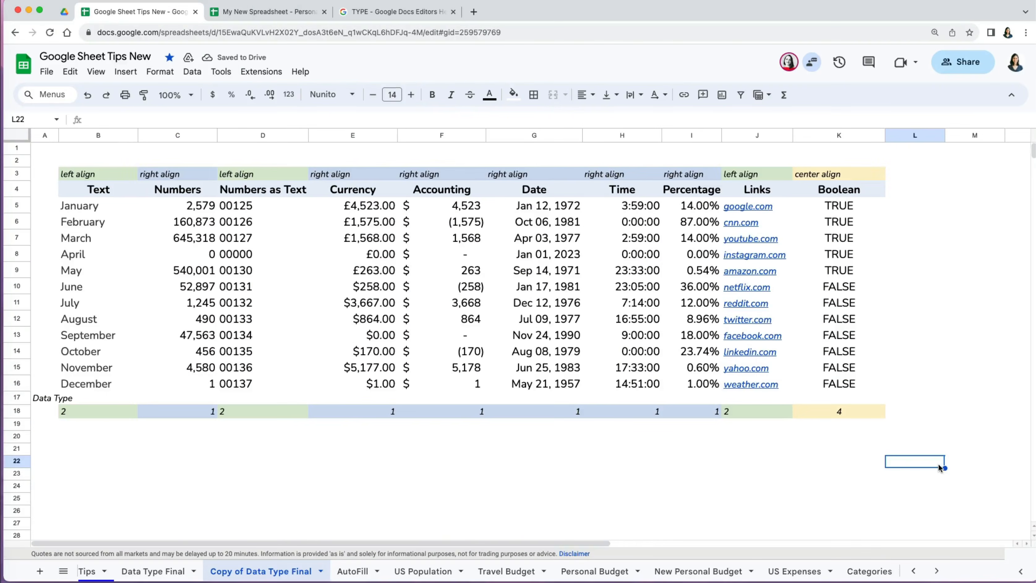
# - Select an empty cell away from the table in the Google Sheet Tips sheet
pyautogui.click(672, 516)
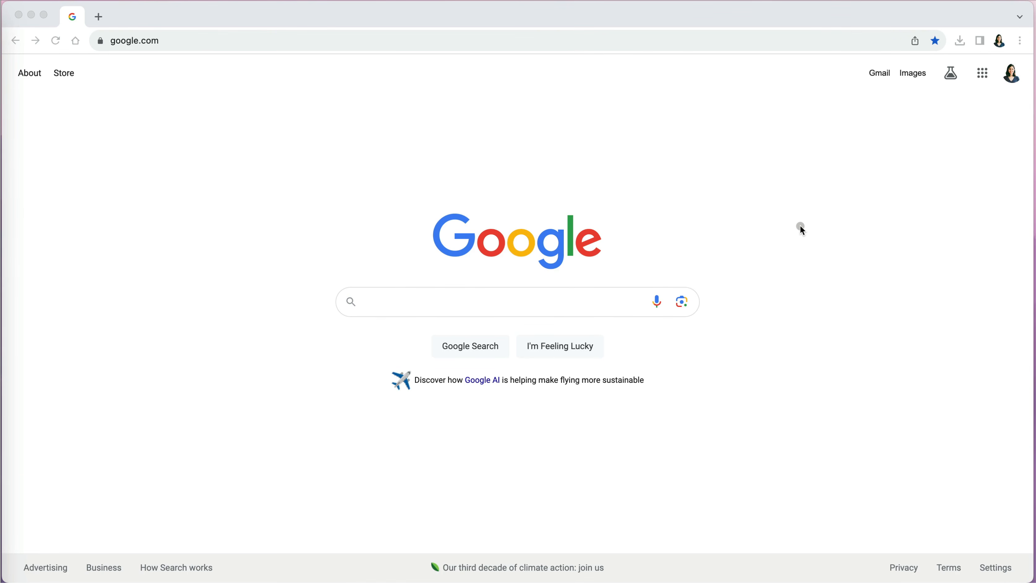
# - Open Google Drive from the apps grid and create a new Google Sheets spreadsheet
pyautogui.click(983, 76)
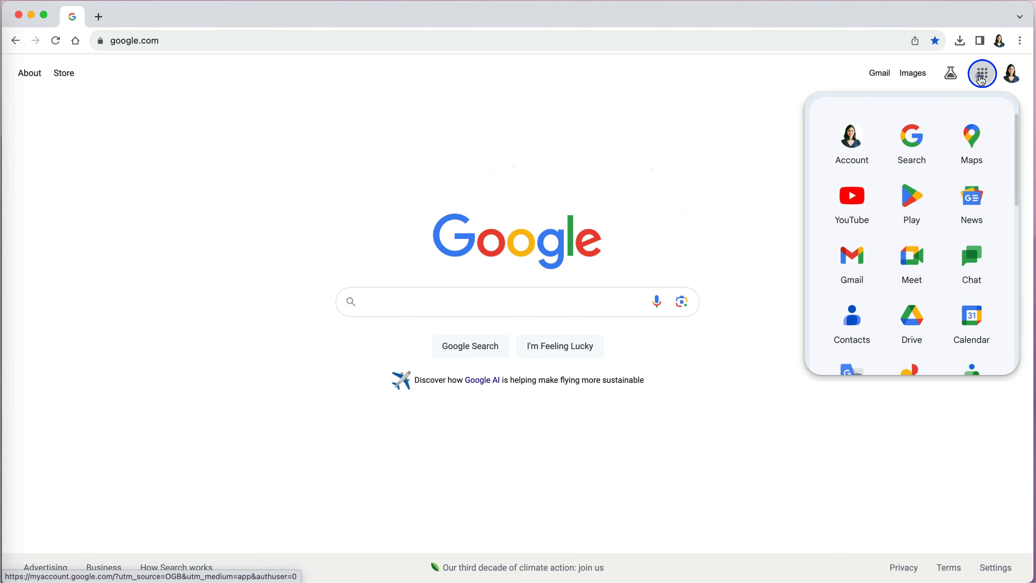
pyautogui.click(912, 327)
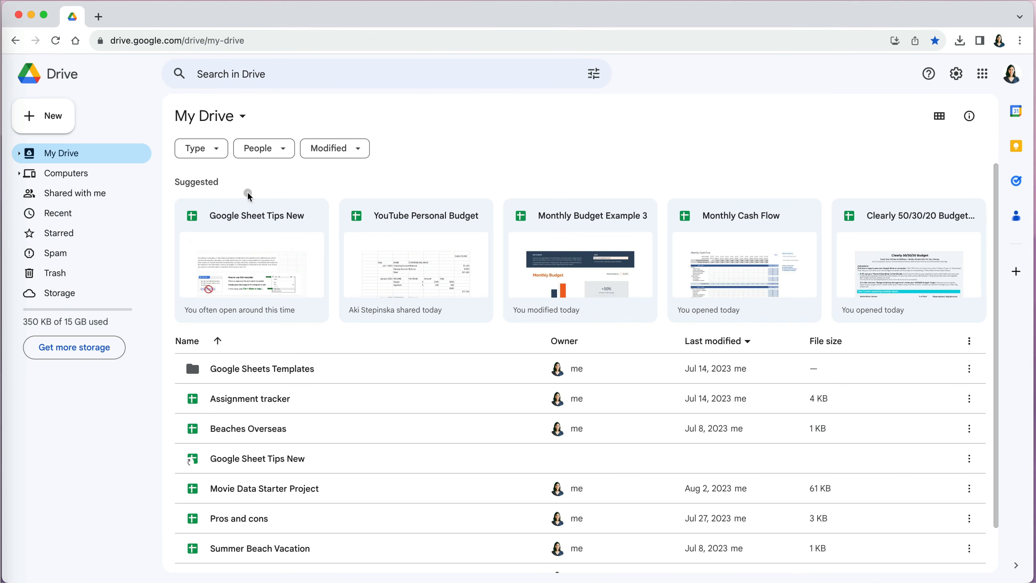
pyautogui.click(39, 119)
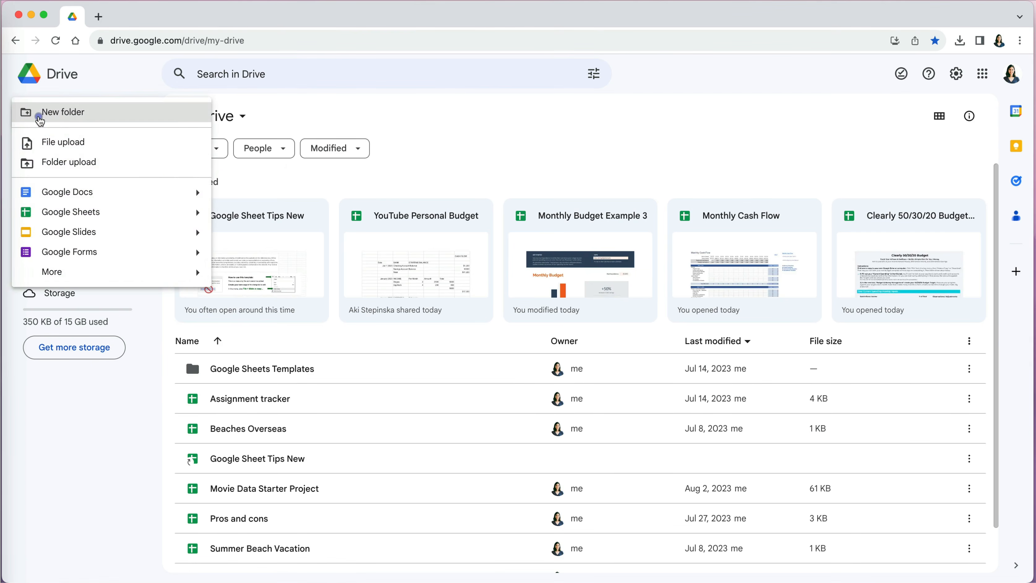
pyautogui.click(95, 213)
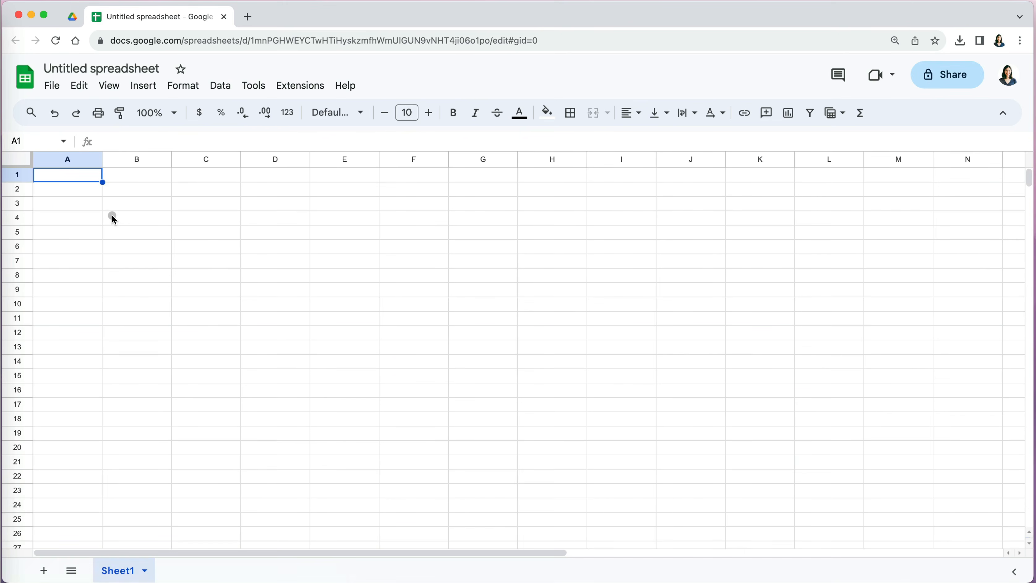
# - Create a second blank spreadsheet from Drive's New menu, then open a fresh browser tab
pyautogui.click(75, 20)
pyautogui.click(47, 115)
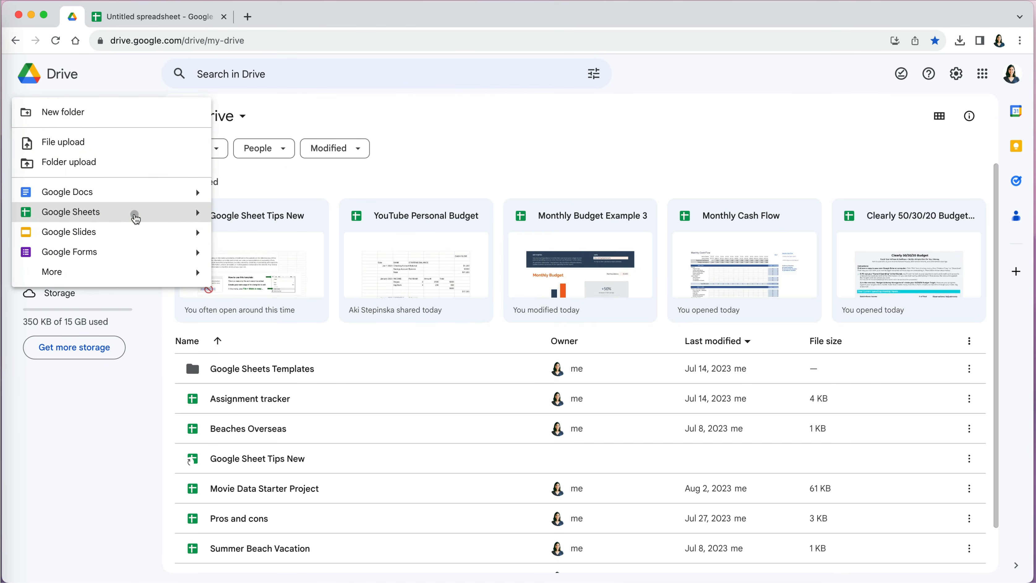
pyautogui.moveTo(197, 212)
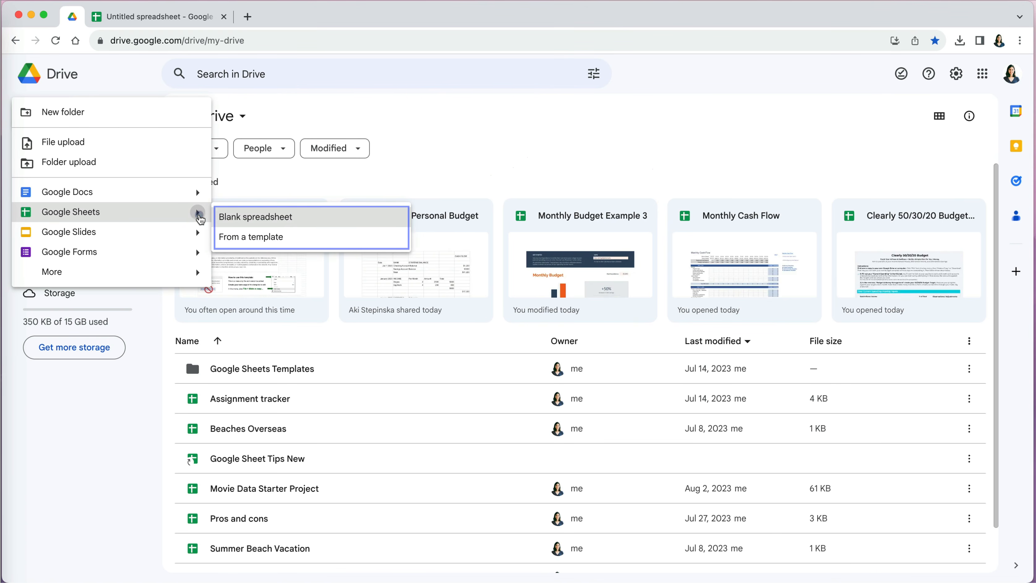
pyautogui.click(268, 217)
pyautogui.press('super+t')
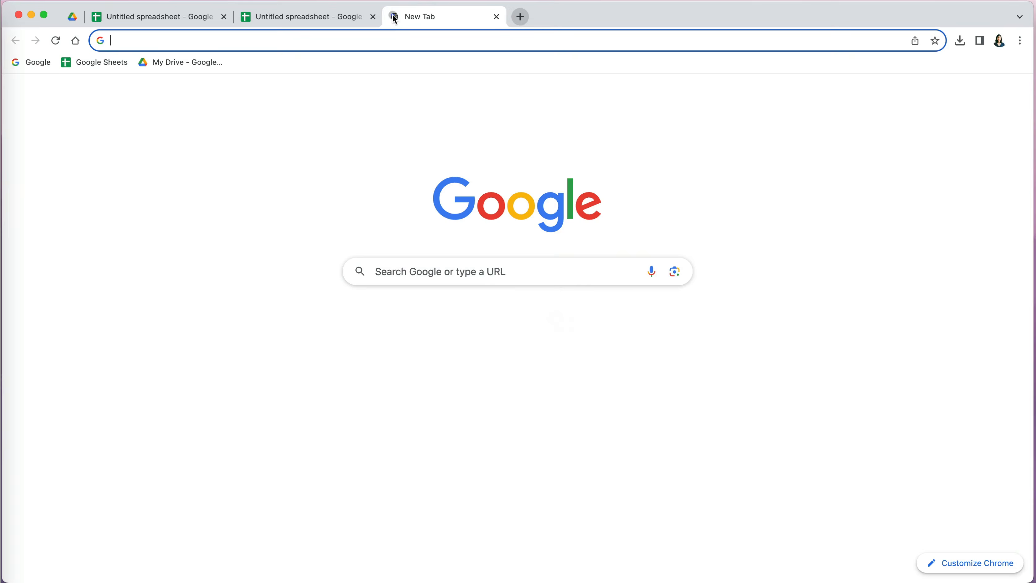
# - Go to sheets.google.com and start a Blank spreadsheet
pyautogui.click(388, 39)
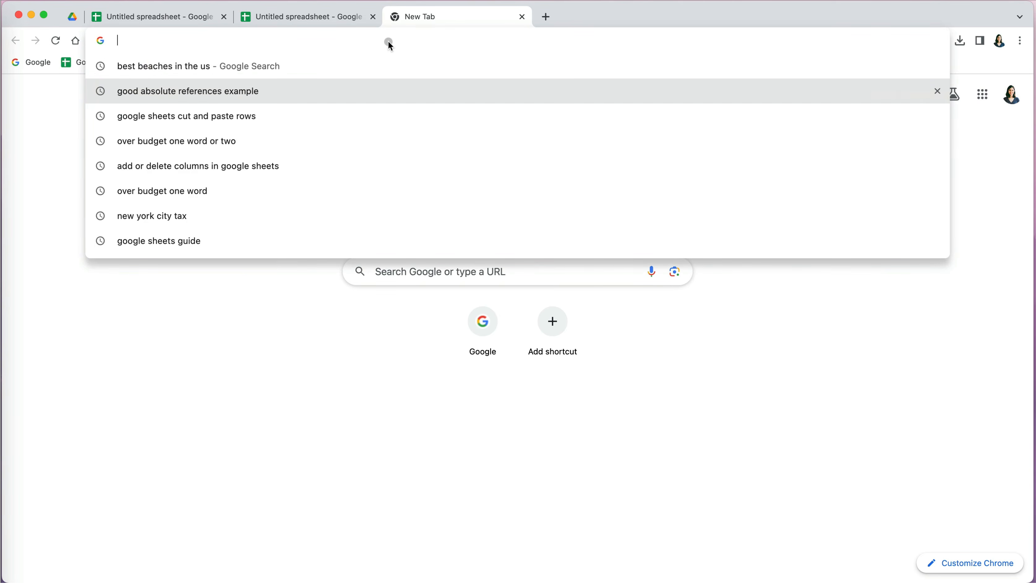
pyautogui.write('sheets.google.com')
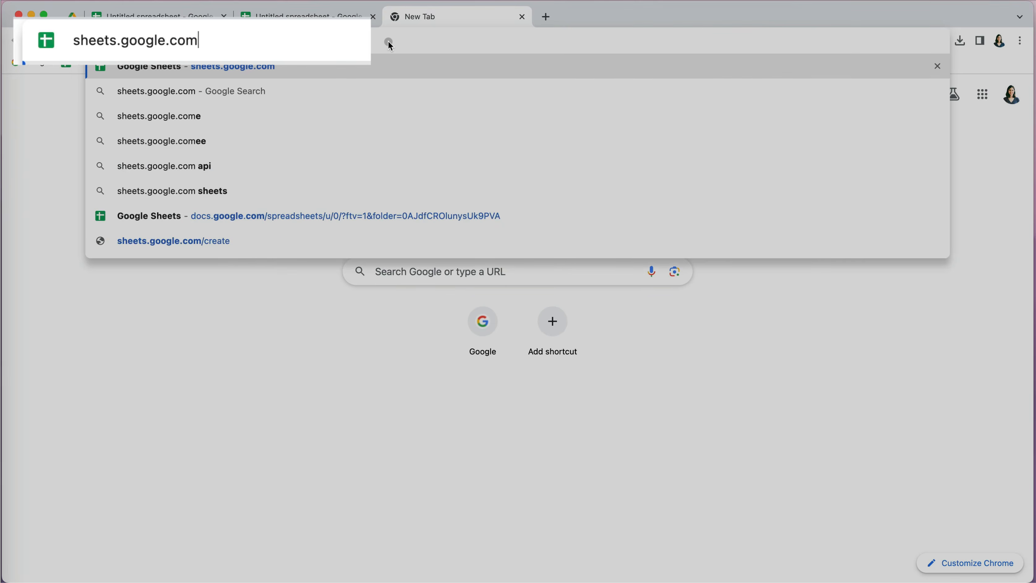
pyautogui.press('Return')
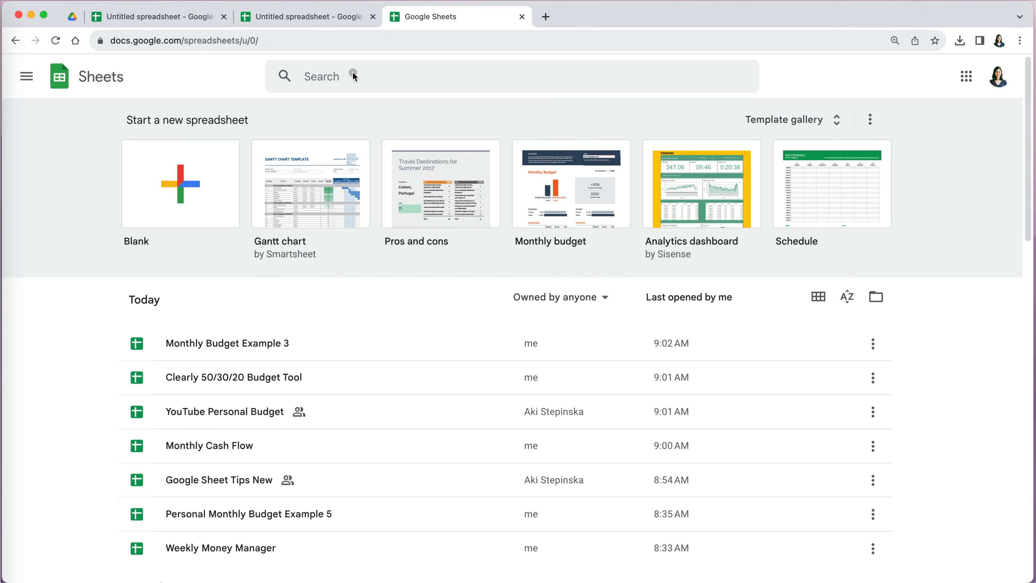
pyautogui.click(181, 192)
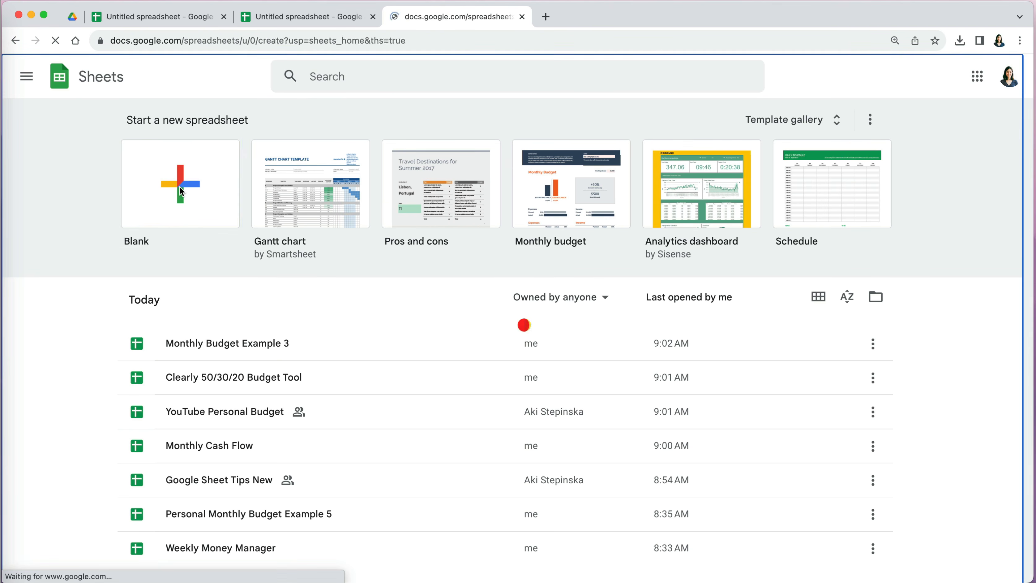
# - In a new tab, reach Google Sheets through the apps grid and start another Blank spreadsheet
pyautogui.press('super+t')
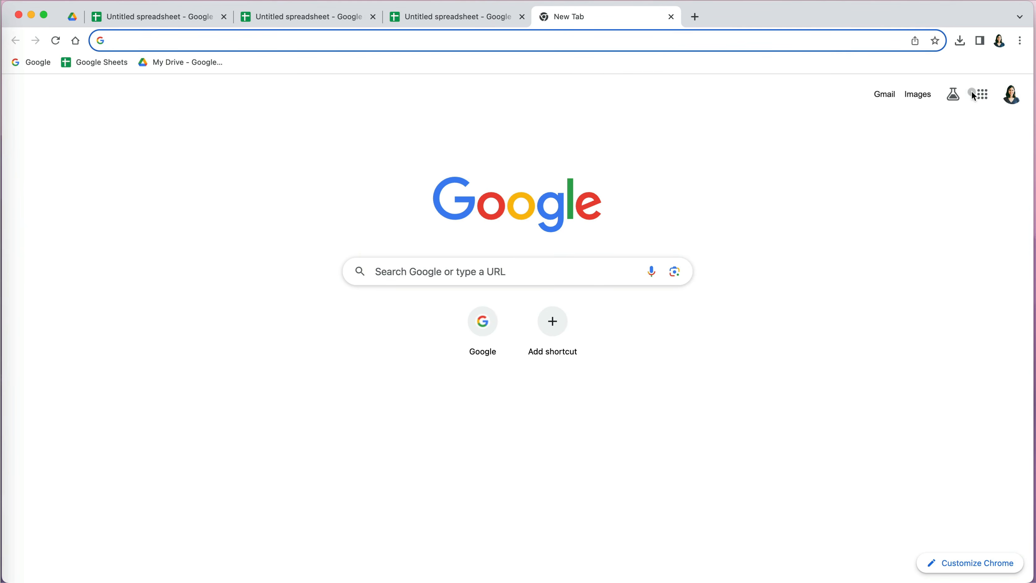
pyautogui.click(983, 95)
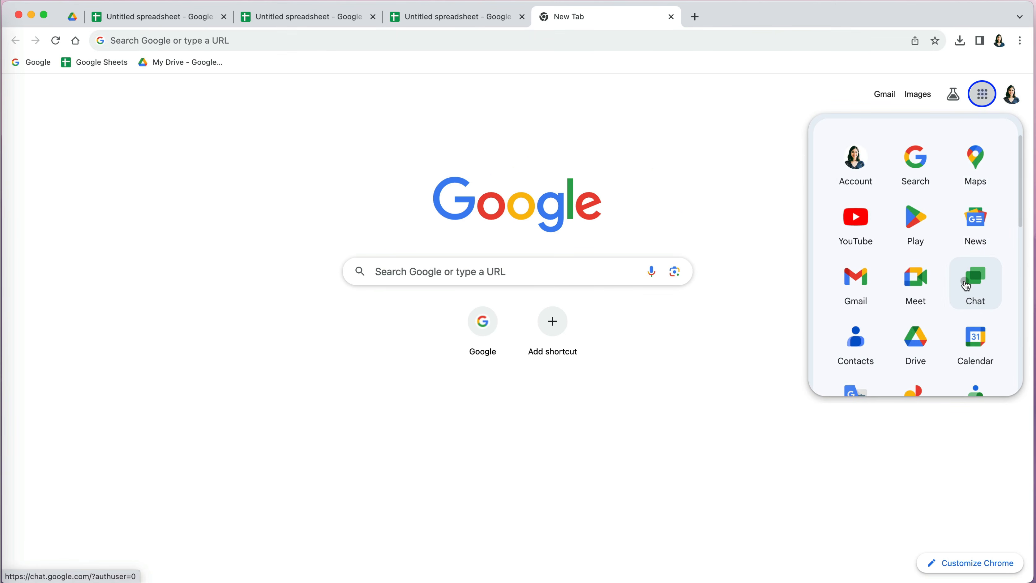
pyautogui.scroll(-2, 966, 286)
pyautogui.scroll(-3, 968, 286)
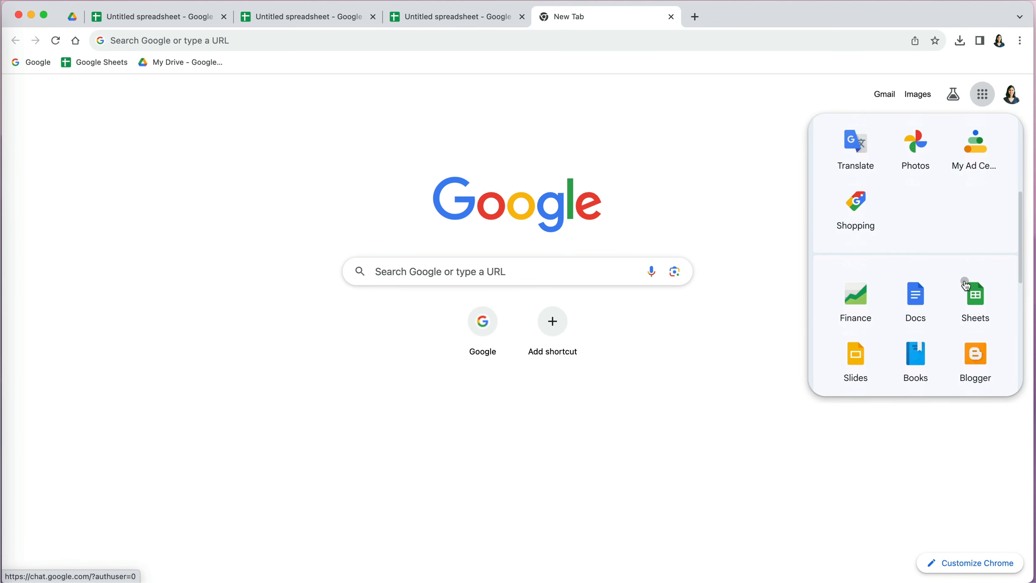
pyautogui.click(980, 301)
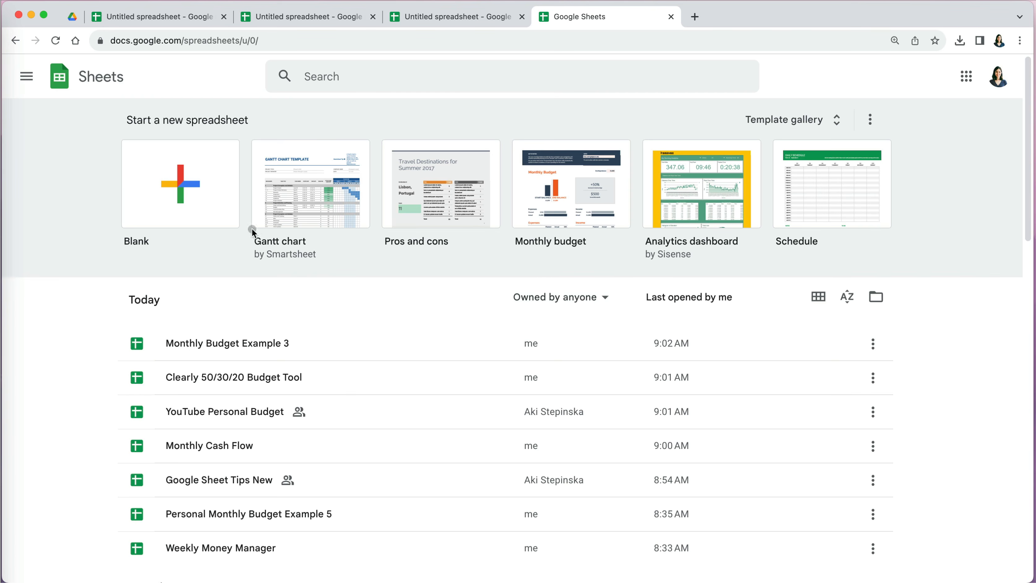
pyautogui.click(181, 190)
# - Create one more blank spreadsheet by entering sheets.new in a new tab
pyautogui.click(695, 16)
pyautogui.click(642, 42)
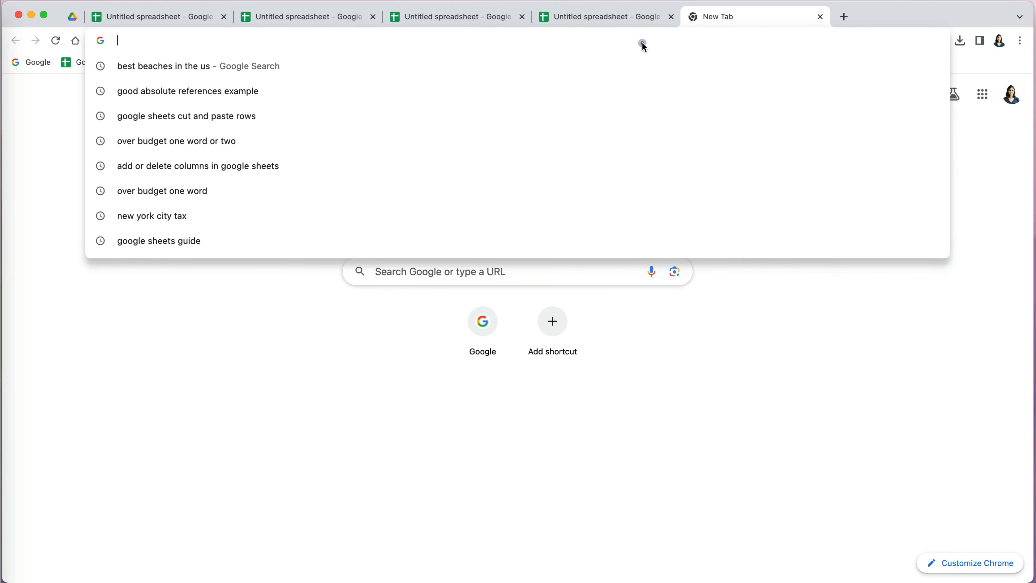
pyautogui.write('shee')
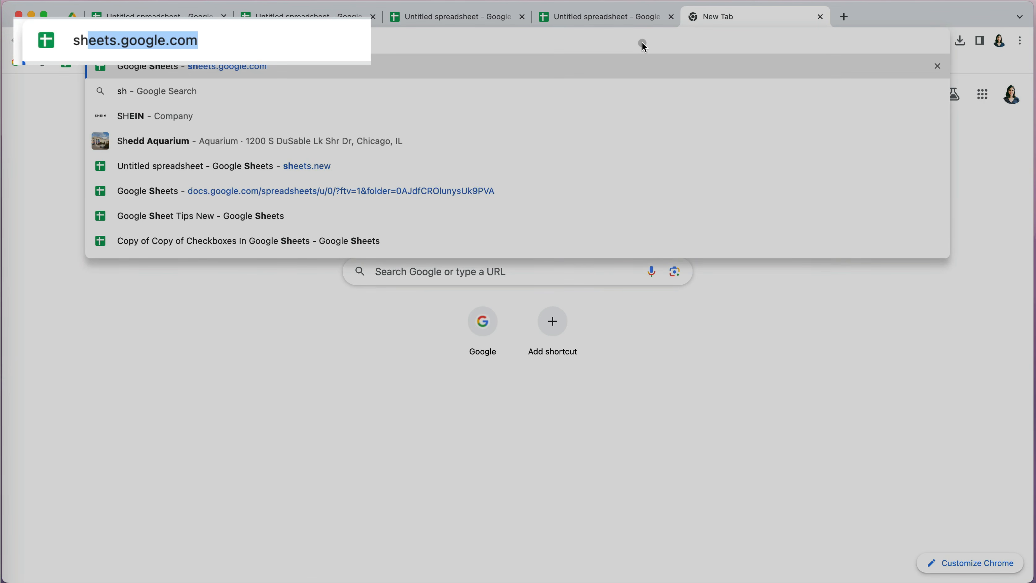
pyautogui.write('ts.')
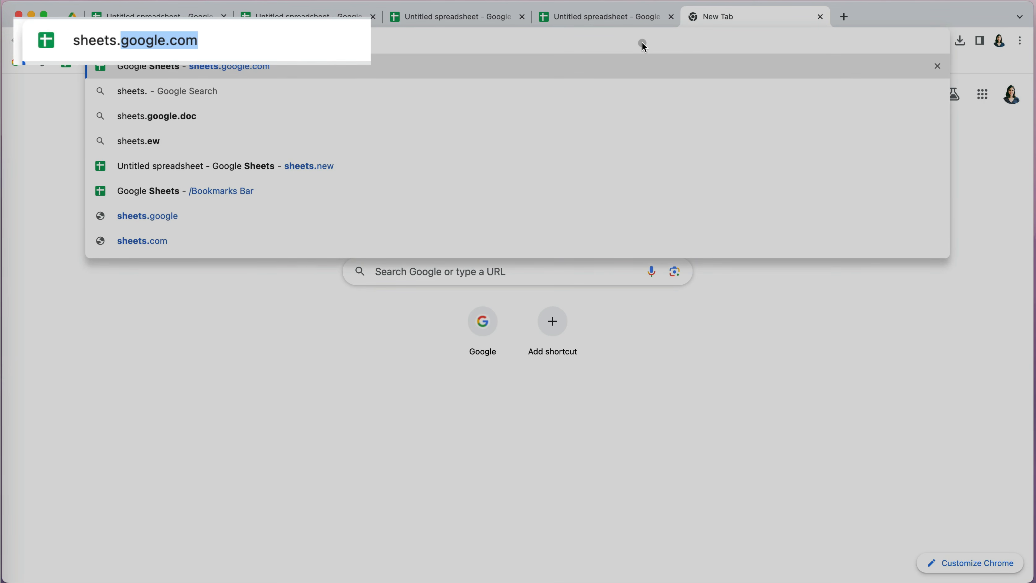
pyautogui.write('new')
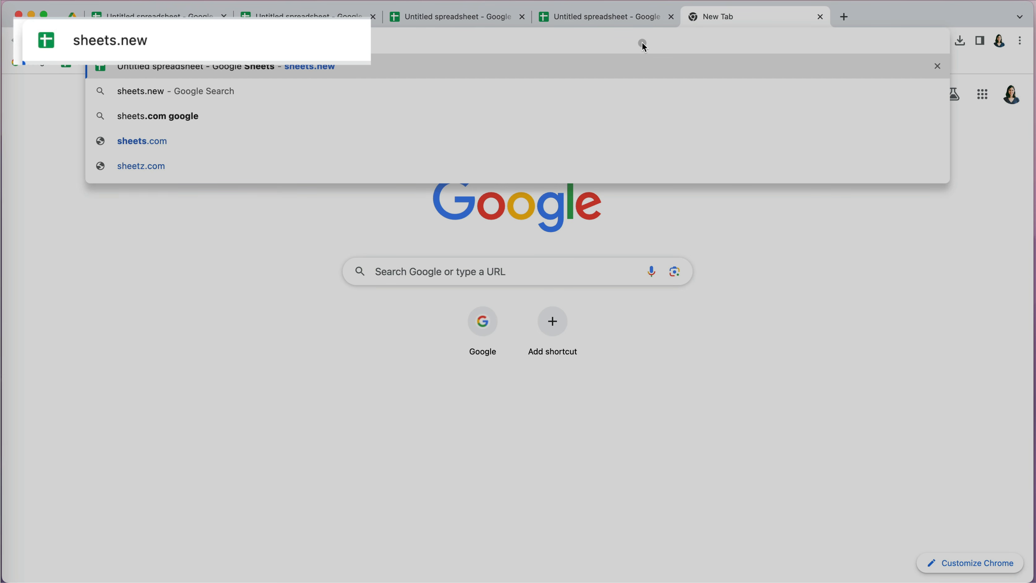
pyautogui.press('Return')
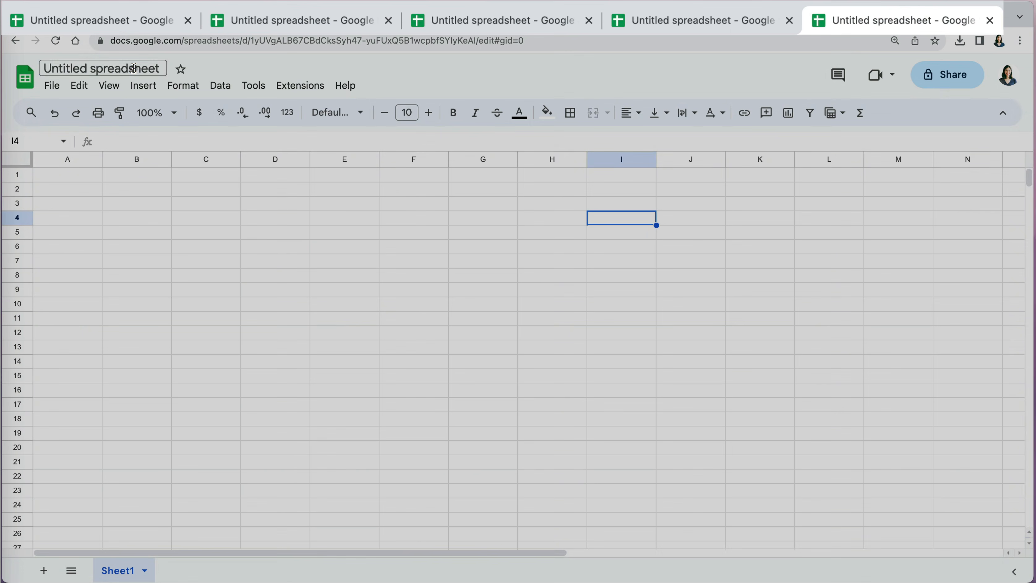
# - Rename the spreadsheet to 'My New Spreadsheet - Personal Budget' and star it
pyautogui.click(134, 68)
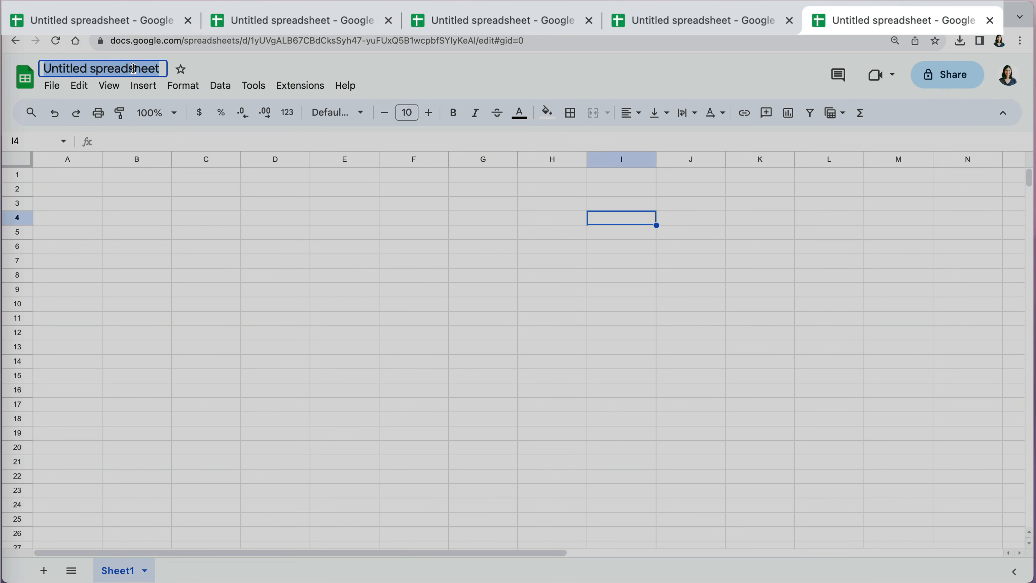
pyautogui.write('M')
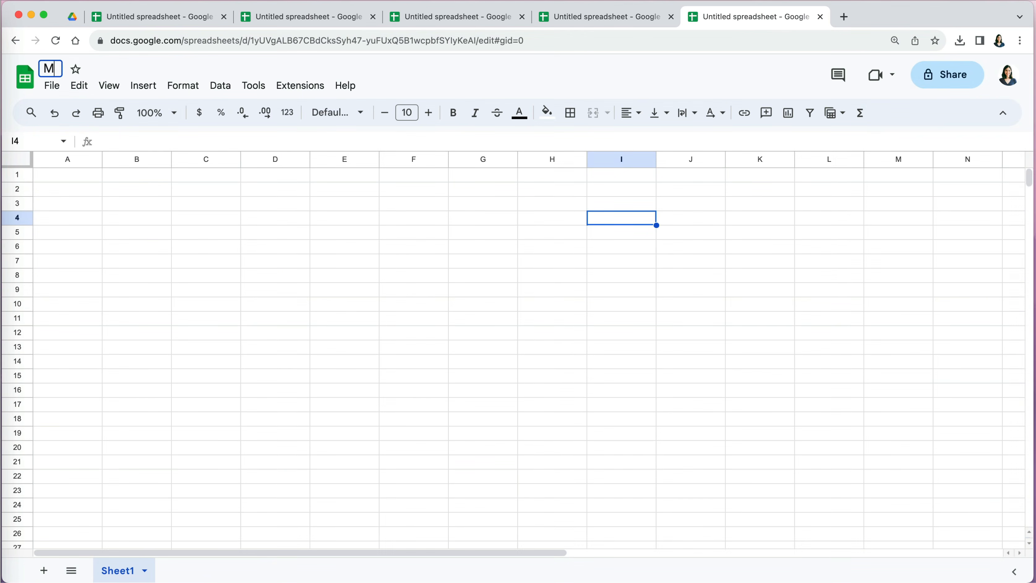
pyautogui.write('y New Spreadsheet')
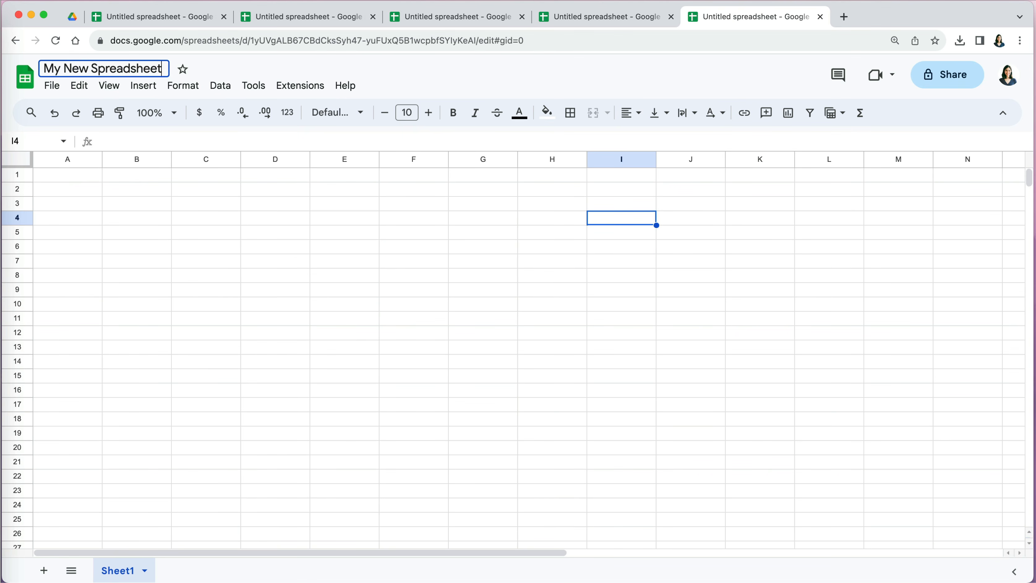
pyautogui.write(' - Perso')
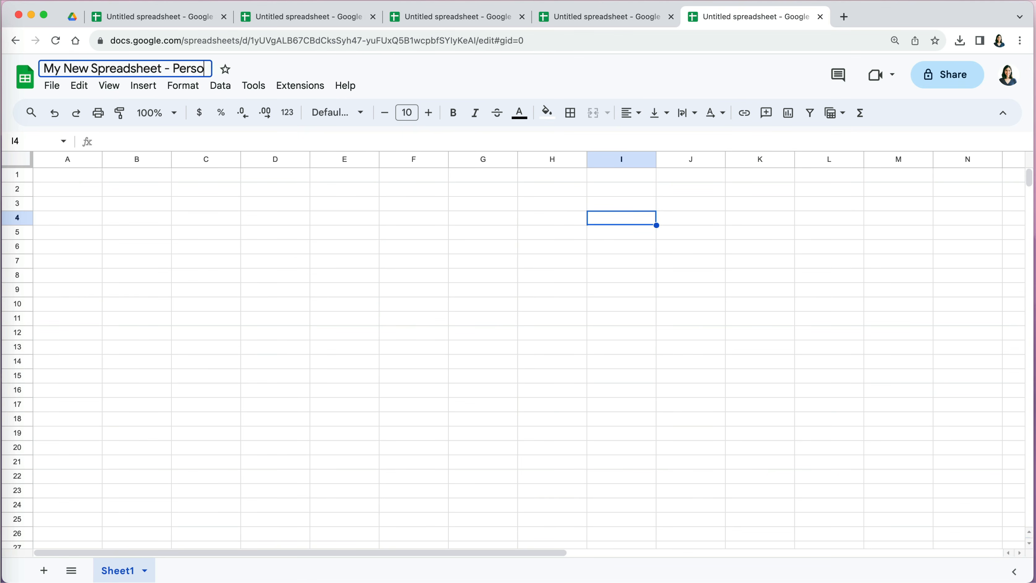
pyautogui.write('nal Budget')
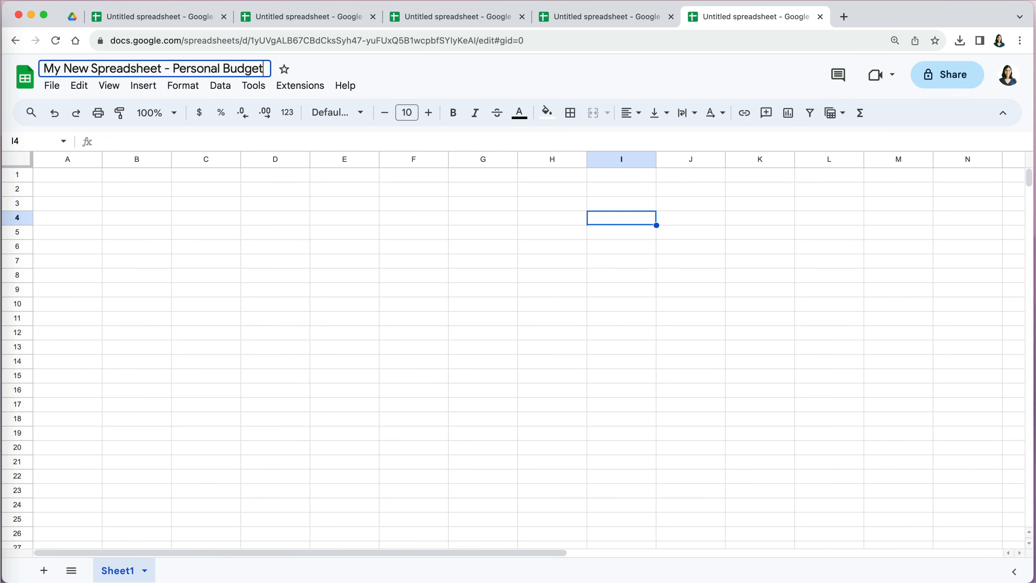
pyautogui.click(301, 63)
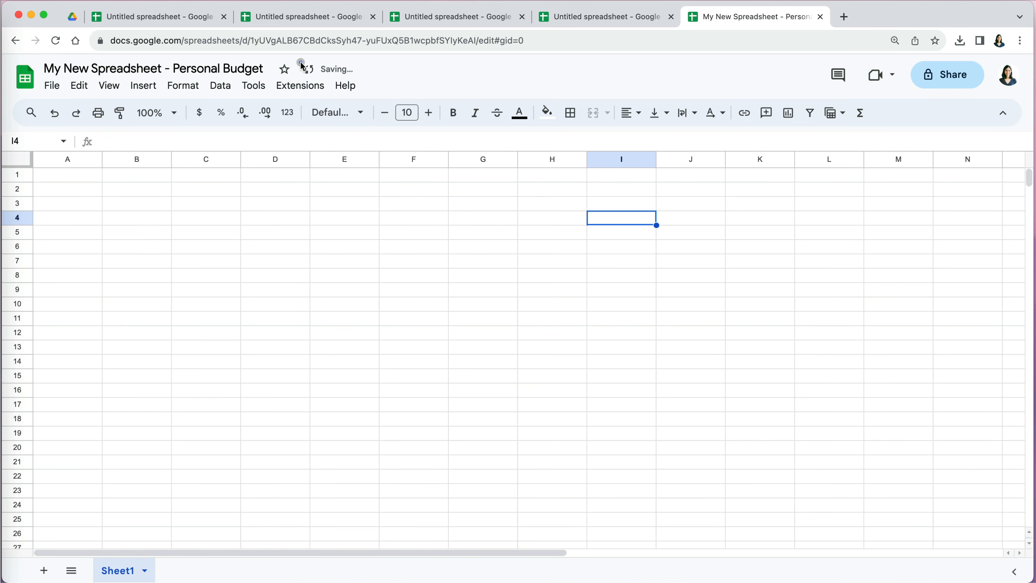
pyautogui.click(286, 71)
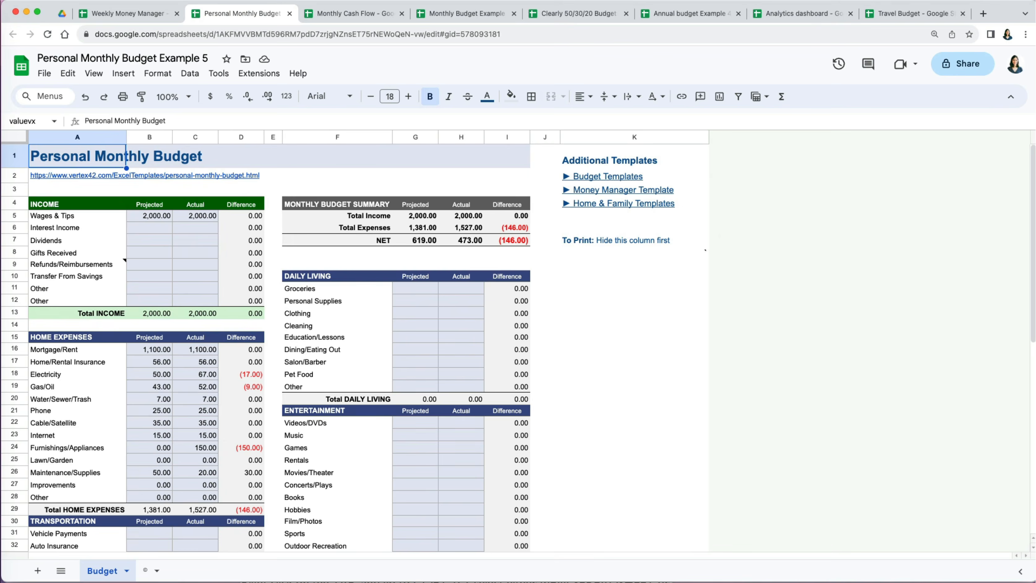
# - Copy the transportation items and monthly costs B11:C17 from the YouTube Personal Budget spreadsheet
pyautogui.hotkey('ctrl', 'Tab')
pyautogui.hotkey('ctrl', 'Tab')
pyautogui.hotkey('ctrl', 'Tab')
pyautogui.hotkey('ctrl', 'Tab')
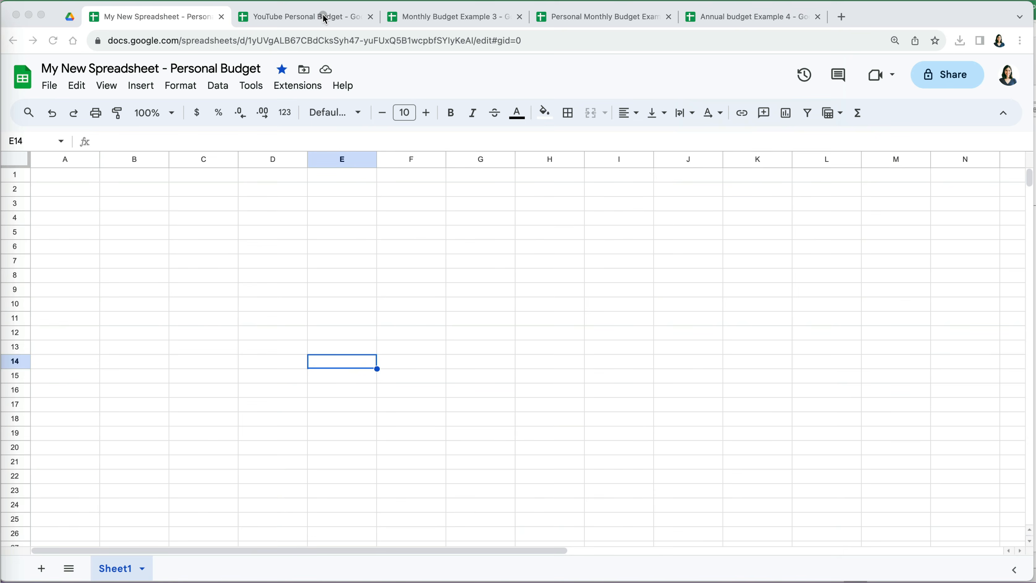
pyautogui.click(322, 14)
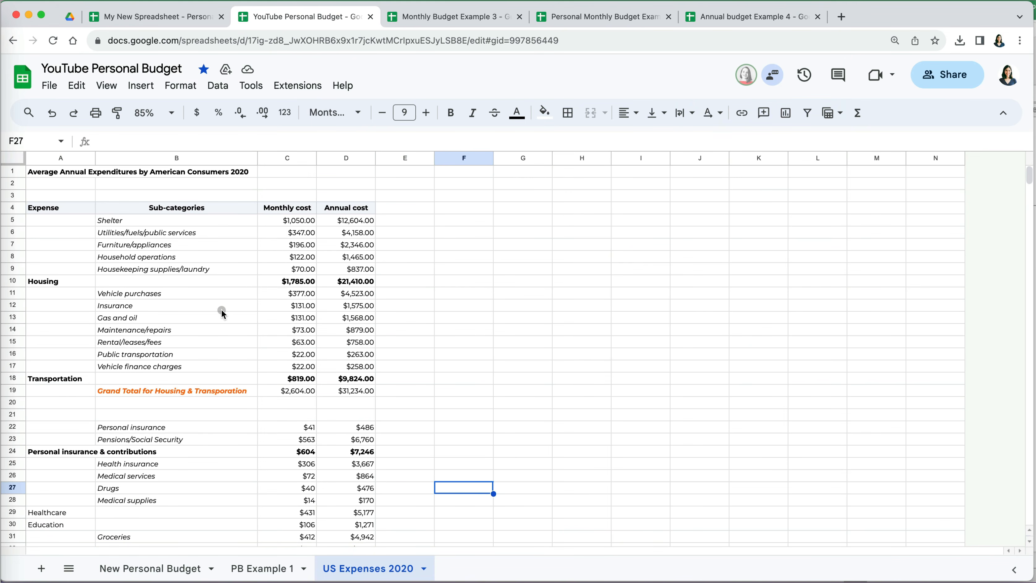
pyautogui.moveTo(172, 294); pyautogui.dragTo(279, 368)
pyautogui.press('super+c')
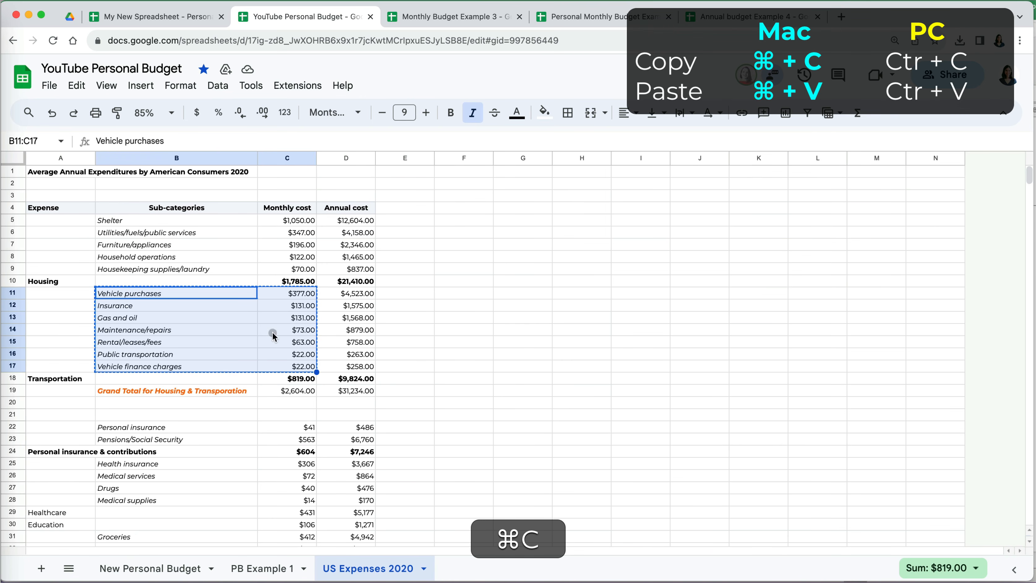
# - Paste the vehicle expenses and amounts into B9 of My New Spreadsheet - Personal Budget
pyautogui.click(180, 18)
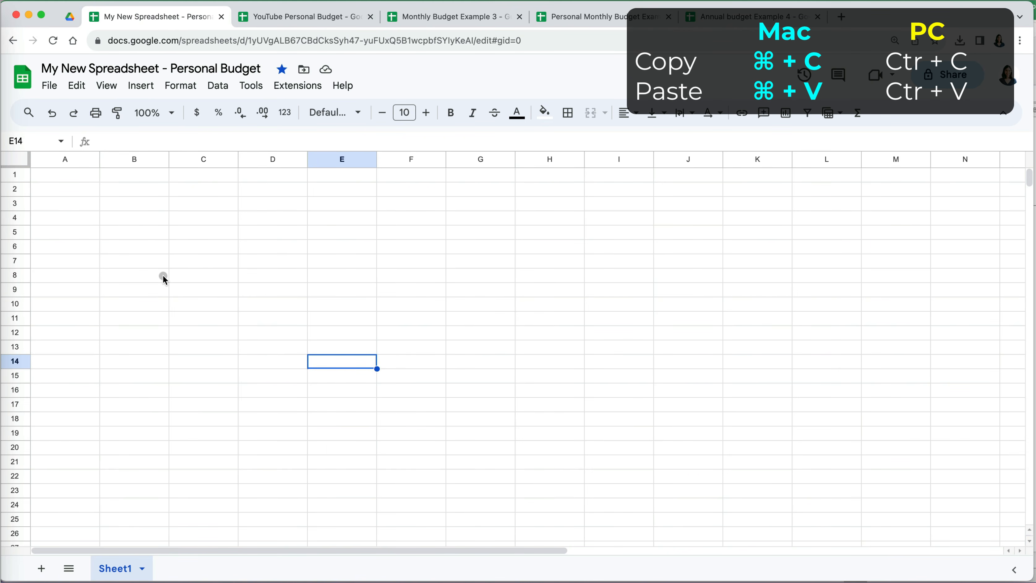
pyautogui.click(156, 294)
pyautogui.press('super+v')
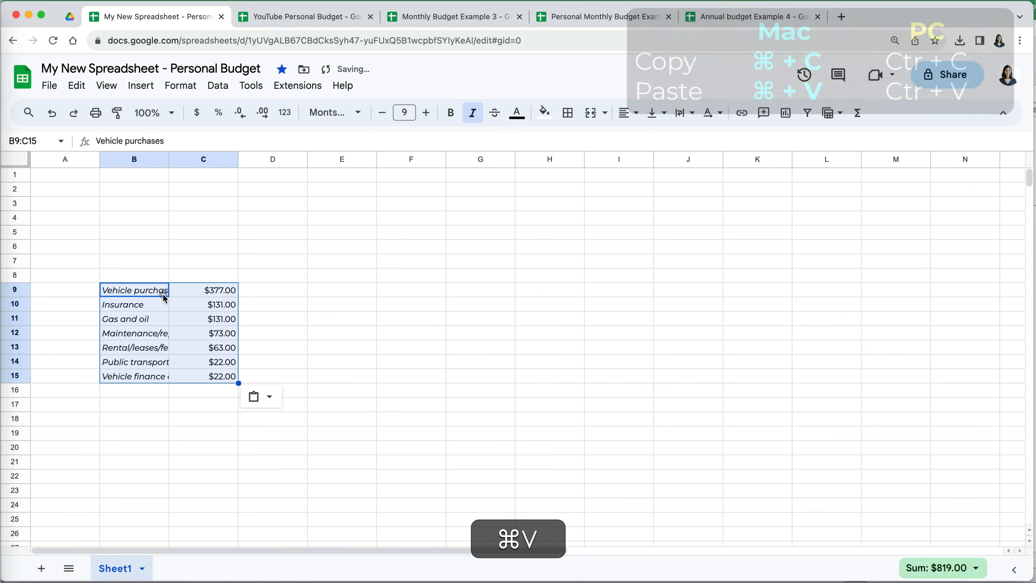
pyautogui.click(349, 309)
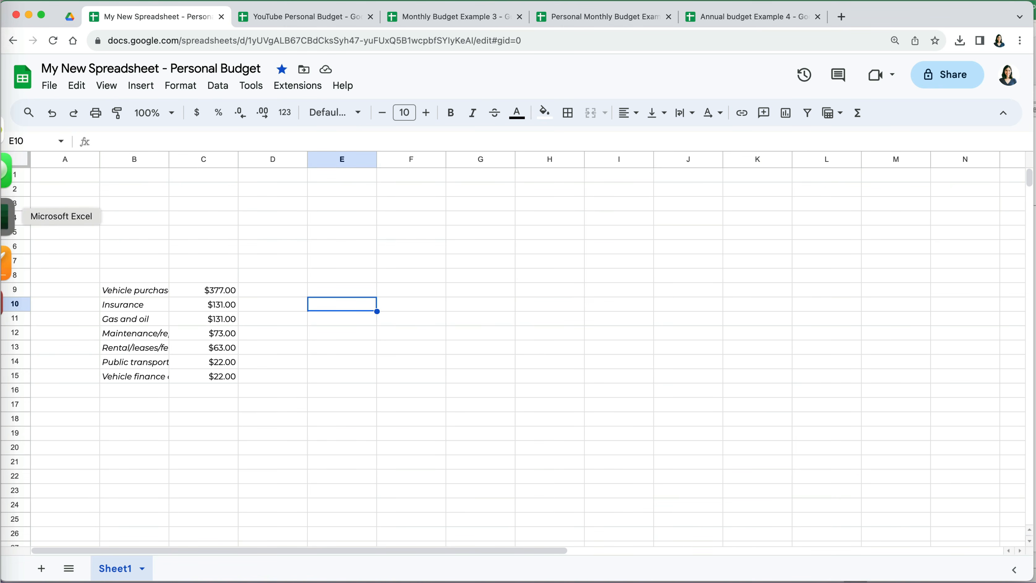
# - Copy the home expense categories, Mortgage/Rent through Other, from the Excel budget workbook
pyautogui.click(5, 216)
pyautogui.scroll(-5, 171, 361)
pyautogui.moveTo(41, 213); pyautogui.dragTo(41, 309)
pyautogui.press('super+c')
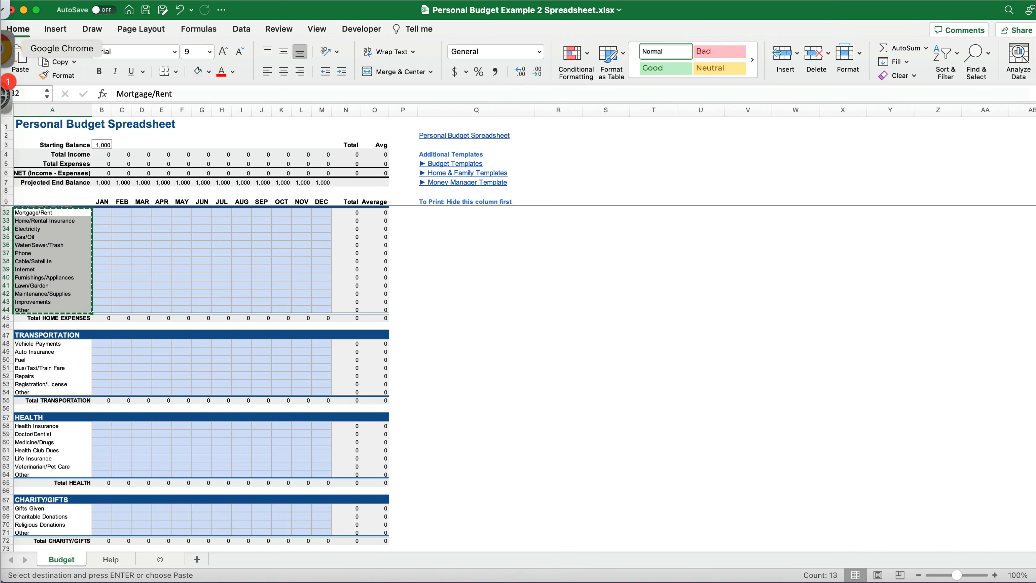
# - Paste the home expense categories into B17 of the Google budget sheet
pyautogui.click(8, 49)
pyautogui.click(138, 406)
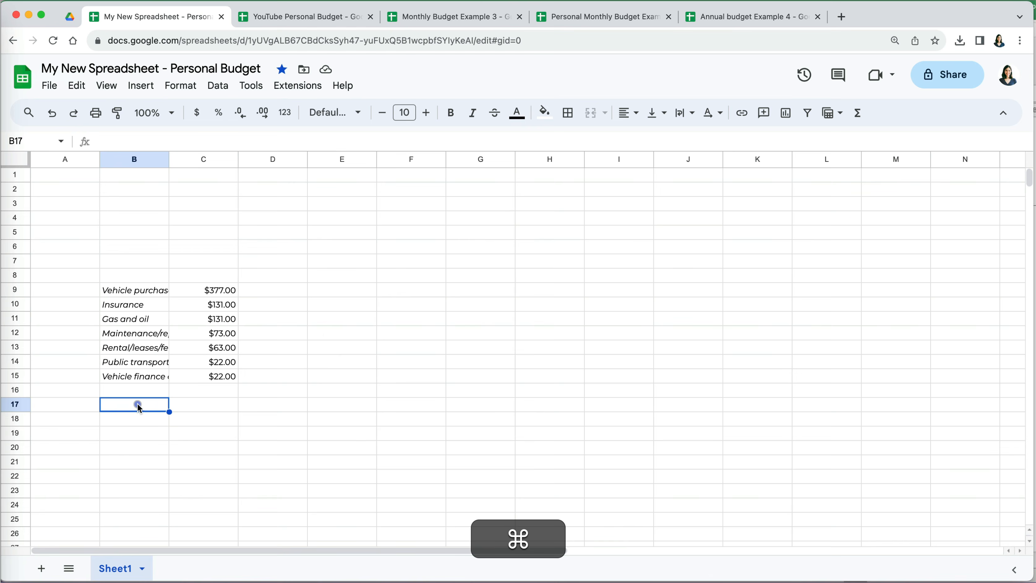
pyautogui.press('super+v')
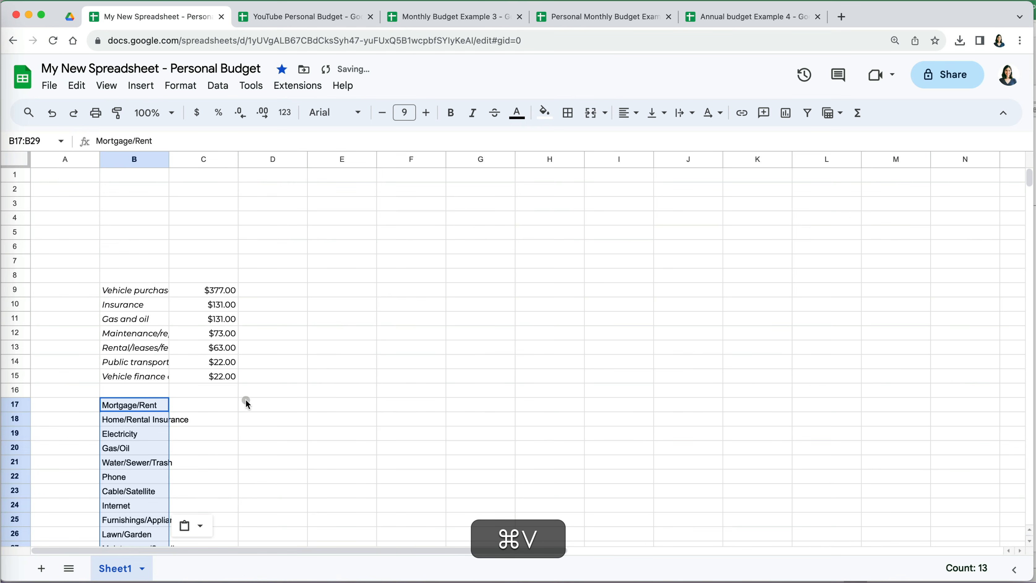
pyautogui.scroll(-3, 260, 410)
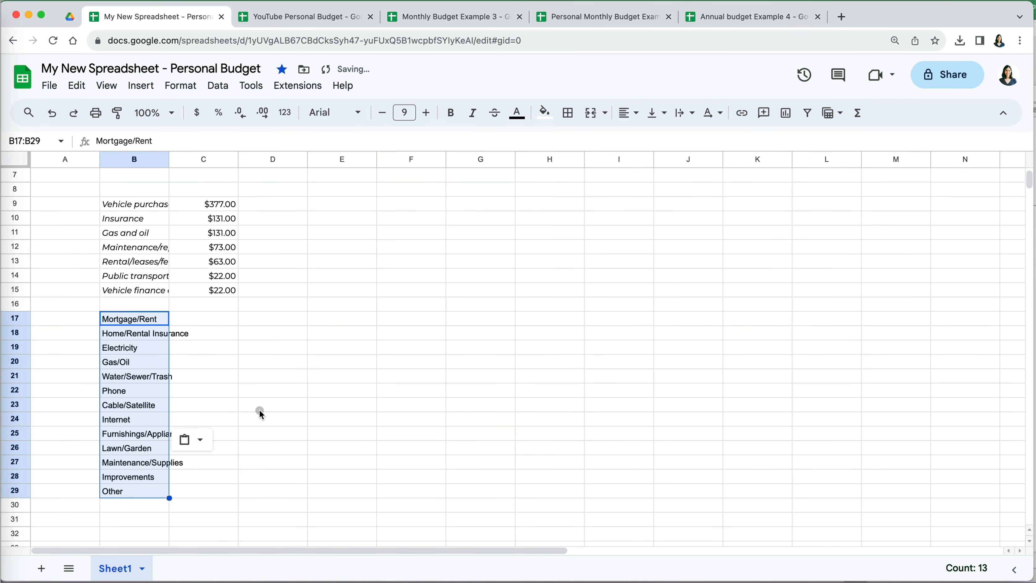
pyautogui.scroll(1, 260, 410)
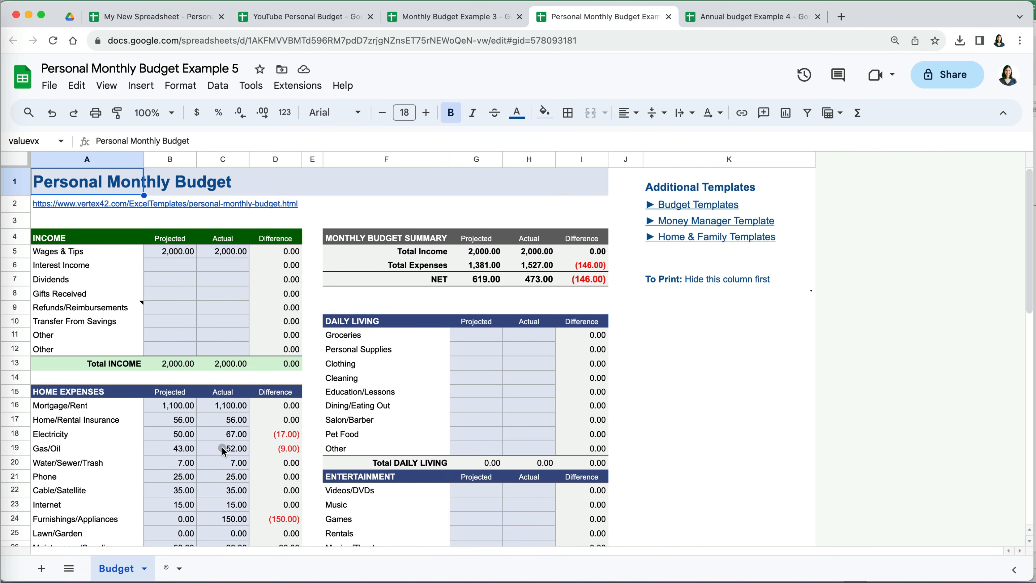
# - Copy the Budget sheet into the existing My New Spreadsheet - Personal Budget file
pyautogui.scroll(-5, 224, 451)
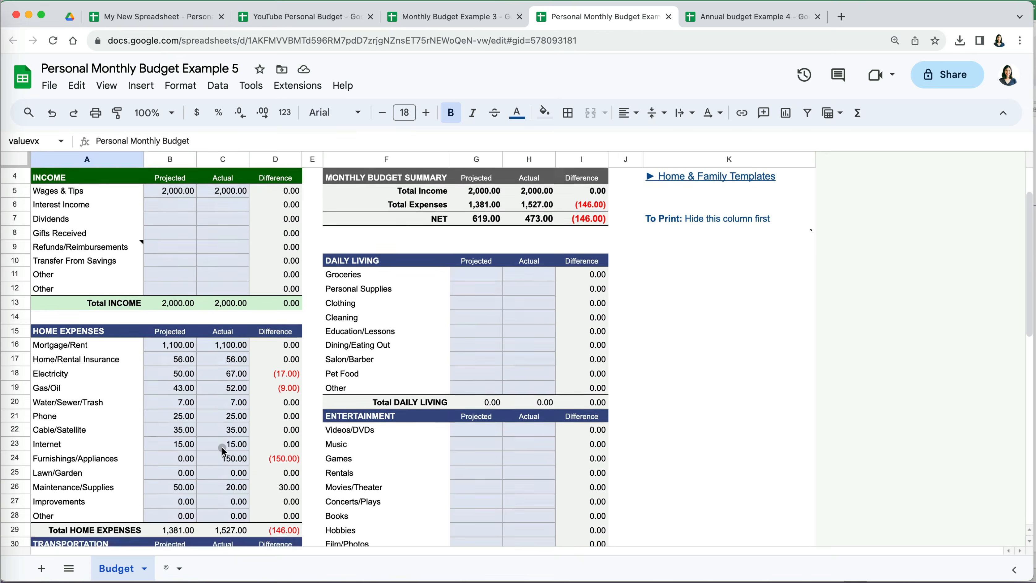
pyautogui.scroll(5, 223, 451)
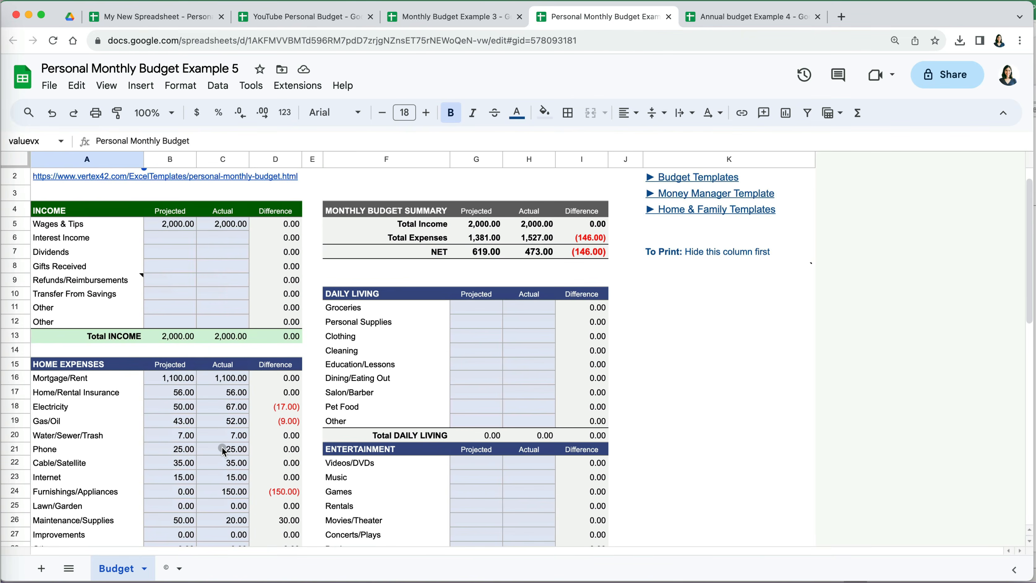
pyautogui.scroll(1, 222, 447)
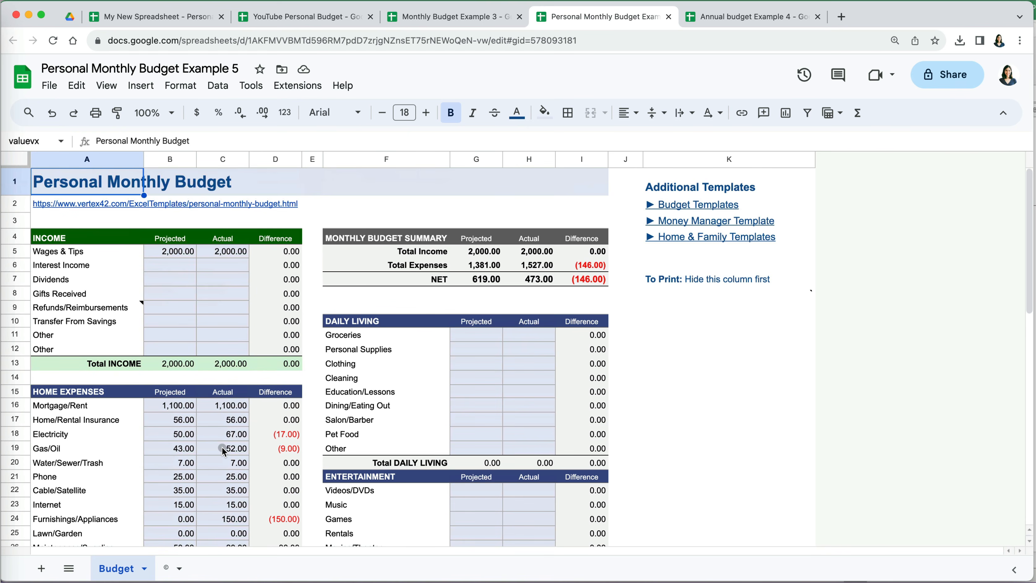
pyautogui.click(145, 569)
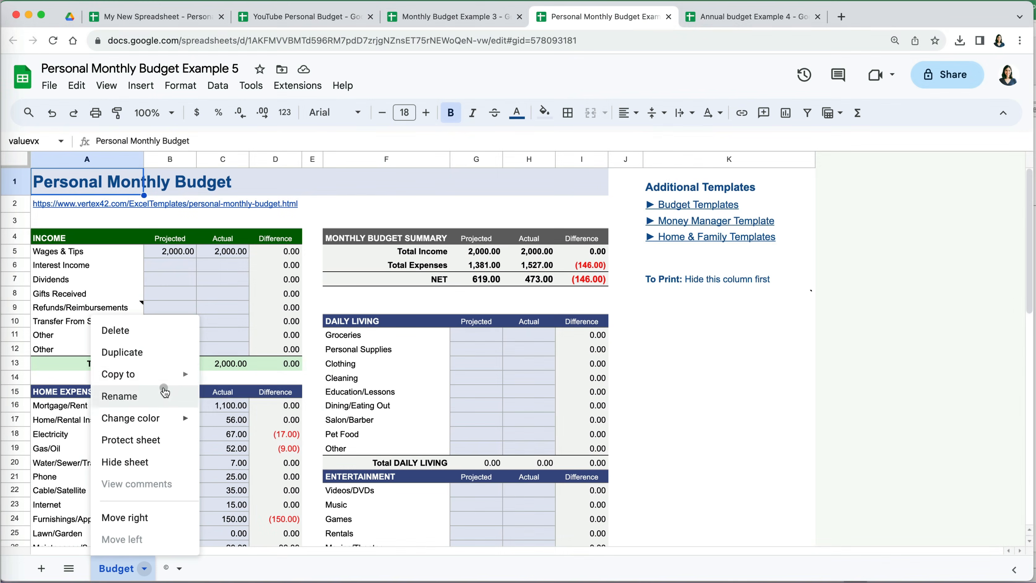
pyautogui.moveTo(180, 375)
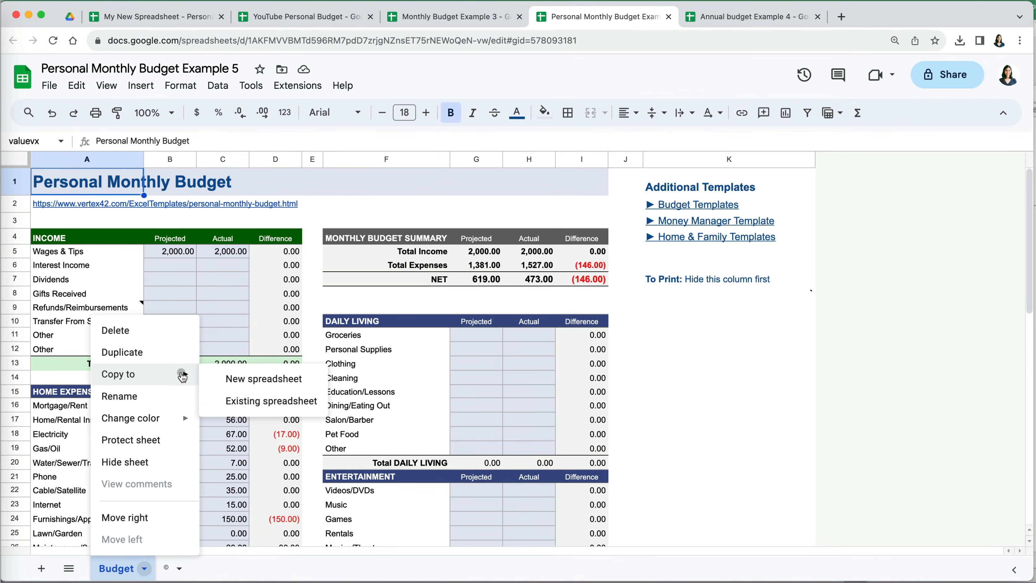
pyautogui.click(245, 401)
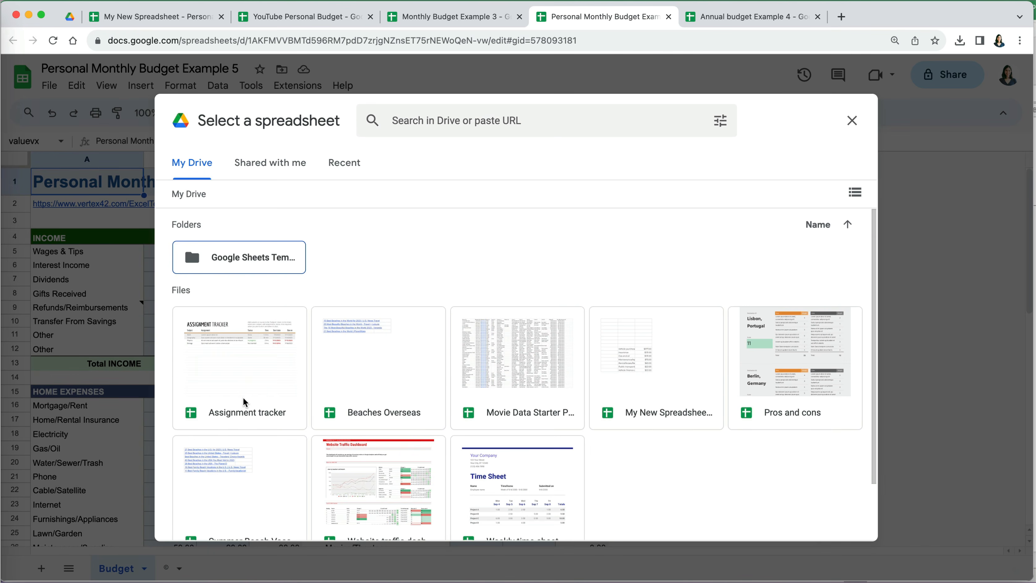
pyautogui.scroll(-3, 244, 402)
pyautogui.click(626, 322)
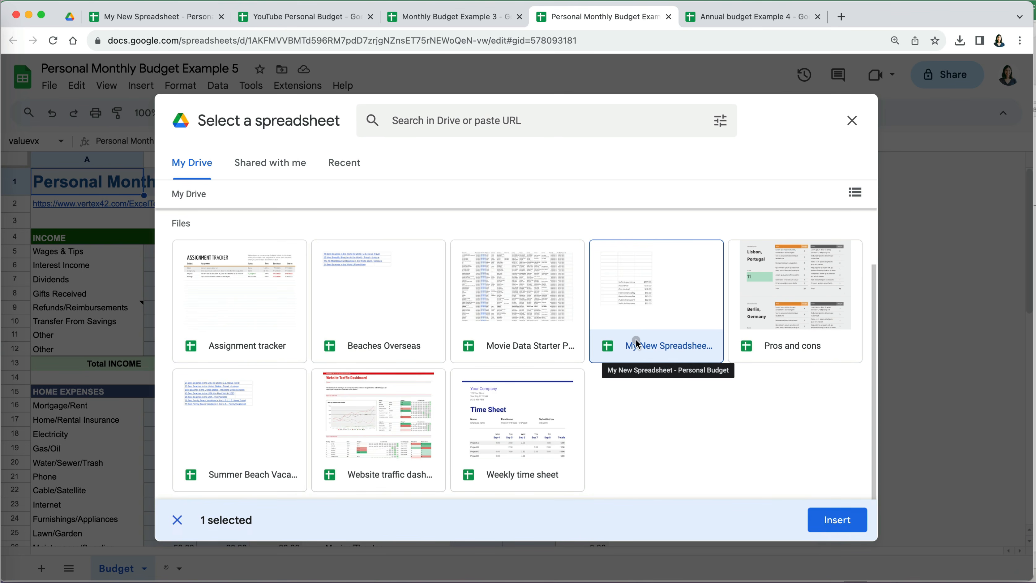
pyautogui.click(839, 520)
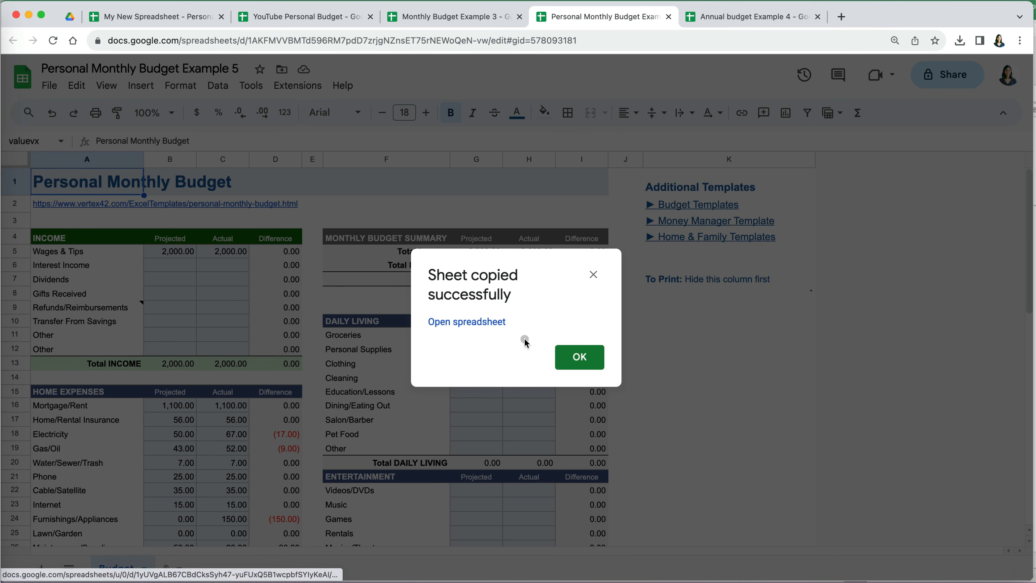
# - Dismiss the confirmation and view the Copy of Budget tab in My New Spreadsheet - Personal Budget
pyautogui.click(580, 356)
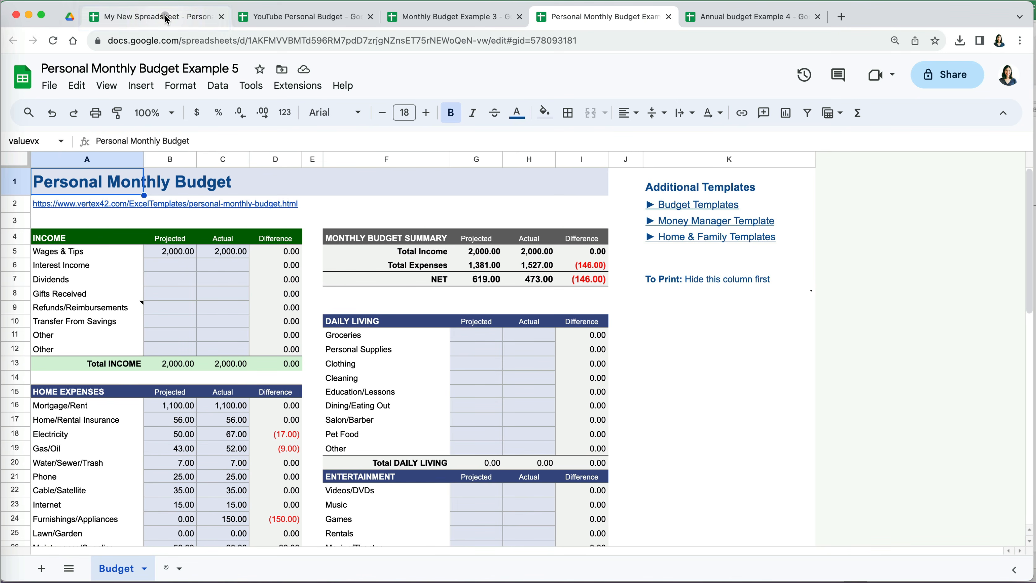
pyautogui.click(166, 17)
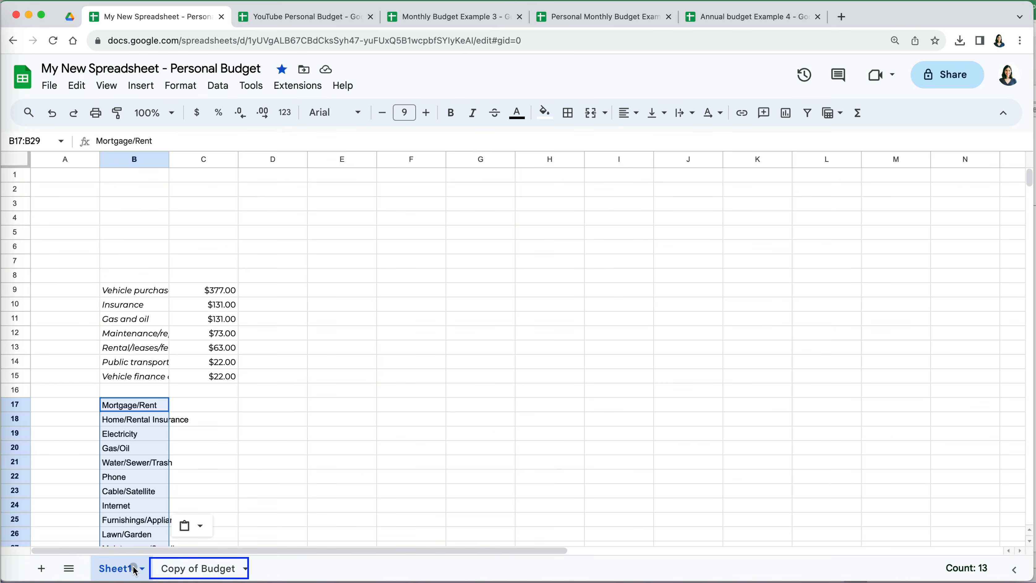
pyautogui.click(200, 570)
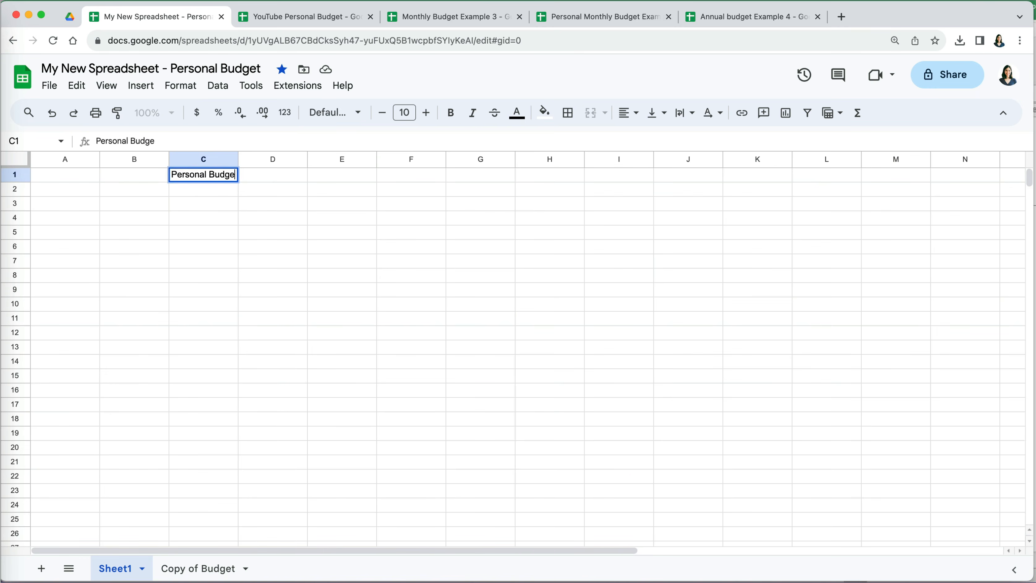
# - Finish the 'Personal Budget - Cash Flow' title and add the Jan 1 2023 date, Date, BANK and STARTING BALANCE headings
pyautogui.write('- Cash Flow')
pyautogui.click(144, 217)
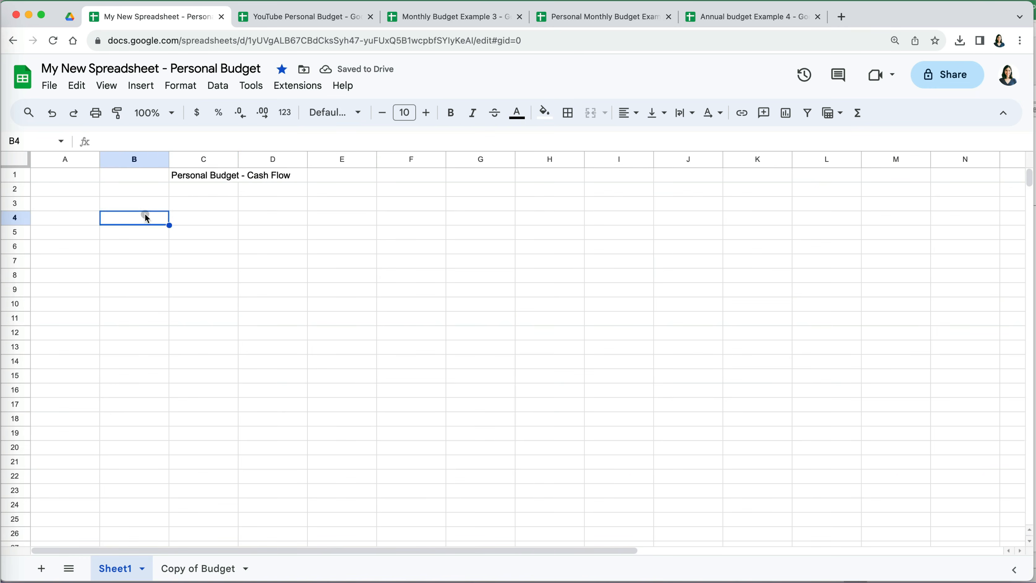
pyautogui.write('Jan 1 2023')
pyautogui.press('Tab')
pyautogui.click(134, 203)
pyautogui.write('Date')
pyautogui.press('Tab')
pyautogui.write('BANK')
pyautogui.press('Tab')
pyautogui.write('STARTING BALANCE')
pyautogui.press('Return')
# - Enter a Checking Account Balance of 1200 and a Savings Account Balance of 10000
pyautogui.write('Checking Account Balance')
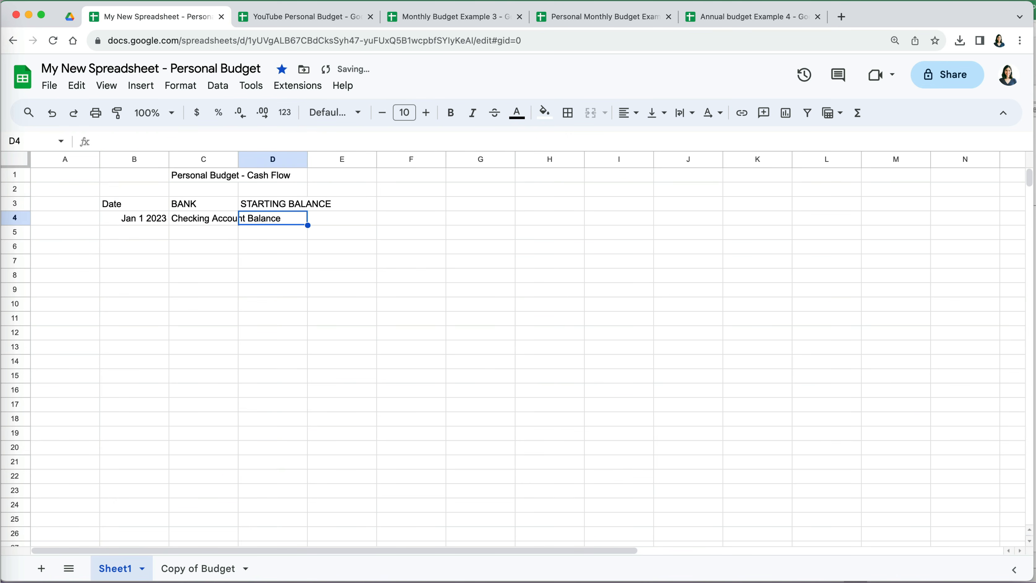
pyautogui.press('Tab')
pyautogui.press('Tab')
pyautogui.press('Tab')
pyautogui.write('1200')
pyautogui.press('Return')
pyautogui.write('Savings Account Balance')
pyautogui.press('Tab')
pyautogui.press('Tab')
pyautogui.press('Tab')
pyautogui.write('10000')
pyautogui.press('Return')
# - Add the January 2023 INCOME section with a Per month heading and a Wages row: 2 × 2500 (=D8*E8)
pyautogui.click(152, 264)
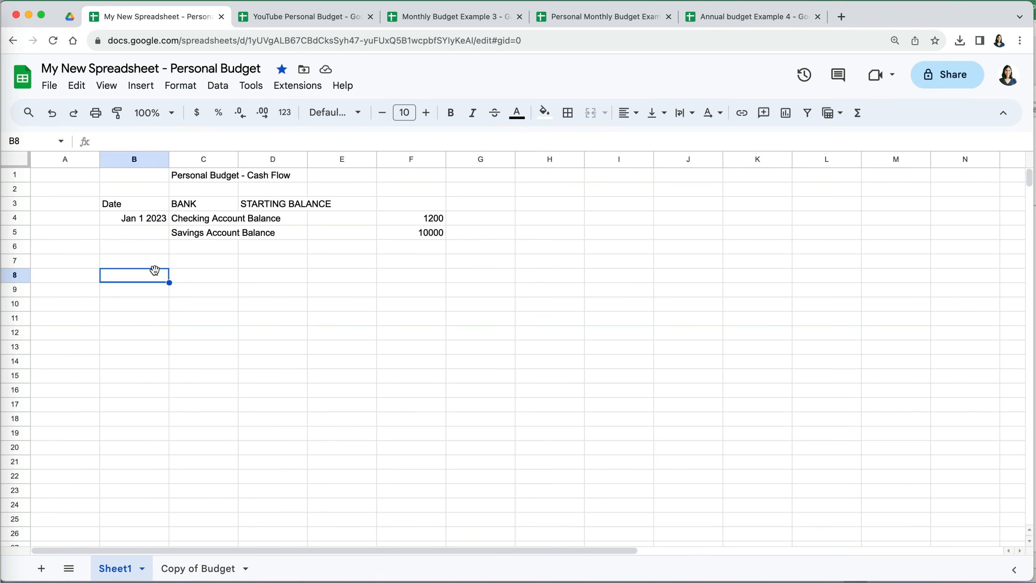
pyautogui.write('January 2023')
pyautogui.press('Tab')
pyautogui.write('Wages')
pyautogui.press('Tab')
pyautogui.press('Up')
pyautogui.write('Per month')
pyautogui.press('Return')
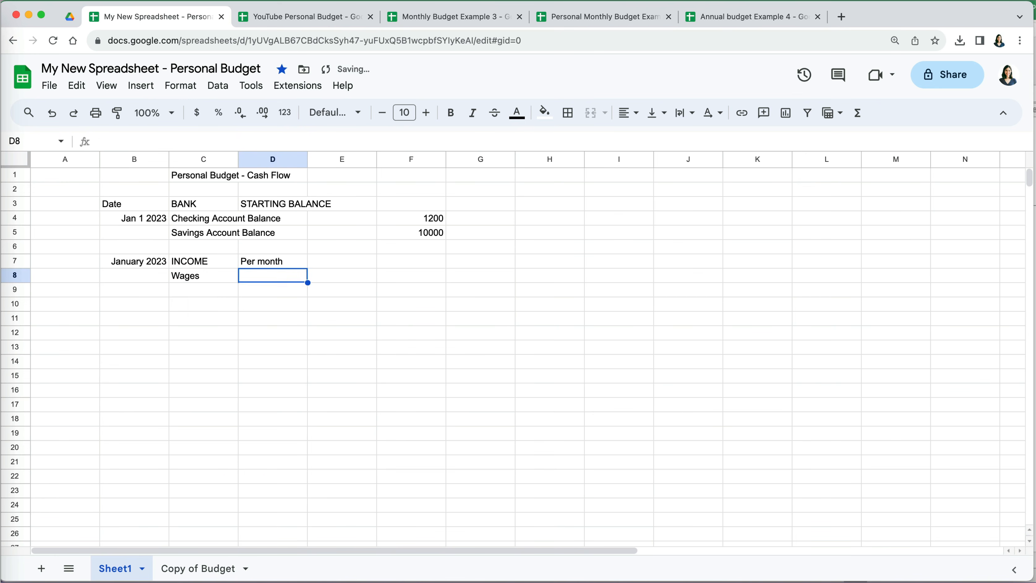
pyautogui.write('2')
pyautogui.press('Tab')
pyautogui.write('2500')
pyautogui.press('Up')
pyautogui.write('=D8*E8')
# - Add a Gig Work income row with 4200 and its total
pyautogui.click(217, 297)
pyautogui.write('Gig Work')
pyautogui.press('Tab')
pyautogui.write('4')
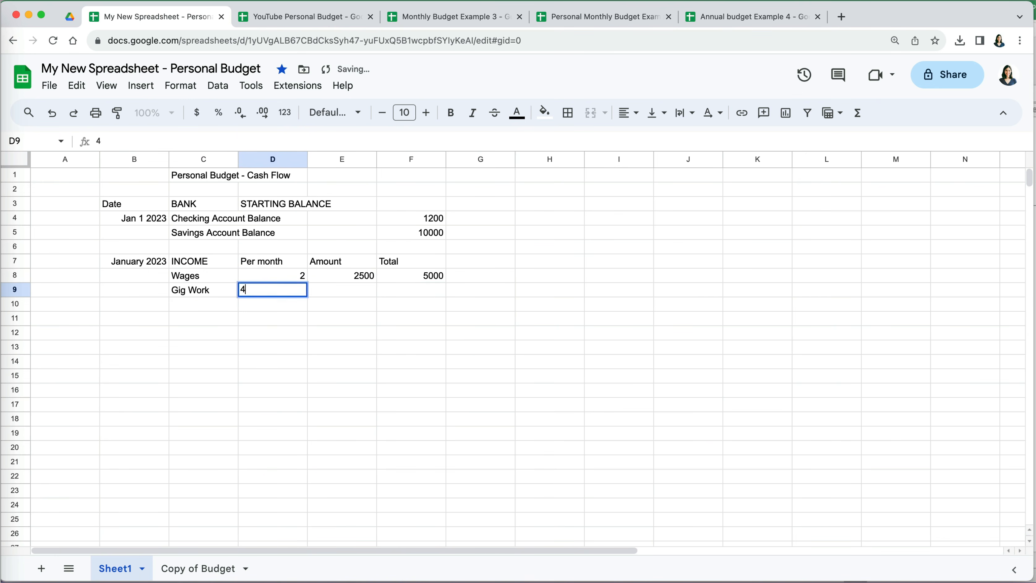
pyautogui.write('200')
pyautogui.write('800')
# - Add the January 2023 EXPENSES header (Categories, Amount) and the 01/03/23 Technology, Entertainment, 87 row
pyautogui.write('January 2023\tEXPENSES\tCategories\t')
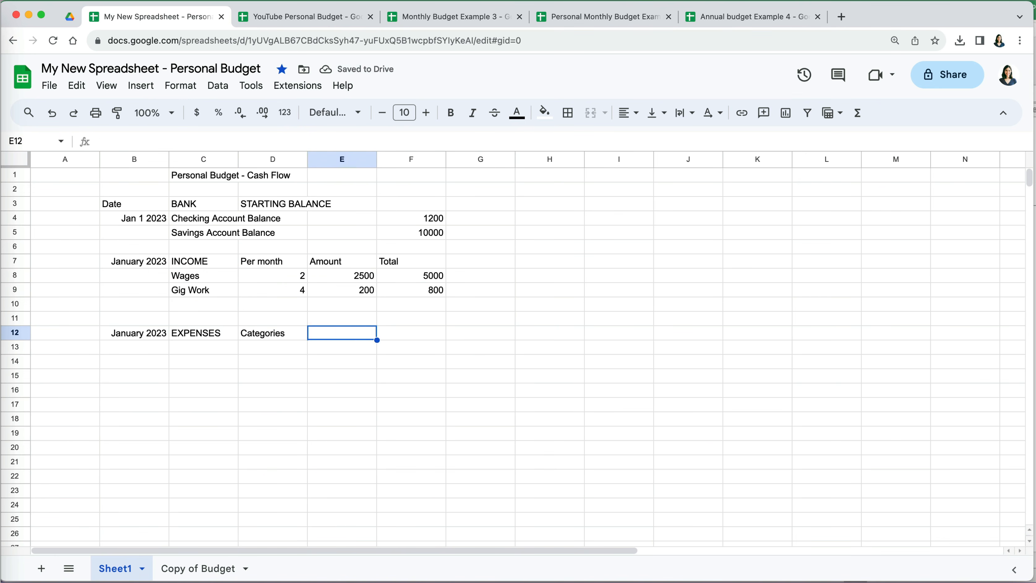
pyautogui.write('Amount')
pyautogui.press('Return')
pyautogui.write('01/03/23')
pyautogui.press('Tab')
pyautogui.write('Technology')
pyautogui.press('Tab')
pyautogui.write('Entertainment')
pyautogui.press('Tab')
pyautogui.write('87')
pyautogui.press('Return')
# - Add expense rows: Apparel 120, Donation 50, Prescription 40, Class 104, Dog Food 35, Mortgage 1050
pyautogui.write('01/12/23\tApparel\tClothing\t120')
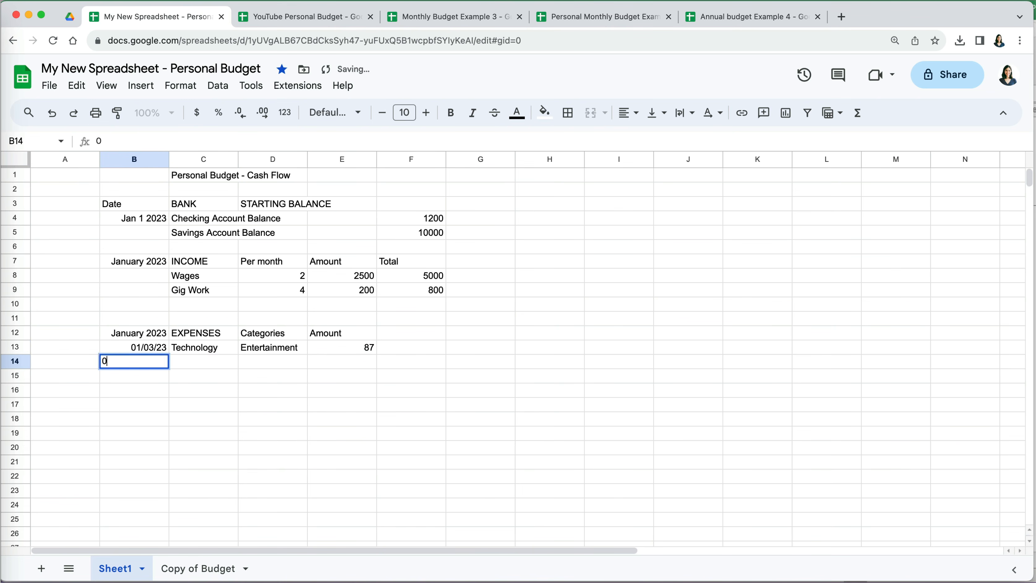
pyautogui.press('Return')
pyautogui.write('01/02/23\tDonation\tGifts\t50')
pyautogui.press('Return')
pyautogui.write('01/23')
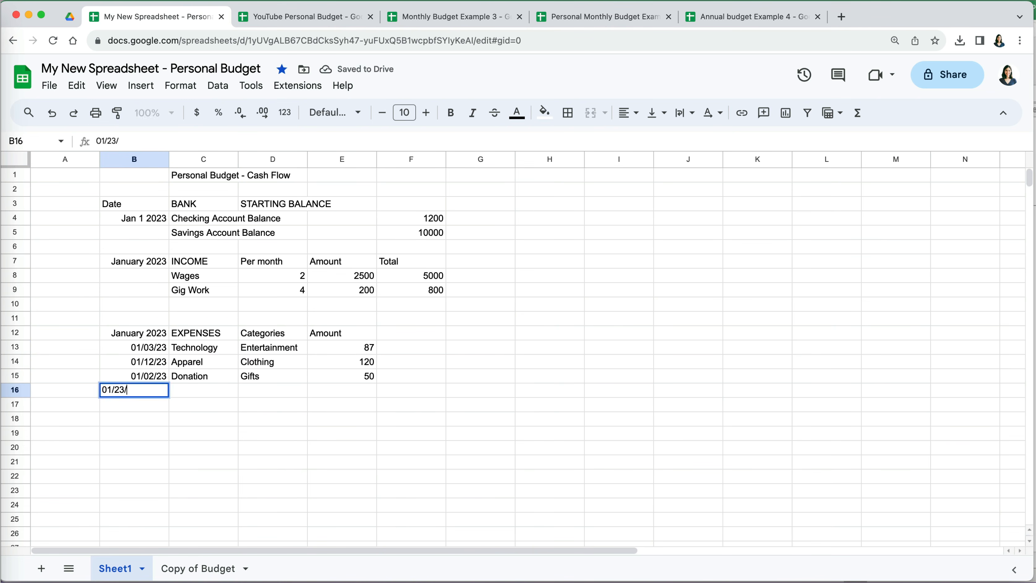
pyautogui.write('/23\tPrescription\tHealthcare\t40')
pyautogui.press('Return')
pyautogui.write('01/06/23\tClass\tEducation\t104')
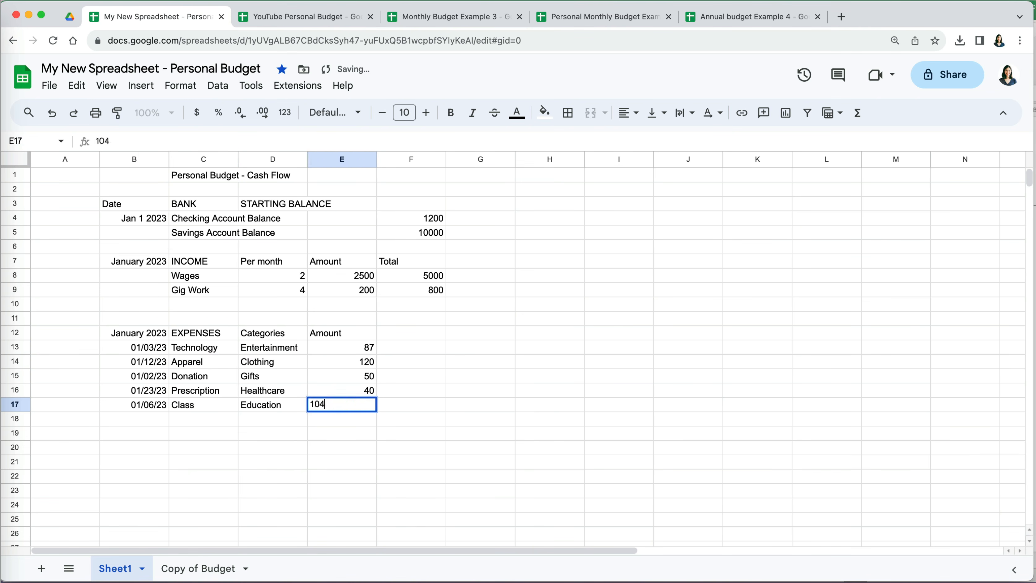
pyautogui.press('Return')
pyautogui.write('01/25/23\tDog Food\tPets\t35')
pyautogui.press('Return')
pyautogui.write('01/29/23\tMortgage\tHousing\t1050')
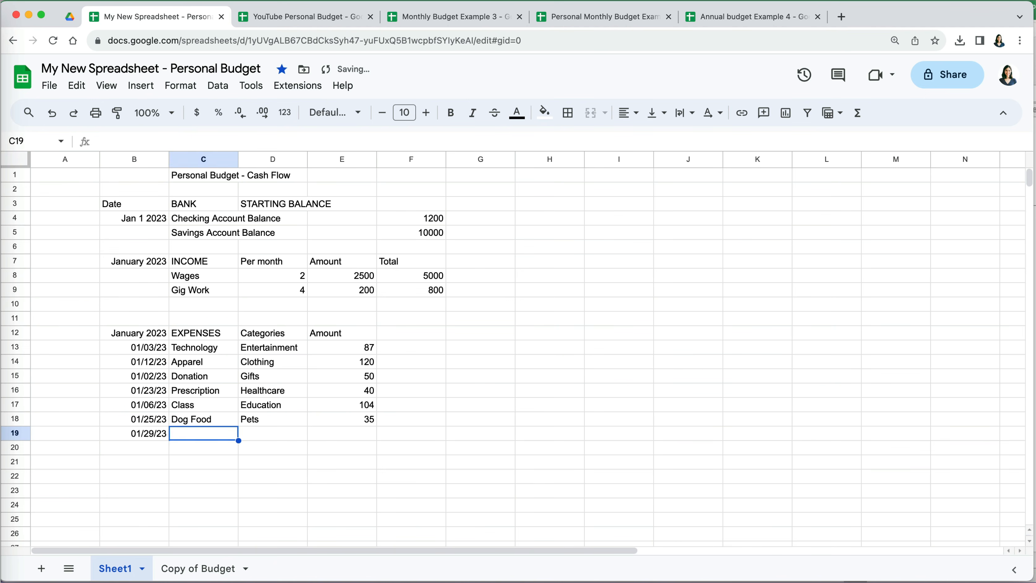
pyautogui.press('Return')
# - Add expense rows for Energy & Electricity (Utilities, 235) and Gas (Transportation, 85)
pyautogui.write('01/21/23\t')
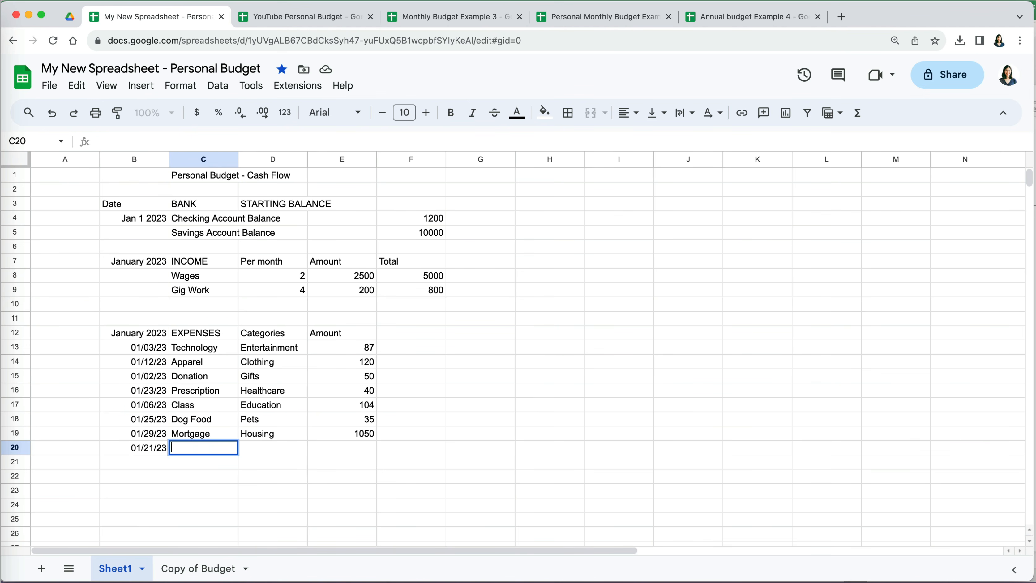
pyautogui.write('Energy & Electricity')
pyautogui.press('Tab')
pyautogui.write('Utilities')
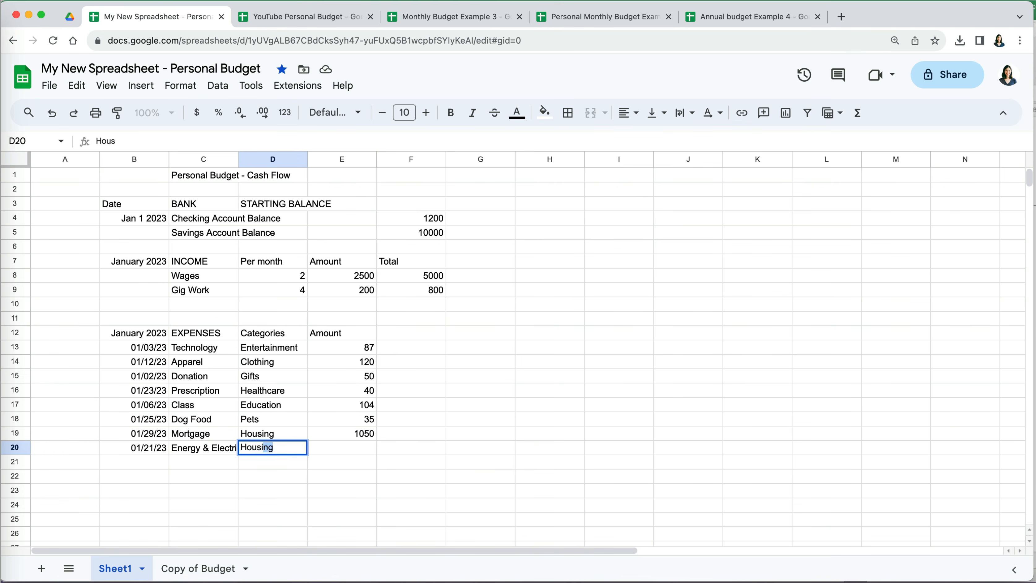
pyautogui.press('Tab')
pyautogui.write('235')
pyautogui.press('Return')
pyautogui.write('01/18/23')
pyautogui.press('Tab')
pyautogui.write('Gas')
pyautogui.press('Tab')
pyautogui.write('Transportation')
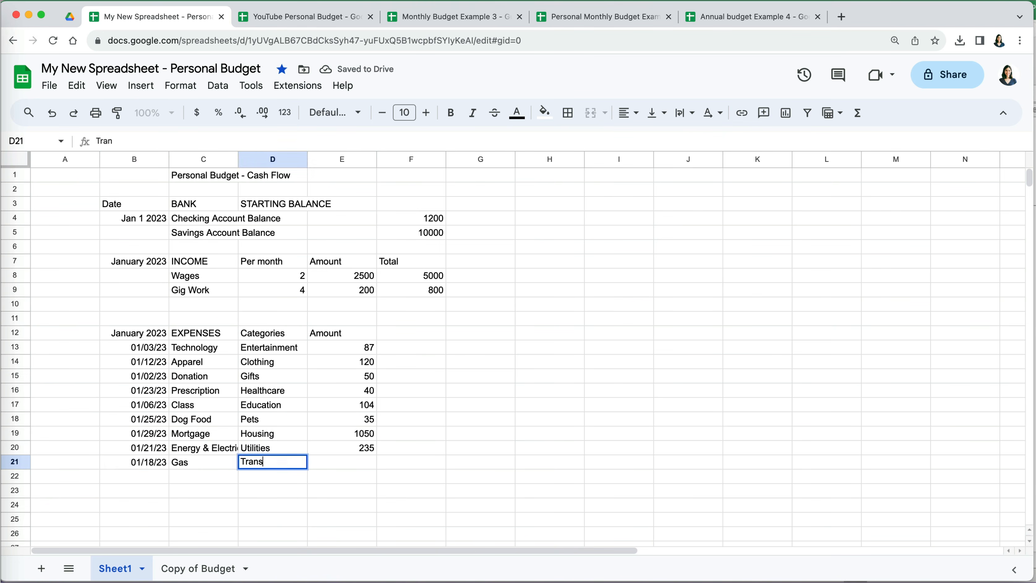
pyautogui.press('Tab')
pyautogui.write('85')
pyautogui.press('Return')
pyautogui.press('Down')
pyautogui.press('Down')
pyautogui.press('Right')
# - Enter the SAVINGS rows (Retirement 300, Investments 200, Bank - Savings 200, College Fund 50), DEBT rows, and ENDING MONTHLY BALANCE
pyautogui.write('SAVINGS')
pyautogui.press('Left')
pyautogui.write('01/15/23\tRetirement\t\t300 01/29/23\tInvestments\t\t200 01/15/23\tBank - Savings\t\t200 01/13/23\tCollege Fund')
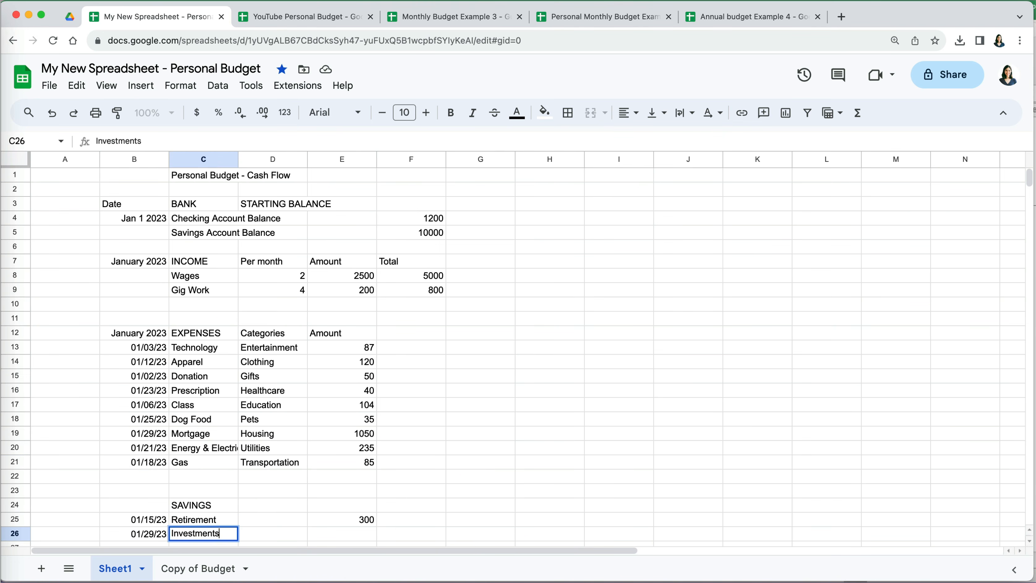
pyautogui.write('\t\t50')
pyautogui.press('Down')
pyautogui.press('Down')
pyautogui.write('DEBT 01/30/23\tCredit Cards\t\t400 01/19/23\tStudent Loans\t\t150')
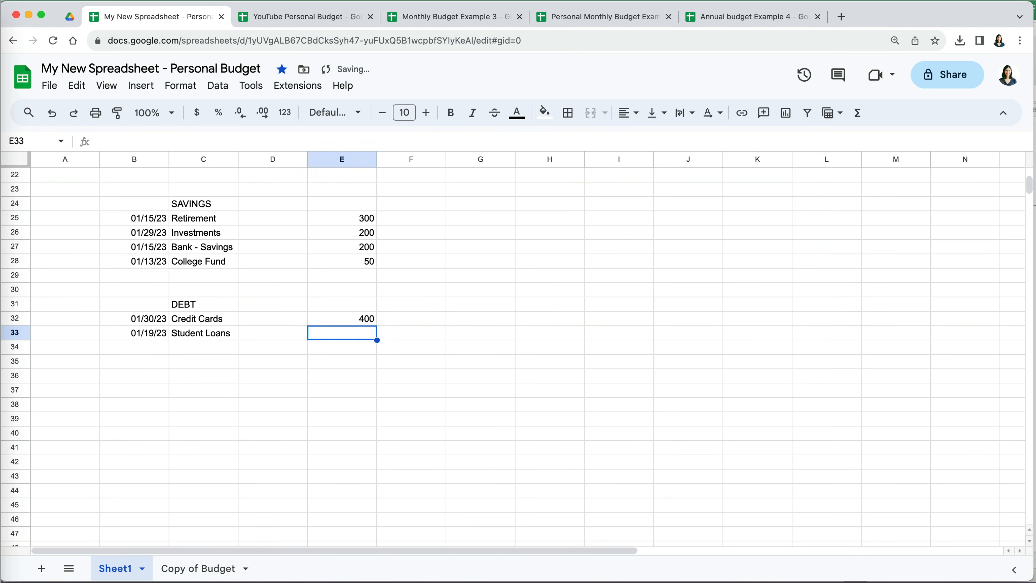
pyautogui.press('Down')
pyautogui.press('Down')
pyautogui.press('Down')
pyautogui.write('ENDING MONTHLY BALANCE')
# - Set the sheet zoom to 75%
pyautogui.scroll(3, 291, 347)
pyautogui.scroll(4, 291, 347)
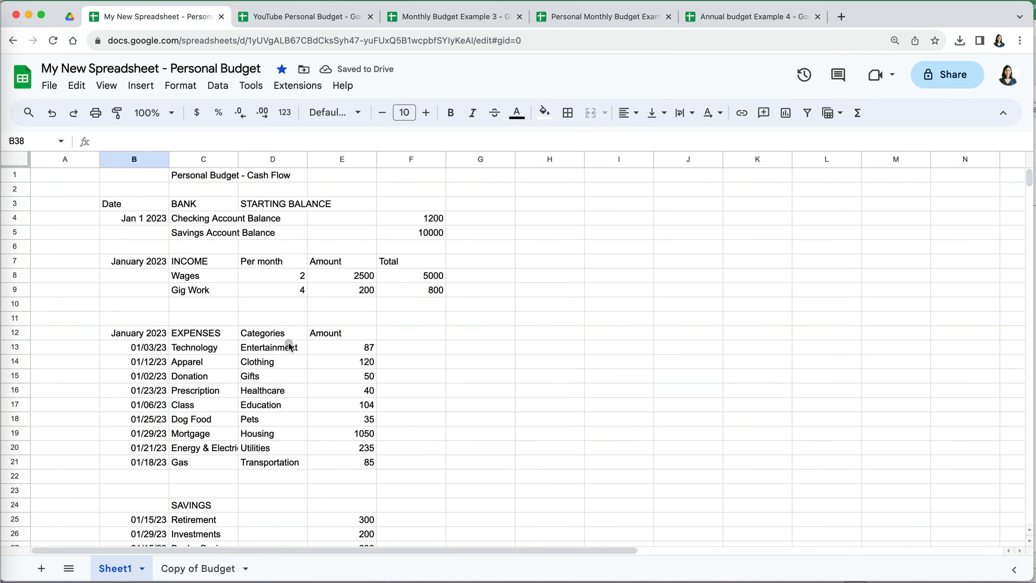
pyautogui.click(168, 113)
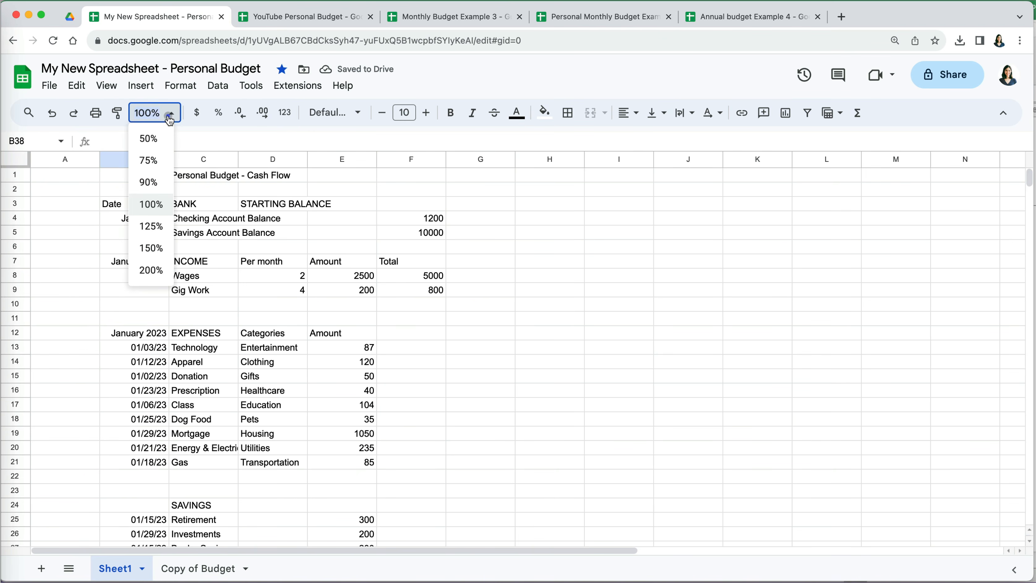
pyautogui.click(161, 170)
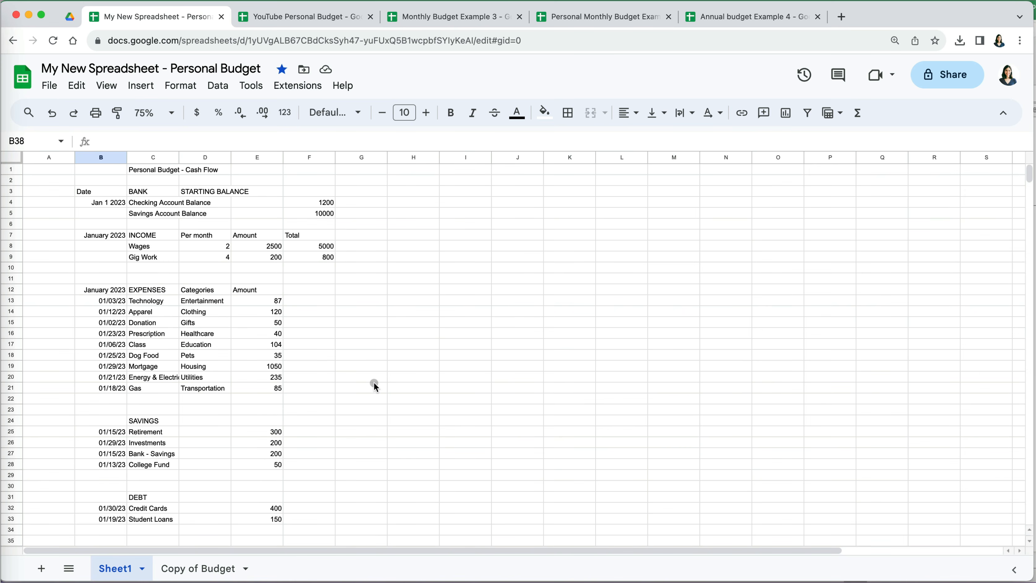
pyautogui.scroll(-3, 374, 385)
pyautogui.scroll(3, 375, 385)
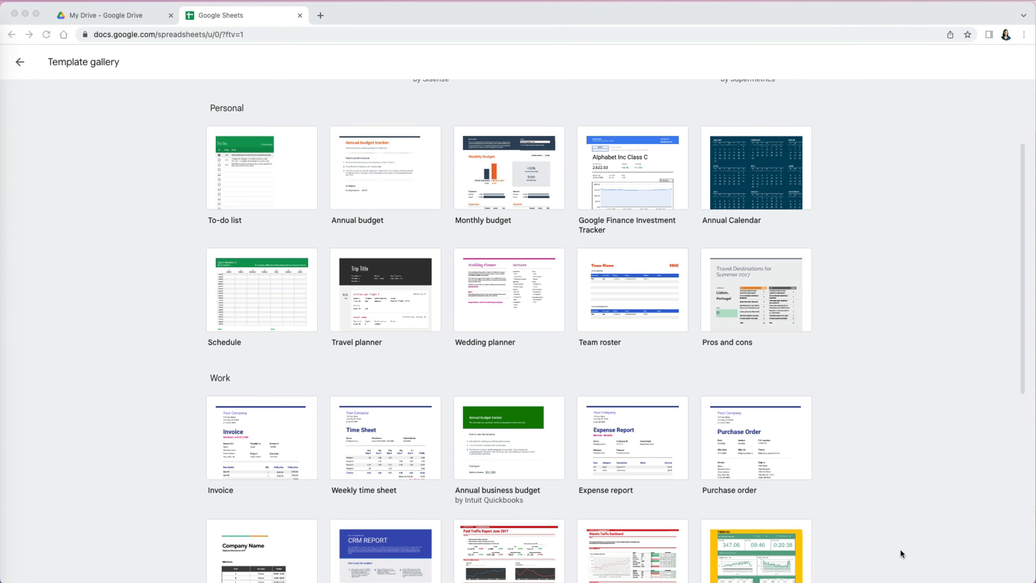
# - Scroll through the template gallery past the Work and Project management categories to Education
pyautogui.scroll(-4, 901, 549)
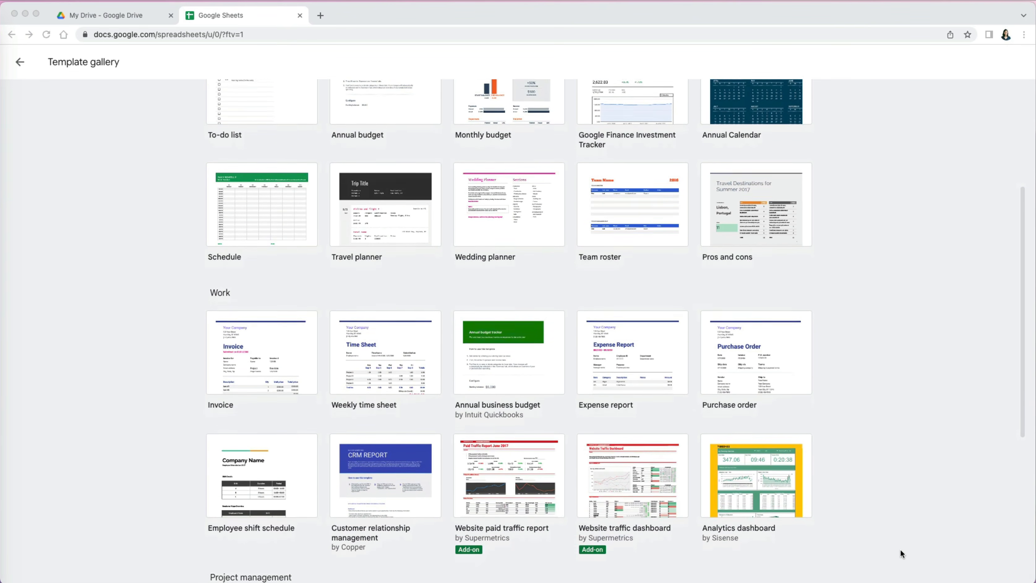
pyautogui.scroll(-3, 901, 550)
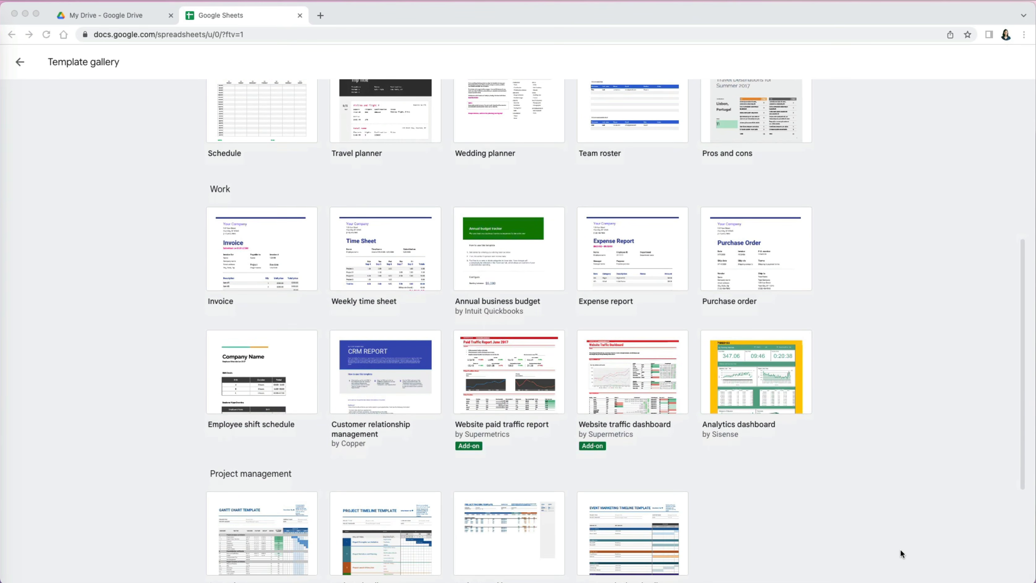
pyautogui.scroll(-3, 901, 550)
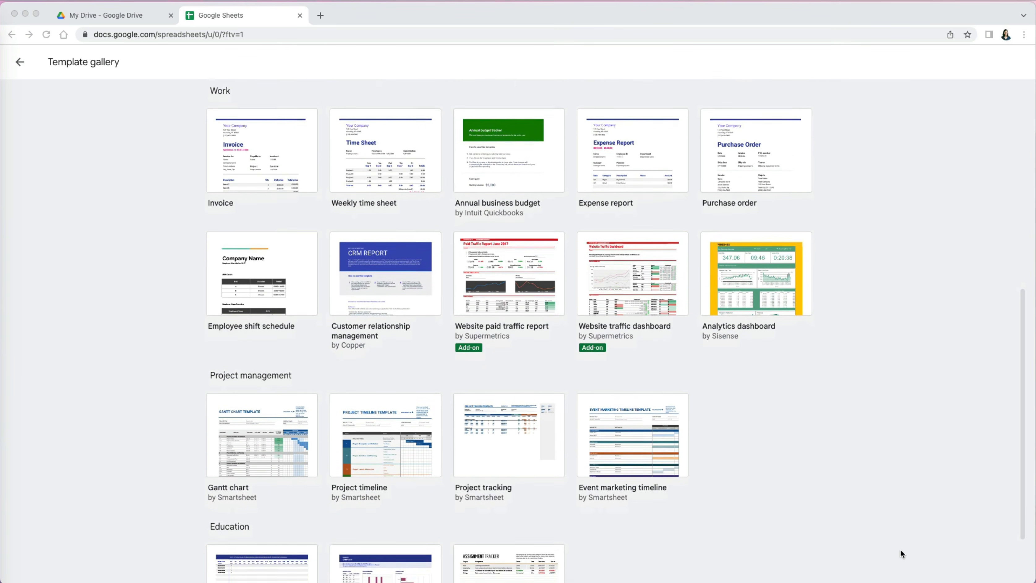
pyautogui.scroll(-3, 901, 550)
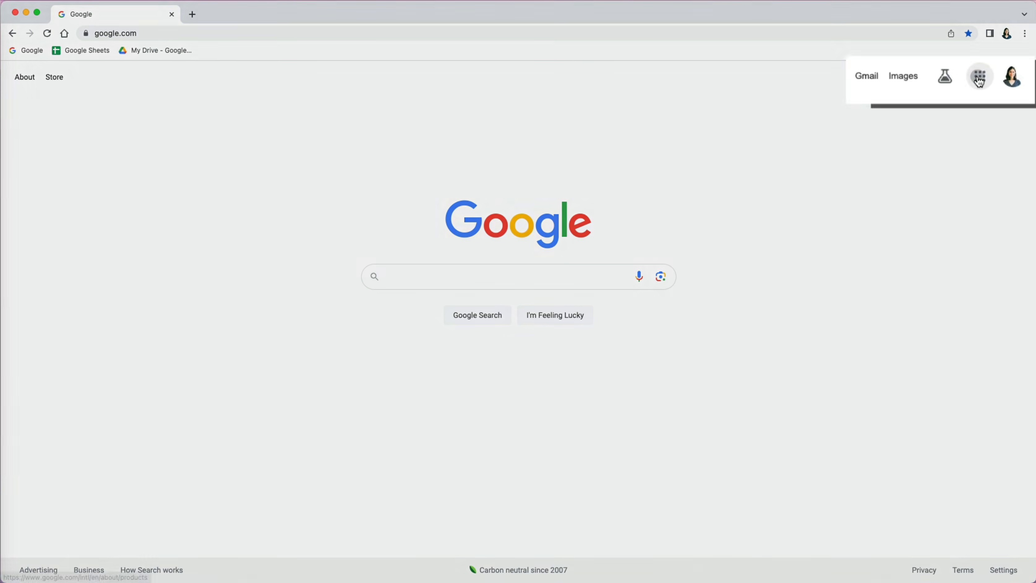
# - Go to the Google Sheets home page using the Google apps grid
pyautogui.click(990, 79)
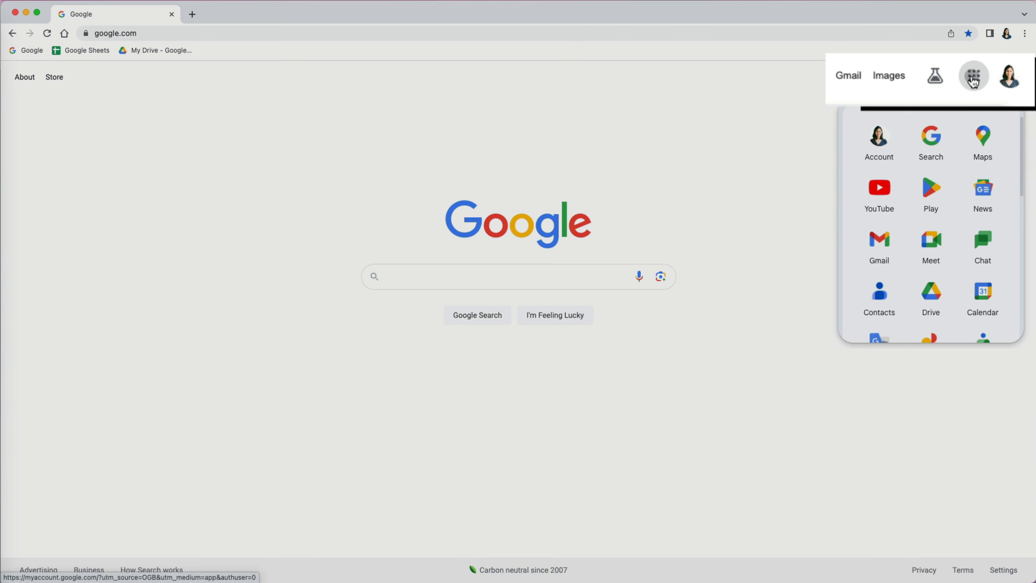
pyautogui.scroll(-2, 982, 282)
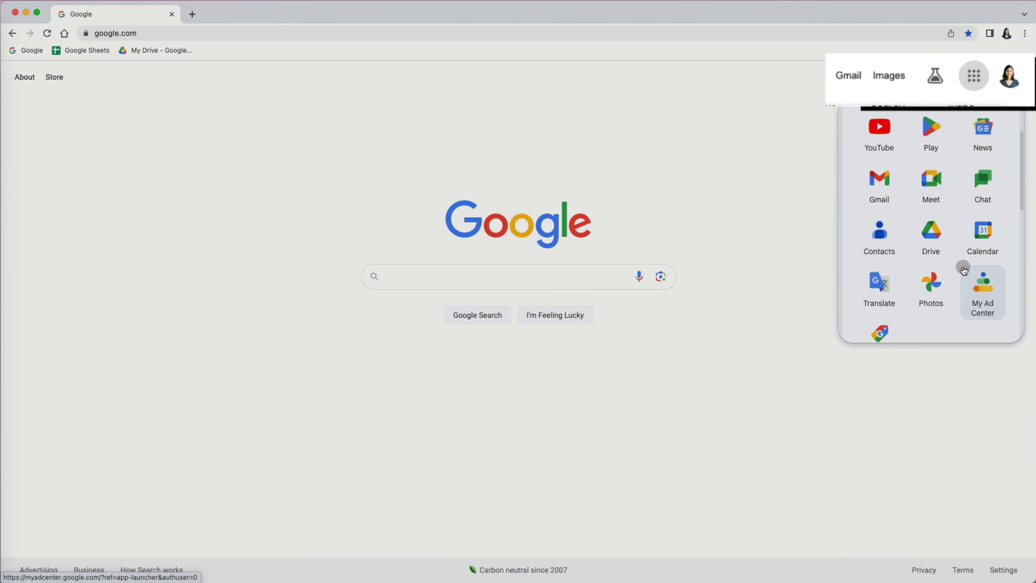
pyautogui.scroll(-5, 935, 244)
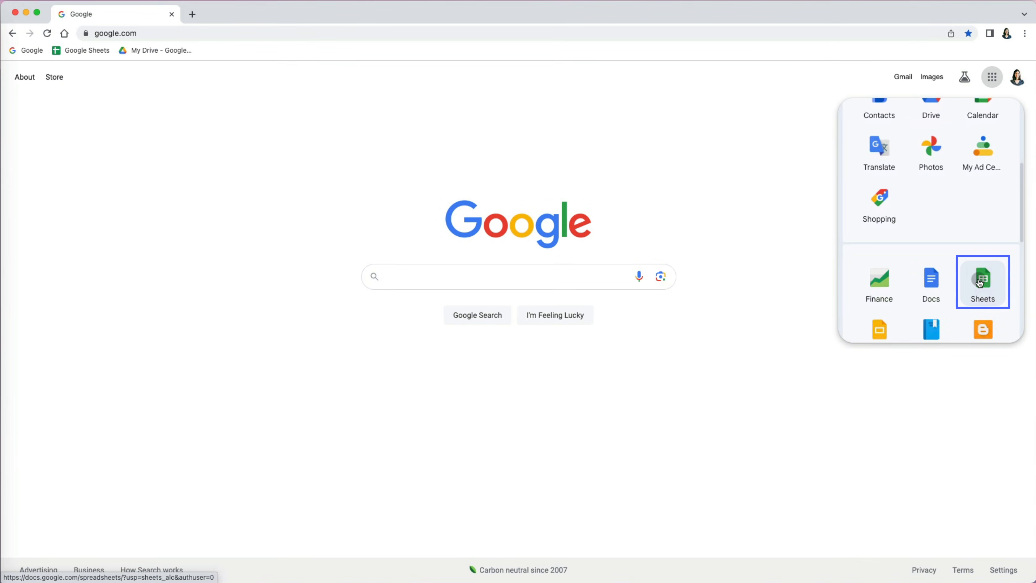
pyautogui.click(979, 282)
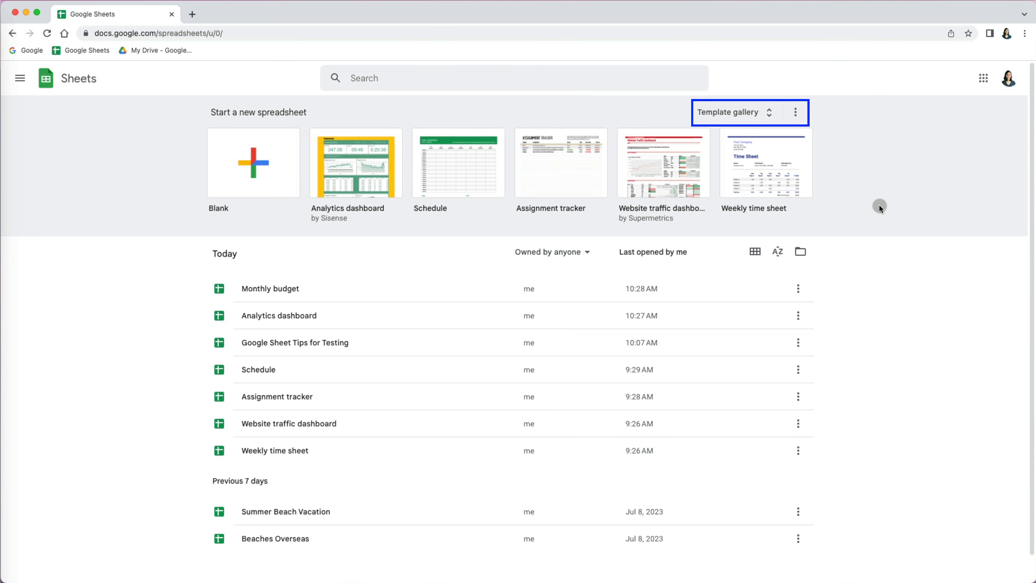
# - Expand the full template gallery, browse it, and return to the top
pyautogui.click(770, 117)
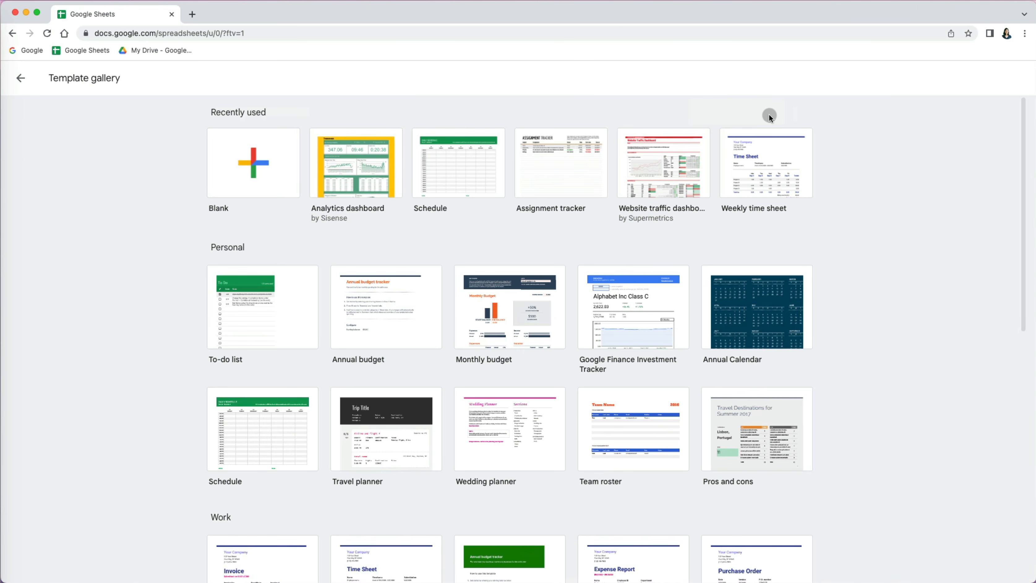
pyautogui.scroll(-6, 779, 273)
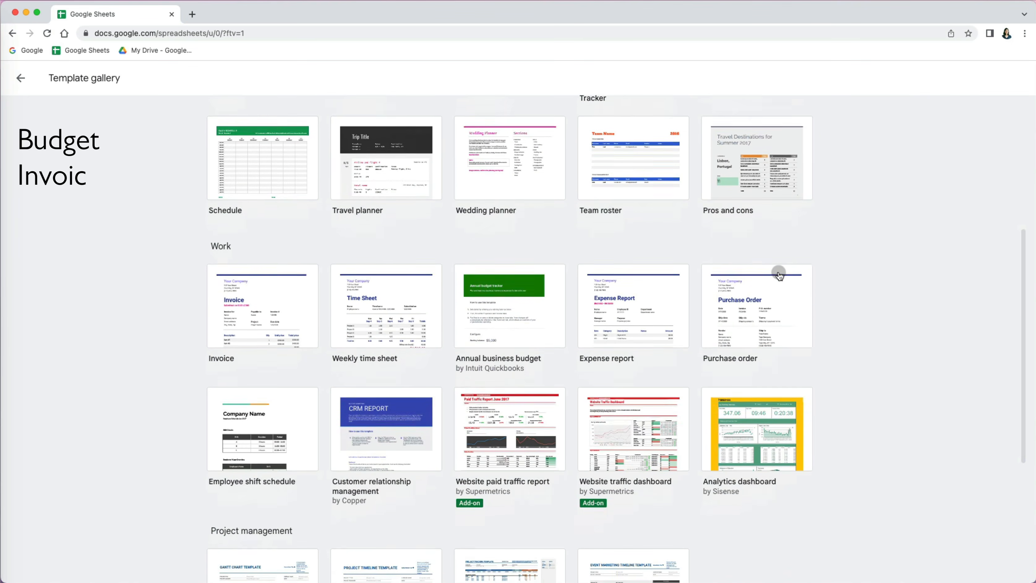
pyautogui.scroll(-5, 778, 275)
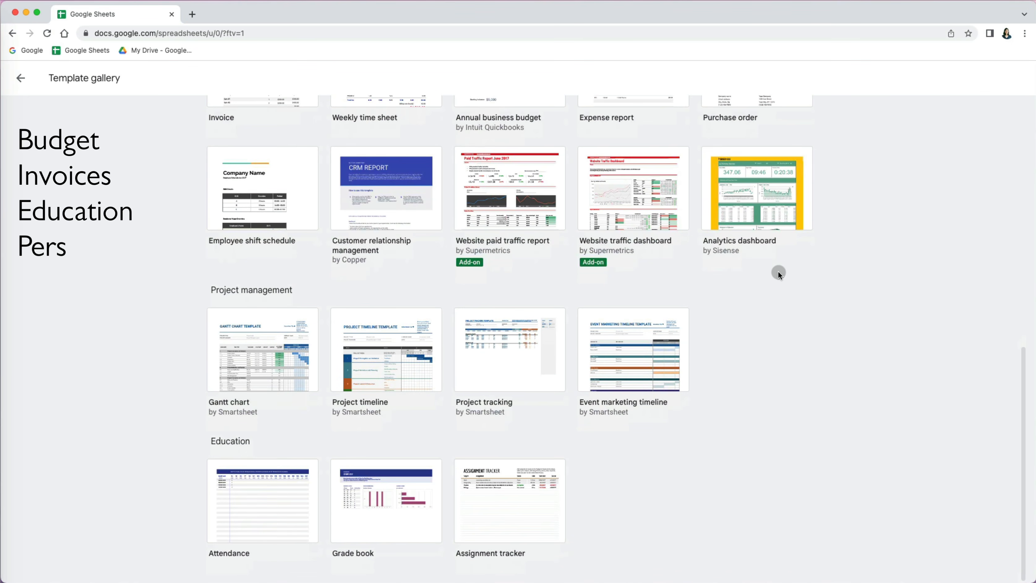
pyautogui.scroll(10, 778, 274)
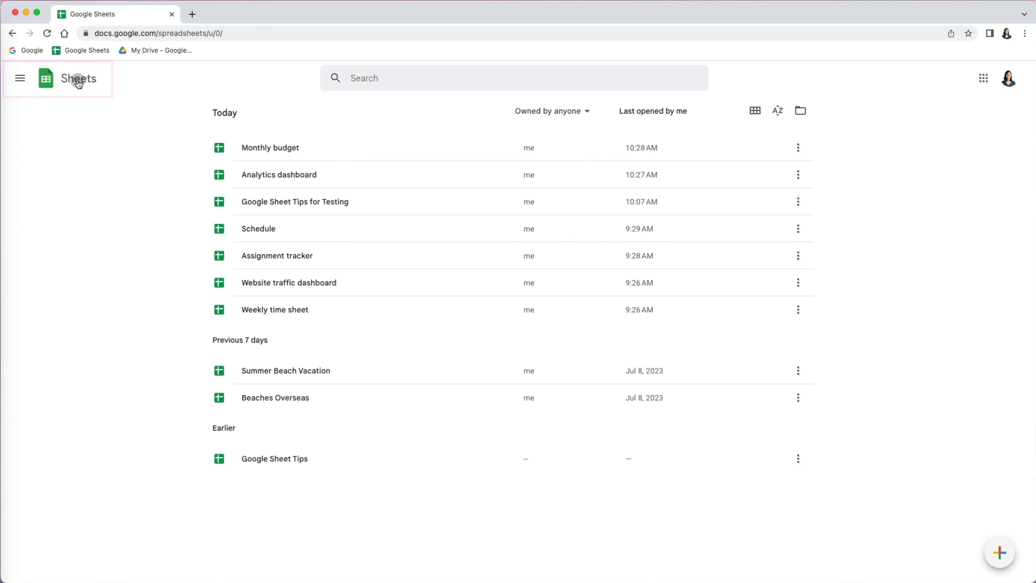
# - Turn on 'Display recent templates on home screens' in the Sheets settings
pyautogui.click(21, 78)
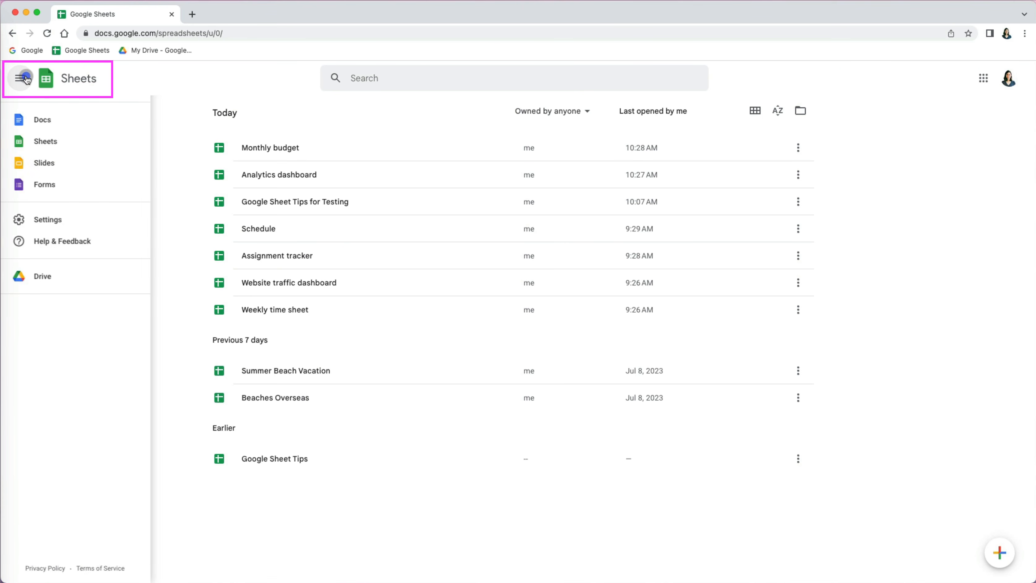
pyautogui.click(48, 219)
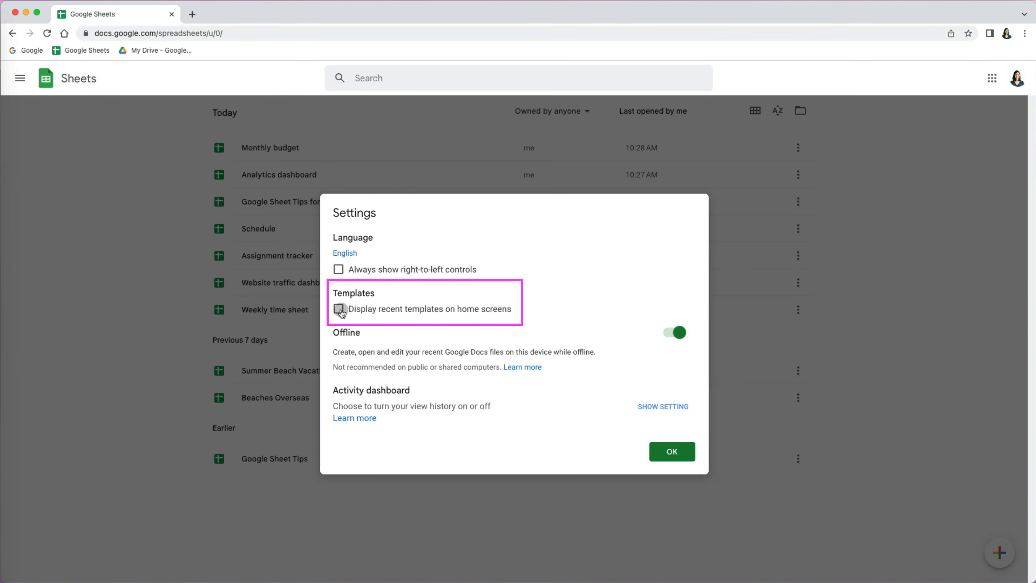
pyautogui.click(671, 451)
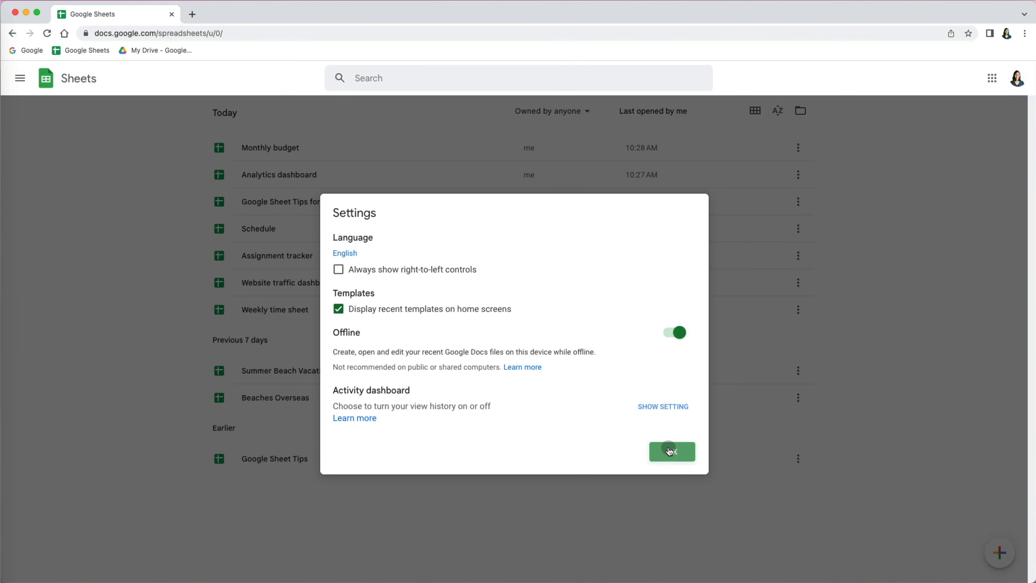
pyautogui.click(982, 79)
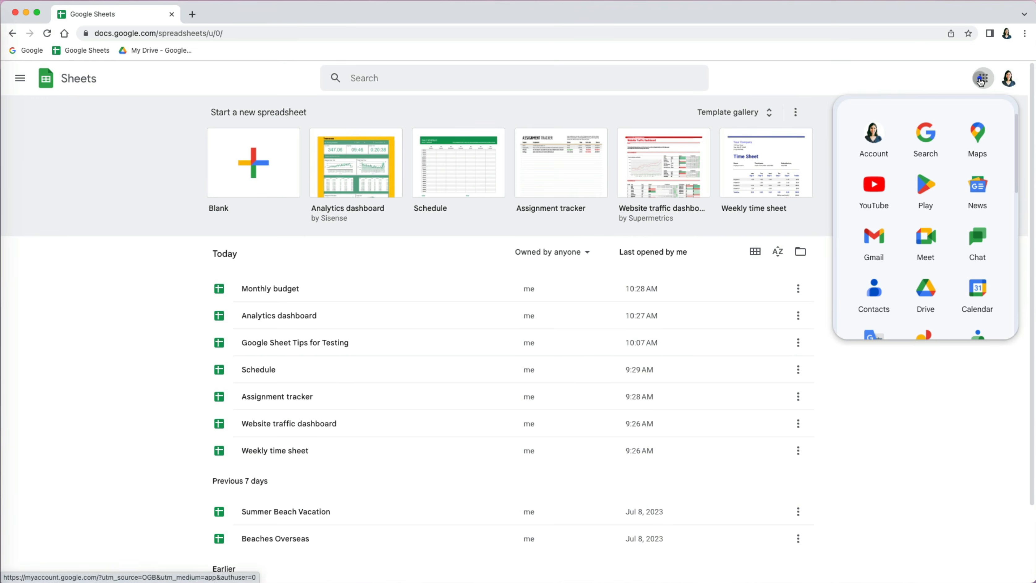
# - In Google Drive, create a new Google Sheets file from a template
pyautogui.click(923, 297)
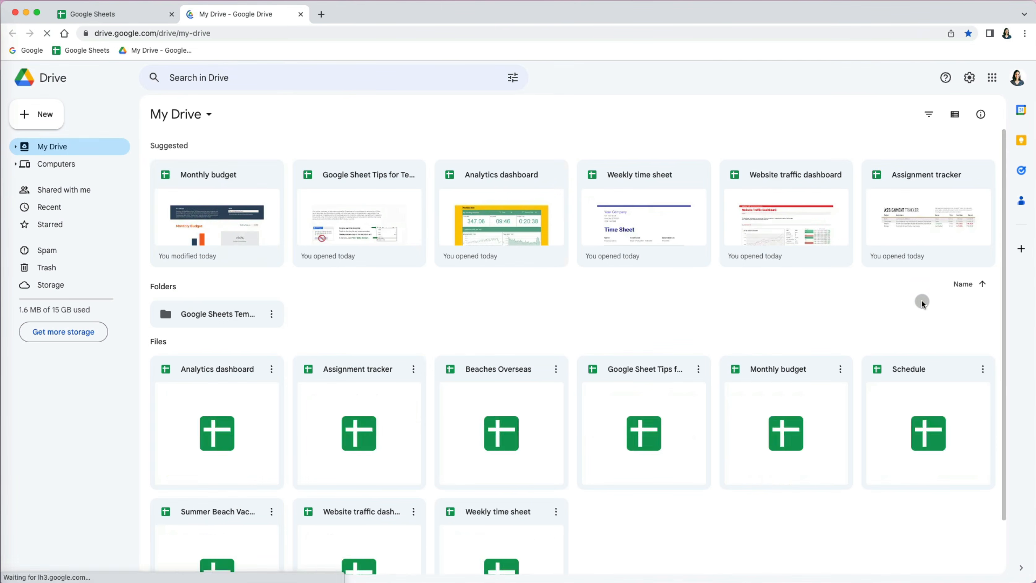
pyautogui.click(38, 115)
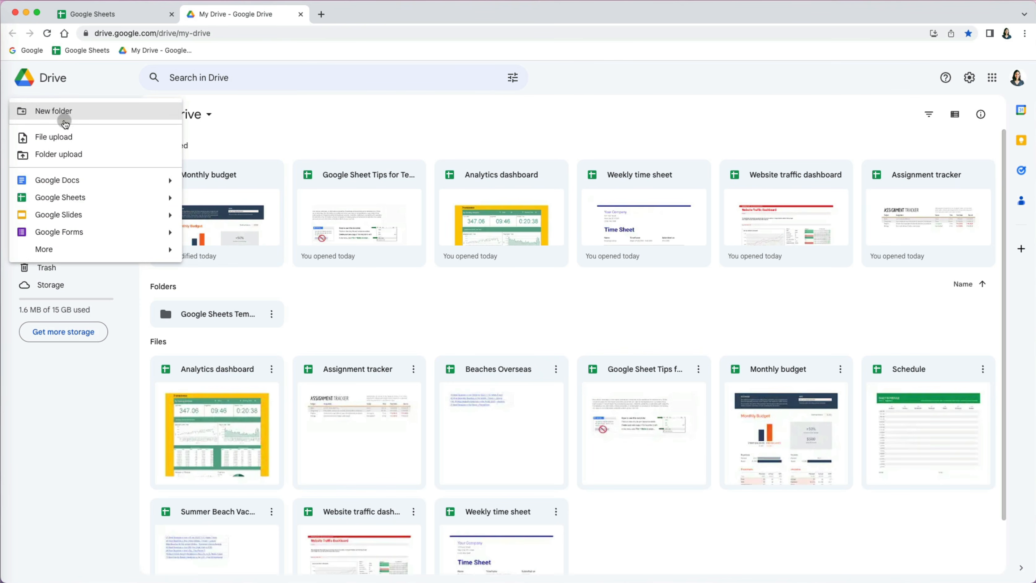
pyautogui.moveTo(172, 199)
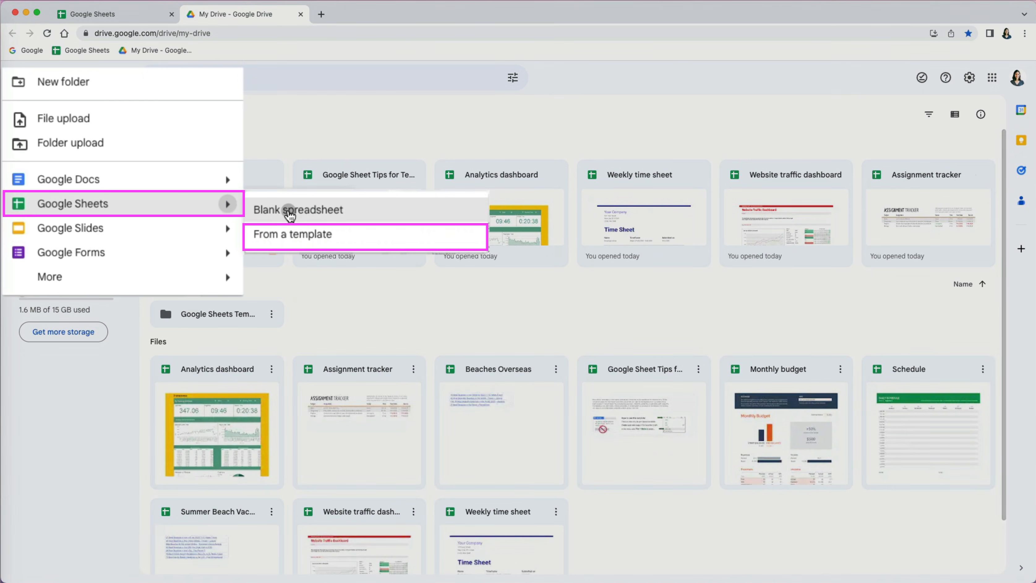
pyautogui.click(297, 235)
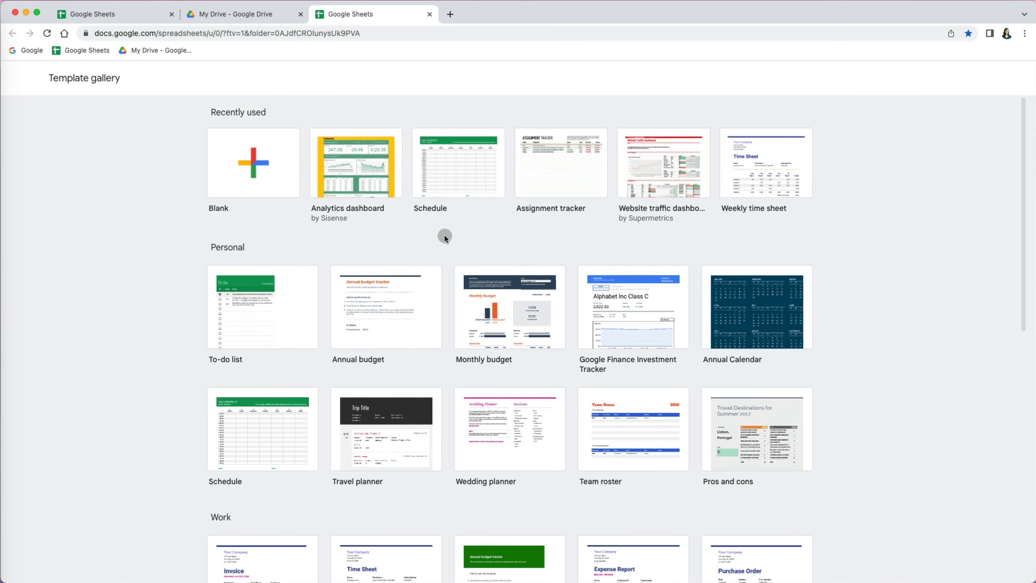
# - Create a spreadsheet from the Monthly budget template and look over its Transactions and Summary sheets
pyautogui.scroll(-1, 510, 304)
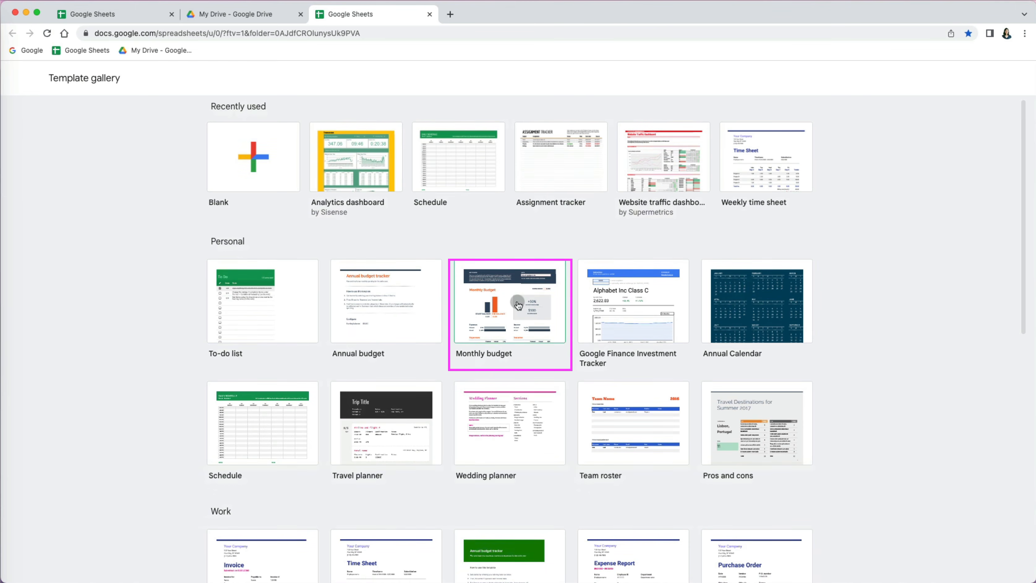
pyautogui.click(518, 305)
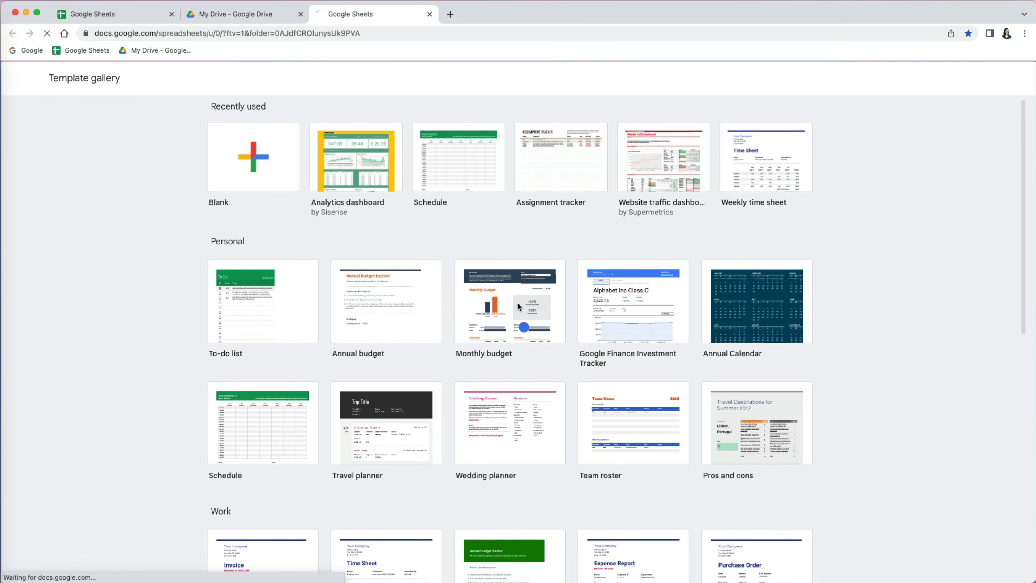
pyautogui.scroll(-5, 517, 306)
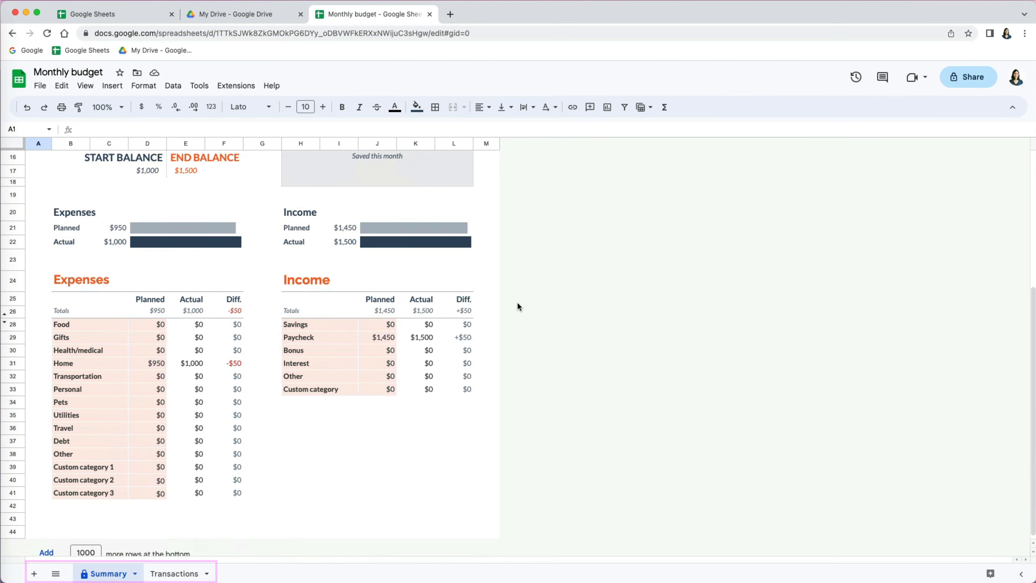
pyautogui.scroll(2, 518, 303)
pyautogui.click(188, 563)
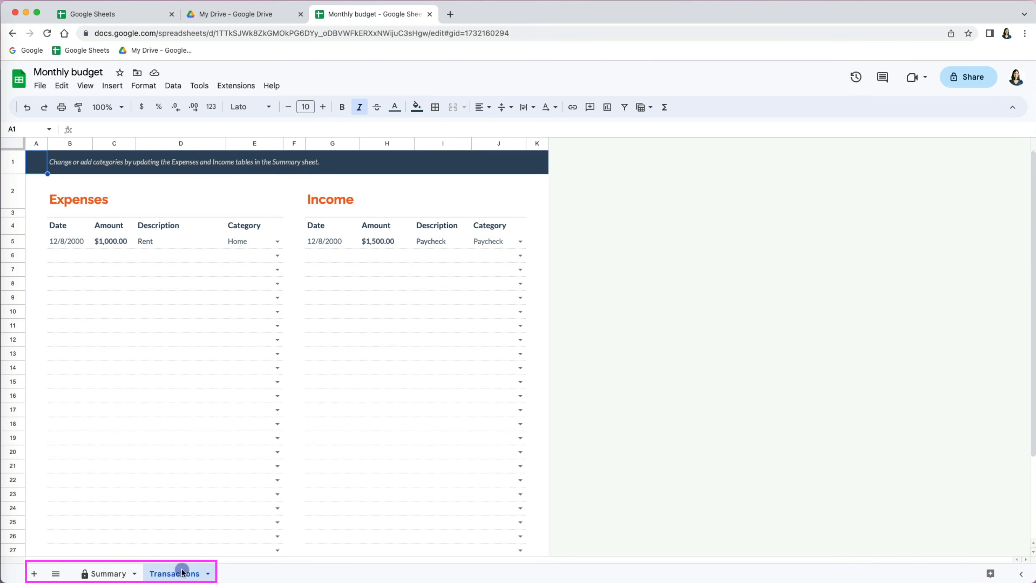
pyautogui.click(122, 567)
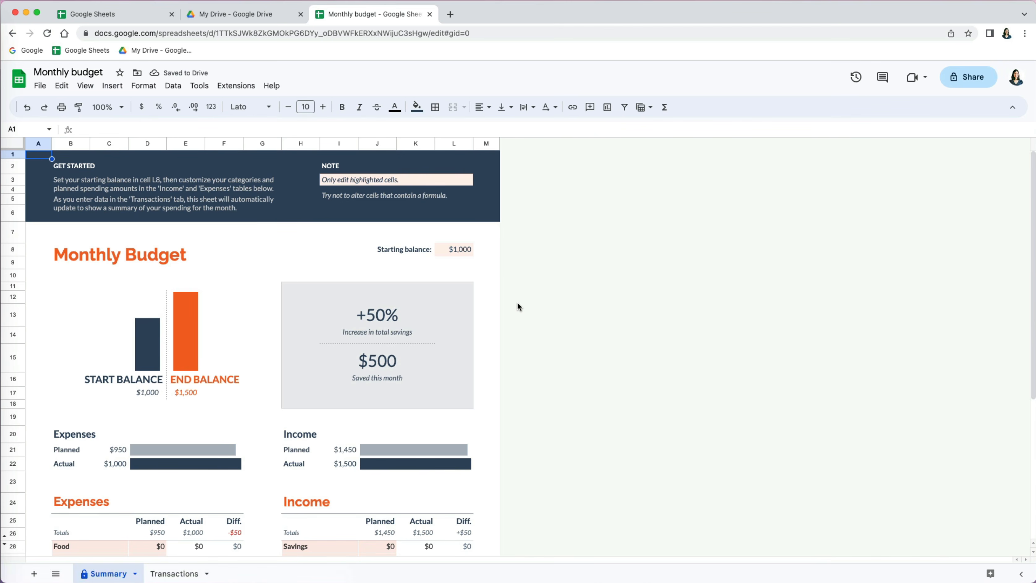
# - Add 1000 more rows to the Summary sheet, accepting the protected-range warning
pyautogui.scroll(-4, 518, 304)
pyautogui.scroll(-4, 518, 302)
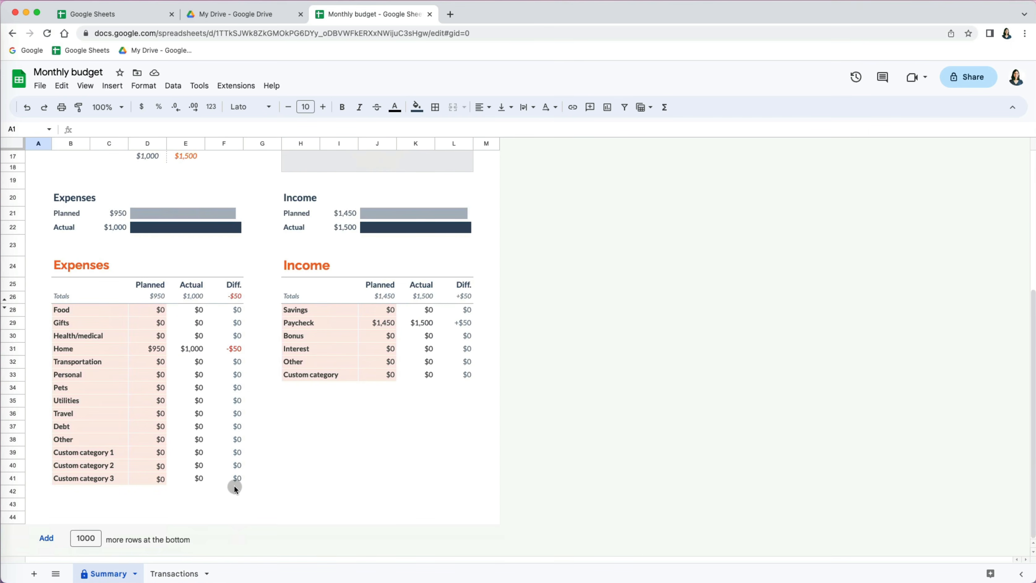
pyautogui.click(47, 539)
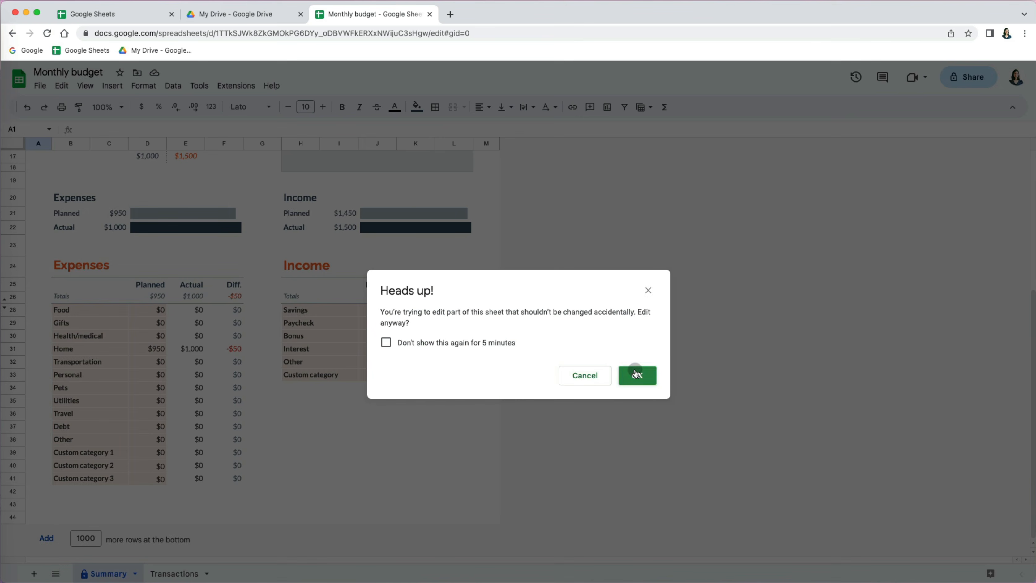
pyautogui.click(636, 374)
pyautogui.scroll(-4, 635, 371)
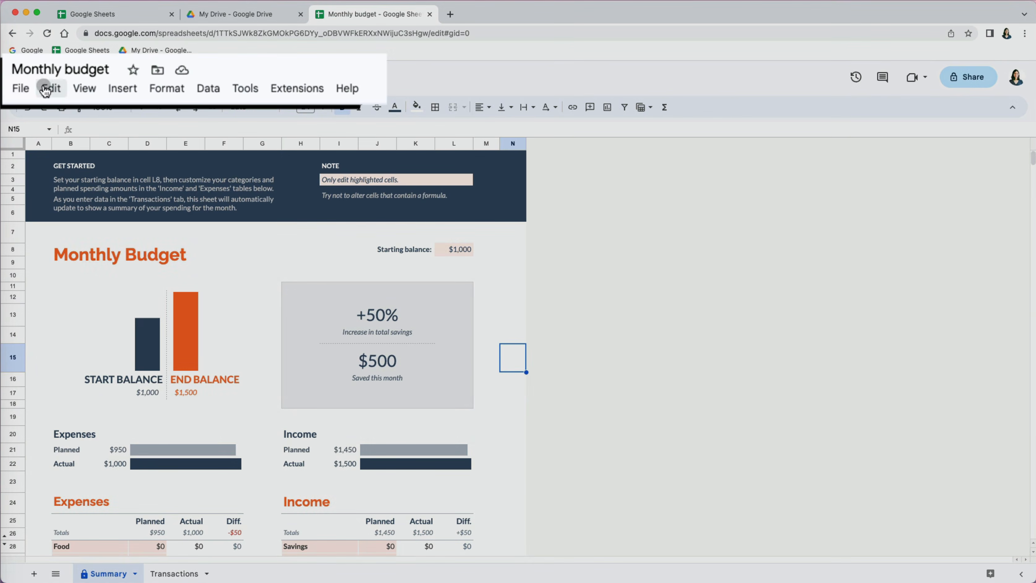
# - Rename the spreadsheet to 'My Budget' and add a new blank sheet
pyautogui.click(66, 73)
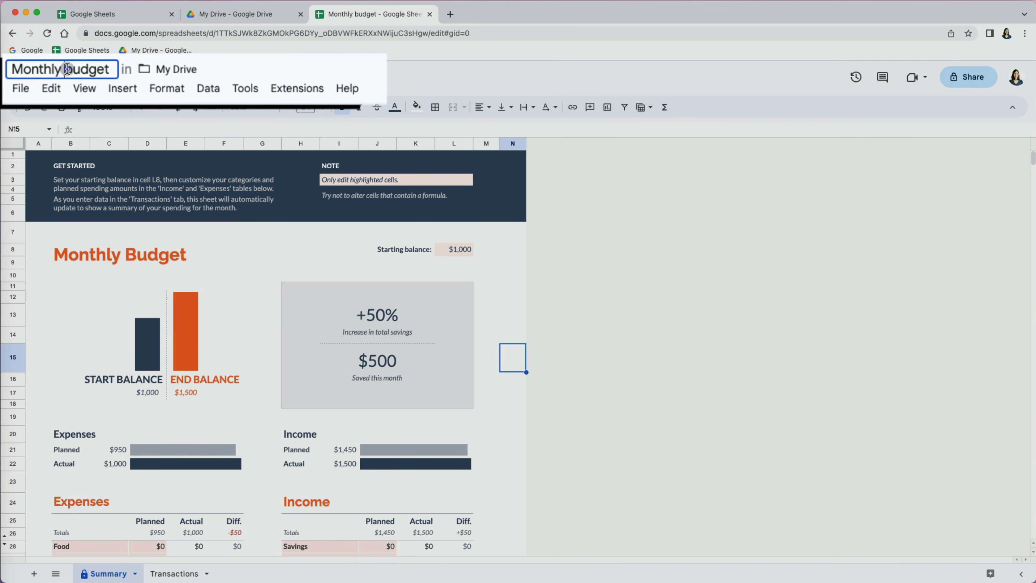
pyautogui.tripleClick(66, 70)
pyautogui.write('My Budget')
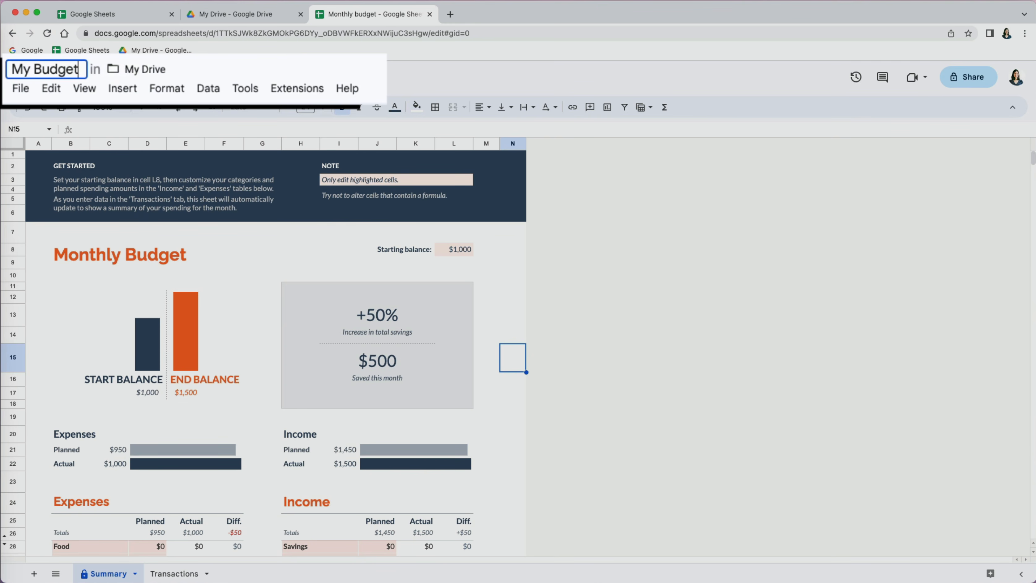
pyautogui.press('Return')
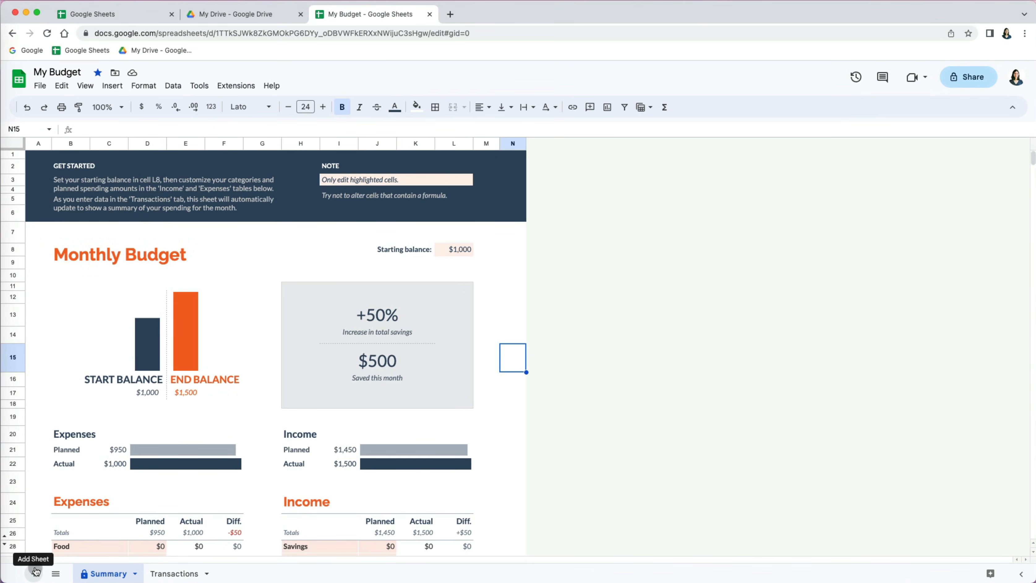
pyautogui.click(34, 572)
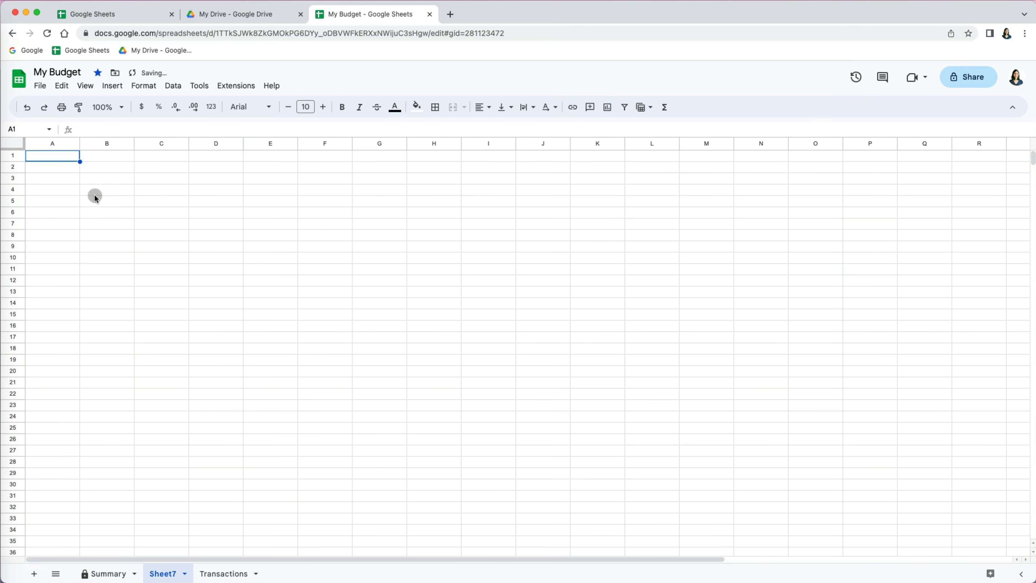
# - Enter the list Expenses, Travel, Car, Rent and Food in B3:B7 of Sheet7
pyautogui.click(102, 183)
pyautogui.write('Expenses')
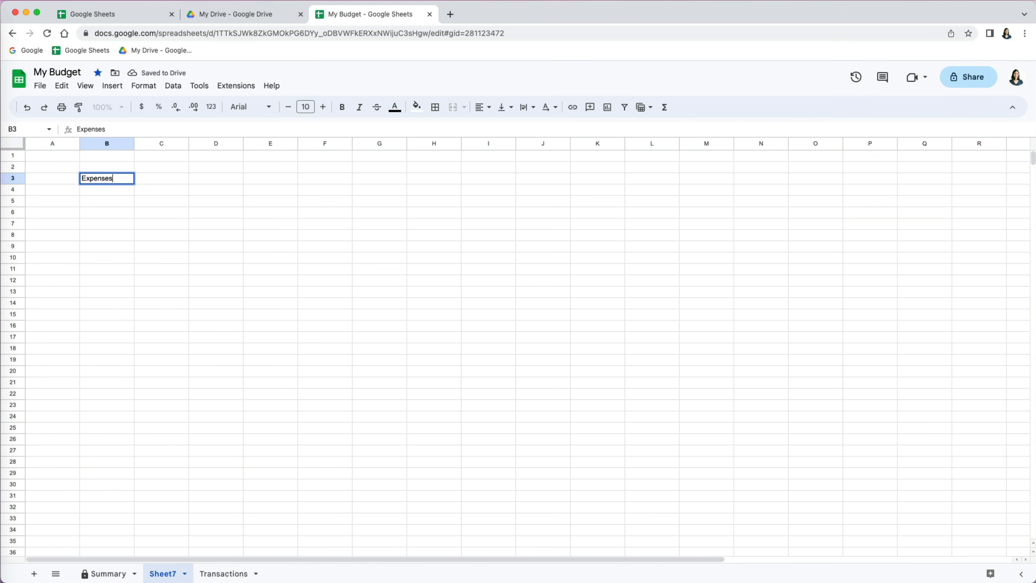
pyautogui.press('Return')
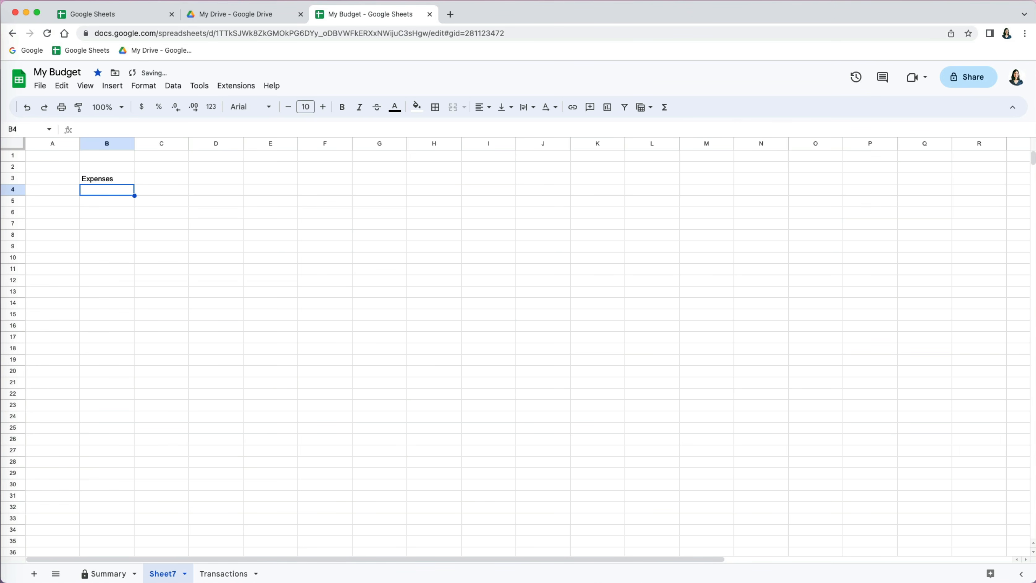
pyautogui.write('Travel')
pyautogui.press('Return')
pyautogui.press('Return')
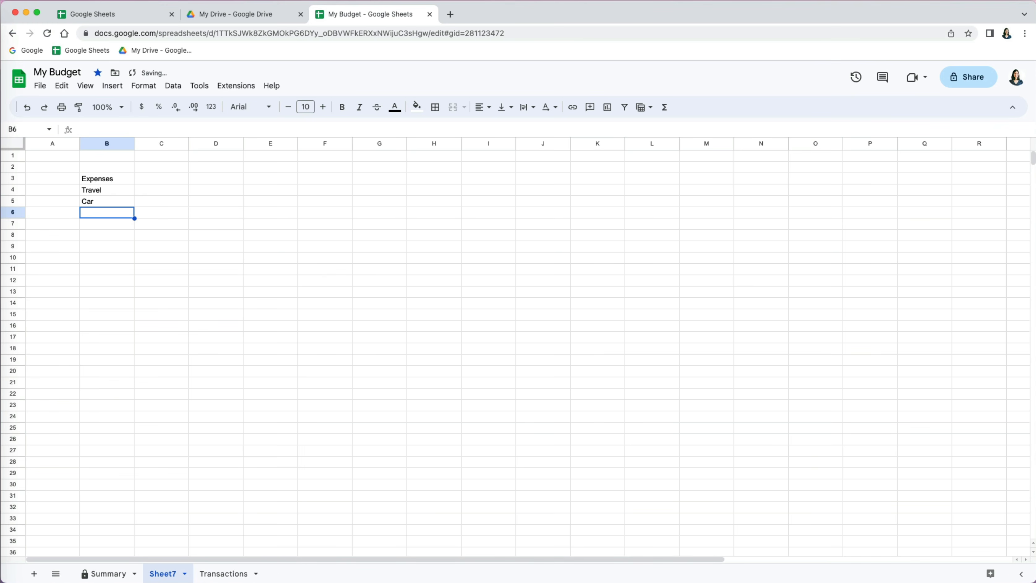
pyautogui.write('Rent')
pyautogui.press('Return')
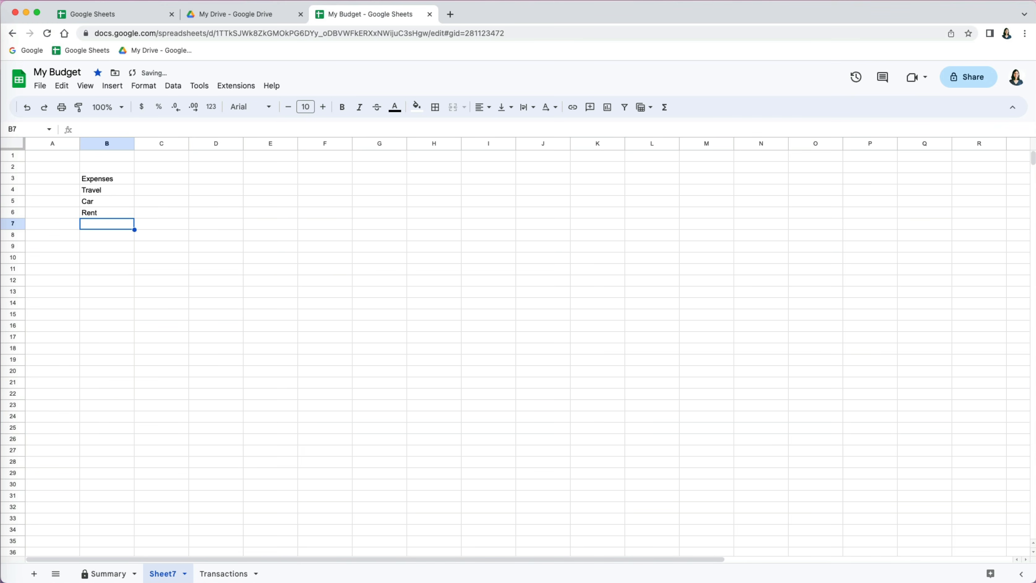
pyautogui.write('Food')
pyautogui.press('Return')
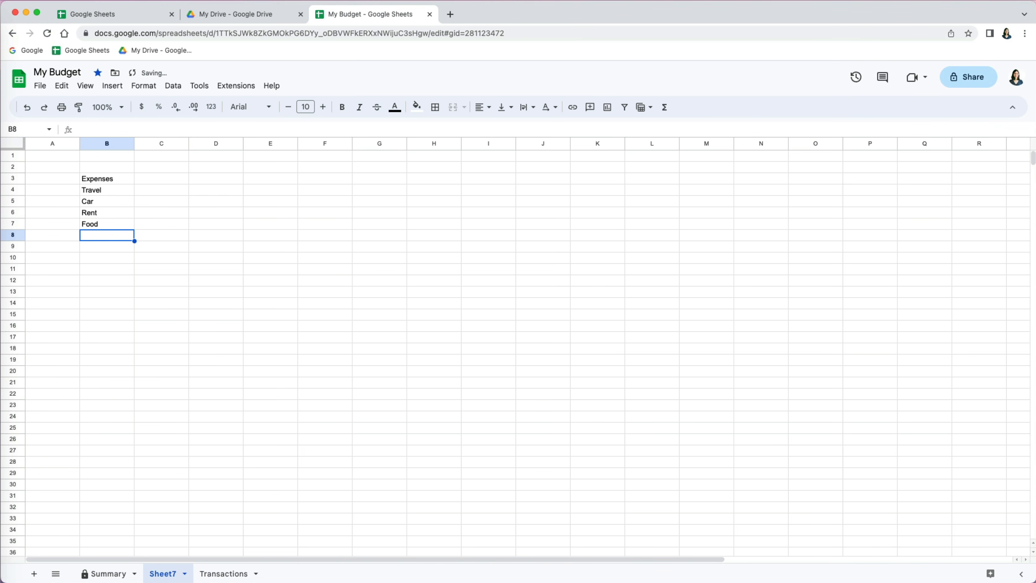
# - Copy Summary's category cells B28:C32 and paste only their formatting onto Sheet7's list
pyautogui.click(122, 573)
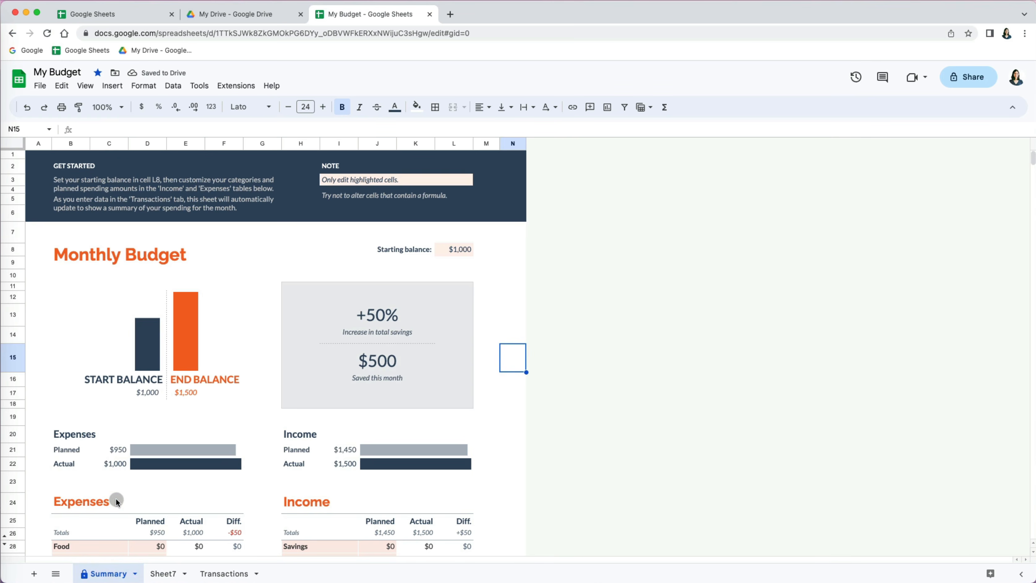
pyautogui.scroll(-3, 117, 501)
pyautogui.moveTo(102, 428); pyautogui.dragTo(88, 473)
pyautogui.press('super+c')
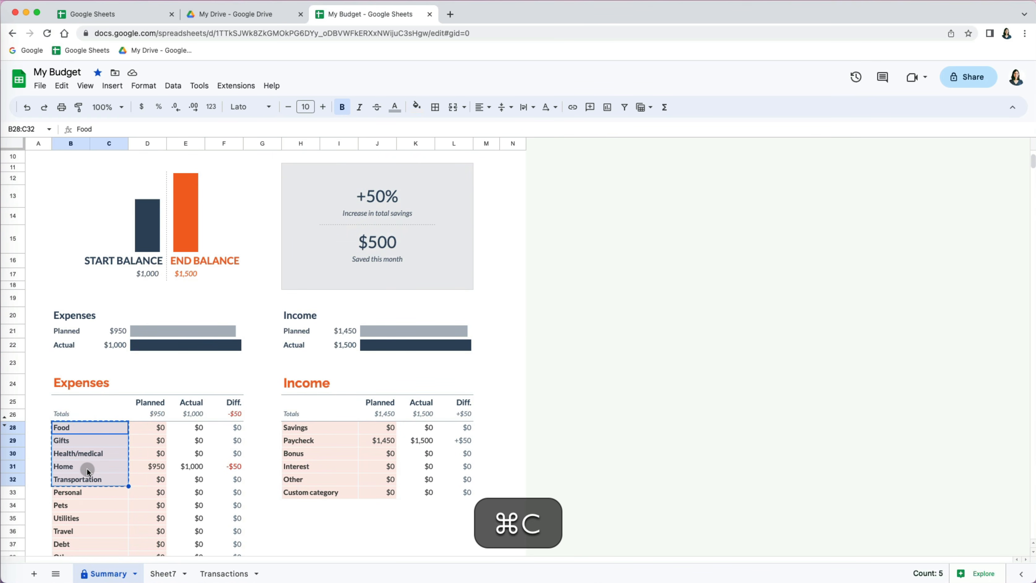
pyautogui.click(162, 573)
pyautogui.click(111, 177)
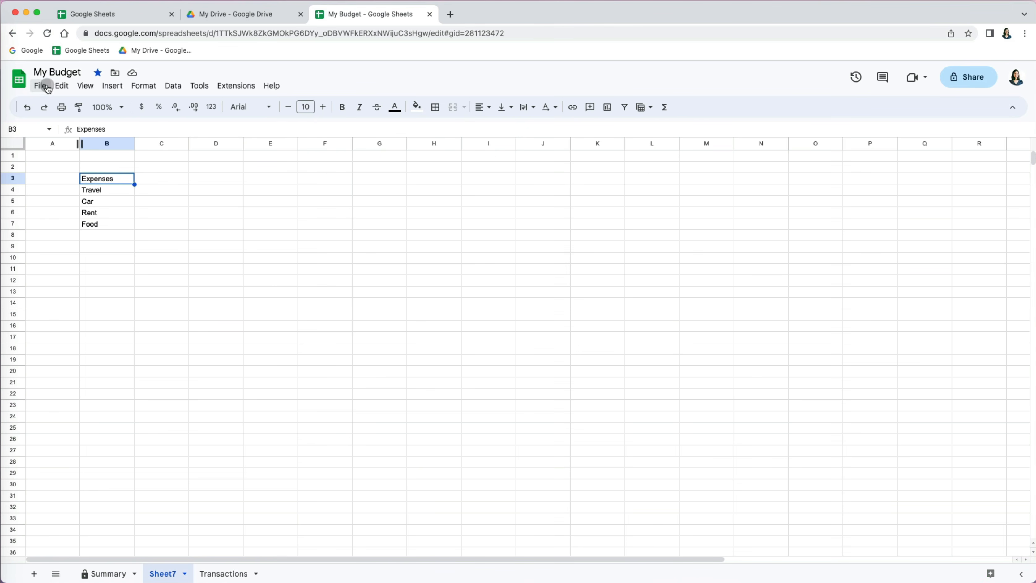
pyautogui.click(61, 85)
pyautogui.moveTo(98, 201)
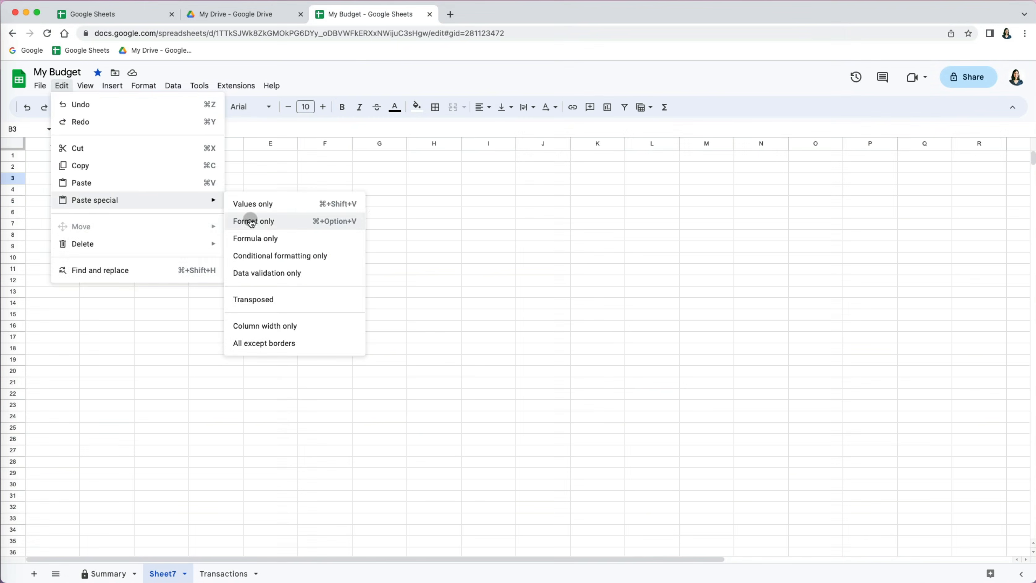
pyautogui.click(250, 219)
pyautogui.click(293, 212)
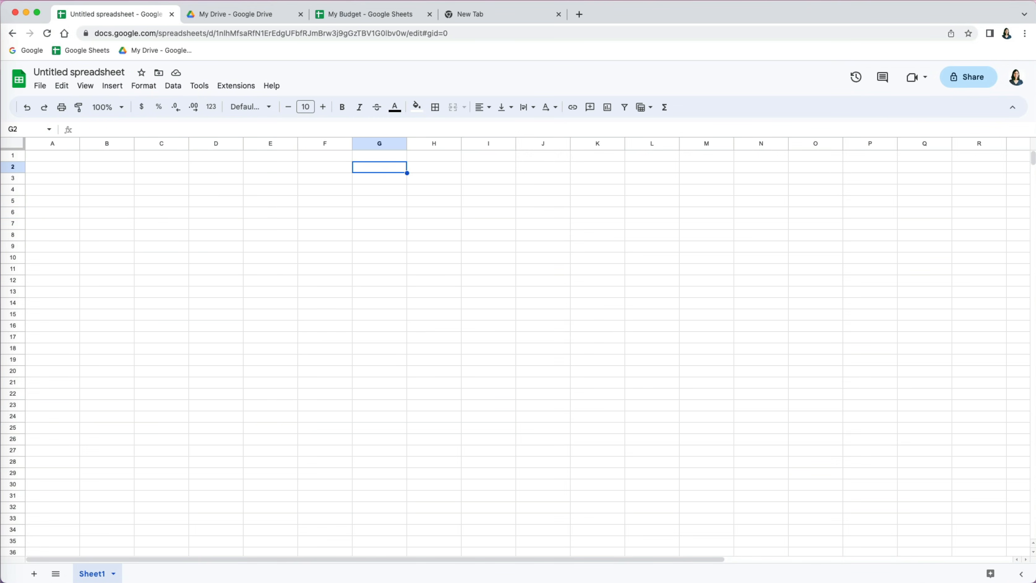
# - Search the add-ons marketplace for 'Template Gallery for Sheets'
pyautogui.press('Up')
pyautogui.press('Left')
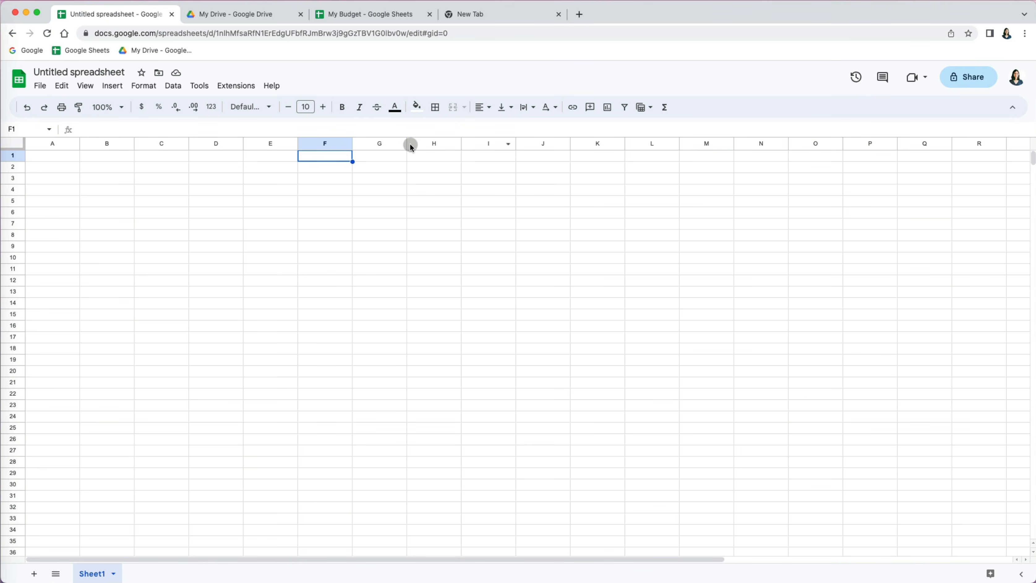
pyautogui.click(236, 85)
pyautogui.moveTo(241, 105)
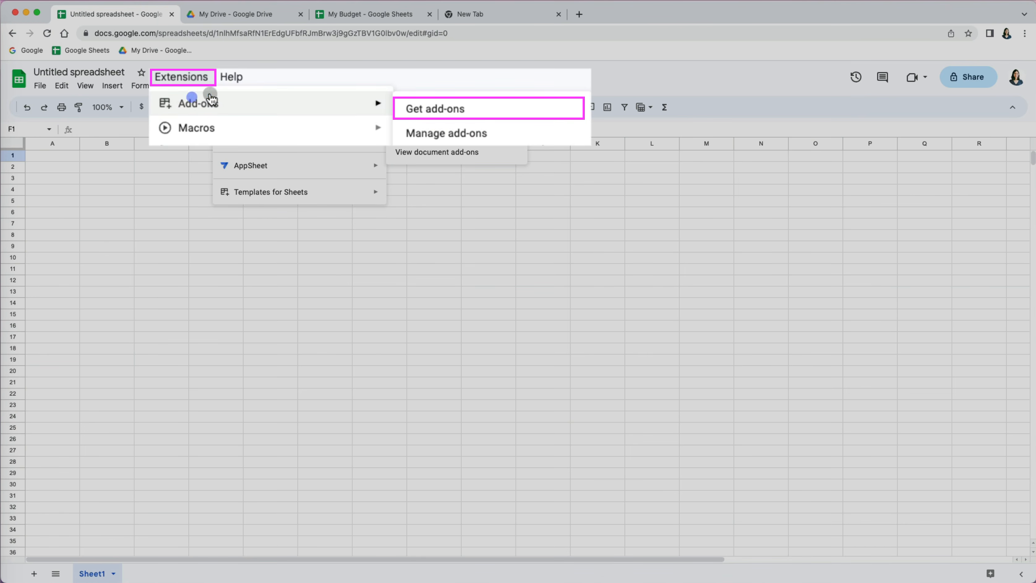
pyautogui.click(422, 110)
pyautogui.click(550, 108)
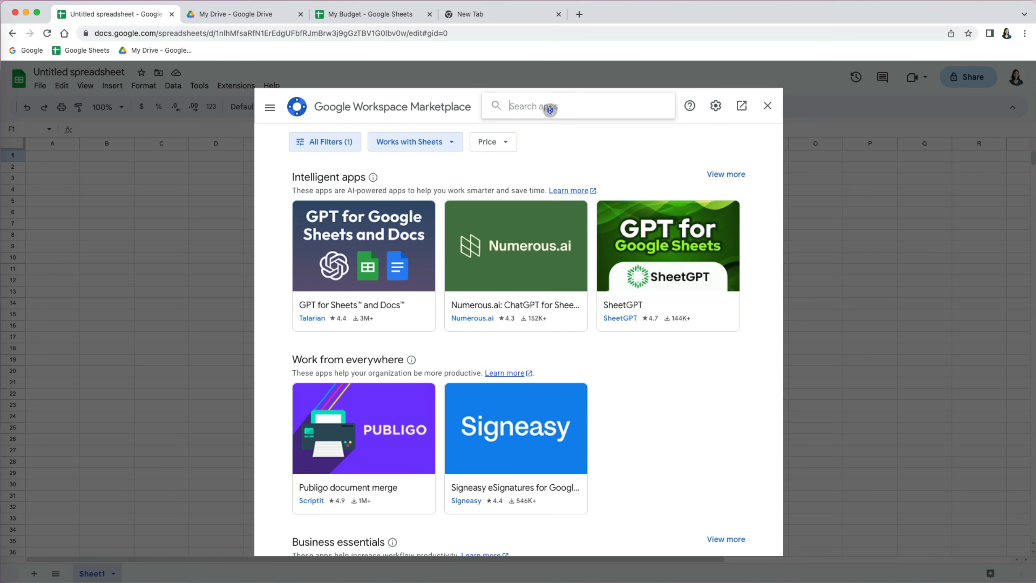
pyautogui.write('tem')
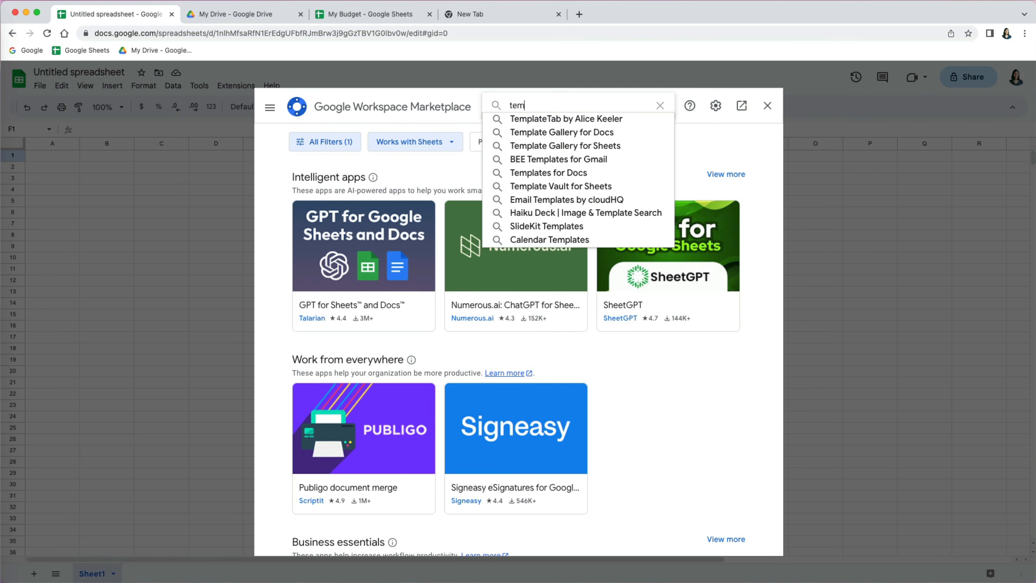
pyautogui.write('plate gallery')
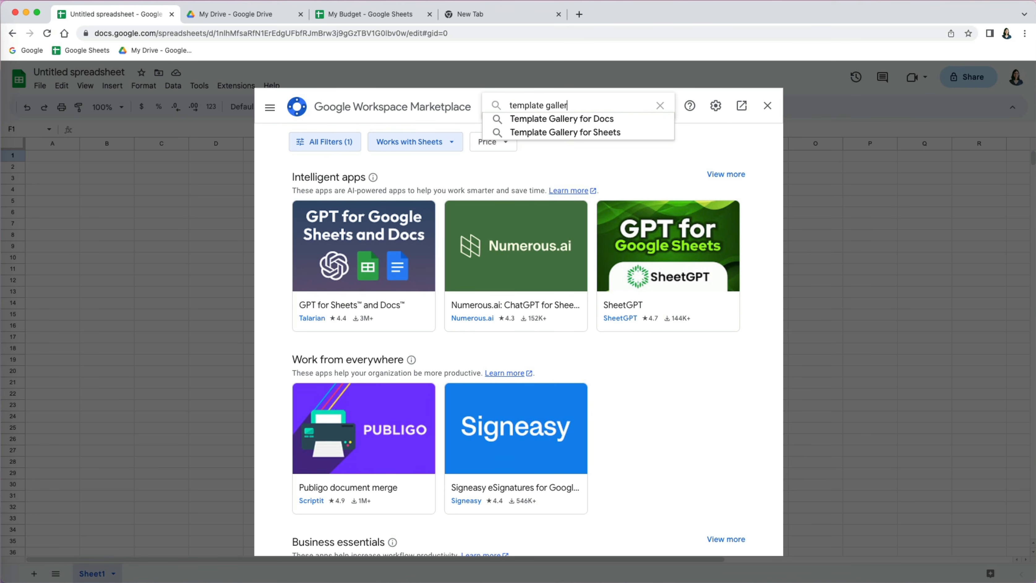
pyautogui.click(547, 131)
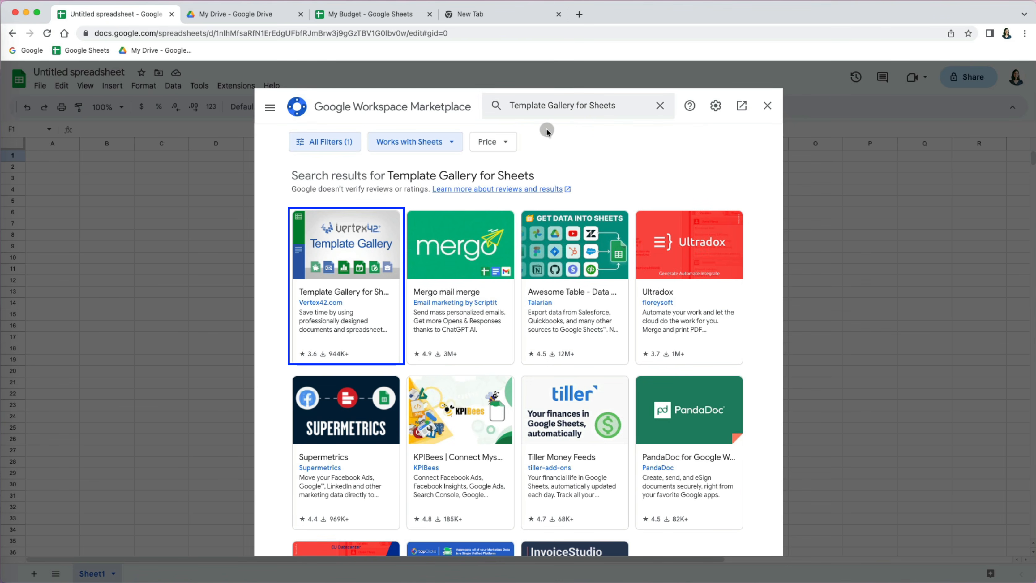
# - Install the Vertex42 Template Gallery for Sheets add-on, granting its permissions
pyautogui.click(347, 253)
pyautogui.click(668, 181)
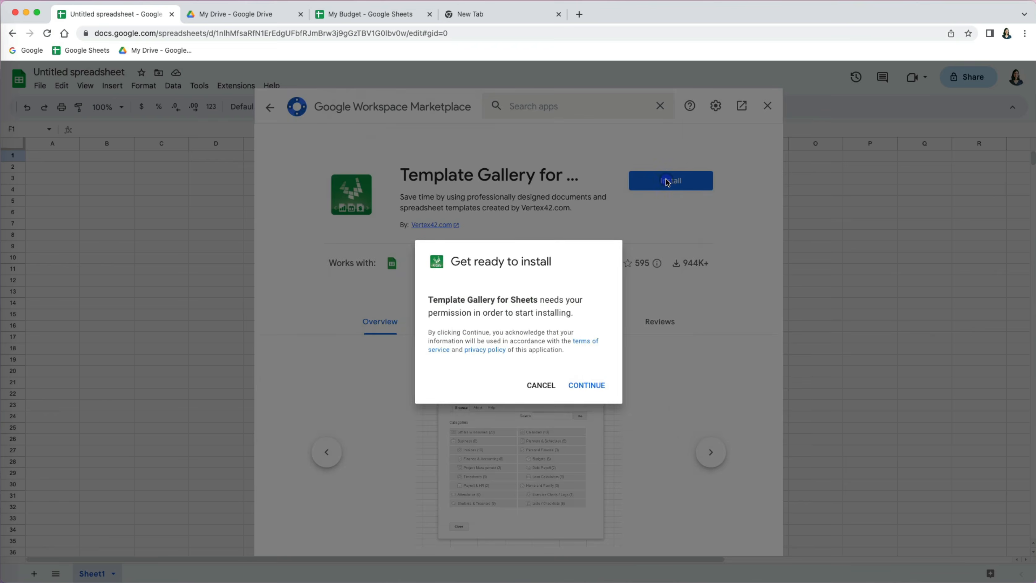
pyautogui.click(592, 385)
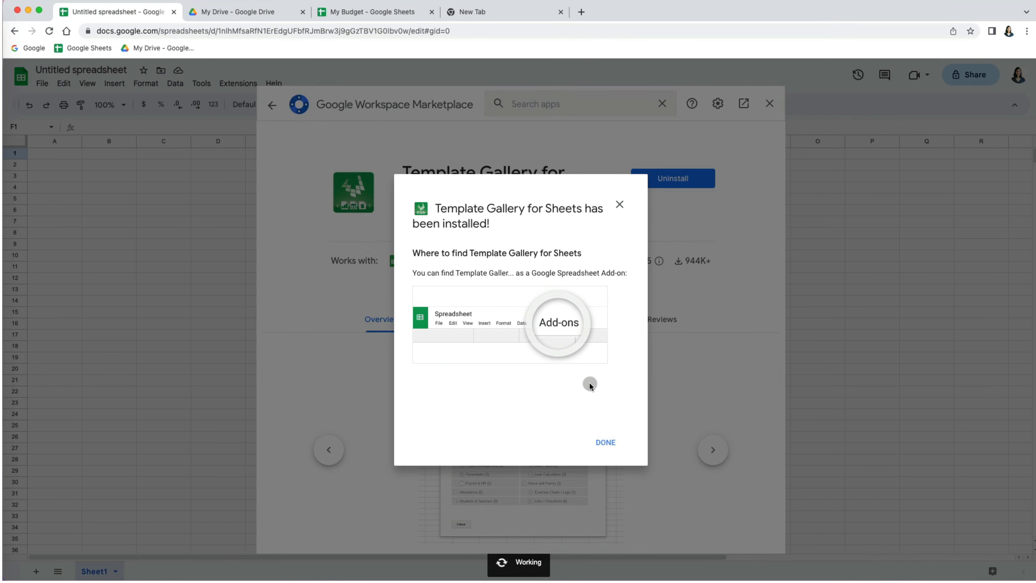
pyautogui.click(605, 441)
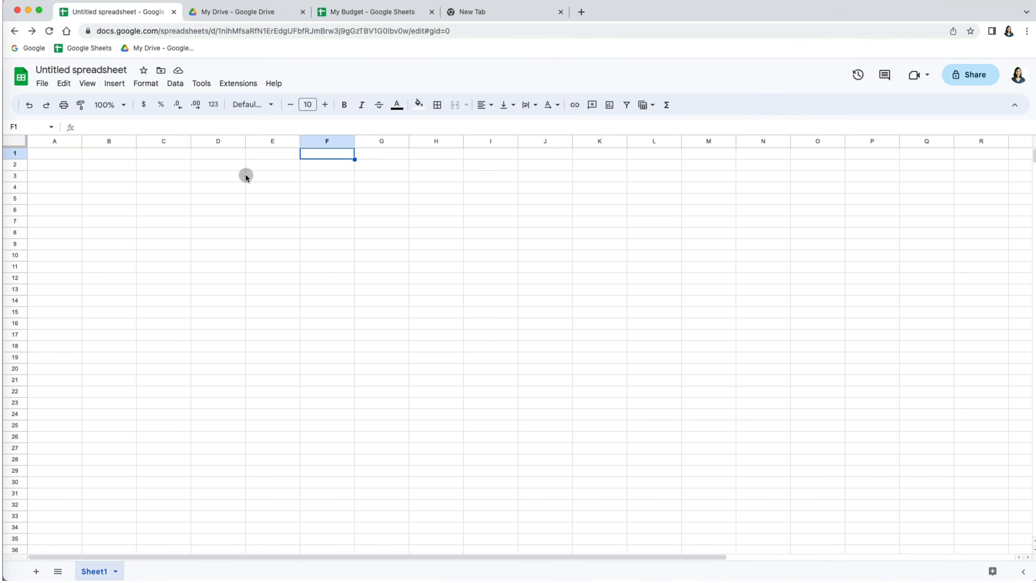
# - Copy the Business > Invoices > Billing Invoice template to Drive and open the copy
pyautogui.click(238, 86)
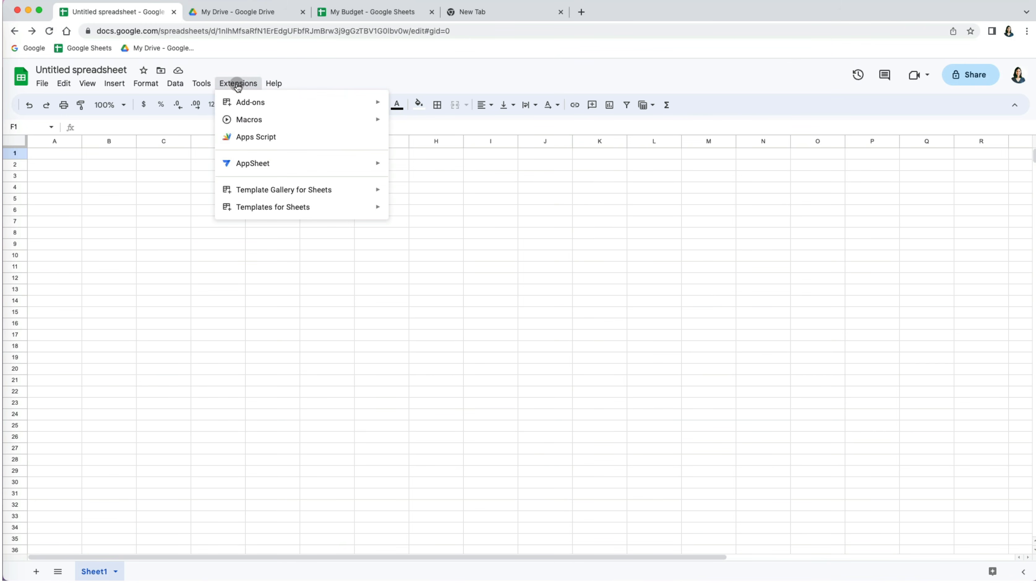
pyautogui.moveTo(277, 190)
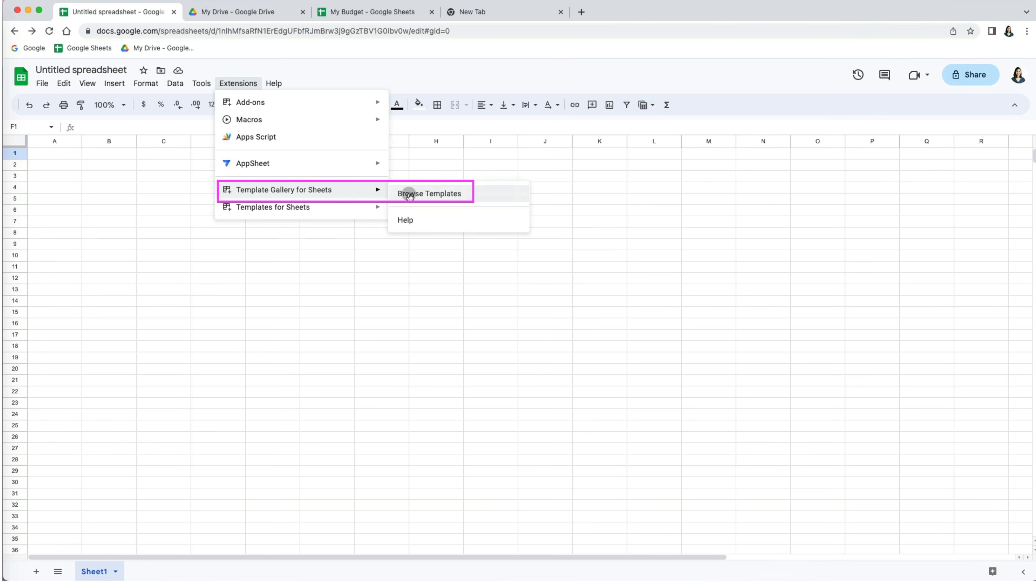
pyautogui.click(410, 195)
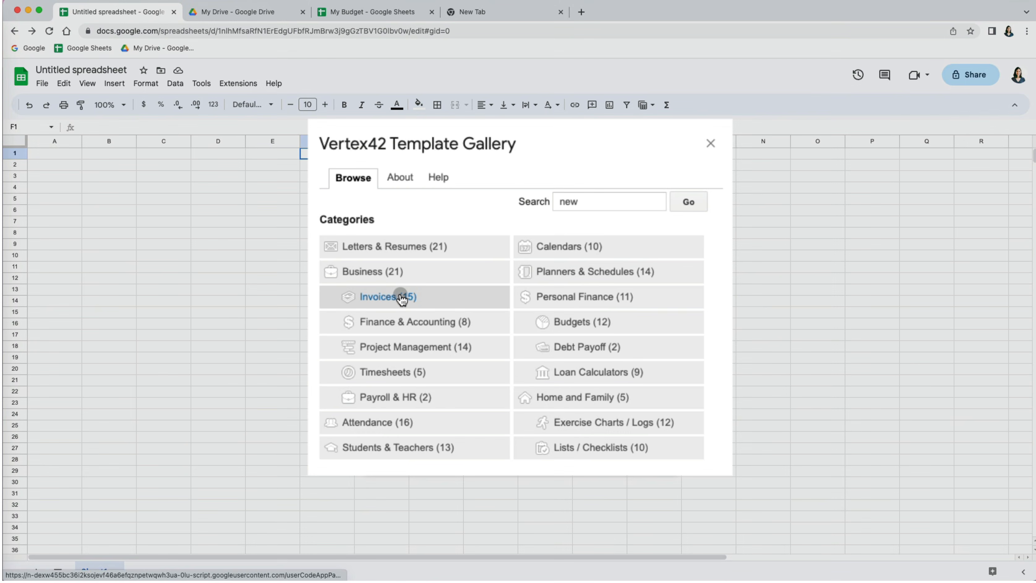
pyautogui.click(401, 295)
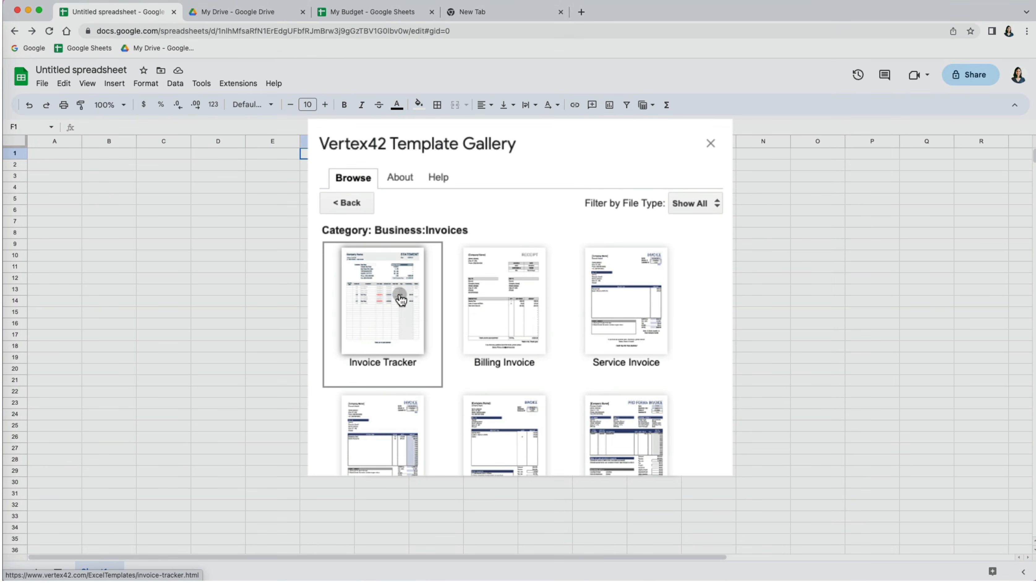
pyautogui.doubleClick(491, 304)
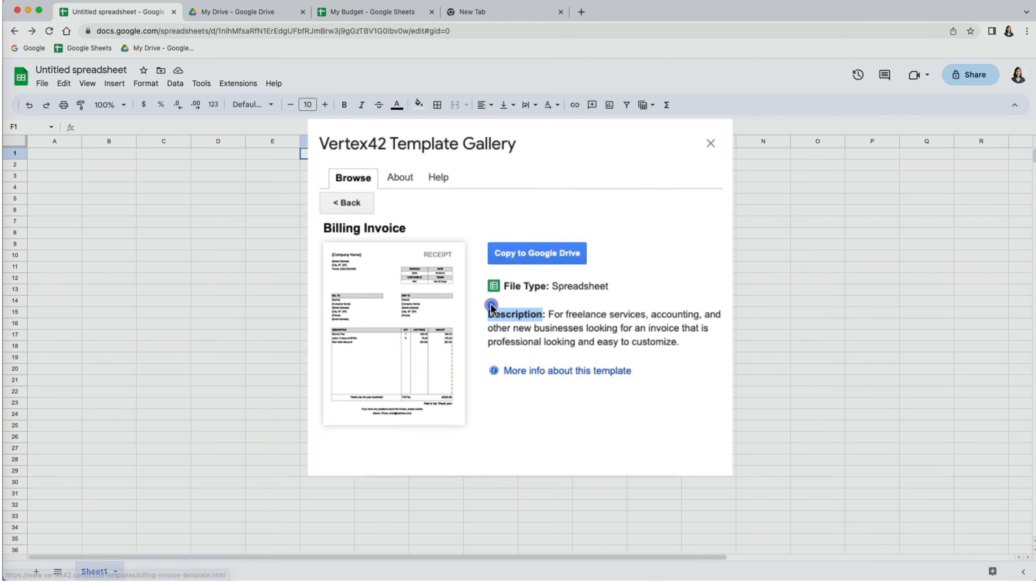
pyautogui.click(536, 256)
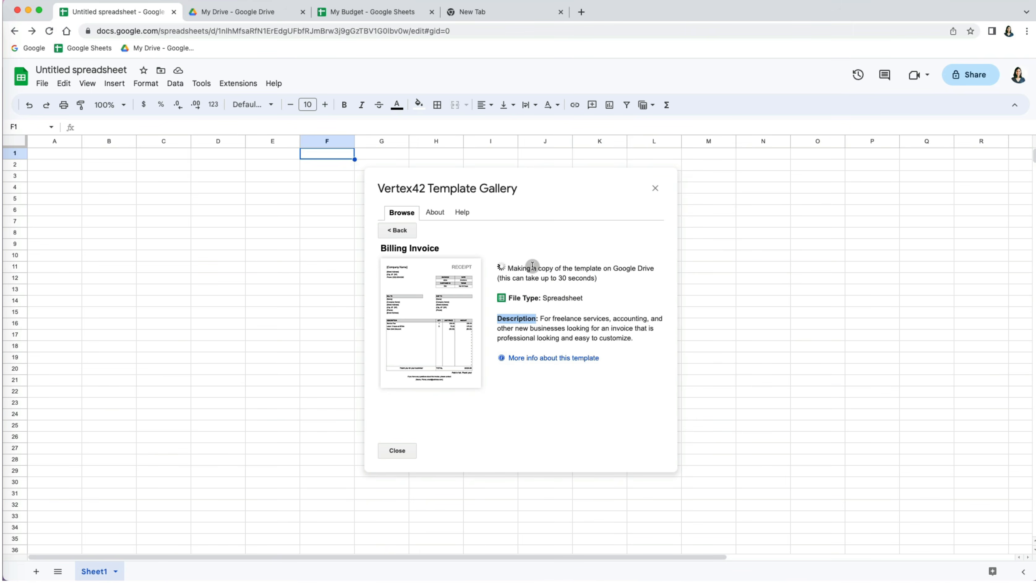
pyautogui.click(515, 304)
pyautogui.scroll(-3, 533, 351)
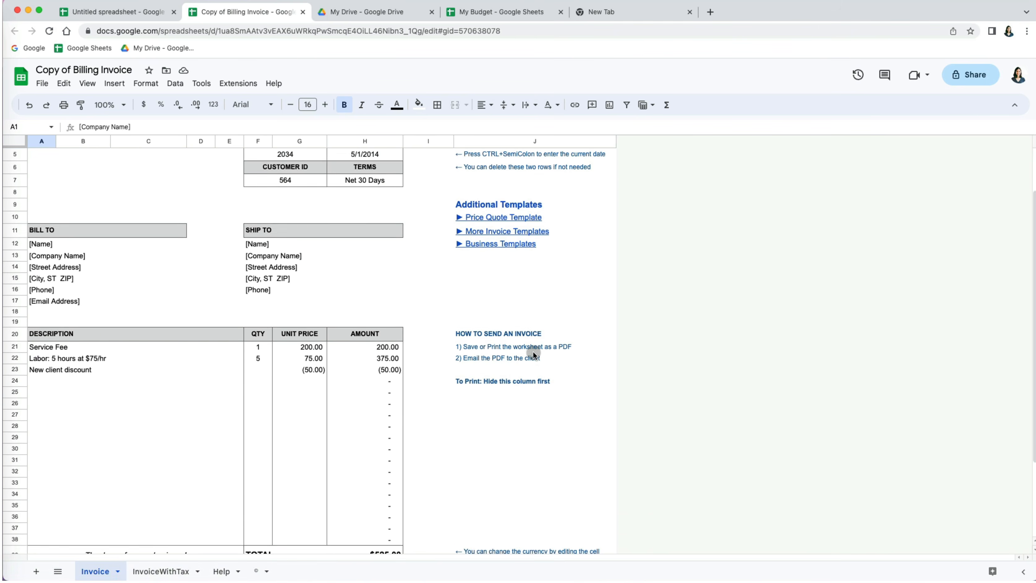
pyautogui.scroll(-2, 532, 351)
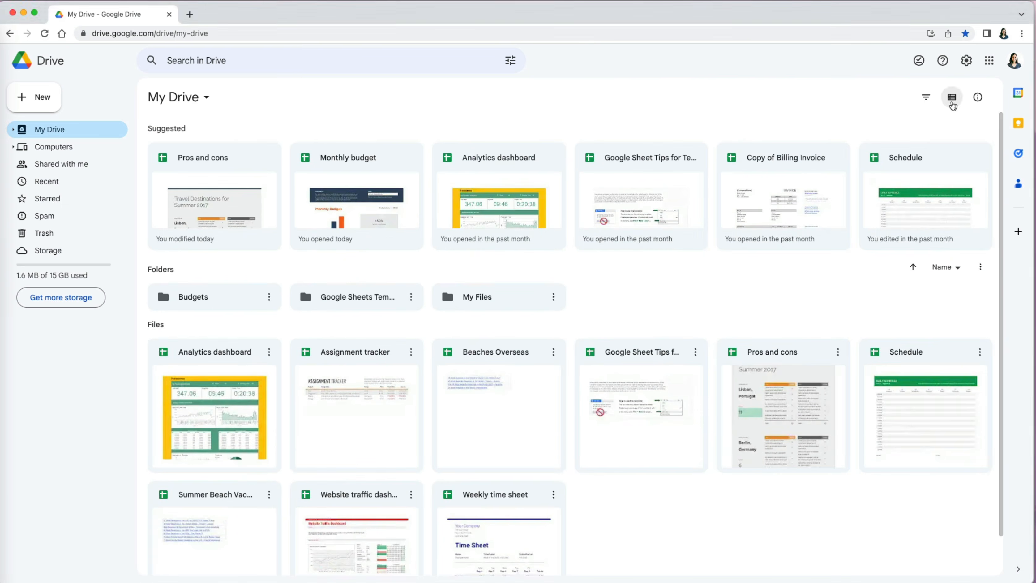
# - Drop Analytics dashboard into the Google Sheets Templates folder, verify it there, then return to My Drive
pyautogui.click(952, 97)
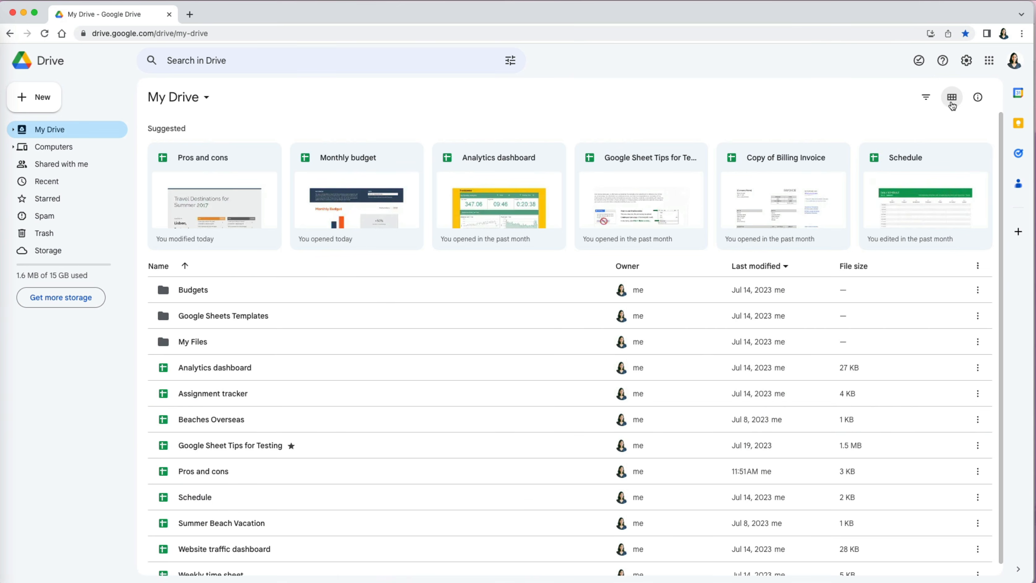
pyautogui.click(952, 98)
pyautogui.click(13, 129)
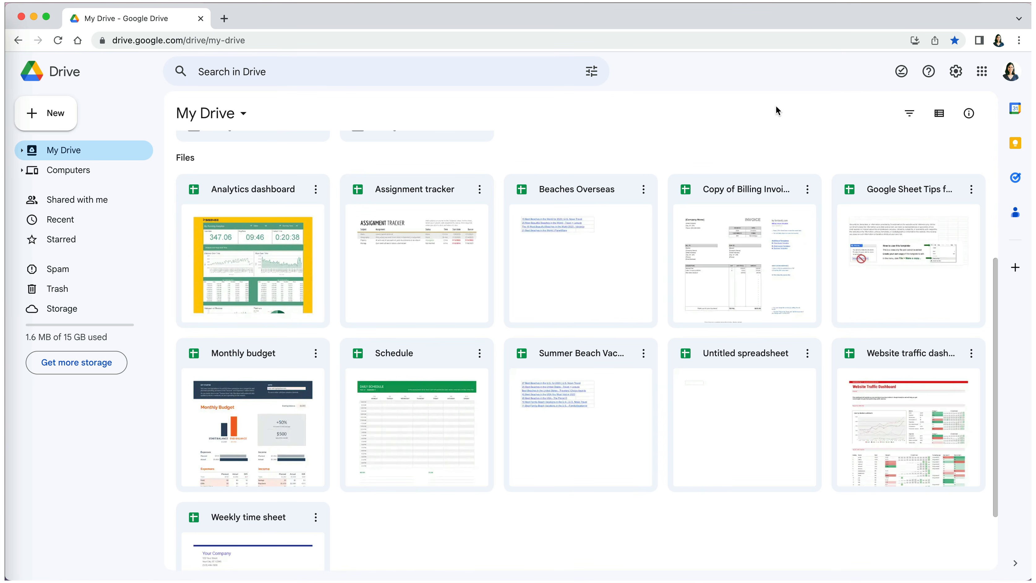
pyautogui.scroll(5, 673, 406)
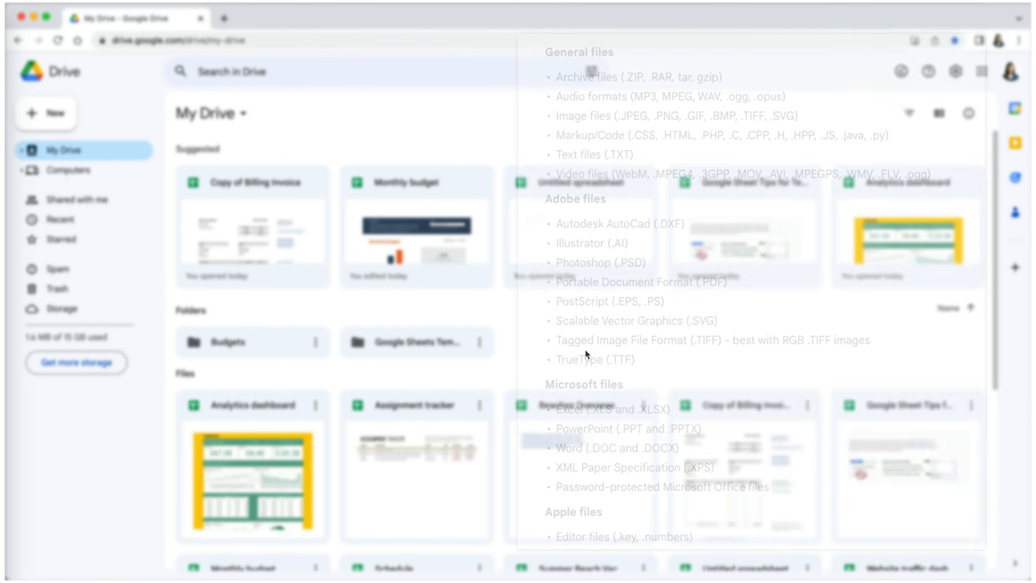
pyautogui.moveTo(287, 406); pyautogui.dragTo(394, 338)
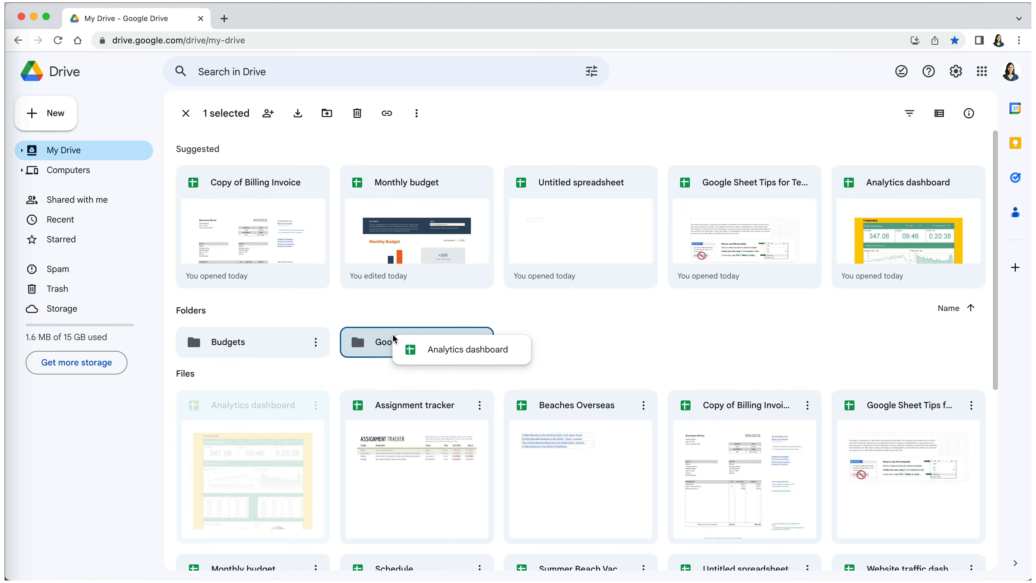
pyautogui.moveTo(394, 338); pyautogui.dragTo(394, 337)
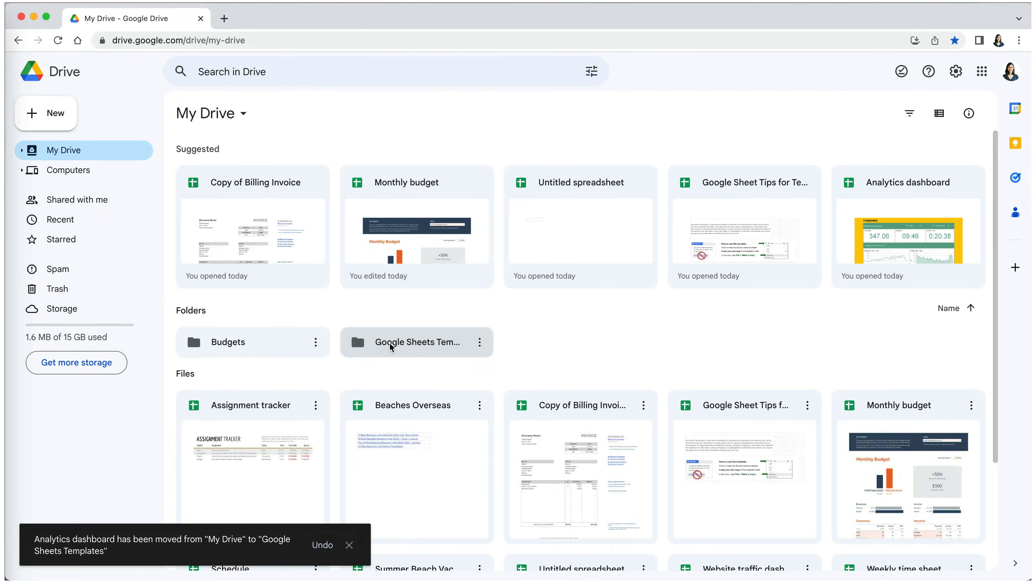
pyautogui.doubleClick(391, 347)
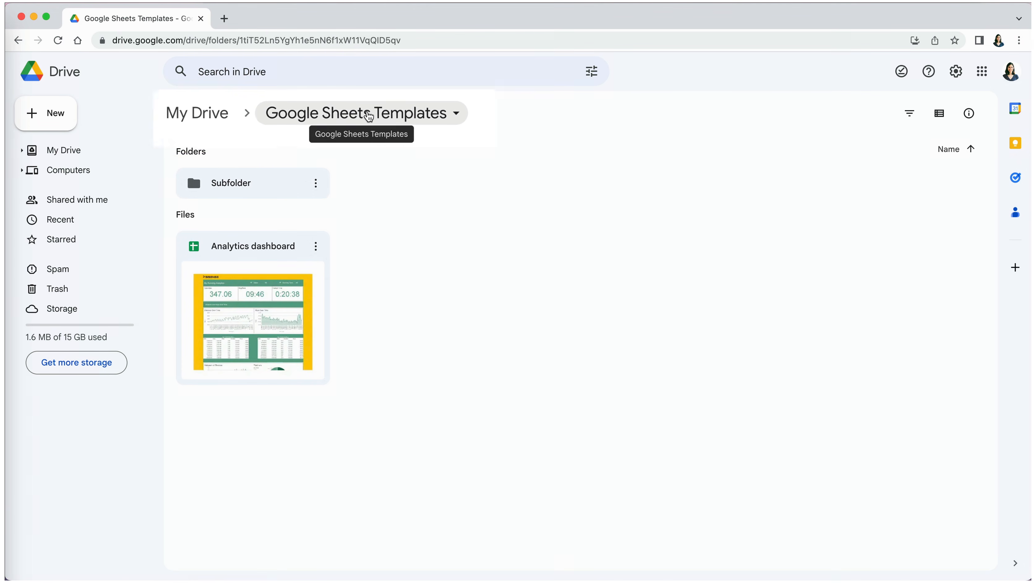
pyautogui.click(220, 114)
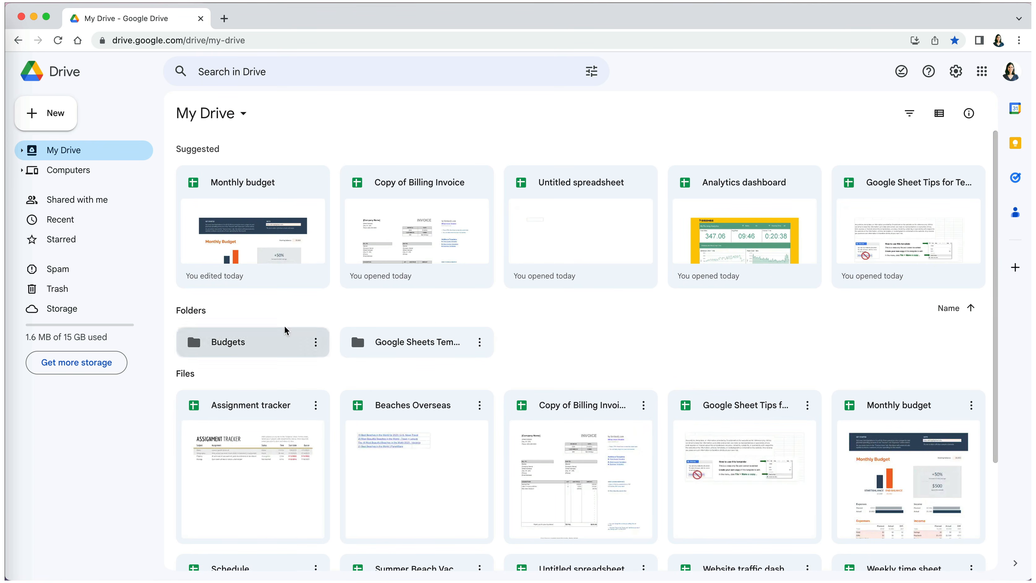
# - Drag Copy of Billing Invoice onto Subfolder under Google Sheets Templates in the sidebar tree
pyautogui.click(22, 150)
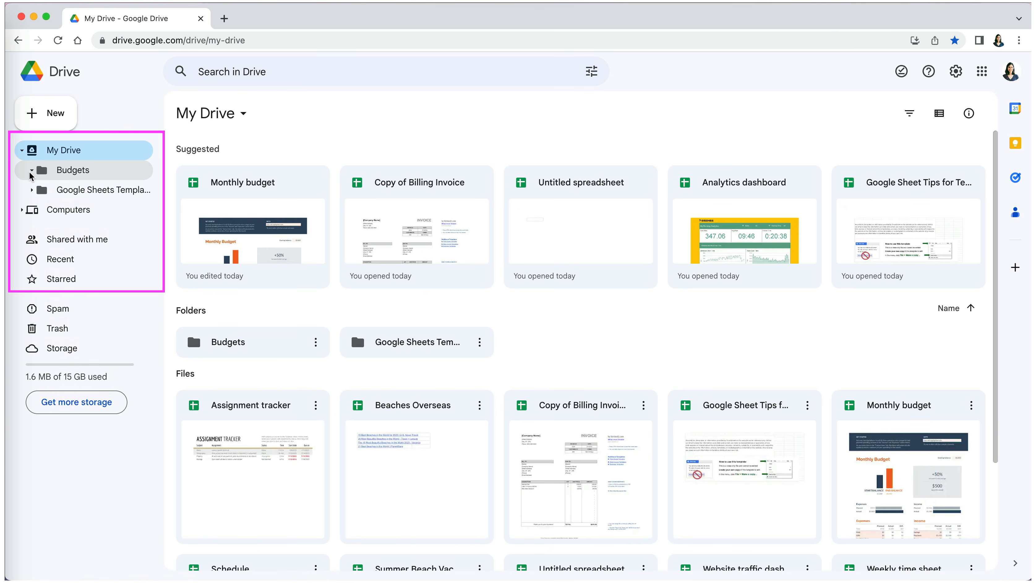
pyautogui.click(32, 189)
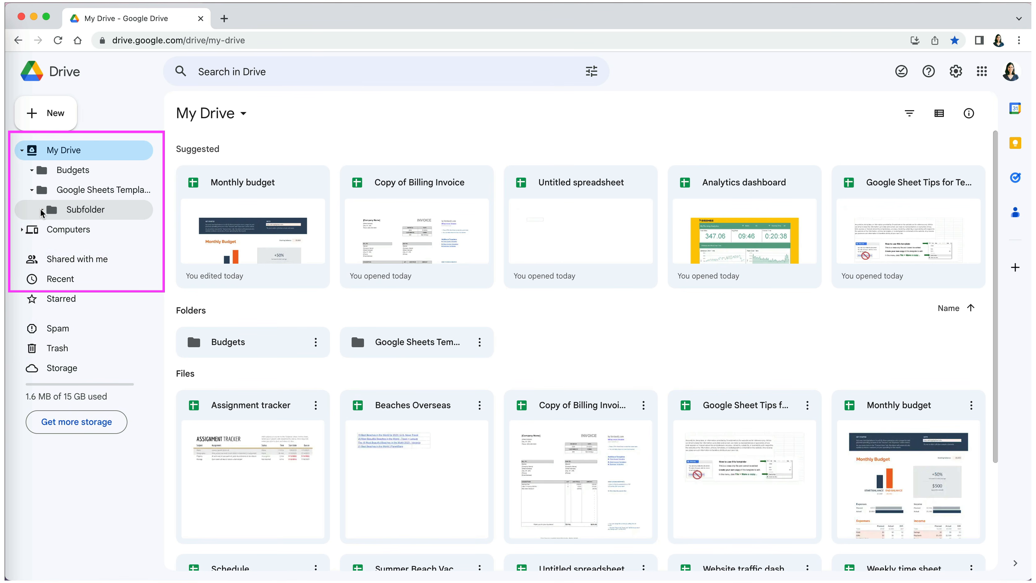
pyautogui.click(602, 408)
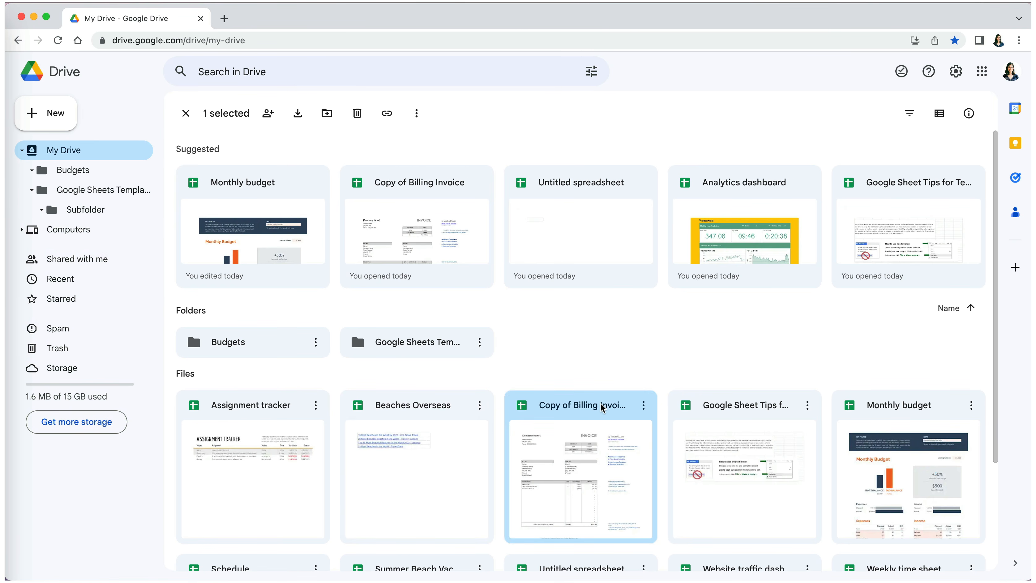
pyautogui.moveTo(610, 406); pyautogui.dragTo(93, 211)
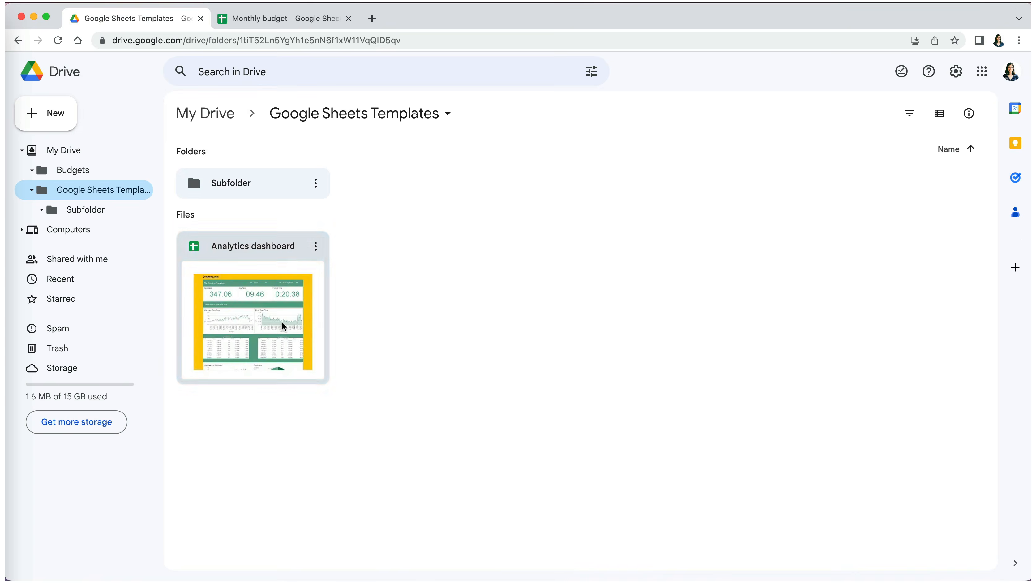
# - Move Analytics dashboard from Google Sheets Templates back to My Drive using its title-bar folder icon
pyautogui.doubleClick(284, 329)
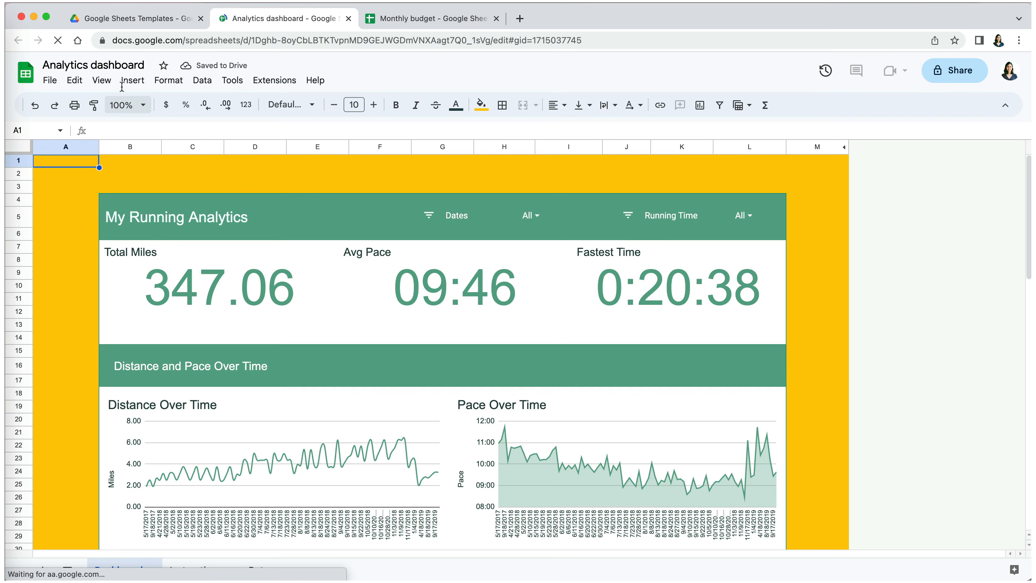
pyautogui.click(117, 64)
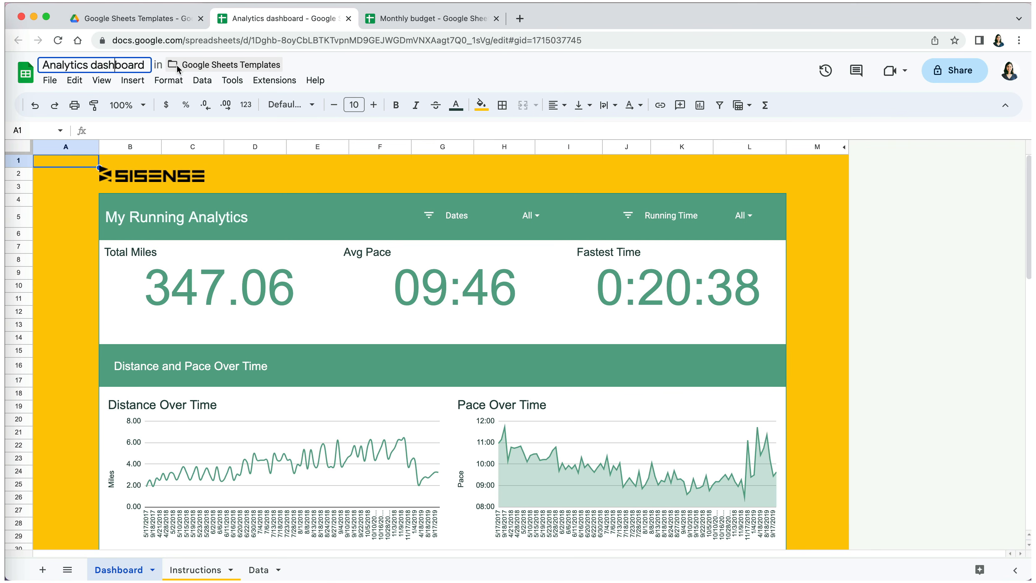
pyautogui.click(177, 65)
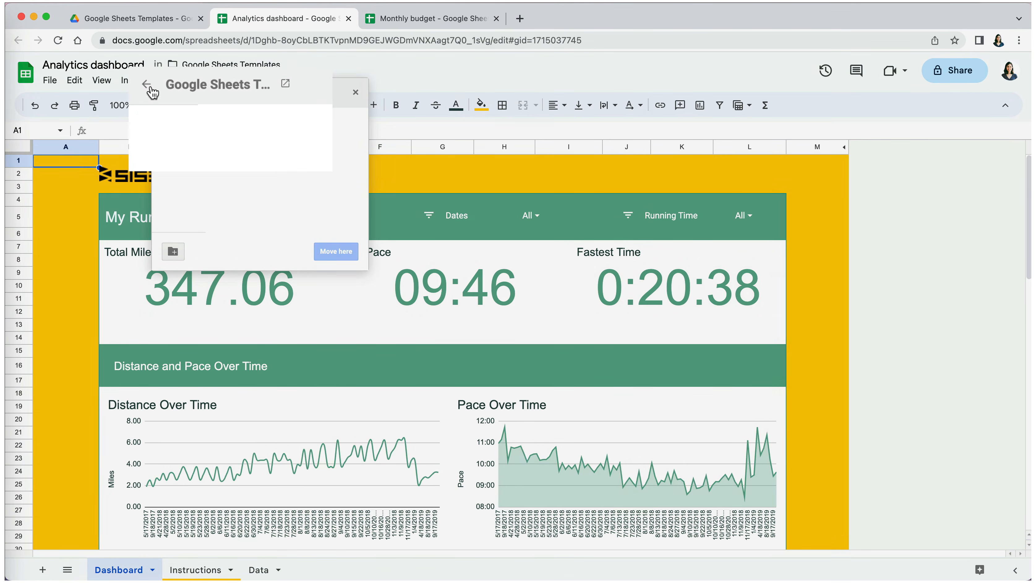
pyautogui.click(166, 92)
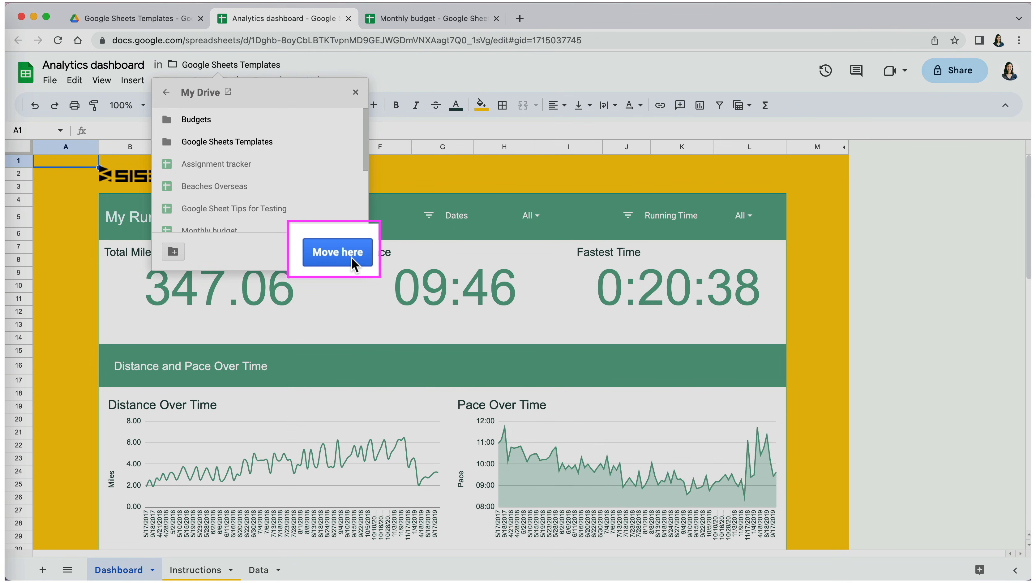
pyautogui.click(345, 255)
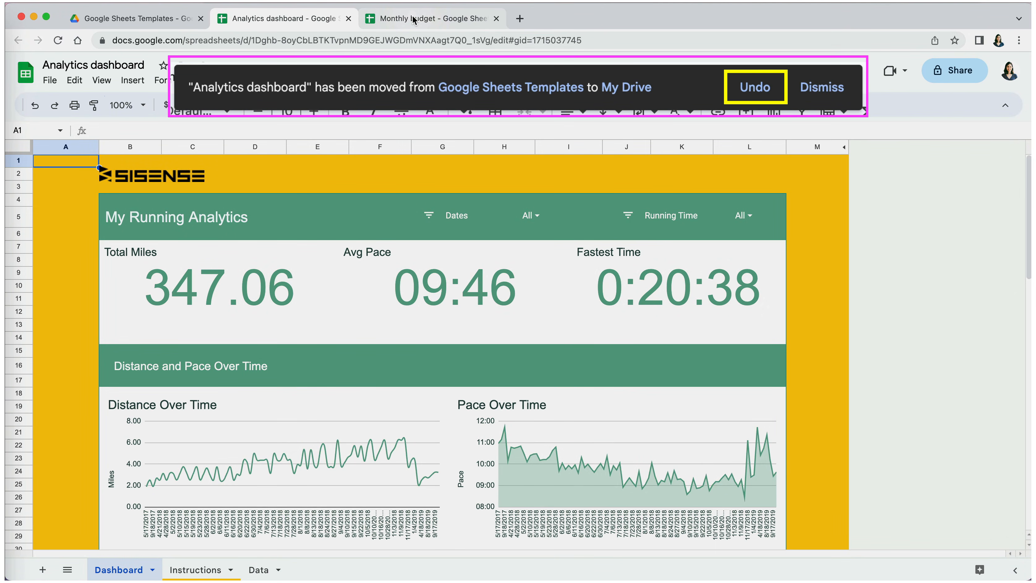
pyautogui.click(414, 20)
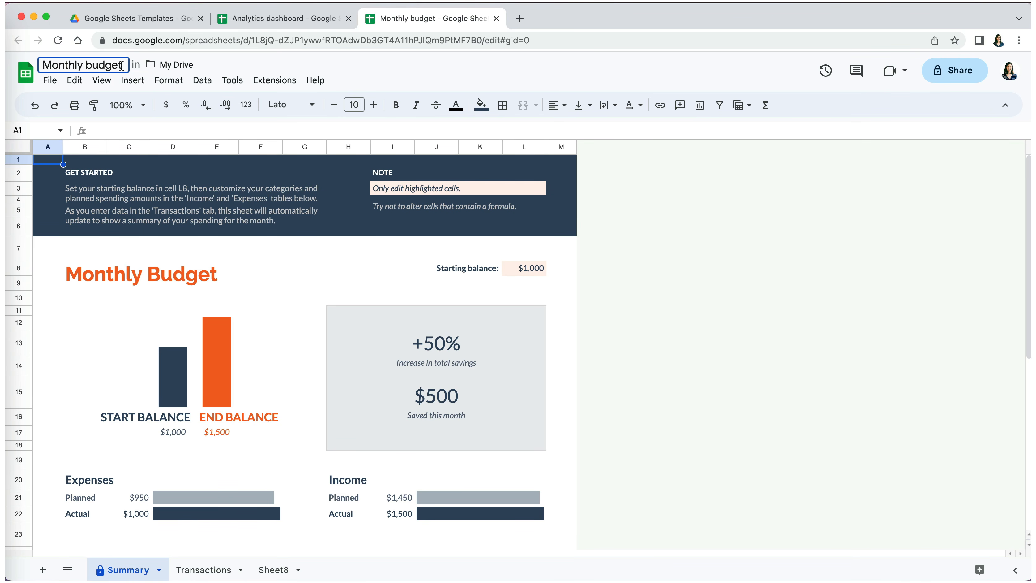
# - Move Monthly budget into a new 'My Files' folder in My Drive and view it in Drive
pyautogui.click(154, 64)
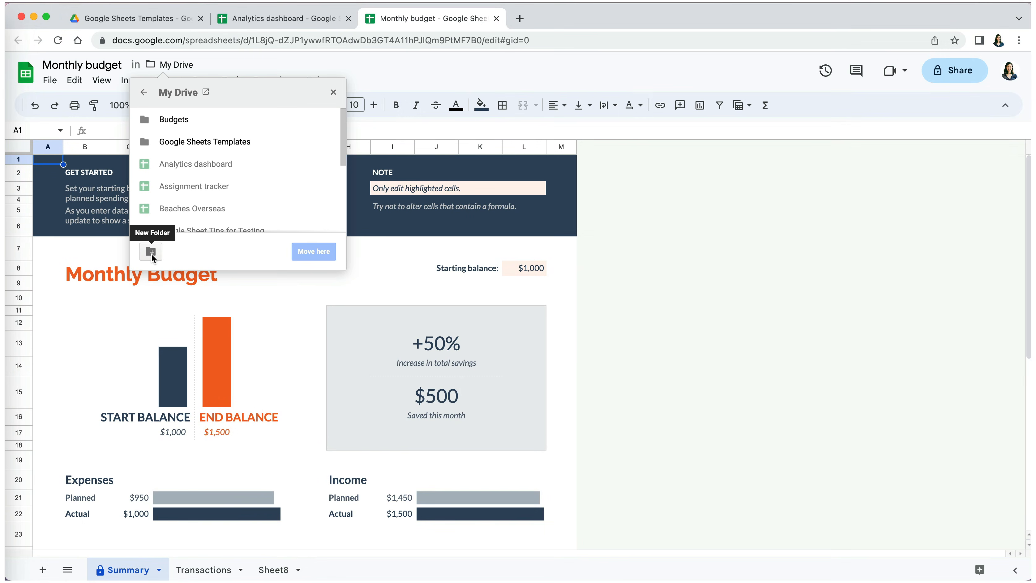
pyautogui.click(151, 252)
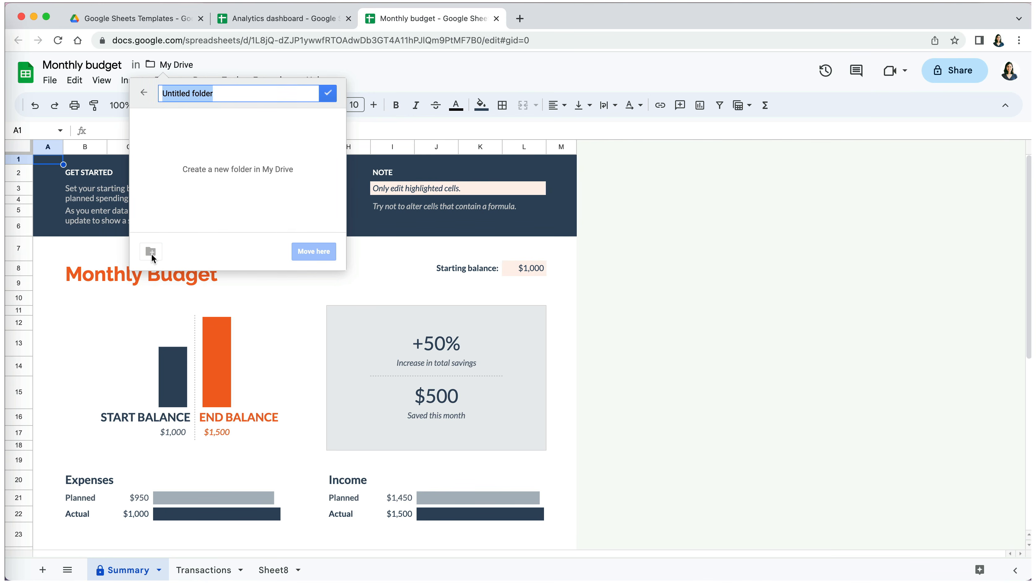
pyautogui.write('My Files')
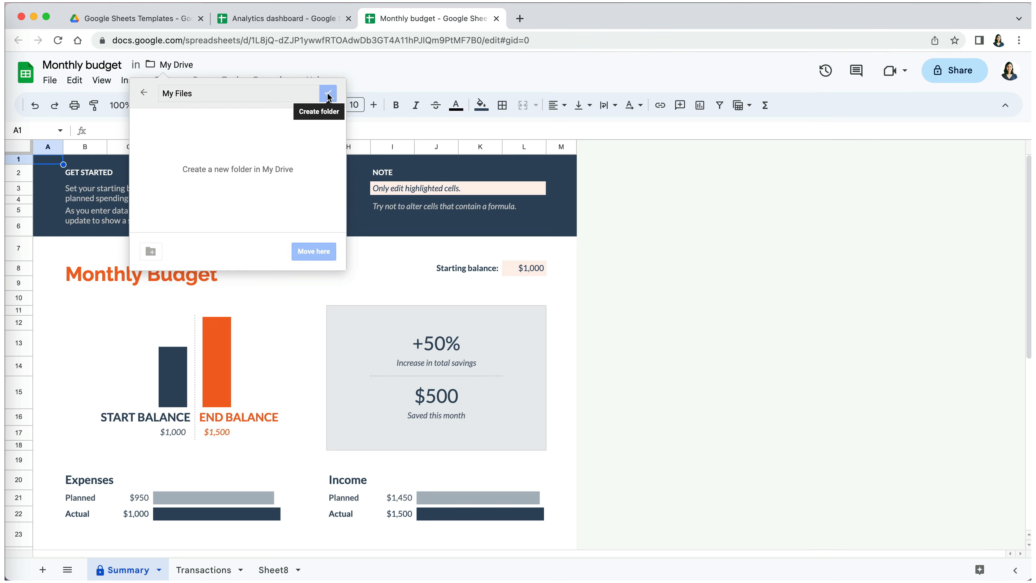
pyautogui.click(366, 94)
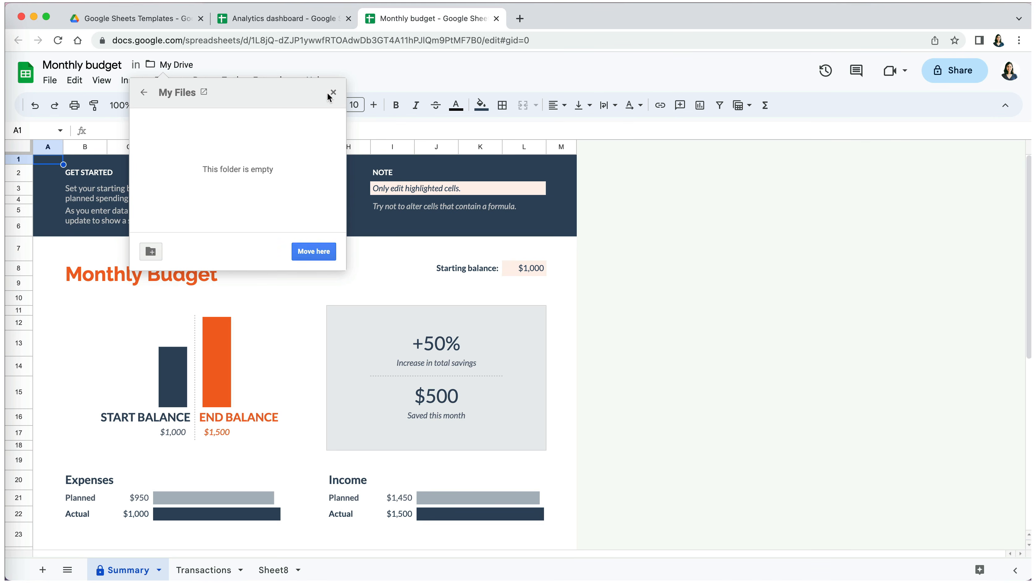
pyautogui.click(309, 252)
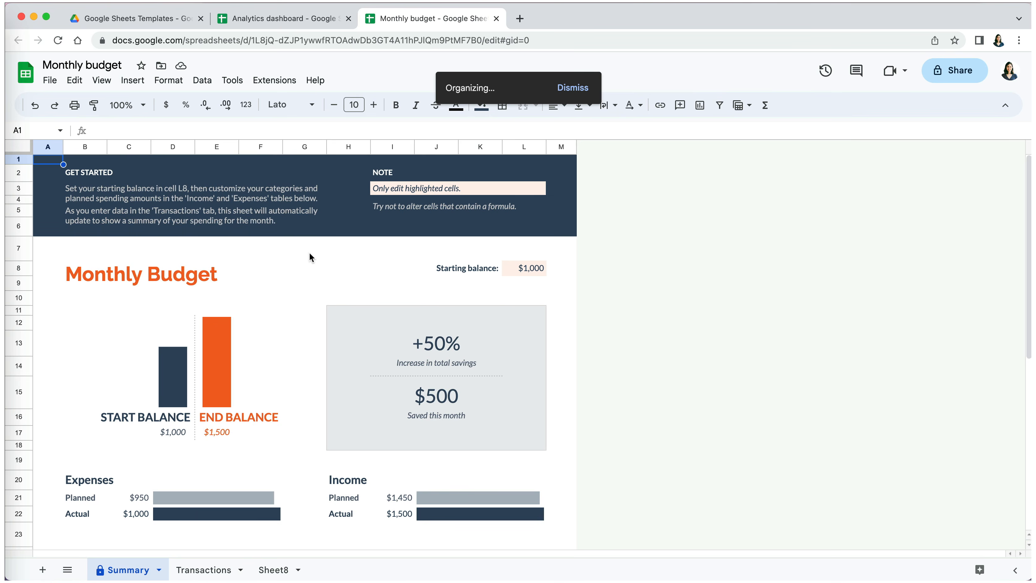
pyautogui.click(129, 21)
pyautogui.click(79, 230)
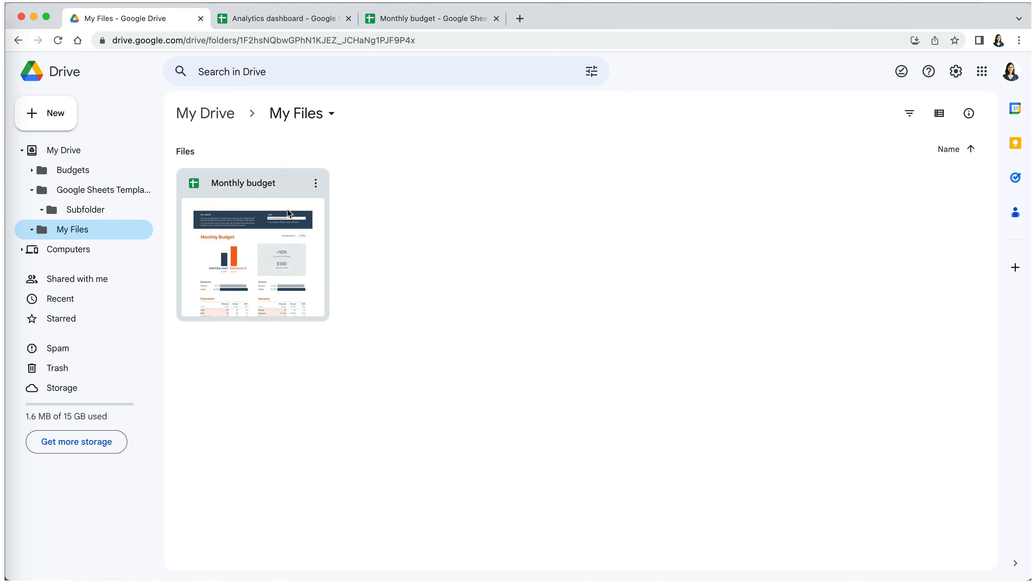
# - Trash the Monthly budget file from the My Files folder
pyautogui.click(316, 184)
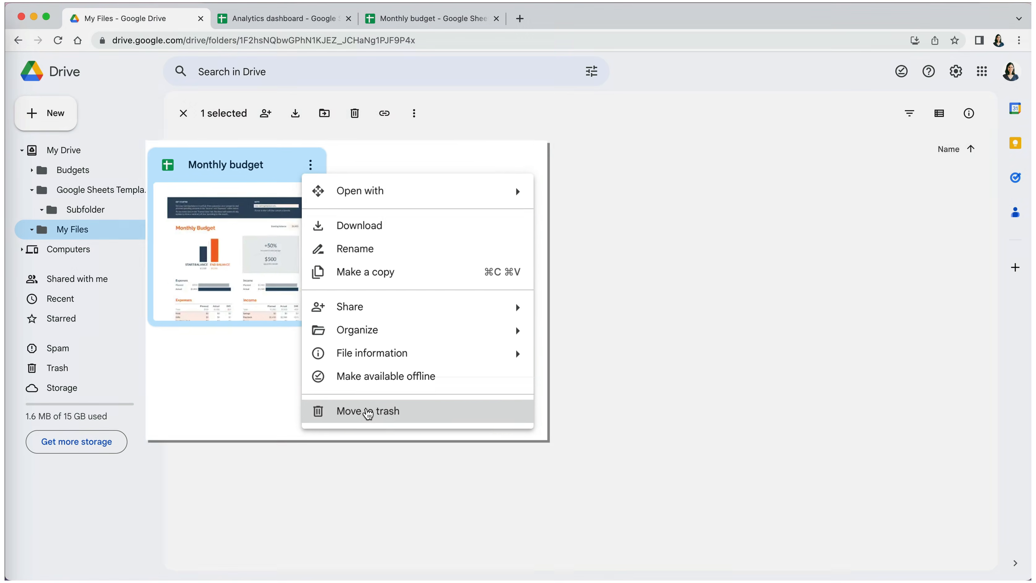
pyautogui.click(362, 411)
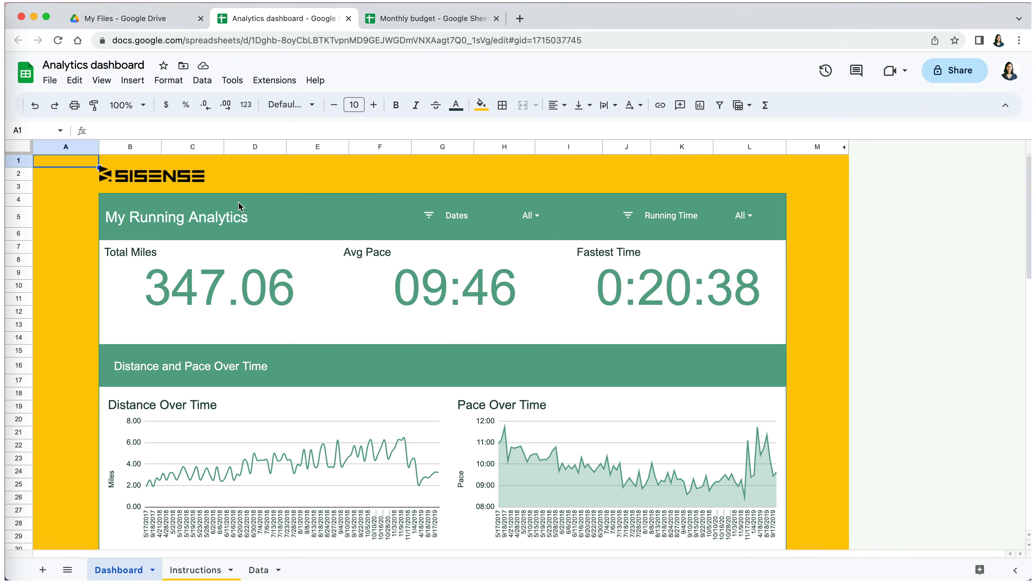
# - Trash Analytics dashboard via File > Move to trash, then go to the Sheets home screen
pyautogui.click(50, 80)
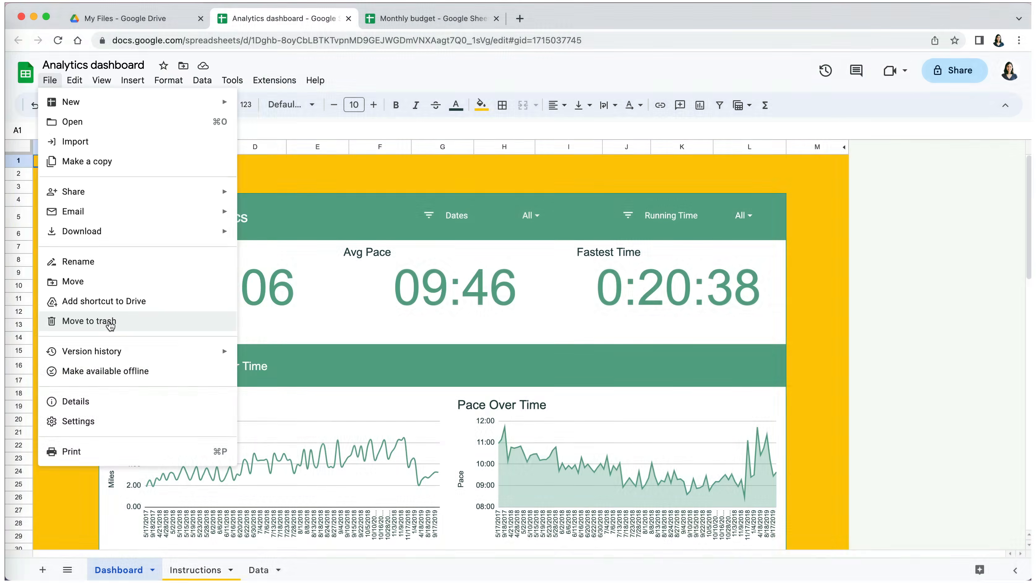
pyautogui.click(109, 320)
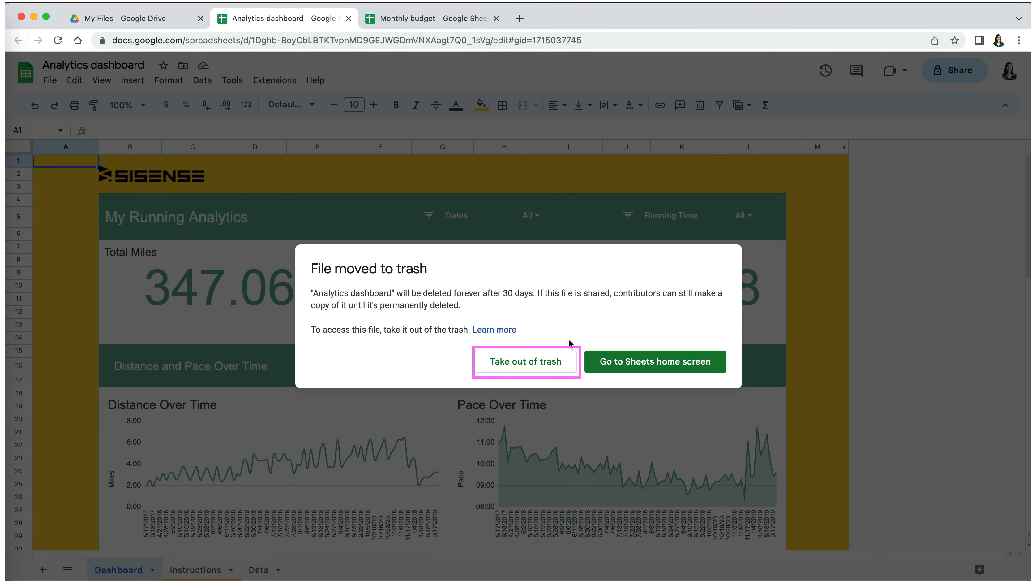
pyautogui.click(659, 361)
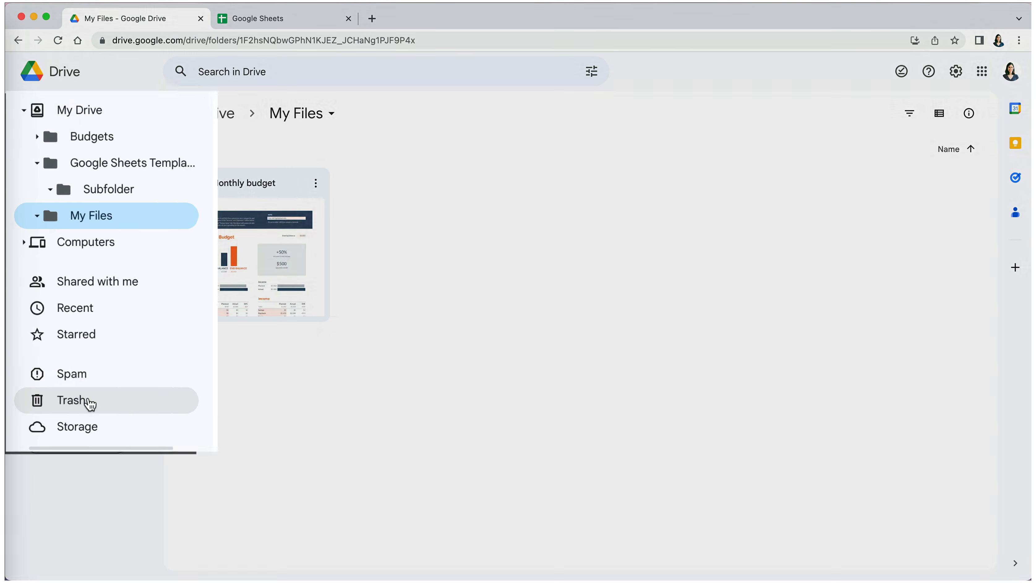
# - Restore Analytics dashboard from Google Drive's Trash
pyautogui.click(90, 405)
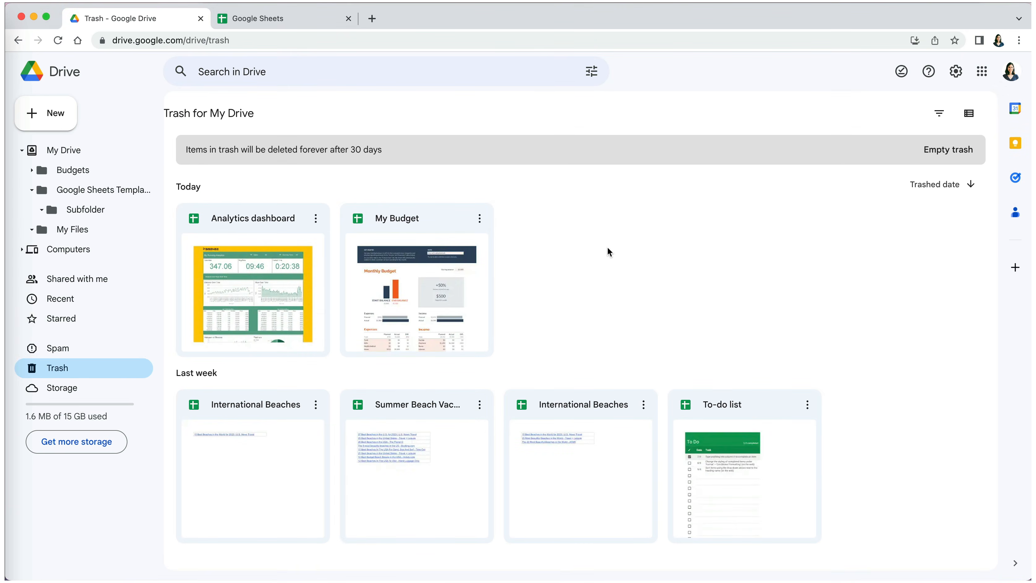
pyautogui.click(316, 218)
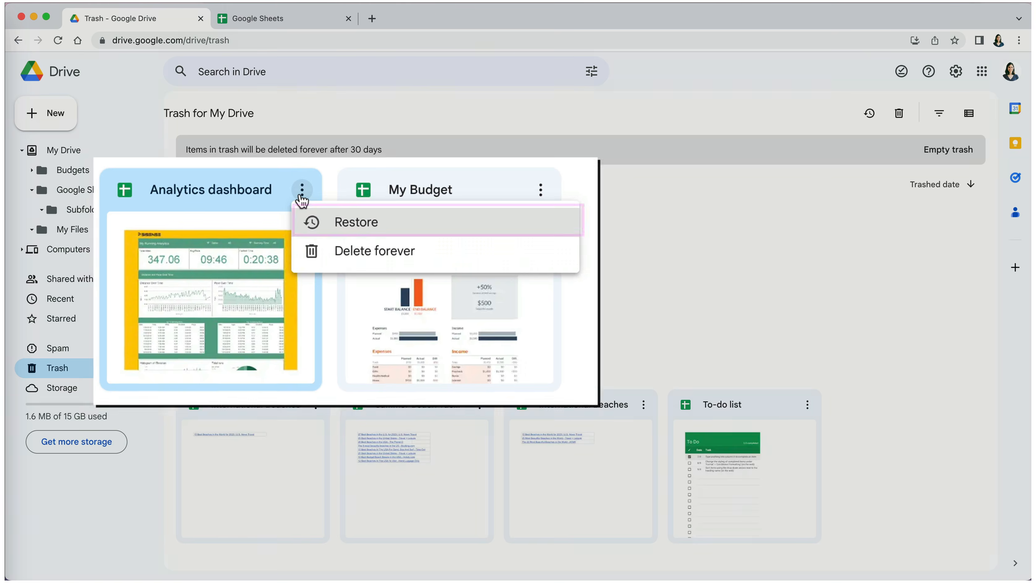
pyautogui.click(345, 238)
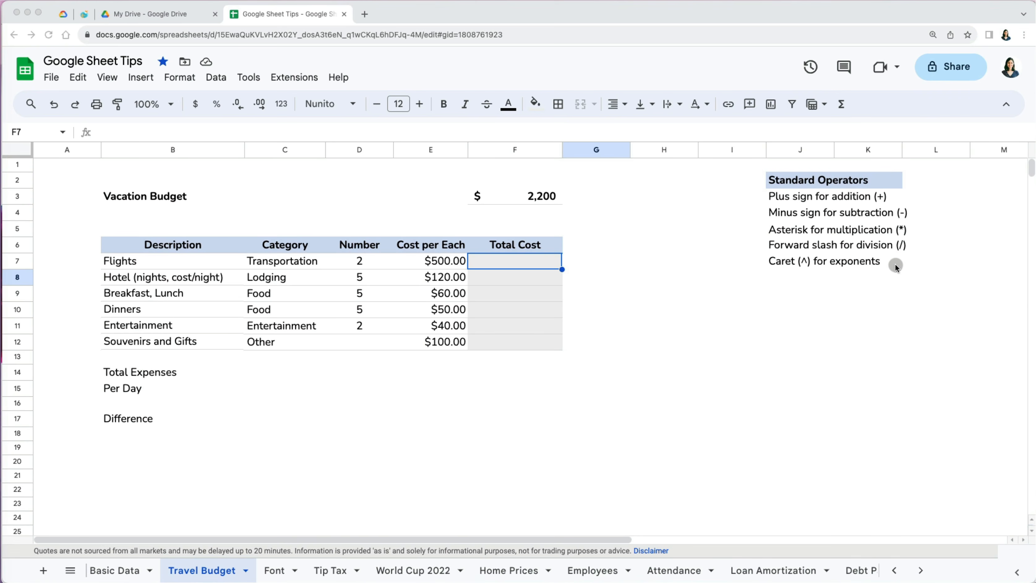
# - In the Vacation Budget table, select Total Cost cell F7 and begin a formula with =
pyautogui.click(114, 198)
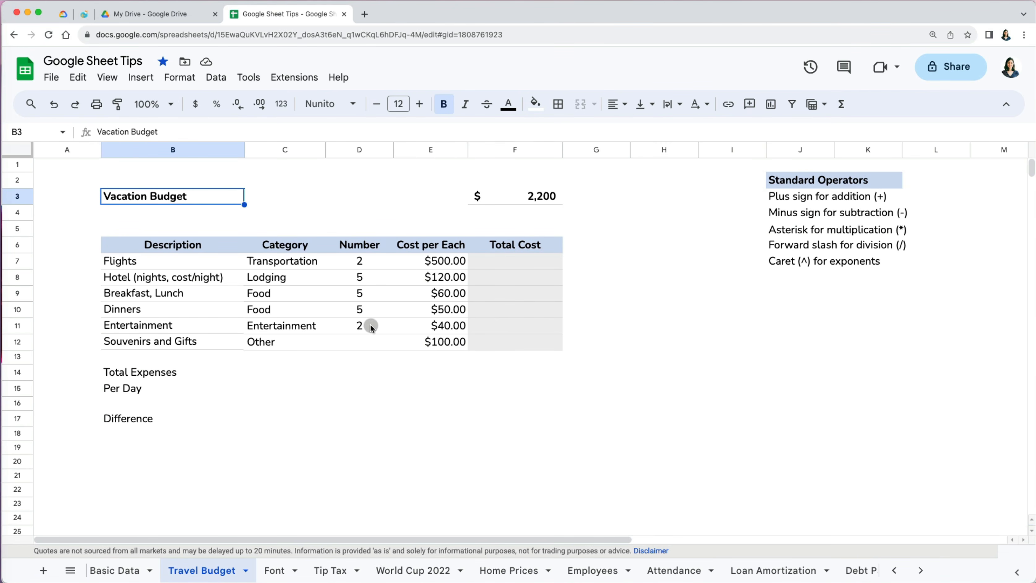
pyautogui.click(514, 263)
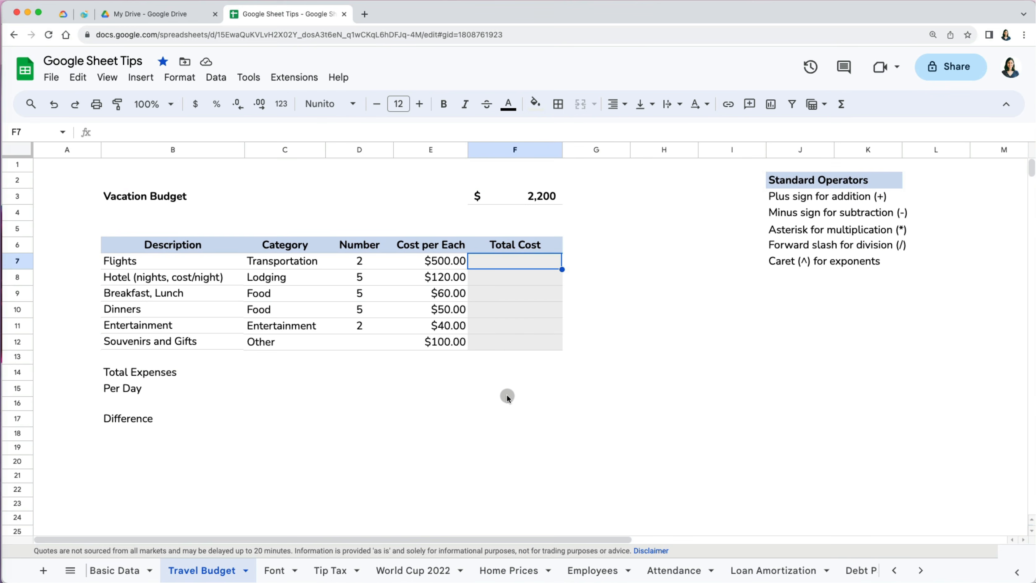
pyautogui.write('=')
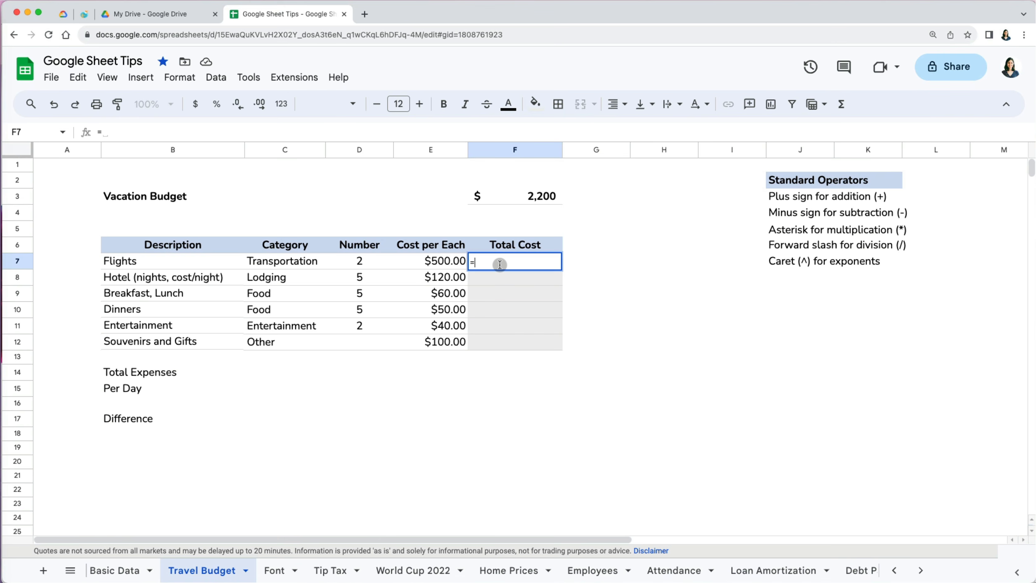
# - Enter =D7*E7 for Flights and =D8*E8 for Hotel total costs
pyautogui.write('d7')
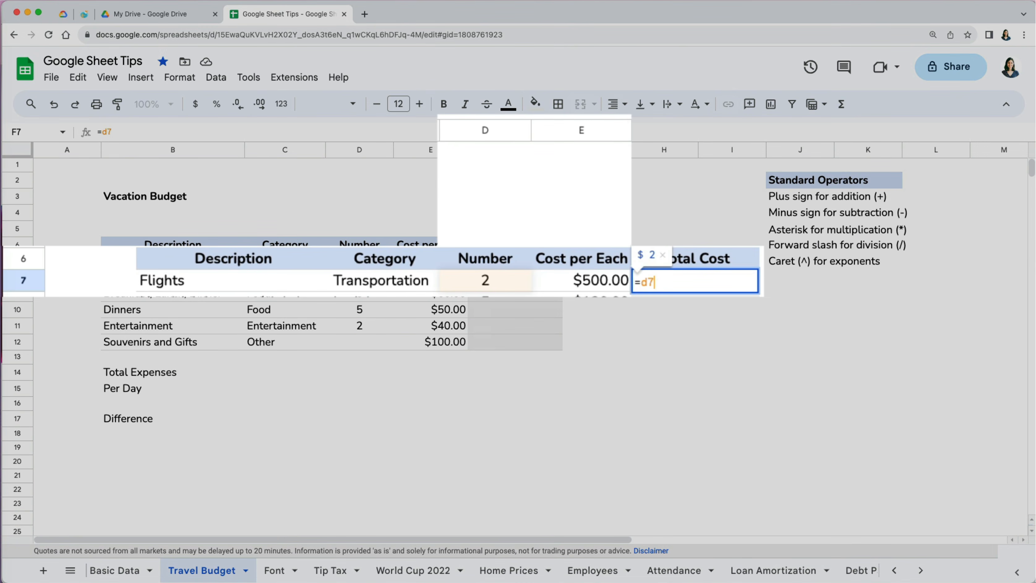
pyautogui.write('*')
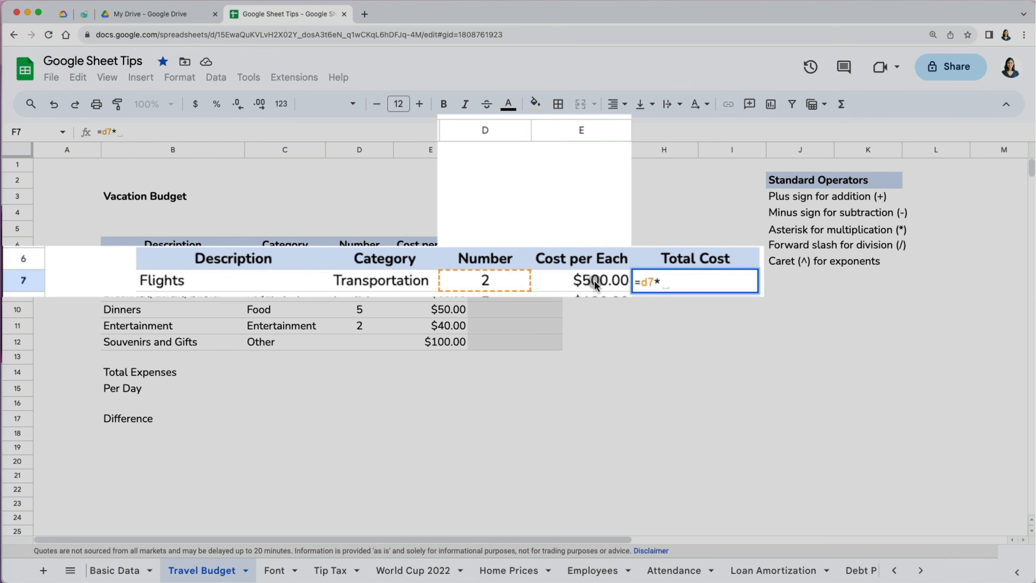
pyautogui.write('e7')
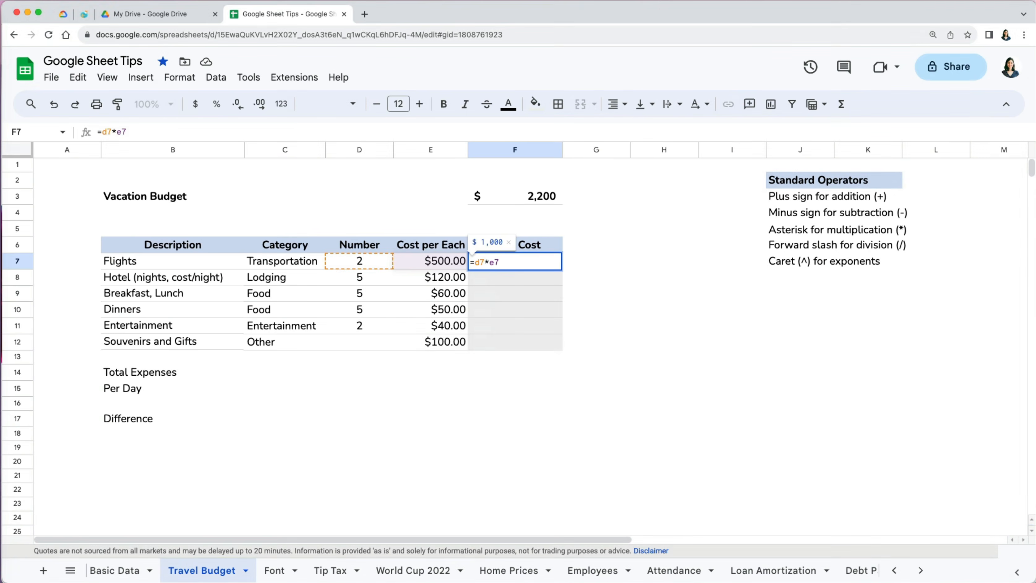
pyautogui.press('Return')
pyautogui.click(547, 277)
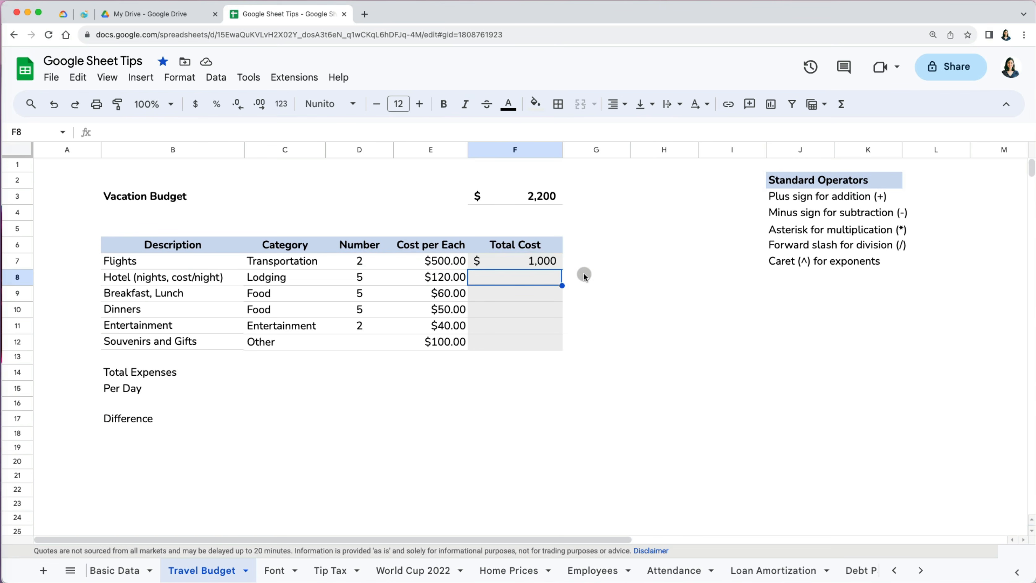
pyautogui.write('=')
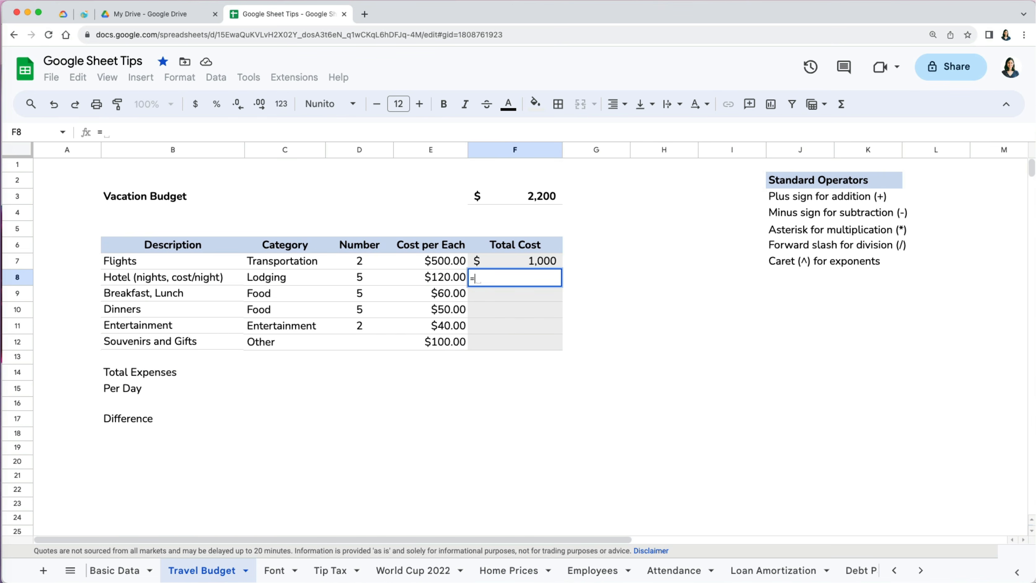
pyautogui.write('d8')
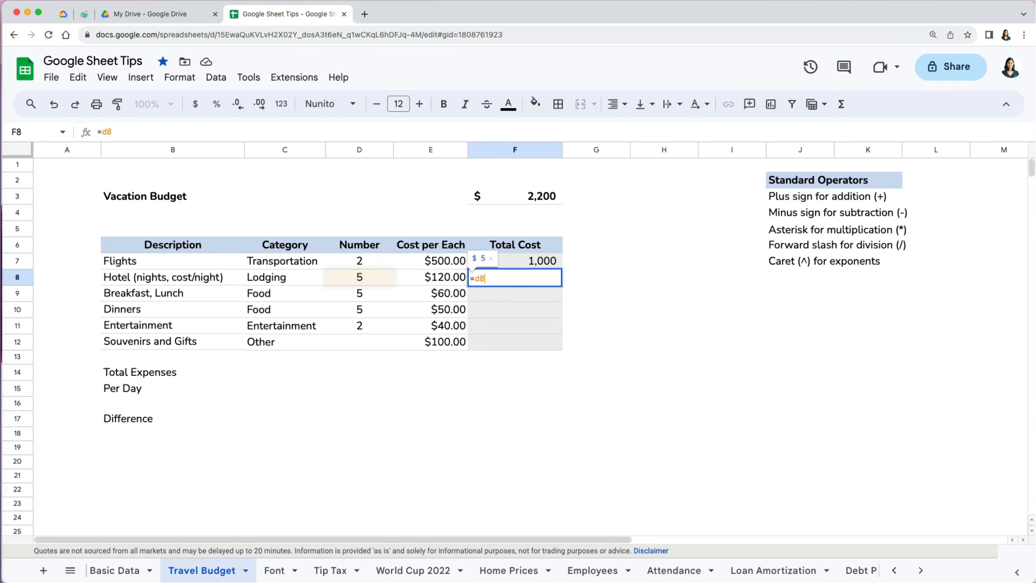
pyautogui.write('*e8')
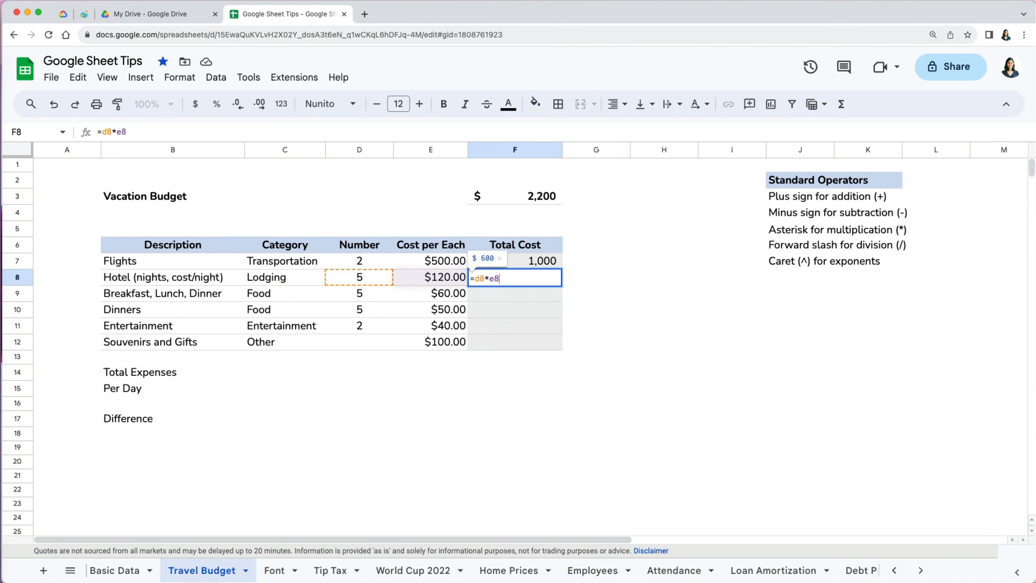
pyautogui.press('Return')
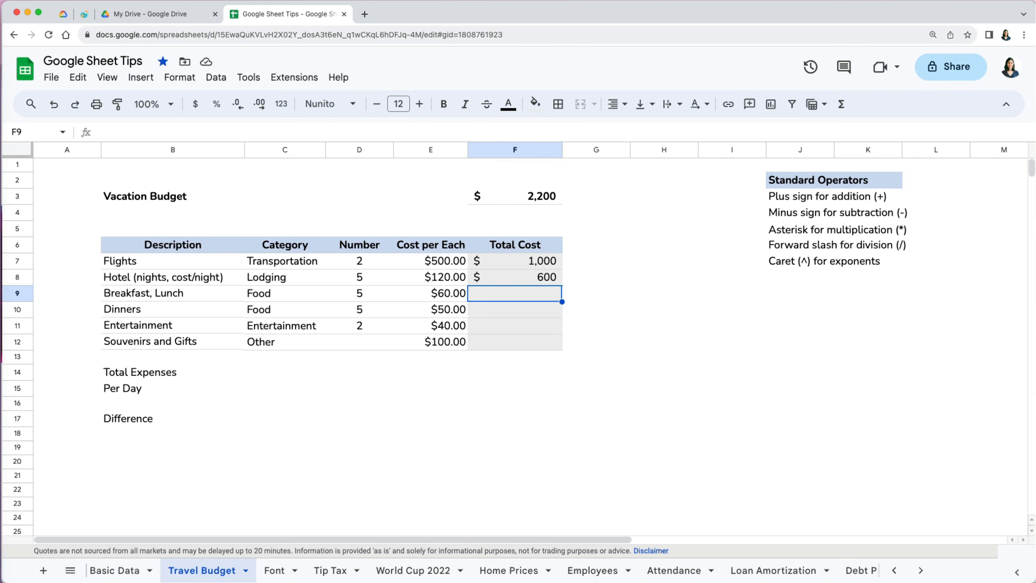
# - Build =D9*E9 and =D10*E10 for the Breakfast, Lunch and Dinners totals
pyautogui.write('=')
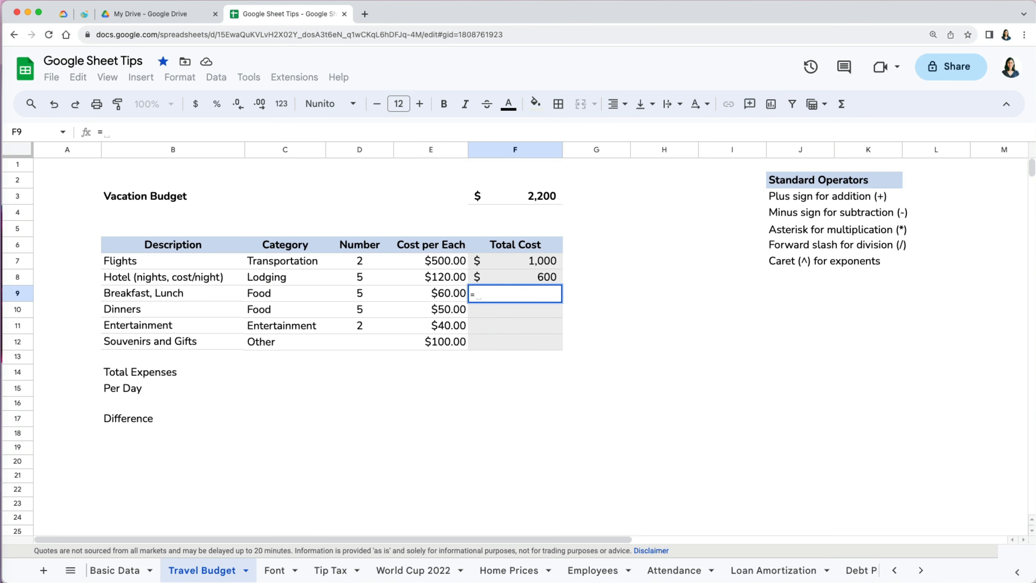
pyautogui.click(362, 297)
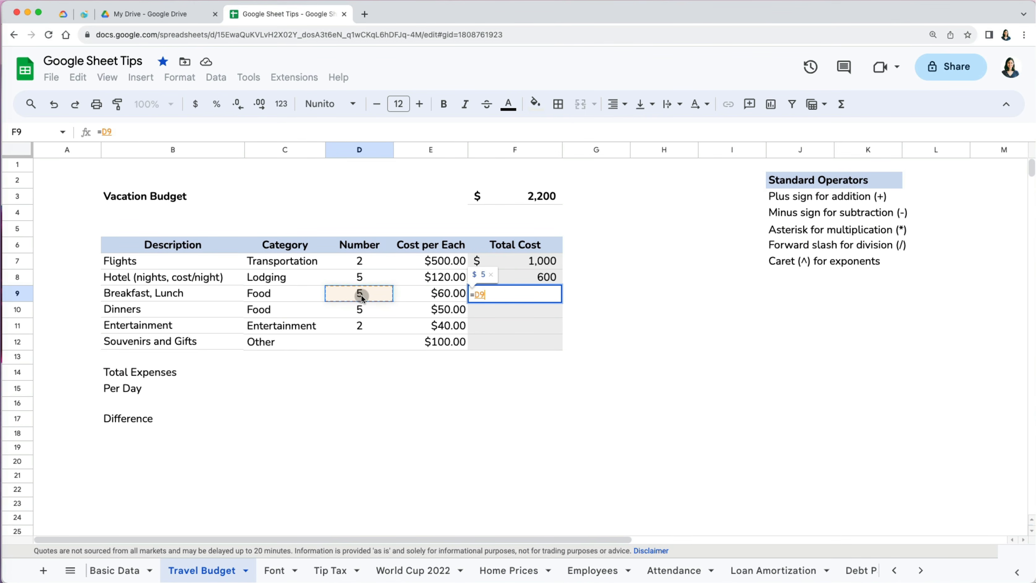
pyautogui.write('*')
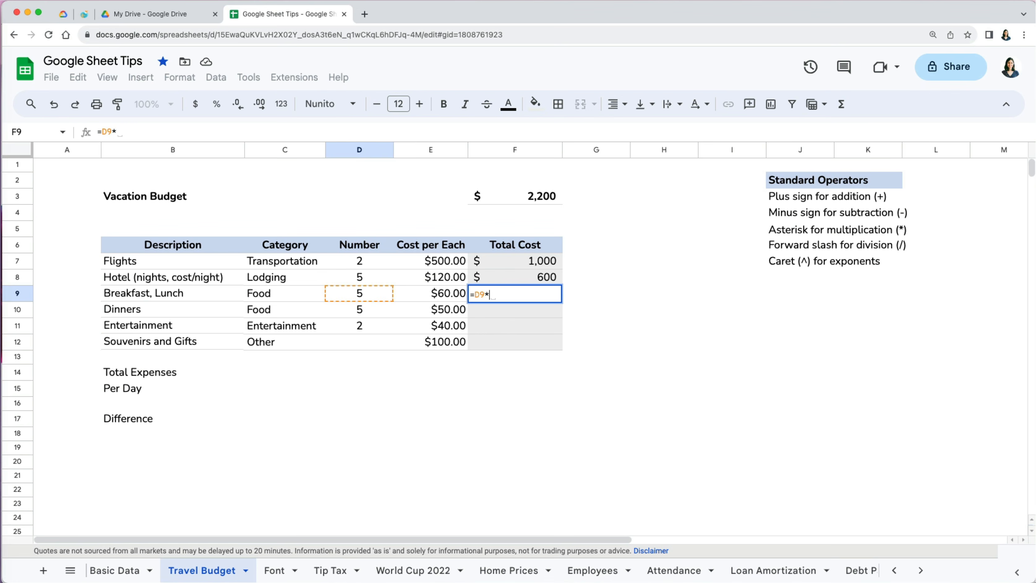
pyautogui.click(440, 294)
pyautogui.press('Return')
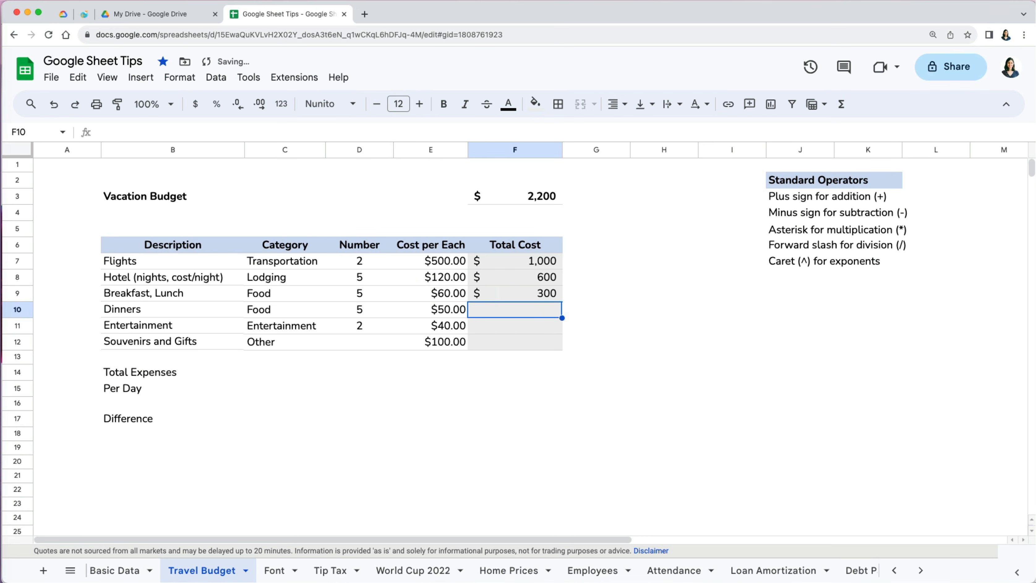
pyautogui.write('=')
pyautogui.click(355, 312)
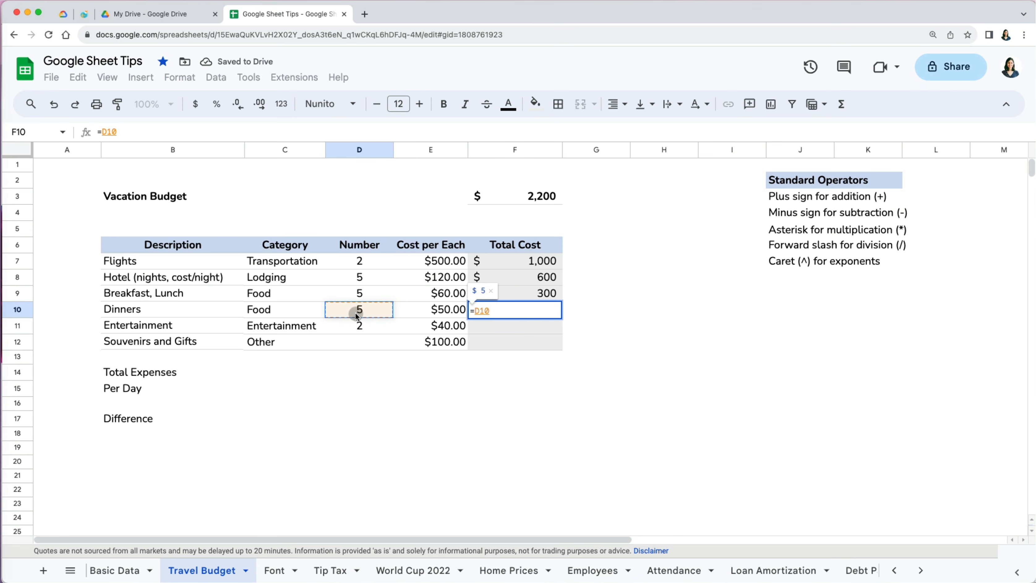
pyautogui.write('*')
pyautogui.click(425, 309)
pyautogui.press('Return')
# - Enter =D11*E11 for Entertainment and =E12 for Souvenirs, giving 80 and 100
pyautogui.write('=')
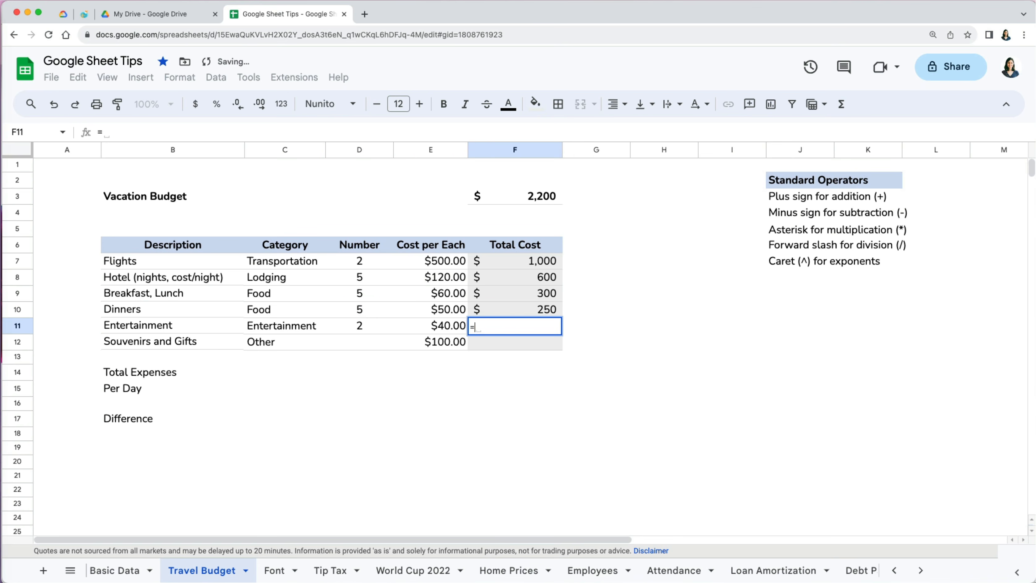
pyautogui.click(362, 324)
pyautogui.write('*')
pyautogui.click(429, 325)
pyautogui.press('Return')
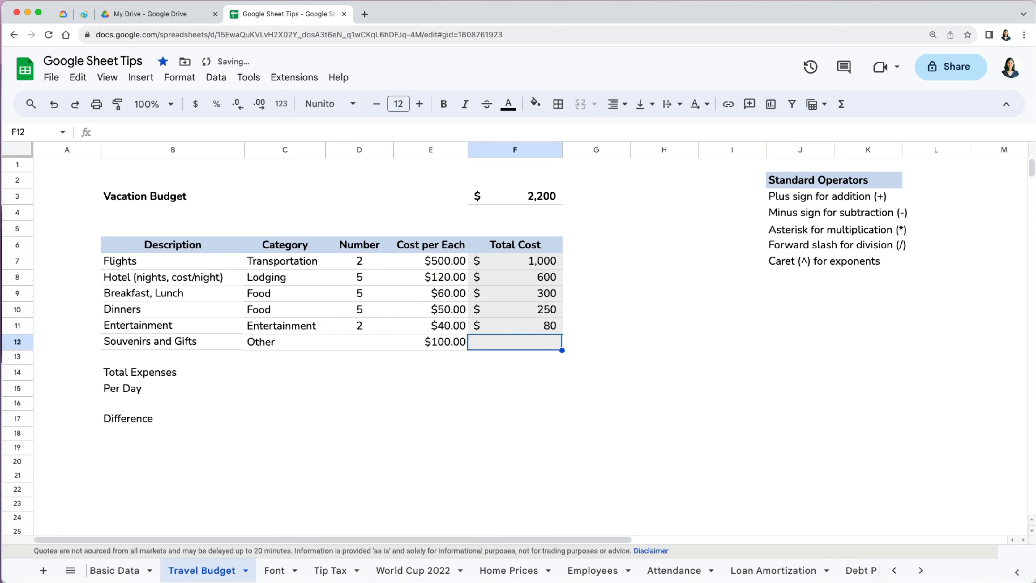
pyautogui.write('=')
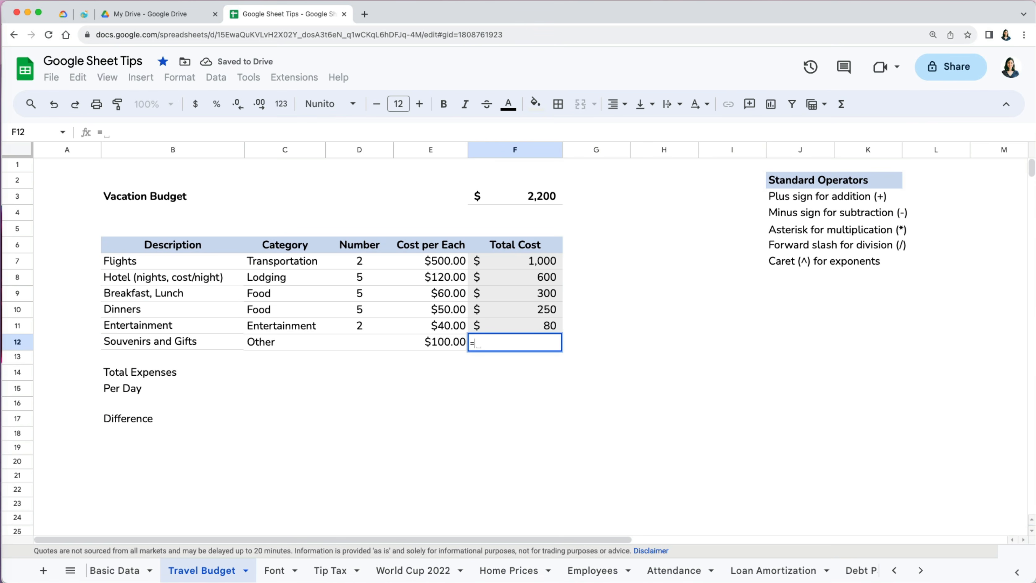
pyautogui.click(419, 344)
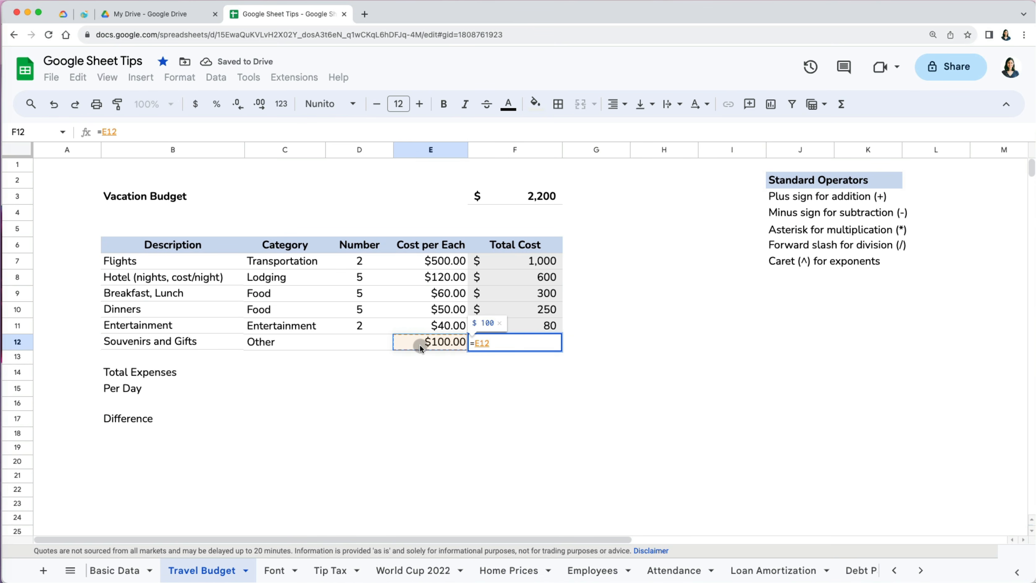
pyautogui.press('Return')
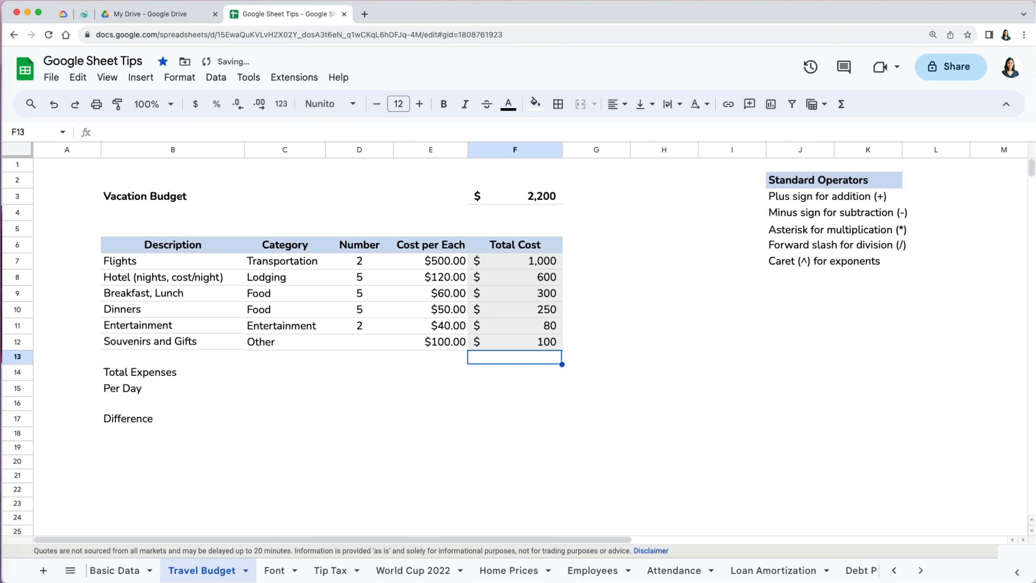
pyautogui.click(526, 376)
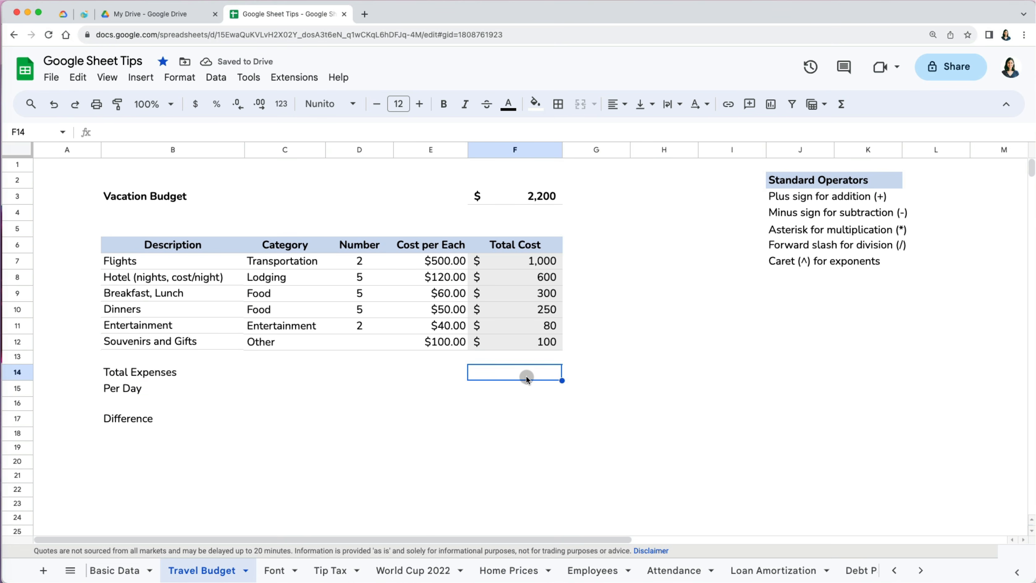
# - Set Total Expenses in F14 to =F7+F8+F9+F10+F11+F12, totalling $2,330
pyautogui.write('=')
pyautogui.click(540, 263)
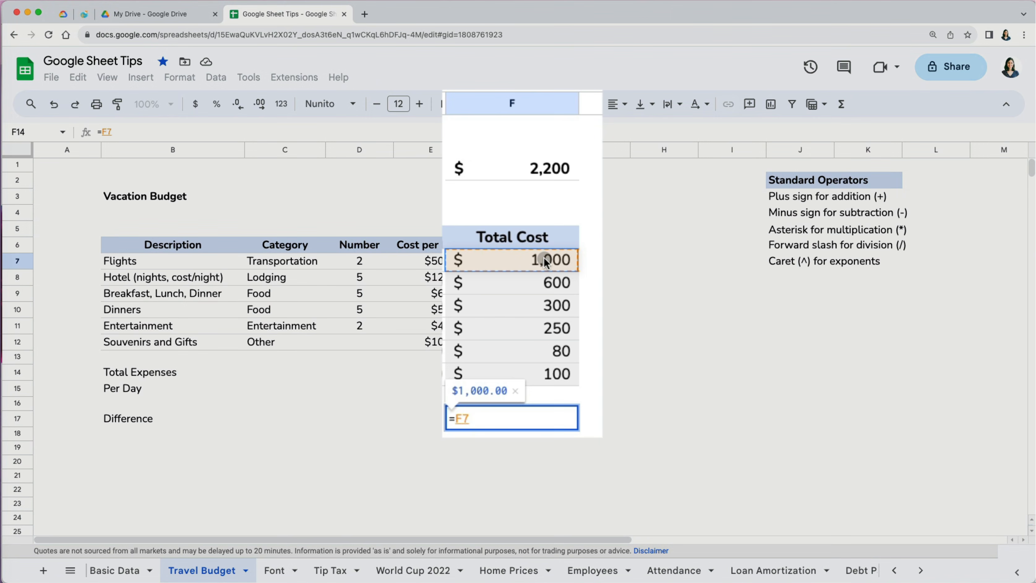
pyautogui.write('+')
pyautogui.click(546, 283)
pyautogui.write('+')
pyautogui.click(547, 304)
pyautogui.write('+')
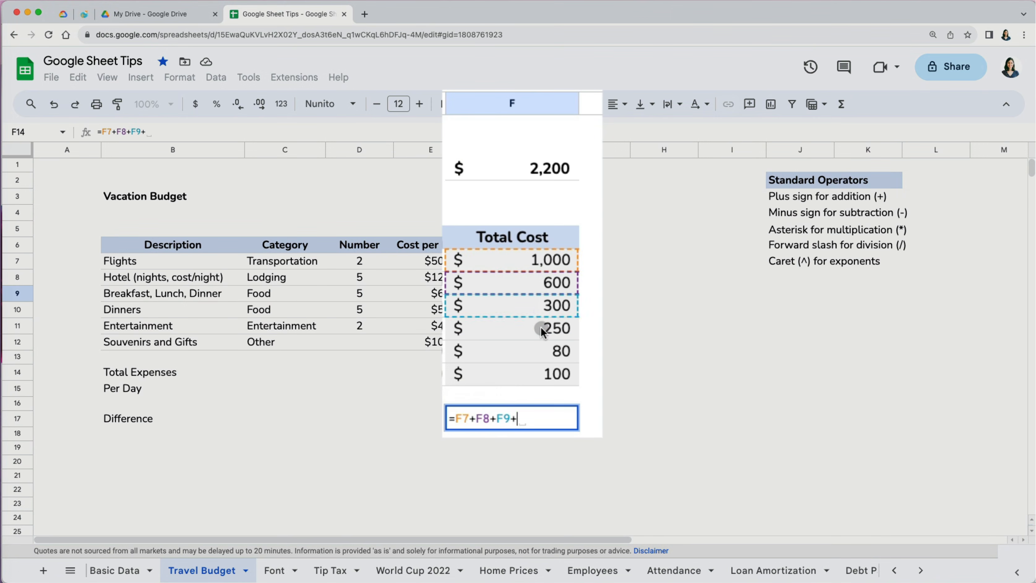
pyautogui.click(541, 328)
pyautogui.write('+')
pyautogui.click(541, 350)
pyautogui.write('+')
pyautogui.click(541, 373)
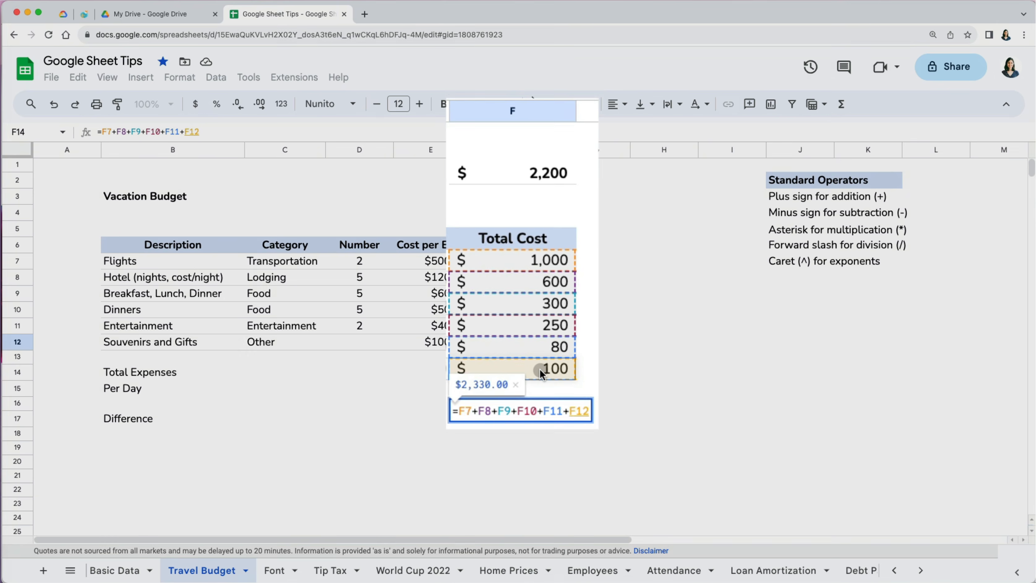
pyautogui.press('Return')
# - Set Per Day in F15 to =F14/5, showing $466
pyautogui.click(526, 390)
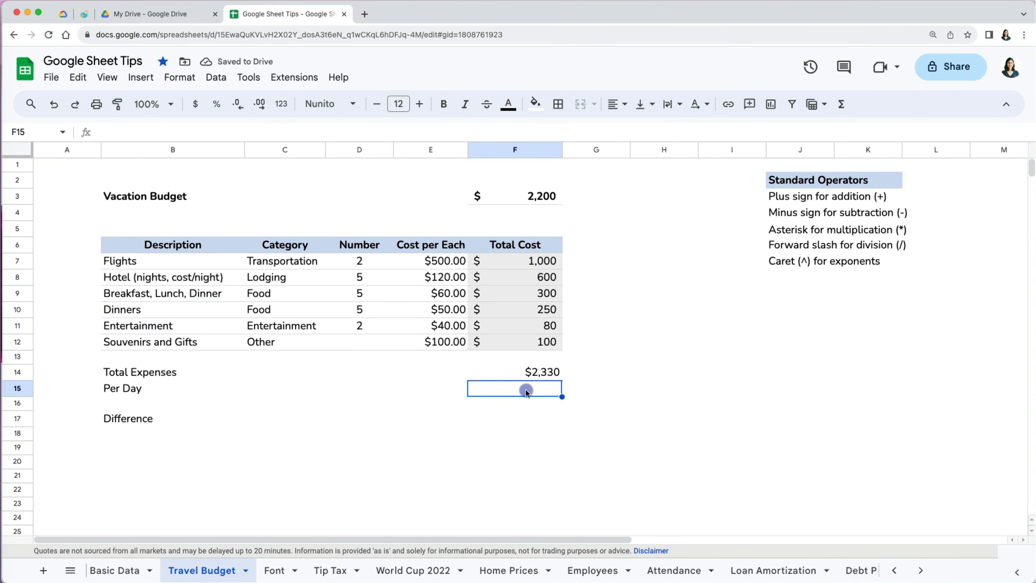
pyautogui.write('=')
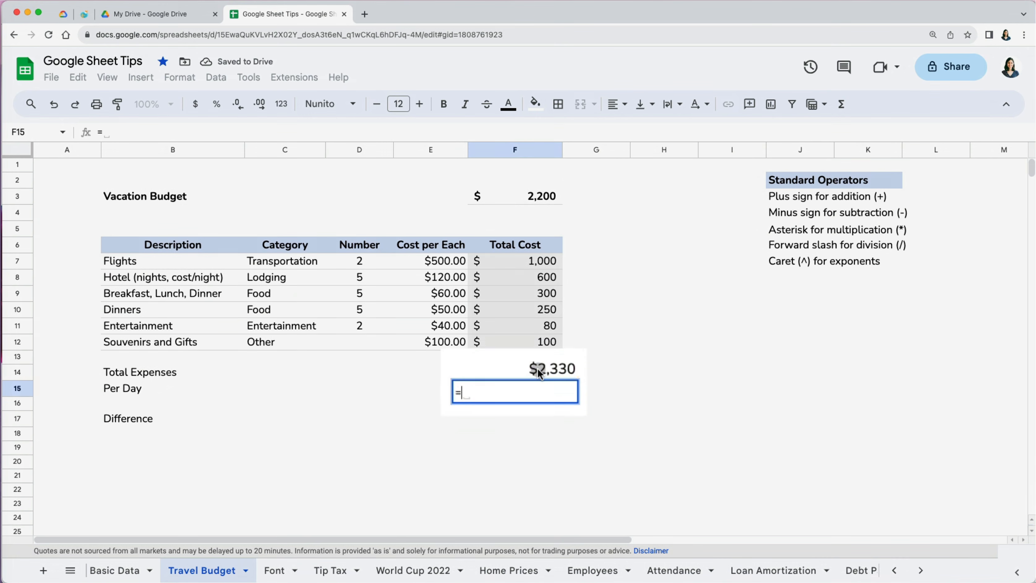
pyautogui.click(539, 370)
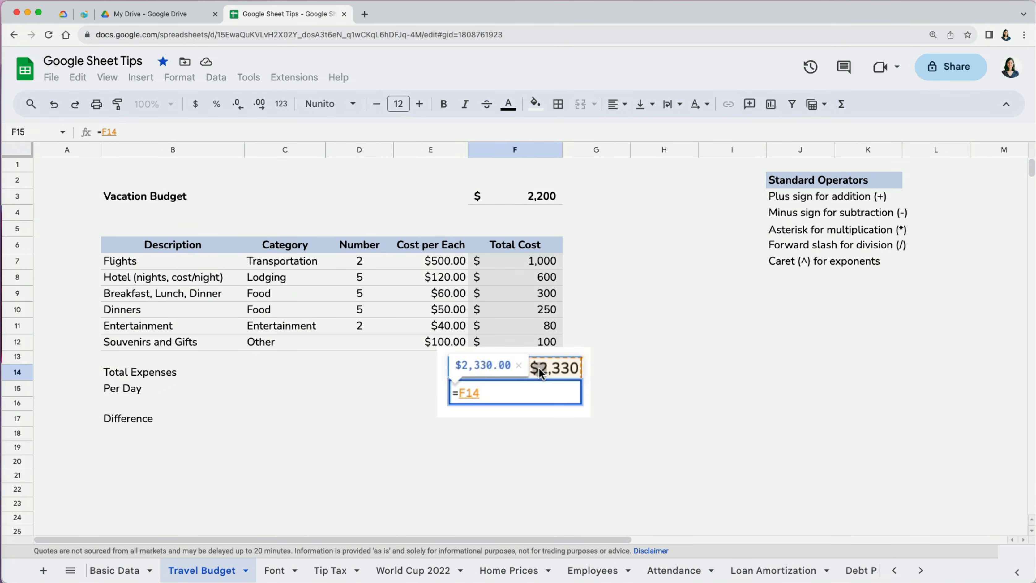
pyautogui.write('/5')
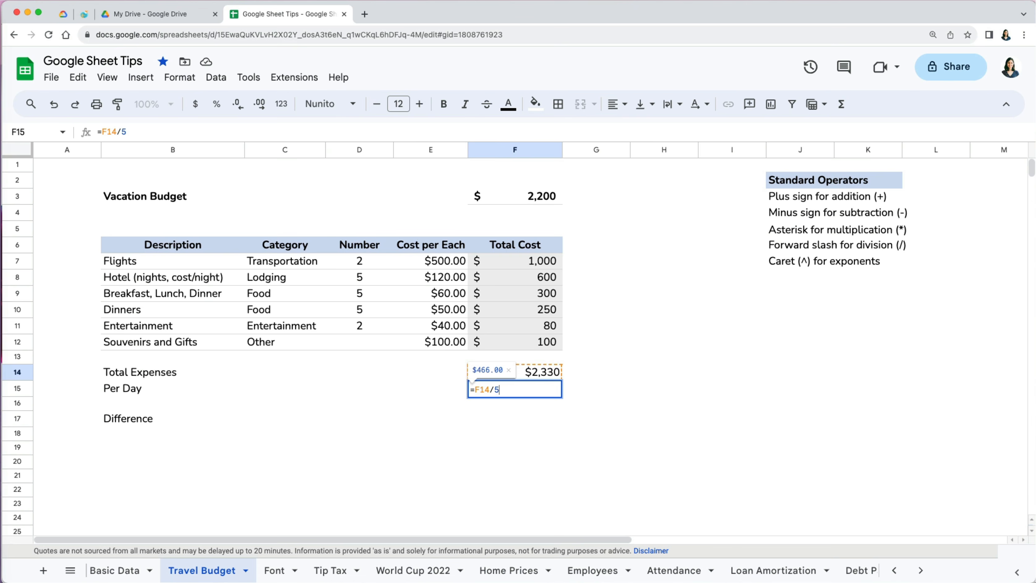
pyautogui.press('Return')
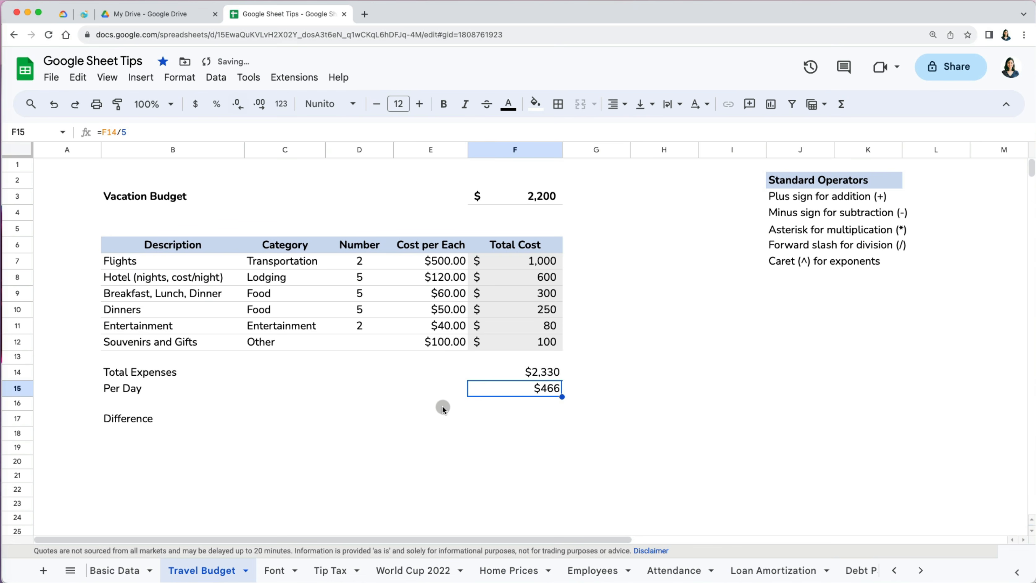
# - Enter =F3-F14 in the Difference cell F17, showing -$130
pyautogui.click(537, 419)
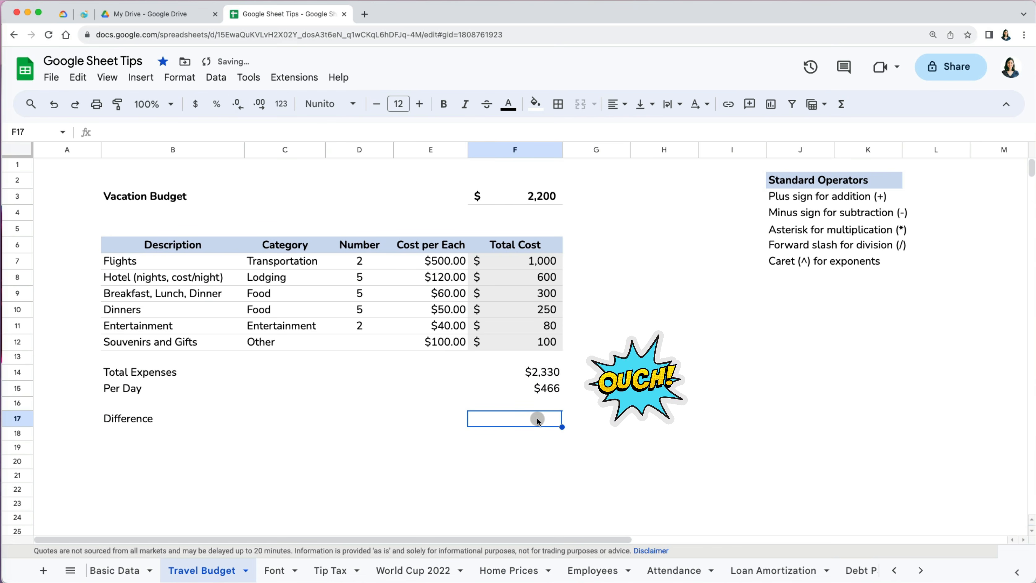
pyautogui.write('=')
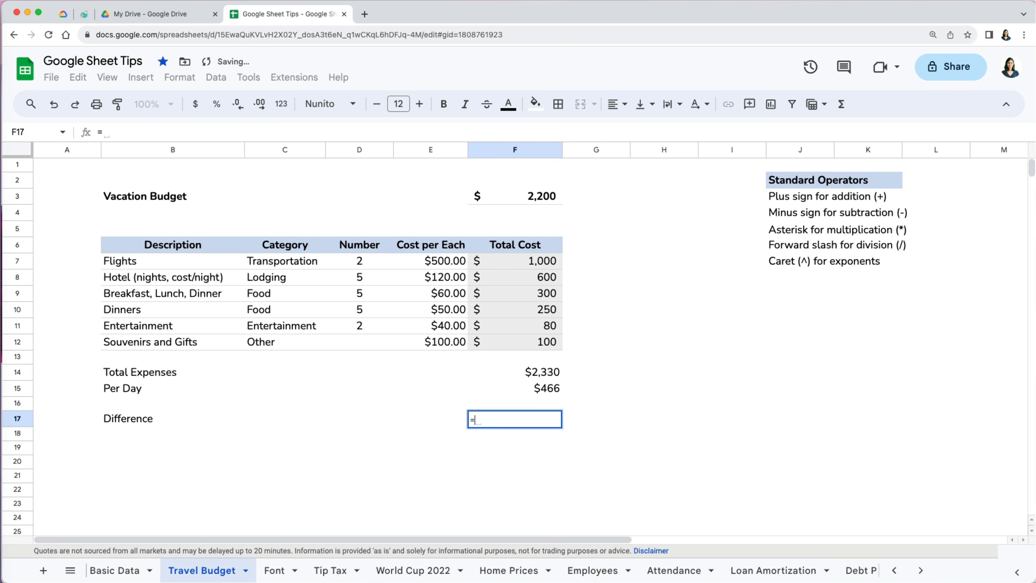
pyautogui.click(525, 206)
pyautogui.write('-')
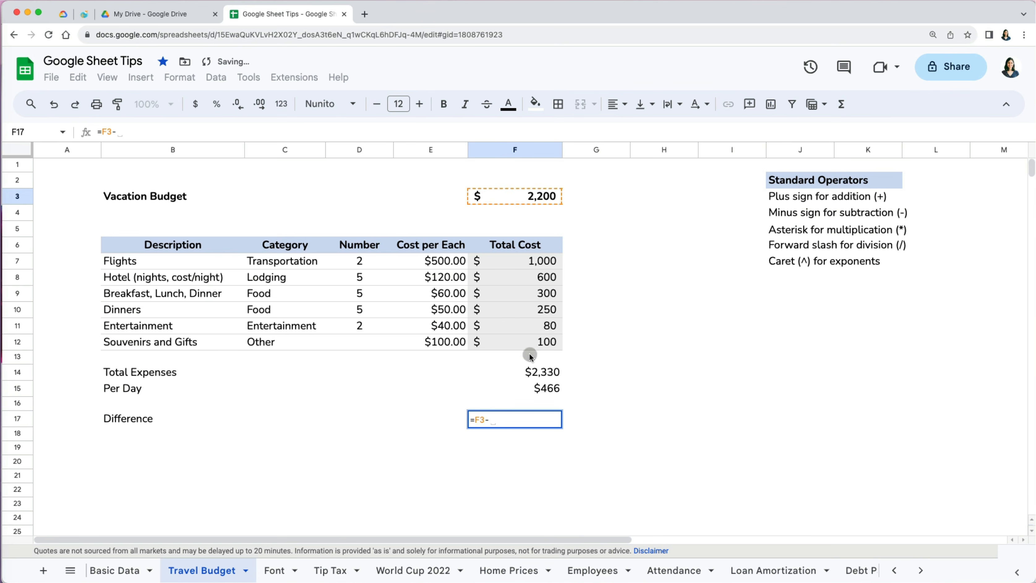
pyautogui.click(537, 374)
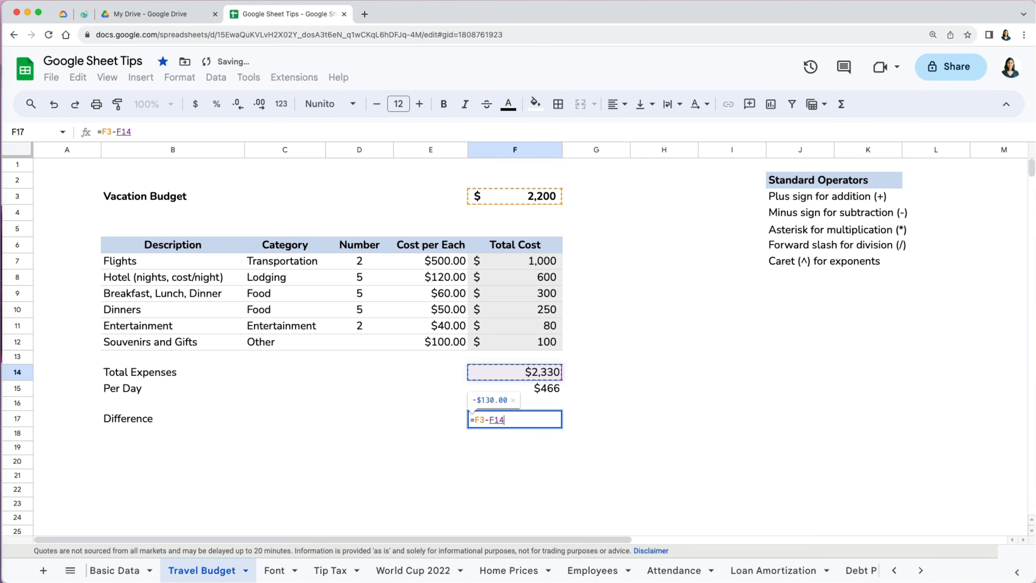
pyautogui.press('Return')
# - Add the note 'over budget' in G17 beside the difference
pyautogui.click(577, 418)
pyautogui.write('o')
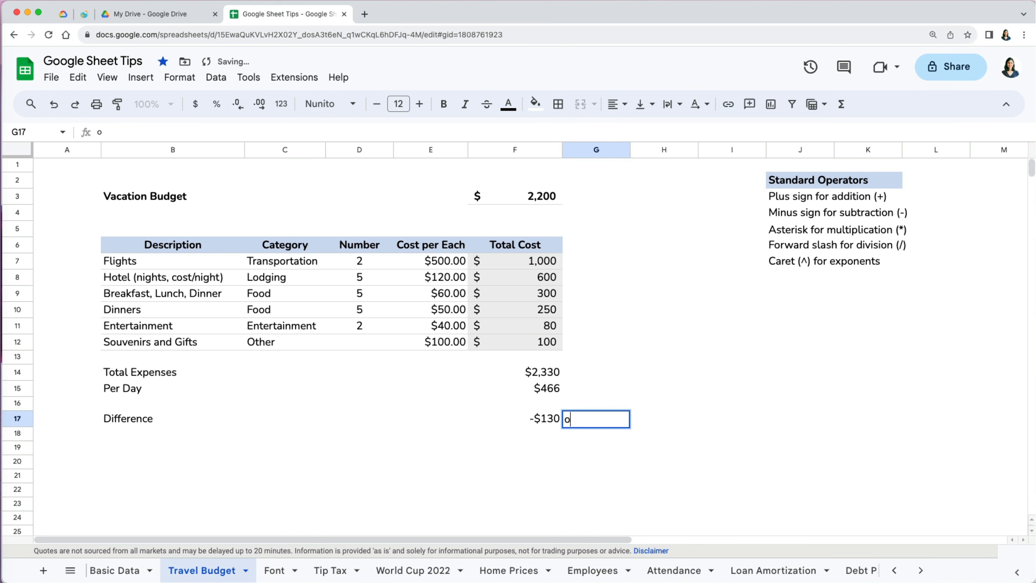
pyautogui.write('ver budget')
pyautogui.press('Return')
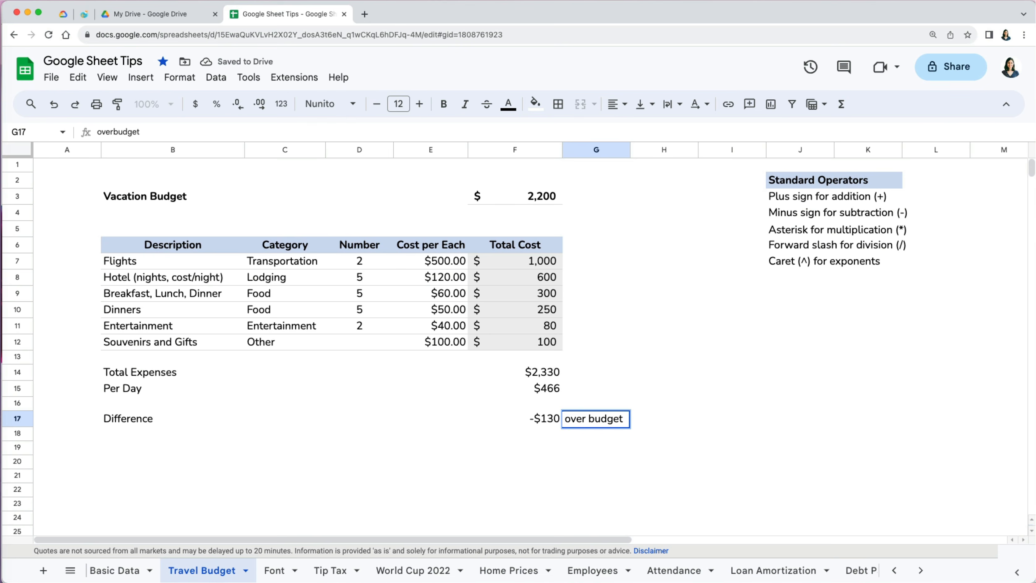
pyautogui.click(665, 372)
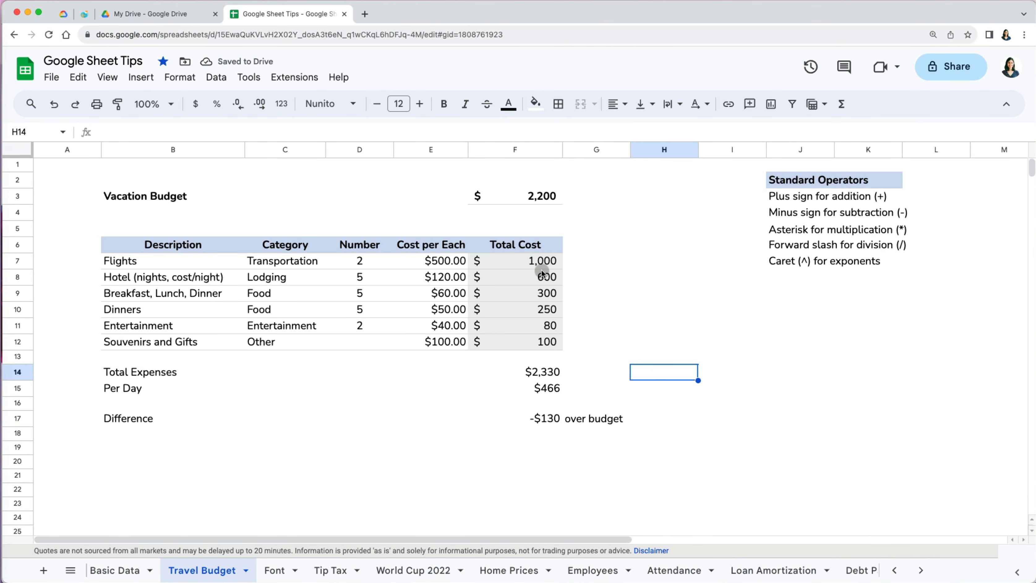
# - Change the Flights cost per each in E7 to 600 and review the Total Expenses formula
pyautogui.click(443, 263)
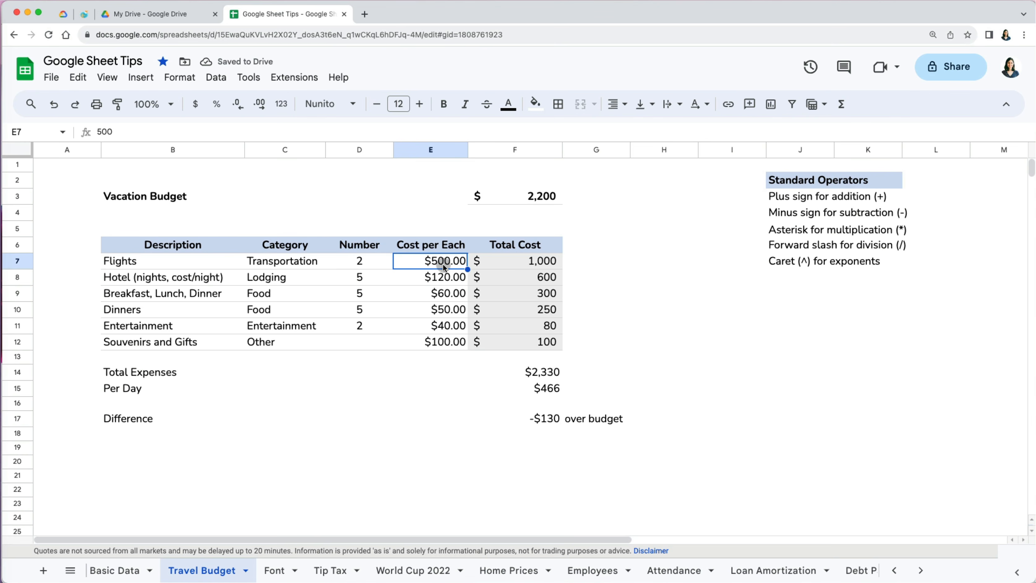
pyautogui.write('600')
pyautogui.press('Return')
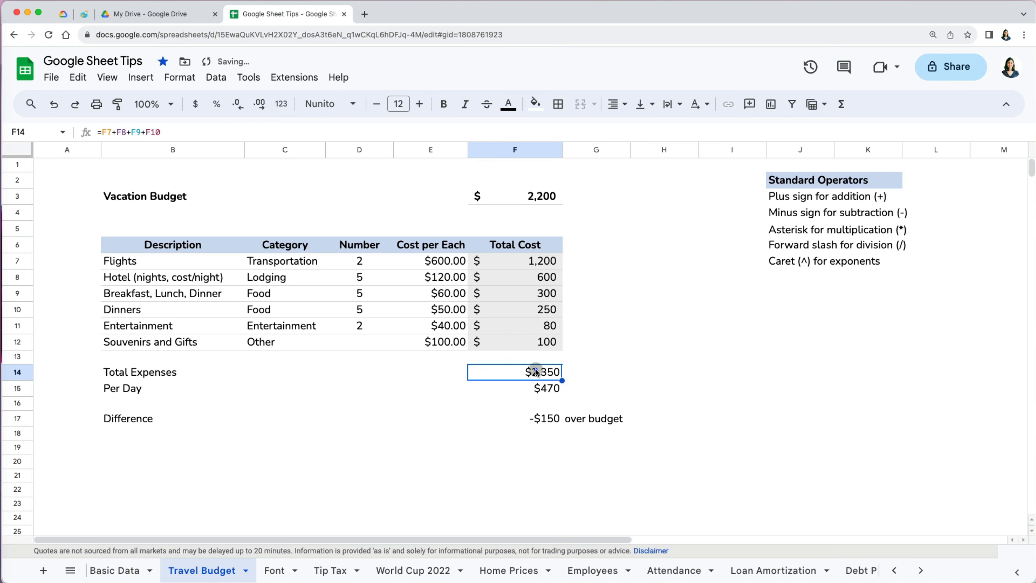
pyautogui.click(447, 132)
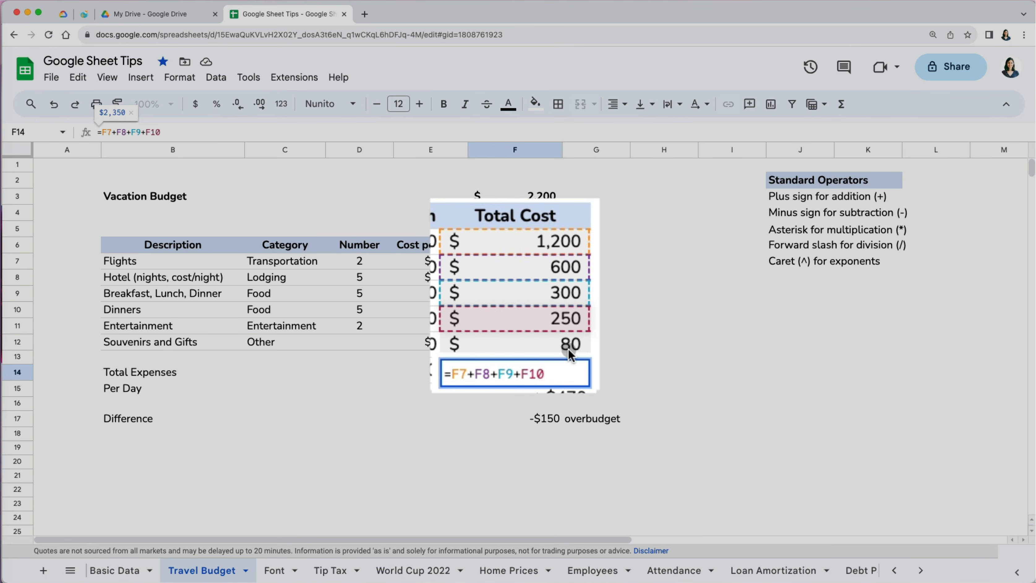
pyautogui.press('Escape')
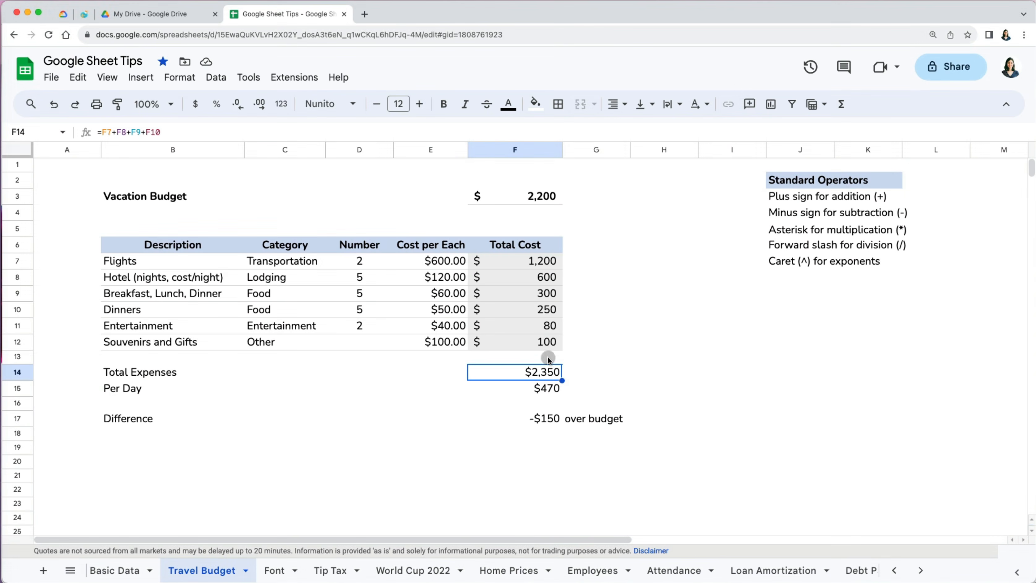
# - Append +F11+F12 to the Total Expenses formula in F14, then browse the function list by category
pyautogui.doubleClick(550, 373)
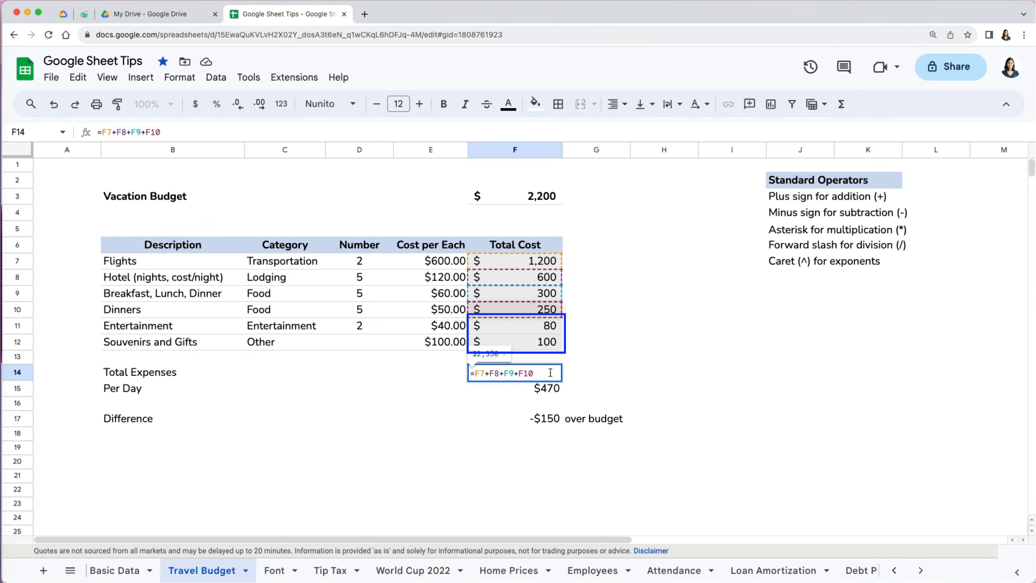
pyautogui.click(550, 373)
pyautogui.write('+')
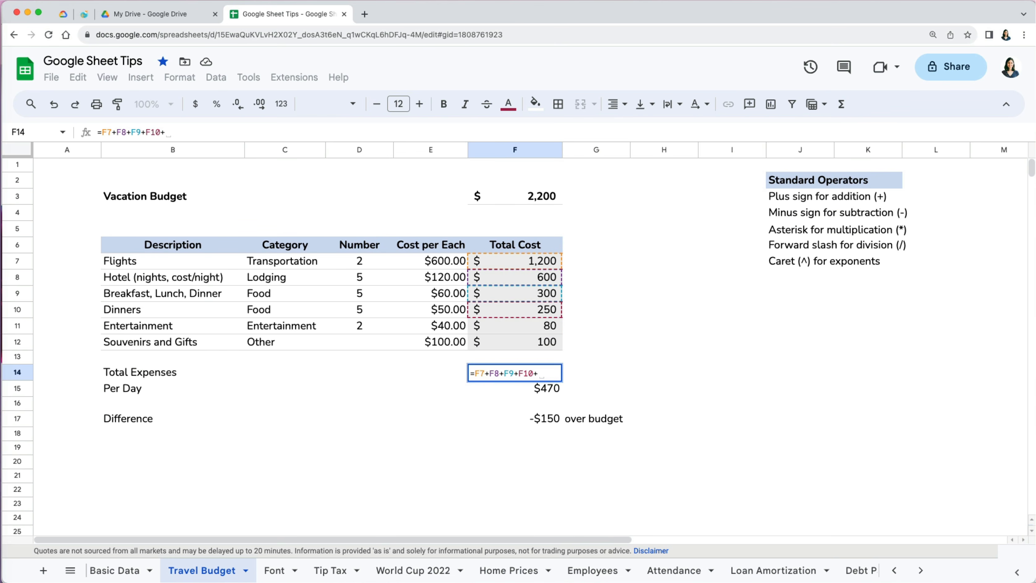
pyautogui.click(552, 330)
pyautogui.write('+')
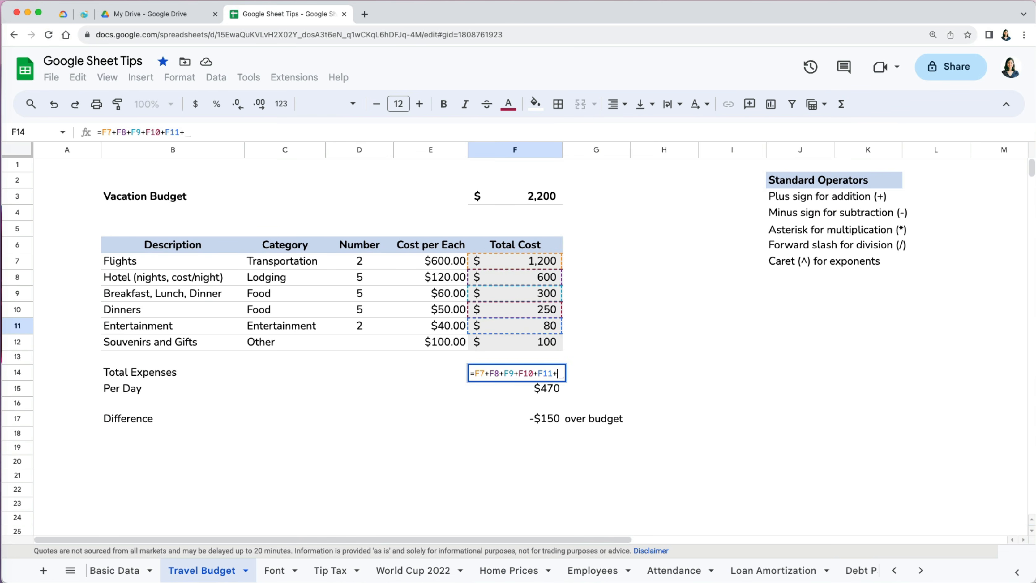
pyautogui.click(551, 342)
pyautogui.press('Return')
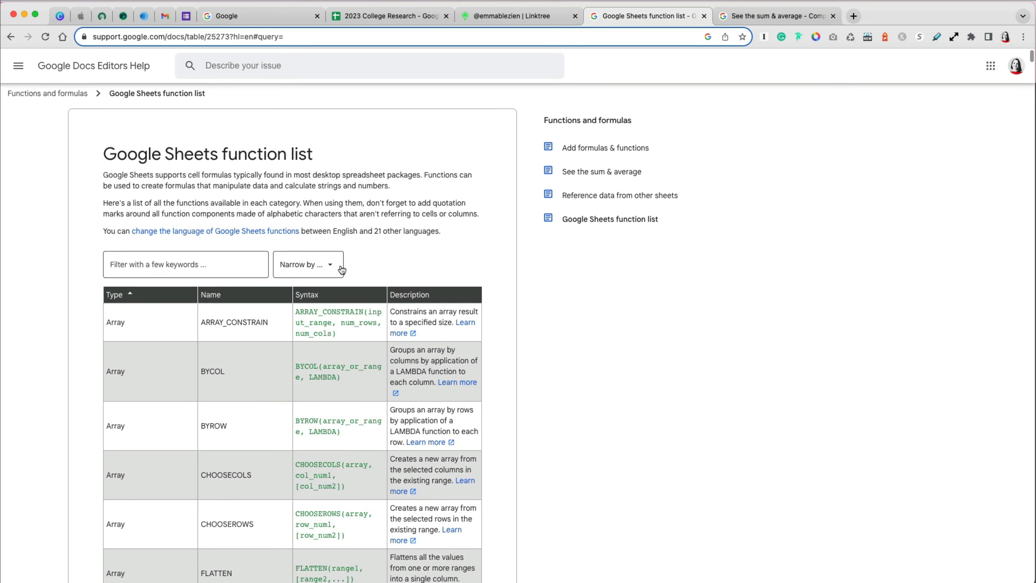
pyautogui.click(342, 269)
pyautogui.scroll(-2, 329, 565)
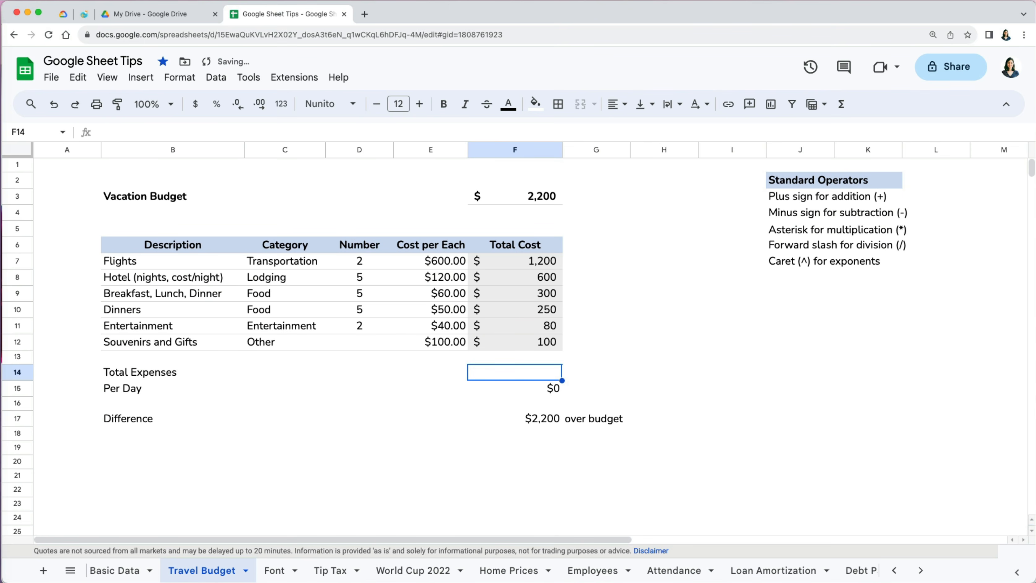
# - Enter =SUM(F7:F12) in Total Expenses F14, showing $2,530
pyautogui.write('=')
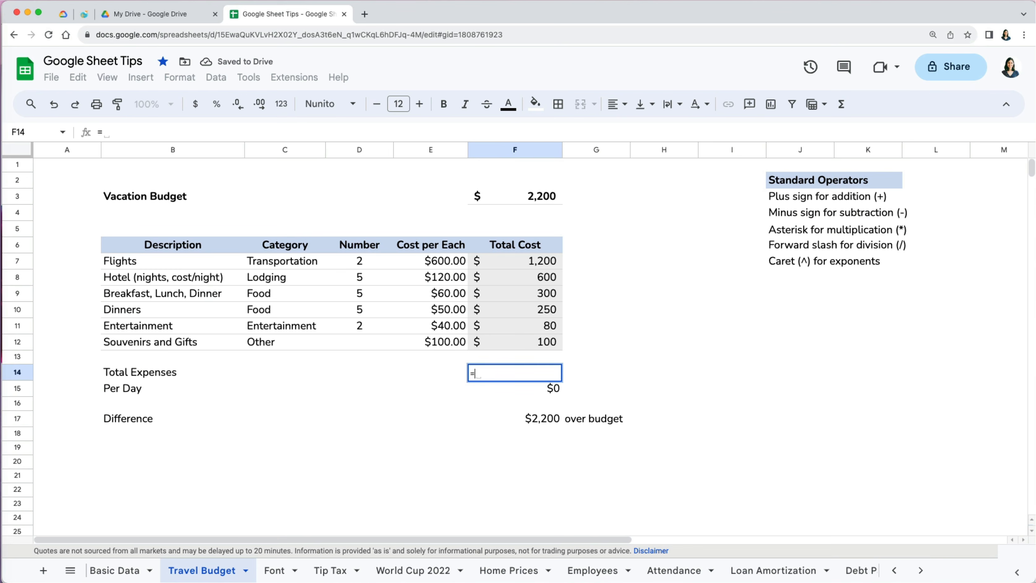
pyautogui.write('sum(')
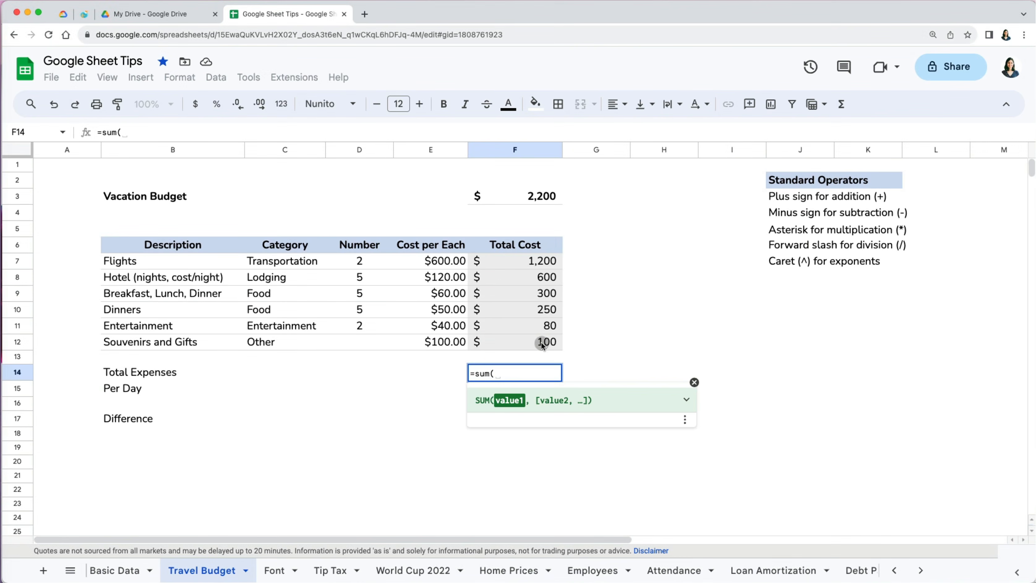
pyautogui.moveTo(539, 343); pyautogui.dragTo(536, 268)
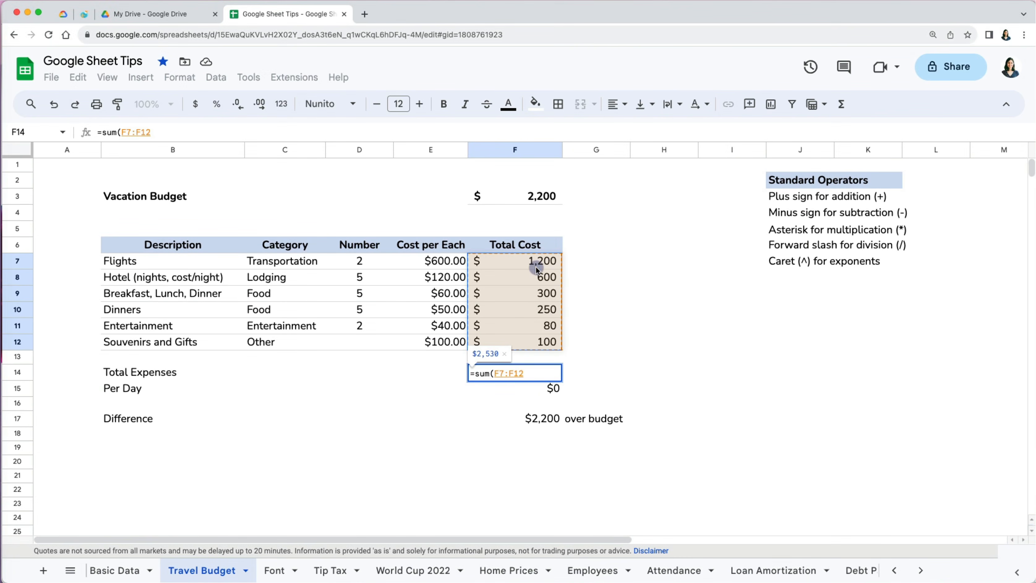
pyautogui.write(')')
pyautogui.hotkey('shift', 'Return')
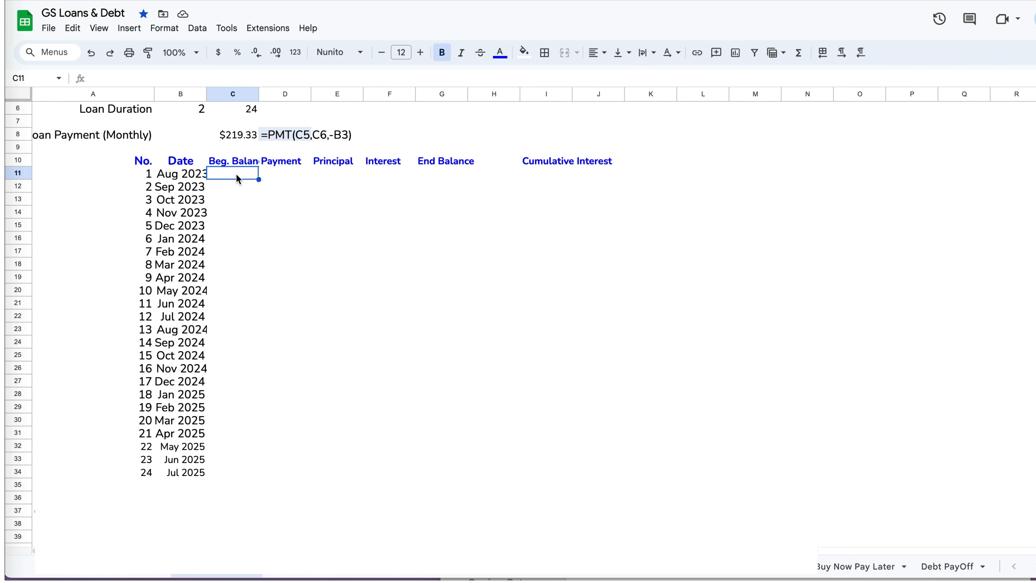
# - Paste the row formulas and fill End Balance, Beg. Balance and Payment down to row 34
pyautogui.hotkey('ctrl', 'v')
pyautogui.click(240, 199)
pyautogui.click(465, 188)
pyautogui.moveTo(468, 192); pyautogui.dragTo(474, 474)
pyautogui.click(255, 189)
pyautogui.doubleClick(258, 192)
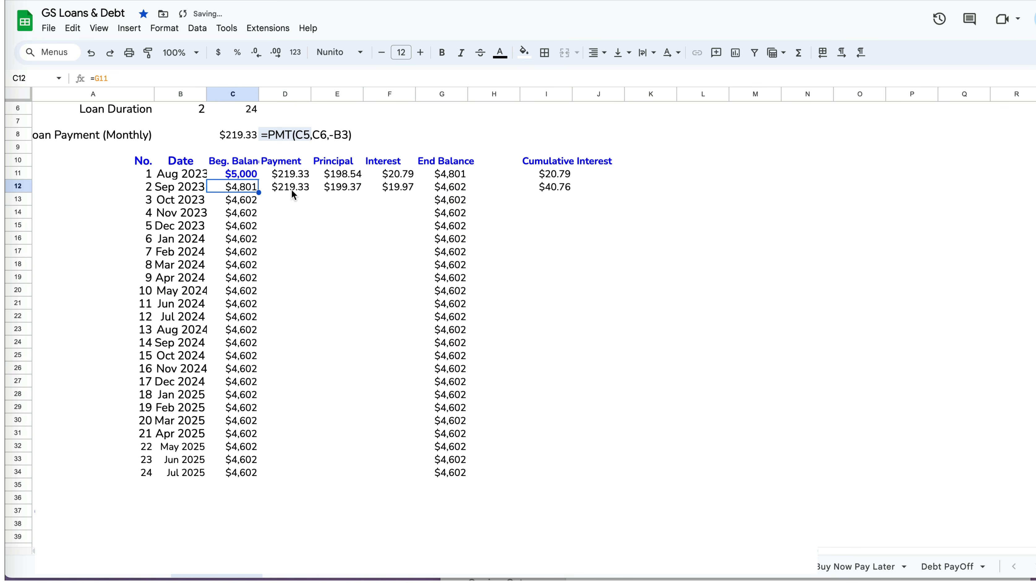
pyautogui.click(291, 189)
pyautogui.doubleClick(310, 193)
# - Fill the Principal, Interest and Cumulative Interest formulas down to row 34
pyautogui.click(343, 189)
pyautogui.moveTo(362, 192); pyautogui.dragTo(362, 470)
pyautogui.click(398, 186)
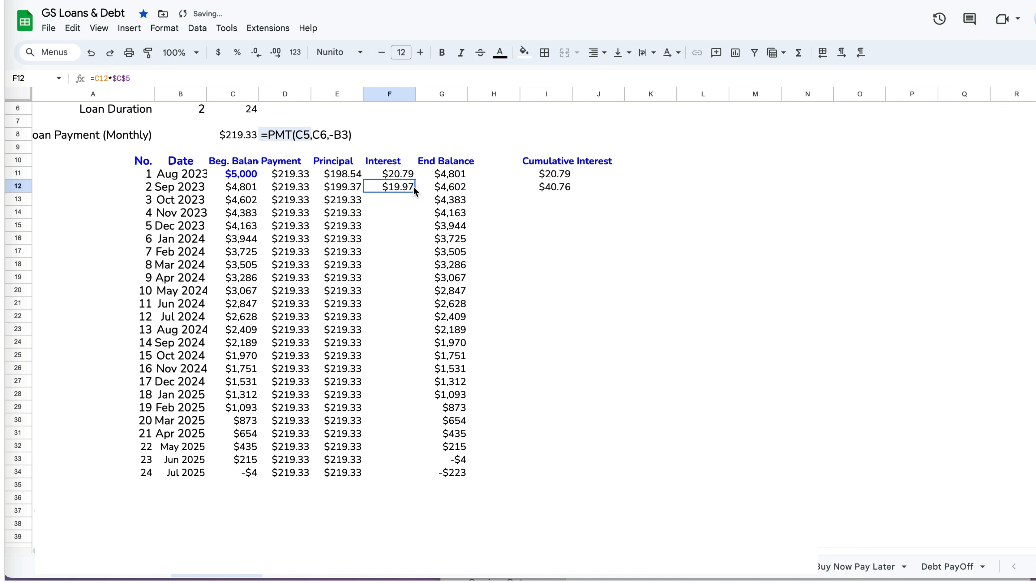
pyautogui.doubleClick(415, 192)
pyautogui.click(546, 187)
pyautogui.moveTo(573, 192); pyautogui.dragTo(564, 470)
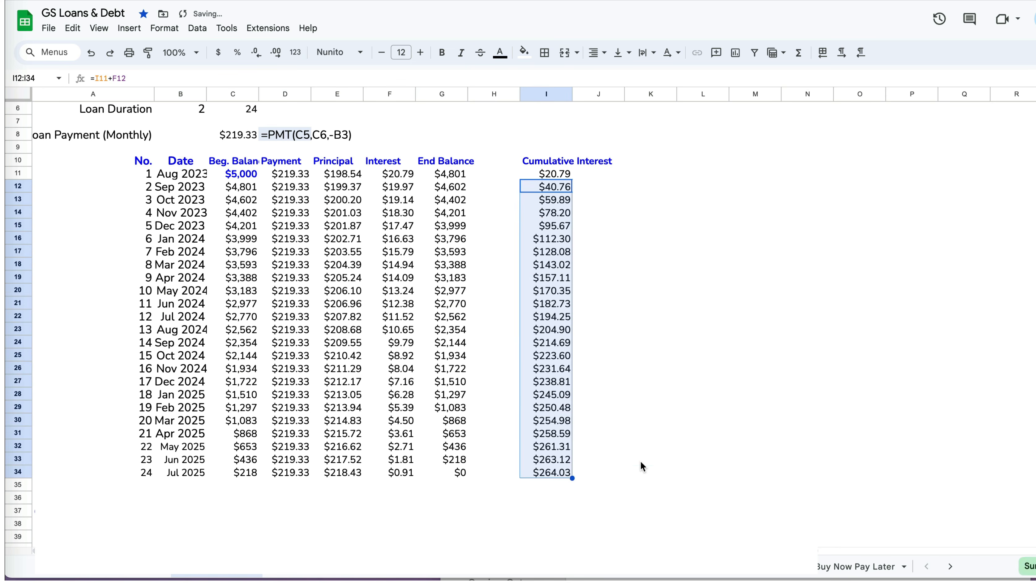
pyautogui.click(646, 461)
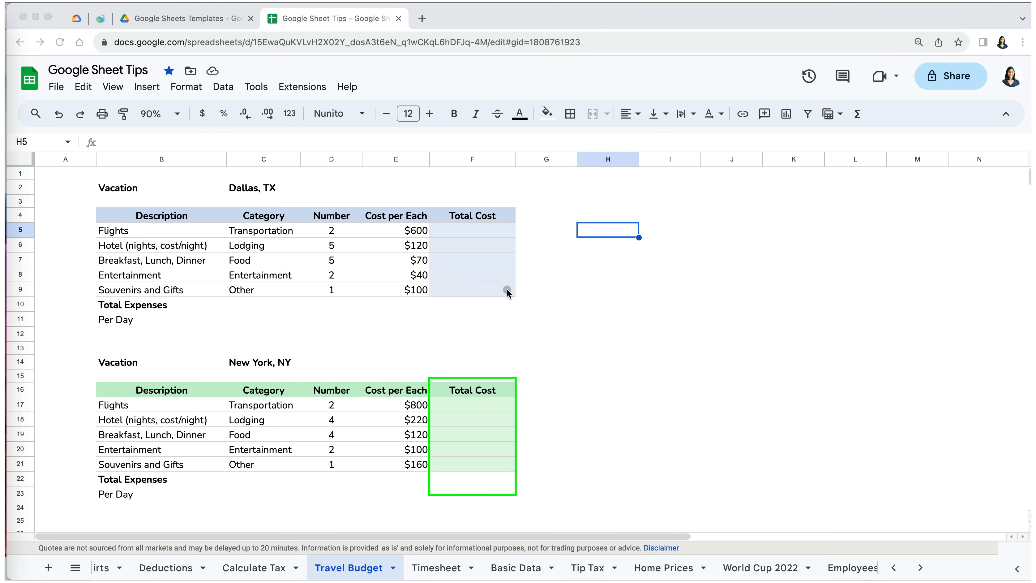
# - Enter =D5*E5 in the Dallas Flights Total Cost cell F5, showing $1,200
pyautogui.click(485, 233)
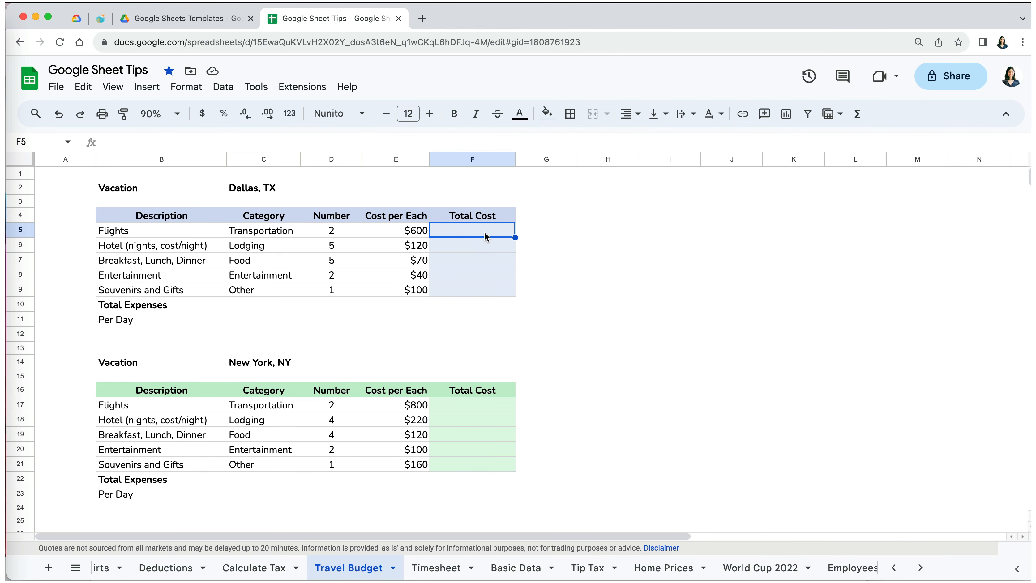
pyautogui.write('=')
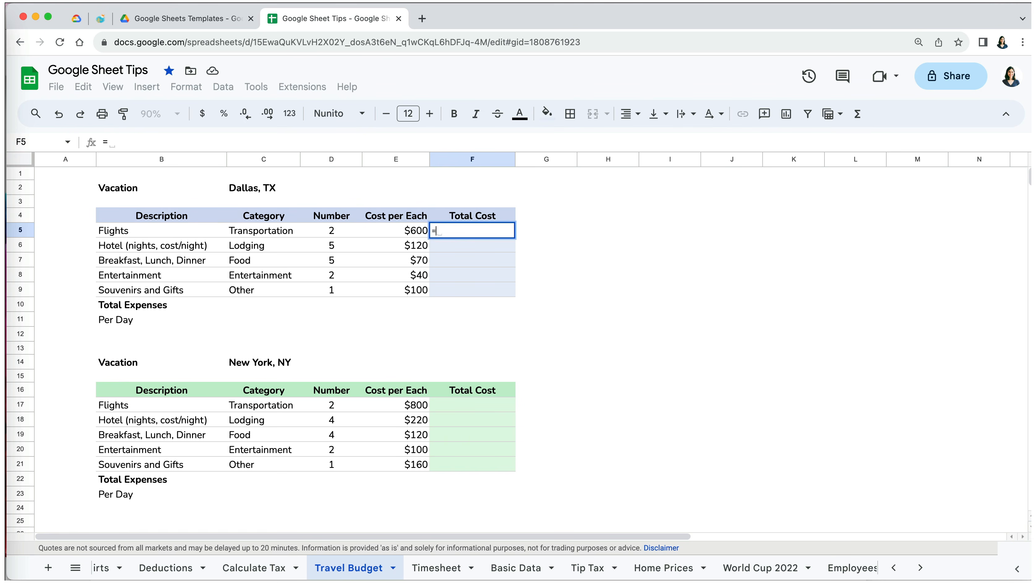
pyautogui.click(328, 235)
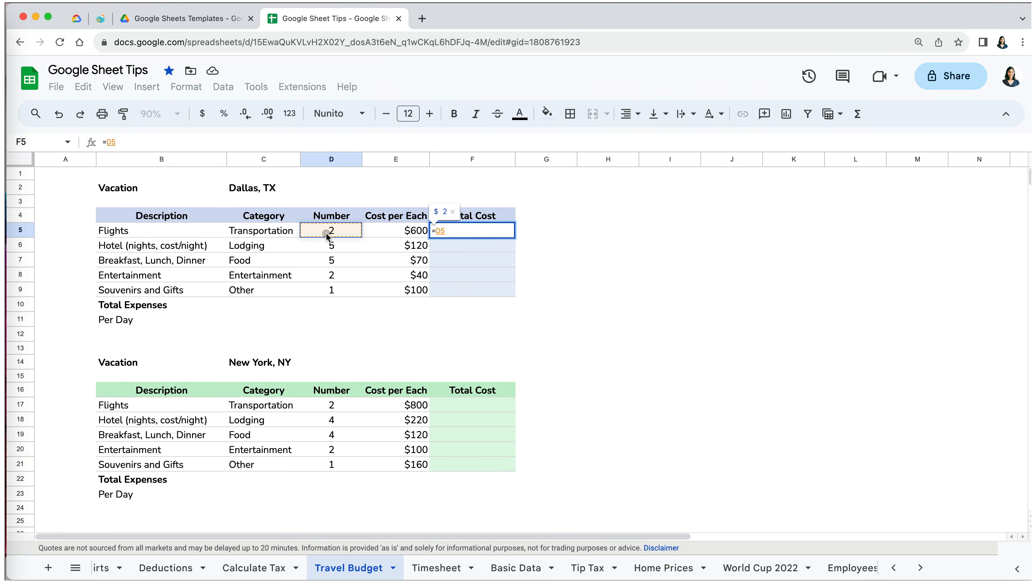
pyautogui.write('*')
pyautogui.click(387, 231)
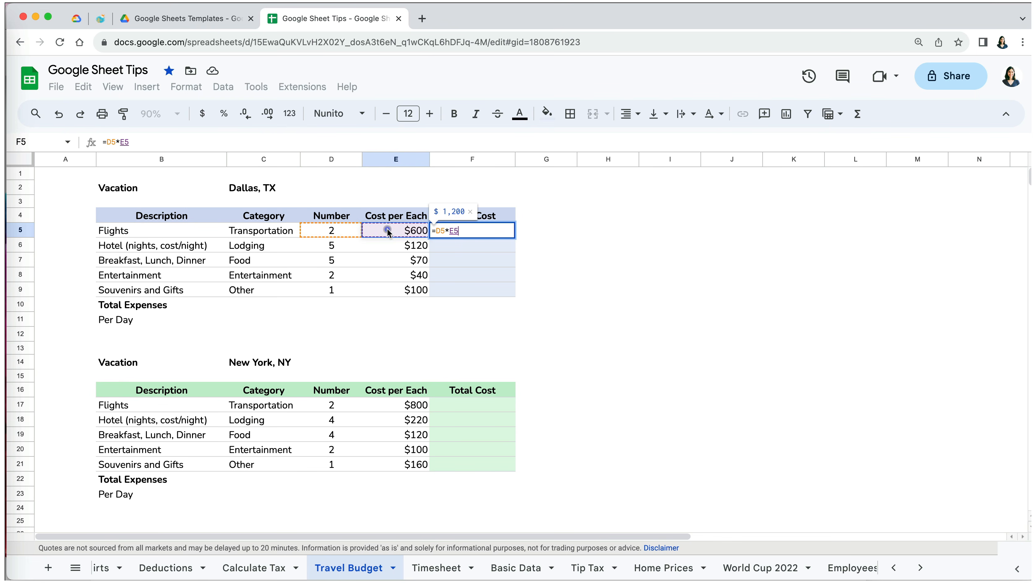
pyautogui.press('Return')
pyautogui.click(485, 232)
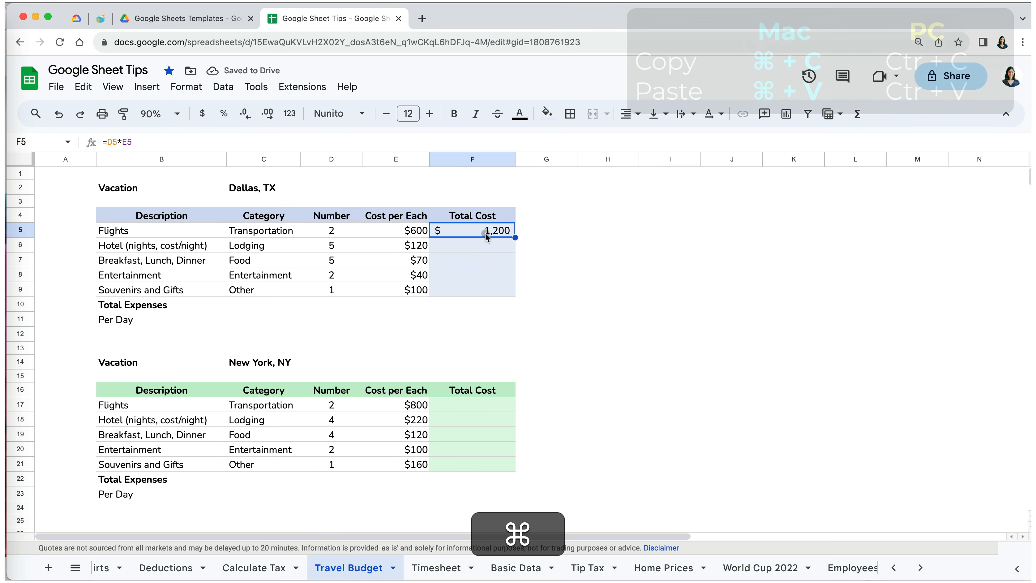
# - Copy the F5 formula and paste it into F6 through F9, giving 600, 350, 80 and 100
pyautogui.press('super+c')
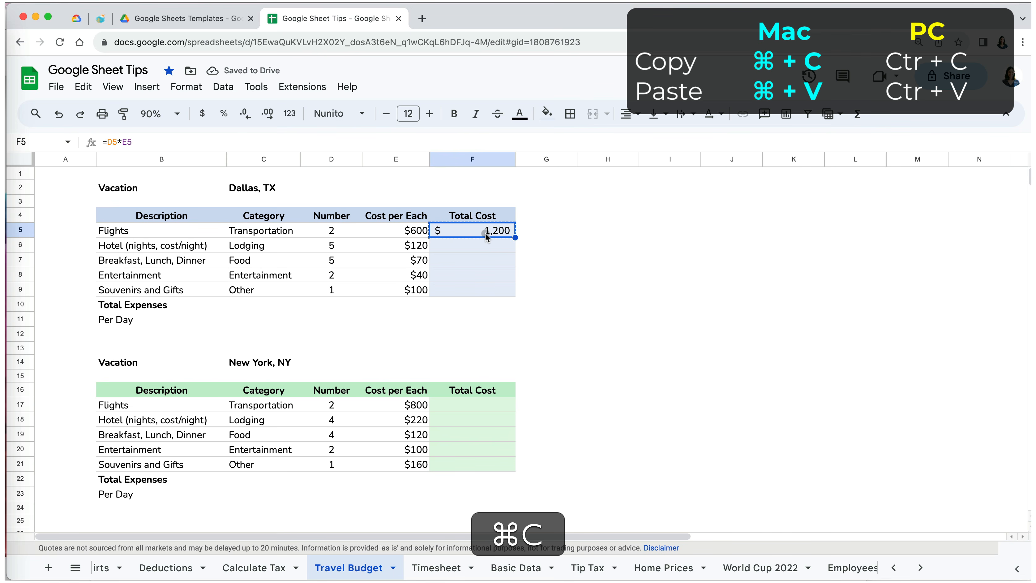
pyautogui.click(91, 90)
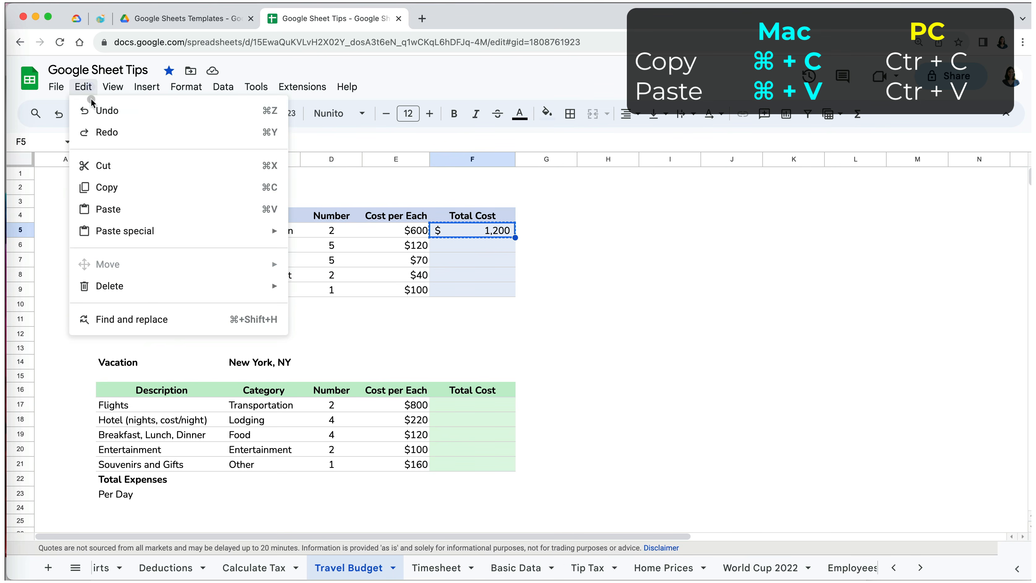
pyautogui.click(119, 193)
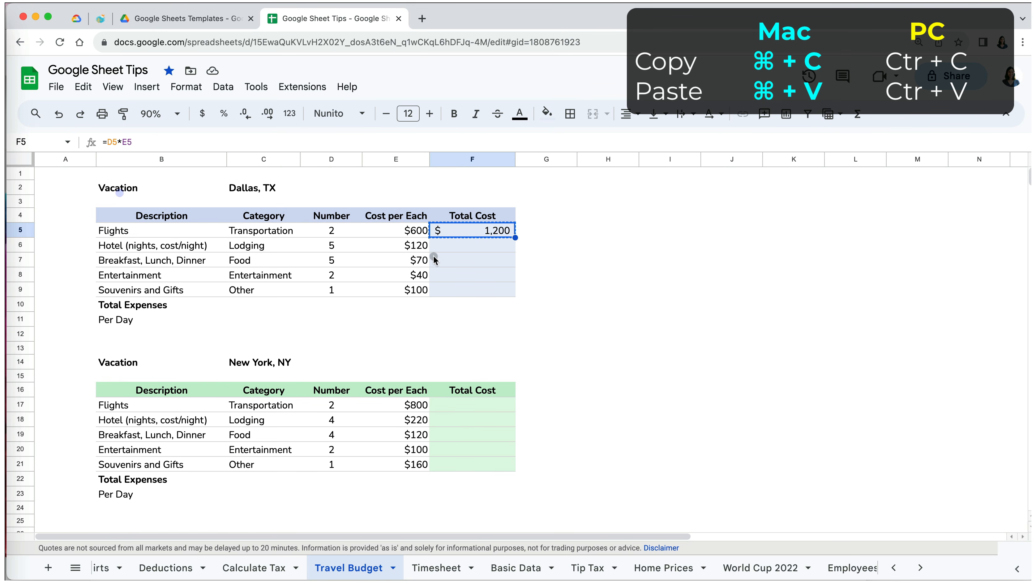
pyautogui.click(468, 251)
pyautogui.press('super+v')
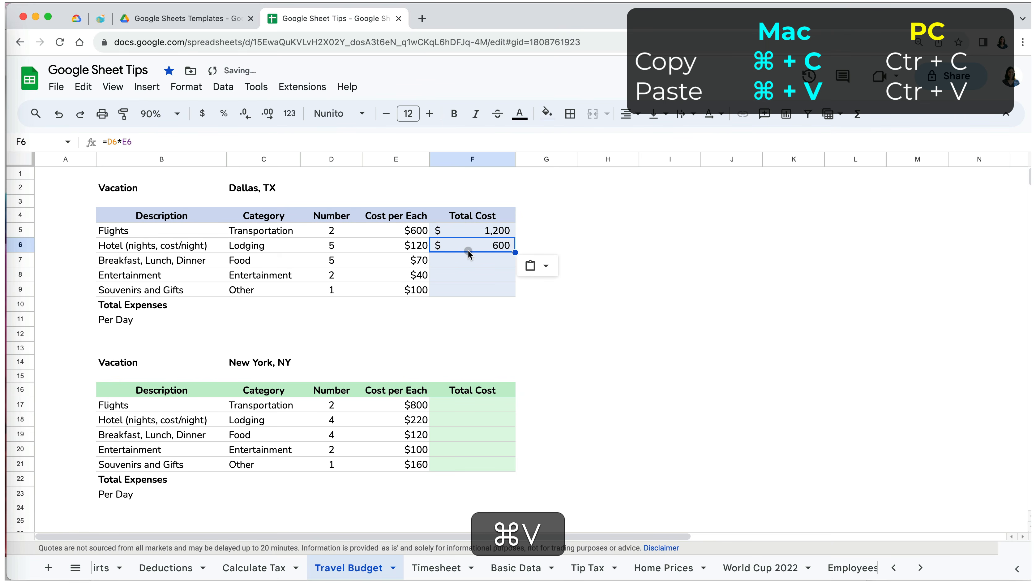
pyautogui.click(463, 261)
pyautogui.press('super+v')
pyautogui.click(460, 276)
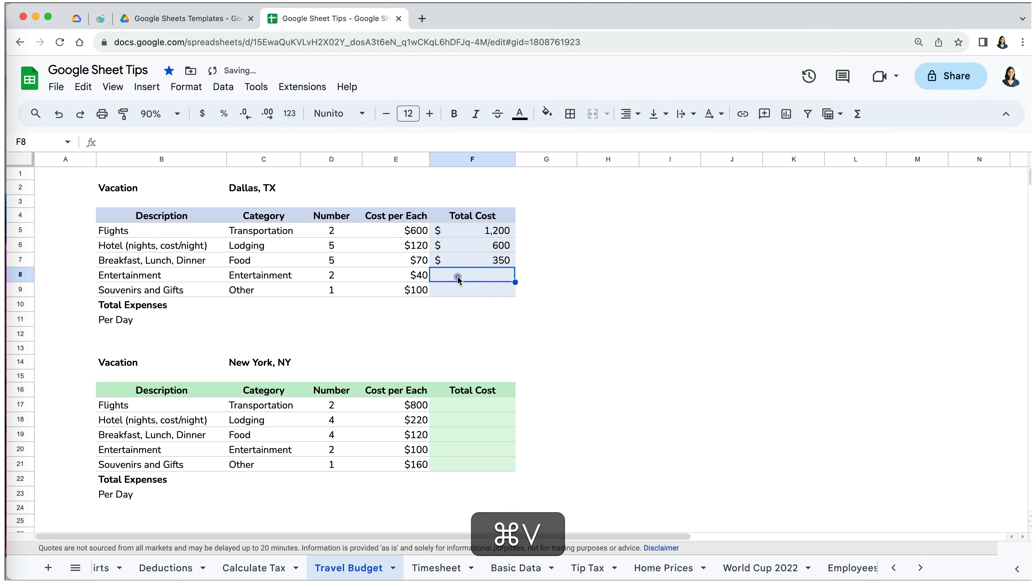
pyautogui.press('super+v')
pyautogui.click(457, 290)
pyautogui.press('super+v')
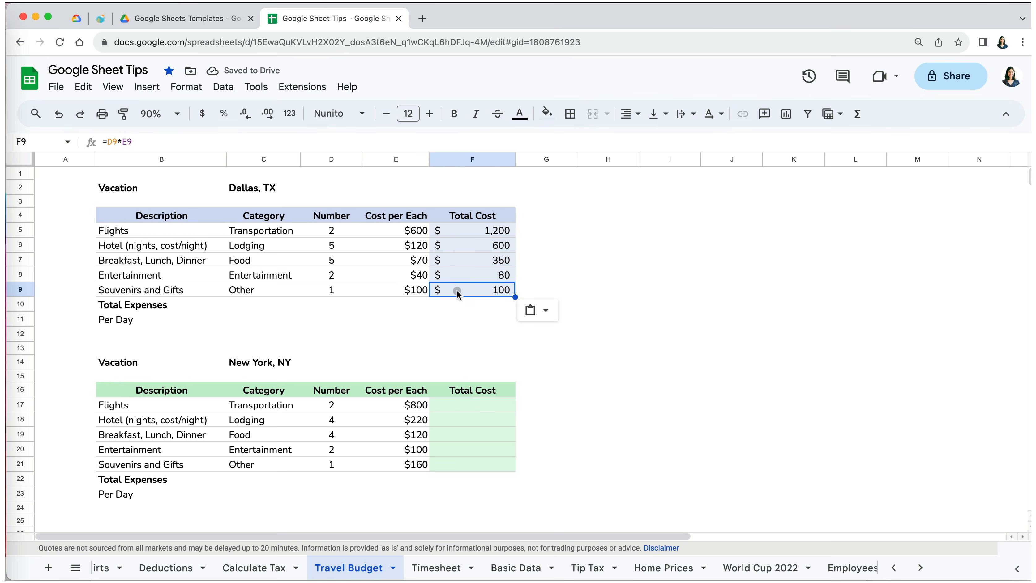
# - Enter =sum(F5:F9) in F10 so Dallas Total Expenses shows $2,330
pyautogui.click(464, 305)
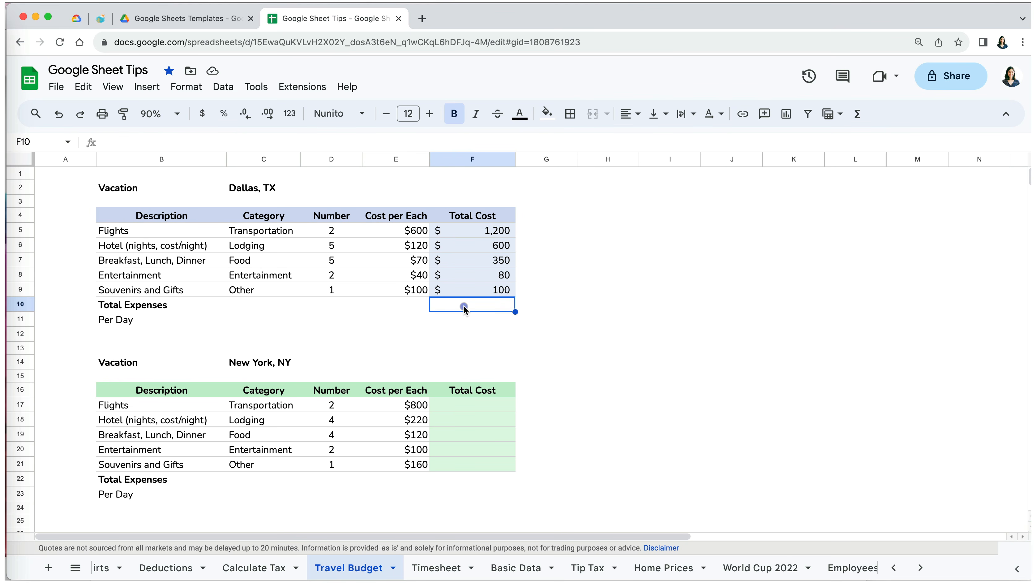
pyautogui.write('=sum(')
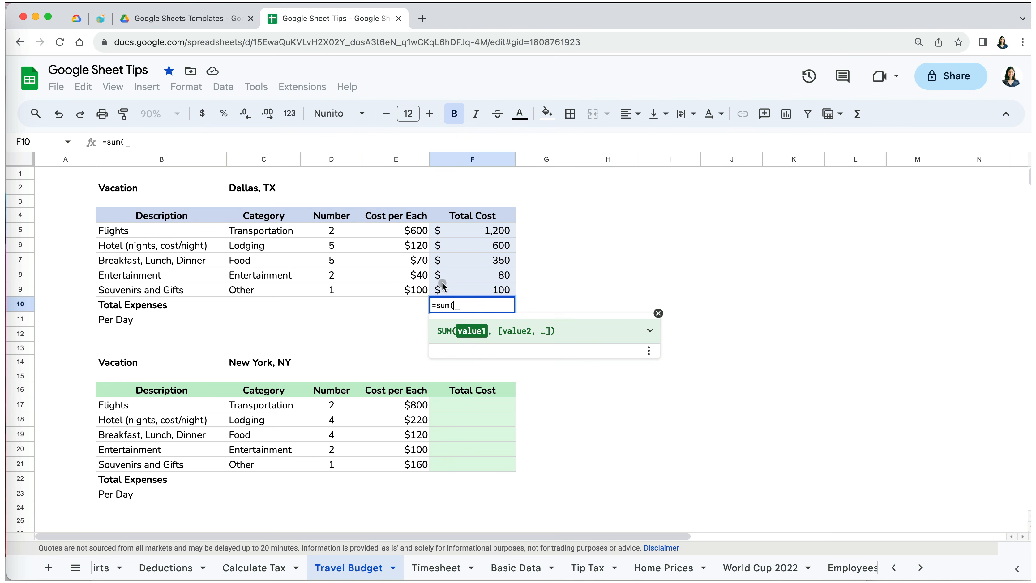
pyautogui.moveTo(445, 288); pyautogui.dragTo(454, 235)
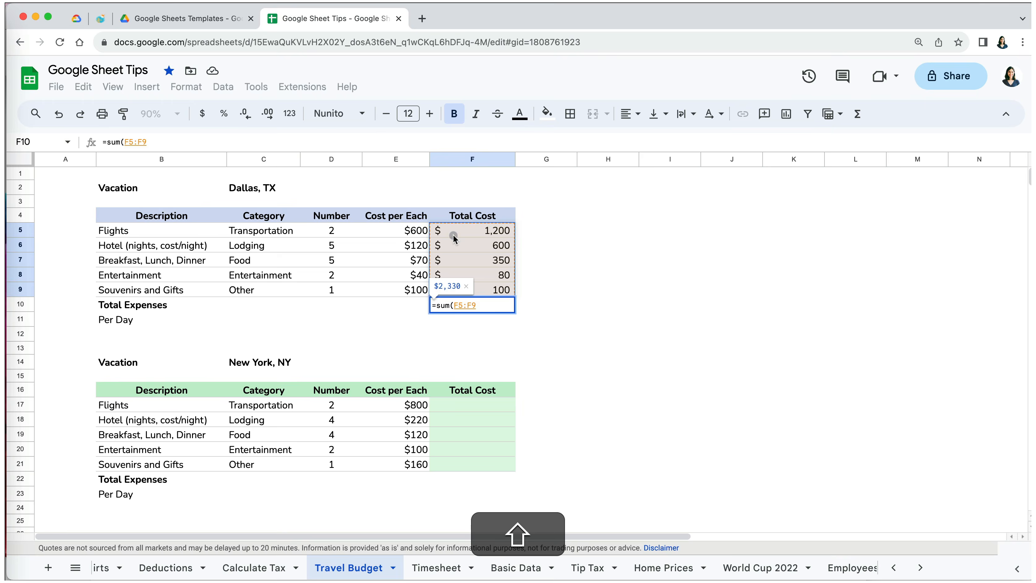
pyautogui.hotkey('shift', 'Return')
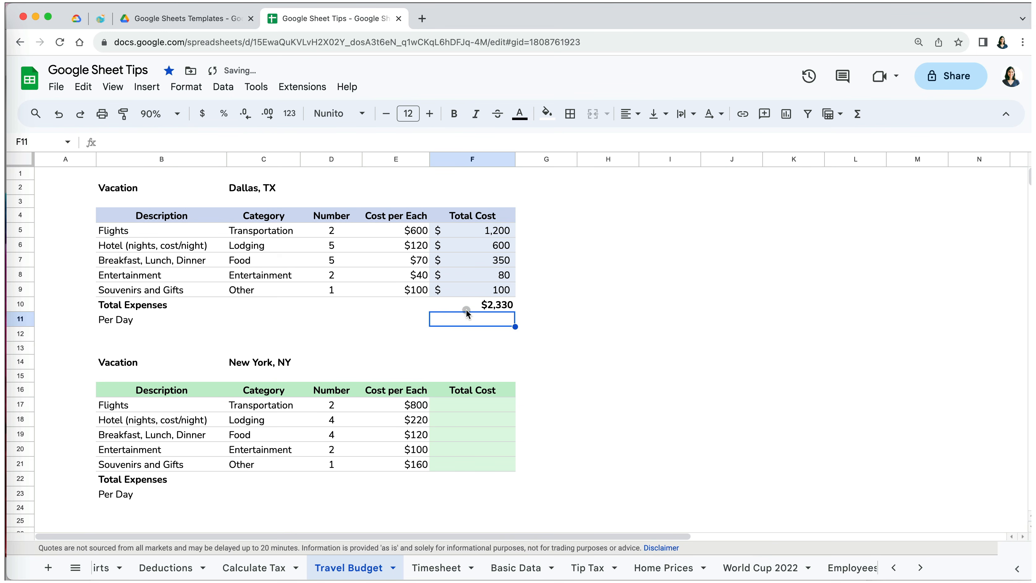
# - Enter =F10/5 in F11 so Dallas Per Day shows $466
pyautogui.write('=')
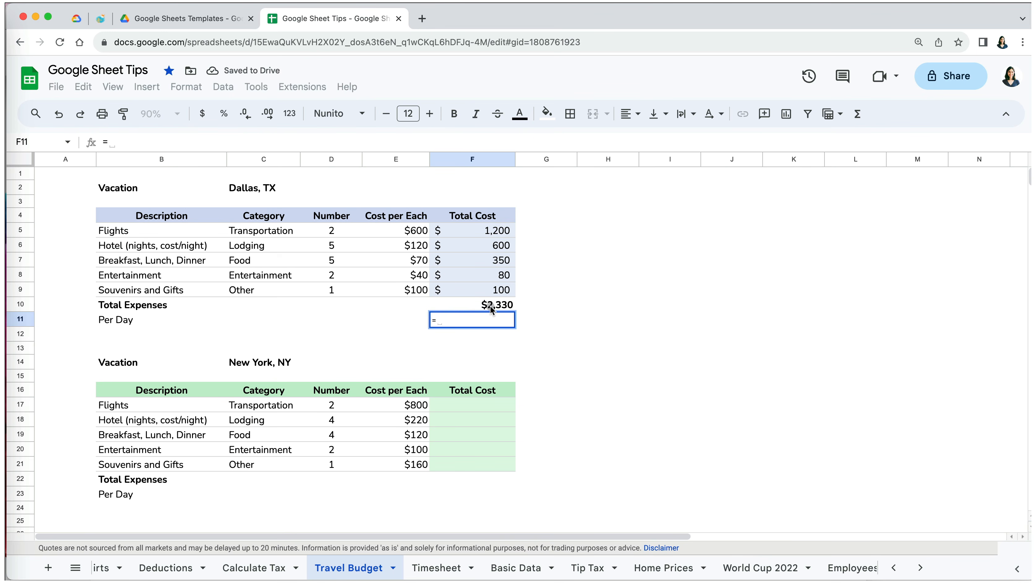
pyautogui.click(491, 306)
pyautogui.write('/')
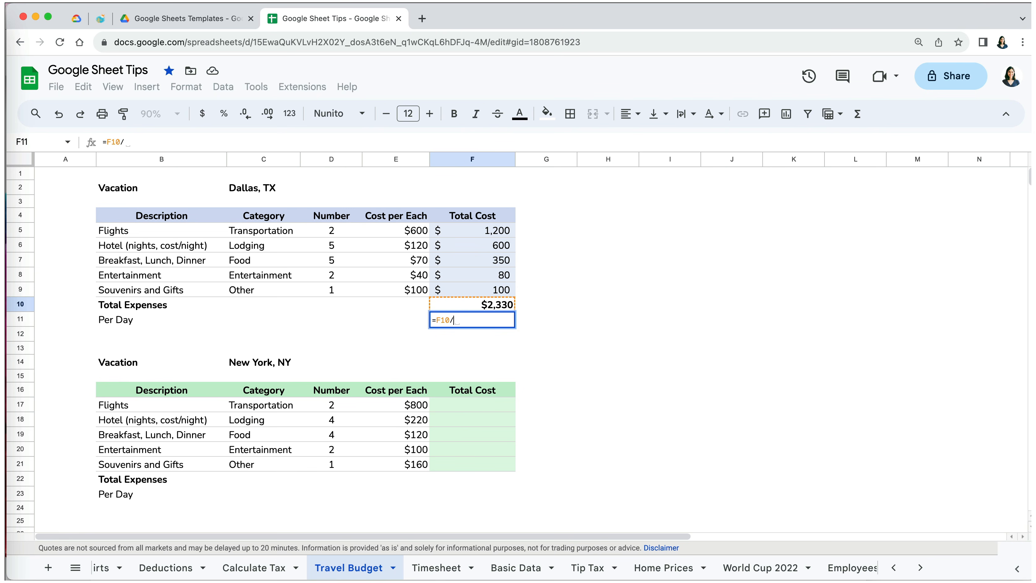
pyautogui.write('5')
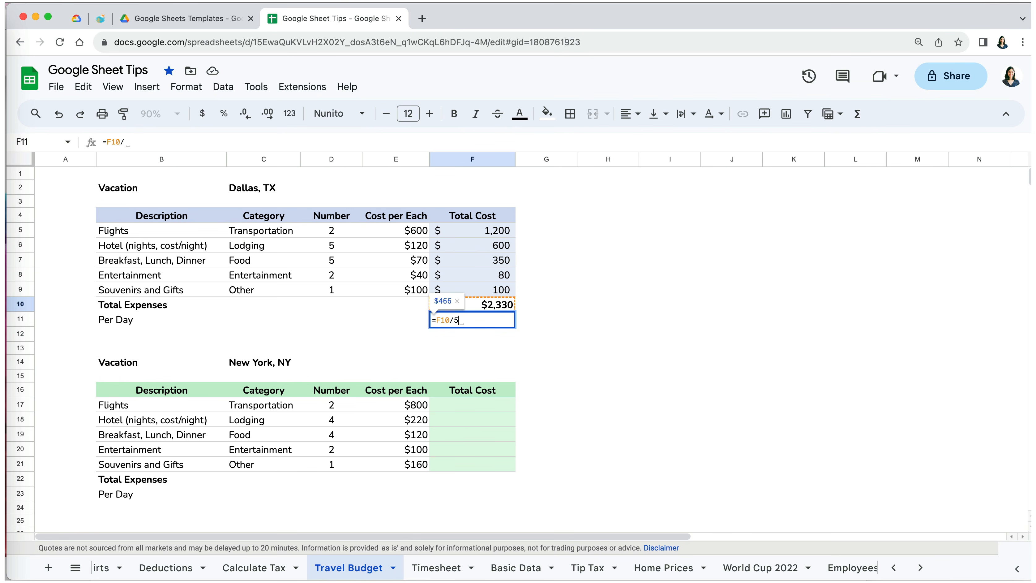
pyautogui.press('Return')
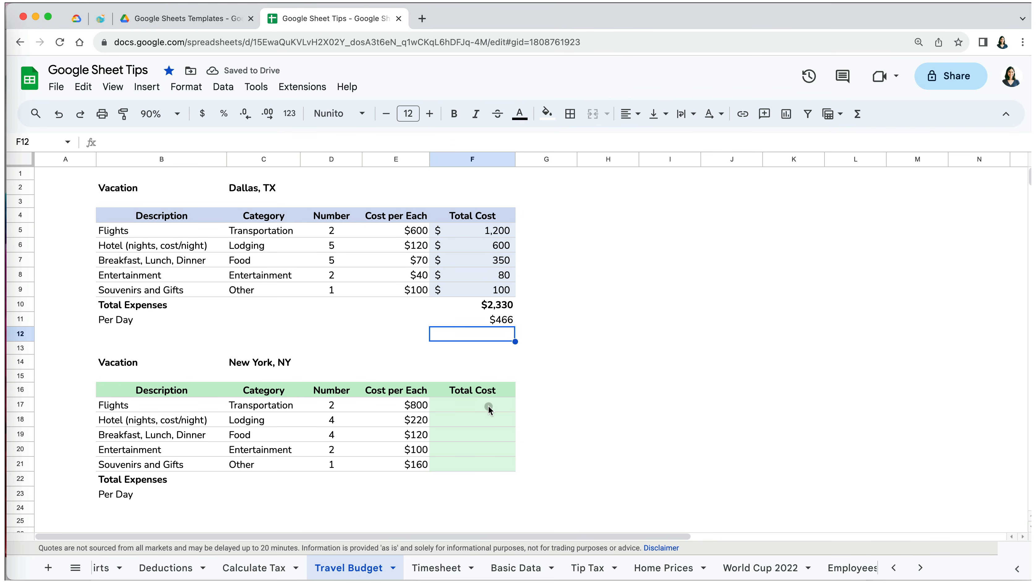
# - Enter =D17*E17 in F17 for the New York Flights total cost
pyautogui.click(489, 407)
pyautogui.write('=')
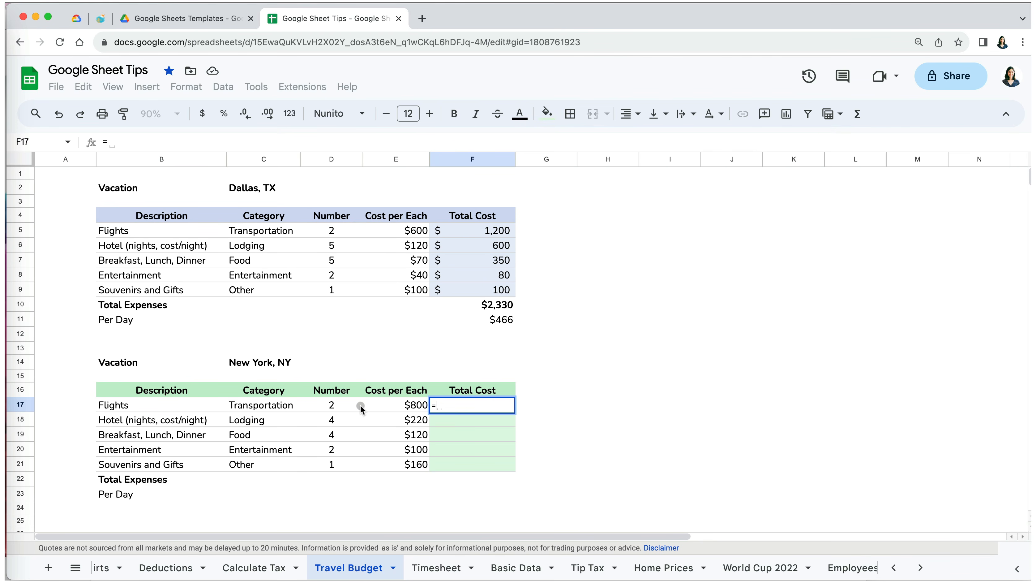
pyautogui.click(333, 406)
pyautogui.write('*')
pyautogui.click(369, 406)
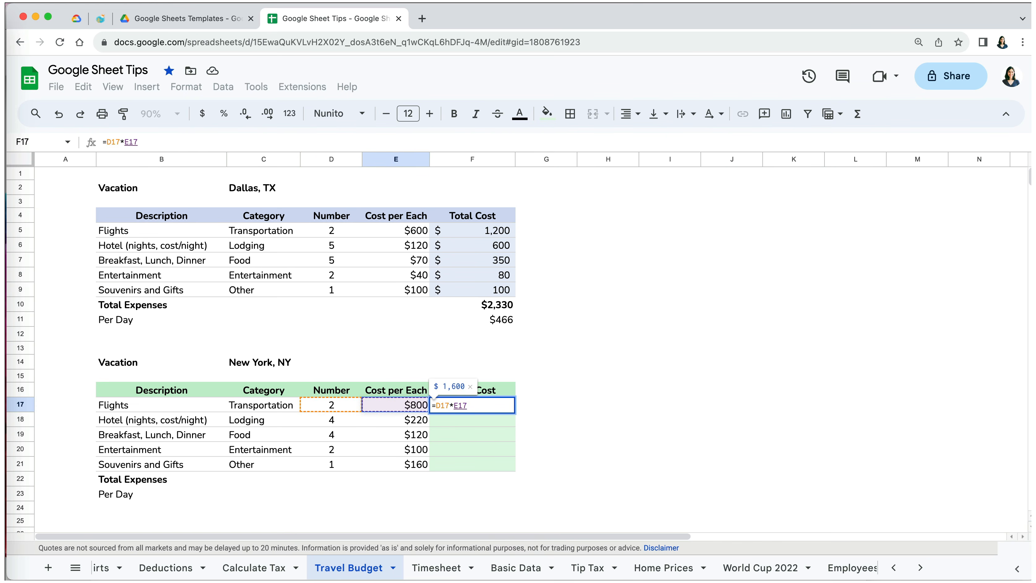
pyautogui.press('Return')
# - Fill the Flights formula down to F21 and check the Souvenirs and Gifts references
pyautogui.click(492, 405)
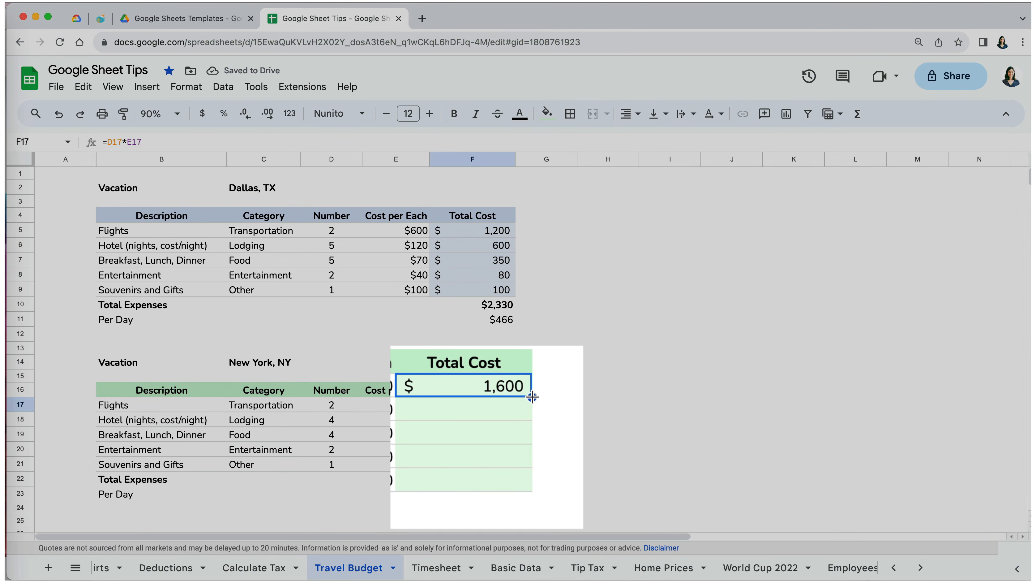
pyautogui.moveTo(533, 397); pyautogui.dragTo(519, 463)
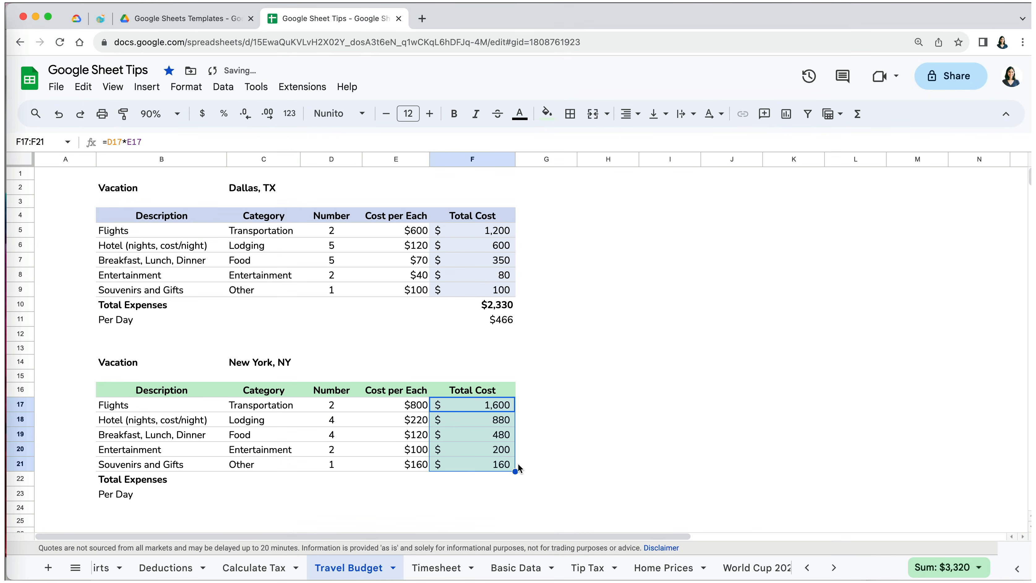
pyautogui.click(531, 451)
pyautogui.click(474, 467)
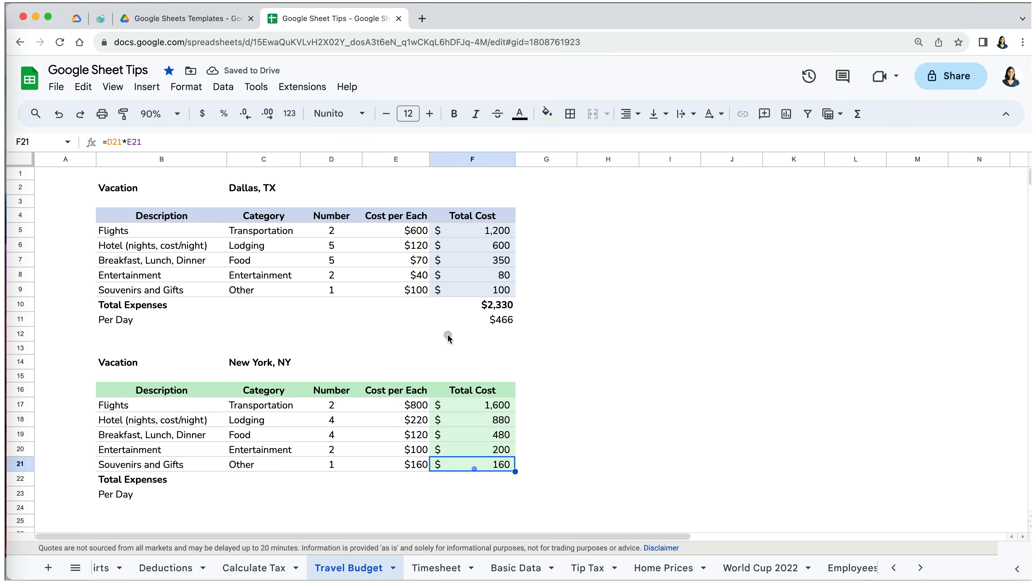
pyautogui.click(461, 136)
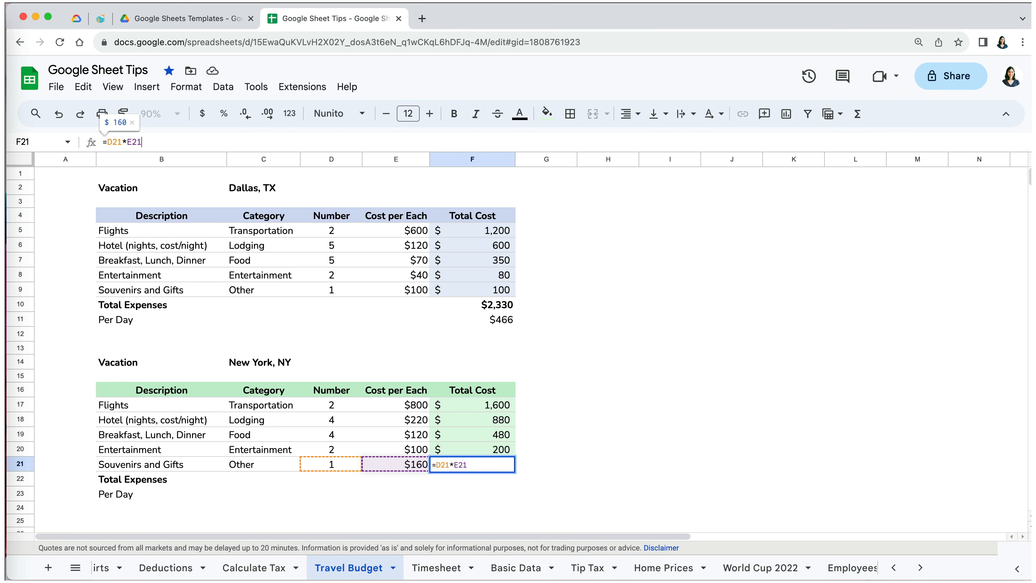
pyautogui.press('Return')
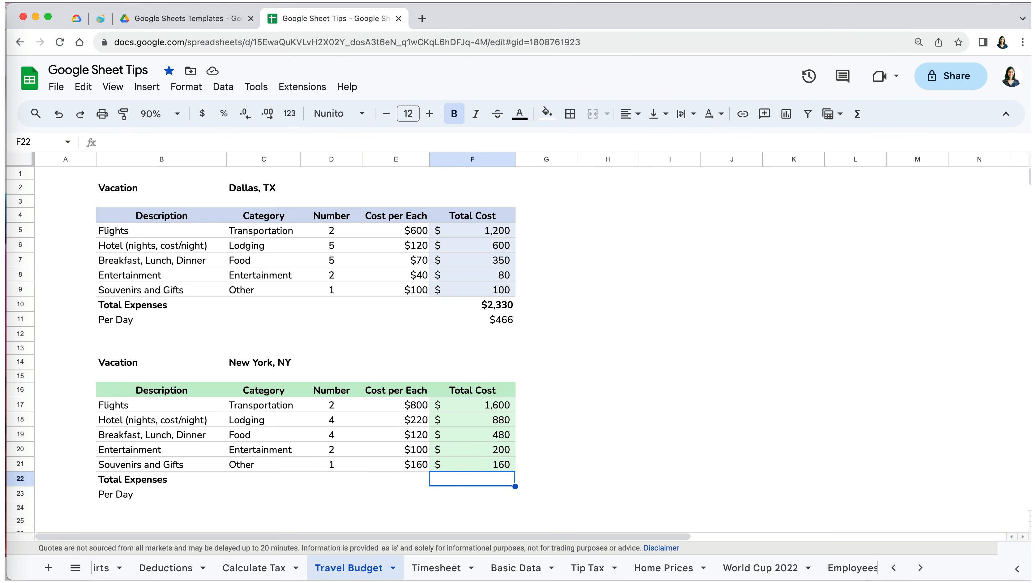
# - Copy the Dallas Total Expenses and Per Day formulas into New York's F22:F23
pyautogui.click(489, 419)
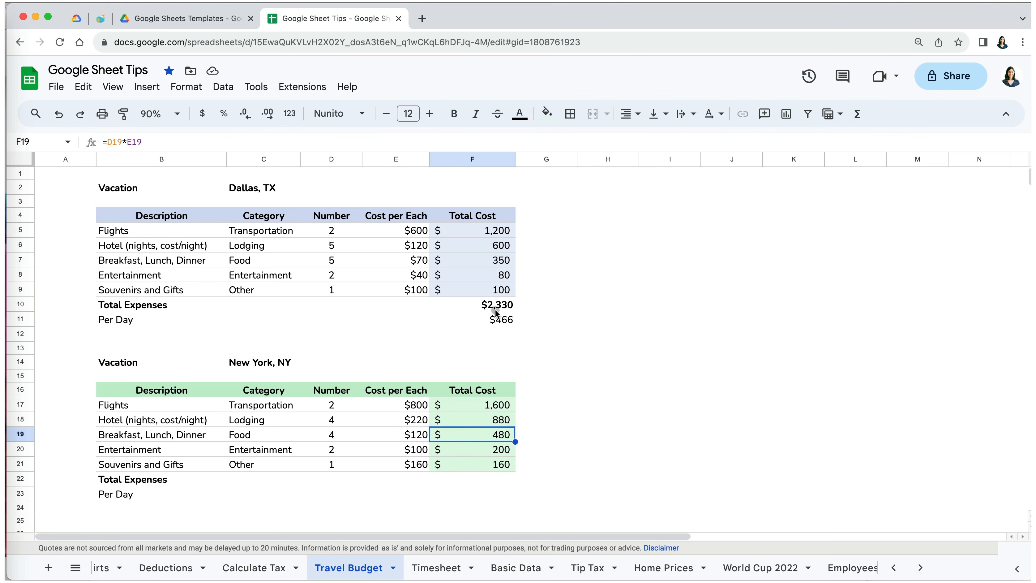
pyautogui.moveTo(495, 305); pyautogui.dragTo(498, 320)
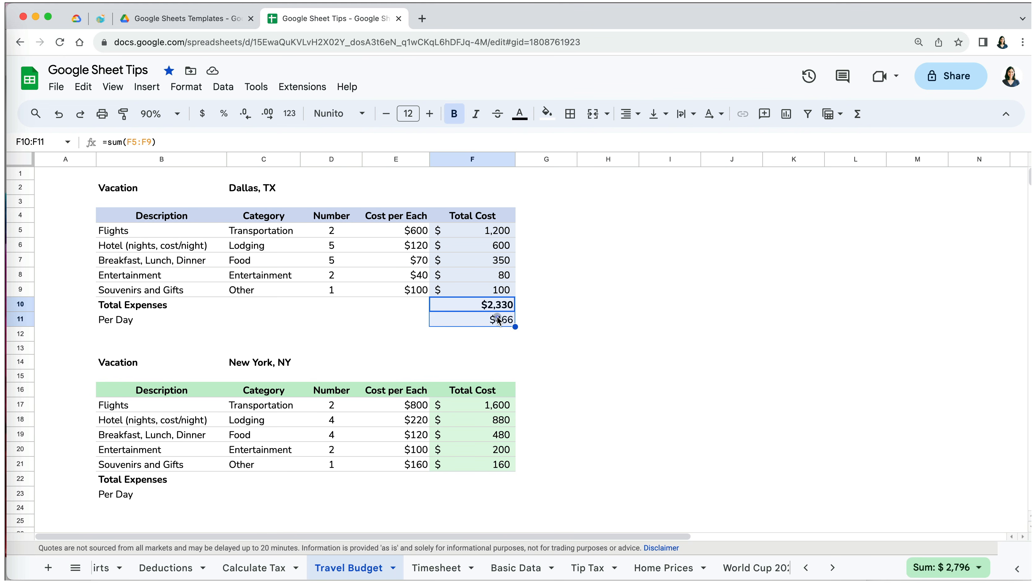
pyautogui.press('super+c')
pyautogui.click(467, 480)
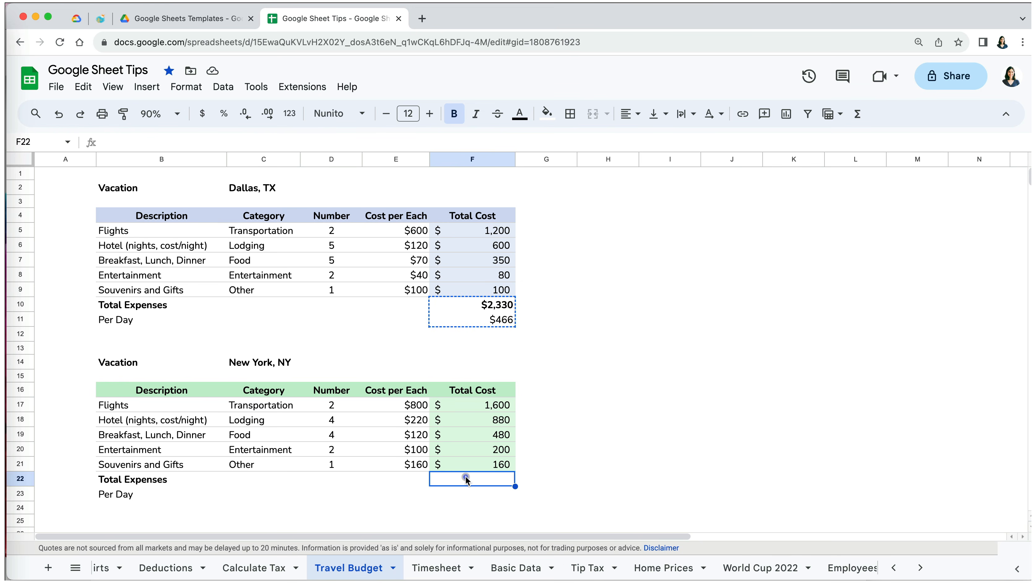
pyautogui.press('super+v')
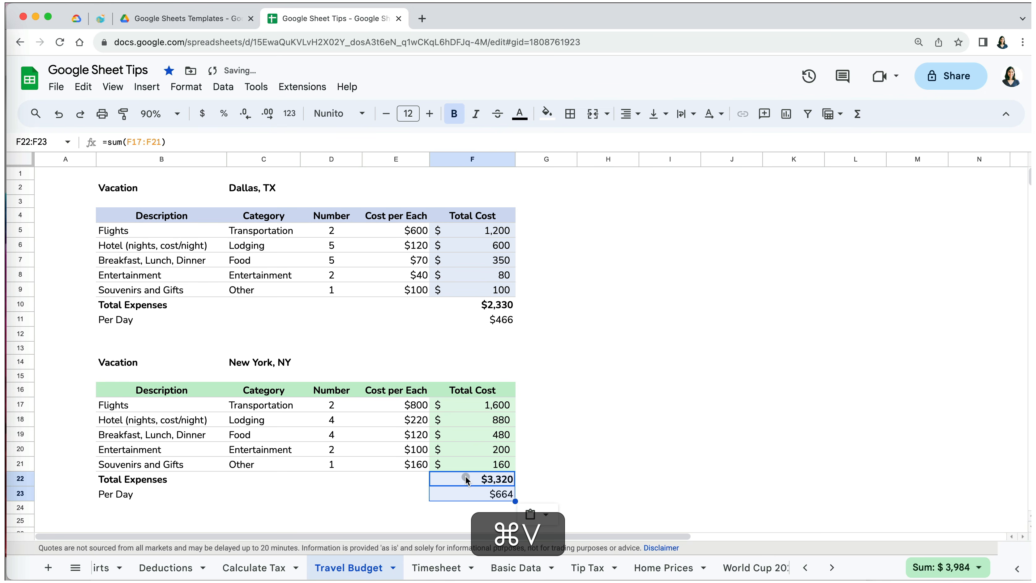
# - Check New York's Per Day formula =F22/5, showing $664
pyautogui.click(556, 469)
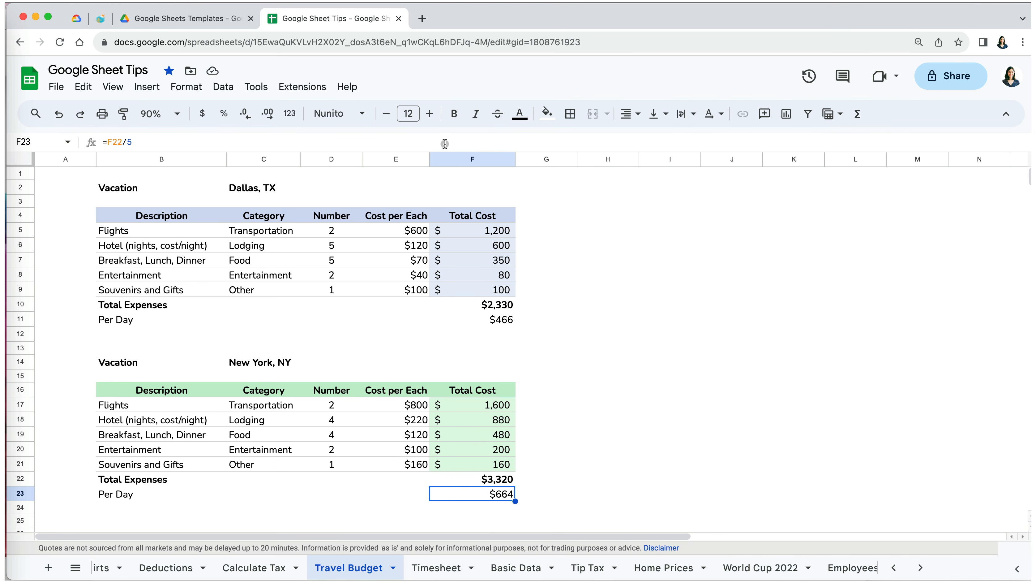
pyautogui.click(445, 144)
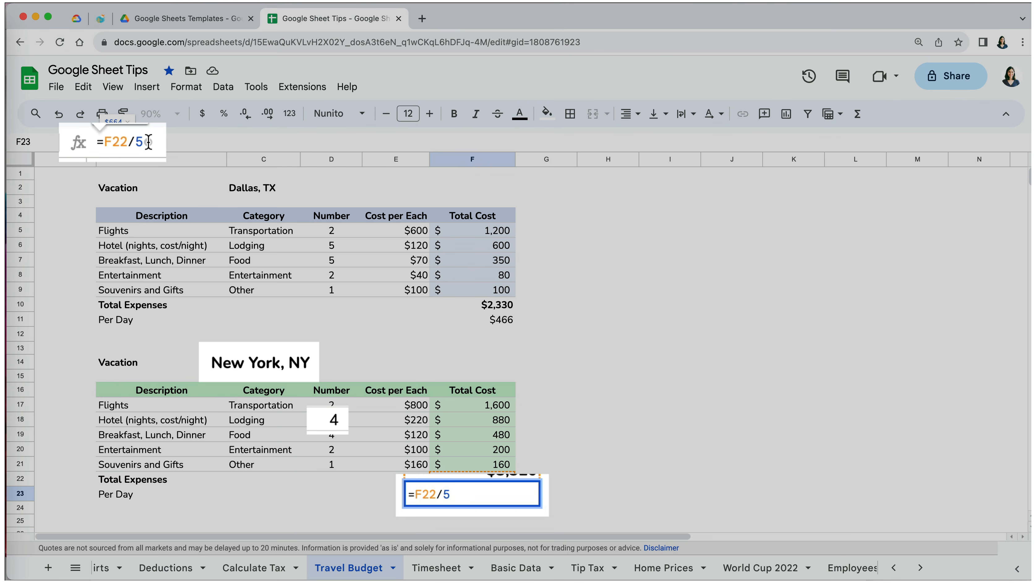
pyautogui.press('Return')
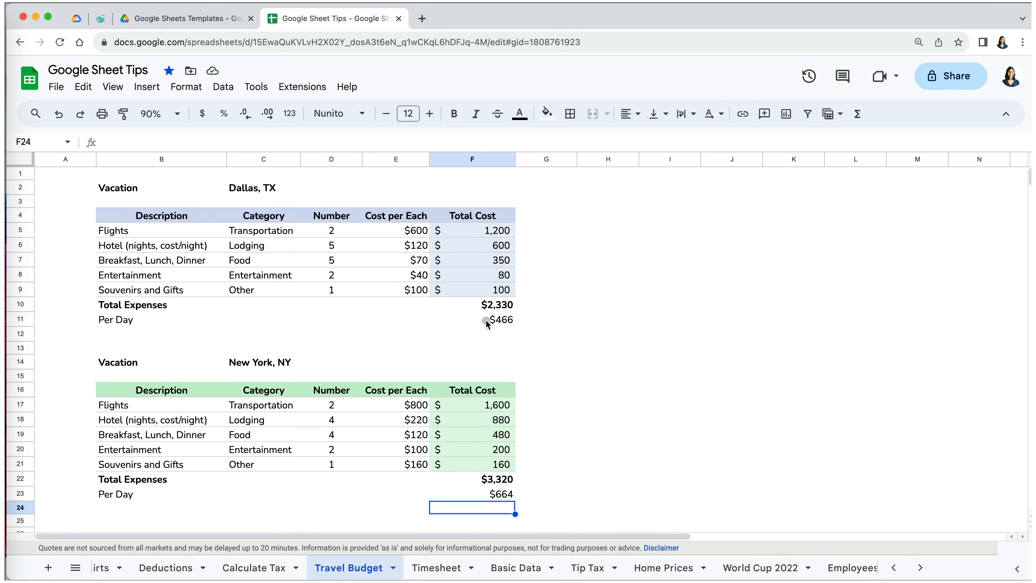
# - Enter day counts of 4 in D23 for New York and 5 in D11 for Dallas
pyautogui.click(329, 495)
pyautogui.write('4')
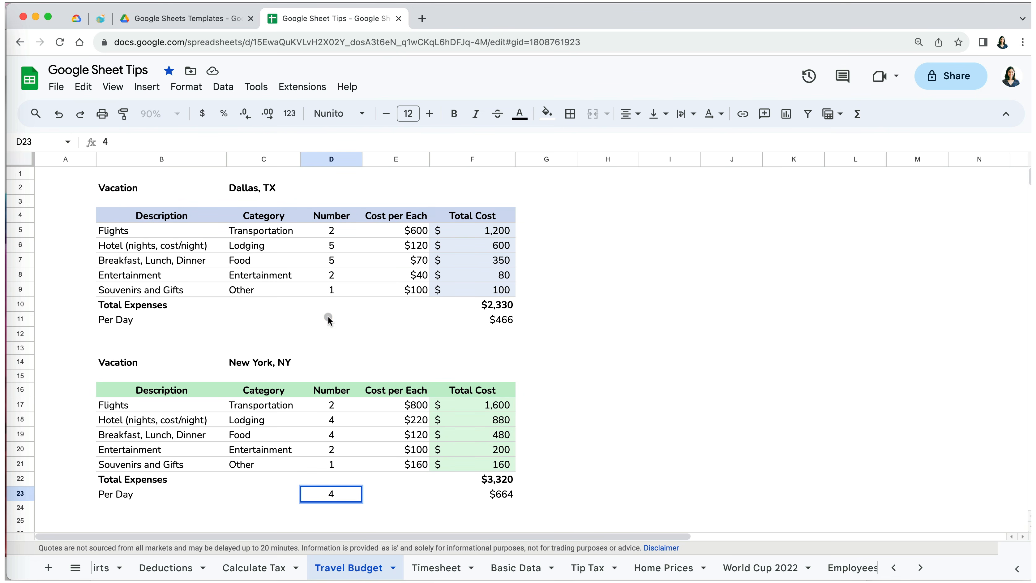
pyautogui.click(328, 316)
pyautogui.write('5')
# - Change the Dallas Per Day formula to =F10/D11, still giving $466
pyautogui.click(491, 322)
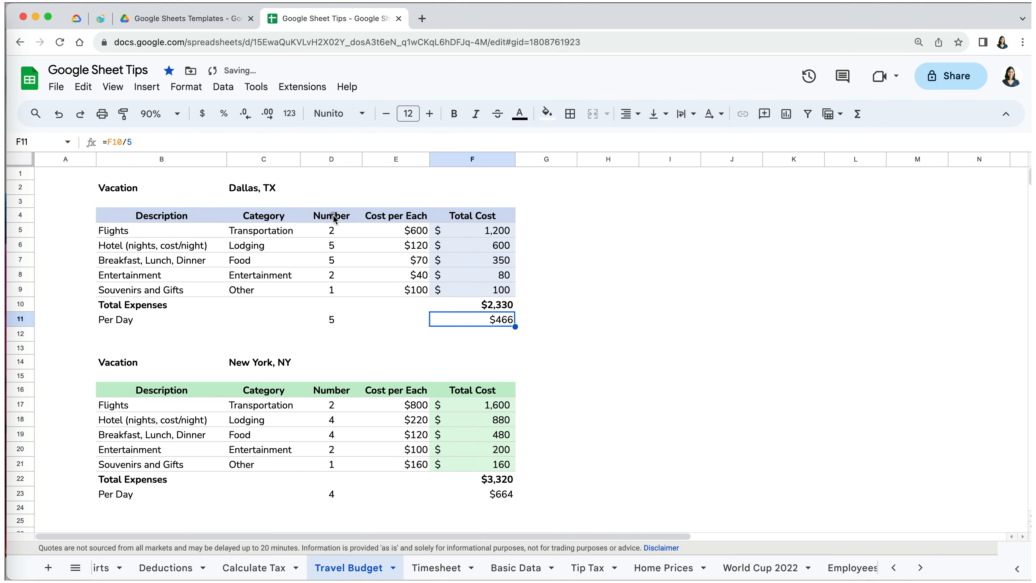
pyautogui.press('Return')
pyautogui.press('BackSpace')
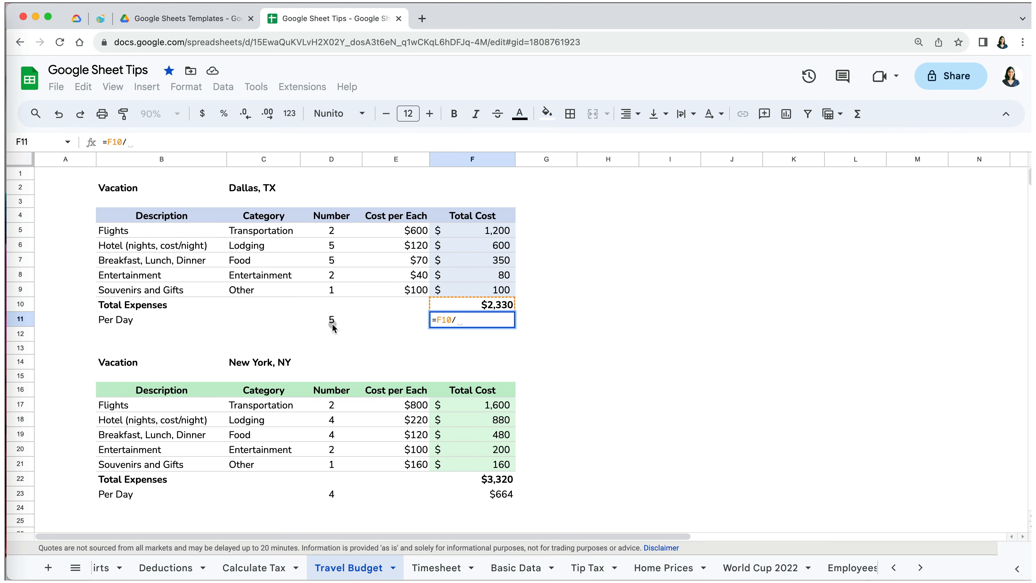
pyautogui.click(333, 325)
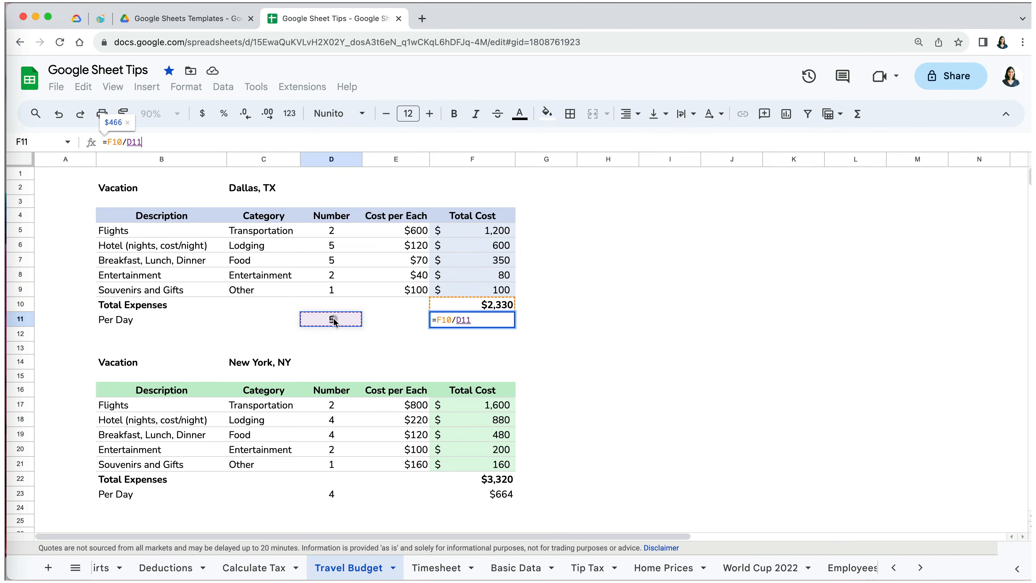
pyautogui.press('Return')
# - Copy the Dallas per-day formula into New York's F23, giving $830
pyautogui.click(491, 319)
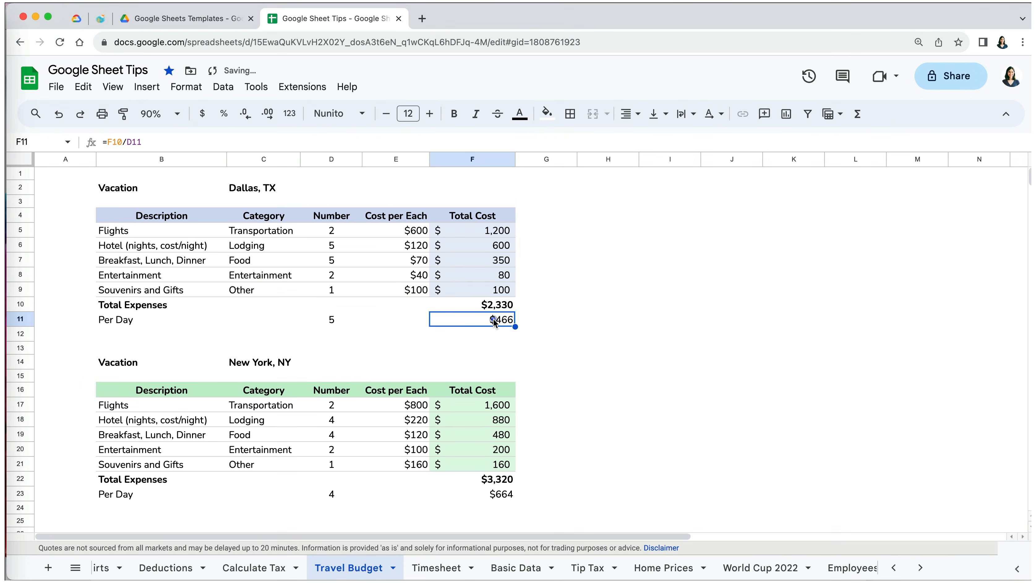
pyautogui.press('super+c')
pyautogui.click(507, 499)
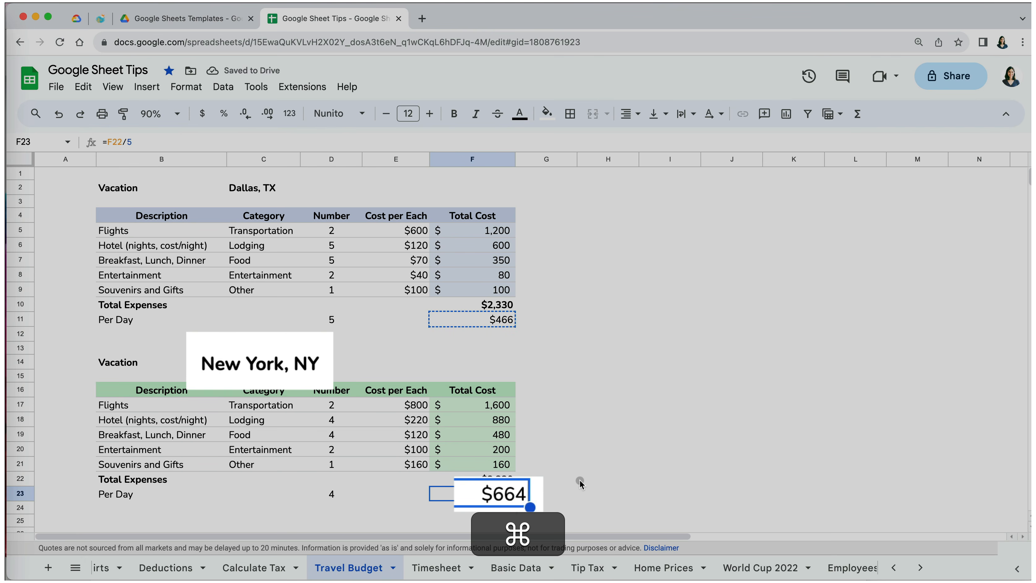
pyautogui.press('super+v')
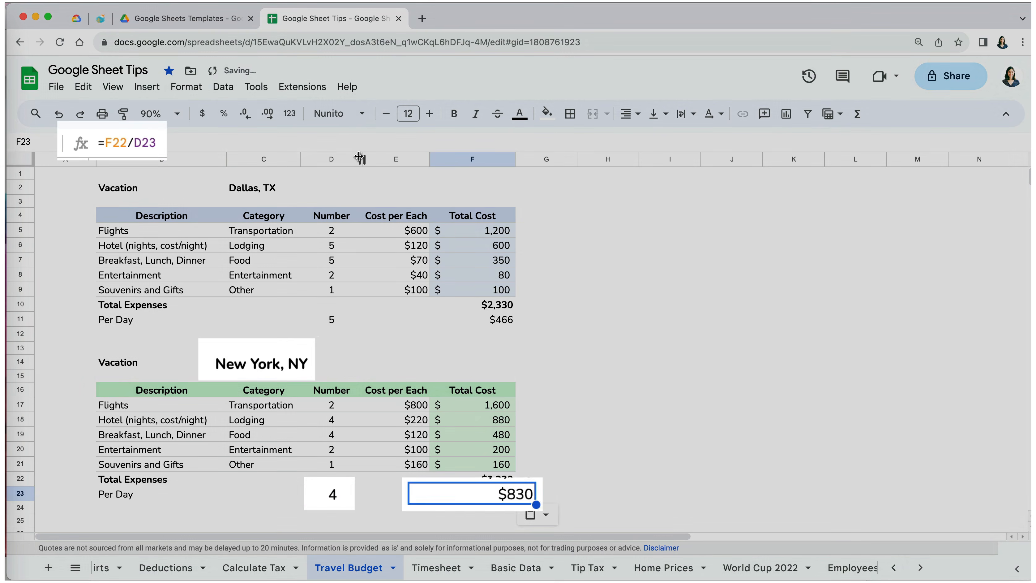
pyautogui.click(358, 141)
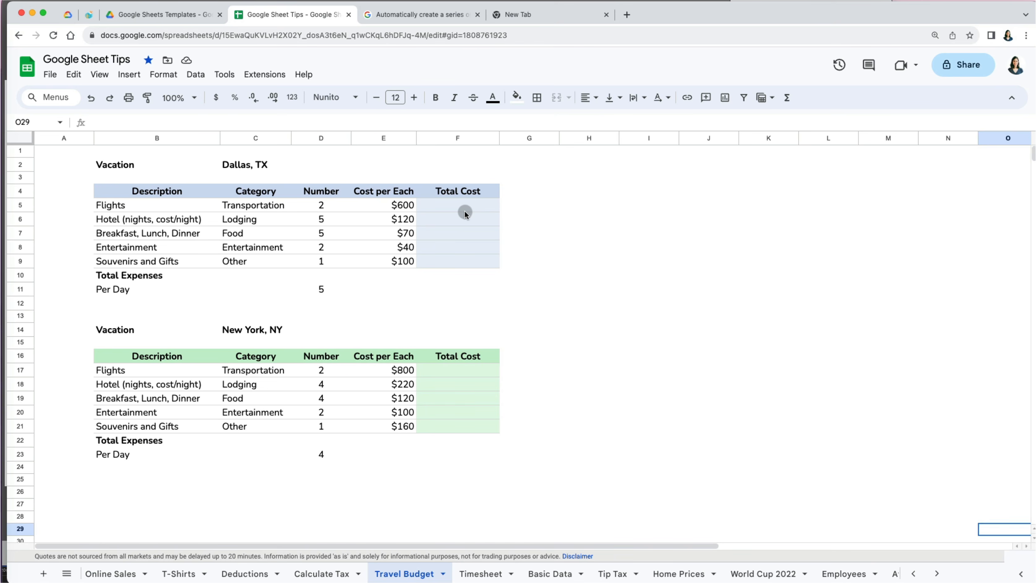
# - Enter =D5*E5 in F5 and double-click the fill handle to fill it down to F9
pyautogui.click(458, 209)
pyautogui.write('=')
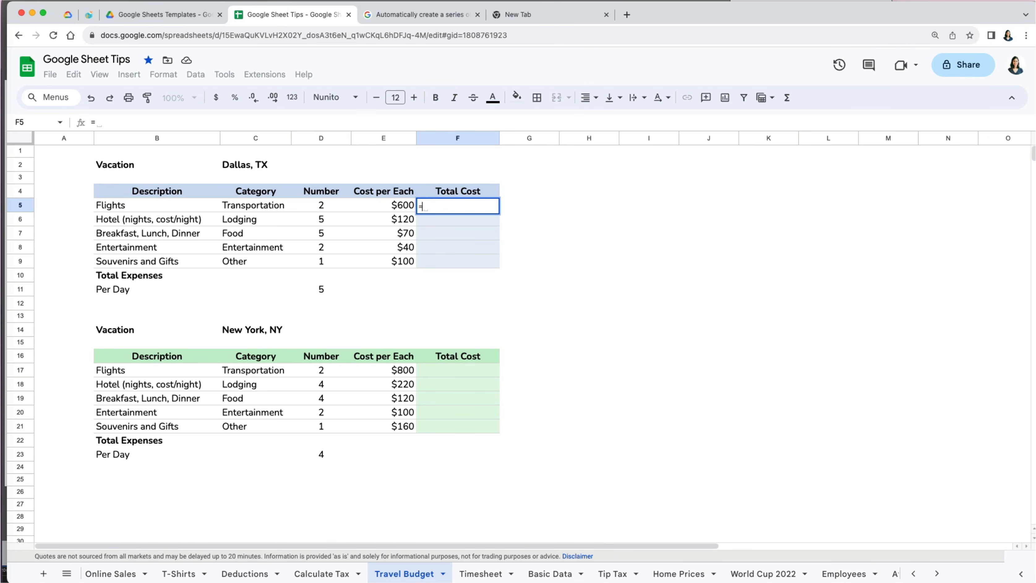
pyautogui.press('Left')
pyautogui.press('Left')
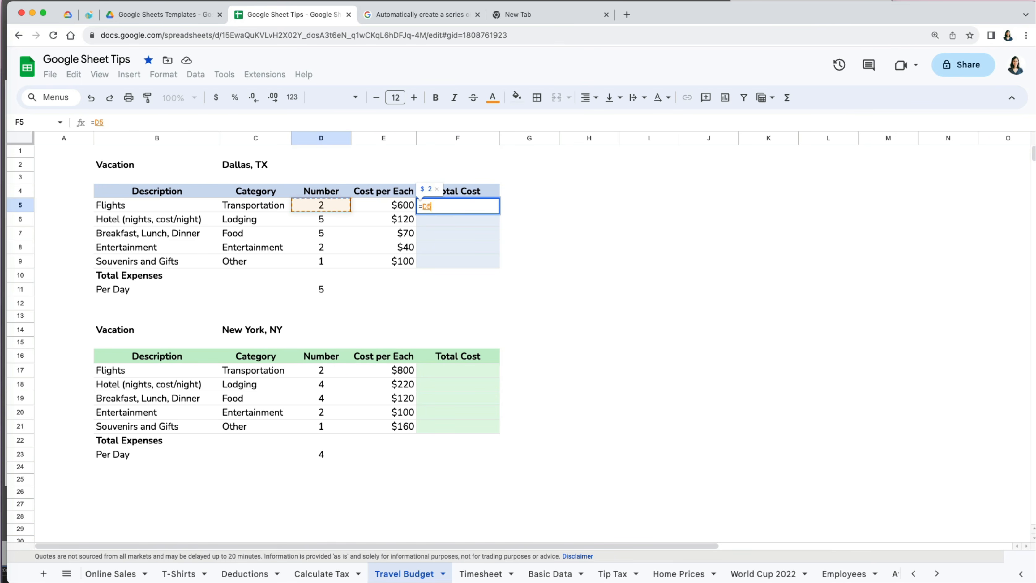
pyautogui.write('*')
pyautogui.press('Left')
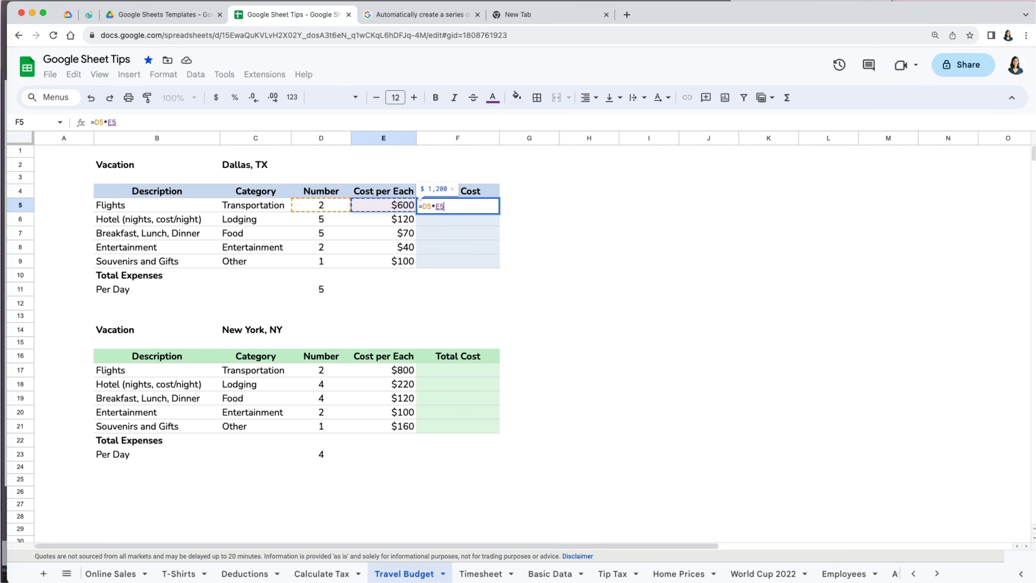
pyautogui.press('Return')
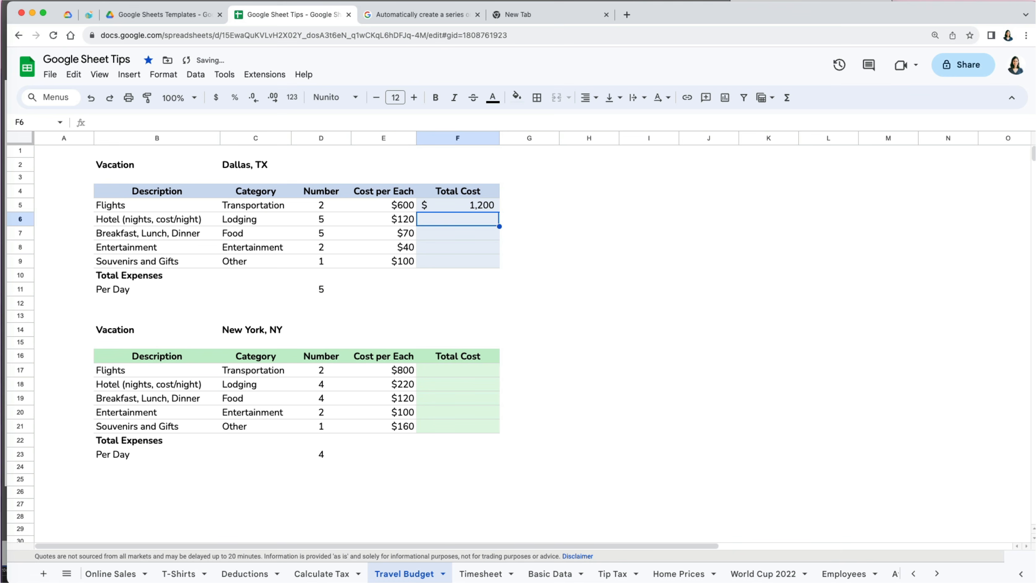
pyautogui.click(487, 207)
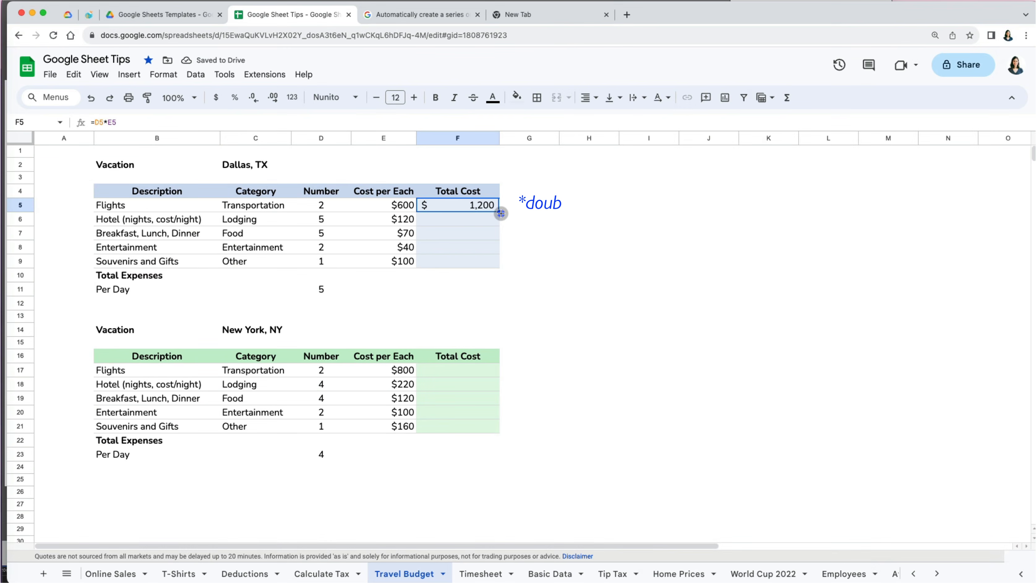
pyautogui.doubleClick(499, 212)
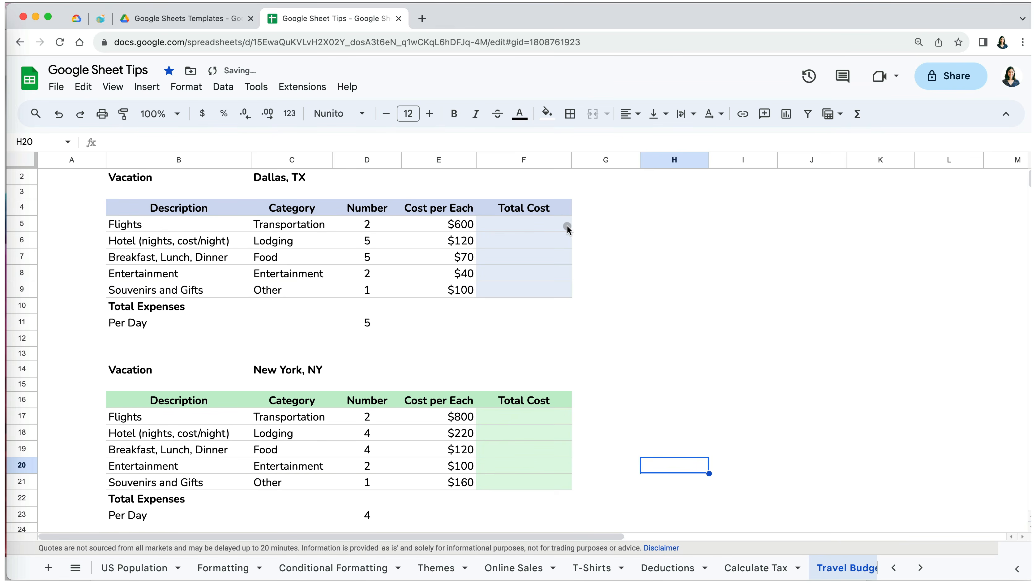
# - Enter =D5*E5 in F5 for the Dallas Flights total cost of 1,200
pyautogui.click(559, 224)
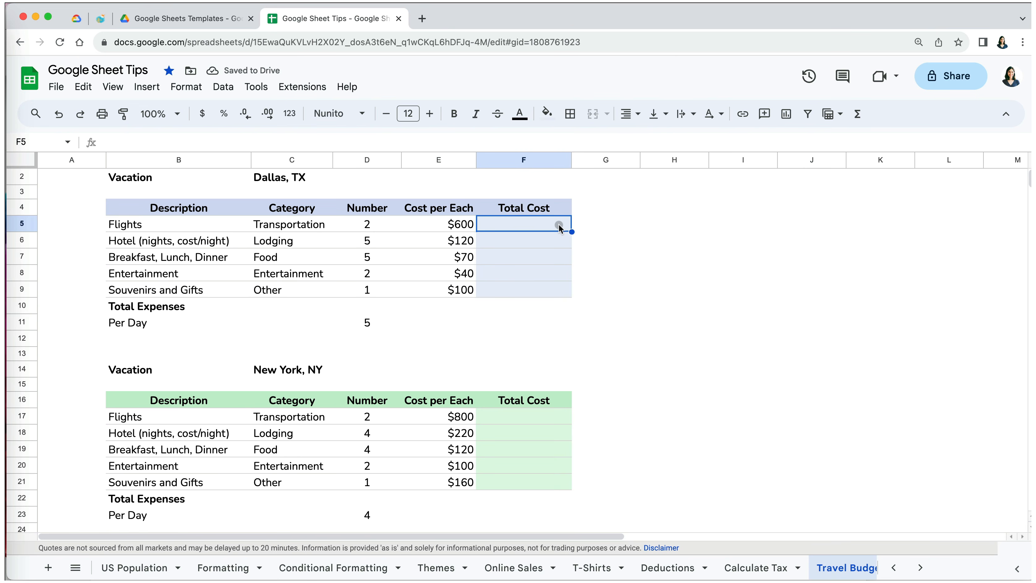
pyautogui.write('=')
pyautogui.click(370, 225)
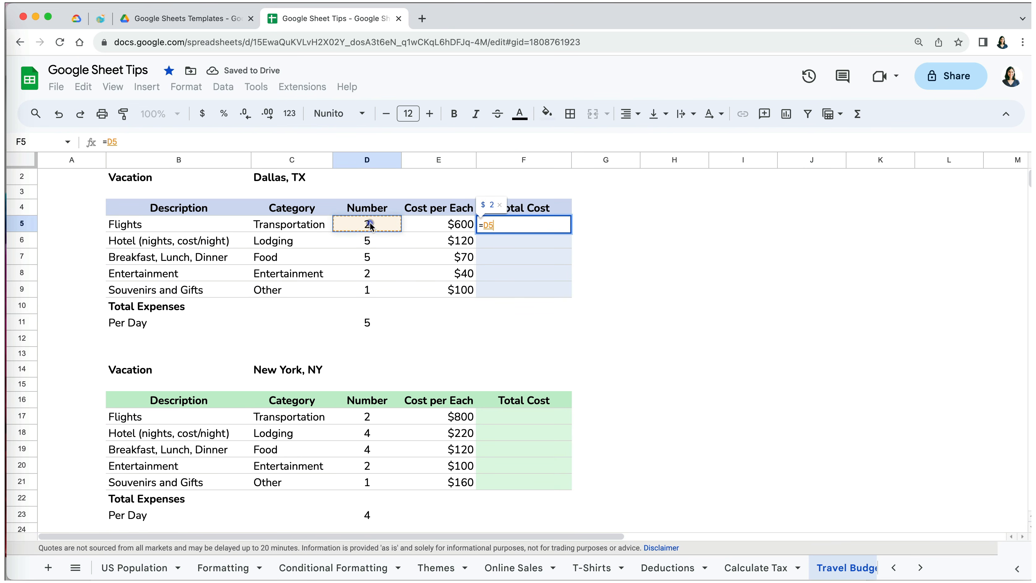
pyautogui.write('*')
pyautogui.click(439, 226)
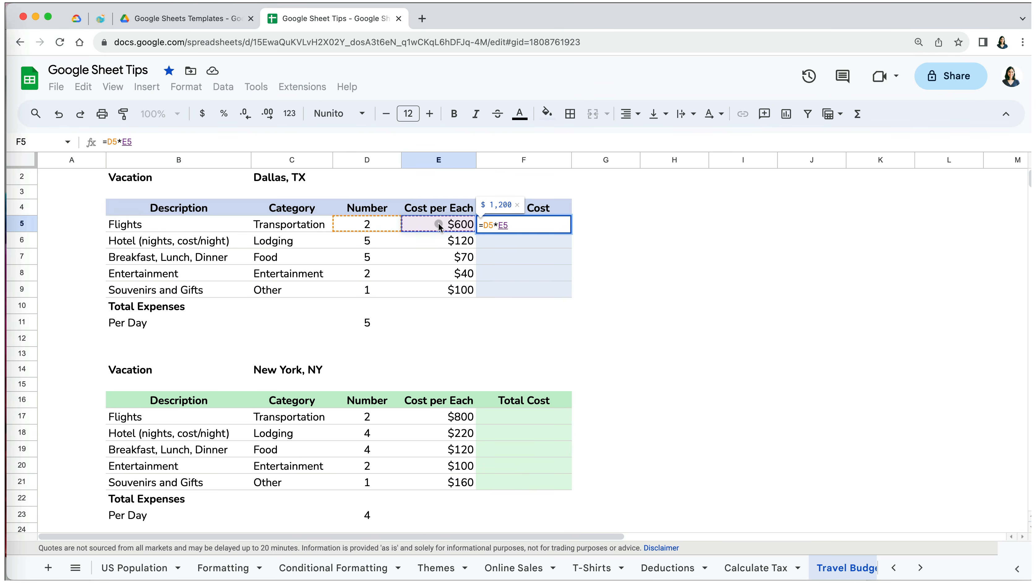
pyautogui.press('Return')
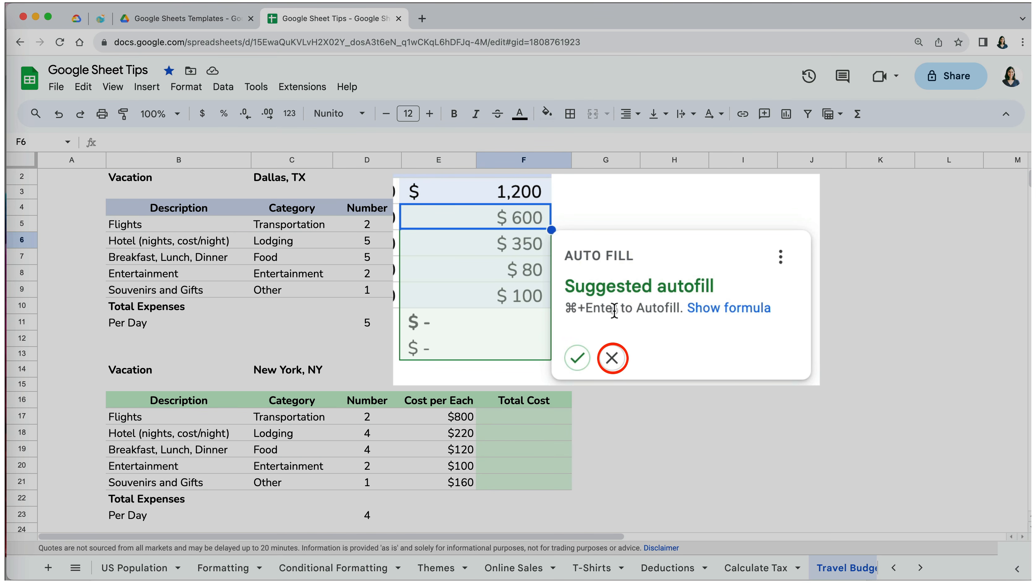
# - Accept the suggested autofill down the column and clear the extra F10:F11 results
pyautogui.click(577, 358)
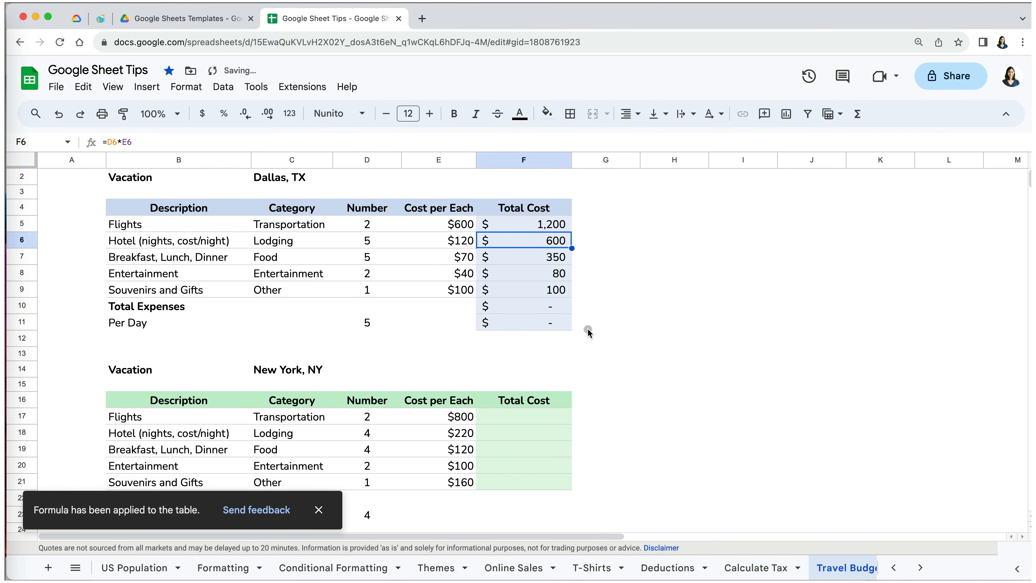
pyautogui.click(588, 329)
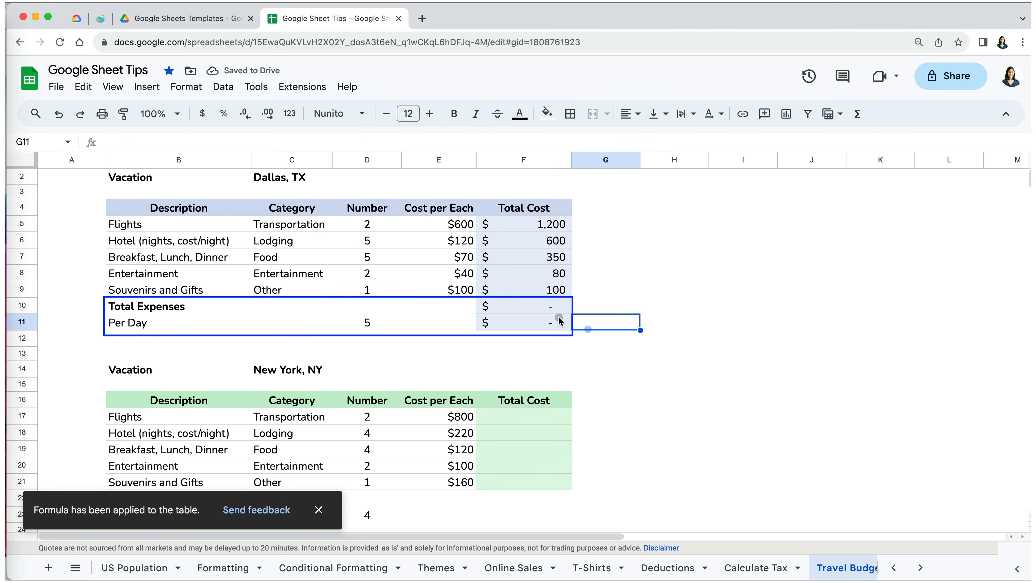
pyautogui.click(549, 313)
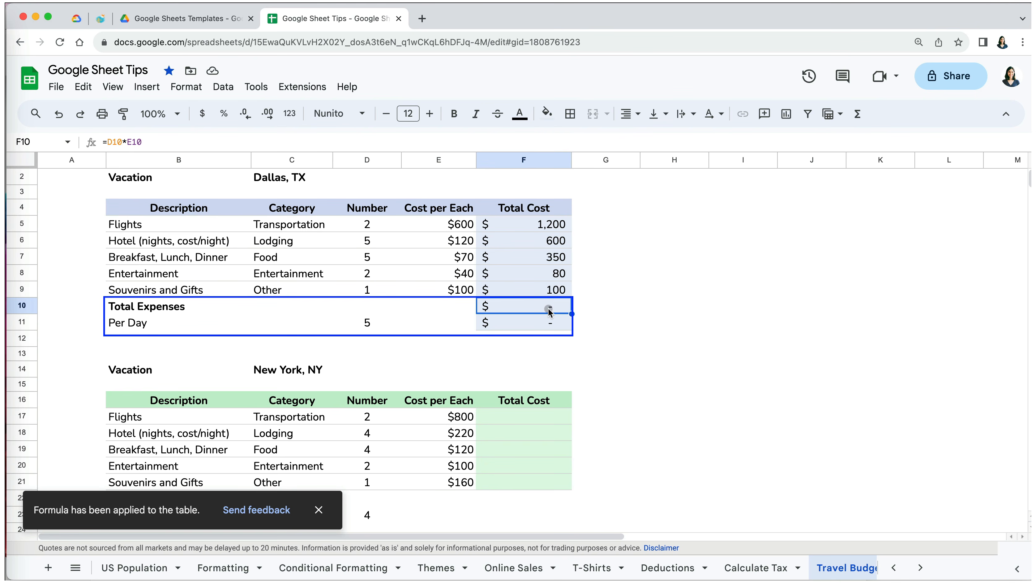
pyautogui.click(549, 326)
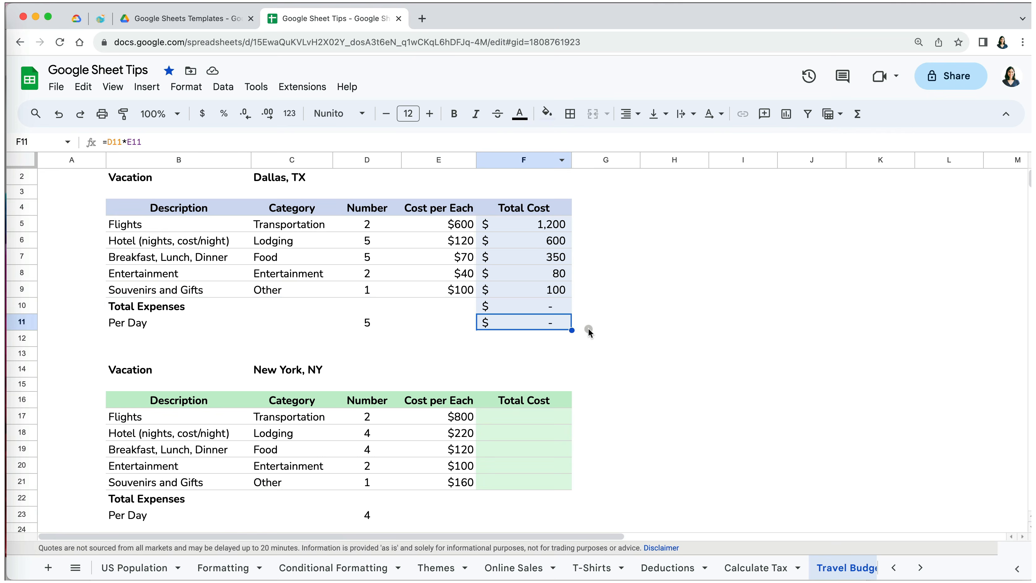
pyautogui.click(569, 345)
pyautogui.moveTo(570, 346); pyautogui.dragTo(571, 313)
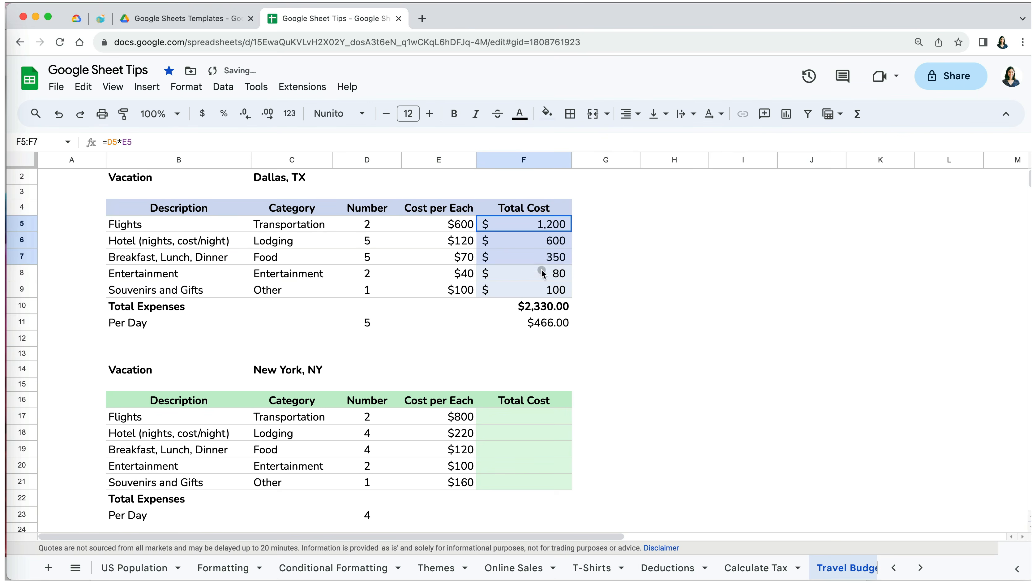
# - Copy the Dallas Total Cost cells F5:F11 and paste them at New York's F17
pyautogui.moveTo(541, 269); pyautogui.dragTo(538, 320)
pyautogui.press('super+c')
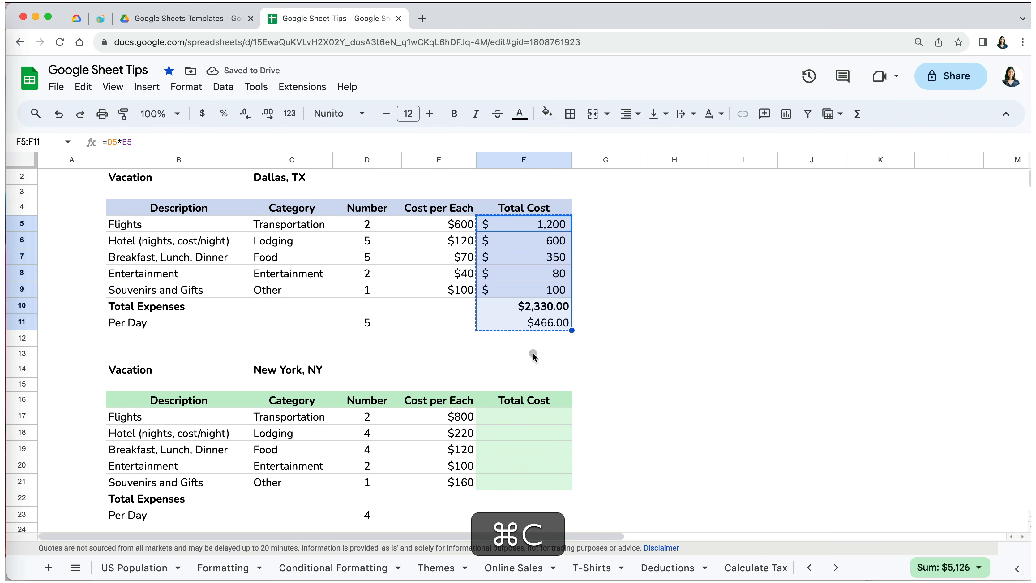
pyautogui.click(528, 418)
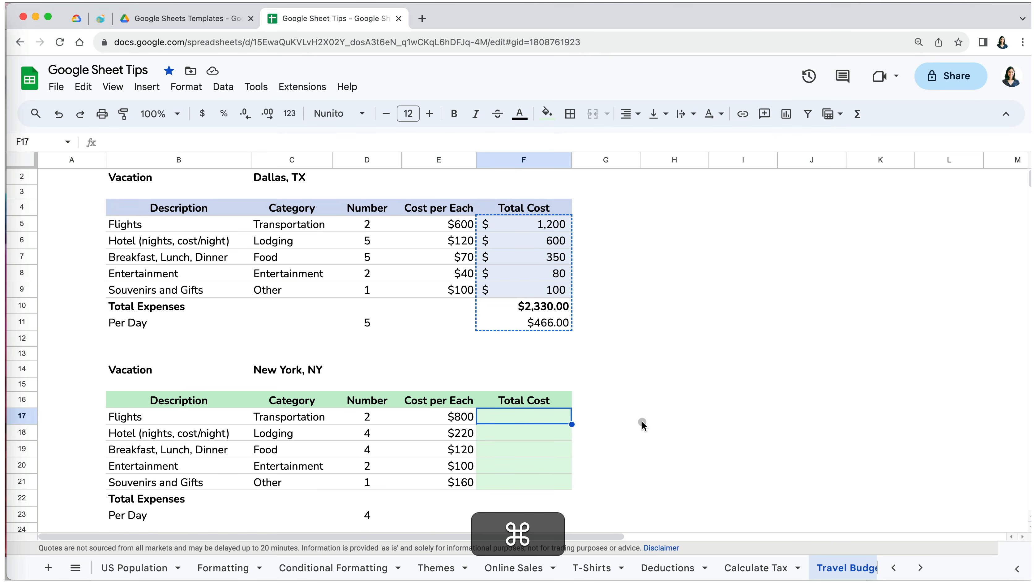
pyautogui.press('super+v')
# - Undo the plain paste and bring up the Paste special options
pyautogui.click(643, 422)
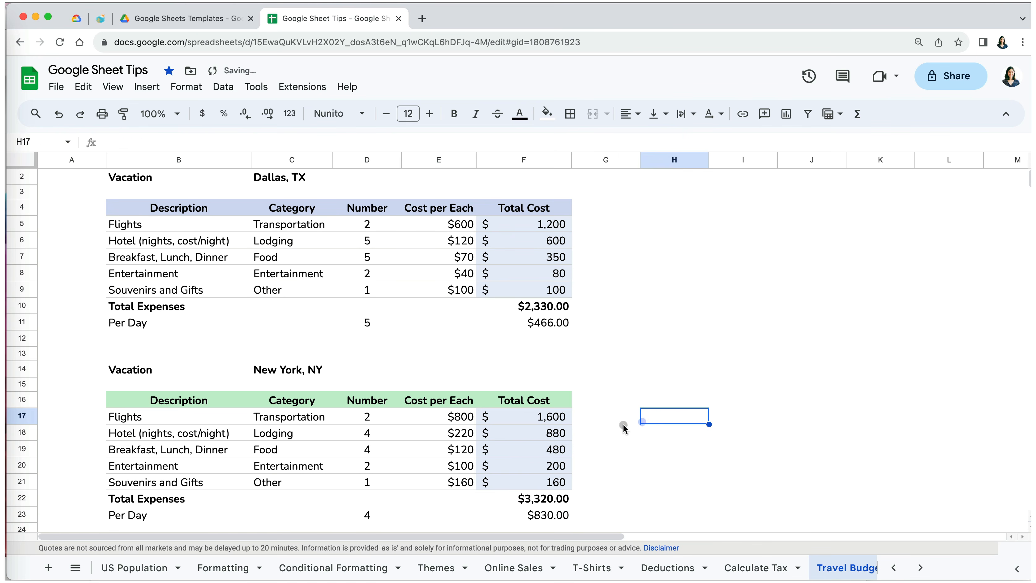
pyautogui.press('super+z')
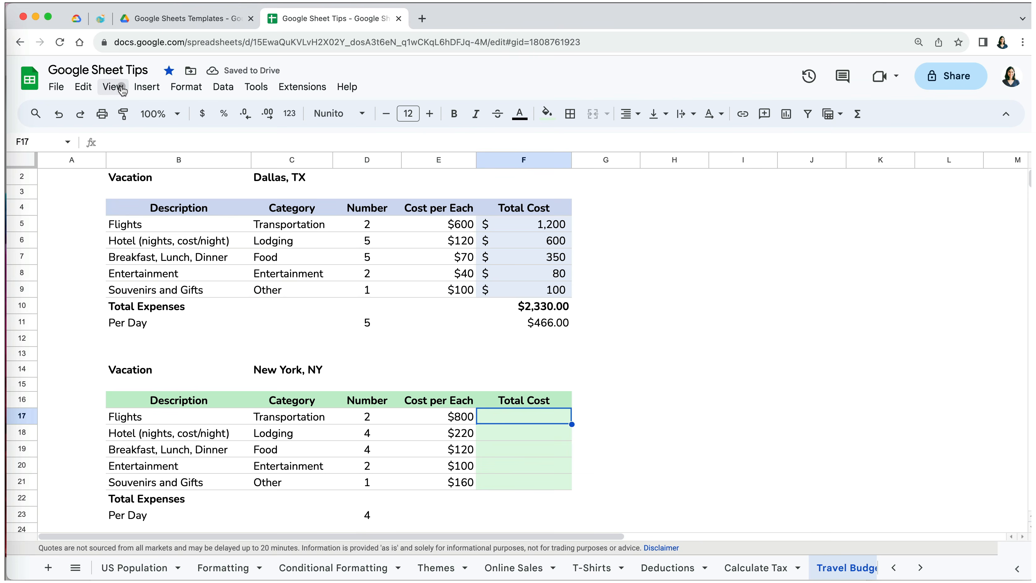
pyautogui.click(84, 87)
pyautogui.moveTo(125, 229)
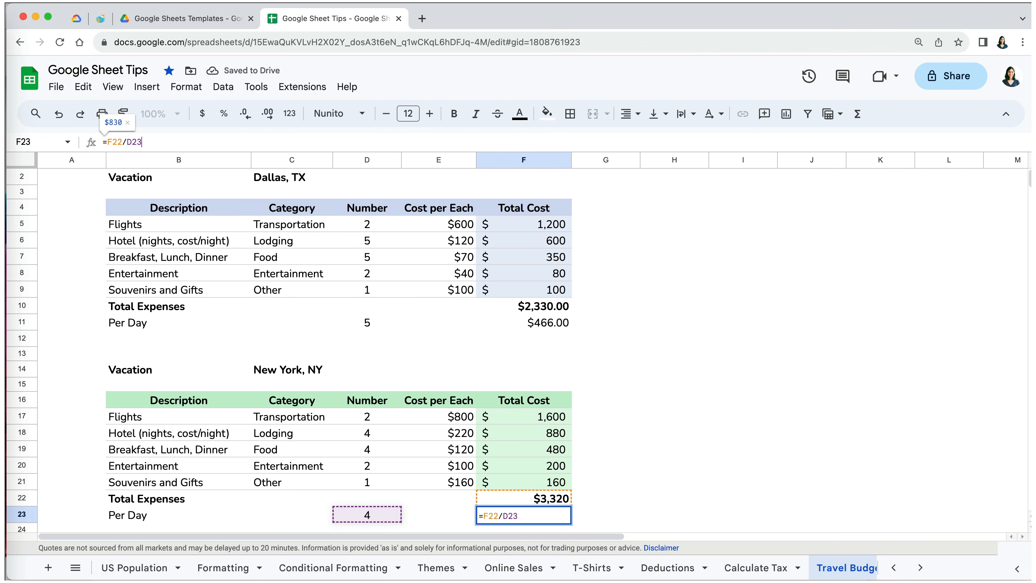
# - Commit New York's Per Day formula and verify F19 holds =D19*E19
pyautogui.press('Return')
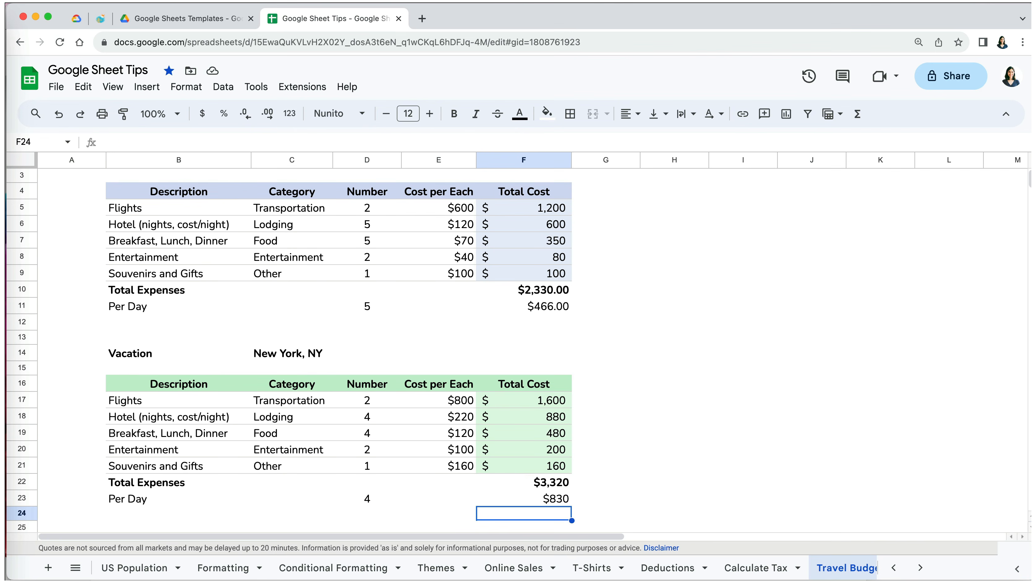
pyautogui.click(556, 435)
pyautogui.click(520, 141)
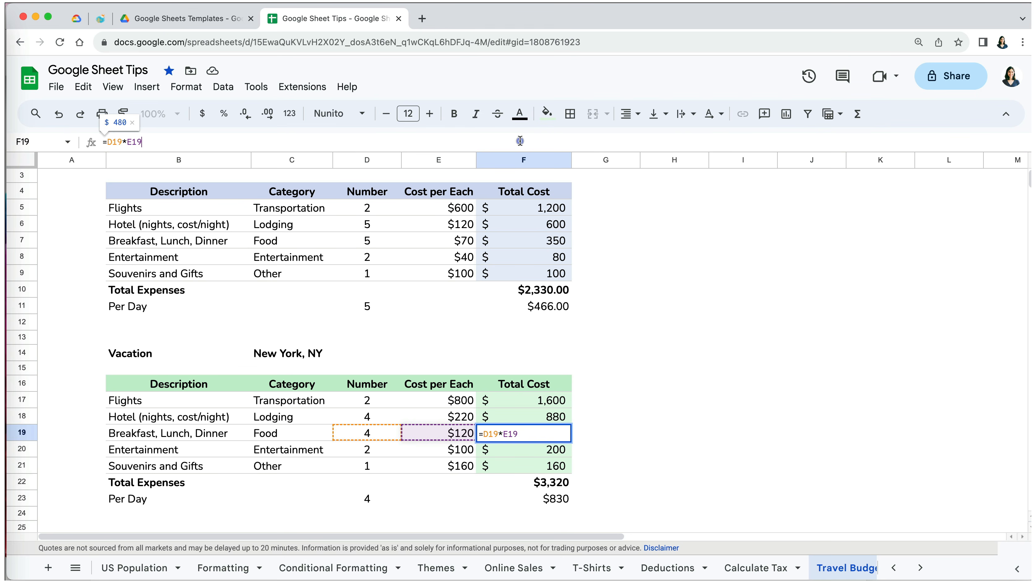
pyautogui.press('Return')
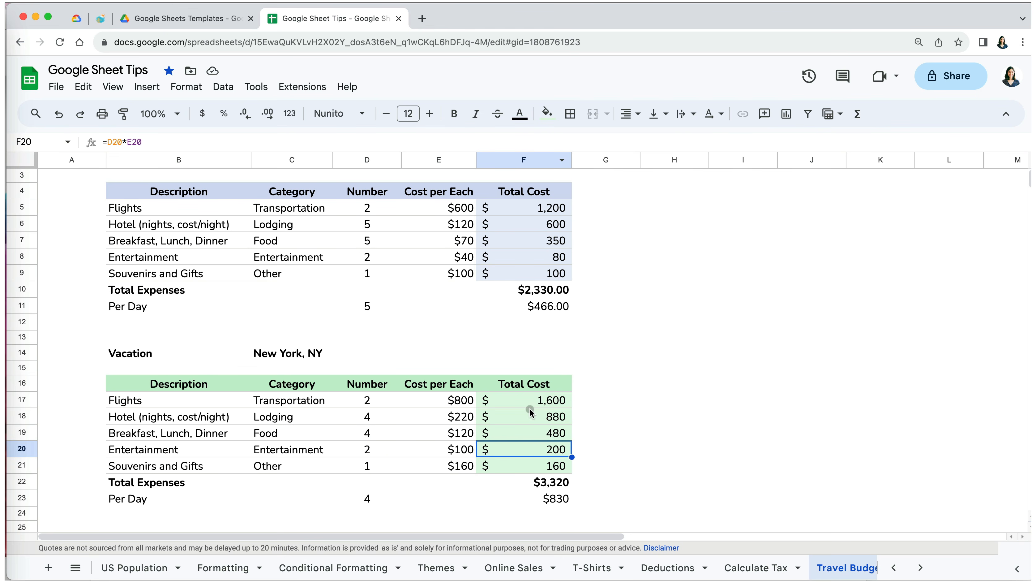
pyautogui.click(531, 432)
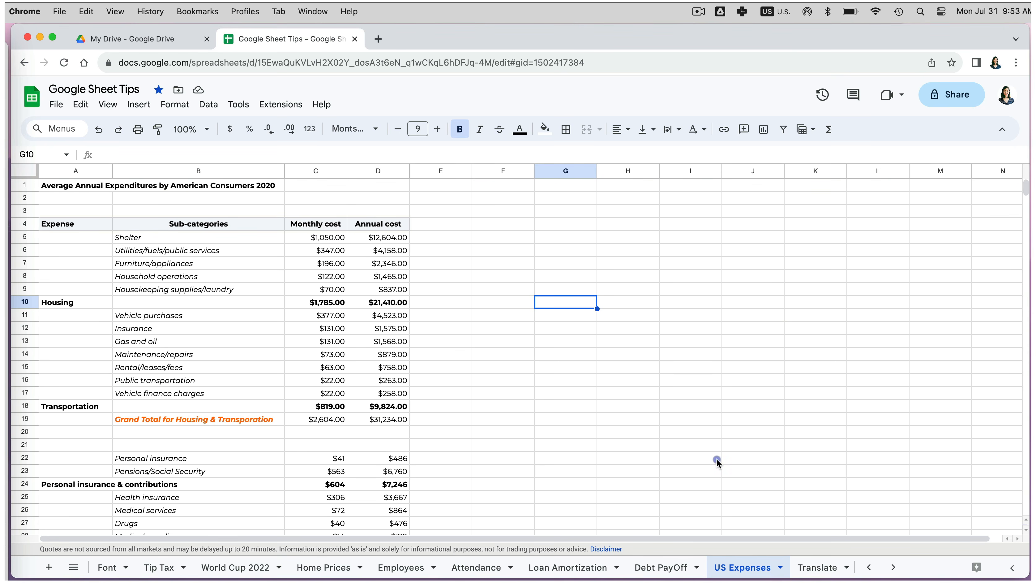
pyautogui.scroll(-10, 719, 462)
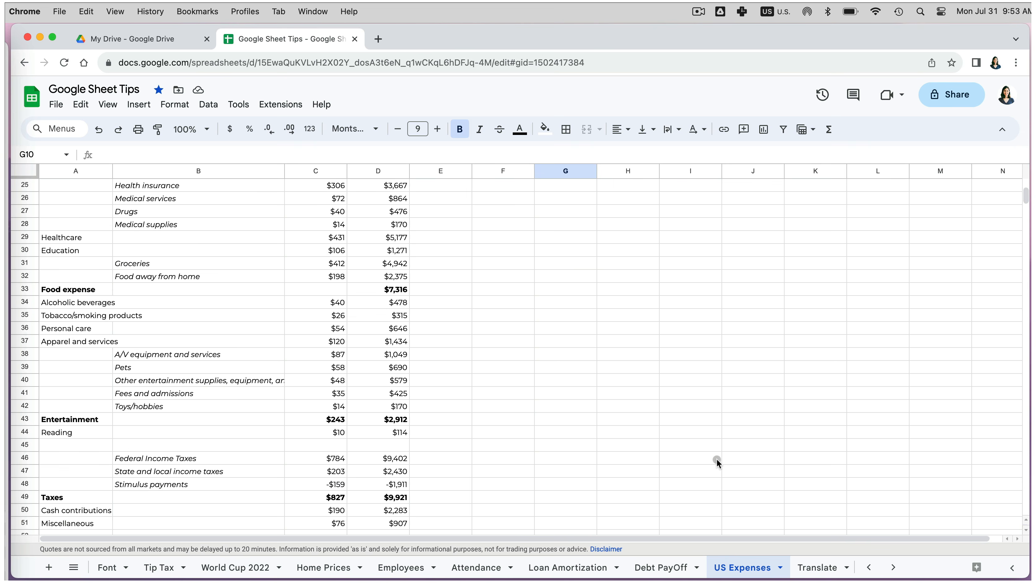
pyautogui.scroll(-1, 718, 462)
pyautogui.scroll(10, 717, 461)
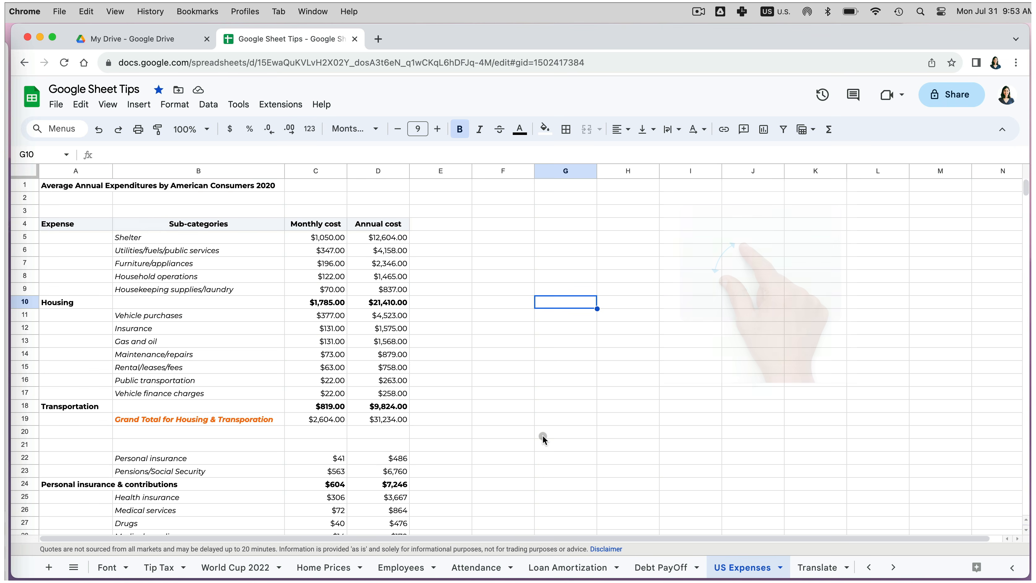
pyautogui.click(530, 395)
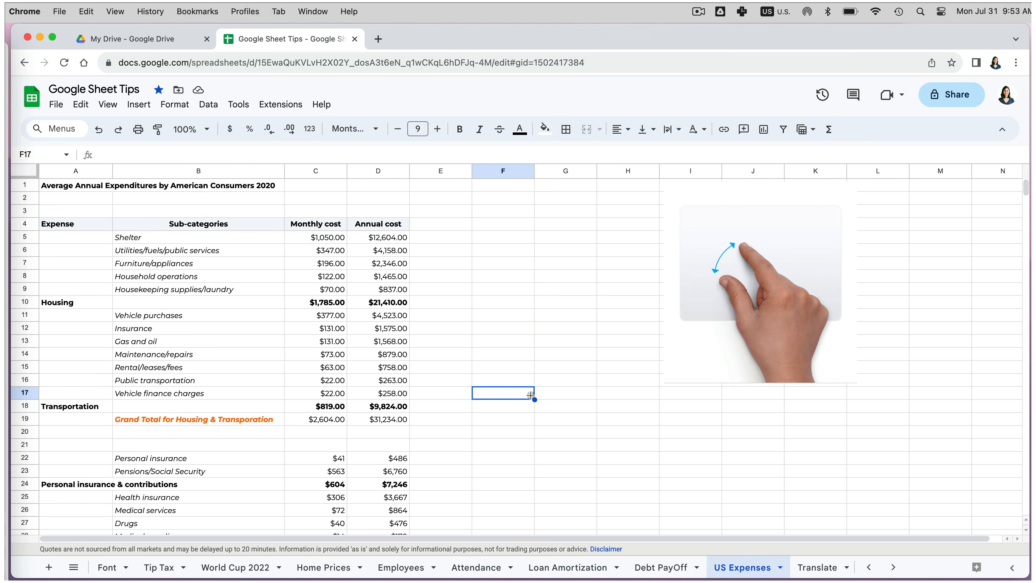
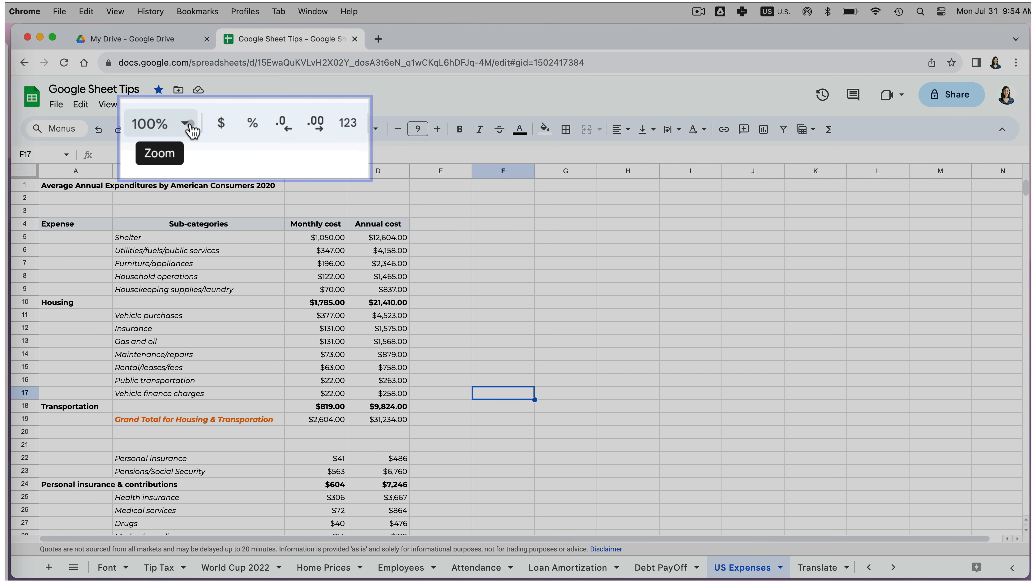
# - Zoom the sheet view to 125%, then to 150%
pyautogui.click(208, 130)
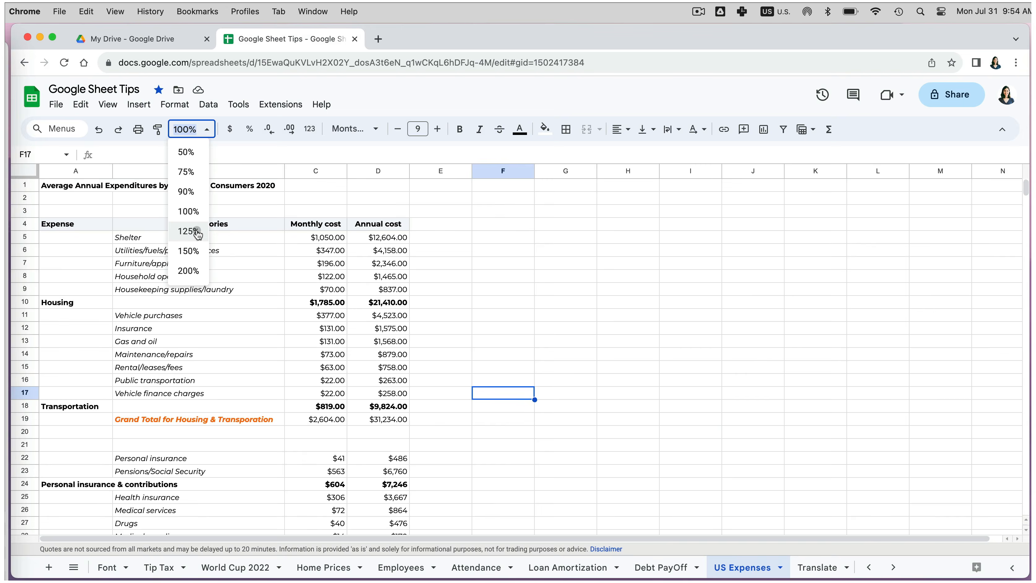
pyautogui.click(191, 231)
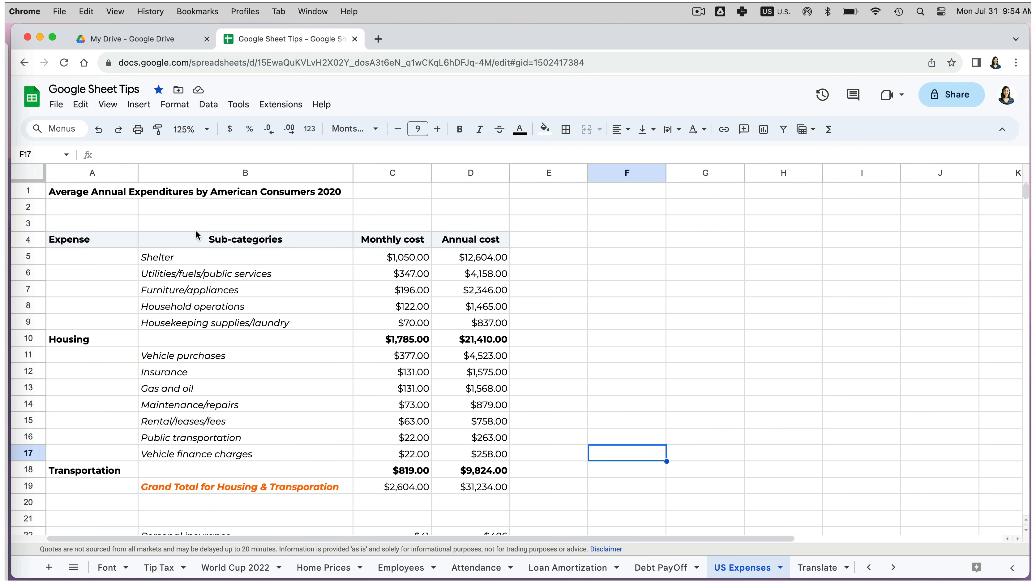
pyautogui.click(208, 130)
pyautogui.click(194, 251)
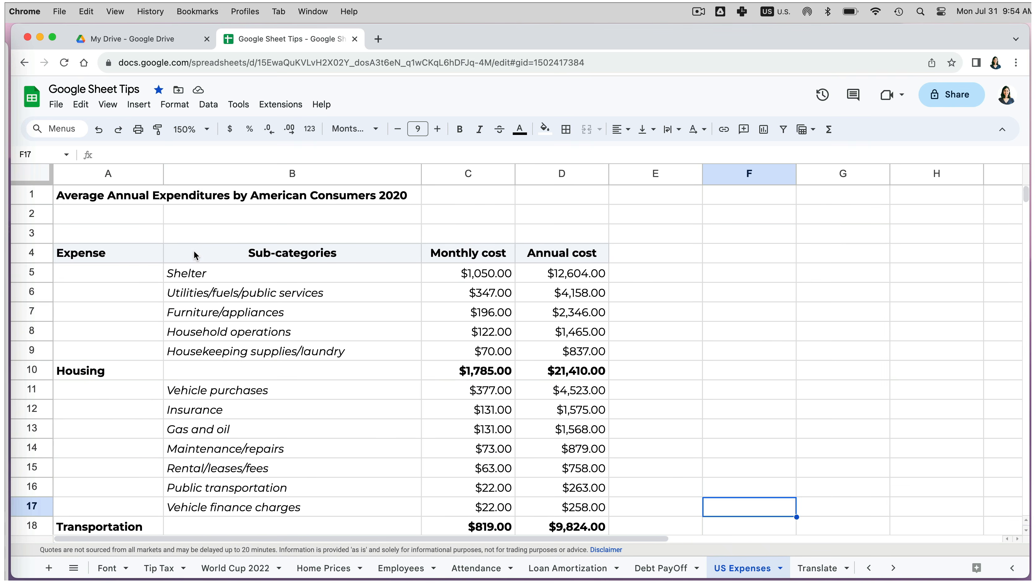
pyautogui.scroll(-10, 215, 365)
pyautogui.scroll(10, 215, 366)
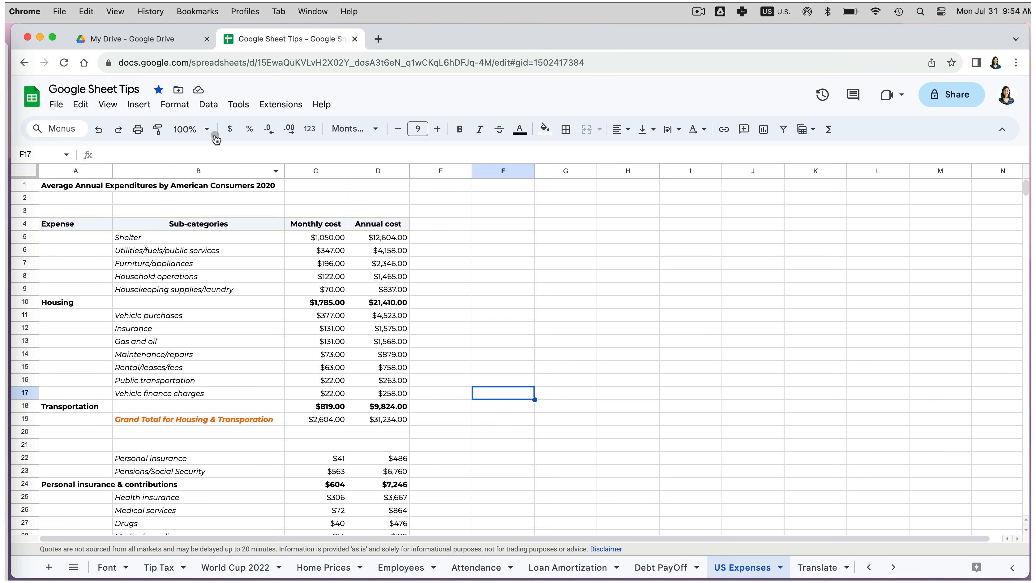
# - Shrink the sheet zoom to 75%, return it to 100%, then apply a custom 120% zoom
pyautogui.click(208, 130)
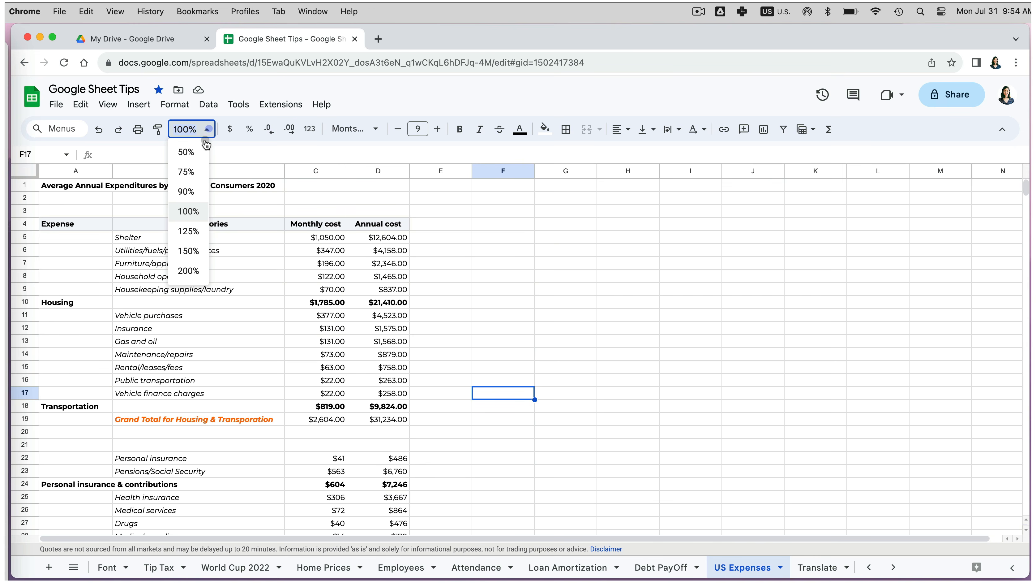
pyautogui.click(200, 180)
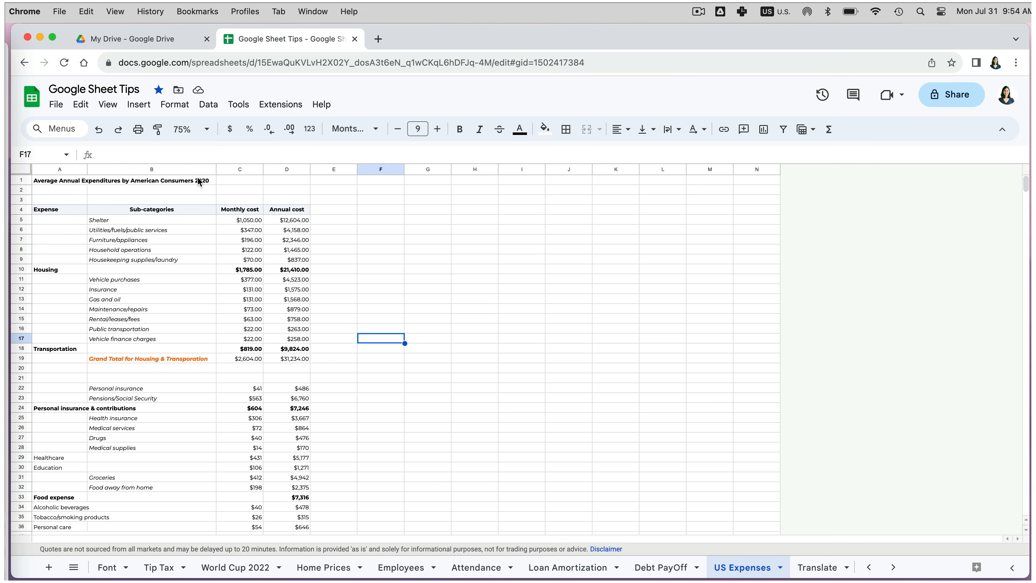
pyautogui.click(206, 131)
pyautogui.click(188, 211)
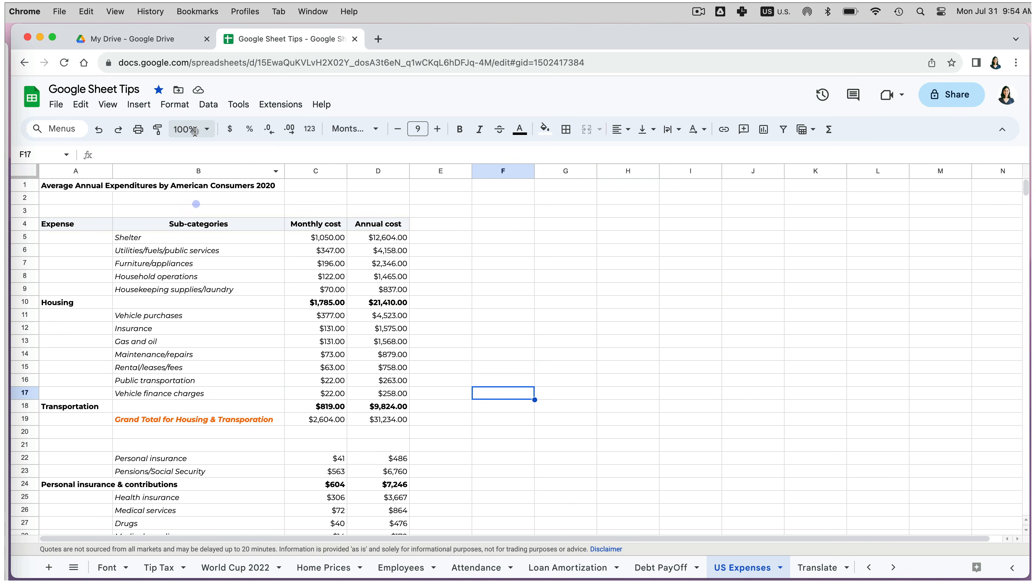
pyautogui.click(195, 131)
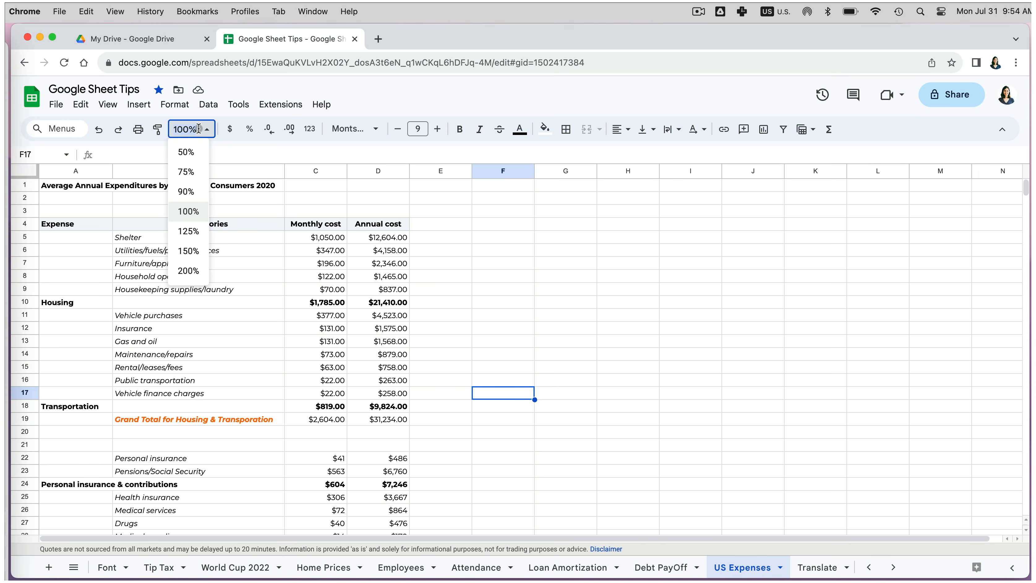
pyautogui.write('120')
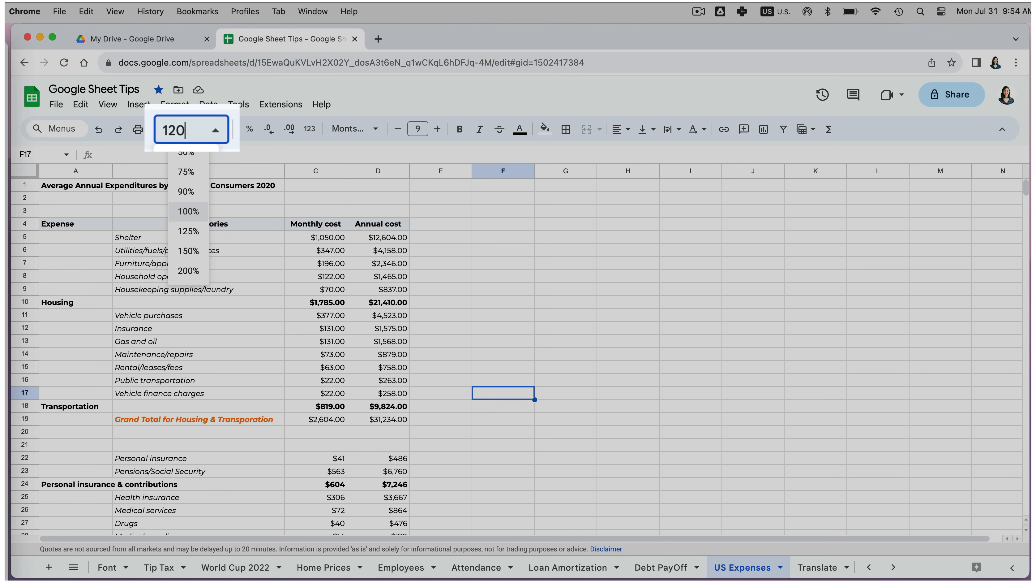
pyautogui.press('Return')
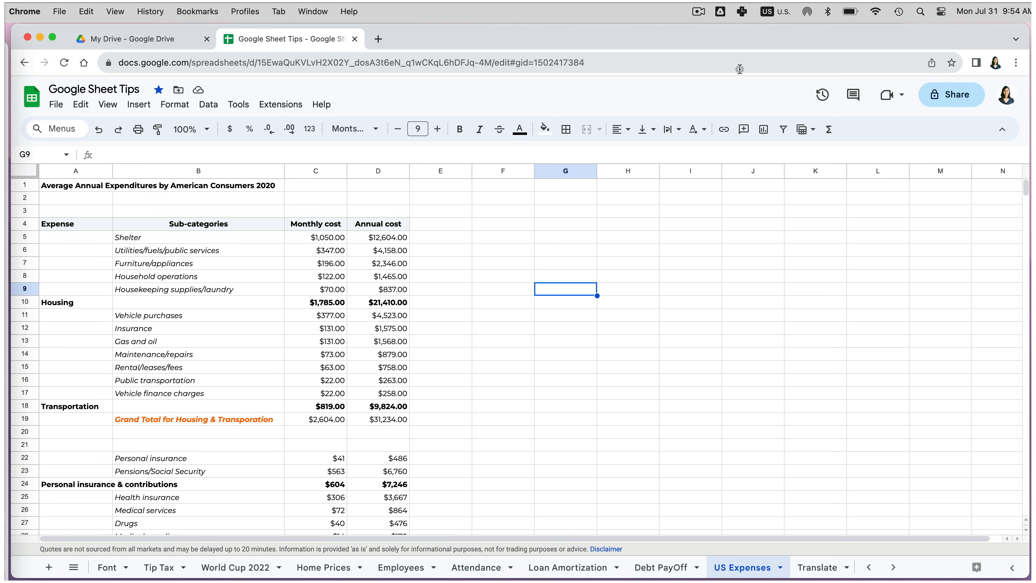
# - Enlarge the browser page zoom to 150%, then step it down and reset it to 100%
pyautogui.press('super+plus')
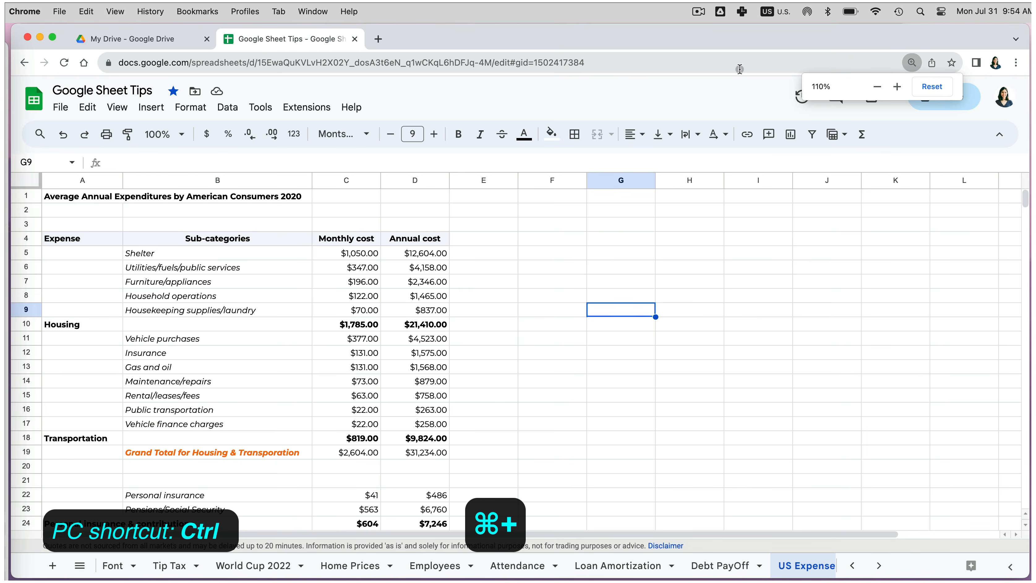
pyautogui.press('super+plus')
pyautogui.press('super+plus')
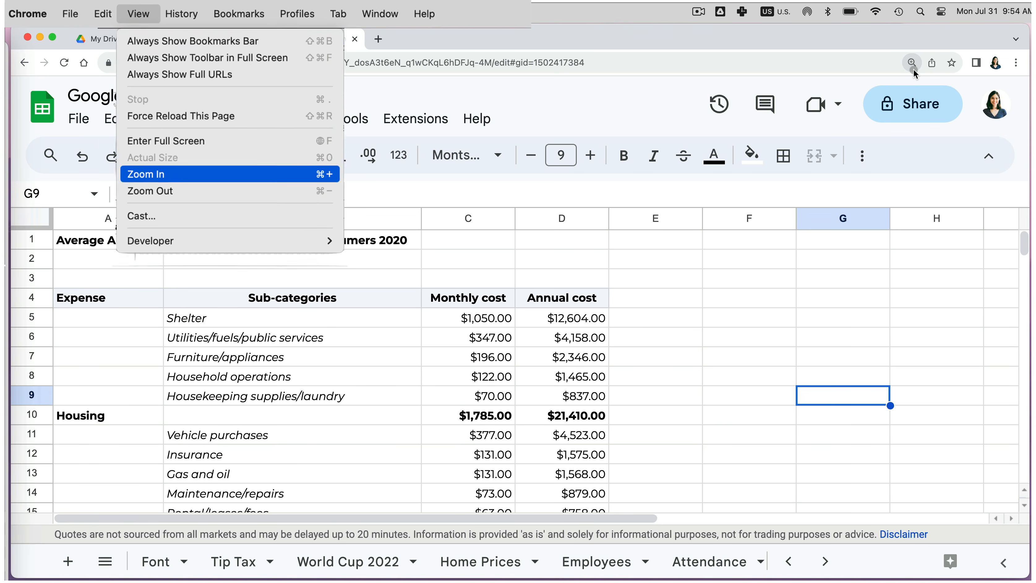
pyautogui.click(1016, 62)
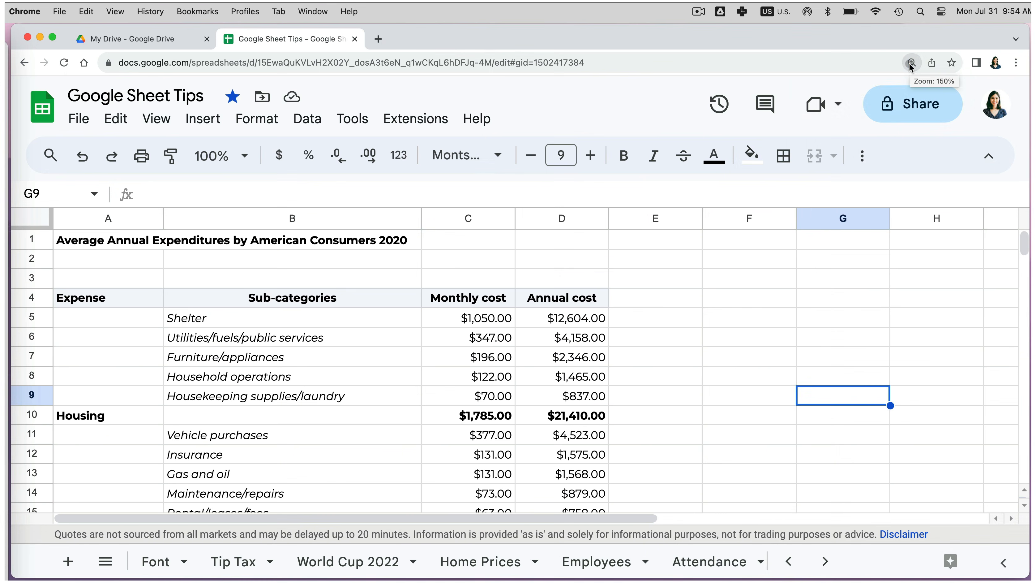
pyautogui.click(911, 63)
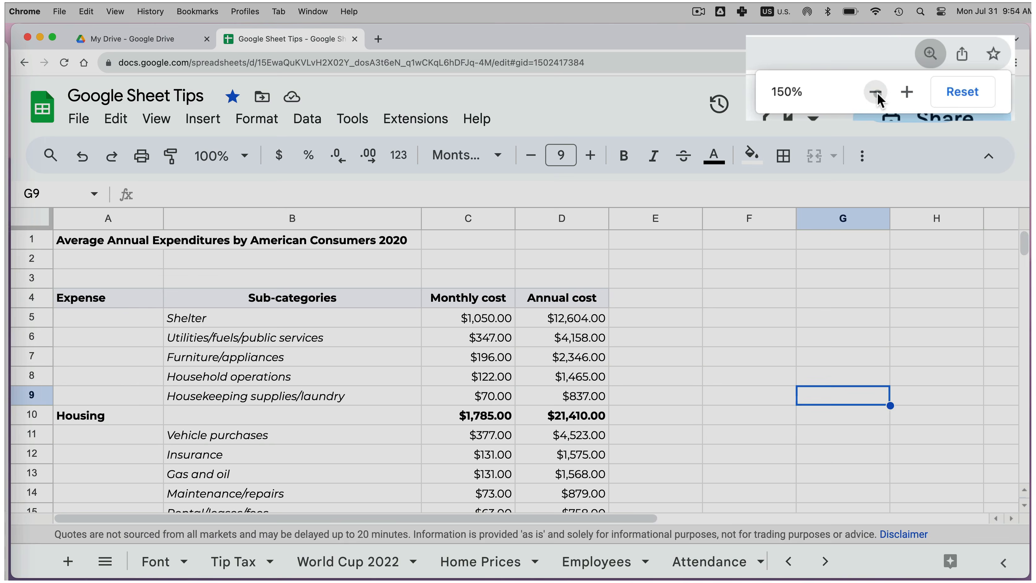
pyautogui.click(876, 89)
pyautogui.click(876, 92)
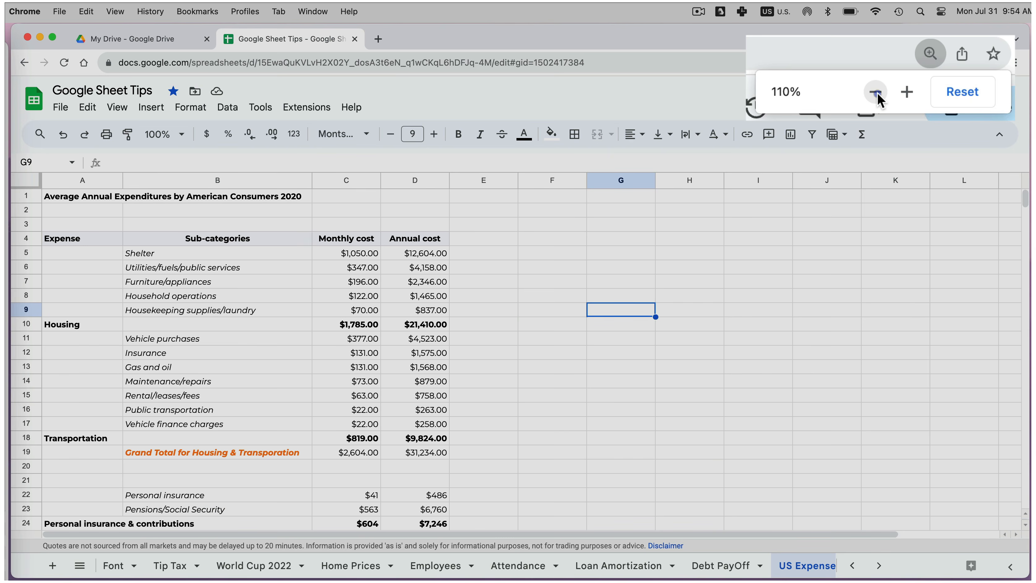
pyautogui.click(876, 92)
pyautogui.click(877, 94)
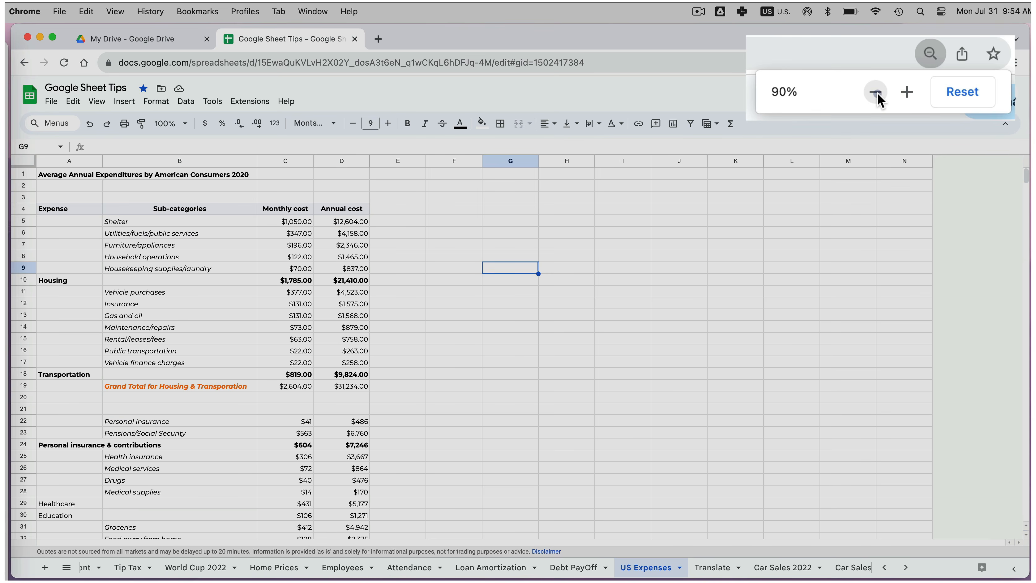
pyautogui.click(923, 86)
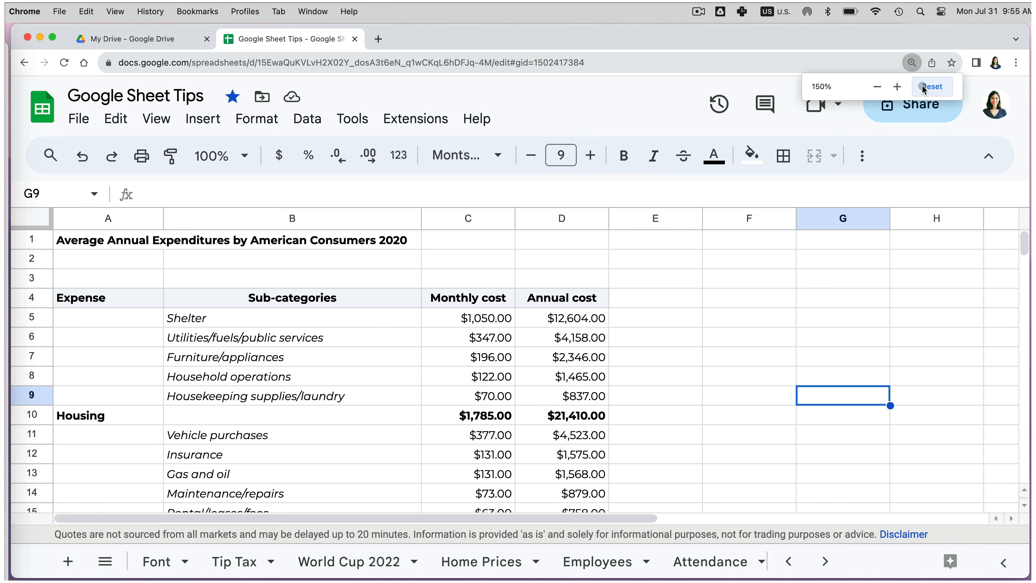
pyautogui.click(923, 87)
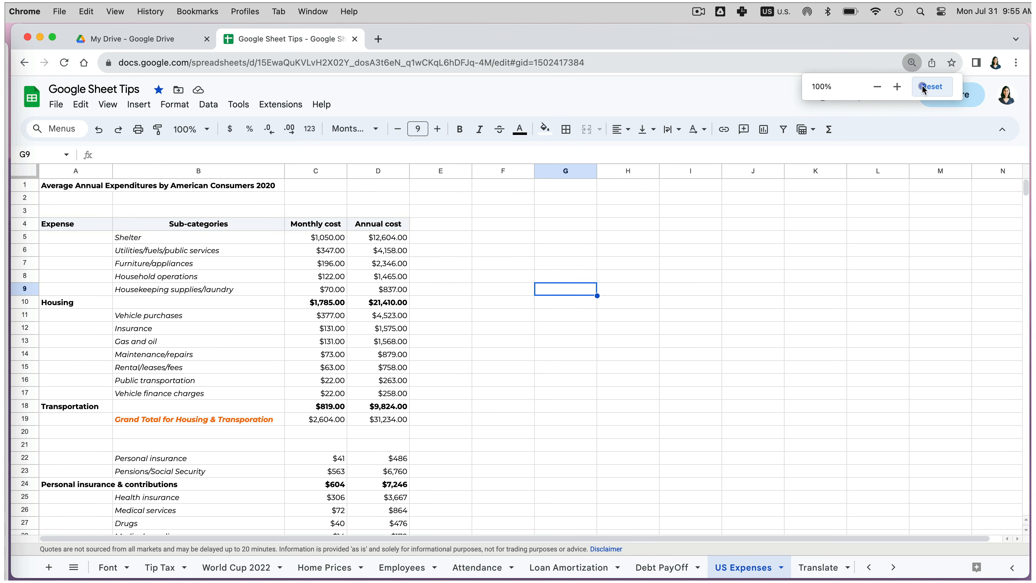
pyautogui.click(815, 223)
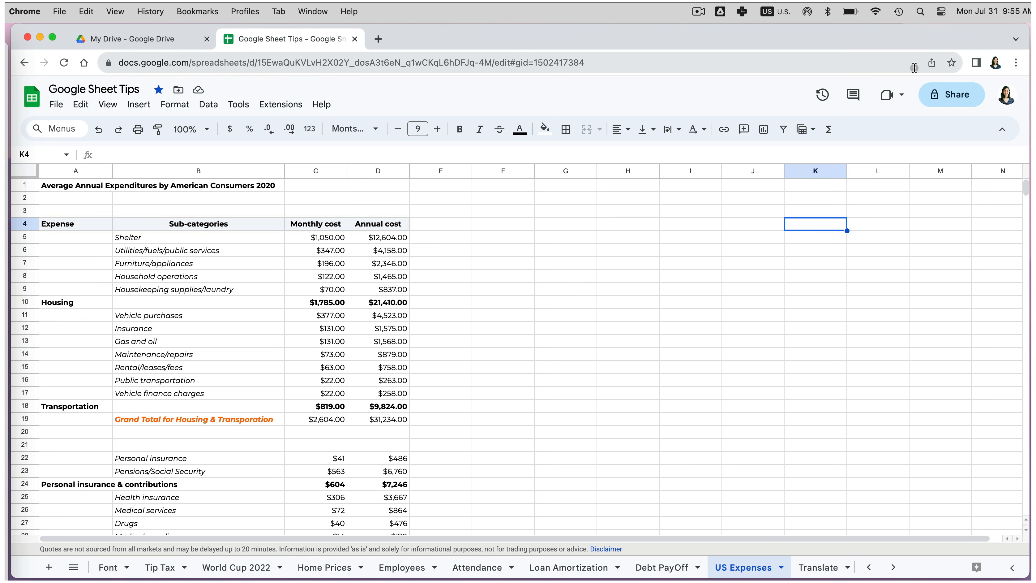
# - Keep Chrome's default page zoom at 100% in Settings > Appearance
pyautogui.click(1016, 63)
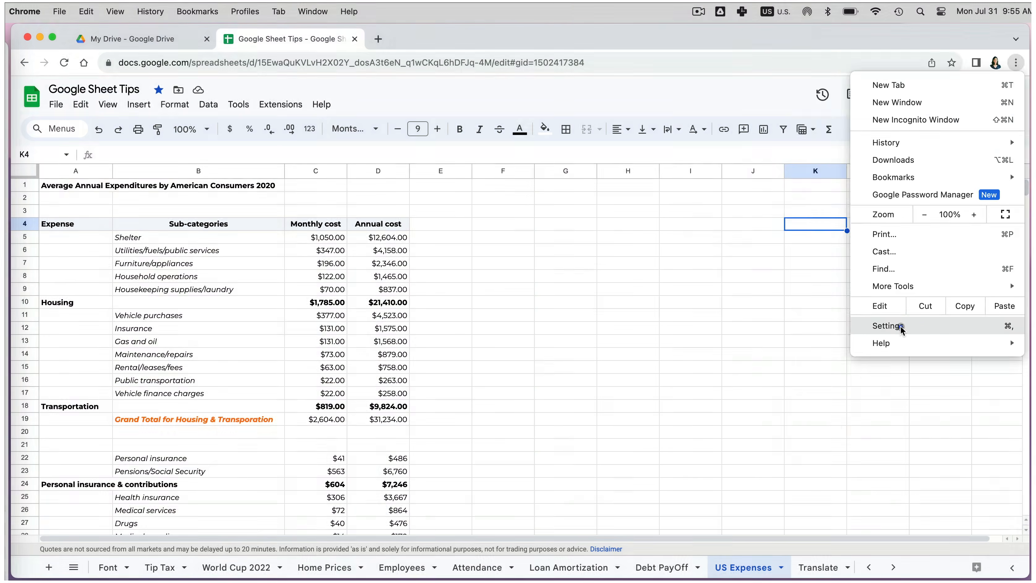
pyautogui.click(834, 394)
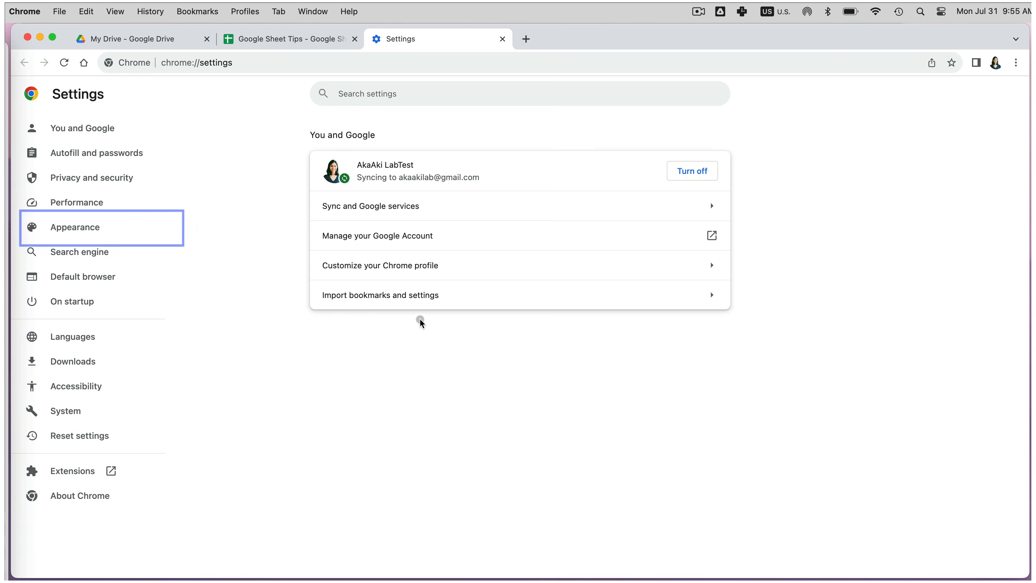
pyautogui.click(109, 229)
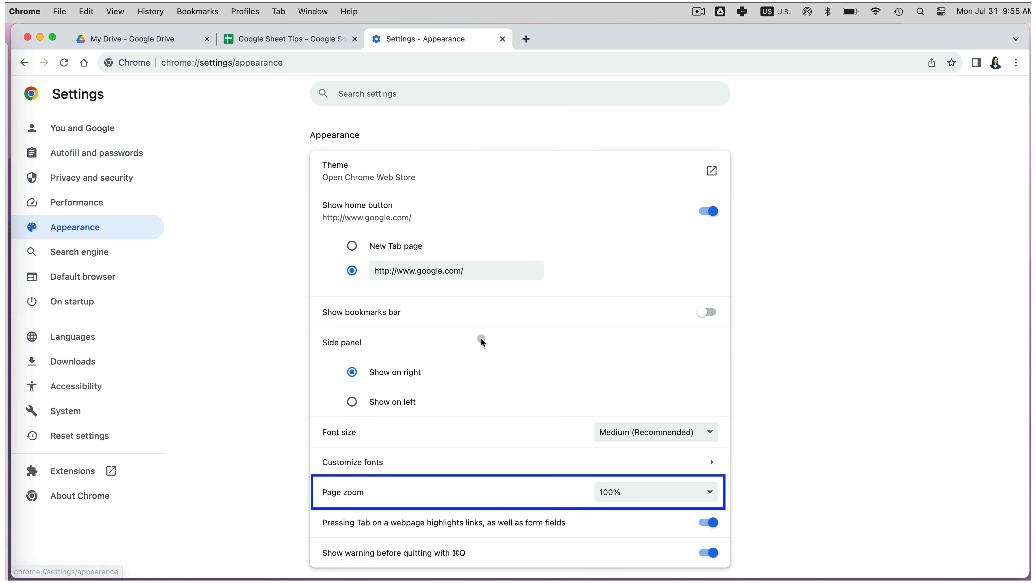
pyautogui.click(702, 492)
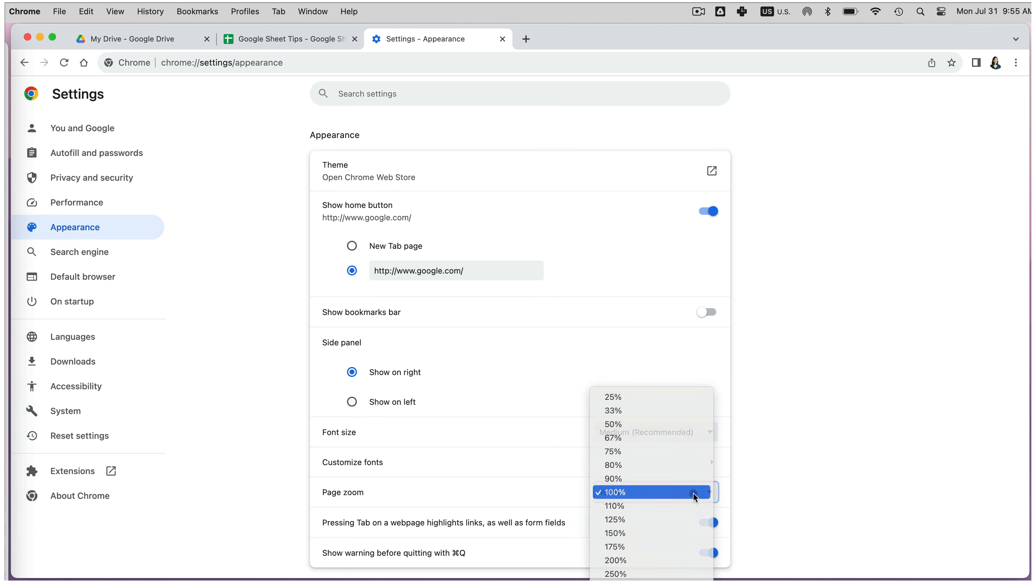
pyautogui.click(694, 492)
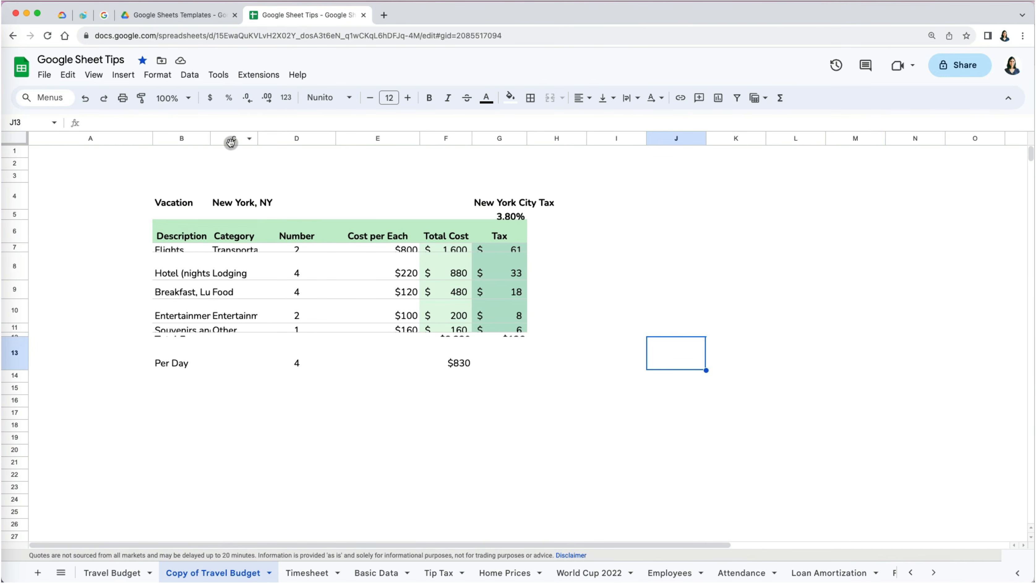
# - Widen column C to fit the Category names and make the Flights row 7 taller
pyautogui.click(230, 141)
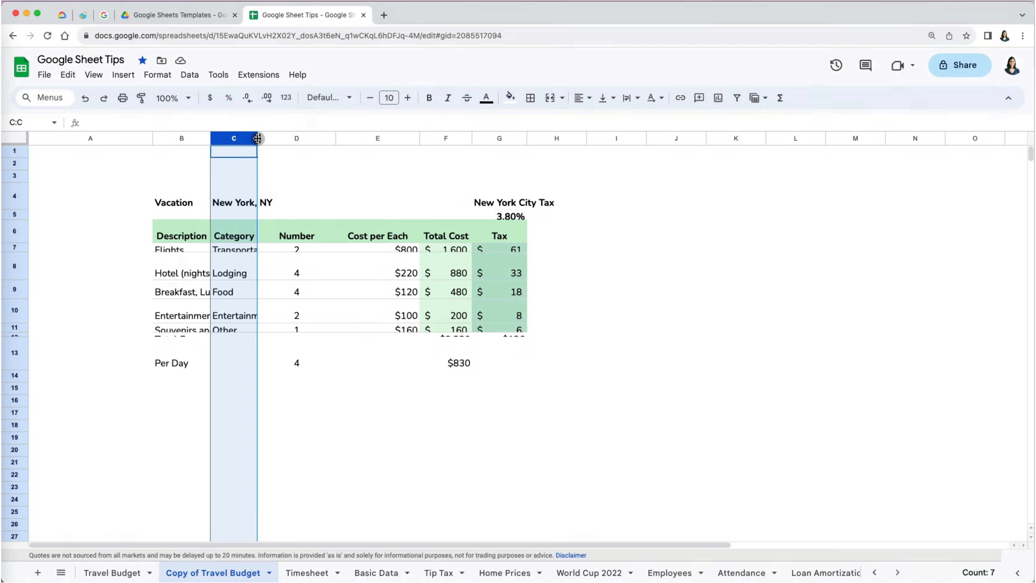
pyautogui.moveTo(258, 139); pyautogui.dragTo(298, 139)
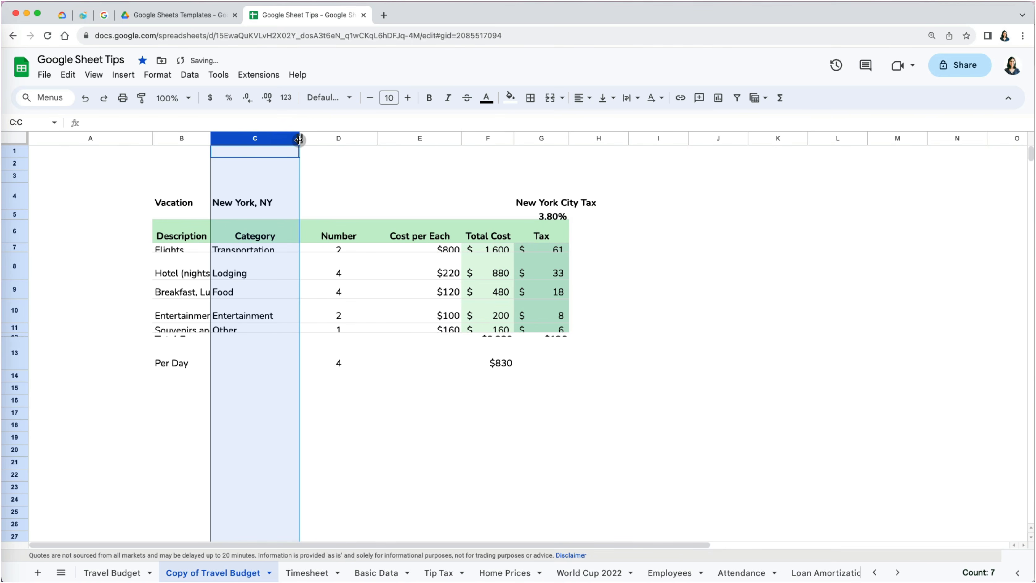
pyautogui.click(20, 248)
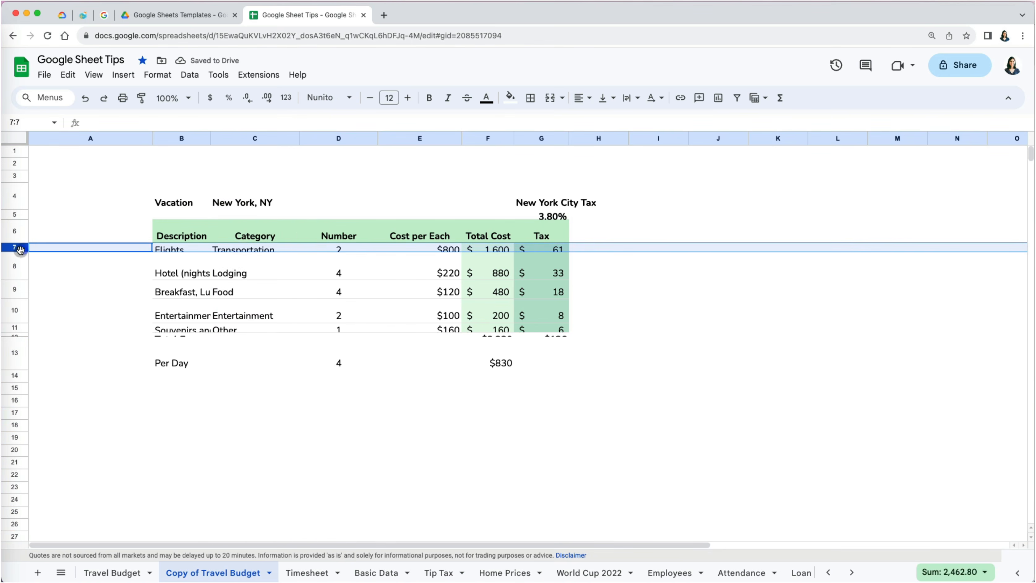
pyautogui.moveTo(19, 252); pyautogui.dragTo(18, 258)
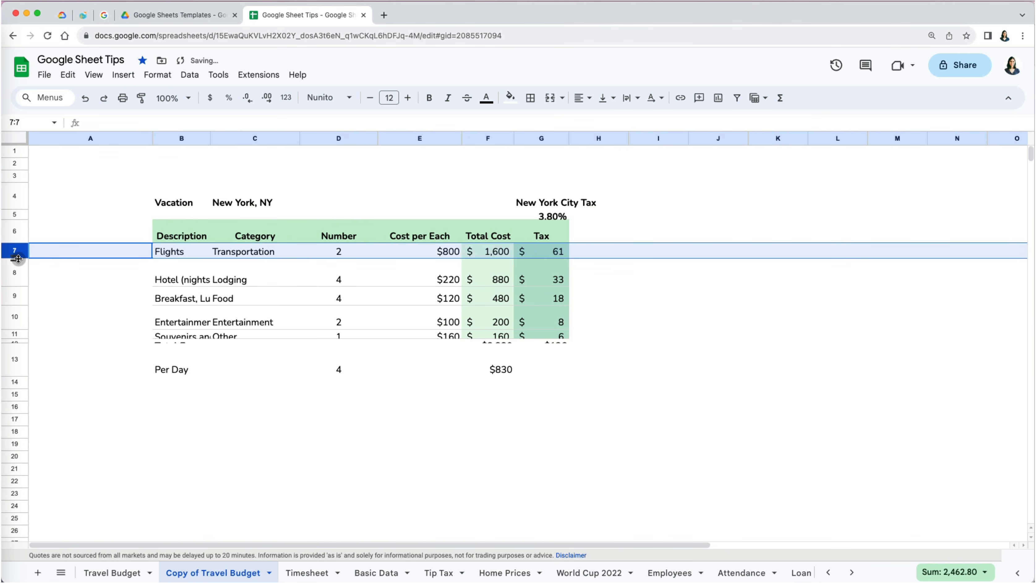
# - Fit the heights of the hotel row 8 and breakfast row 9 to their contents
pyautogui.click(14, 277)
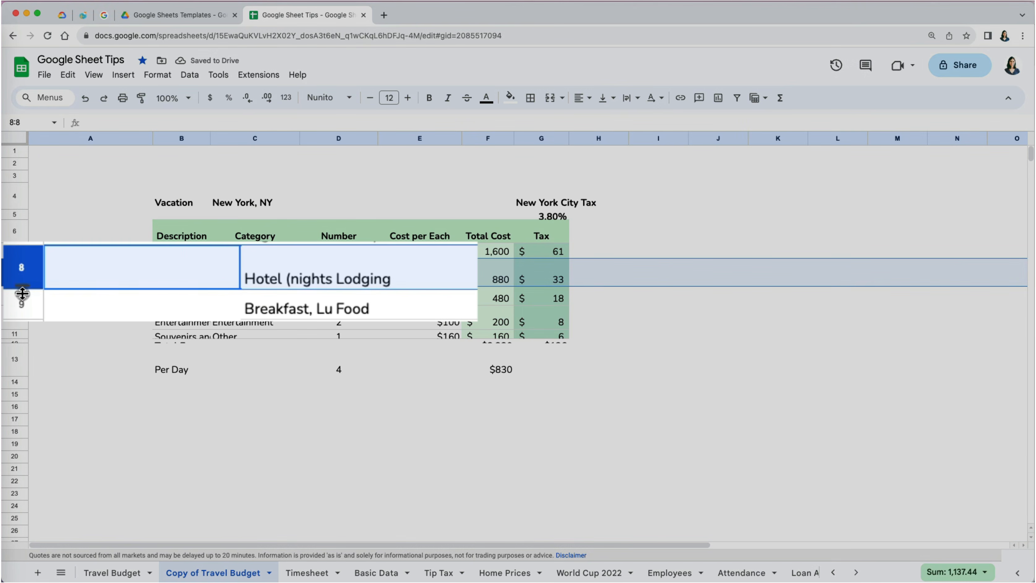
pyautogui.doubleClick(14, 286)
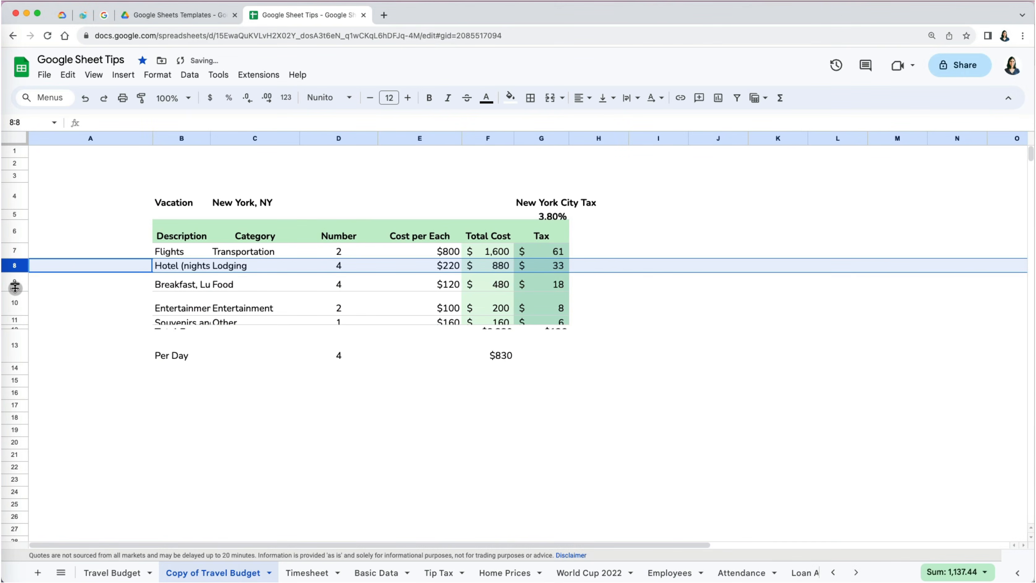
pyautogui.click(15, 288)
pyautogui.click(15, 285)
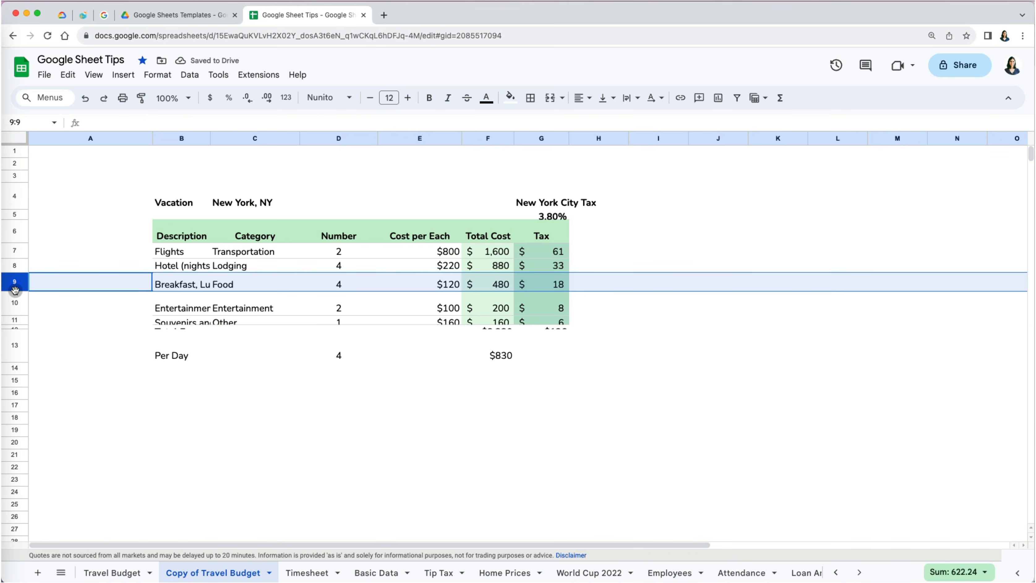
pyautogui.doubleClick(15, 291)
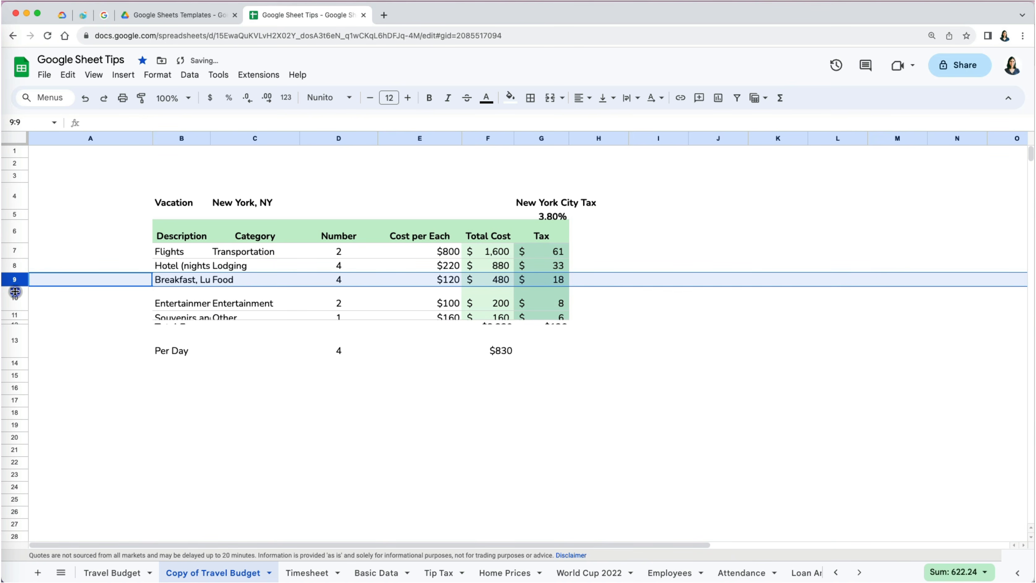
# - Select rows 10 and 11 and give both one shorter height
pyautogui.click(15, 303)
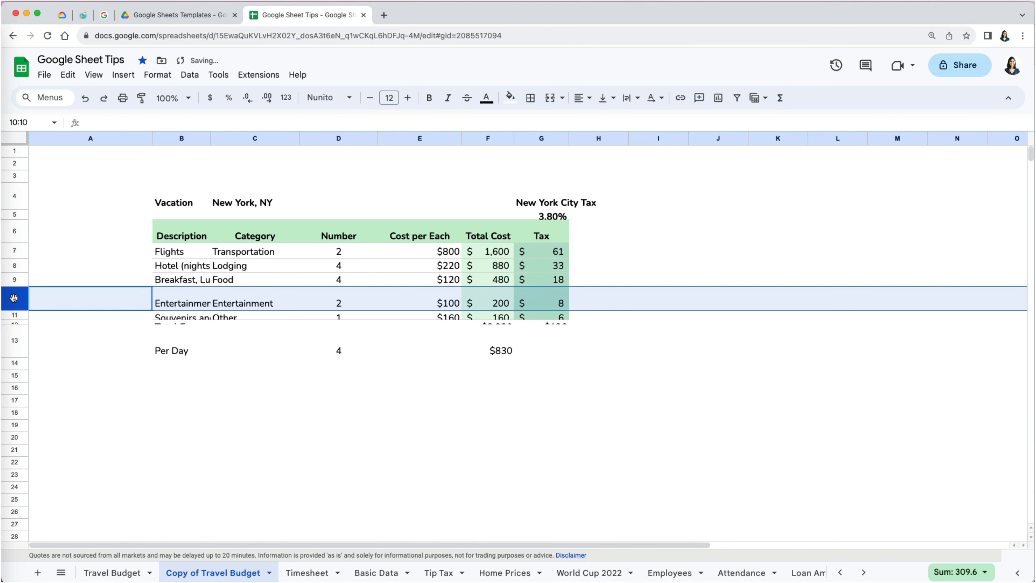
pyautogui.press('shift')
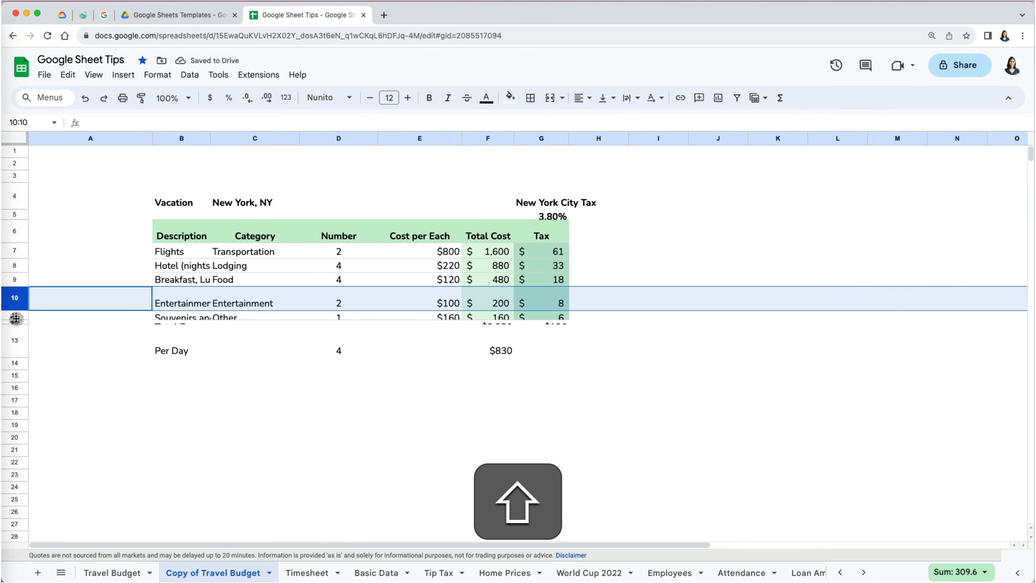
pyautogui.keyDown('shift'); pyautogui.click(15, 317); pyautogui.keyUp('shift')
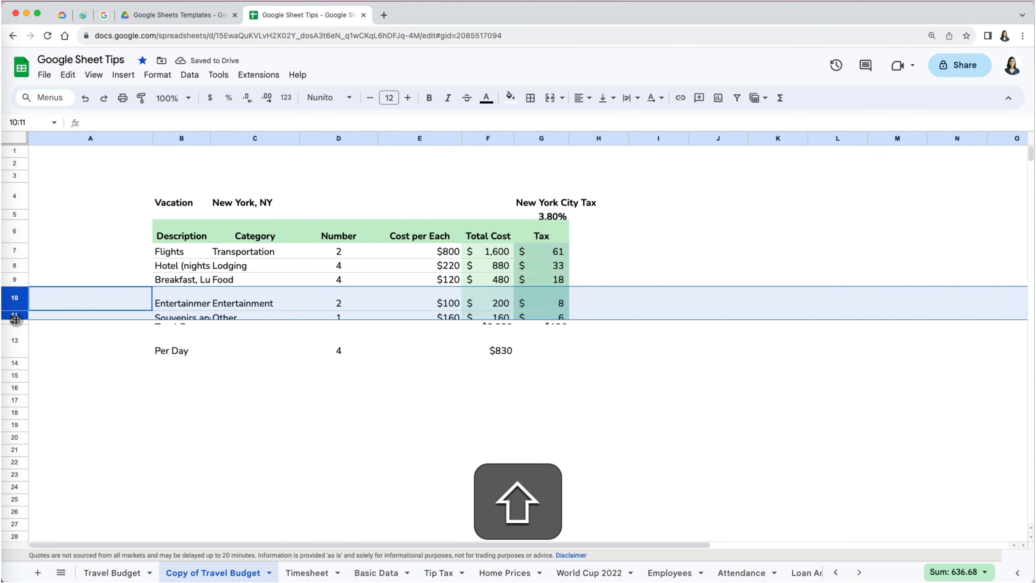
pyautogui.moveTo(16, 319); pyautogui.dragTo(16, 320)
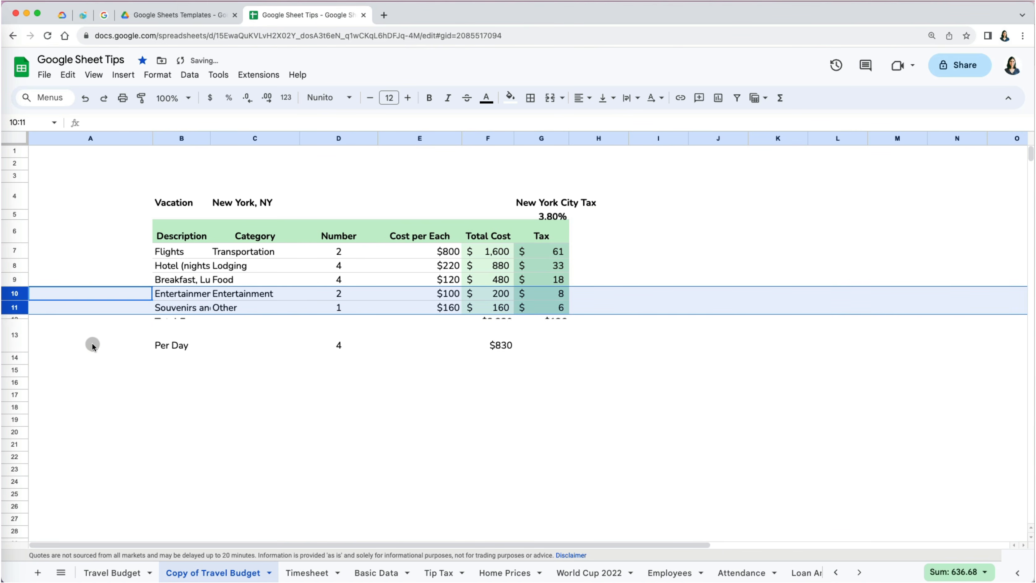
pyautogui.click(95, 354)
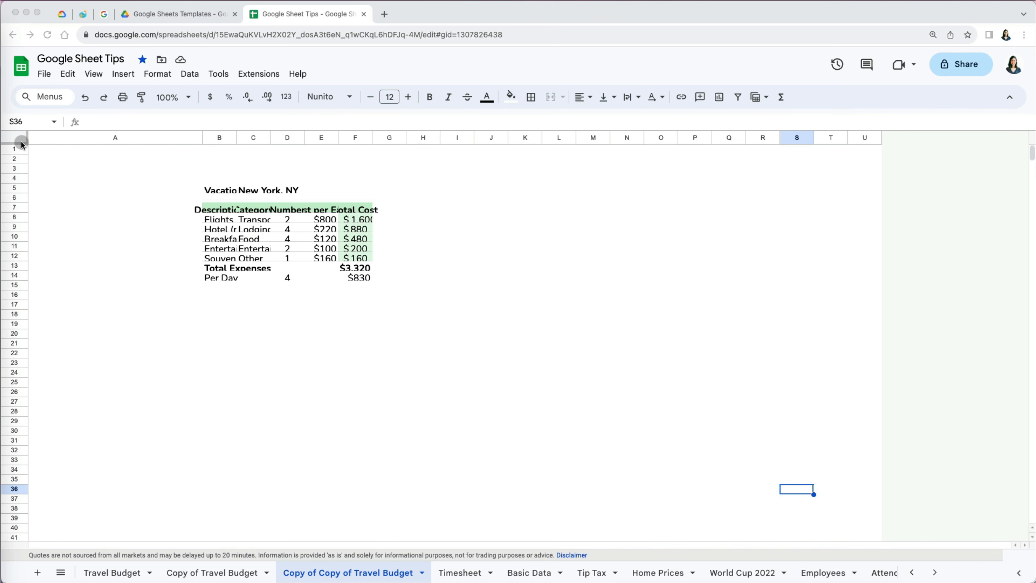
# - Select the whole sheet and auto-fit every row height and column width to its content
pyautogui.moveTo(21, 144); pyautogui.dragTo(34, 148)
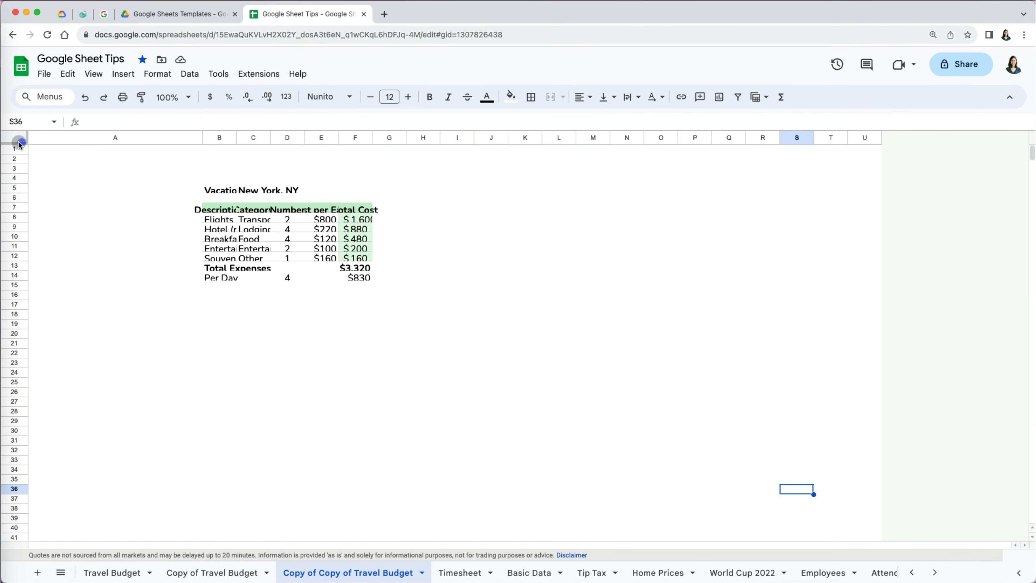
pyautogui.click(19, 140)
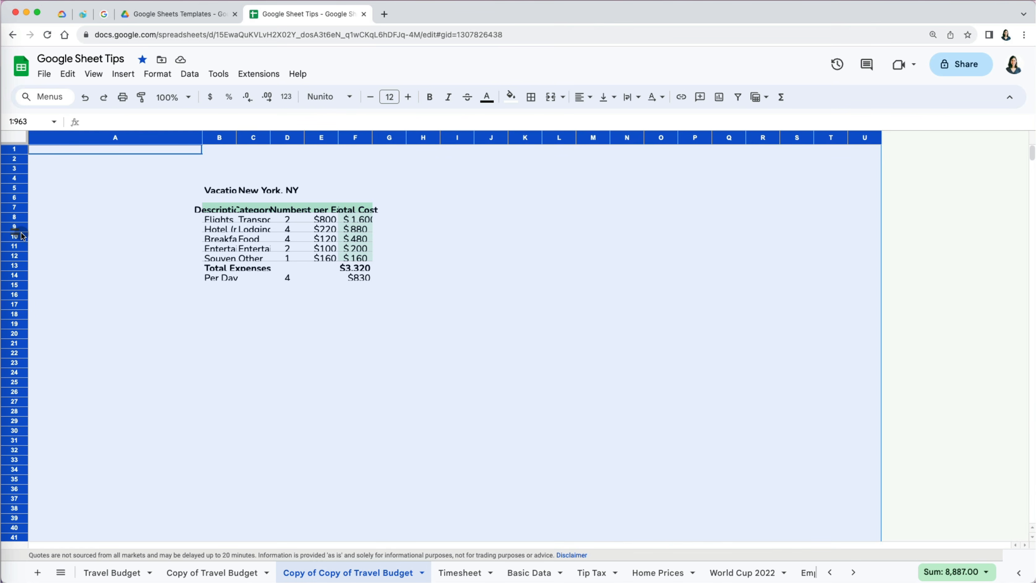
pyautogui.moveTo(18, 232); pyautogui.dragTo(19, 241)
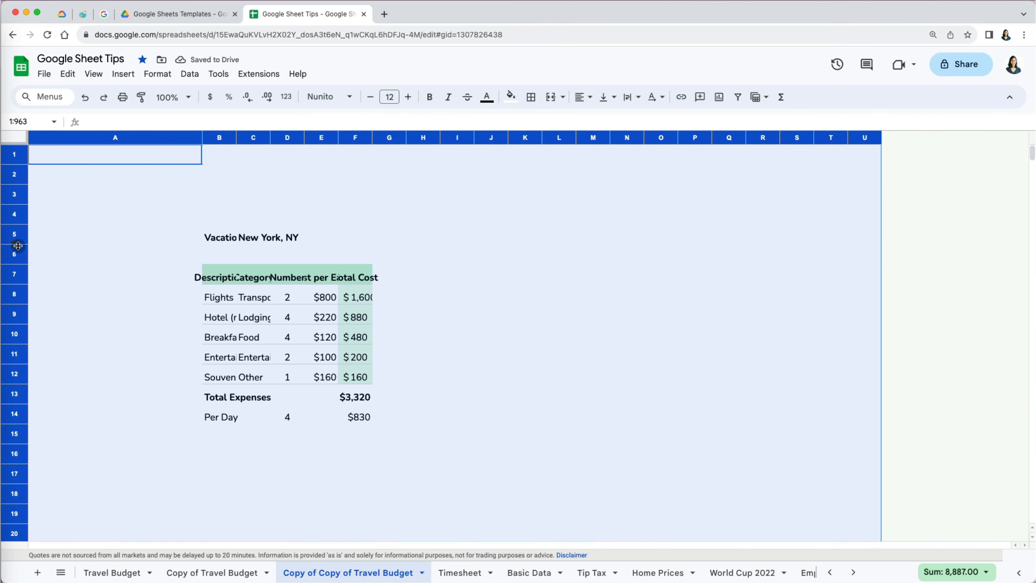
pyautogui.doubleClick(18, 246)
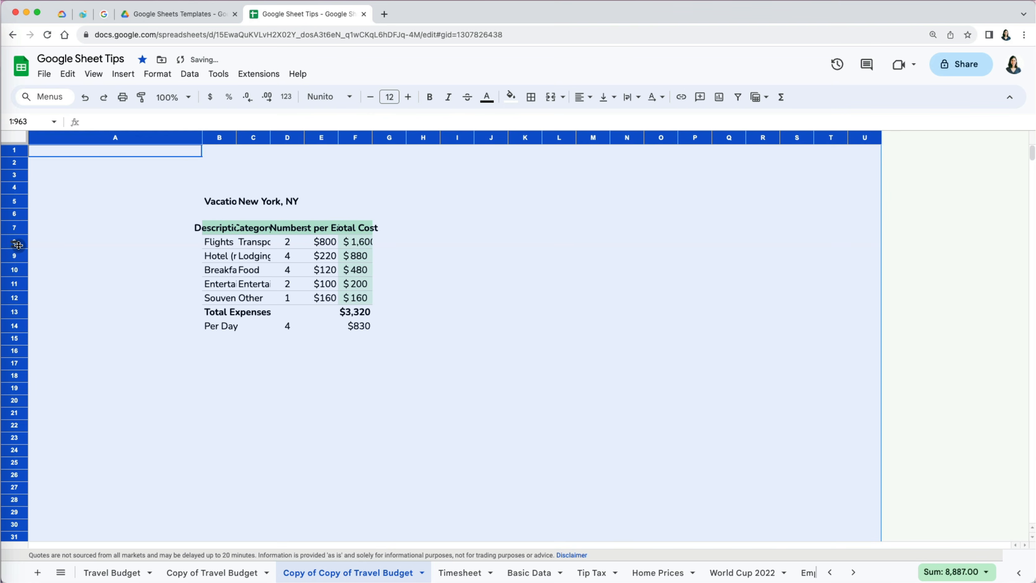
pyautogui.doubleClick(304, 140)
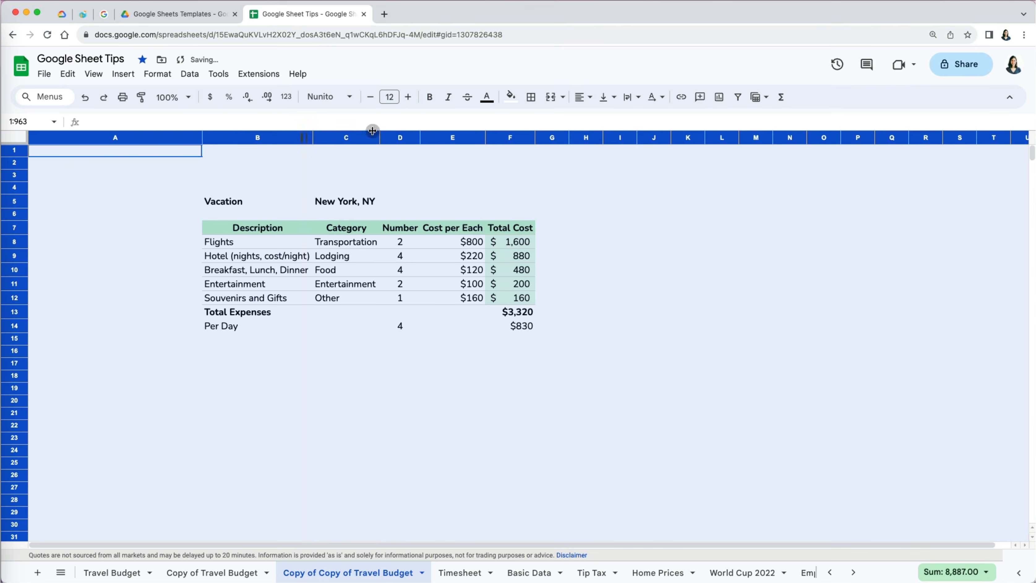
pyautogui.click(678, 230)
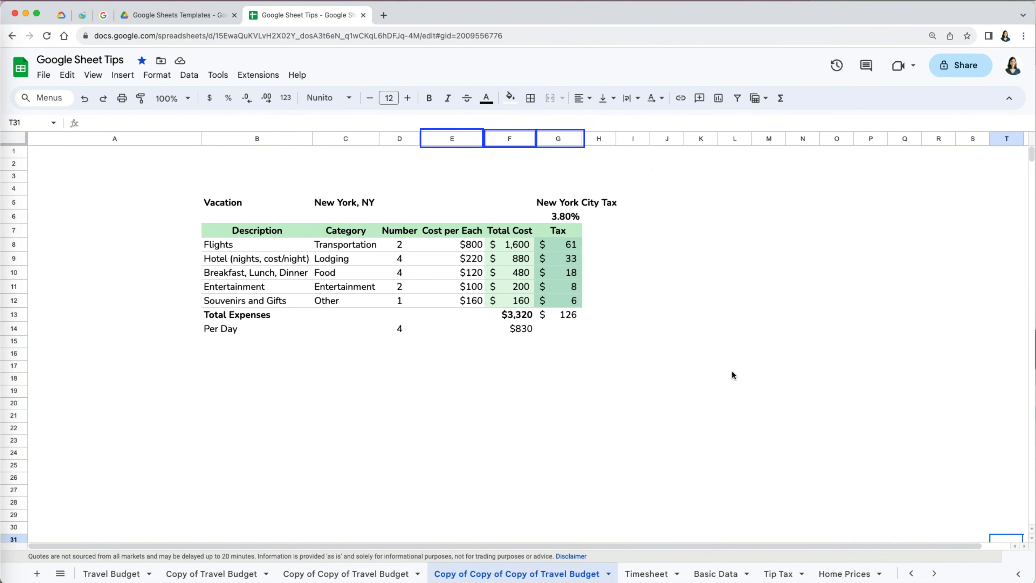
# - Give columns E through G one equal width and narrow column A
pyautogui.click(457, 141)
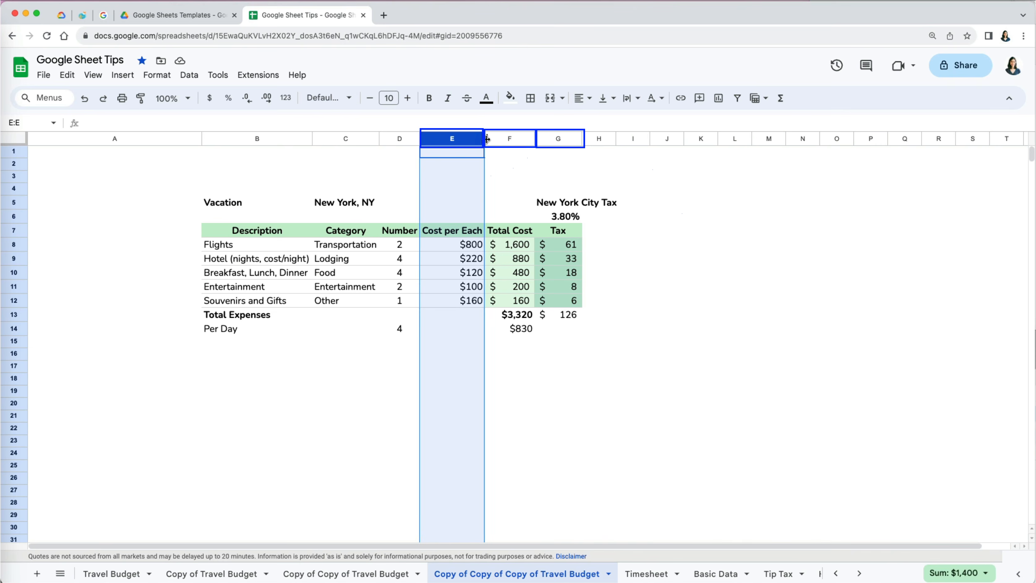
pyautogui.click(508, 139)
pyautogui.click(558, 139)
pyautogui.click(509, 391)
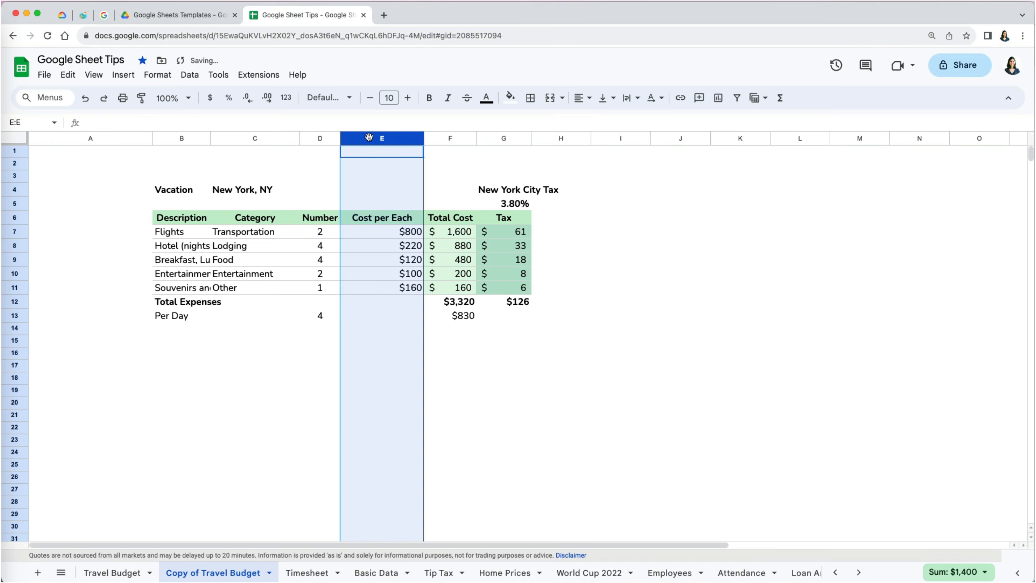
pyautogui.keyDown('shift'); pyautogui.click(440, 139); pyautogui.keyUp('shift')
pyautogui.keyDown('shift'); pyautogui.click(493, 138); pyautogui.keyUp('shift')
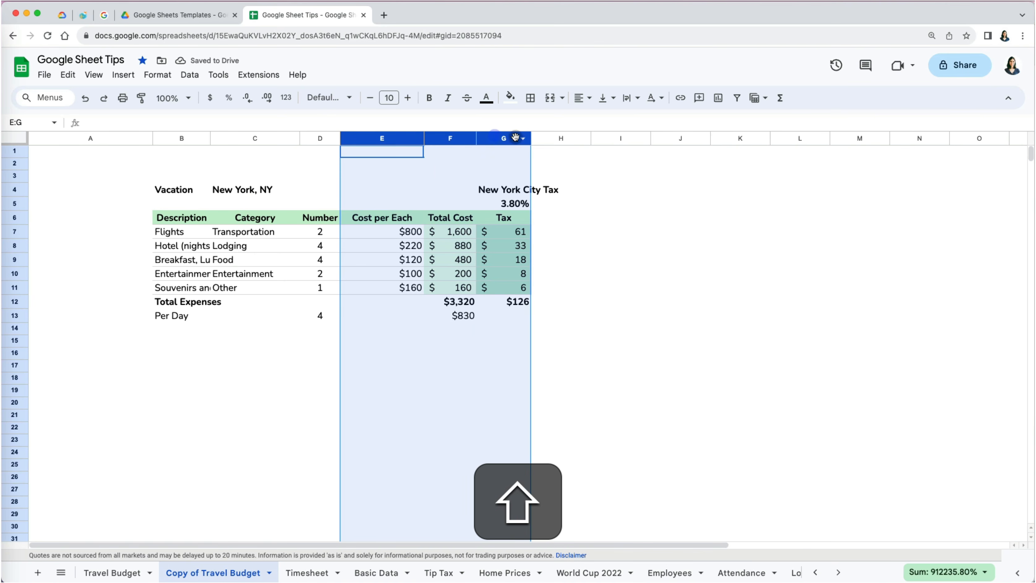
pyautogui.moveTo(529, 139); pyautogui.dragTo(541, 139)
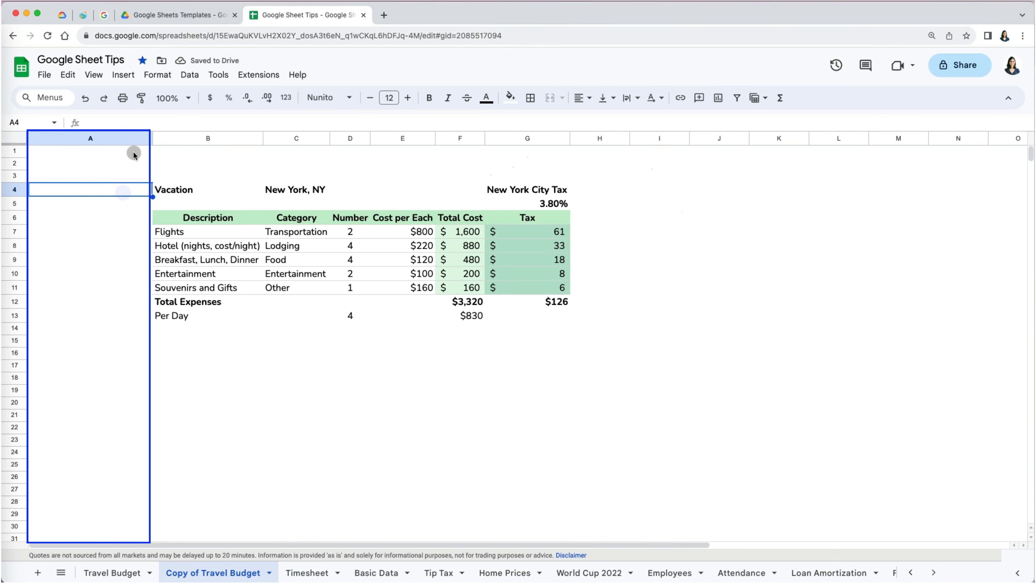
pyautogui.click(145, 139)
pyautogui.moveTo(153, 140); pyautogui.dragTo(48, 141)
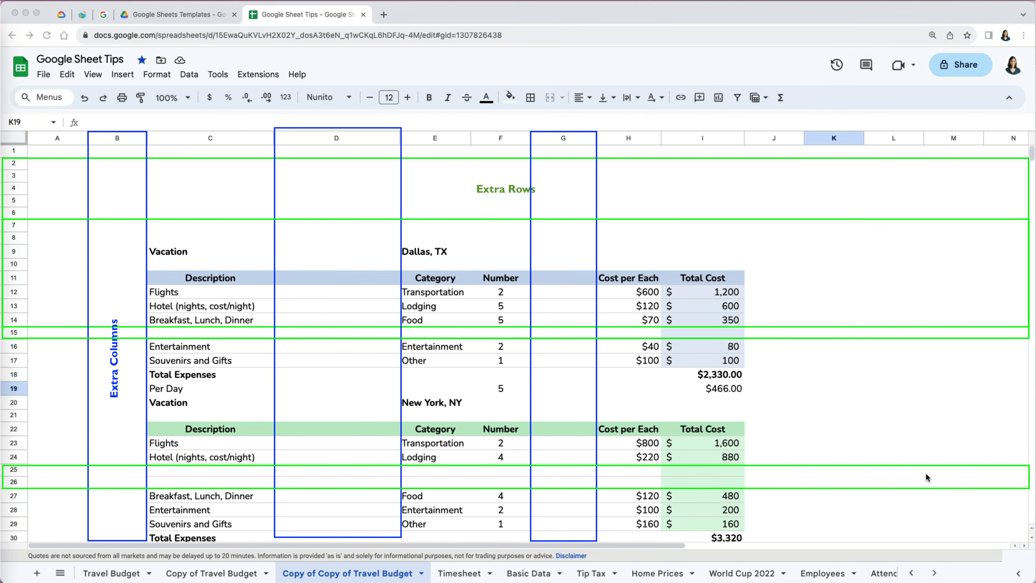
# - Delete the empty row 6 above the Dallas, TX table, then select rows 4–6
pyautogui.click(21, 212)
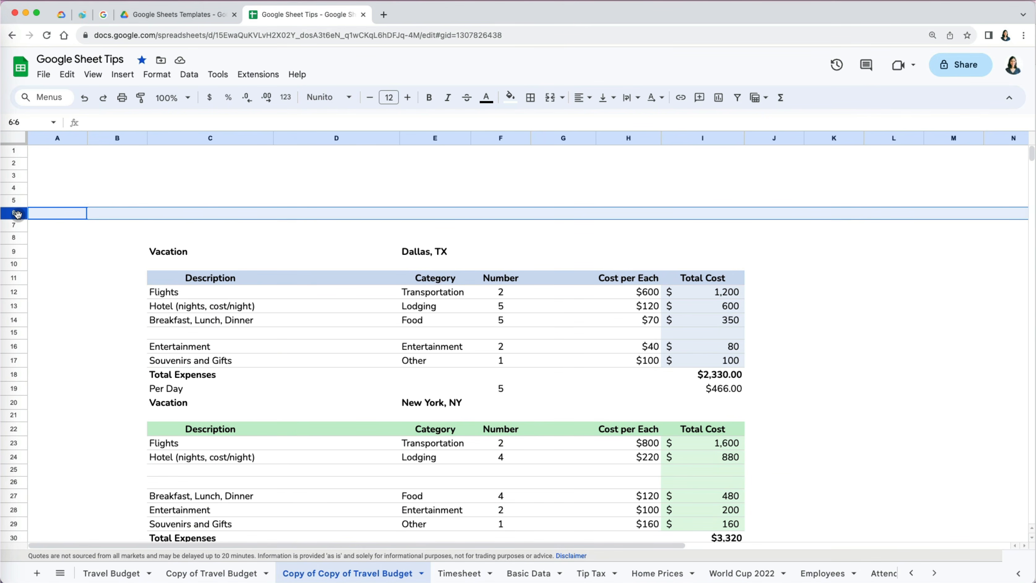
pyautogui.rightClick(17, 214)
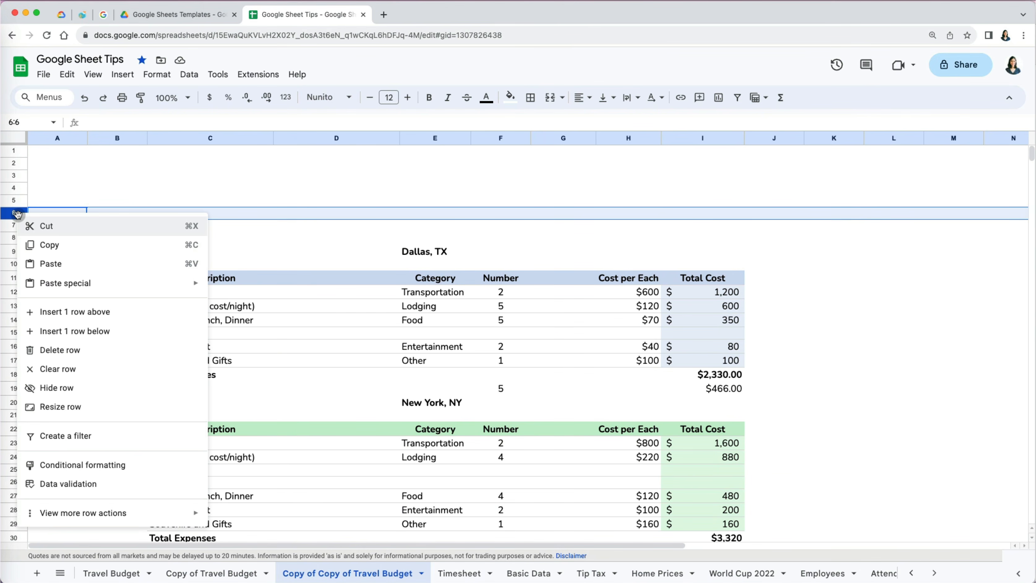
pyautogui.click(91, 351)
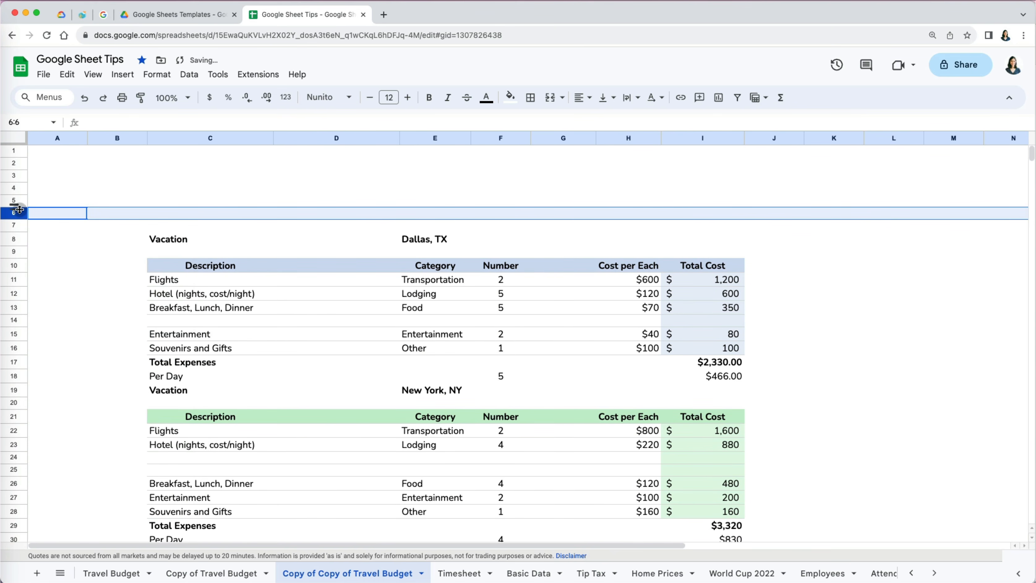
pyautogui.click(16, 189)
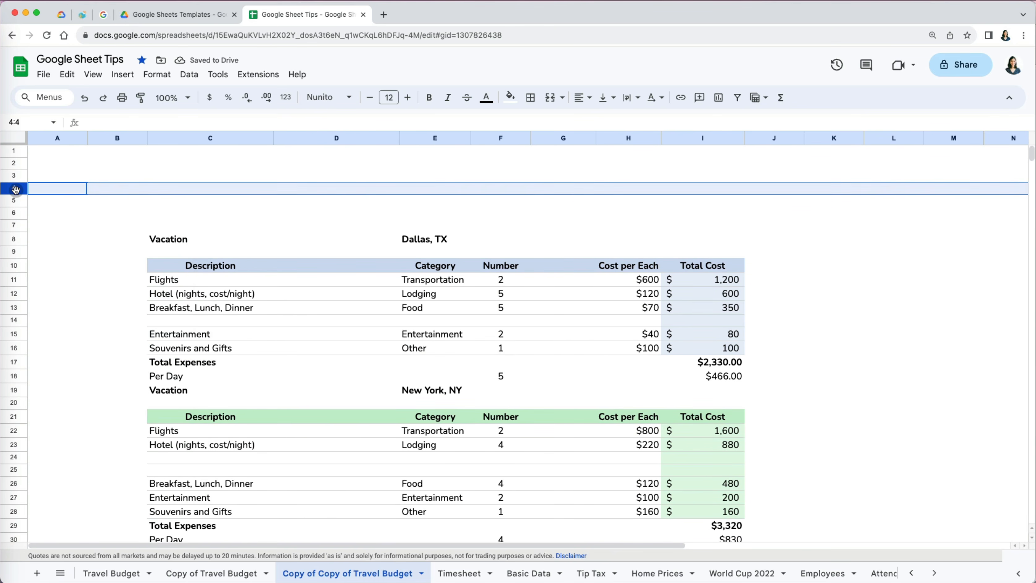
pyautogui.keyDown('shift'); pyautogui.click(15, 213); pyautogui.keyUp('shift')
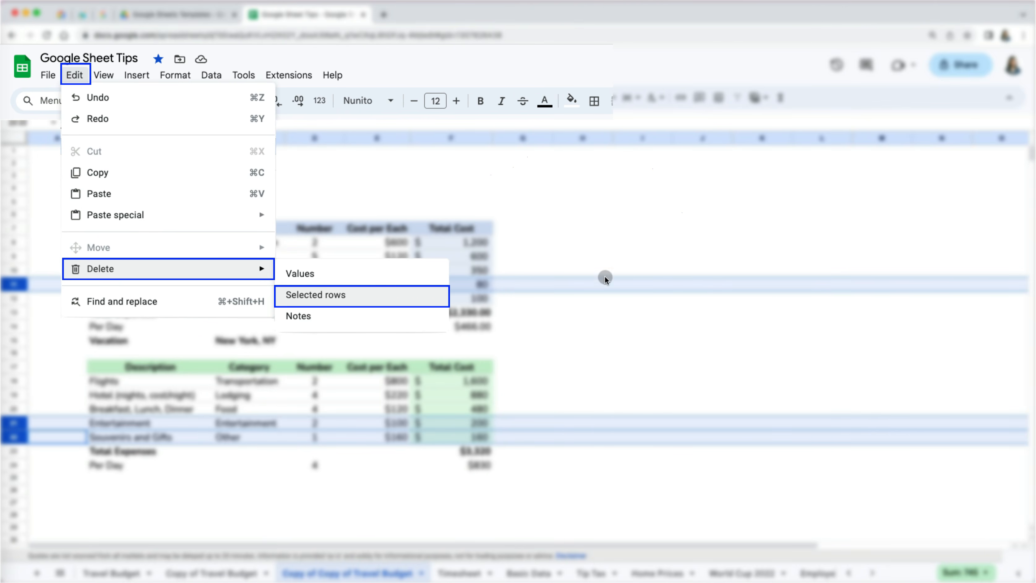
pyautogui.click(697, 297)
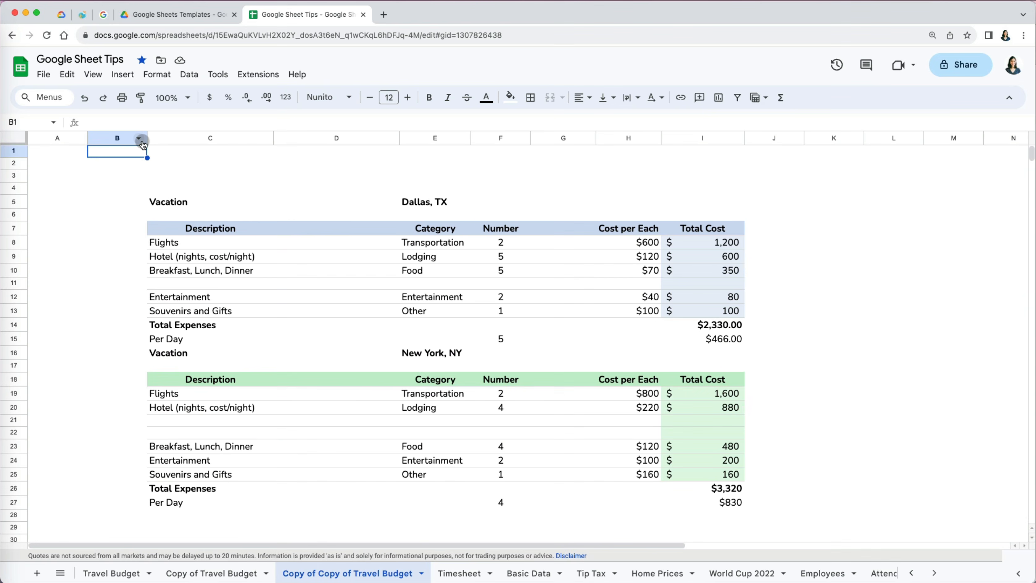
# - Delete the empty column B
pyautogui.click(141, 139)
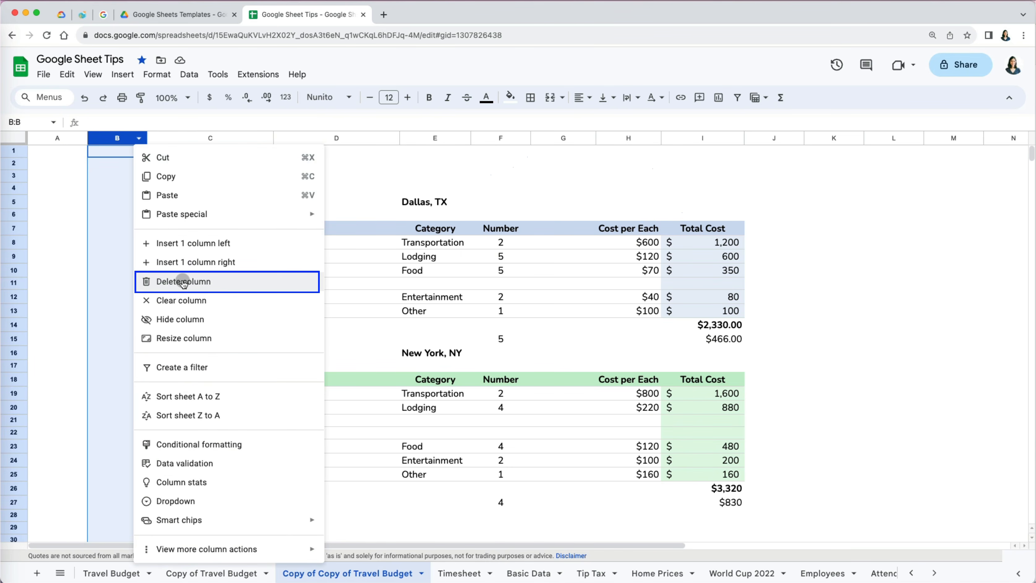
pyautogui.click(183, 282)
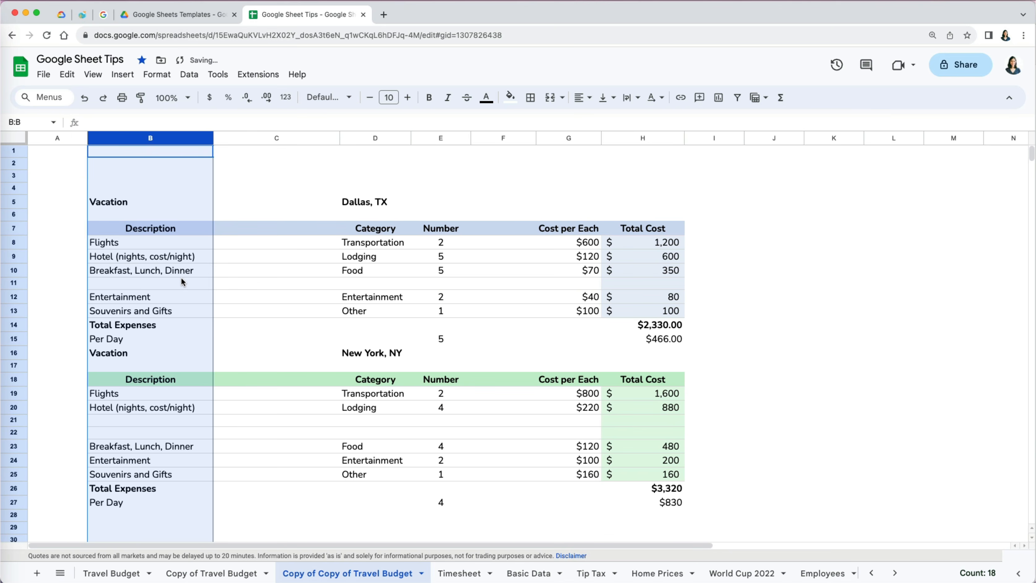
pyautogui.click(785, 226)
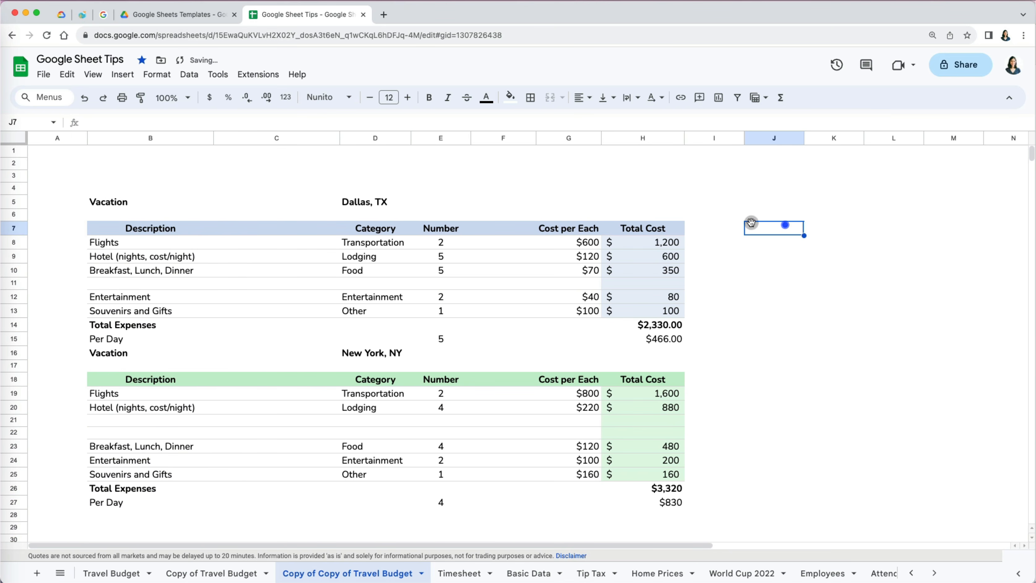
# - Delete the empty columns C and F together
pyautogui.click(276, 140)
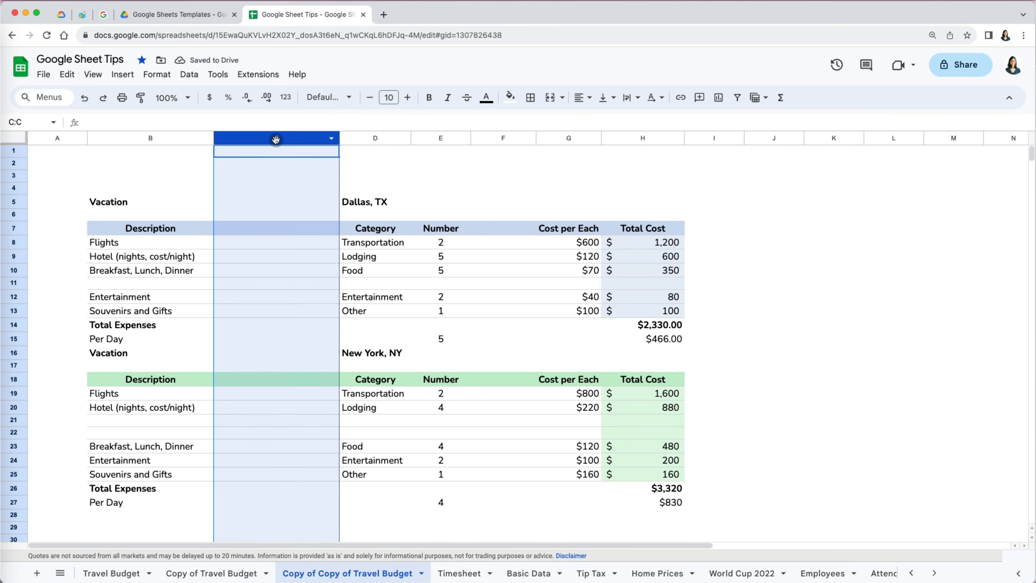
pyautogui.keyDown('super'); pyautogui.click(504, 136); pyautogui.keyUp('super')
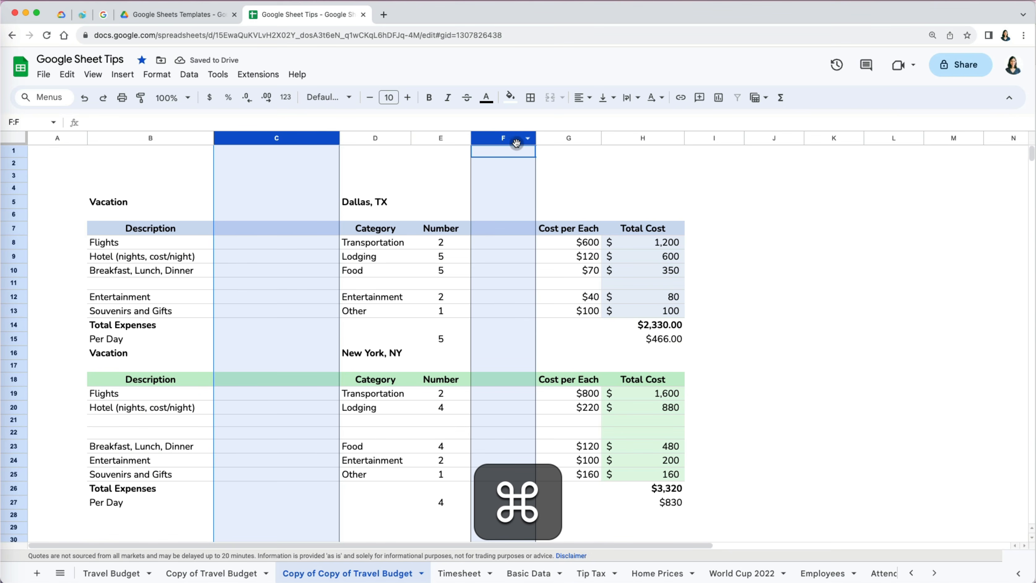
pyautogui.click(527, 138)
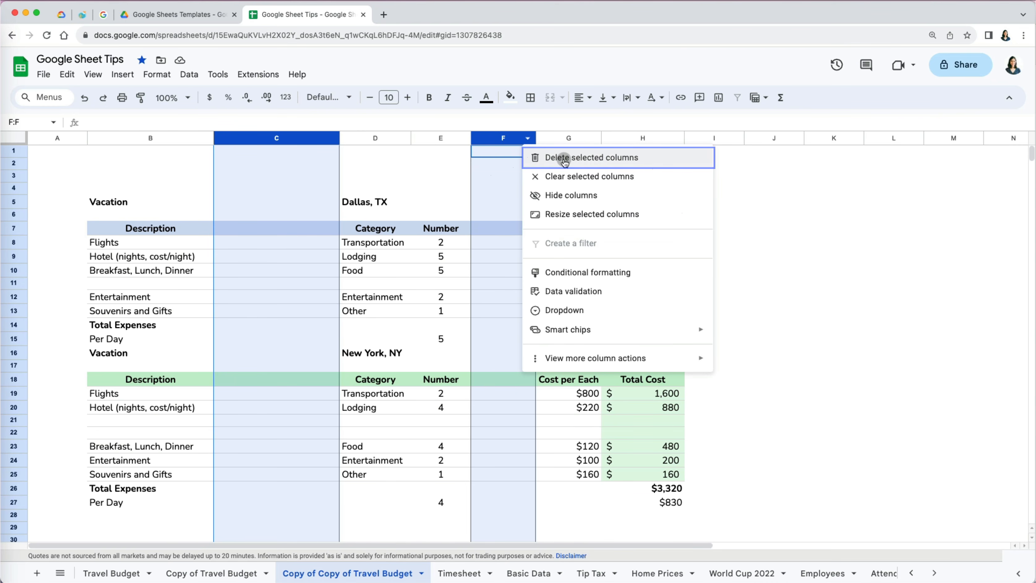
pyautogui.click(565, 162)
pyautogui.click(578, 219)
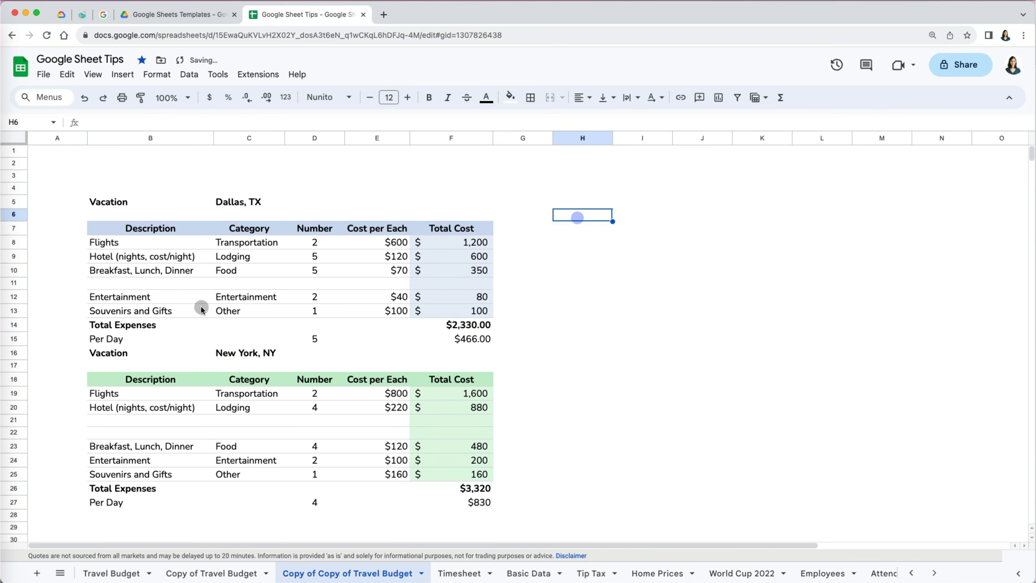
pyautogui.click(14, 284)
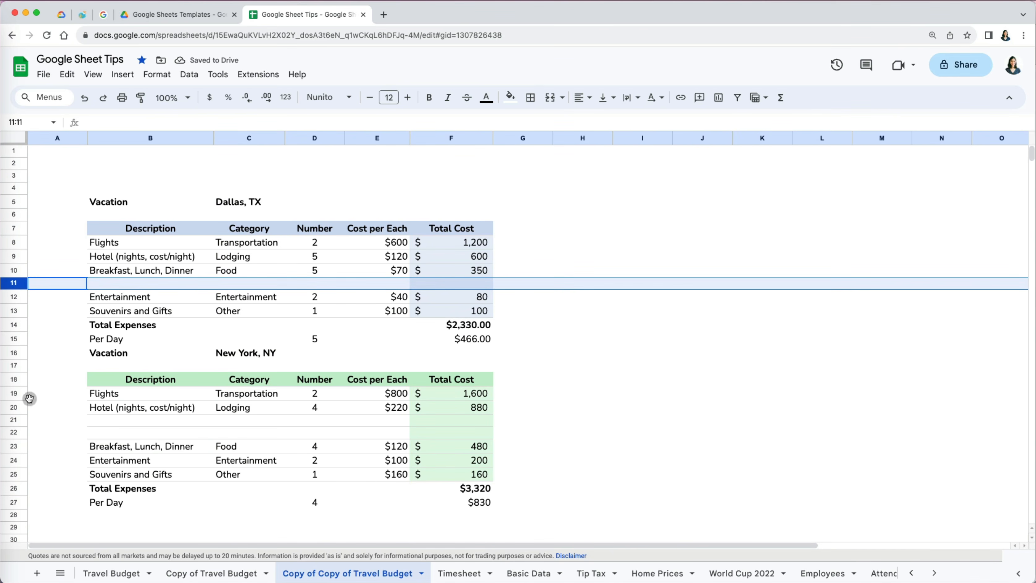
# - Delete the blank rows 11, 21 and 22 inside the tables and narrow column A
pyautogui.keyDown('super'); pyautogui.click(14, 420); pyautogui.keyUp('super')
pyautogui.keyDown('super'); pyautogui.click(16, 433); pyautogui.keyUp('super')
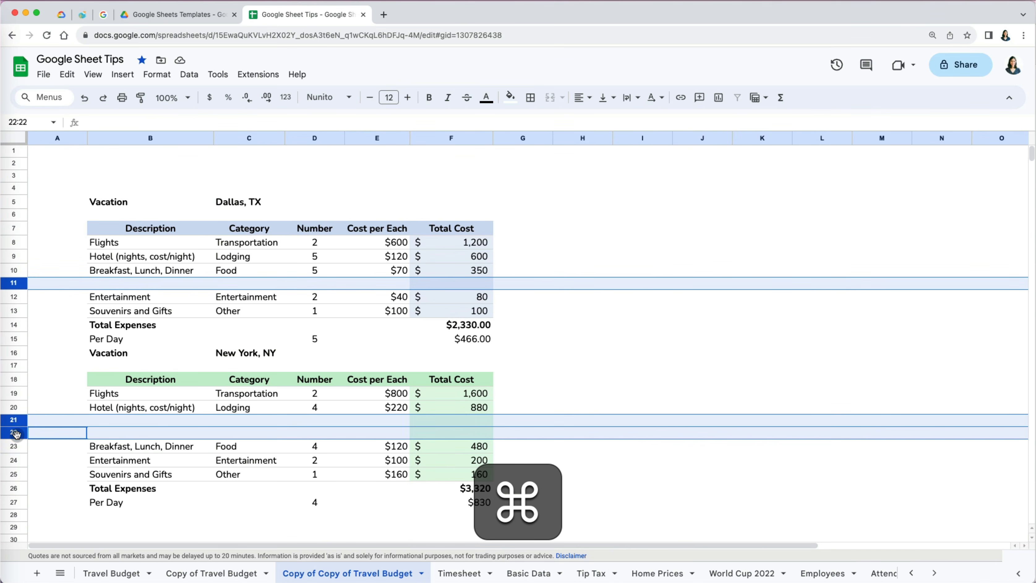
pyautogui.rightClick(16, 434)
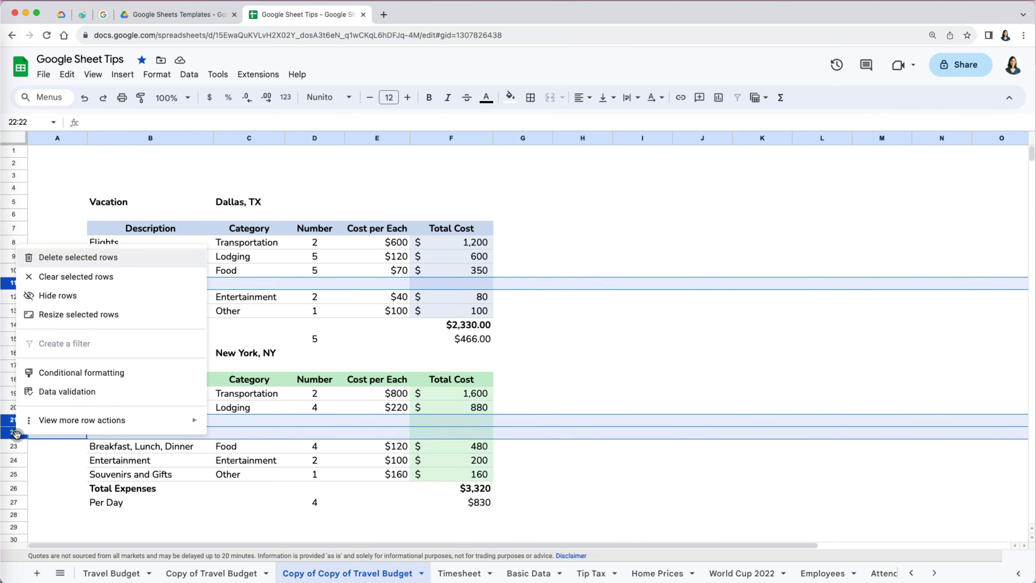
pyautogui.click(54, 257)
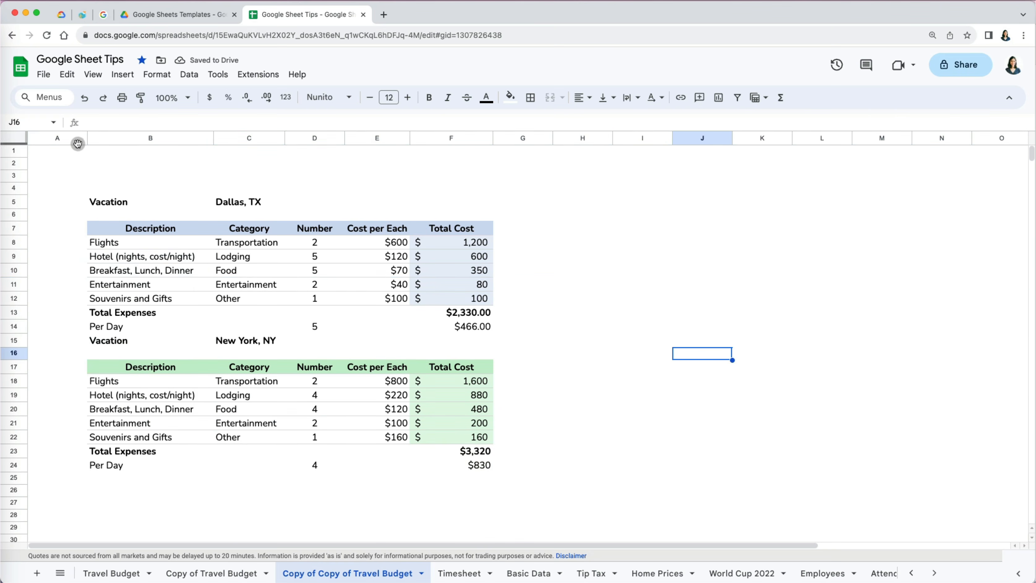
pyautogui.moveTo(87, 138); pyautogui.dragTo(66, 138)
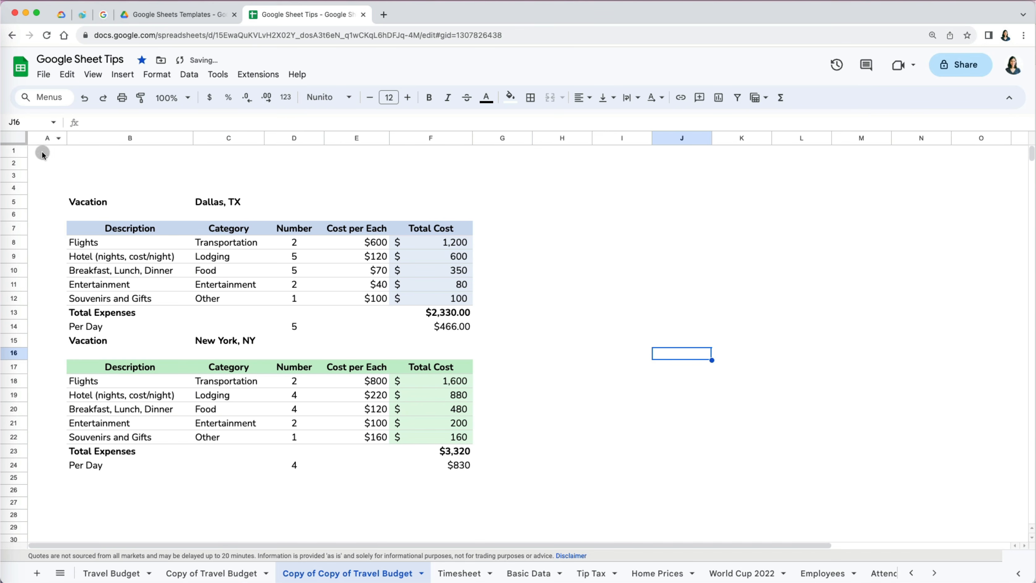
# - Delete the empty rows 2 and 3 above the tables
pyautogui.click(14, 164)
pyautogui.keyDown('shift'); pyautogui.click(17, 180); pyautogui.keyUp('shift')
pyautogui.rightClick(16, 180)
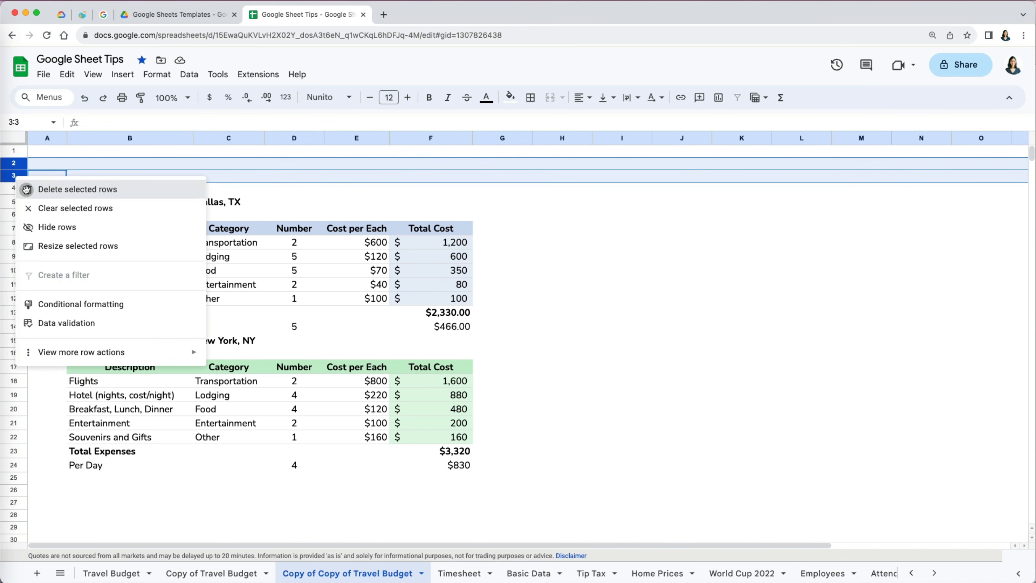
pyautogui.click(61, 189)
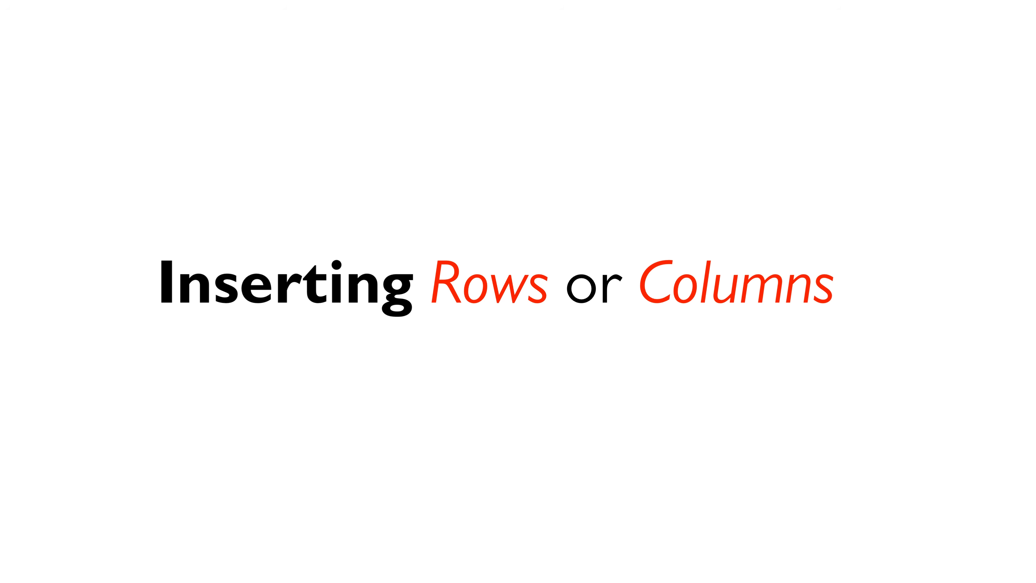
pyautogui.click(597, 254)
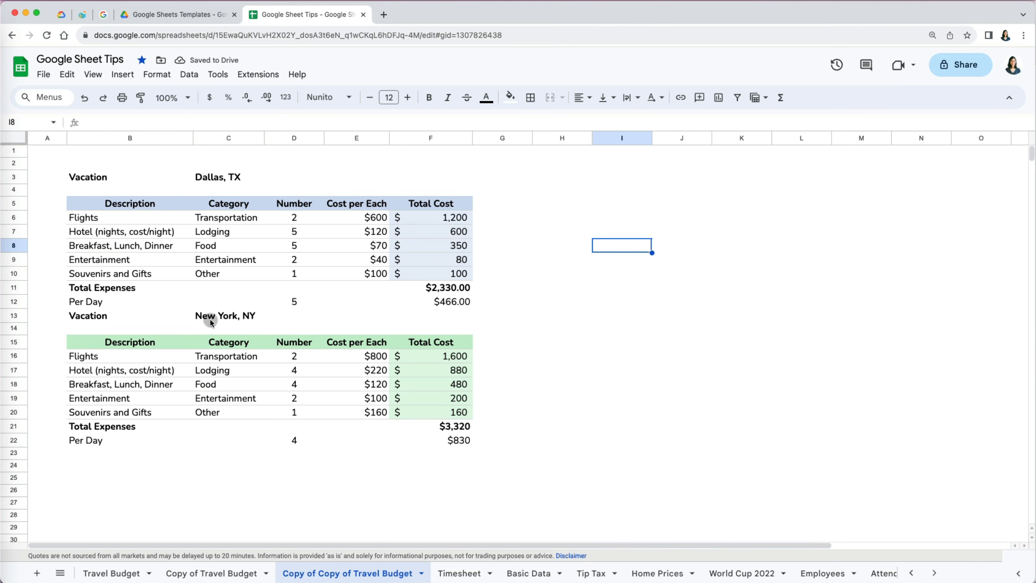
# - Insert one empty row above the New York heading in row 13
pyautogui.click(16, 315)
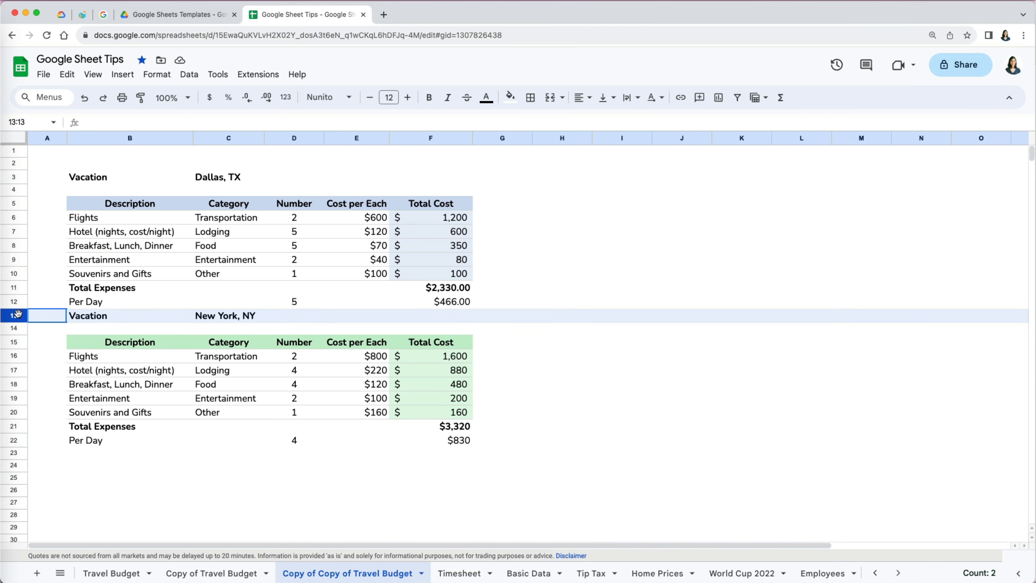
pyautogui.rightClick(18, 314)
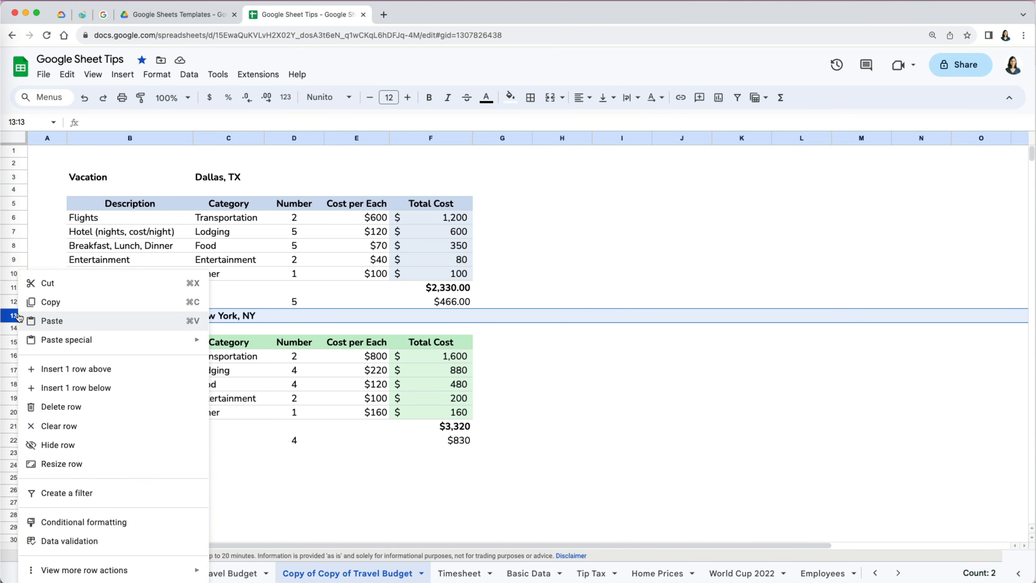
pyautogui.click(51, 370)
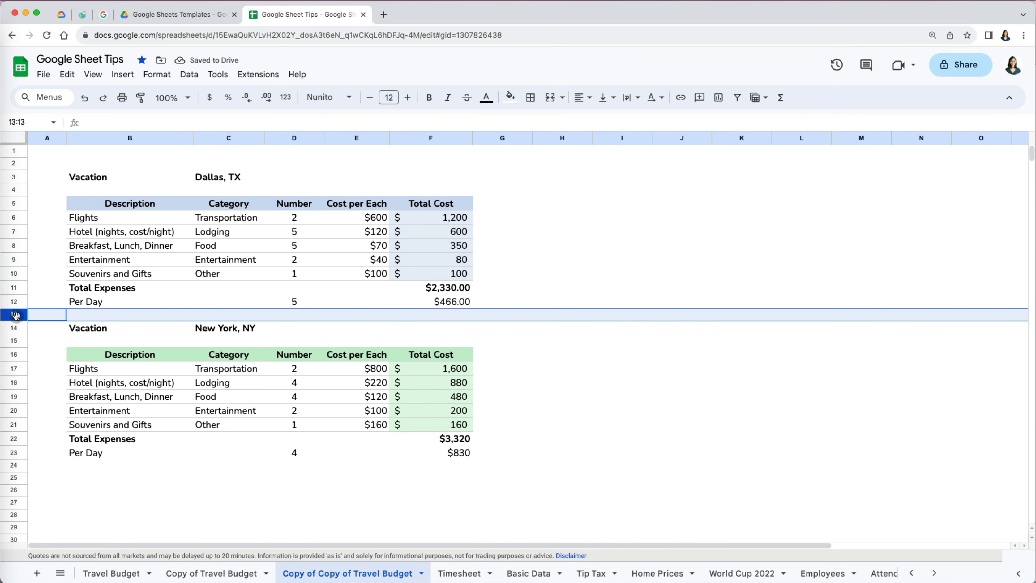
# - Insert three more empty rows above row 13, undoing an accidental insert below
pyautogui.moveTo(16, 315); pyautogui.dragTo(15, 315)
pyautogui.keyDown('shift'); pyautogui.click(15, 331); pyautogui.keyUp('shift')
pyautogui.keyDown('shift'); pyautogui.click(16, 341); pyautogui.keyUp('shift')
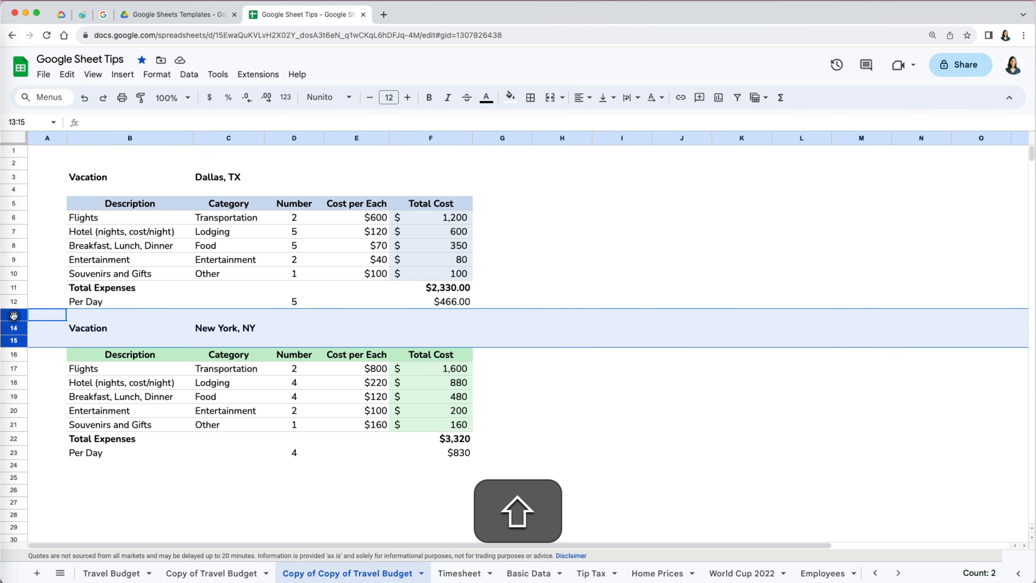
pyautogui.rightClick(14, 316)
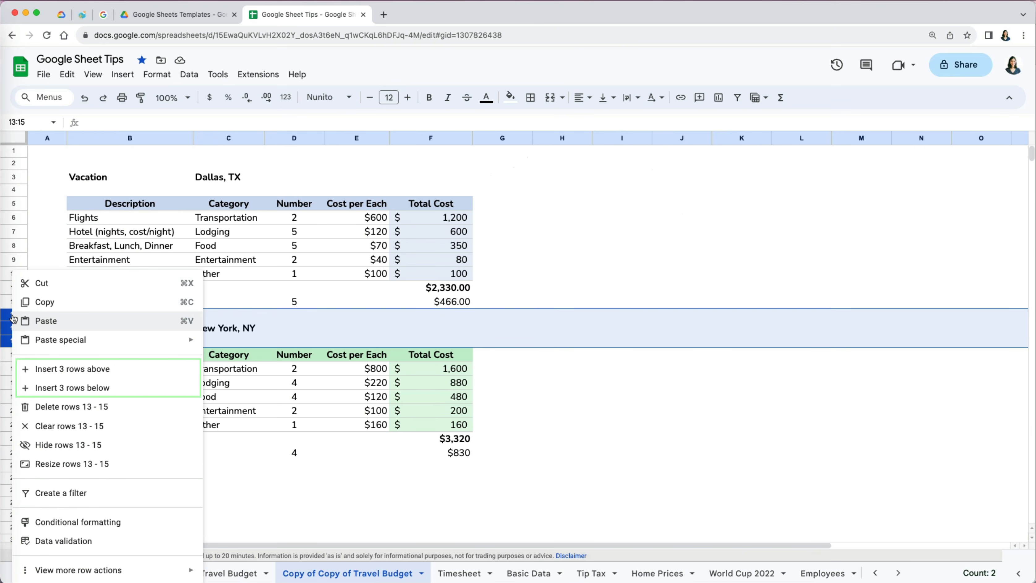
pyautogui.click(58, 386)
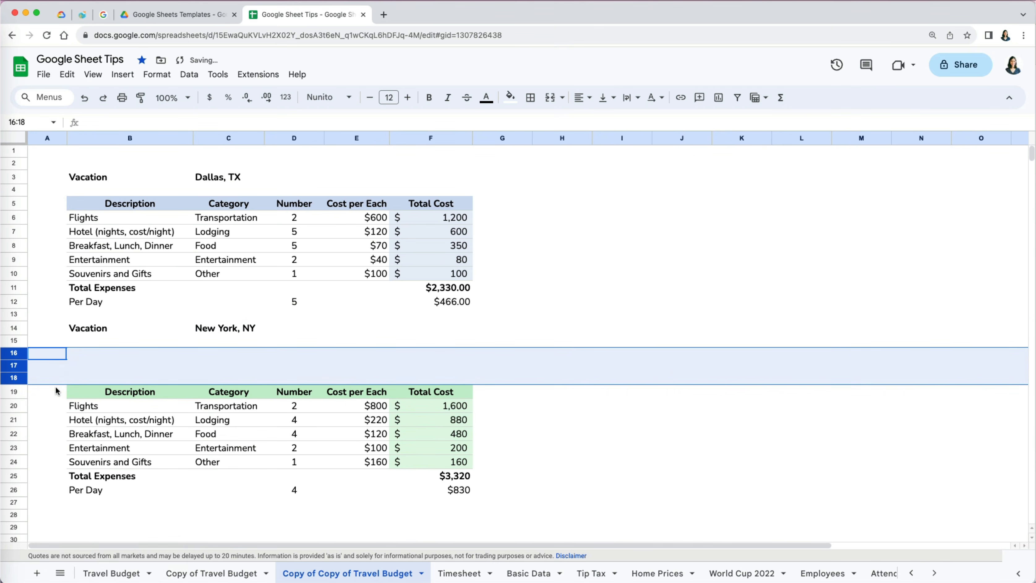
pyautogui.press('super+z')
pyautogui.rightClick(21, 320)
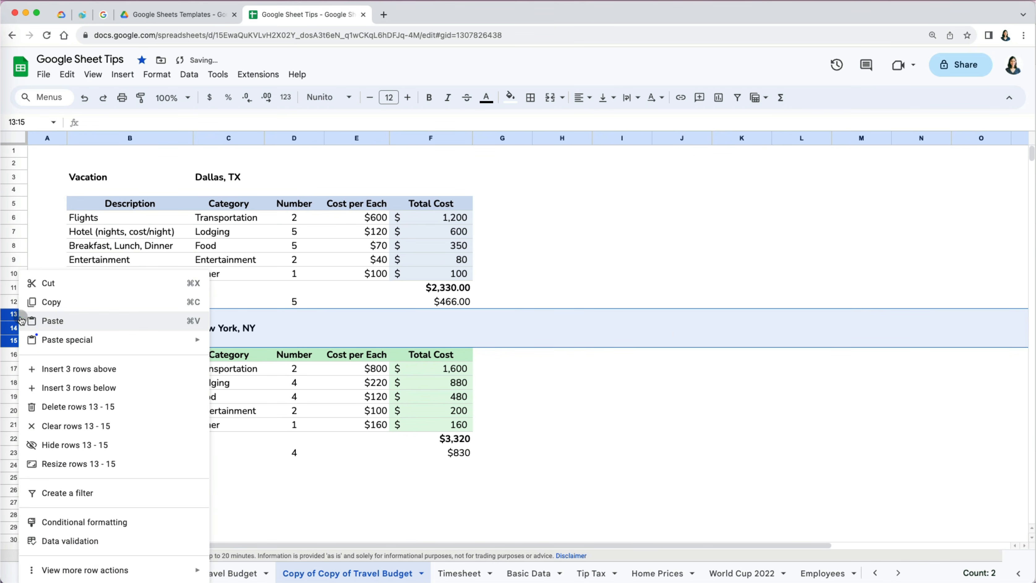
pyautogui.click(62, 367)
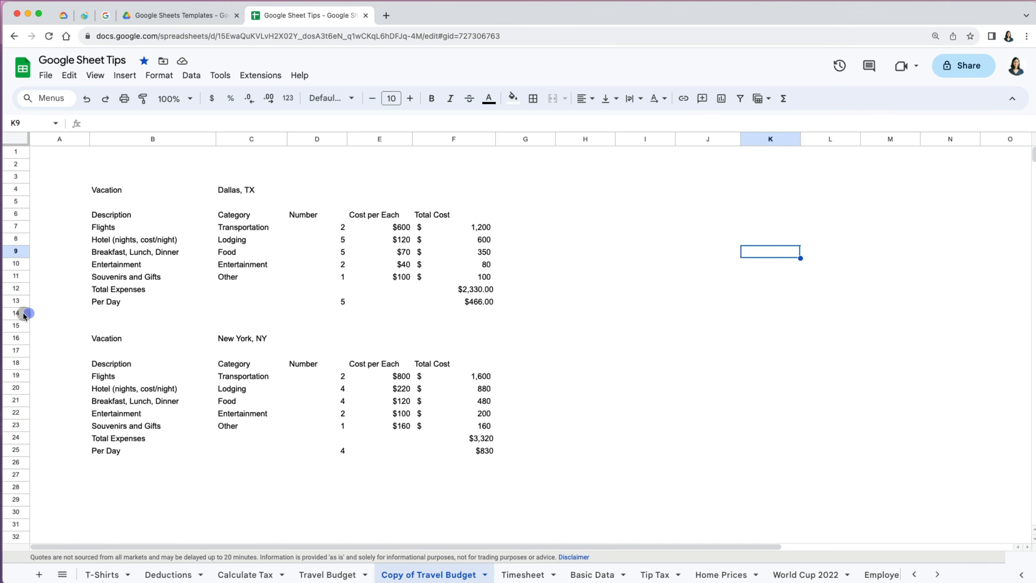
pyautogui.click(18, 312)
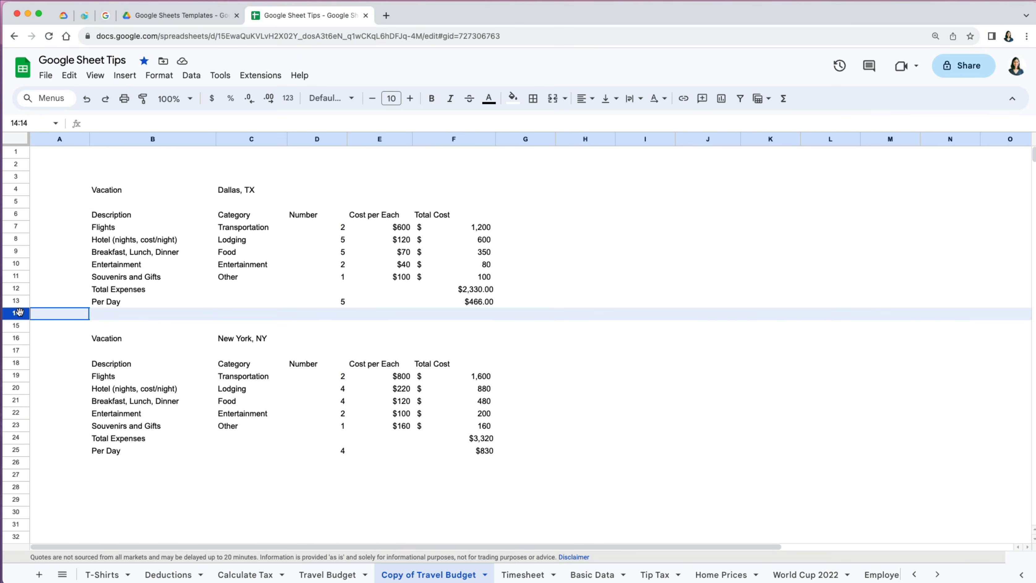
# - Preview the row-insert choices for rows 14–19 without inserting anything
pyautogui.moveTo(19, 312); pyautogui.dragTo(19, 388)
pyautogui.click(124, 75)
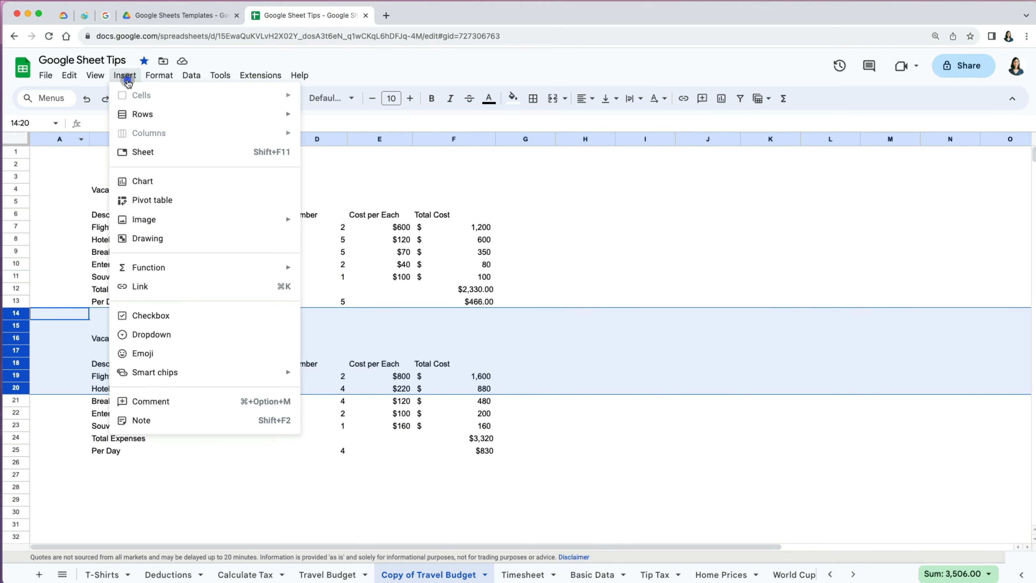
pyautogui.click(152, 122)
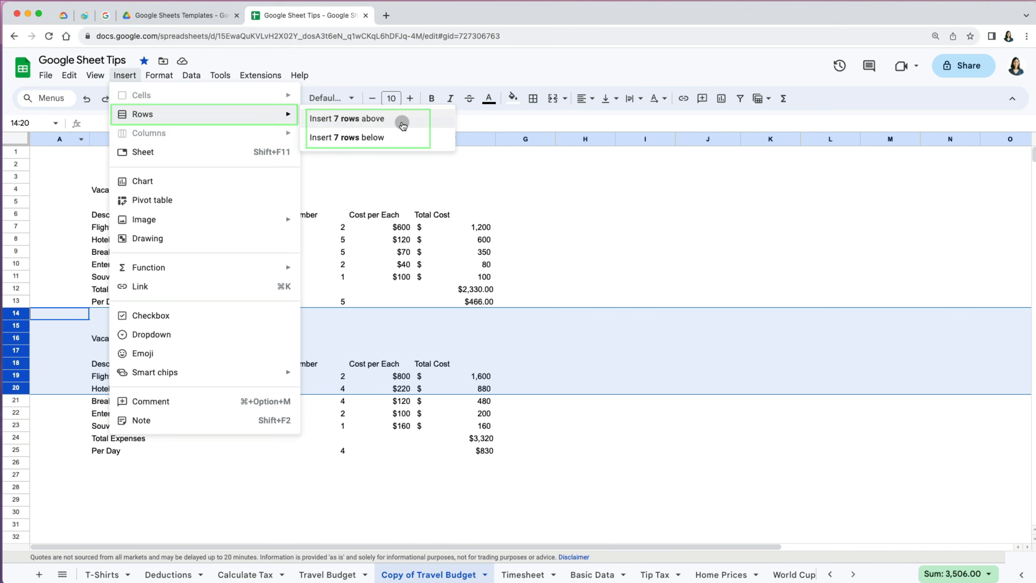
pyautogui.click(515, 191)
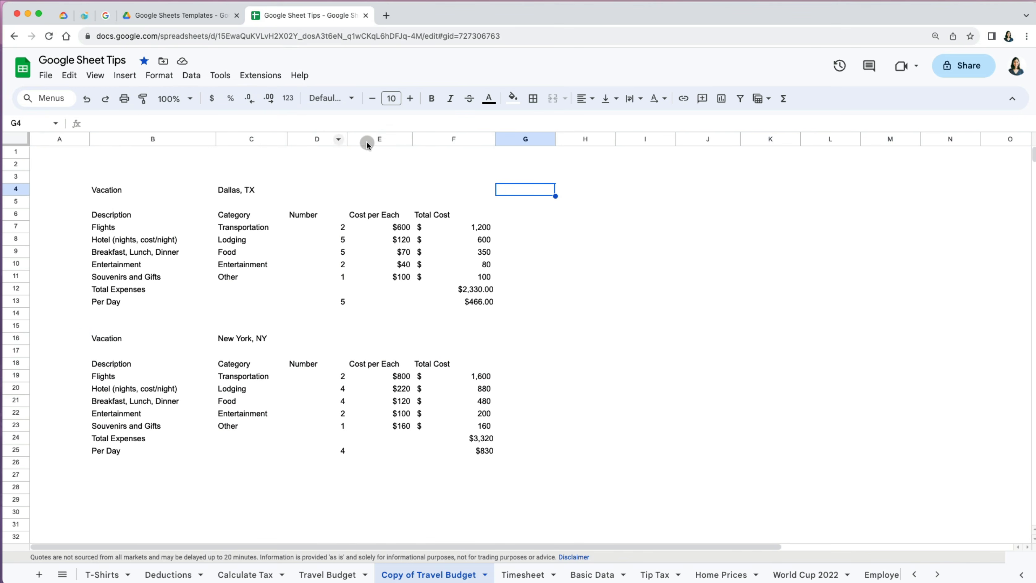
# - Preview the column-insert choices for columns E through I without inserting
pyautogui.moveTo(361, 138); pyautogui.dragTo(650, 152)
pyautogui.click(127, 76)
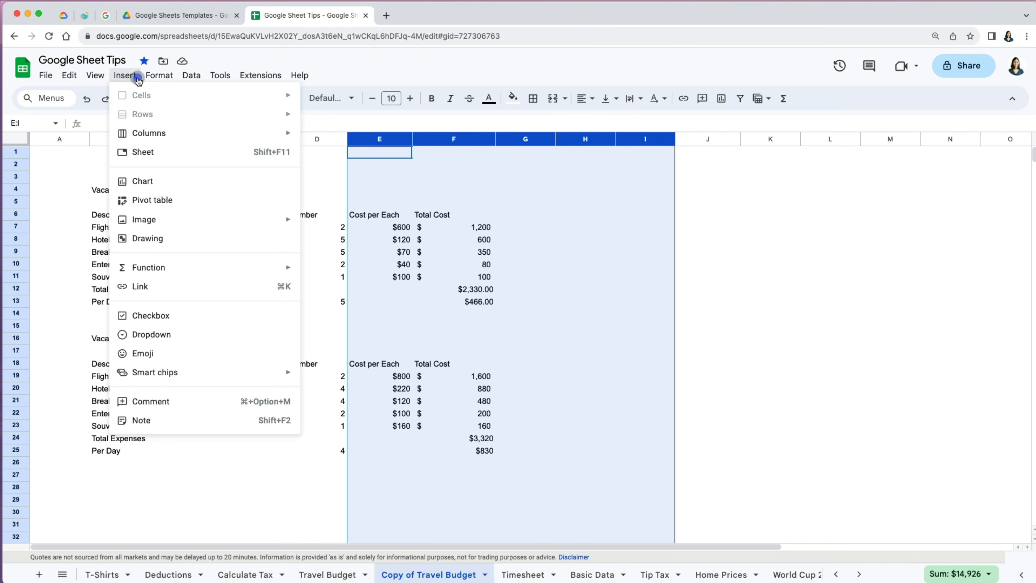
pyautogui.moveTo(168, 139)
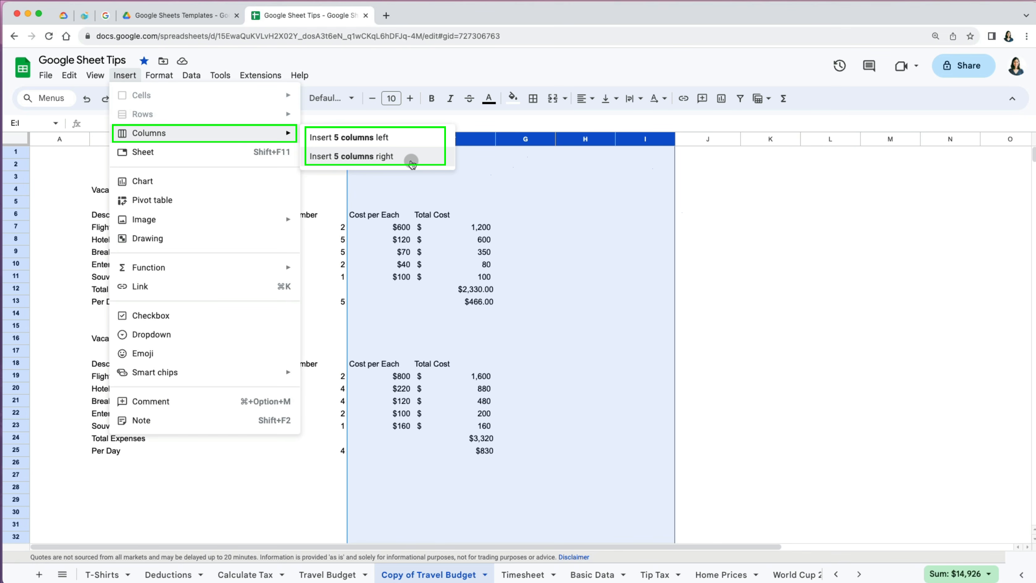
pyautogui.click(784, 227)
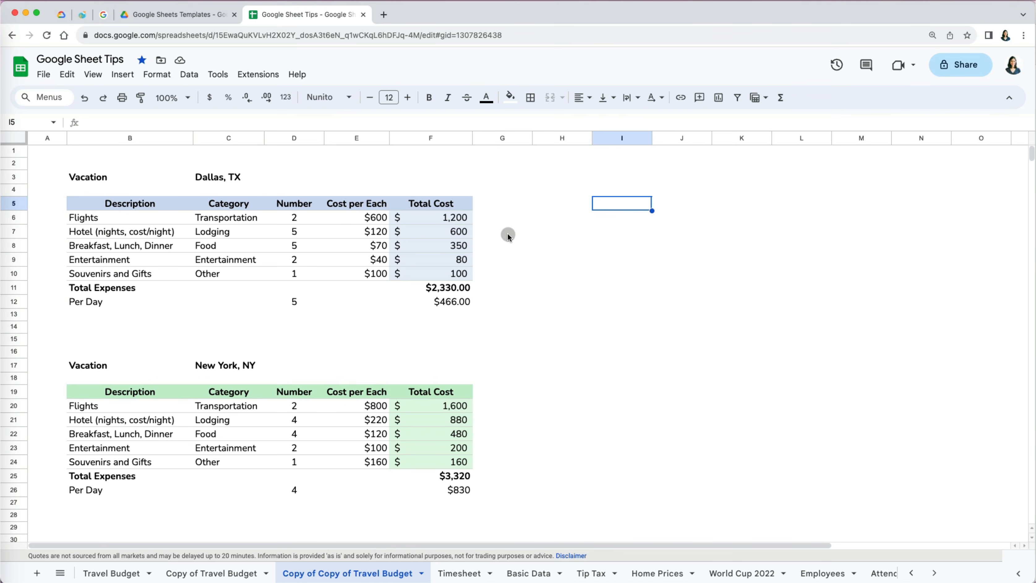
# - Bring up the Insert > Cells choices for the $600 cell E6
pyautogui.click(377, 219)
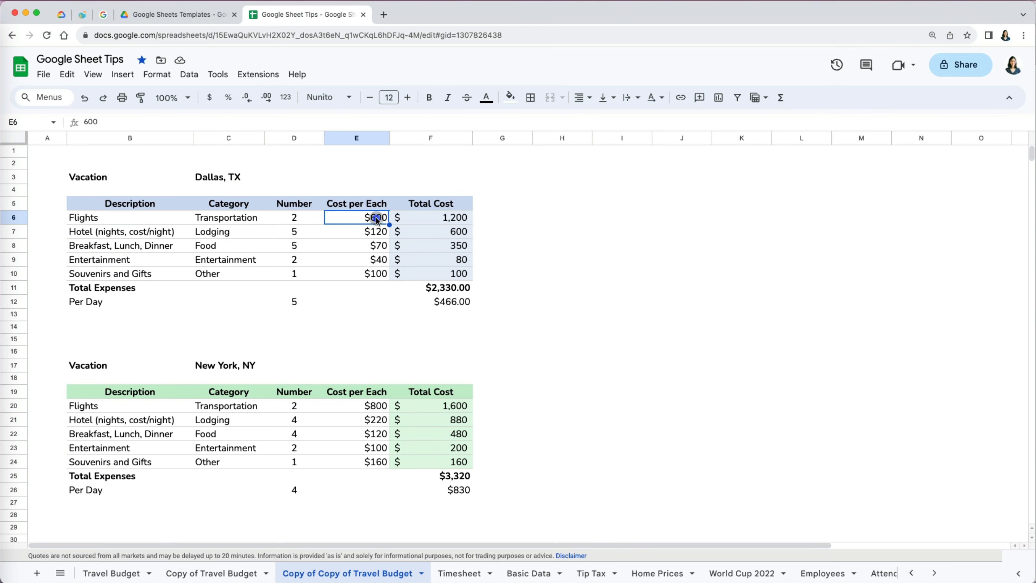
pyautogui.click(122, 75)
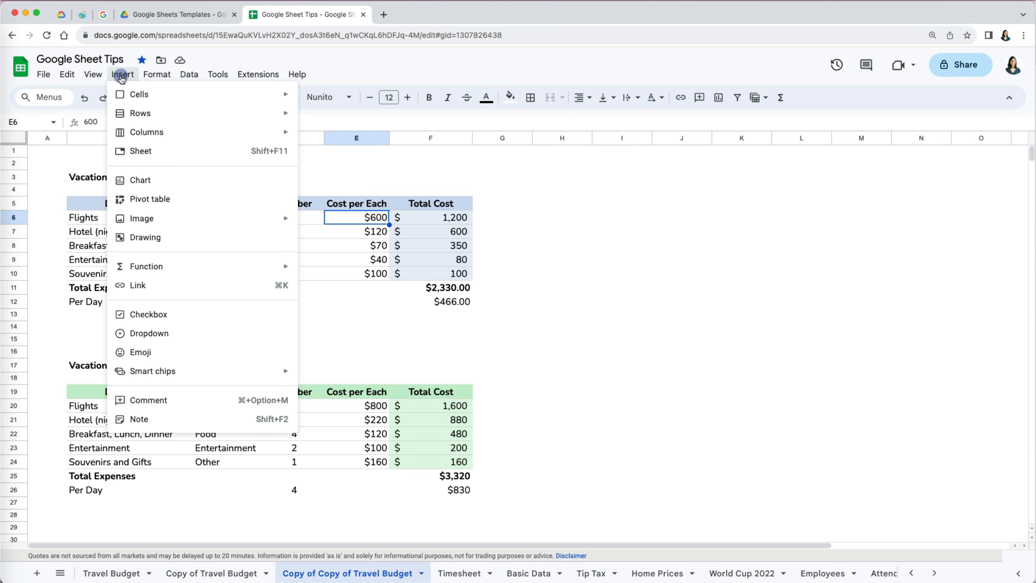
pyautogui.moveTo(130, 95)
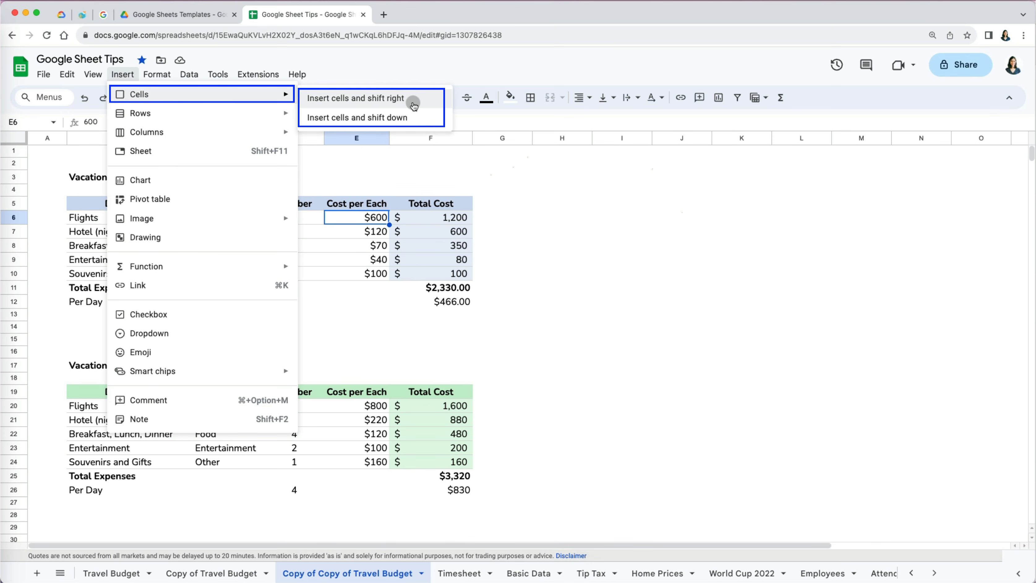
# - Insert cells at E5:E12, shifting the Dallas cost columns one column right
pyautogui.click(398, 99)
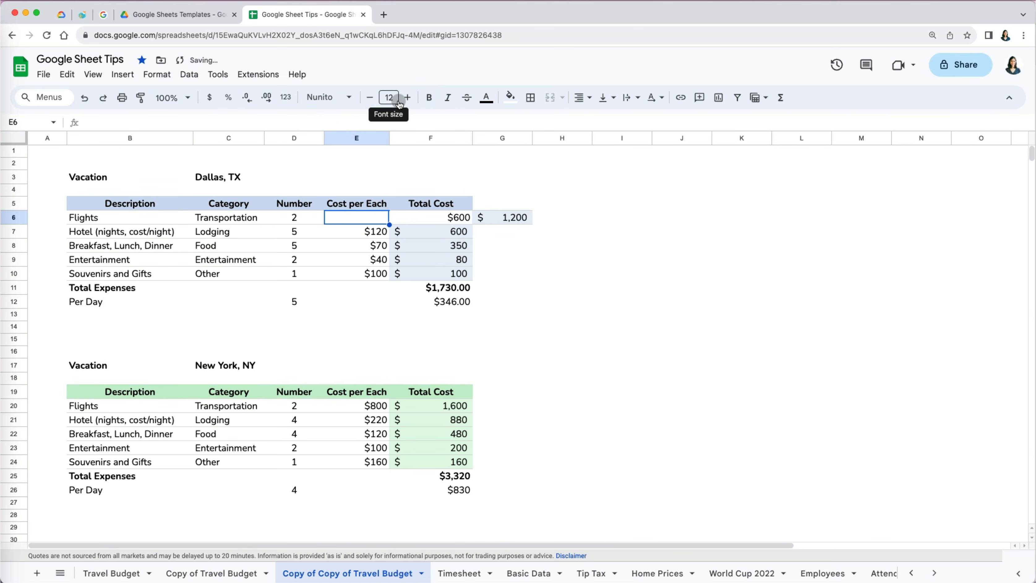
pyautogui.press('super+z')
pyautogui.moveTo(355, 206); pyautogui.dragTo(369, 302)
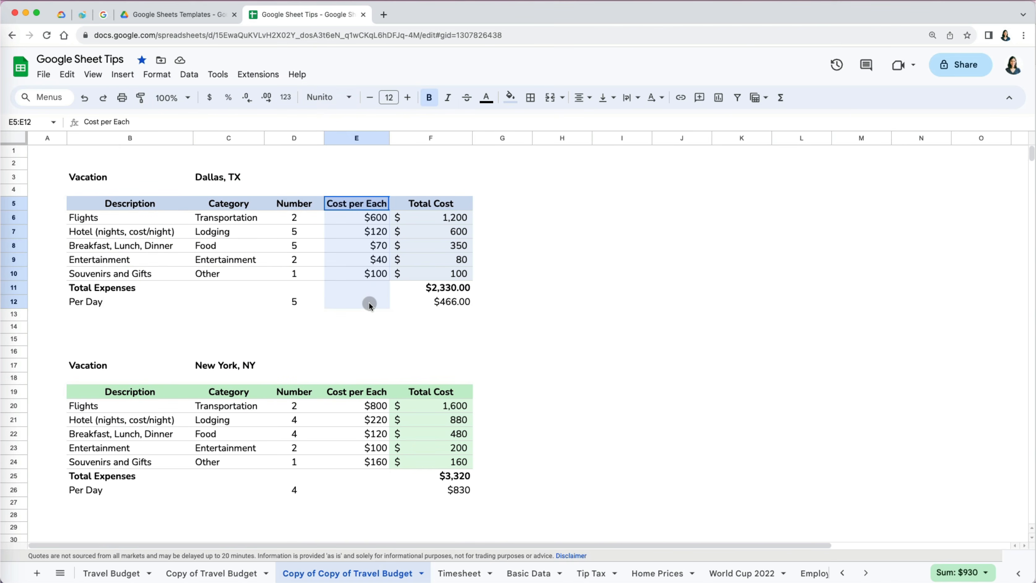
pyautogui.click(123, 74)
pyautogui.moveTo(253, 94)
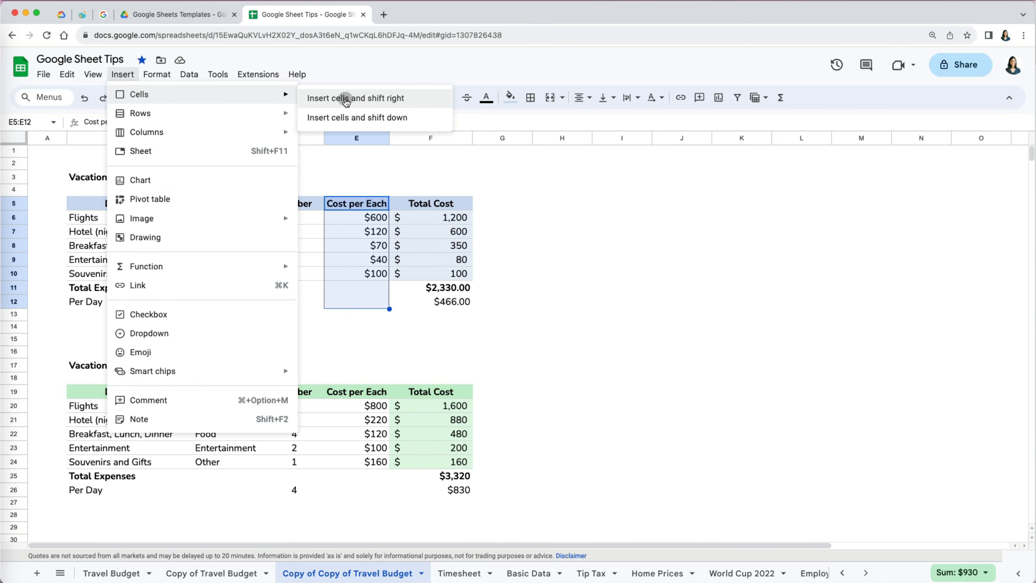
pyautogui.click(346, 98)
# - Test inserting cells at the Breakfast row B8:G8 with shift down, then undo it
pyautogui.moveTo(76, 245); pyautogui.dragTo(526, 250)
pyautogui.click(123, 74)
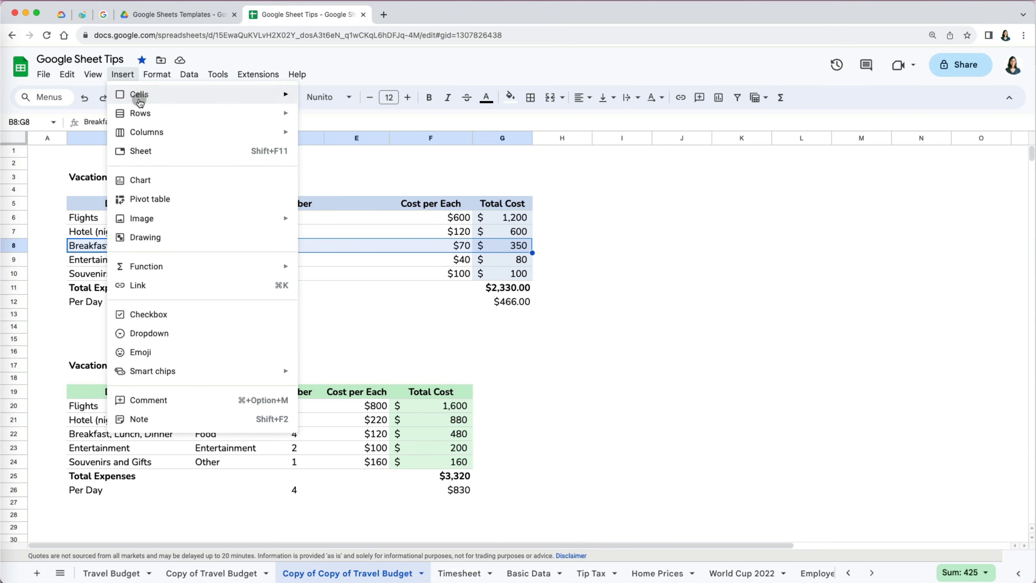
pyautogui.moveTo(139, 95)
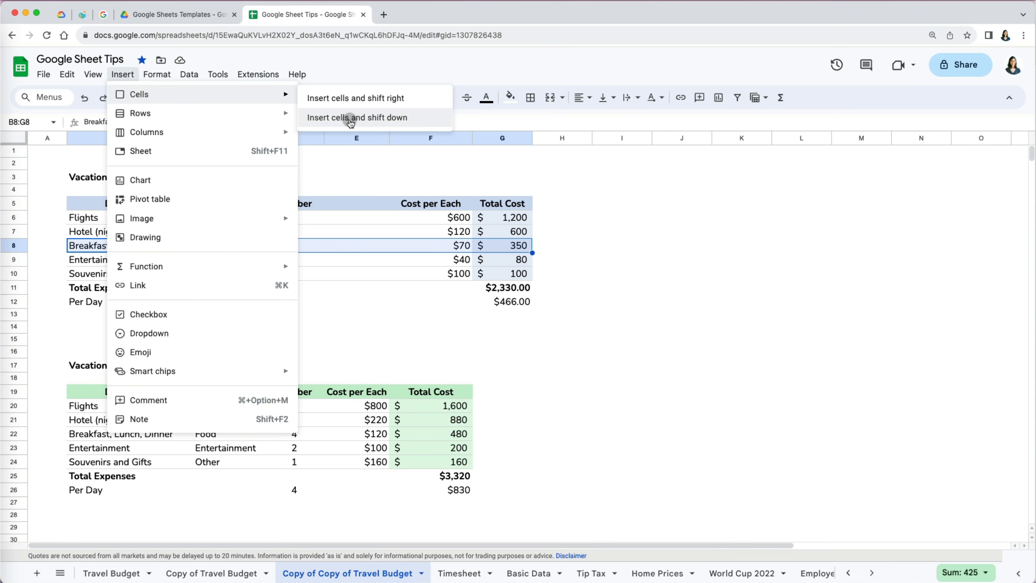
pyautogui.click(351, 118)
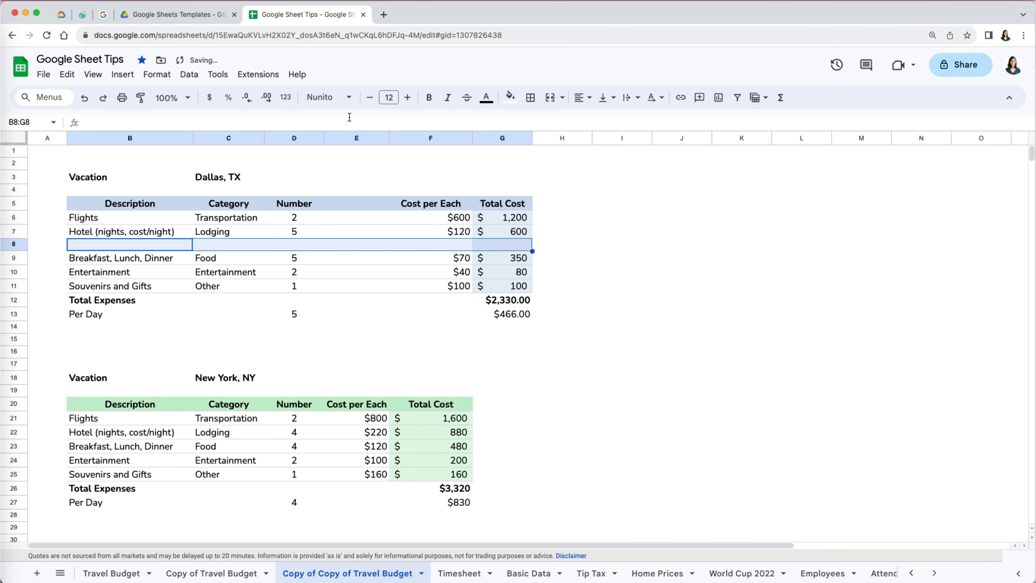
pyautogui.hotkey('ctrl', 'z')
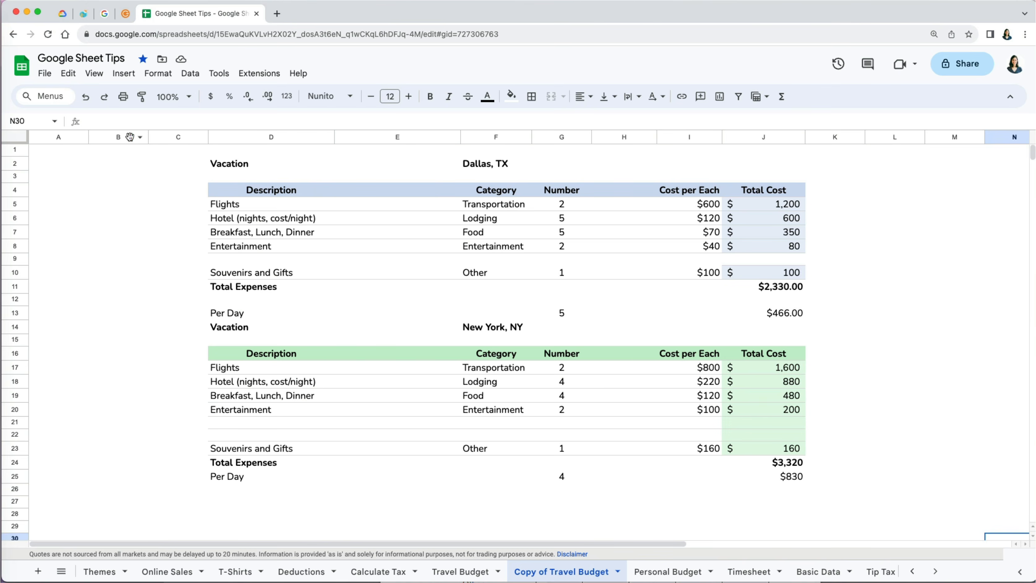
# - Move the Description column right and move a blank row between the two tables
pyautogui.moveTo(118, 137); pyautogui.dragTo(835, 137)
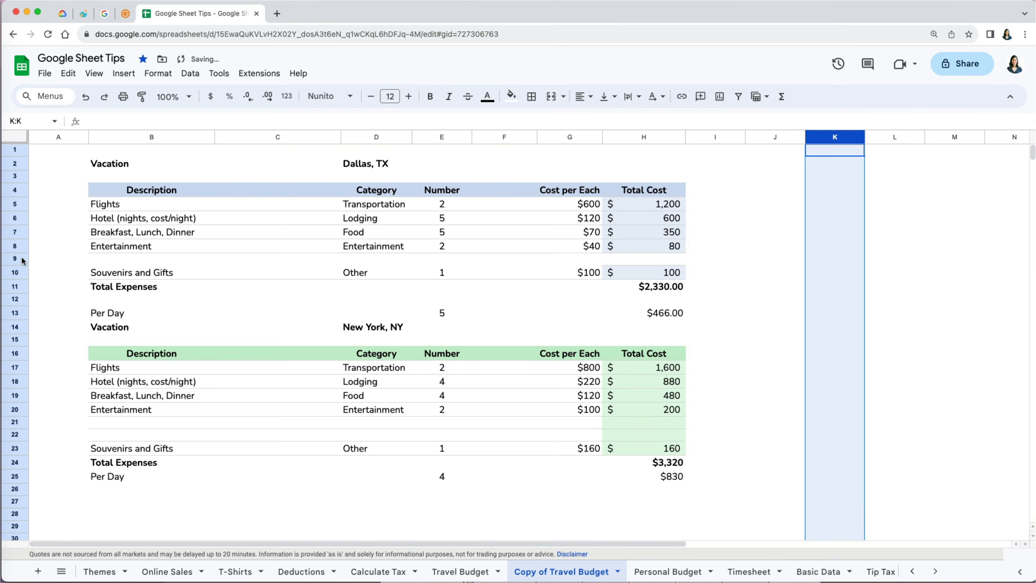
pyautogui.moveTo(14, 258); pyautogui.dragTo(16, 150)
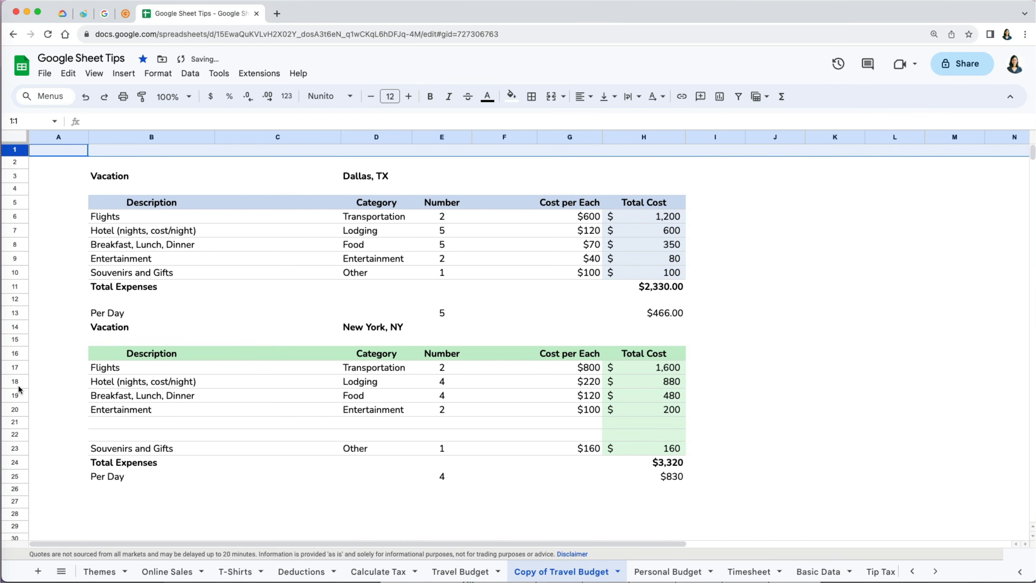
pyautogui.click(15, 488)
pyautogui.moveTo(15, 488); pyautogui.dragTo(17, 326)
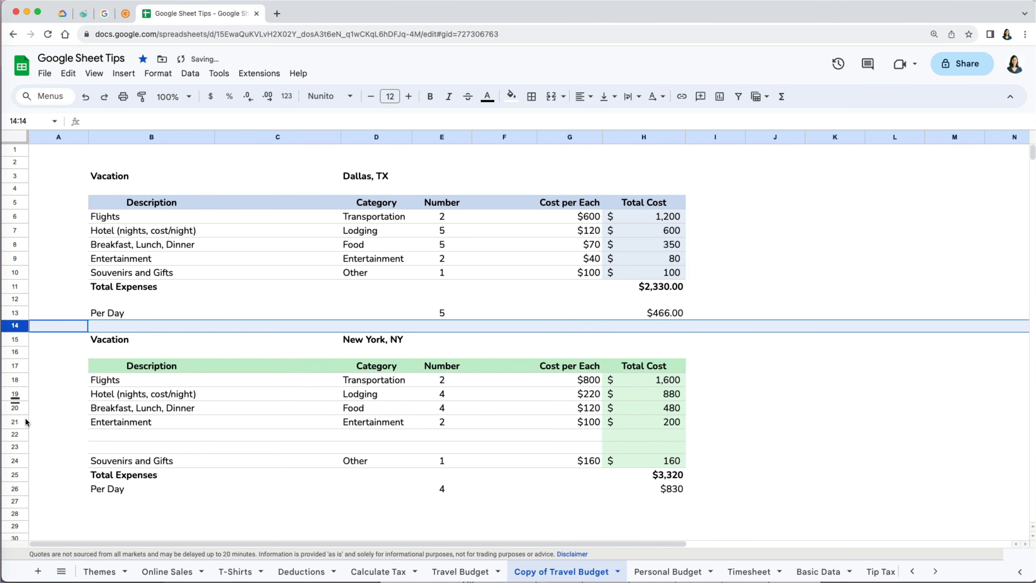
# - Move New York's two blank rows out, place Per Day under Total Expenses, and shift empty column C right
pyautogui.click(14, 434)
pyautogui.keyDown('shift'); pyautogui.click(14, 449); pyautogui.keyUp('shift')
pyautogui.moveTo(15, 449); pyautogui.dragTo(14, 448)
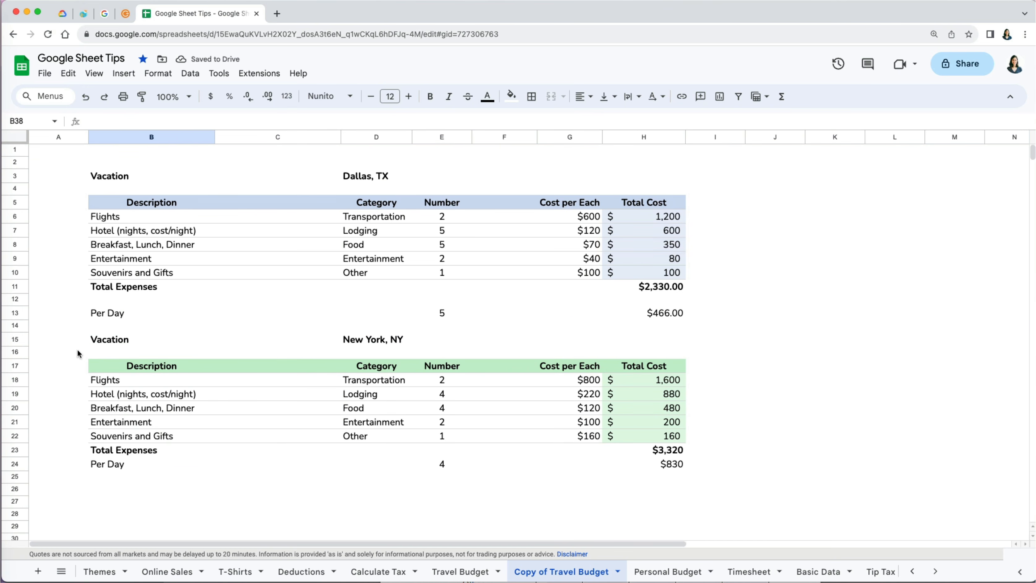
pyautogui.click(17, 314)
pyautogui.moveTo(17, 314); pyautogui.dragTo(17, 301)
pyautogui.click(261, 137)
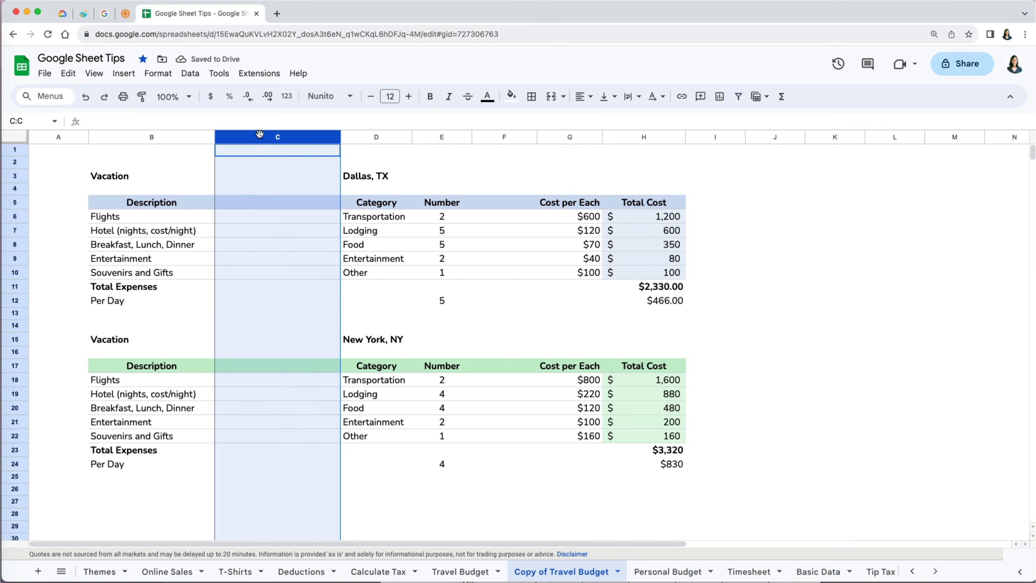
pyautogui.moveTo(261, 137); pyautogui.dragTo(763, 164)
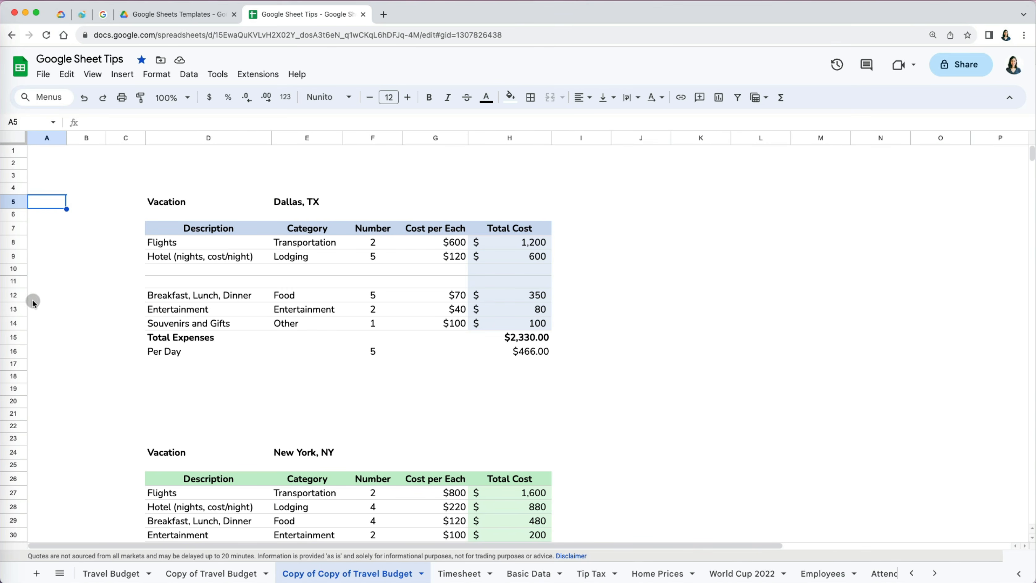
# - Move the Dallas table's two blank rows and the empty rows between the tables to the top
pyautogui.click(19, 281)
pyautogui.keyDown('shift'); pyautogui.click(13, 269); pyautogui.keyUp('shift')
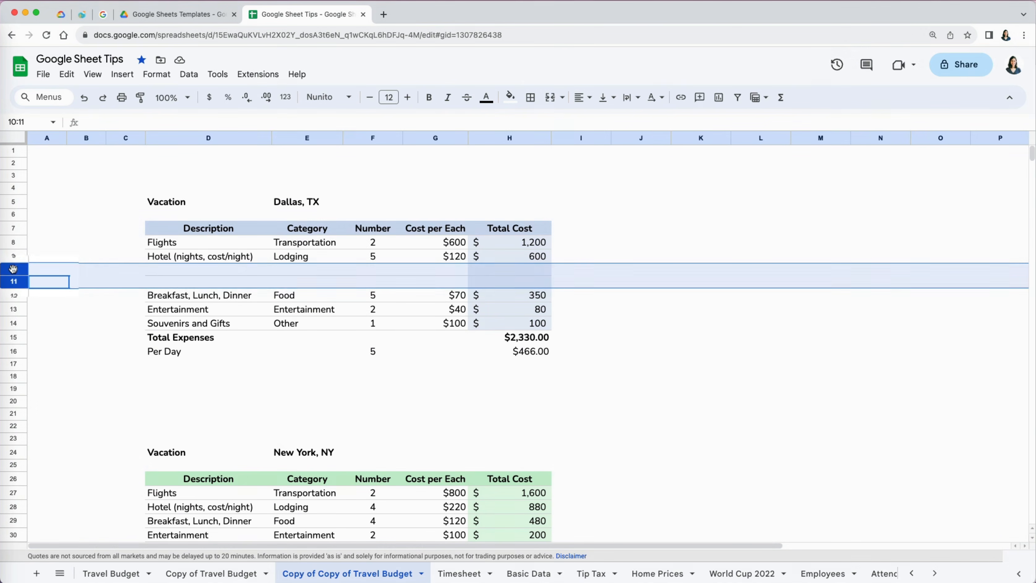
pyautogui.moveTo(19, 266); pyautogui.dragTo(13, 157)
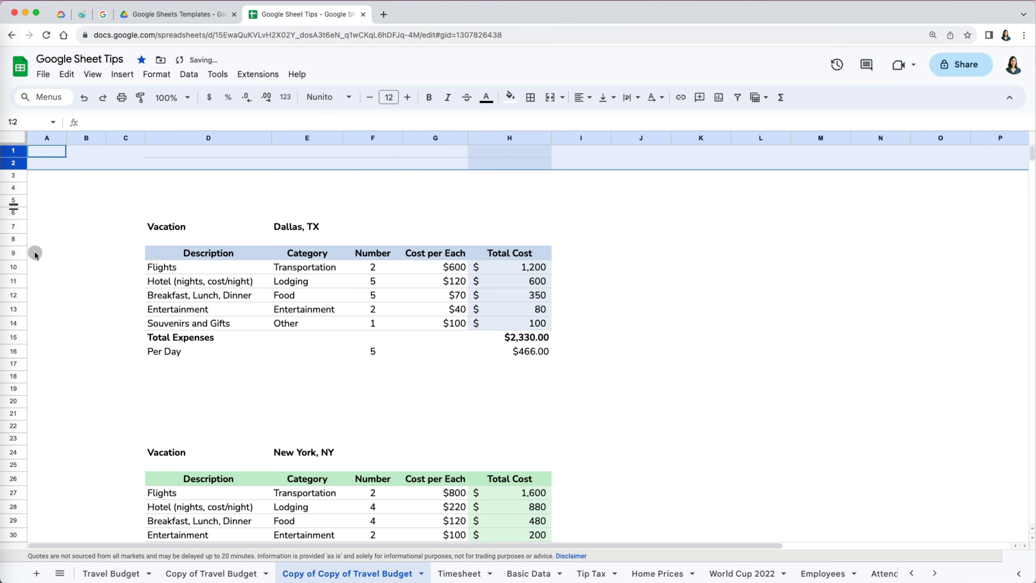
pyautogui.click(19, 367)
pyautogui.keyDown('shift'); pyautogui.click(16, 413); pyautogui.keyUp('shift')
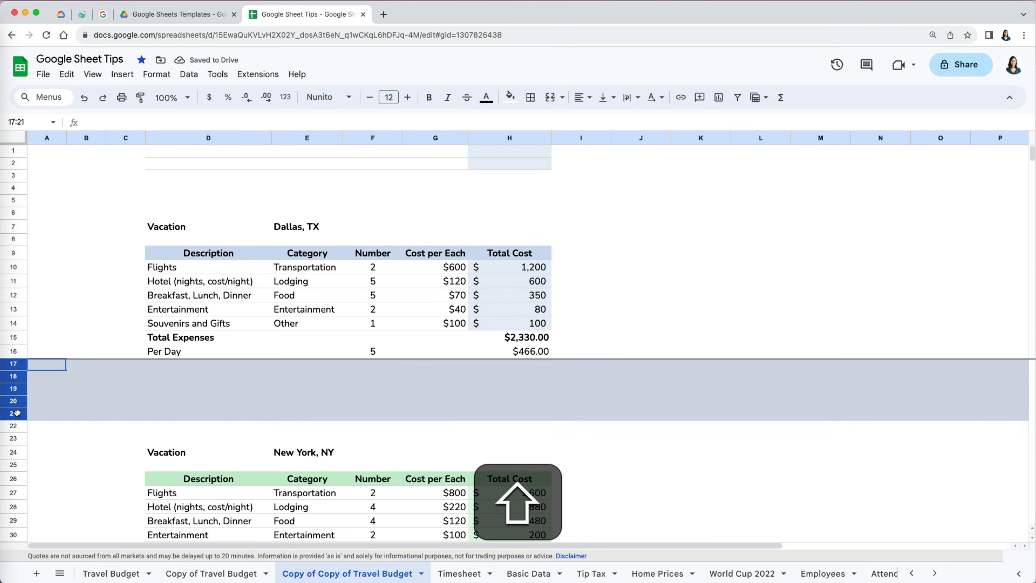
pyautogui.moveTo(16, 413); pyautogui.dragTo(17, 192)
# - Delete empty rows 1–8 and move an empty row up between the two tables
pyautogui.click(13, 150)
pyautogui.keyDown('shift'); pyautogui.click(17, 240); pyautogui.keyUp('shift')
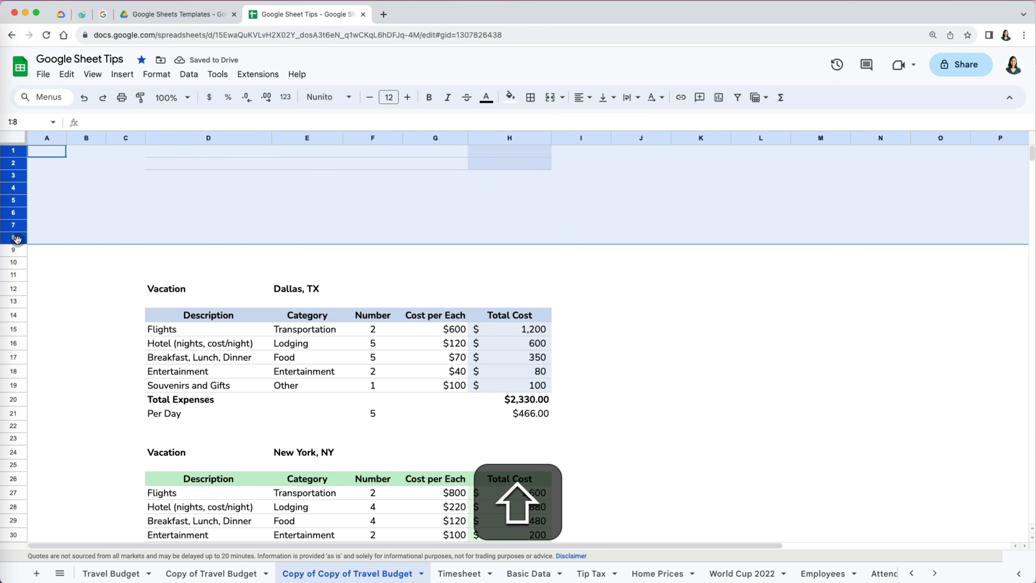
pyautogui.rightClick(17, 240)
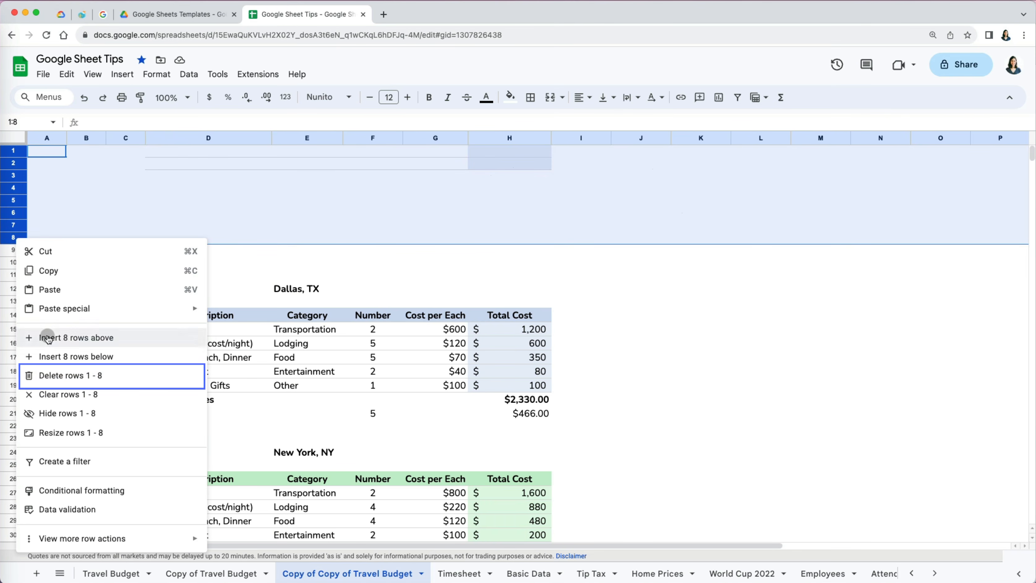
pyautogui.click(59, 377)
pyautogui.click(696, 365)
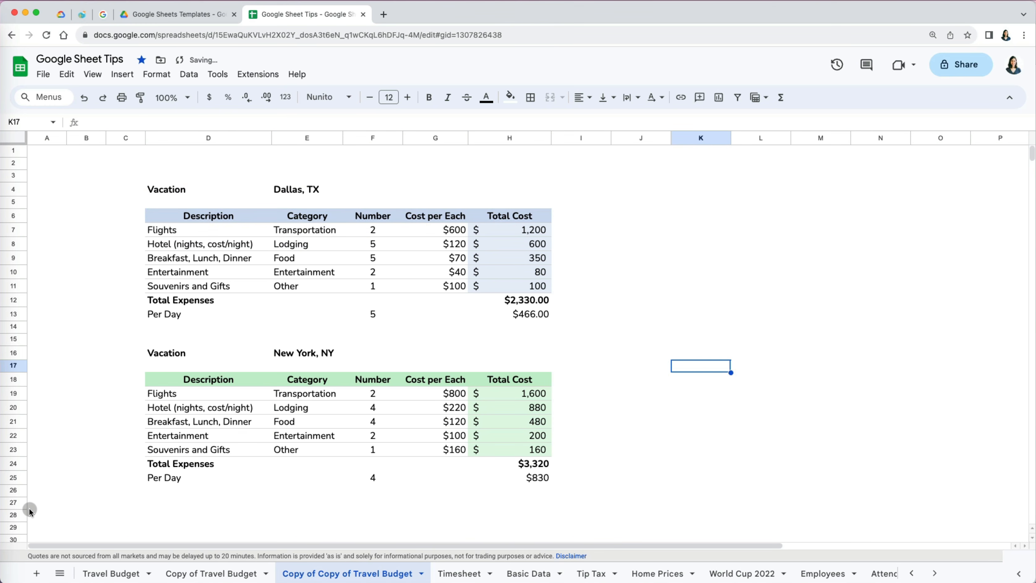
pyautogui.click(15, 502)
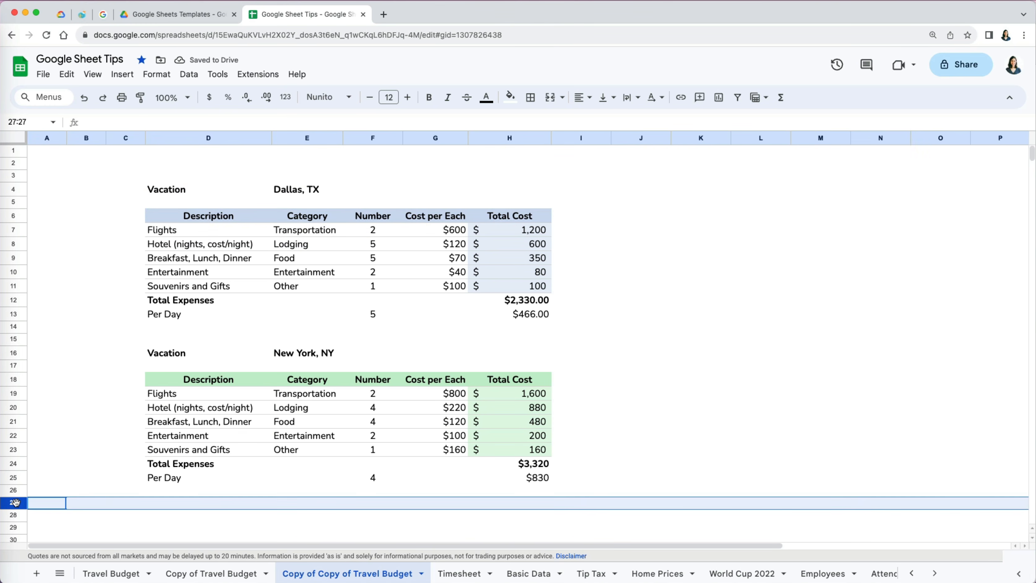
pyautogui.moveTo(16, 503); pyautogui.dragTo(15, 340)
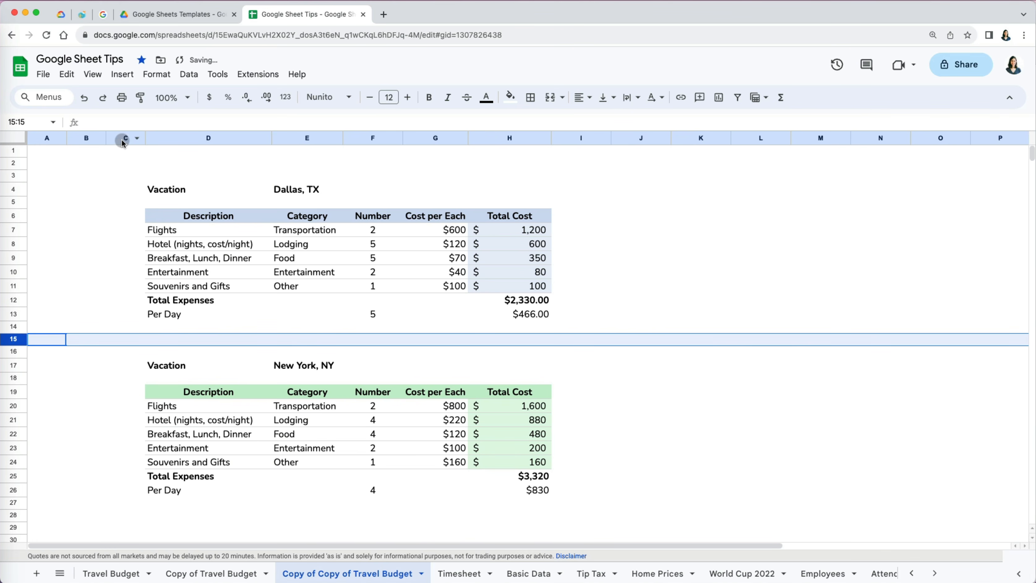
# - Move empty columns C and B to the right of the tables
pyautogui.moveTo(122, 139); pyautogui.dragTo(630, 149)
pyautogui.click(80, 141)
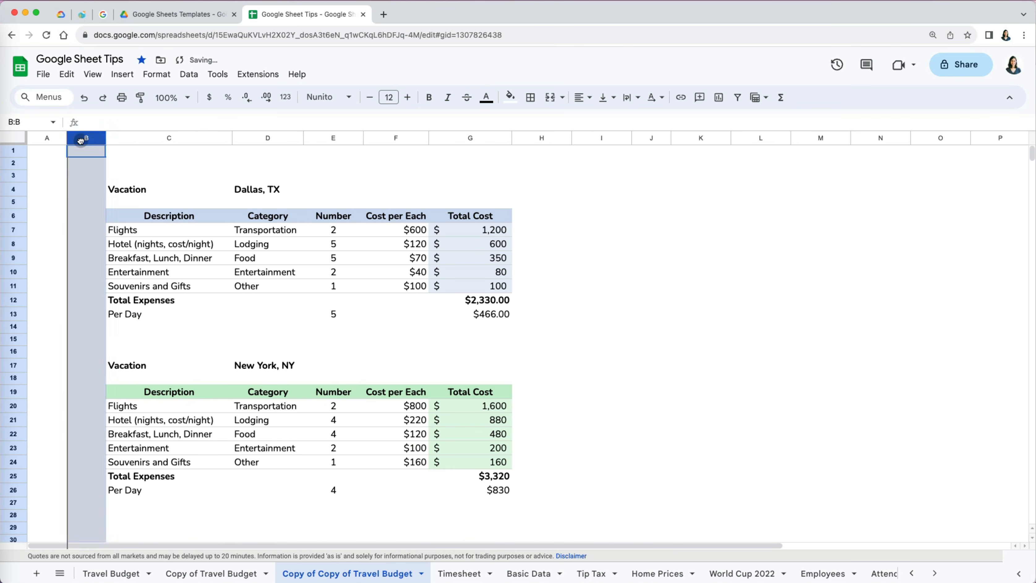
pyautogui.moveTo(80, 141); pyautogui.dragTo(609, 159)
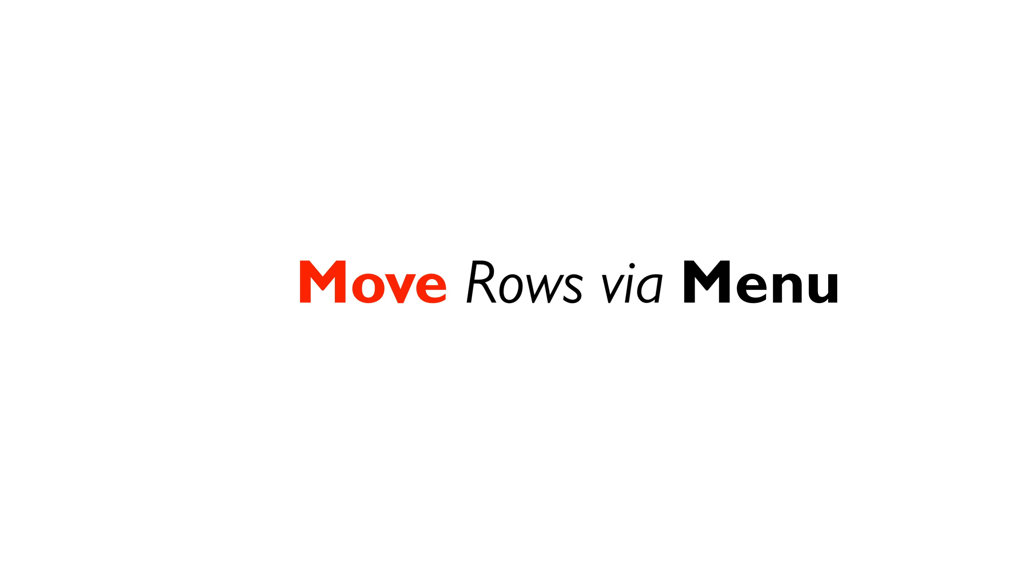
# - Add 'empty row 1' at $100 and 'empty row 2' at $200 to the New York table
pyautogui.write('em')
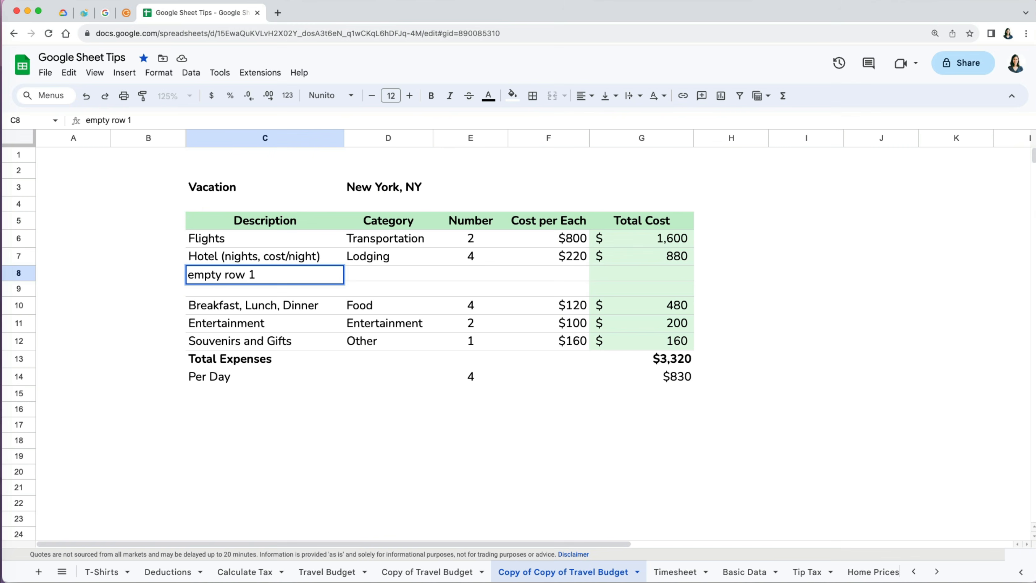
pyautogui.press('Tab')
pyautogui.press('Tab')
pyautogui.press('Tab')
pyautogui.press('Tab')
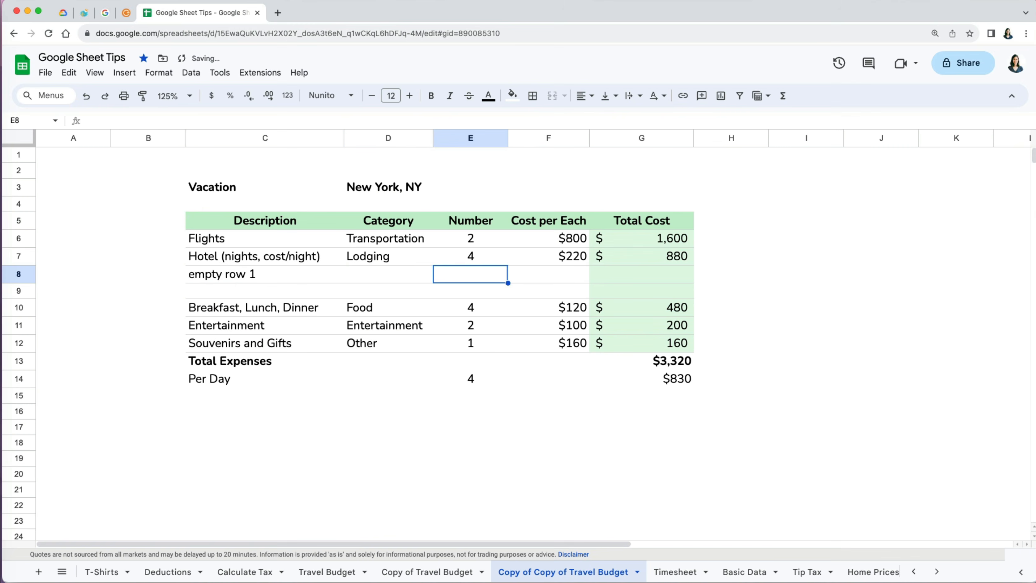
pyautogui.write('100')
pyautogui.press('Return')
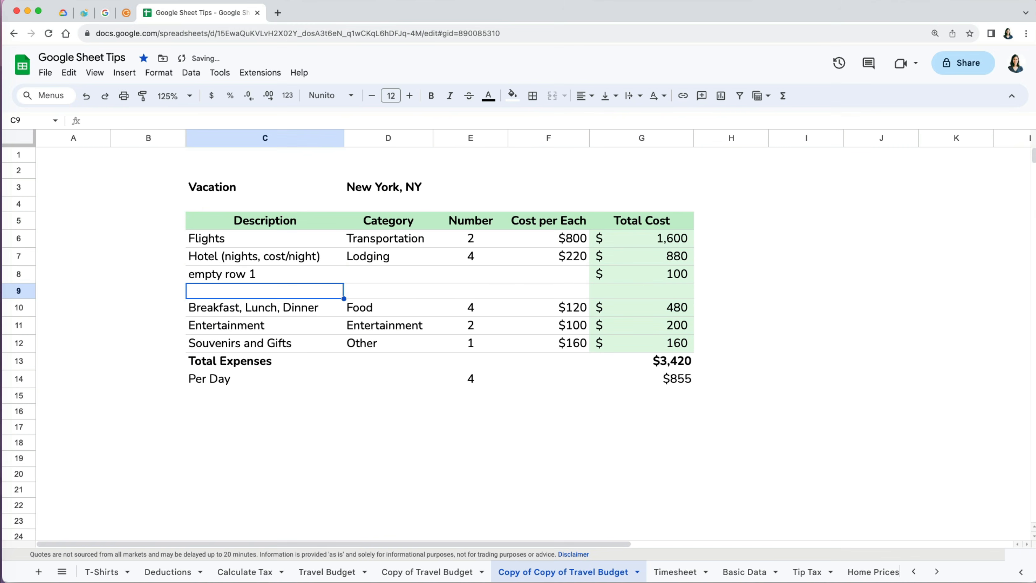
pyautogui.write('empty row 2')
pyautogui.press('Tab')
pyautogui.press('Tab')
pyautogui.press('Tab')
pyautogui.press('Tab')
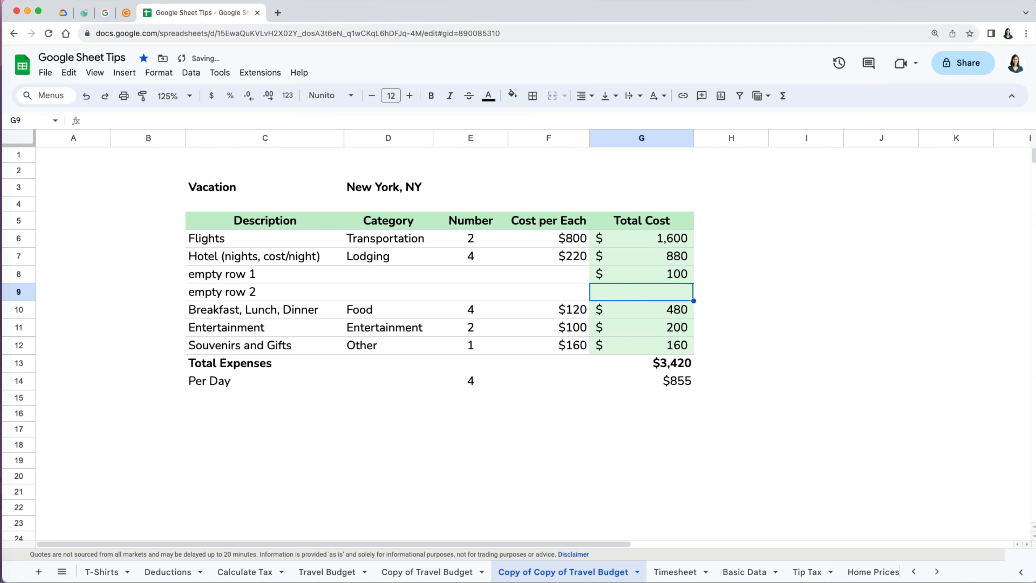
pyautogui.write('10000')
pyautogui.press('Return')
# - Make the text of the two new rows, C8:G9, blue
pyautogui.moveTo(243, 273); pyautogui.dragTo(631, 297)
pyautogui.click(489, 96)
pyautogui.click(581, 149)
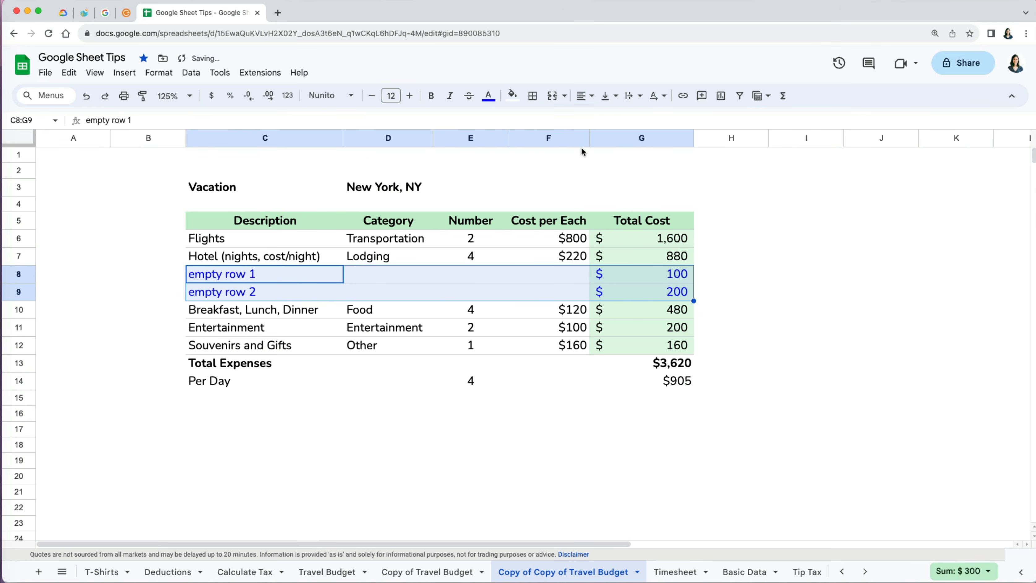
pyautogui.click(20, 309)
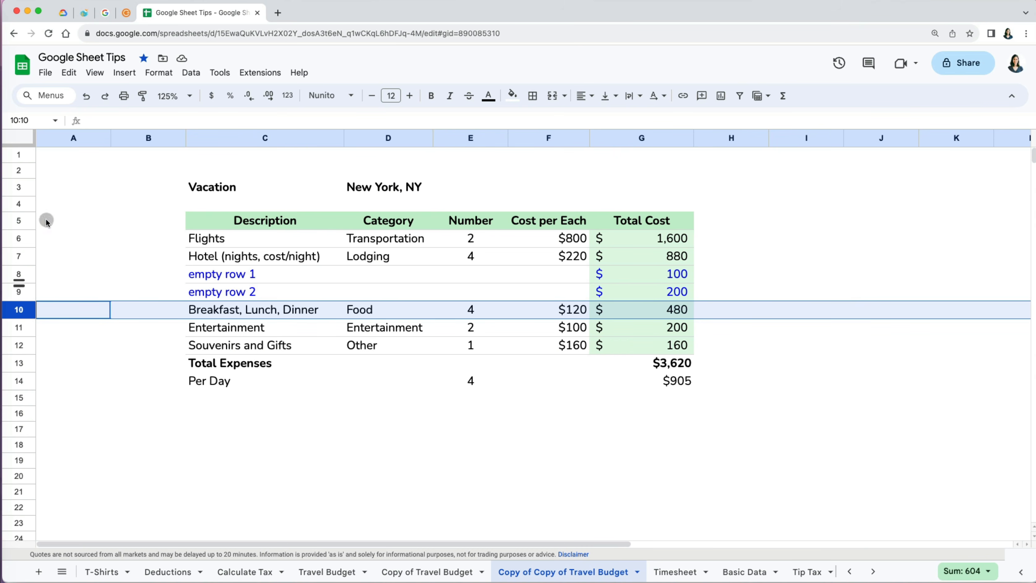
pyautogui.click(68, 73)
# - Use Edit > Move to shift the Breakfast row and the Entertainment–Per Day rows up one
pyautogui.moveTo(124, 225)
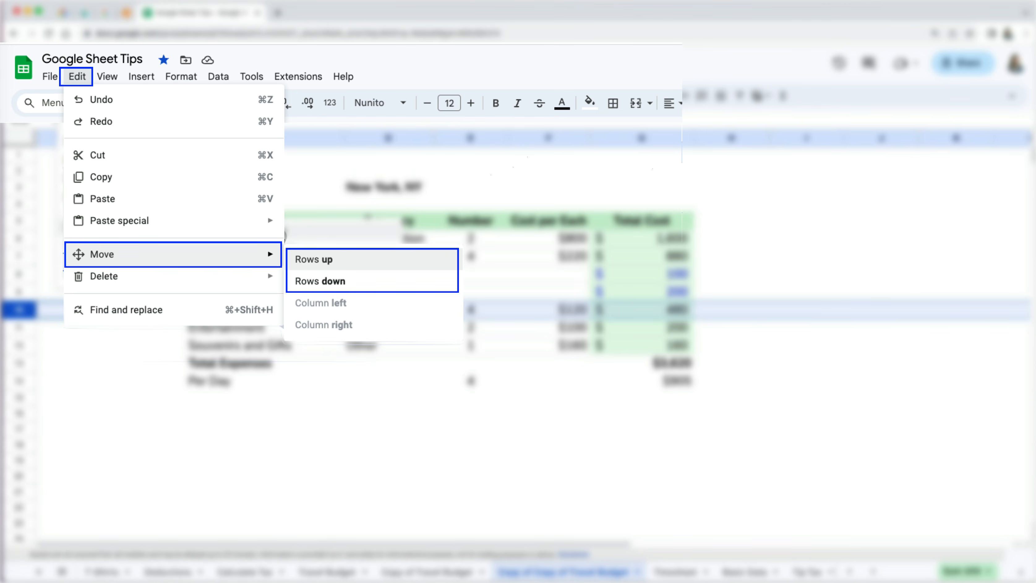
pyautogui.click(314, 259)
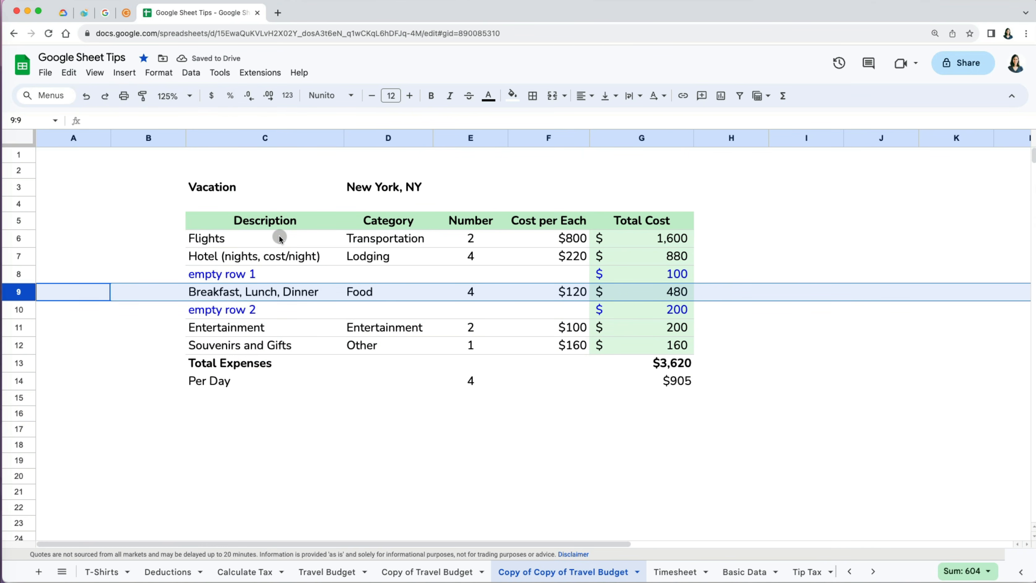
pyautogui.moveTo(19, 327); pyautogui.dragTo(23, 374)
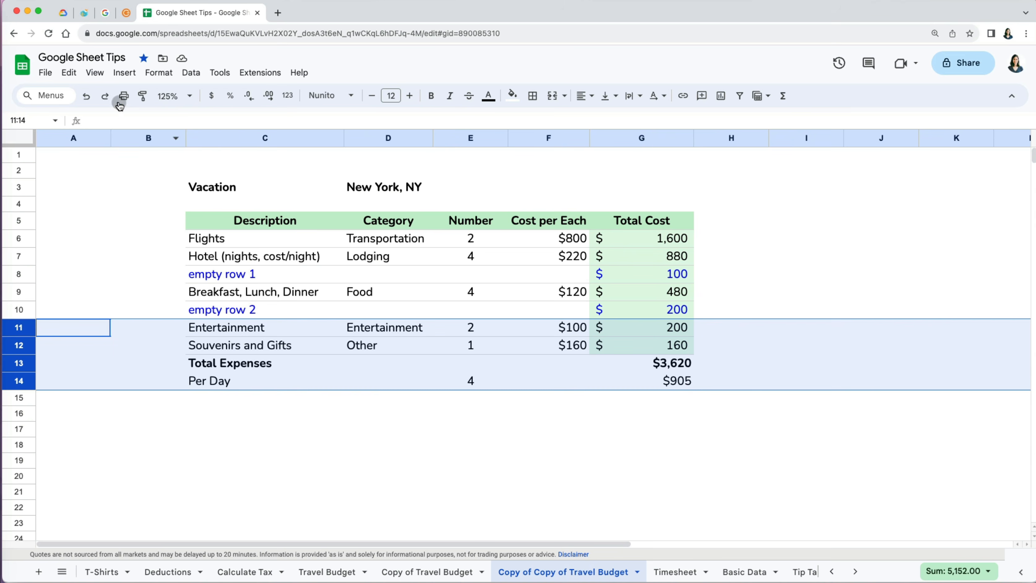
pyautogui.click(68, 73)
pyautogui.moveTo(104, 231)
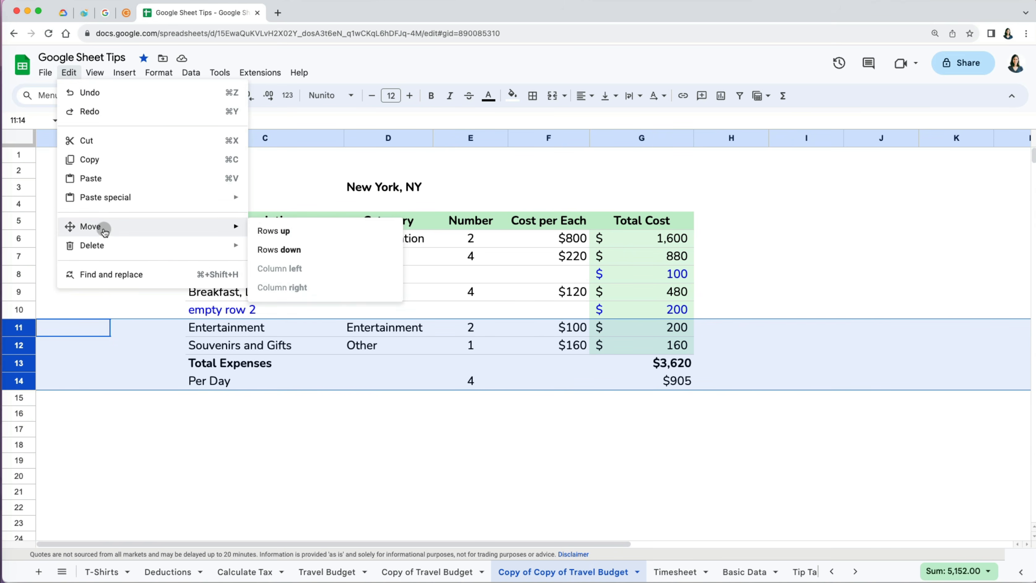
pyautogui.click(274, 231)
pyautogui.click(298, 407)
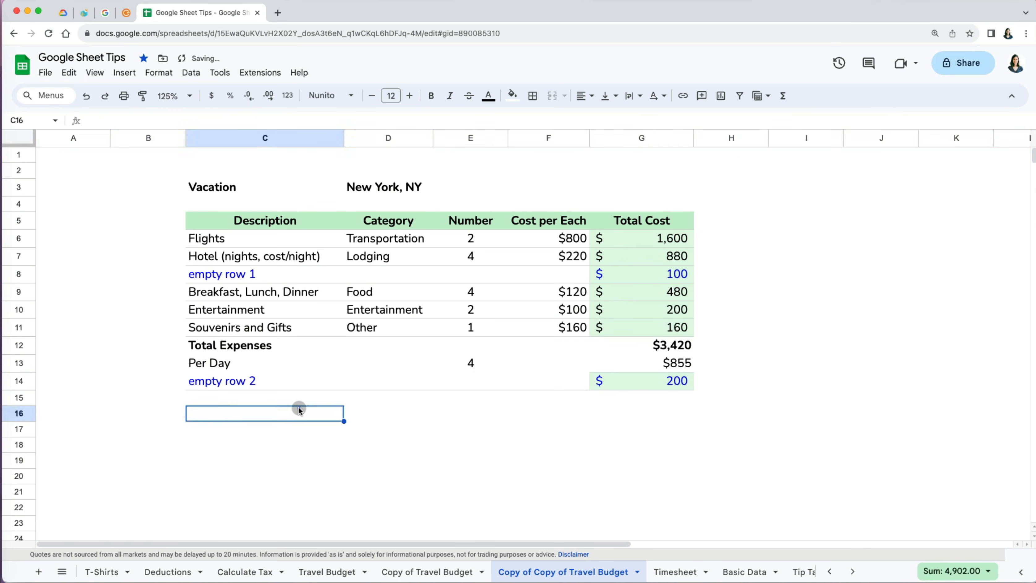
# - Move empty row 1 below Per Day and check the Total Expenses sum range
pyautogui.click(23, 274)
pyautogui.click(69, 74)
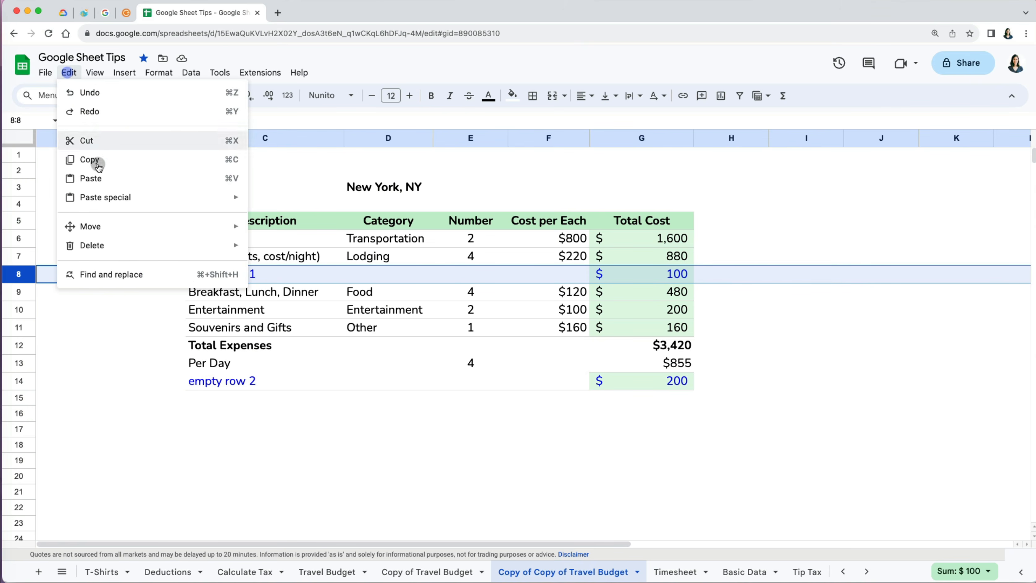
pyautogui.moveTo(213, 225)
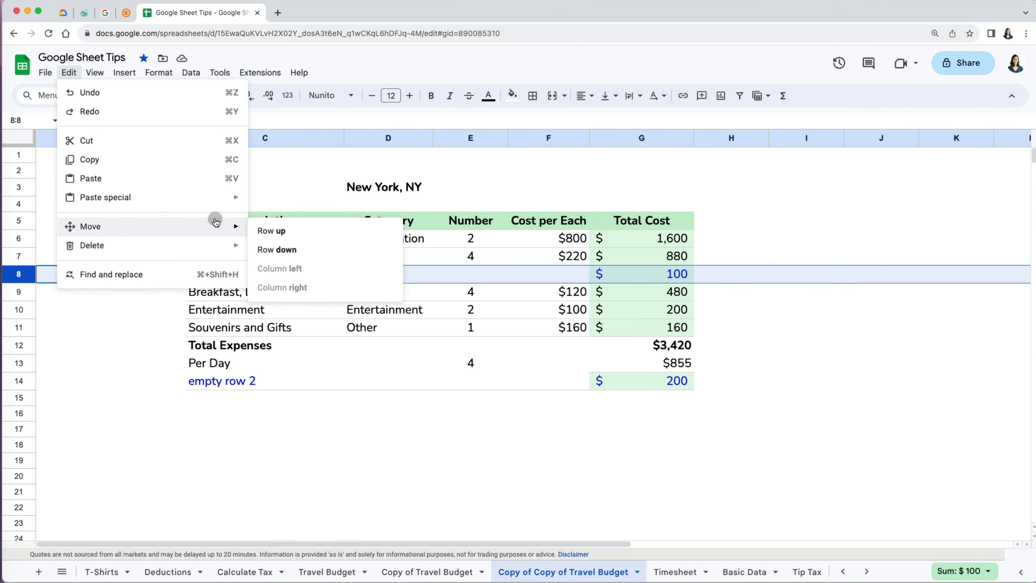
pyautogui.click(297, 250)
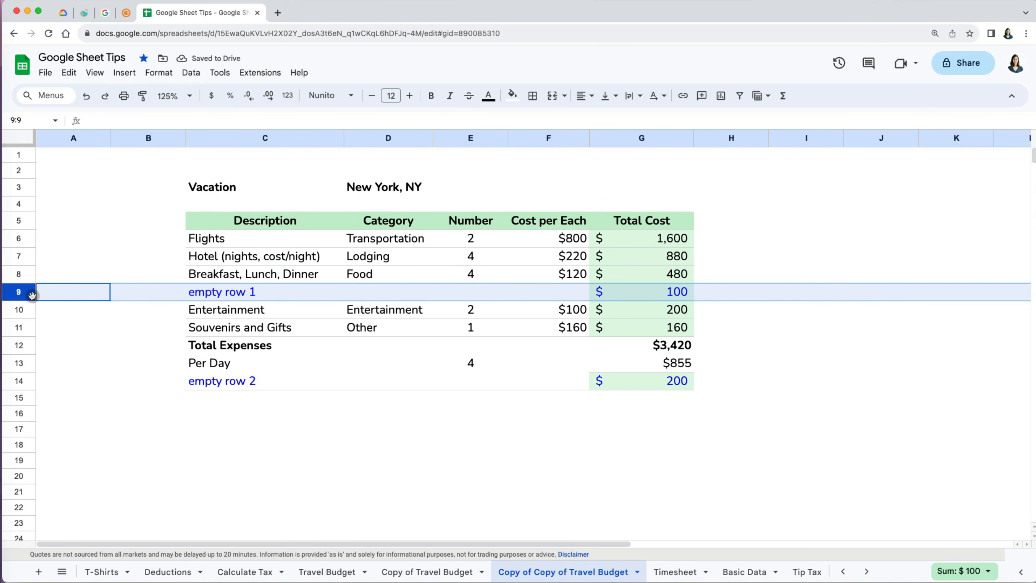
pyautogui.moveTo(23, 292); pyautogui.dragTo(17, 363)
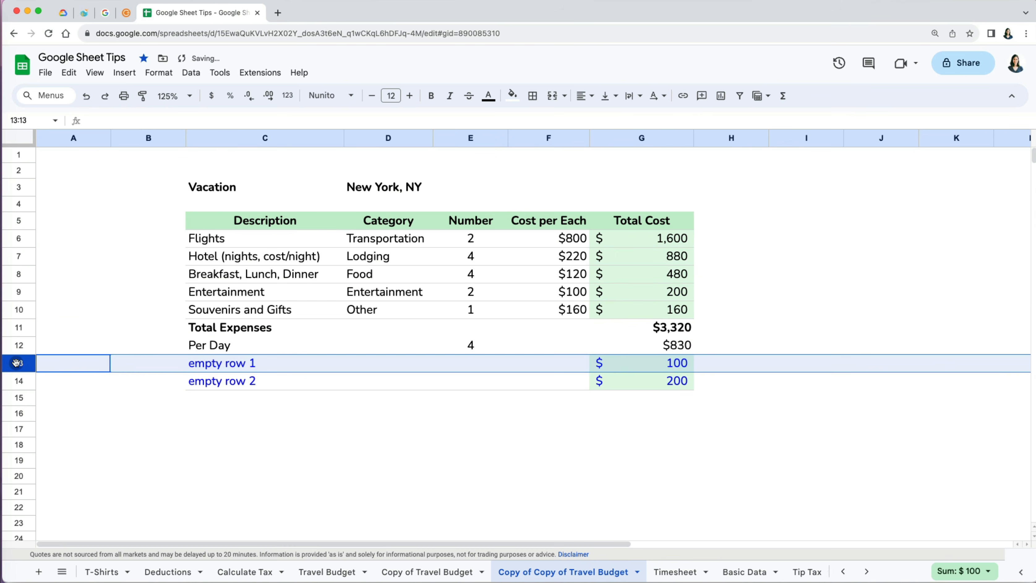
pyautogui.click(304, 433)
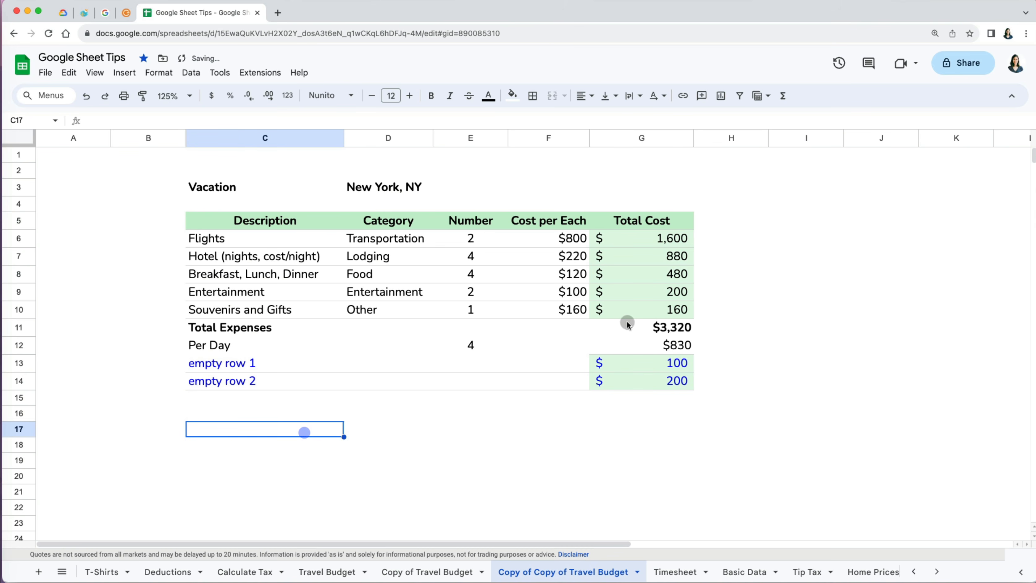
pyautogui.click(665, 327)
pyautogui.click(329, 116)
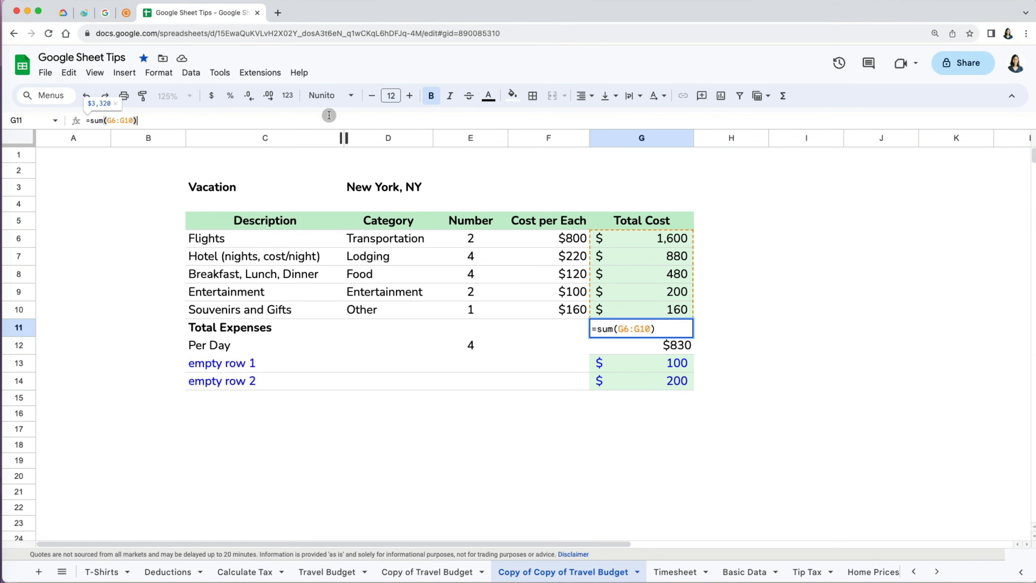
# - Cut the empty row 1 row and paste it into row 16
pyautogui.press('Return')
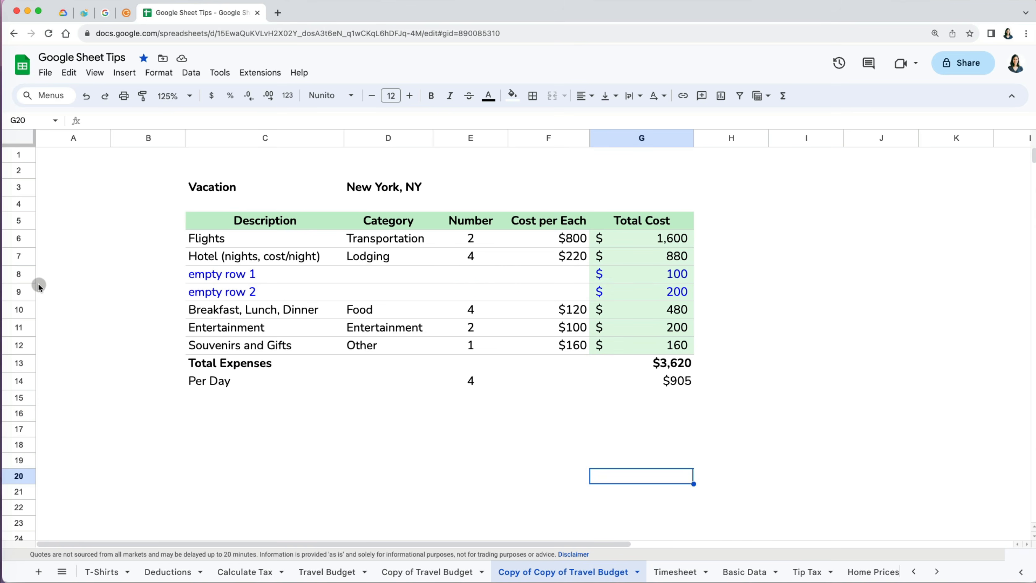
pyautogui.click(21, 273)
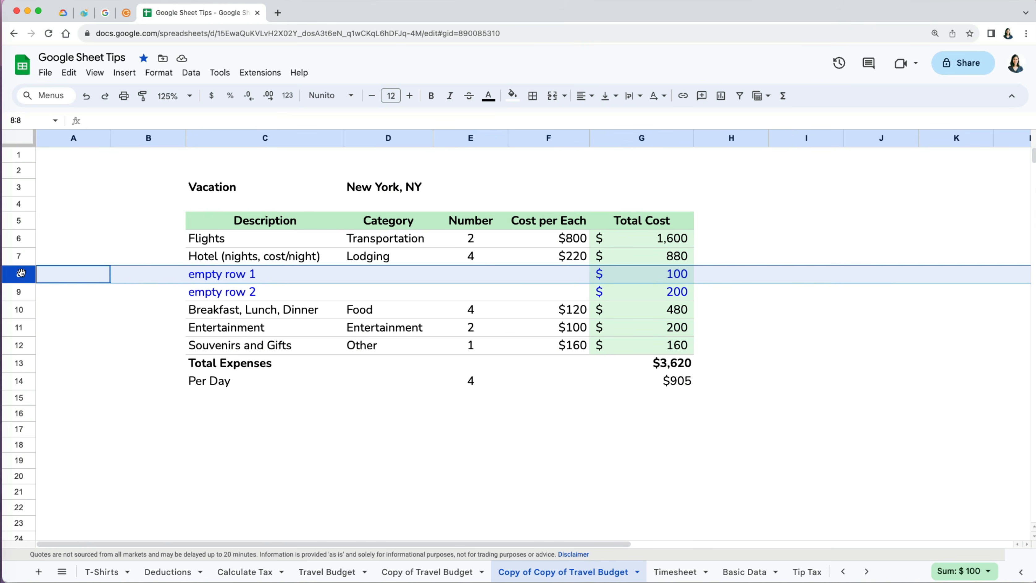
pyautogui.press('super+x')
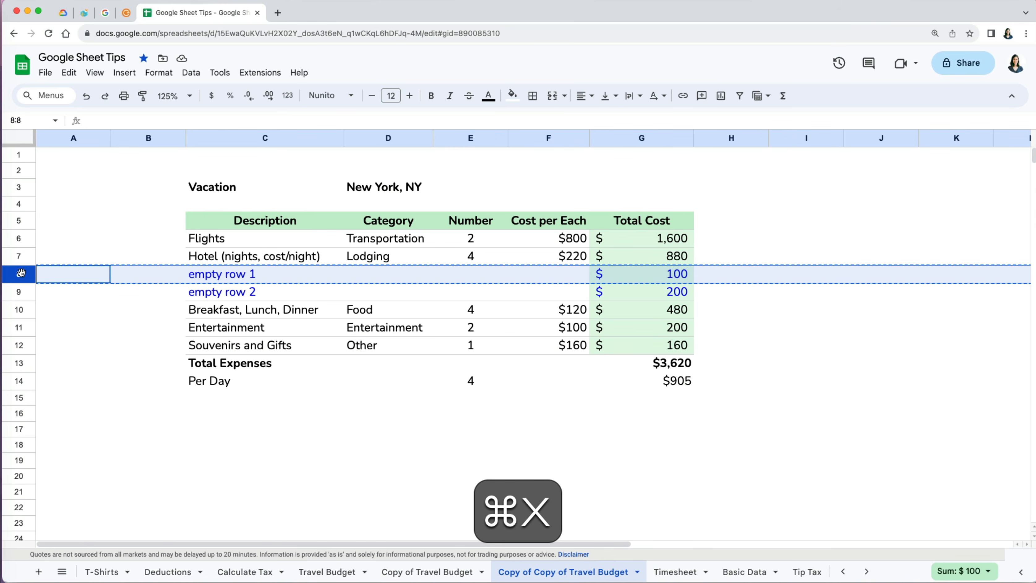
pyautogui.click(69, 79)
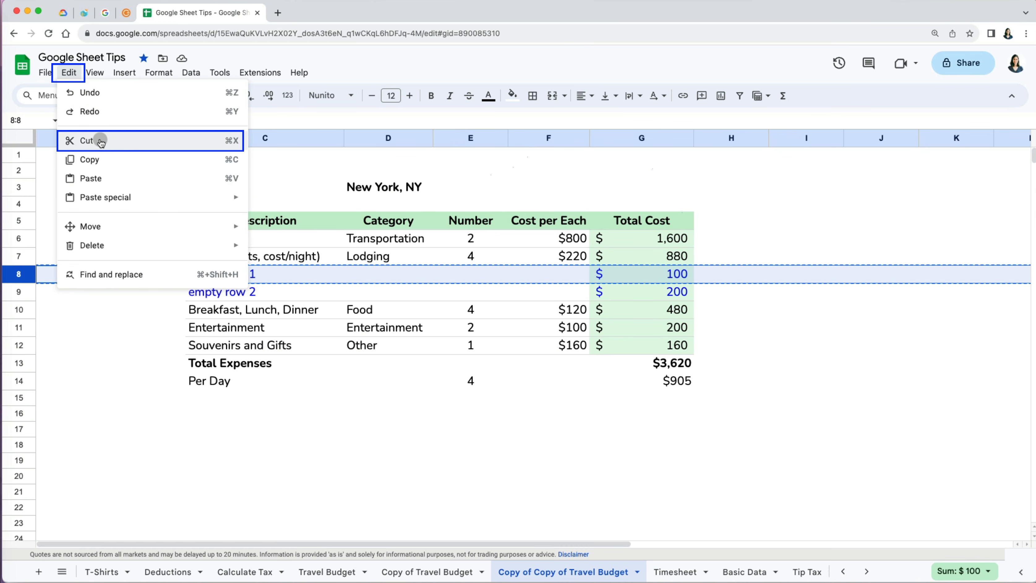
pyautogui.click(101, 141)
pyautogui.click(27, 410)
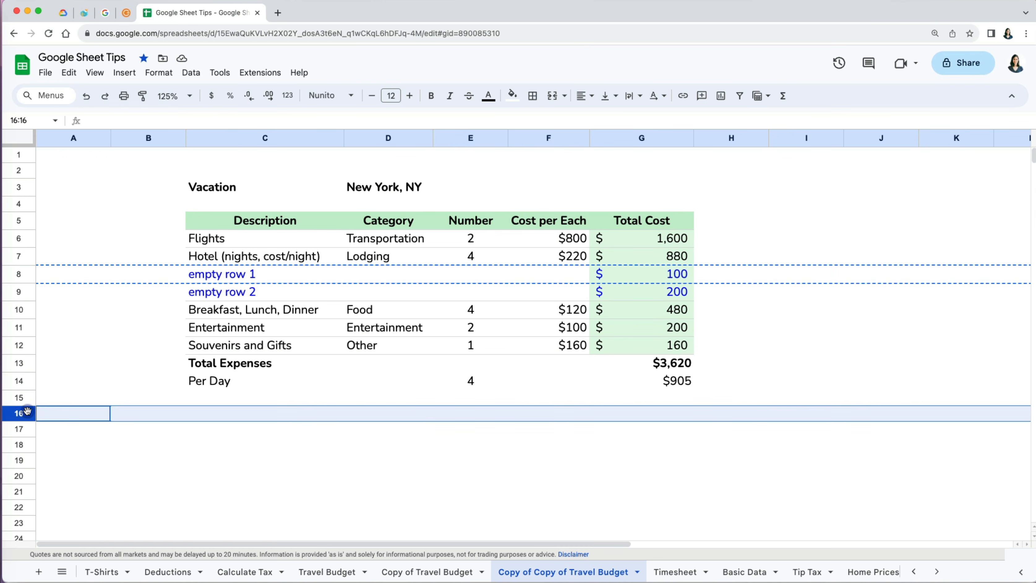
pyautogui.press('super+v')
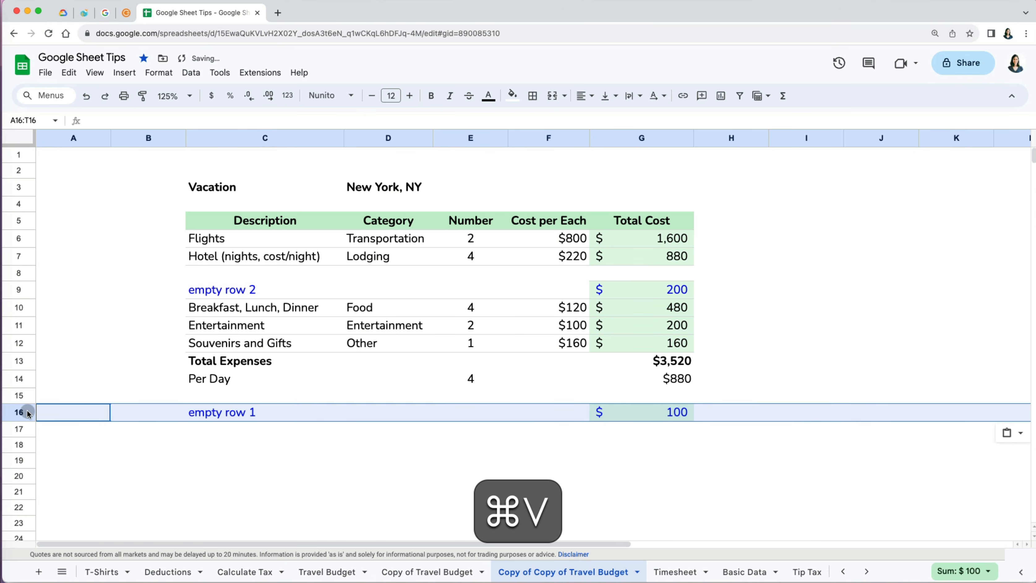
# - Cut the empty row 2 row and paste it into row 17
pyautogui.click(19, 290)
pyautogui.press('super+x')
pyautogui.click(18, 428)
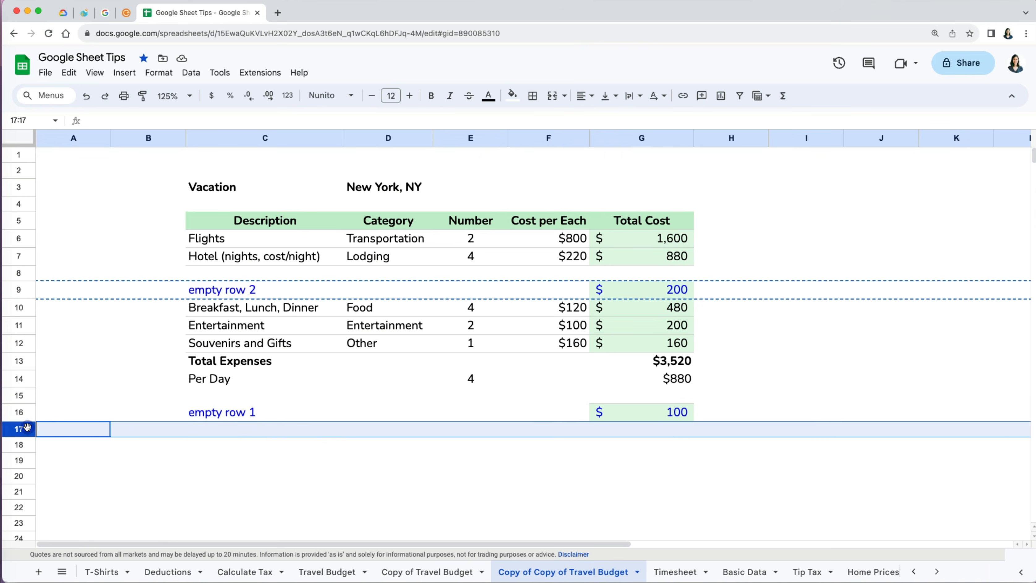
pyautogui.press('super+v')
pyautogui.click(257, 447)
# - Confirm the Total Expenses formula is unchanged and delete the emptied rows 8–9
pyautogui.click(260, 276)
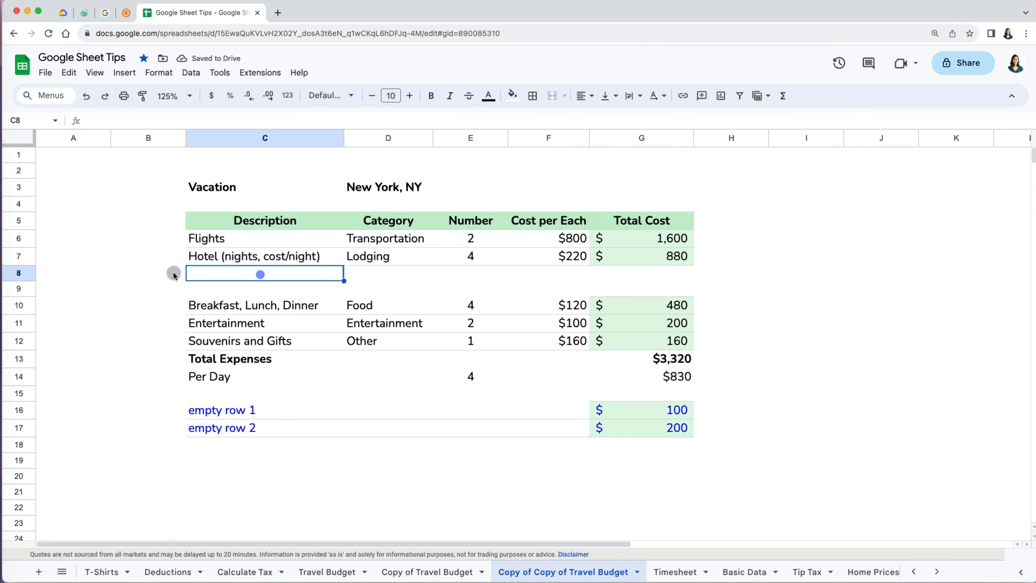
pyautogui.click(31, 276)
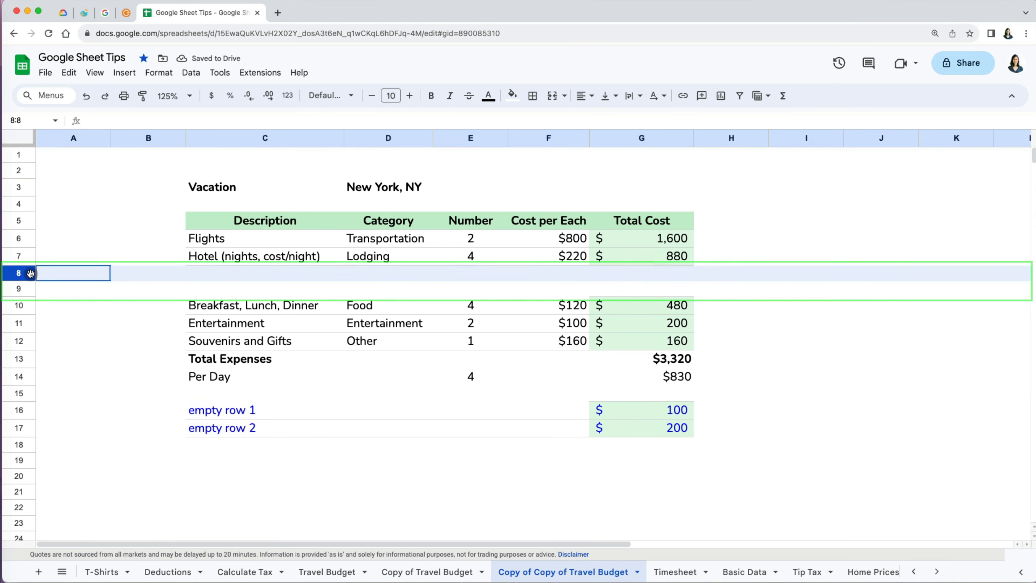
pyautogui.keyDown('shift'); pyautogui.click(27, 289); pyautogui.keyUp('shift')
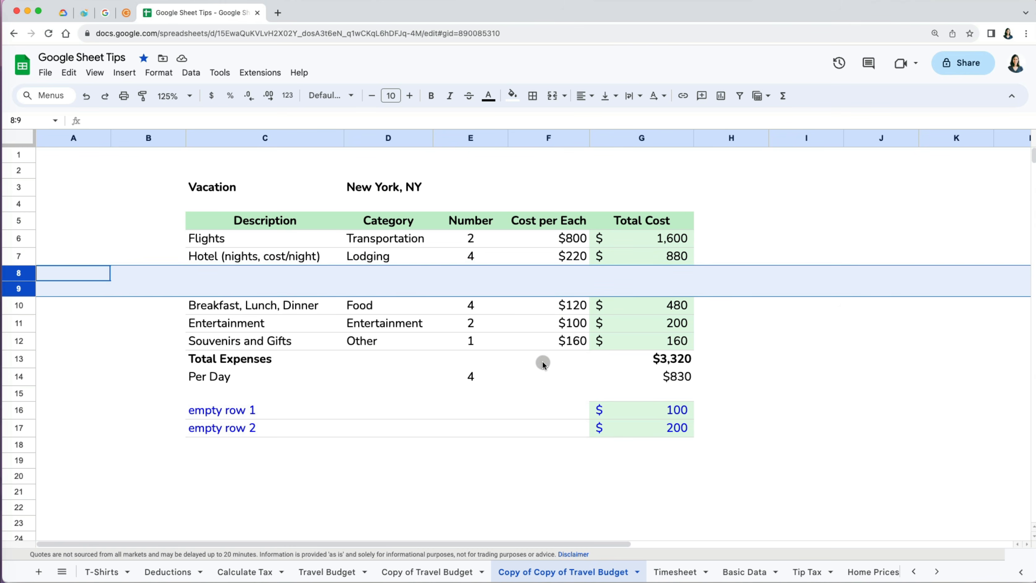
pyautogui.click(648, 358)
pyautogui.click(543, 118)
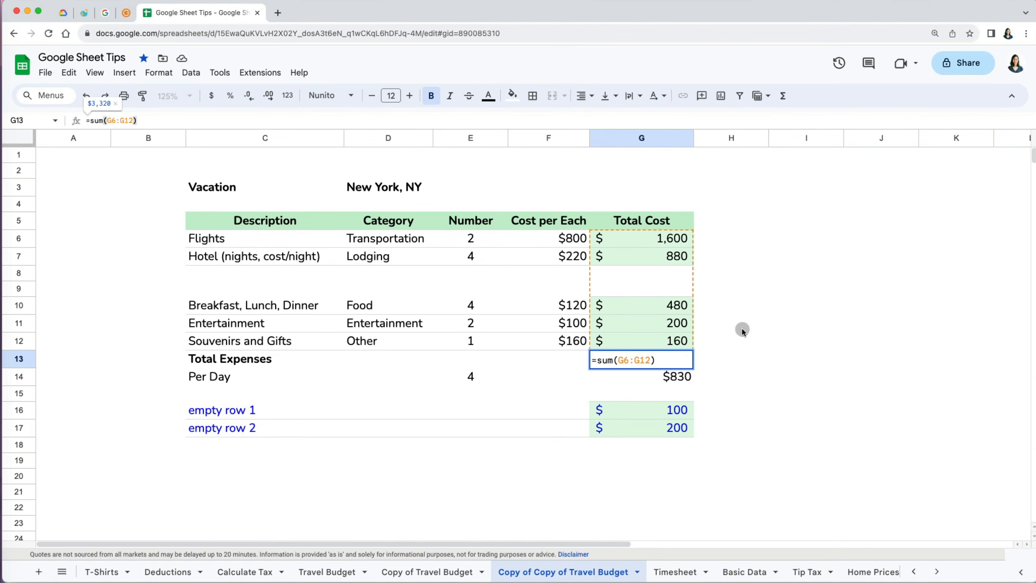
pyautogui.click(742, 329)
pyautogui.click(202, 508)
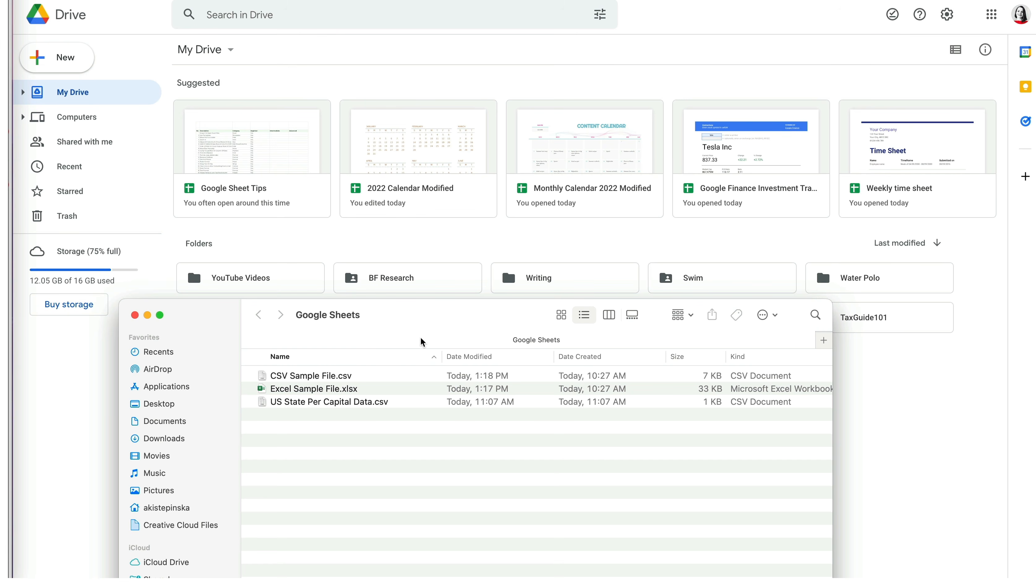
# - Upload CSV Sample File.csv and Excel Sample File.xlsx to My Drive, then open the Excel file
pyautogui.moveTo(440, 330); pyautogui.dragTo(404, 432)
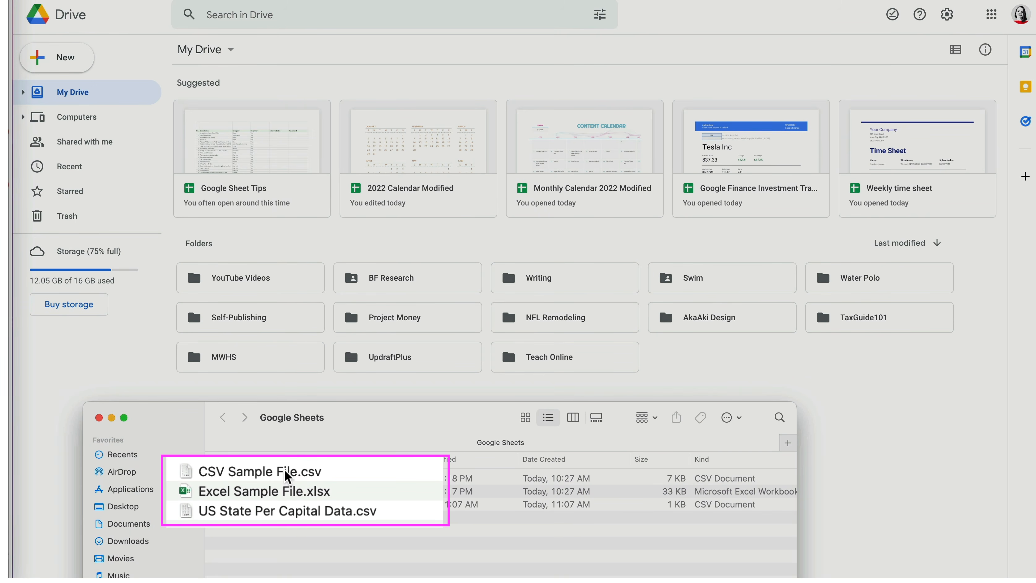
pyautogui.click(288, 476)
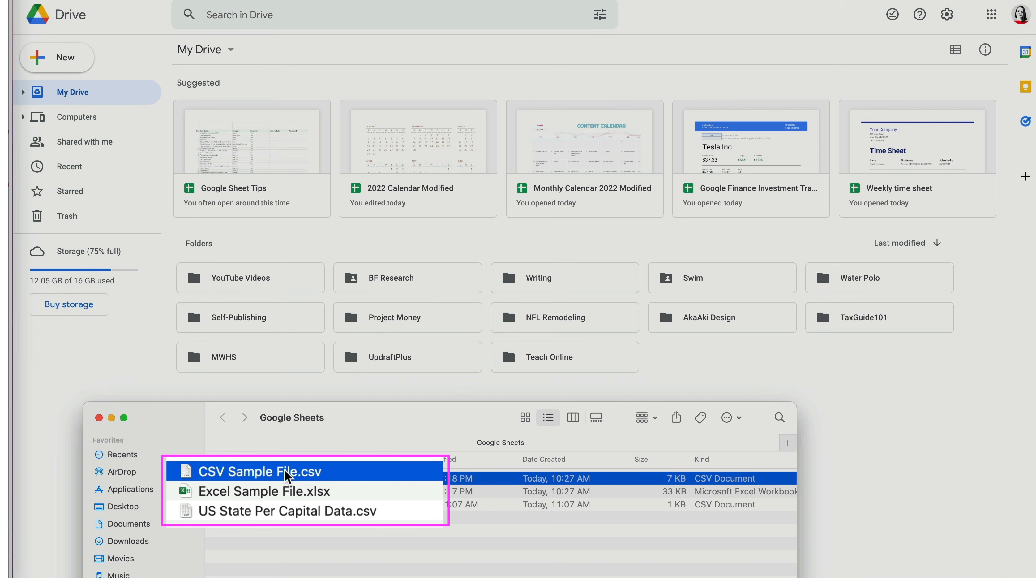
pyautogui.keyDown('shift'); pyautogui.click(235, 497); pyautogui.keyUp('shift')
pyautogui.moveTo(190, 479); pyautogui.dragTo(819, 402)
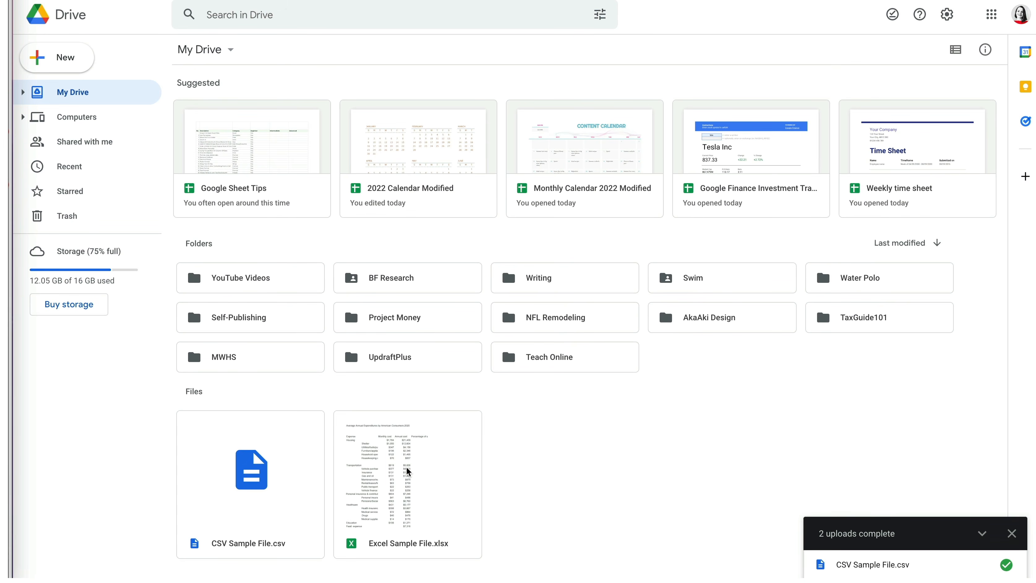
pyautogui.doubleClick(399, 466)
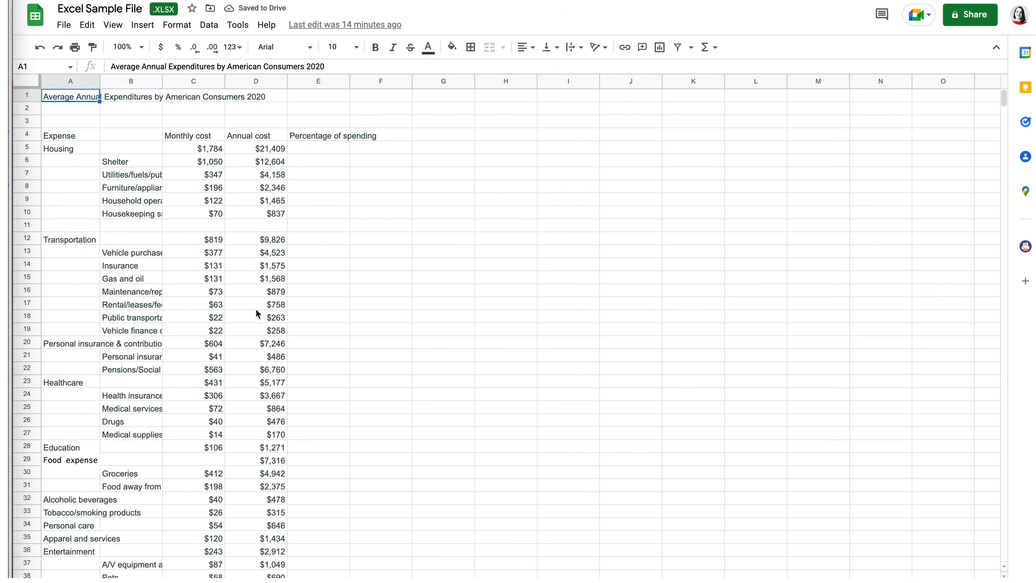
# - Open CSV Sample File.csv with Google Sheets to create a converted copy in Drive
pyautogui.click(182, 1)
pyautogui.doubleClick(247, 482)
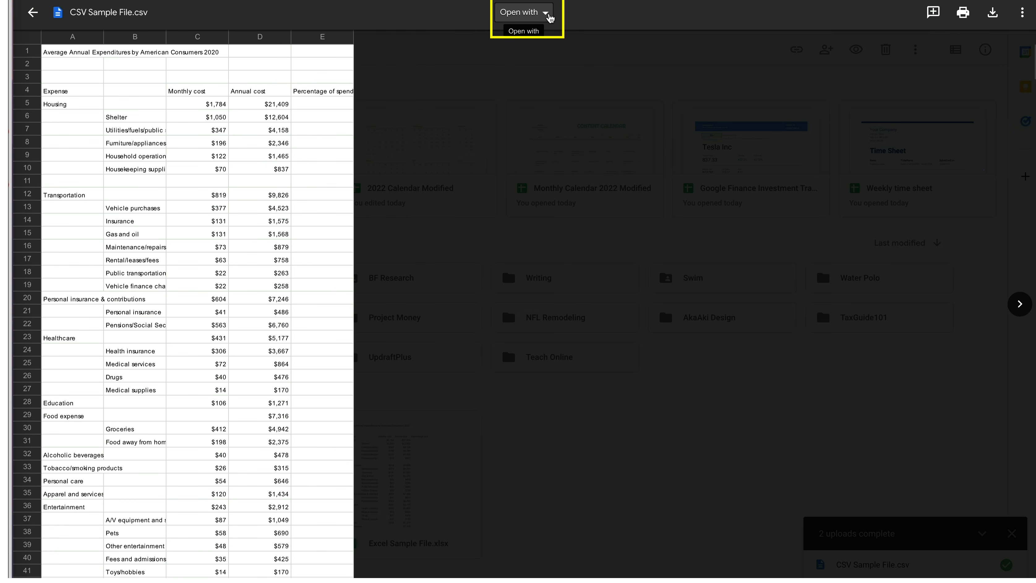
pyautogui.click(550, 17)
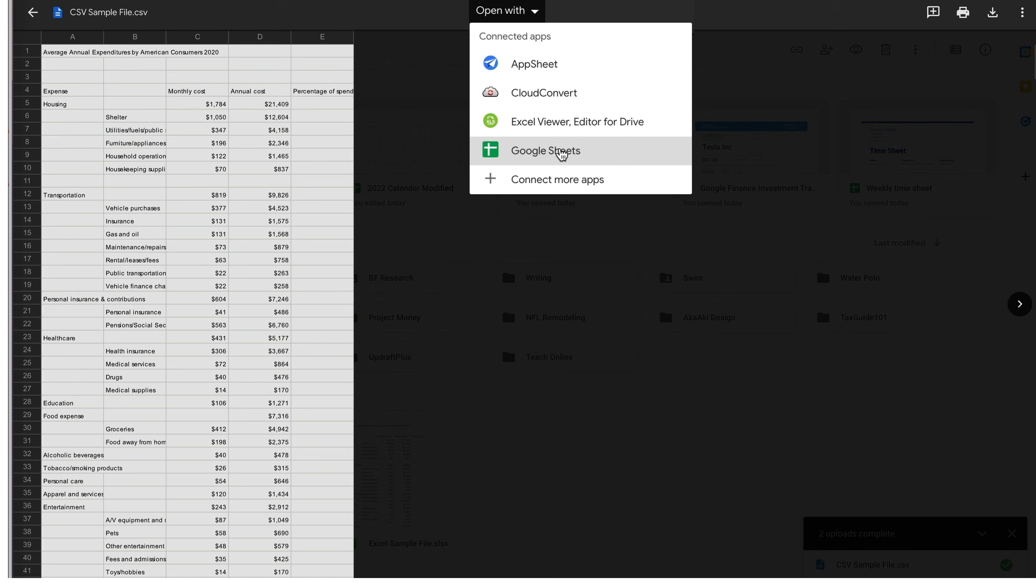
pyautogui.click(561, 146)
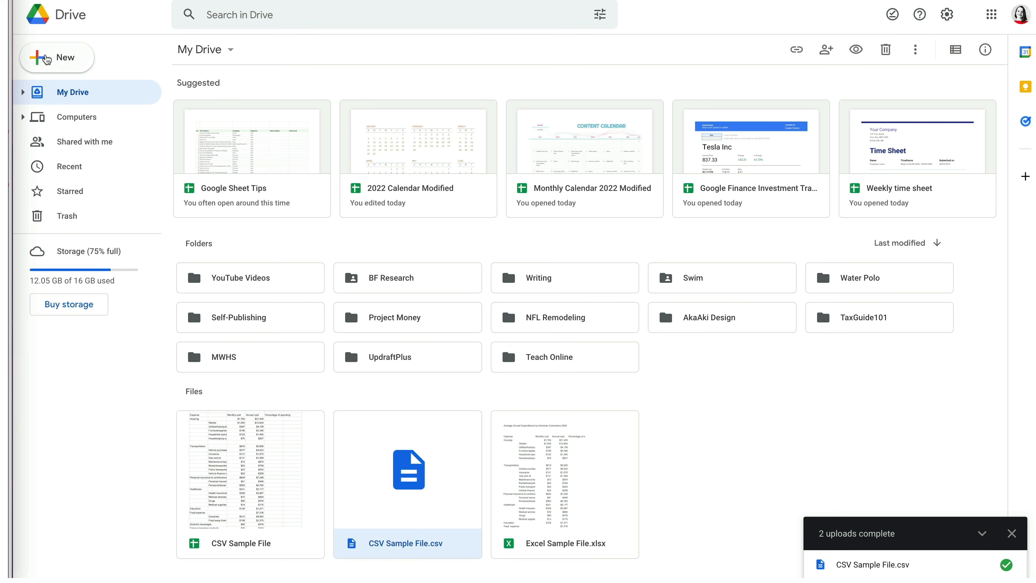
pyautogui.click(57, 58)
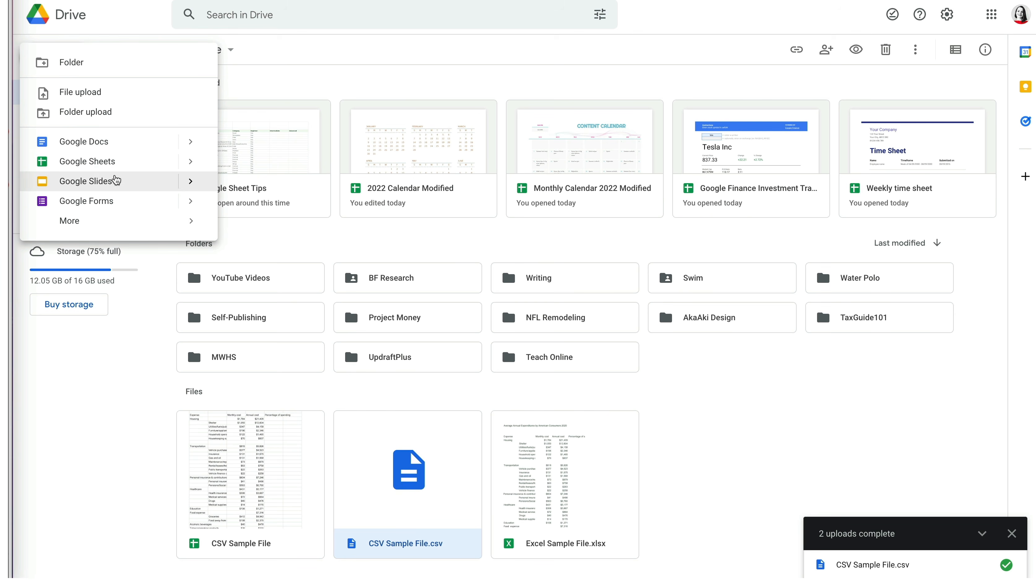
# - Create a blank spreadsheet and choose File > Open > Upload to select a file from the device
pyautogui.moveTo(191, 164)
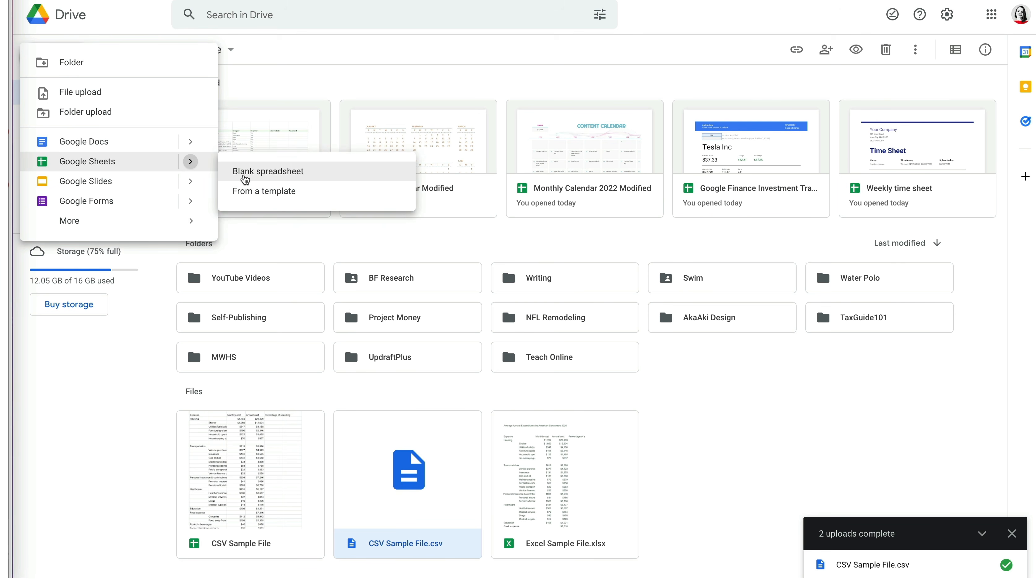
pyautogui.click(244, 175)
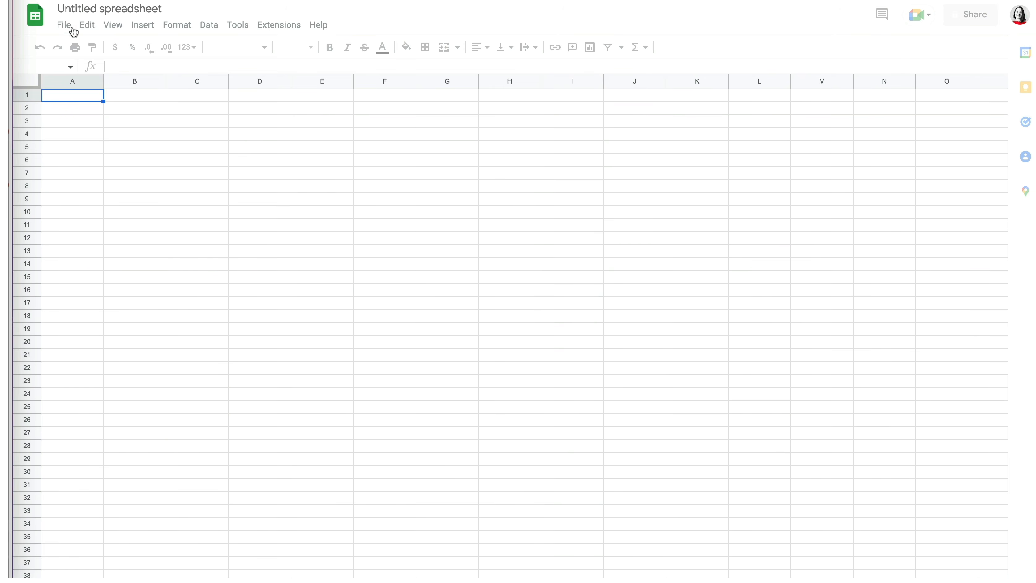
pyautogui.click(66, 27)
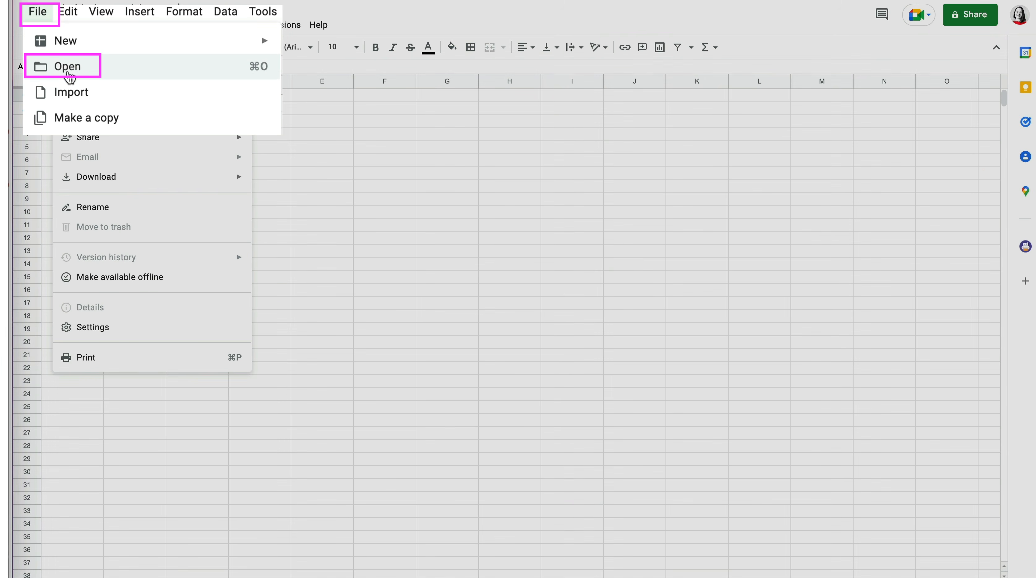
pyautogui.click(88, 70)
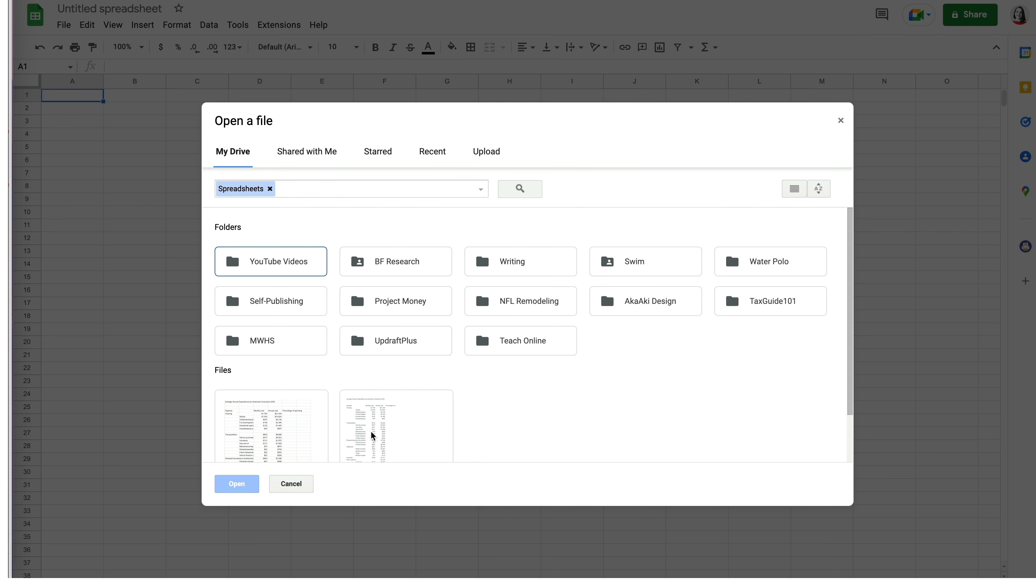
pyautogui.click(487, 157)
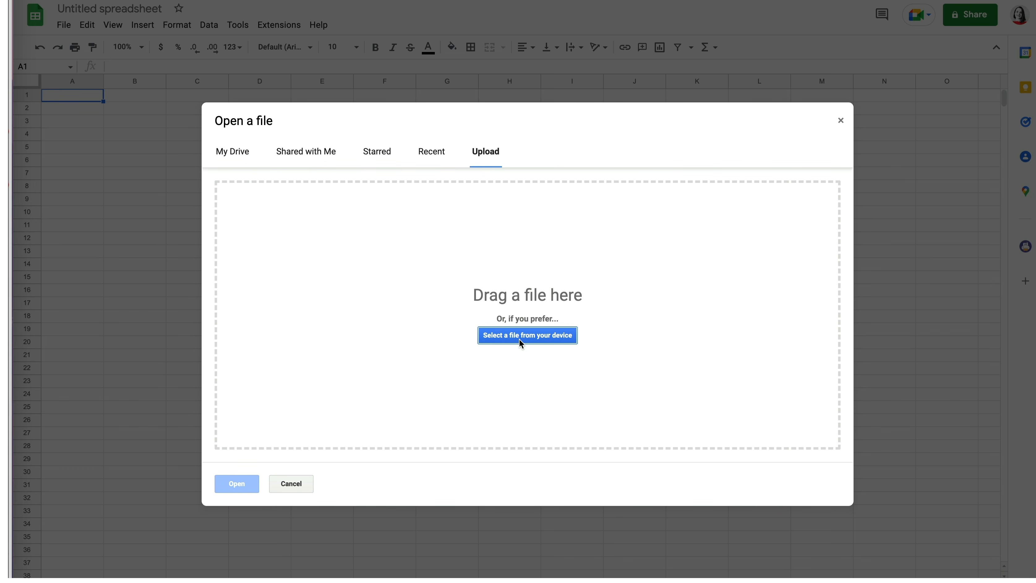
pyautogui.click(6, 8)
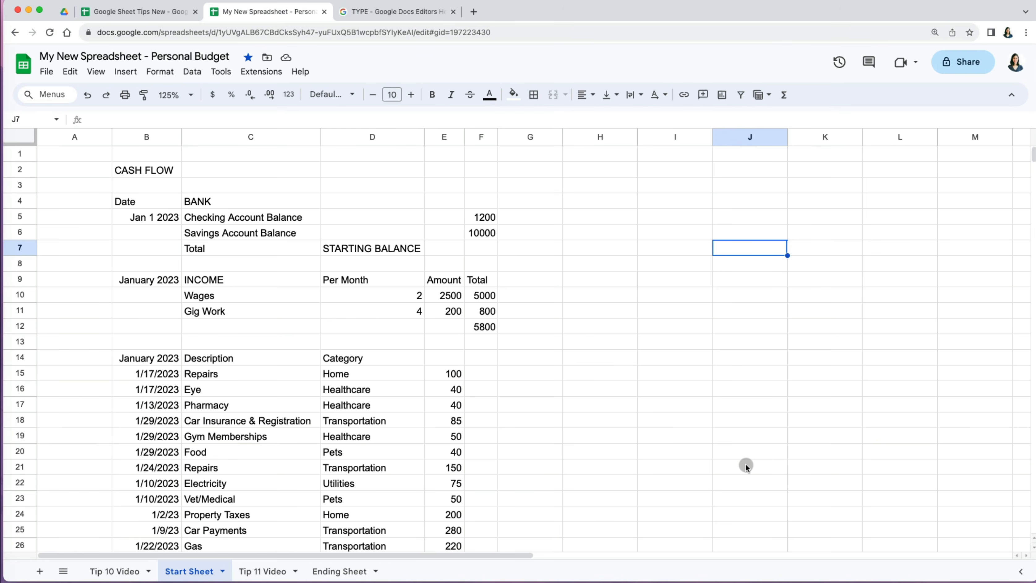
# - Enter January in B5 of the Copy of Data Type Final sheet
pyautogui.click(748, 468)
pyautogui.scroll(-2, 748, 471)
pyautogui.scroll(-10, 747, 471)
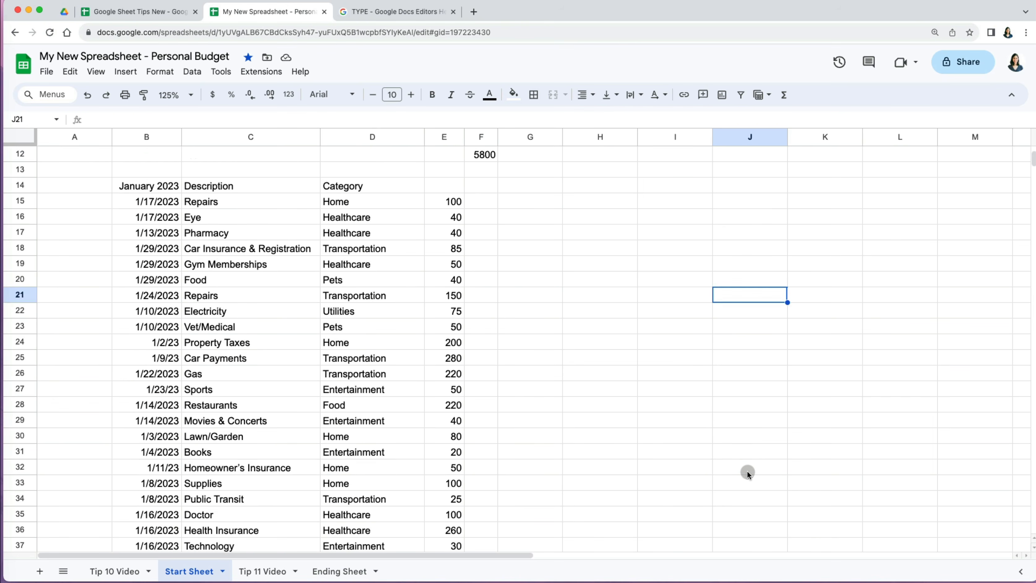
pyautogui.scroll(-5, 748, 471)
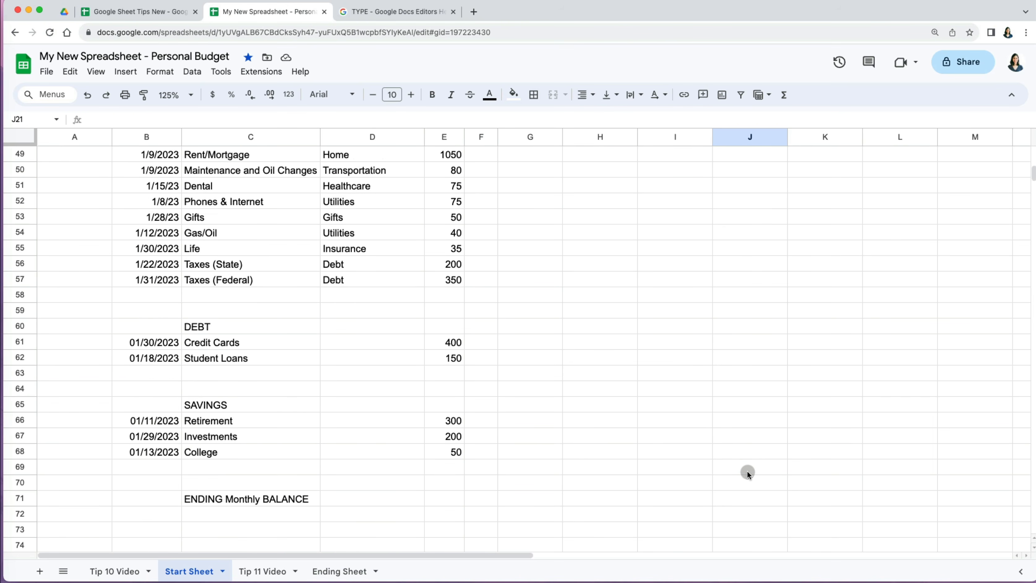
pyautogui.scroll(15, 747, 471)
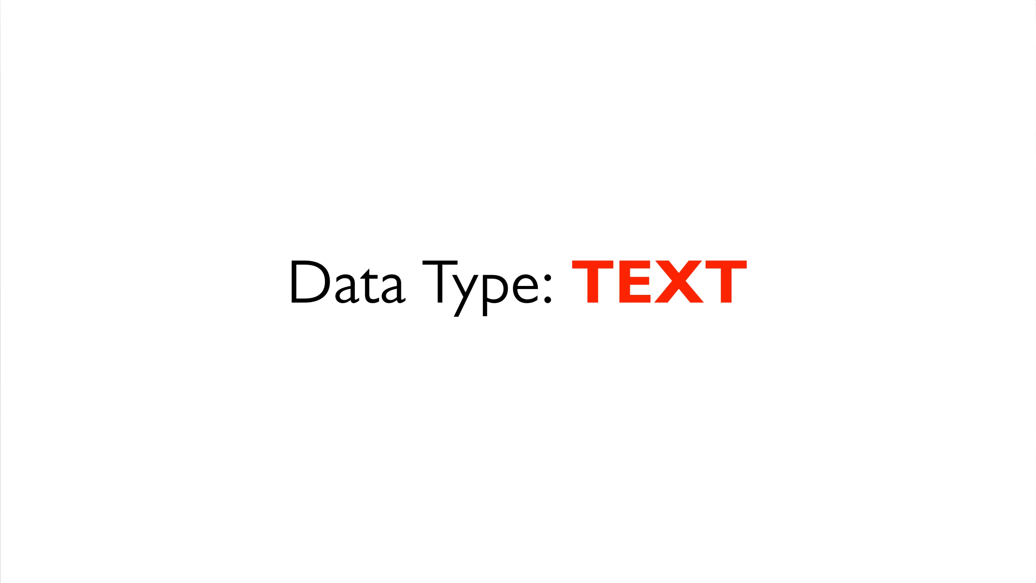
pyautogui.write('January')
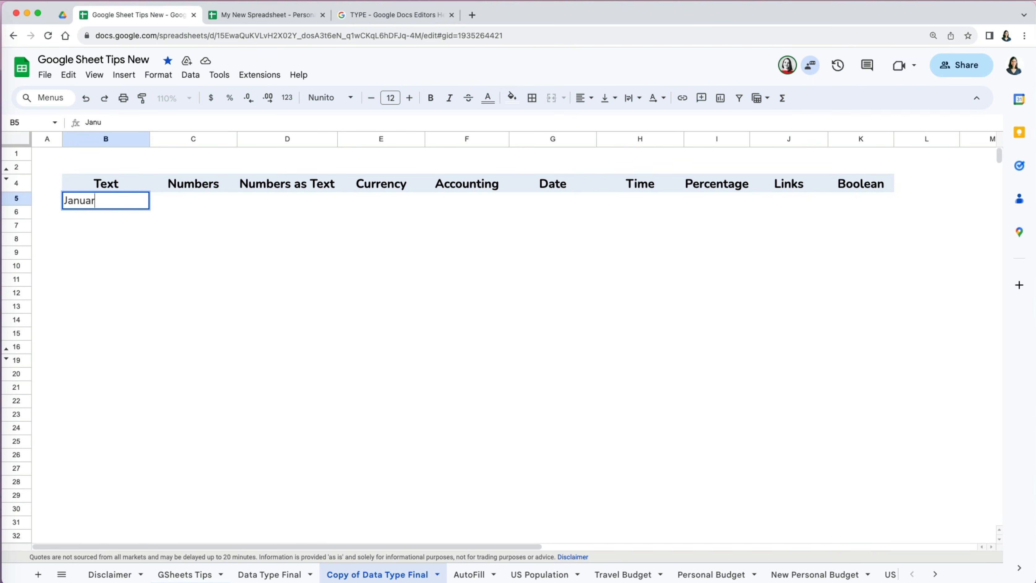
pyautogui.press('Return')
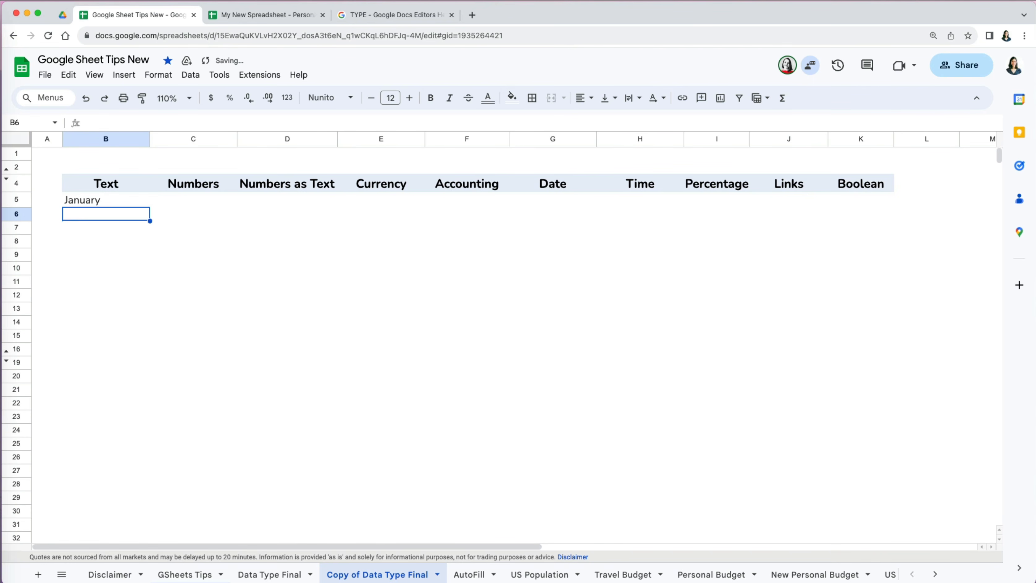
# - Fill the Text column with February through December using autofill
pyautogui.write('February')
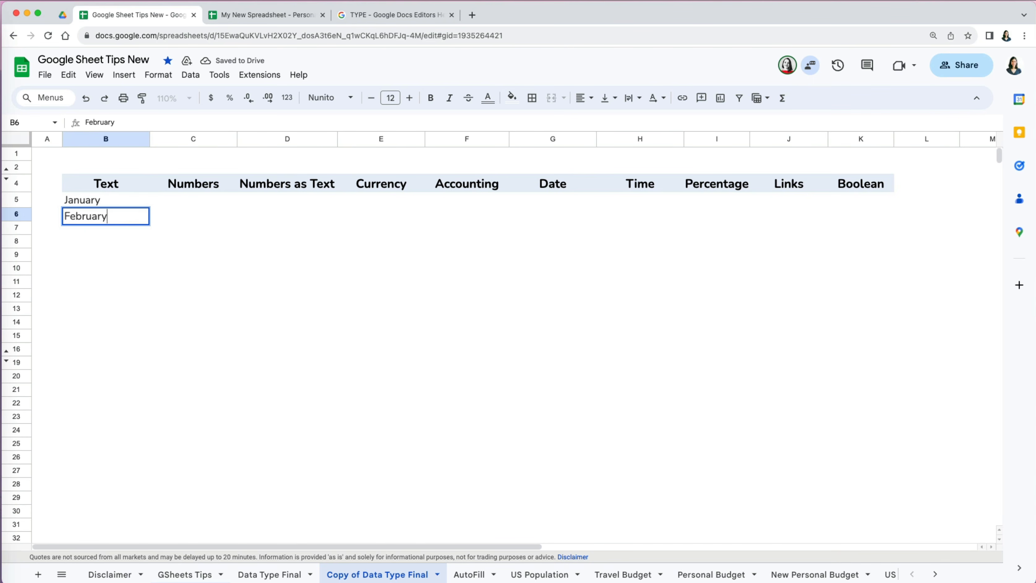
pyautogui.click(116, 205)
pyautogui.press('super+Return')
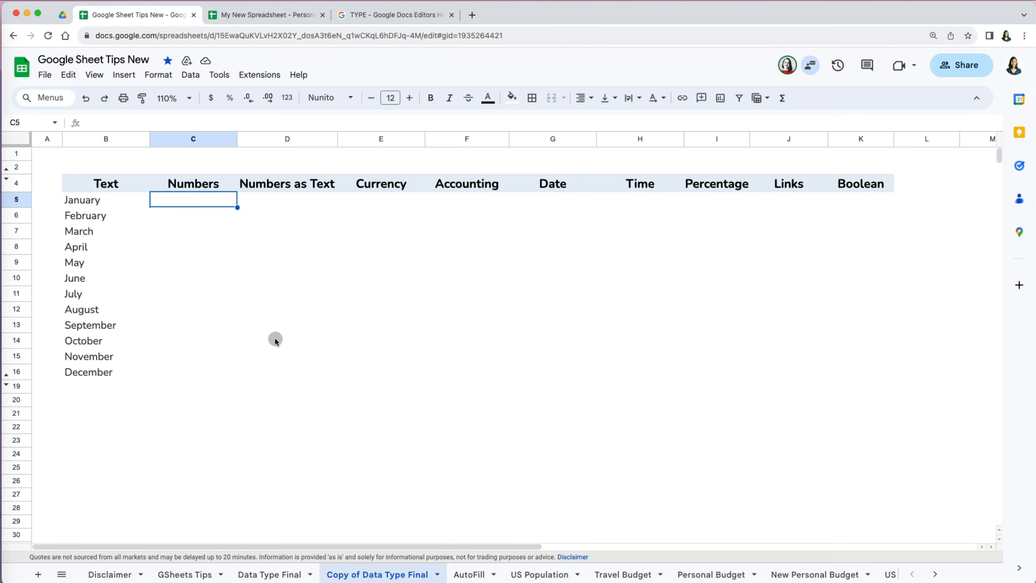
# - Enter 2,579 and 160,873 in the Numbers column and paste in the remaining monthly values
pyautogui.write('25')
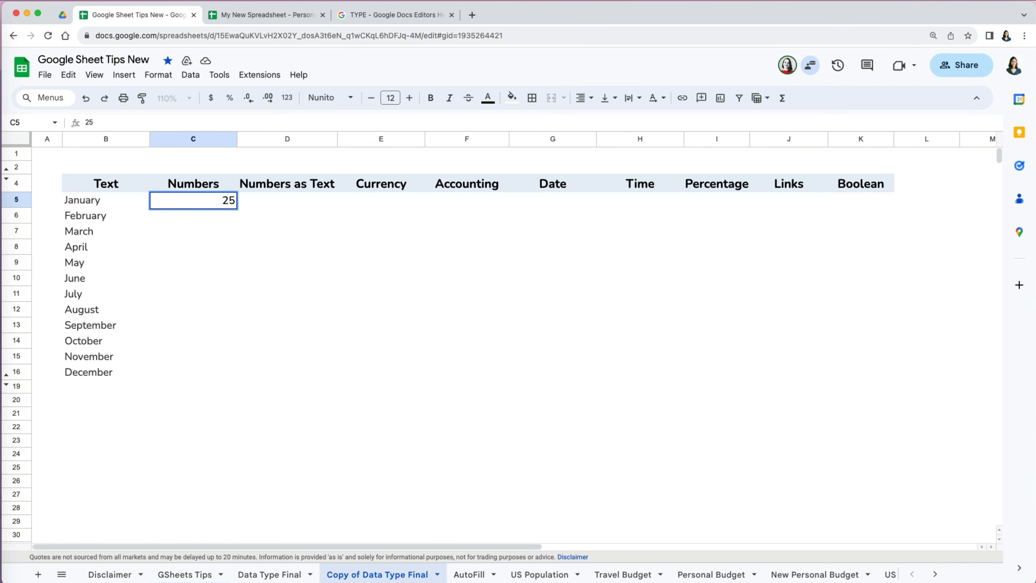
pyautogui.write('79')
pyautogui.press('Return')
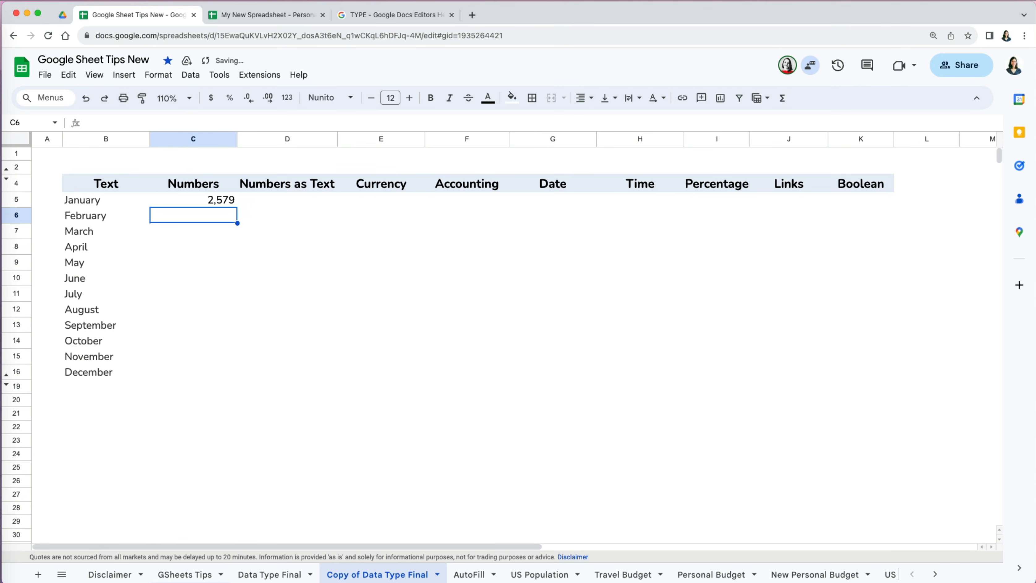
pyautogui.write('16')
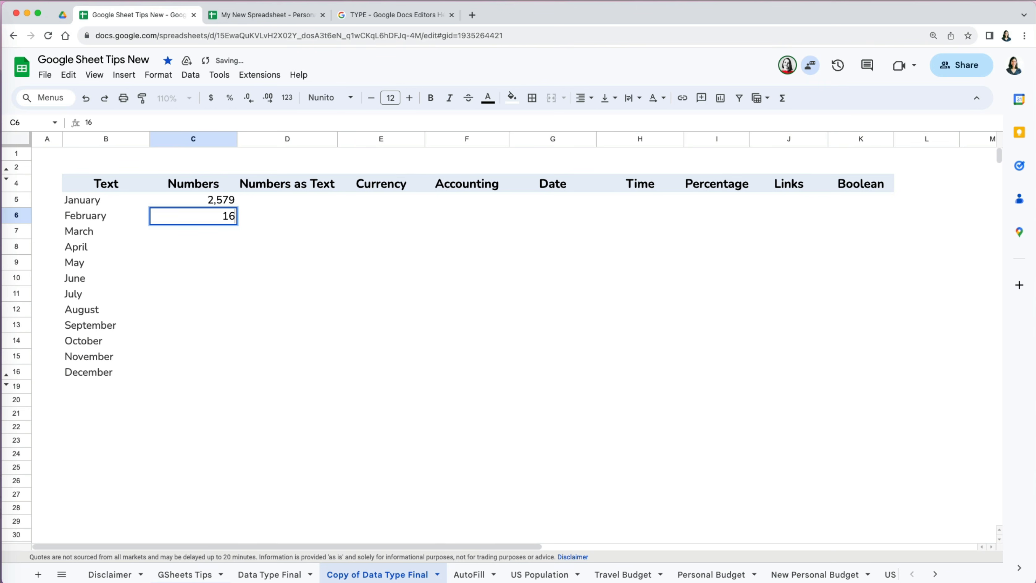
pyautogui.write('087')
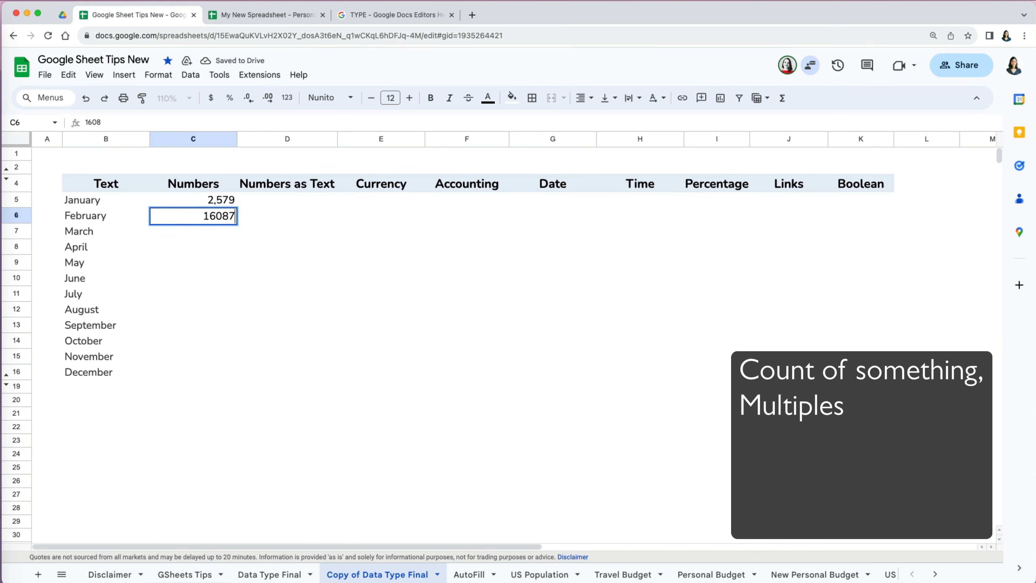
pyautogui.write('3')
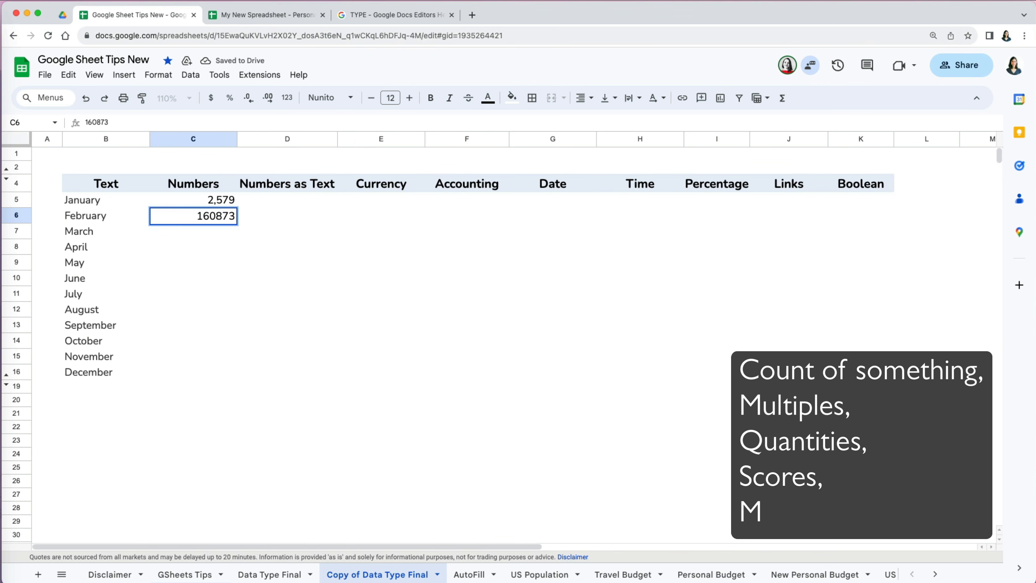
pyautogui.press('Return')
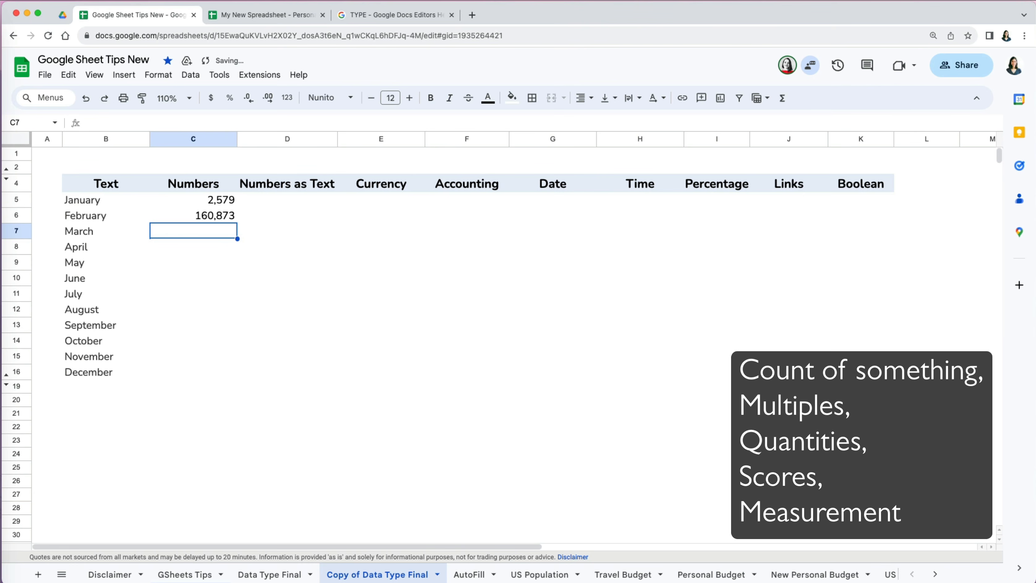
pyautogui.press('super+v')
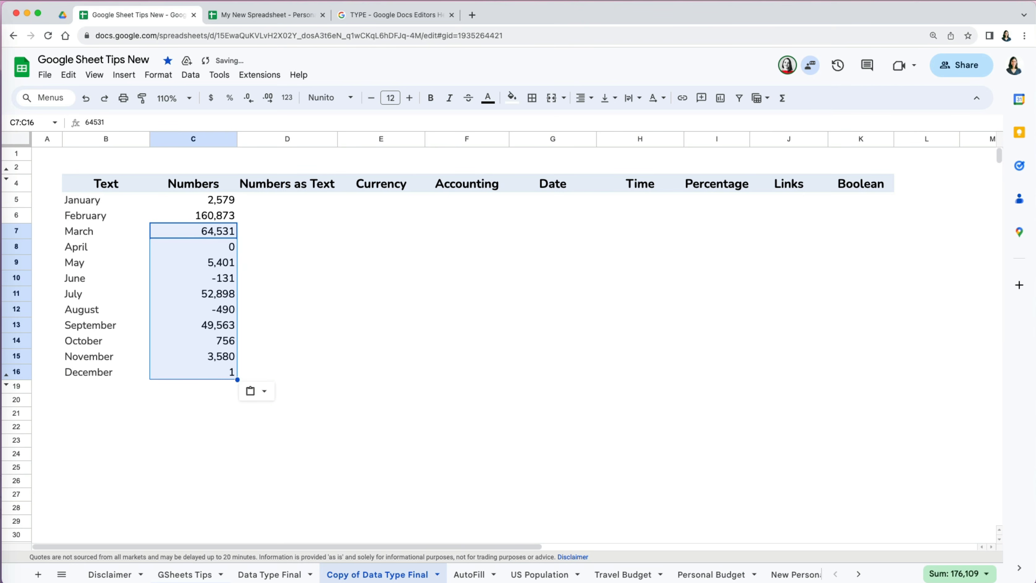
pyautogui.click(370, 426)
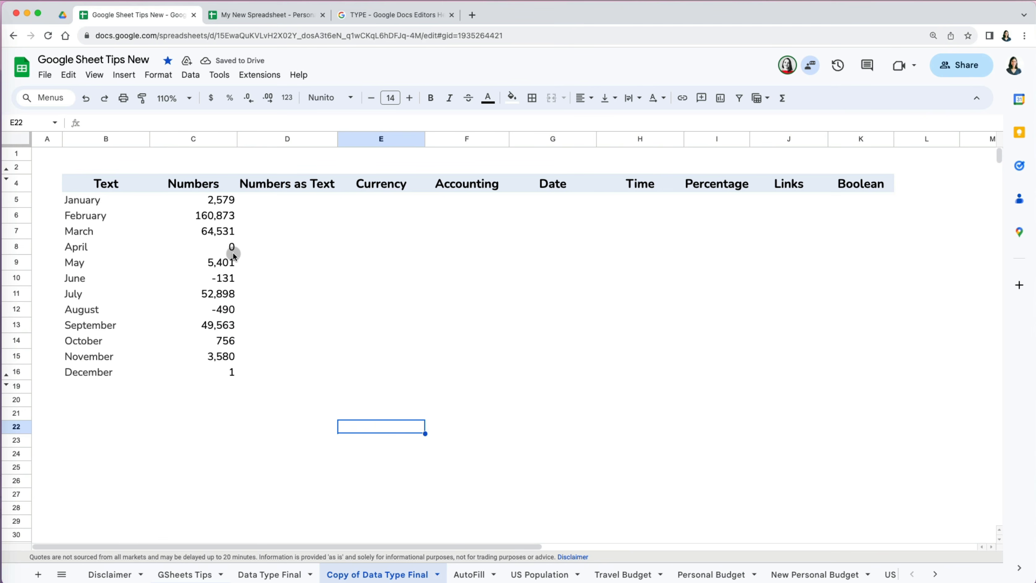
# - Increase the Numbers column C5:C16 to two decimal places
pyautogui.moveTo(227, 200); pyautogui.dragTo(237, 372)
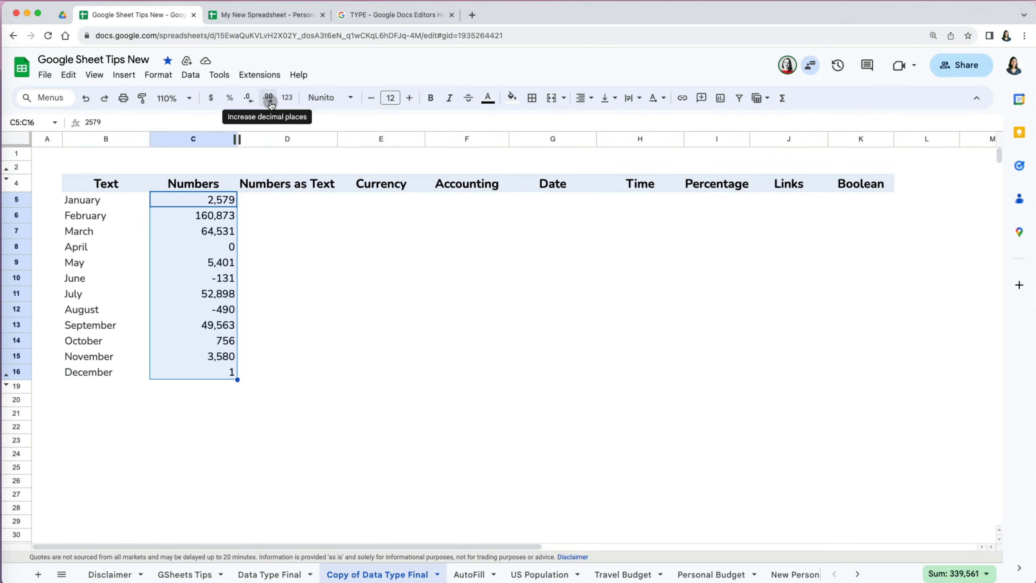
pyautogui.click(270, 102)
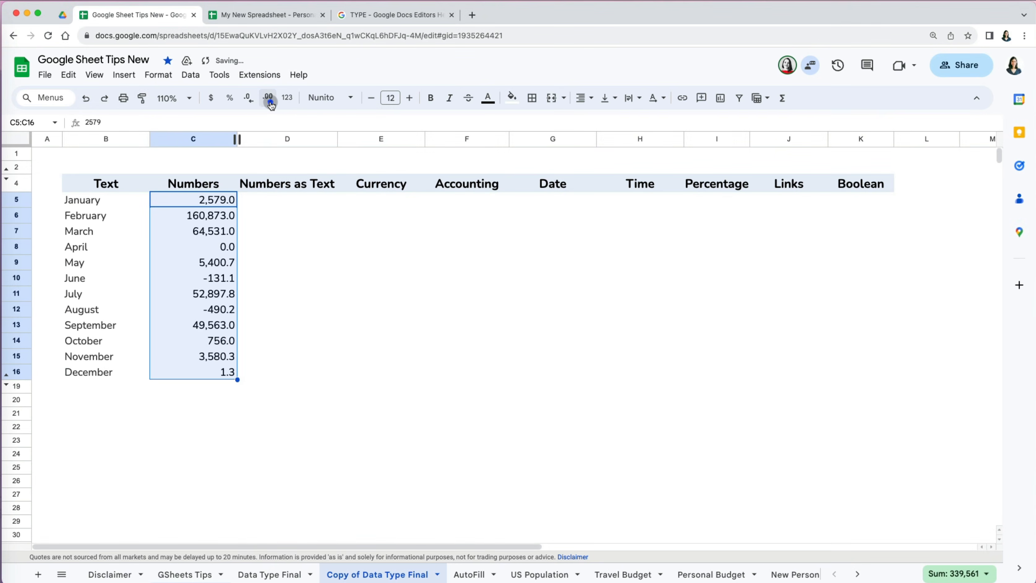
pyautogui.click(270, 102)
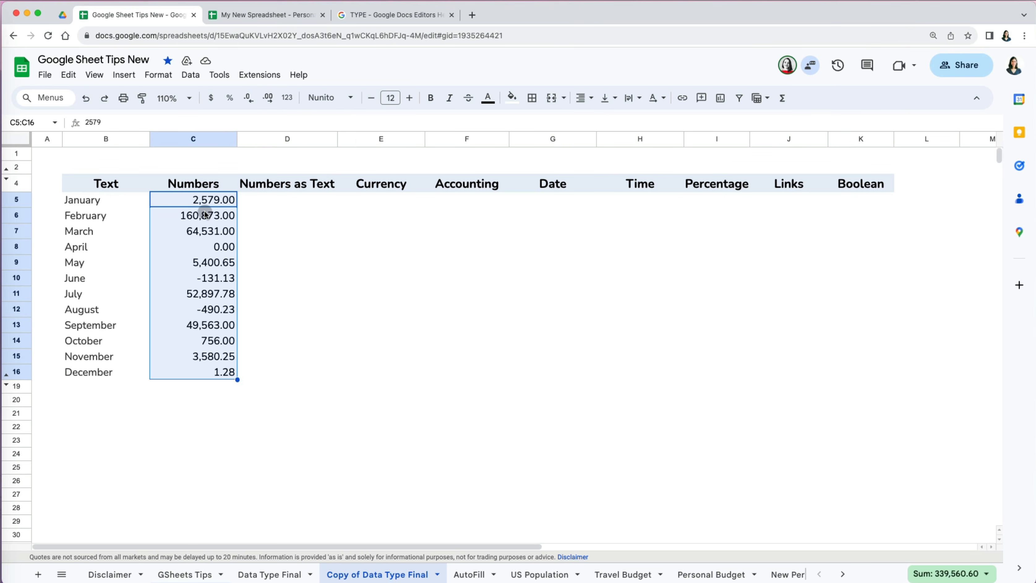
# - Apply the custom number format ###0.00 without a thousands separator
pyautogui.click(159, 75)
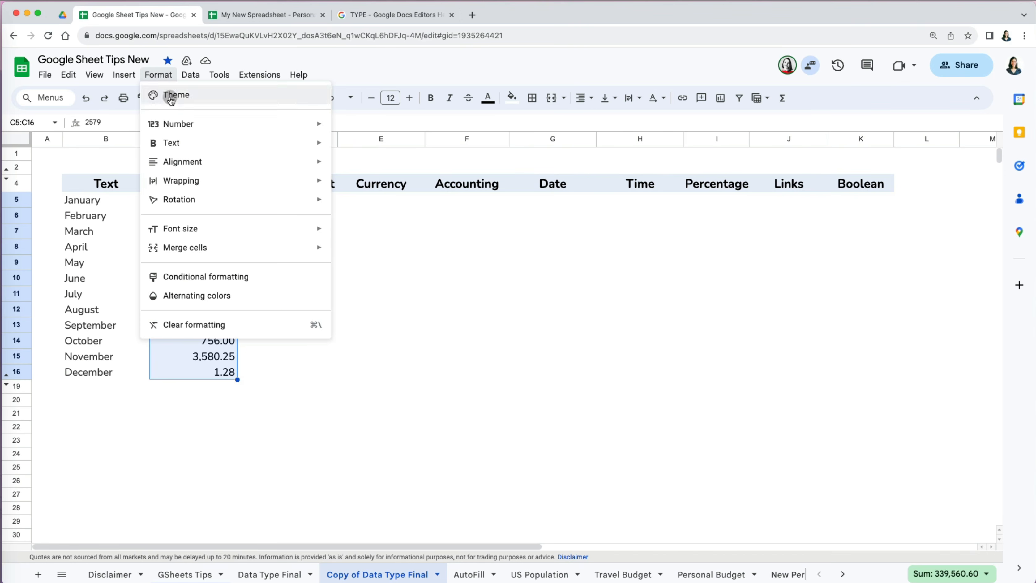
pyautogui.moveTo(201, 134)
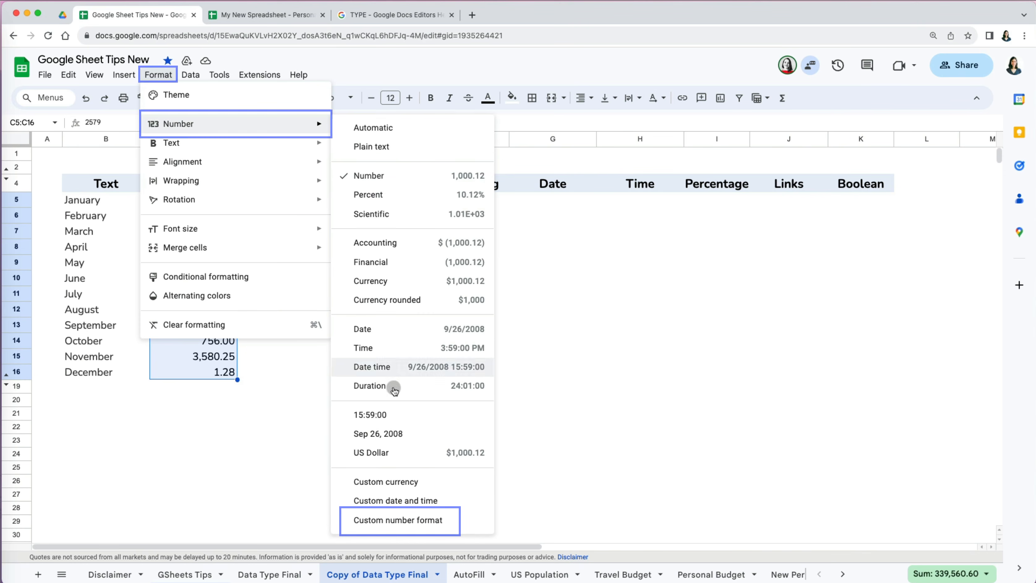
pyautogui.click(403, 521)
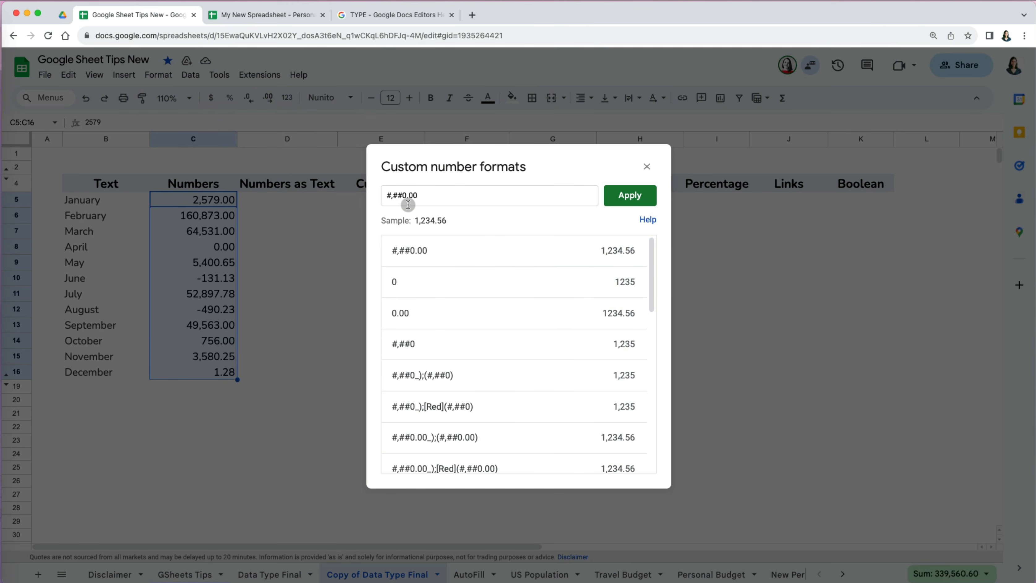
pyautogui.moveTo(403, 196); pyautogui.dragTo(389, 195)
pyautogui.press('BackSpace')
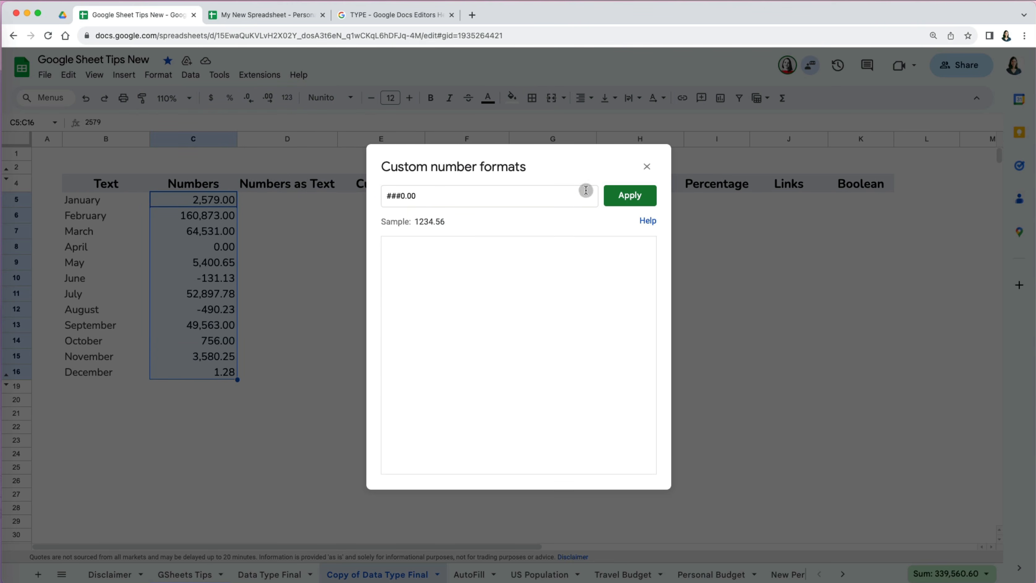
pyautogui.click(617, 195)
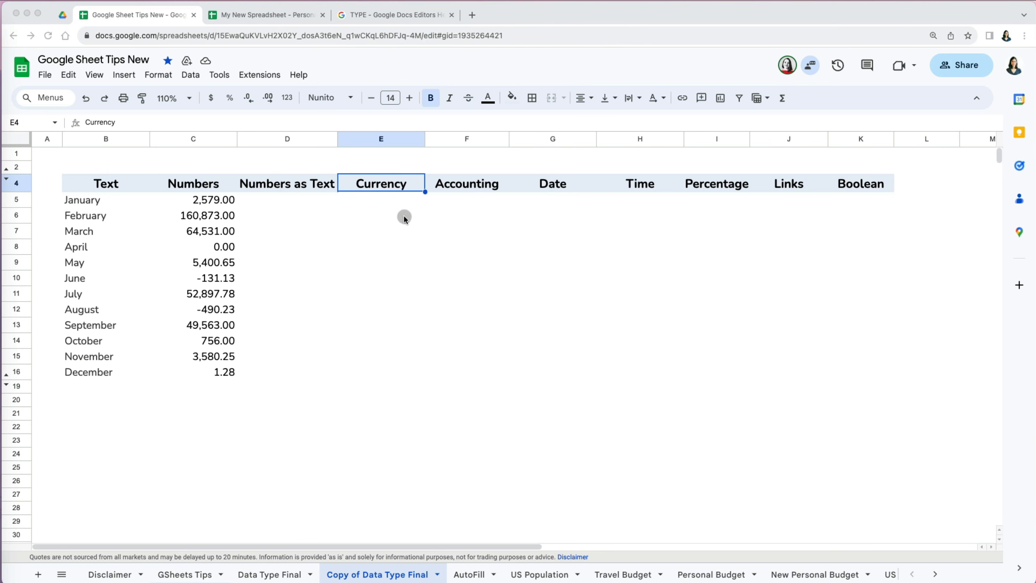
# - Paste the monthly values into E5:E16 as dollar currency and decrease the decimals
pyautogui.click(377, 199)
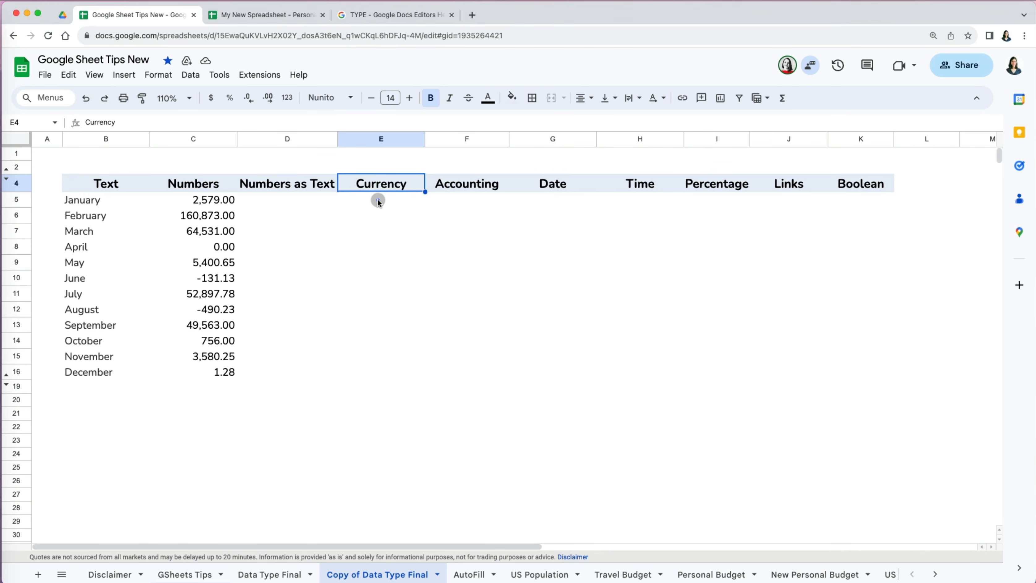
pyautogui.click(377, 198)
pyautogui.write('2,579 160,873 64,531 0 5,401 -131 52,898 -490 49,563 756 3,580 1')
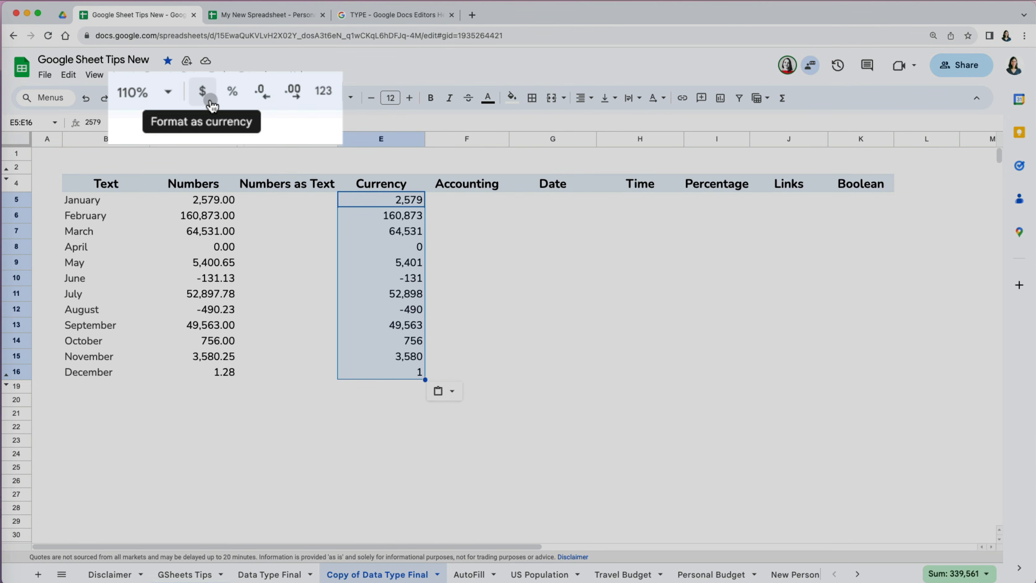
pyautogui.click(211, 98)
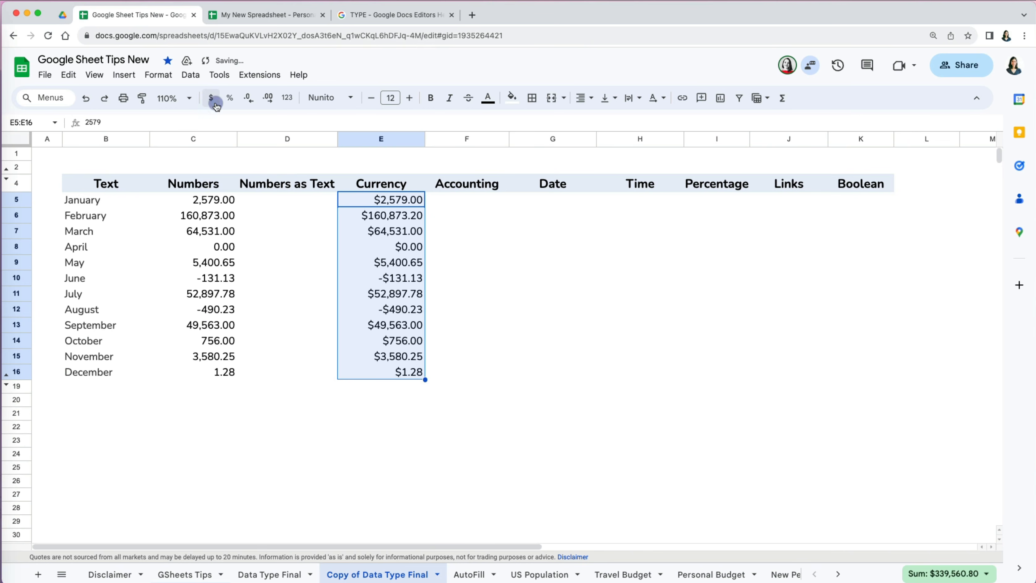
pyautogui.click(250, 100)
pyautogui.click(250, 99)
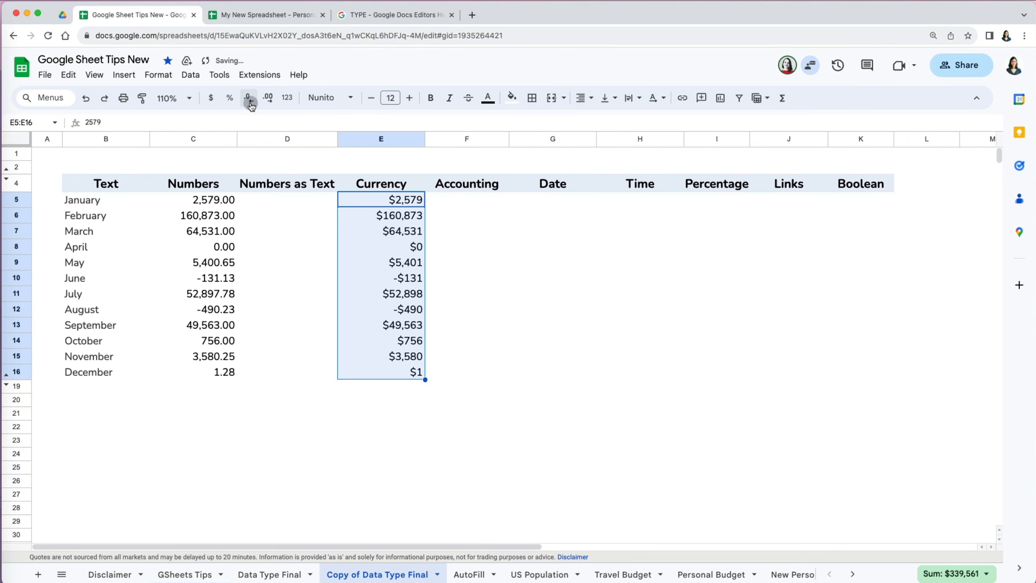
# - Apply British Pound Sterling £1,000.00 as a custom currency format
pyautogui.click(158, 75)
pyautogui.moveTo(217, 130)
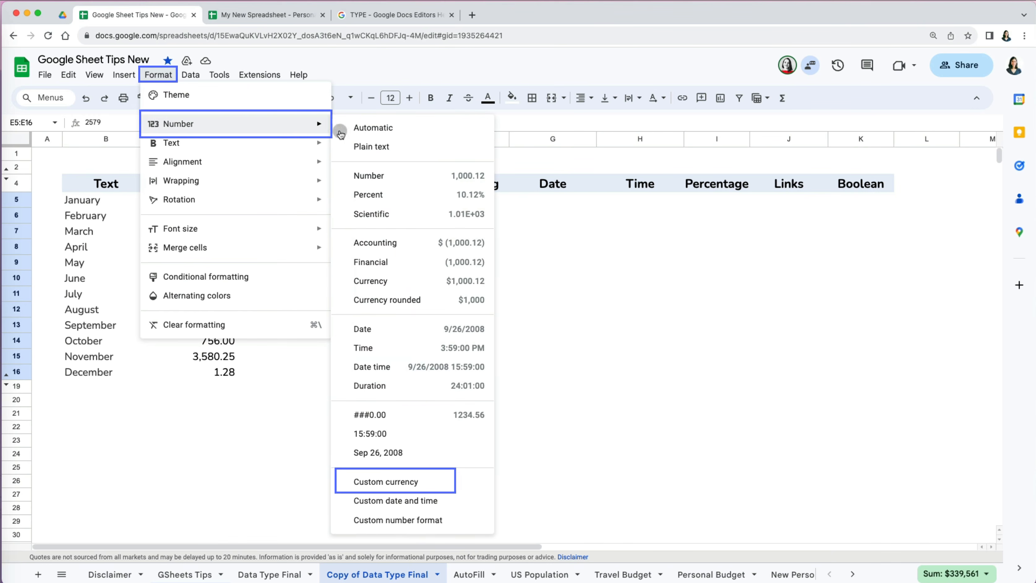
pyautogui.click(404, 478)
pyautogui.scroll(-10, 471, 325)
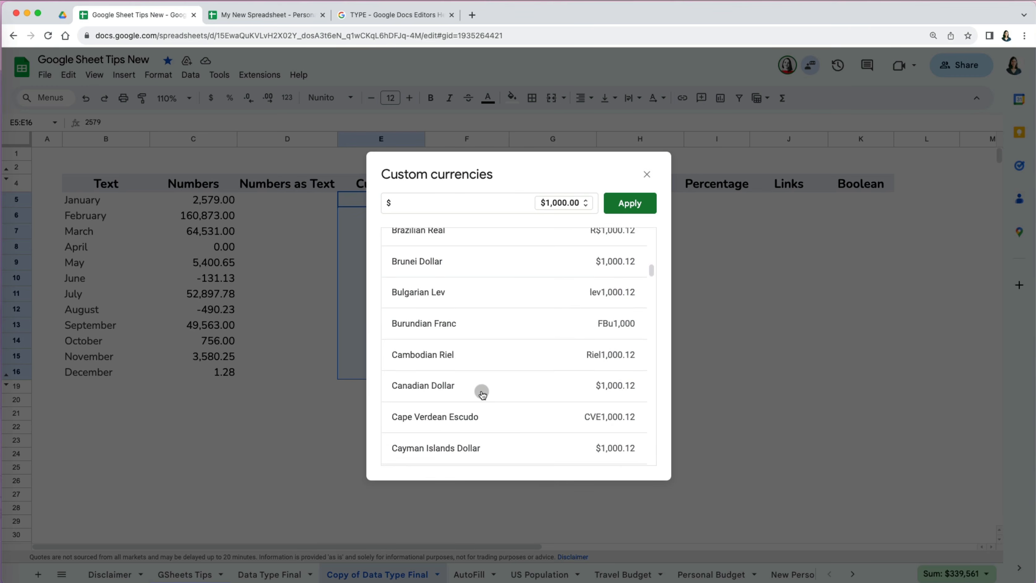
pyautogui.scroll(10, 479, 394)
pyautogui.write('bri')
pyautogui.click(433, 245)
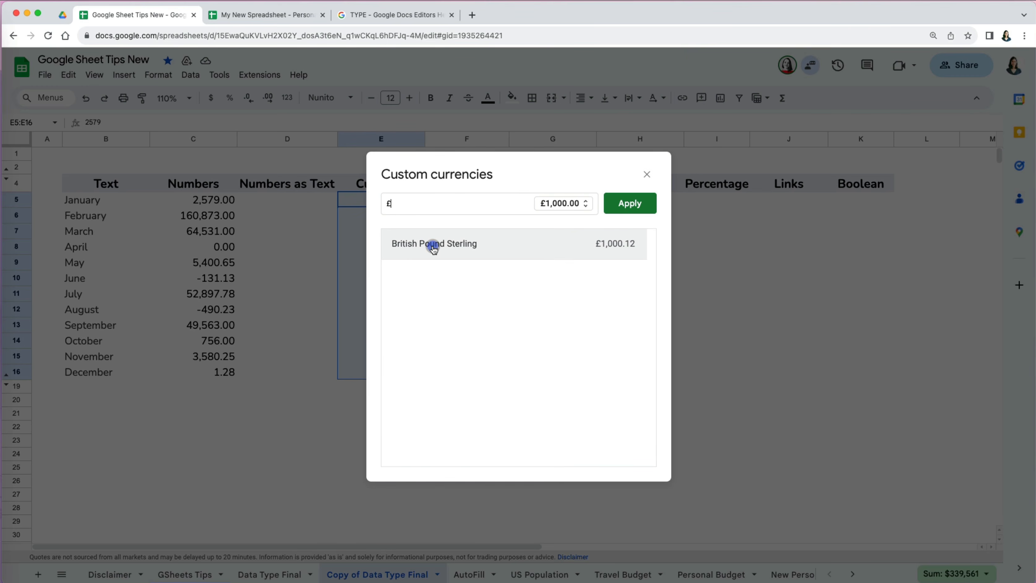
pyautogui.click(586, 203)
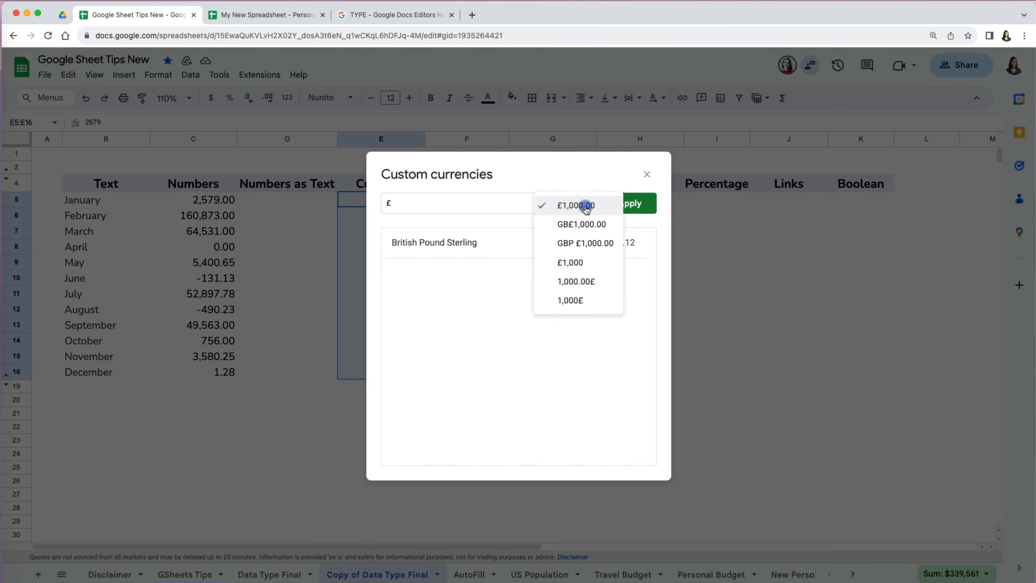
pyautogui.click(645, 208)
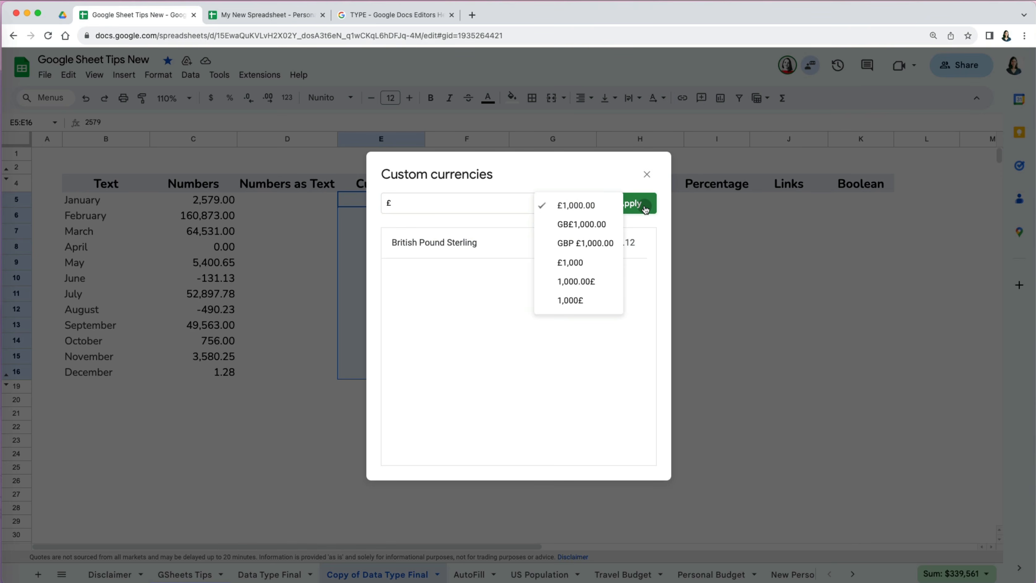
pyautogui.click(607, 180)
pyautogui.click(630, 203)
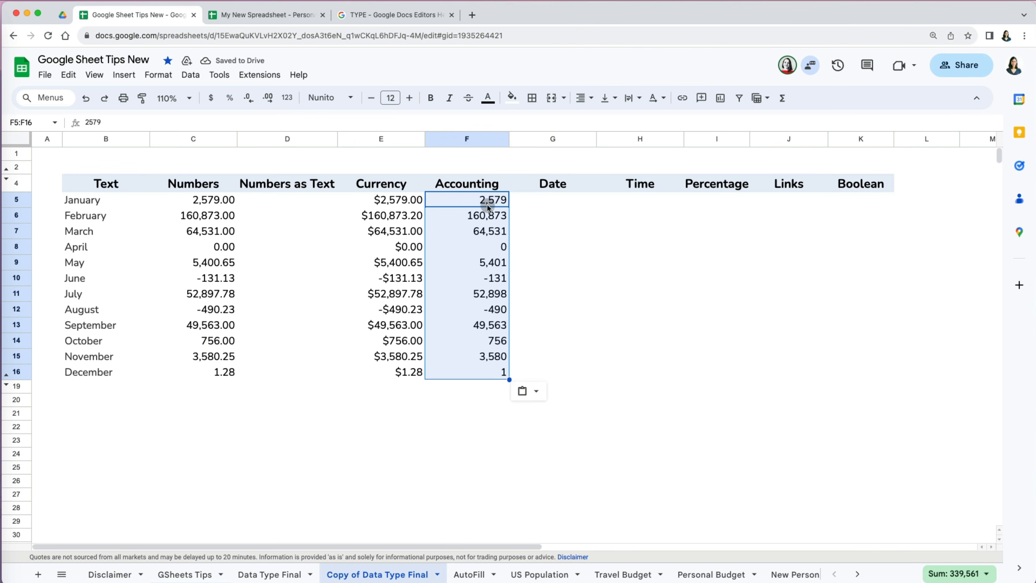
# - Format the Accounting column values F5:F16 as Accounting
pyautogui.click(159, 76)
pyautogui.moveTo(285, 124)
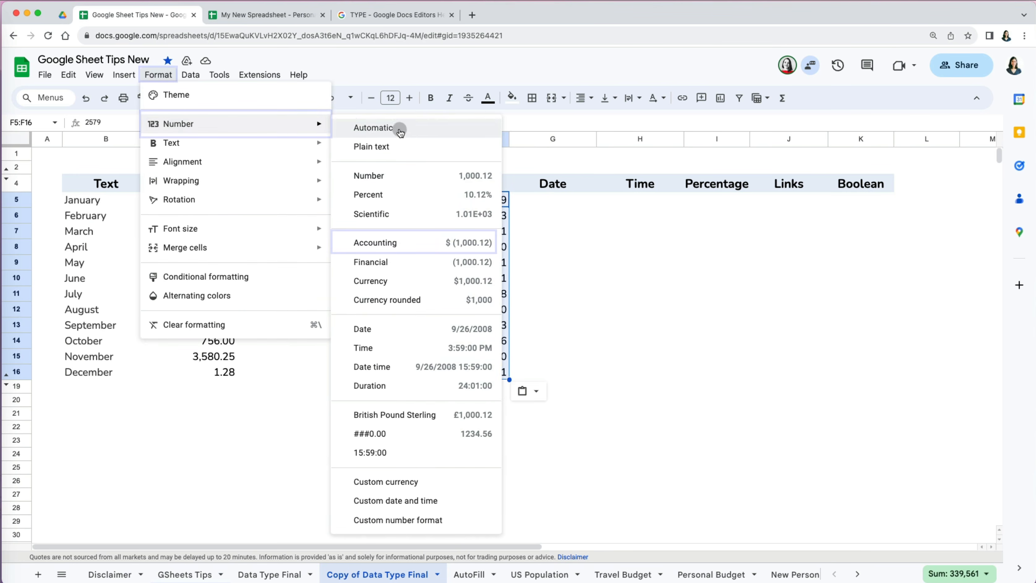
pyautogui.click(424, 243)
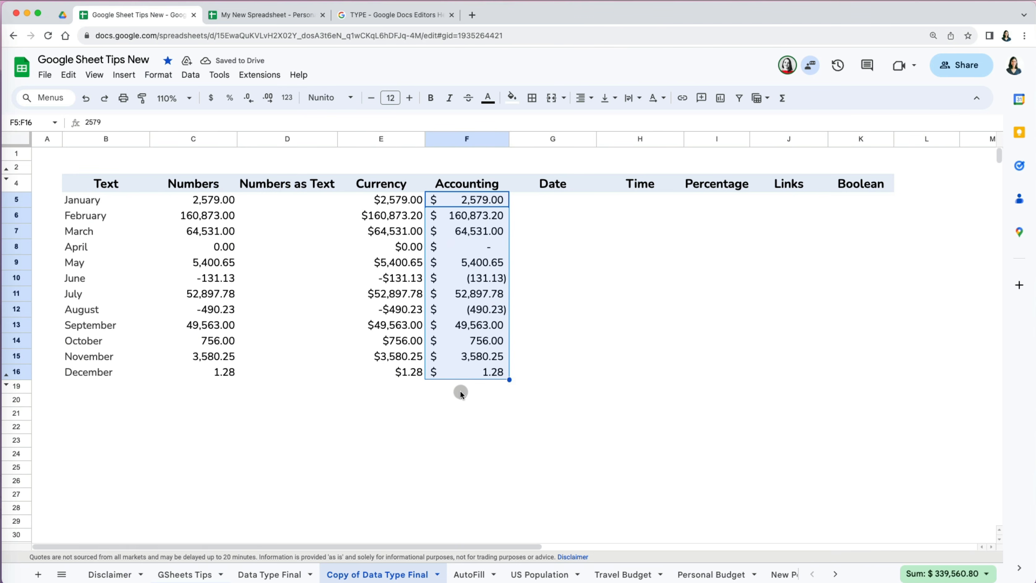
pyautogui.click(471, 402)
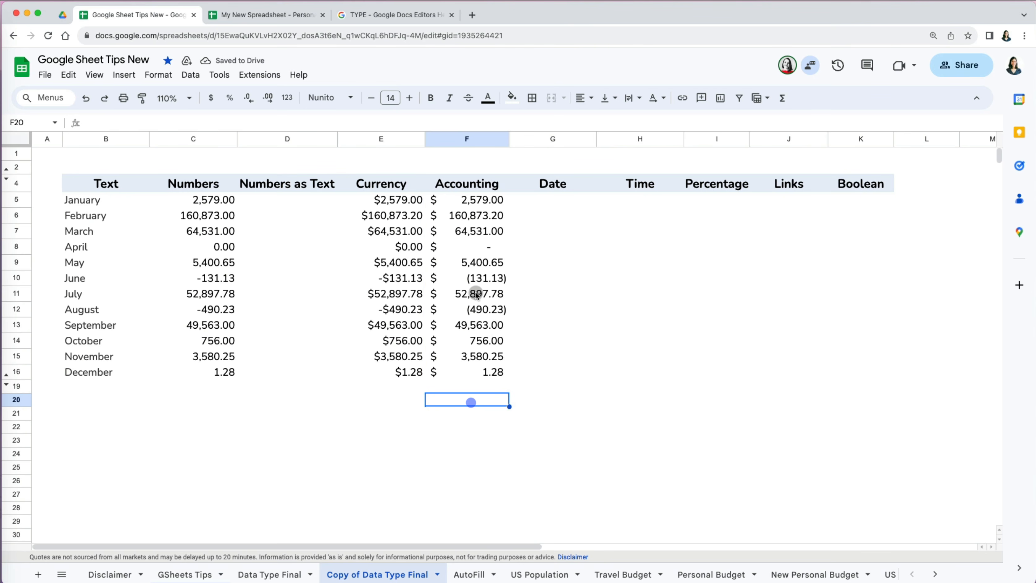
# - Select the April, June and August rows across E:F to compare currency and accounting formats
pyautogui.click(489, 248)
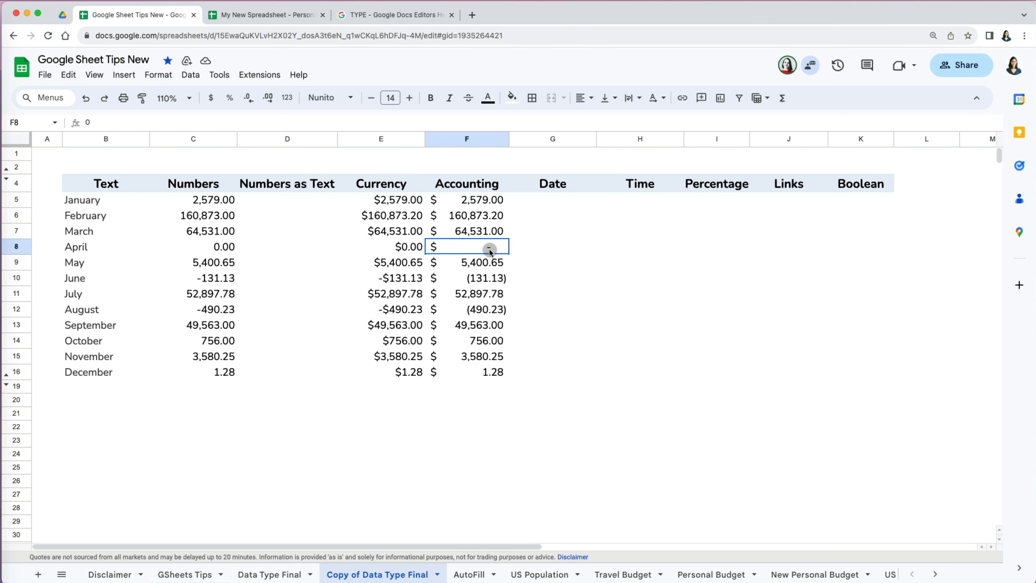
pyautogui.hotkey('shift', 'Left')
pyautogui.moveTo(420, 247); pyautogui.dragTo(459, 248)
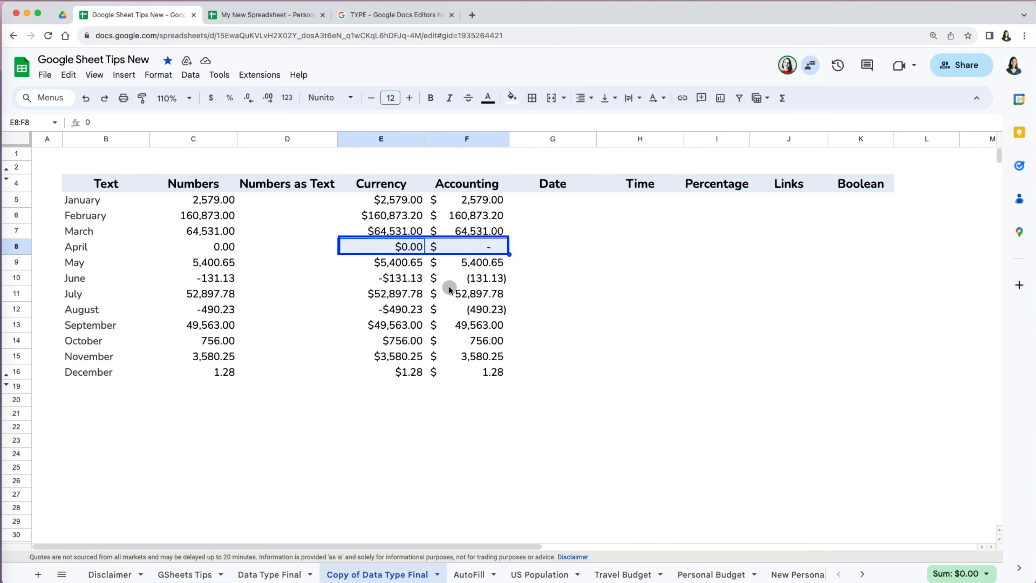
pyautogui.moveTo(409, 310); pyautogui.dragTo(470, 314)
pyautogui.moveTo(411, 282); pyautogui.dragTo(469, 281)
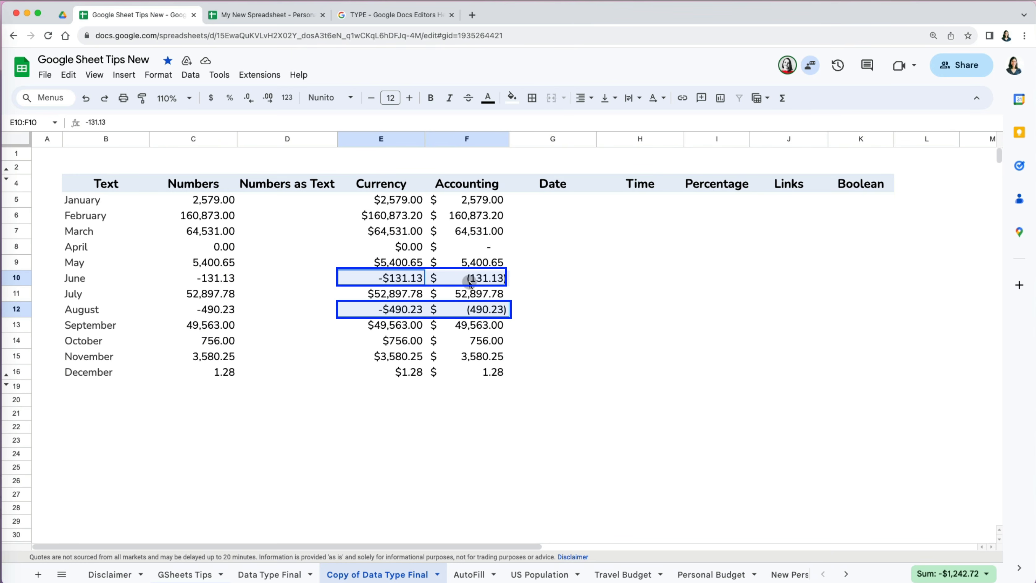
pyautogui.click(497, 413)
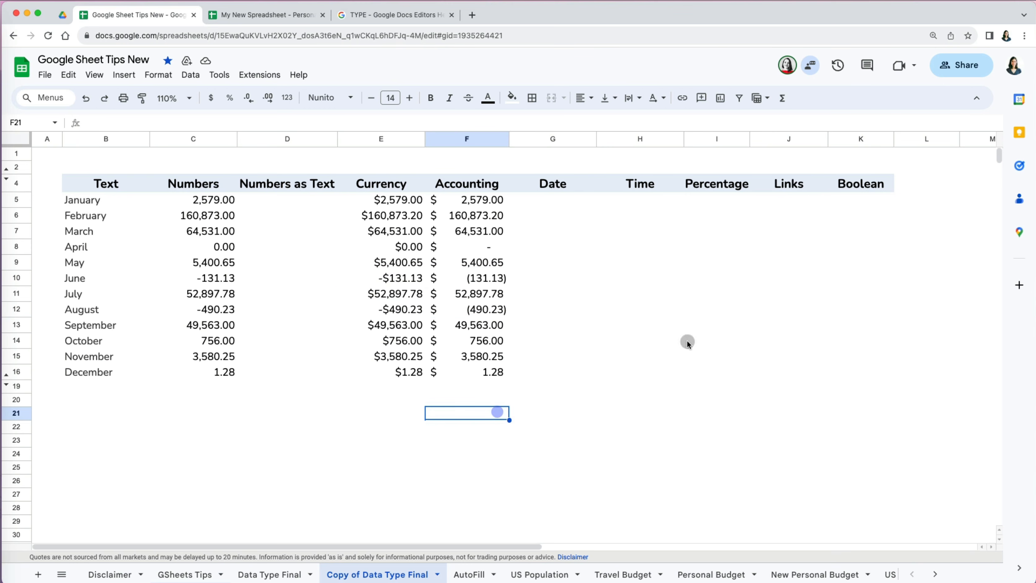
pyautogui.click(557, 186)
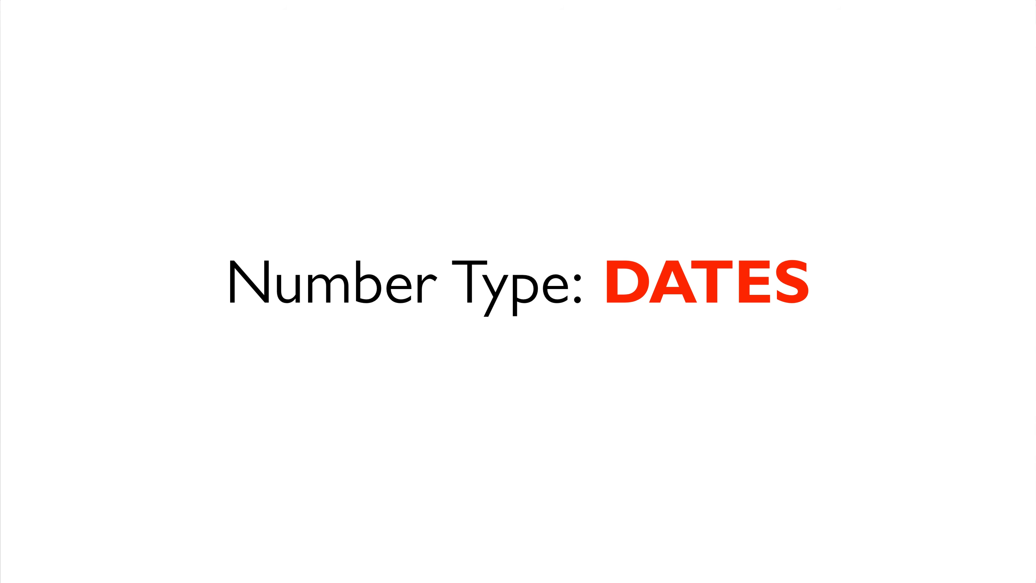
# - Enter 8/11/23 in G5 and change it to August 12 with the date picker
pyautogui.click(557, 200)
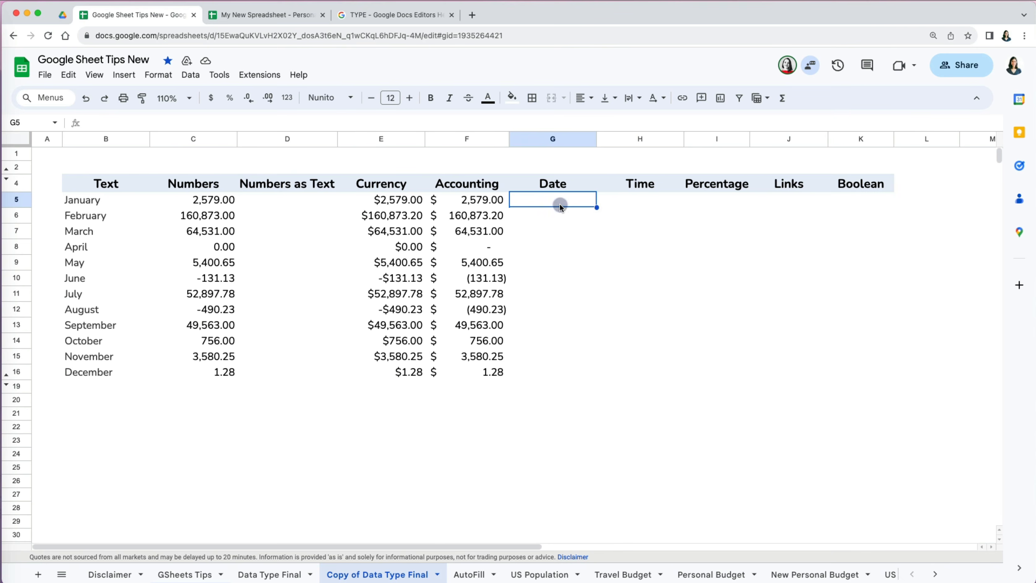
pyautogui.write('8/')
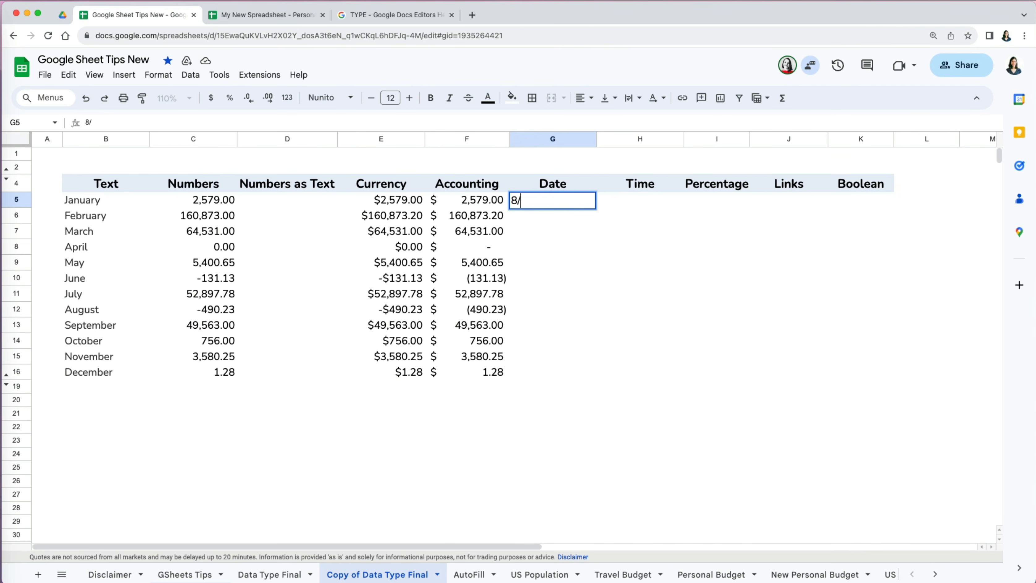
pyautogui.write('11/23')
pyautogui.press('Return')
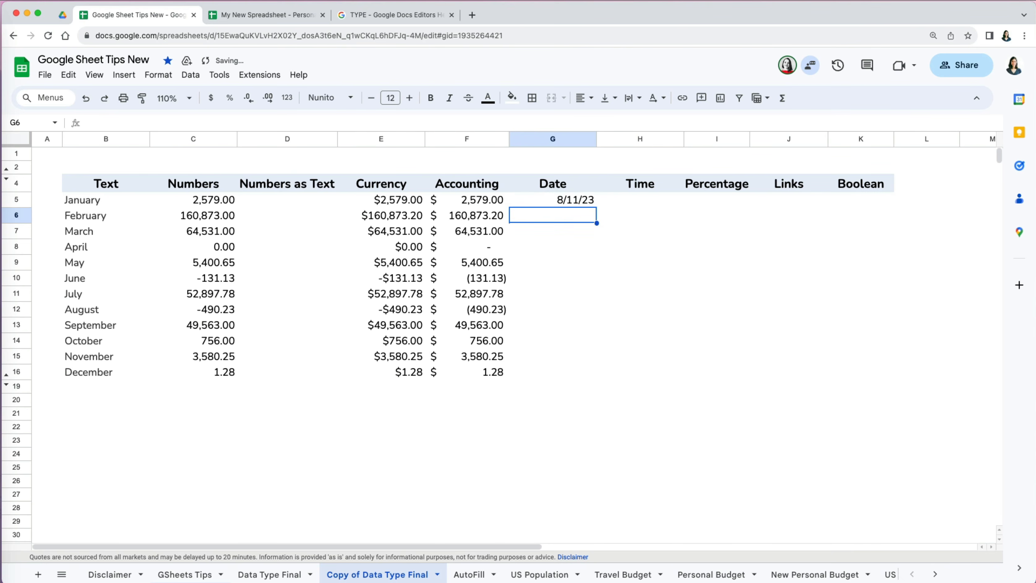
pyautogui.doubleClick(565, 204)
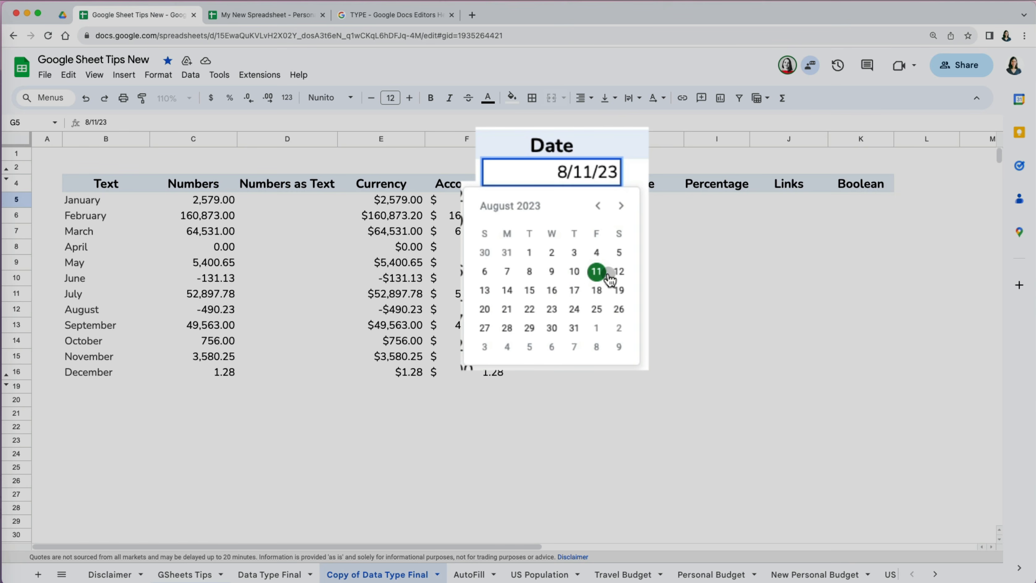
pyautogui.click(619, 271)
# - Paste the twelve dates into the Date column G5:G16
pyautogui.press('super+v')
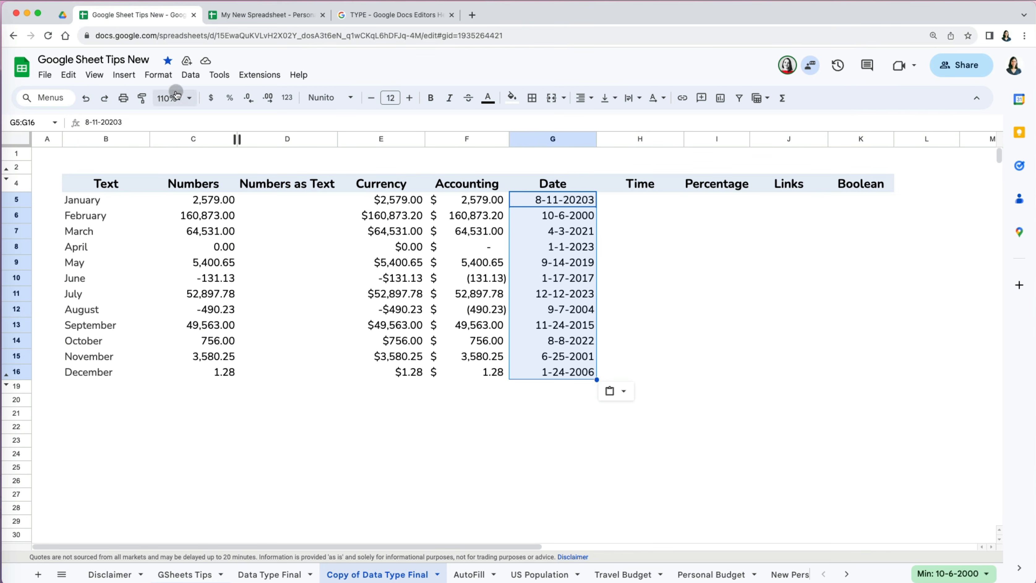
pyautogui.click(158, 74)
pyautogui.moveTo(196, 130)
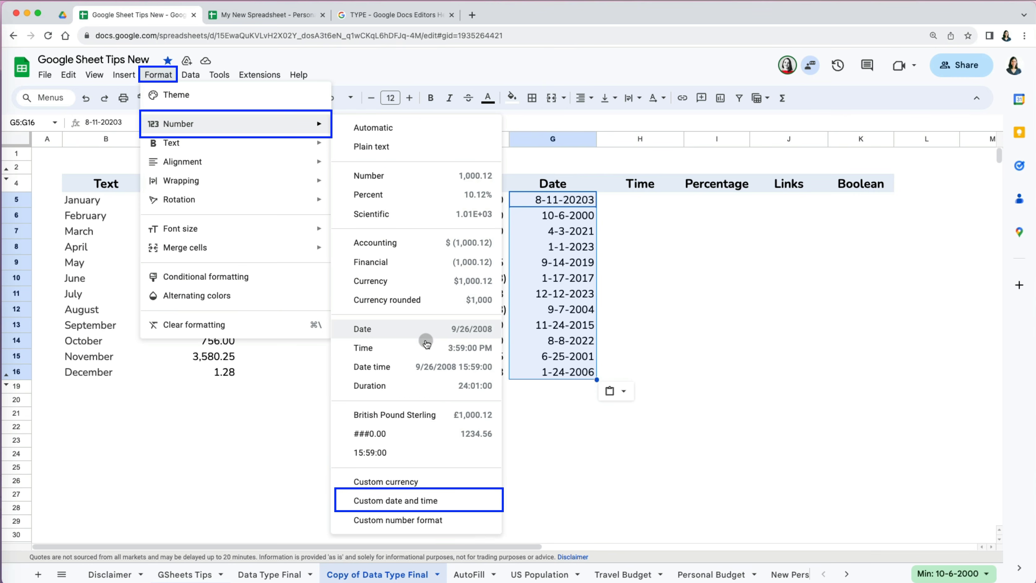
# - Build a custom date format from 08-05-1930 with leading-zero month and day and a four-digit year
pyautogui.click(420, 503)
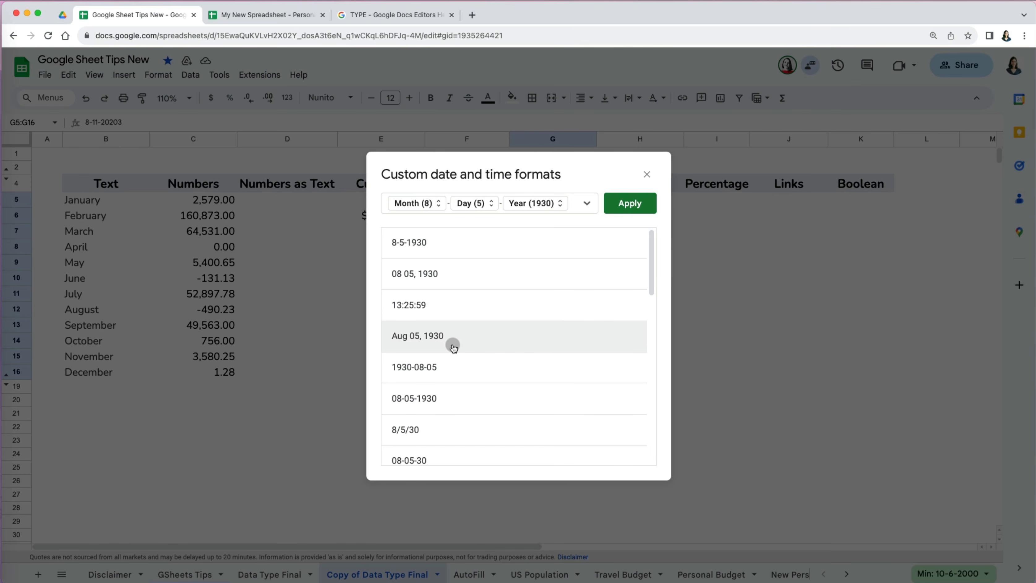
pyautogui.click(447, 398)
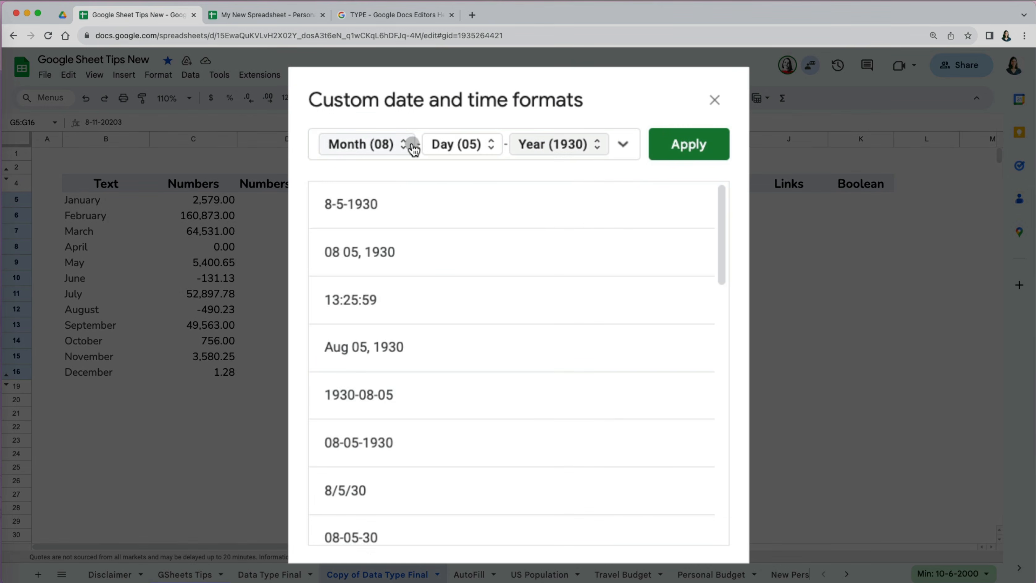
pyautogui.click(442, 203)
pyautogui.click(411, 149)
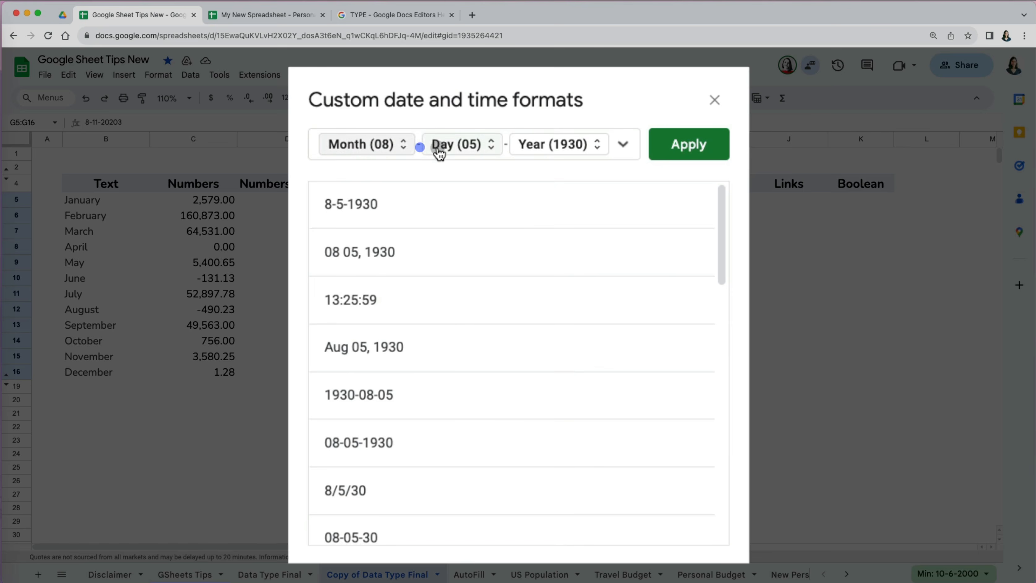
pyautogui.click(492, 147)
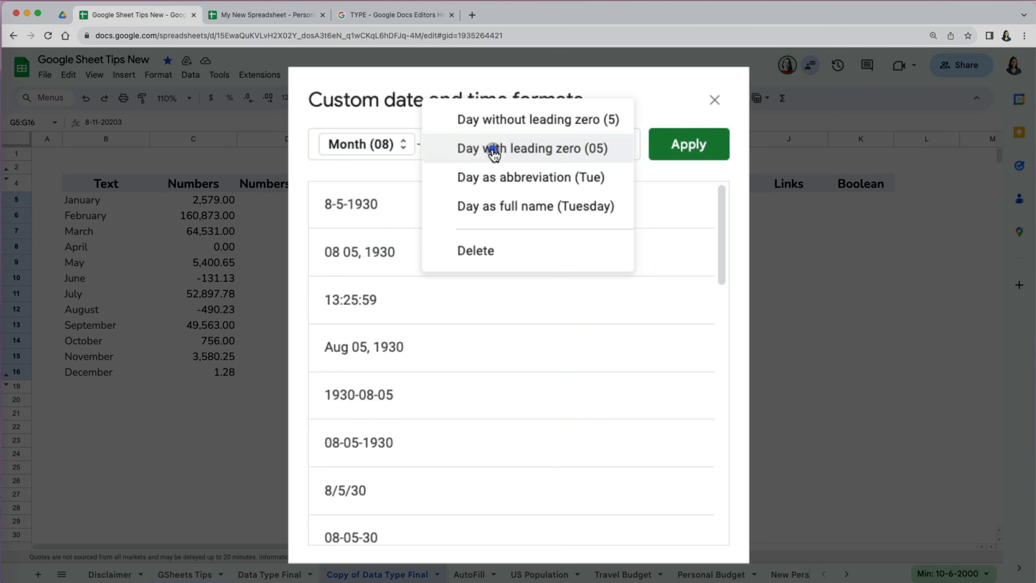
pyautogui.click(568, 157)
pyautogui.click(598, 146)
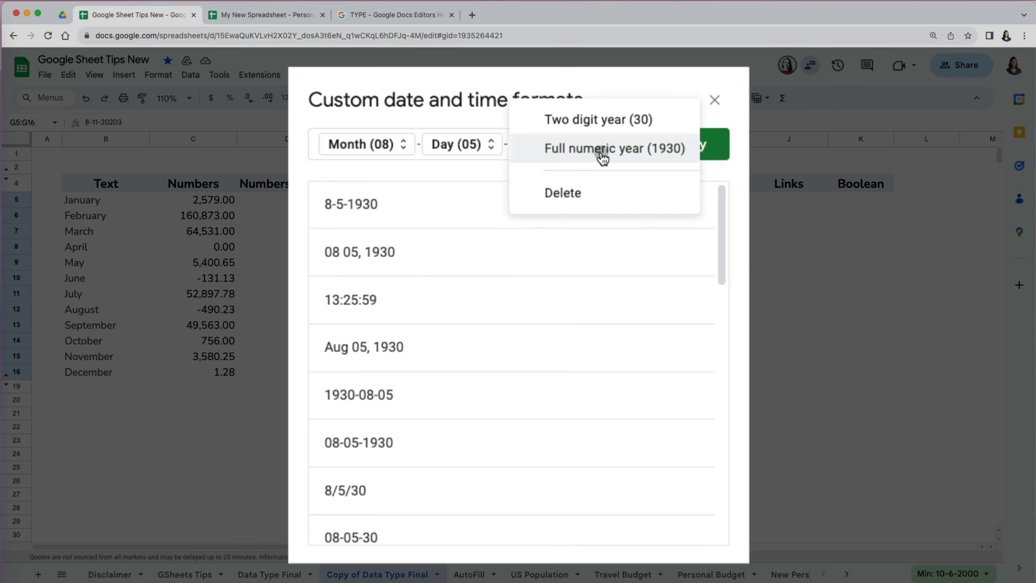
pyautogui.click(604, 157)
pyautogui.click(448, 206)
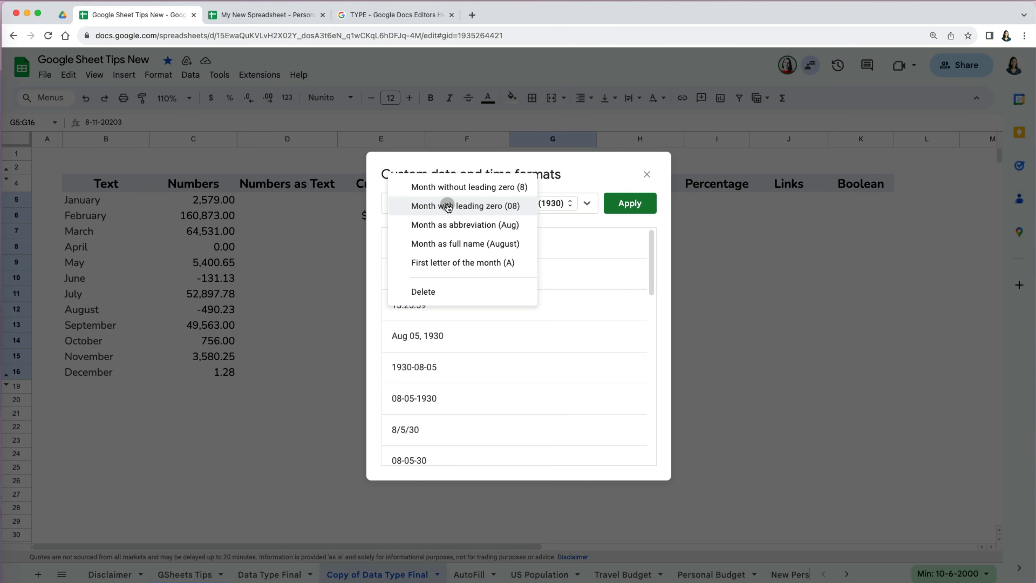
pyautogui.click(448, 206)
pyautogui.click(629, 203)
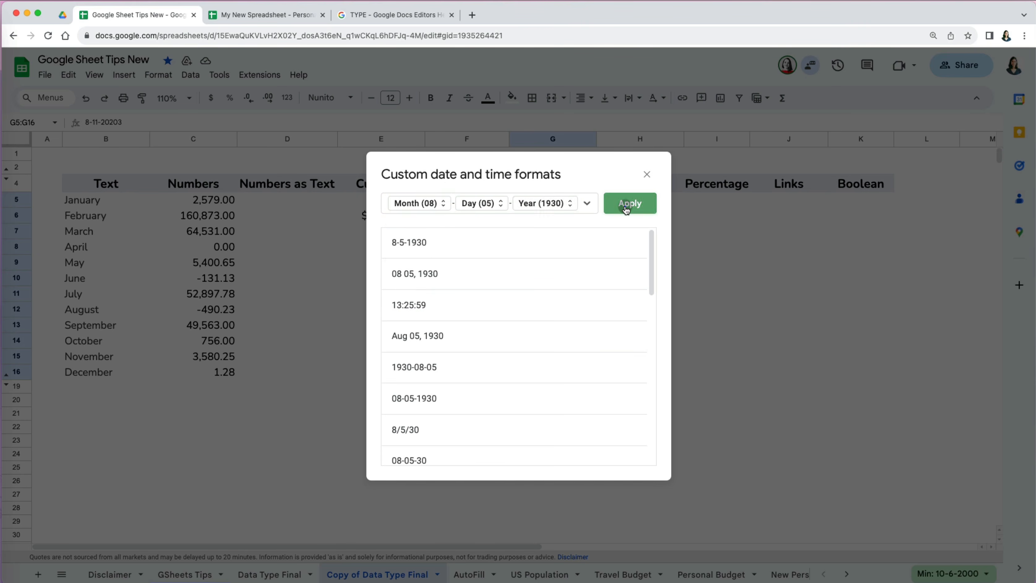
pyautogui.click(641, 201)
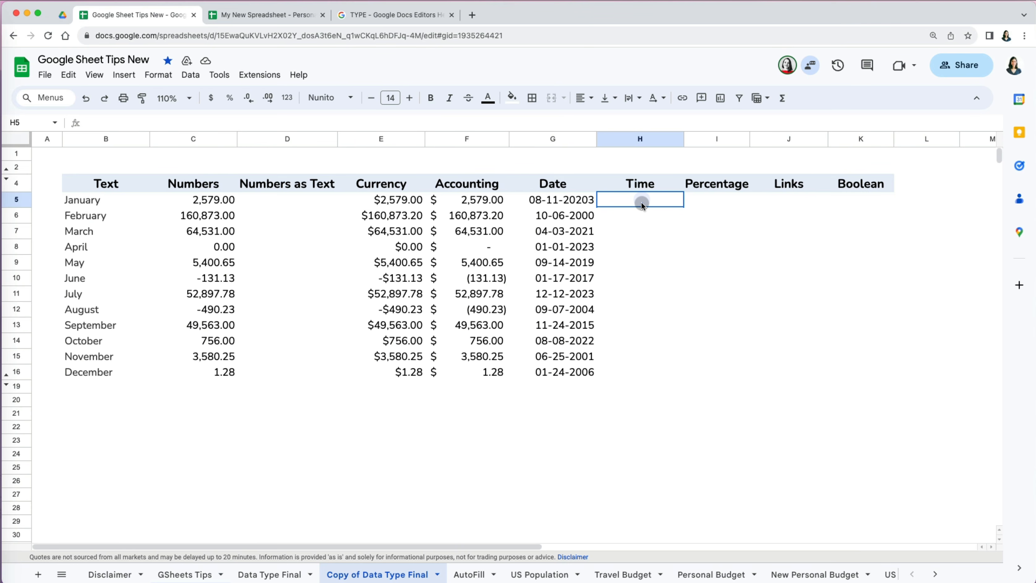
# - Enter 3:59 pm in H5, then paste the twelve times into H5:H16
pyautogui.click(641, 202)
pyautogui.write('3:59 pm')
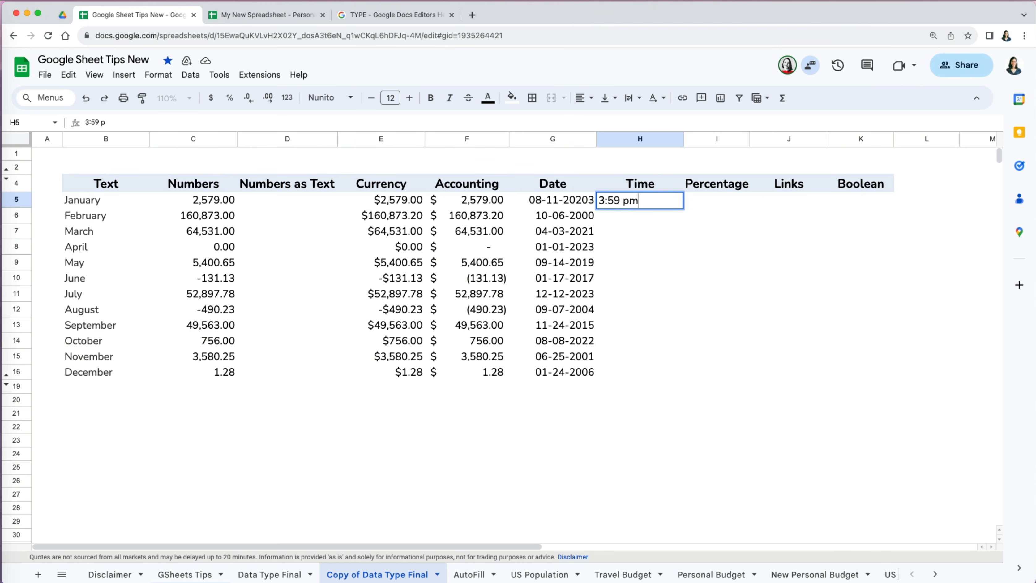
pyautogui.press('Return')
pyautogui.click(655, 204)
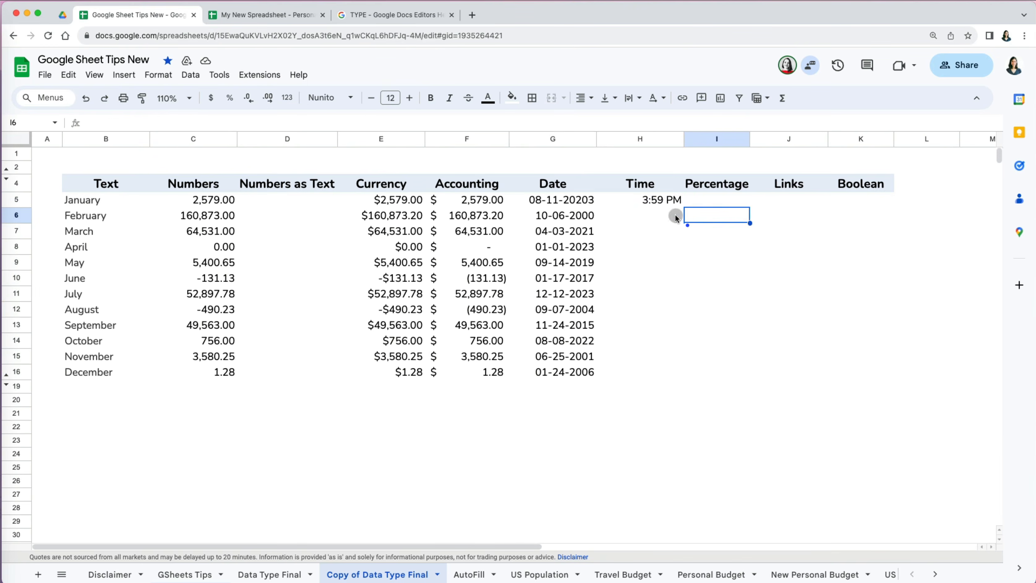
pyautogui.click(657, 200)
pyautogui.write('3:59: AM 12:00: AM 2:59: AM 12:00: AM 11:33: PM 11:05: PM 7:14: AM 4:55: PM 9:00: AM 12:00: AM 5:33: PM 2:51: PM')
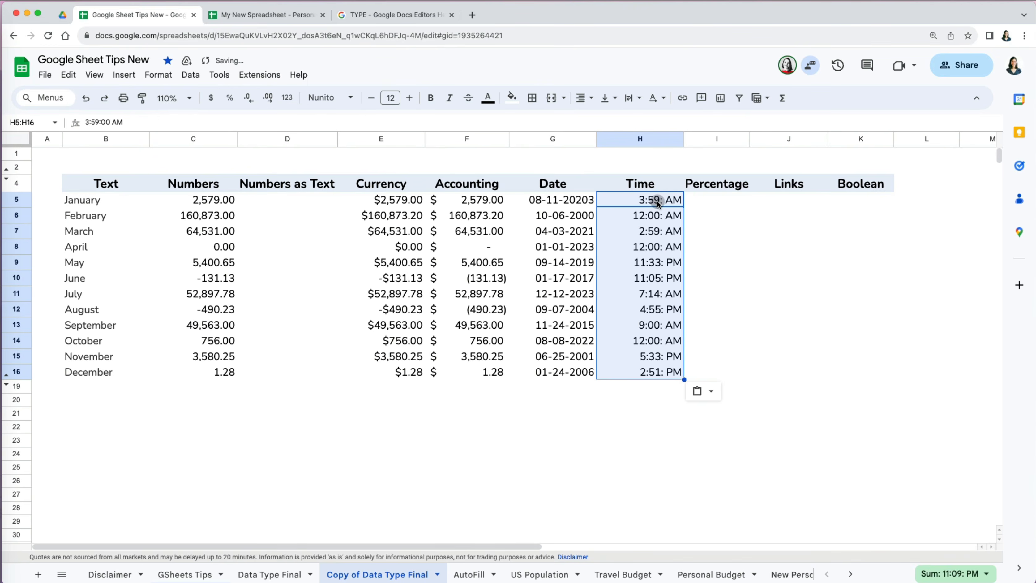
# - Apply the custom 1:25:59 PM time format with leading-zero minutes to the Time column
pyautogui.click(159, 75)
pyautogui.moveTo(175, 124)
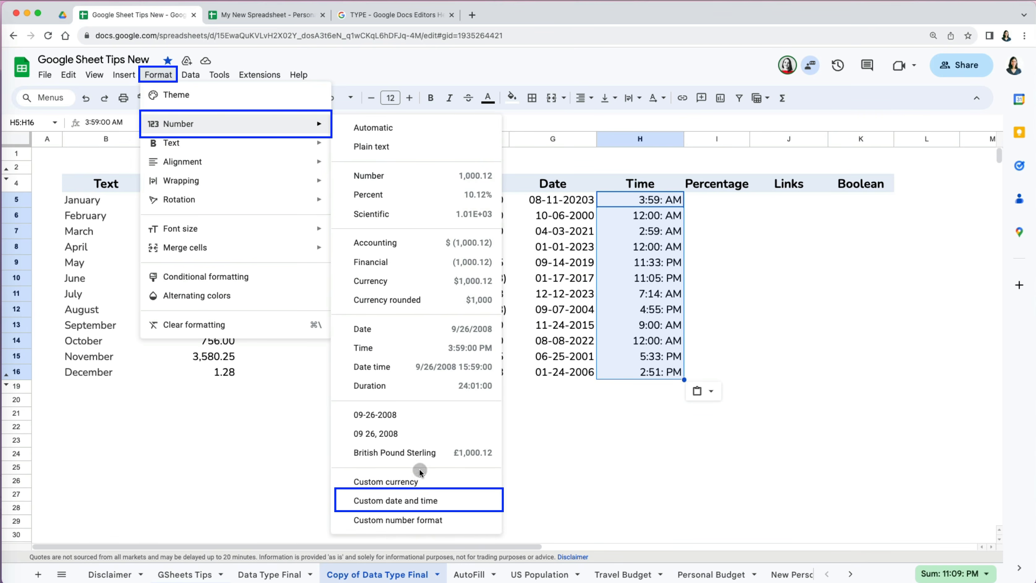
pyautogui.click(418, 507)
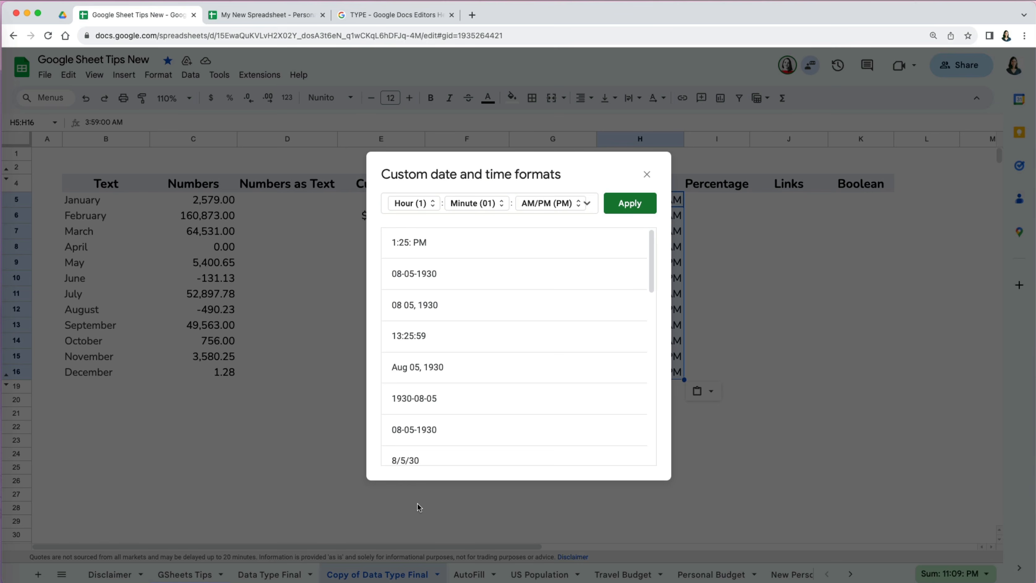
pyautogui.scroll(-15, 442, 373)
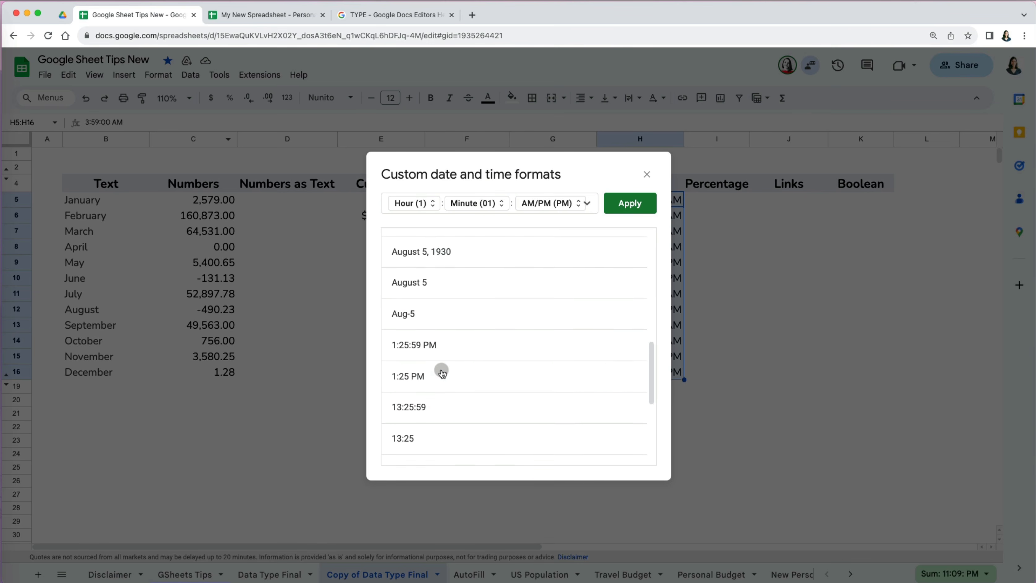
pyautogui.click(441, 322)
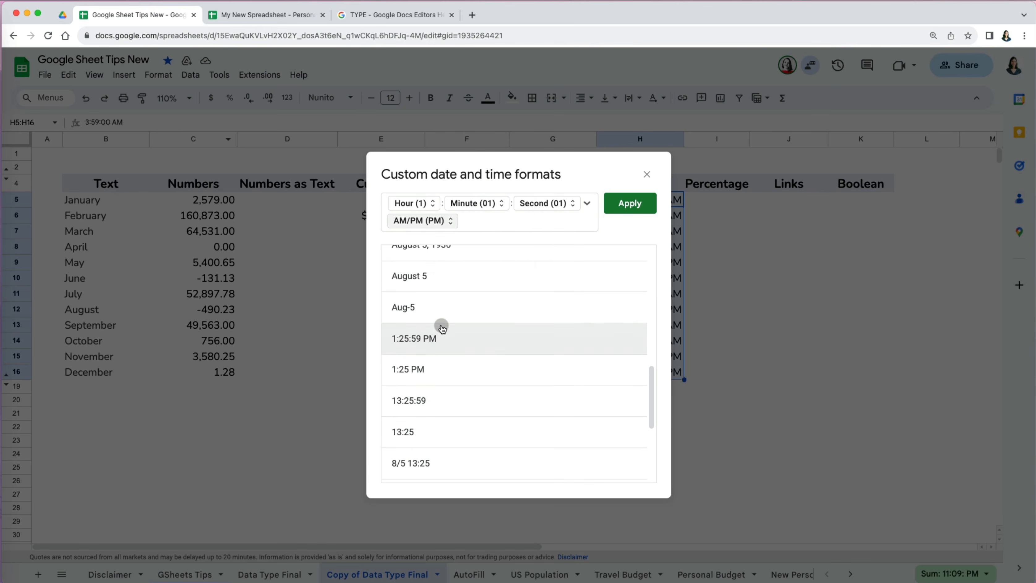
pyautogui.click(434, 203)
pyautogui.click(435, 206)
pyautogui.click(498, 204)
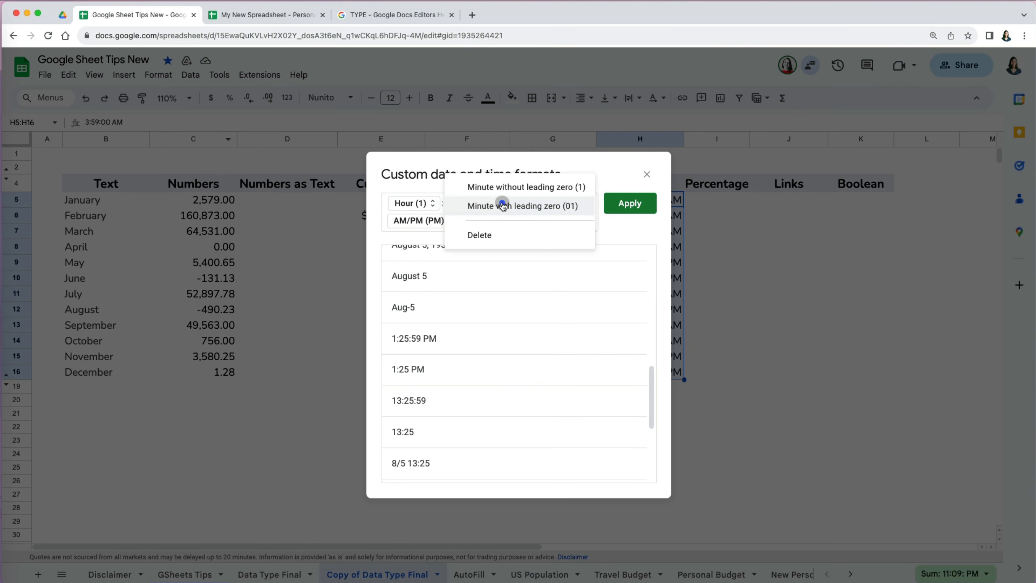
pyautogui.click(503, 205)
pyautogui.click(630, 205)
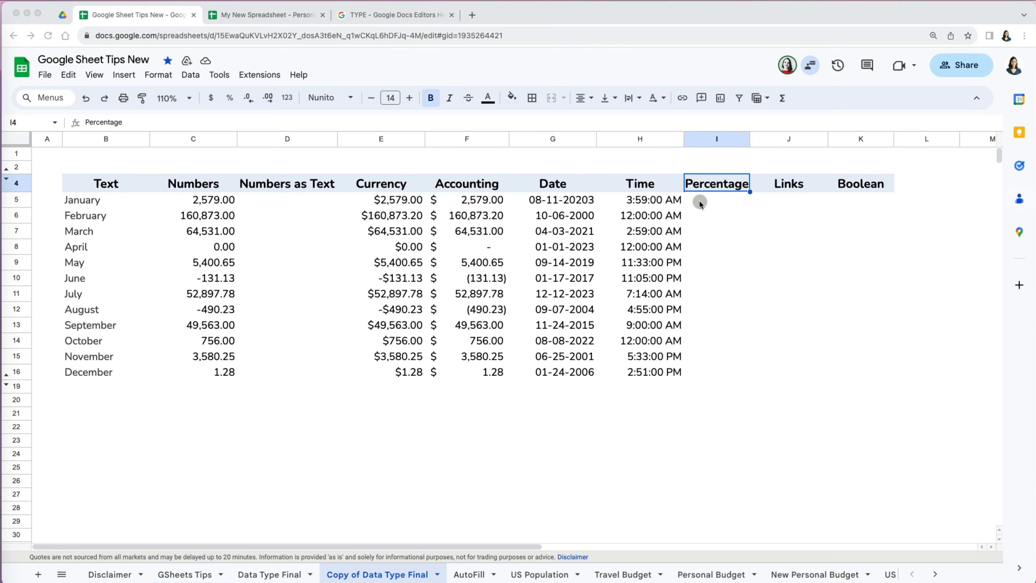
# - Paste numbers into the Percentage column, try percent formatting, then clear the values
pyautogui.click(710, 200)
pyautogui.write('2,579 160,873 64,531 0 5,401 -131 52,898 -490 49,563 756 3,580 1')
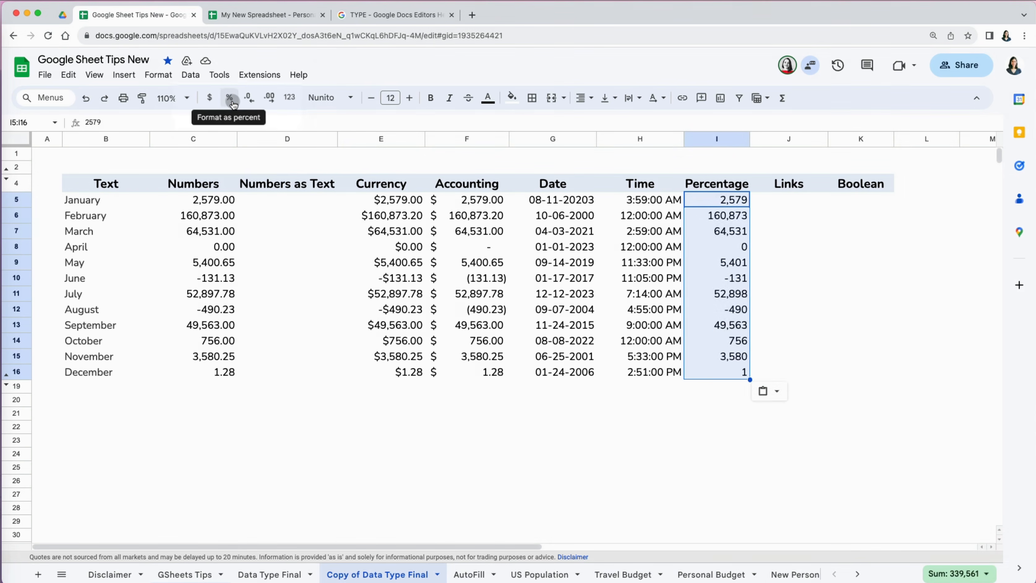
pyautogui.click(231, 101)
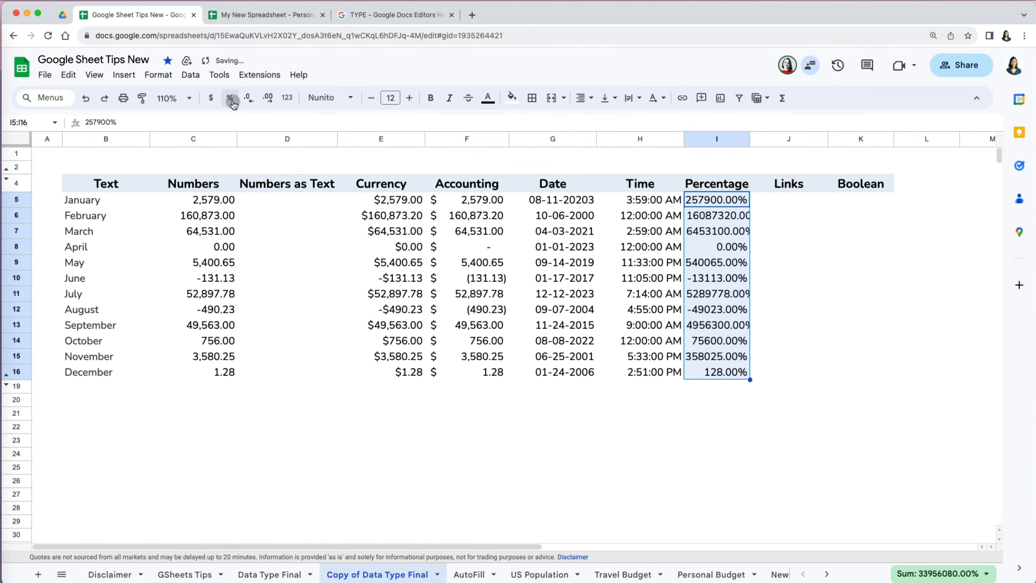
pyautogui.press('Delete')
pyautogui.write('2.58 0.10 0.03 0.00 0.00 -0.13 0.06 -0.49 0.06 0.76 3.58 0.00')
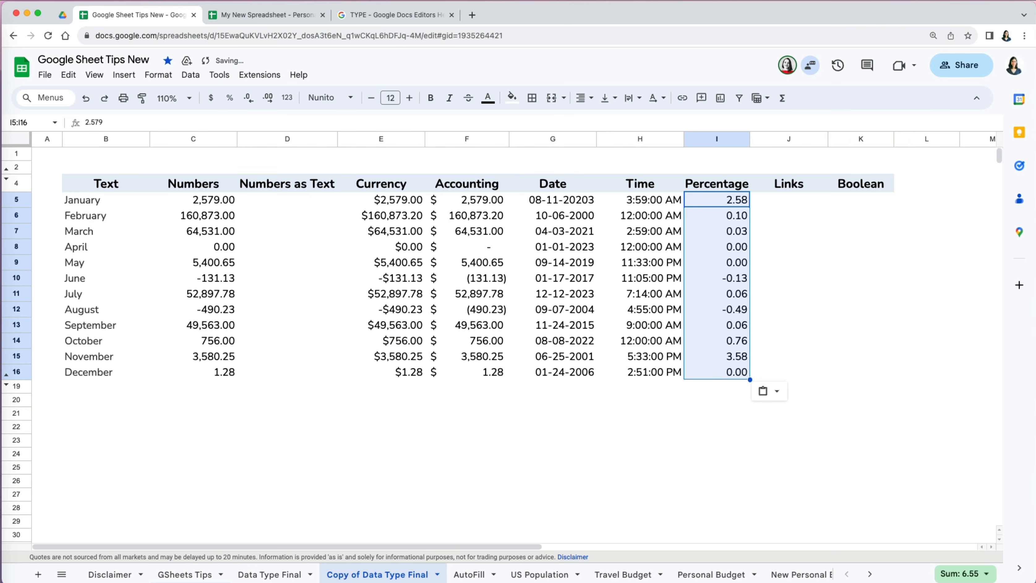
pyautogui.click(703, 400)
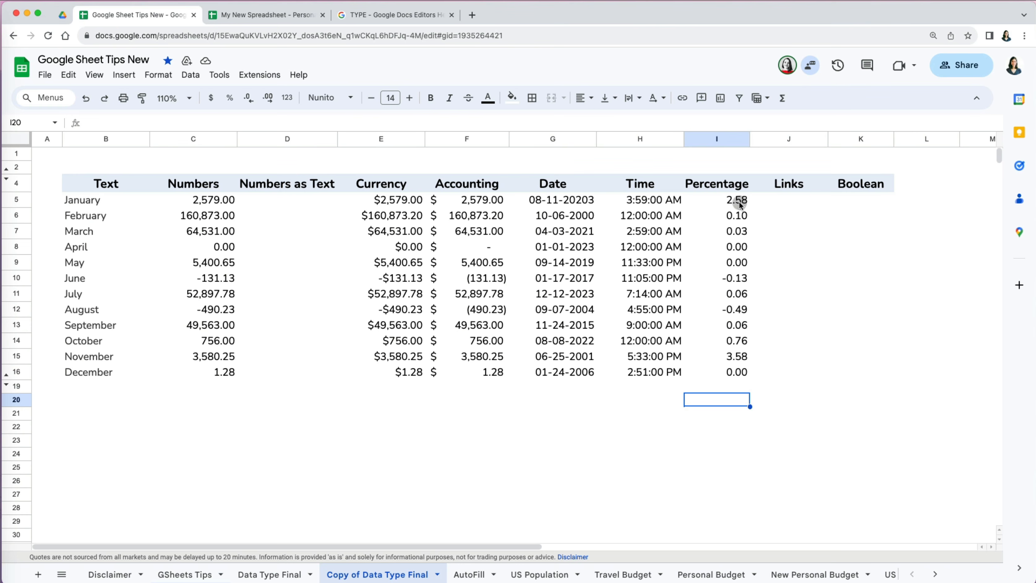
pyautogui.moveTo(726, 200); pyautogui.dragTo(735, 372)
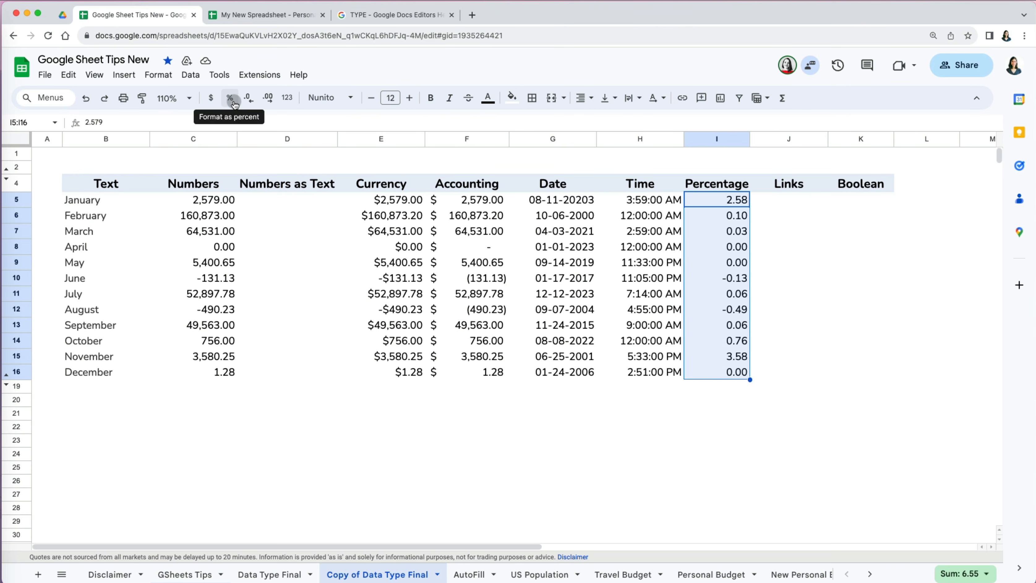
pyautogui.click(229, 98)
pyautogui.press('Delete')
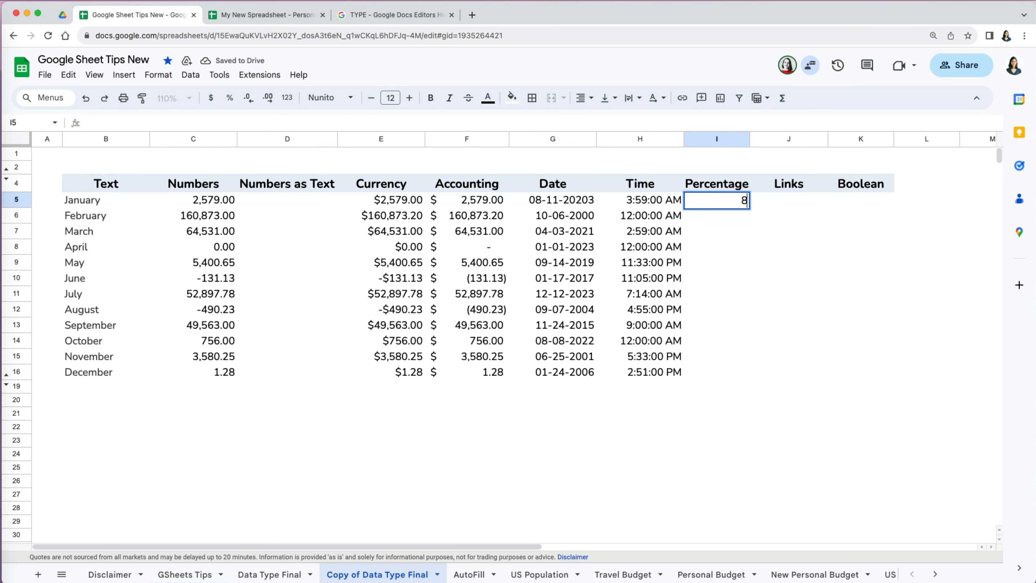
# - Enter 87 and 45 in I5:I6, format them as percentages, then clear them
pyautogui.write('87')
pyautogui.press('Return')
pyautogui.write('45')
pyautogui.press('Return')
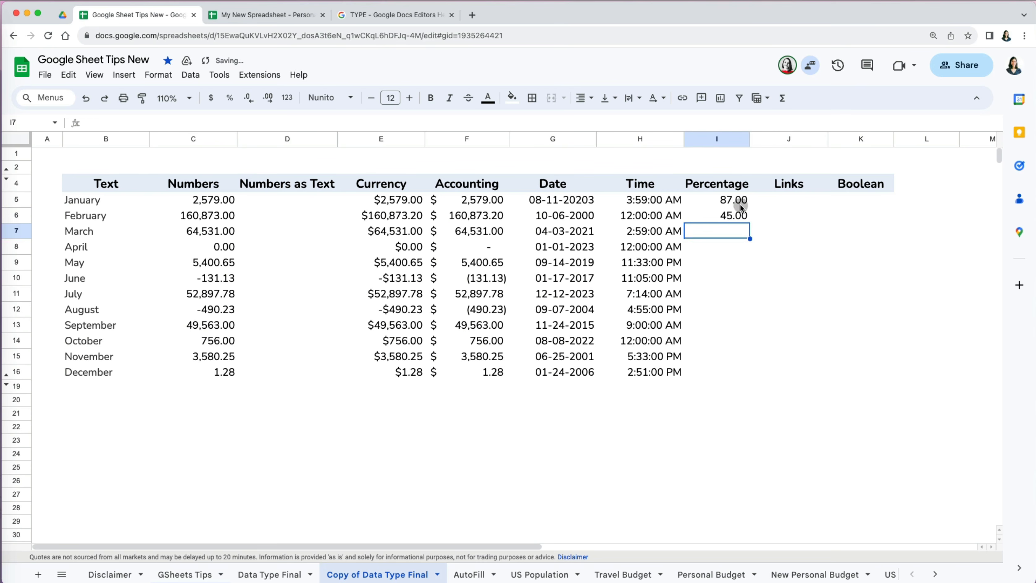
pyautogui.moveTo(740, 204); pyautogui.dragTo(741, 215)
pyautogui.click(230, 99)
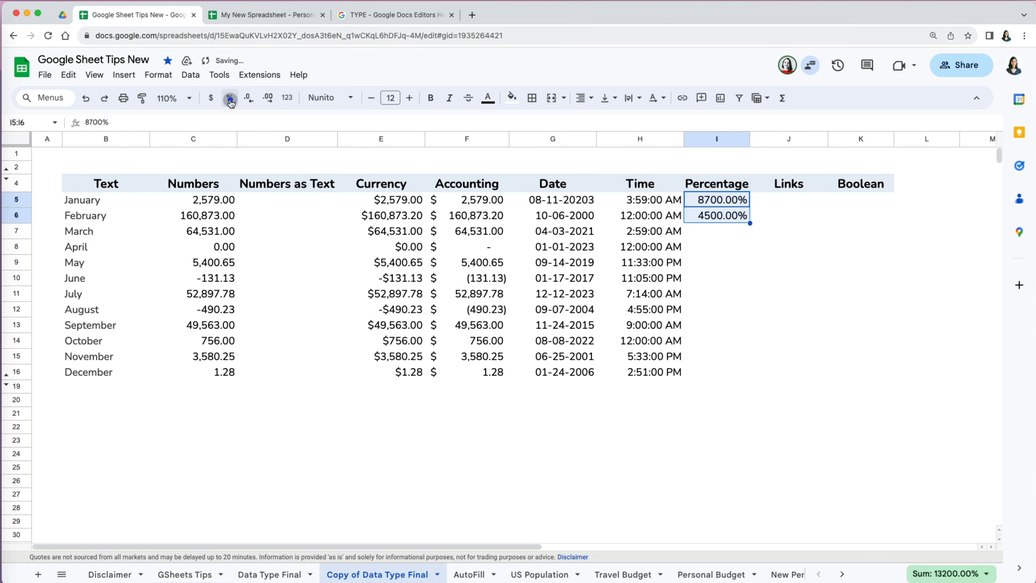
pyautogui.click(722, 250)
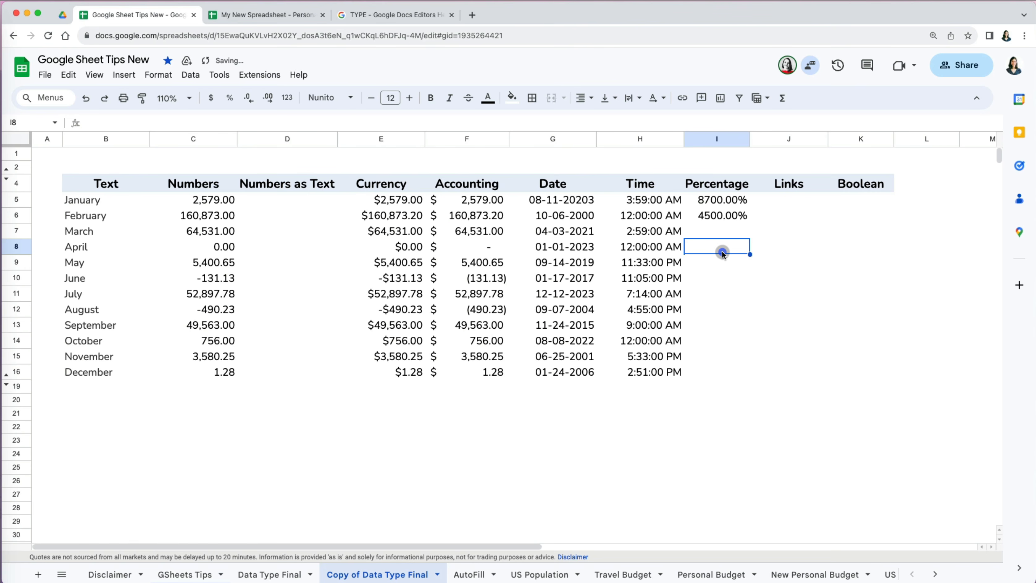
pyautogui.press('super+z')
pyautogui.press('Delete')
# - Format I5:I16 as percent, enter 85 and 45 for January and February, and select the column
pyautogui.moveTo(727, 203); pyautogui.dragTo(724, 369)
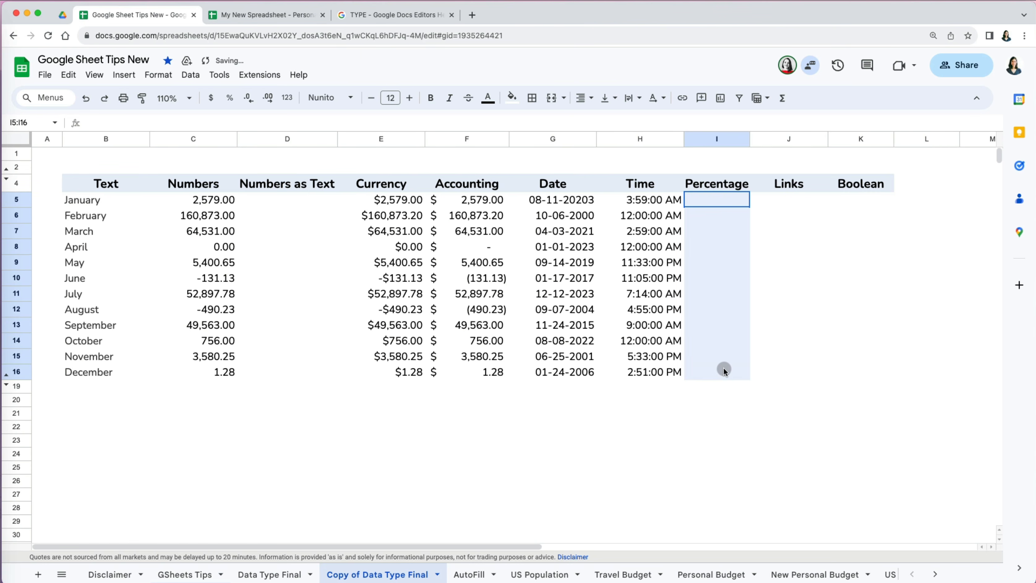
pyautogui.click(231, 100)
pyautogui.click(709, 385)
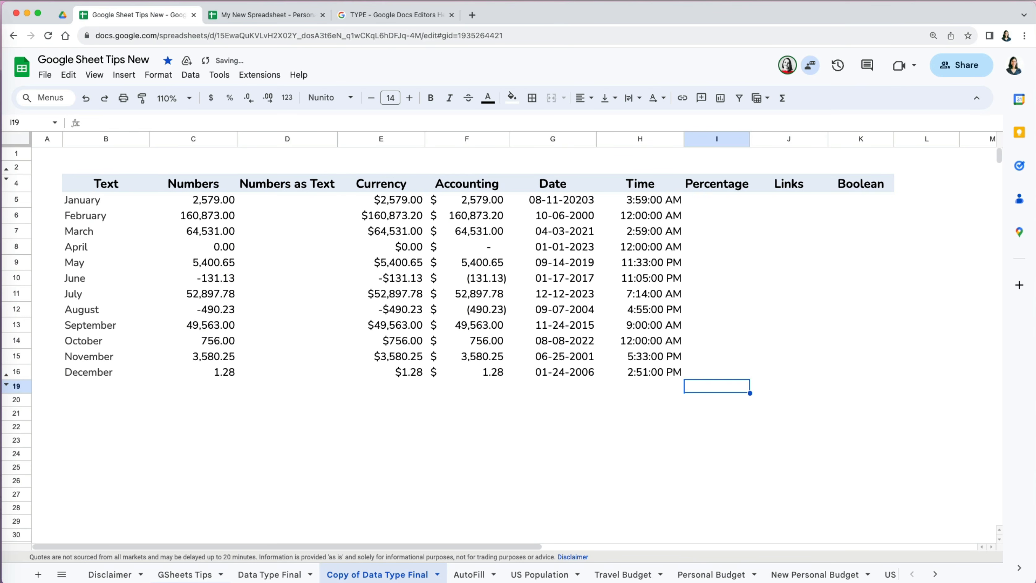
pyautogui.click(716, 197)
pyautogui.write('85')
pyautogui.press('Return')
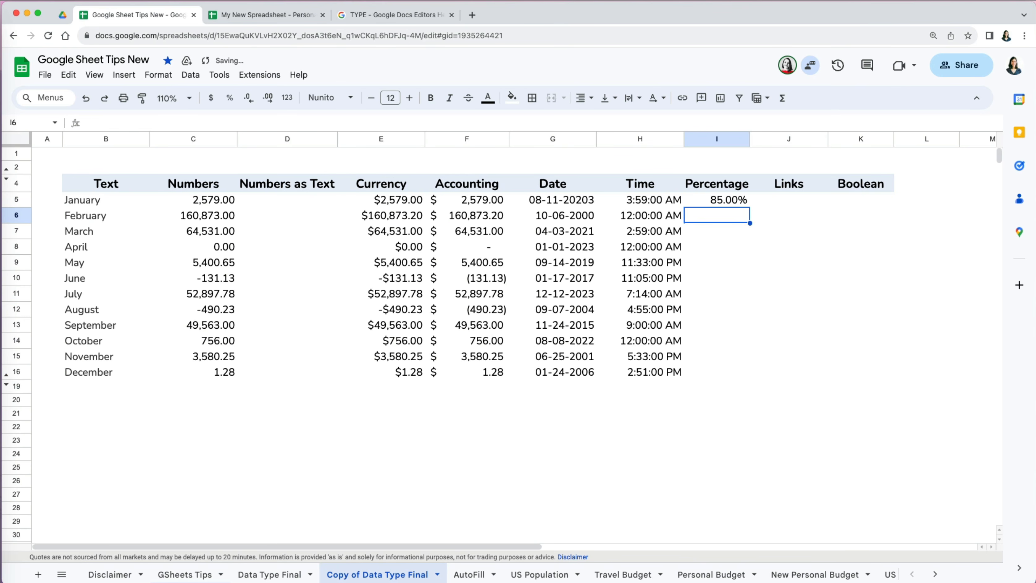
pyautogui.write('45')
pyautogui.press('Return')
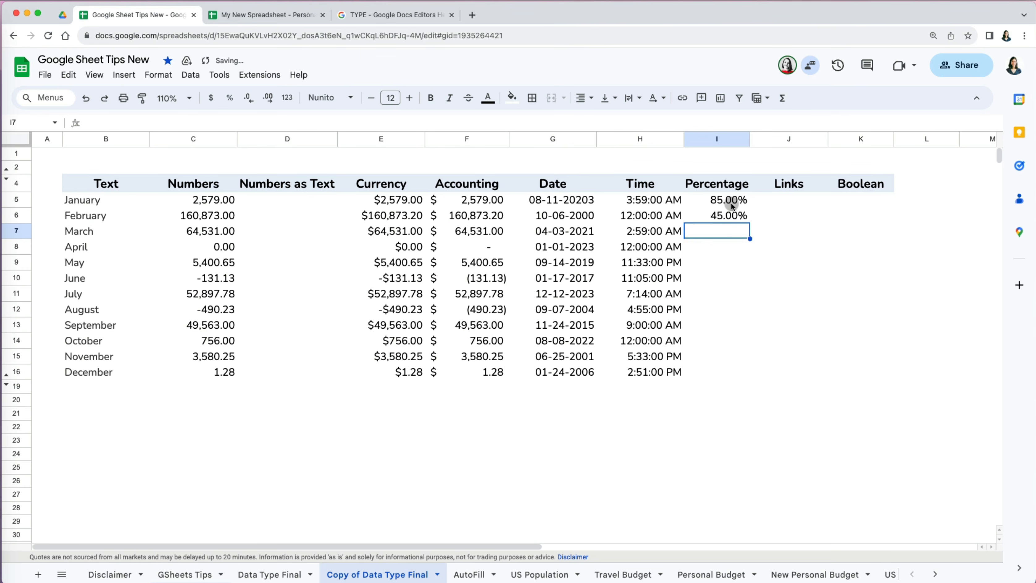
pyautogui.moveTo(732, 205); pyautogui.dragTo(732, 362)
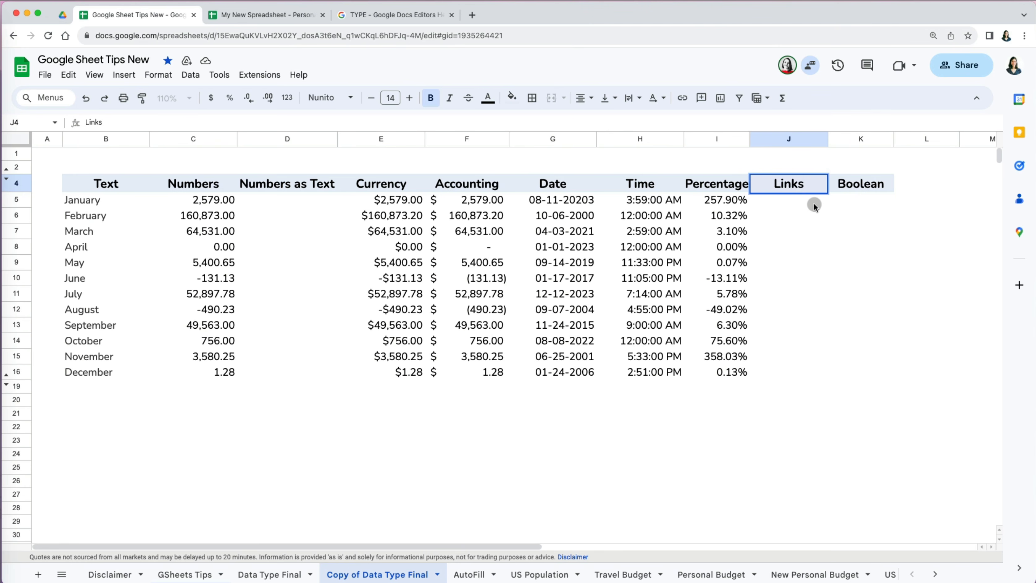
# - Type google and google.com, then paste the twelve web addresses into the Links column
pyautogui.click(813, 204)
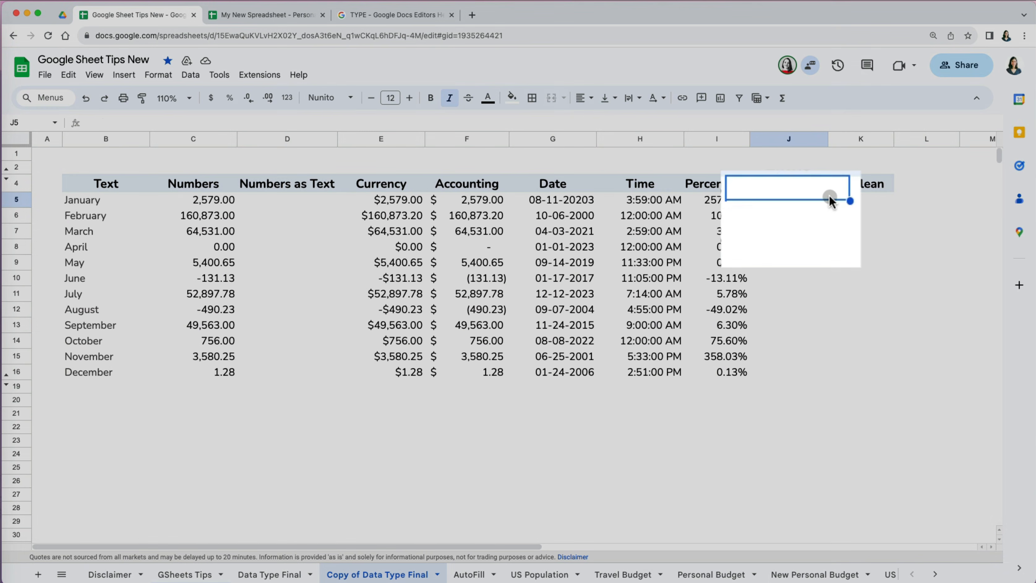
pyautogui.write('google')
pyautogui.press('Return')
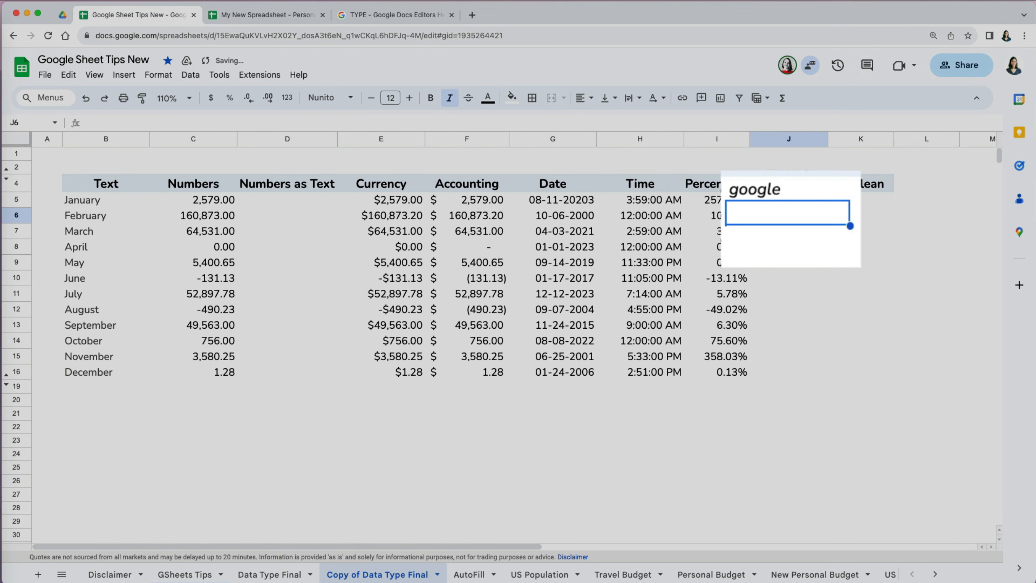
pyautogui.write('google.com')
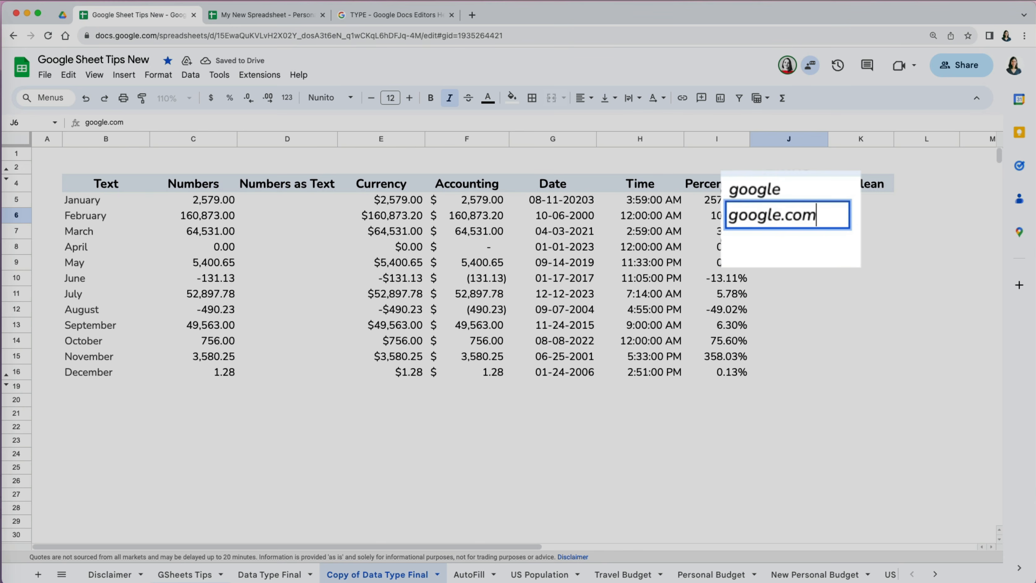
pyautogui.press('Return')
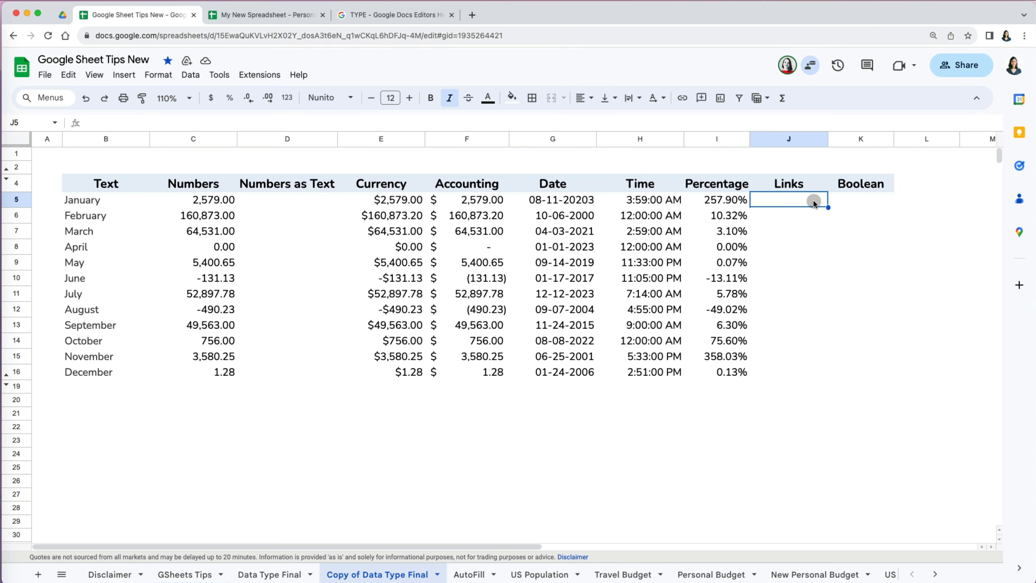
pyautogui.write('google.com cnn.com youtube.com instagram.com amazon.com netflix.com reddit.com twitter.com facebook.com linkedin.com yahoo.com weather.com')
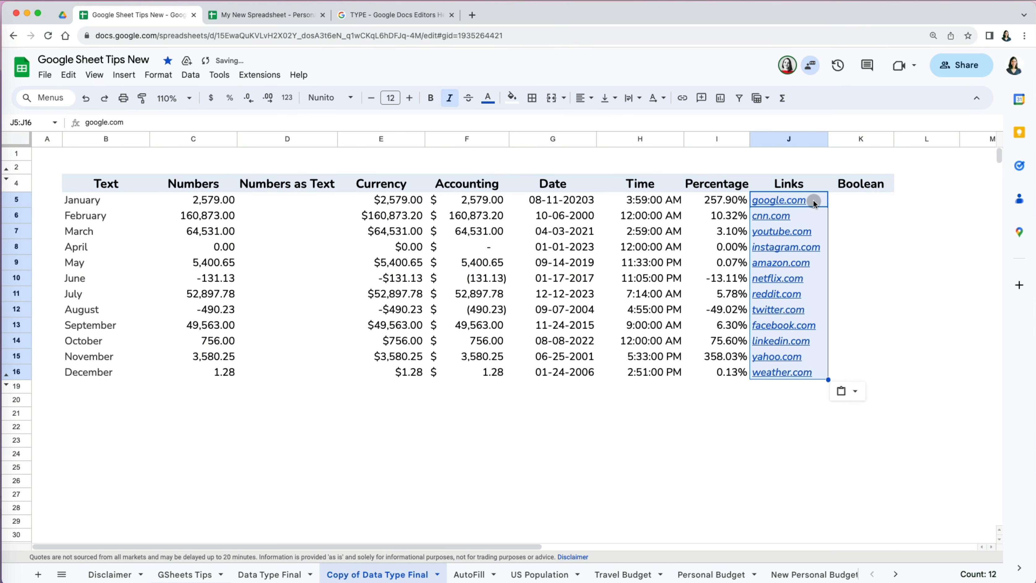
pyautogui.click(801, 396)
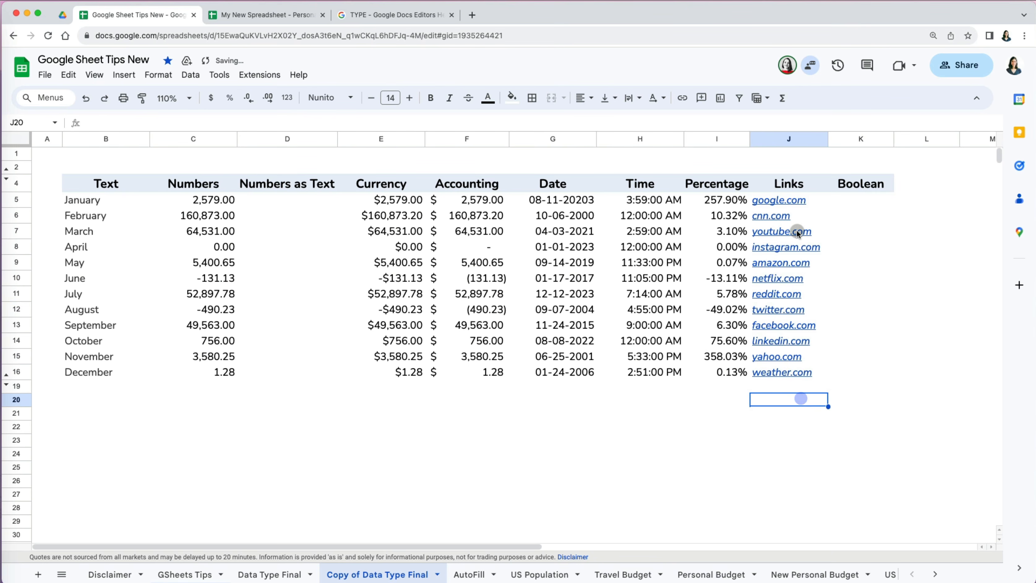
# - Remove the hyperlinks from all addresses in J5:J16 so they are plain text
pyautogui.click(797, 200)
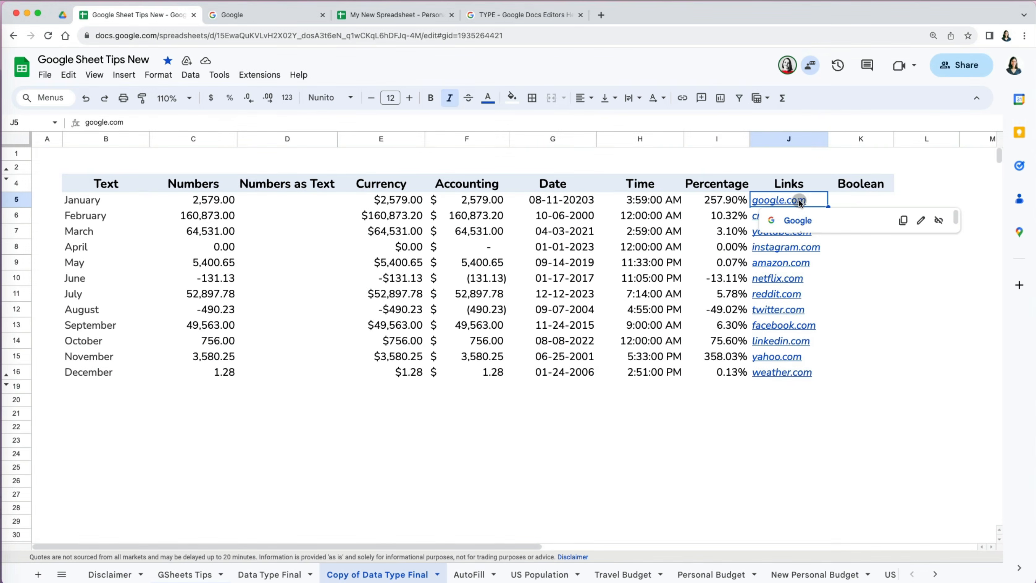
pyautogui.moveTo(818, 202); pyautogui.dragTo(815, 374)
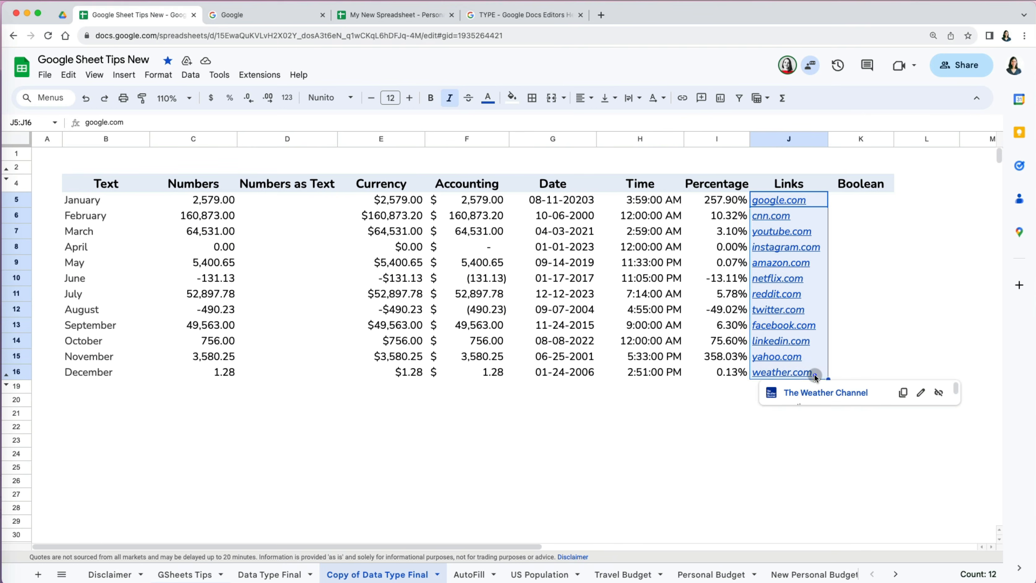
pyautogui.rightClick(796, 201)
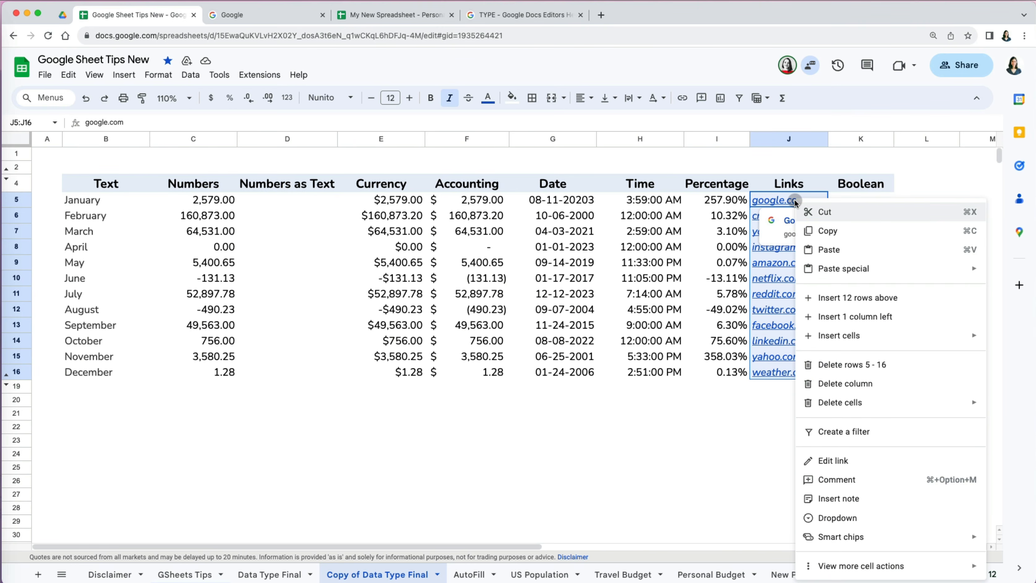
pyautogui.moveTo(849, 566)
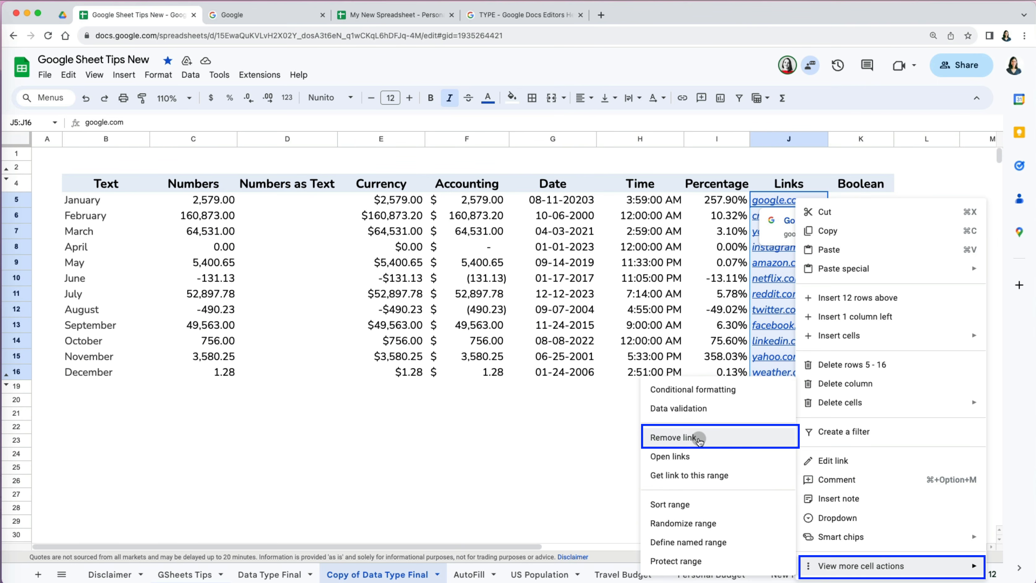
pyautogui.click(699, 438)
pyautogui.click(699, 438)
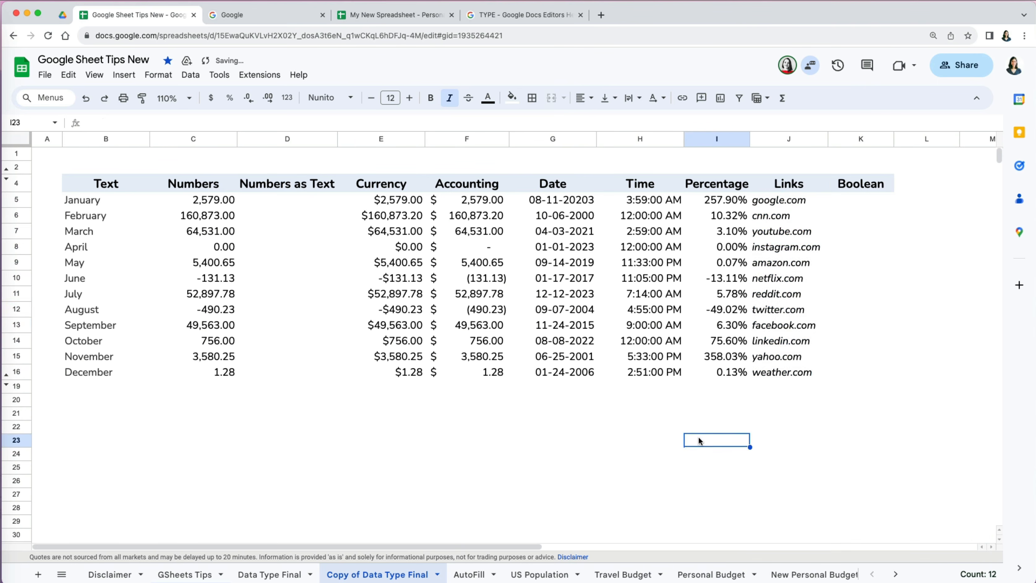
pyautogui.click(860, 186)
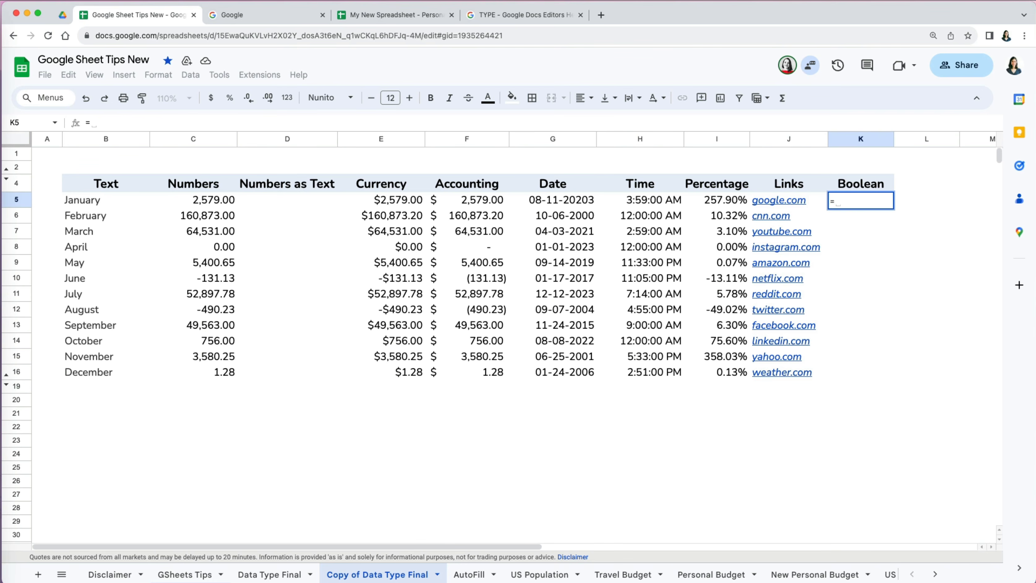
# - Enter =E5>3580 in K5 and fill it down to K16
pyautogui.click(402, 206)
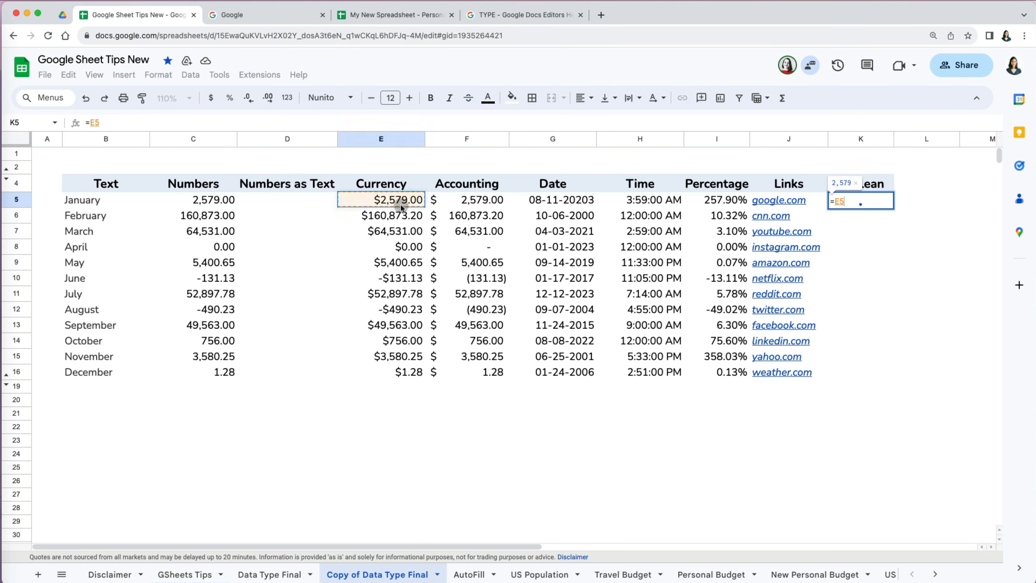
pyautogui.write('>')
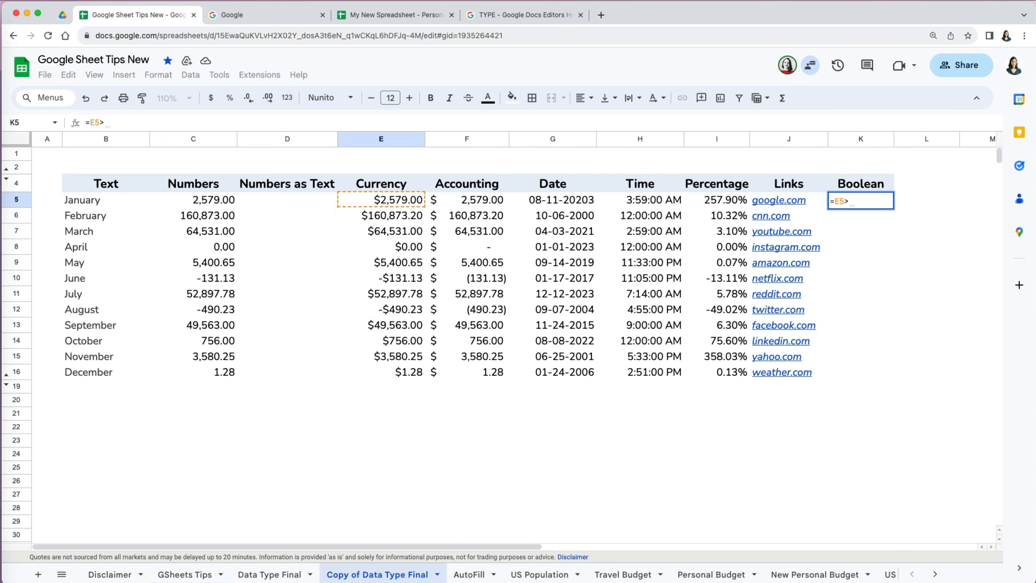
pyautogui.write('3580')
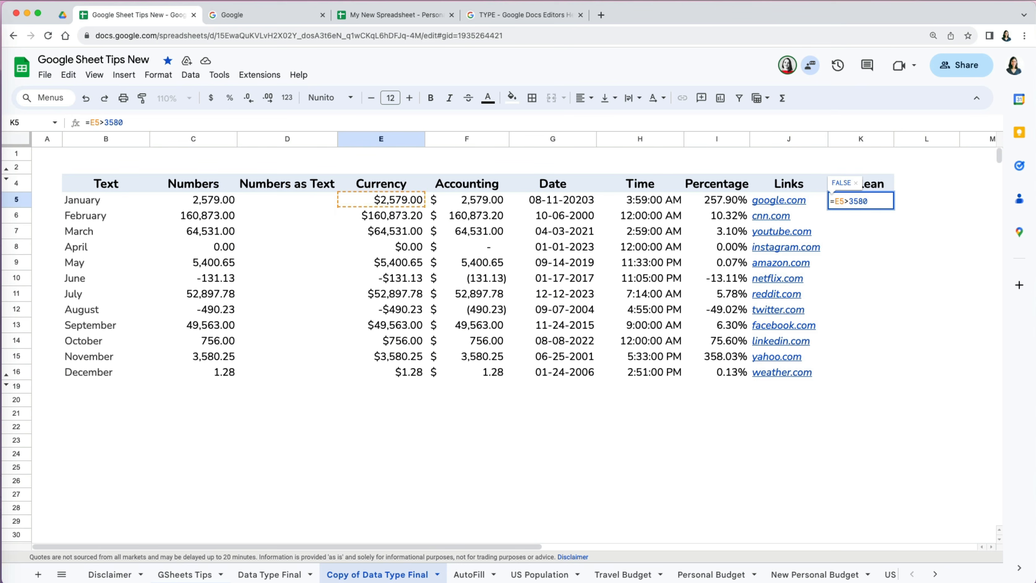
pyautogui.press('Return')
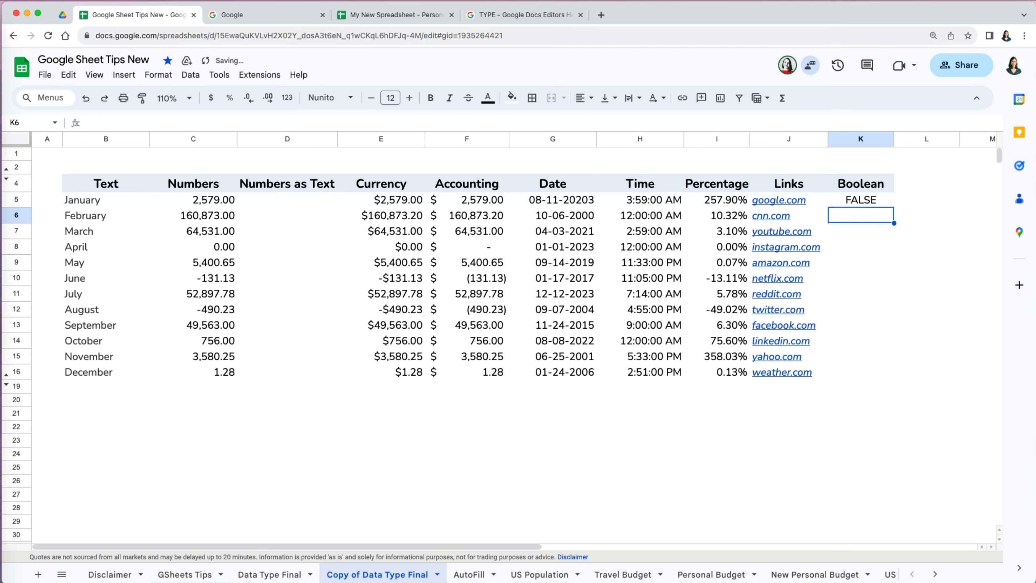
pyautogui.click(874, 204)
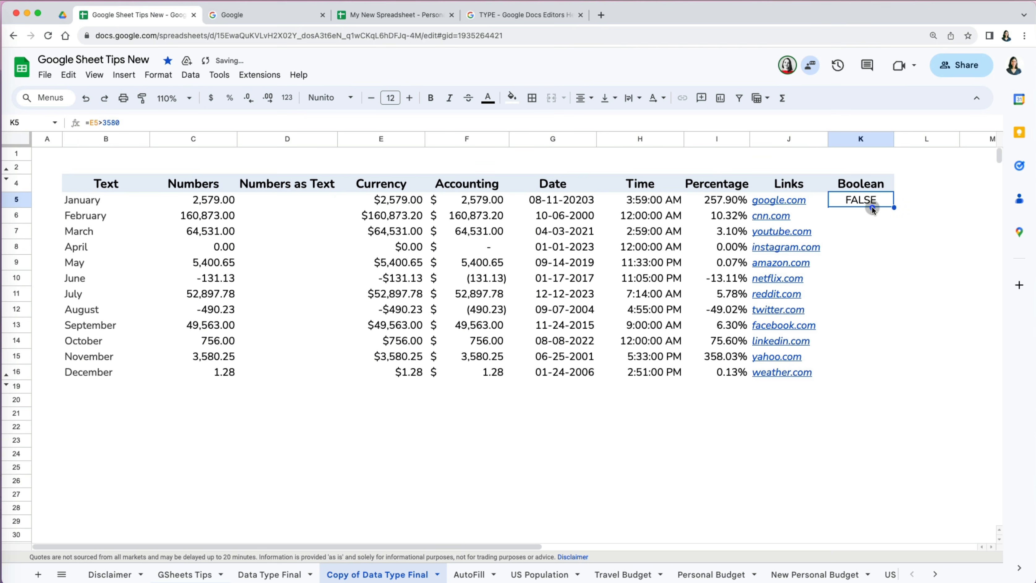
pyautogui.moveTo(888, 208); pyautogui.dragTo(886, 375)
pyautogui.click(880, 404)
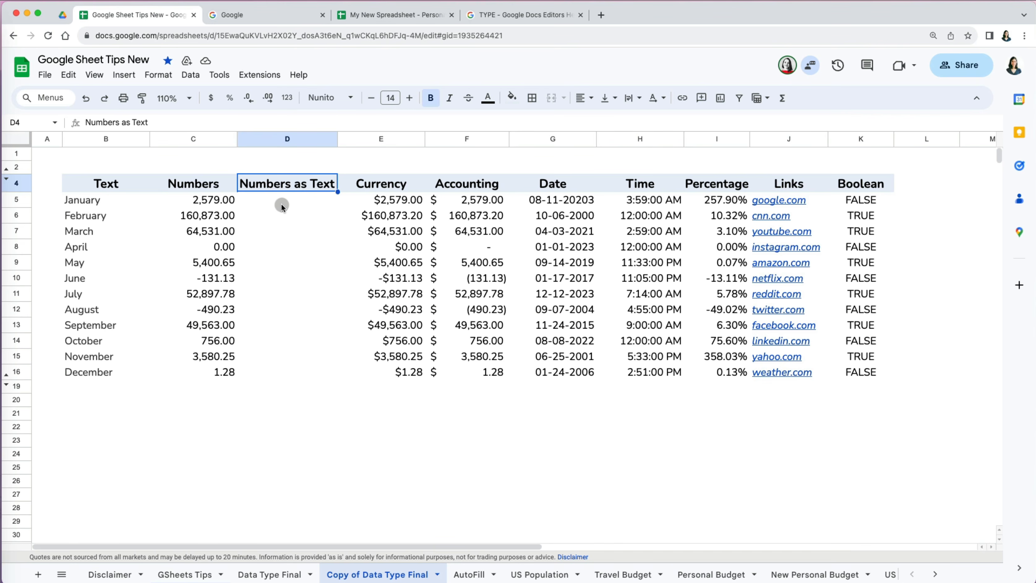
# - Enter 0012 and 00126 in D5 and D6, which lose their leading zeros
pyautogui.click(282, 203)
pyautogui.write('00125')
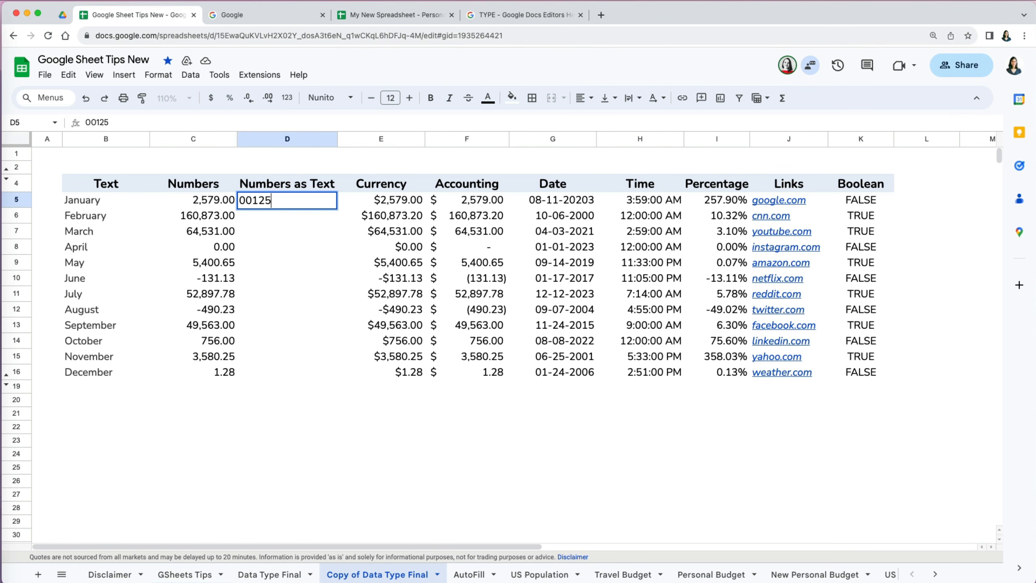
pyautogui.press('Return')
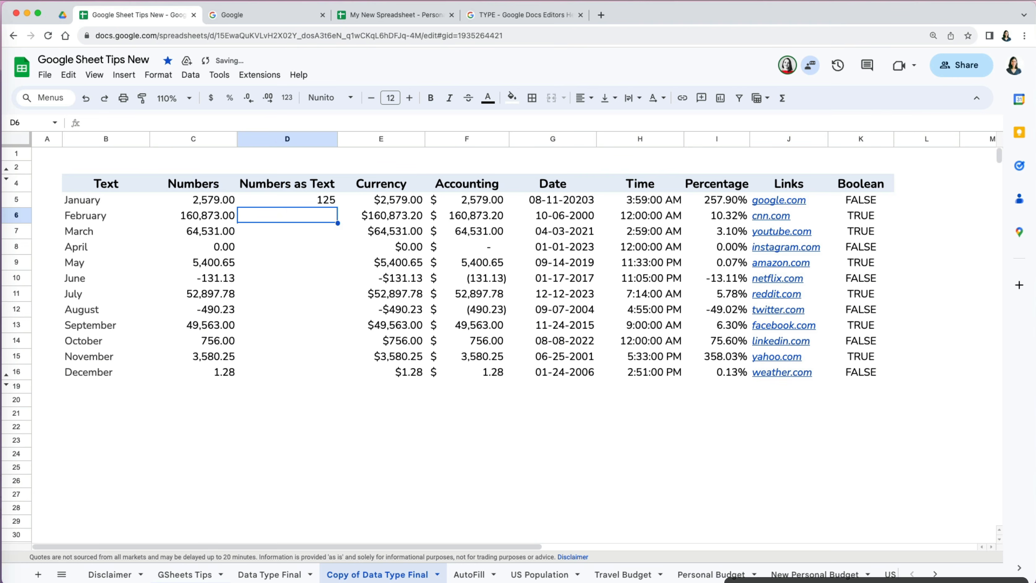
pyautogui.write('00126')
pyautogui.press('Return')
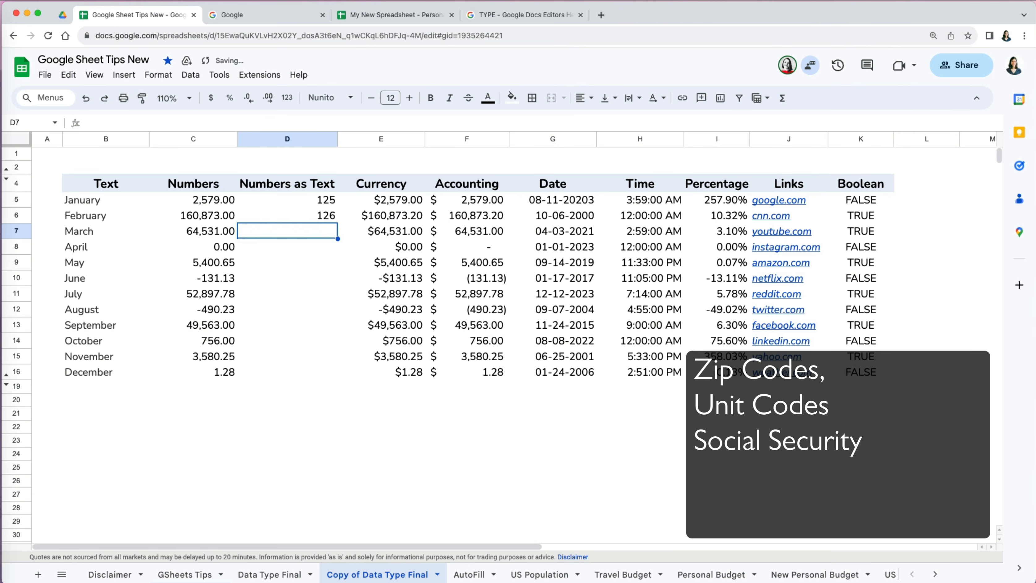
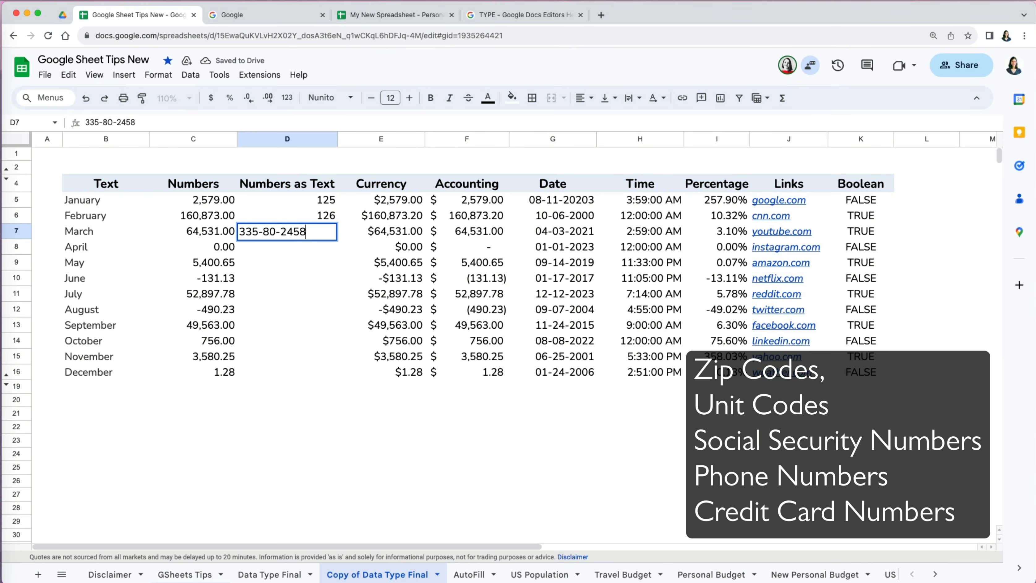
# - Enter four dash-separated ID and phone-style numbers in D7:D10
pyautogui.press('Return')
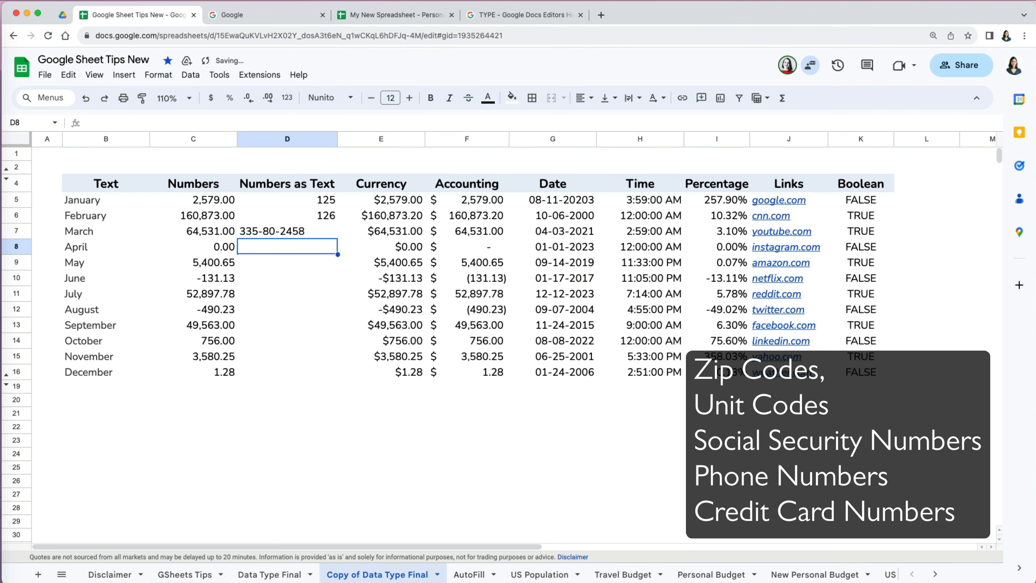
pyautogui.write('35-892')
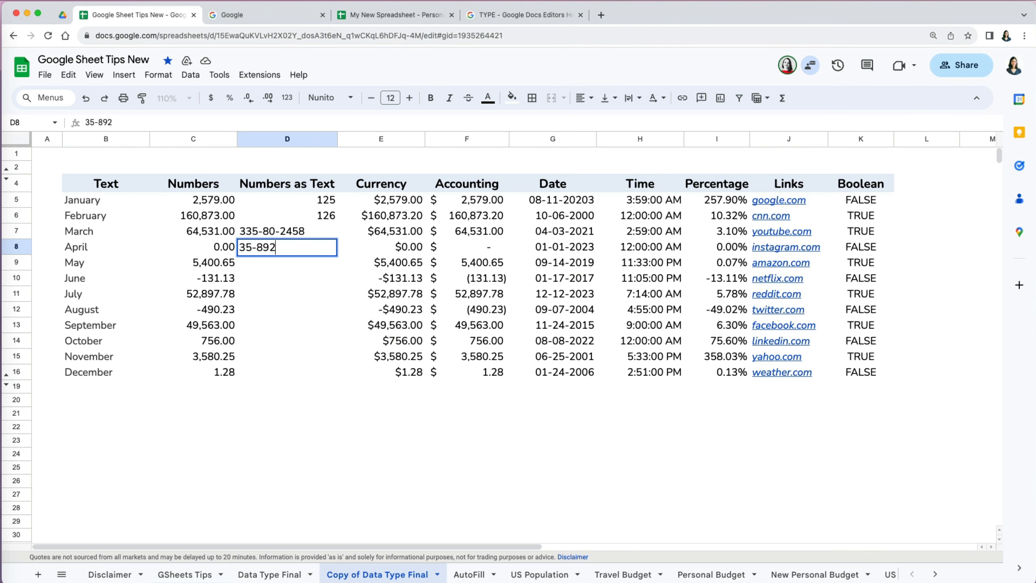
pyautogui.write('-4582')
pyautogui.press('Return')
pyautogui.write('847-555-5555')
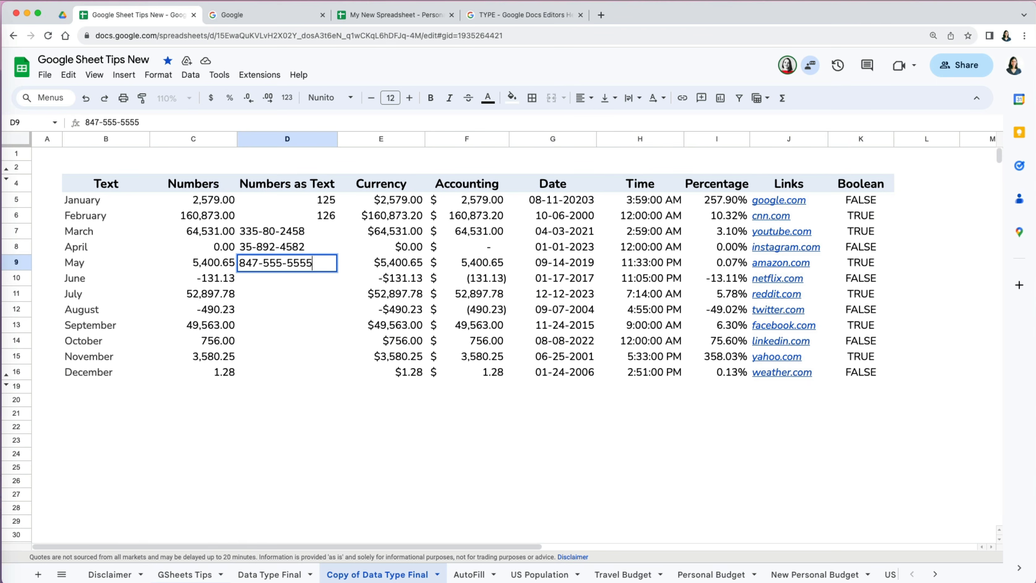
pyautogui.press('Return')
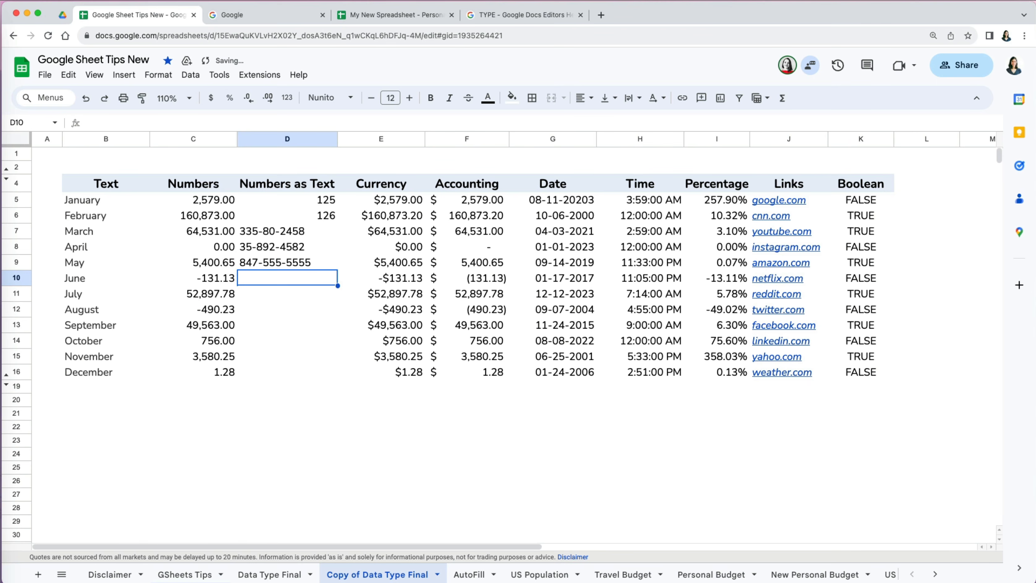
pyautogui.write('602')
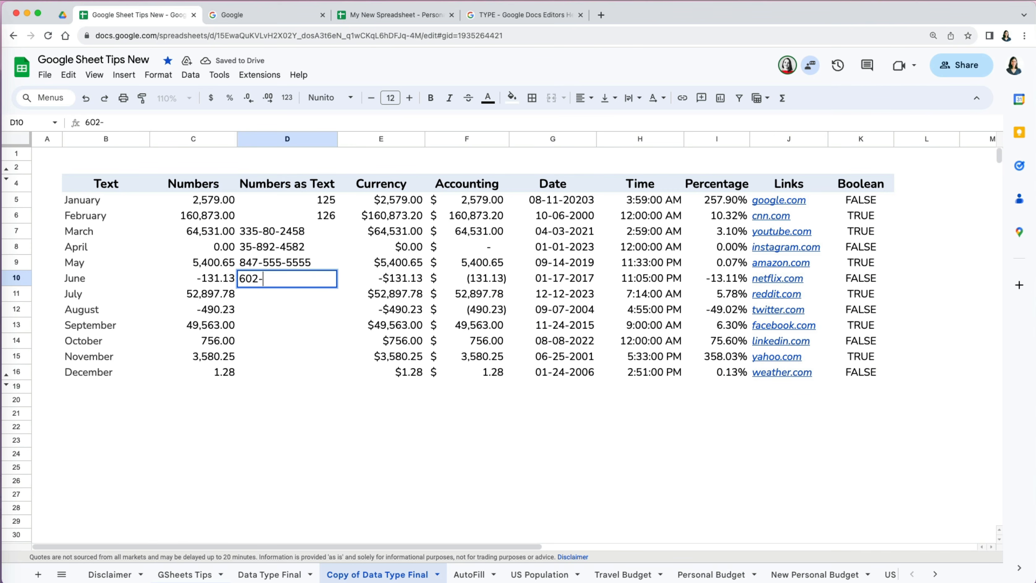
pyautogui.write('-555-5458')
pyautogui.press('Return')
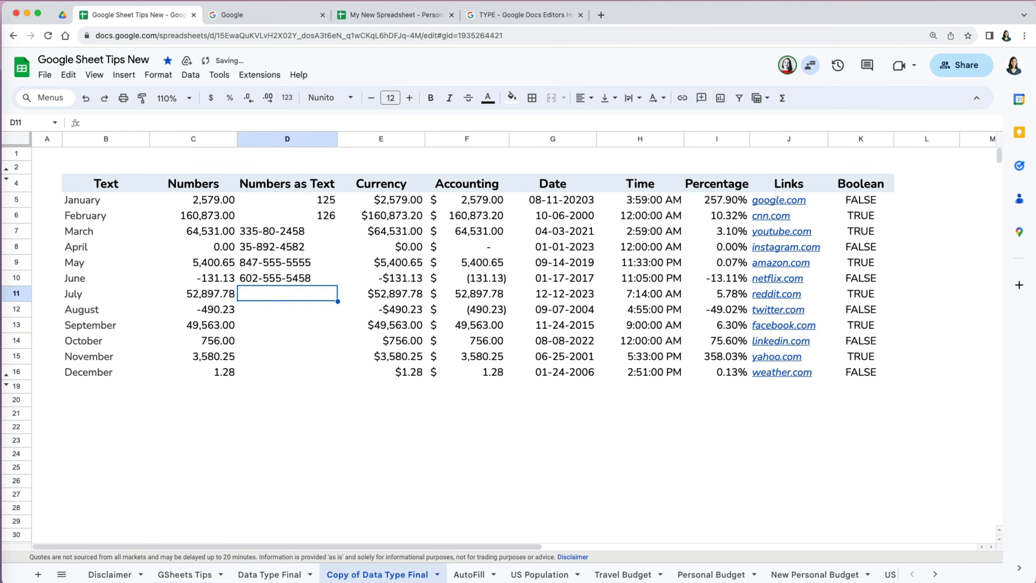
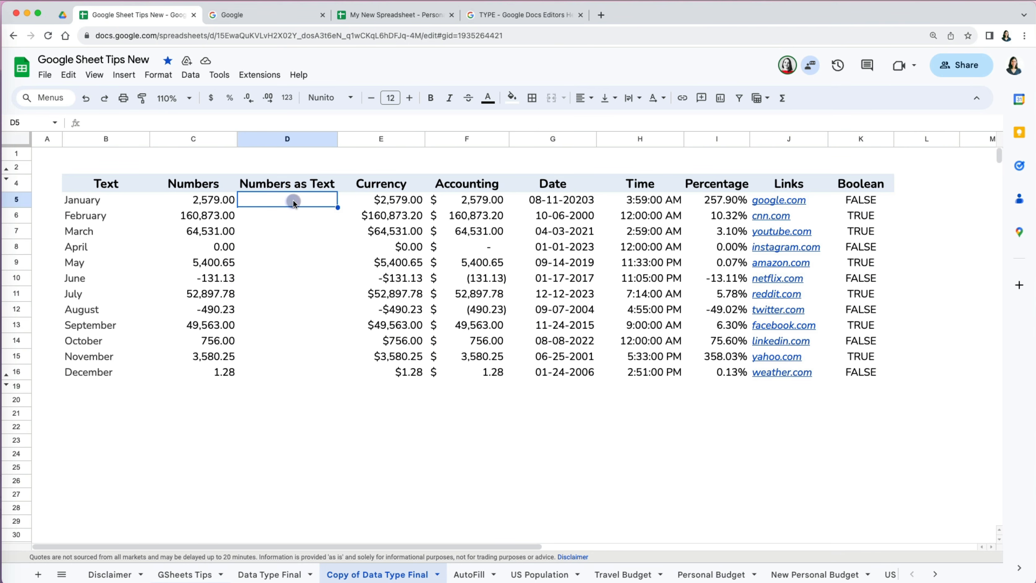
# - Set the Numbers as Text cells D5:D16 to Plain text format
pyautogui.moveTo(293, 199); pyautogui.dragTo(292, 231)
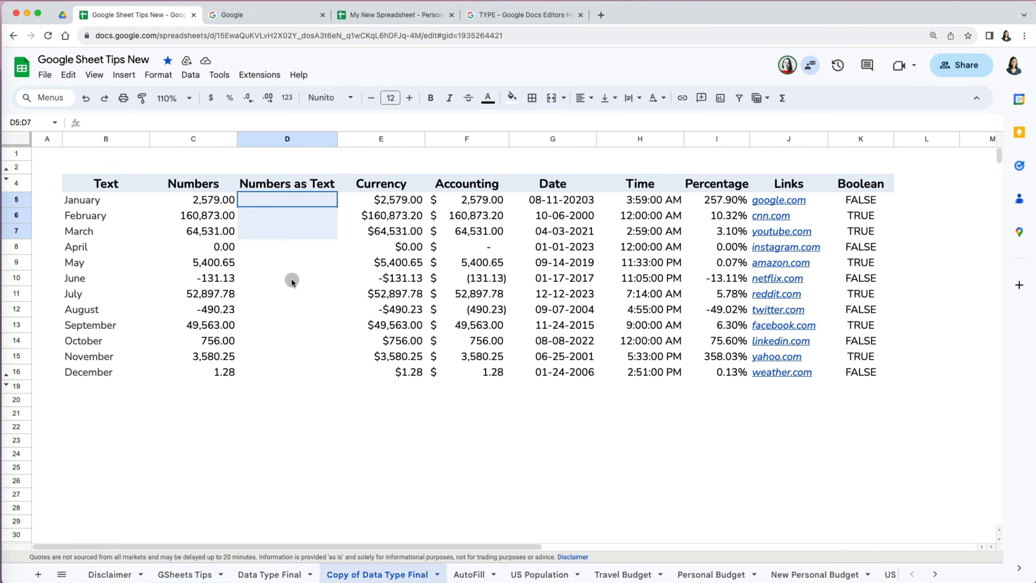
pyautogui.moveTo(291, 277); pyautogui.dragTo(289, 366)
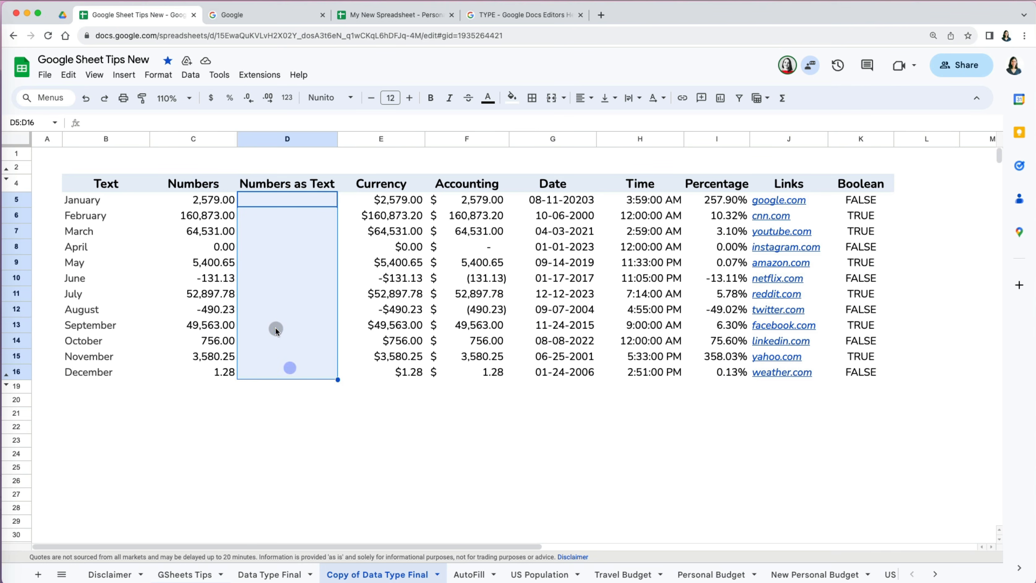
pyautogui.click(164, 77)
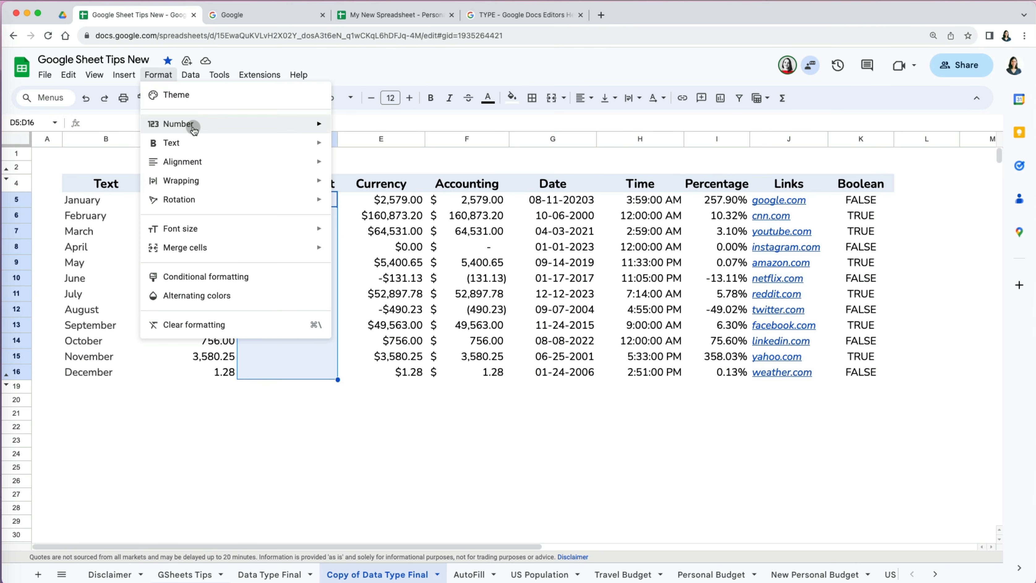
pyautogui.moveTo(192, 128)
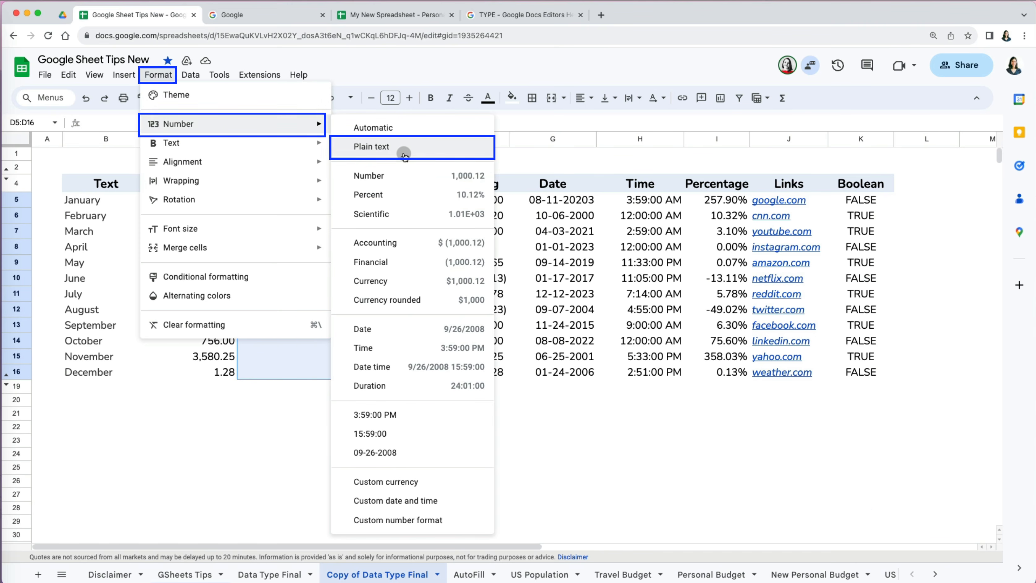
pyautogui.click(404, 151)
# - Enter 00125 and 00126 in D5 and D6 of the plain-text column
pyautogui.click(321, 202)
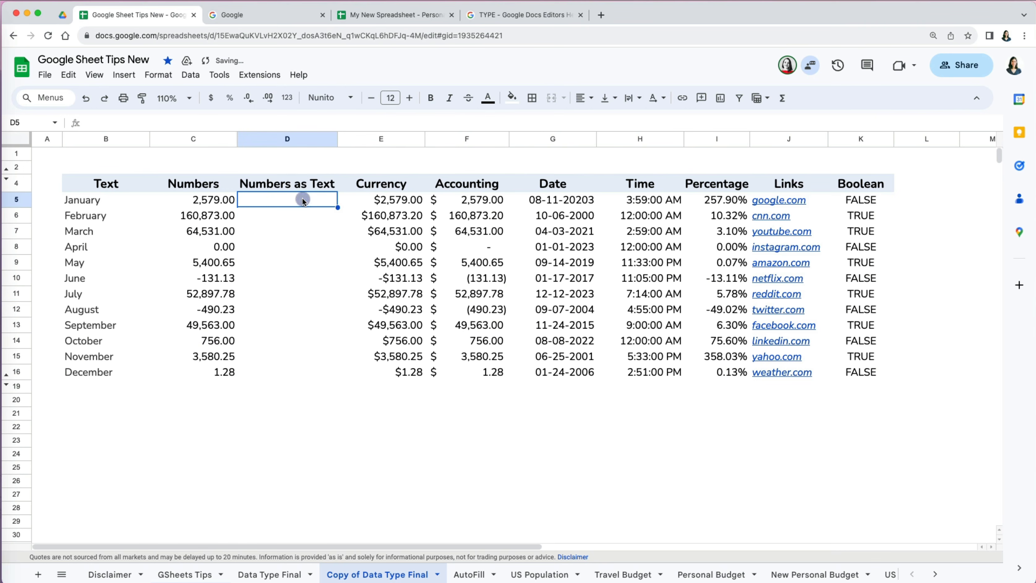
pyautogui.write('00125')
pyautogui.press('Return')
pyautogui.write('00126')
pyautogui.press('Return')
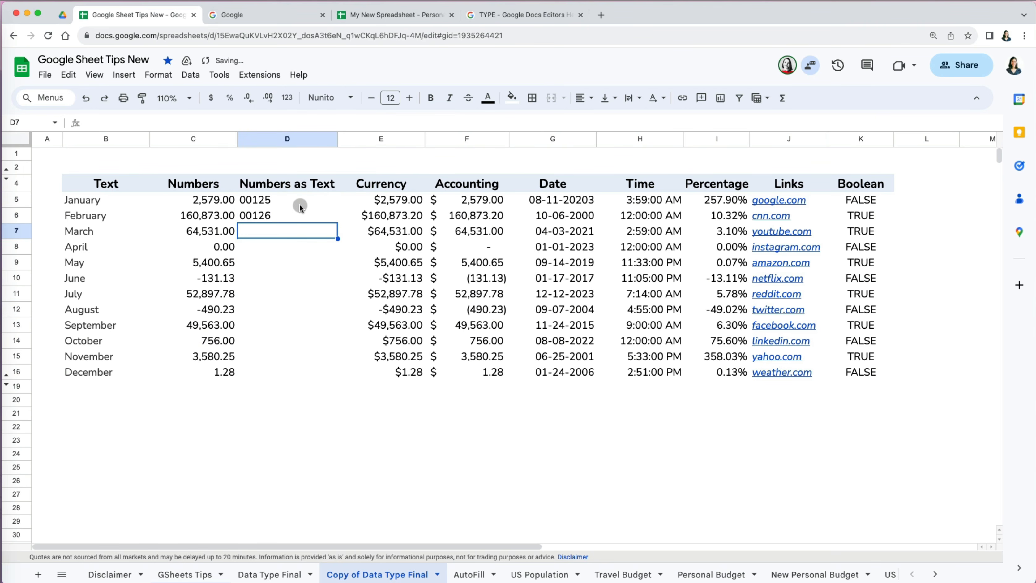
# - Paste the column of values into D5, then re-enter '00125 and '00126 with leading apostrophes
pyautogui.click(300, 204)
pyautogui.press('super+v')
pyautogui.click(332, 410)
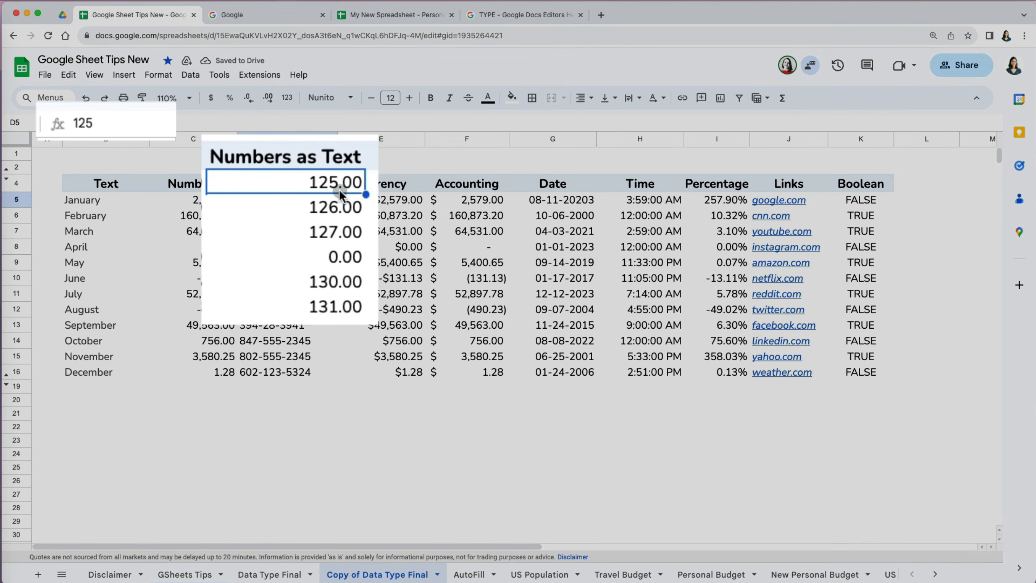
pyautogui.write("'00")
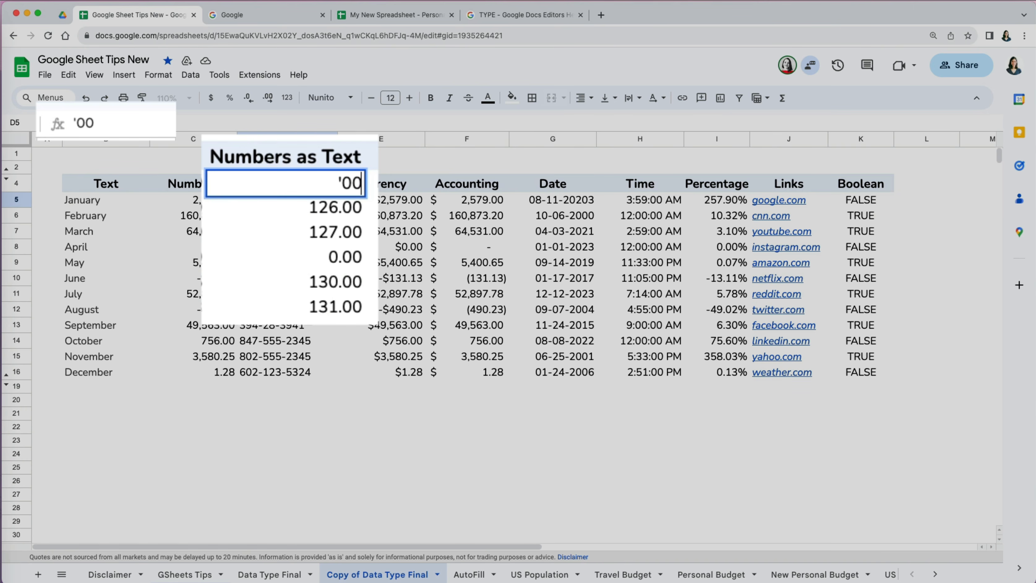
pyautogui.write('125')
pyautogui.press('Return')
pyautogui.write("'")
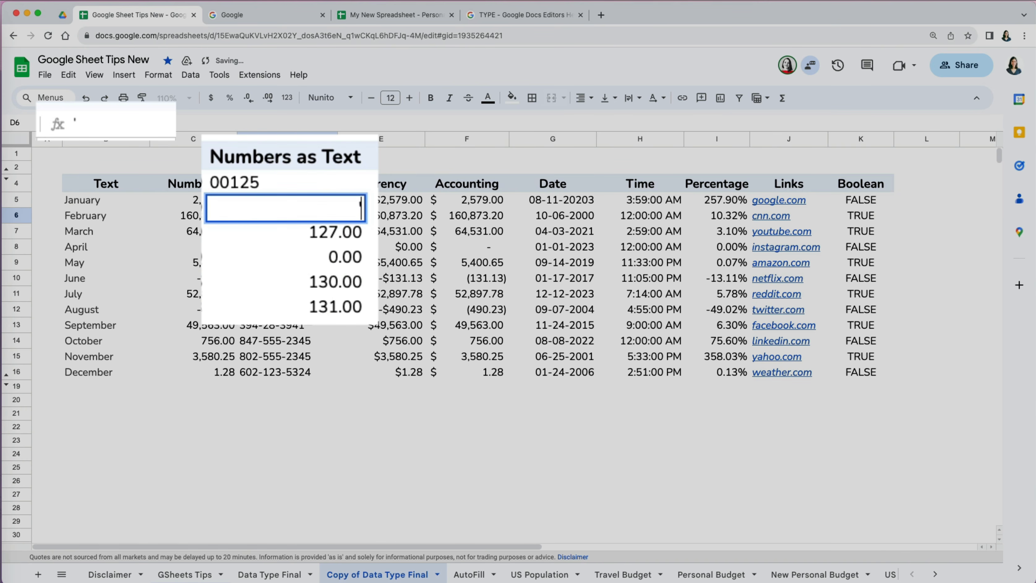
pyautogui.write('00126')
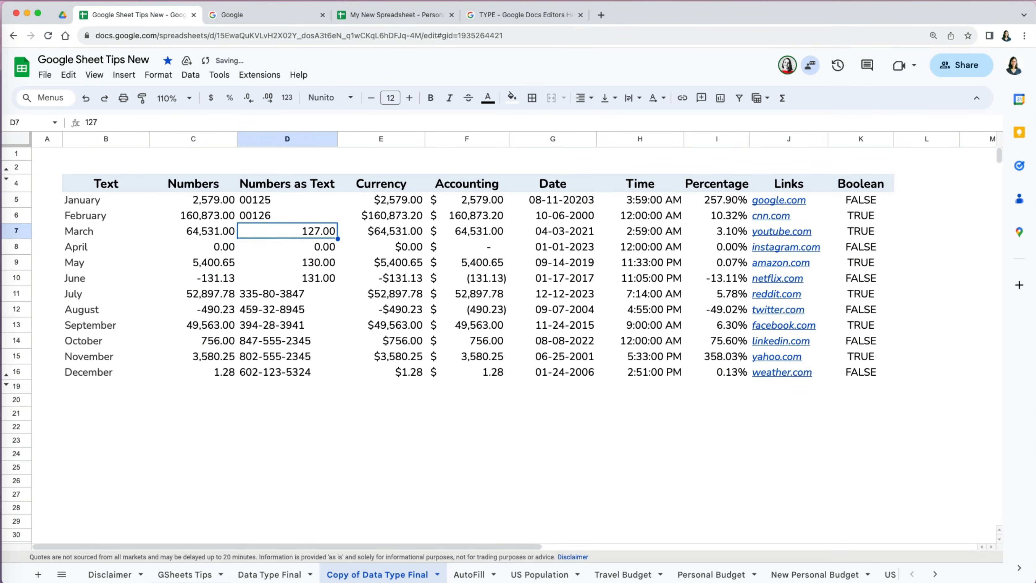
# - Test a formula on D11 in D20, then delete it after its #VALUE! error
pyautogui.click(318, 404)
pyautogui.write('=')
pyautogui.click(301, 296)
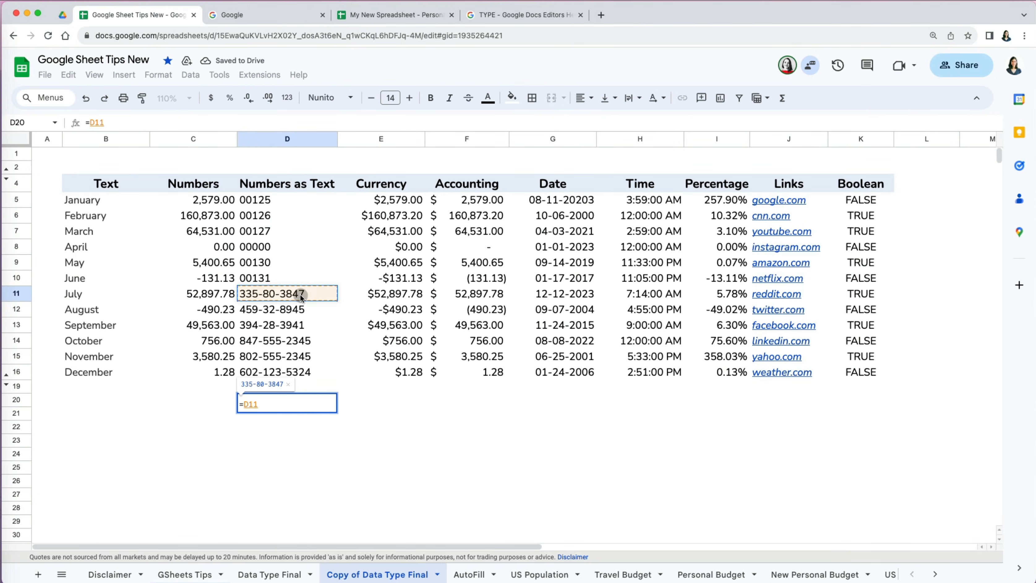
pyautogui.write('+1')
pyautogui.press('Return')
pyautogui.click(306, 402)
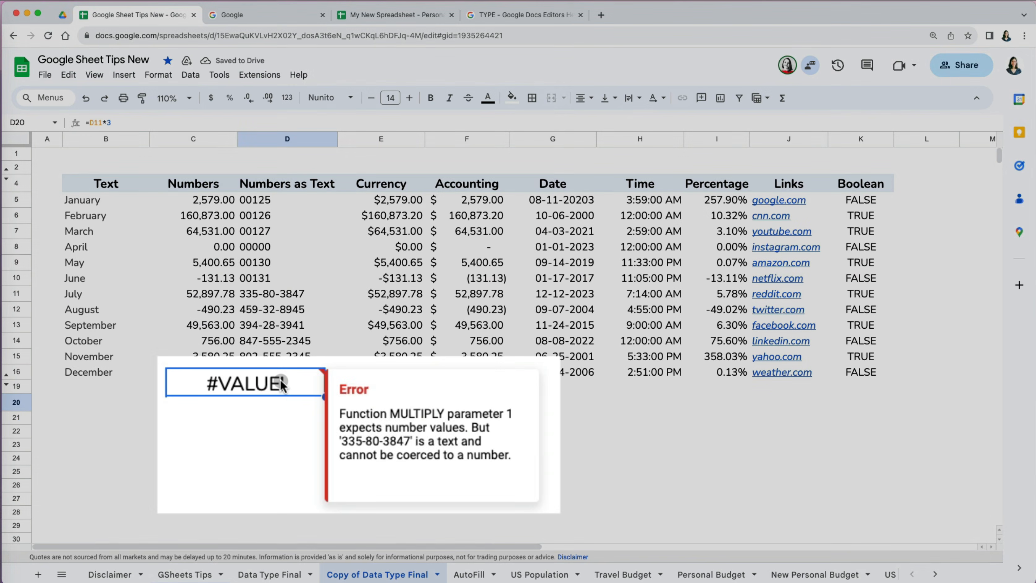
pyautogui.press('Delete')
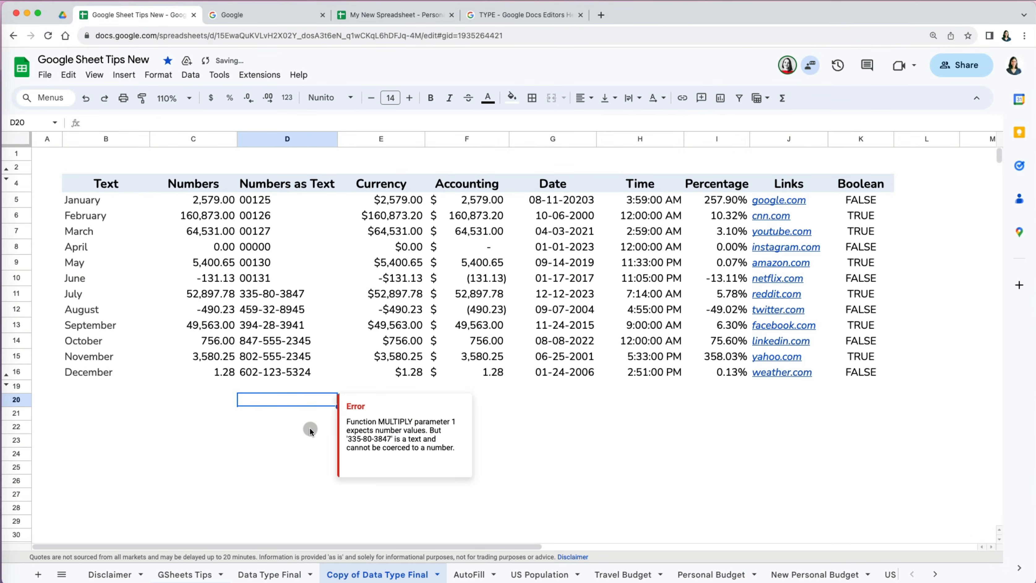
# - Unhide row 3's alignment labels and centre-align columns B through K
pyautogui.click(6, 173)
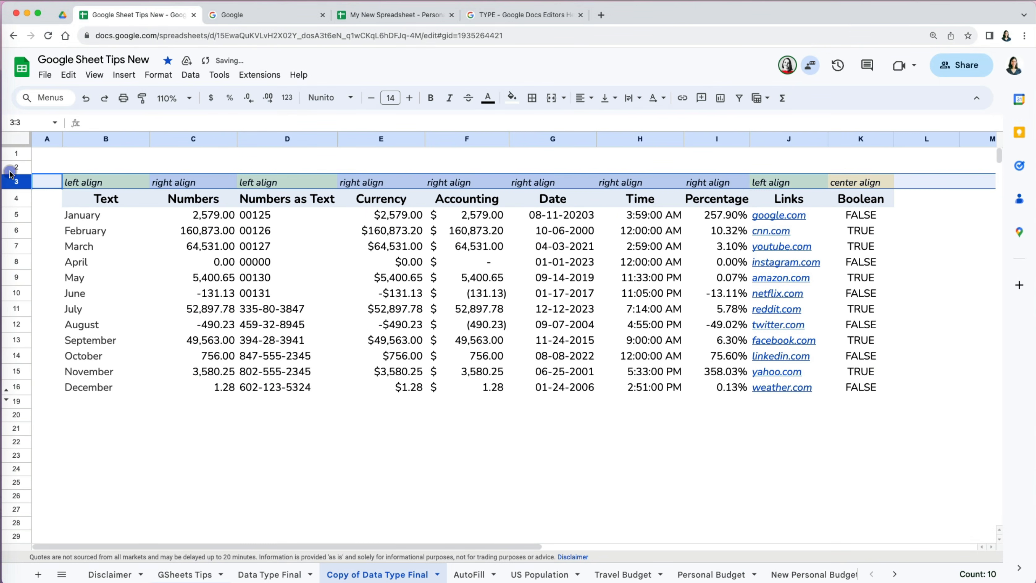
pyautogui.click(39, 213)
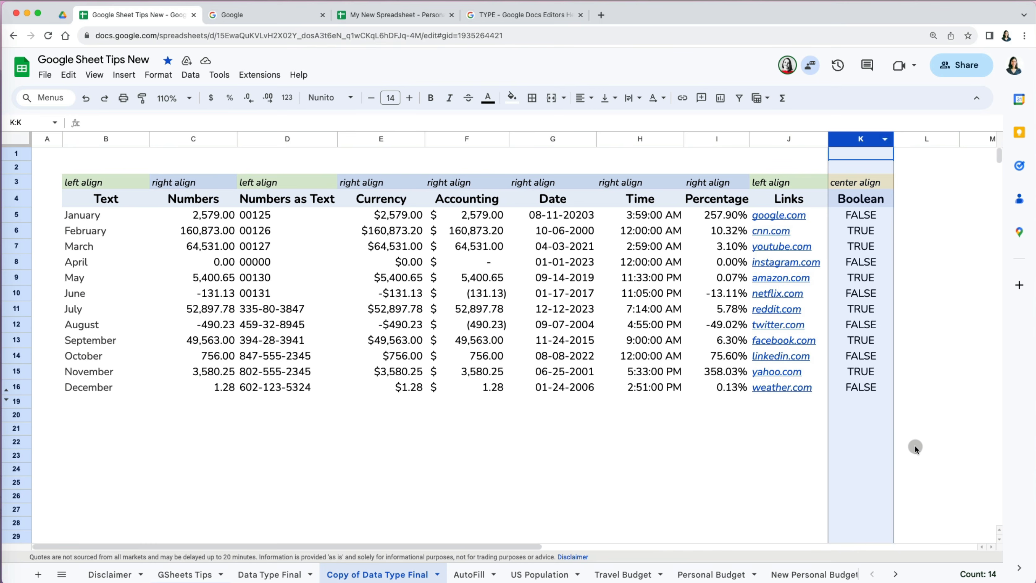
pyautogui.click(914, 445)
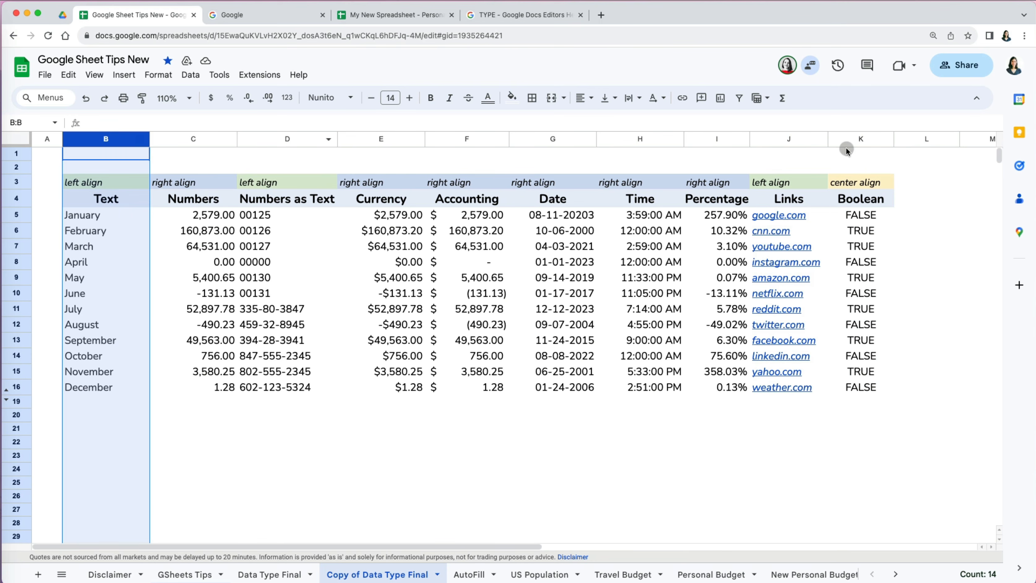
pyautogui.keyDown('shift'); pyautogui.click(846, 146); pyautogui.keyUp('shift')
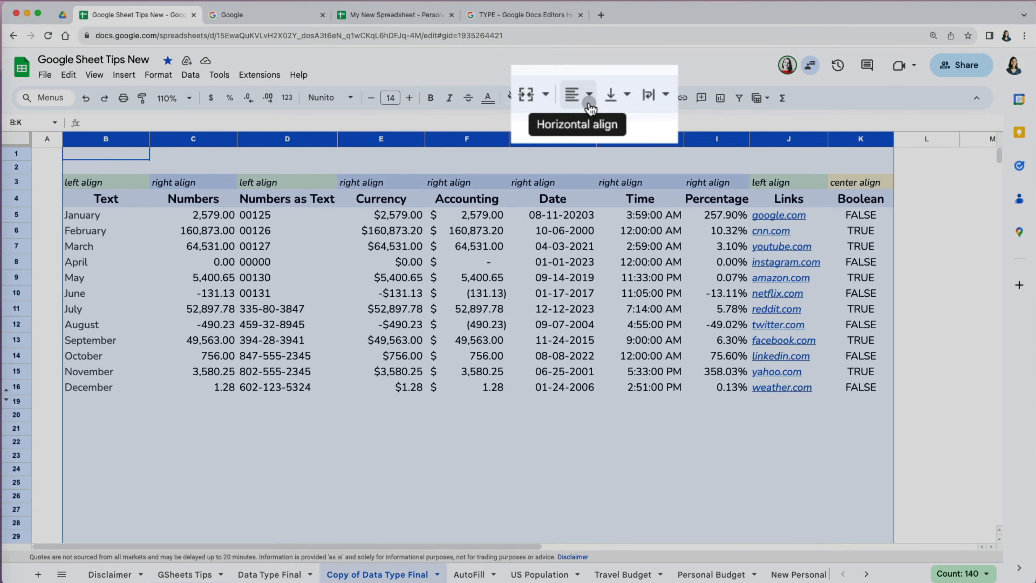
pyautogui.click(590, 103)
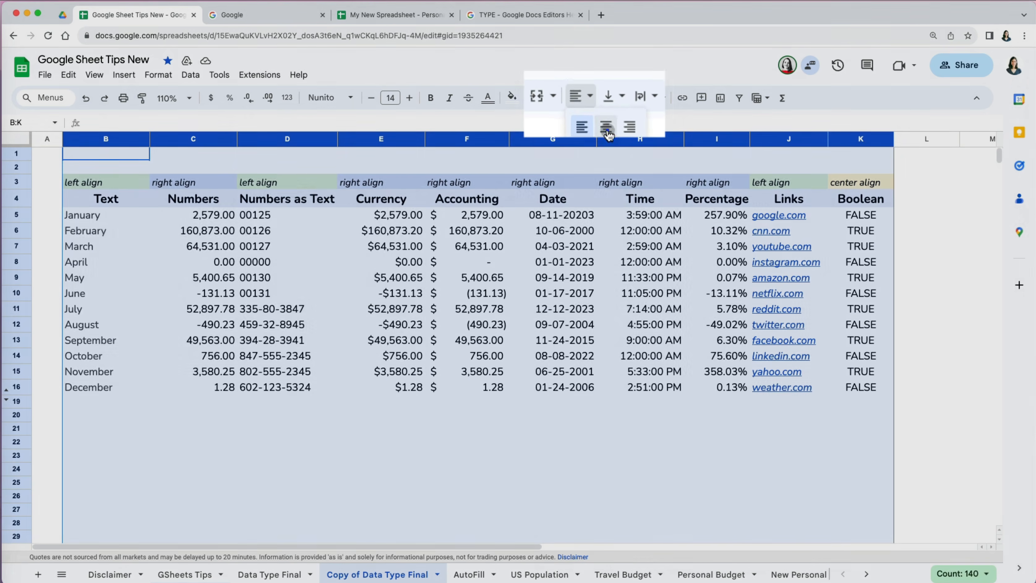
pyautogui.click(604, 130)
pyautogui.click(554, 445)
# - Unhide rows 17–18 to reveal the Data Type row below the table
pyautogui.click(485, 469)
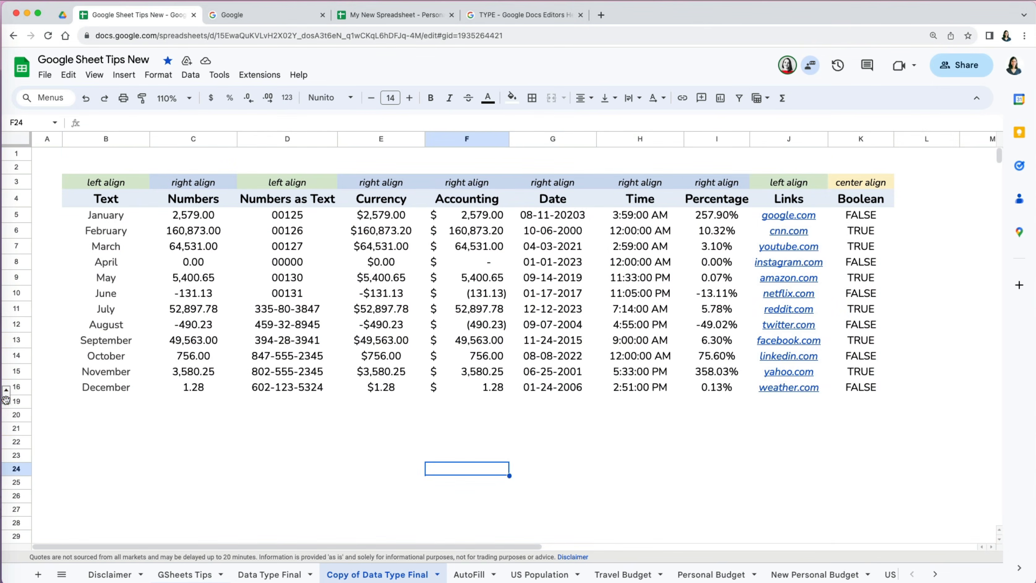
pyautogui.click(6, 400)
pyautogui.click(81, 461)
# - Enter =TYPE(B16) in B18, returning 2, after opening the TYPE help article
pyautogui.click(111, 417)
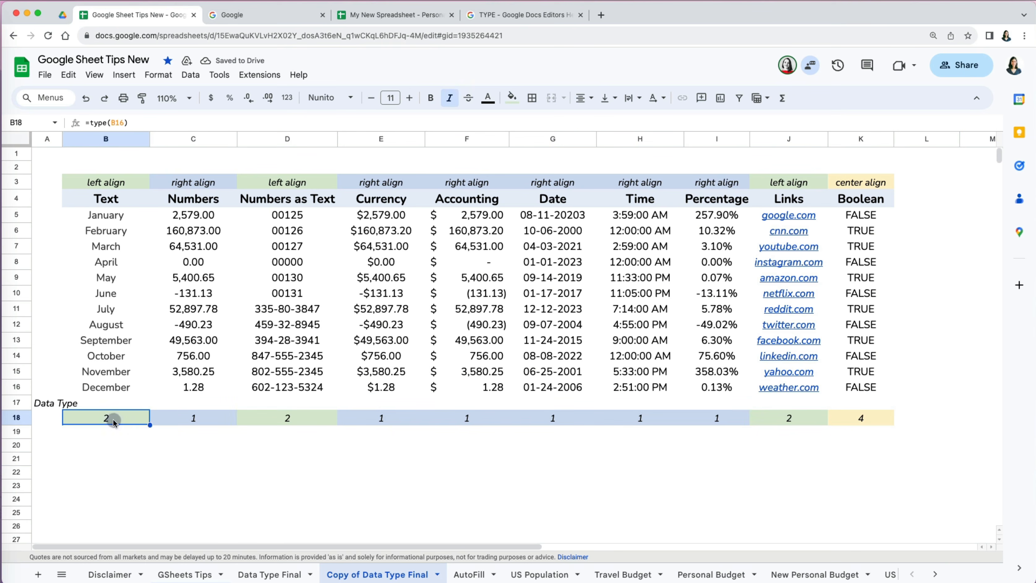
pyautogui.write('=type(')
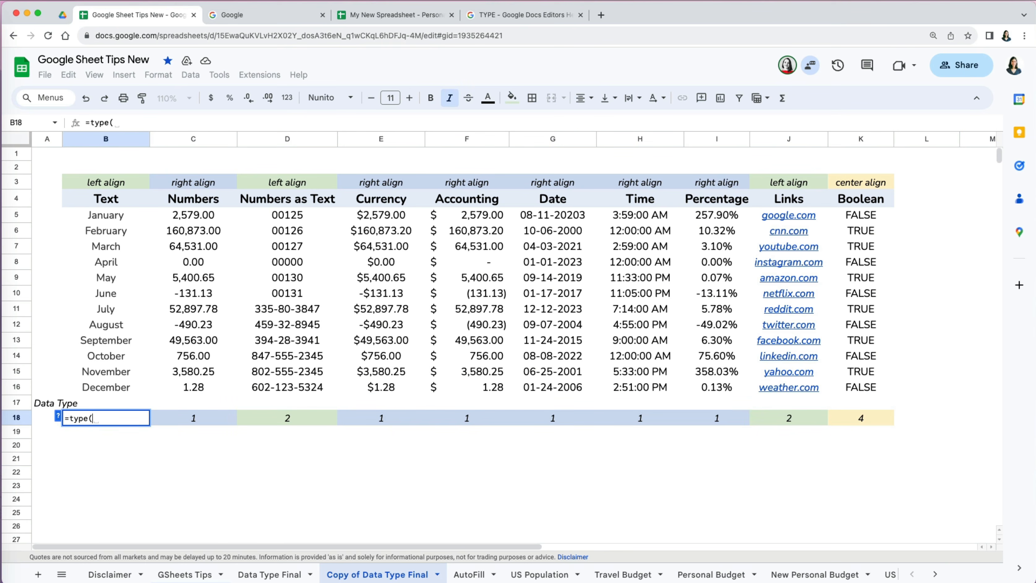
pyautogui.click(61, 417)
pyautogui.click(89, 442)
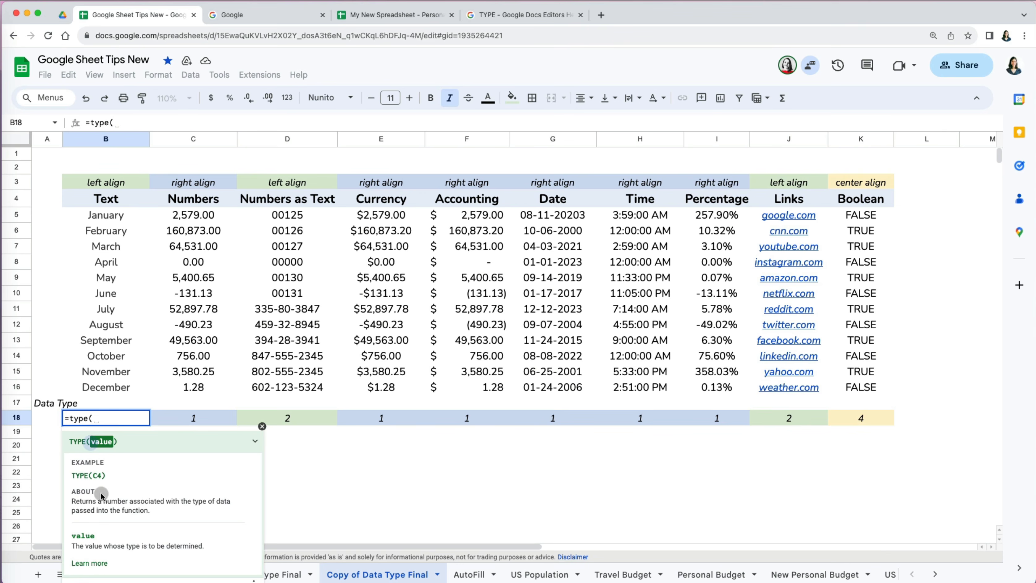
pyautogui.click(90, 562)
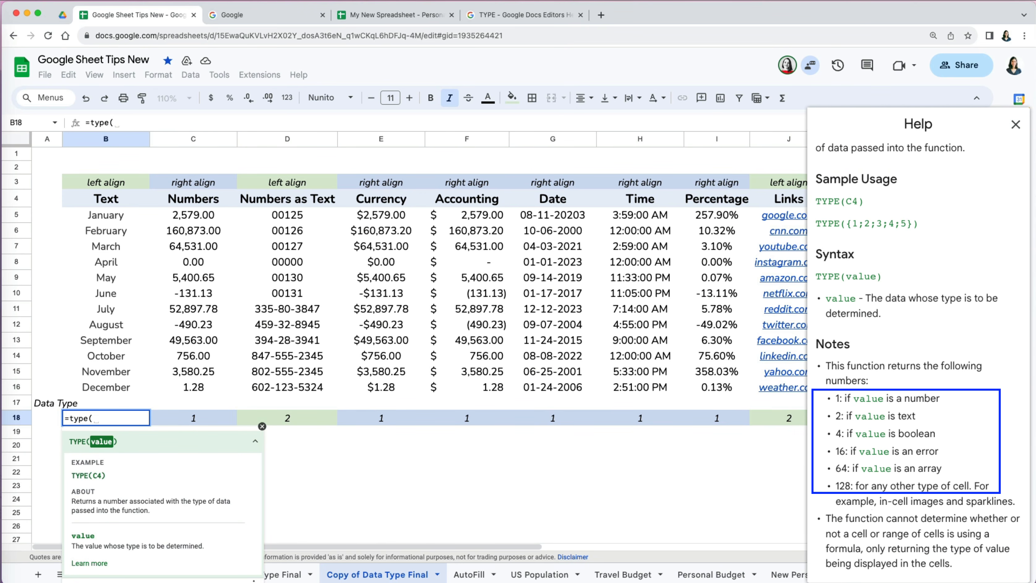
pyautogui.click(263, 426)
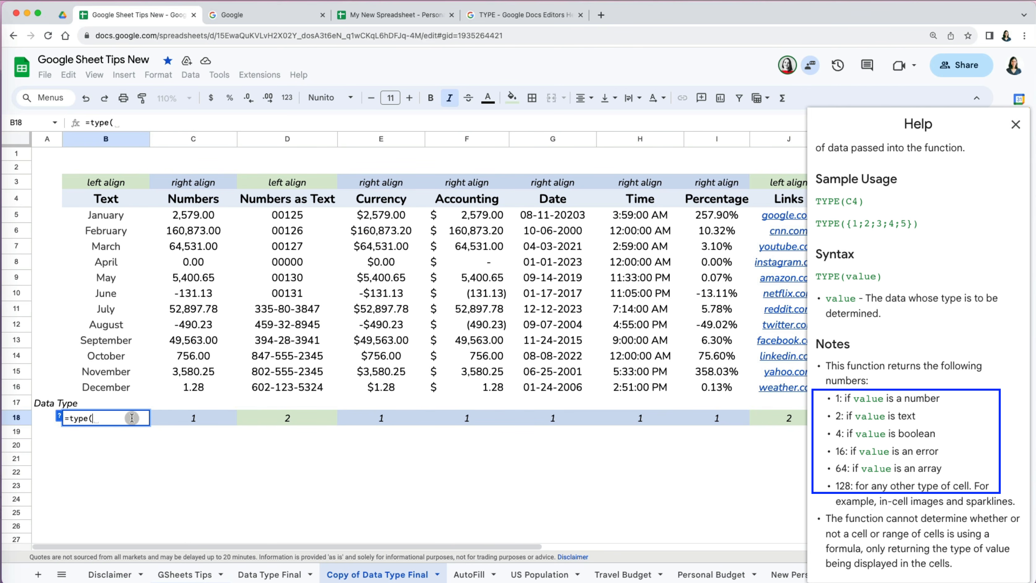
pyautogui.click(113, 393)
pyautogui.press('Return')
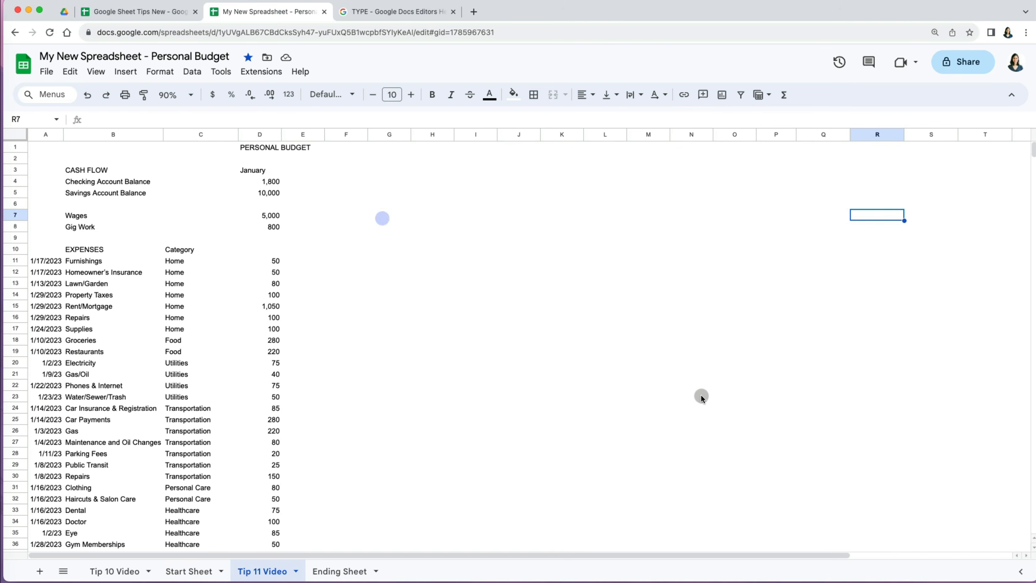
# - Format the monthly amounts D4:O61 as currency with no decimal places
pyautogui.scroll(-10, 706, 396)
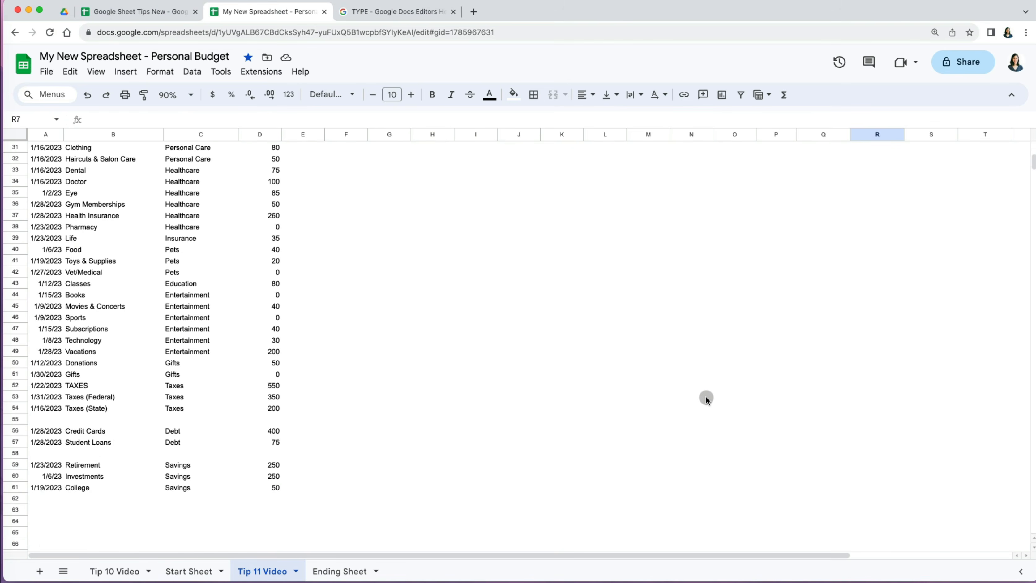
pyautogui.scroll(10, 706, 396)
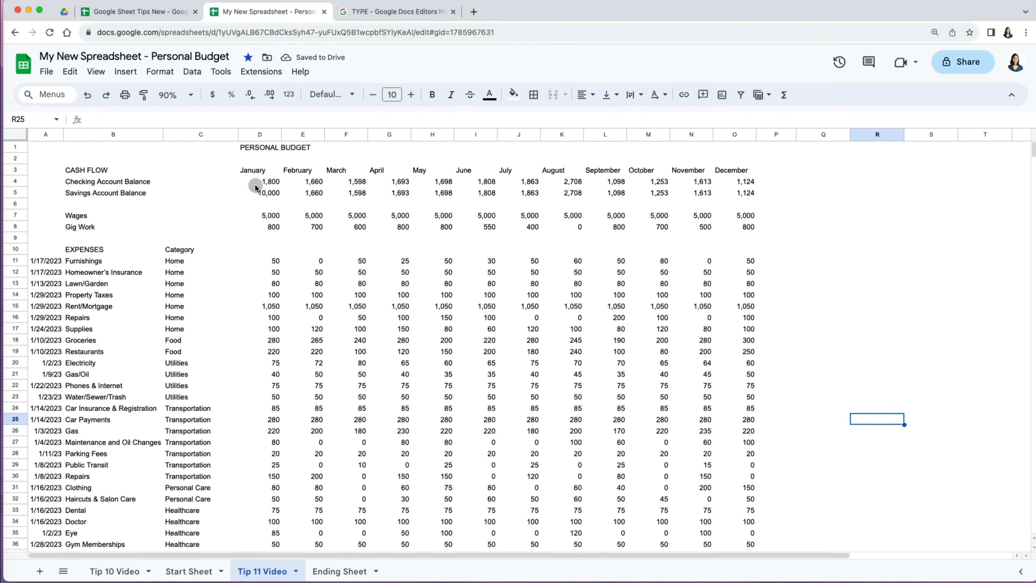
pyautogui.click(256, 182)
pyautogui.hotkey('ctrl', 'shift', 'Right')
pyautogui.hotkey('ctrl', 'shift', 'Down')
pyautogui.hotkey('ctrl', 'shift', 'Down')
pyautogui.hotkey('ctrl', 'shift', 'Down')
pyautogui.hotkey('ctrl', 'shift', 'Down')
pyautogui.hotkey('ctrl', 'shift', 'Down')
pyautogui.hotkey('ctrl', 'shift', 'Down')
pyautogui.hotkey('ctrl', 'shift', 'Down')
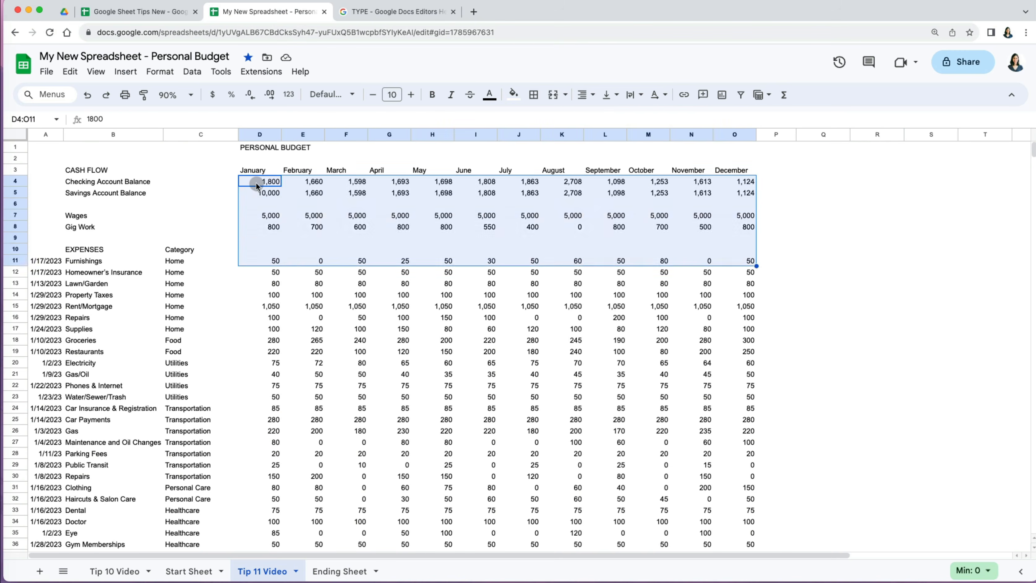
pyautogui.hotkey('ctrl', 'shift', 'Down')
pyautogui.scroll(8, 256, 182)
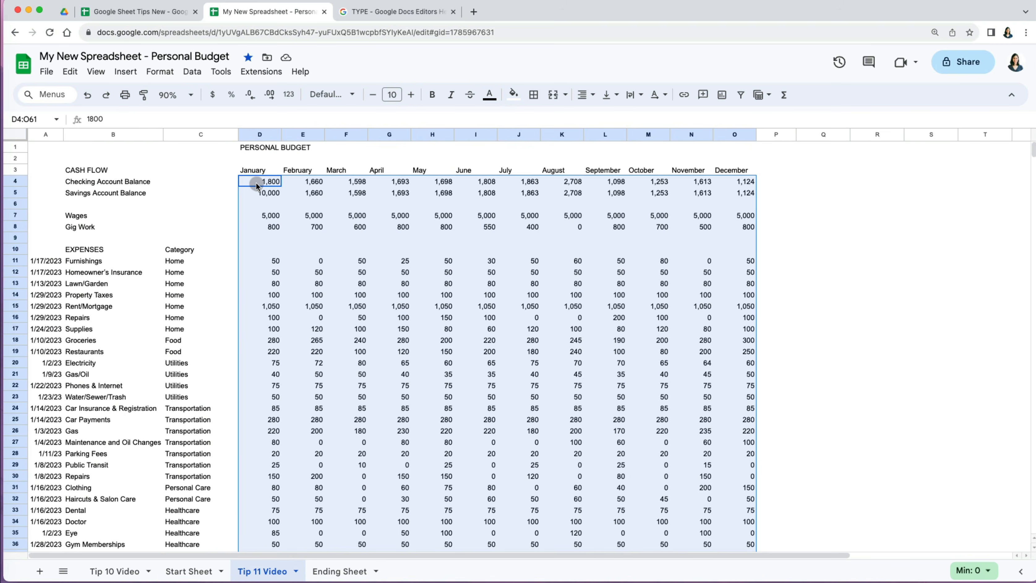
pyautogui.click(213, 95)
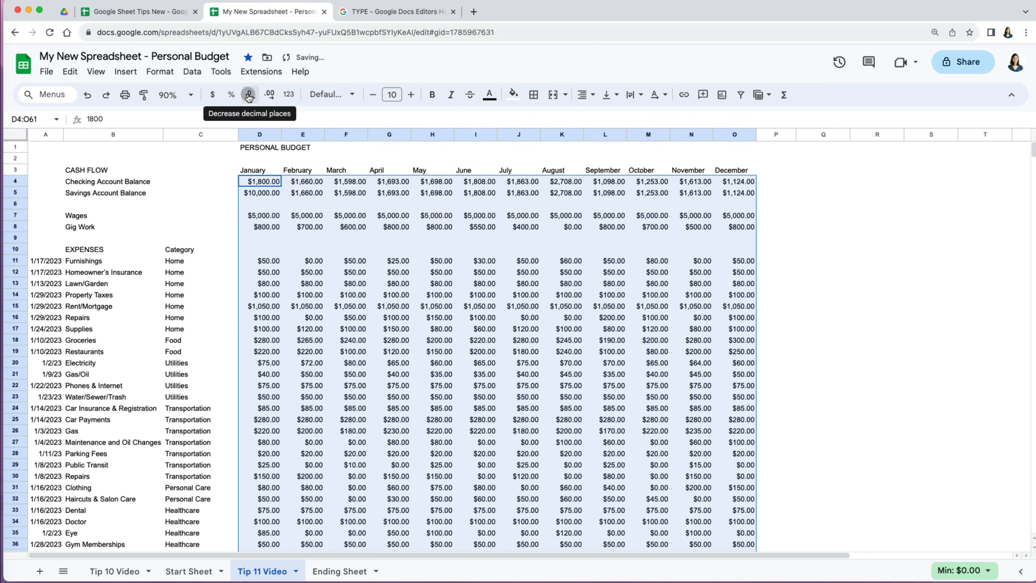
pyautogui.doubleClick(250, 96)
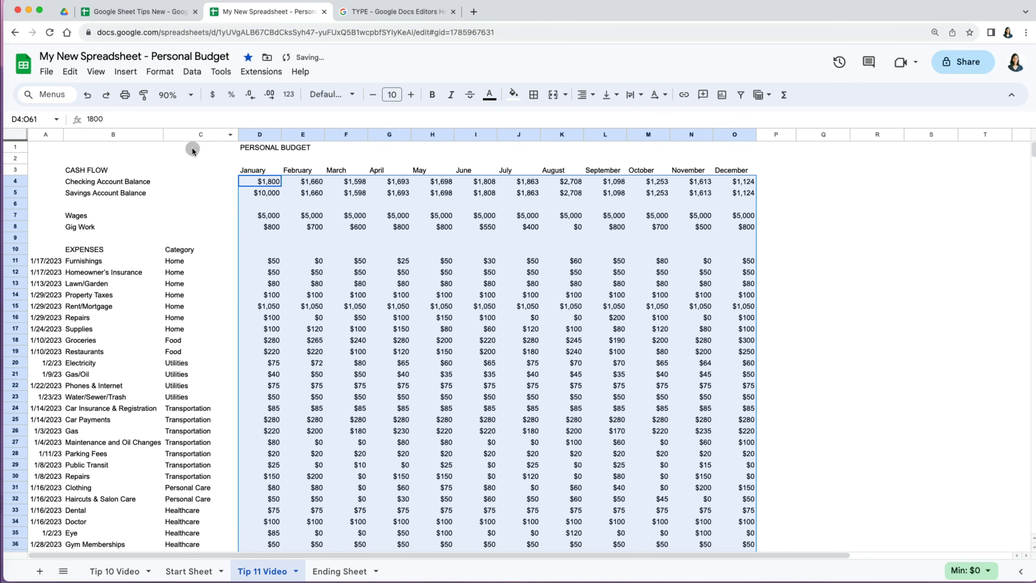
# - Apply a Date number format to column A
pyautogui.click(46, 135)
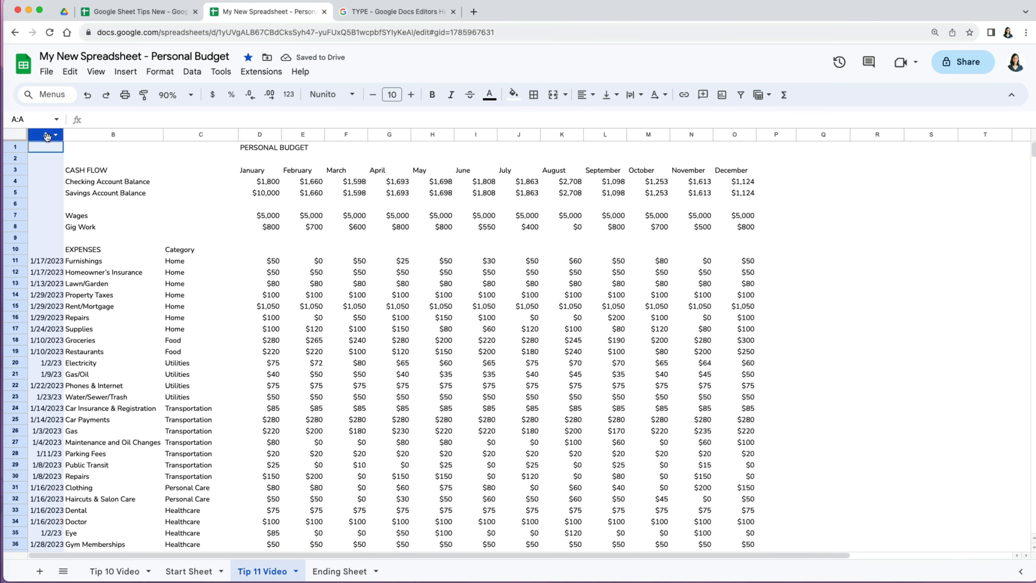
pyautogui.click(159, 71)
pyautogui.moveTo(245, 118)
pyautogui.click(455, 326)
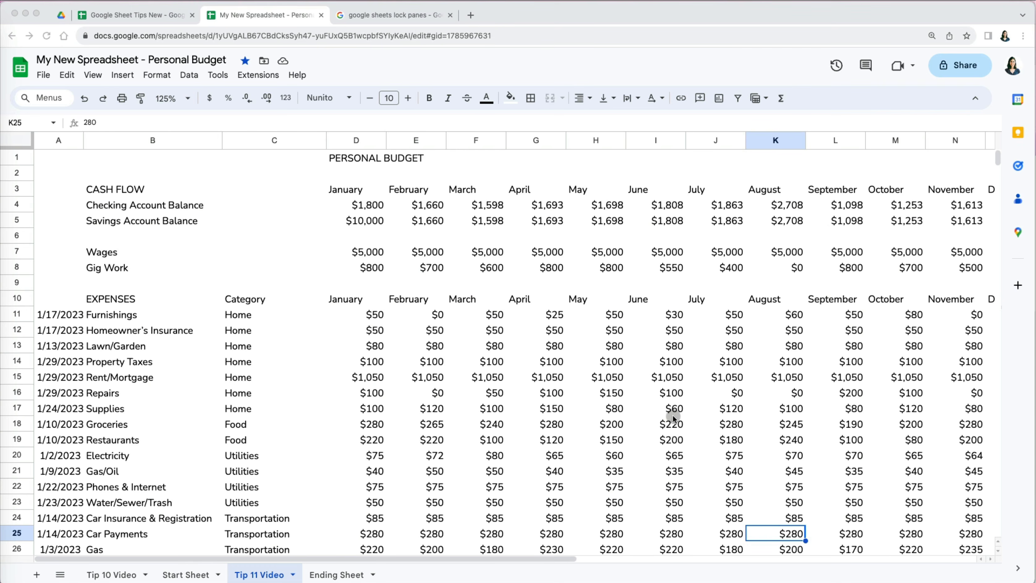
pyautogui.scroll(-10, 673, 417)
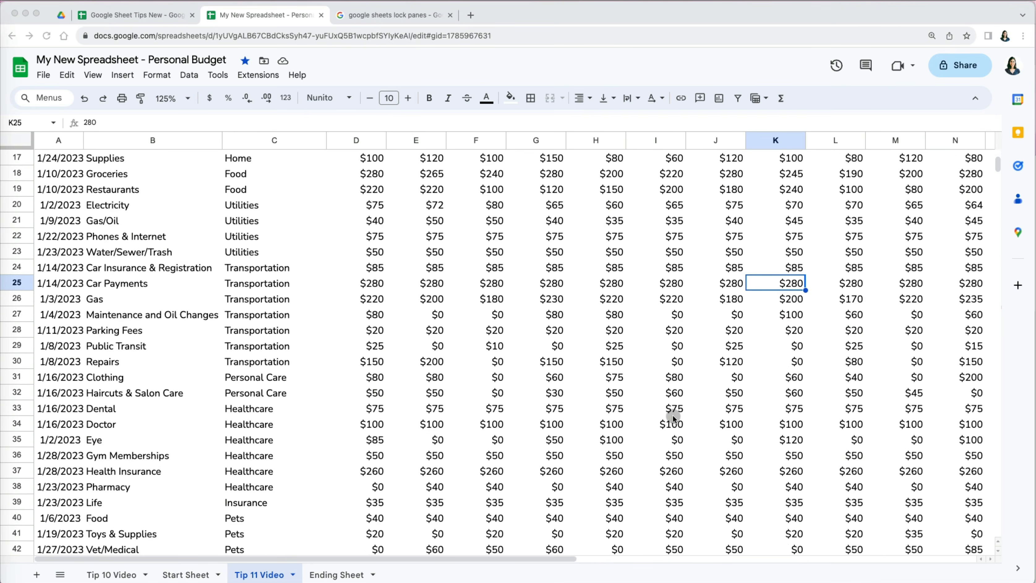
pyautogui.scroll(-10, 673, 417)
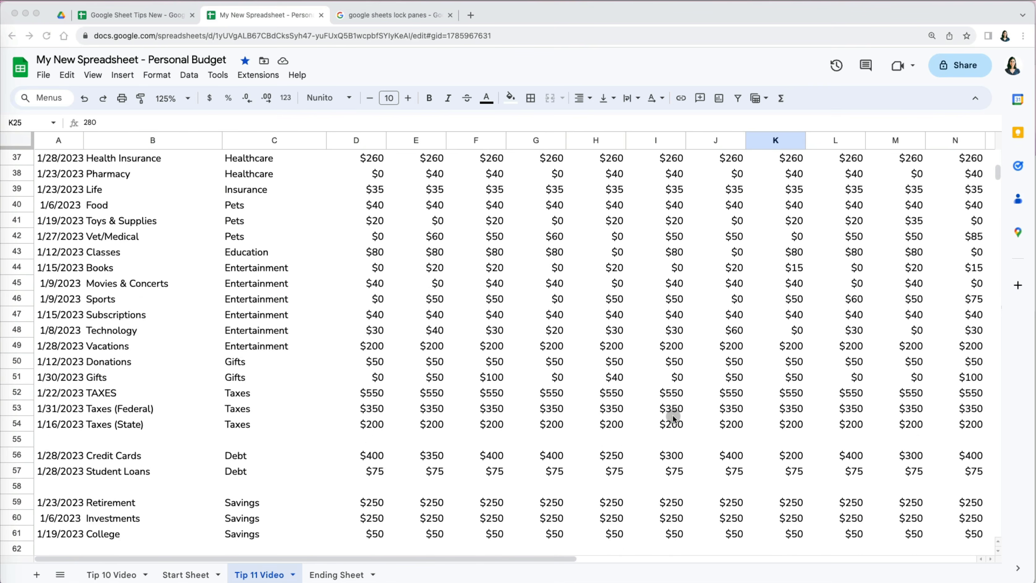
pyautogui.scroll(15, 673, 417)
pyautogui.hscroll(5, 673, 417)
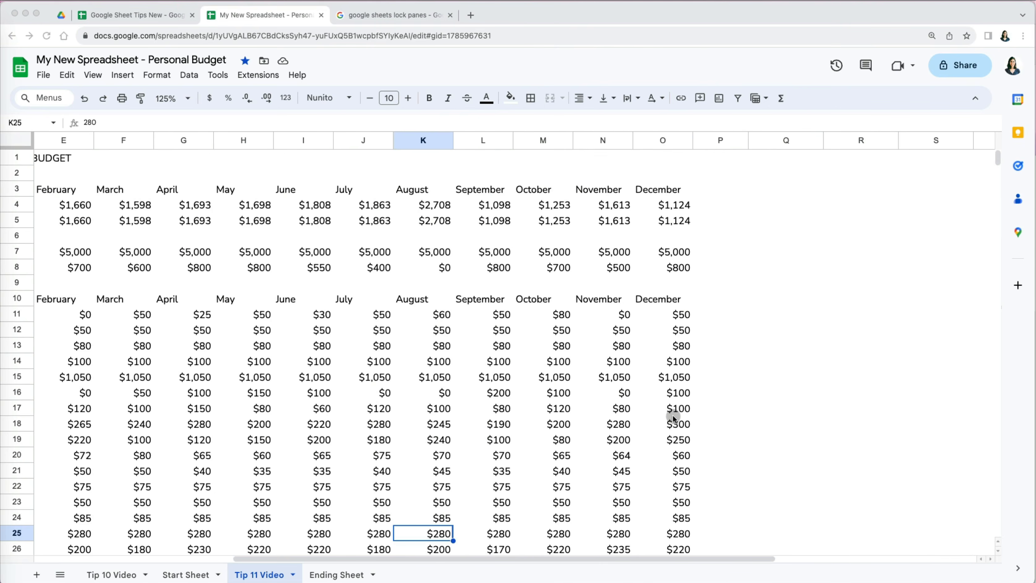
pyautogui.hscroll(-5, 673, 417)
pyautogui.scroll(-4, 674, 417)
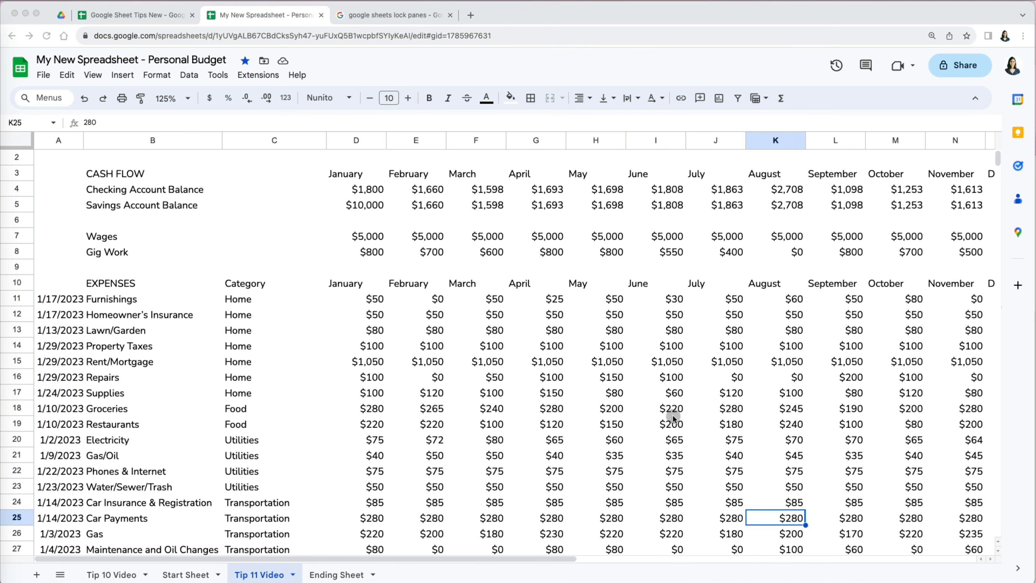
pyautogui.hscroll(3, 673, 417)
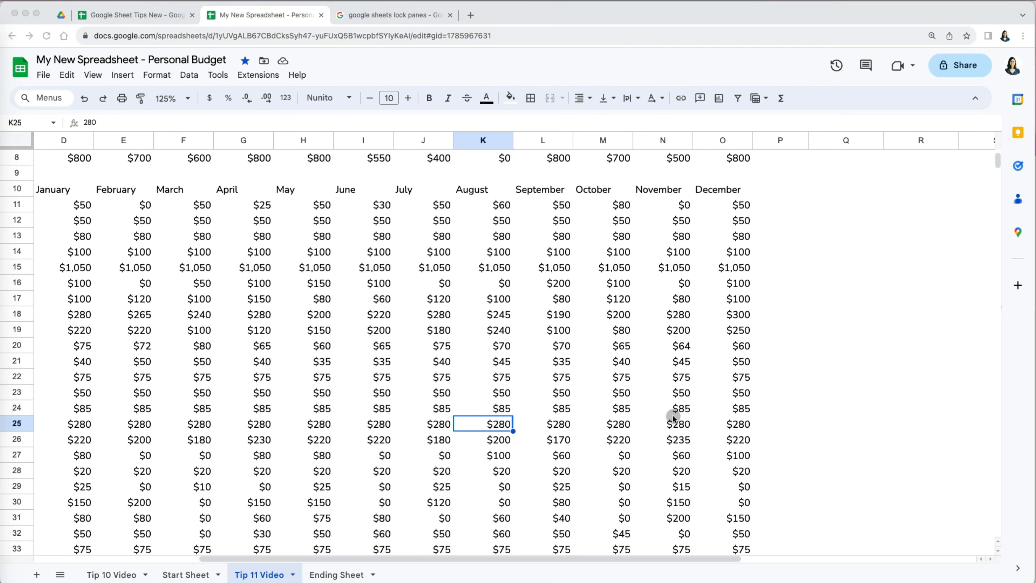
pyautogui.hscroll(-3, 508, 334)
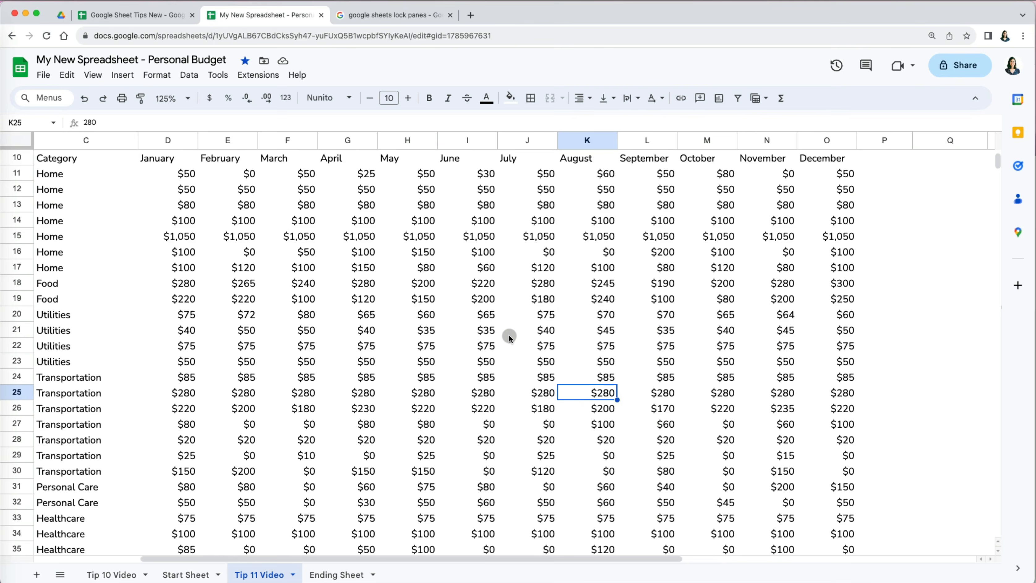
pyautogui.scroll(5, 508, 334)
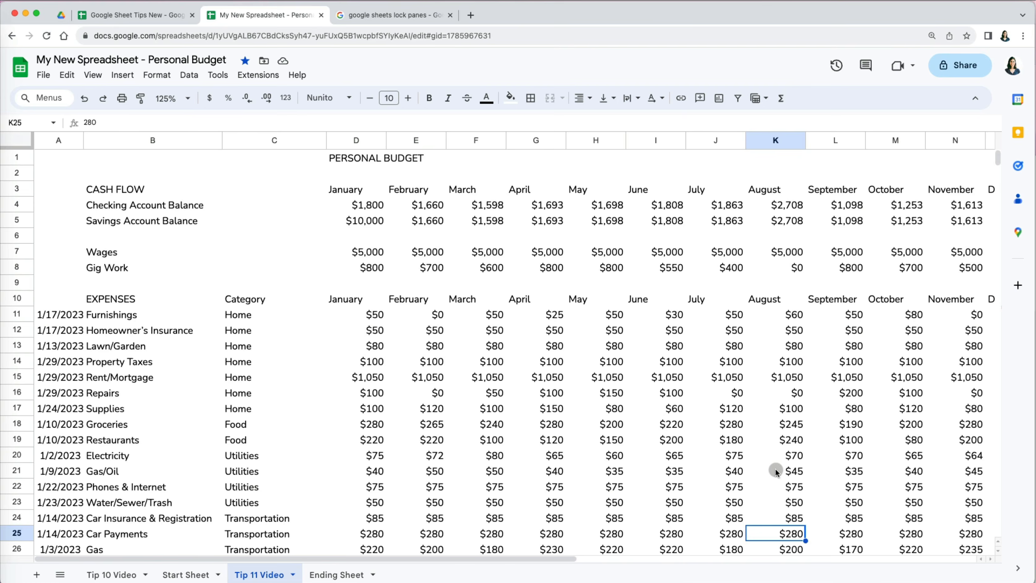
pyautogui.hscroll(5, 776, 468)
pyautogui.scroll(-5, 758, 476)
pyautogui.scroll(-2, 758, 475)
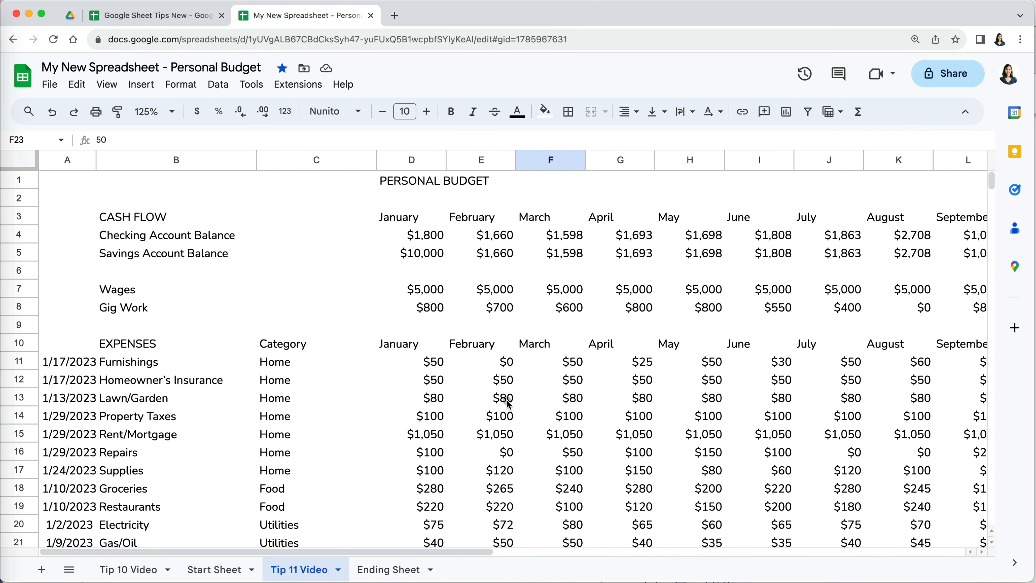
pyautogui.scroll(-5, 508, 404)
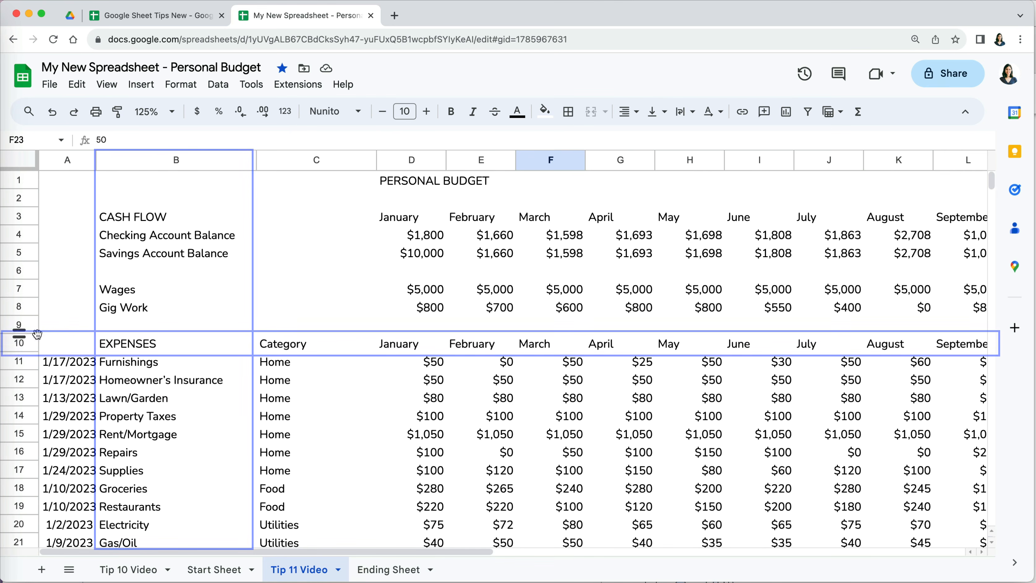
# - Freeze rows 1 through 10, up to the EXPENSES heading row
pyautogui.click(23, 339)
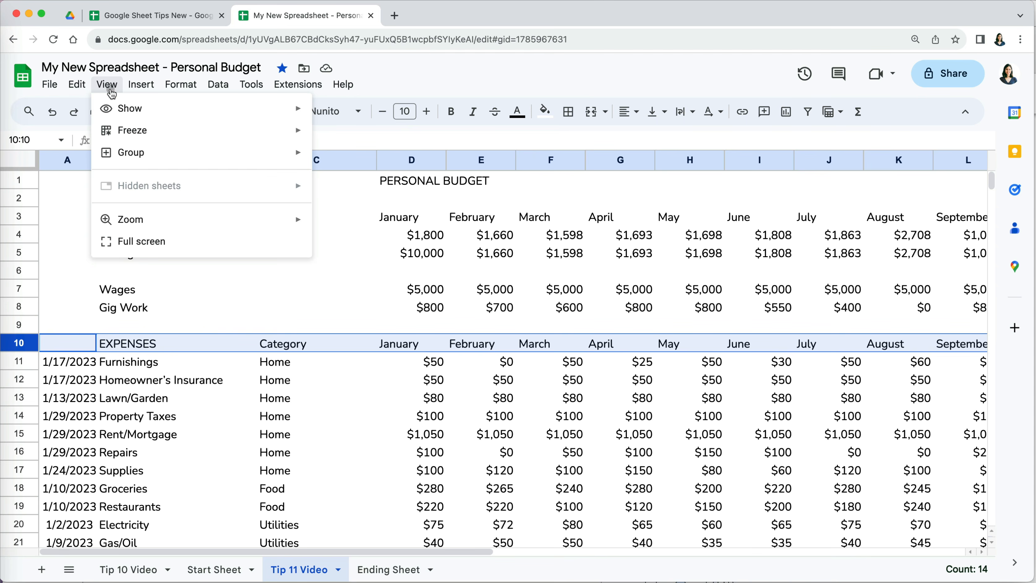
pyautogui.moveTo(132, 130)
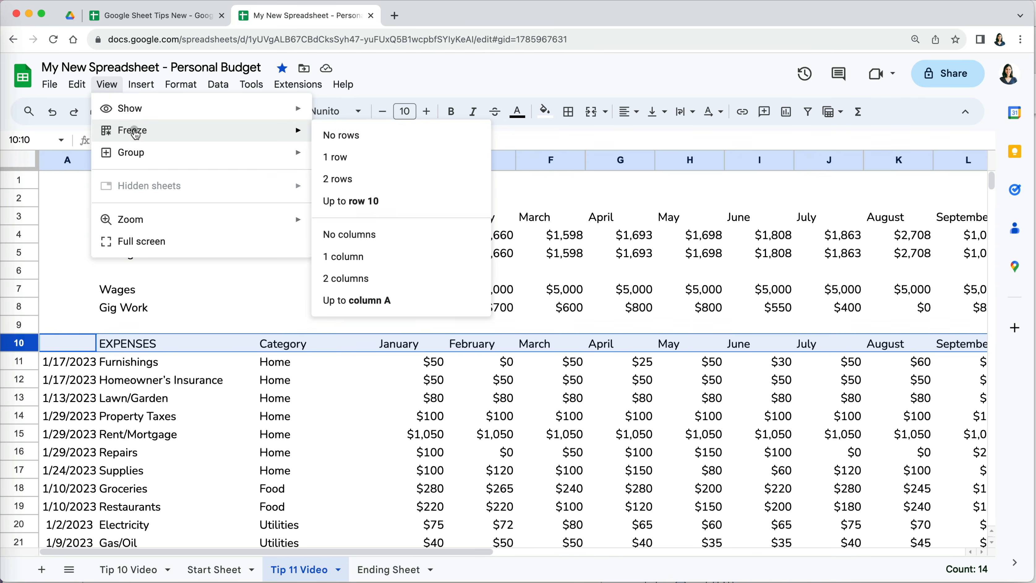
pyautogui.click(381, 209)
pyautogui.scroll(-3, 365, 458)
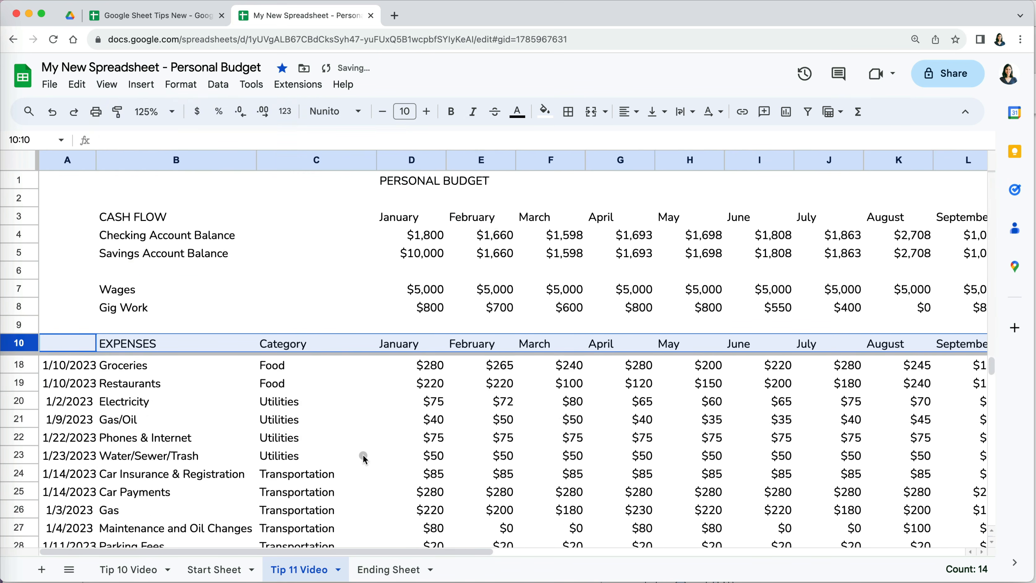
pyautogui.scroll(-2, 364, 458)
pyautogui.hscroll(5, 364, 458)
pyautogui.hscroll(-5, 364, 458)
pyautogui.scroll(4, 365, 458)
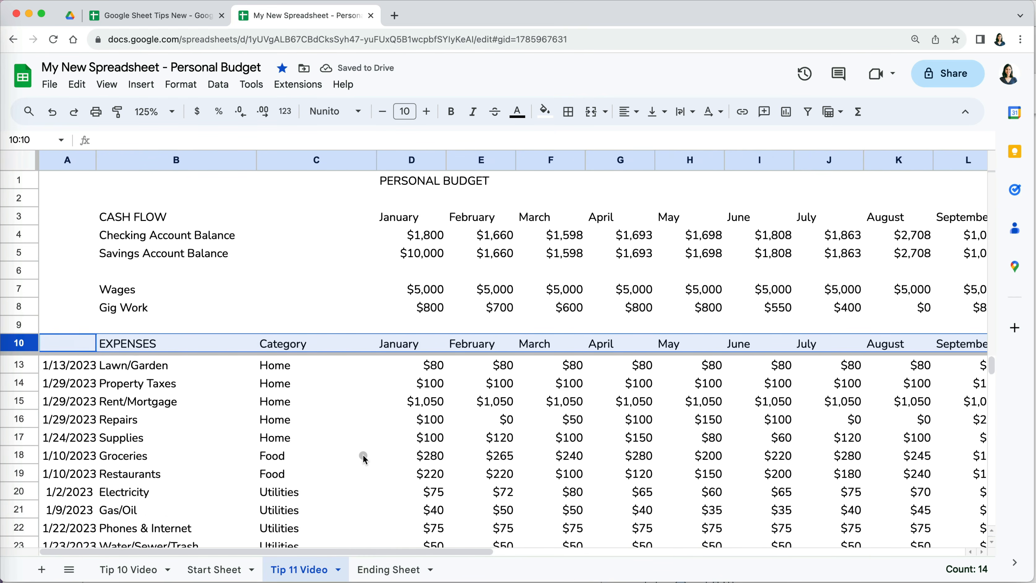
pyautogui.scroll(1, 365, 457)
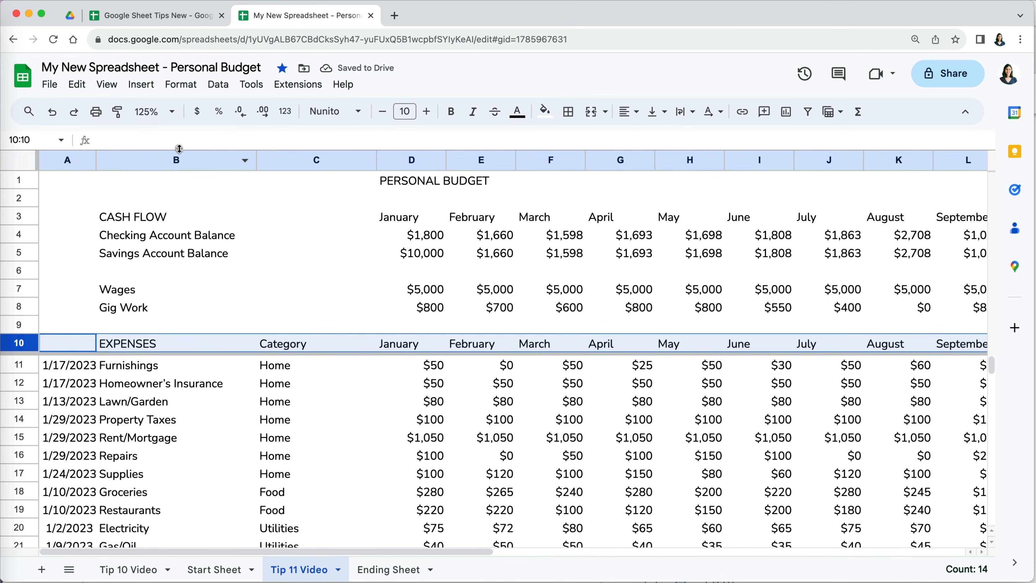
# - Freeze columns A–B so item names stay in view while scrolling
pyautogui.click(175, 160)
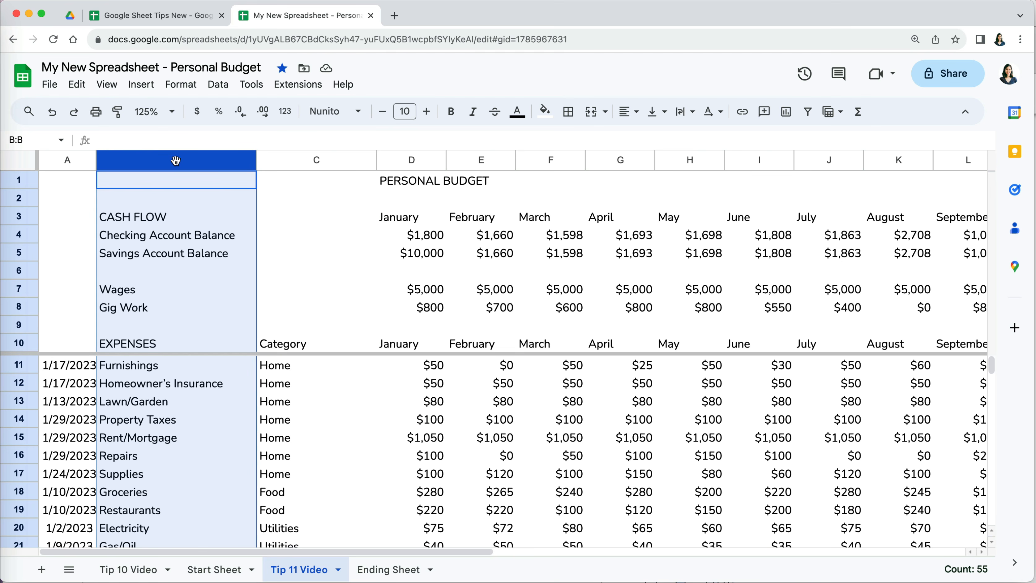
pyautogui.click(107, 85)
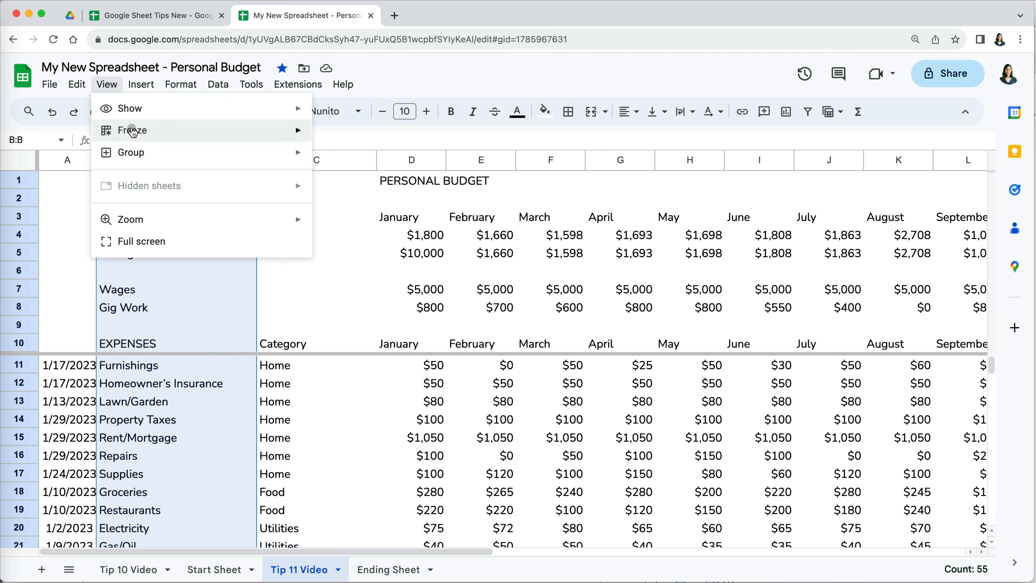
pyautogui.moveTo(230, 130)
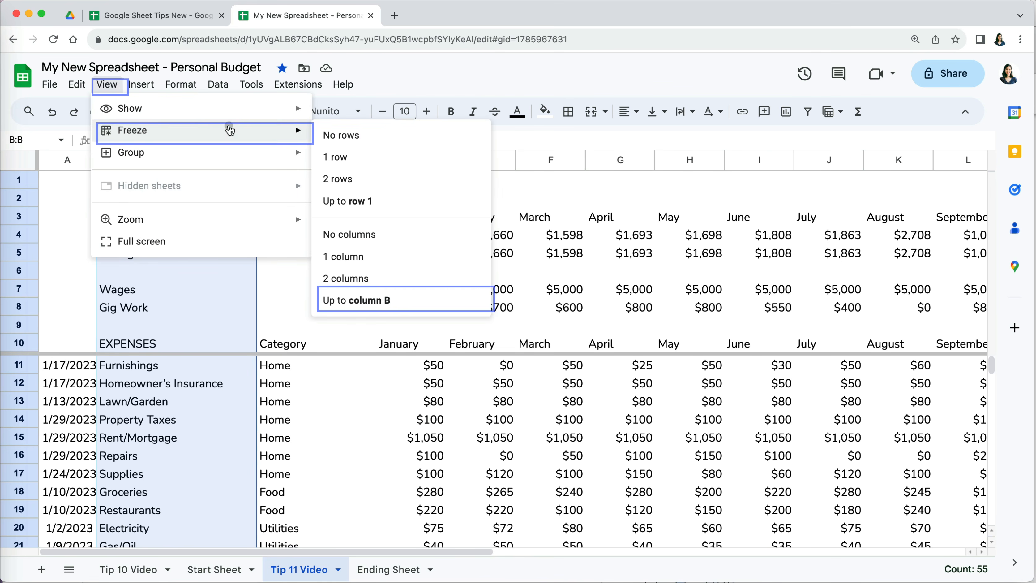
pyautogui.click(374, 304)
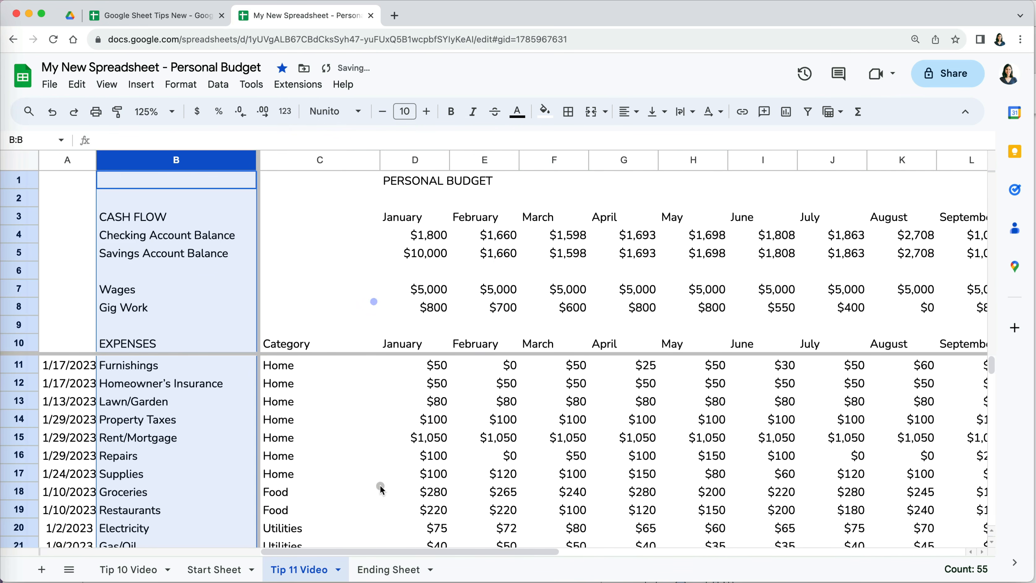
pyautogui.click(380, 492)
pyautogui.scroll(-3, 379, 491)
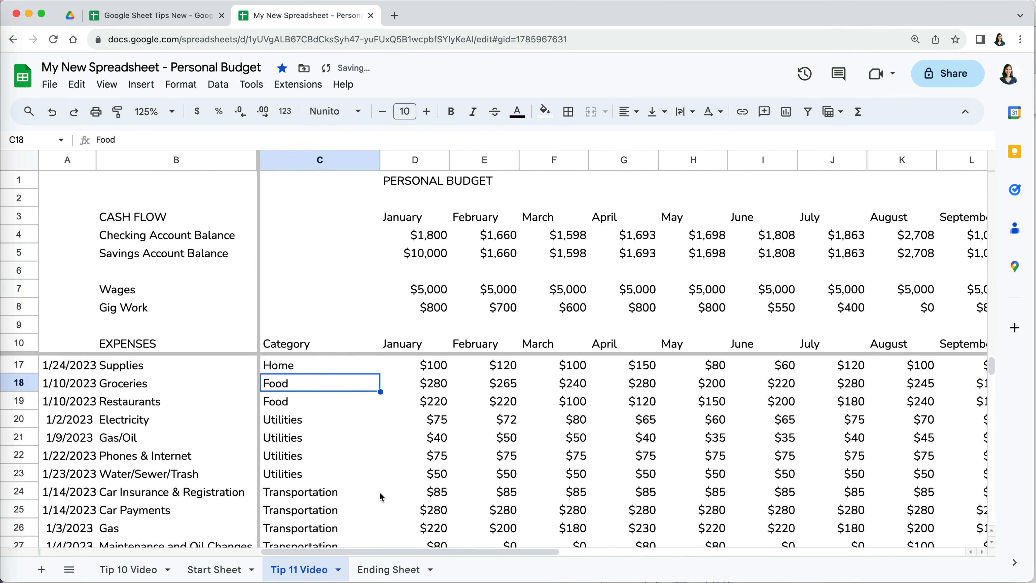
pyautogui.scroll(3, 380, 492)
pyautogui.scroll(1, 379, 491)
pyautogui.hscroll(6, 379, 491)
pyautogui.hscroll(-6, 379, 492)
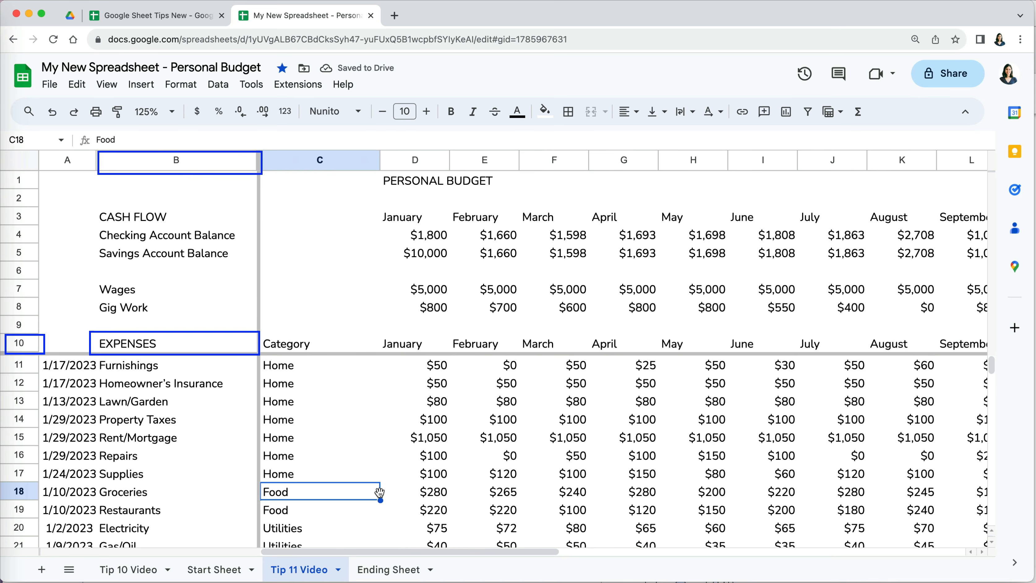
pyautogui.scroll(-15, 379, 492)
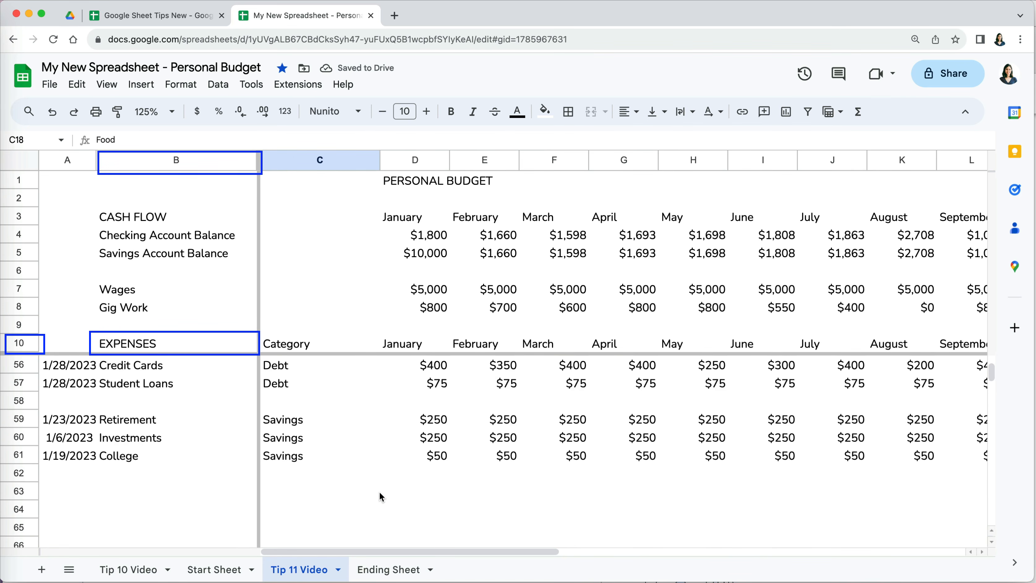
pyautogui.scroll(1, 379, 494)
pyautogui.scroll(15, 379, 491)
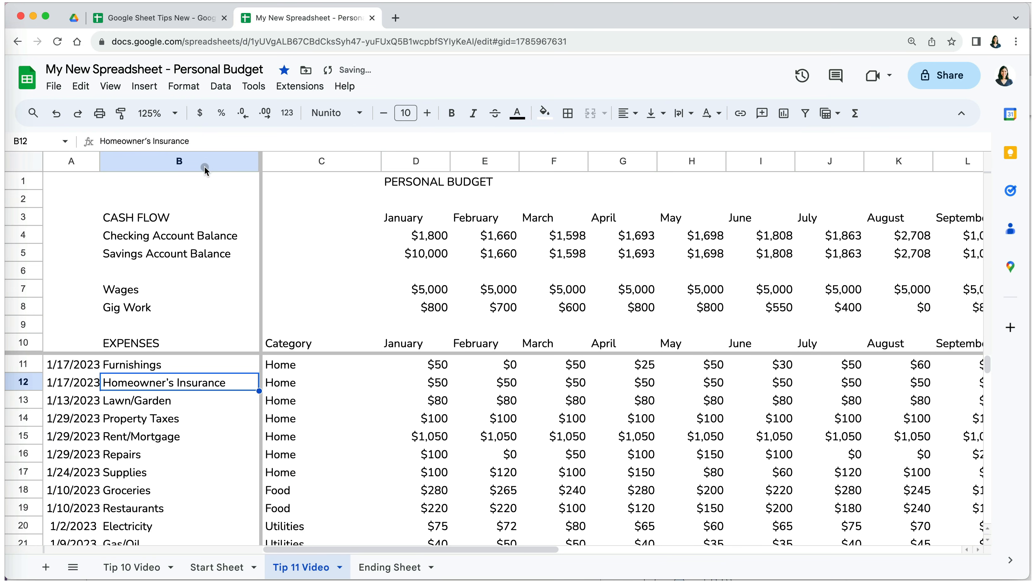
pyautogui.click(218, 163)
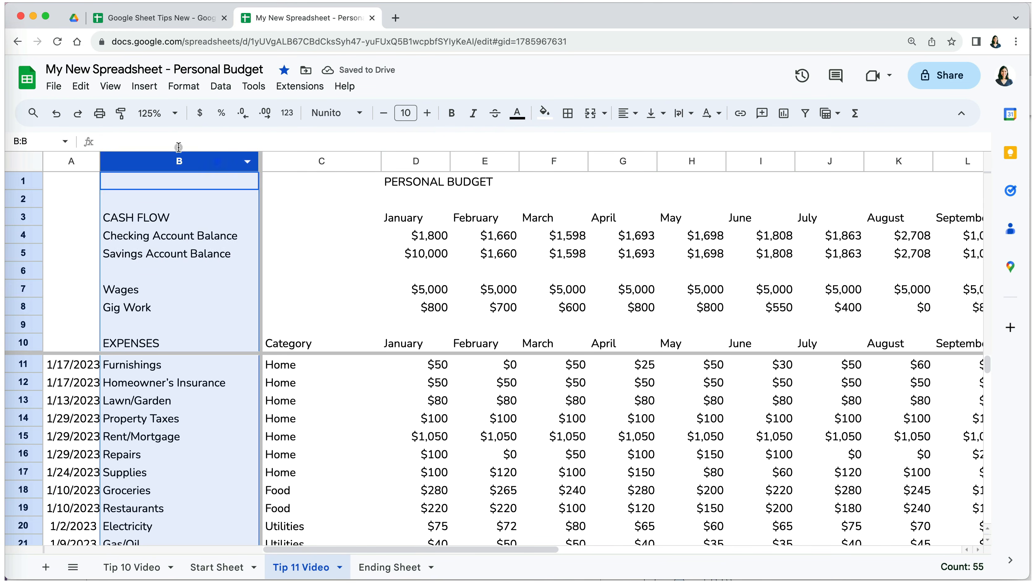
pyautogui.click(110, 86)
pyautogui.moveTo(138, 134)
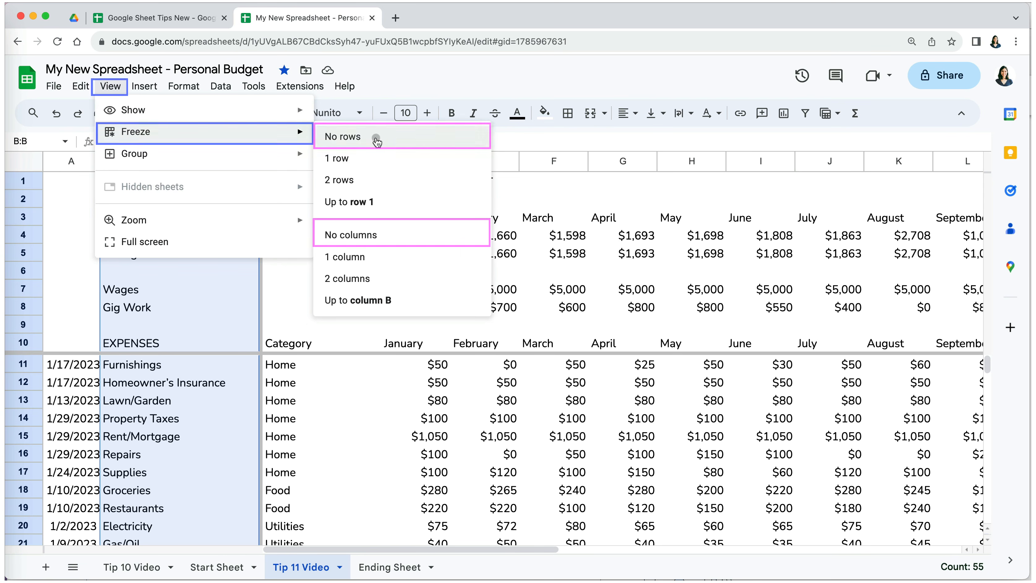
# - Remove the existing freeze from all rows and columns
pyautogui.click(401, 139)
pyautogui.click(107, 85)
pyautogui.moveTo(139, 131)
pyautogui.click(384, 234)
pyautogui.click(299, 417)
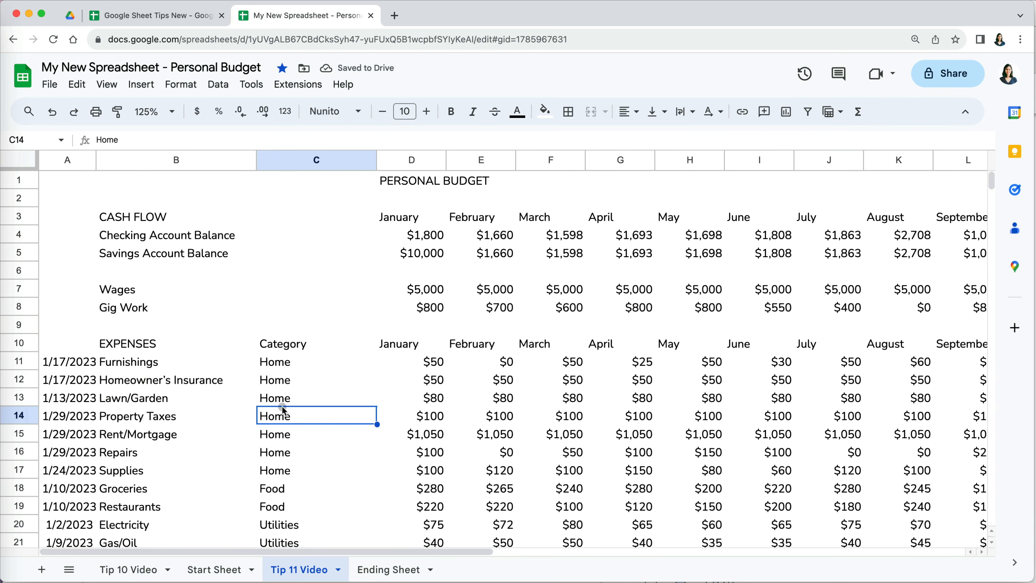
# - Freeze rows 1–7 through Wages and columns A–B
pyautogui.click(142, 292)
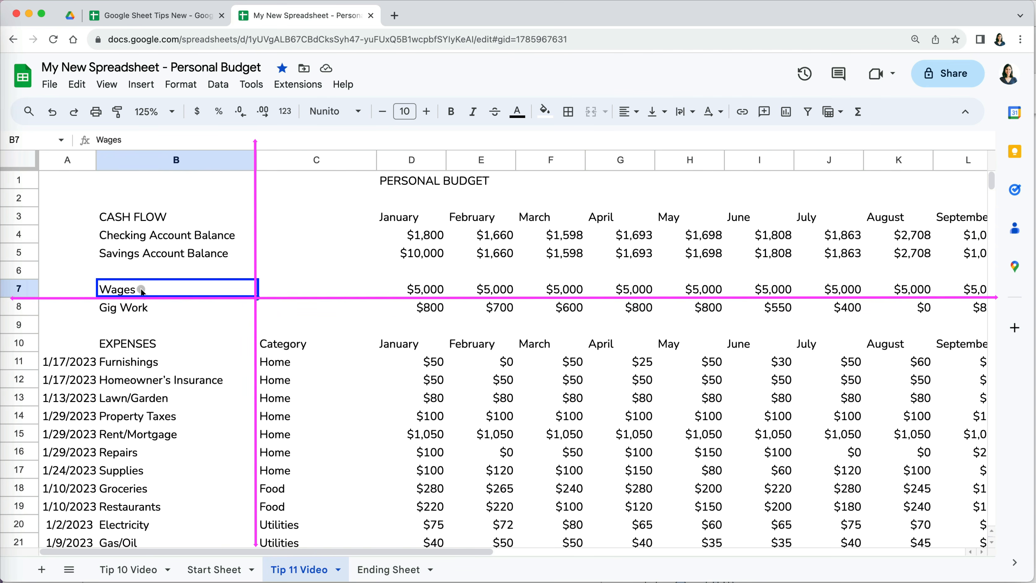
pyautogui.click(108, 87)
pyautogui.moveTo(284, 139)
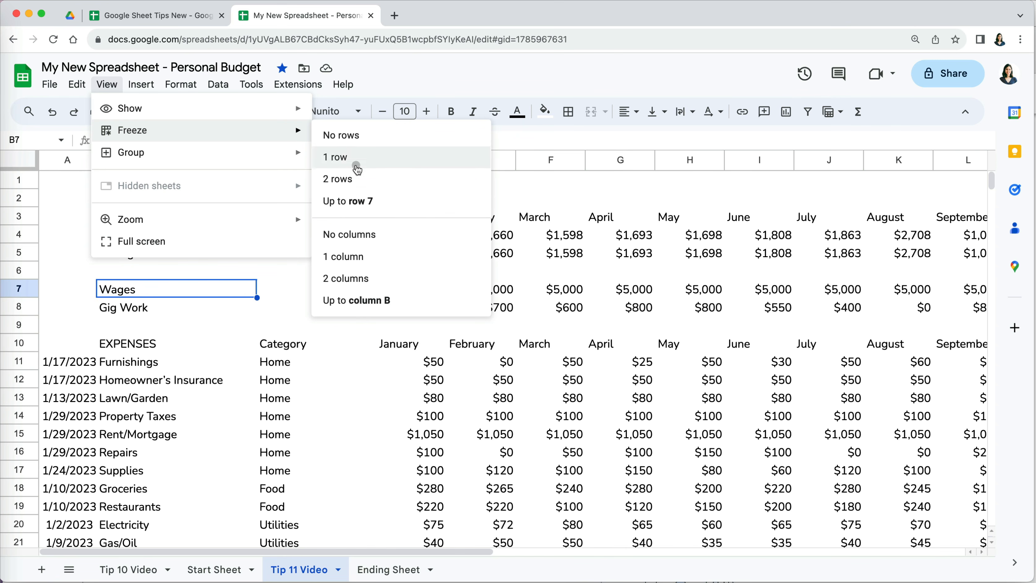
pyautogui.click(358, 202)
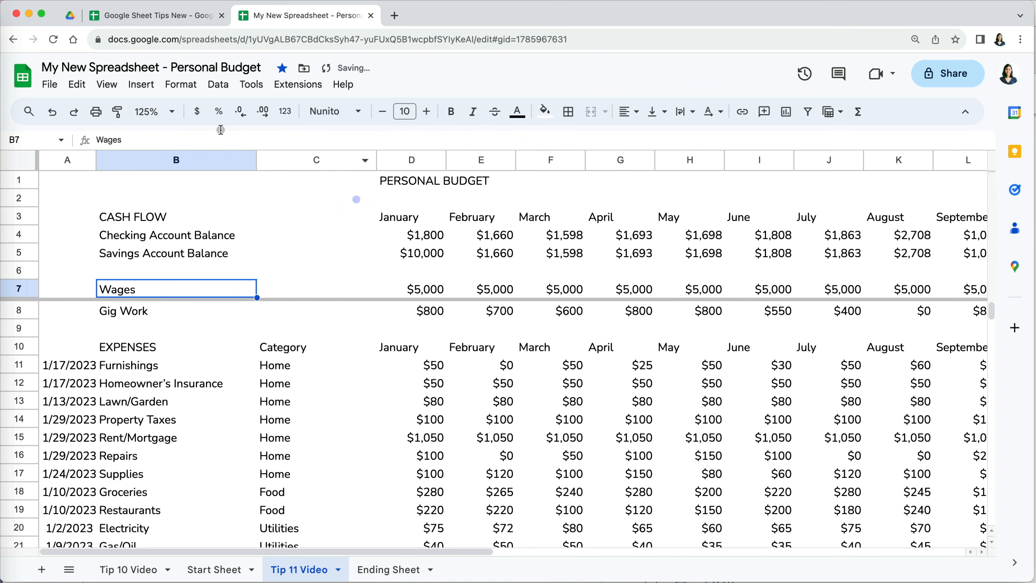
pyautogui.click(104, 84)
pyautogui.moveTo(138, 129)
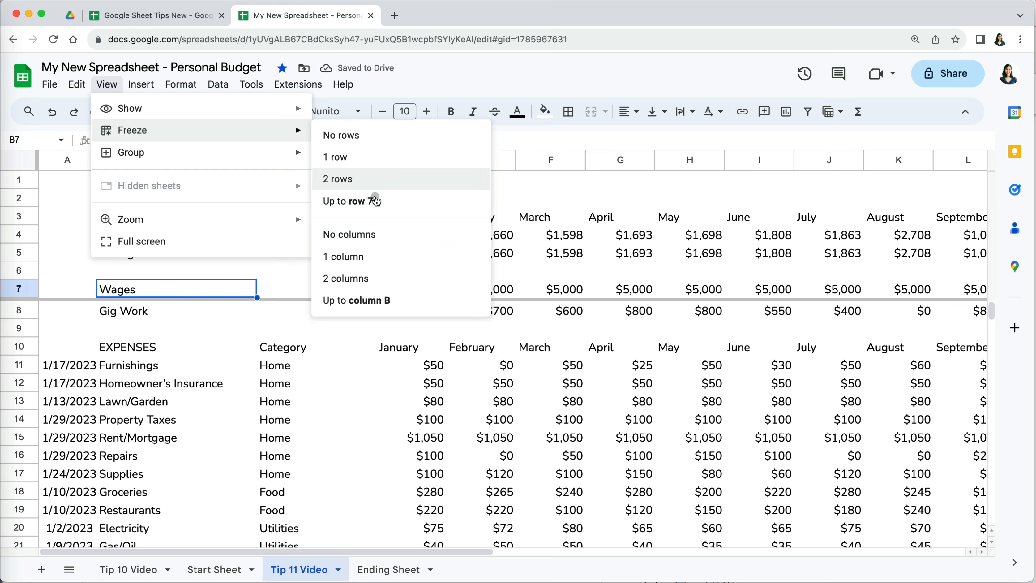
pyautogui.click(365, 298)
pyautogui.click(350, 408)
pyautogui.scroll(-3, 350, 411)
pyautogui.scroll(3, 347, 412)
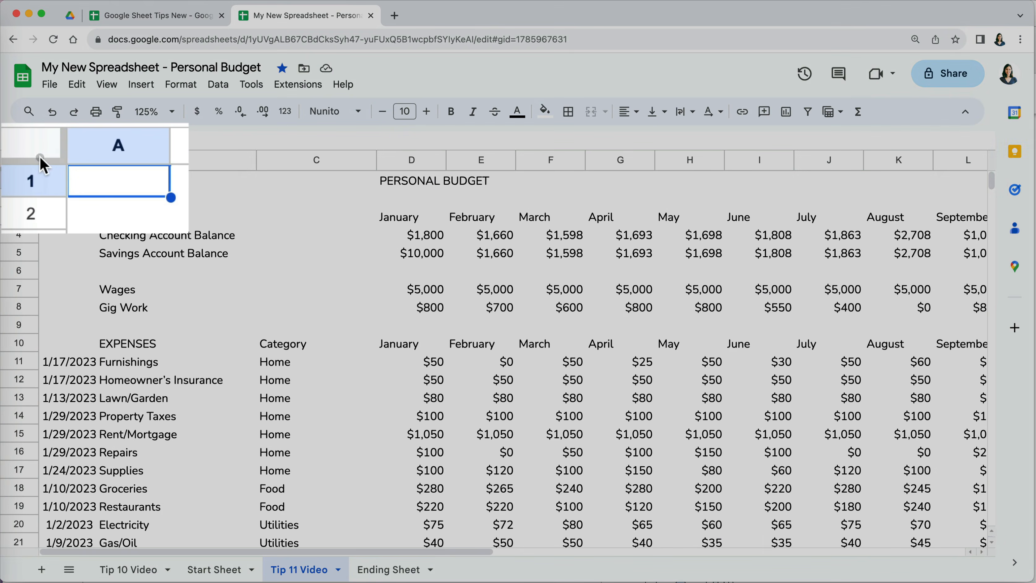
# - Drag the freeze bar to freeze rows 1 through 10
pyautogui.moveTo(40, 161); pyautogui.dragTo(38, 161)
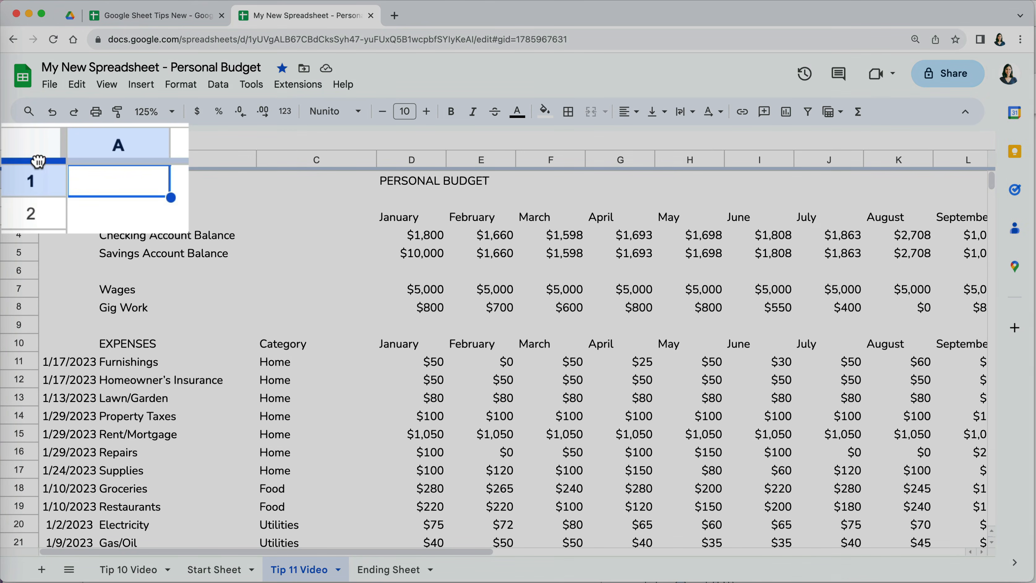
pyautogui.moveTo(22, 168); pyautogui.dragTo(257, 162)
pyautogui.scroll(-5, 344, 498)
pyautogui.scroll(5, 344, 498)
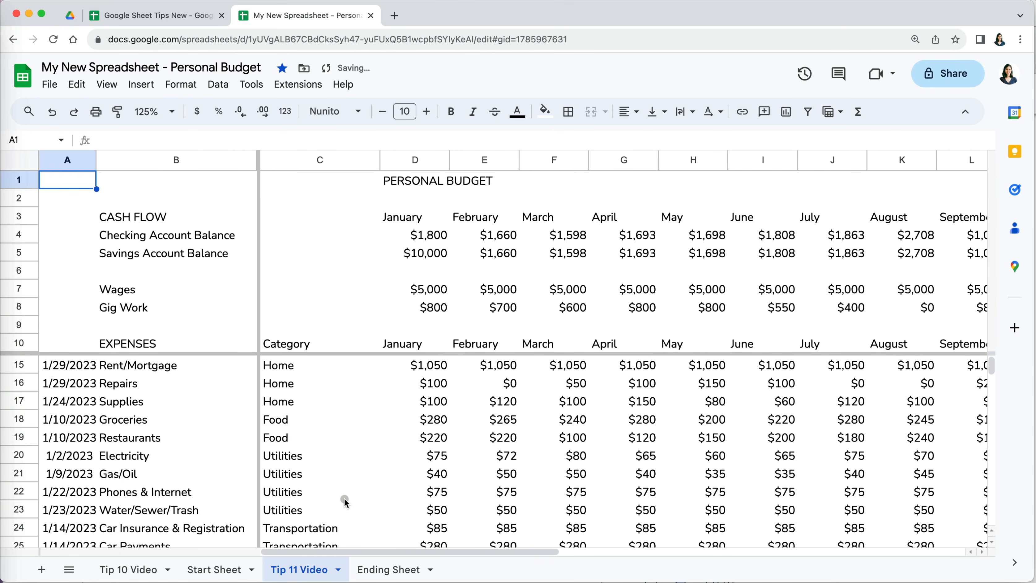
pyautogui.hscroll(5, 344, 498)
pyautogui.hscroll(-5, 344, 498)
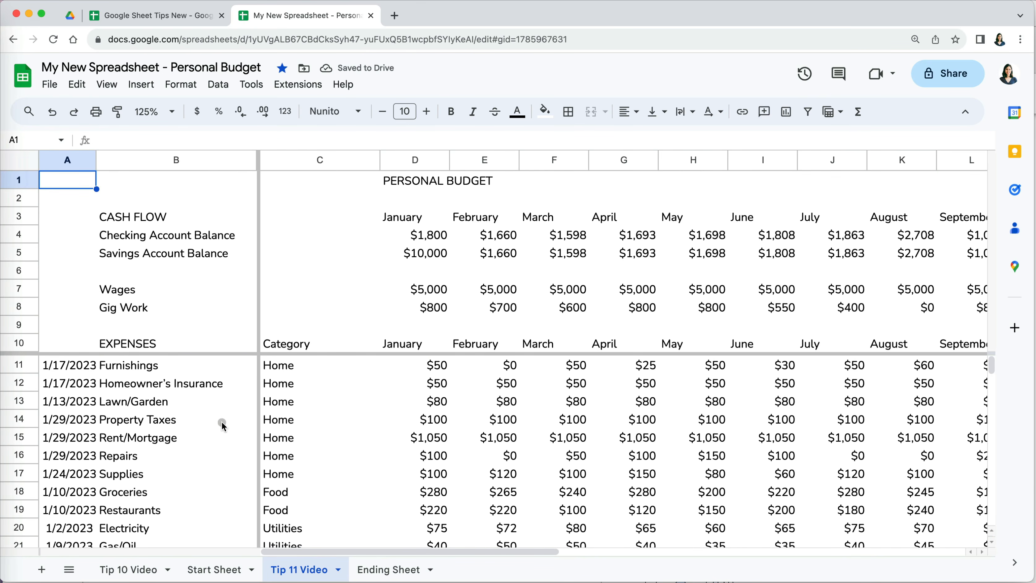
# - Move the column freeze past column C, then drag both freeze bars back to unfreeze everything
pyautogui.moveTo(259, 164); pyautogui.dragTo(381, 177)
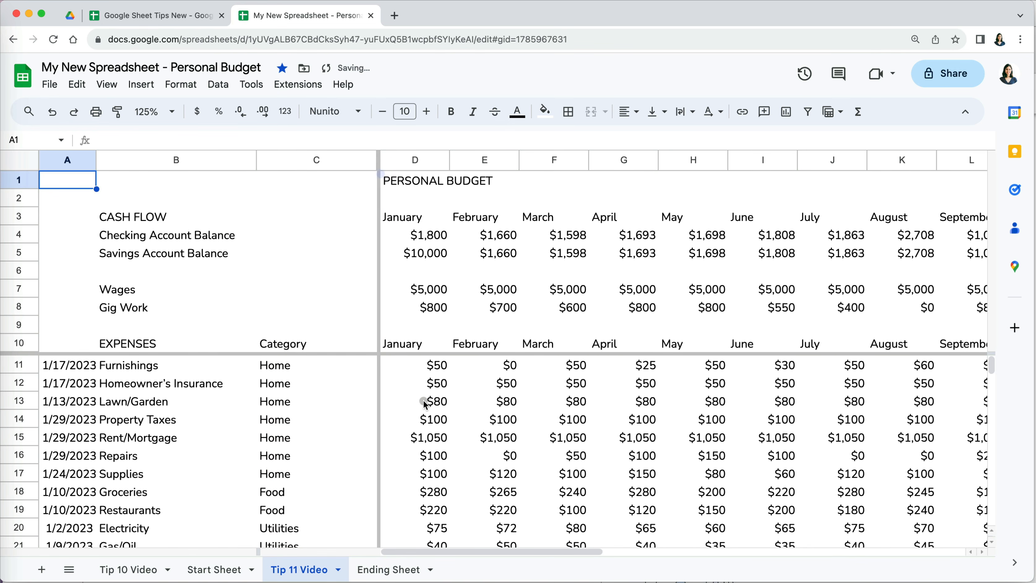
pyautogui.scroll(-1, 426, 405)
pyautogui.scroll(1, 425, 405)
pyautogui.moveTo(378, 176); pyautogui.dragTo(37, 180)
pyautogui.moveTo(31, 353); pyautogui.dragTo(29, 151)
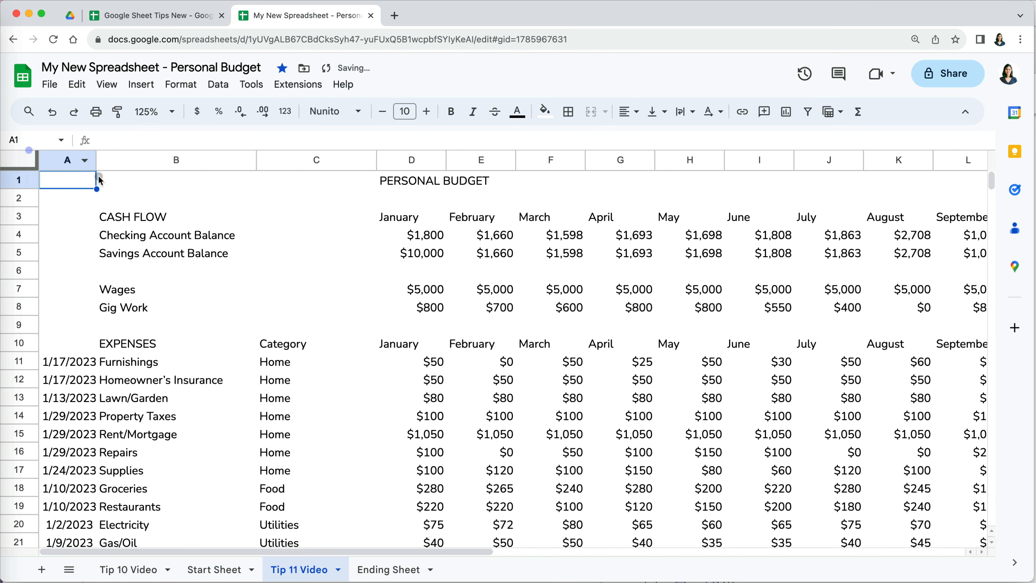
pyautogui.hscroll(5, 416, 377)
pyautogui.hscroll(-5, 415, 379)
# - Try freezing up to column B and dismiss the merged-cell error
pyautogui.click(415, 414)
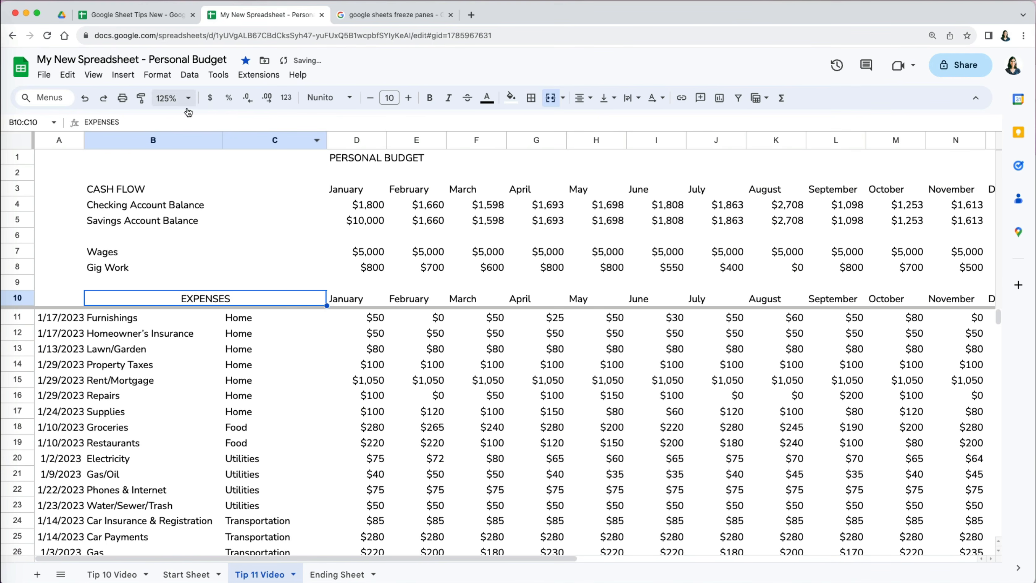
pyautogui.click(100, 78)
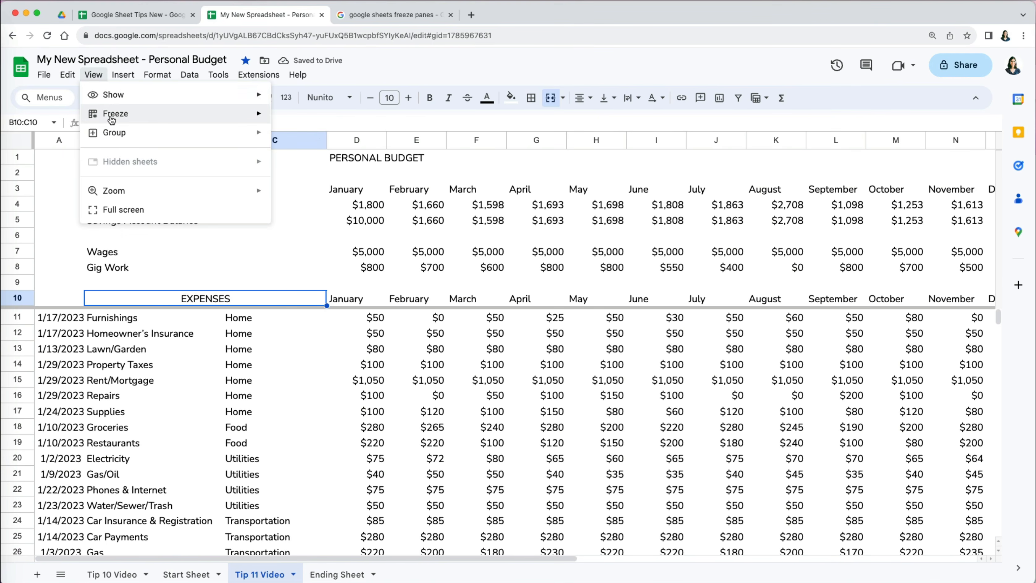
pyautogui.moveTo(108, 116)
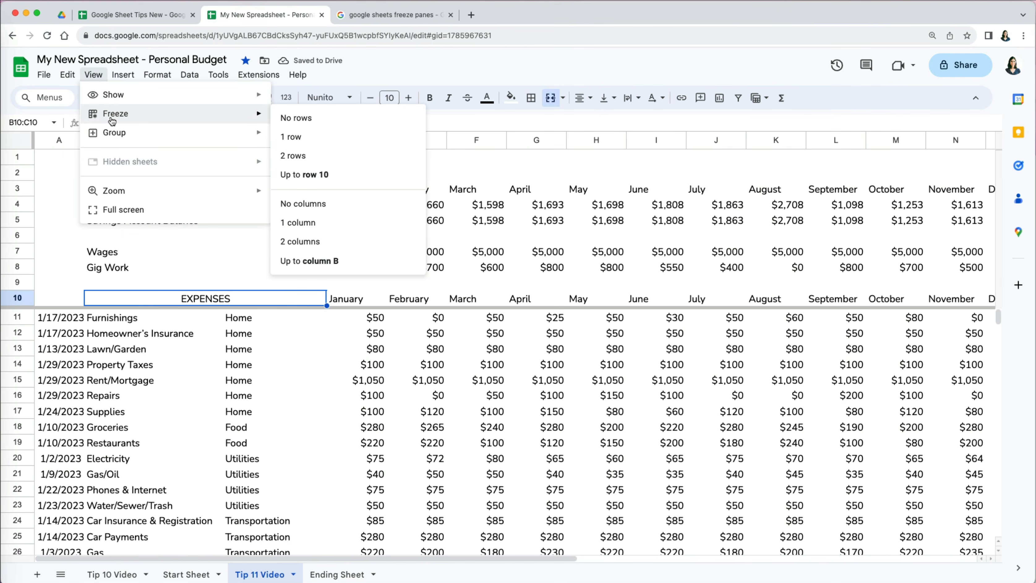
pyautogui.click(330, 261)
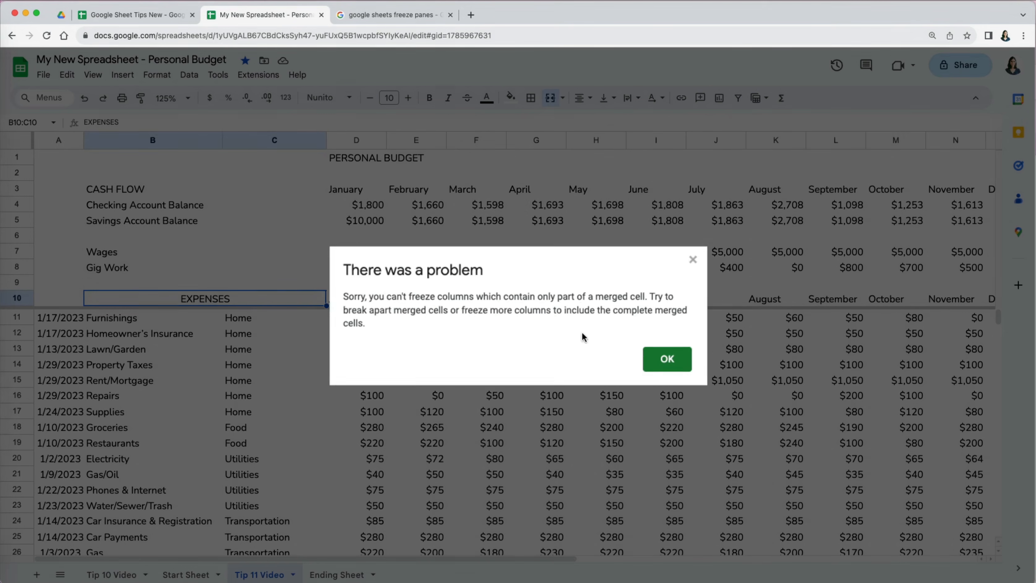
pyautogui.click(646, 360)
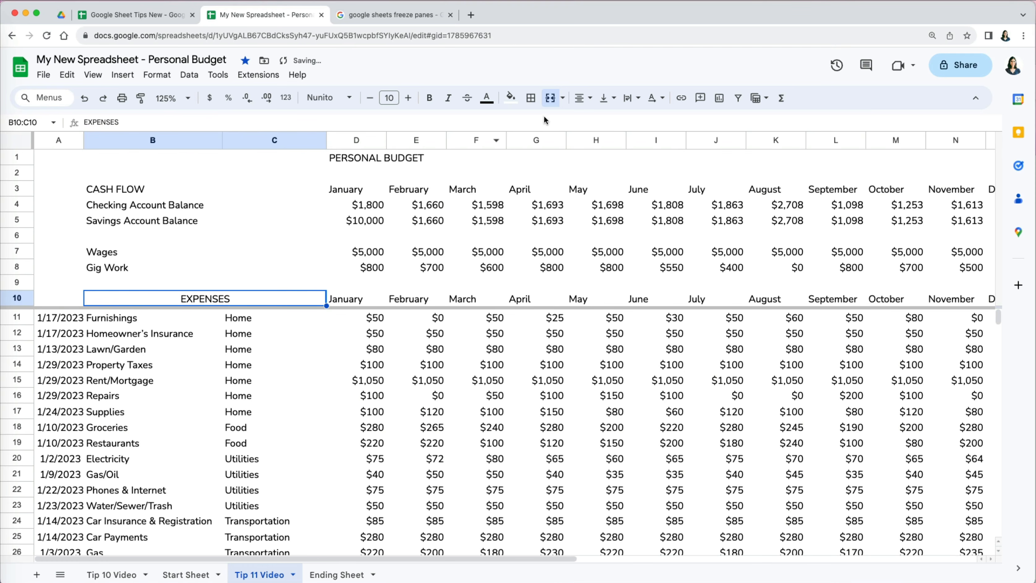
# - Unmerge the EXPENSES heading B10:C10, then freeze columns A–B
pyautogui.click(562, 98)
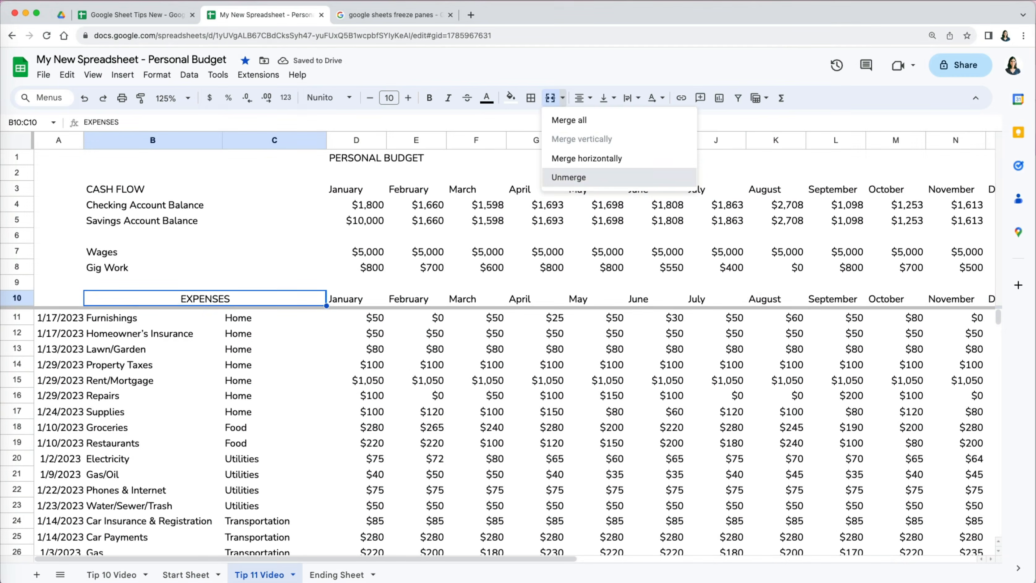
pyautogui.click(571, 177)
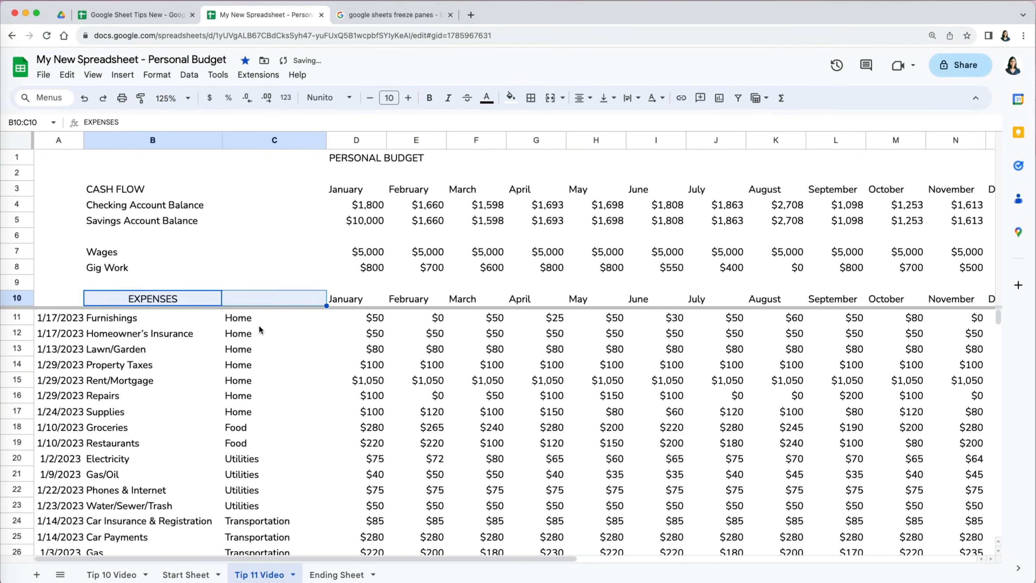
pyautogui.click(93, 75)
pyautogui.moveTo(118, 112)
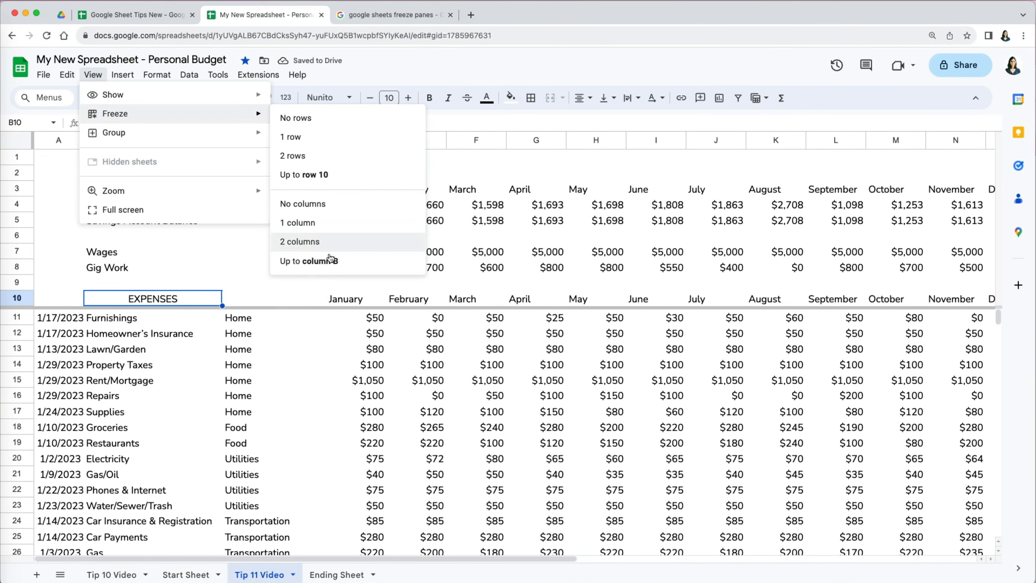
pyautogui.click(310, 260)
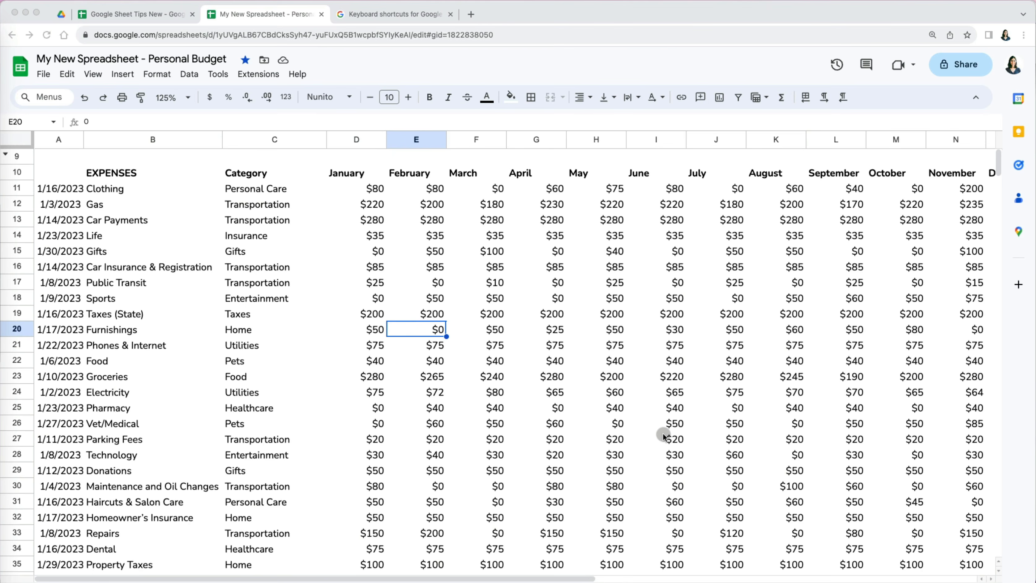
# - Drag the frozen-row divider to sit just below EXPENSES header row 10
pyautogui.scroll(-5, 668, 430)
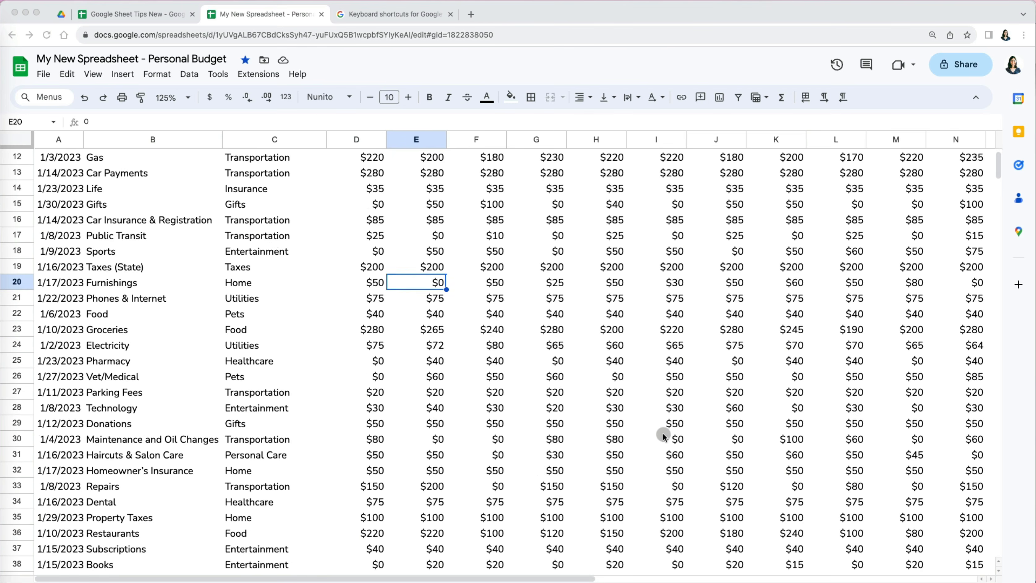
pyautogui.scroll(-5, 664, 436)
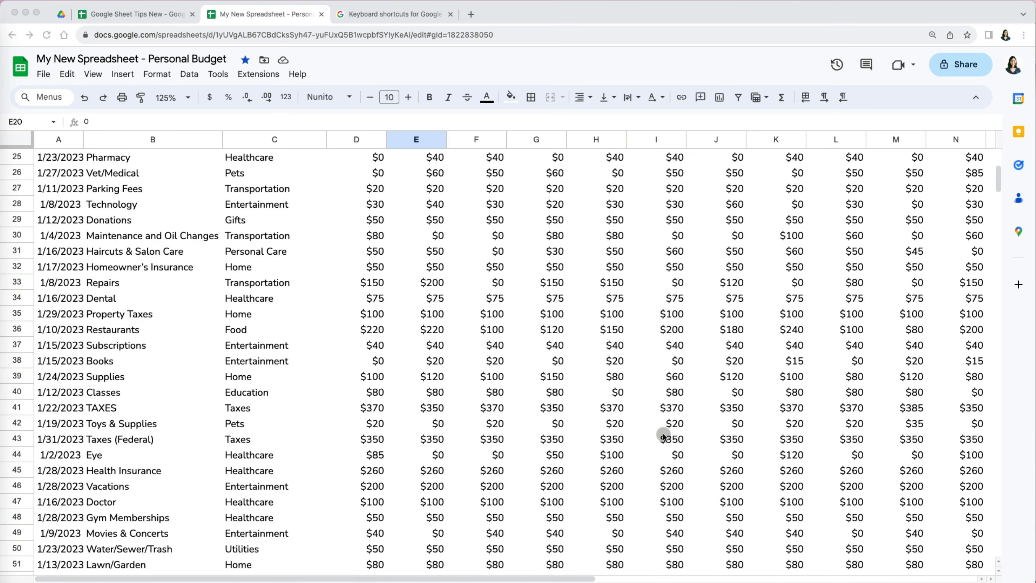
pyautogui.scroll(-5, 664, 436)
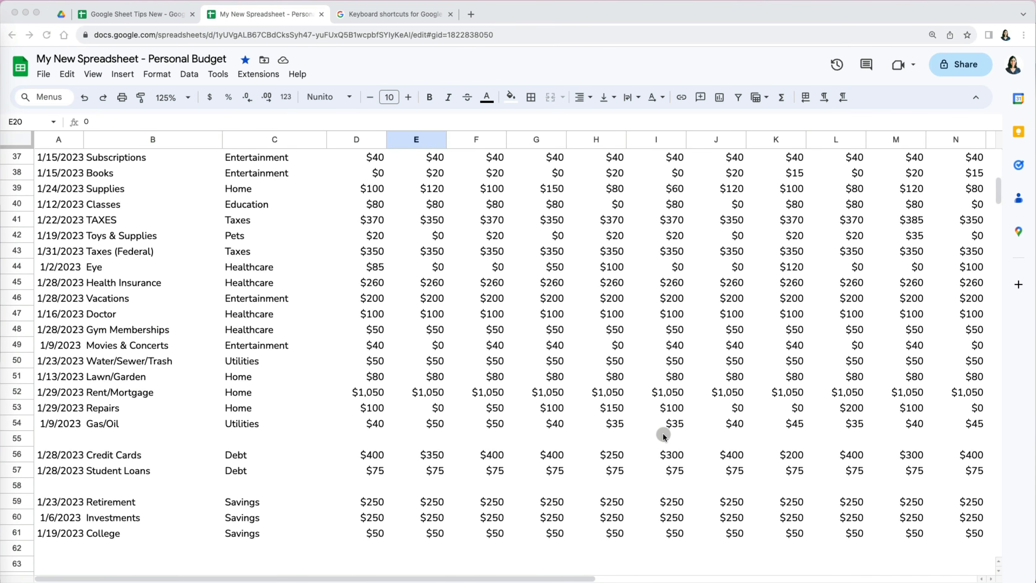
pyautogui.scroll(15, 663, 436)
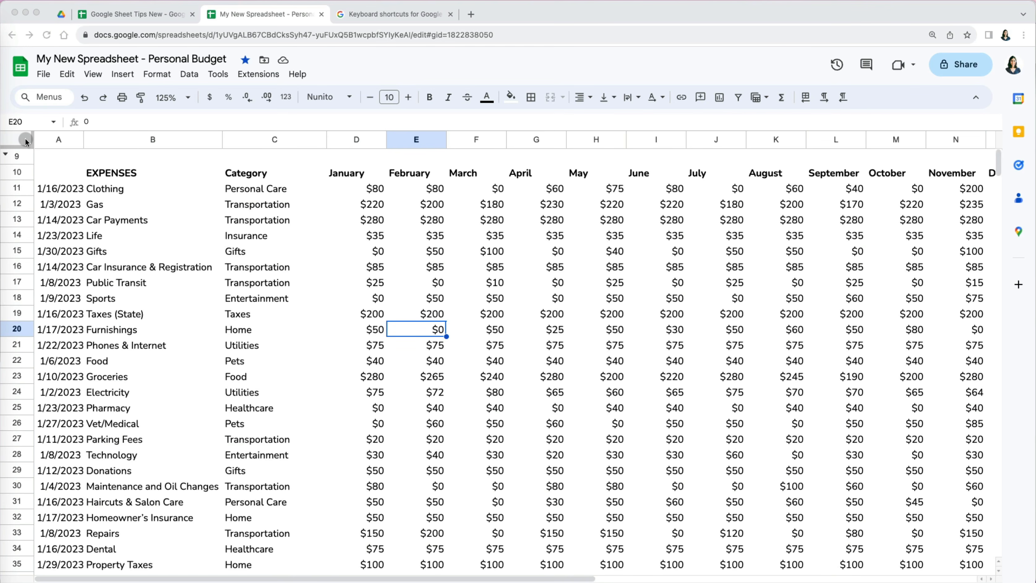
pyautogui.click(113, 173)
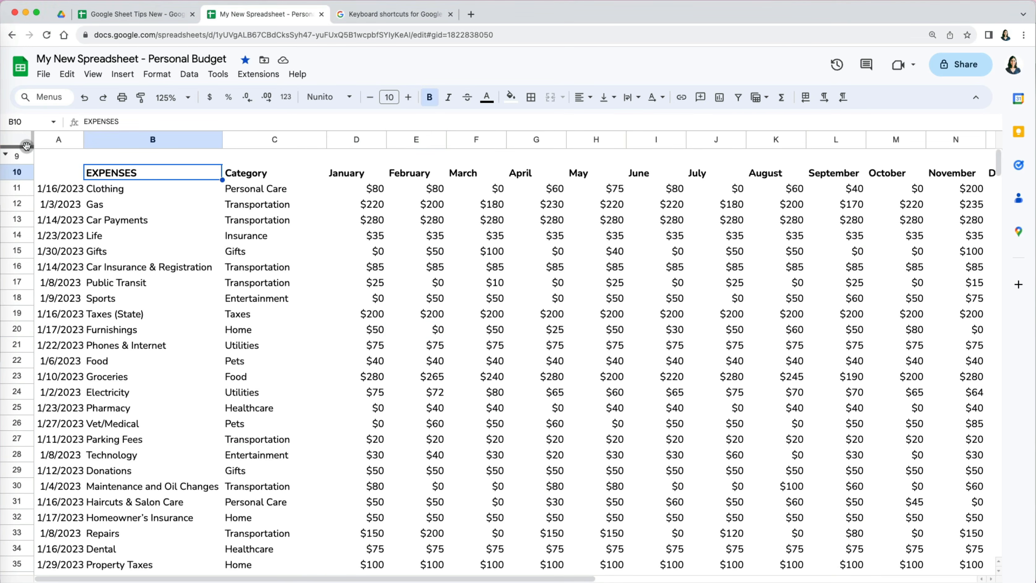
pyautogui.moveTo(23, 147); pyautogui.dragTo(23, 183)
# - Move the Category column so it sits before the EXPENSES column
pyautogui.click(140, 267)
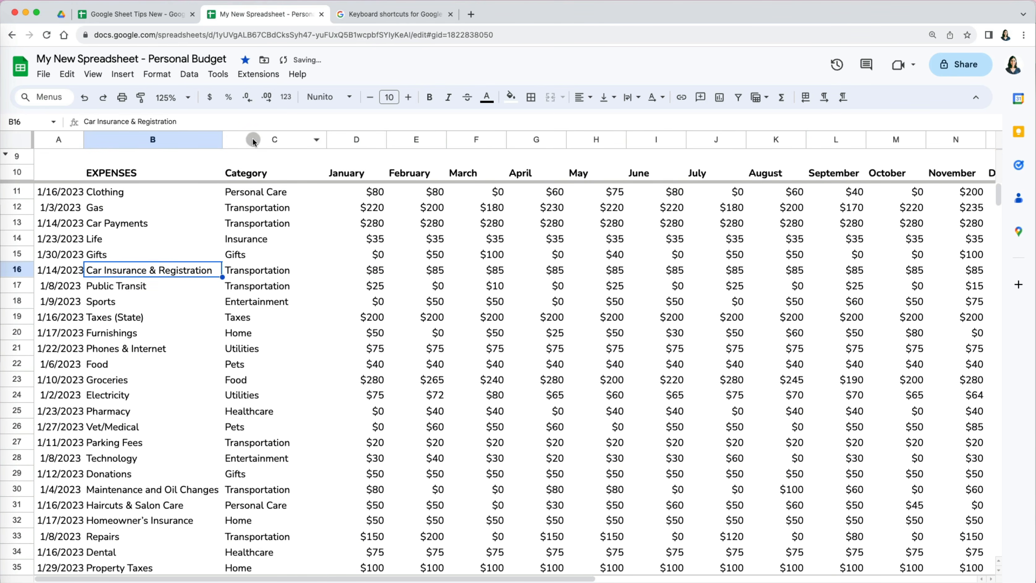
pyautogui.click(253, 139)
pyautogui.moveTo(253, 139); pyautogui.dragTo(144, 148)
pyautogui.click(220, 223)
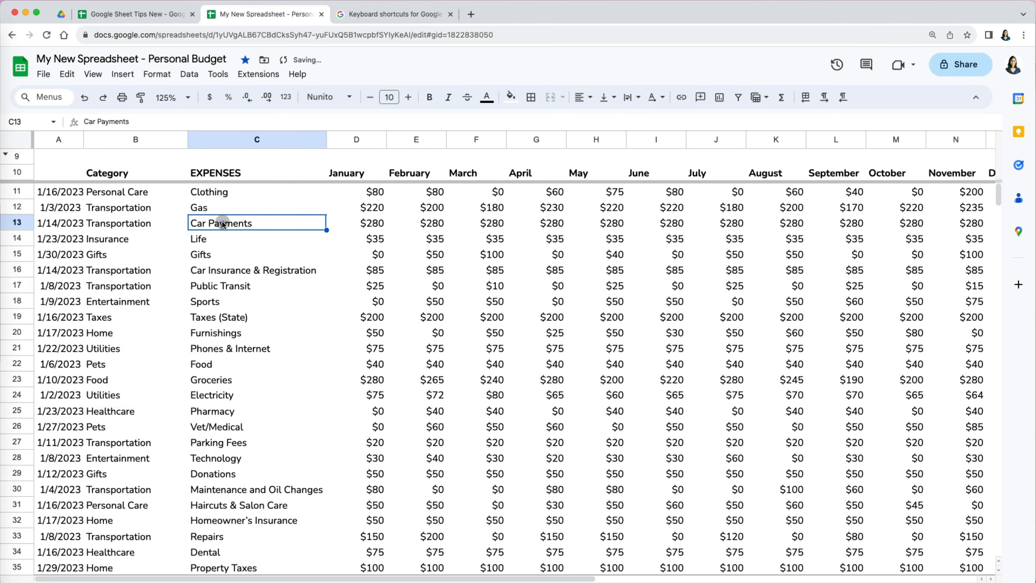
# - Tint rows 11, 13, 15, 17, 19, 21 and 23 light teal
pyautogui.click(21, 192)
pyautogui.keyDown('super'); pyautogui.click(18, 223); pyautogui.keyUp('super')
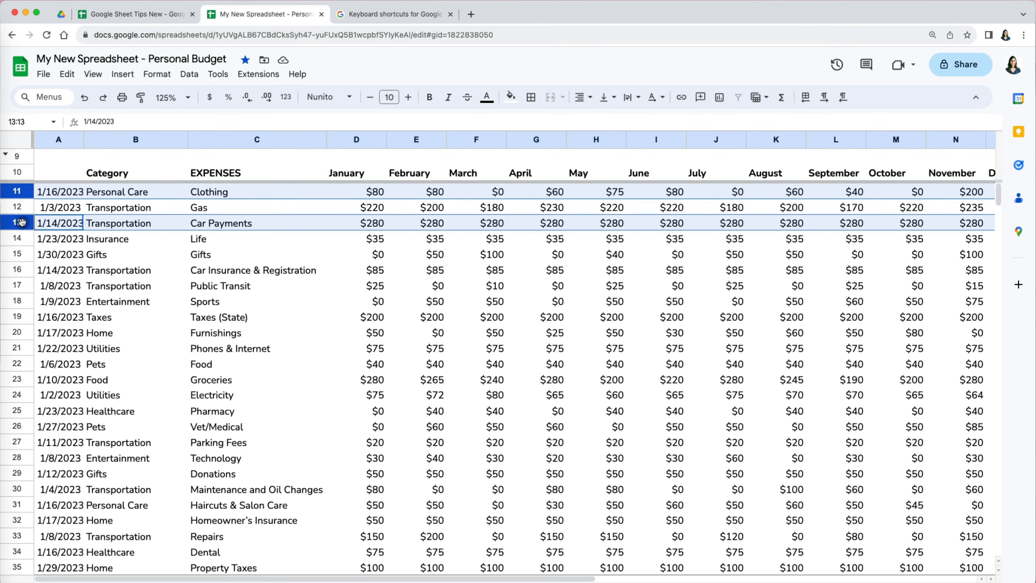
pyautogui.keyDown('super'); pyautogui.click(21, 254); pyautogui.keyUp('super')
pyautogui.keyDown('super'); pyautogui.click(22, 286); pyautogui.keyUp('super')
pyautogui.keyDown('super'); pyautogui.click(24, 316); pyautogui.keyUp('super')
pyautogui.keyDown('super'); pyautogui.click(18, 348); pyautogui.keyUp('super')
pyautogui.keyDown('super'); pyautogui.click(20, 379); pyautogui.keyUp('super')
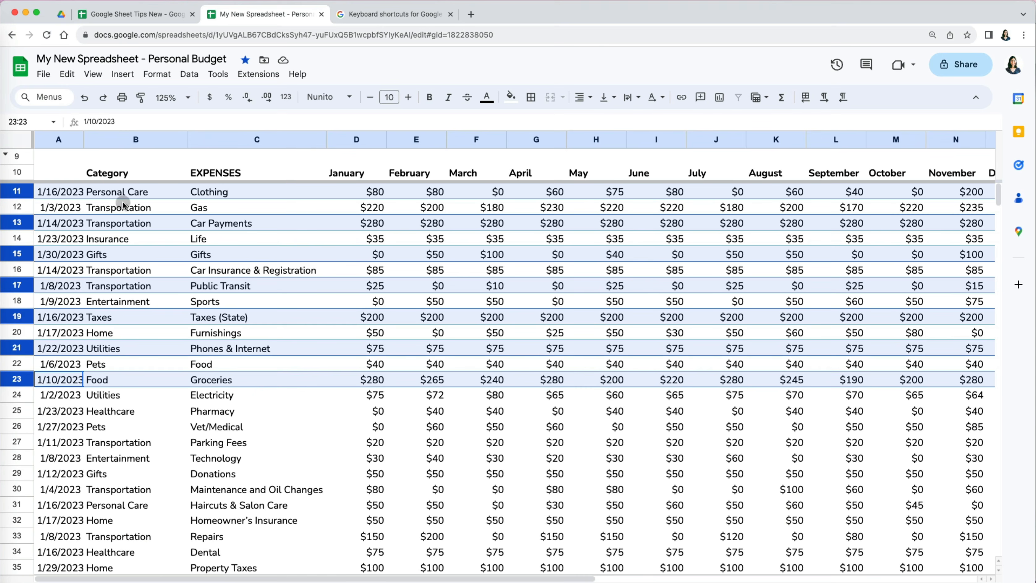
pyautogui.click(511, 96)
pyautogui.click(515, 296)
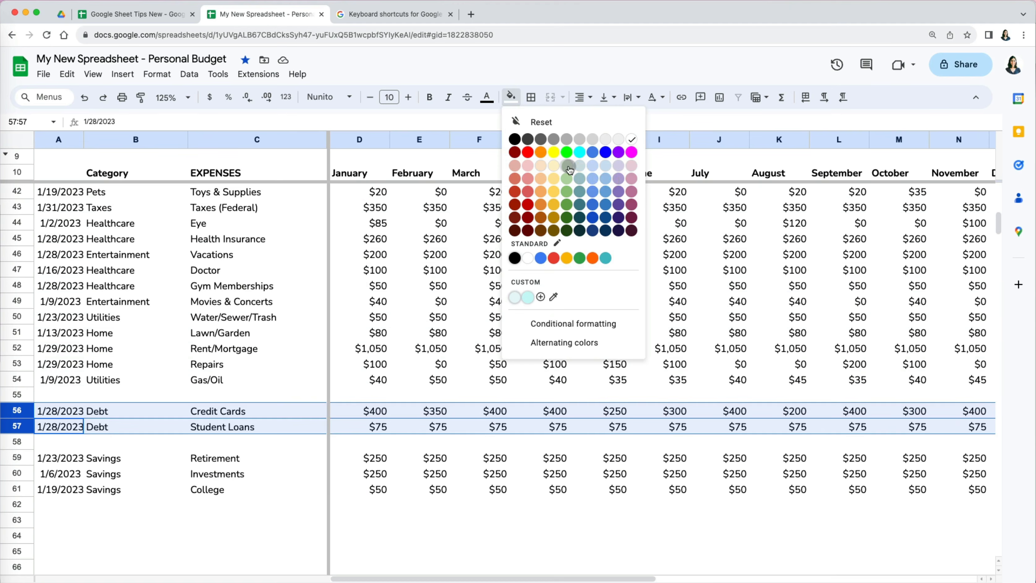
# - Fill Debt rows 56–57 light green and Savings rows 59–61 light yellow
pyautogui.click(567, 165)
pyautogui.click(26, 457)
pyautogui.moveTo(25, 456); pyautogui.dragTo(23, 489)
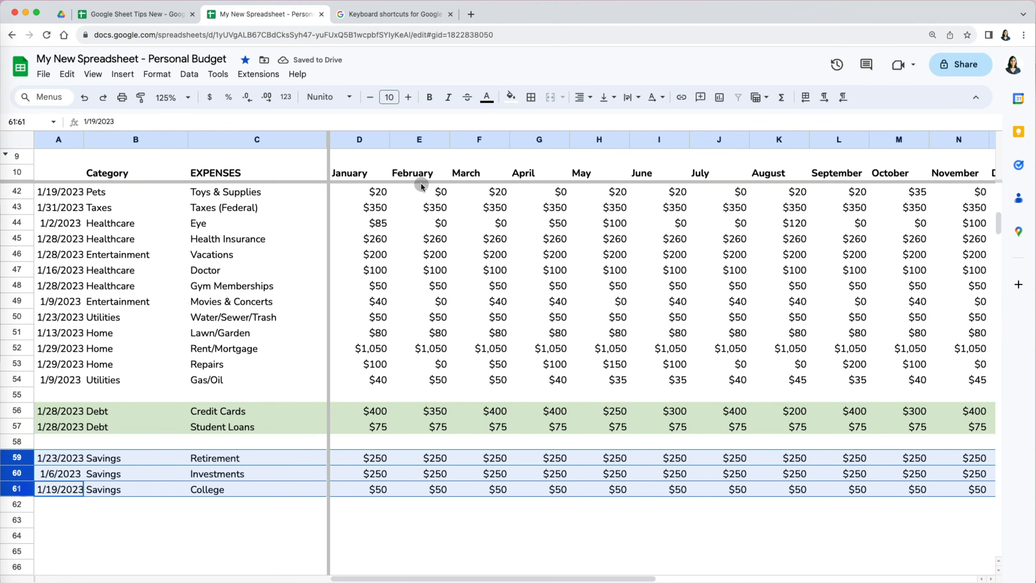
pyautogui.click(511, 97)
pyautogui.click(554, 165)
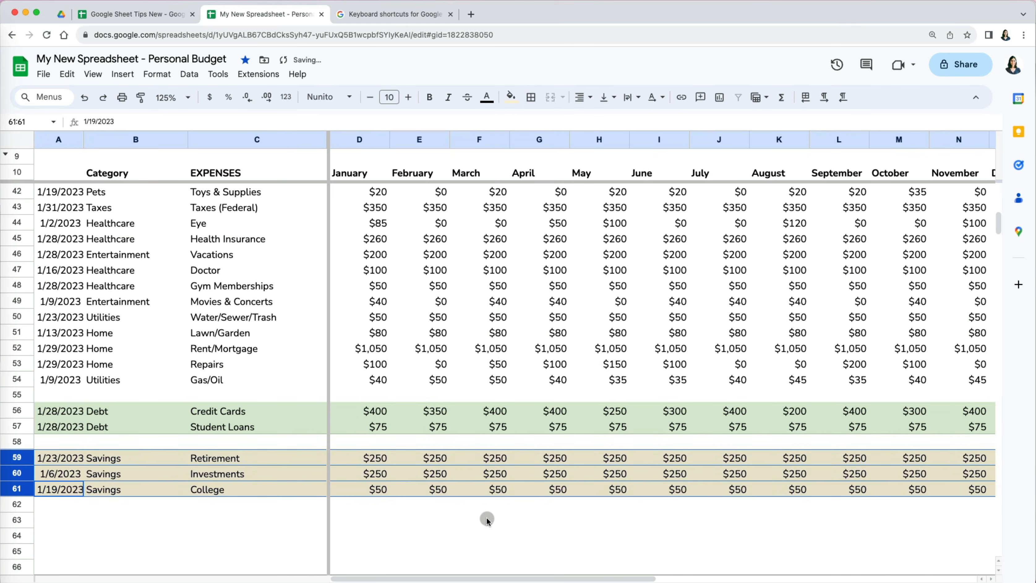
pyautogui.click(487, 519)
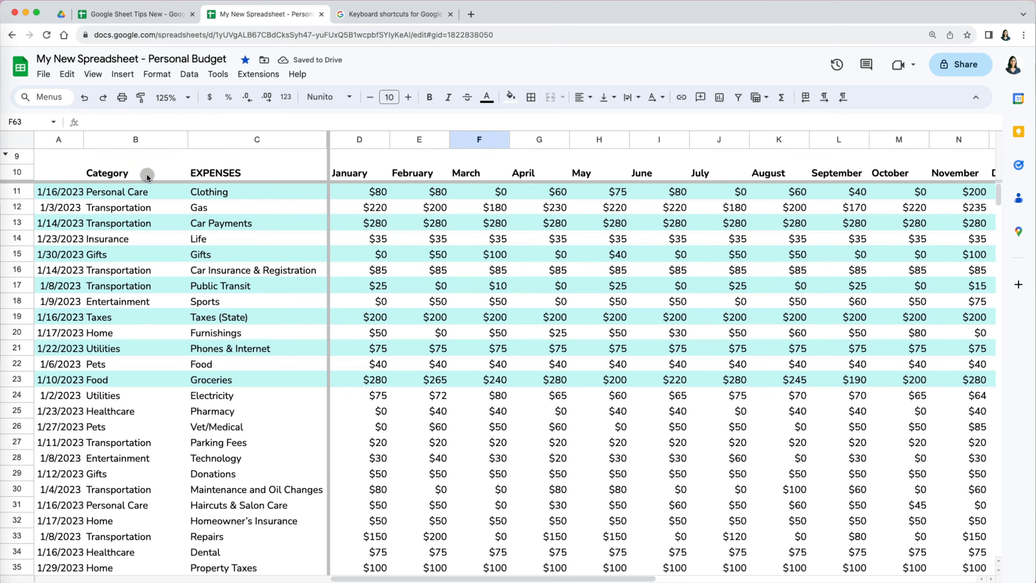
pyautogui.click(147, 175)
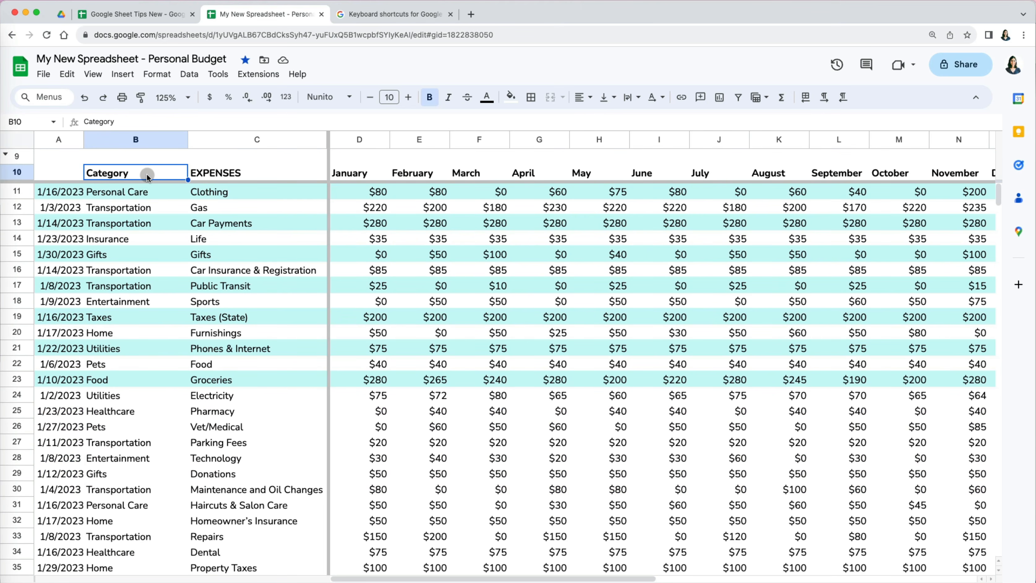
pyautogui.click(189, 74)
# - Sort the sheet A to Z by Category from header cell B10 and review the rows
pyautogui.moveTo(285, 90)
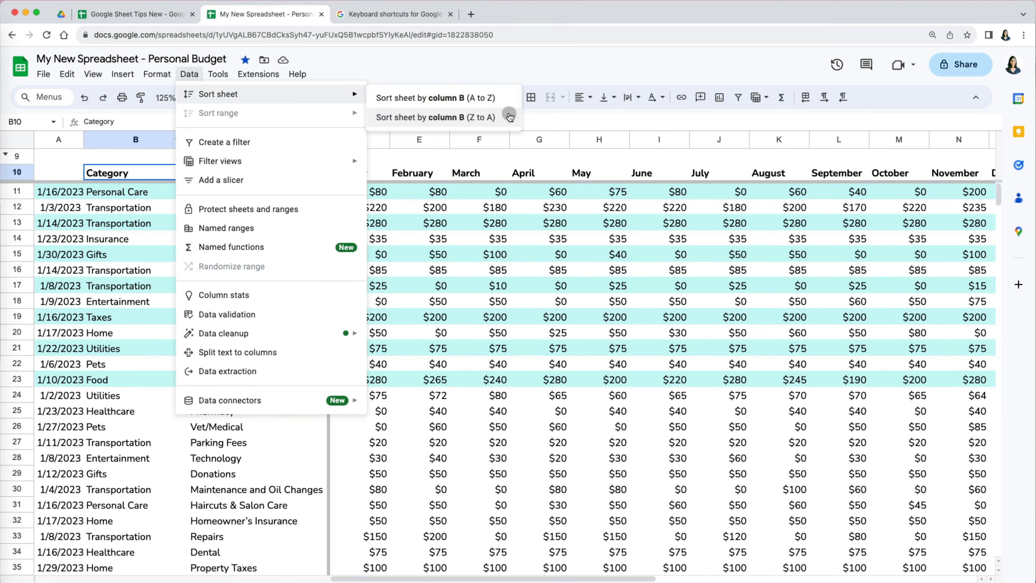
pyautogui.click(508, 98)
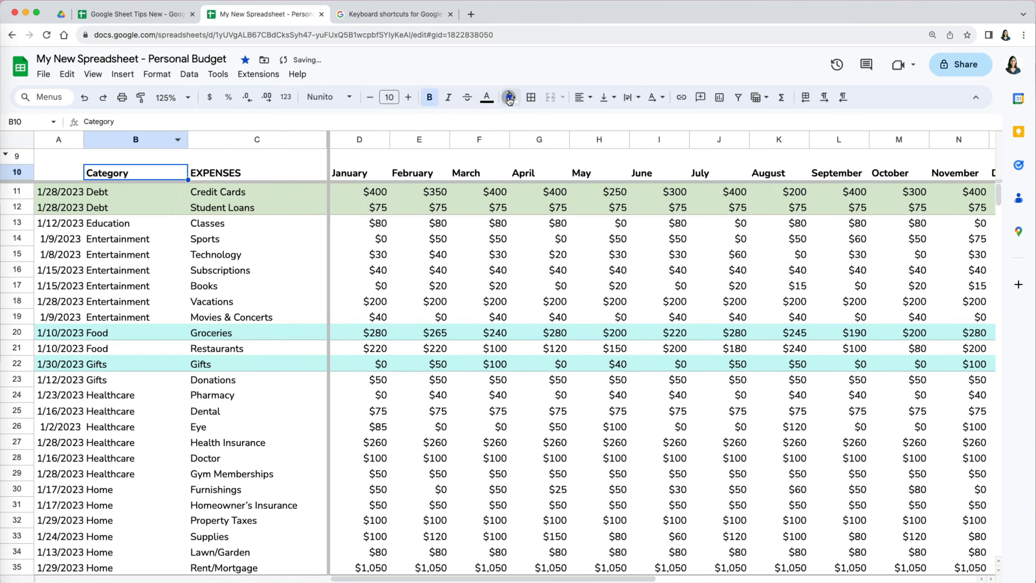
pyautogui.click(484, 348)
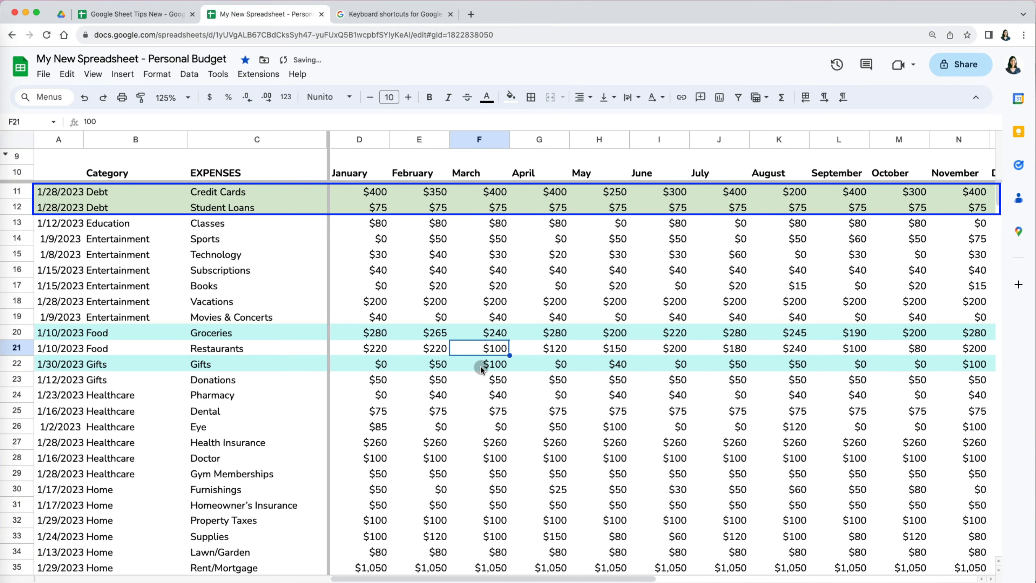
pyautogui.scroll(-5, 480, 365)
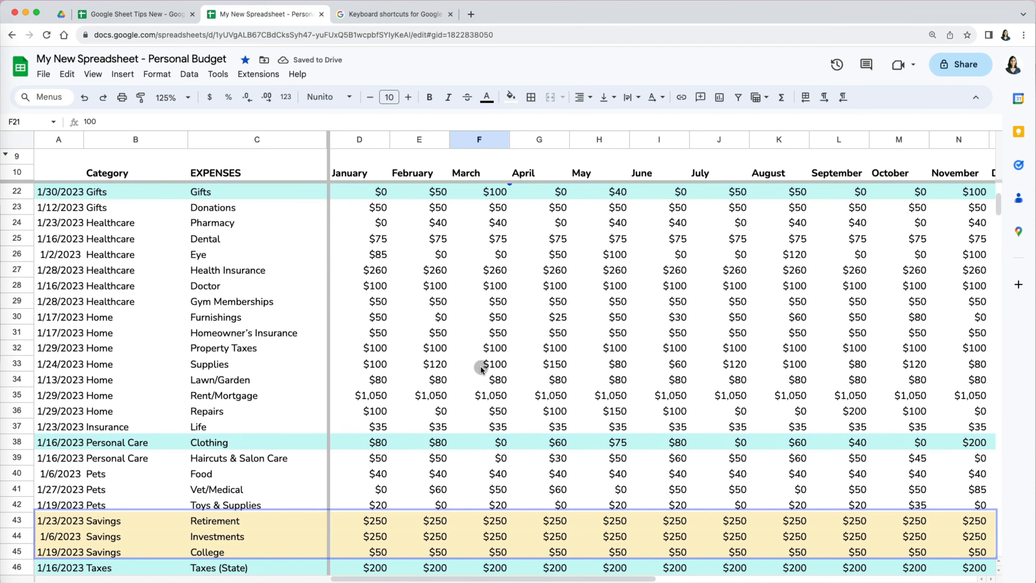
pyautogui.scroll(-4, 480, 365)
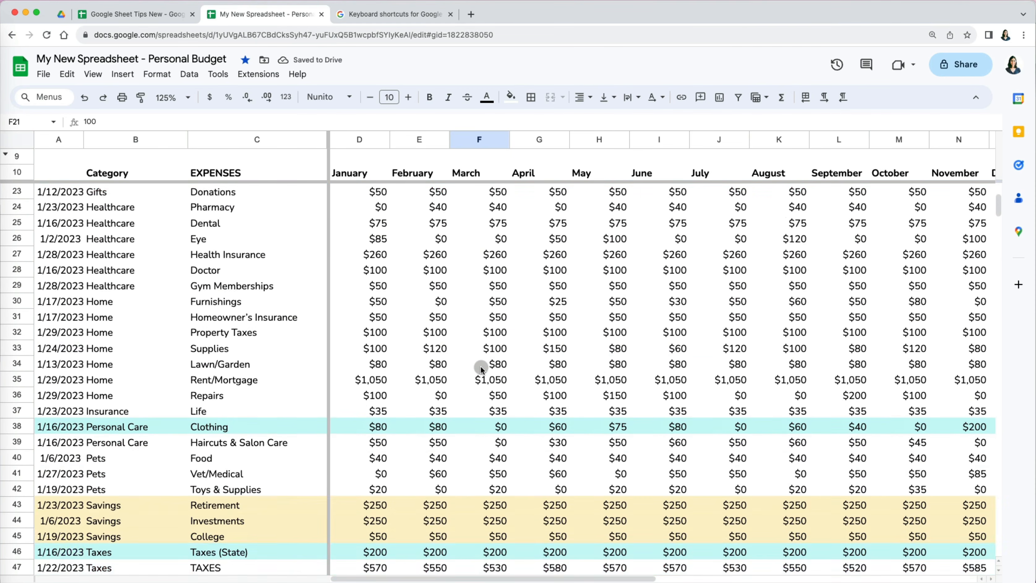
pyautogui.scroll(-5, 480, 366)
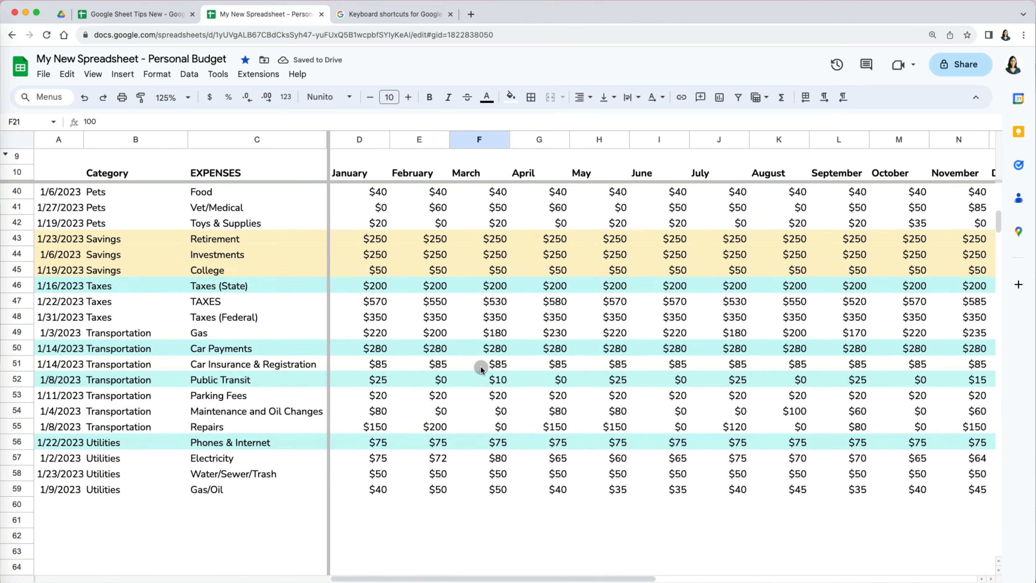
# - Select B10:B54, sort the whole sheet A to Z by column B, then undo it
pyautogui.click(147, 168)
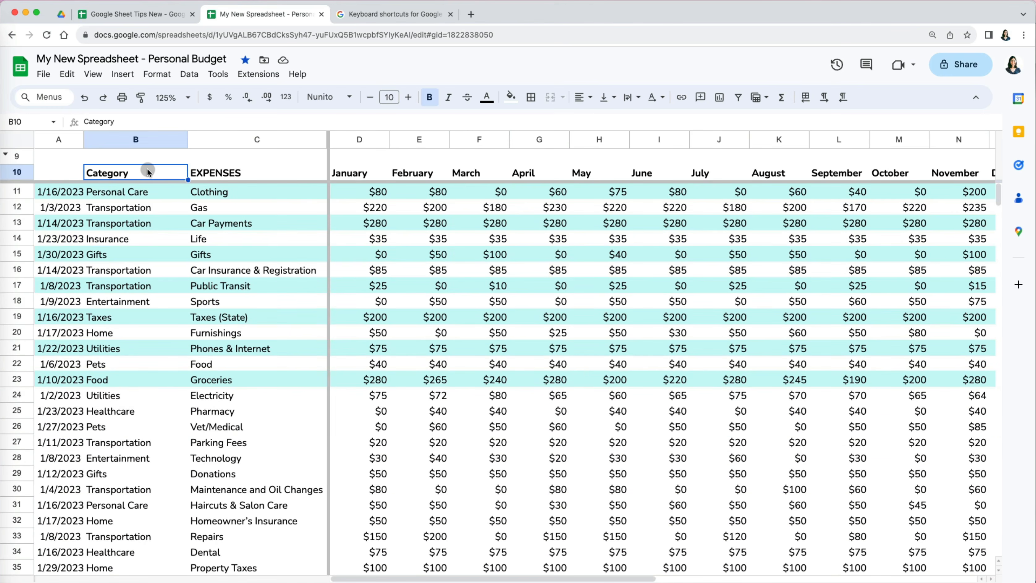
pyautogui.press('super+shift+Down')
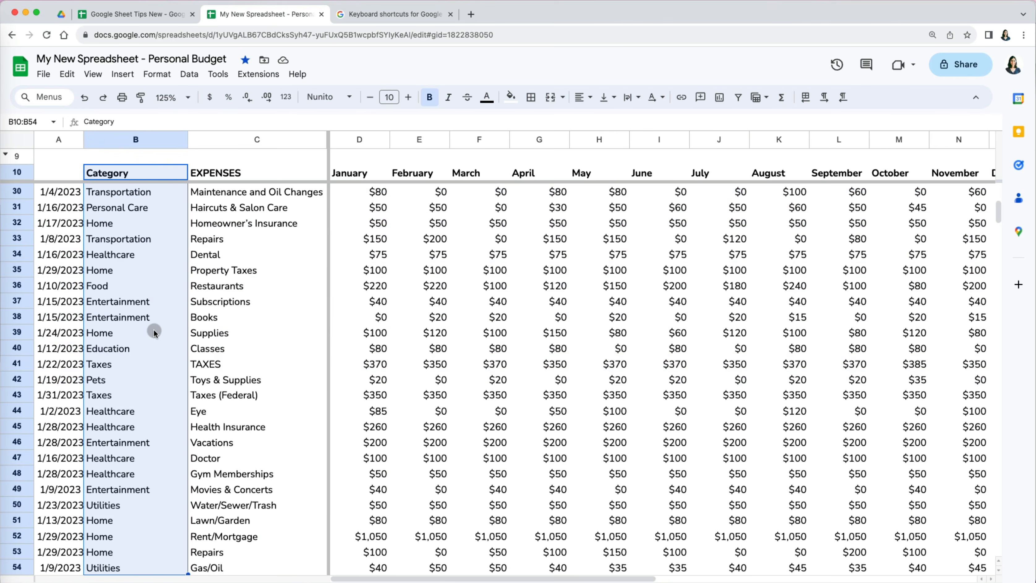
pyautogui.scroll(-5, 153, 329)
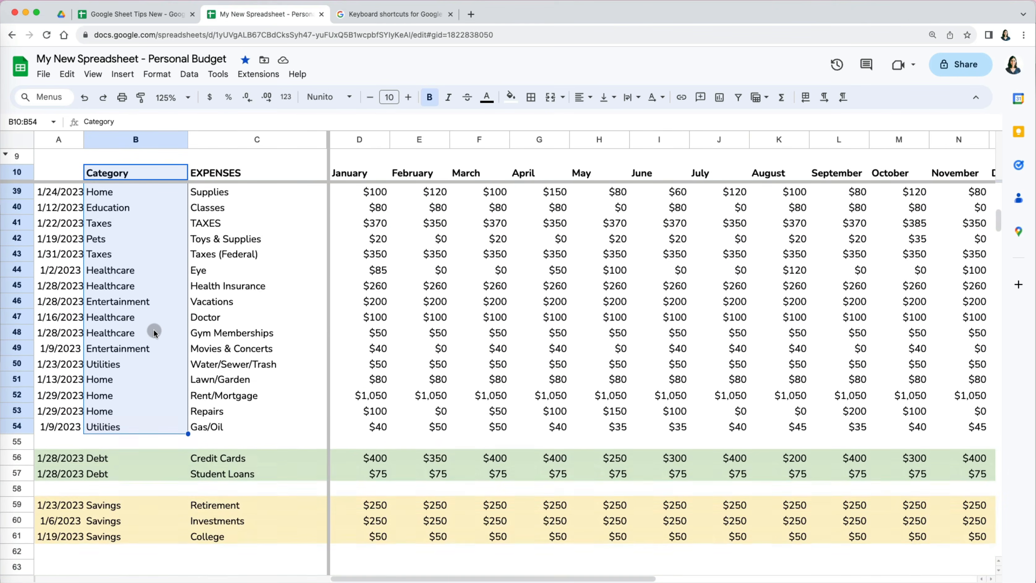
pyautogui.scroll(10, 154, 329)
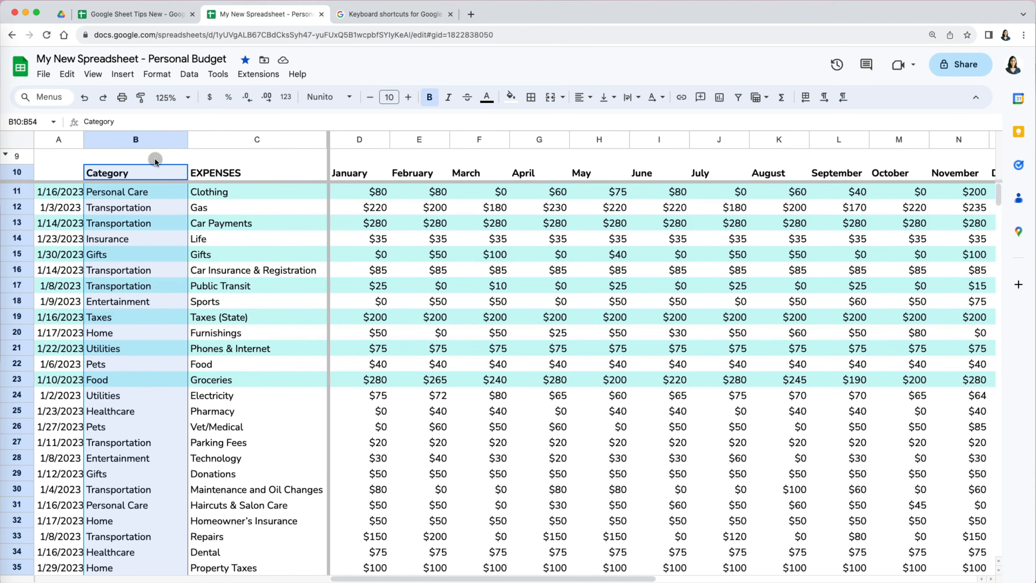
pyautogui.click(189, 74)
pyautogui.moveTo(245, 93)
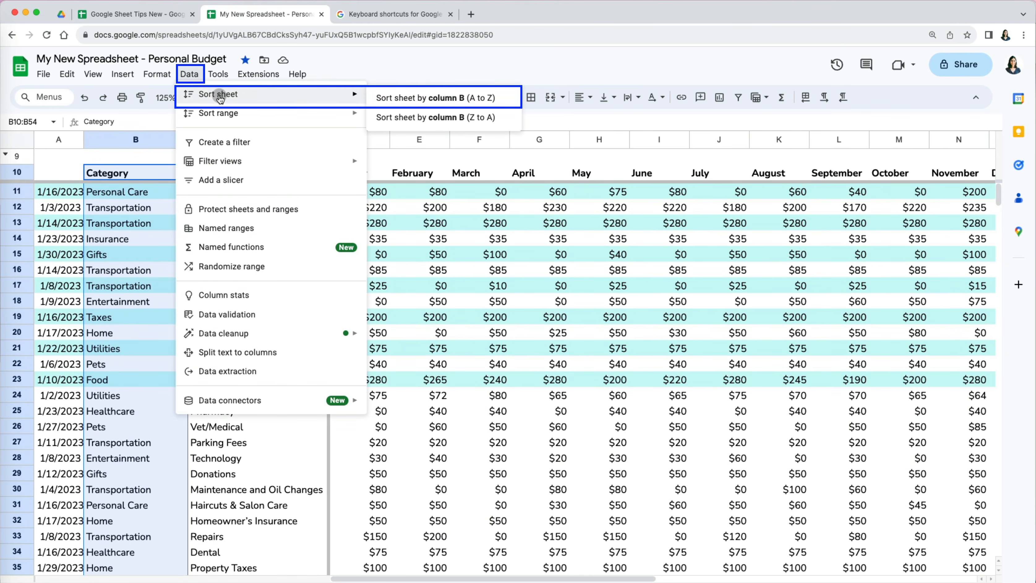
pyautogui.click(419, 97)
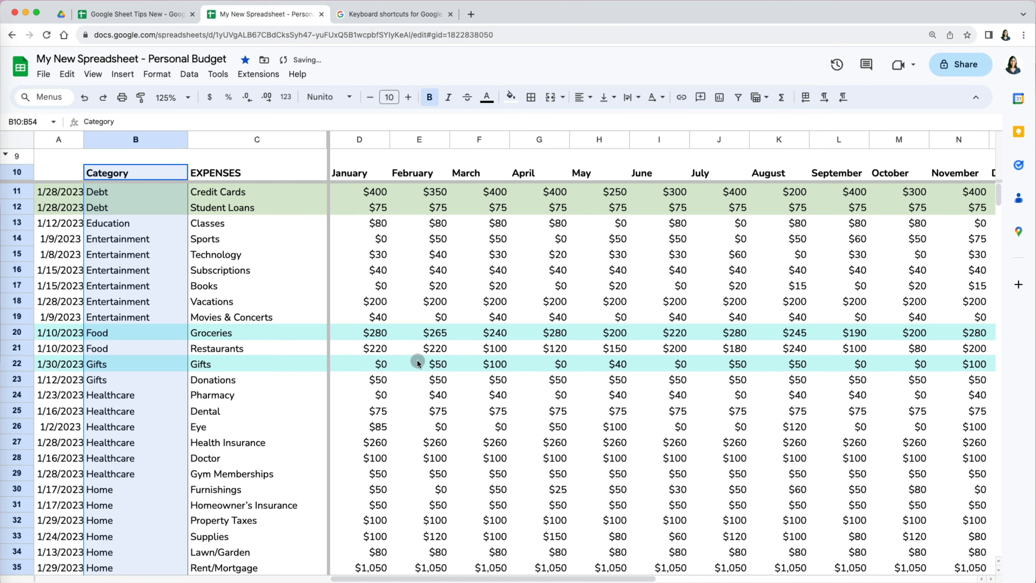
pyautogui.scroll(-7, 417, 396)
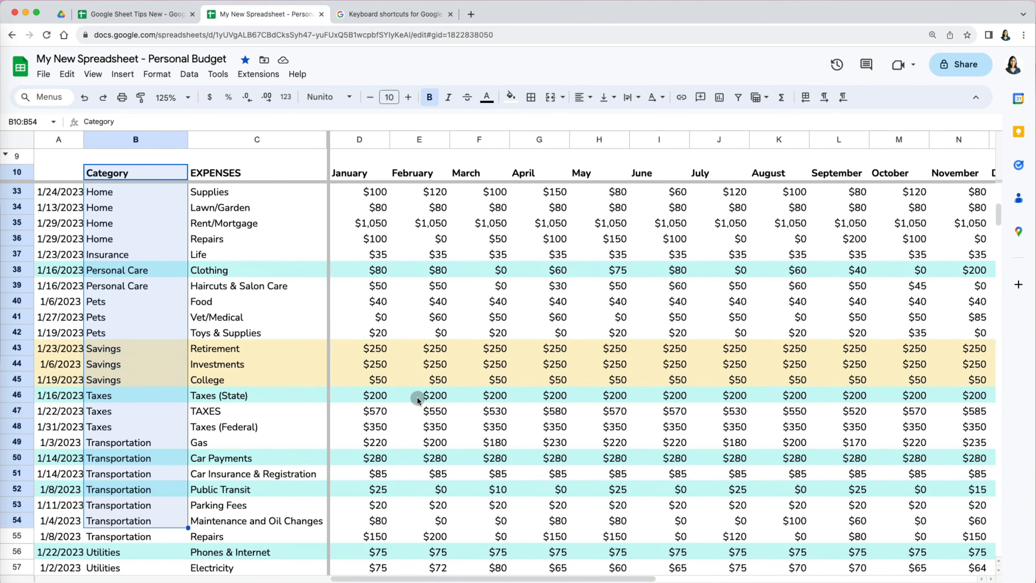
pyautogui.scroll(-3, 417, 396)
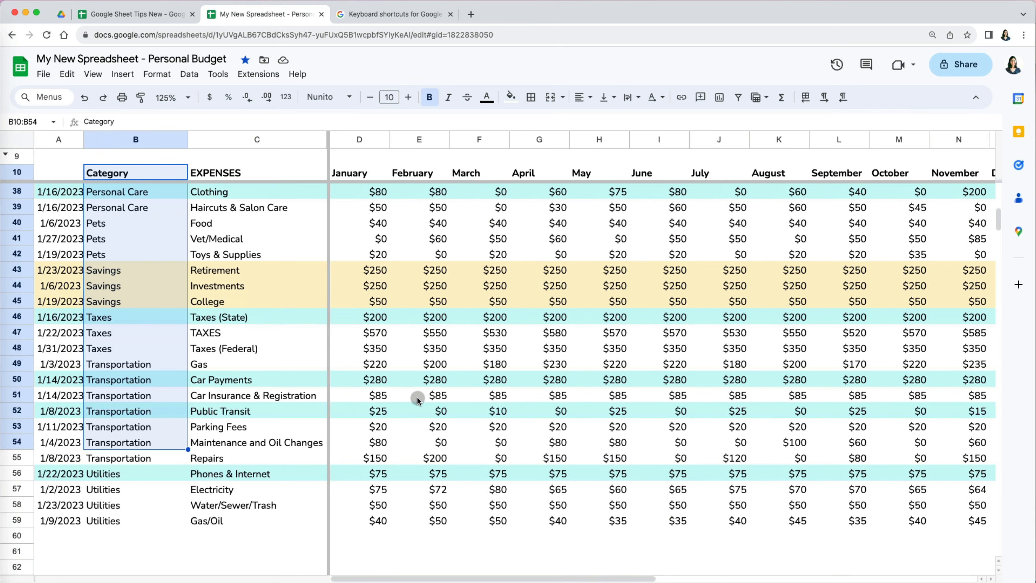
pyautogui.press('super+z')
pyautogui.scroll(10, 417, 398)
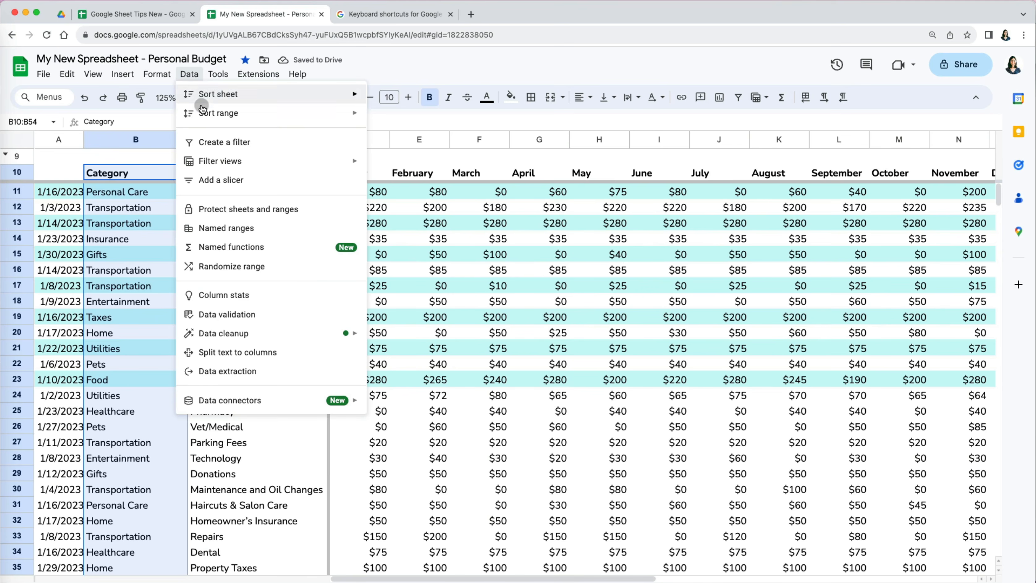
# - Show the Sort range choices for the Category column range
pyautogui.moveTo(200, 110)
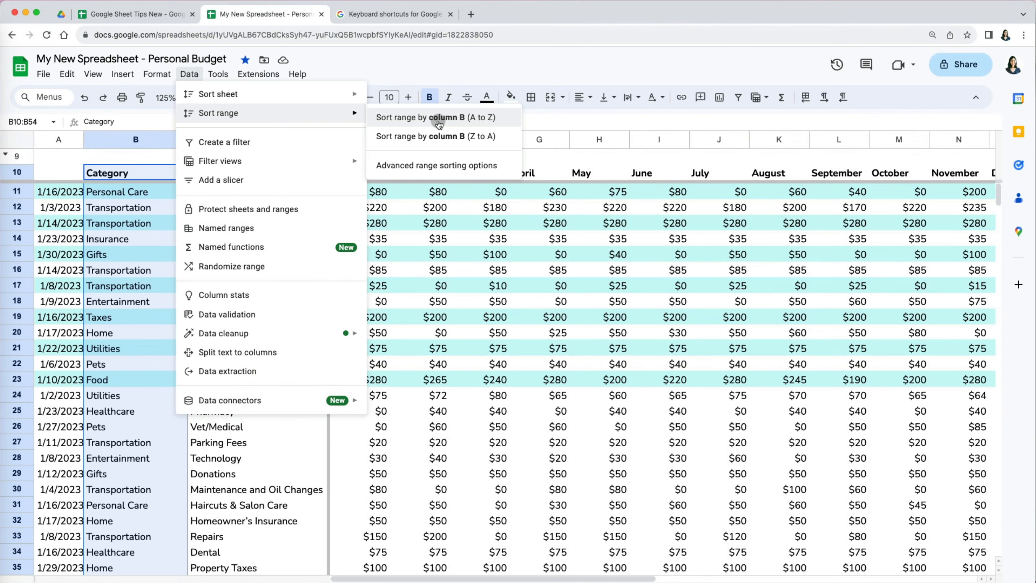
# - Sort only the Category cells A to Z, inspect the mismatched rows, and undo it
pyautogui.click(438, 121)
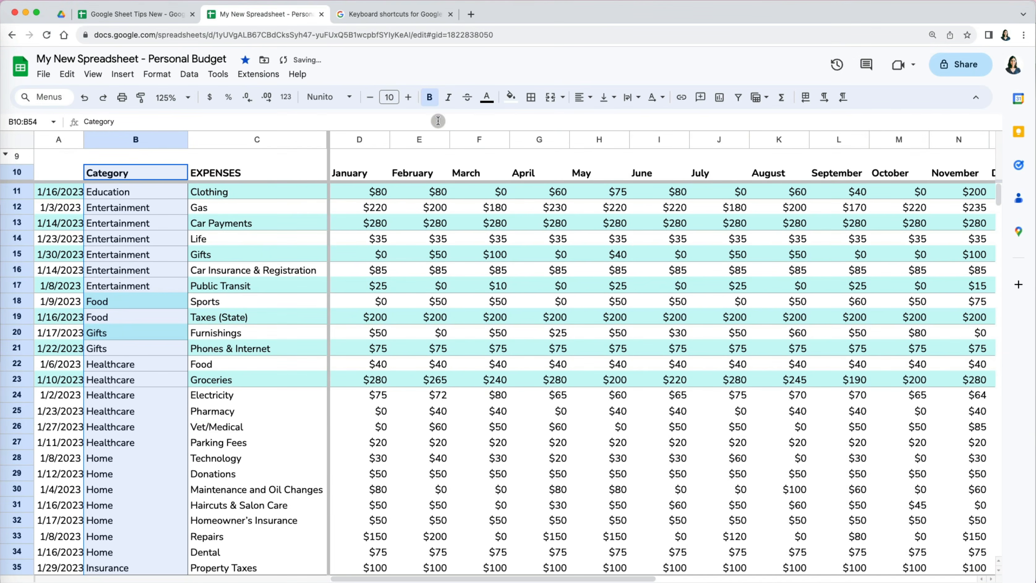
pyautogui.scroll(-6, 420, 443)
pyautogui.click(421, 442)
pyautogui.scroll(-3, 208, 492)
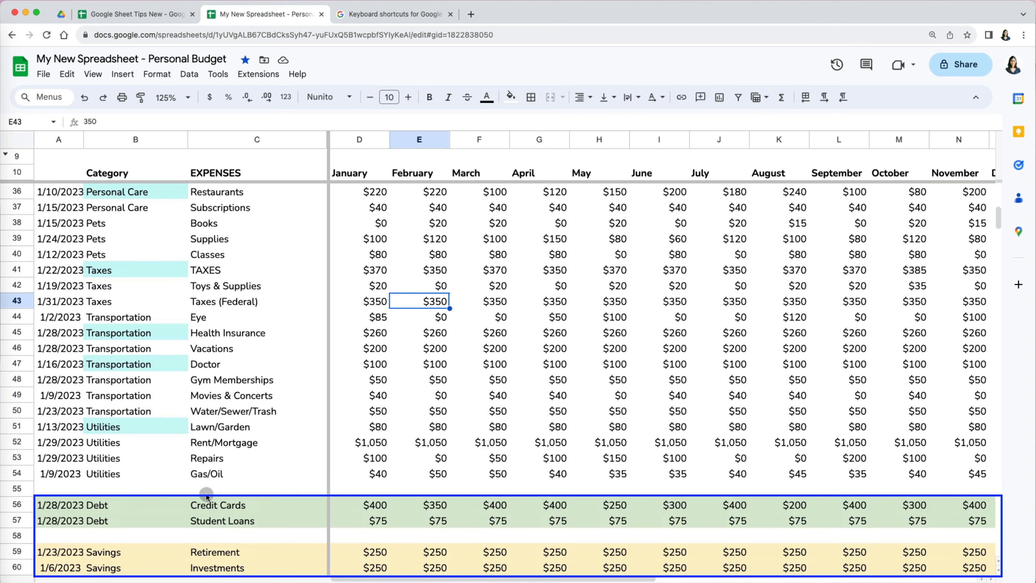
pyautogui.scroll(5, 206, 496)
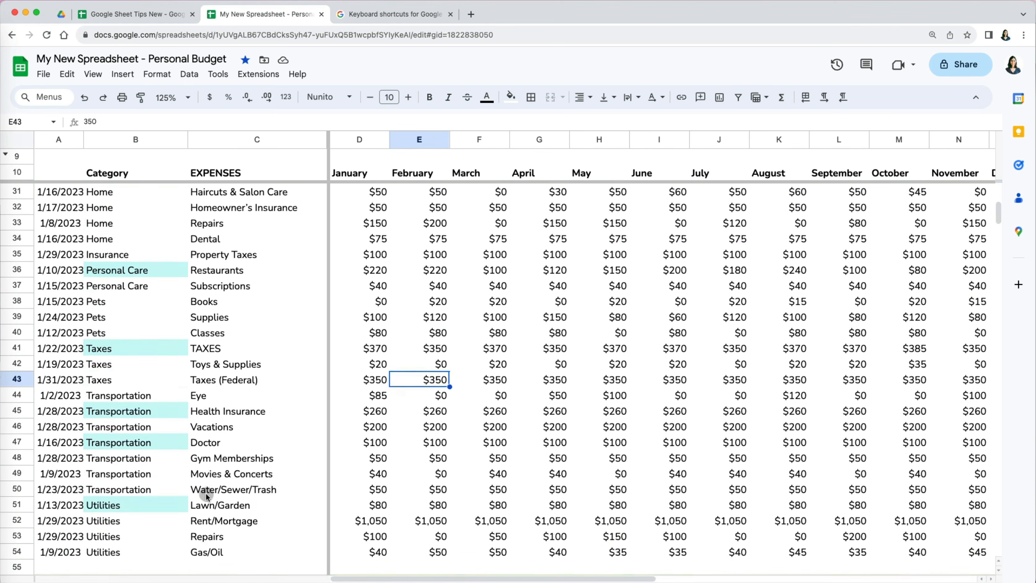
pyautogui.scroll(3, 206, 492)
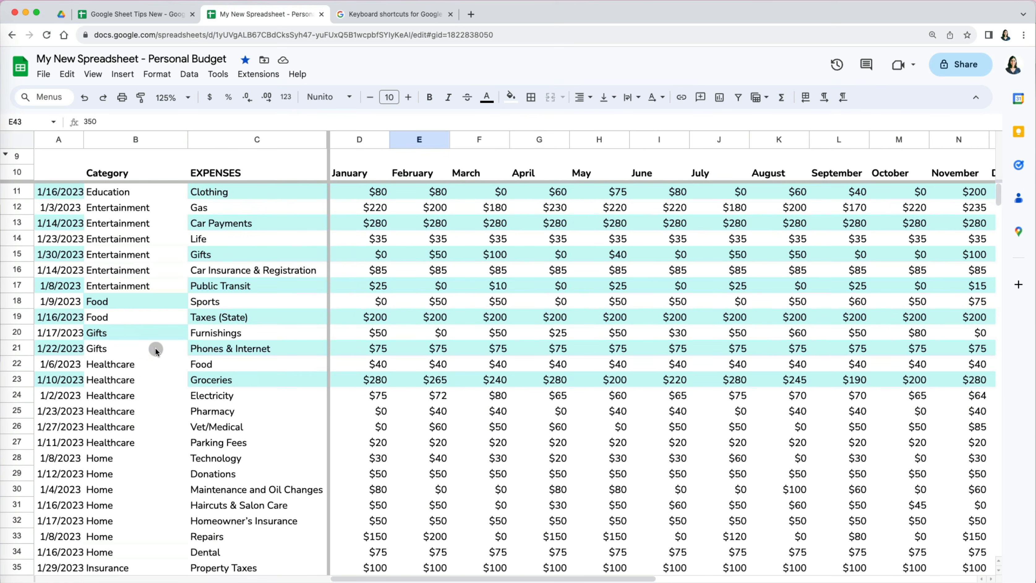
pyautogui.scroll(-5, 145, 448)
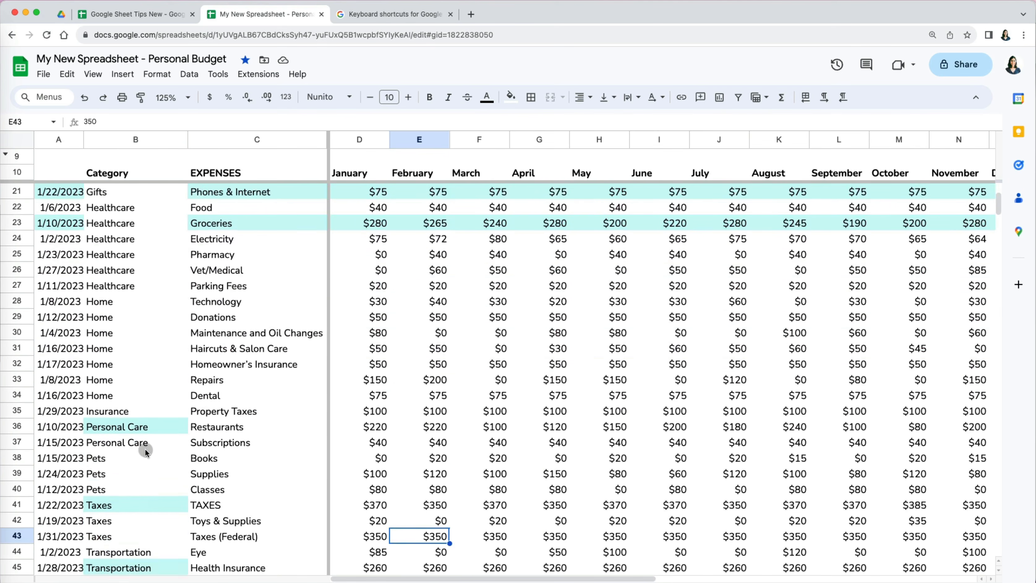
# - Select the whole budget table A10:O54 and bring up its sort-range choices
pyautogui.click(70, 173)
pyautogui.hotkey('ctrl', 'shift', 'Right')
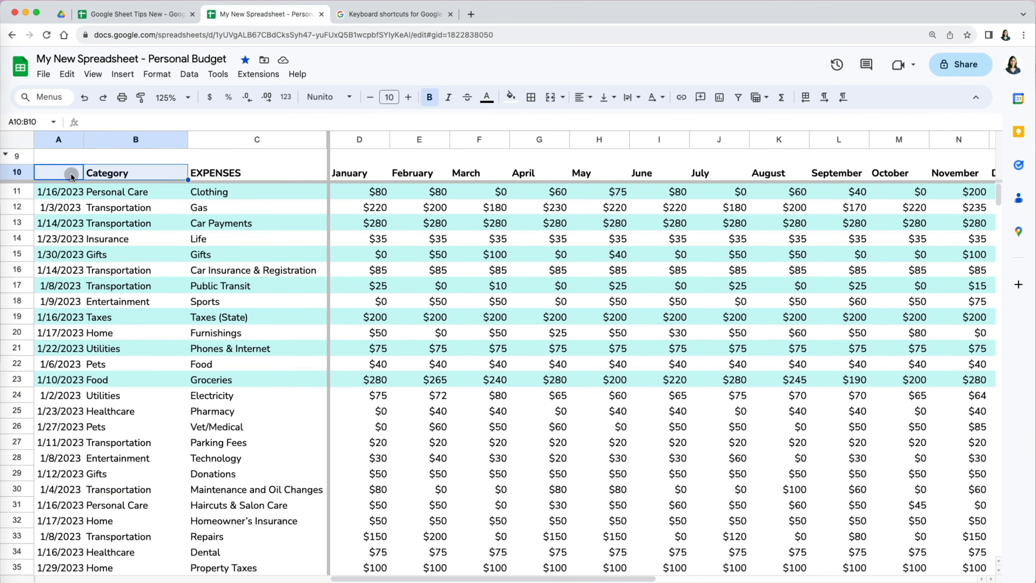
pyautogui.hotkey('ctrl', 'shift', 'Right')
pyautogui.hotkey('ctrl', 'shift', 'Down')
pyautogui.hotkey('ctrl', 'shift', 'Down')
pyautogui.scroll(-1, 355, 357)
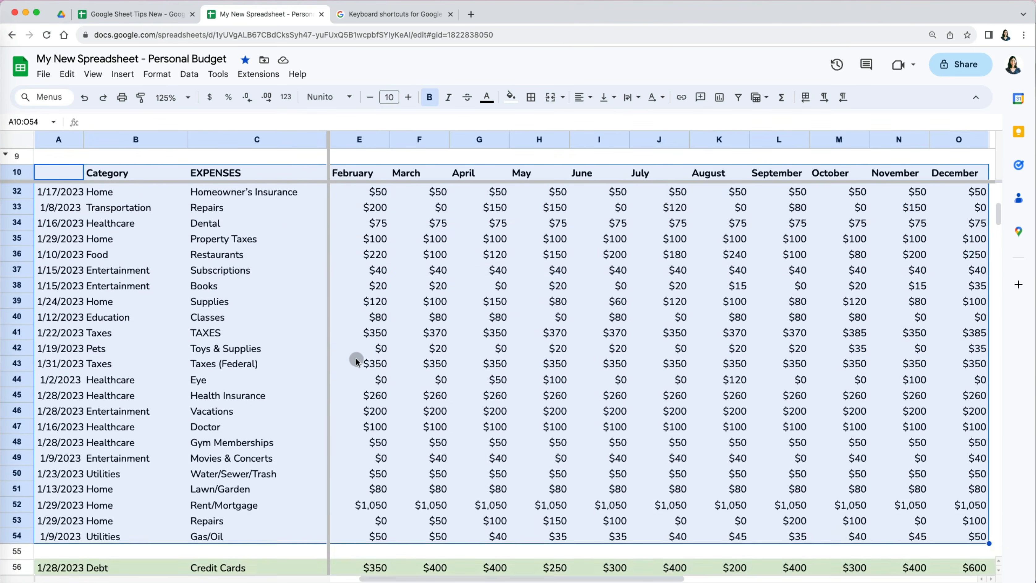
pyautogui.scroll(7, 355, 357)
pyautogui.hscroll(3, 484, 414)
pyautogui.hscroll(-4, 484, 414)
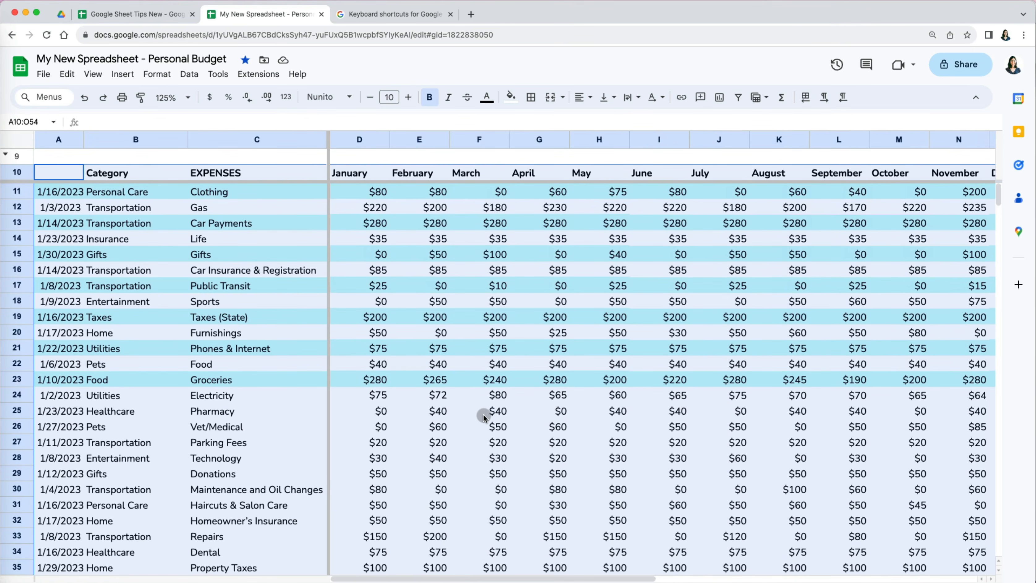
pyautogui.click(187, 69)
pyautogui.moveTo(206, 113)
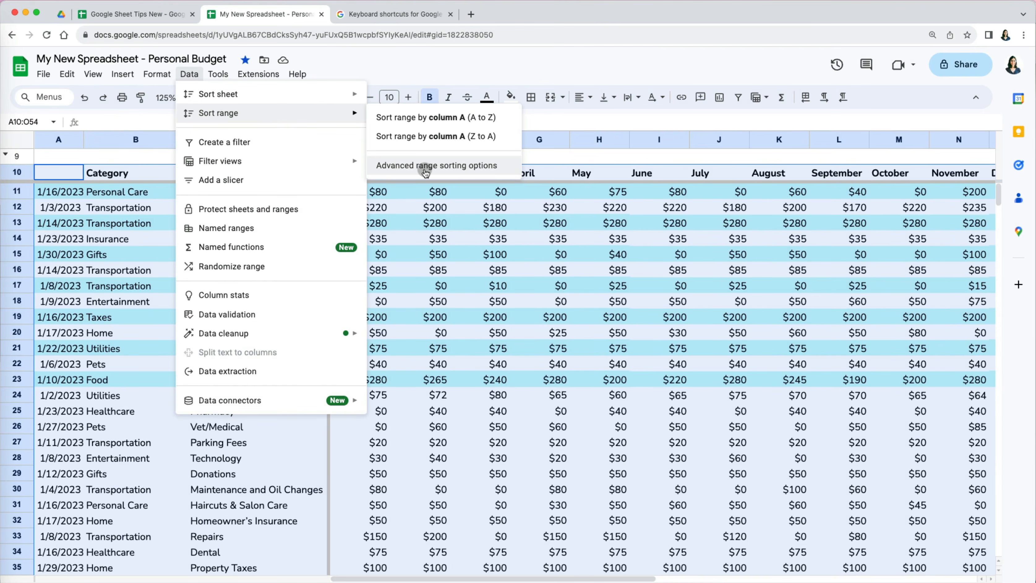
# - Sort the table A to Z by Category with a header row, then inspect the Healthcare rows
pyautogui.click(426, 166)
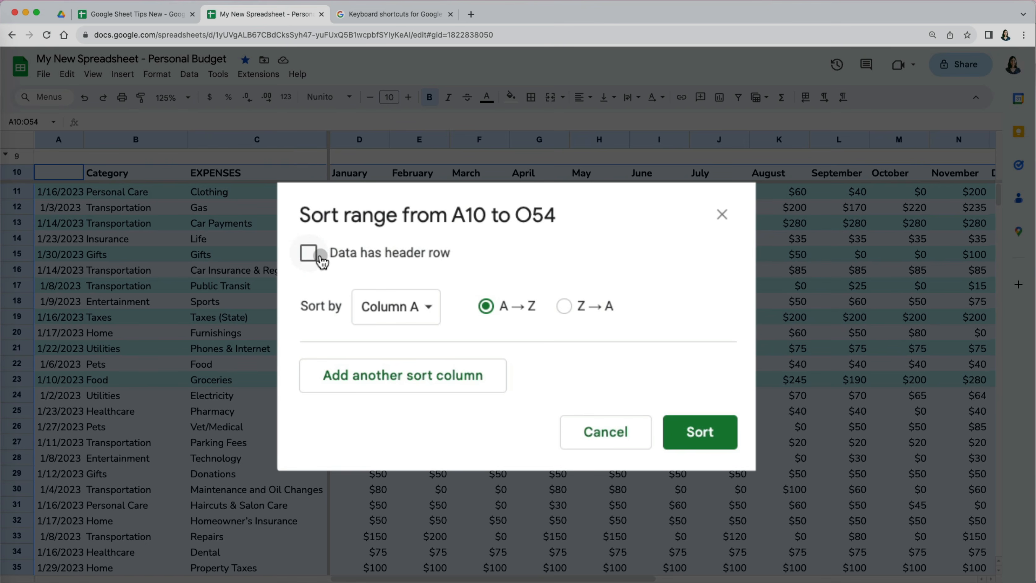
pyautogui.click(323, 262)
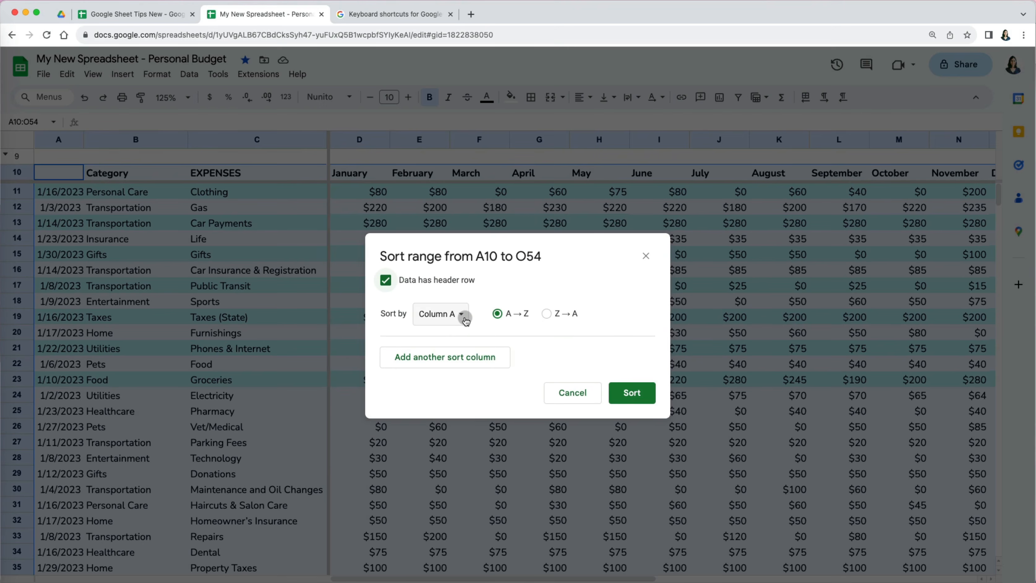
pyautogui.click(464, 317)
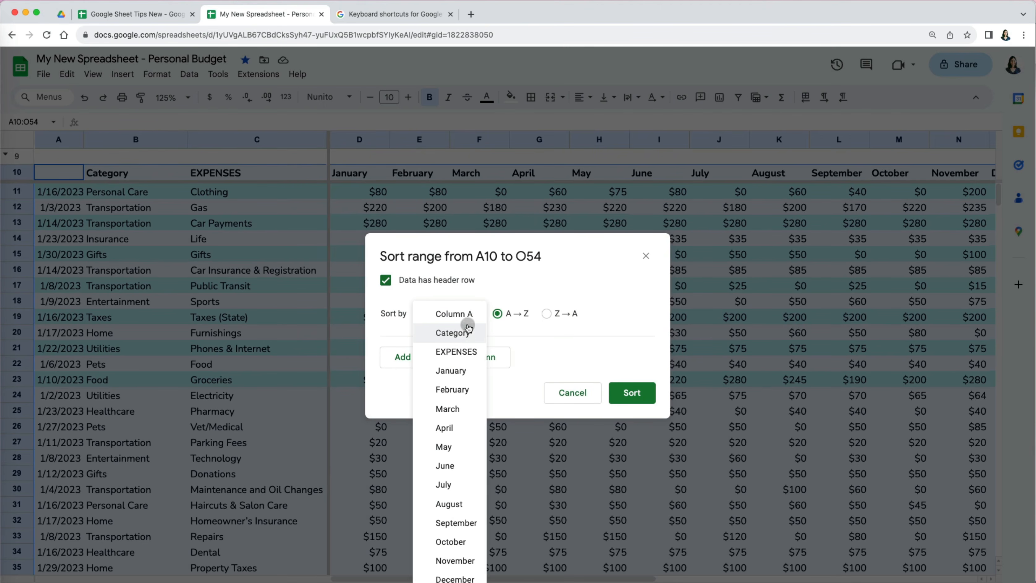
pyautogui.click(468, 339)
pyautogui.click(632, 393)
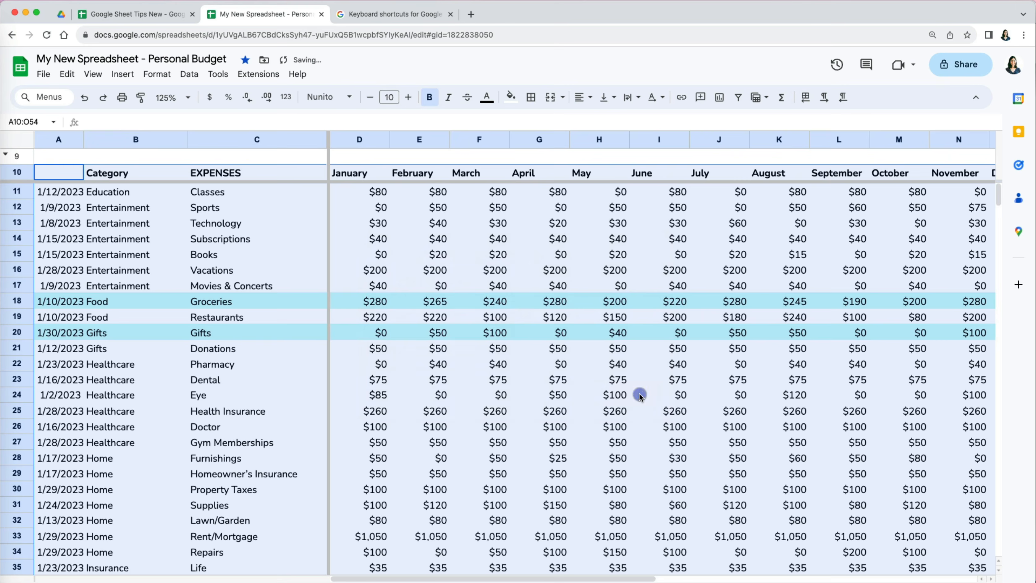
pyautogui.click(634, 416)
pyautogui.scroll(-8, 639, 471)
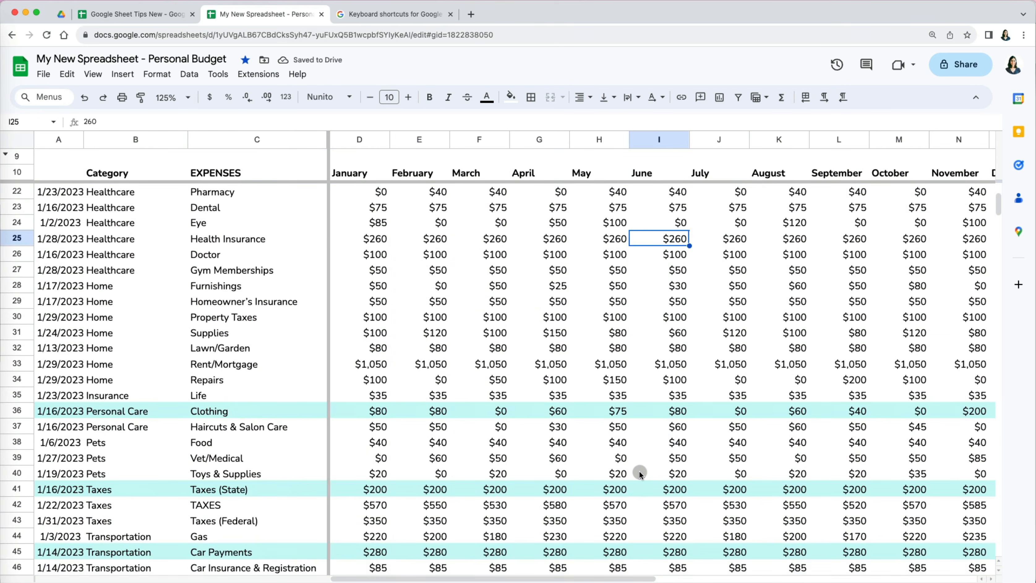
pyautogui.scroll(-6, 639, 471)
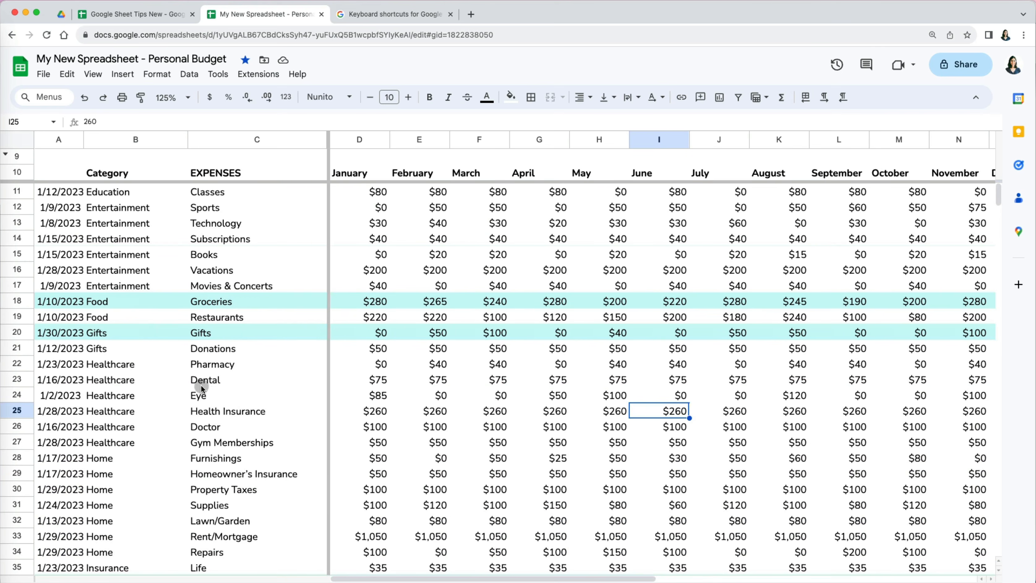
pyautogui.click(146, 368)
pyautogui.moveTo(160, 364); pyautogui.dragTo(151, 440)
pyautogui.moveTo(243, 365); pyautogui.dragTo(246, 436)
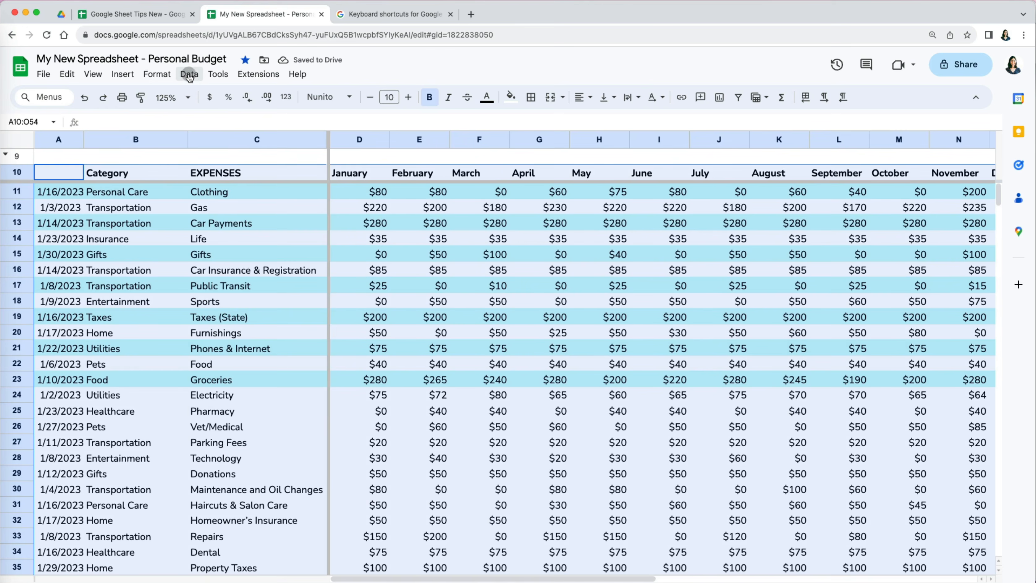
# - Re-sort with a header row by Category, then by EXPENSES, and check the expense name order
pyautogui.click(189, 77)
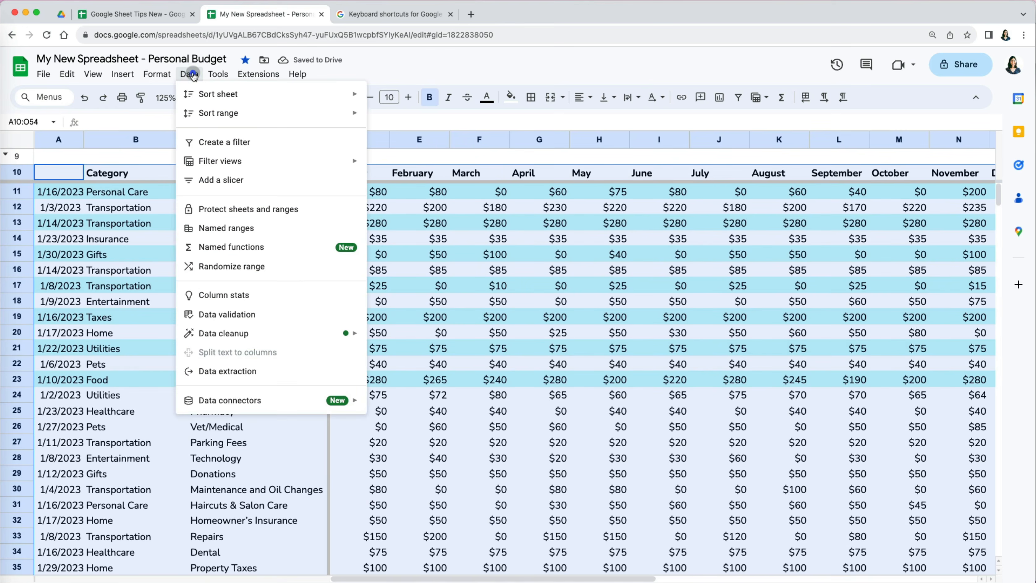
pyautogui.moveTo(204, 113)
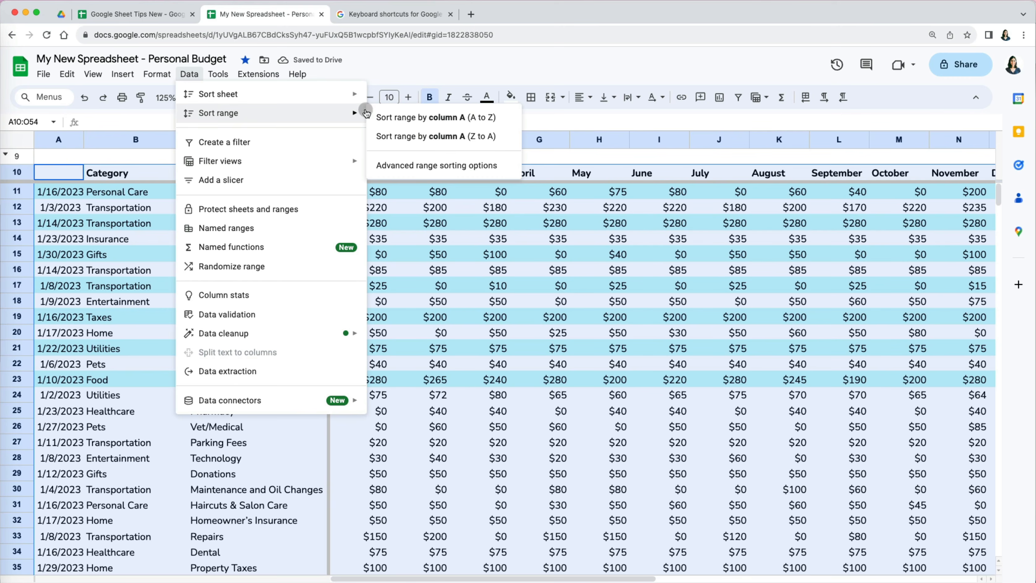
pyautogui.click(429, 166)
pyautogui.click(376, 253)
pyautogui.click(404, 307)
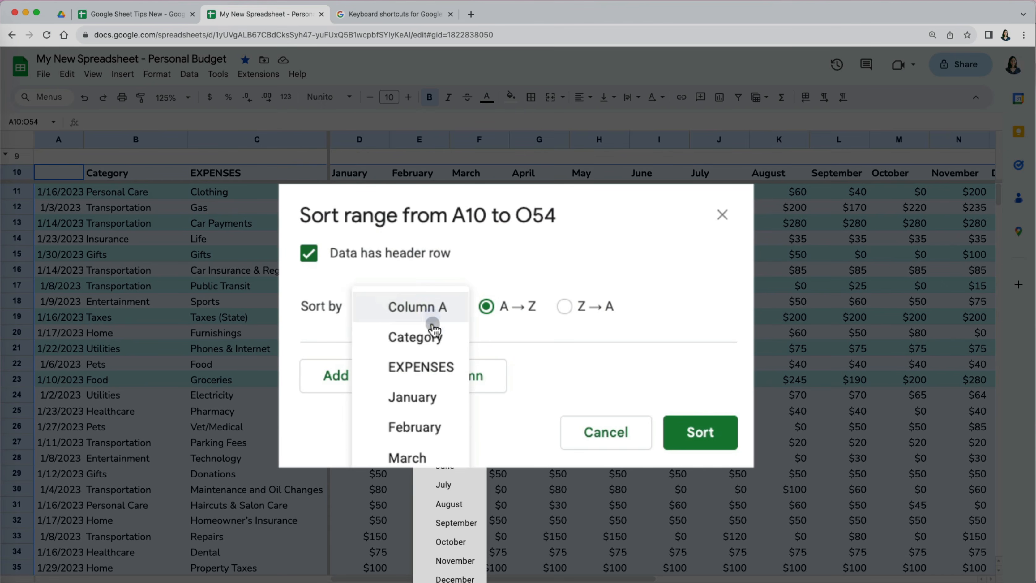
pyautogui.click(447, 334)
pyautogui.click(420, 375)
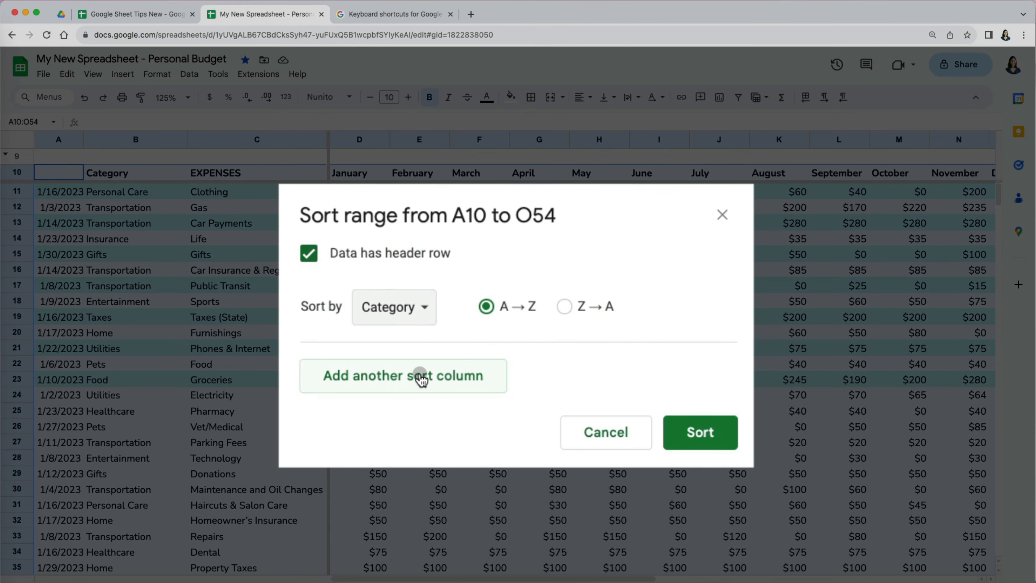
pyautogui.click(440, 378)
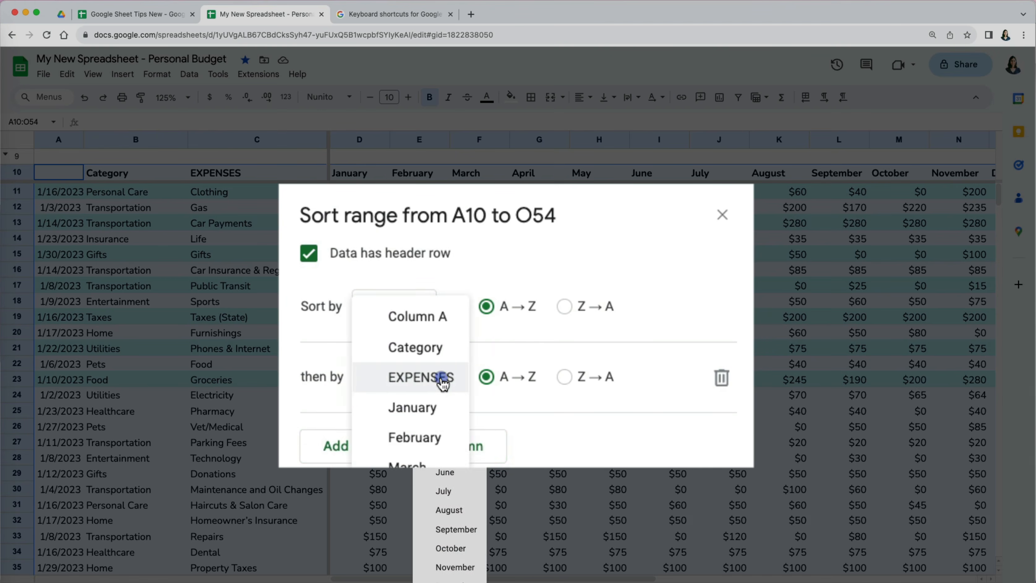
pyautogui.click(441, 380)
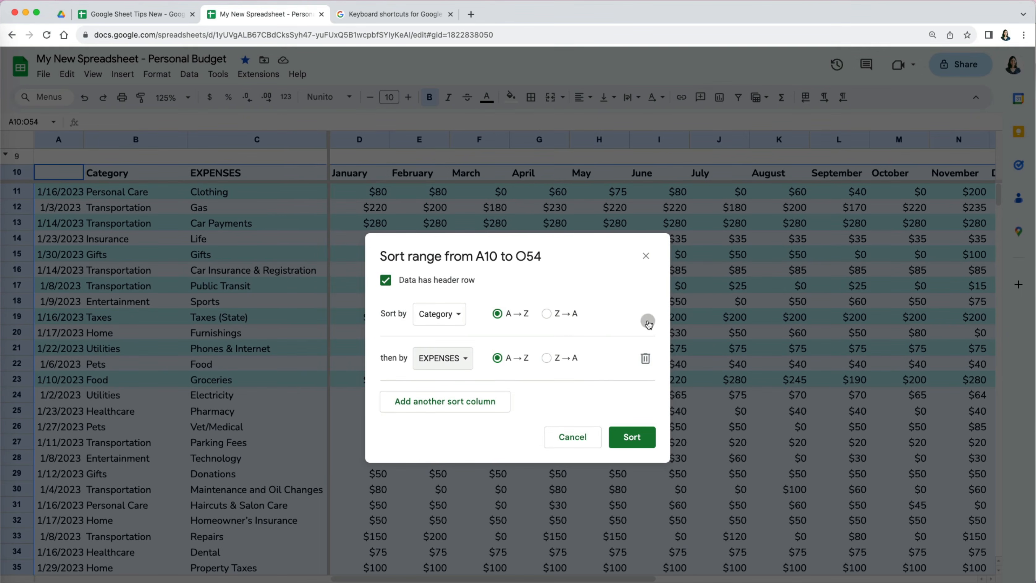
pyautogui.click(633, 438)
pyautogui.moveTo(163, 205); pyautogui.dragTo(162, 275)
pyautogui.moveTo(216, 208); pyautogui.dragTo(220, 285)
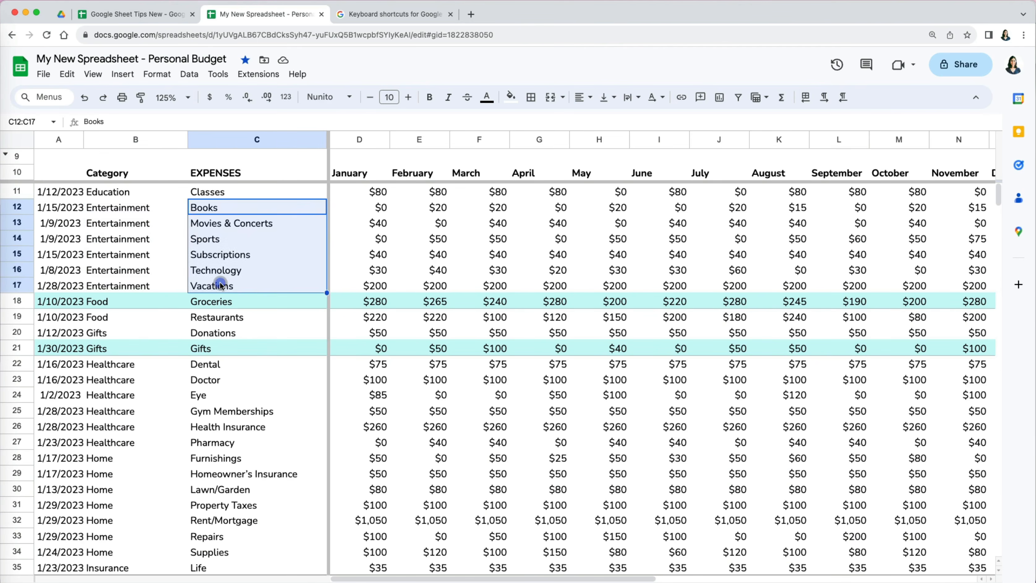
pyautogui.click(382, 347)
pyautogui.hscroll(5, 769, 288)
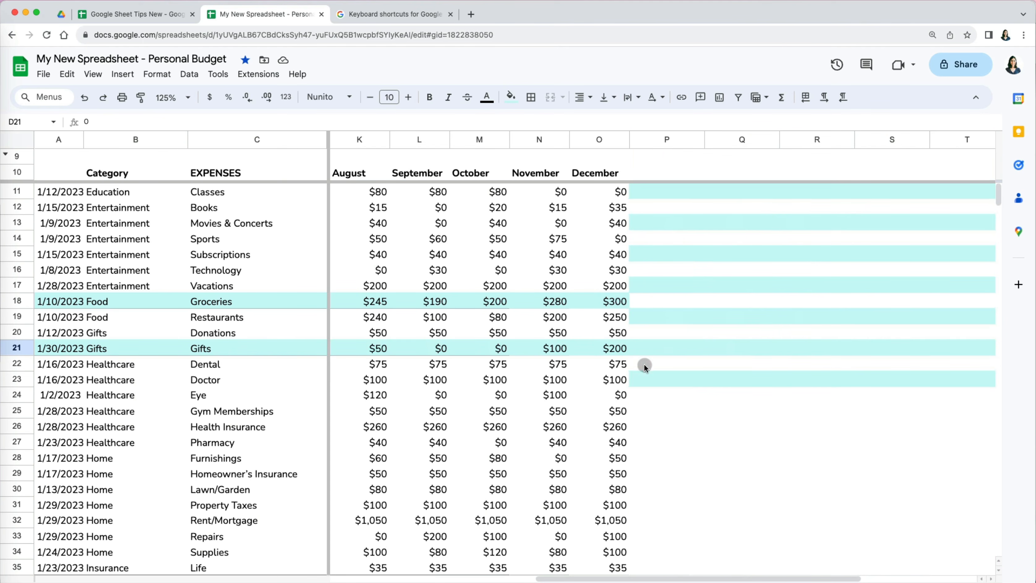
pyautogui.hscroll(-5, 645, 364)
# - Select A10:O54 and sort the range by the Date column A
pyautogui.click(54, 170)
pyautogui.press('shift+super+Right')
pyautogui.press('shift+super+Down')
pyautogui.click(189, 74)
pyautogui.moveTo(229, 113)
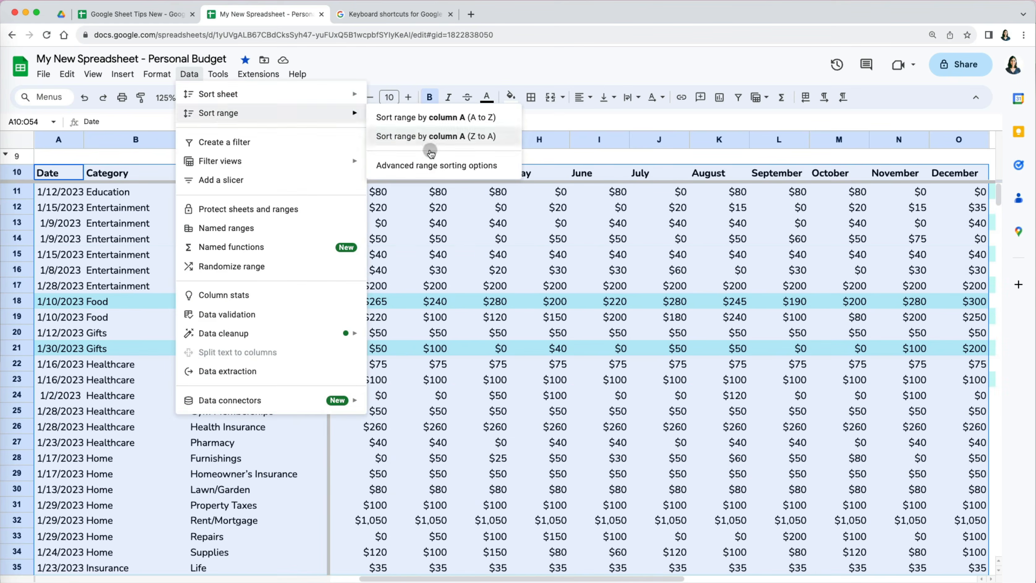
pyautogui.click(495, 166)
pyautogui.click(430, 281)
pyautogui.click(632, 393)
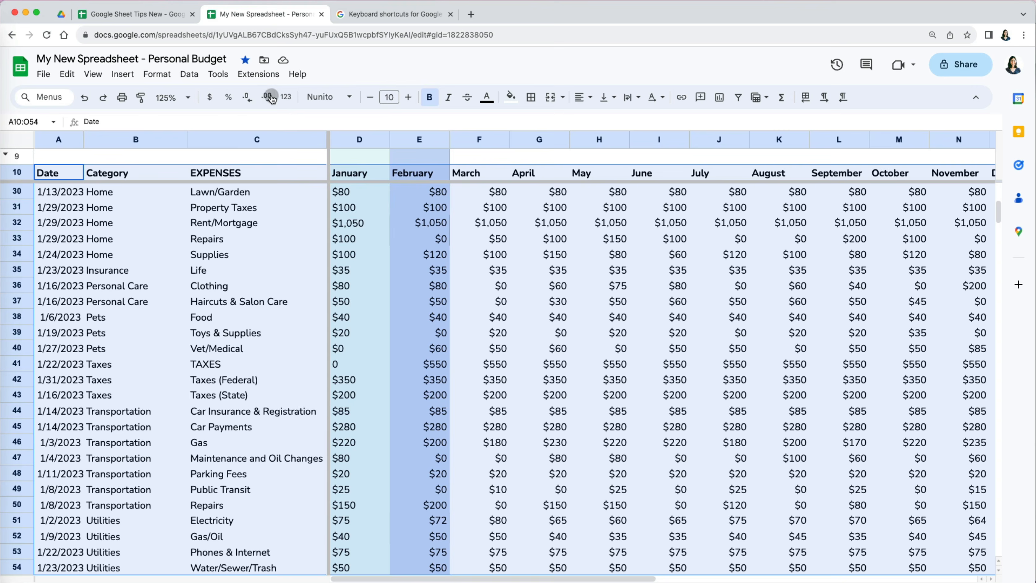
pyautogui.click(189, 74)
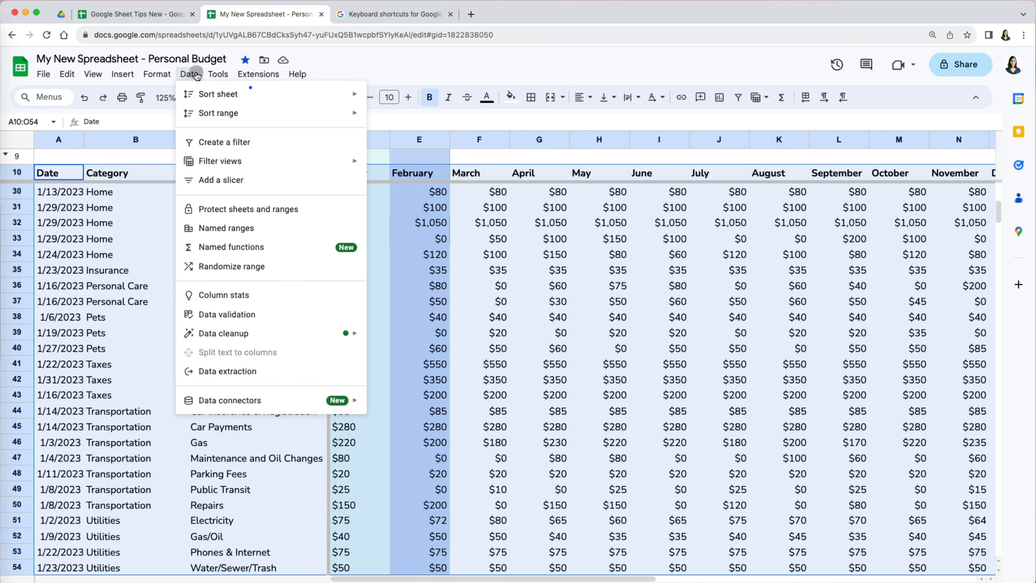
# - Sort A10:O54 A to Z by January, treating the first row as headers
pyautogui.moveTo(306, 110)
pyautogui.click(436, 165)
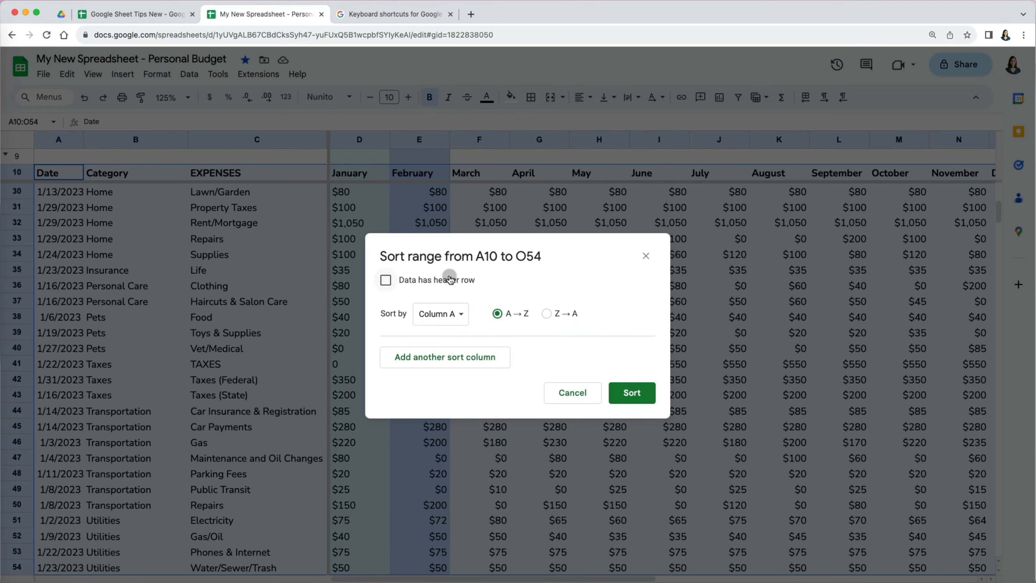
pyautogui.click(449, 279)
pyautogui.click(447, 313)
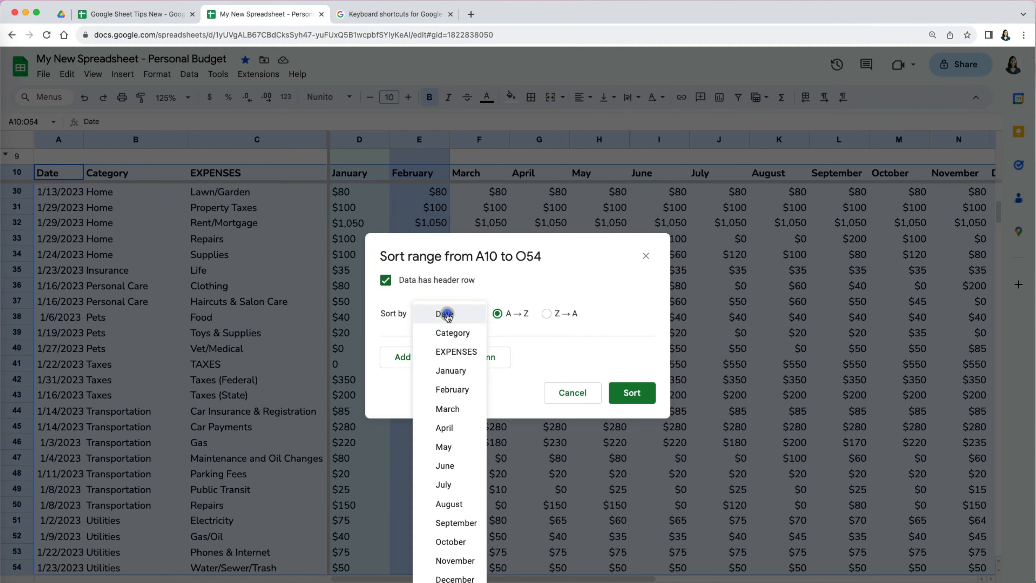
pyautogui.click(449, 371)
pyautogui.click(632, 393)
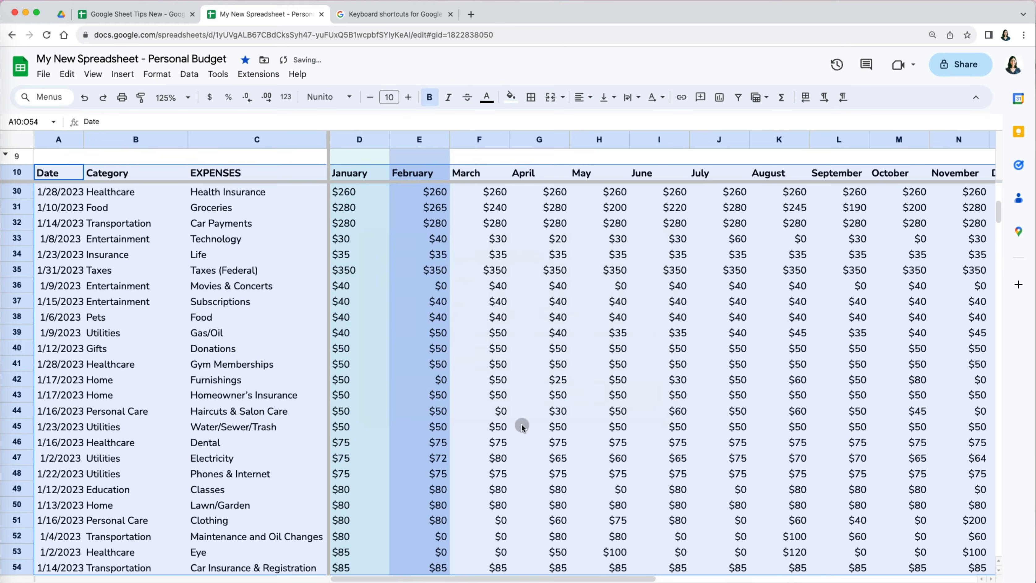
pyautogui.click(362, 423)
pyautogui.scroll(10, 362, 420)
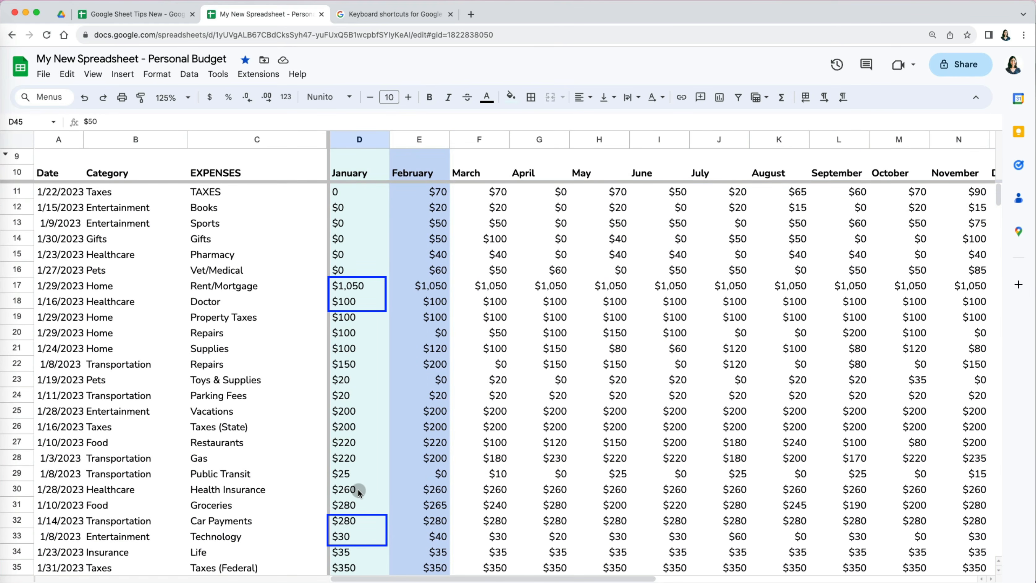
pyautogui.scroll(-2, 358, 489)
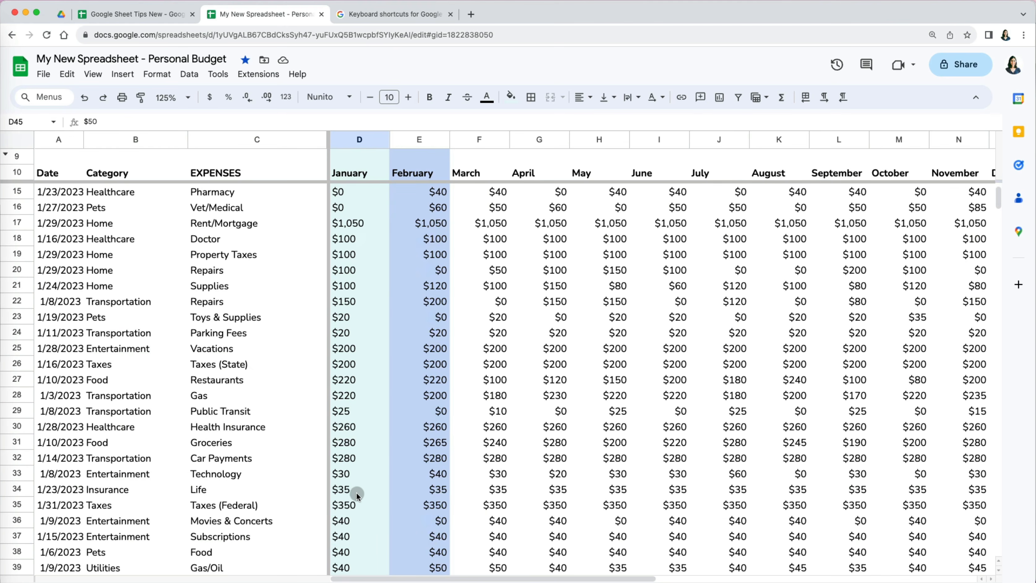
pyautogui.scroll(2, 353, 537)
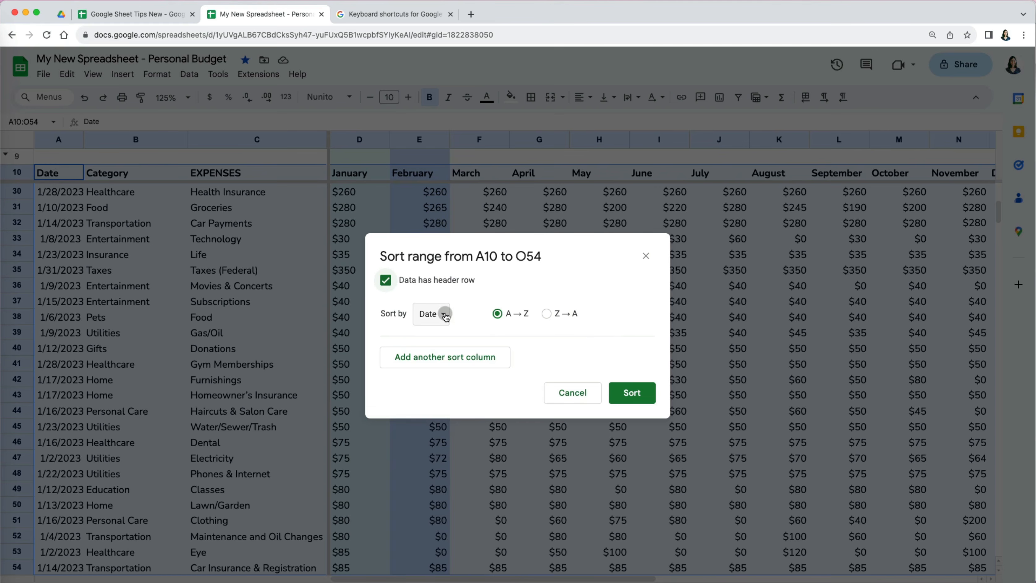
# - Re-sort the range by February amounts, smallest to largest
pyautogui.click(440, 313)
pyautogui.click(452, 391)
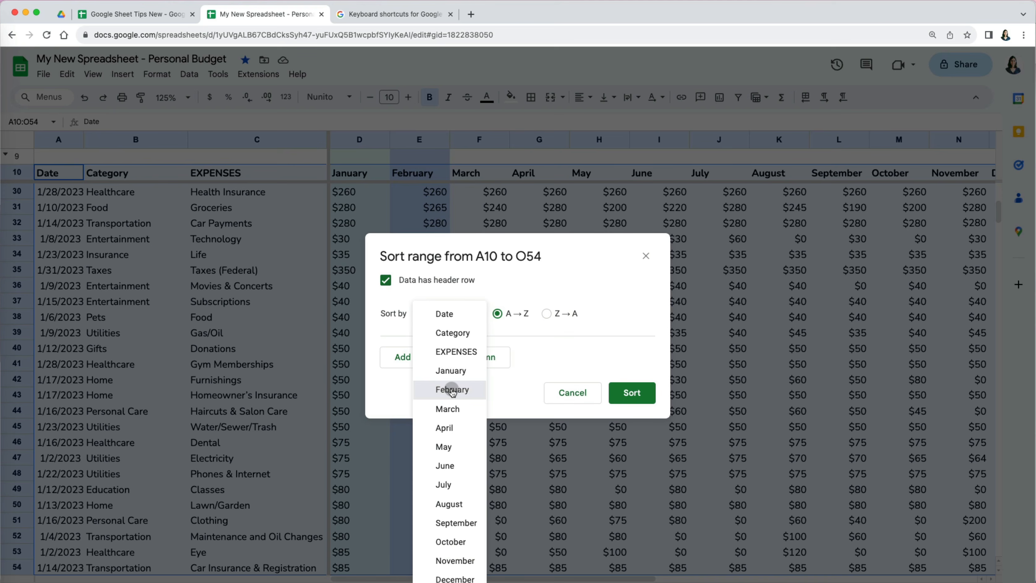
pyautogui.click(632, 393)
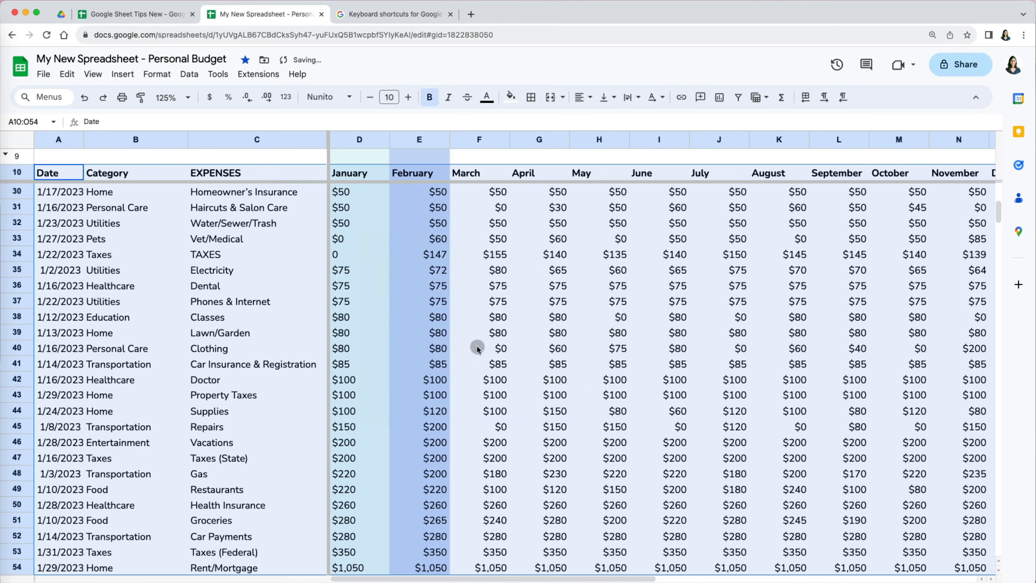
pyautogui.click(439, 350)
pyautogui.scroll(8, 439, 350)
pyautogui.scroll(-5, 432, 475)
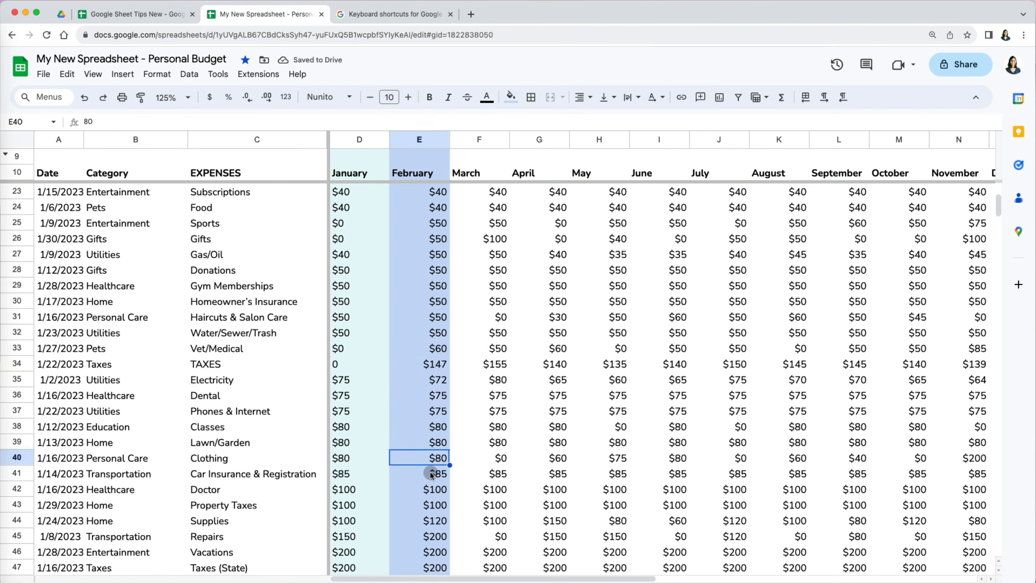
# - Enter =type(D11) in D9 and copy the TYPE check into E9
pyautogui.scroll(-3, 431, 474)
pyautogui.write('=d')
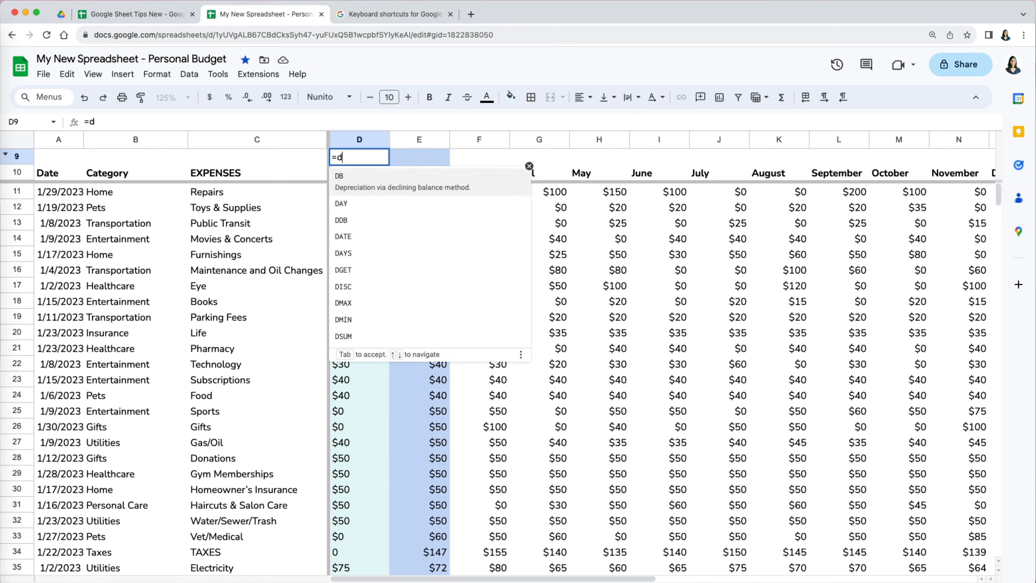
pyautogui.press('BackSpace')
pyautogui.write('ty')
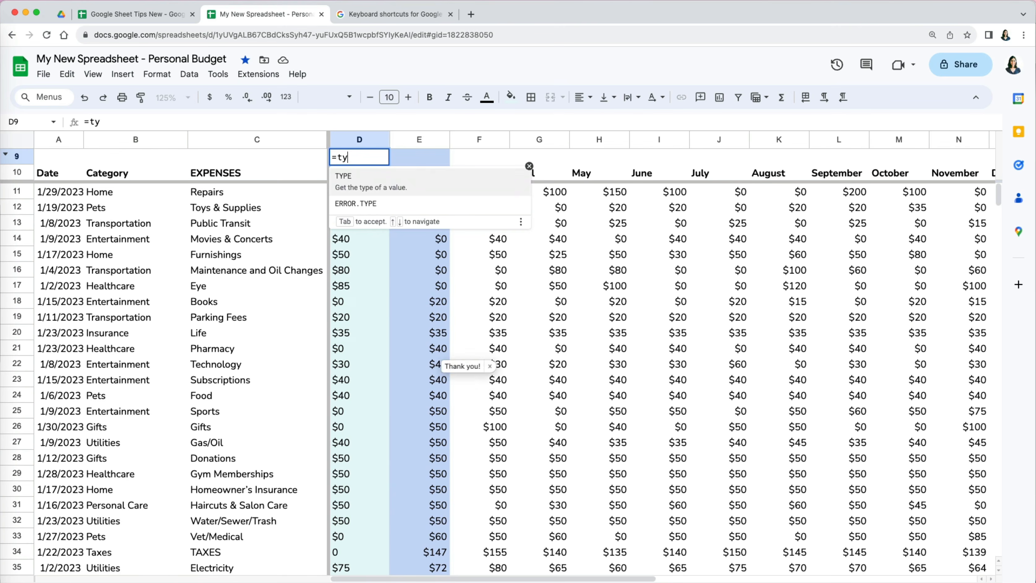
pyautogui.write('pe(')
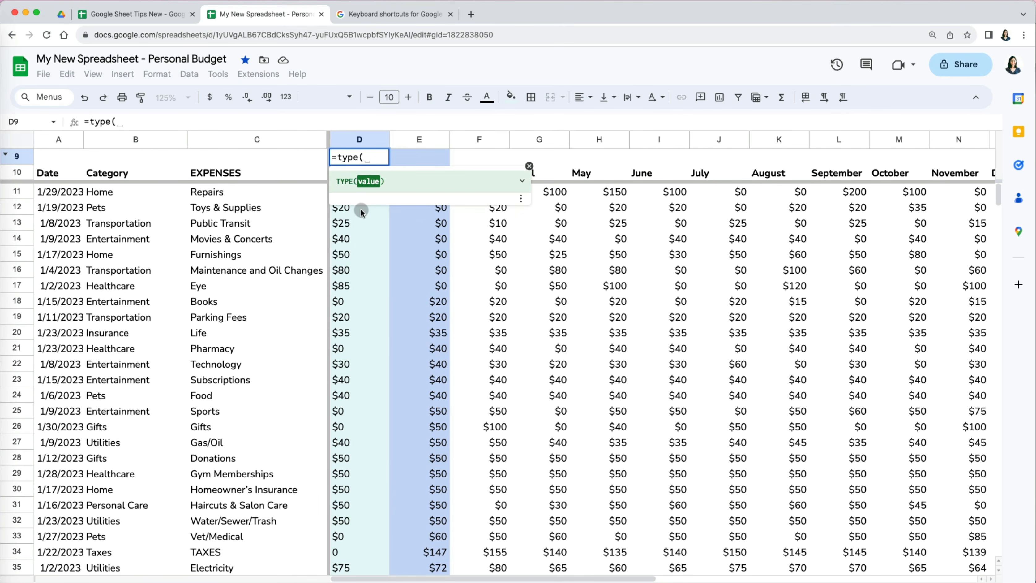
pyautogui.click(359, 192)
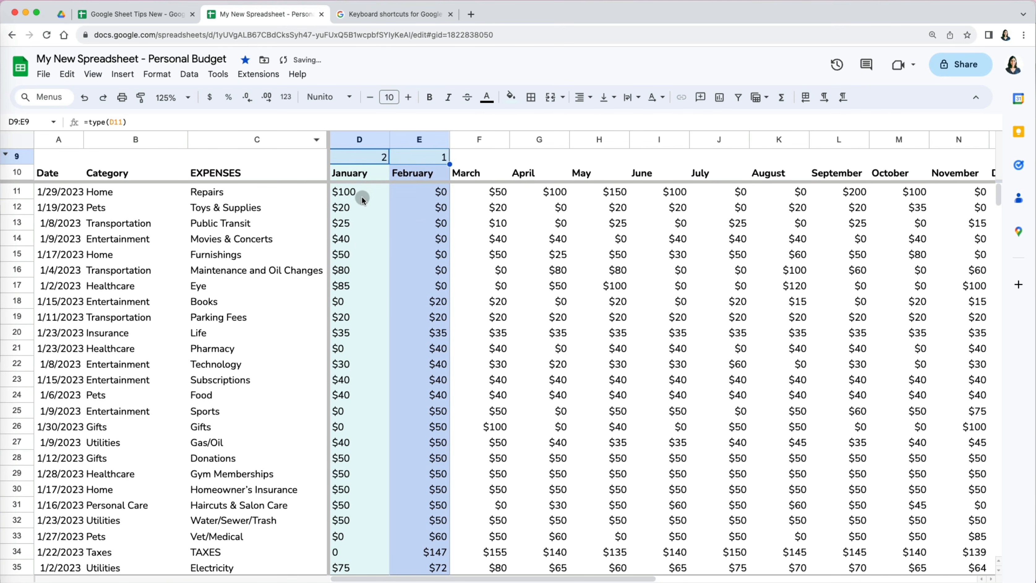
pyautogui.click(362, 196)
pyautogui.click(373, 157)
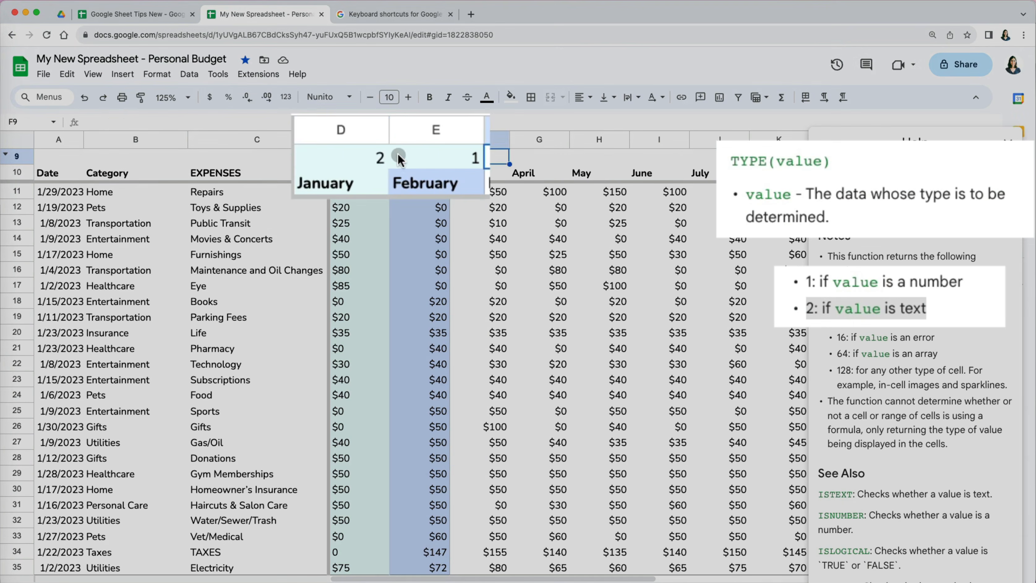
pyautogui.click(376, 160)
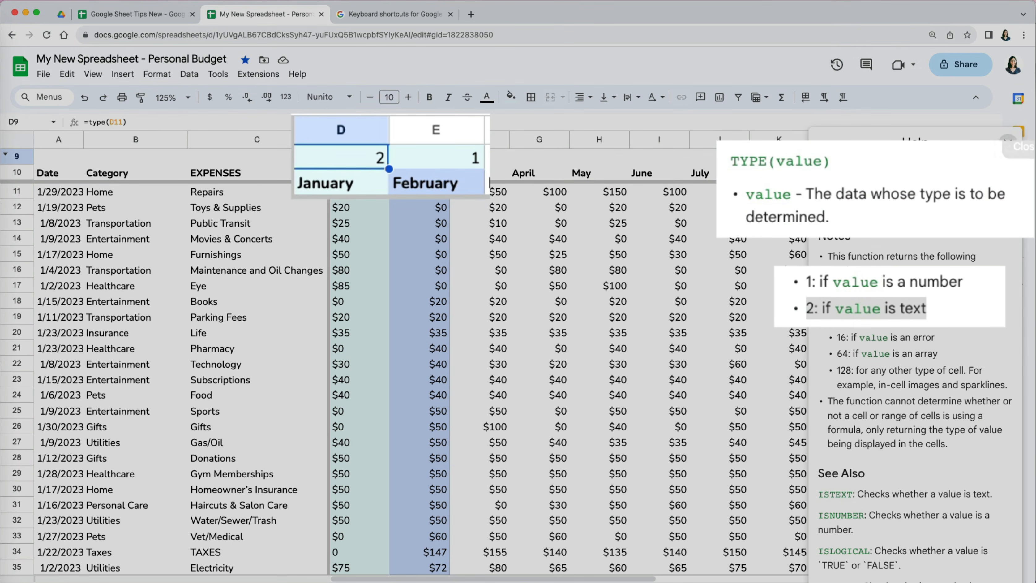
# - Format the January amounts D11:D54 as two-decimal currency
pyautogui.click(1008, 142)
pyautogui.click(368, 188)
pyautogui.press('super+shift+Down')
pyautogui.scroll(5, 368, 186)
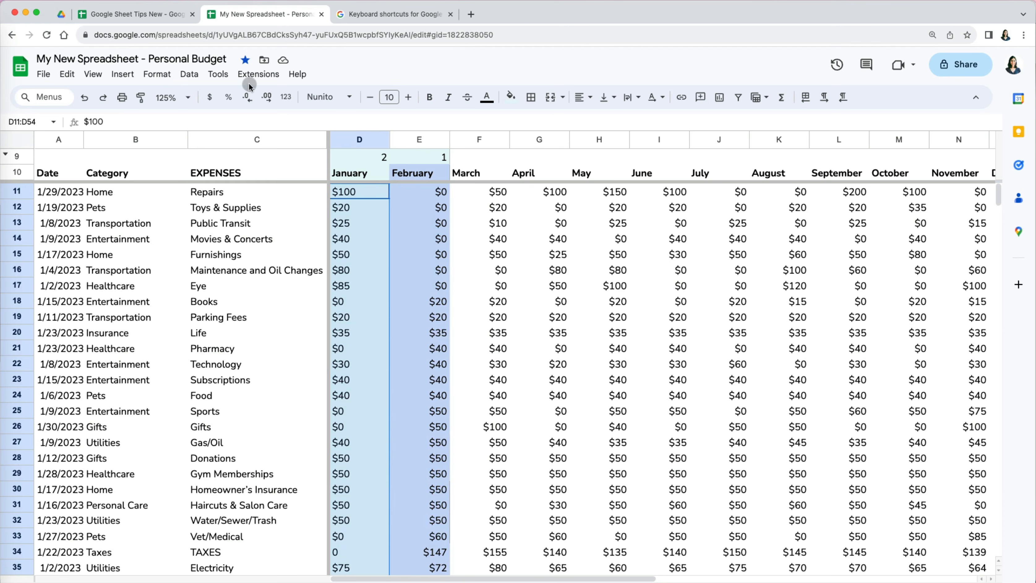
pyautogui.click(156, 74)
pyautogui.moveTo(182, 152)
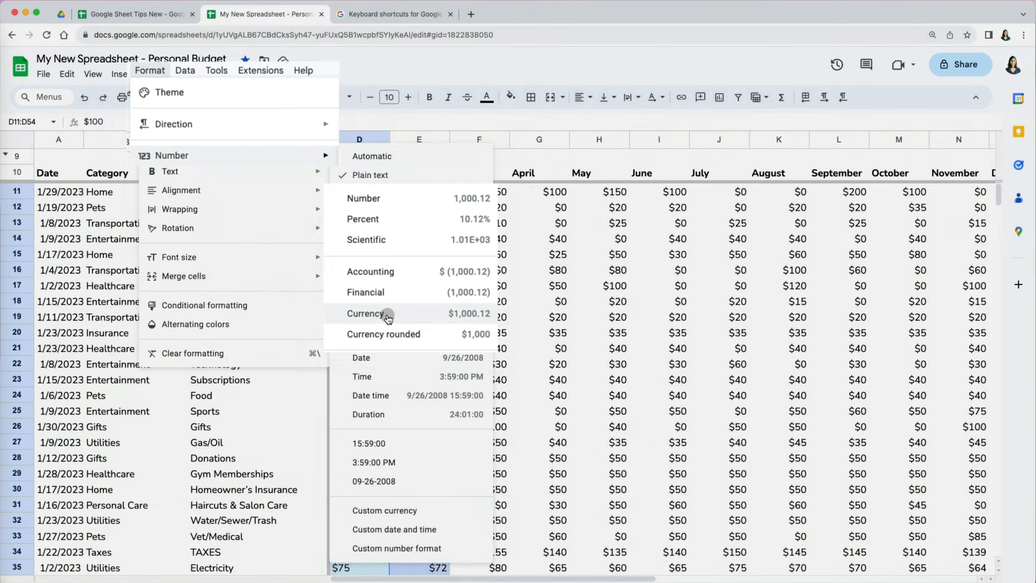
pyautogui.click(388, 316)
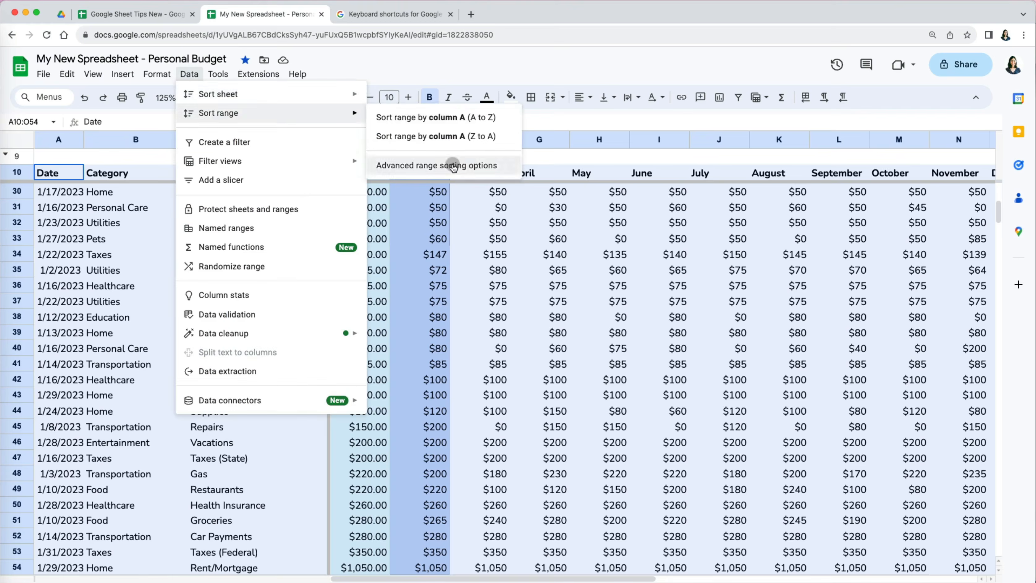
# - Re-sort the budget range ascending by January
pyautogui.click(440, 165)
pyautogui.click(445, 313)
pyautogui.click(450, 370)
pyautogui.click(632, 392)
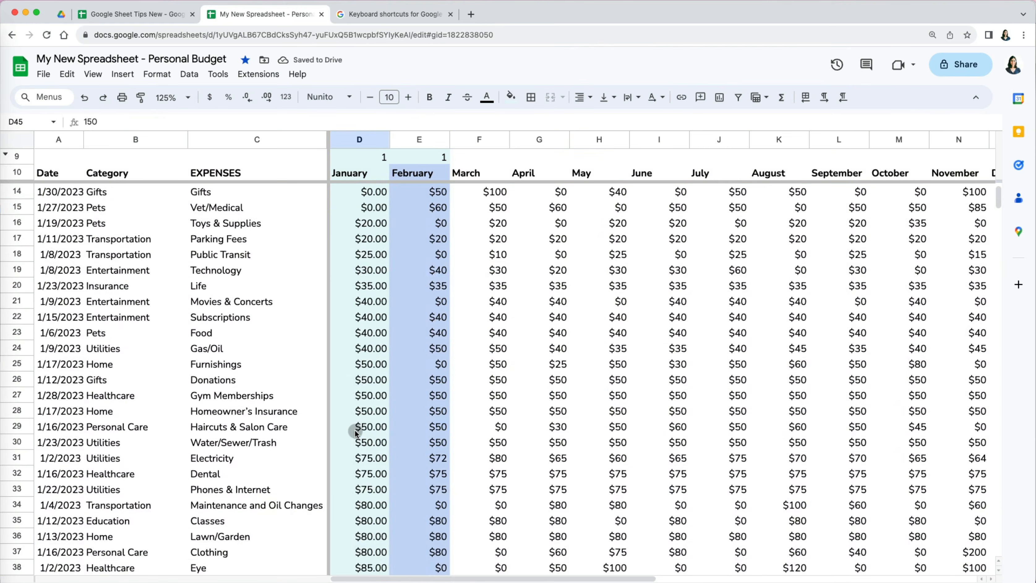
pyautogui.scroll(-5, 354, 429)
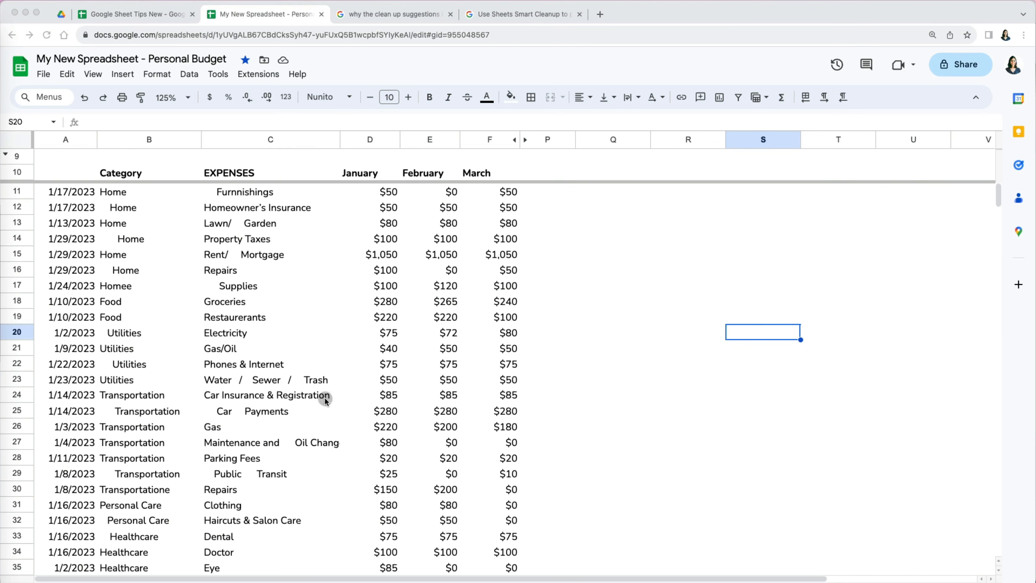
pyautogui.scroll(-3, 315, 427)
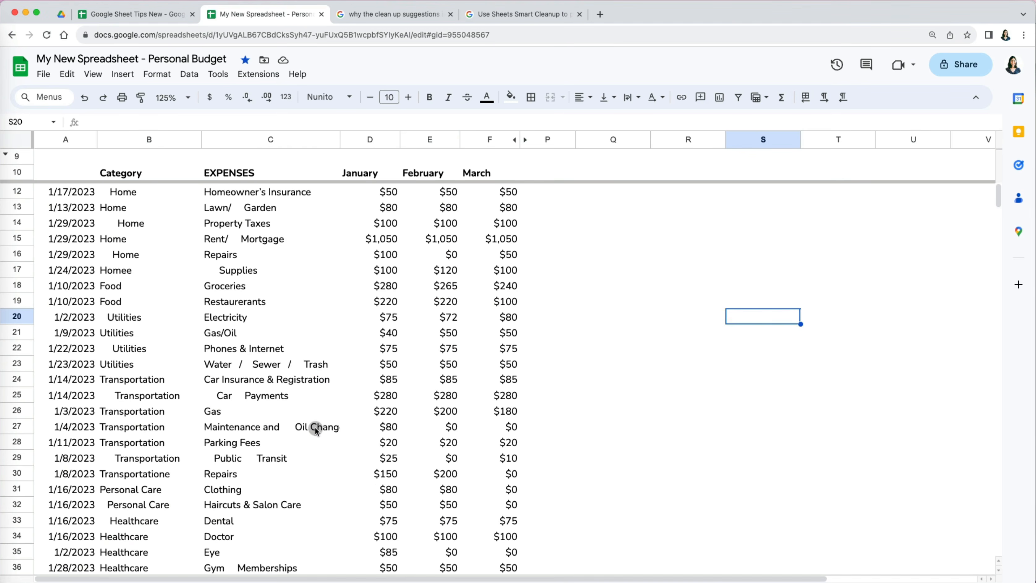
pyautogui.scroll(-2, 315, 426)
pyautogui.scroll(5, 315, 427)
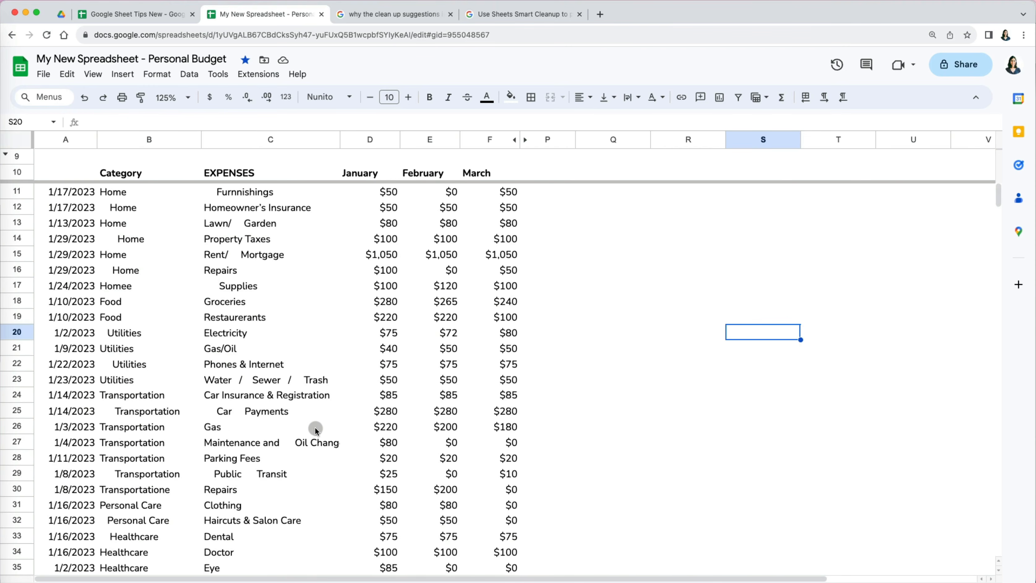
pyautogui.click(131, 272)
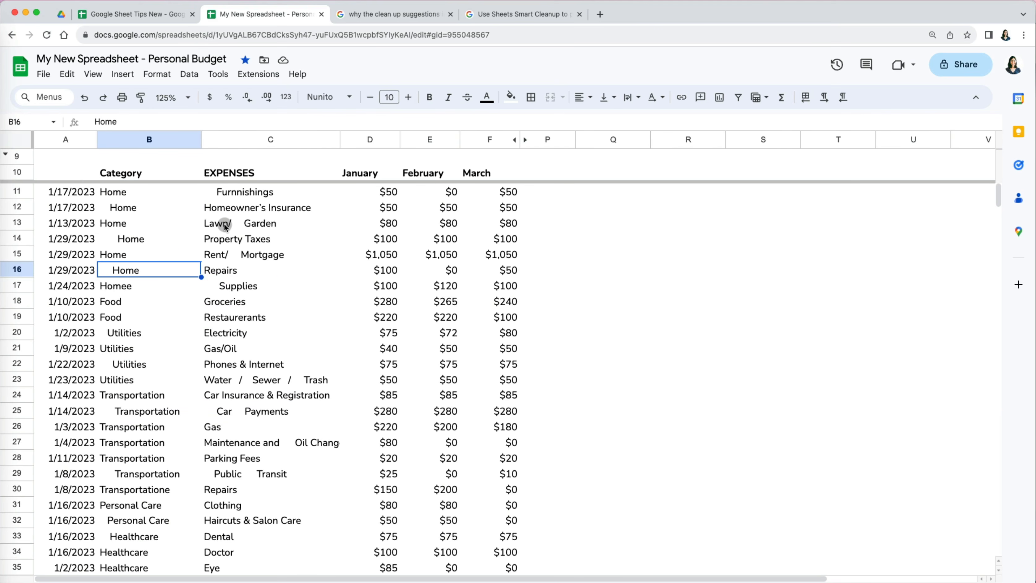
pyautogui.click(164, 293)
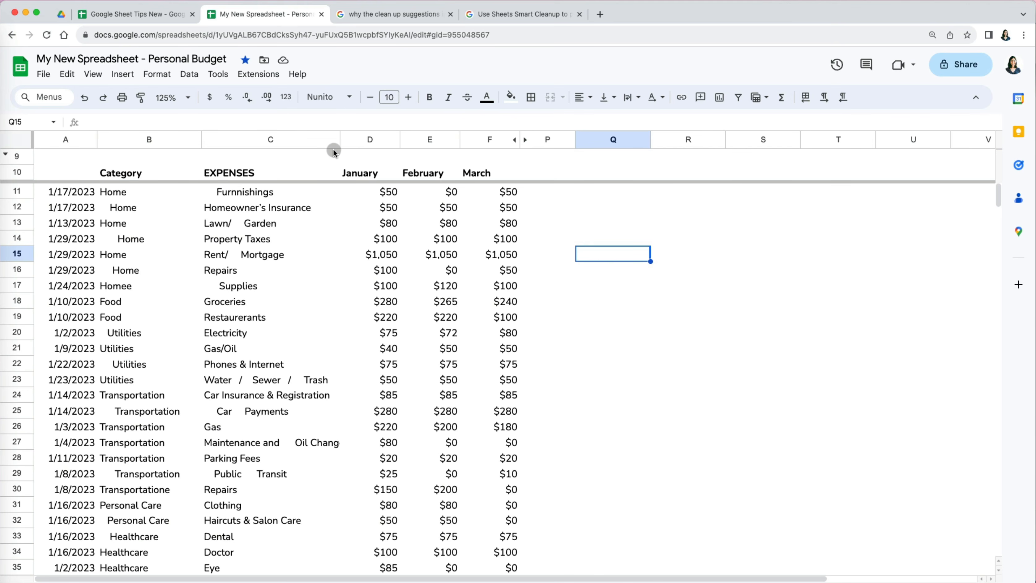
# - Run a spell check and correct Restaurerants to Restaurants everywhere
pyautogui.click(217, 74)
pyautogui.moveTo(252, 123)
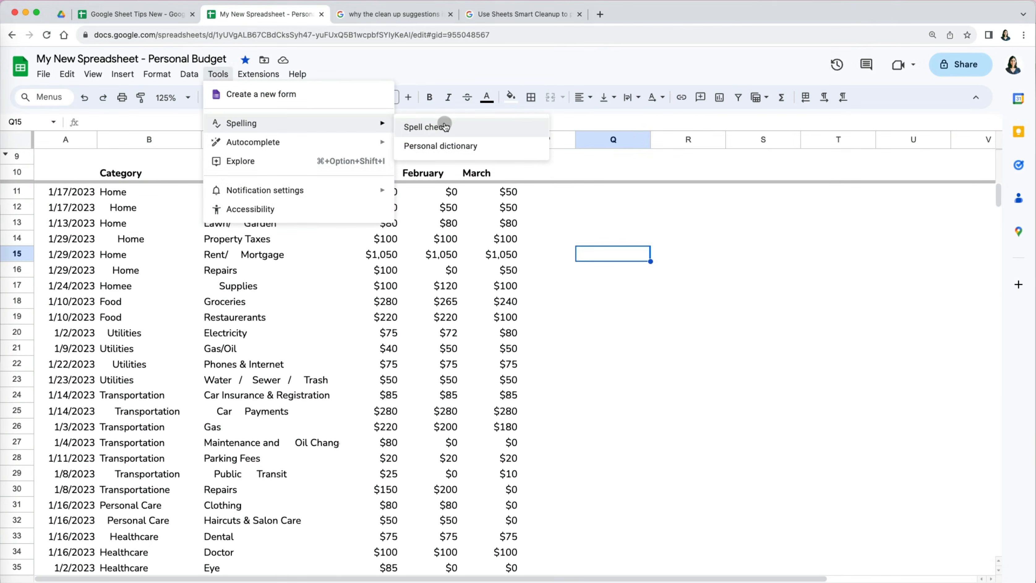
pyautogui.click(424, 125)
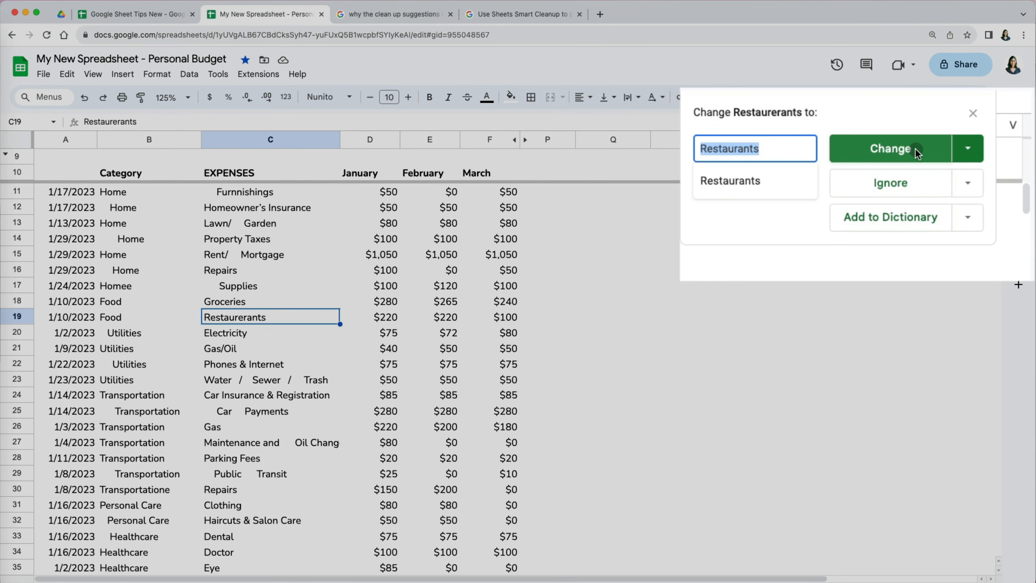
pyautogui.click(975, 148)
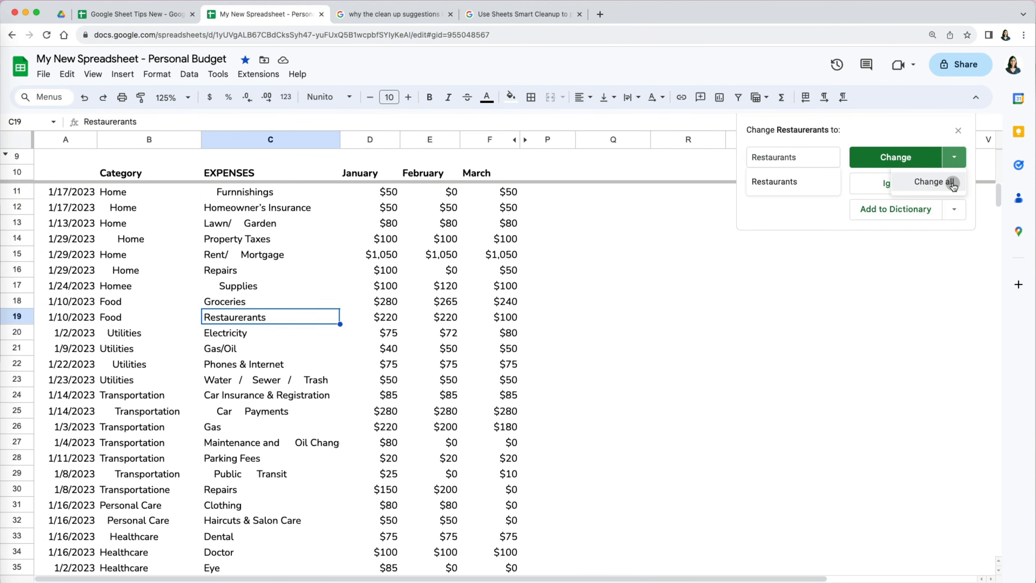
pyautogui.click(946, 183)
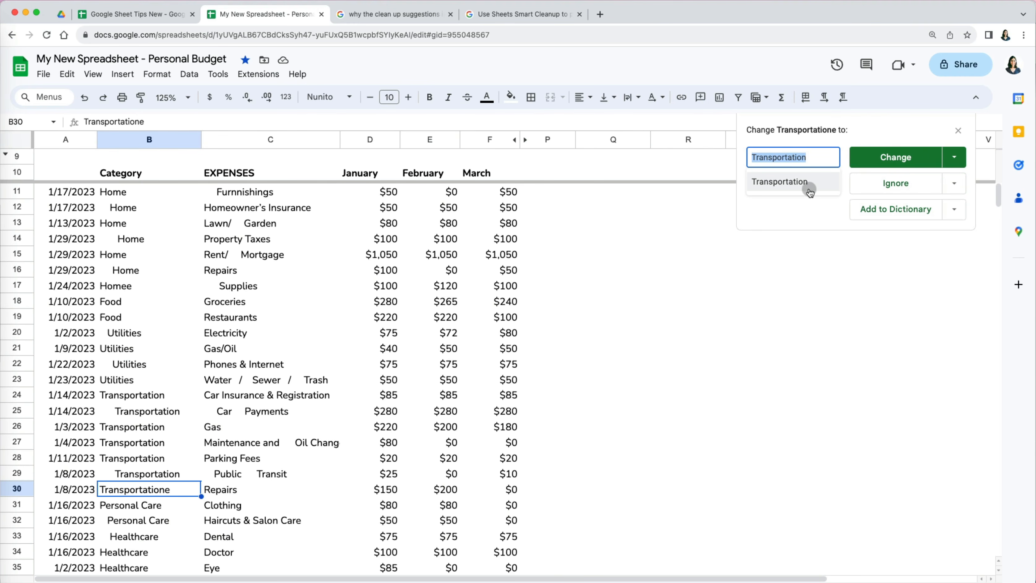
# - Change Transportatione to Transportation and close the spell check panel
pyautogui.click(954, 185)
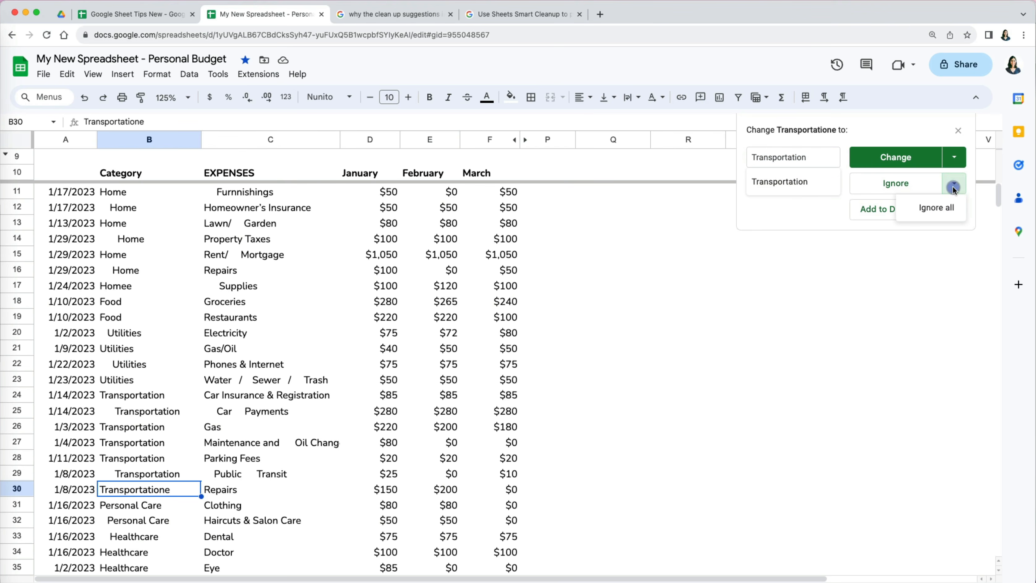
pyautogui.click(973, 178)
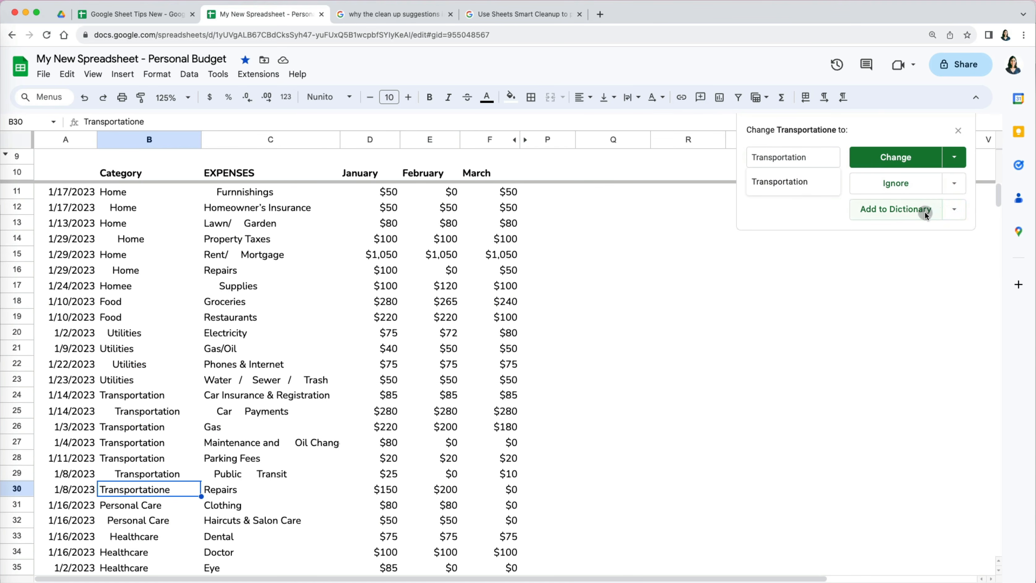
pyautogui.click(918, 154)
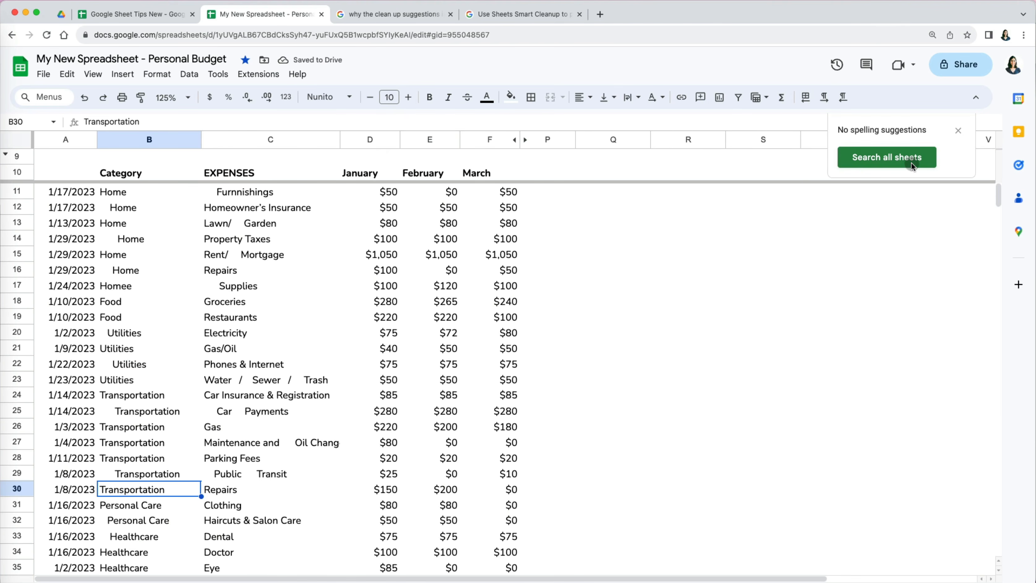
pyautogui.click(958, 131)
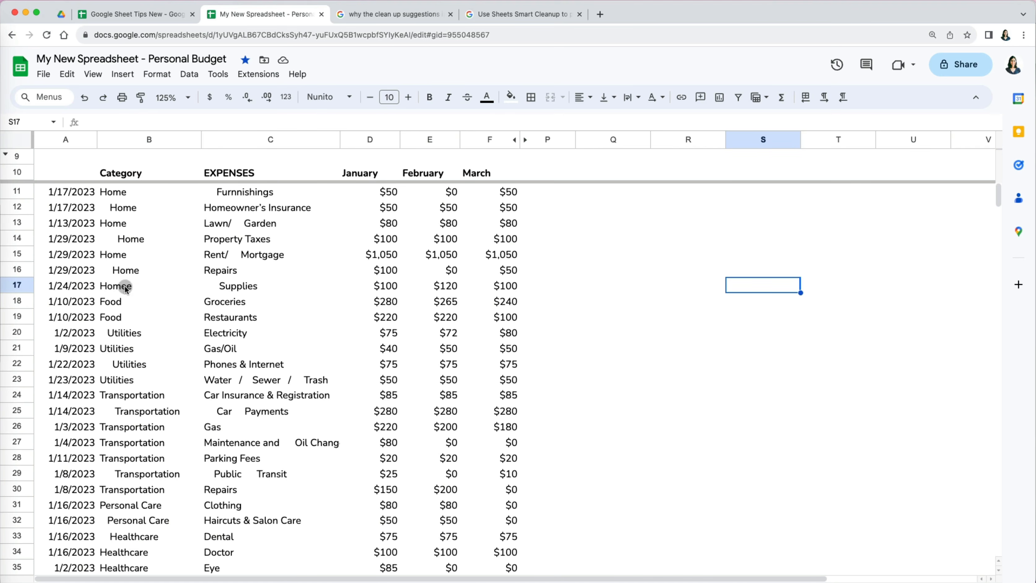
# - Trim the extra whitespace from the padded Home entry in B16
pyautogui.click(119, 270)
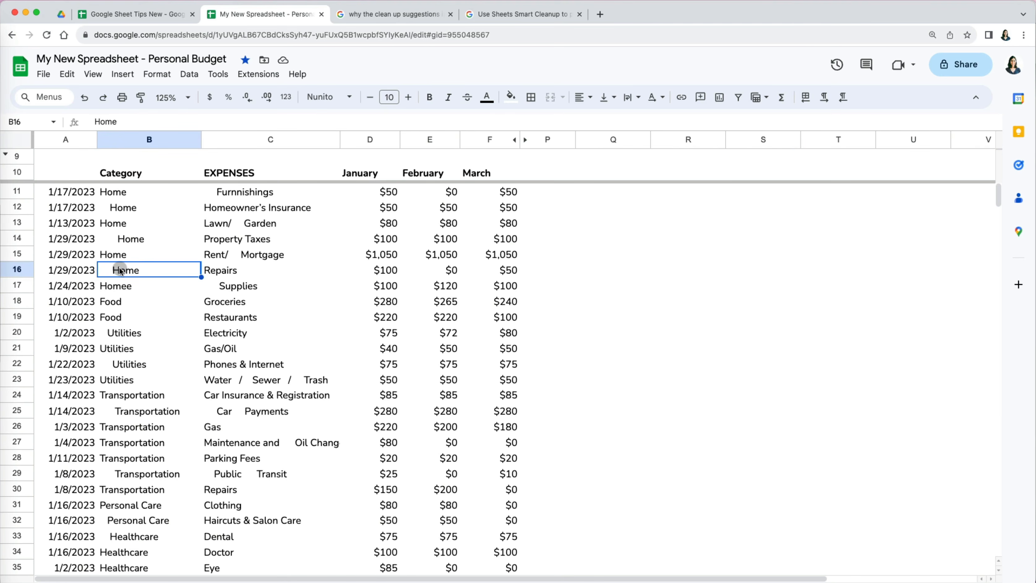
pyautogui.click(189, 75)
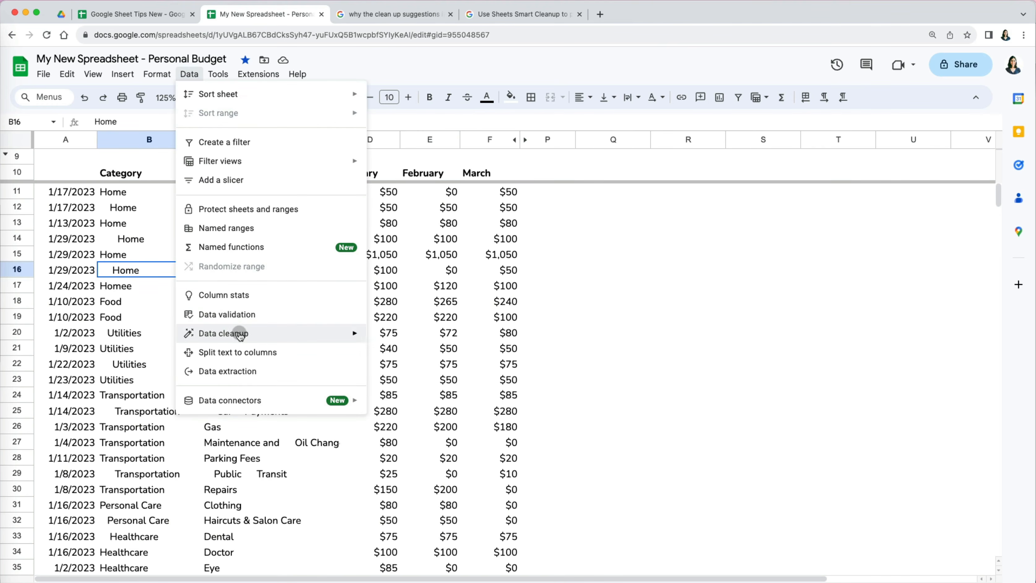
pyautogui.moveTo(240, 336)
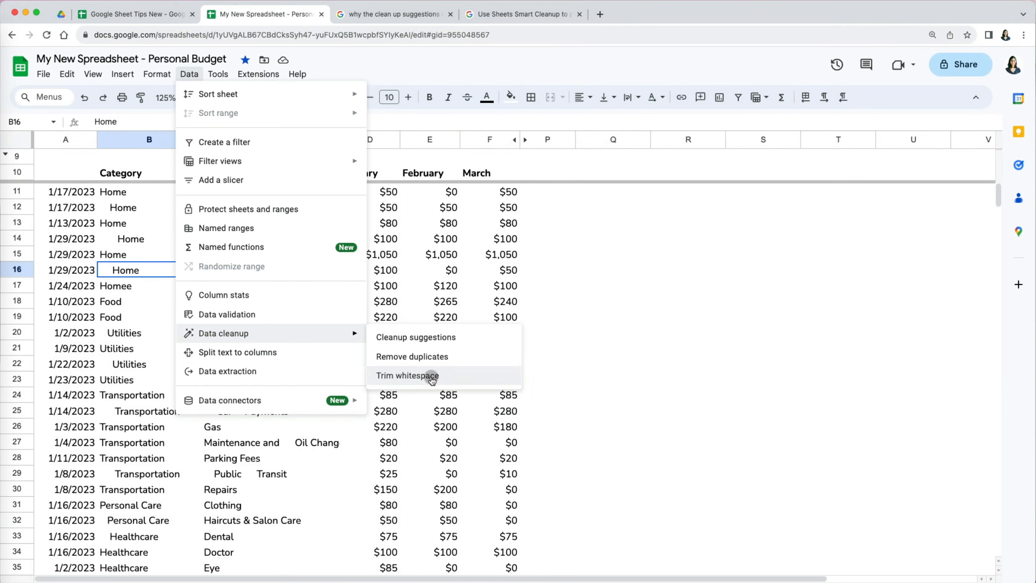
pyautogui.click(462, 437)
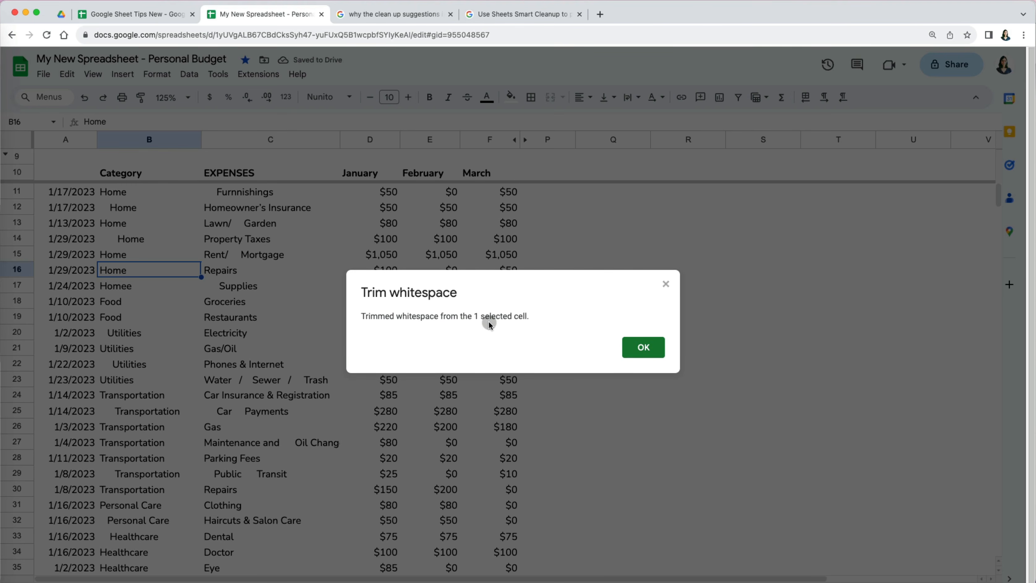
pyautogui.click(639, 348)
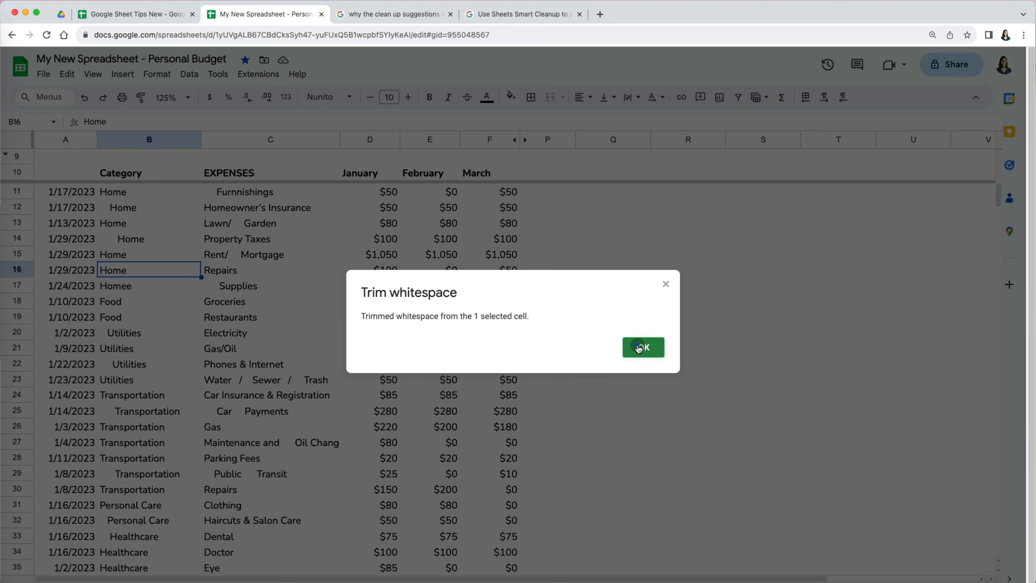
# - Select the whole sheet and trim whitespace from every cell
pyautogui.click(23, 147)
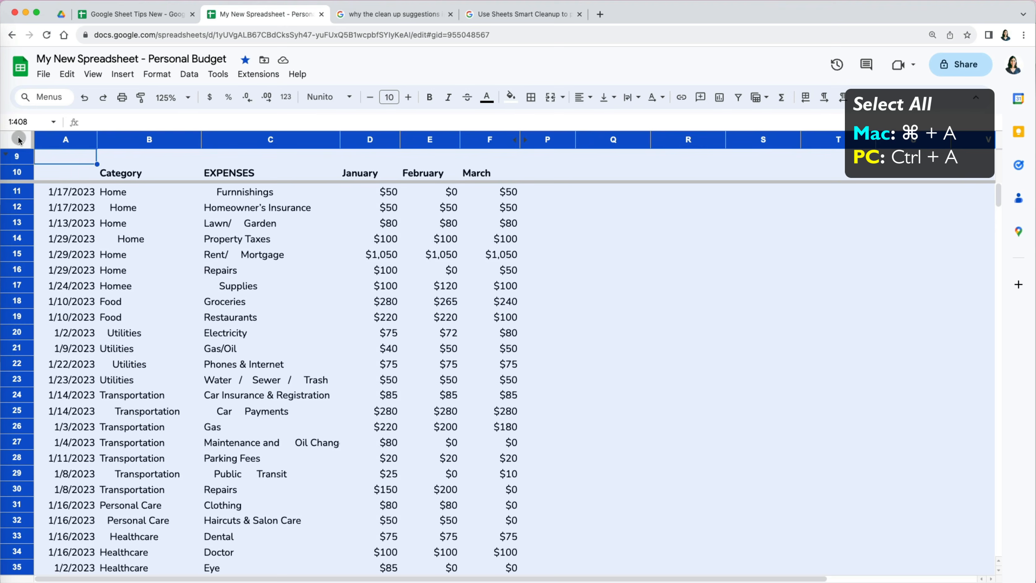
pyautogui.click(193, 75)
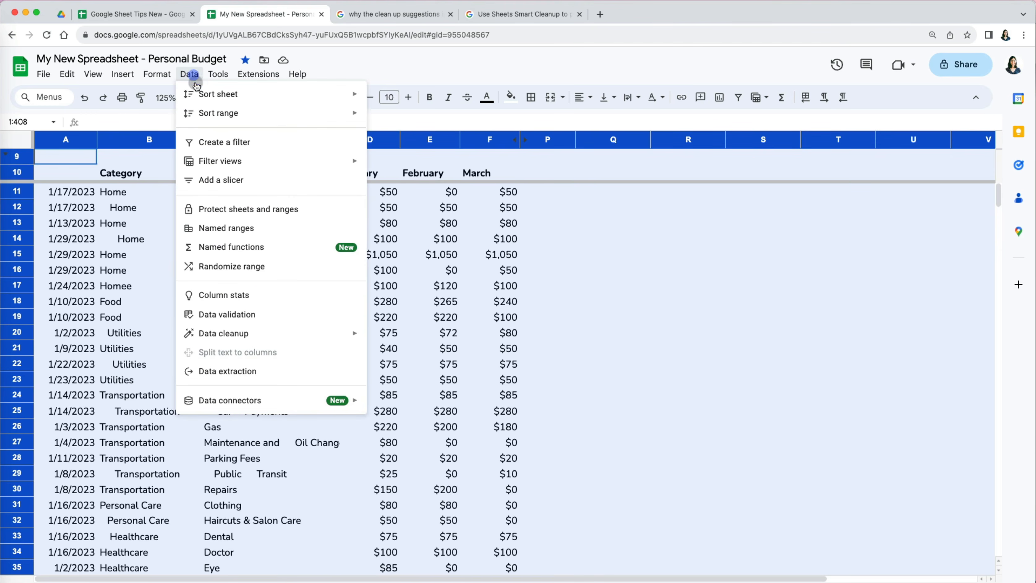
pyautogui.click(229, 334)
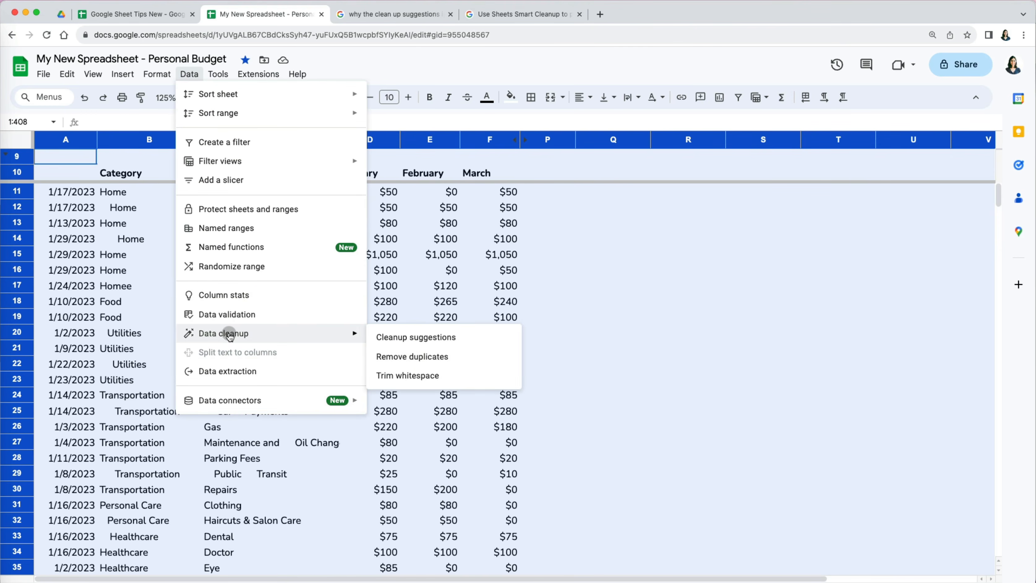
pyautogui.click(386, 376)
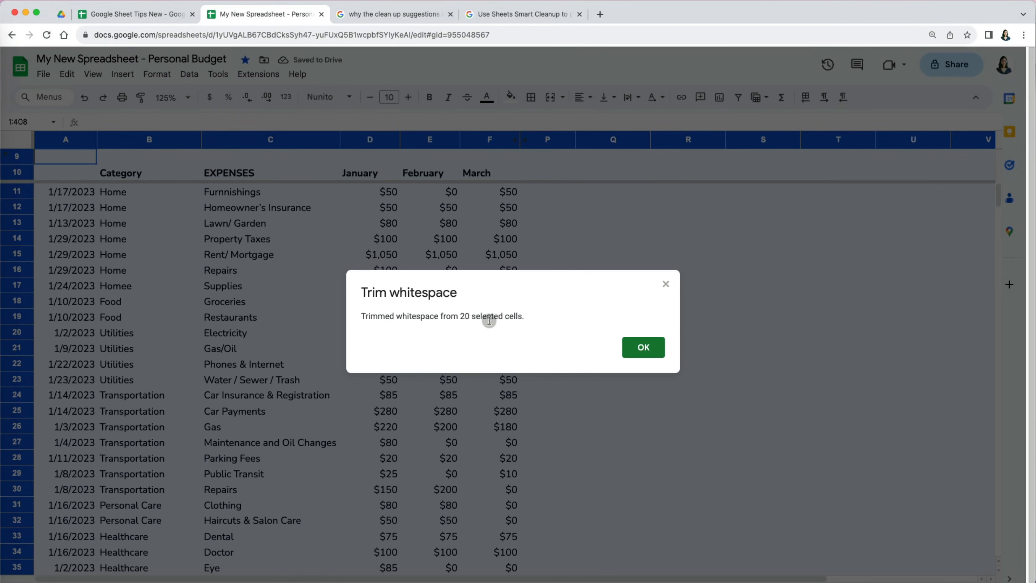
pyautogui.click(636, 348)
pyautogui.scroll(-5, 293, 455)
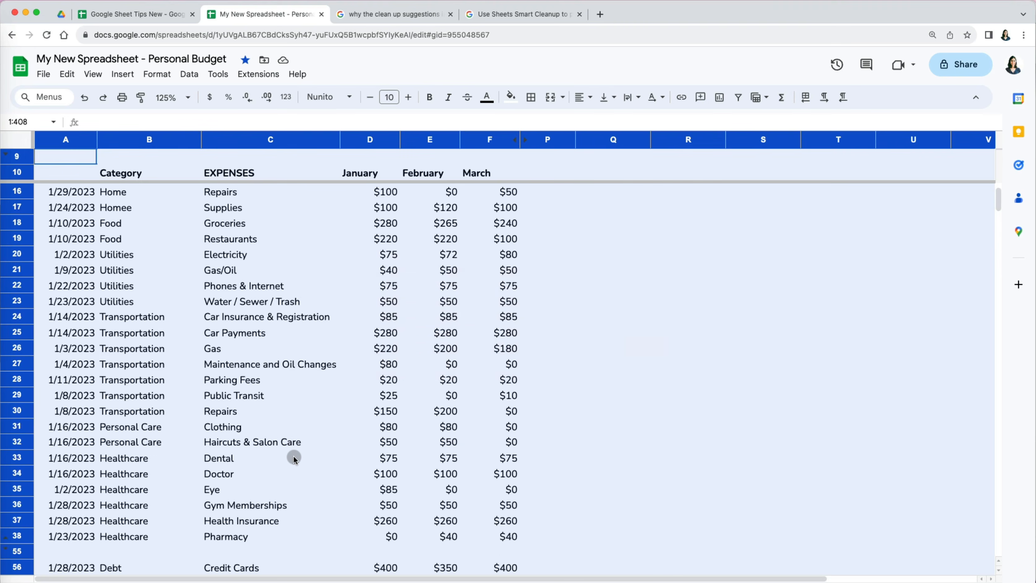
pyautogui.scroll(5, 293, 455)
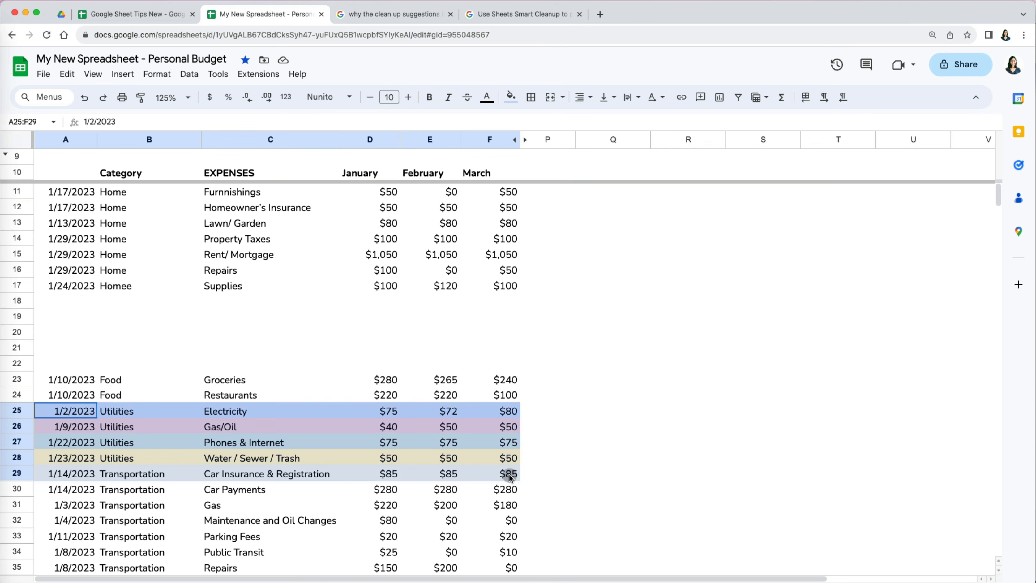
# - Copy the expense rows 25–29 and paste them at A18
pyautogui.moveTo(508, 473); pyautogui.dragTo(510, 475)
pyautogui.press('super+c')
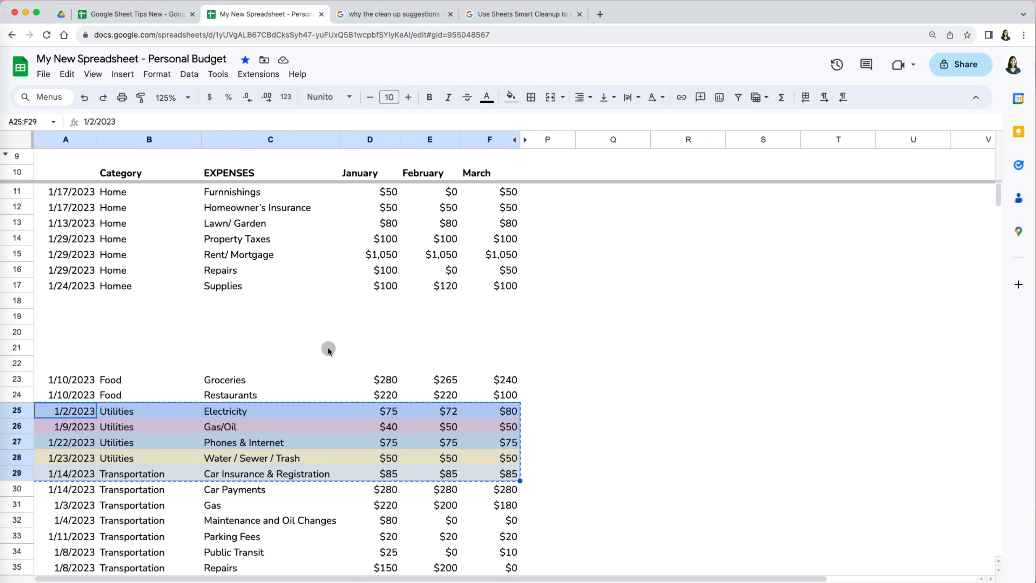
pyautogui.click(58, 302)
pyautogui.press('super+v')
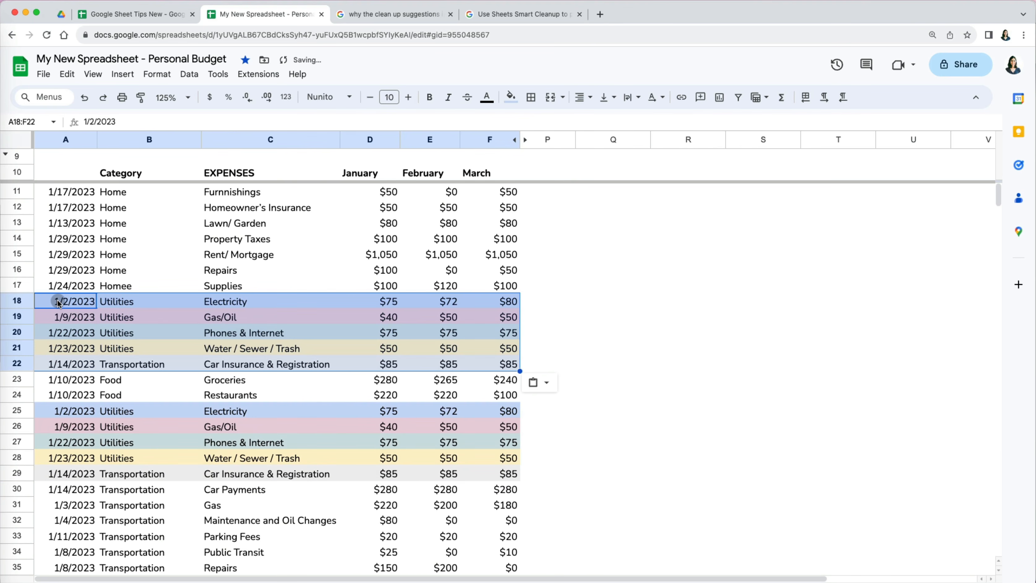
pyautogui.click(610, 329)
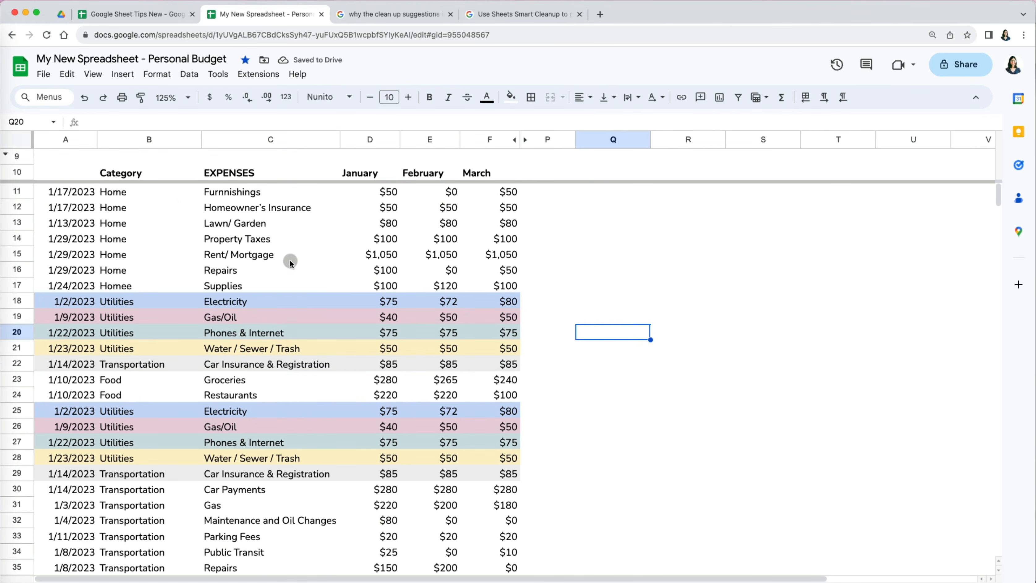
# - Try Remove duplicates without a range and dismiss the select-a-range warning
pyautogui.click(192, 74)
pyautogui.moveTo(244, 333)
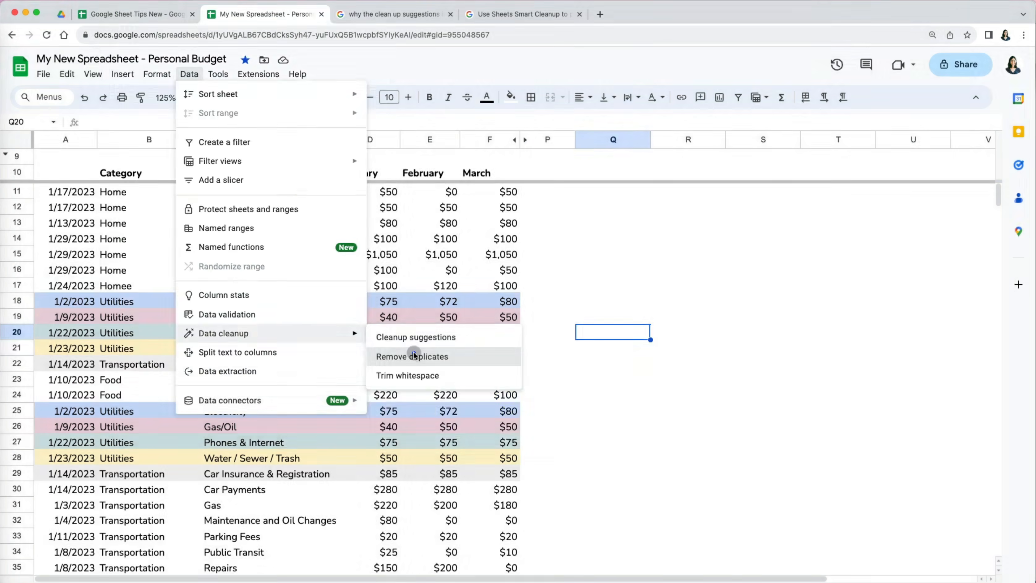
pyautogui.click(417, 355)
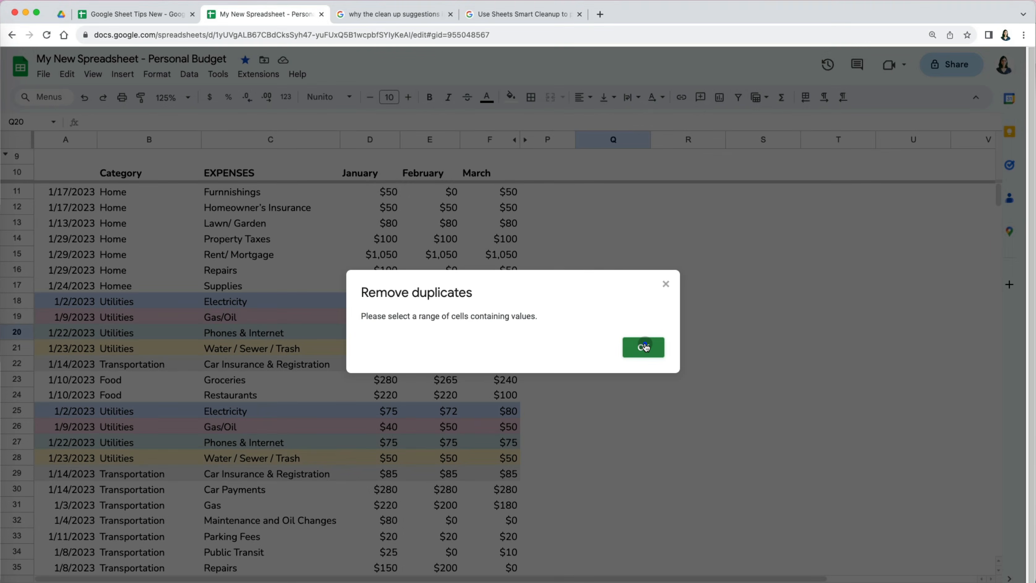
pyautogui.click(645, 347)
# - Remove duplicates from A10:F66 with 'Data has header row' checked, leaving 50 unique rows
pyautogui.moveTo(70, 172); pyautogui.dragTo(497, 569)
pyautogui.scroll(5, 492, 488)
pyautogui.click(200, 76)
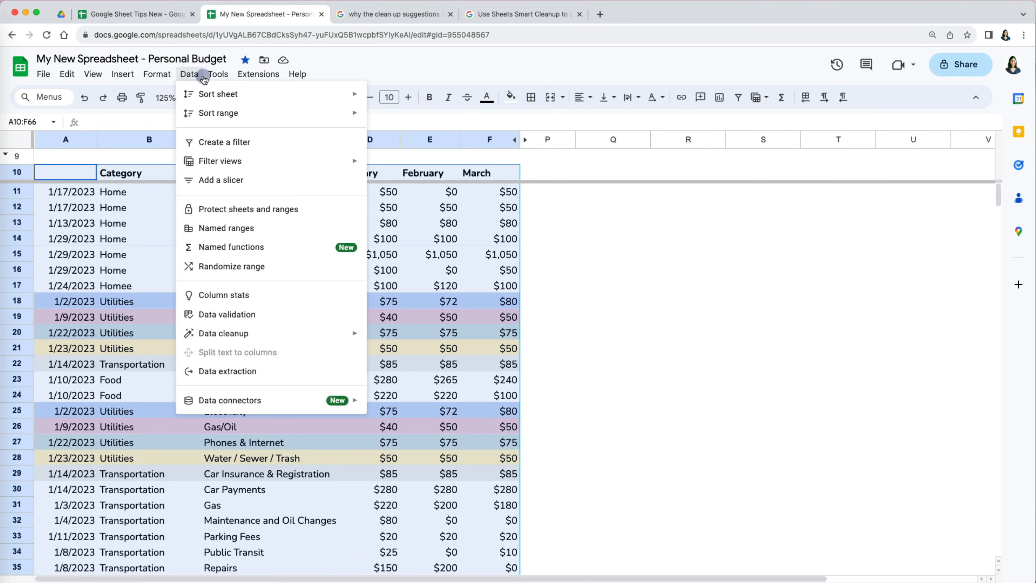
pyautogui.moveTo(260, 333)
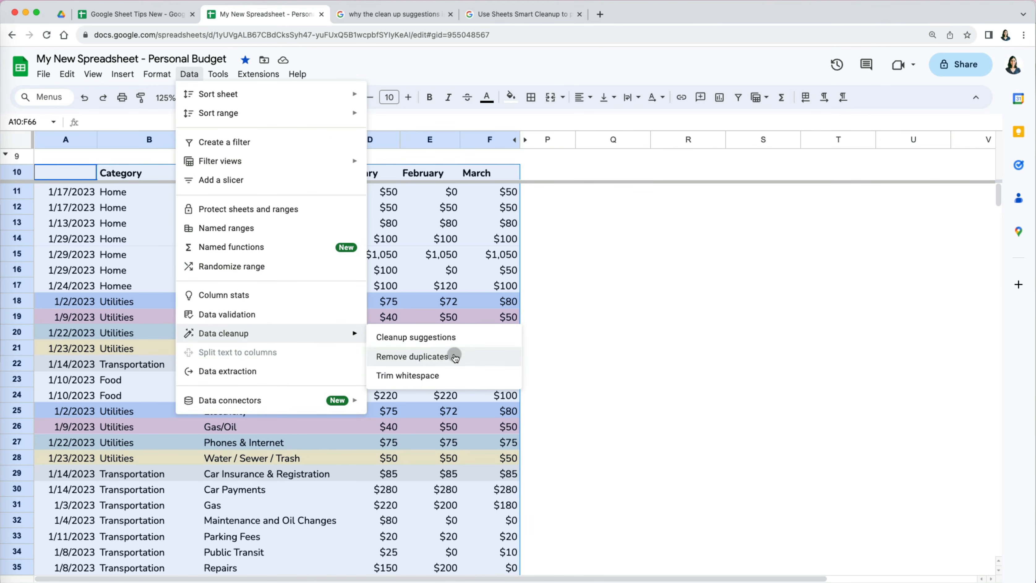
pyautogui.click(473, 356)
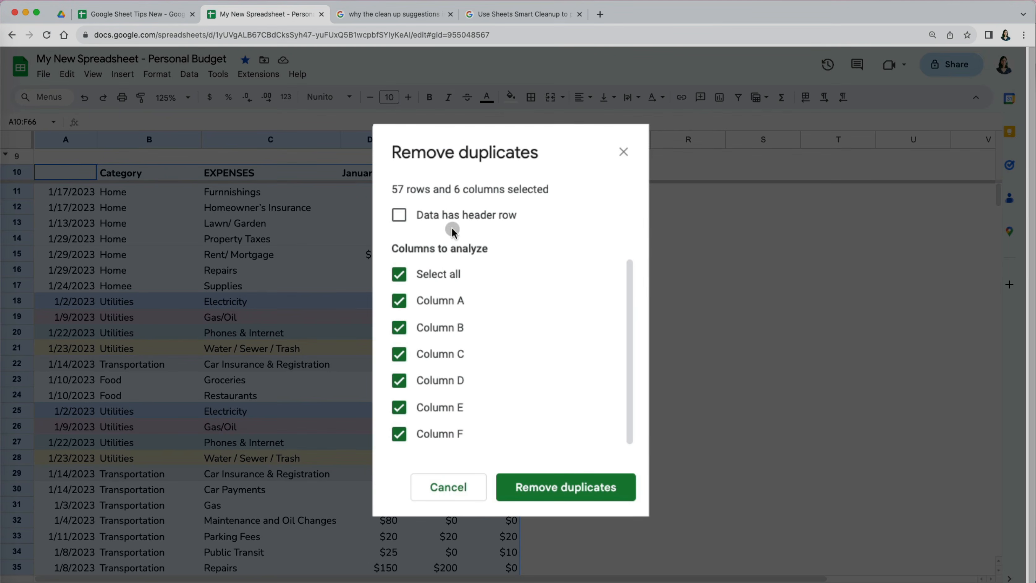
pyautogui.click(400, 215)
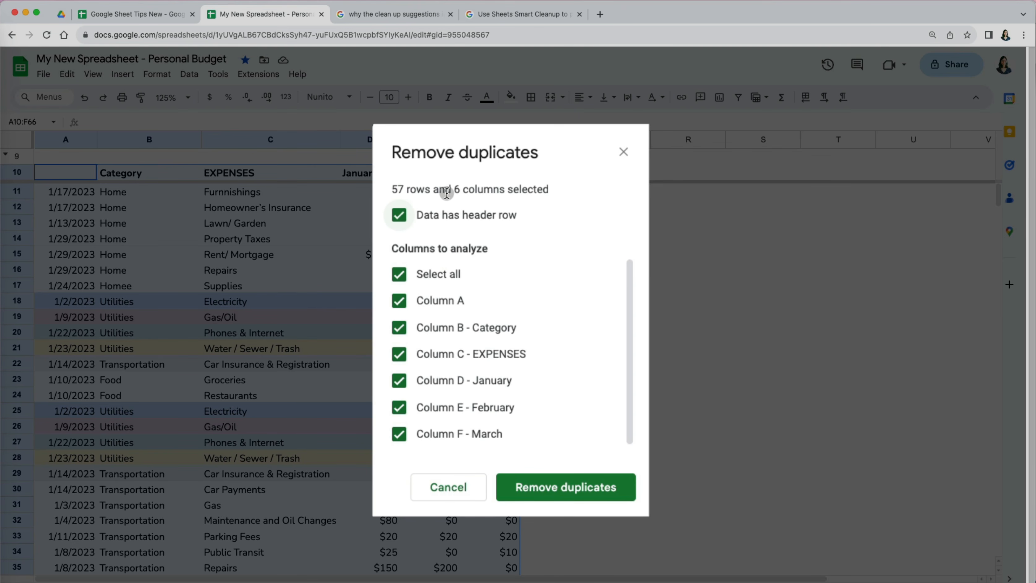
pyautogui.scroll(-1, 532, 416)
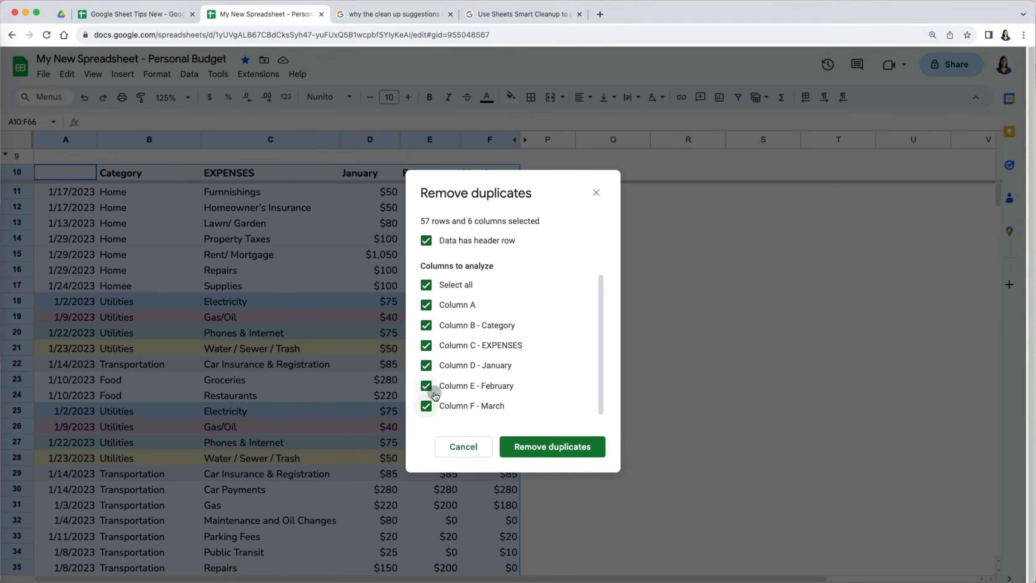
pyautogui.click(556, 445)
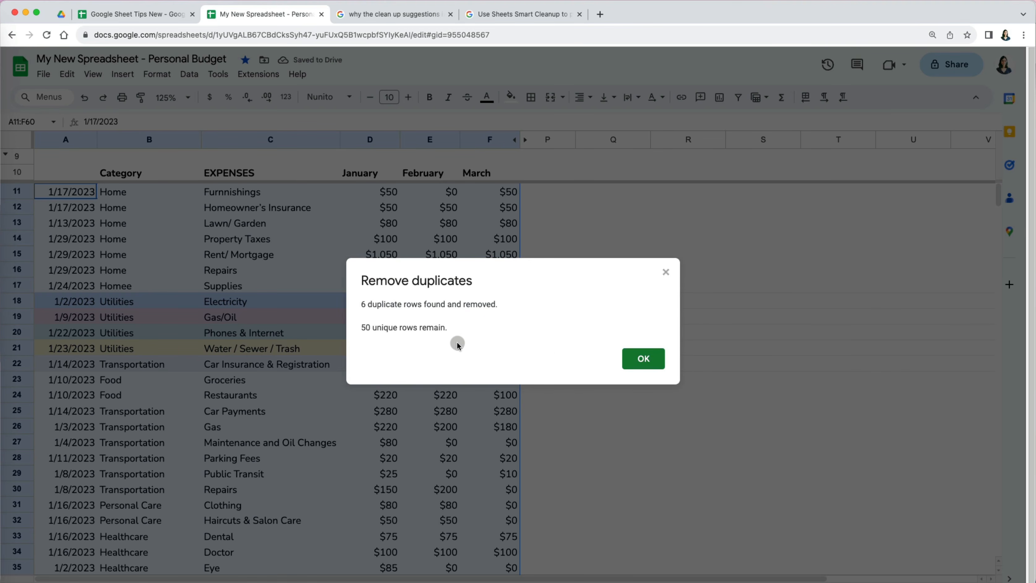
pyautogui.click(638, 365)
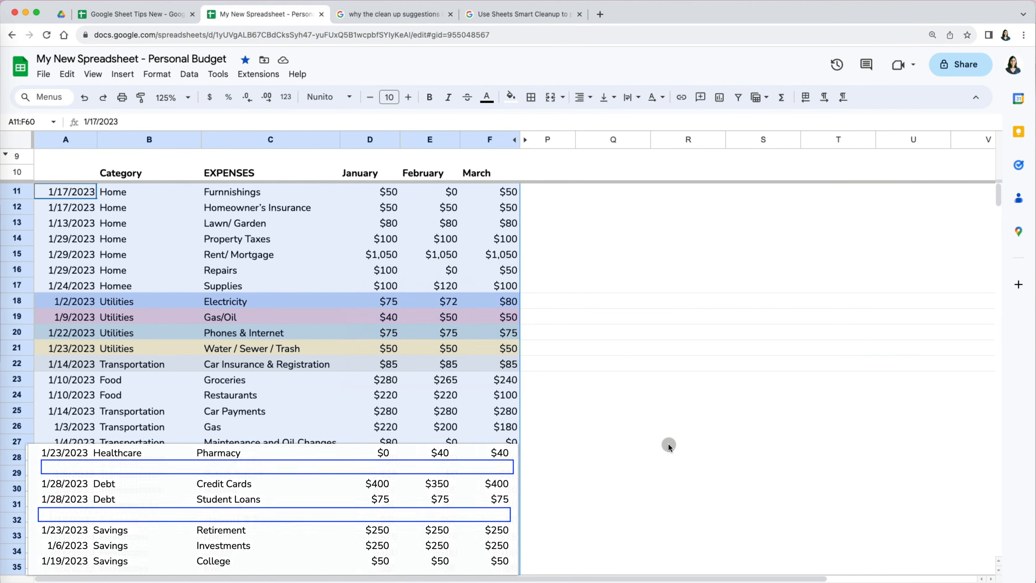
# - Undo the removal and change January amounts: Electricity 60, Gas/Oil 30, next row 25
pyautogui.press('super+z')
pyautogui.click(324, 304)
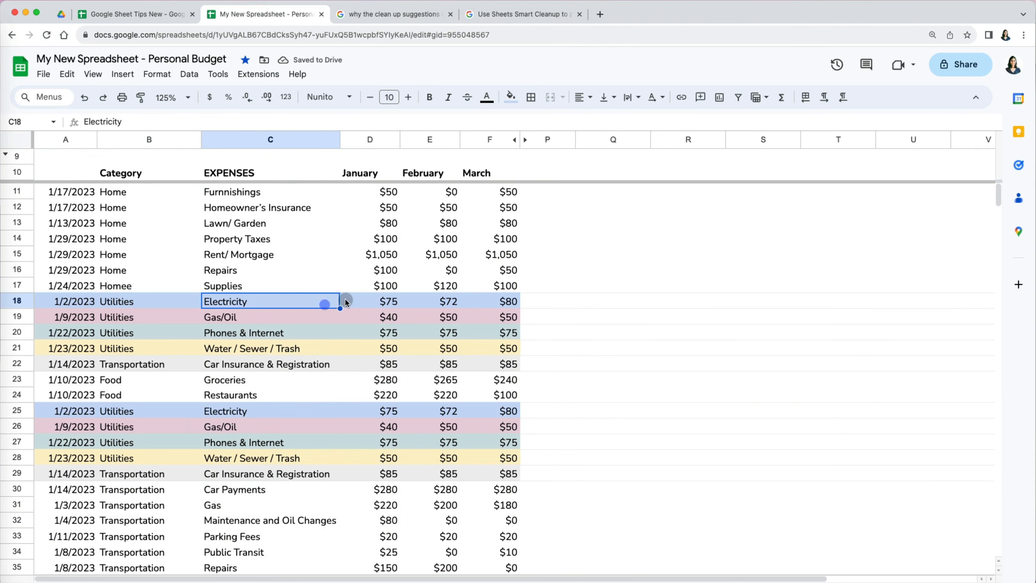
pyautogui.click(394, 303)
pyautogui.write('60')
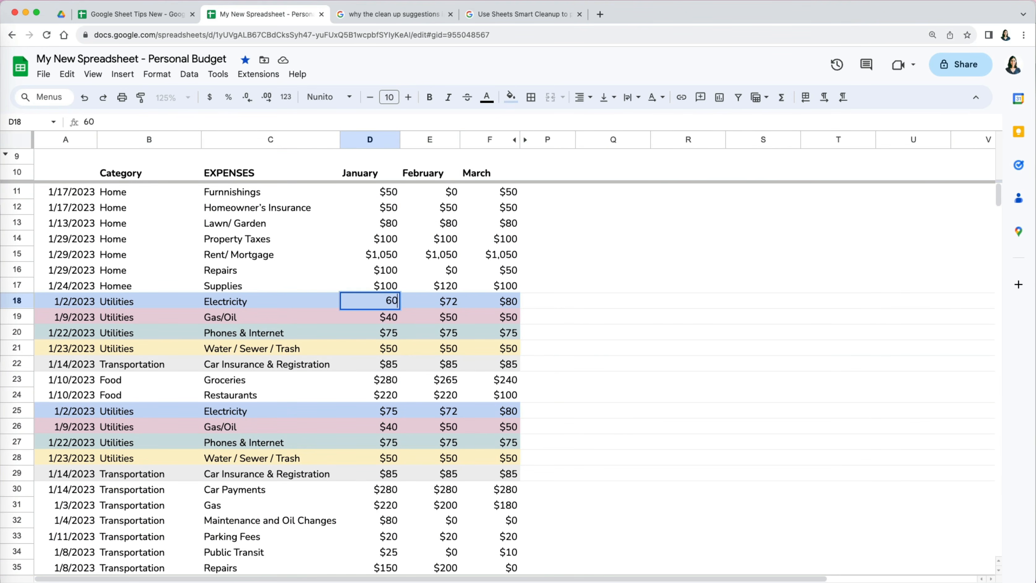
pyautogui.press('Return')
pyautogui.write('30')
pyautogui.press('Return')
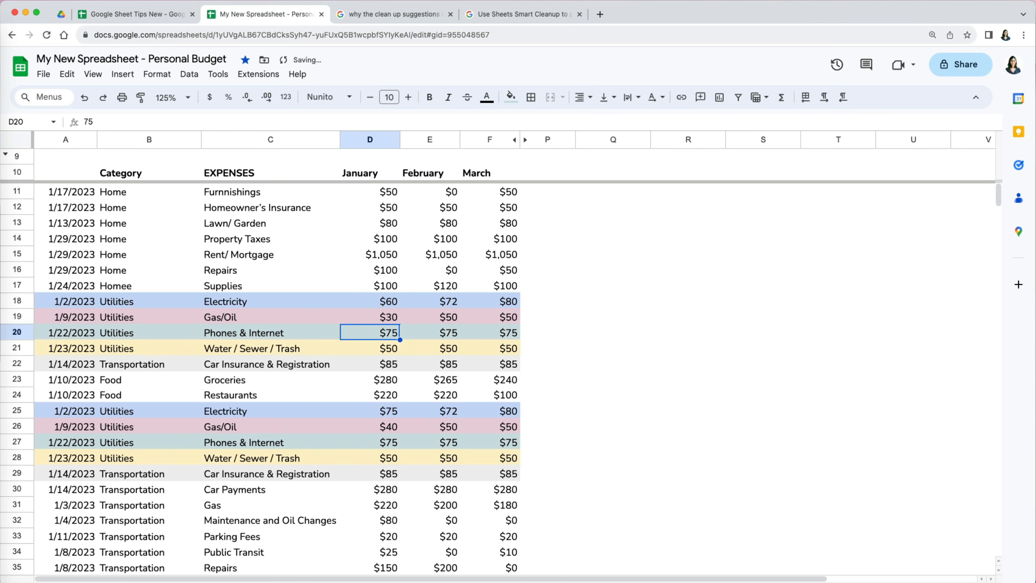
pyautogui.write('25')
# - Select the expense table and run Remove duplicates with 'Data has header row' checked
pyautogui.click(88, 172)
pyautogui.press('super+shift+Right')
pyautogui.press('super+shift+Right')
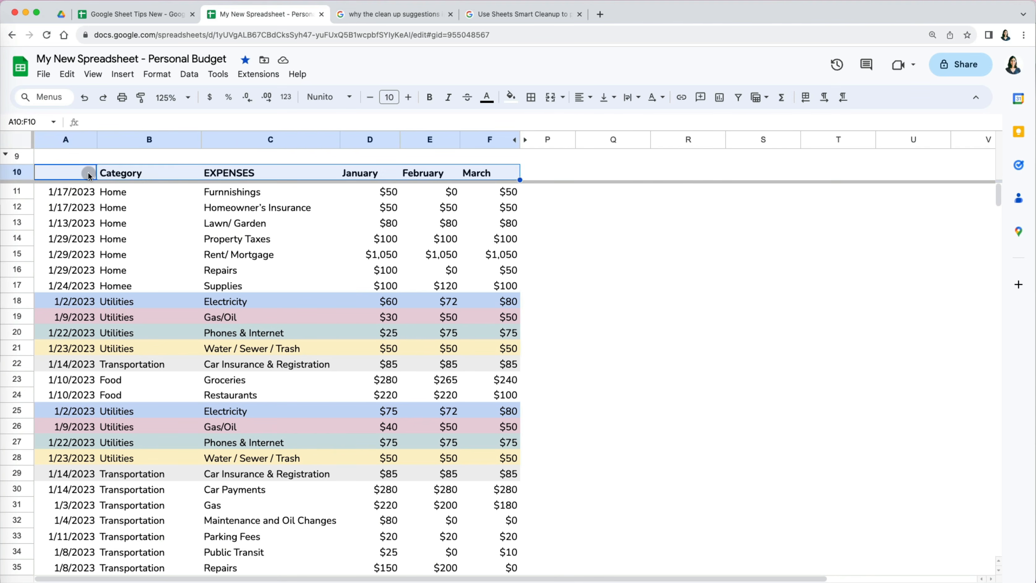
pyautogui.hotkey('shift', 'Down')
pyautogui.press('super+shift+Down')
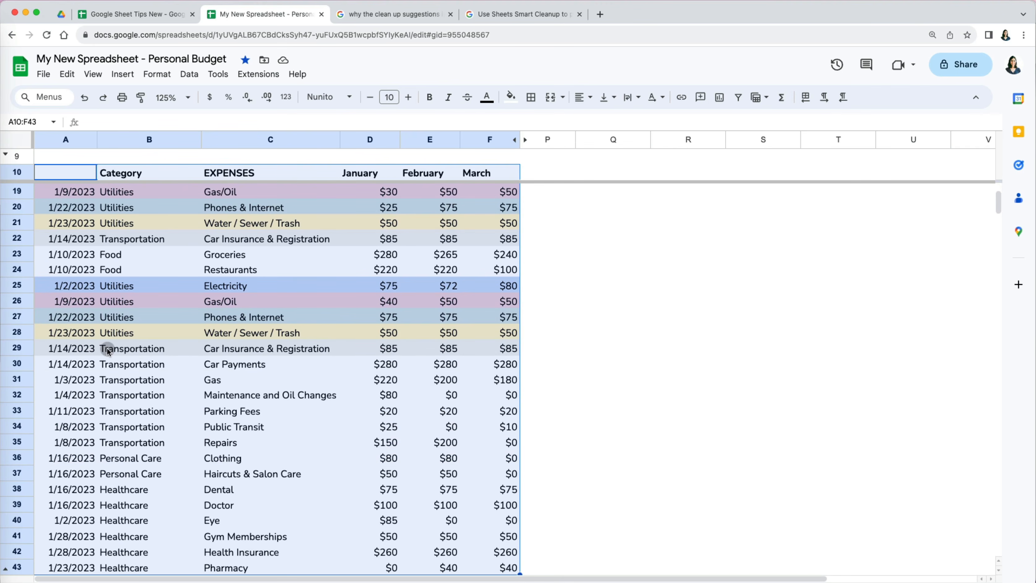
pyautogui.scroll(-2, 254, 395)
pyautogui.scroll(5, 254, 395)
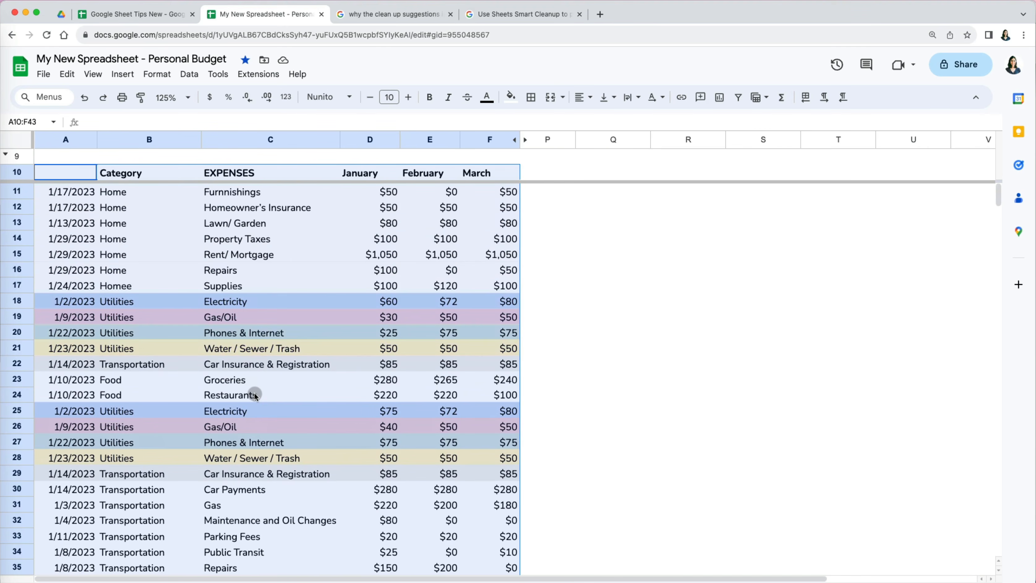
pyautogui.click(189, 73)
pyautogui.moveTo(244, 334)
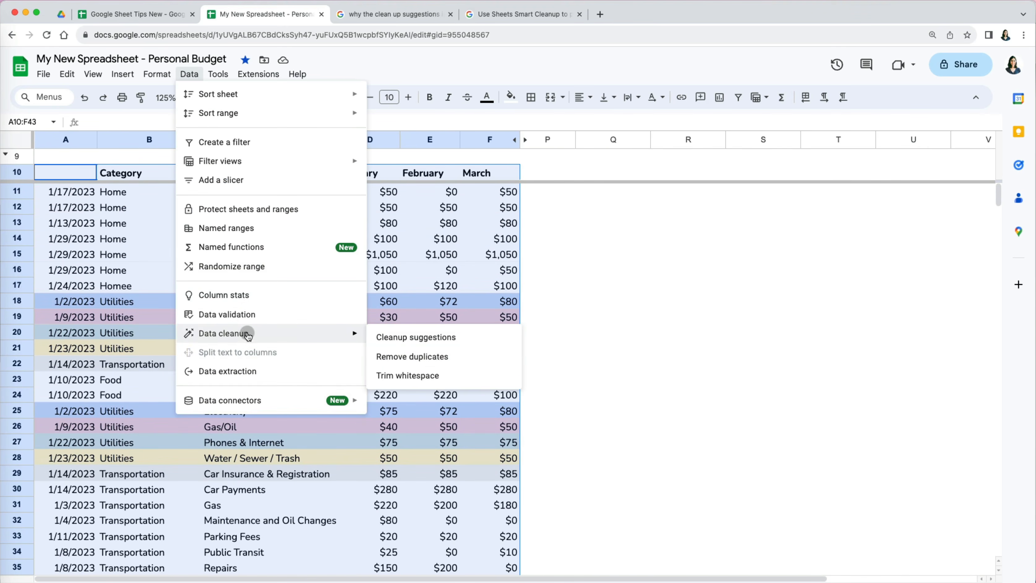
pyautogui.click(439, 357)
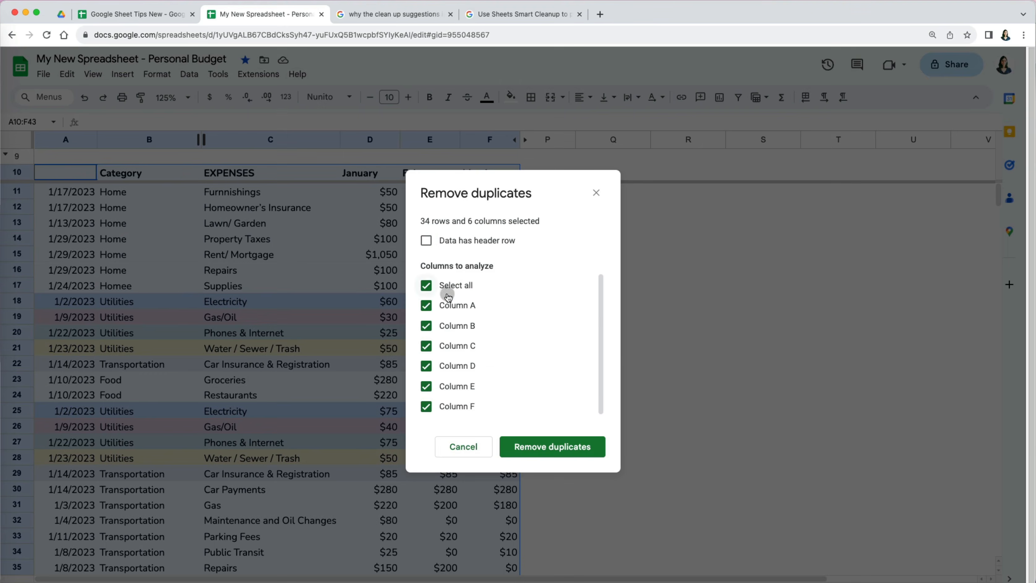
pyautogui.click(492, 241)
pyautogui.click(561, 447)
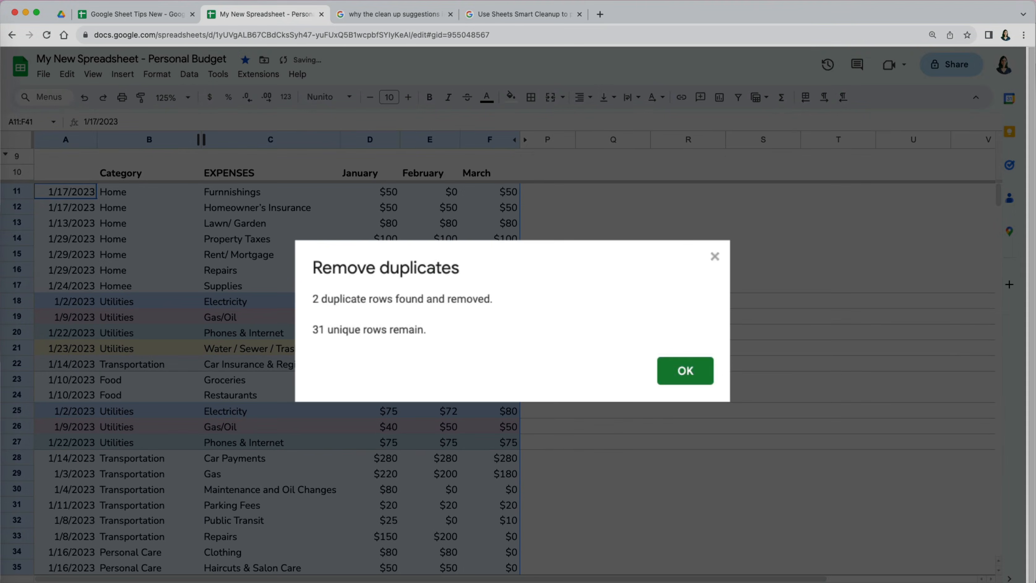
pyautogui.click(698, 373)
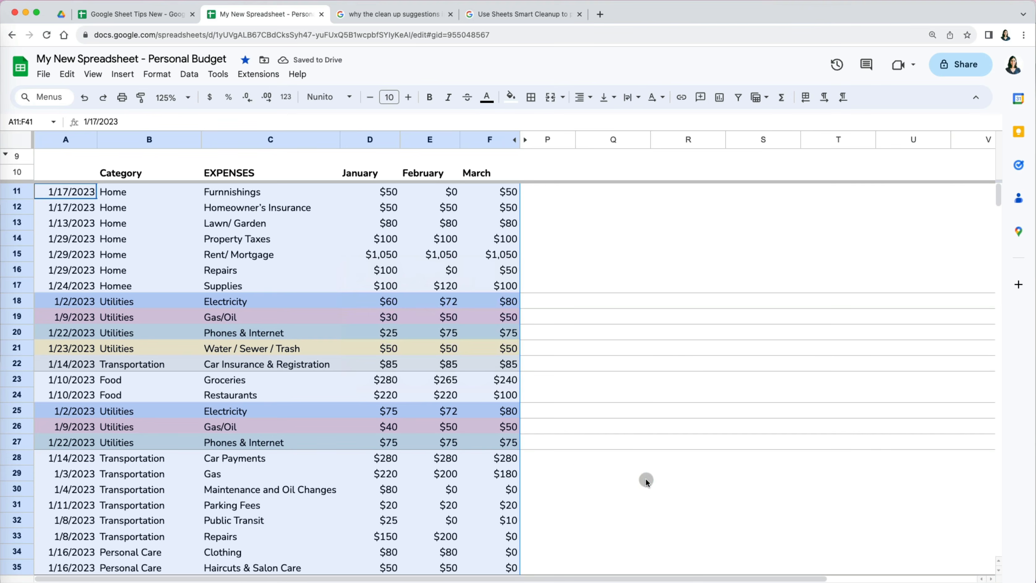
# - Compare the January amounts of the repeated Utilities rows in column D
pyautogui.click(647, 480)
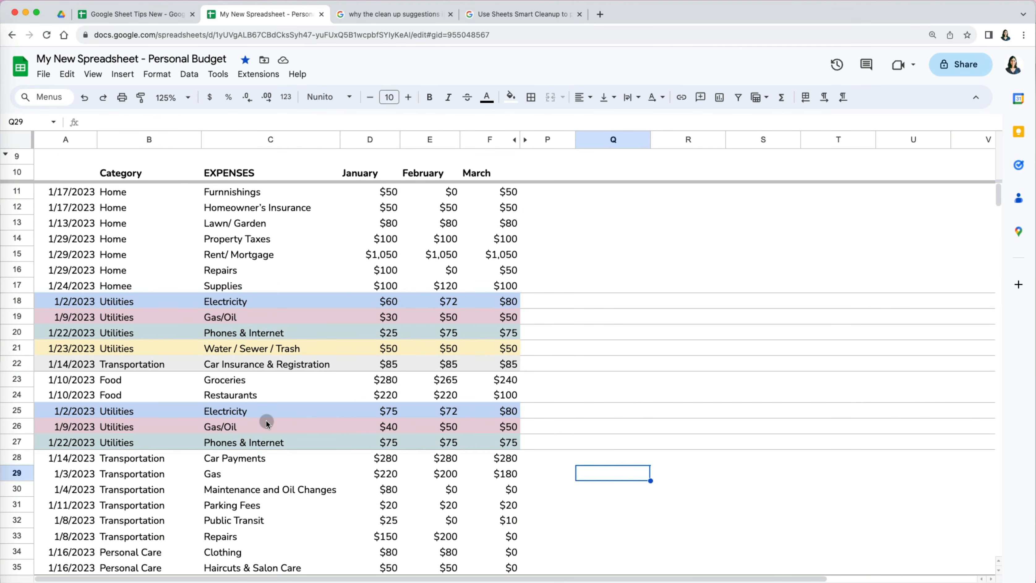
pyautogui.click(361, 364)
pyautogui.click(384, 304)
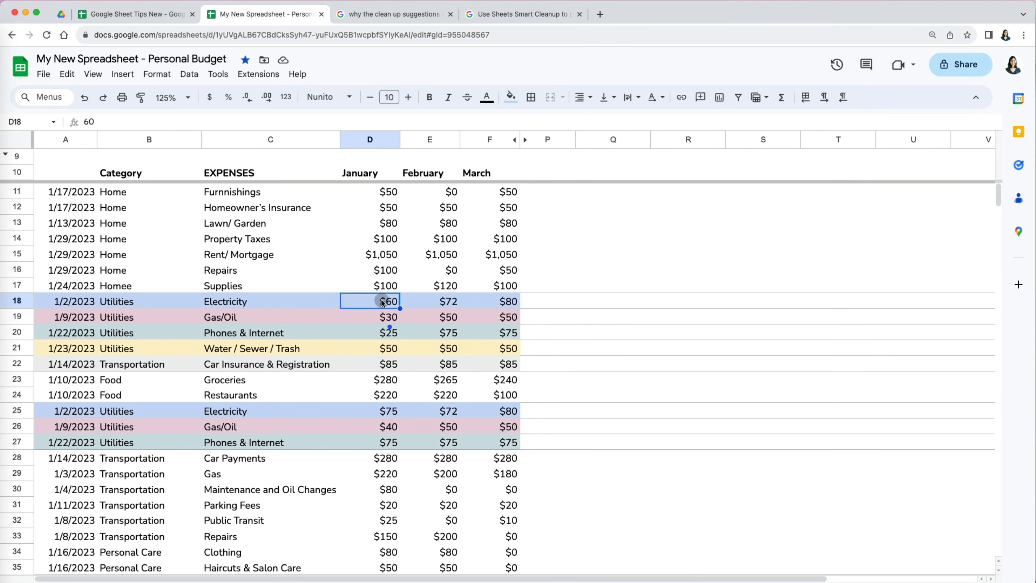
pyautogui.keyDown('super'); pyautogui.click(394, 410); pyautogui.keyUp('super')
pyautogui.click(393, 318)
pyautogui.keyDown('super'); pyautogui.click(393, 426); pyautogui.keyUp('super')
pyautogui.click(393, 333)
pyautogui.keyDown('super'); pyautogui.click(392, 443); pyautogui.keyUp('super')
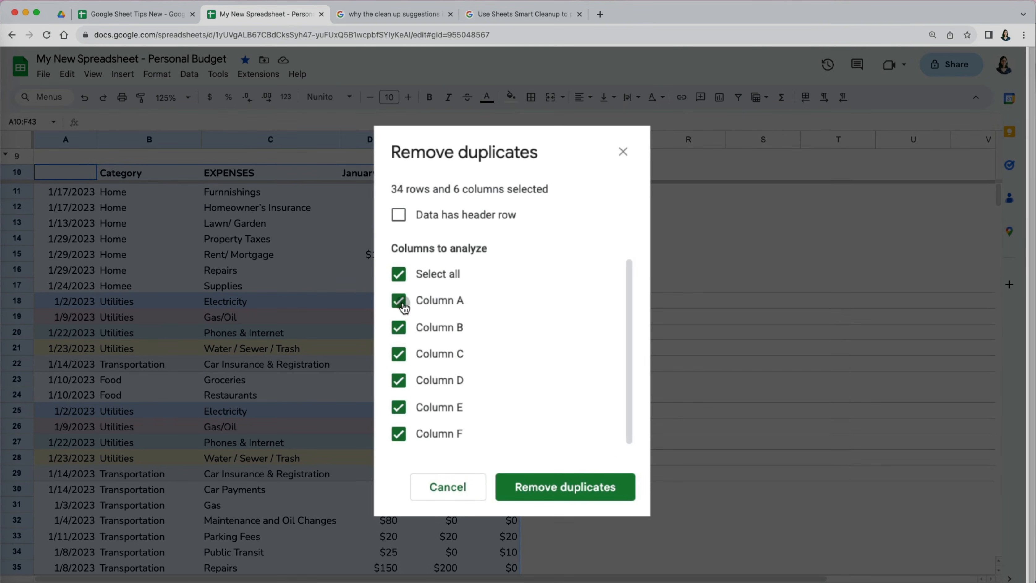
# - Remove duplicates with a header row, excluding Column D - January from the comparison
pyautogui.click(399, 215)
pyautogui.click(403, 381)
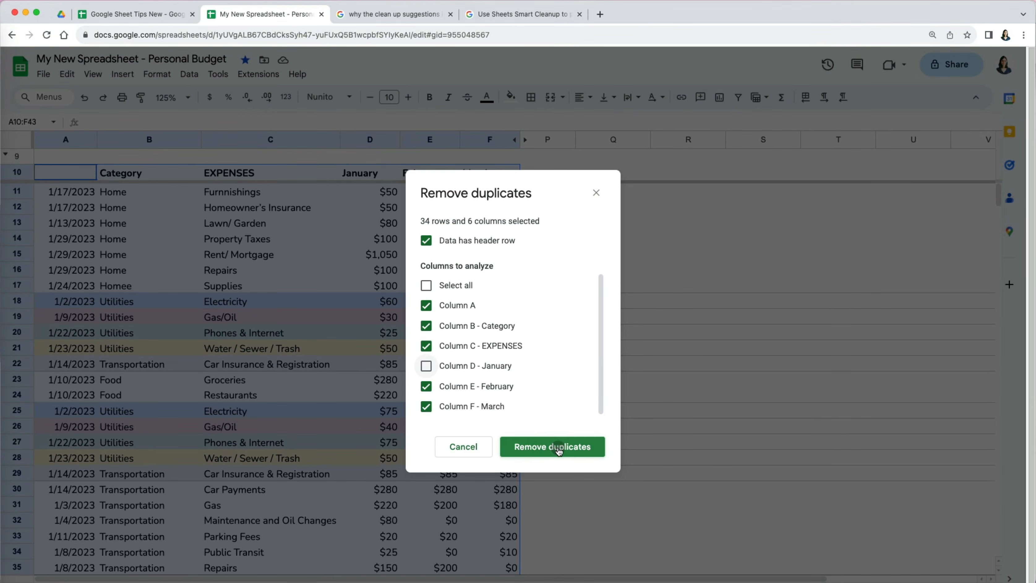
pyautogui.click(558, 448)
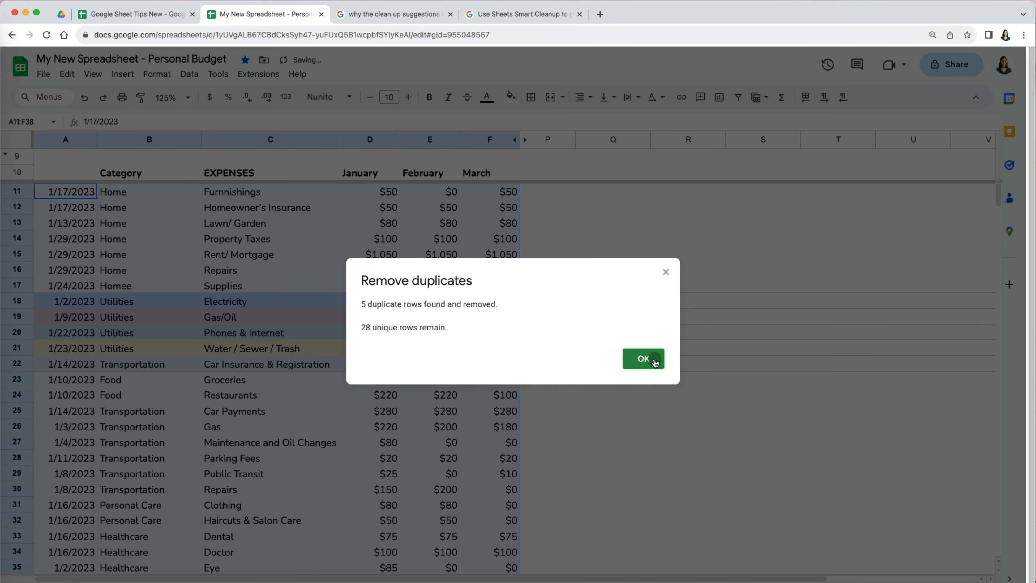
pyautogui.click(655, 362)
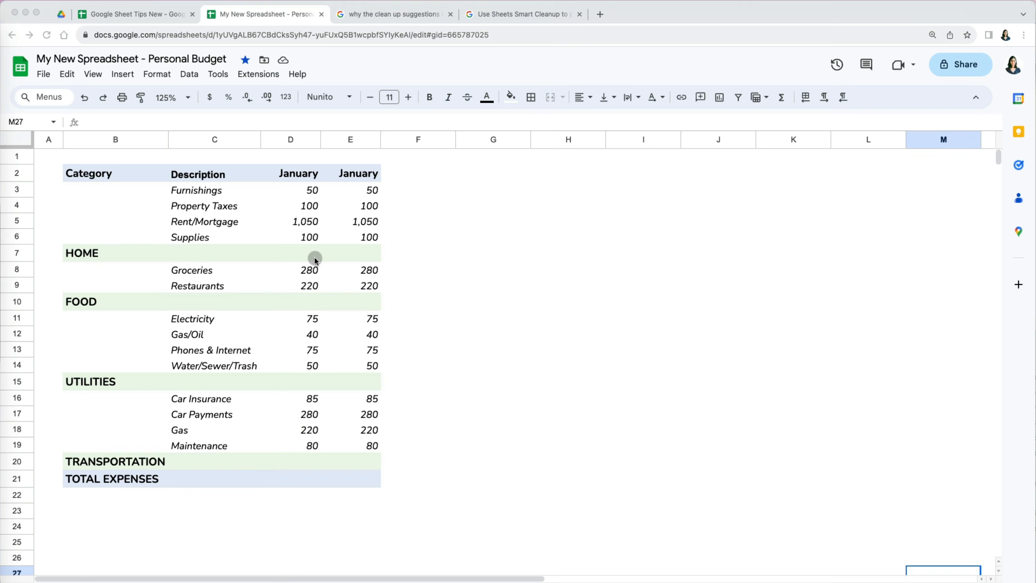
pyautogui.click(302, 257)
# - Enter the HOME total =sum(D3:D6) in D7
pyautogui.write('=sum(')
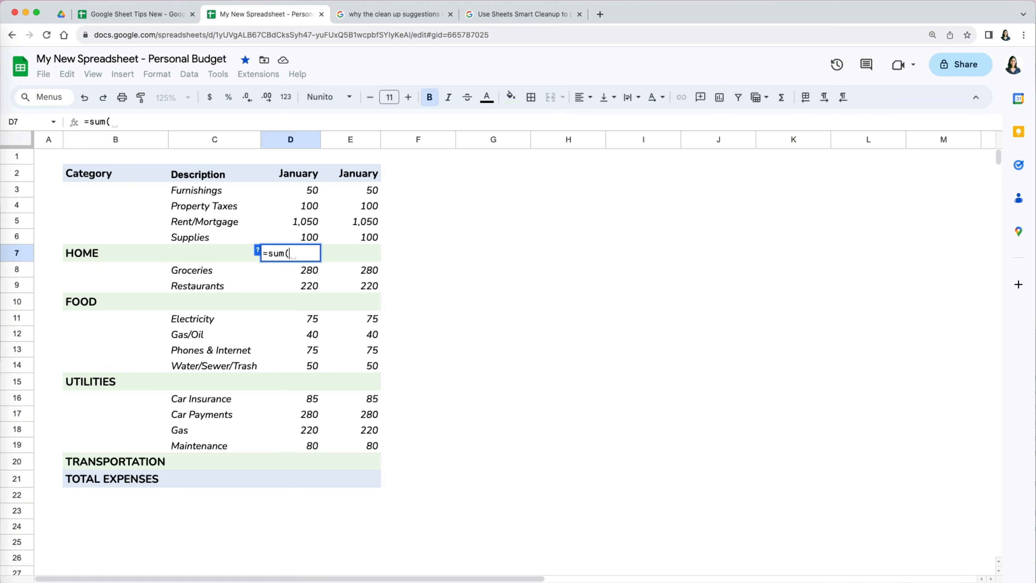
pyautogui.press('Up')
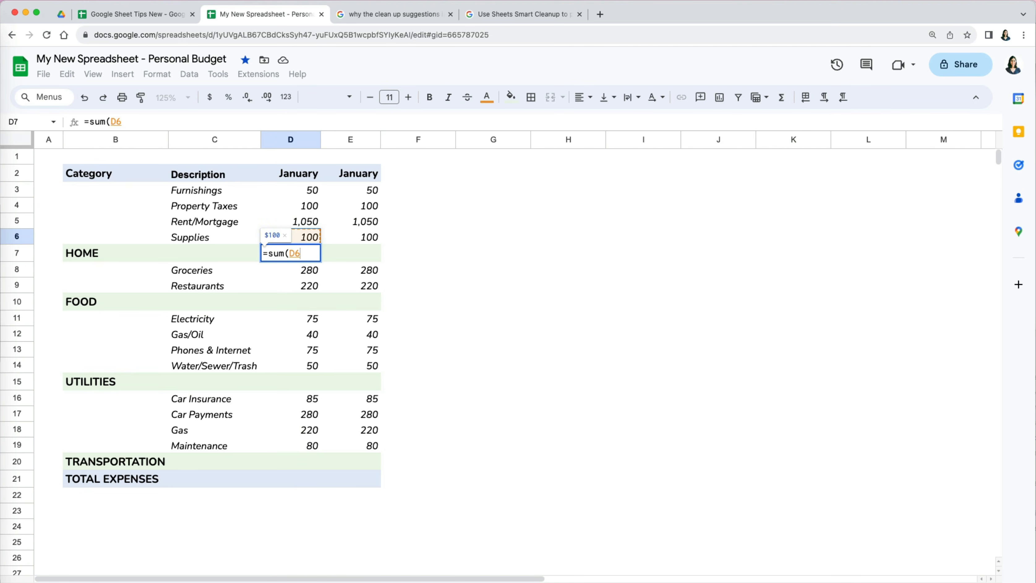
pyautogui.hotkey('shift', 'Up')
pyautogui.hotkey('shift', 'Up')
pyautogui.hotkey('shift', 'Up')
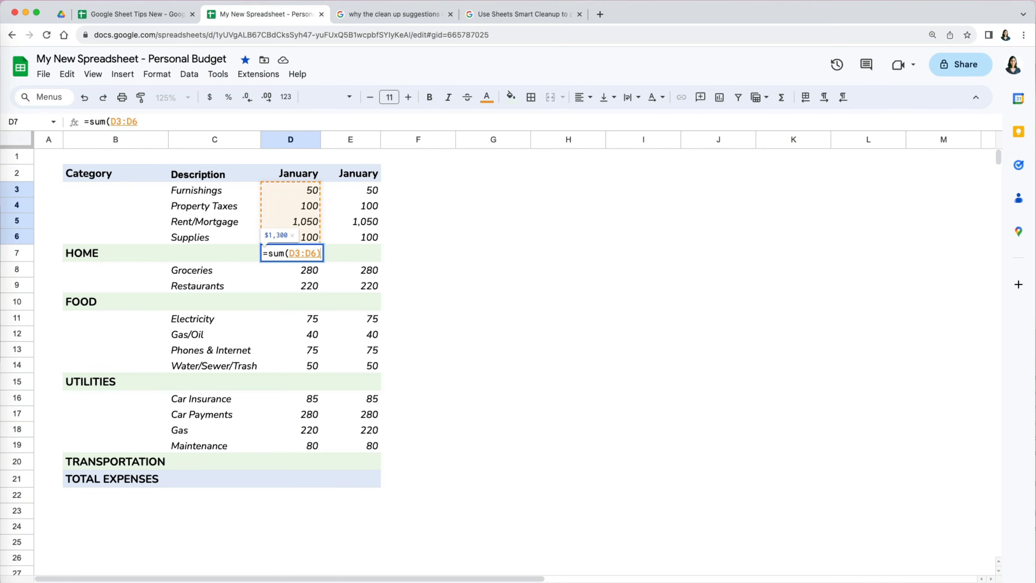
pyautogui.write(')')
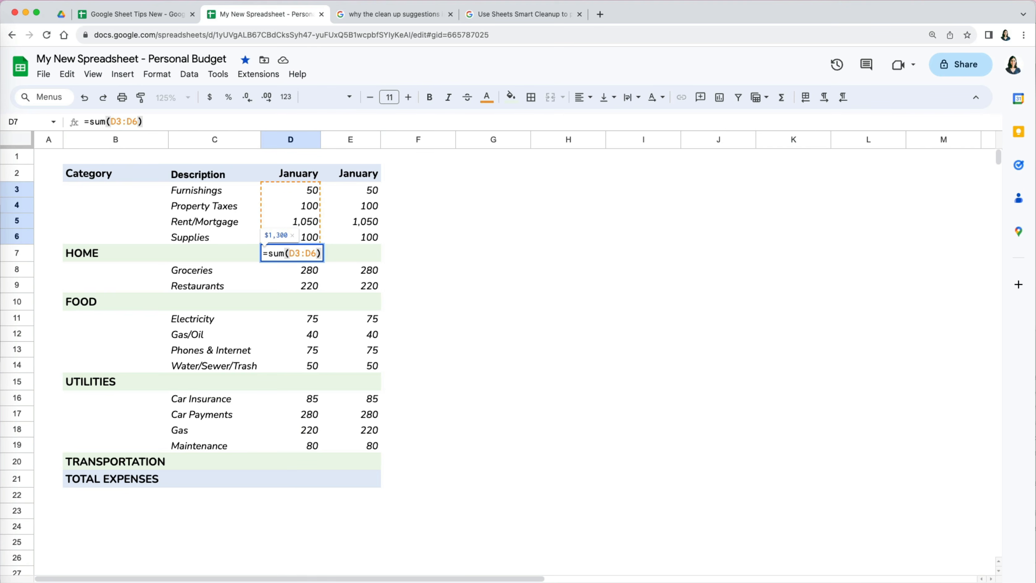
pyautogui.press('Return')
# - Copy the total into D10 and correct its range to D8:D9 for FOOD
pyautogui.click(313, 253)
pyautogui.press('cmd+c')
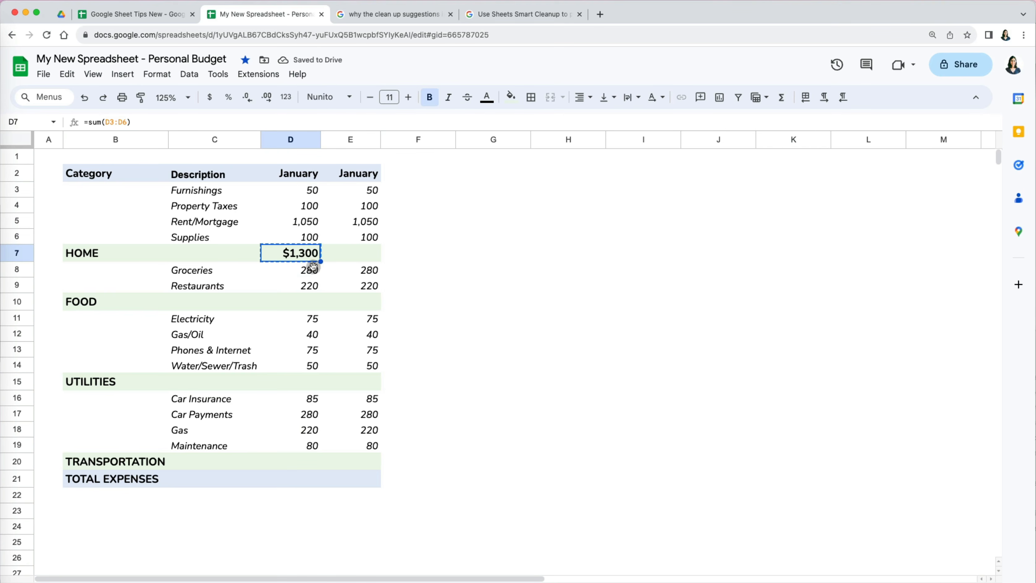
pyautogui.click(313, 305)
pyautogui.press('cmd+v')
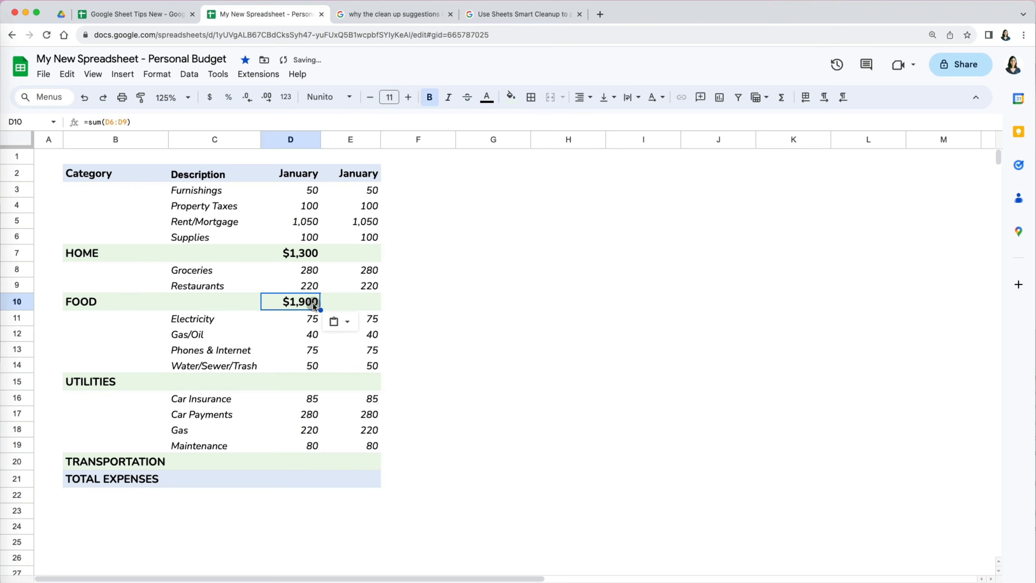
pyautogui.click(211, 119)
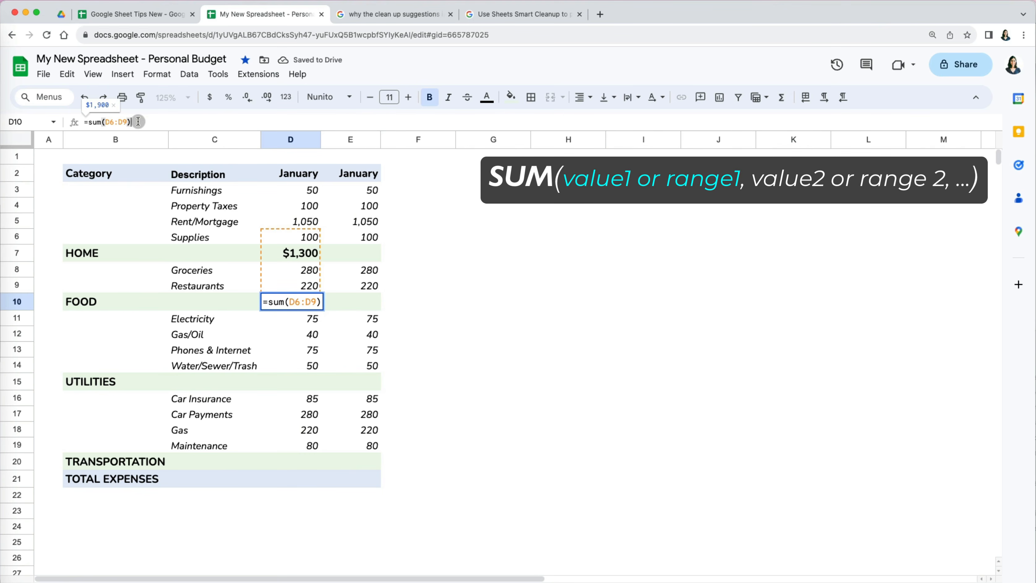
pyautogui.moveTo(127, 121); pyautogui.dragTo(111, 122)
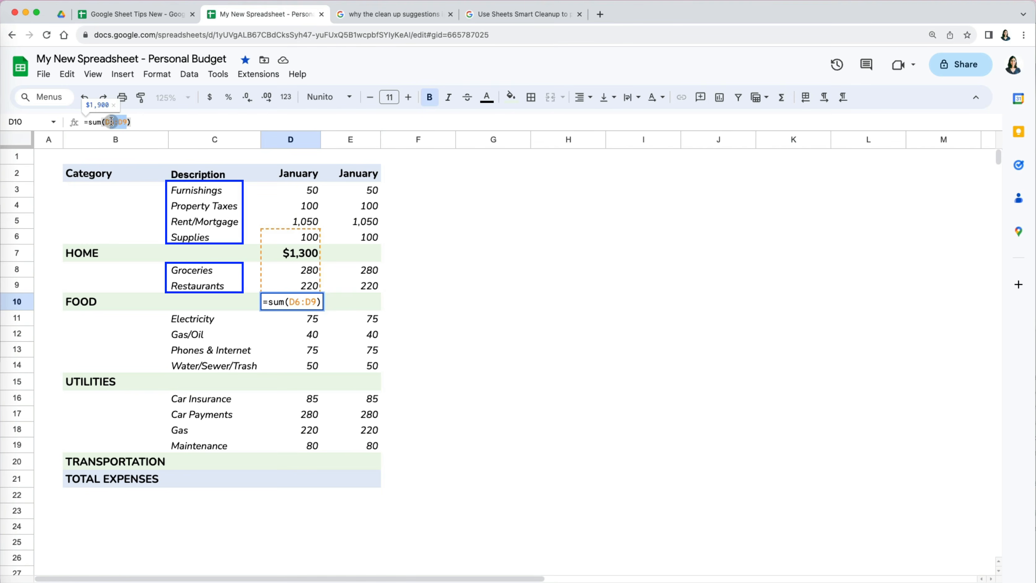
pyautogui.press('Right')
pyautogui.press('Right')
pyautogui.press('BackSpace')
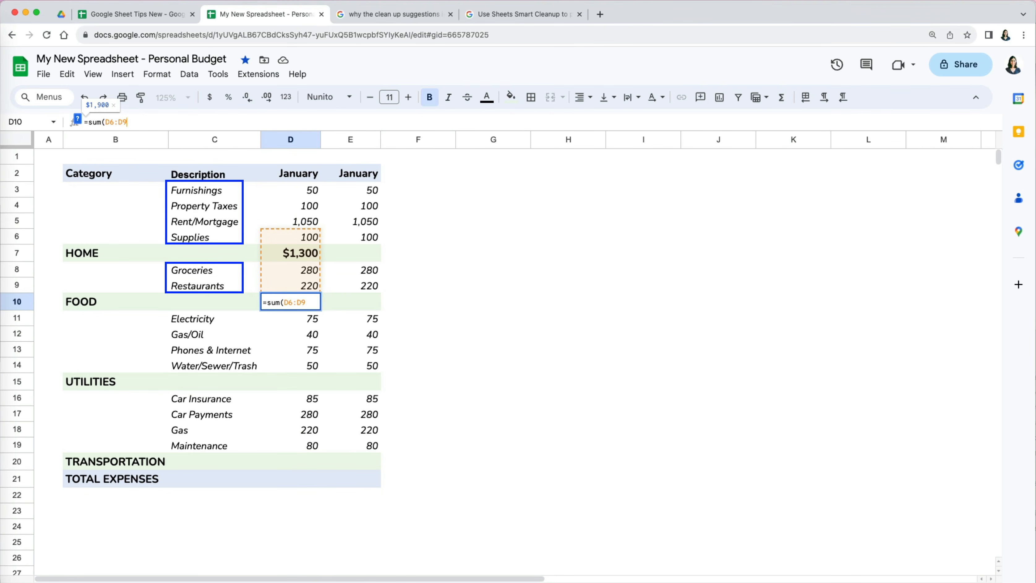
pyautogui.moveTo(306, 286); pyautogui.dragTo(306, 275)
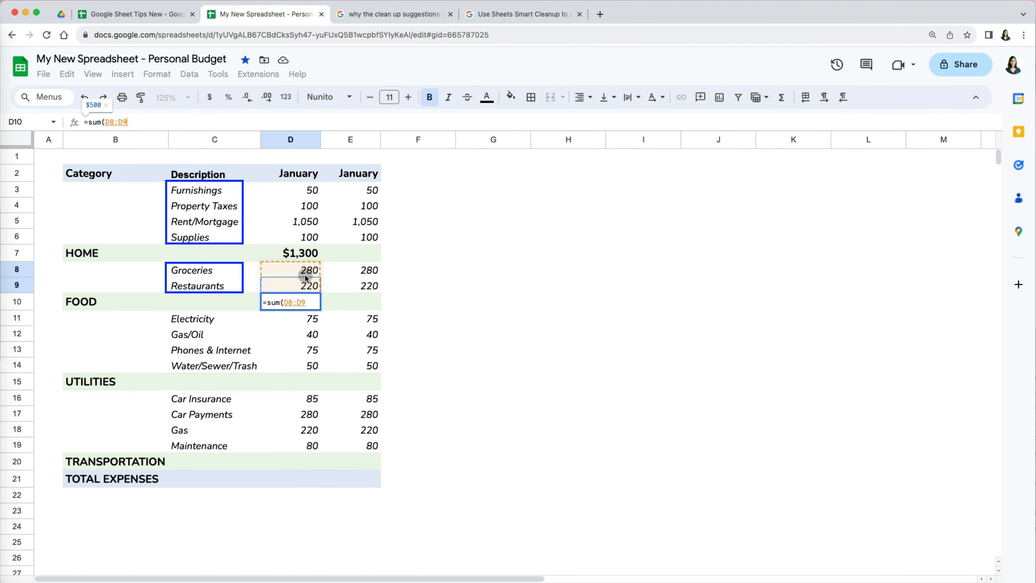
pyautogui.press('Return')
# - Enter SUM totals for UTILITIES in D15 (D11:D14) and TRANSPORTATION in D20 (D16:D19)
pyautogui.click(291, 381)
pyautogui.write('=sum')
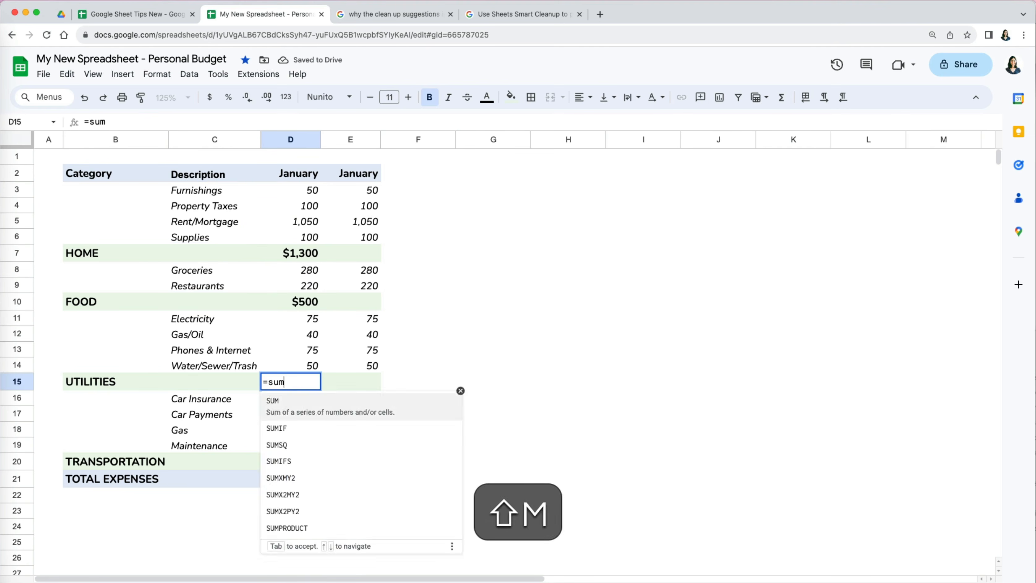
pyautogui.write('(')
pyautogui.press('Up')
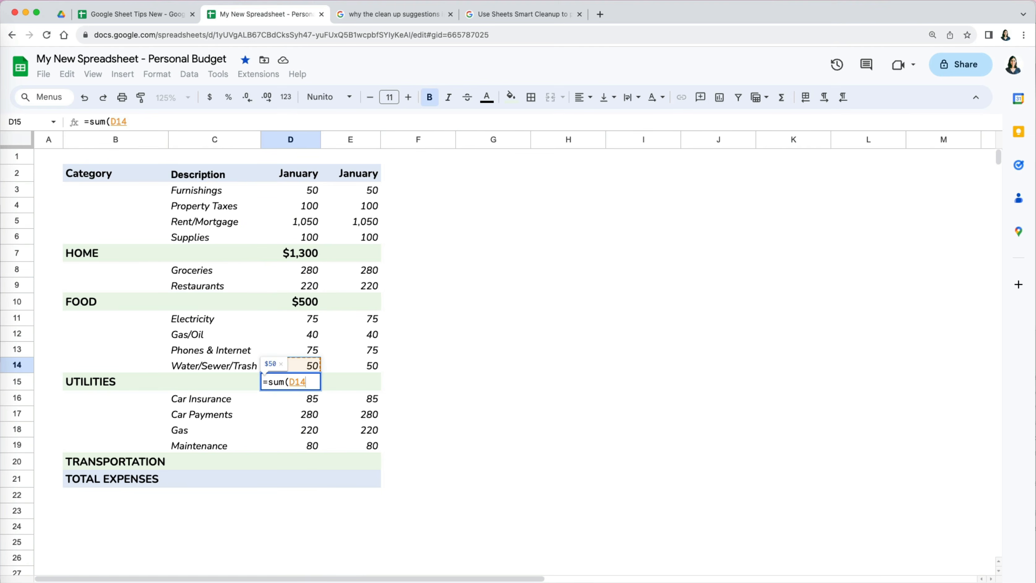
pyautogui.hotkey('shift', 'Up')
pyautogui.hotkey('shift', 'Up')
pyautogui.hotkey('shift', 'Up')
pyautogui.press('Return')
pyautogui.click(291, 461)
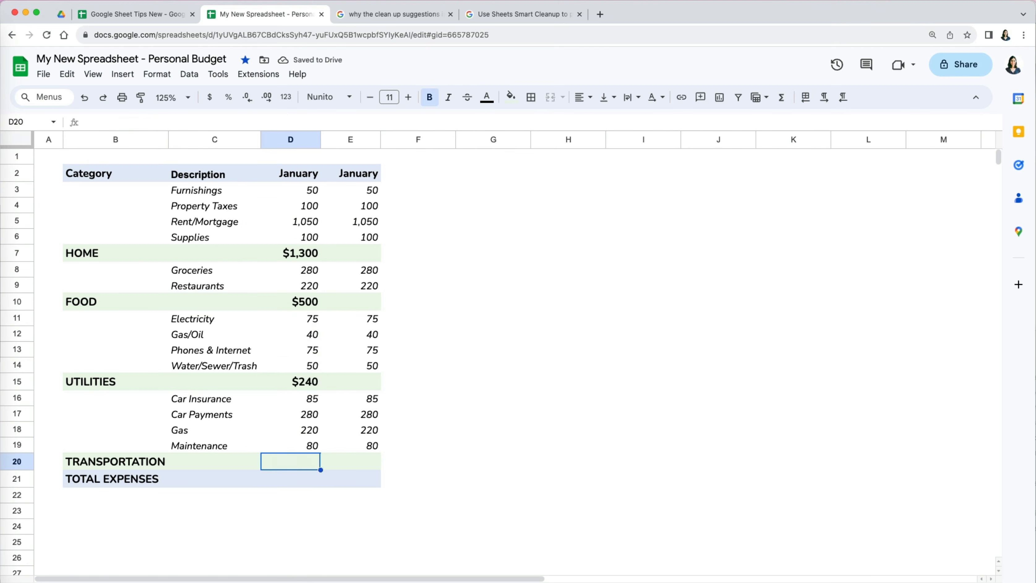
pyautogui.write('=sum(')
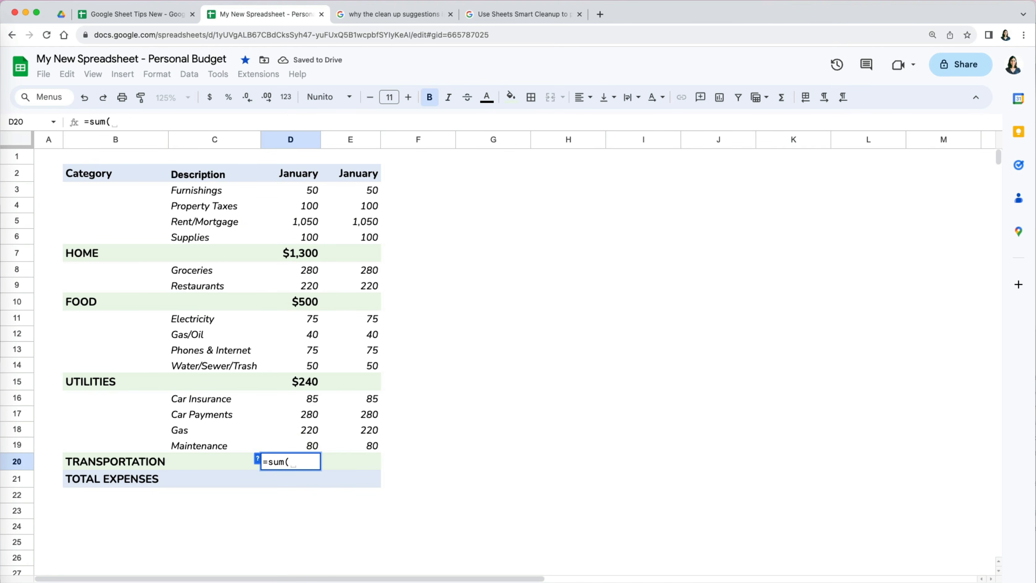
pyautogui.press('Up')
pyautogui.hotkey('shift', 'Up')
pyautogui.hotkey('shift', 'Up')
pyautogui.hotkey('shift', 'Up')
pyautogui.press('Return')
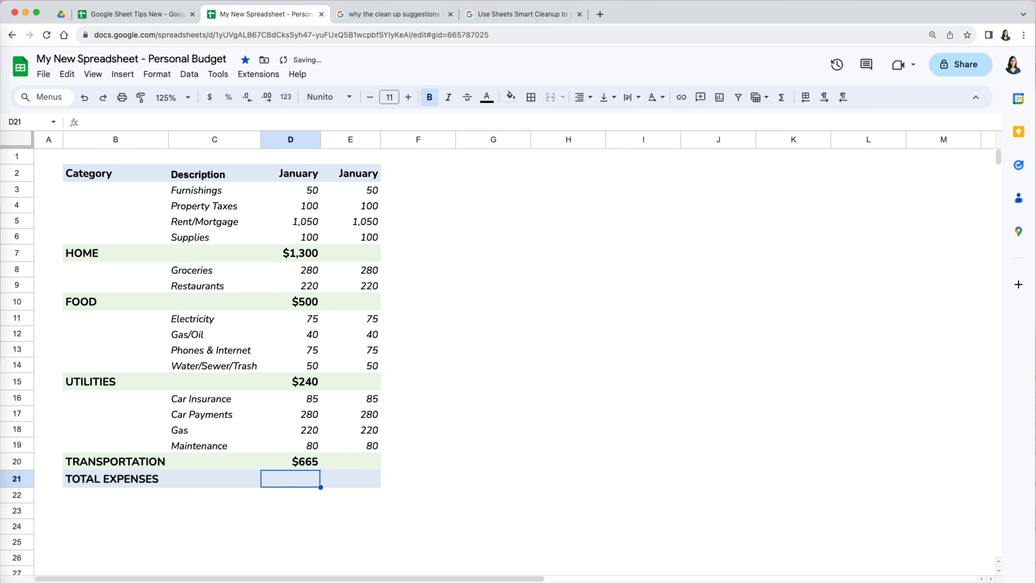
# - Enter TOTAL EXPENSES as =sum(D3:D20) in D21, which double-counts to $5,410
pyautogui.write('=sum(')
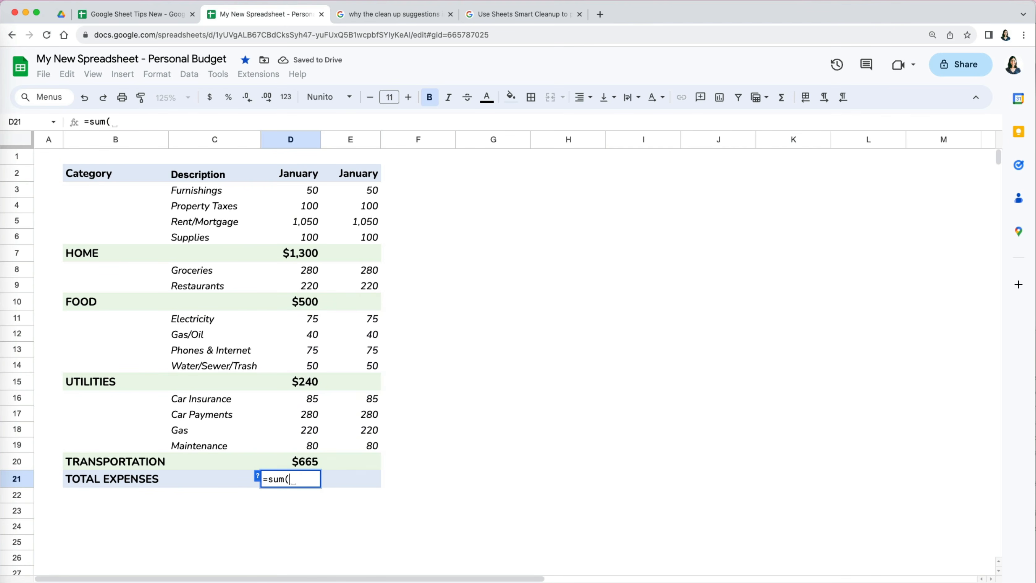
pyautogui.press('Up')
pyautogui.hotkey('shift', 'Up')
pyautogui.hotkey('shift', 'Up')
pyautogui.hotkey('shift', 'Up')
pyautogui.hotkey('shift', 'Up')
pyautogui.hotkey('shift', 'Up')
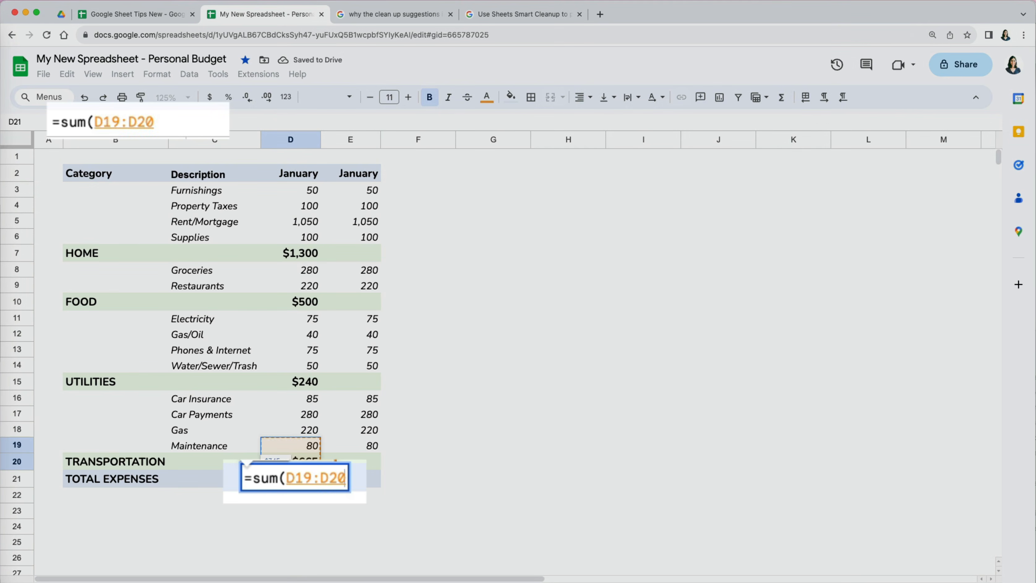
pyautogui.hotkey('shift', 'Up')
pyautogui.hotkey('shift', 'Up')
pyautogui.hotkey('shift', 'Up')
pyautogui.hotkey('shift', 'Up')
pyautogui.hotkey('shift', 'Up')
pyautogui.hotkey('shift', 'Up')
pyautogui.hotkey('shift', 'Up')
pyautogui.hotkey('shift', 'Up')
pyautogui.hotkey('shift', 'Up')
pyautogui.hotkey('shift', 'Up')
pyautogui.hotkey('shift', 'Up')
pyautogui.hotkey('shift', 'Up')
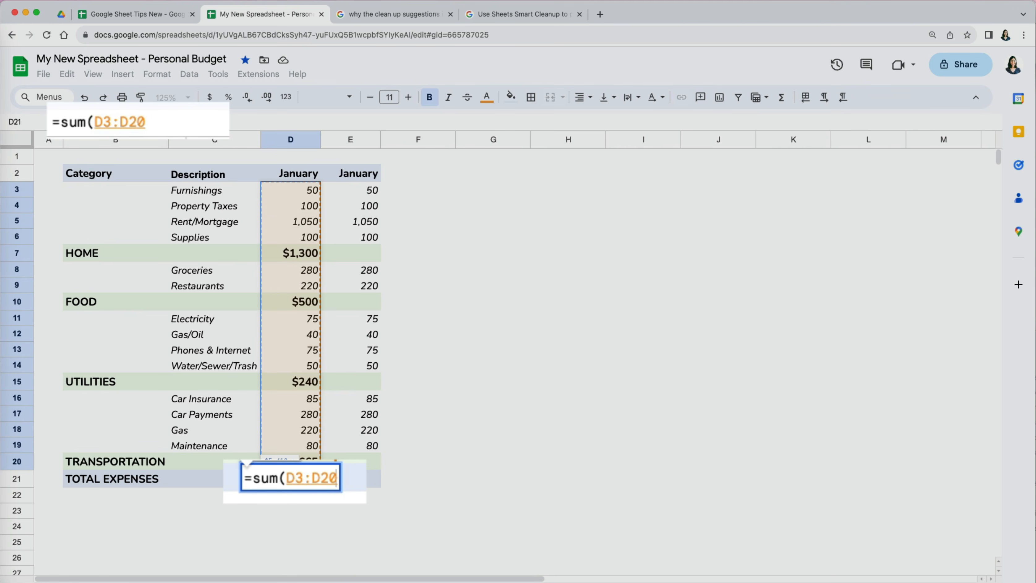
pyautogui.press('Return')
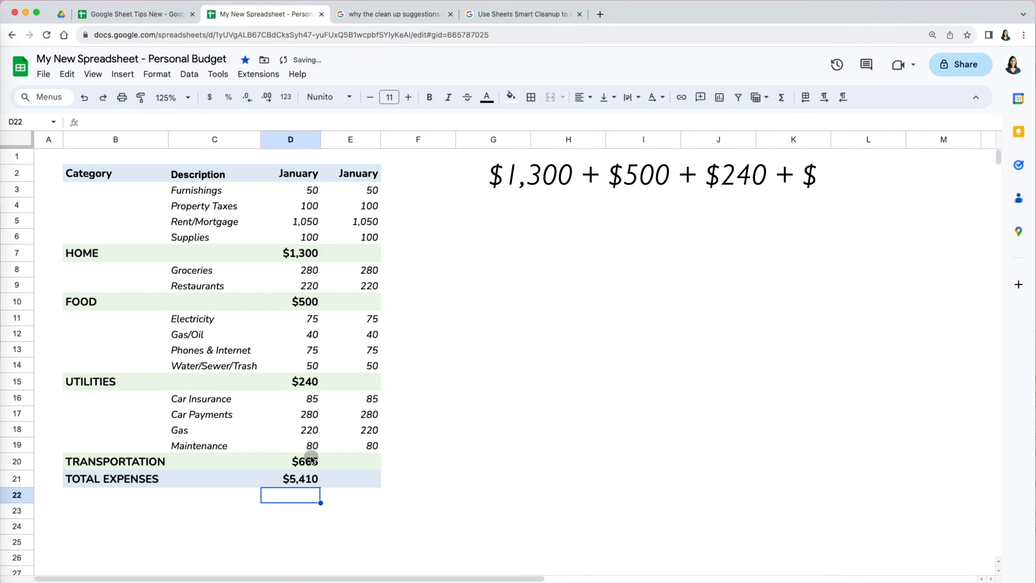
pyautogui.click(310, 485)
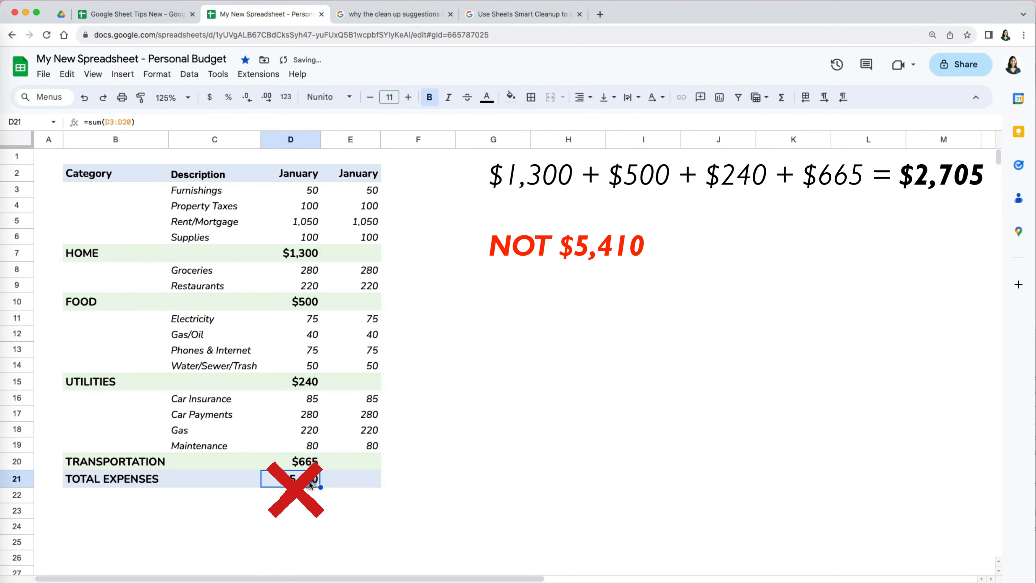
pyautogui.click(268, 119)
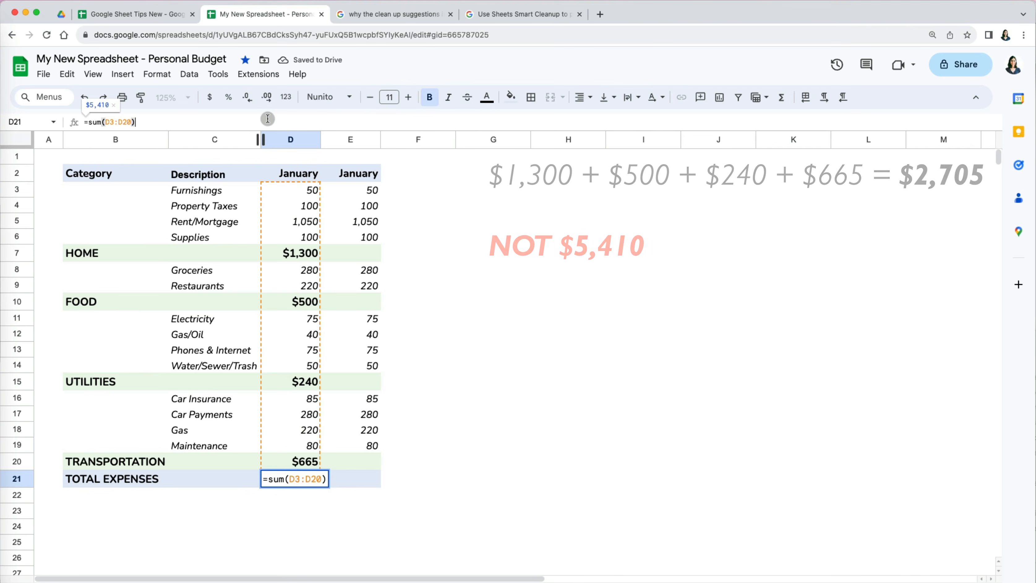
# - Rewrite TOTAL EXPENSES in D21 as =sum(D7,D10,D15,D20) to get $2,705
pyautogui.press('BackSpace')
pyautogui.press('BackSpace')
pyautogui.press('BackSpace')
pyautogui.press('BackSpace')
pyautogui.press('BackSpace')
pyautogui.press('BackSpace')
pyautogui.press('BackSpace')
pyautogui.press('BackSpace')
pyautogui.press('BackSpace')
pyautogui.press('BackSpace')
pyautogui.press('BackSpace')
pyautogui.write('sum(')
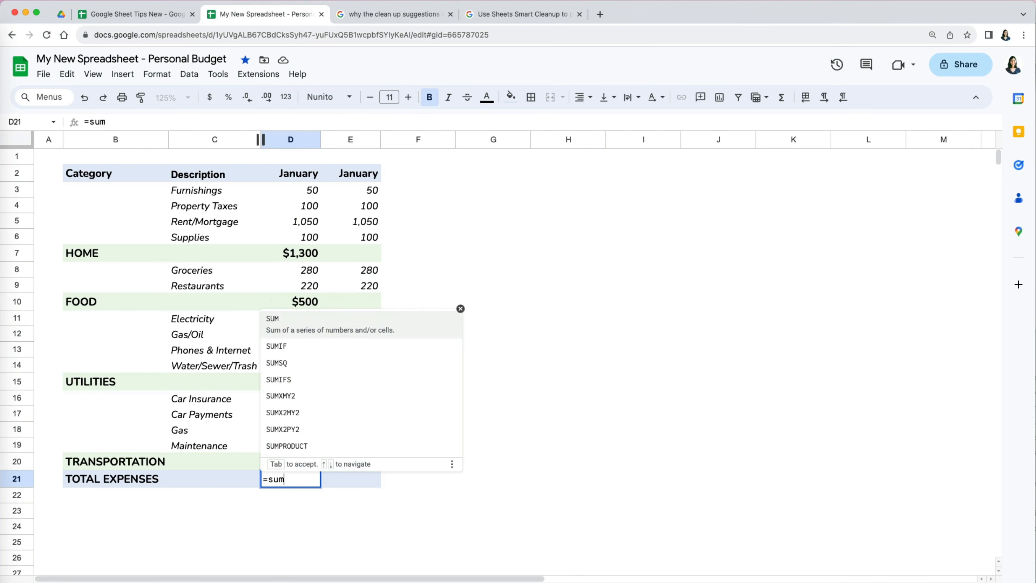
pyautogui.click(301, 251)
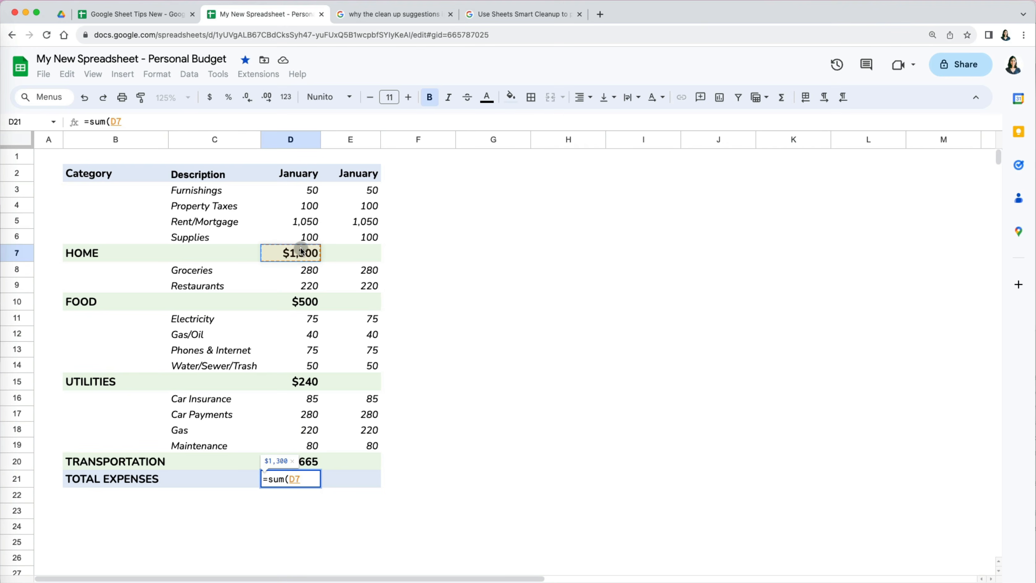
pyautogui.write(',')
pyautogui.click(306, 302)
pyautogui.write(',')
pyautogui.click(307, 383)
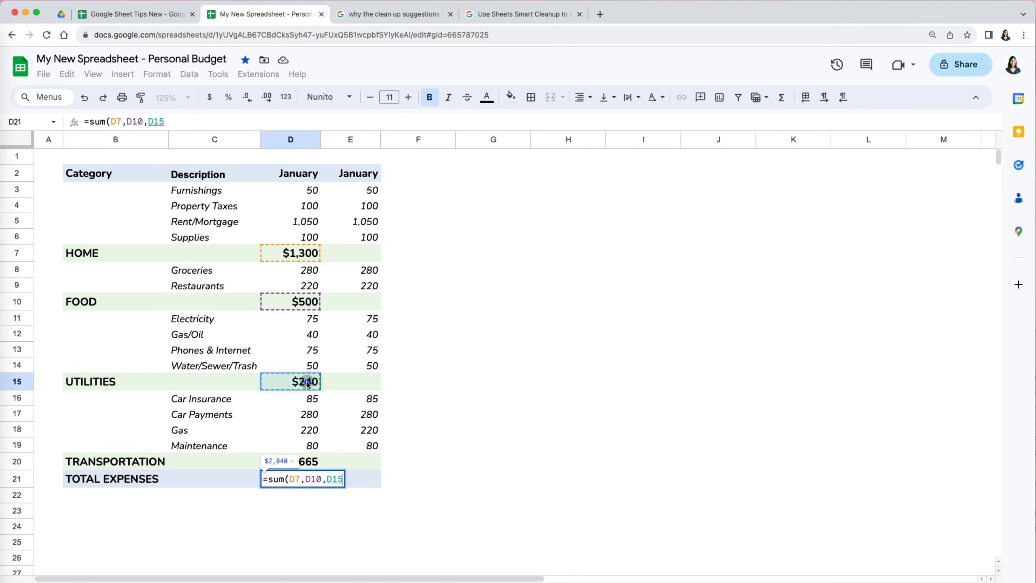
pyautogui.write(',')
pyautogui.click(310, 461)
pyautogui.write(')')
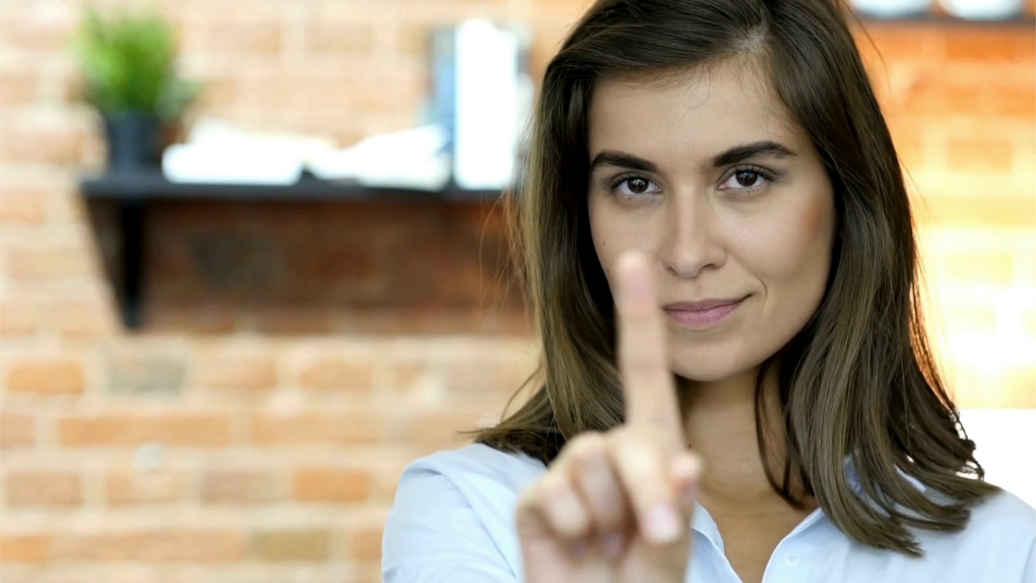
pyautogui.click(364, 253)
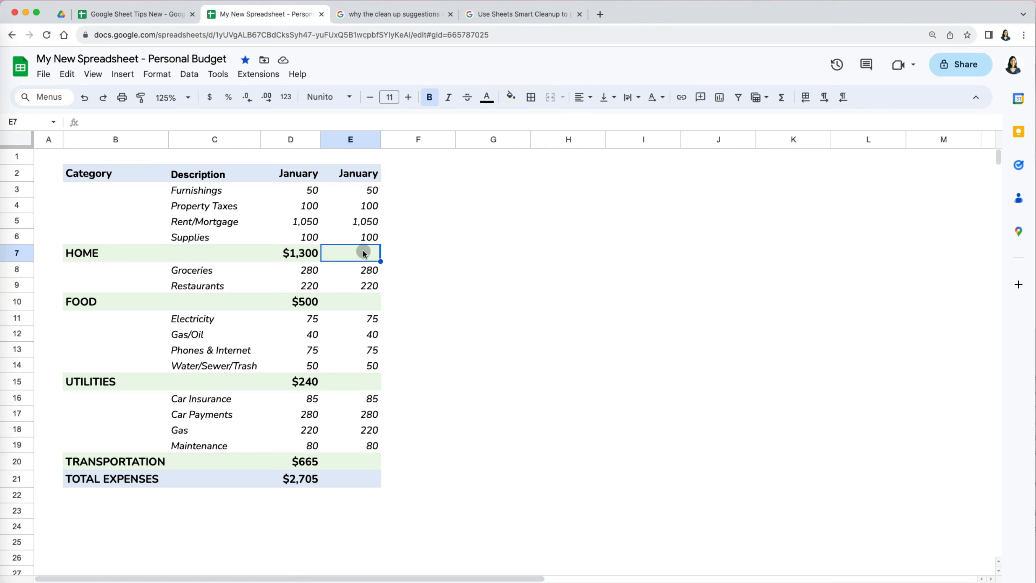
# - Start =subtotal( in E7 and open the SUBTOTAL help article listing function codes
pyautogui.write('=su')
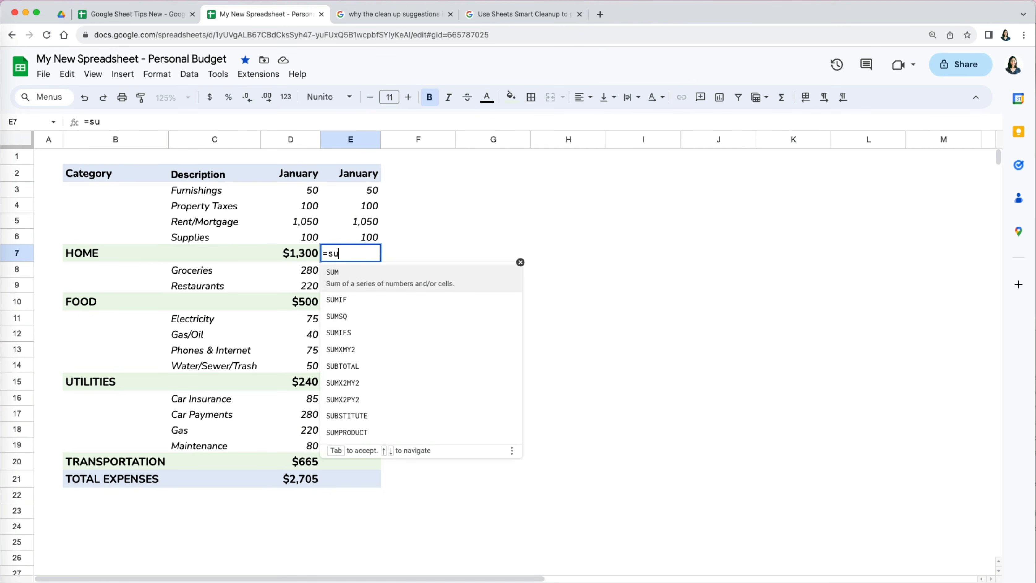
pyautogui.write('btota')
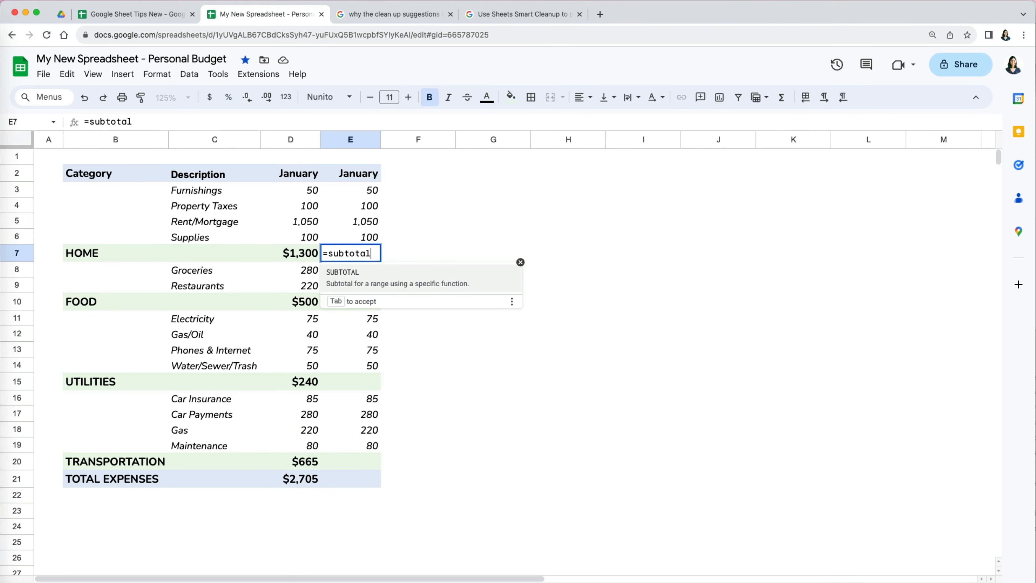
pyautogui.write('l(')
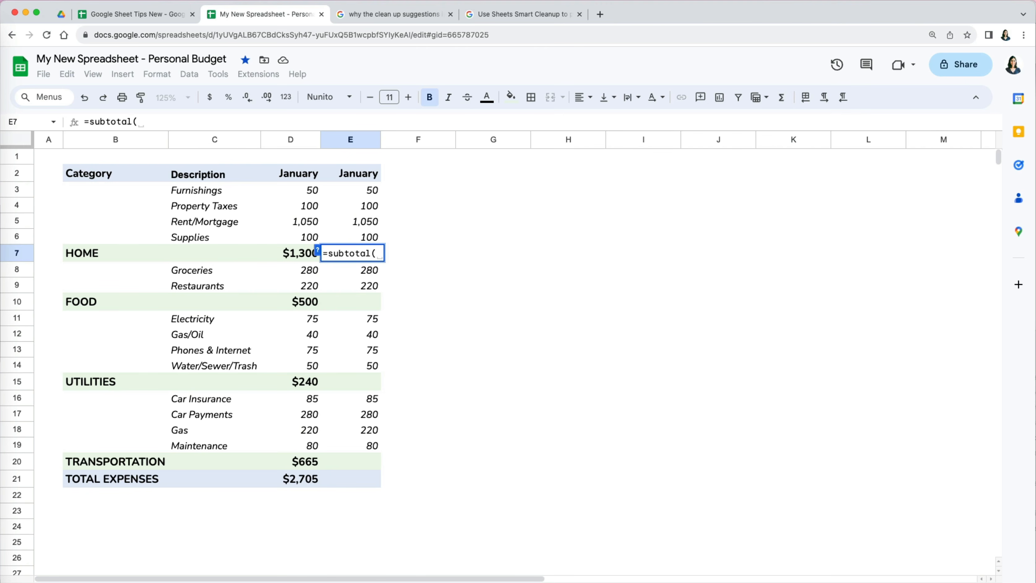
pyautogui.click(318, 249)
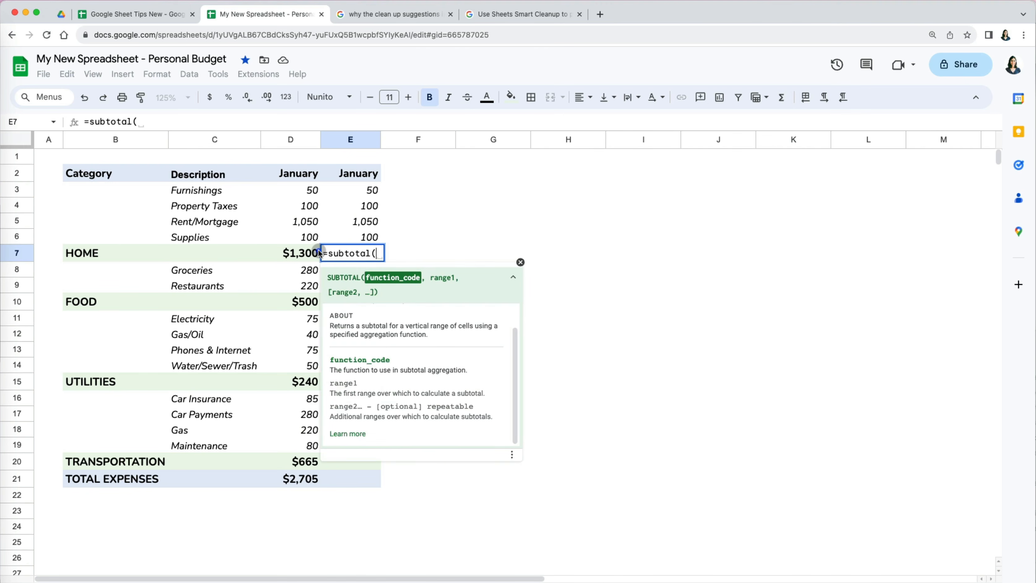
pyautogui.click(352, 433)
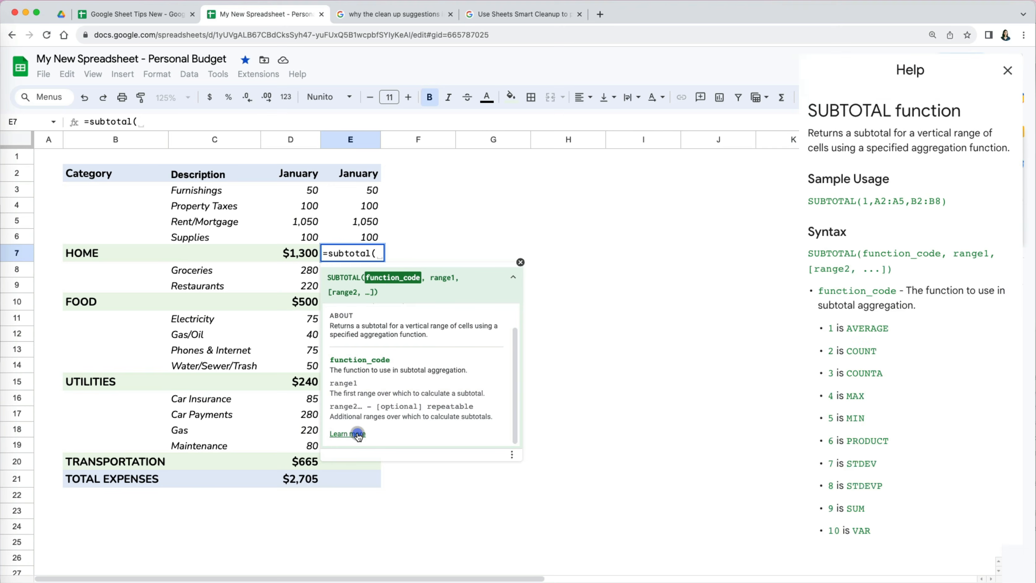
pyautogui.click(521, 262)
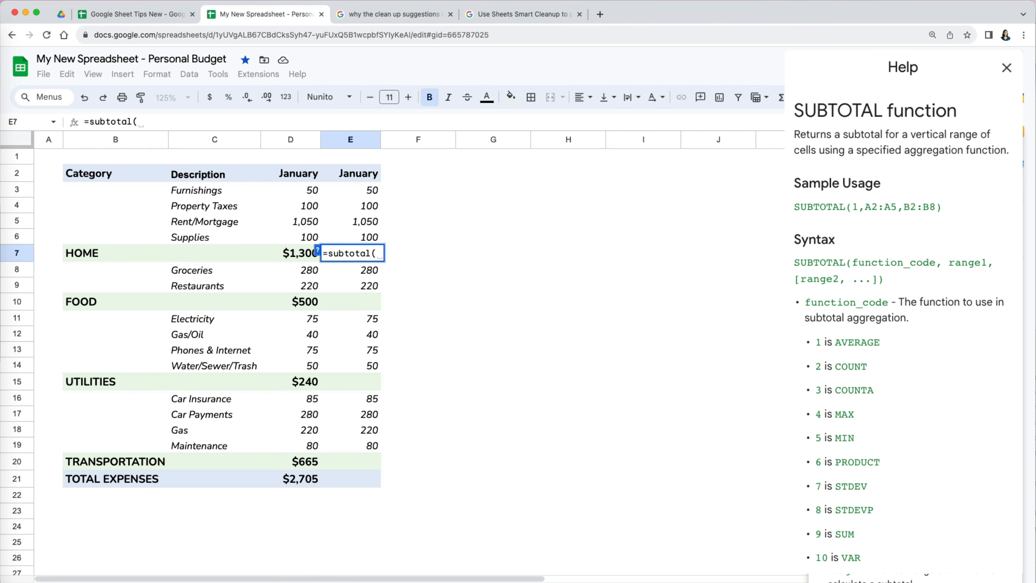
# - Enter =subtotal(9,…) totals for HOME (E3:E6) in E7 and FOOD in E10
pyautogui.write('9,')
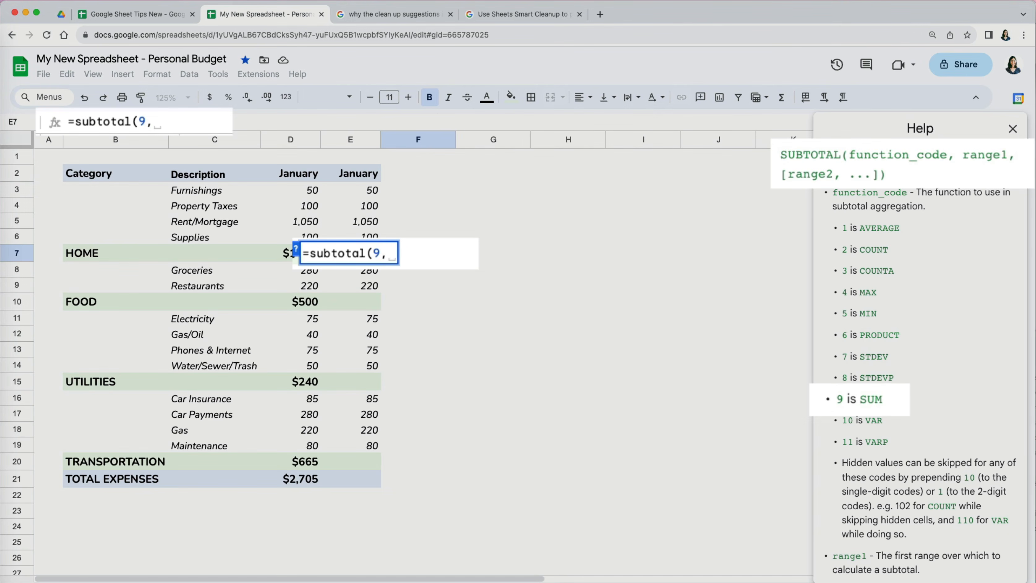
pyautogui.moveTo(350, 236); pyautogui.dragTo(350, 190)
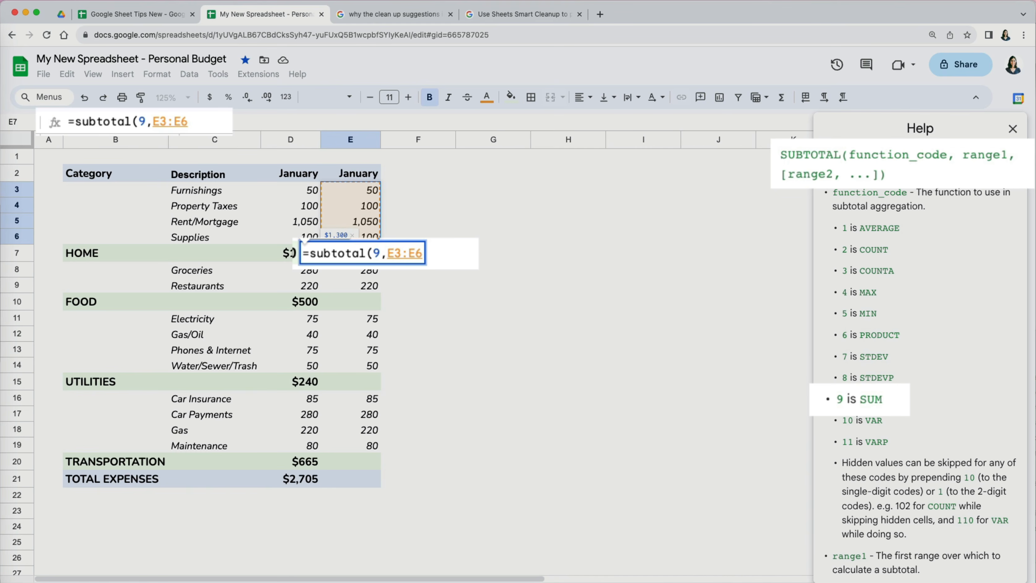
pyautogui.write(')')
pyautogui.press('Return')
pyautogui.press('Down')
pyautogui.press('Down')
pyautogui.write('=subtotal(9,')
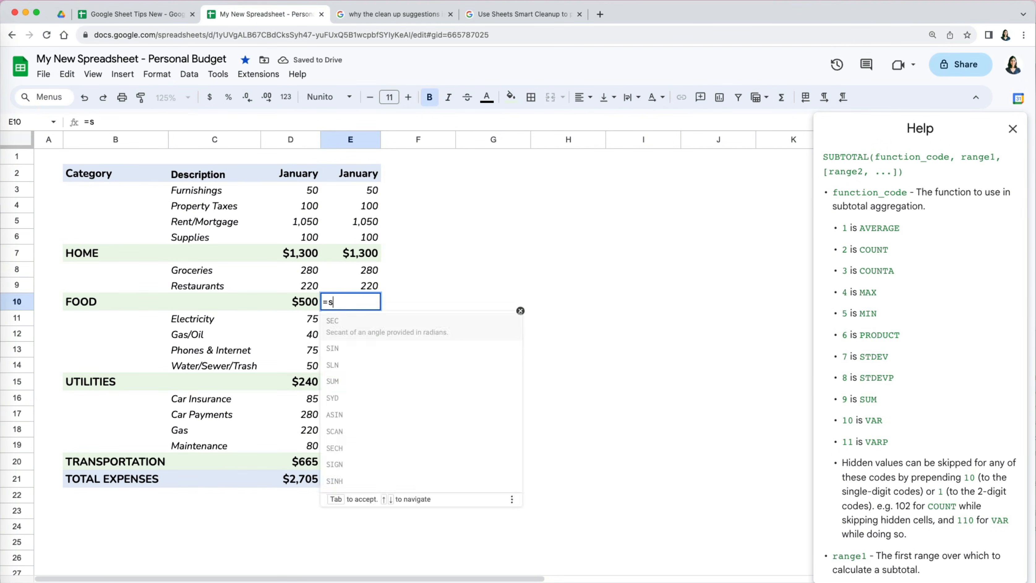
pyautogui.press('Up')
pyautogui.hotkey('shift', 'Up')
pyautogui.write(')')
pyautogui.press('Return')
pyautogui.press('Down')
pyautogui.press('Down')
pyautogui.press('Down')
pyautogui.press('Down')
# - Enter =subtotal(9,…) totals for UTILITIES (E11:E14) and TRANSPORTATION (E16:E19)
pyautogui.write('=subtotal(9,')
pyautogui.press('Up')
pyautogui.hotkey('shift', 'Up')
pyautogui.hotkey('shift', 'Up')
pyautogui.hotkey('shift', 'Up')
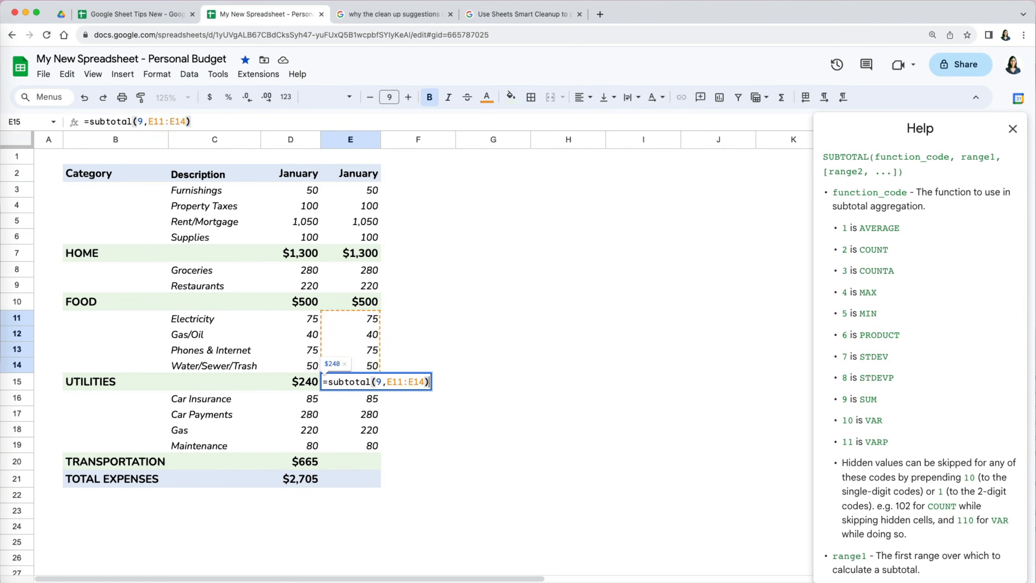
pyautogui.write(')')
pyautogui.press('Return')
pyautogui.press('Down')
pyautogui.press('Down')
pyautogui.press('Down')
pyautogui.press('Down')
pyautogui.write('=subtotal(9,')
pyautogui.press('Up')
pyautogui.hotkey('shift', 'Up')
pyautogui.hotkey('shift', 'Up')
pyautogui.hotkey('shift', 'Up')
pyautogui.write(')')
pyautogui.press('Return')
# - Enter =subtotal(9,E3:E20) in E21 for a TOTAL EXPENSES of $2,705
pyautogui.click(369, 481)
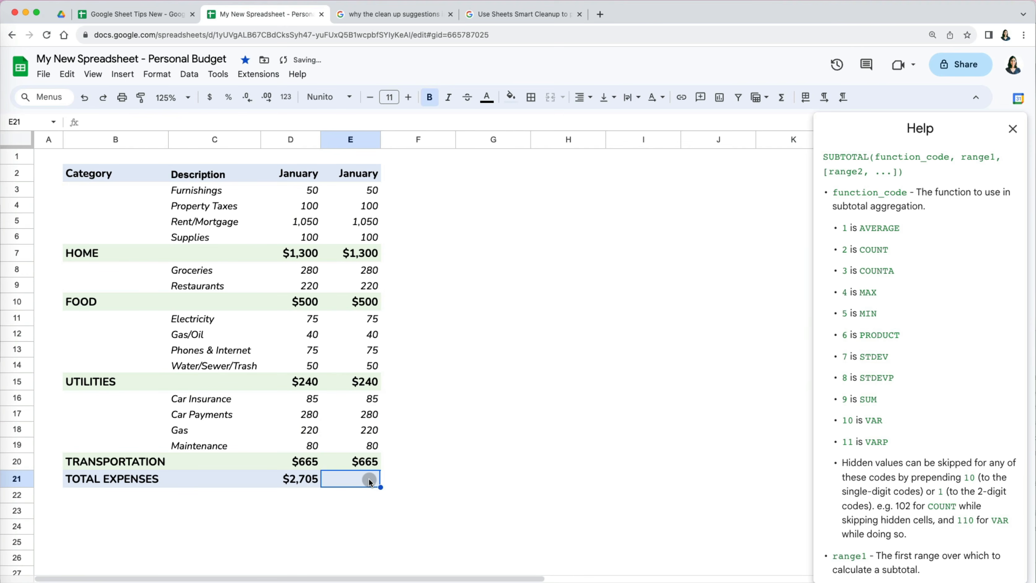
pyautogui.write('=subtotal')
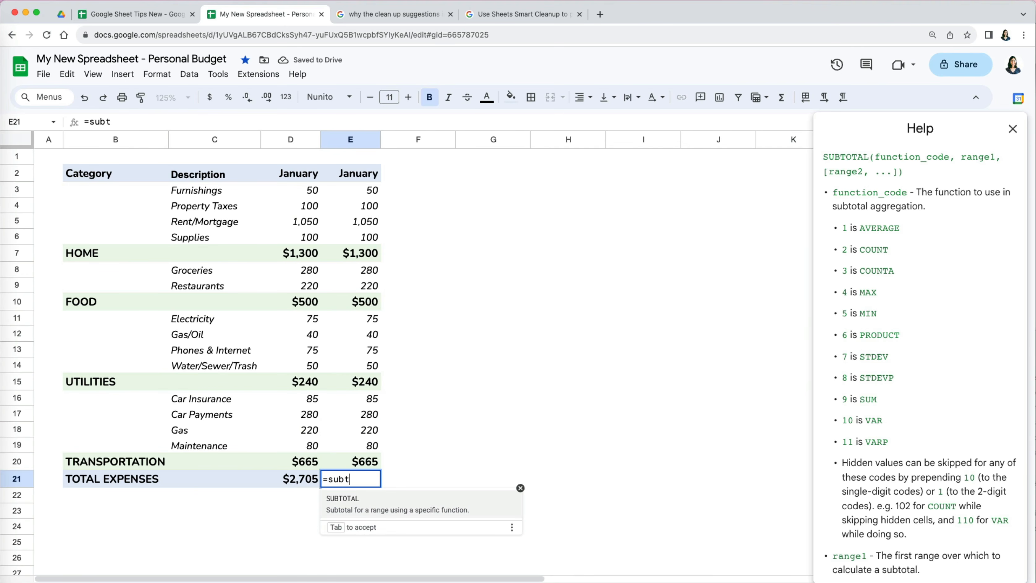
pyautogui.write('(9,')
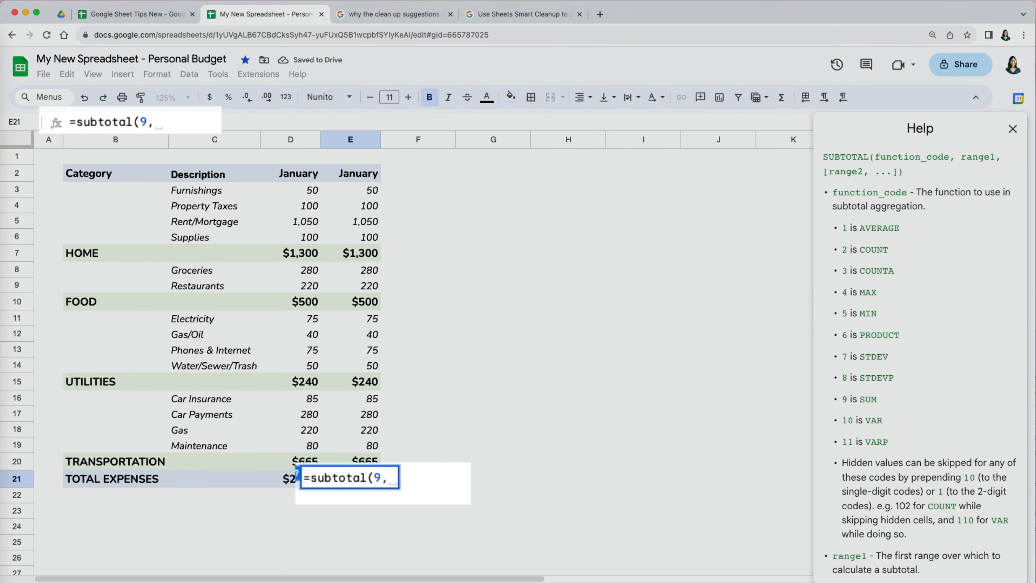
pyautogui.press('Up')
pyautogui.hotkey('shift', 'Up')
pyautogui.hotkey('shift', 'Up')
pyautogui.hotkey('shift', 'Up')
pyautogui.hotkey('shift', 'Up')
pyautogui.hotkey('shift', 'Up')
pyautogui.hotkey('shift', 'Up')
pyautogui.hotkey('shift', 'Up')
pyautogui.hotkey('shift', 'Up')
pyautogui.hotkey('shift', 'Up')
pyautogui.hotkey('shift', 'Up')
pyautogui.hotkey('shift', 'Up')
pyautogui.hotkey('shift', 'Up')
pyautogui.hotkey('shift', 'Up')
pyautogui.hotkey('shift', 'Up')
pyautogui.hotkey('shift', 'Up')
pyautogui.hotkey('shift', 'Up')
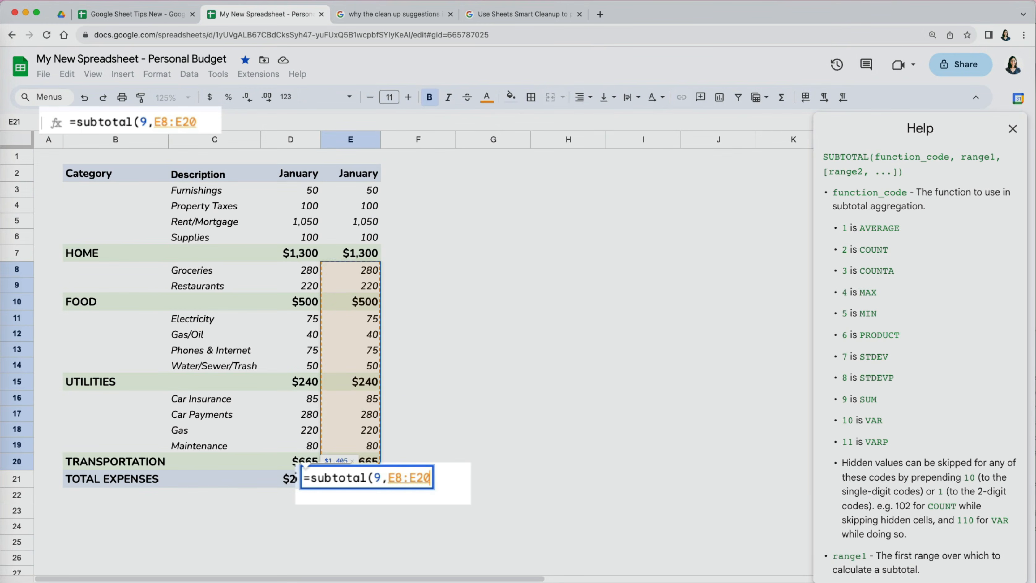
pyautogui.hotkey('shift', 'Up')
pyautogui.write(')')
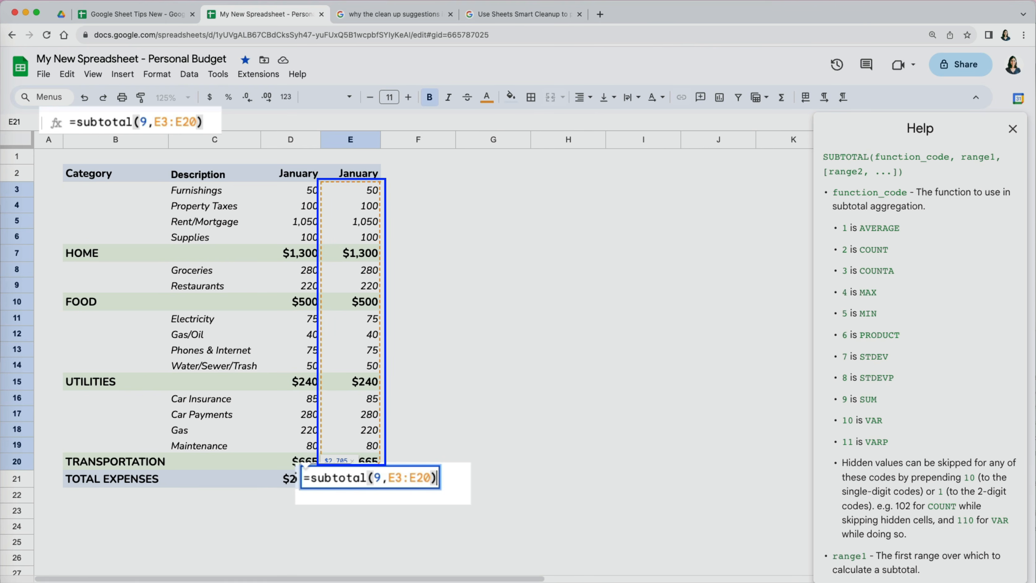
pyautogui.press('Return')
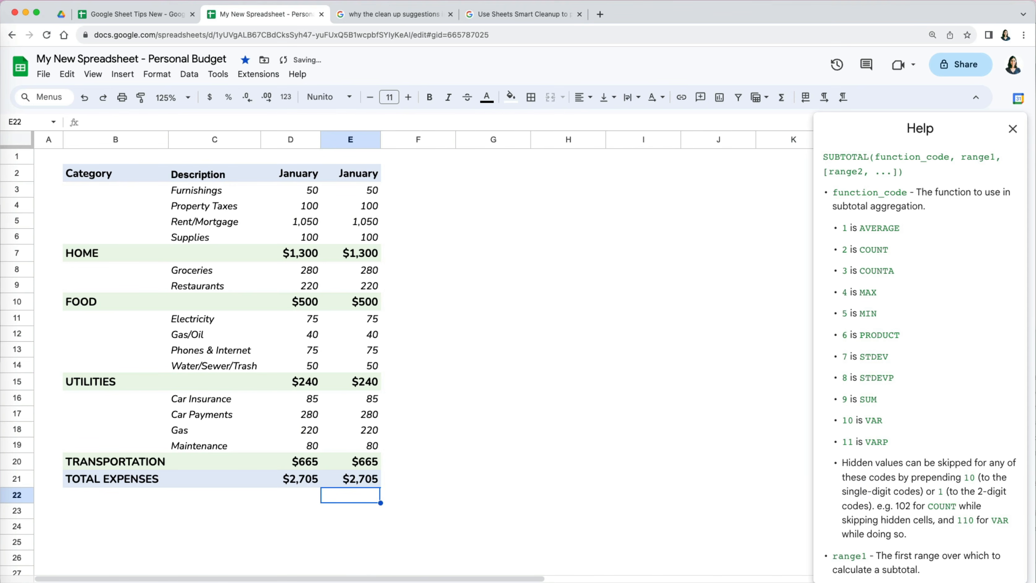
# - Check the HEALTHCARE total in column D and its SUBTOTAL formula in column E
pyautogui.press('Left')
pyautogui.scroll(-6, 284, 544)
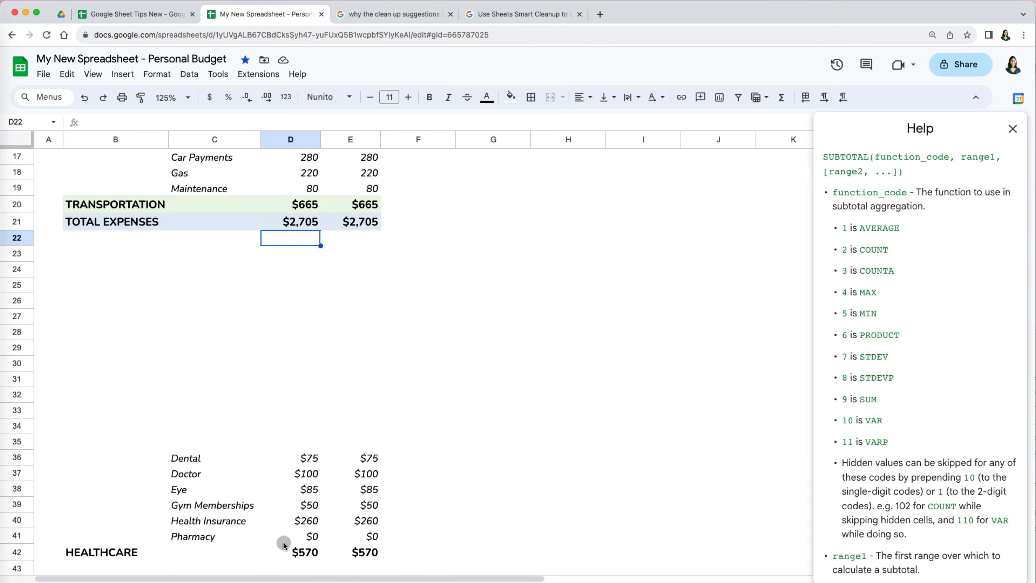
pyautogui.click(304, 553)
pyautogui.click(369, 552)
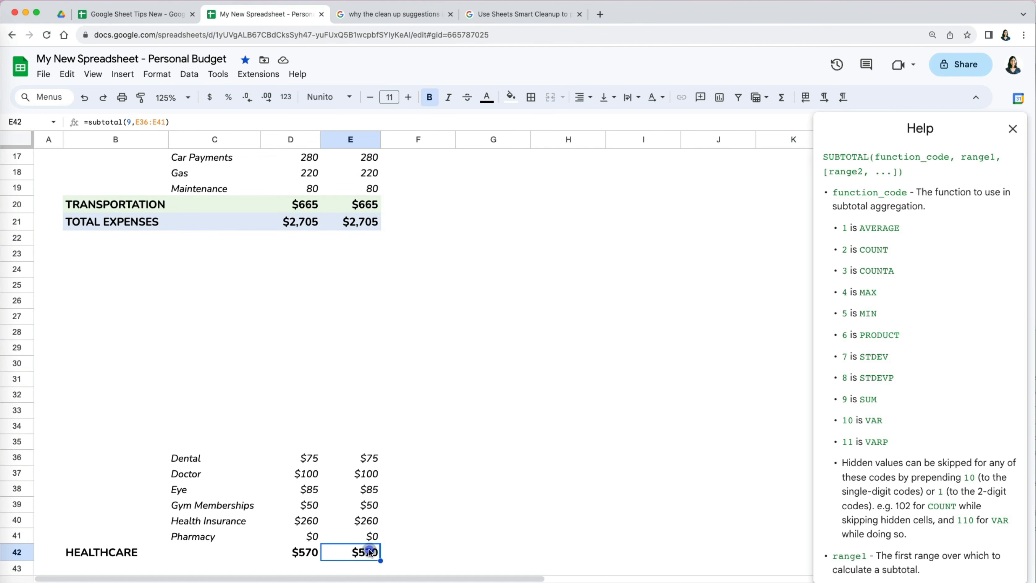
# - Move the HEALTHCARE rows, Dental through the total row, above TRANSPORTATION into rows 16–22
pyautogui.click(17, 457)
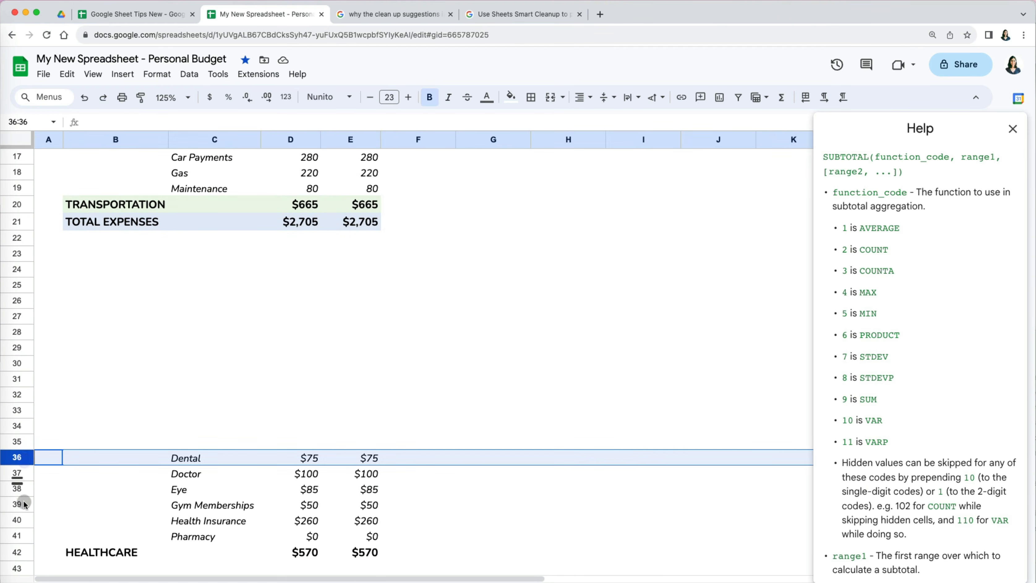
pyautogui.keyDown('shift'); pyautogui.click(27, 549); pyautogui.keyUp('shift')
pyautogui.scroll(1, 55, 489)
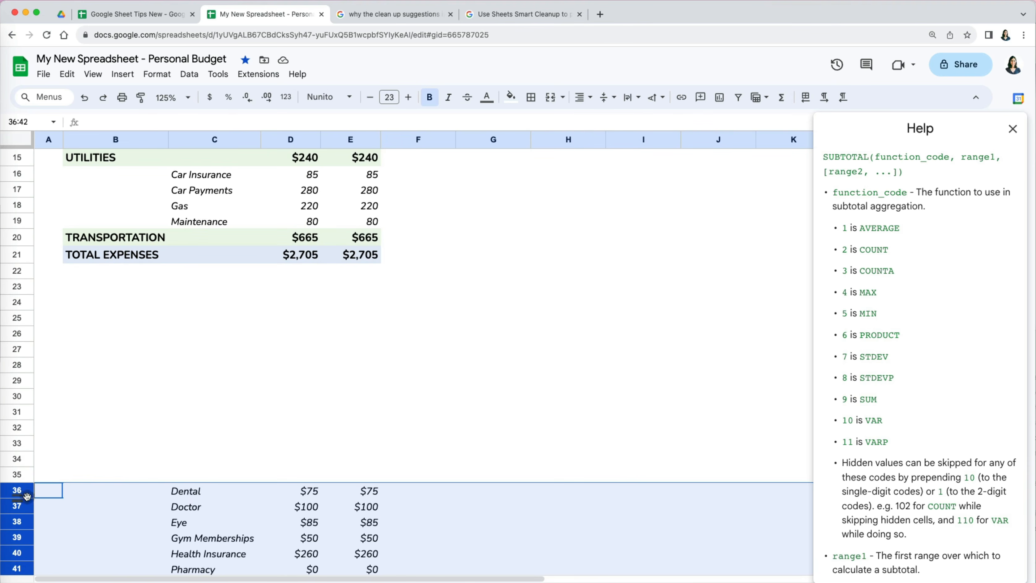
pyautogui.moveTo(24, 489); pyautogui.dragTo(28, 176)
pyautogui.click(519, 267)
pyautogui.scroll(5, 519, 268)
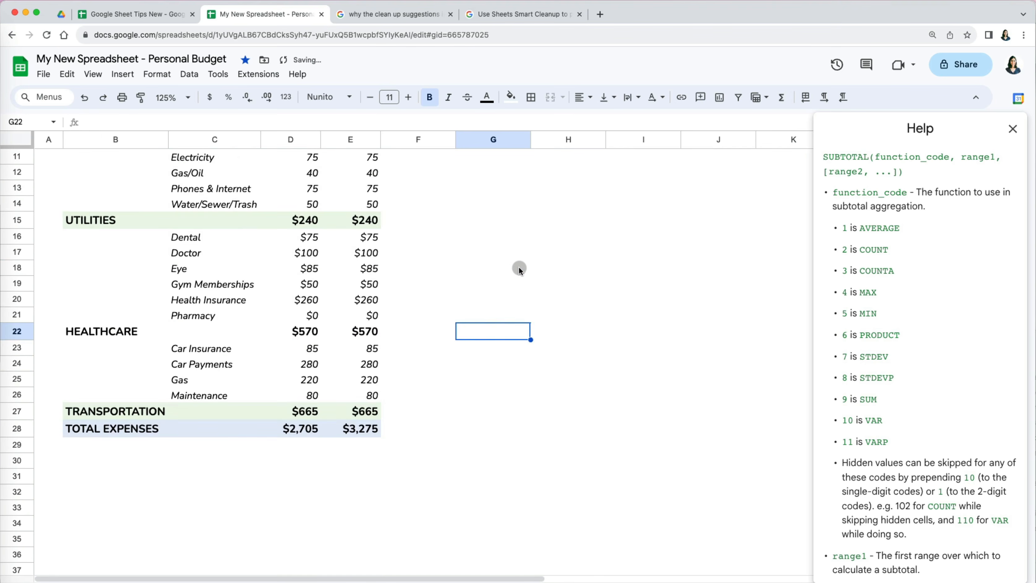
pyautogui.scroll(2, 519, 269)
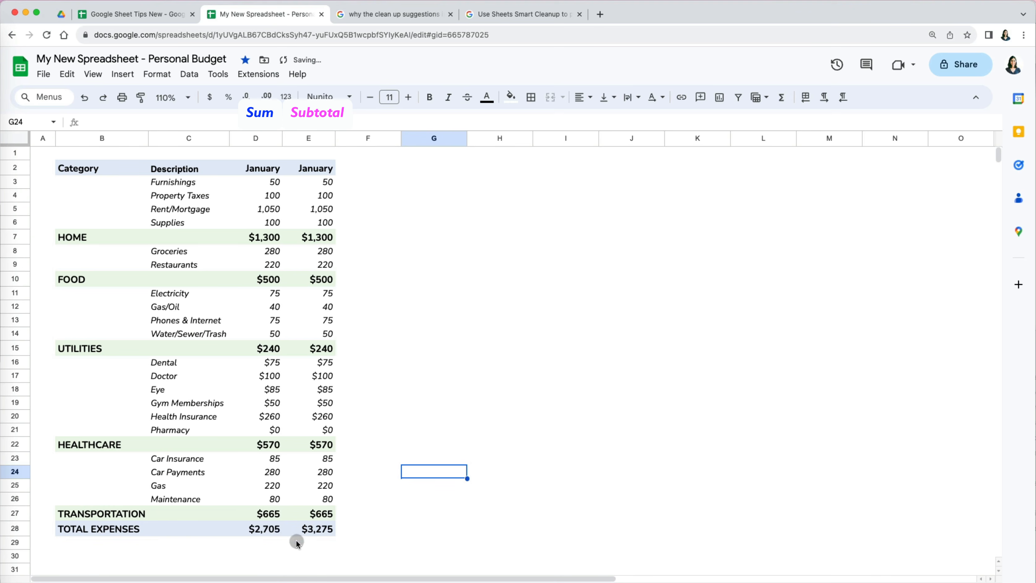
pyautogui.click(273, 532)
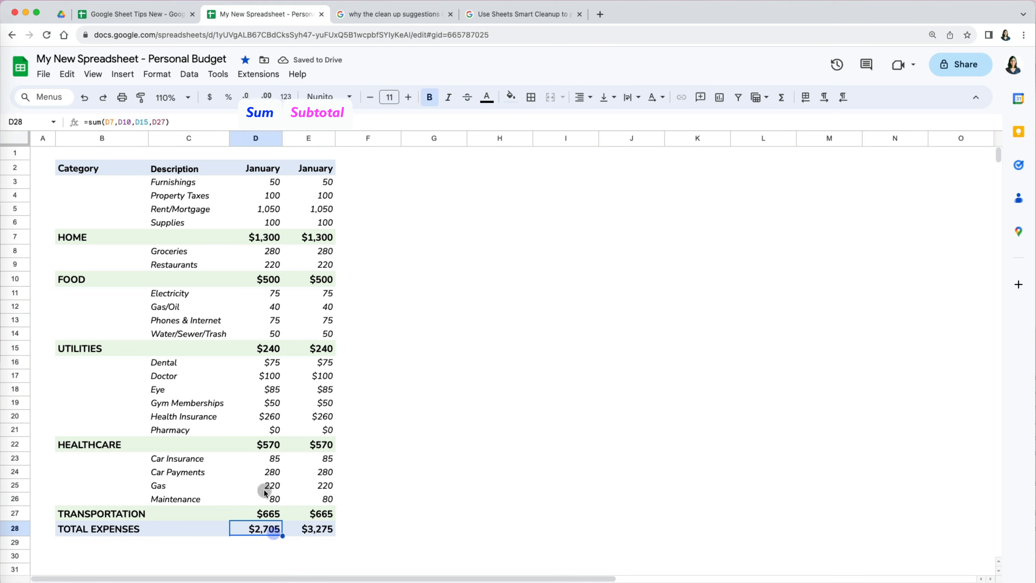
pyautogui.click(230, 122)
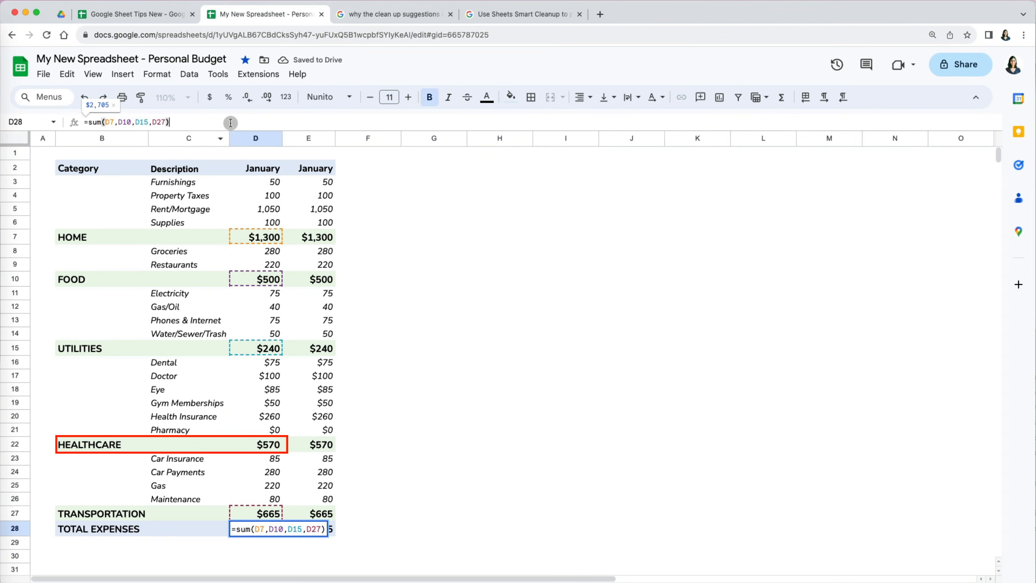
pyautogui.press('Return')
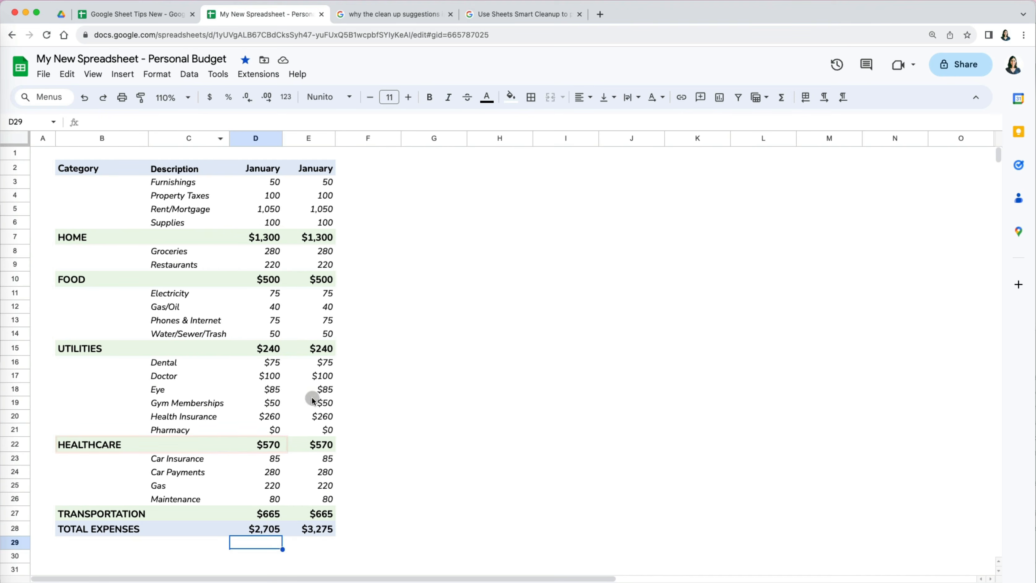
pyautogui.click(327, 527)
pyautogui.click(282, 119)
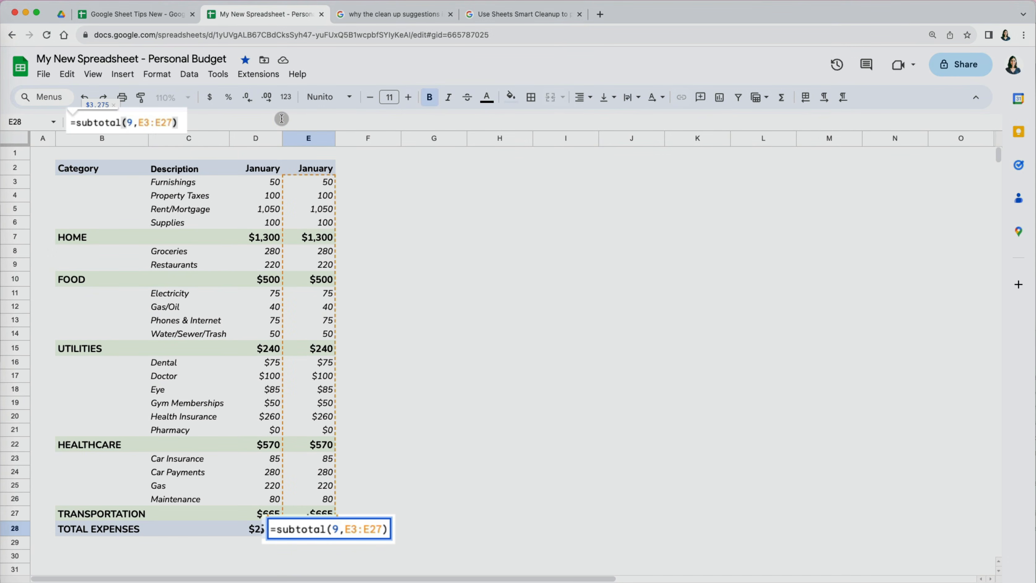
pyautogui.press('Return')
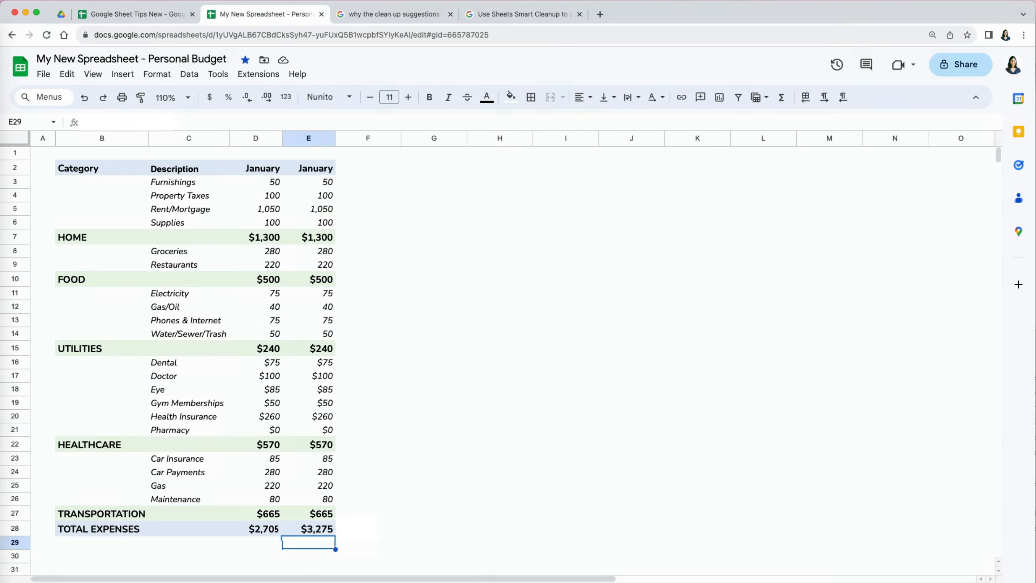
pyautogui.click(481, 444)
pyautogui.click(16, 444)
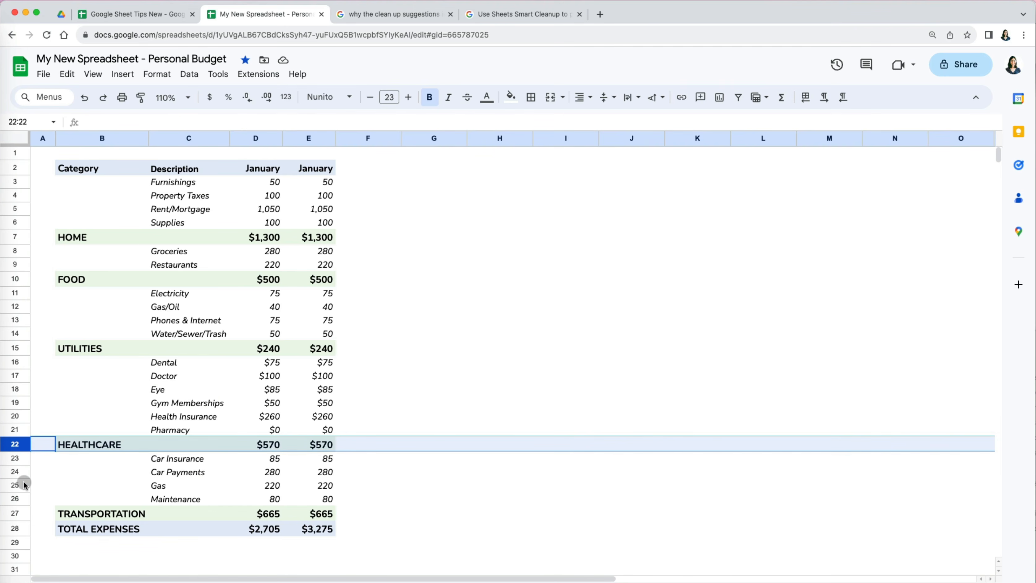
# - Move the HEALTHCARE rows 16–22 back below the TRANSPORTATION block
pyautogui.keyDown('shift'); pyautogui.click(23, 362); pyautogui.keyUp('shift')
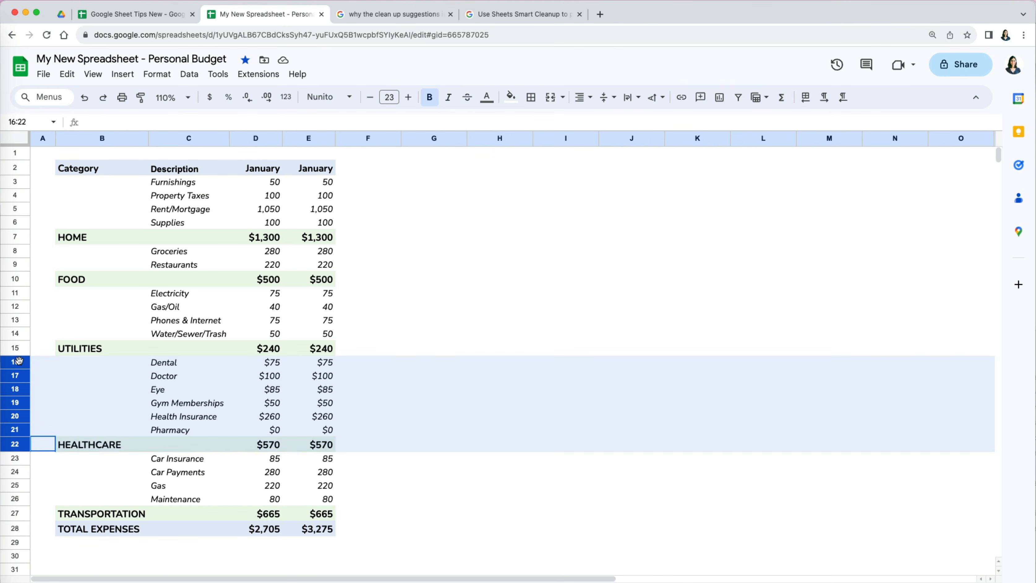
pyautogui.moveTo(22, 362); pyautogui.dragTo(156, 251)
pyautogui.click(466, 304)
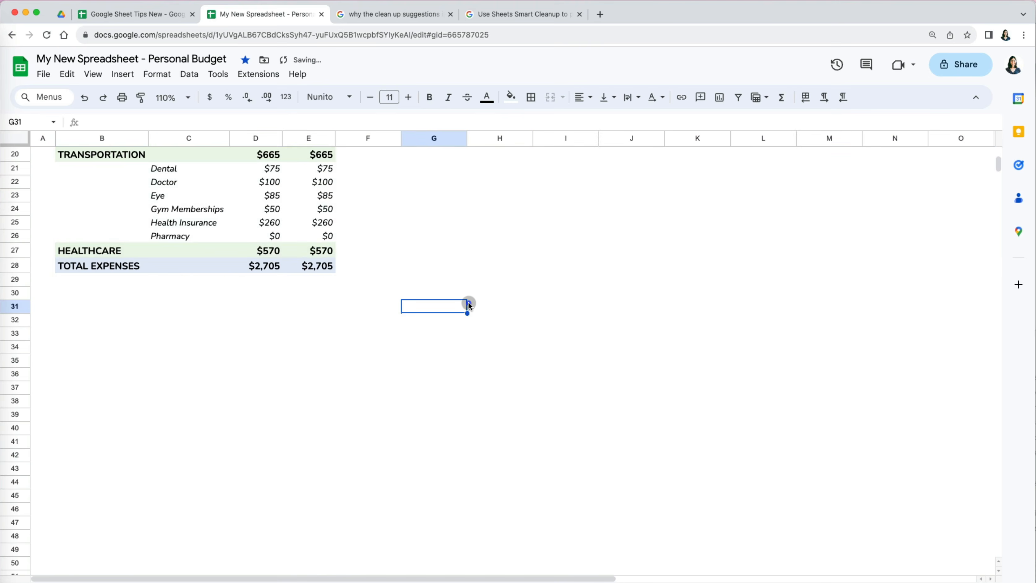
pyautogui.scroll(6, 468, 302)
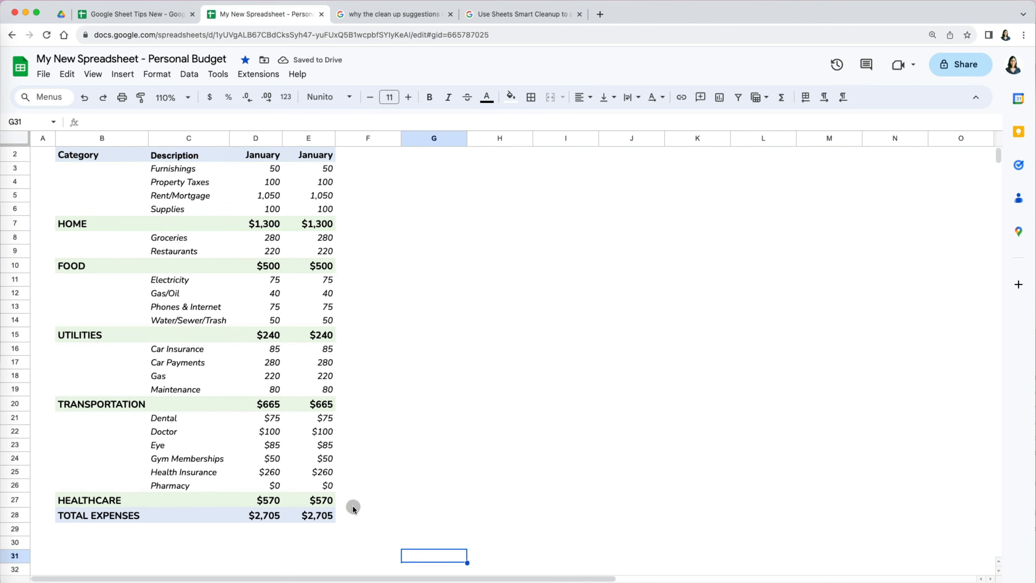
# - Change E28's January total formula range from E3:E20 to E3:E26
pyautogui.click(322, 515)
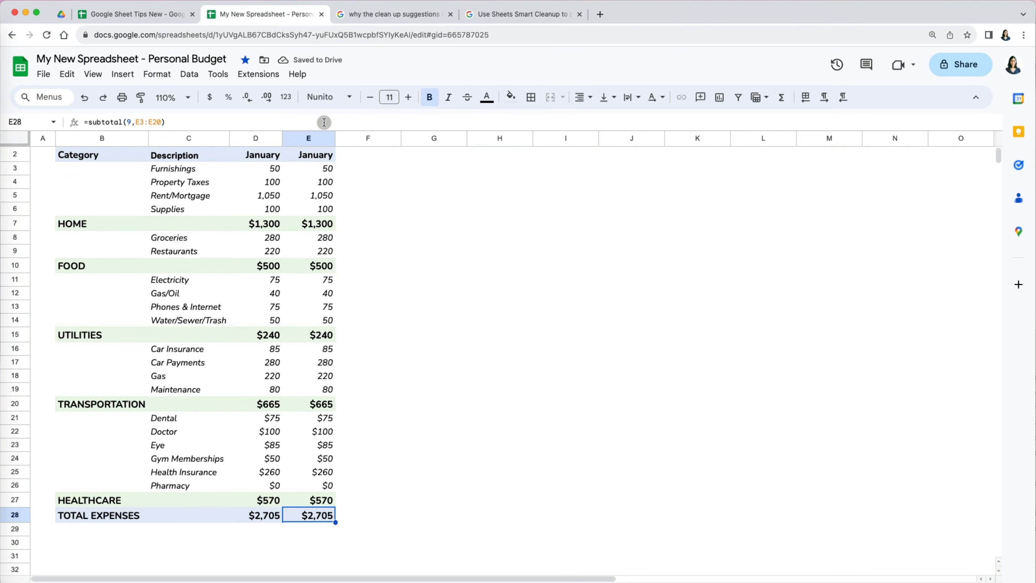
pyautogui.click(324, 123)
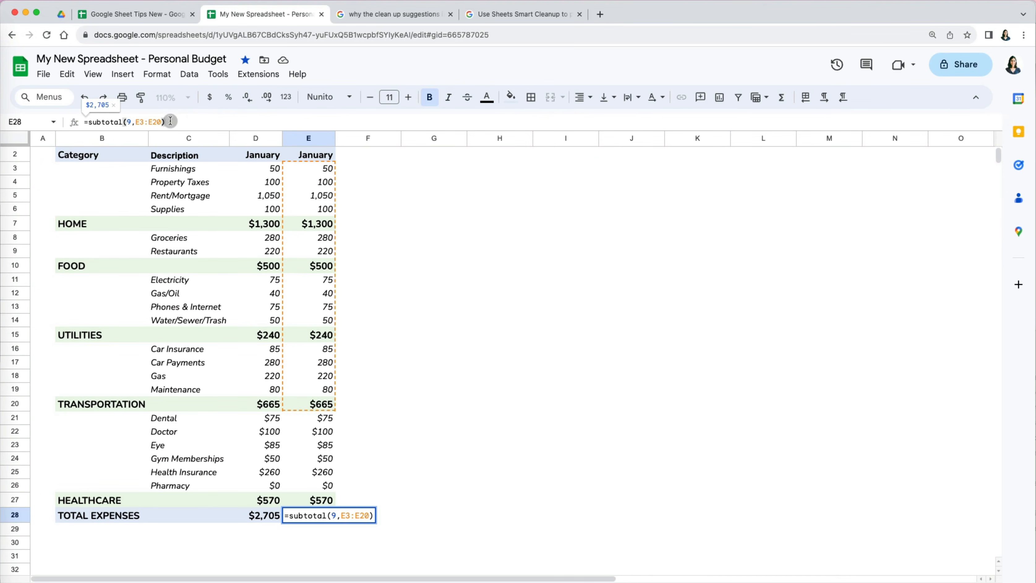
pyautogui.click(163, 122)
pyautogui.press('BackSpace')
pyautogui.write('6')
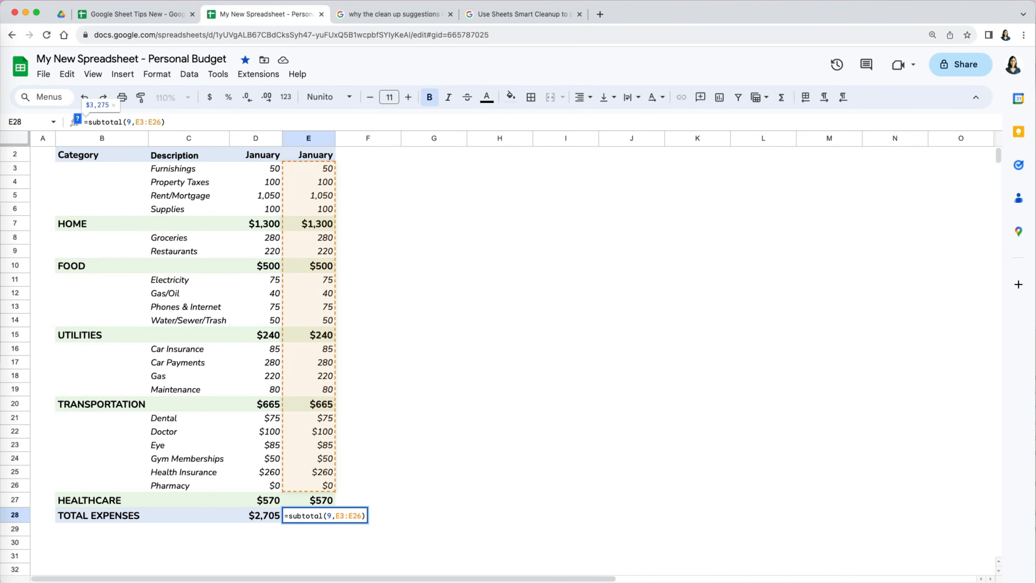
pyautogui.press('Return')
pyautogui.click(452, 393)
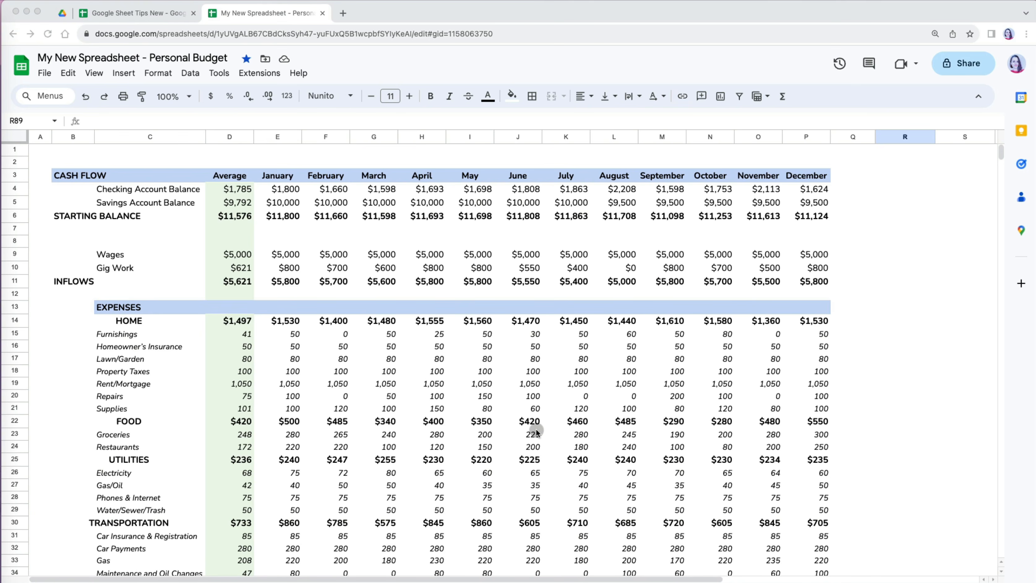
# - Hide rows 4 and 5 one at a time, then show them again
pyautogui.scroll(-5, 537, 432)
pyautogui.scroll(-15, 538, 432)
pyautogui.scroll(10, 537, 432)
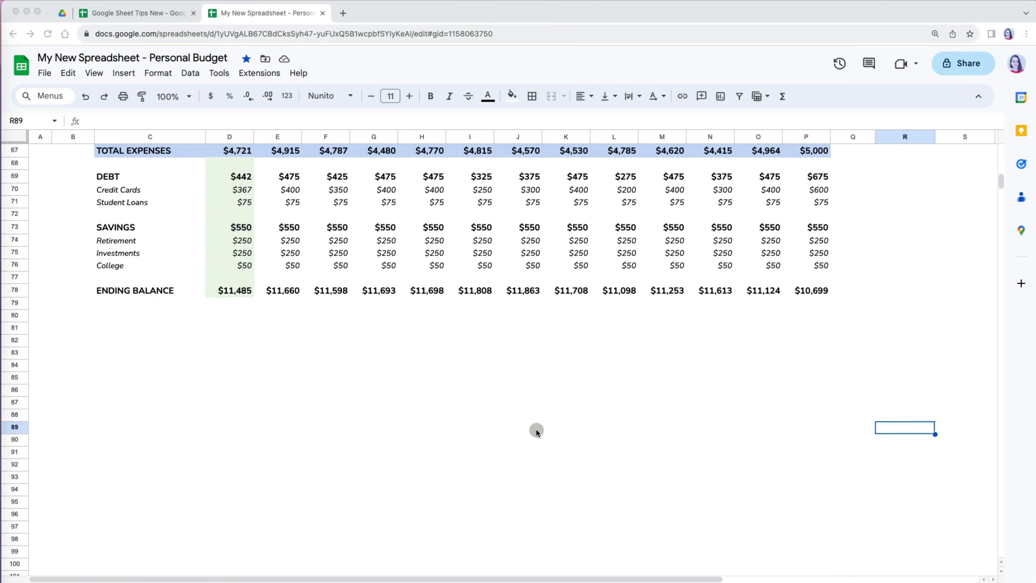
pyautogui.scroll(10, 538, 432)
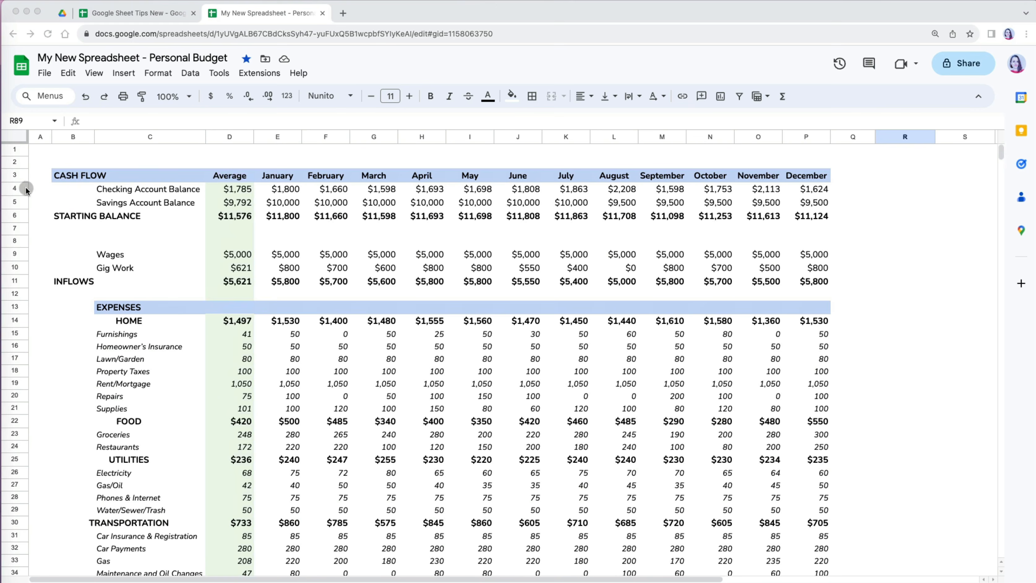
pyautogui.click(20, 188)
pyautogui.rightClick(18, 191)
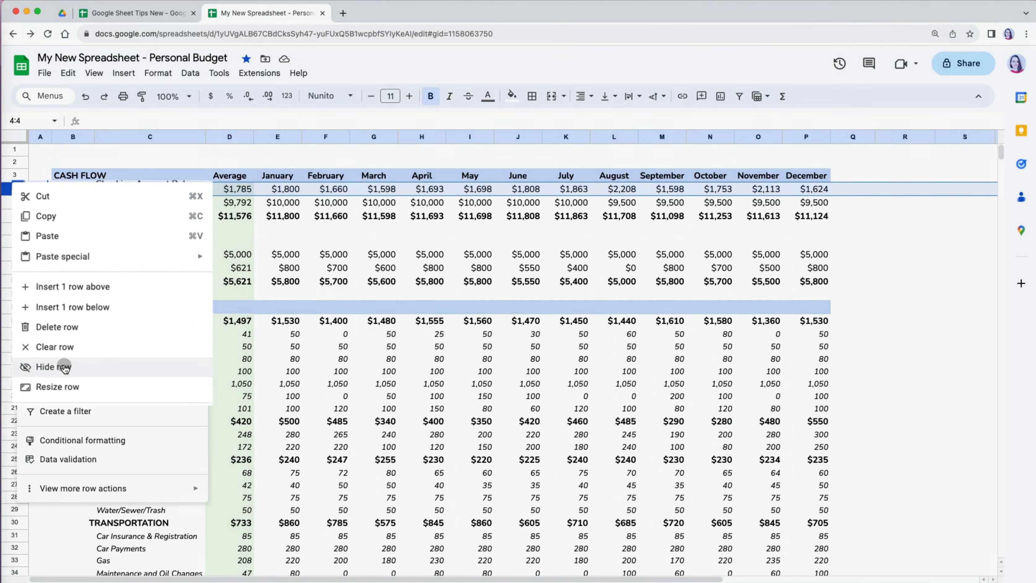
pyautogui.click(58, 366)
pyautogui.rightClick(22, 188)
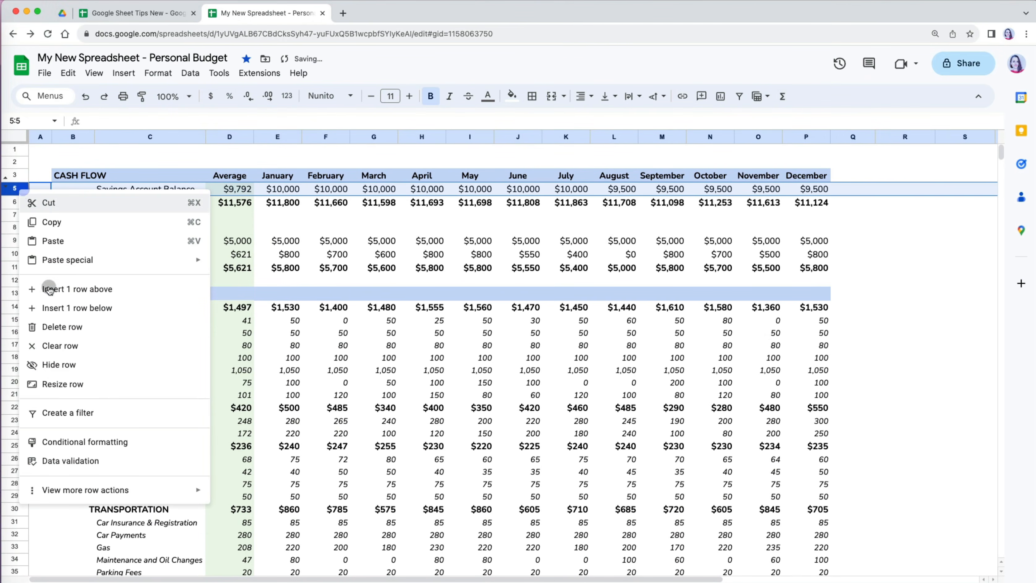
pyautogui.click(57, 362)
pyautogui.click(47, 212)
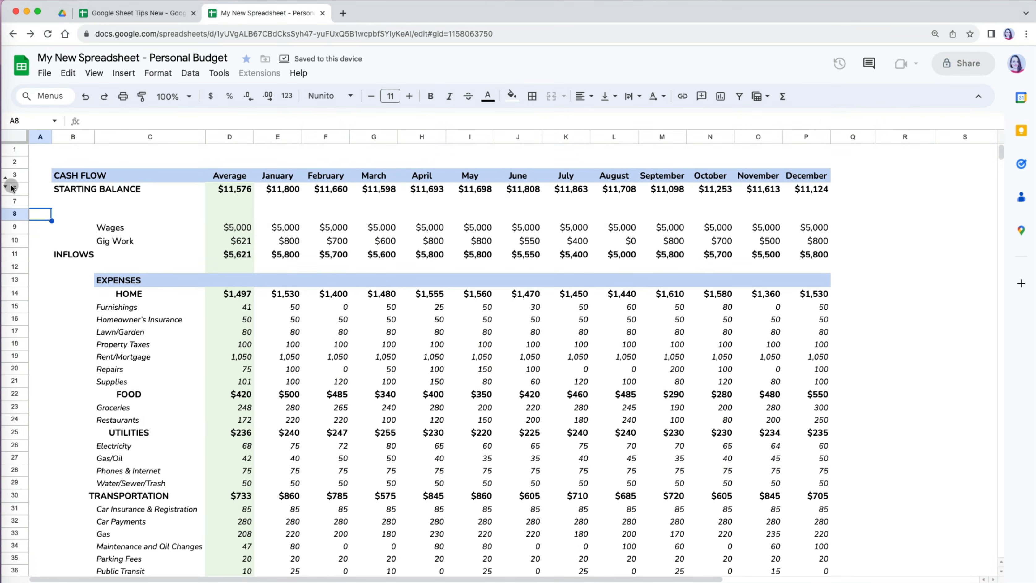
pyautogui.click(11, 187)
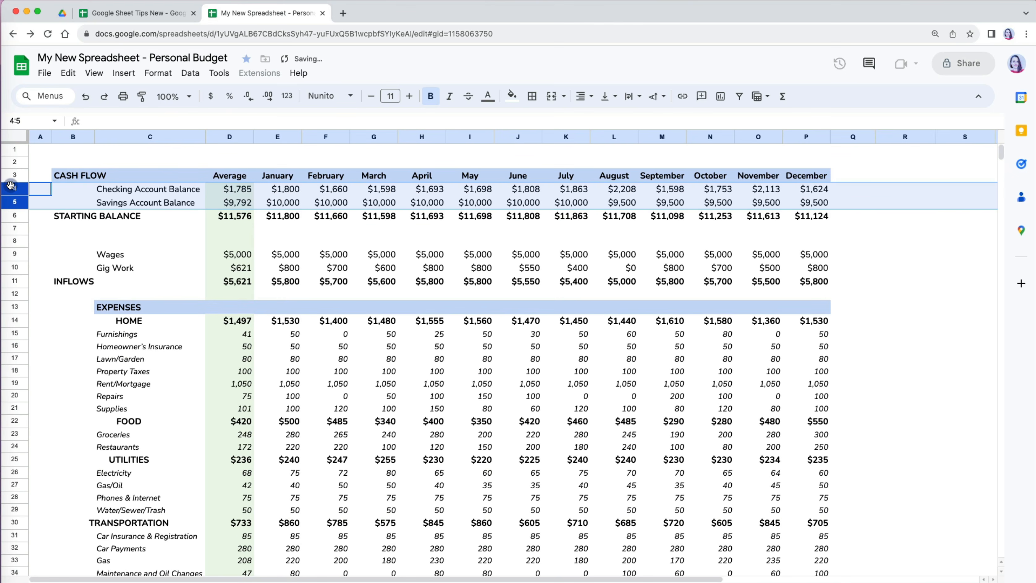
# - Hide rows 4–5 together in one action, then show them again
pyautogui.click(23, 188)
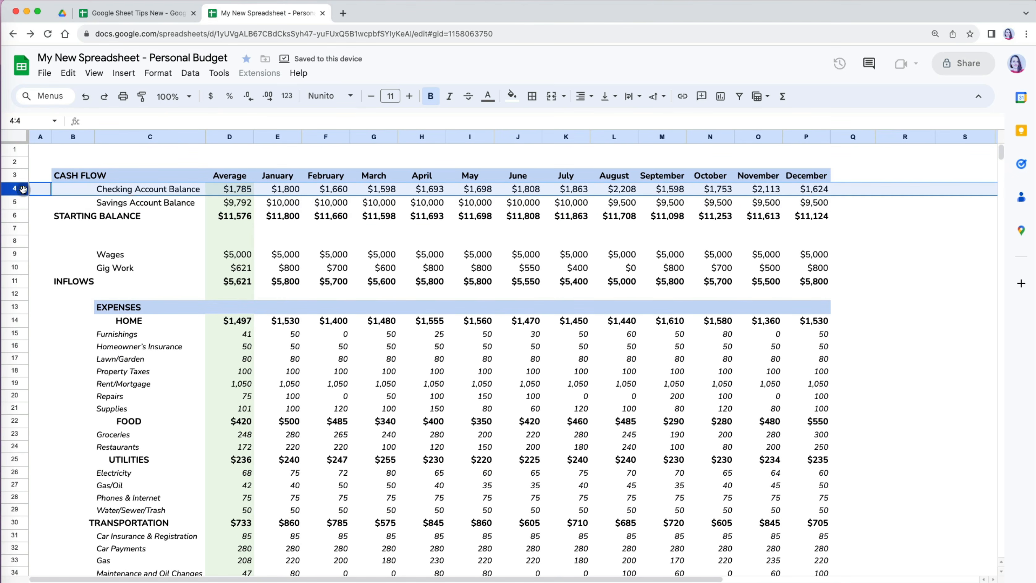
pyautogui.keyDown('shift'); pyautogui.click(22, 202); pyautogui.keyUp('shift')
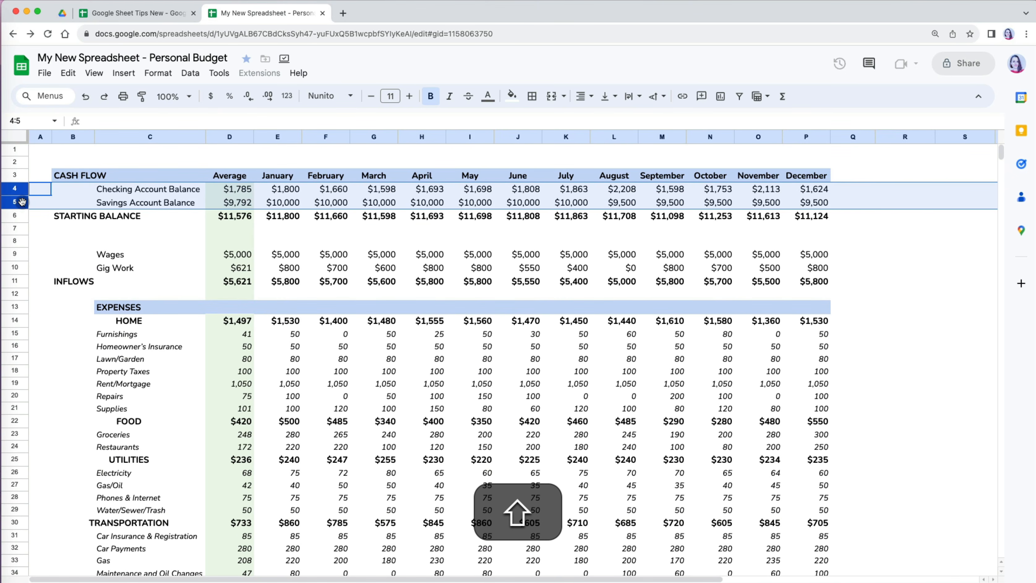
pyautogui.rightClick(22, 202)
pyautogui.click(59, 377)
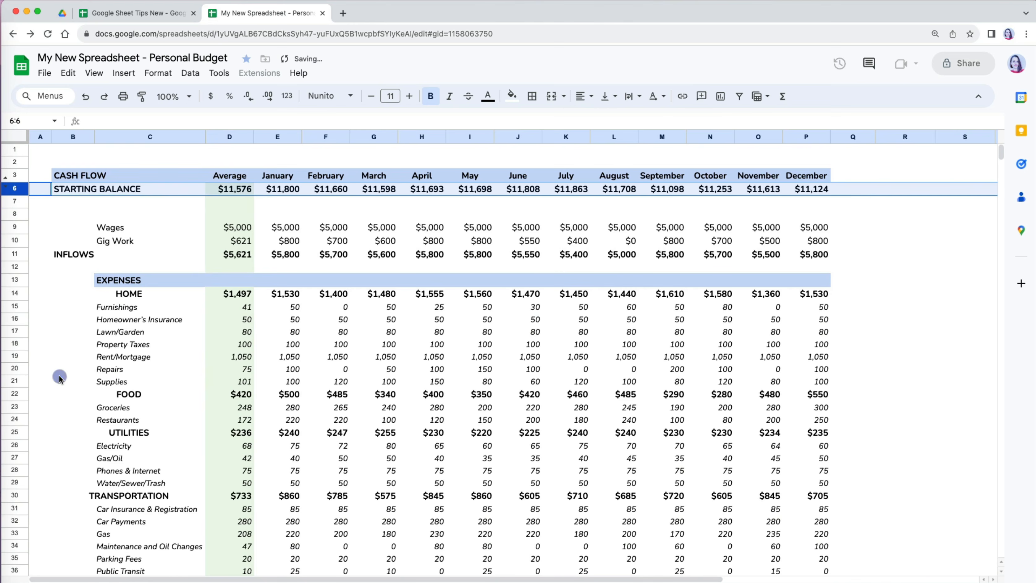
pyautogui.click(7, 182)
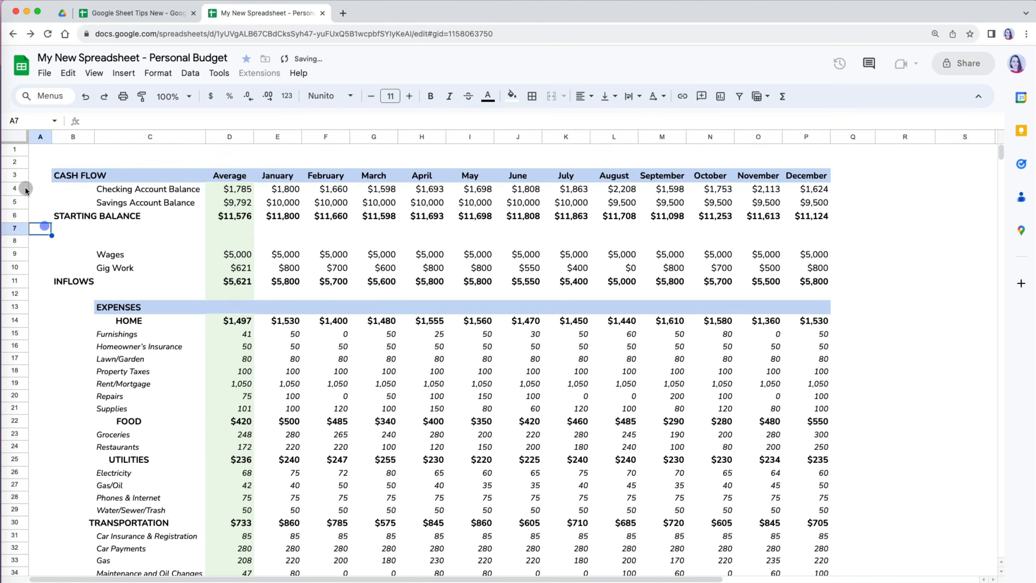
# - Hide the account-balance rows 4–5 and the income rows 7–10, including Wages and Gig Work
pyautogui.keyDown('super'); pyautogui.click(19, 229); pyautogui.keyUp('super')
pyautogui.keyDown('super'); pyautogui.click(21, 240); pyautogui.keyUp('super')
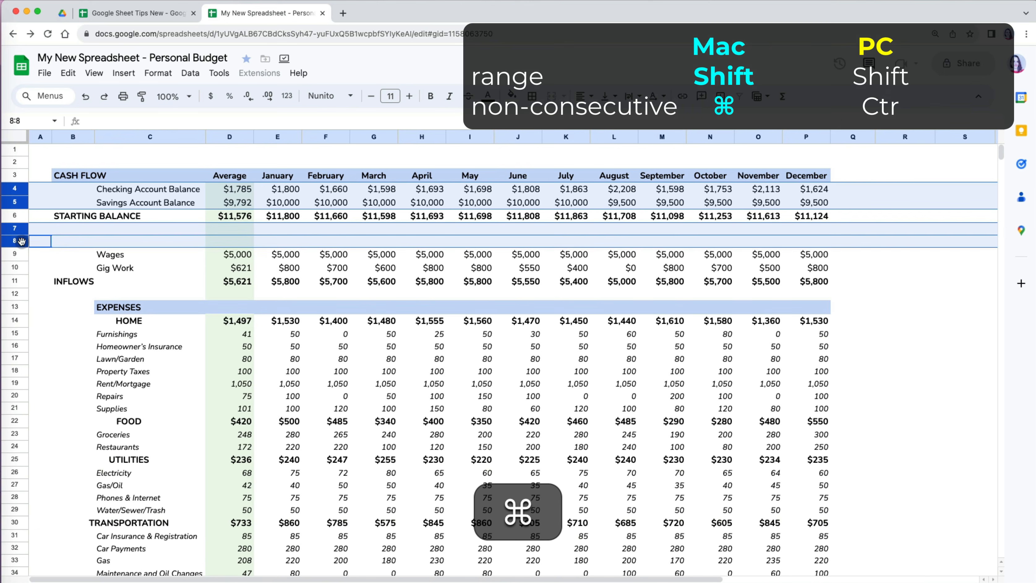
pyautogui.keyDown('super'); pyautogui.click(22, 254); pyautogui.keyUp('super')
pyautogui.keyDown('super'); pyautogui.click(22, 267); pyautogui.keyUp('super')
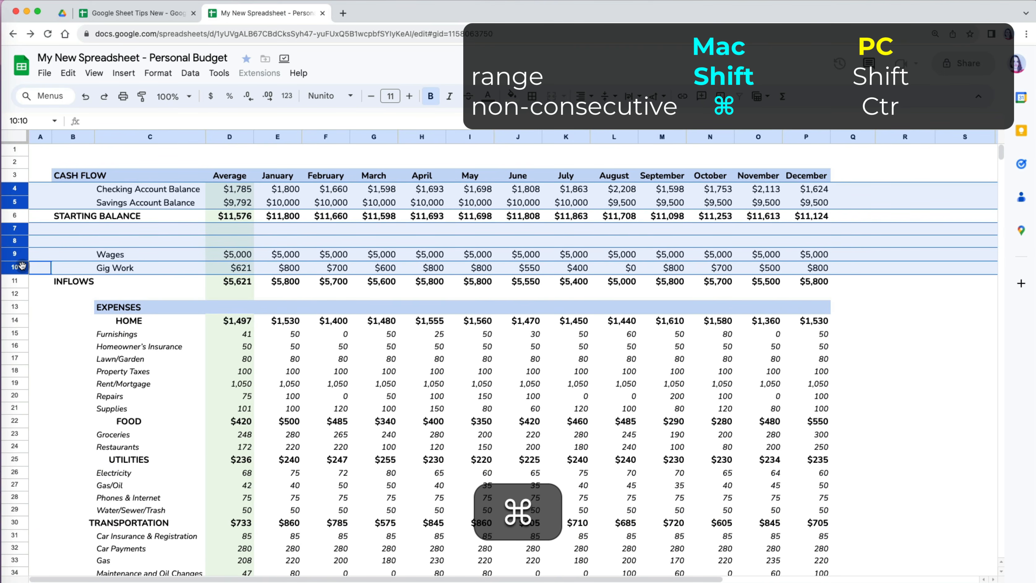
pyautogui.rightClick(22, 266)
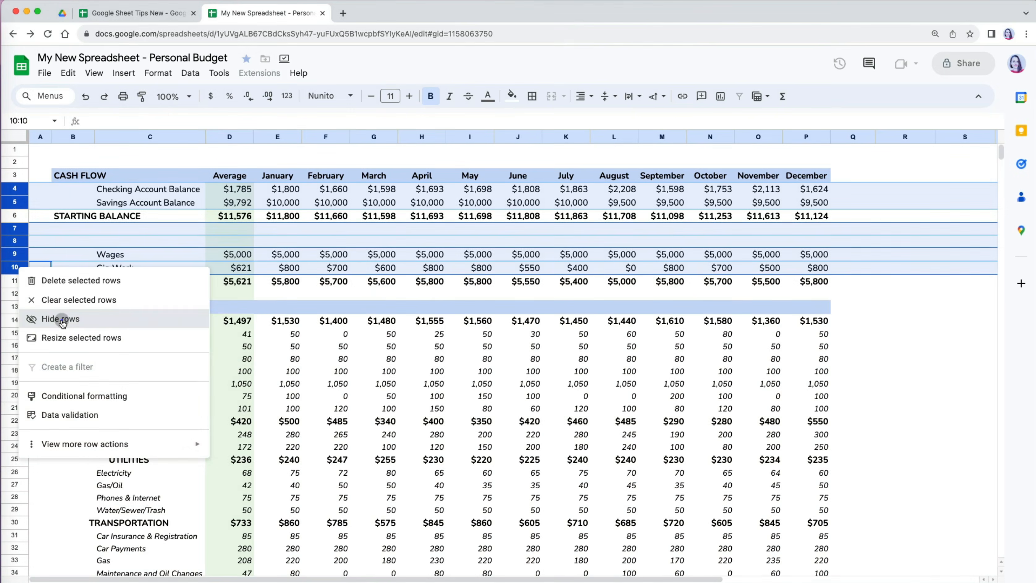
pyautogui.click(59, 323)
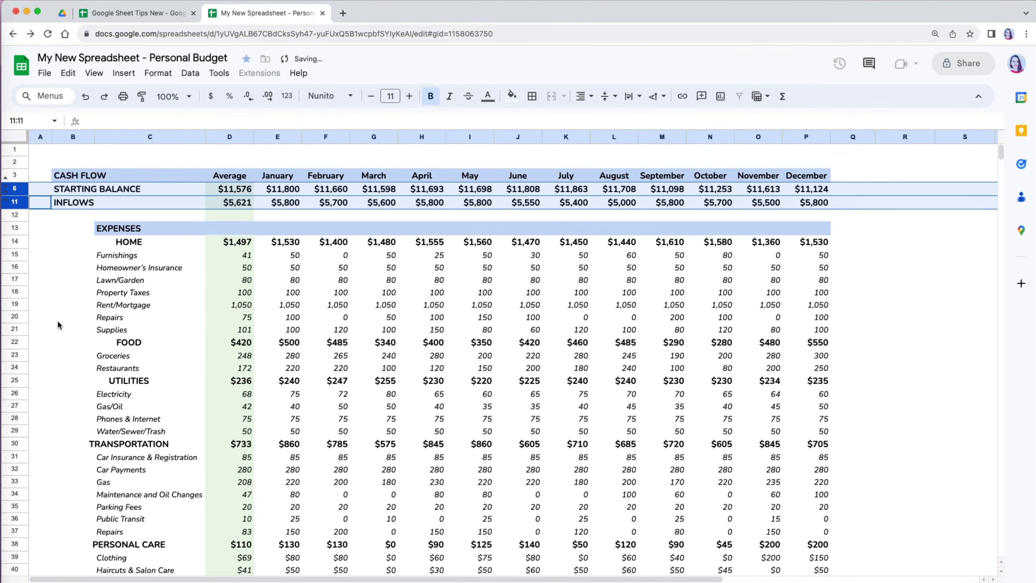
pyautogui.click(57, 324)
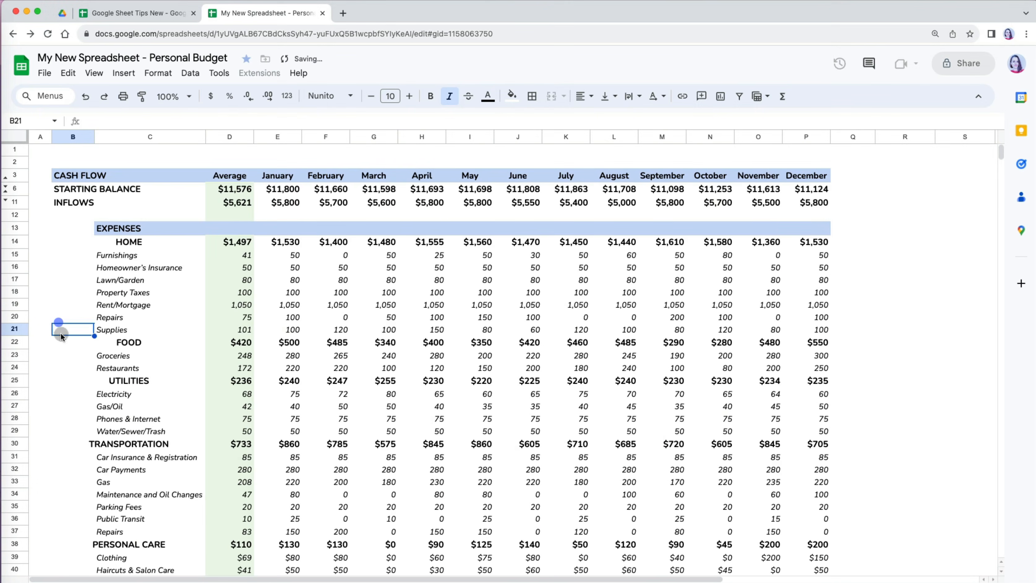
# - Hide rows 70–72, from Credit Cards through row 72, and rows 74–77
pyautogui.scroll(-20, 52, 359)
pyautogui.click(15, 227)
pyautogui.keyDown('super'); pyautogui.click(15, 241); pyautogui.keyUp('super')
pyautogui.keyDown('super'); pyautogui.click(16, 252); pyautogui.keyUp('super')
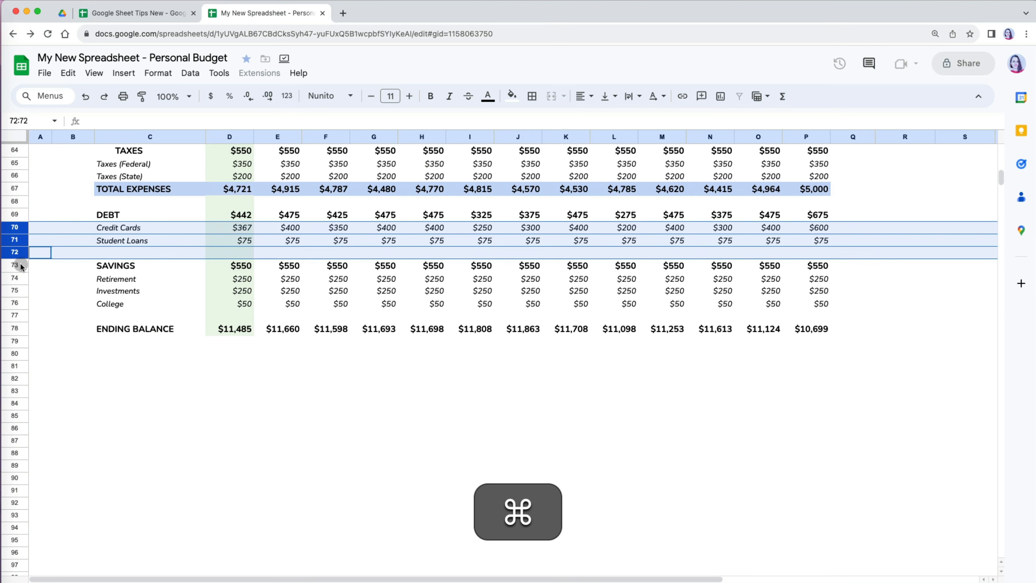
pyautogui.moveTo(15, 278); pyautogui.dragTo(18, 315)
pyautogui.rightClick(18, 315)
pyautogui.click(46, 371)
pyautogui.click(166, 402)
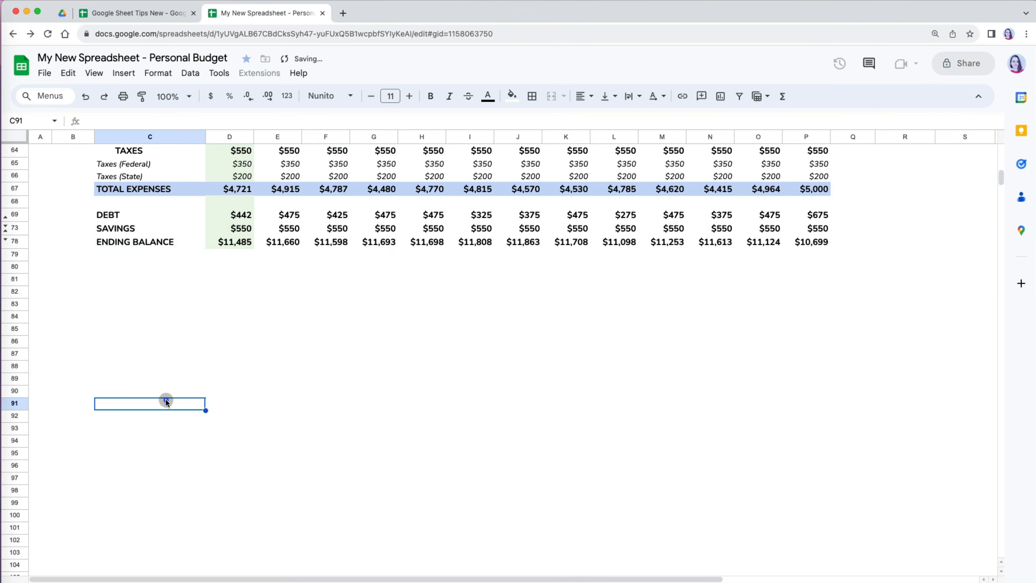
pyautogui.scroll(20, 166, 403)
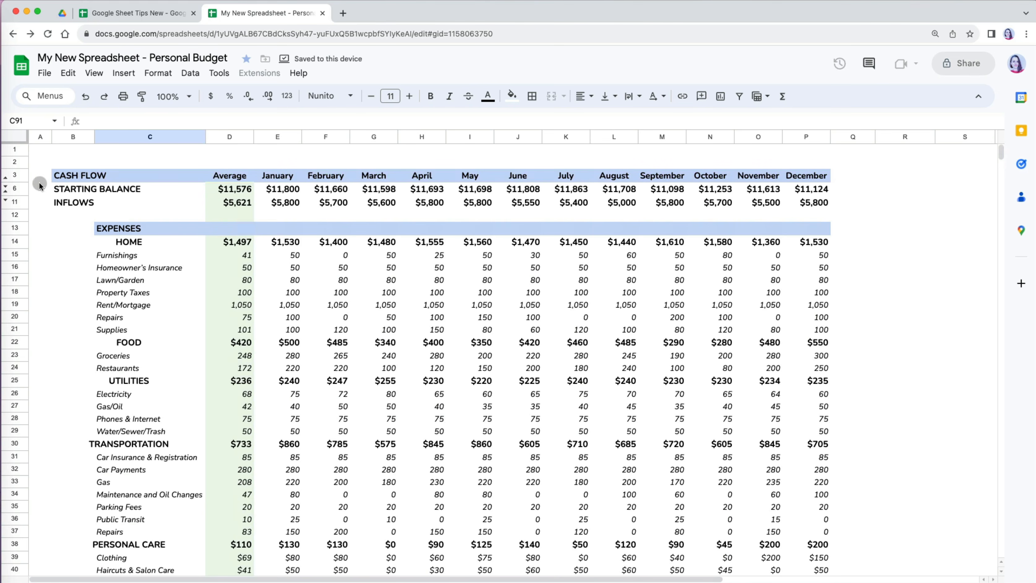
# - Unhide the hidden rows within rows 2–14 so account balances and income reappear
pyautogui.click(19, 161)
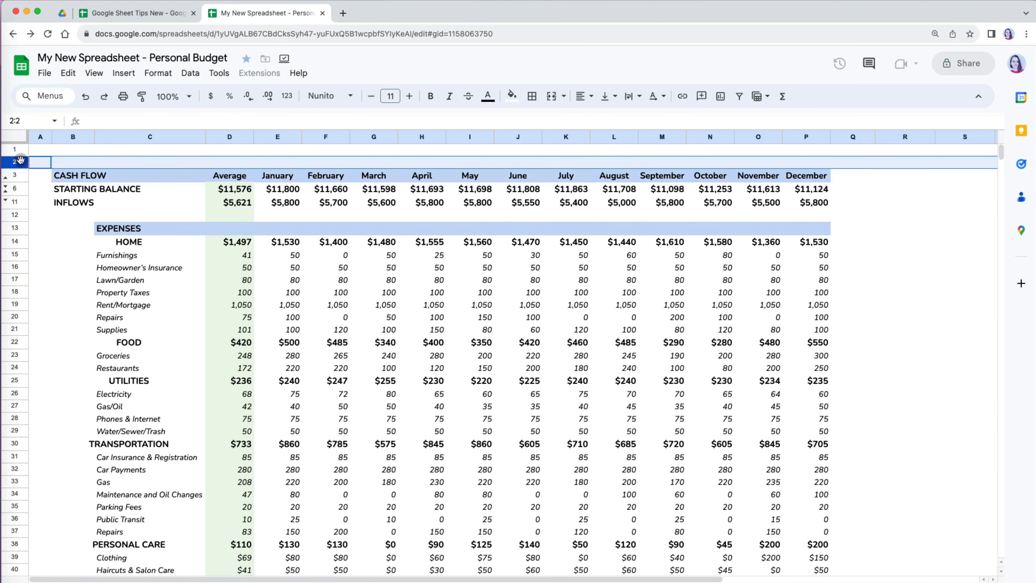
pyautogui.keyDown('shift'); pyautogui.click(19, 241); pyautogui.keyUp('shift')
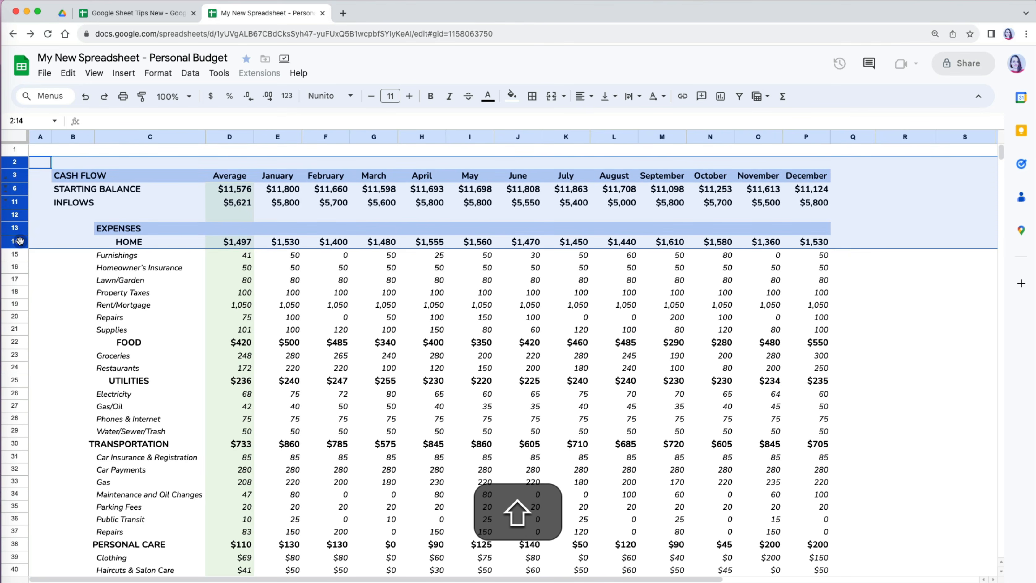
pyautogui.rightClick(19, 241)
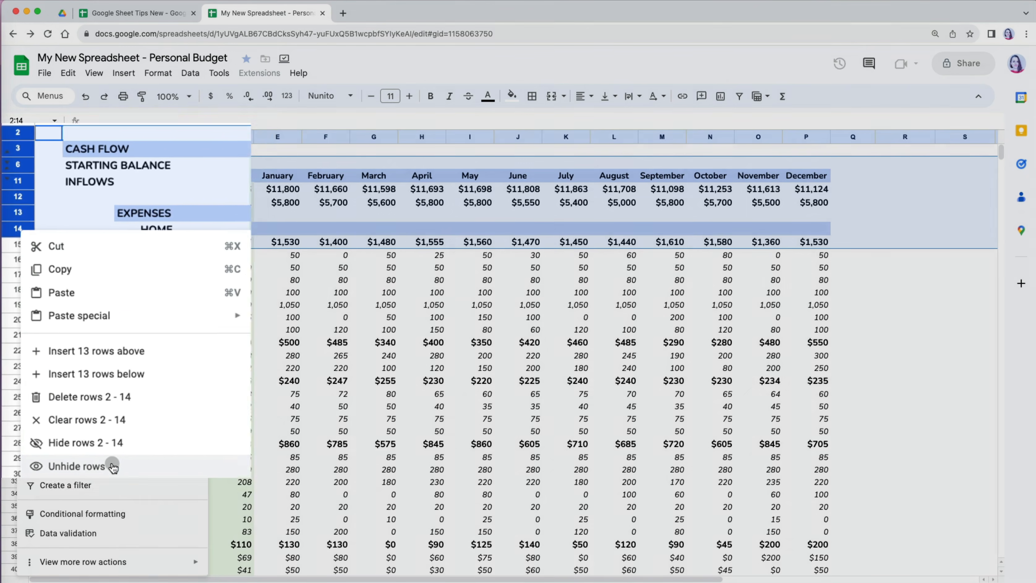
pyautogui.click(109, 529)
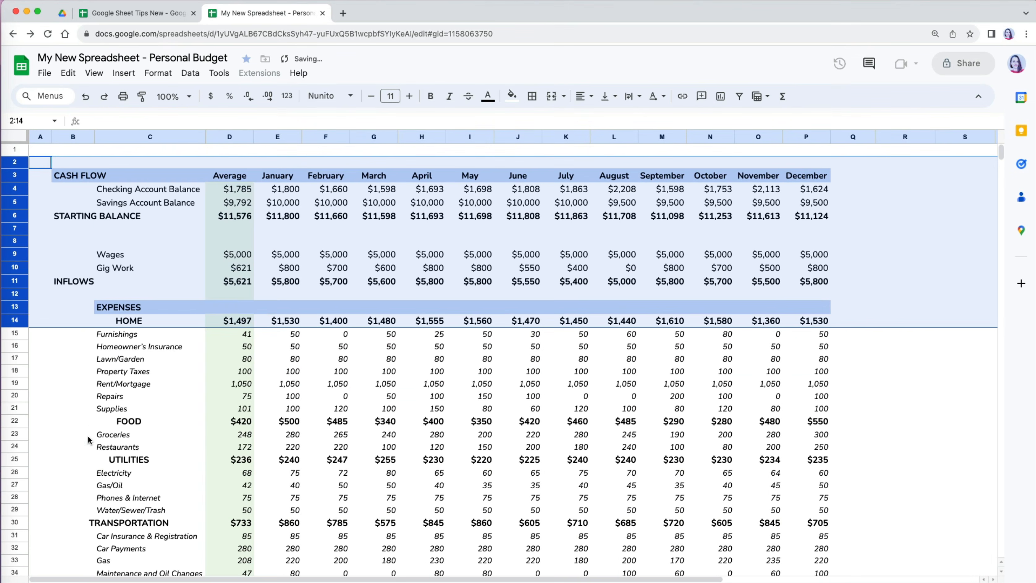
pyautogui.click(62, 430)
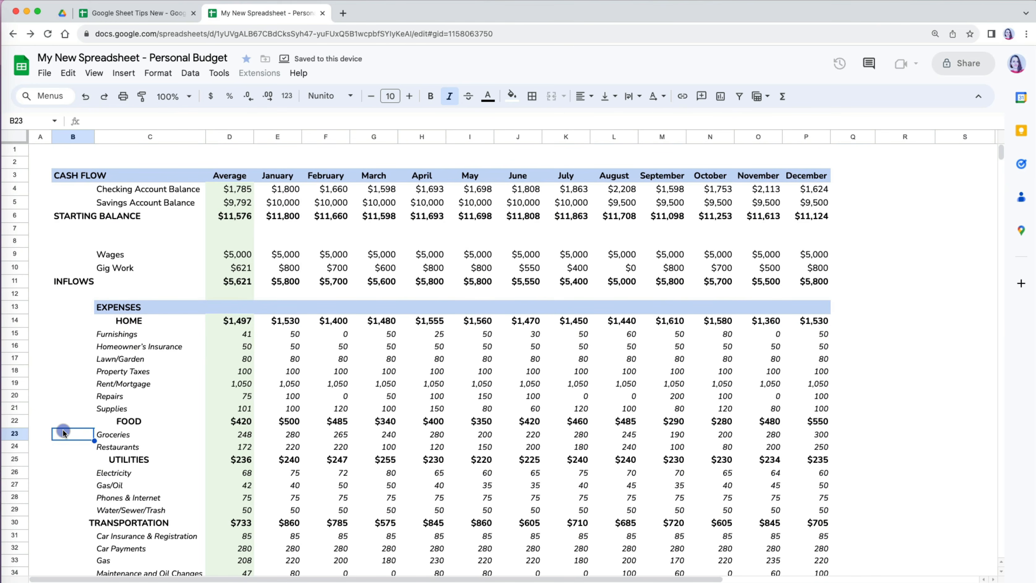
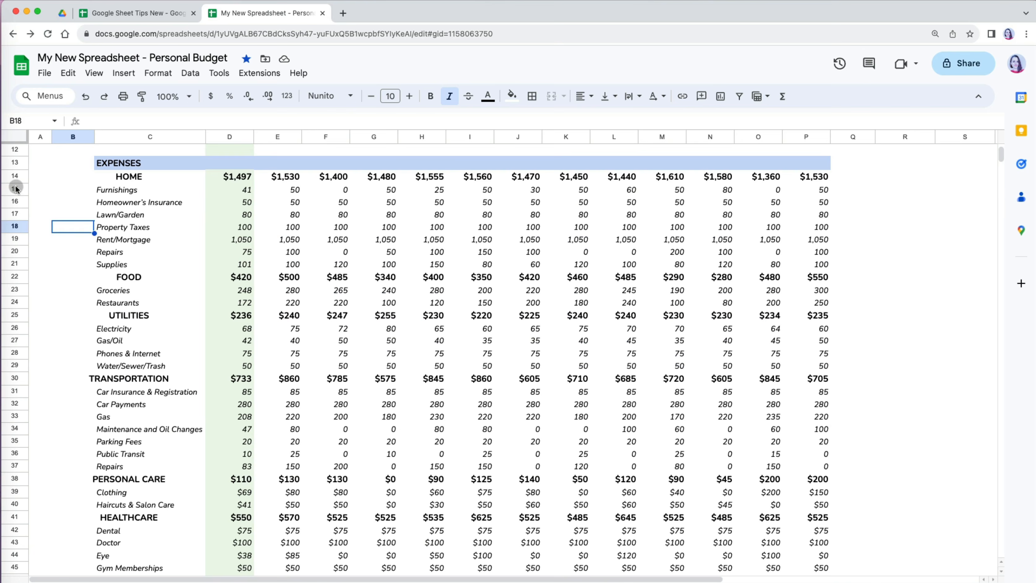
# - Group the HOME item rows 15–21 under their heading and collapse them
pyautogui.click(14, 189)
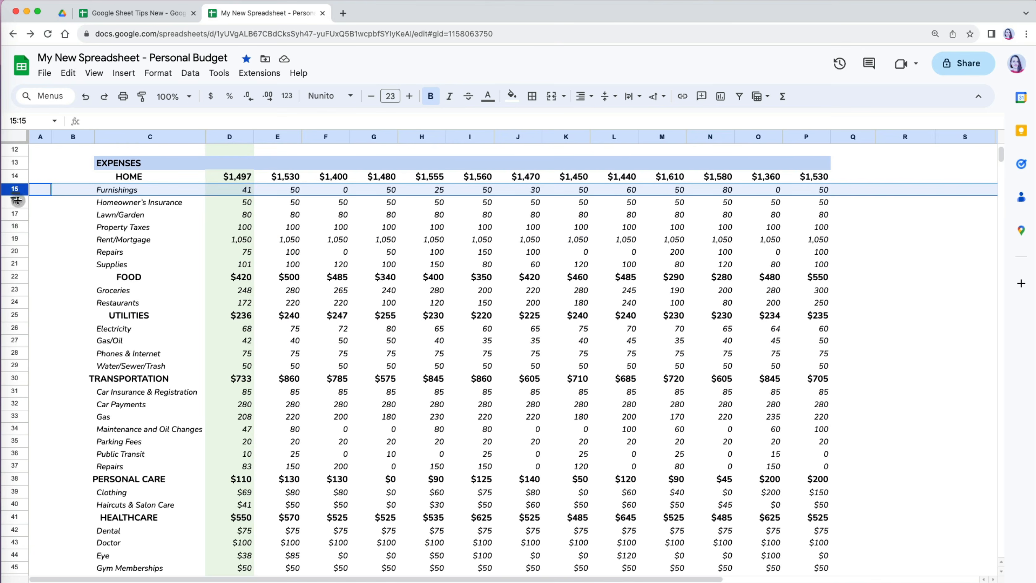
pyautogui.keyDown('shift'); pyautogui.click(18, 264); pyautogui.keyUp('shift')
pyautogui.rightClick(19, 264)
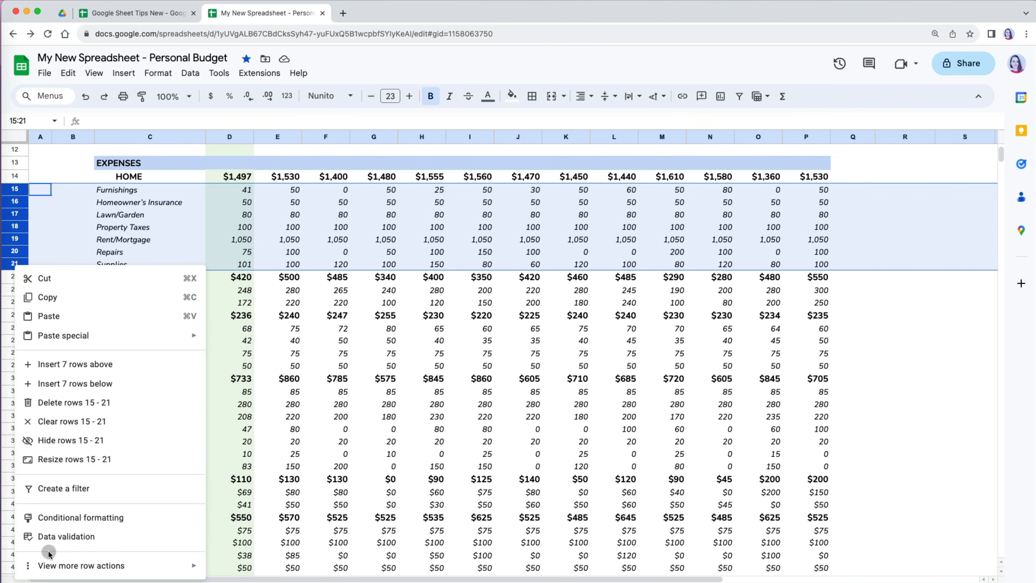
pyautogui.moveTo(58, 569)
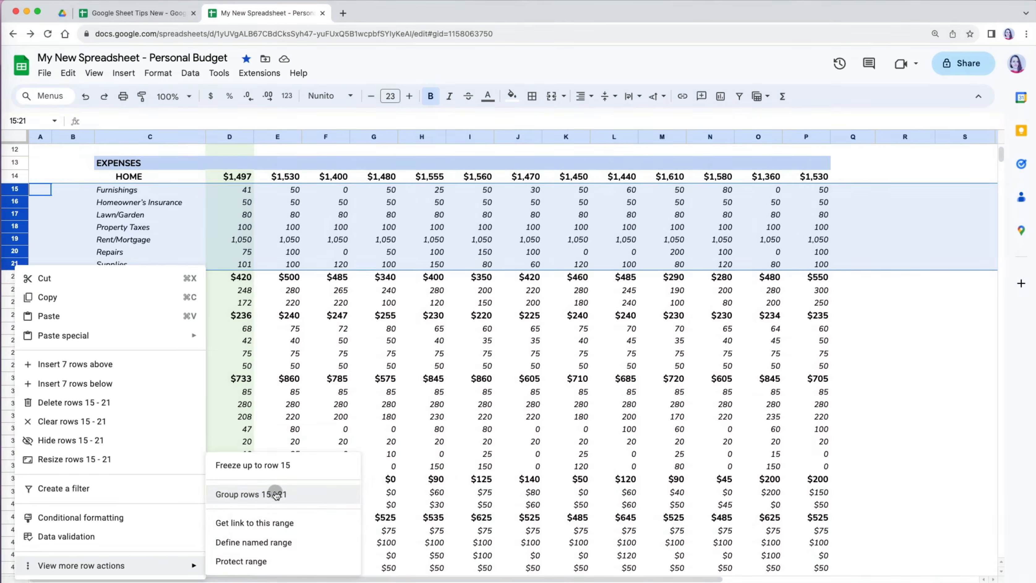
pyautogui.click(273, 494)
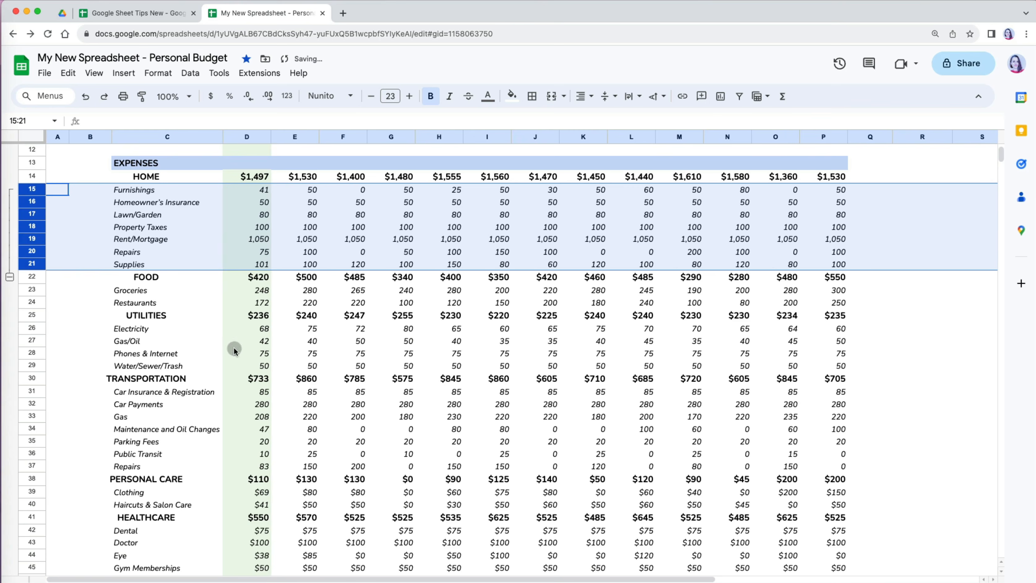
pyautogui.click(64, 276)
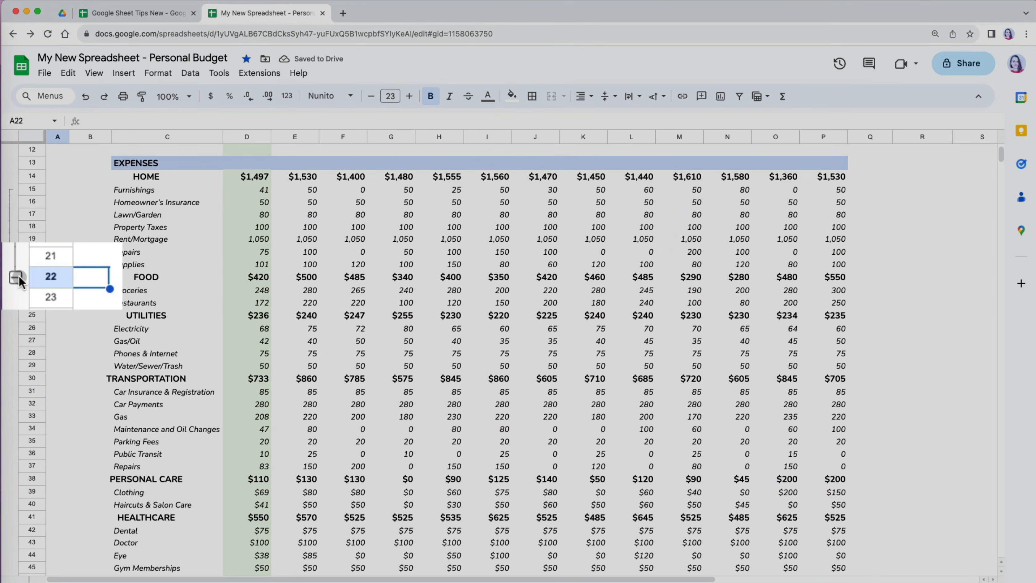
pyautogui.click(17, 278)
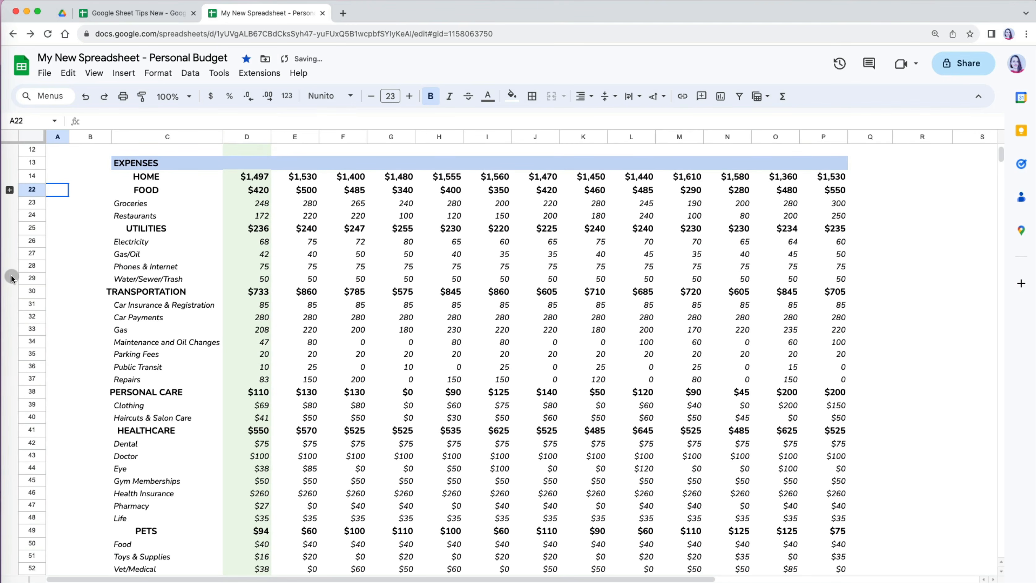
# - Group the FOOD rows 23–24 and the UTILITIES rows 26–29
pyautogui.click(31, 203)
pyautogui.keyDown('shift'); pyautogui.click(34, 215); pyautogui.keyUp('shift')
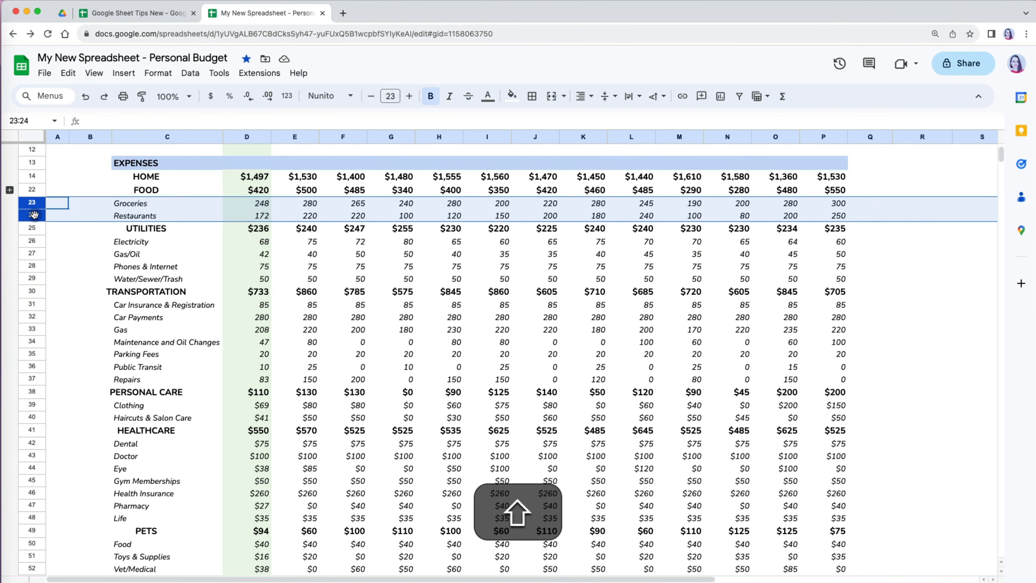
pyautogui.click(94, 74)
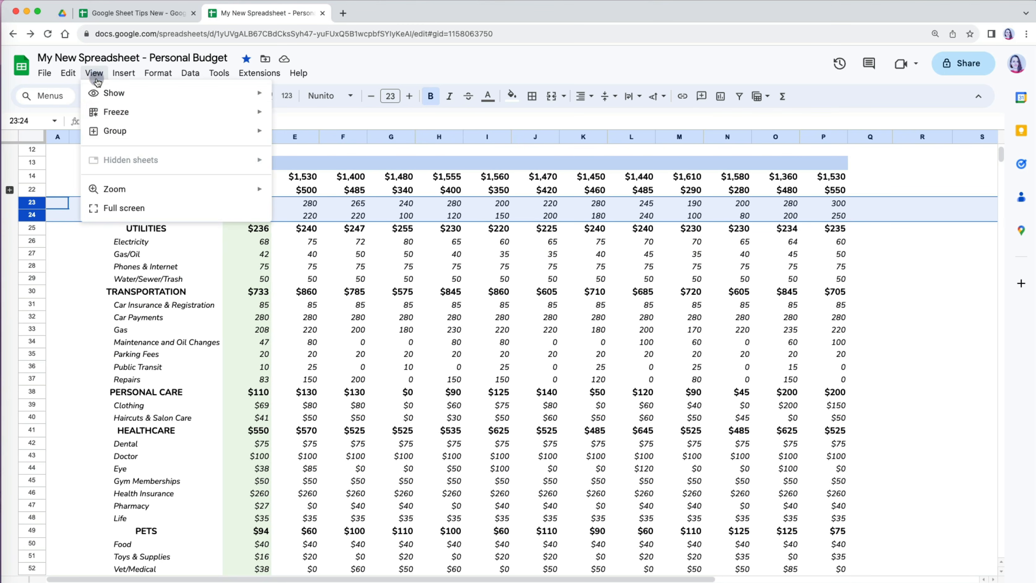
pyautogui.moveTo(115, 131)
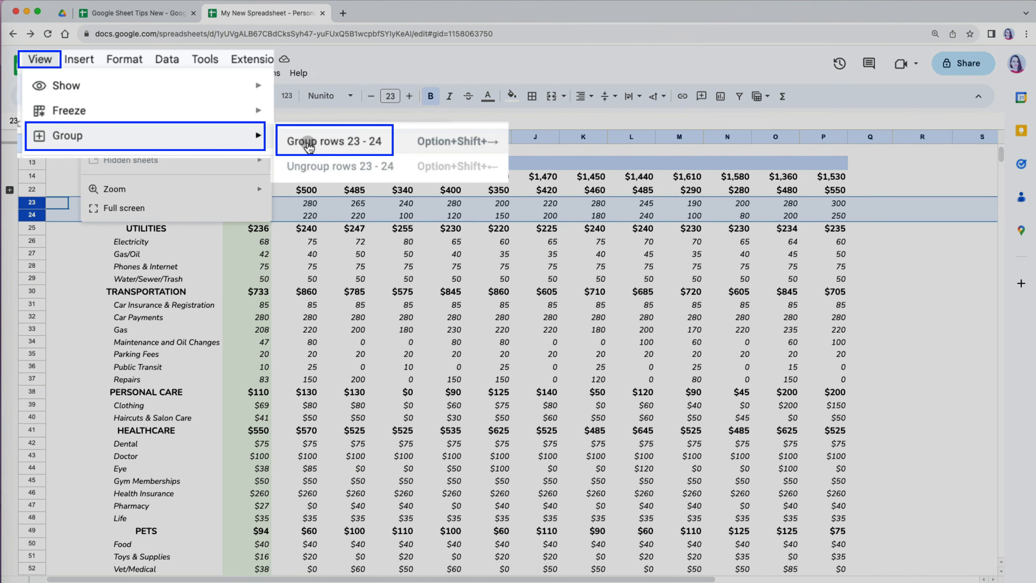
pyautogui.click(298, 140)
pyautogui.click(31, 241)
pyautogui.keyDown('shift'); pyautogui.click(32, 279); pyautogui.keyUp('shift')
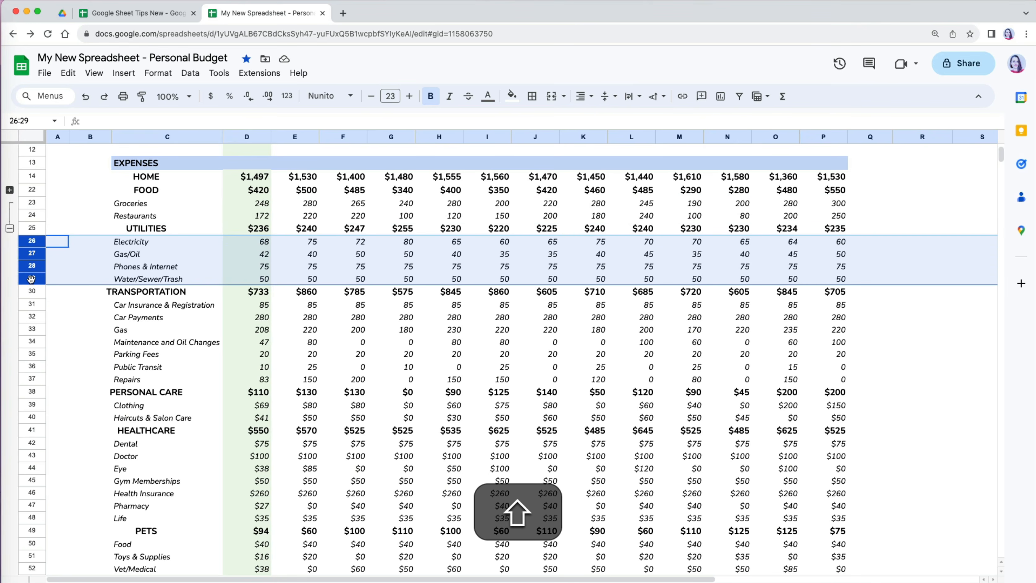
pyautogui.rightClick(31, 278)
pyautogui.moveTo(128, 577)
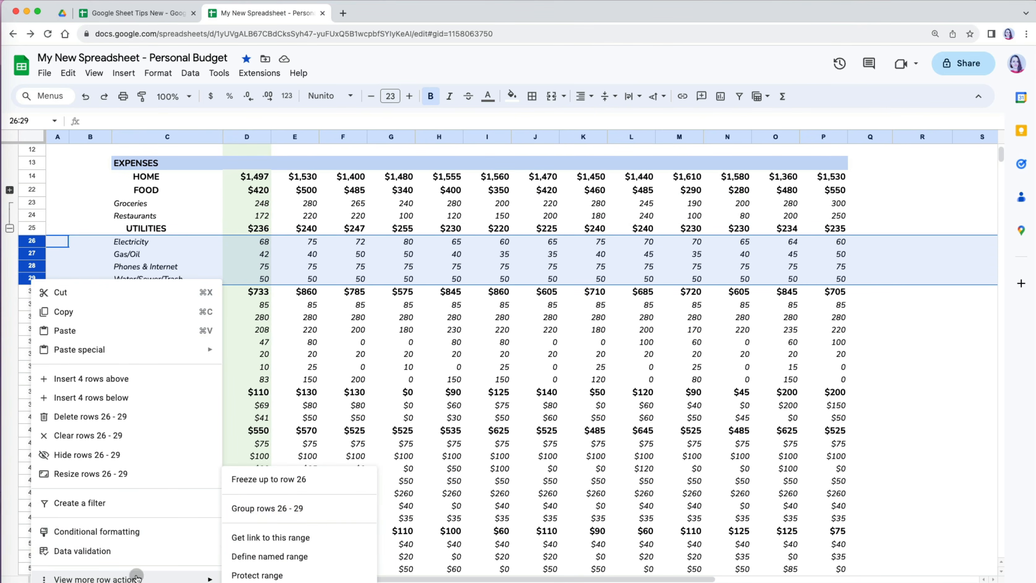
pyautogui.click(243, 514)
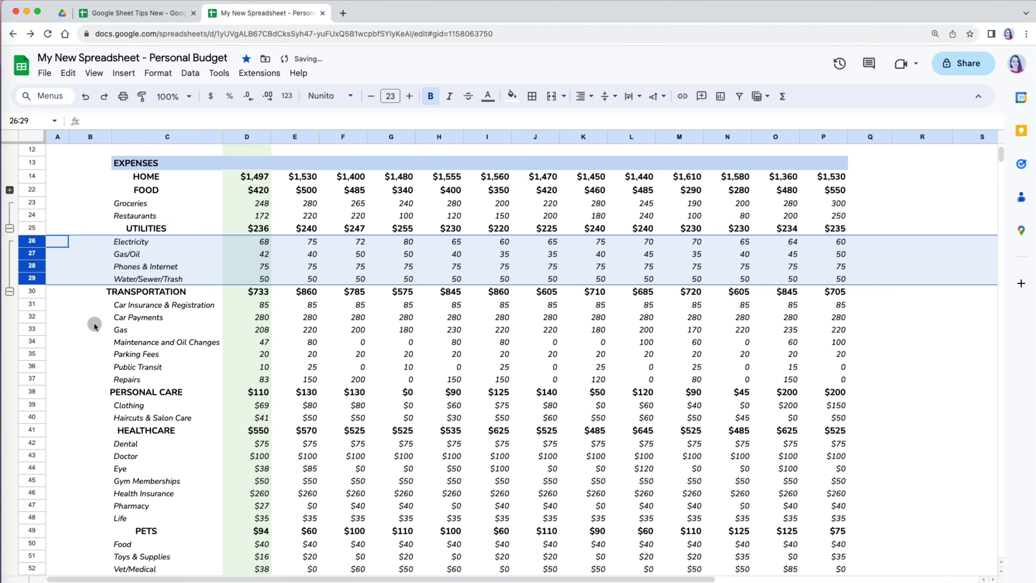
# - Group the TRANSPORTATION item rows 31–37 under their heading
pyautogui.click(36, 304)
pyautogui.keyDown('shift'); pyautogui.click(38, 378); pyautogui.keyUp('shift')
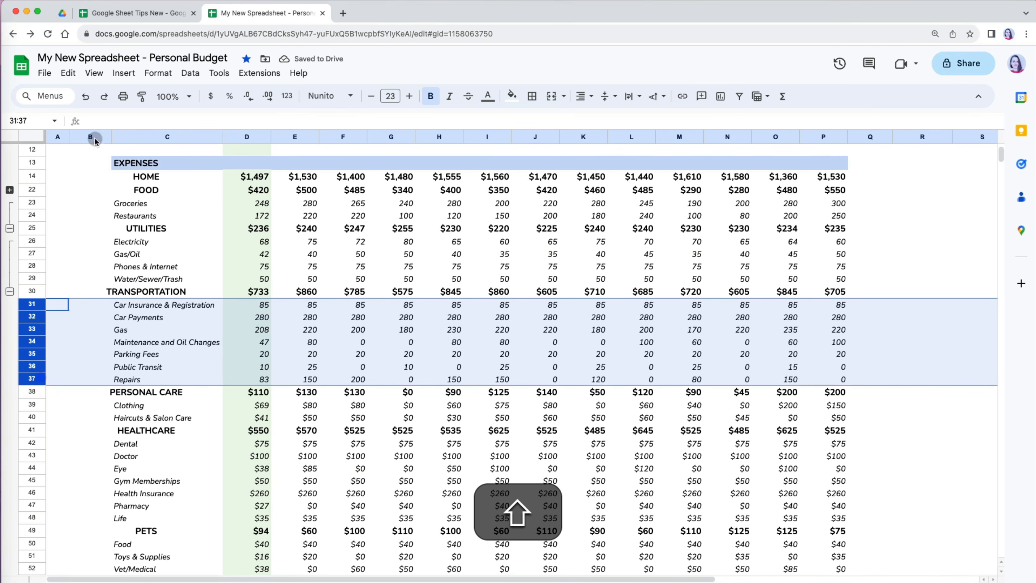
pyautogui.click(94, 72)
pyautogui.moveTo(179, 130)
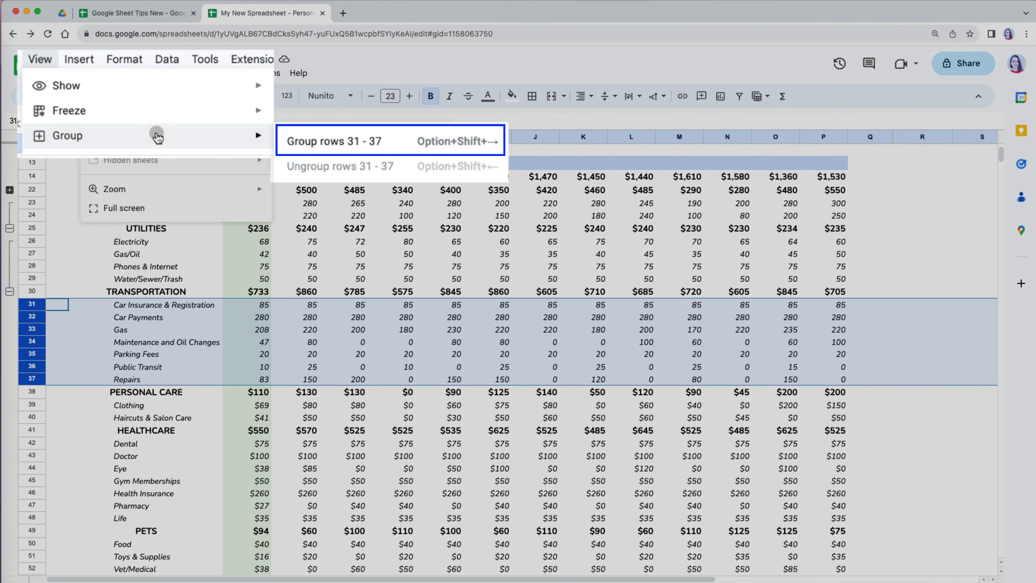
pyautogui.click(310, 137)
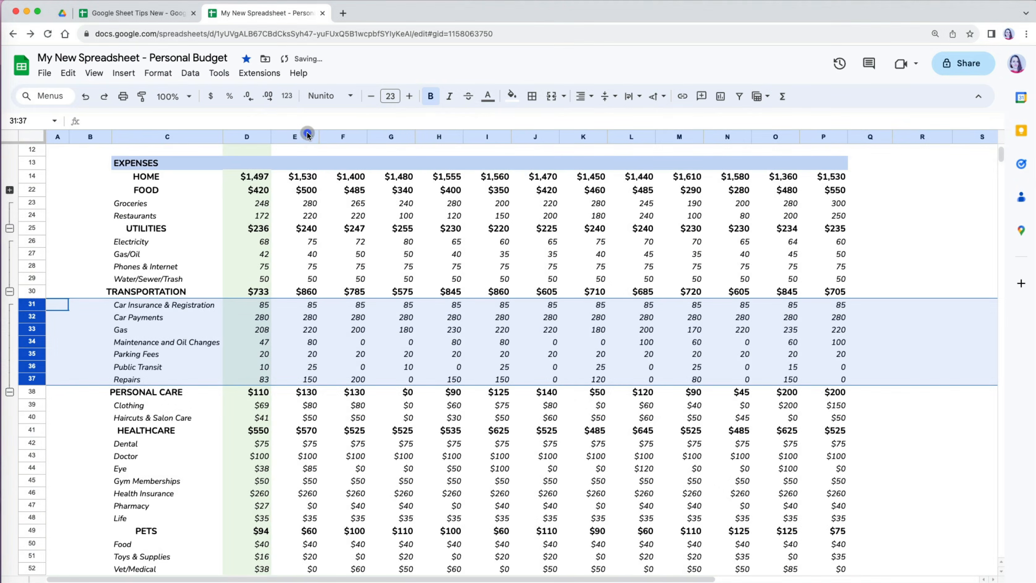
# - Group the PERSONAL CARE rows 39–40 and the HEALTHCARE rows 42–48
pyautogui.click(32, 405)
pyautogui.keyDown('shift'); pyautogui.click(31, 417); pyautogui.keyUp('shift')
pyautogui.click(94, 73)
pyautogui.moveTo(180, 131)
pyautogui.click(311, 137)
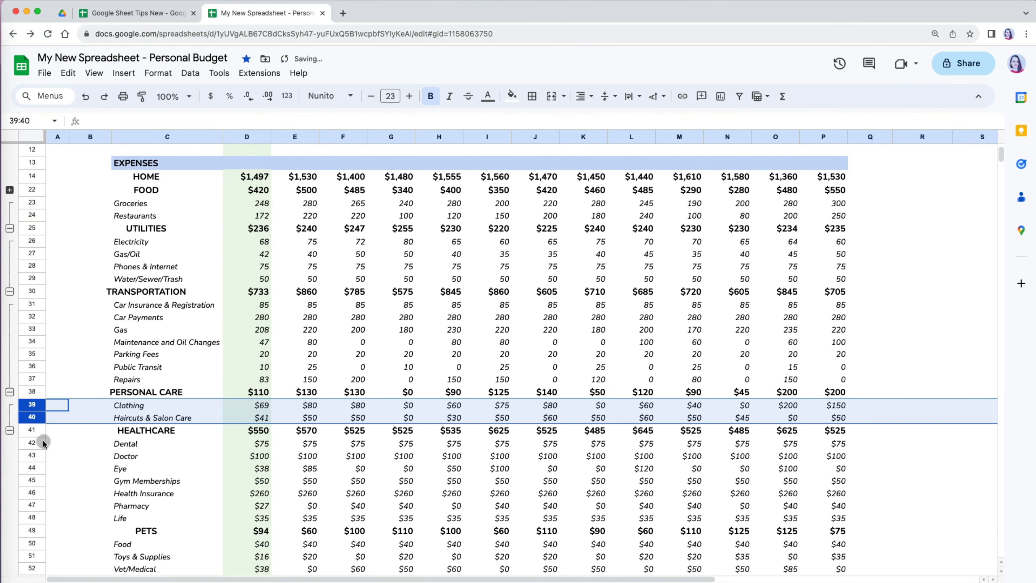
pyautogui.click(31, 442)
pyautogui.keyDown('shift'); pyautogui.click(31, 517); pyautogui.keyUp('shift')
pyautogui.click(94, 73)
pyautogui.click(316, 135)
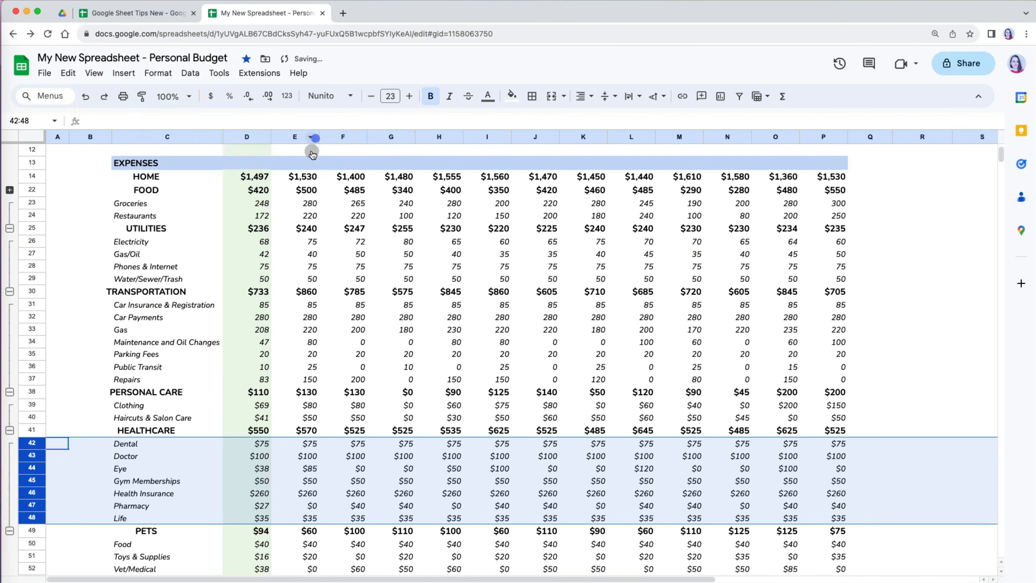
# - Group the PETS rows 50–53 and ENTERTAINMENT rows 55–60 with Option+Shift+→
pyautogui.scroll(-10, 163, 327)
pyautogui.click(32, 175)
pyautogui.keyDown('shift'); pyautogui.click(35, 210); pyautogui.keyUp('shift')
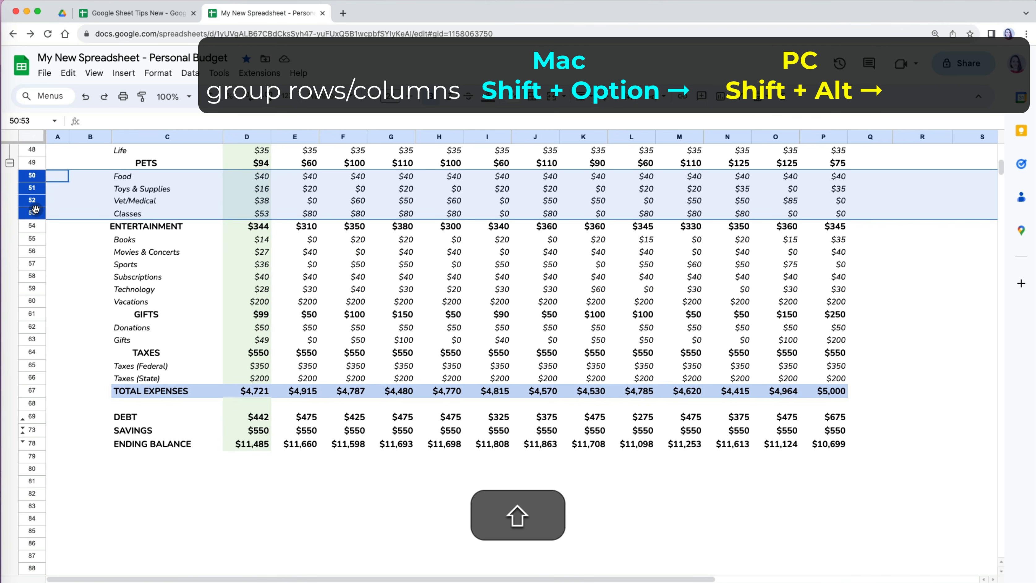
pyautogui.hotkey('shift', 'alt', 'Right')
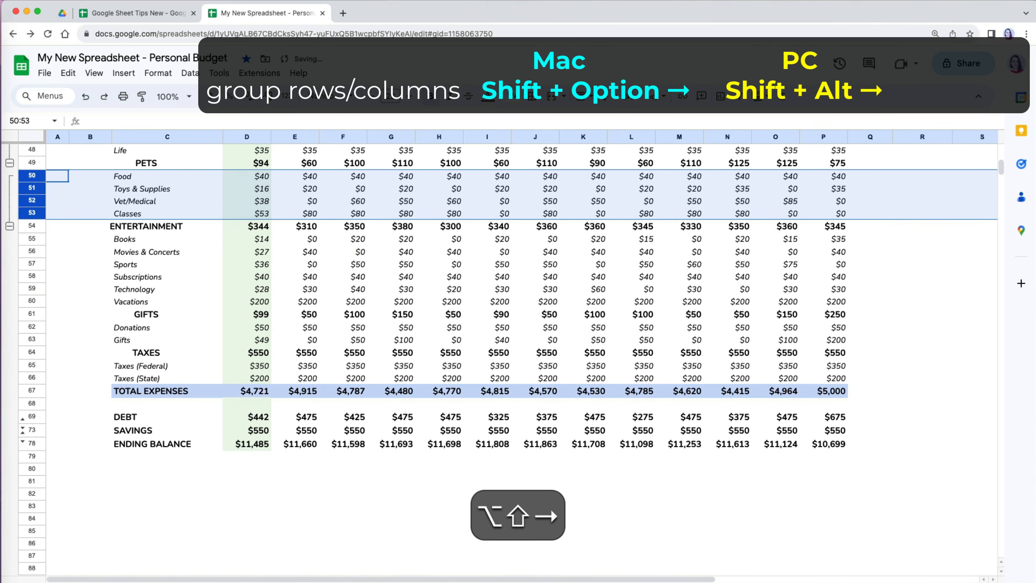
pyautogui.click(33, 239)
pyautogui.keyDown('shift'); pyautogui.click(38, 301); pyautogui.keyUp('shift')
pyautogui.hotkey('shift', 'alt', 'Right')
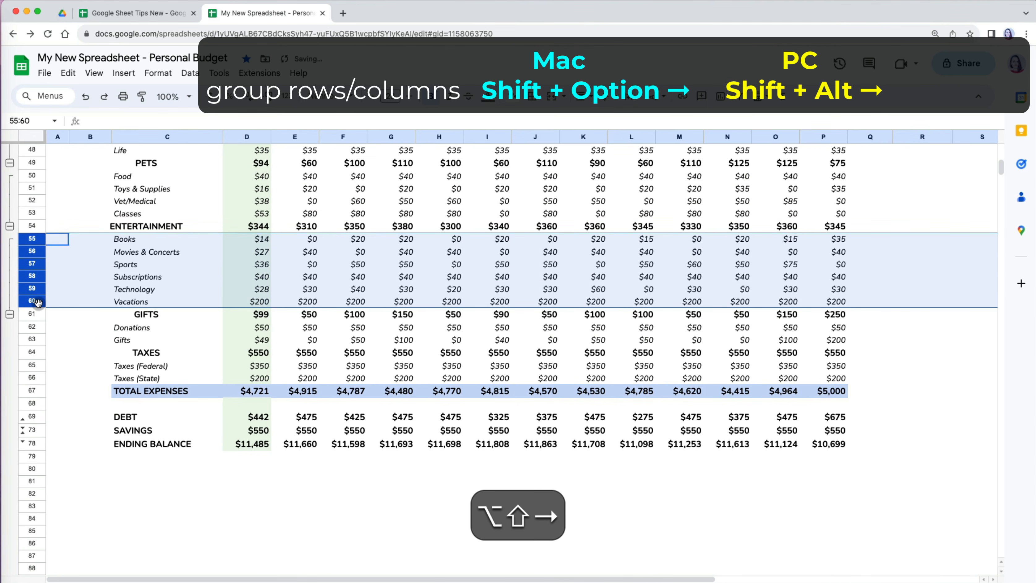
# - Group the GIFTS rows 62–63 and TAXES rows 65–66 with Option+Shift+→
pyautogui.click(33, 326)
pyautogui.keyDown('shift'); pyautogui.click(35, 338); pyautogui.keyUp('shift')
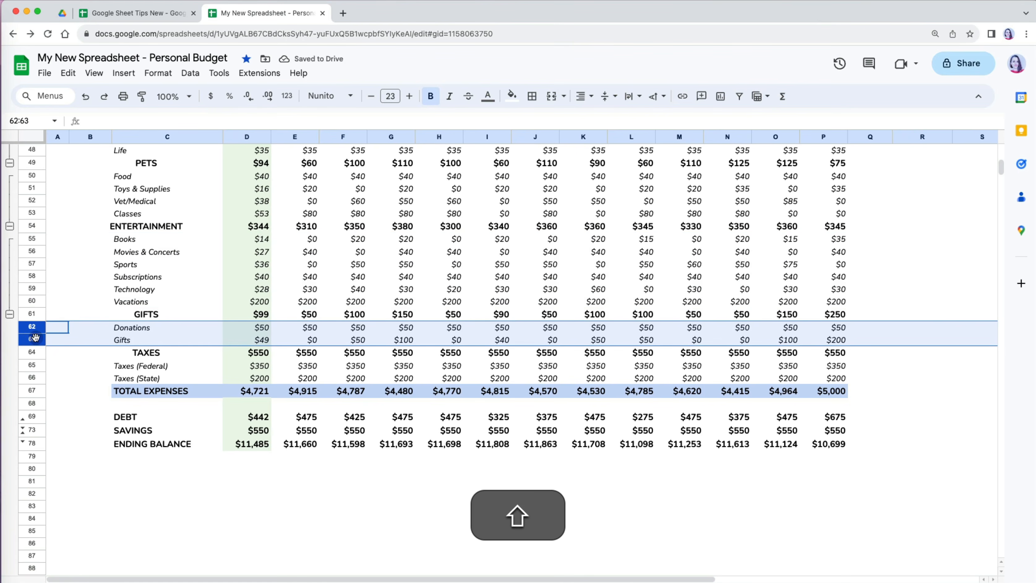
pyautogui.hotkey('shift', 'alt', 'Right')
pyautogui.click(36, 365)
pyautogui.keyDown('shift'); pyautogui.click(36, 378); pyautogui.keyUp('shift')
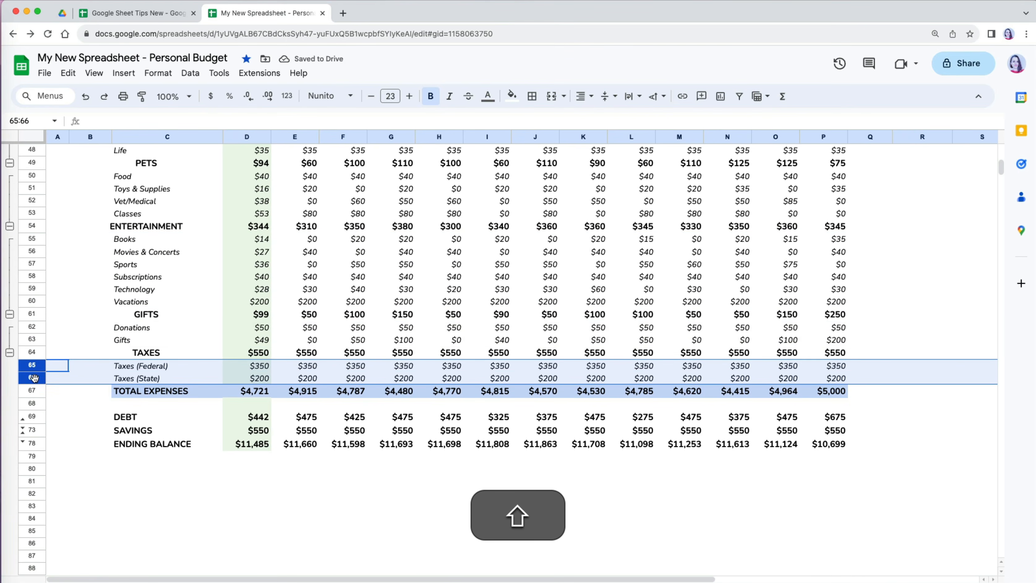
pyautogui.hotkey('shift', 'alt', 'Right')
pyautogui.scroll(15, 82, 388)
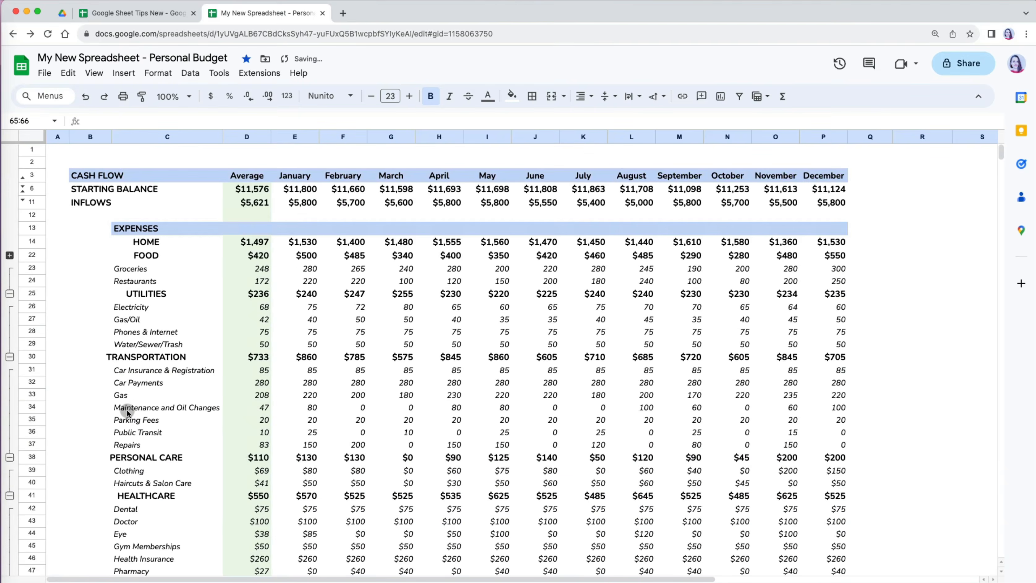
# - Collapse the FOOD through TAXES row groups to their category headings
pyautogui.click(10, 289)
pyautogui.click(10, 330)
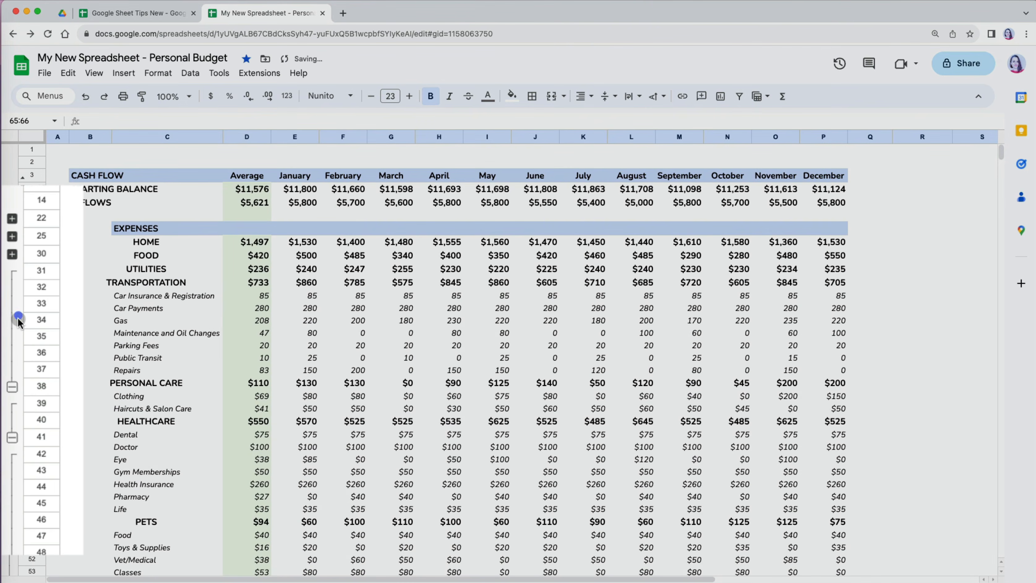
pyautogui.click(10, 385)
pyautogui.click(12, 322)
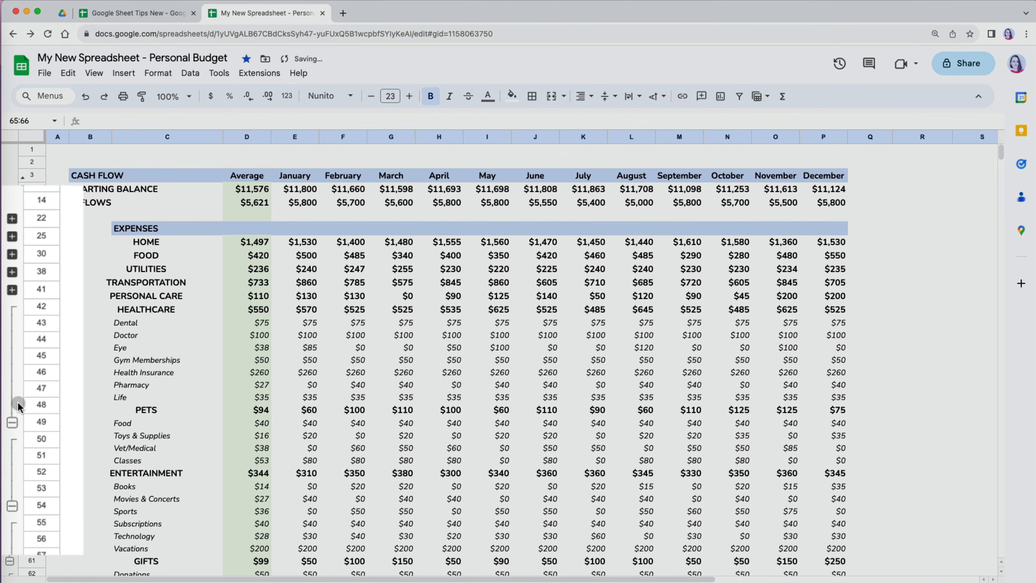
pyautogui.click(12, 430)
pyautogui.click(13, 391)
pyautogui.click(13, 439)
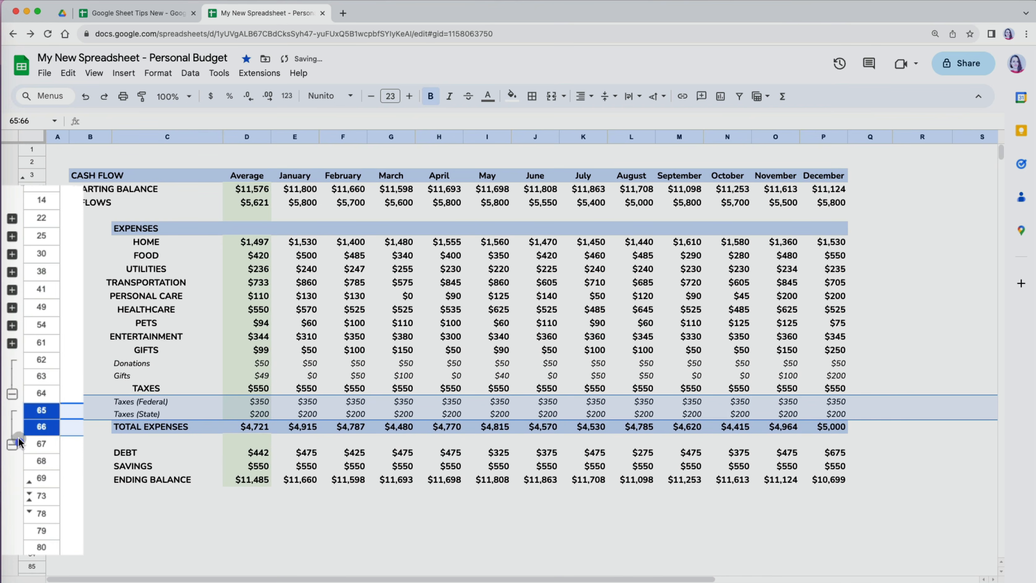
pyautogui.click(13, 412)
pyautogui.click(12, 412)
pyautogui.click(59, 404)
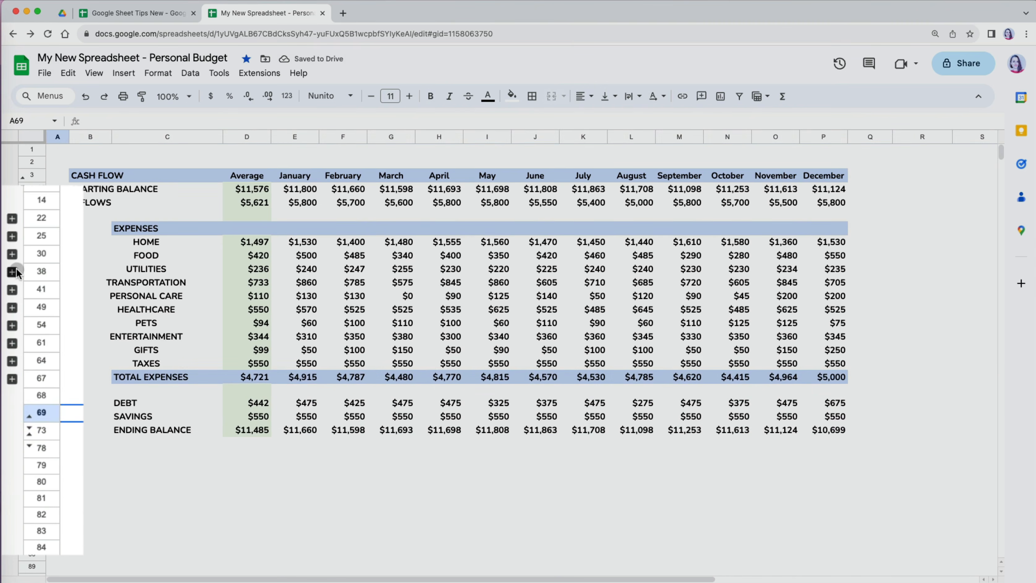
# - Expand the TRANSPORTATION, UTILITIES, FOOD and HOME detail rows again
pyautogui.click(9, 277)
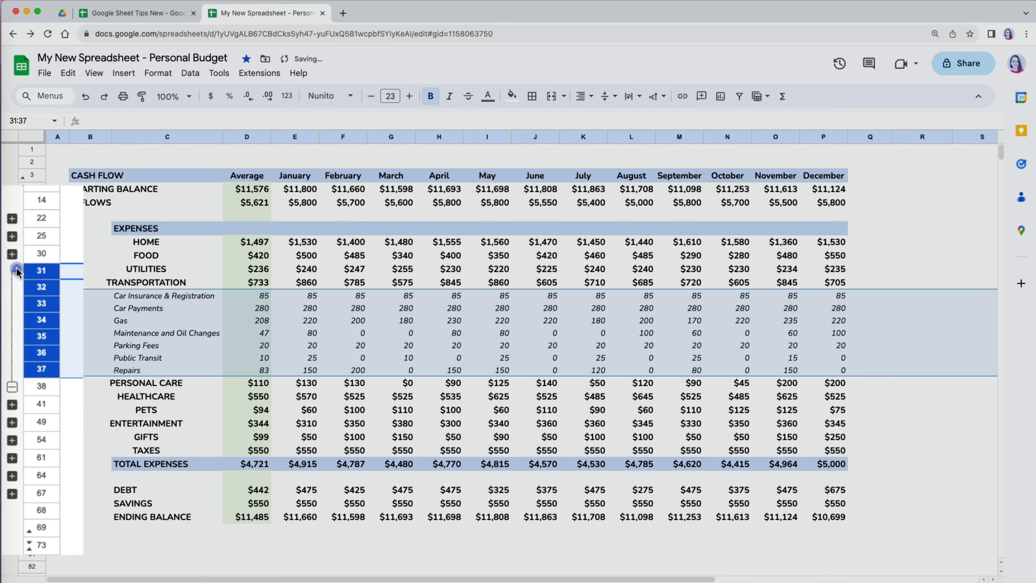
pyautogui.click(10, 264)
pyautogui.click(13, 237)
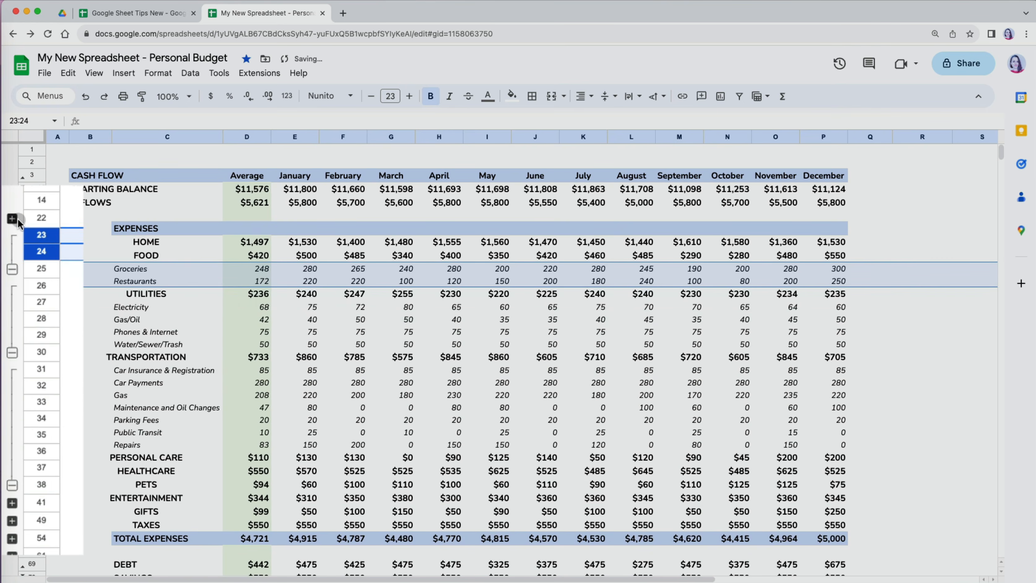
pyautogui.click(12, 218)
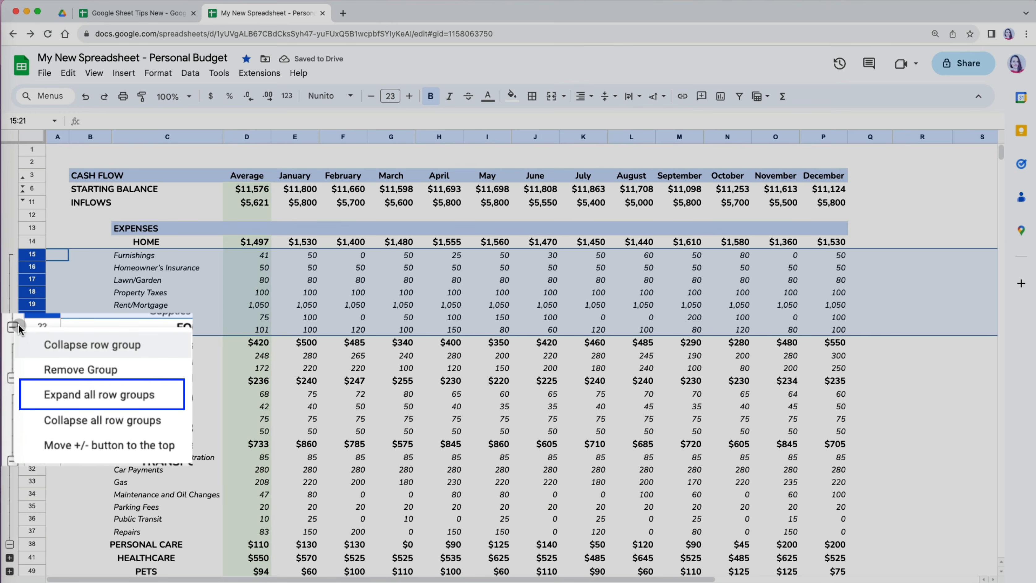
# - Expand every row group, then collapse all row groups
pyautogui.click(111, 394)
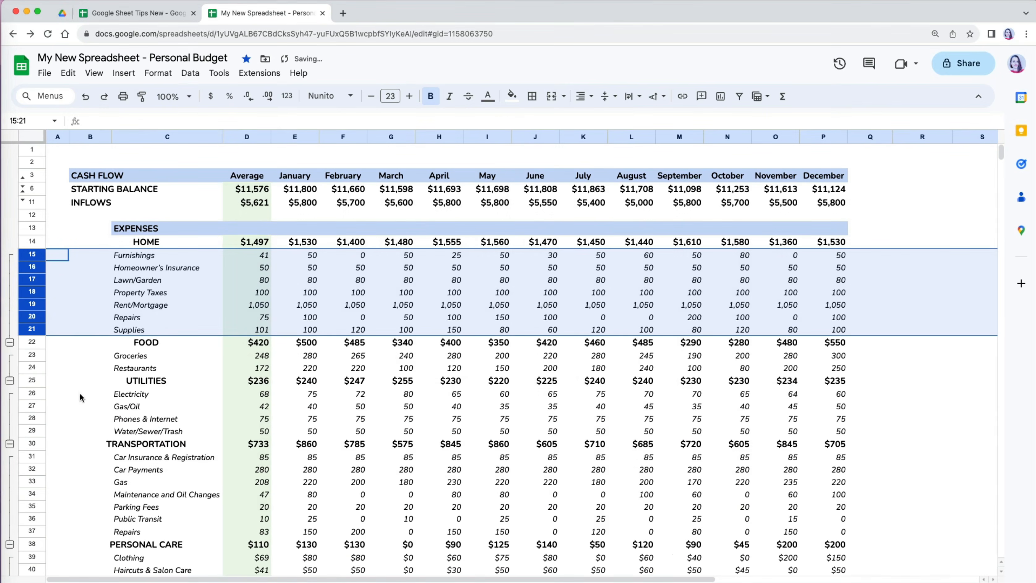
pyautogui.scroll(-5, 161, 435)
pyautogui.click(161, 436)
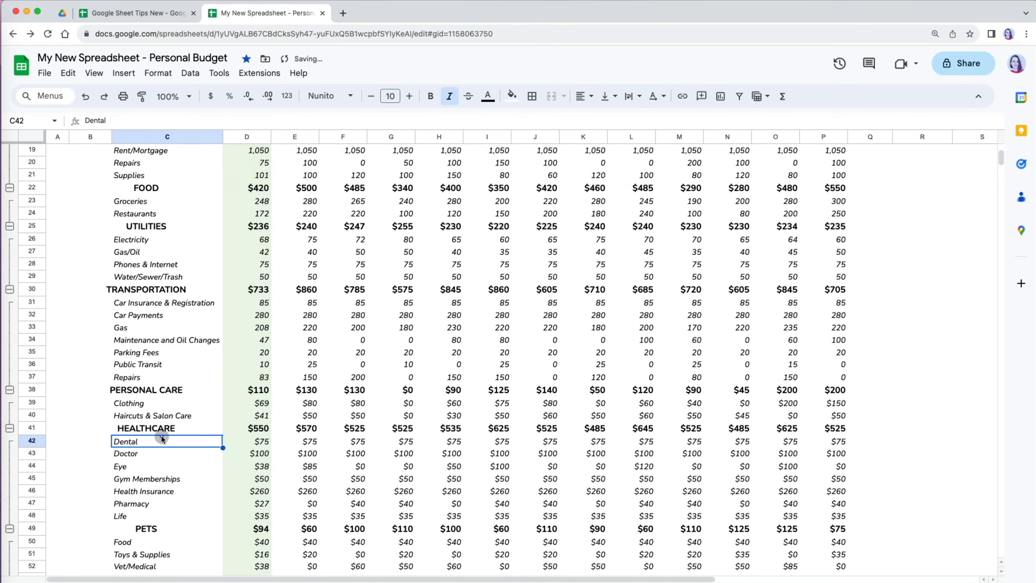
pyautogui.scroll(-2, 161, 436)
pyautogui.scroll(-6, 162, 437)
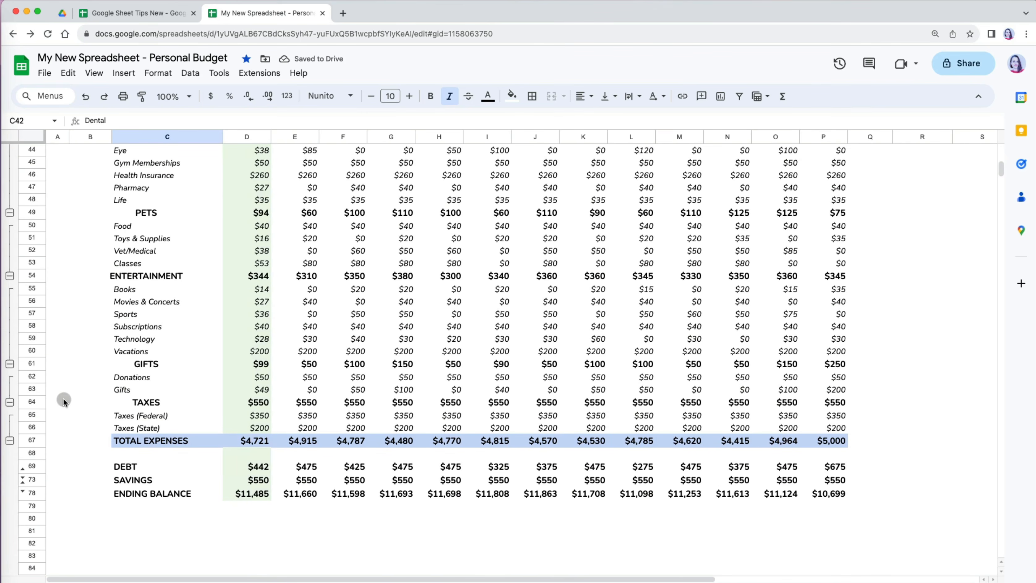
pyautogui.rightClick(13, 440)
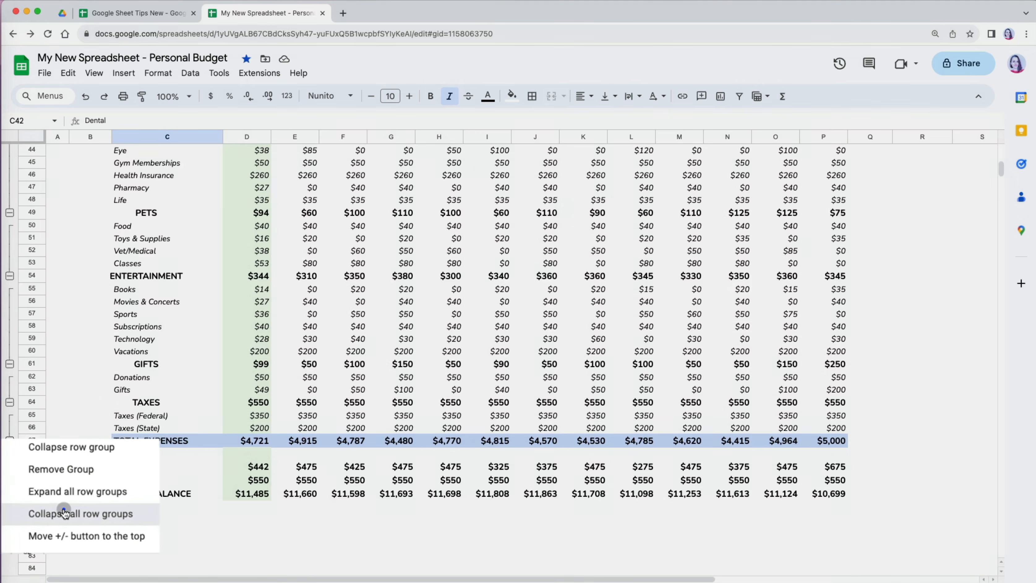
pyautogui.click(72, 515)
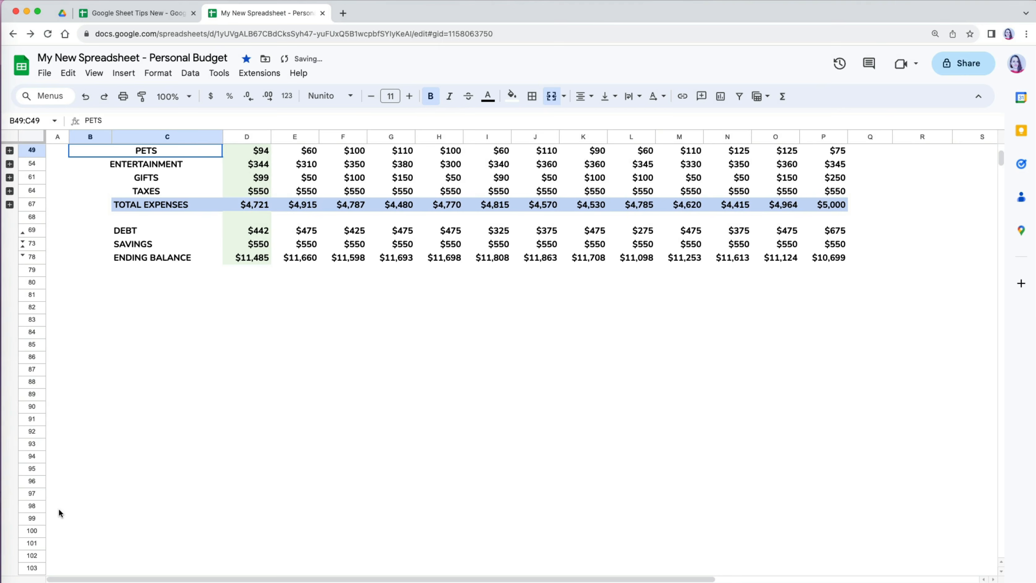
# - Move the group +/- toggles to the start of each group, then back to the end
pyautogui.scroll(5, 121, 379)
pyautogui.click(85, 350)
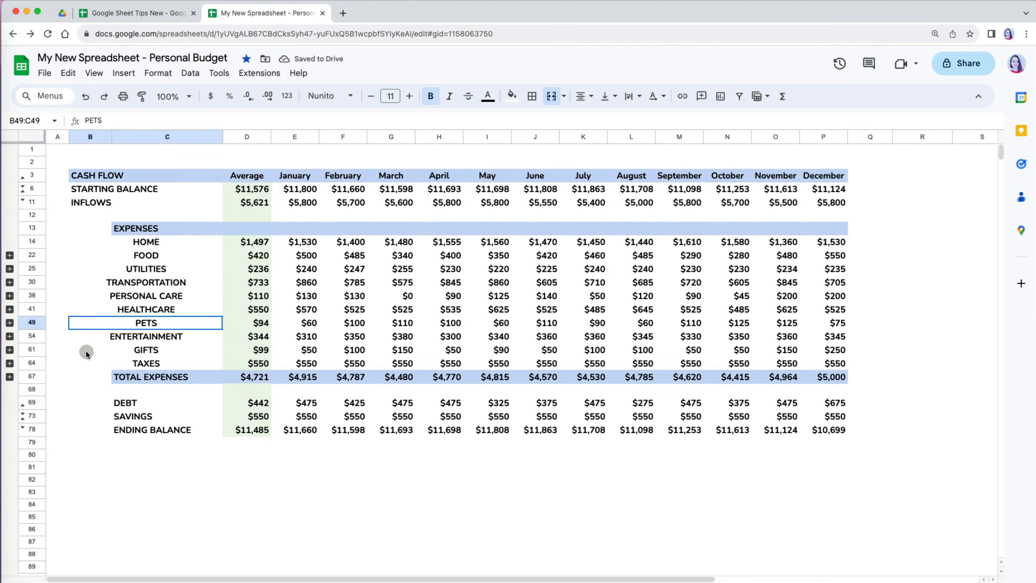
pyautogui.click(10, 256)
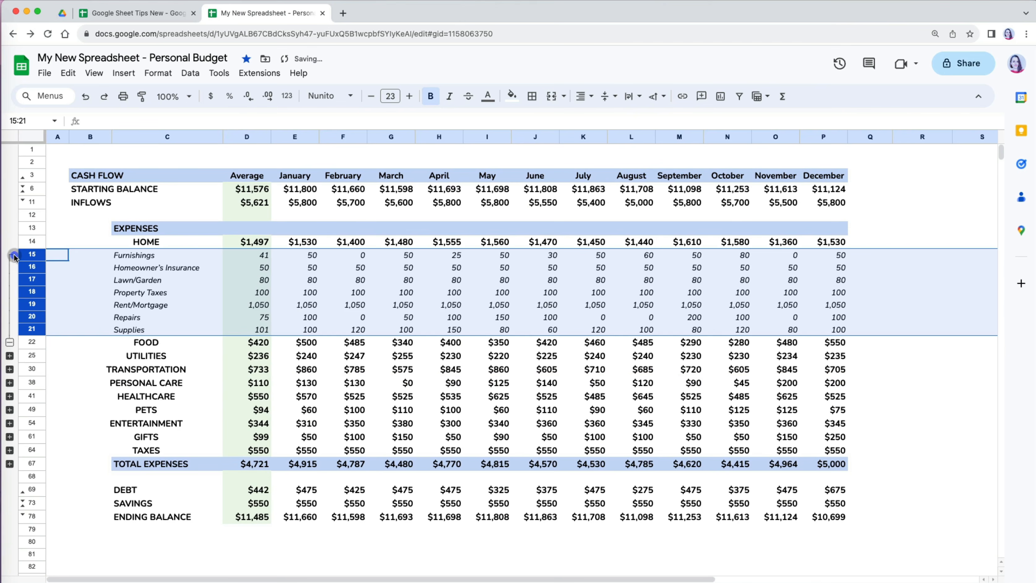
pyautogui.rightClick(13, 342)
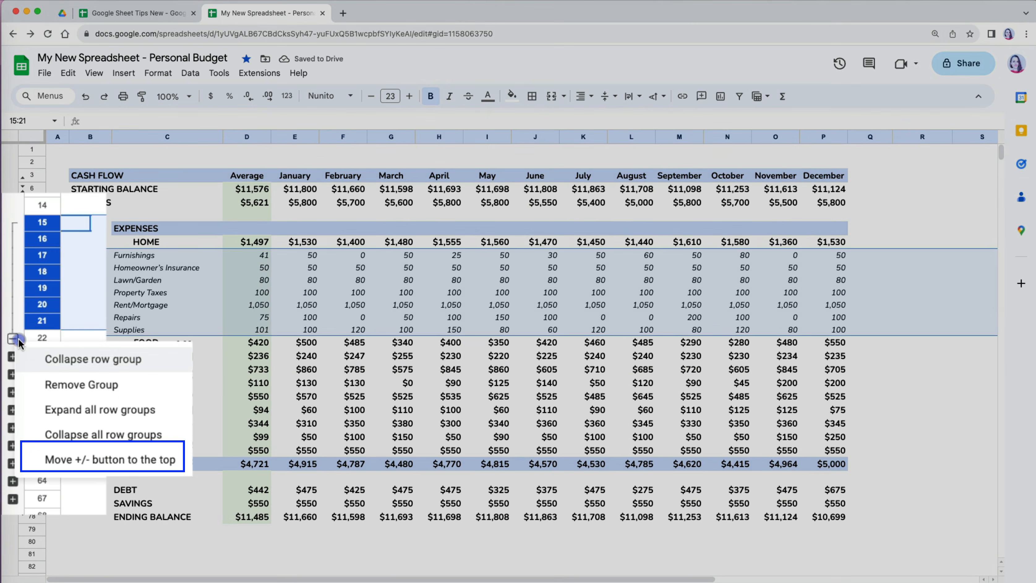
pyautogui.click(115, 460)
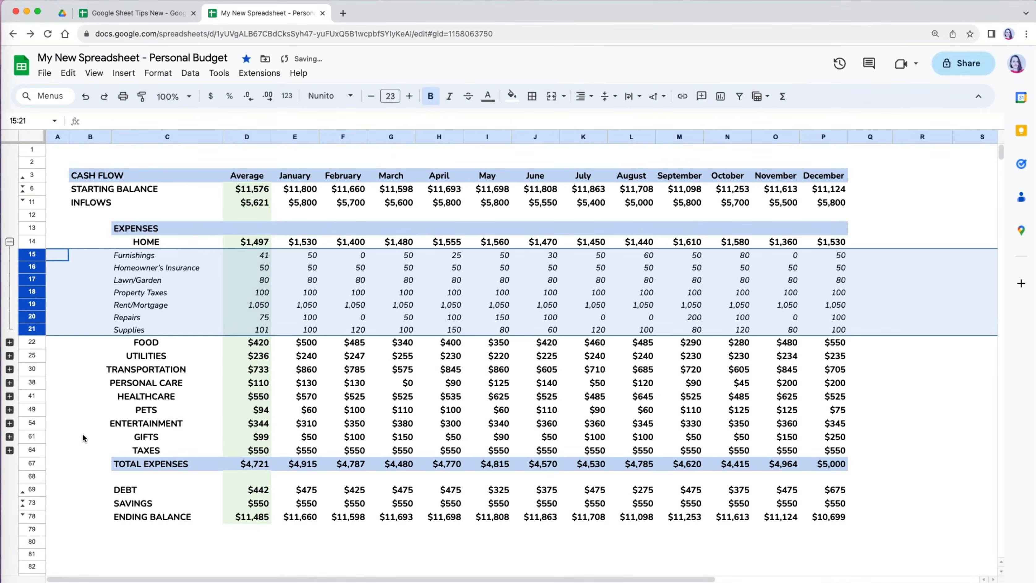
pyautogui.click(82, 433)
pyautogui.click(11, 243)
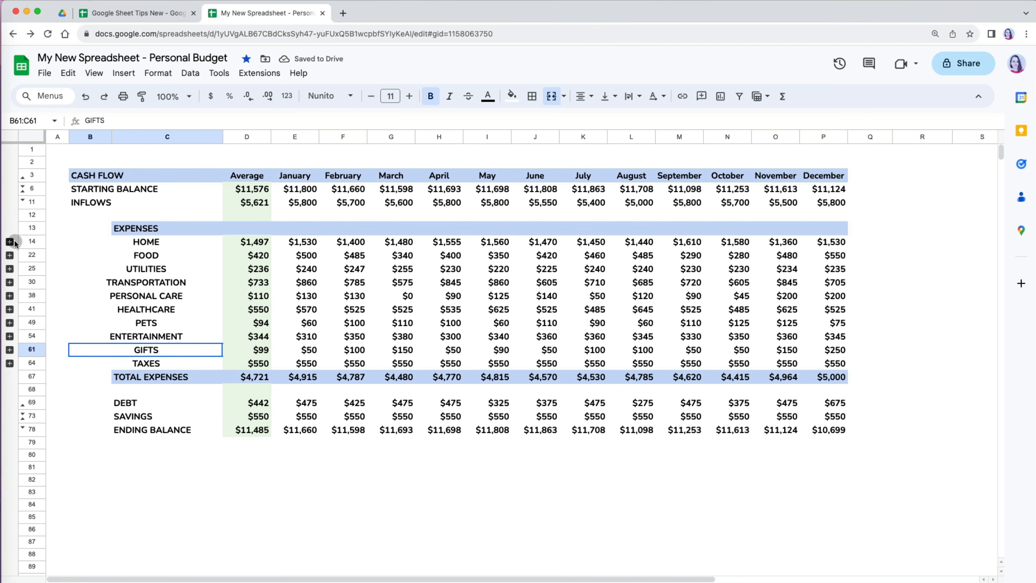
pyautogui.rightClick(14, 244)
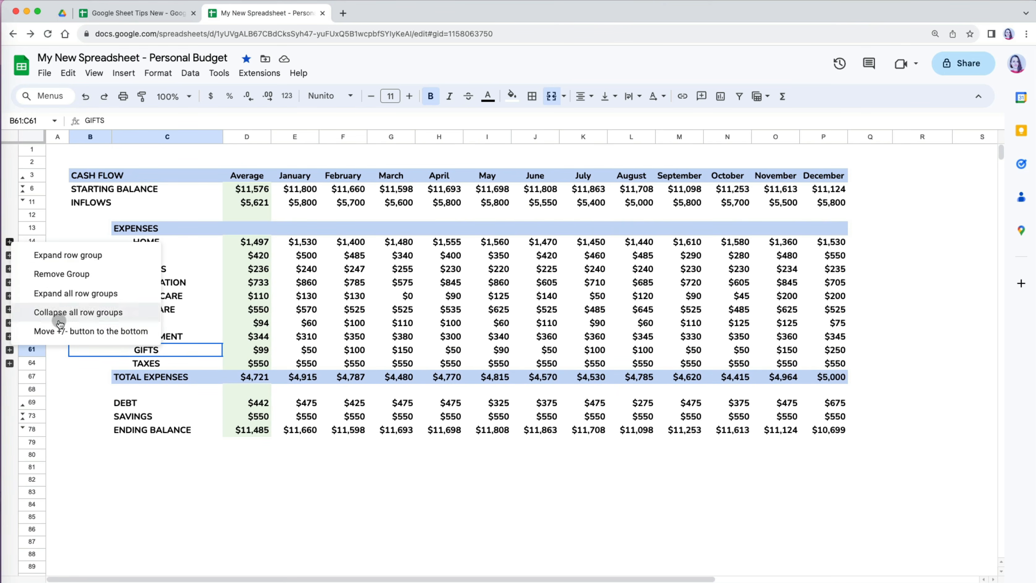
pyautogui.click(94, 330)
# - Group rows 14–64 into an outer group, collapse and expand it, then remove it
pyautogui.click(34, 254)
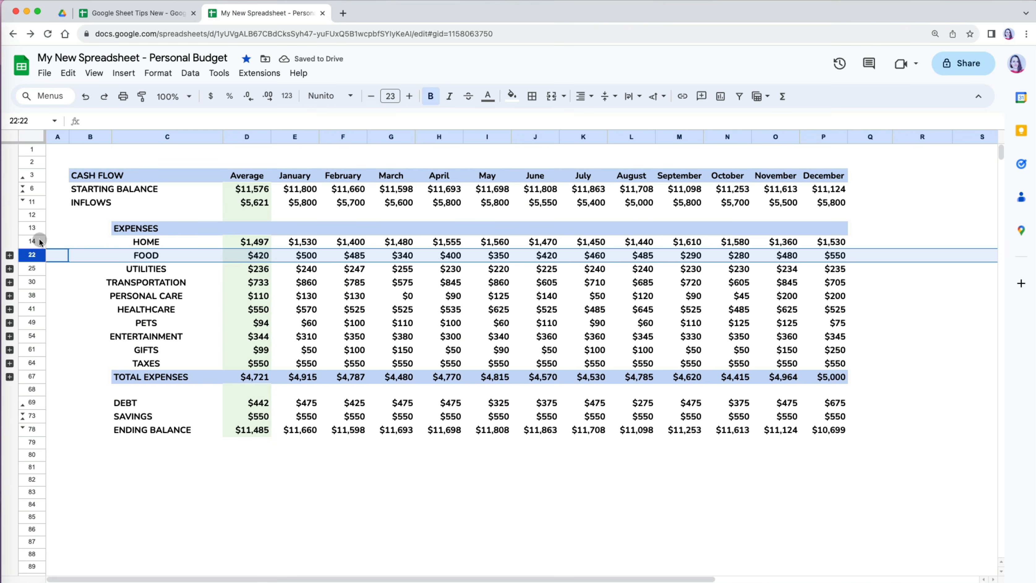
pyautogui.click(34, 241)
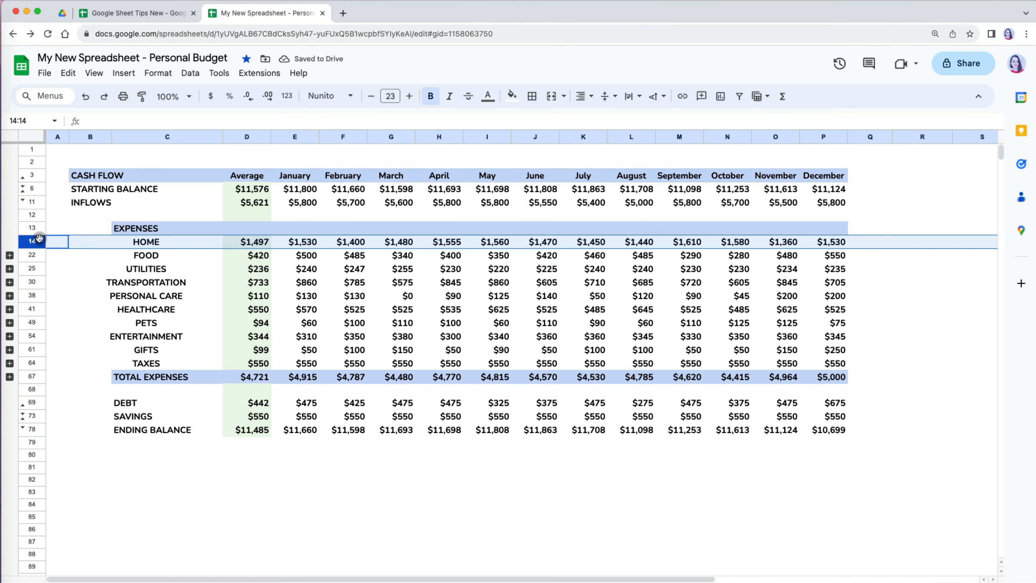
pyautogui.keyDown('shift'); pyautogui.click(35, 363); pyautogui.keyUp('shift')
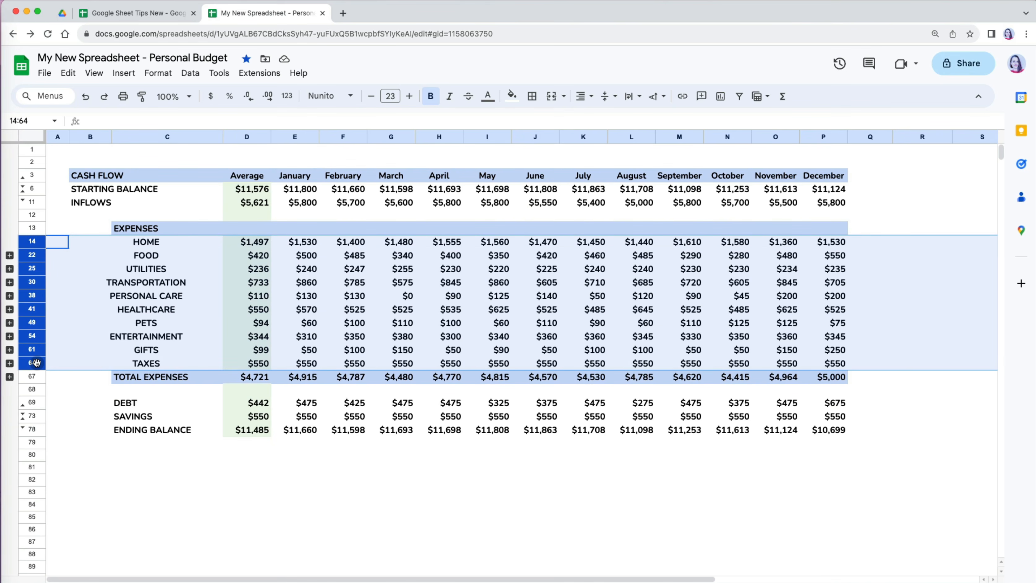
pyautogui.hotkey('alt', 'shift', 'Right')
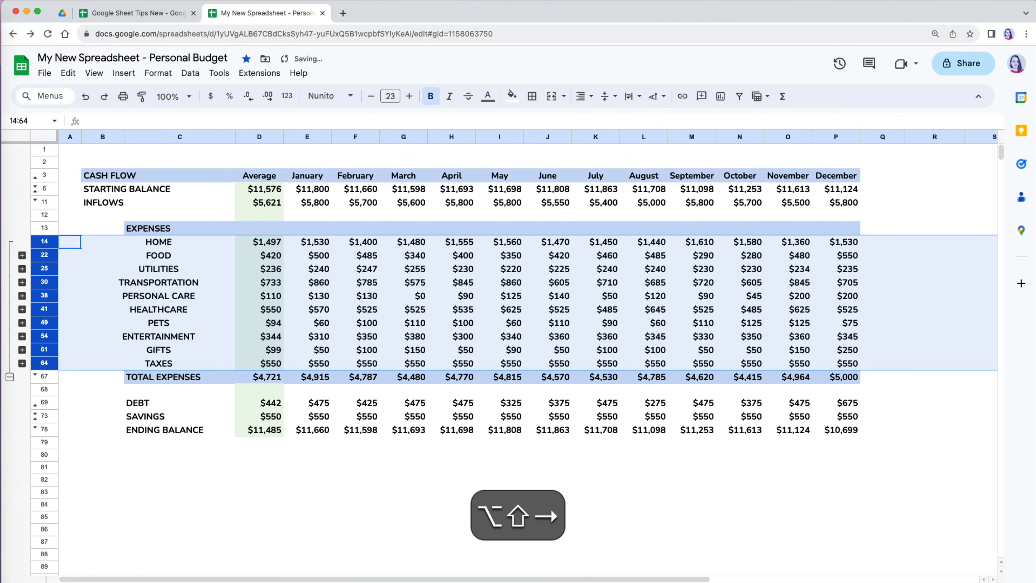
pyautogui.click(9, 377)
pyautogui.click(136, 382)
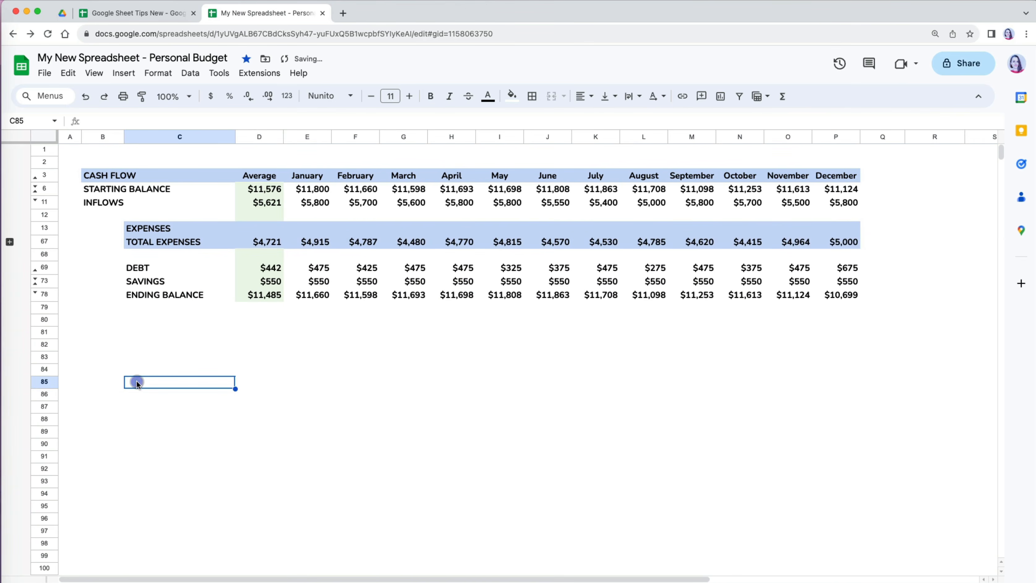
pyautogui.click(9, 241)
pyautogui.rightClick(11, 402)
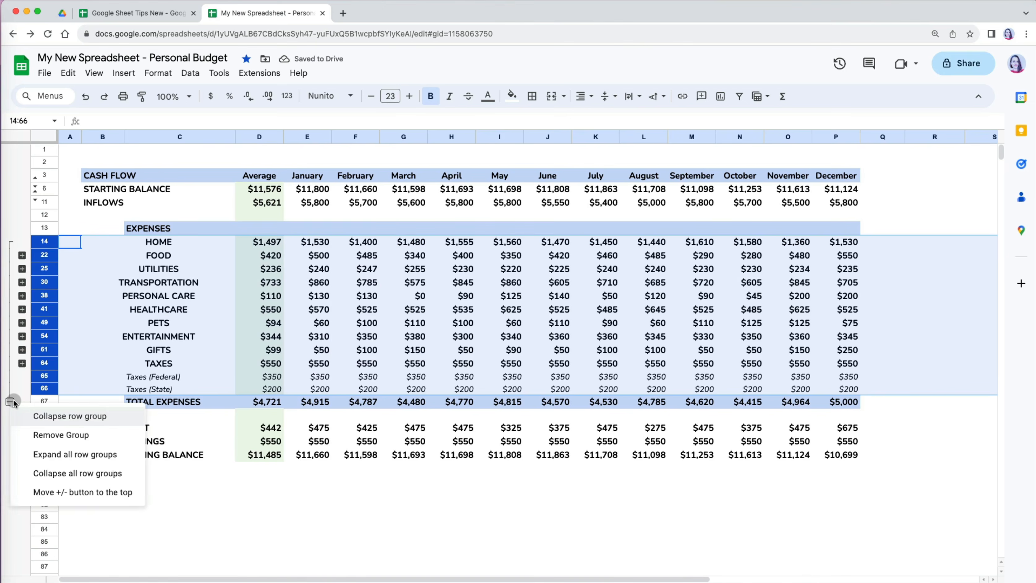
pyautogui.click(59, 430)
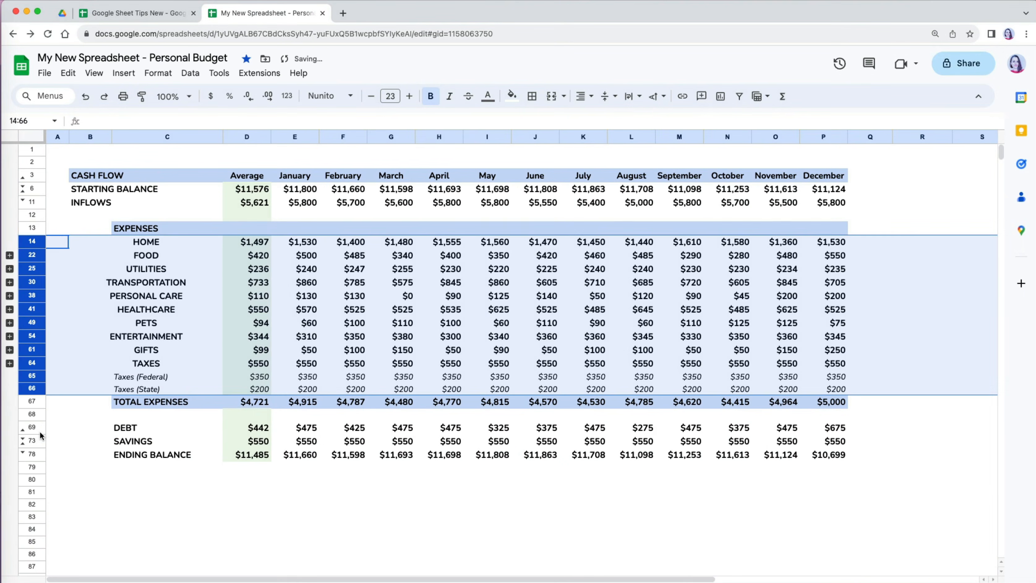
# - Group the January–December columns E–P, collapse the group, then expand it again
pyautogui.click(290, 137)
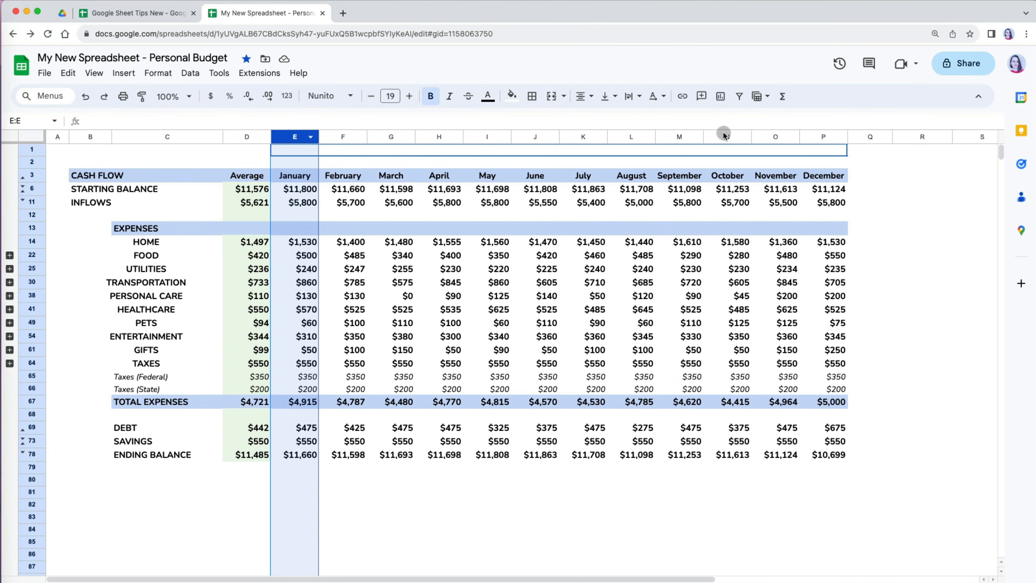
pyautogui.keyDown('shift'); pyautogui.click(824, 136); pyautogui.keyUp('shift')
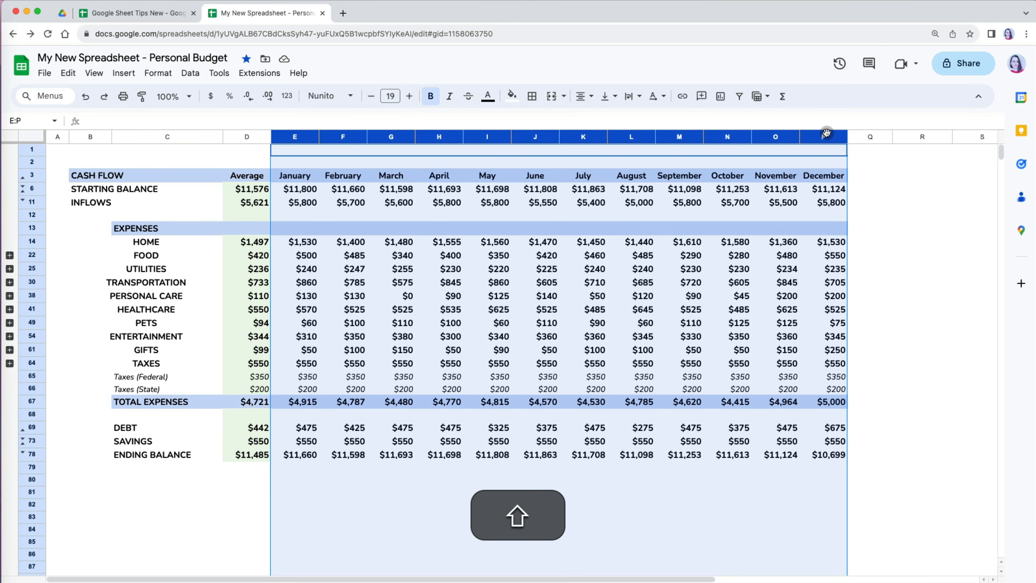
pyautogui.hotkey('alt', 'shift', 'Right')
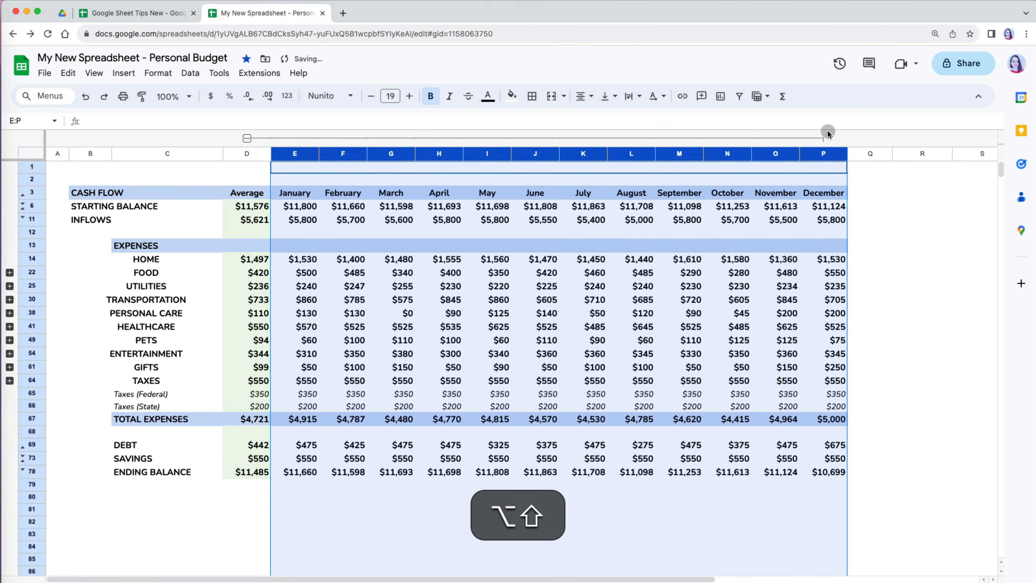
pyautogui.click(247, 138)
pyautogui.click(448, 313)
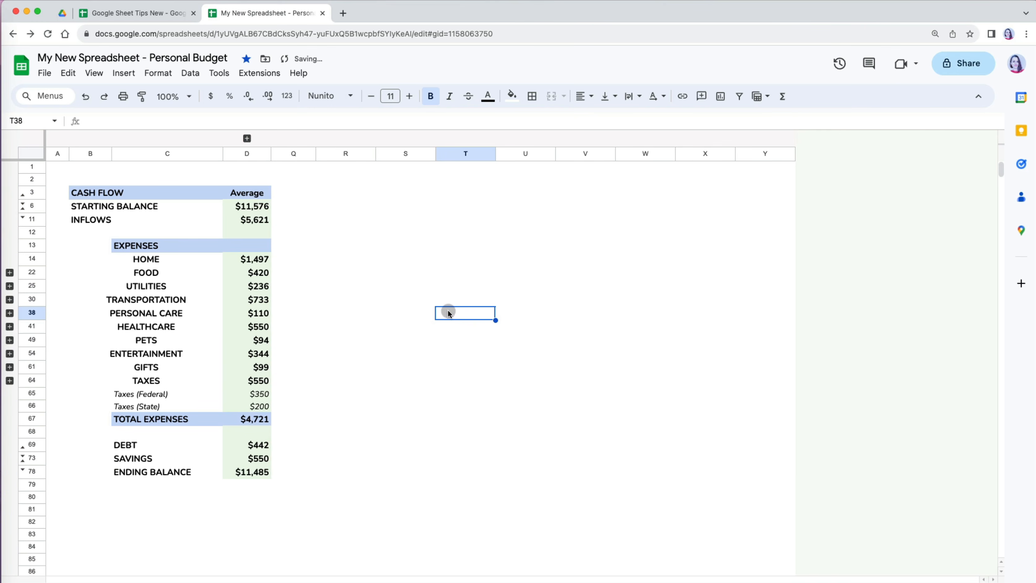
pyautogui.click(248, 139)
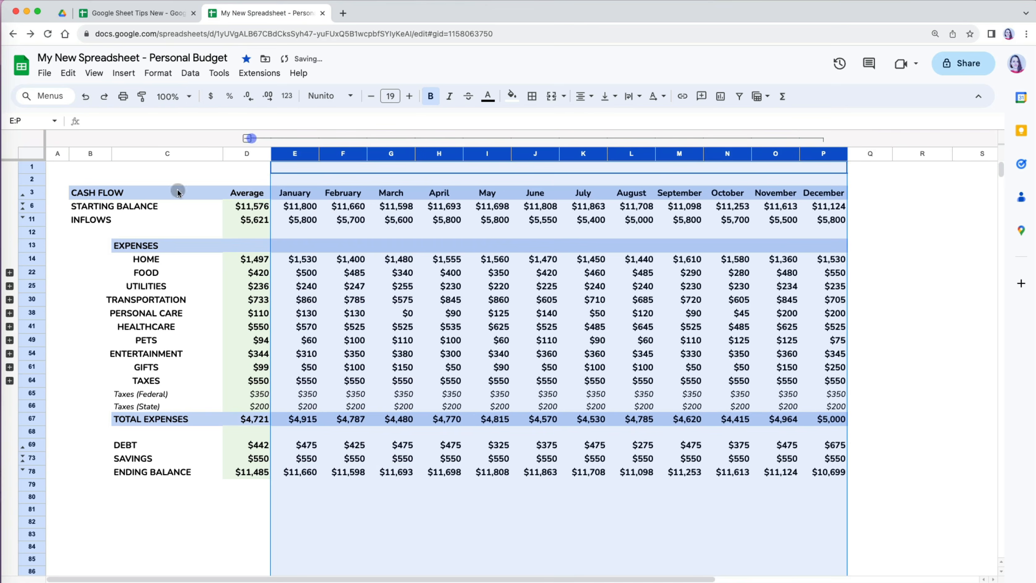
# - Ungroup the HOME detail rows 15–21 and the PERSONAL CARE detail rows
pyautogui.rightClick(13, 272)
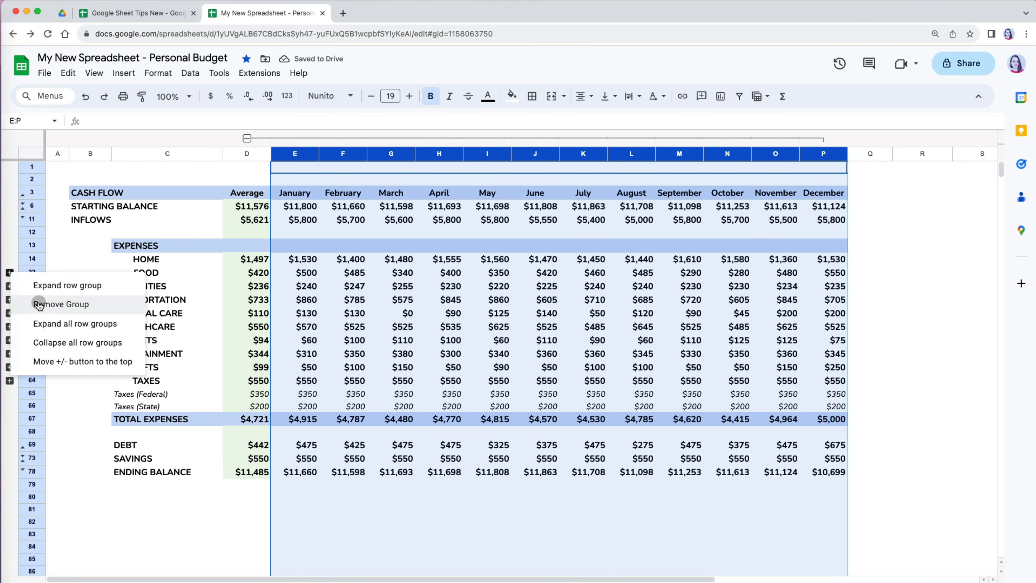
pyautogui.click(61, 323)
pyautogui.click(63, 291)
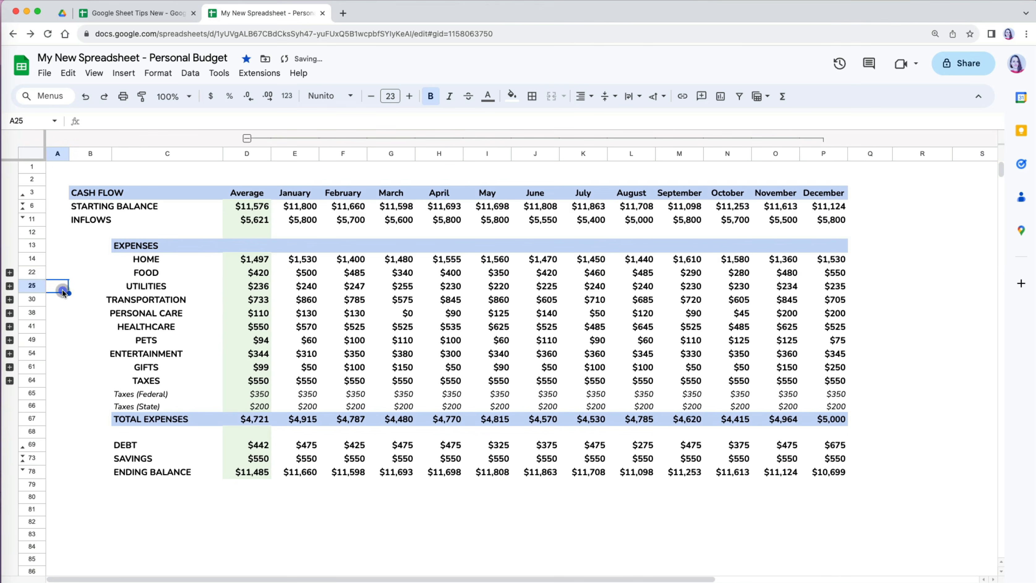
pyautogui.rightClick(9, 272)
pyautogui.click(54, 304)
pyautogui.click(32, 359)
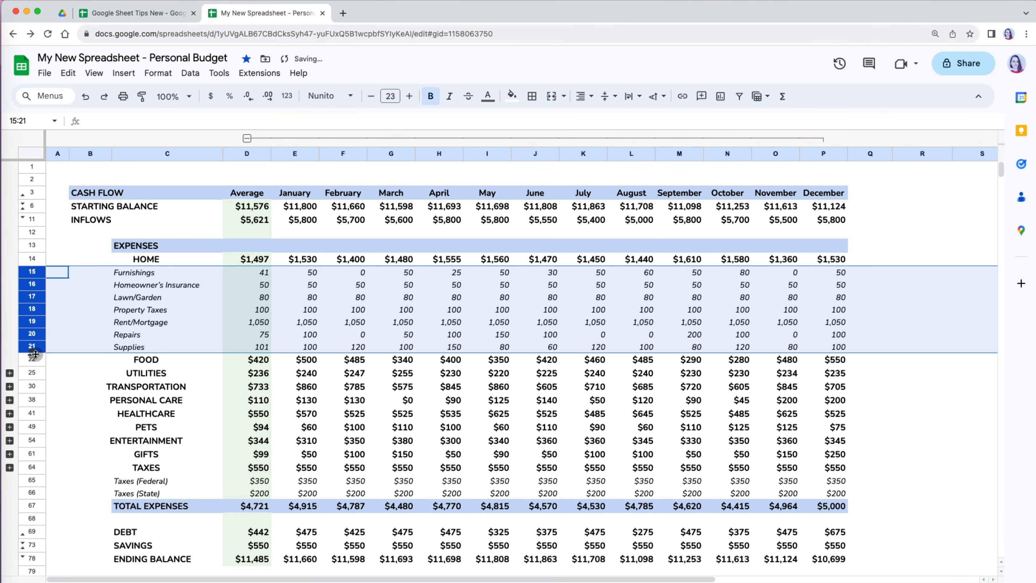
pyautogui.keyDown('shift'); pyautogui.click(32, 491); pyautogui.keyUp('shift')
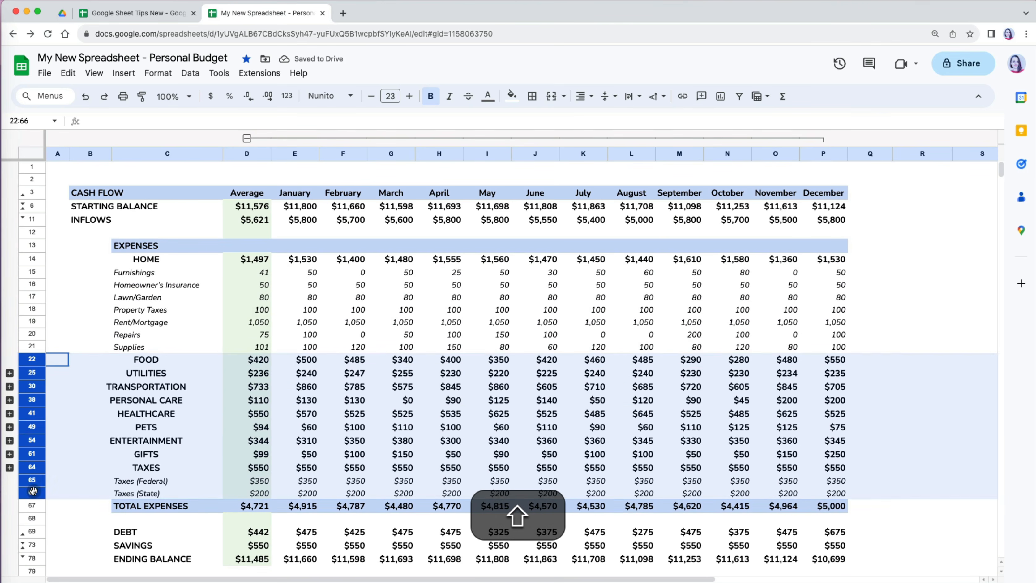
pyautogui.rightClick(12, 413)
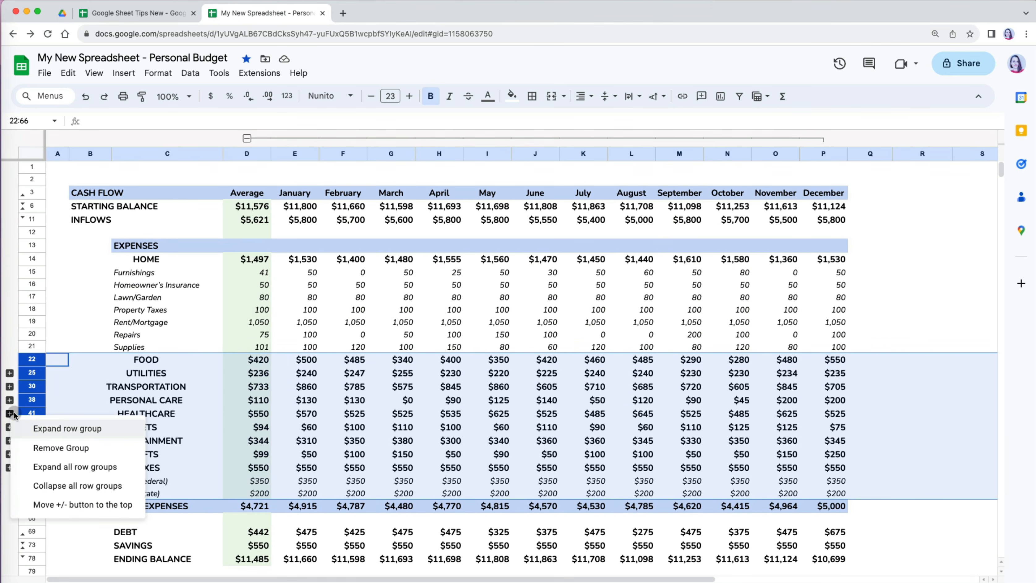
pyautogui.click(44, 447)
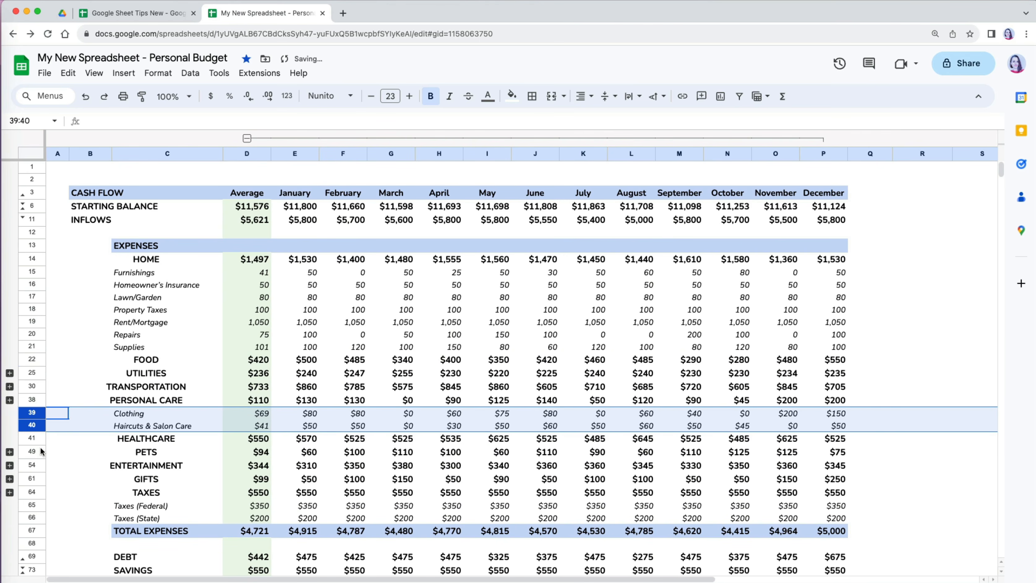
# - Ungroup rows 21–66 through View > Group
pyautogui.click(32, 346)
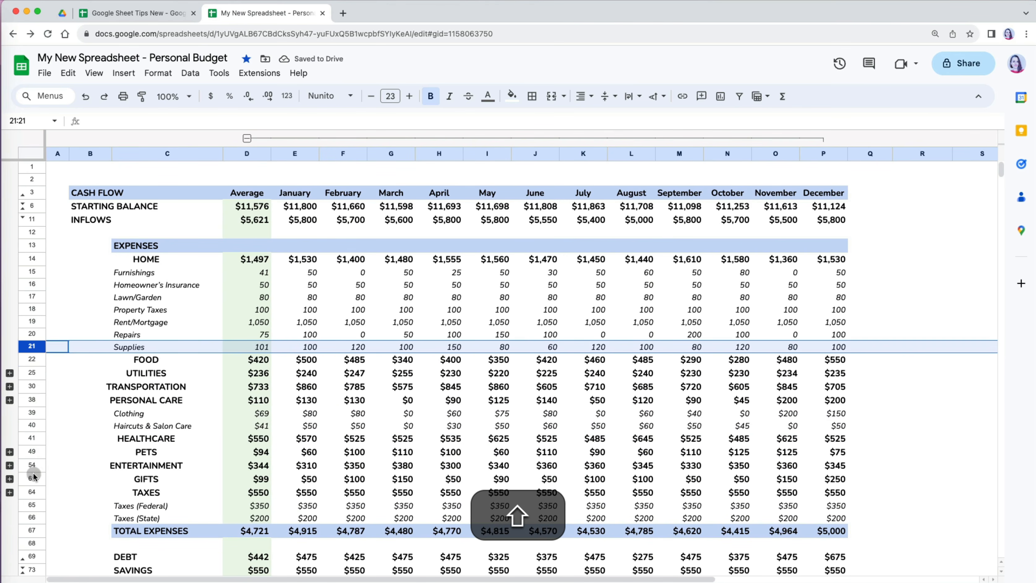
pyautogui.keyDown('shift'); pyautogui.click(33, 518); pyautogui.keyUp('shift')
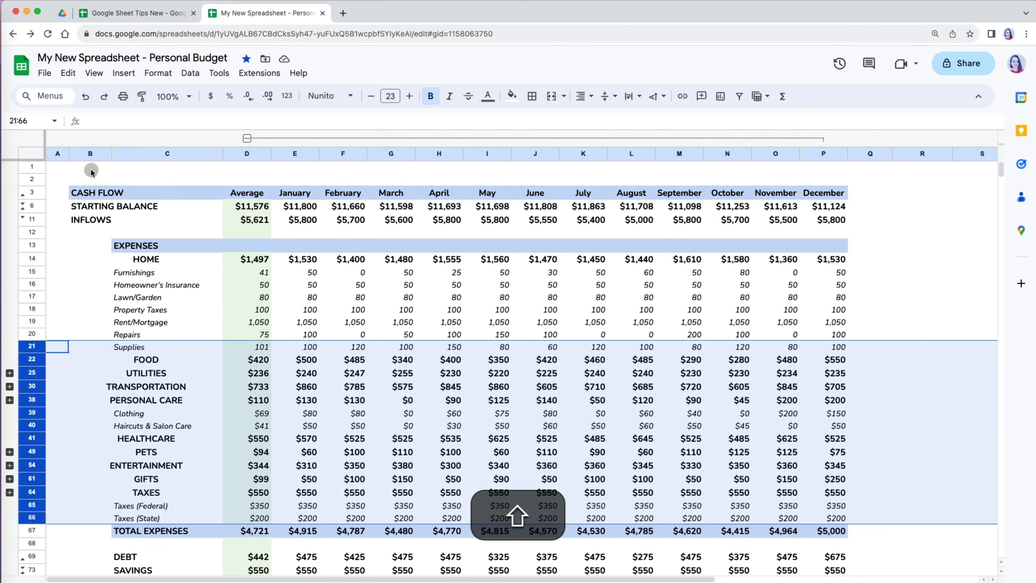
pyautogui.click(94, 73)
pyautogui.moveTo(81, 130)
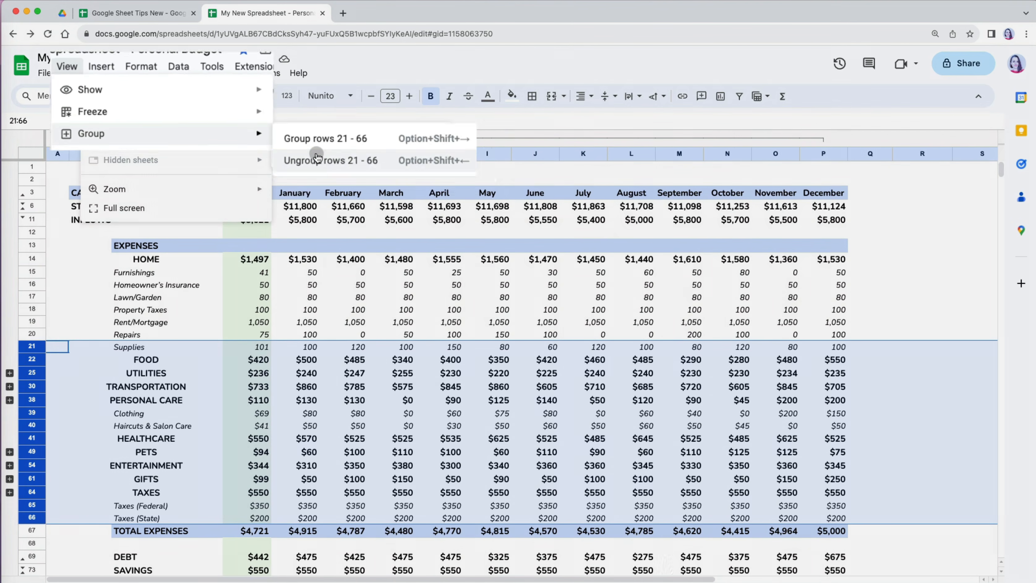
pyautogui.click(324, 163)
pyautogui.click(173, 320)
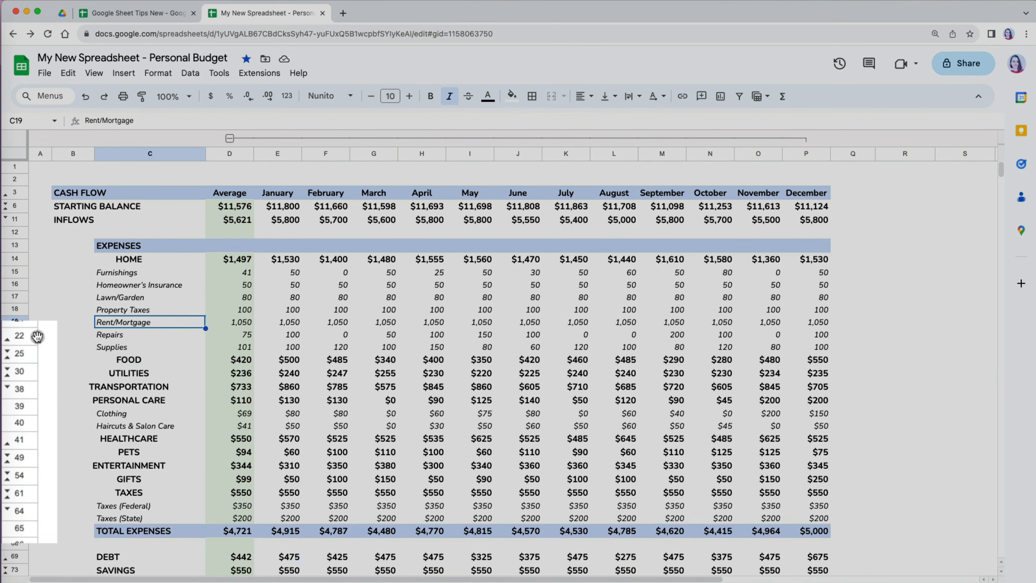
# - Reveal the Groceries and Utilities rows and unhide all hidden rows 18–80
pyautogui.click(8, 362)
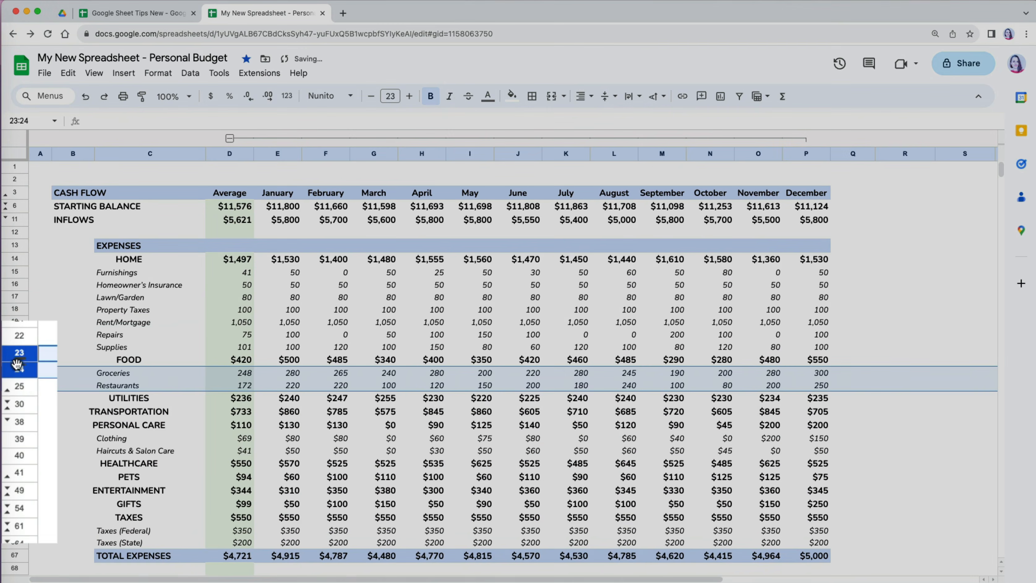
pyautogui.click(7, 392)
pyautogui.scroll(-5, 16, 500)
pyautogui.keyDown('shift'); pyautogui.click(16, 500); pyautogui.keyUp('shift')
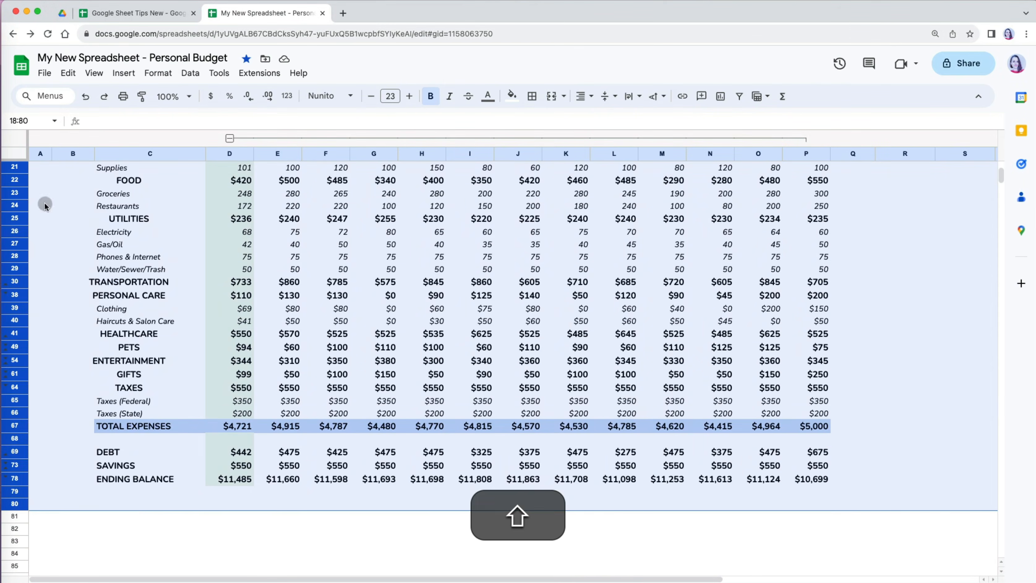
pyautogui.rightClick(14, 205)
pyautogui.click(95, 394)
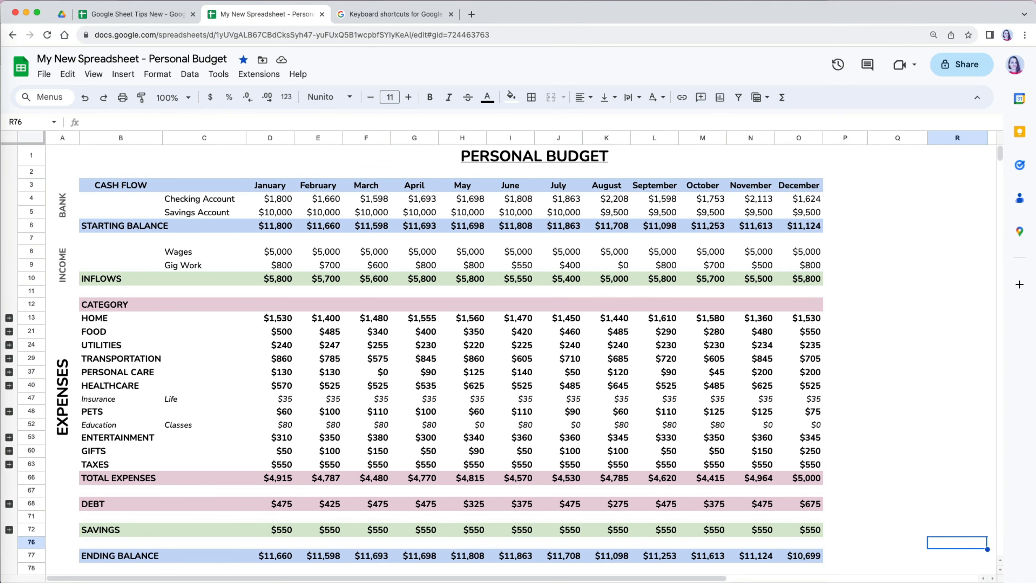
# - Scroll through the blue, green, red and black formatted budget and return to the top
pyautogui.click(940, 466)
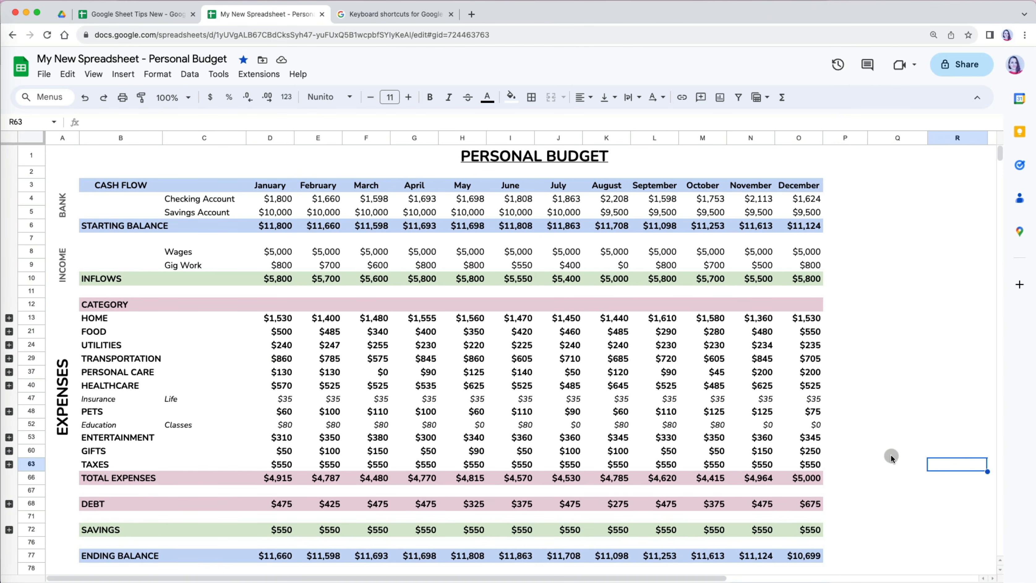
pyautogui.scroll(-4, 883, 458)
pyautogui.scroll(4, 883, 459)
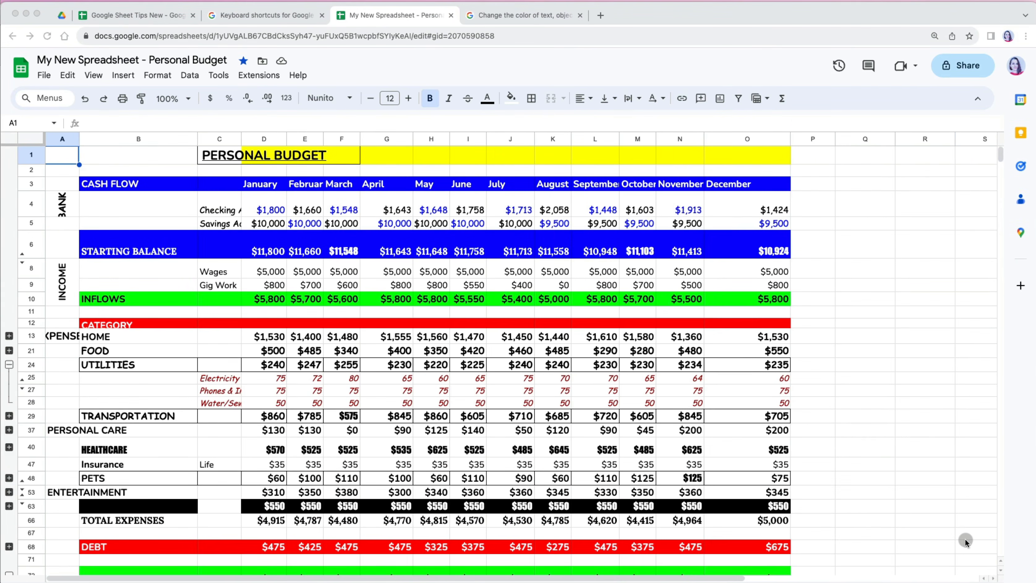
pyautogui.scroll(-3, 965, 539)
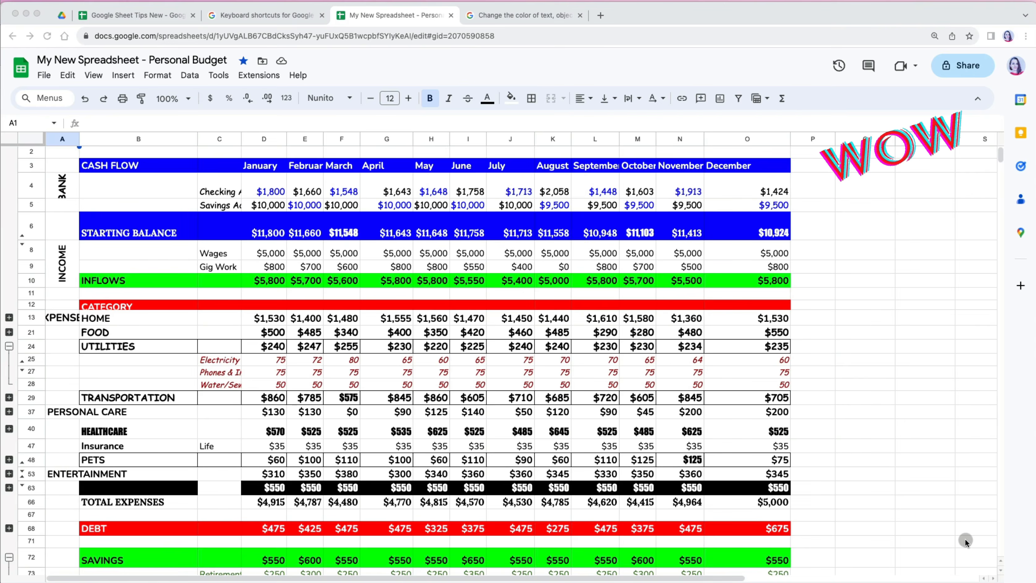
pyautogui.scroll(-2, 965, 539)
pyautogui.scroll(-3, 965, 539)
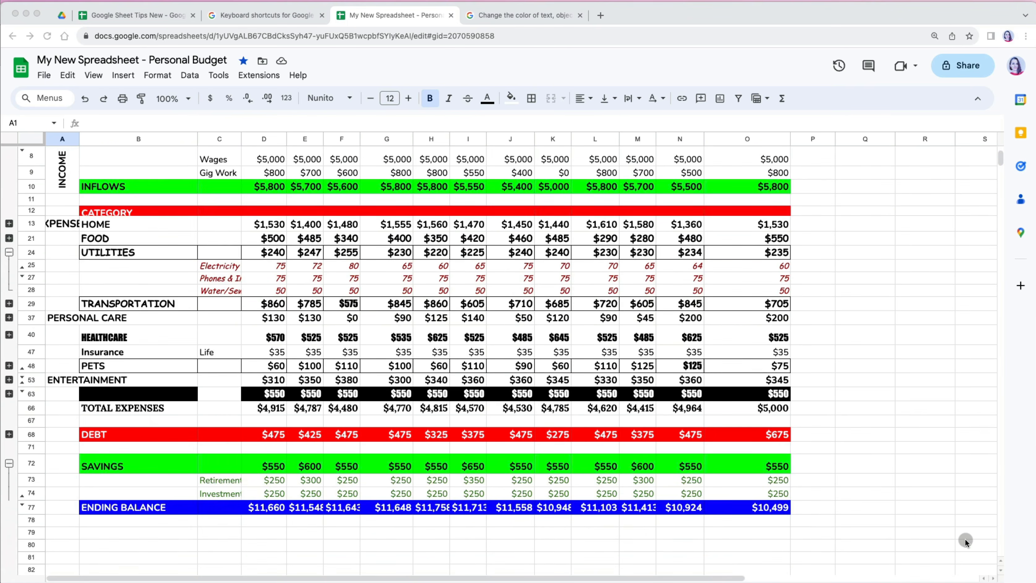
pyautogui.scroll(3, 965, 539)
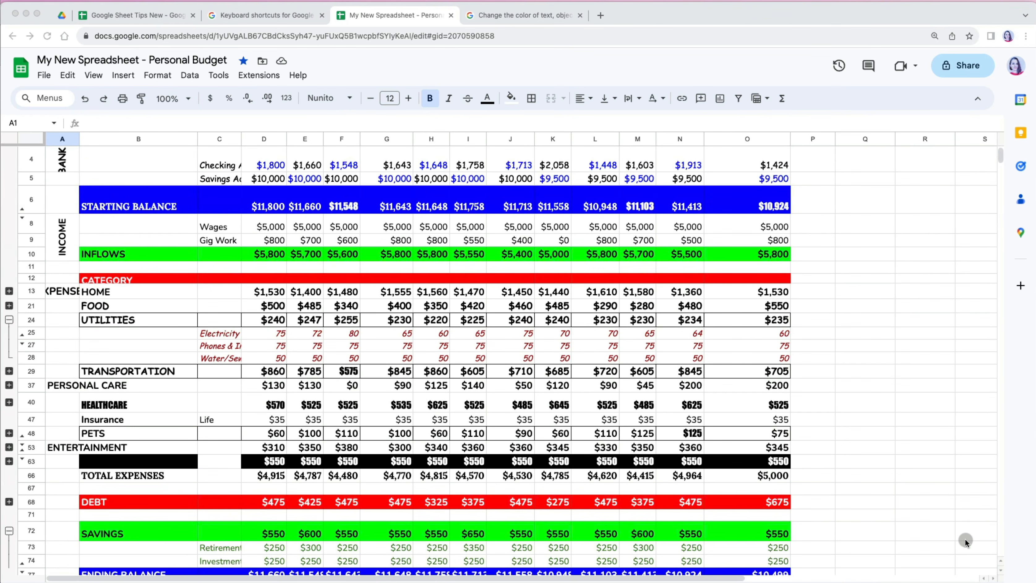
pyautogui.scroll(2, 965, 539)
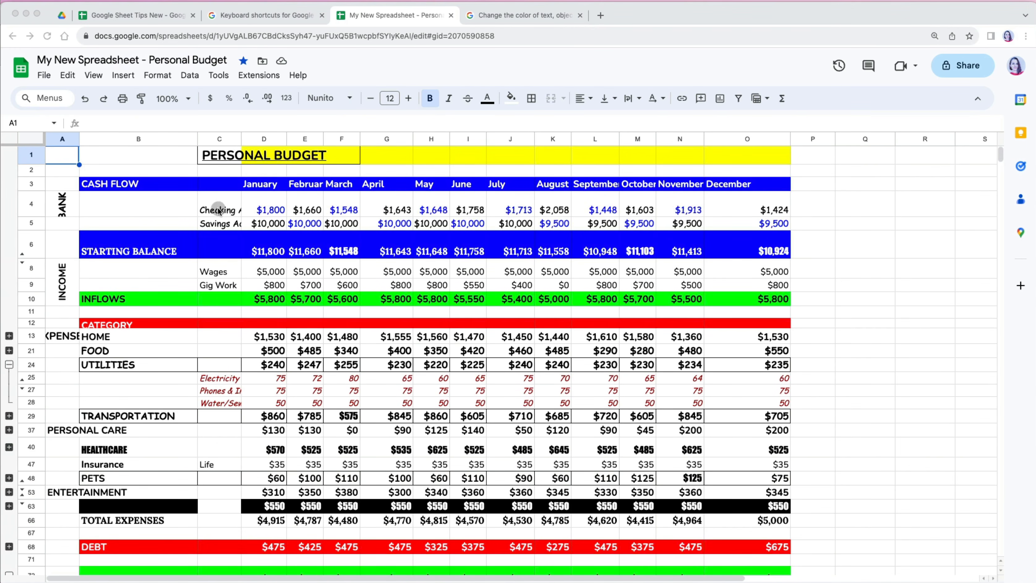
pyautogui.click(60, 156)
# - Select the entire sheet and apply Format > Clear formatting
pyautogui.click(35, 143)
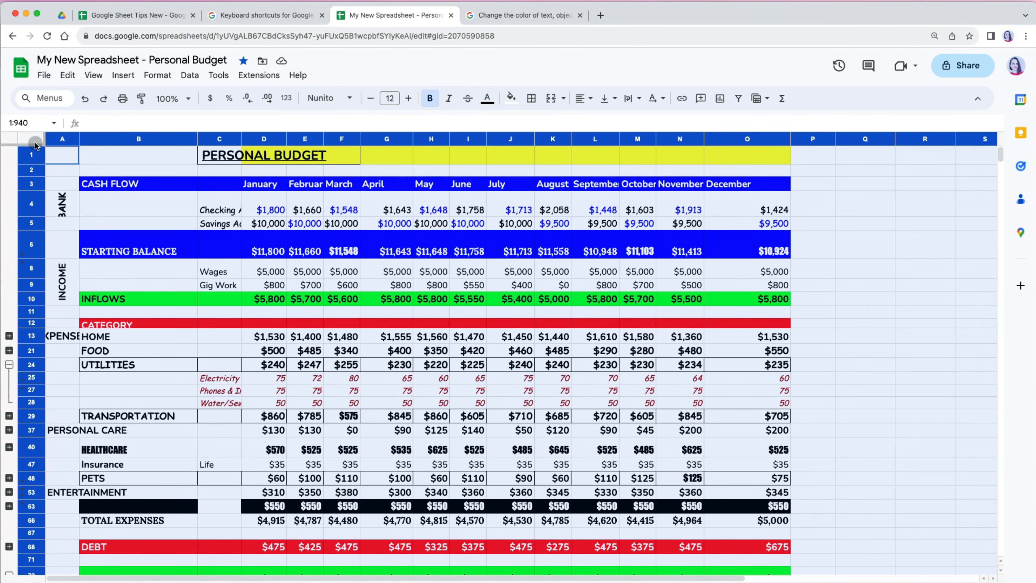
pyautogui.click(158, 76)
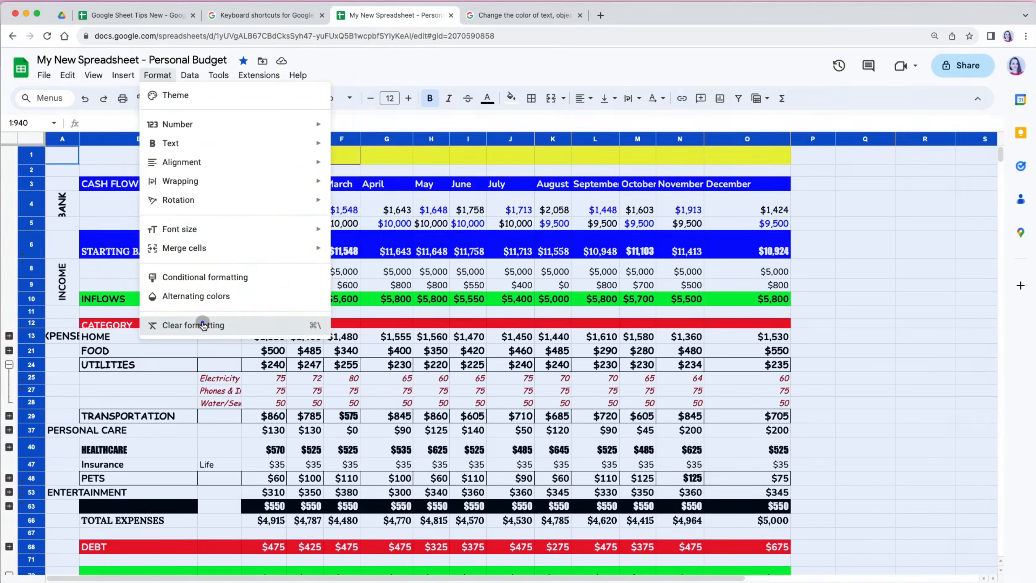
pyautogui.click(203, 325)
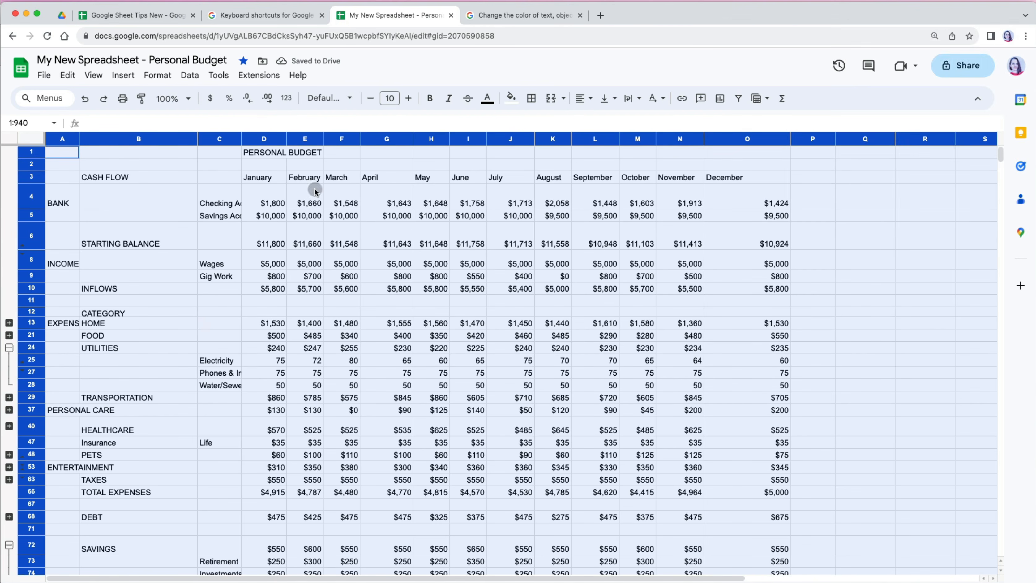
# - Auto-fit all column widths and row heights, then narrow columns B and C
pyautogui.doubleClick(360, 140)
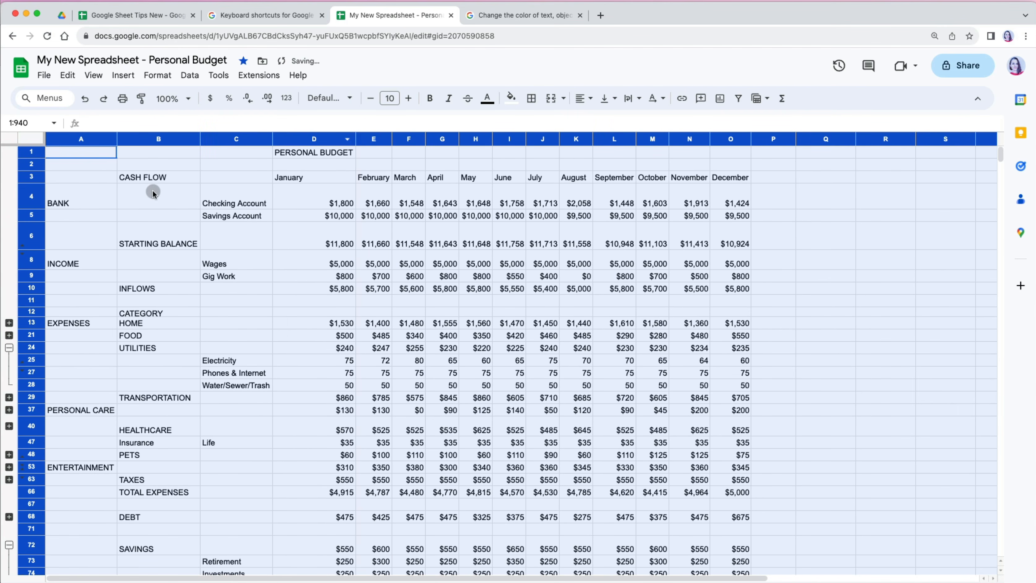
pyautogui.moveTo(28, 209); pyautogui.dragTo(29, 209)
pyautogui.doubleClick(29, 209)
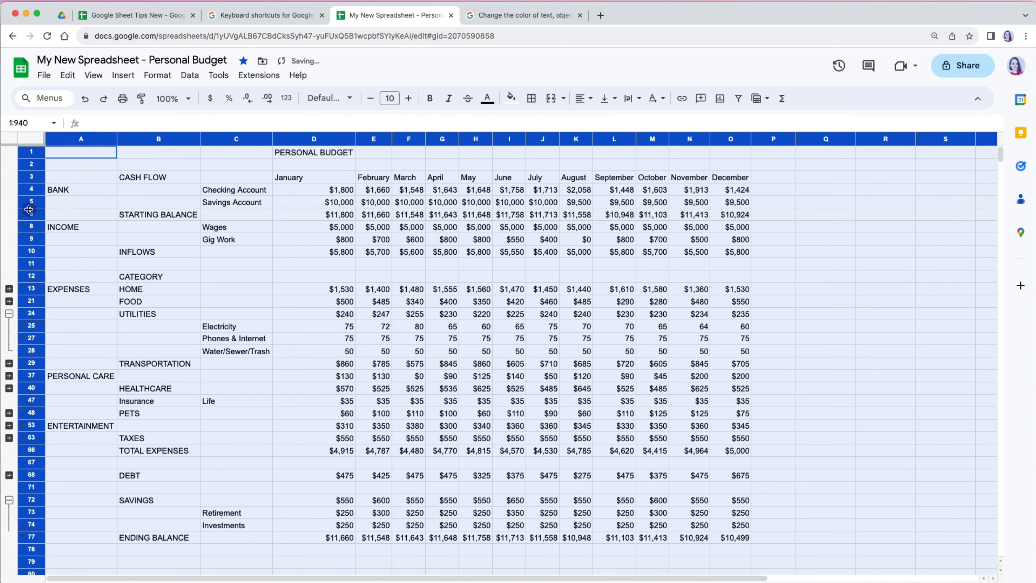
pyautogui.moveTo(236, 139); pyautogui.dragTo(164, 139)
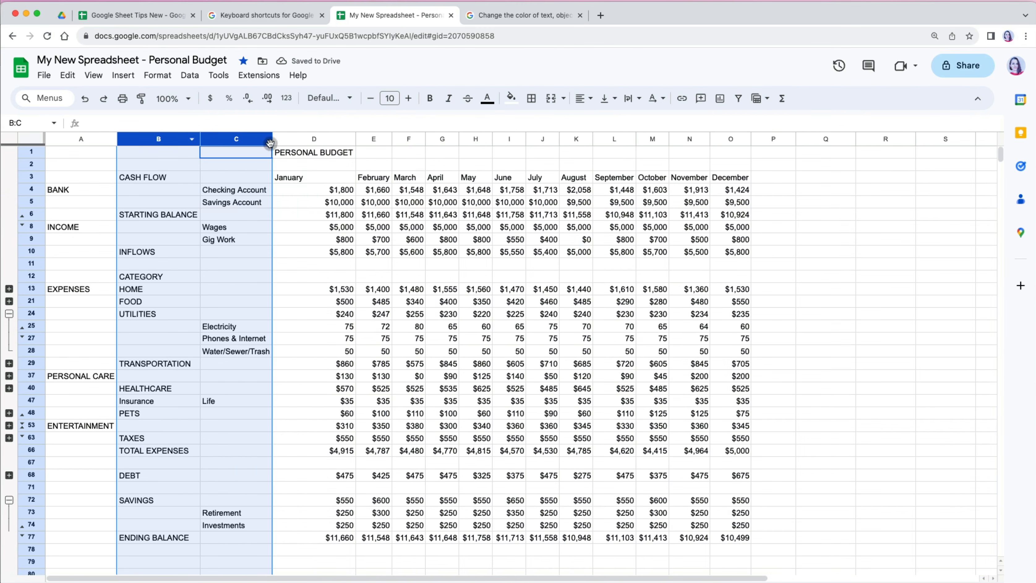
pyautogui.moveTo(270, 140)
pyautogui.mouseDown()
pyautogui.moveTo(250, 140)
pyautogui.moveTo(301, 139)
pyautogui.moveTo(266, 140)
pyautogui.mouseUp()
pyautogui.click(295, 139)
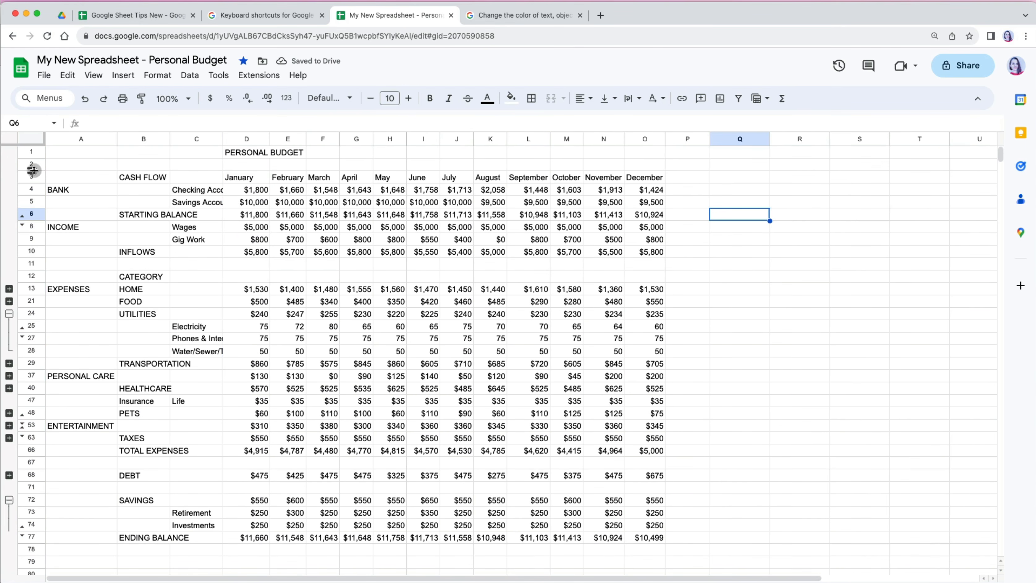
# - Ungroup rows 2–78 and unhide every hidden expense detail row
pyautogui.click(32, 164)
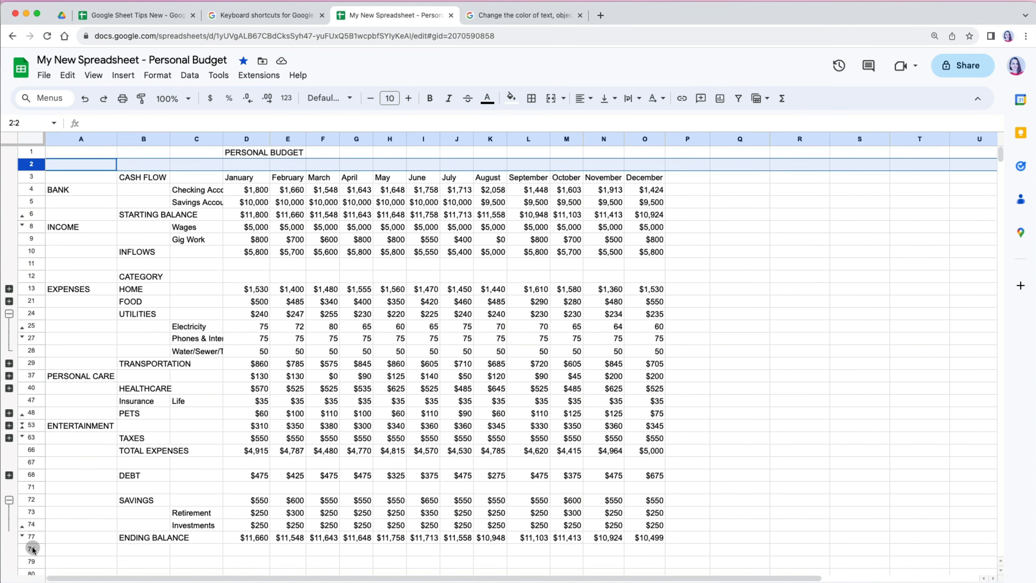
pyautogui.keyDown('shift'); pyautogui.click(32, 548); pyautogui.keyUp('shift')
pyautogui.click(93, 75)
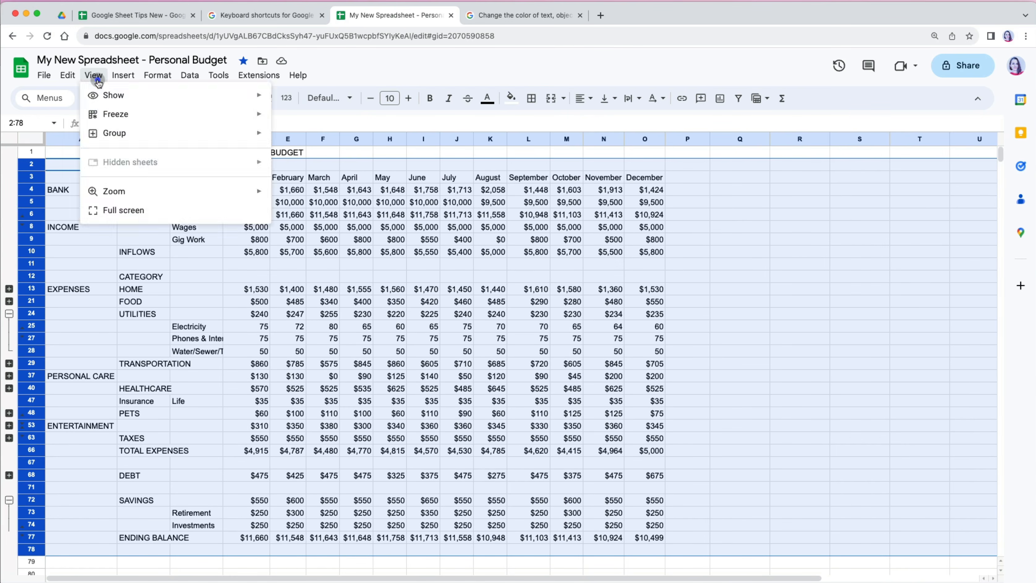
pyautogui.moveTo(111, 133)
pyautogui.click(298, 156)
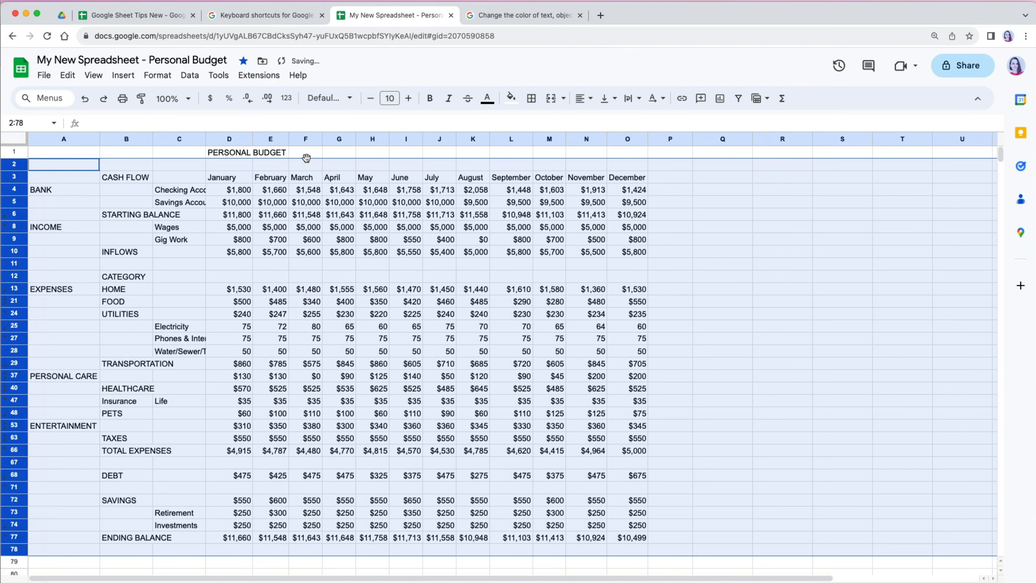
pyautogui.rightClick(18, 241)
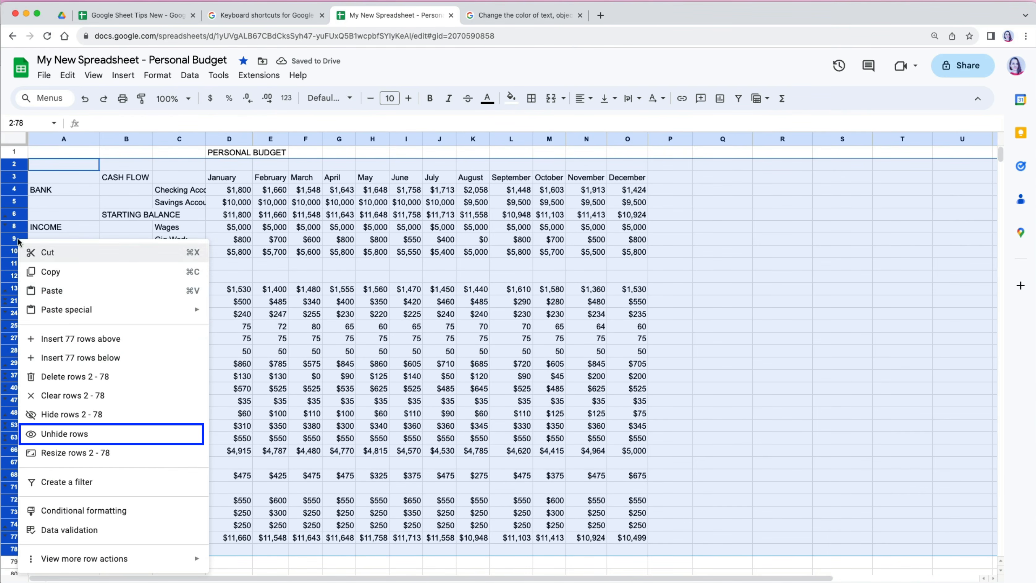
pyautogui.click(68, 434)
pyautogui.click(760, 426)
pyautogui.scroll(-5, 791, 476)
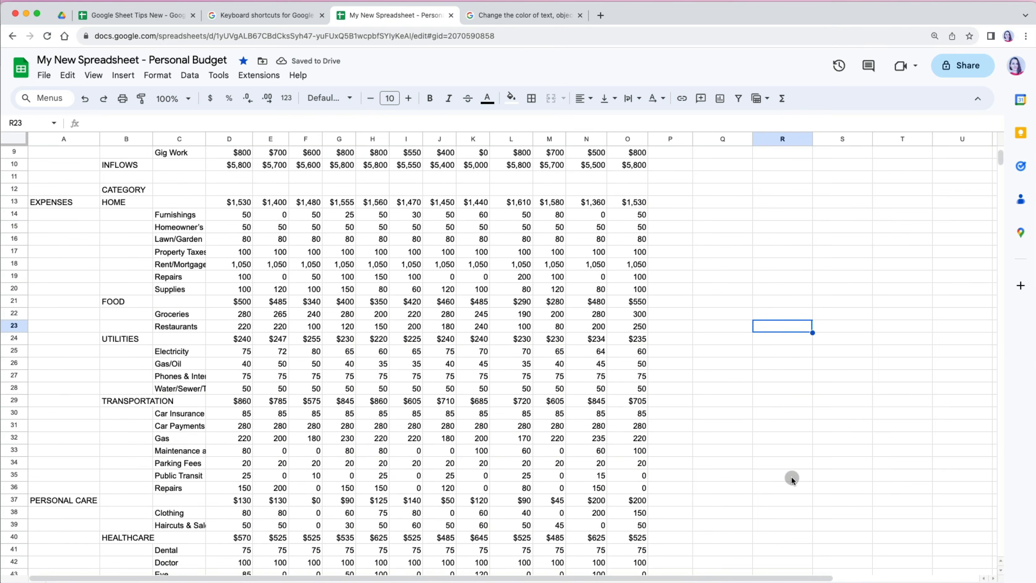
pyautogui.scroll(-10, 792, 478)
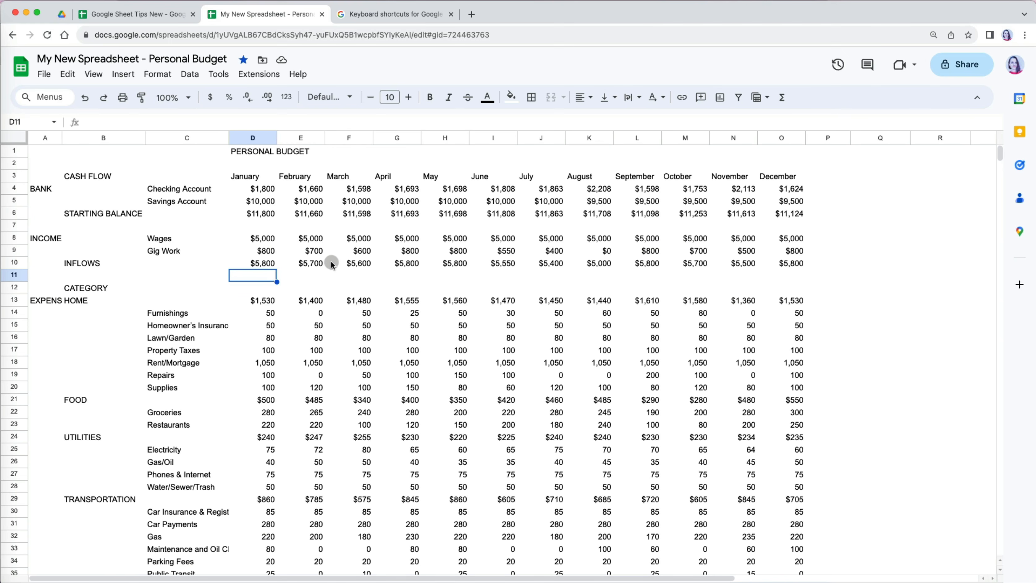
# - Switch the entire sheet's font to Nunito
pyautogui.click(17, 141)
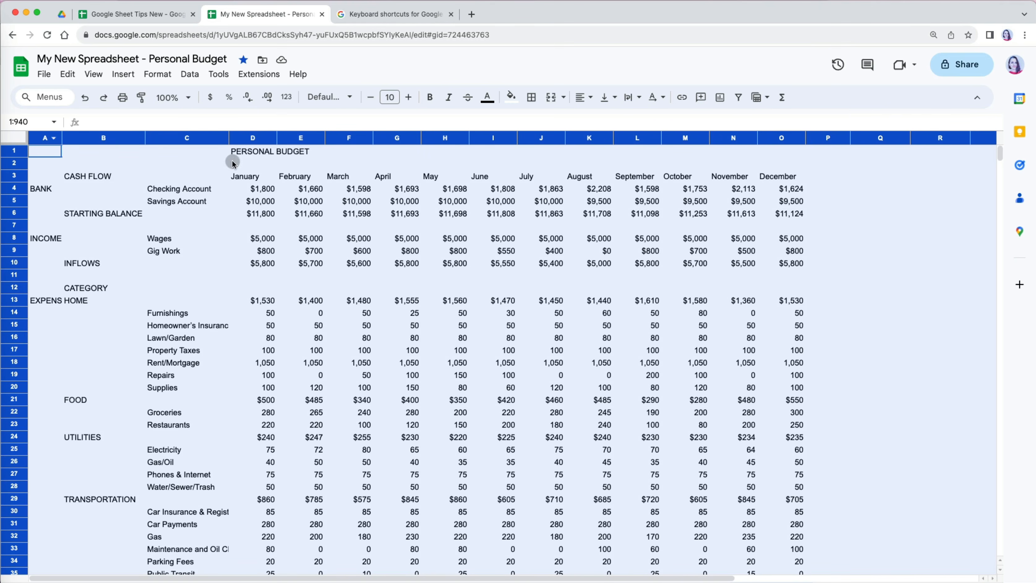
pyautogui.click(350, 99)
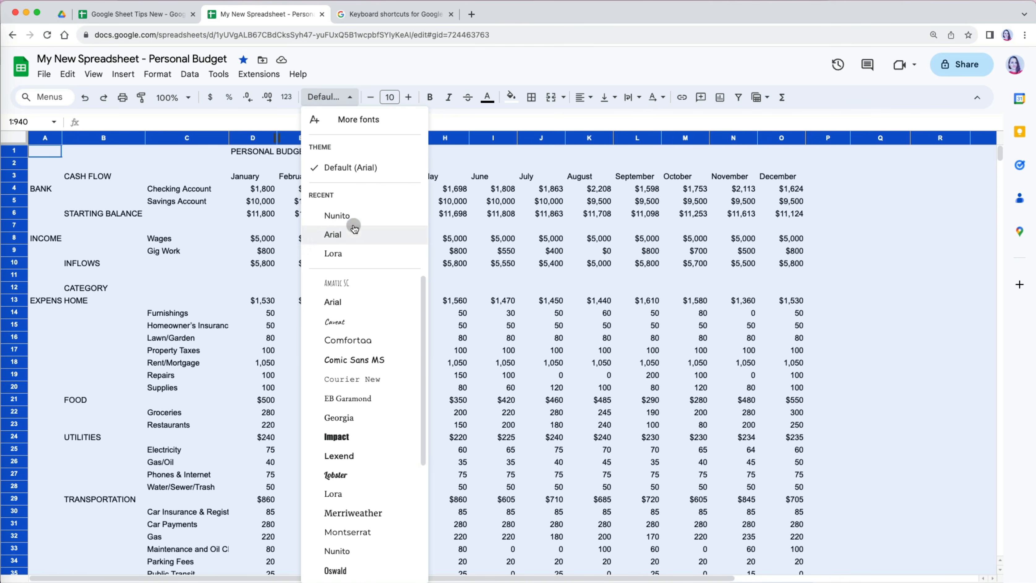
pyautogui.scroll(-4, 384, 394)
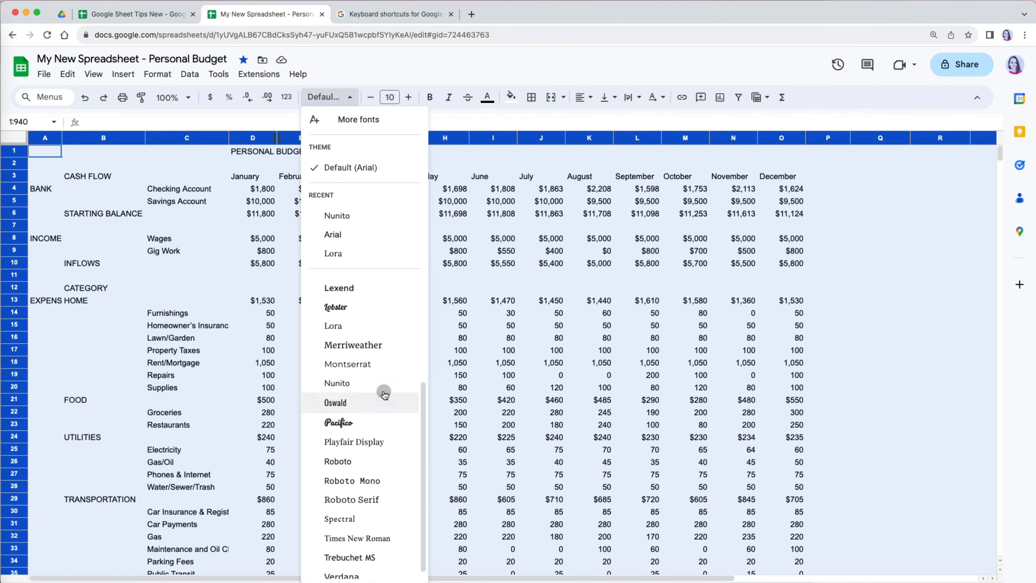
pyautogui.scroll(4, 384, 394)
pyautogui.click(337, 216)
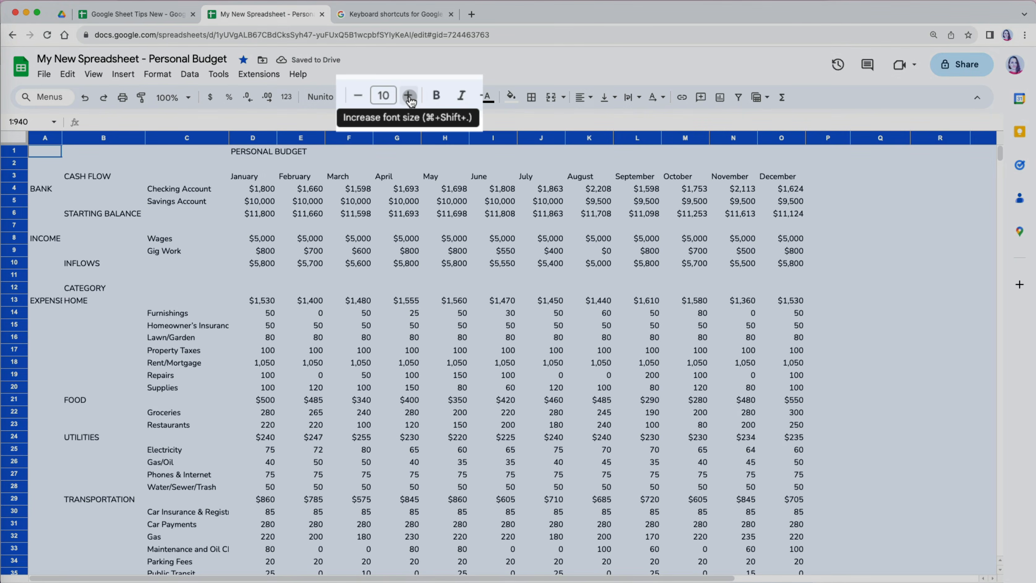
# - Raise the whole sheet's font size to 12, then return it to 11
pyautogui.click(408, 95)
pyautogui.click(408, 96)
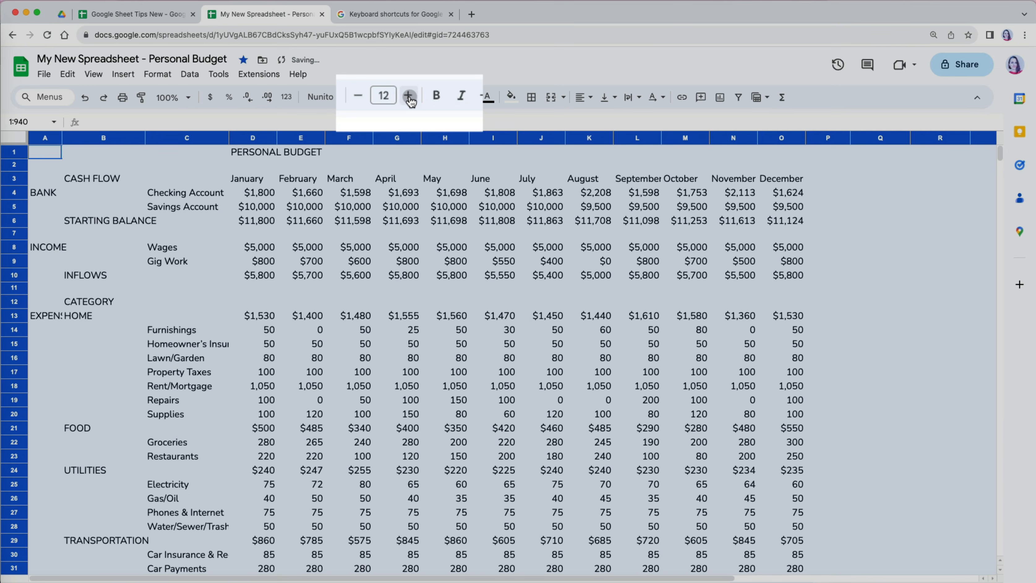
pyautogui.click(359, 97)
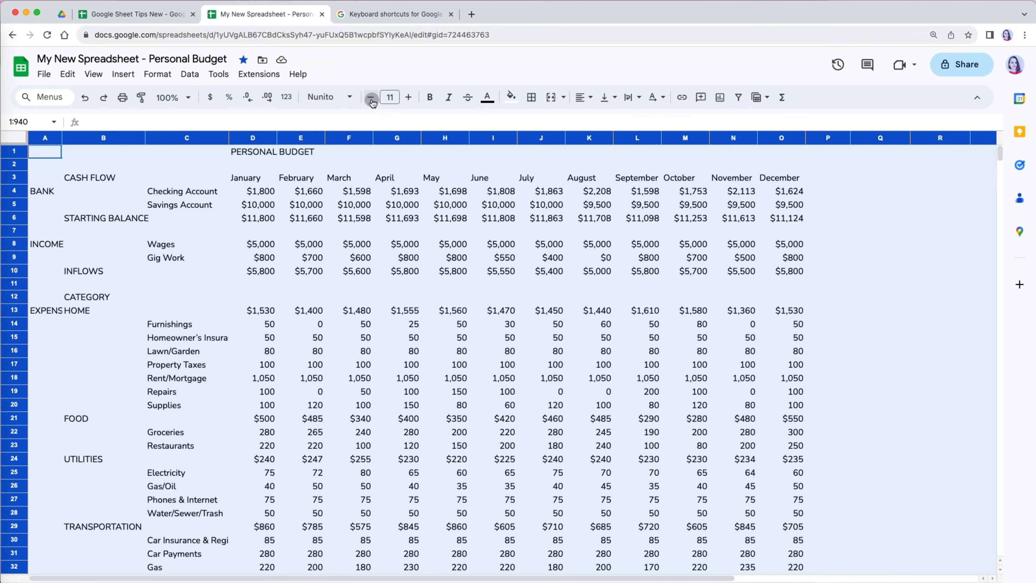
pyautogui.click(350, 98)
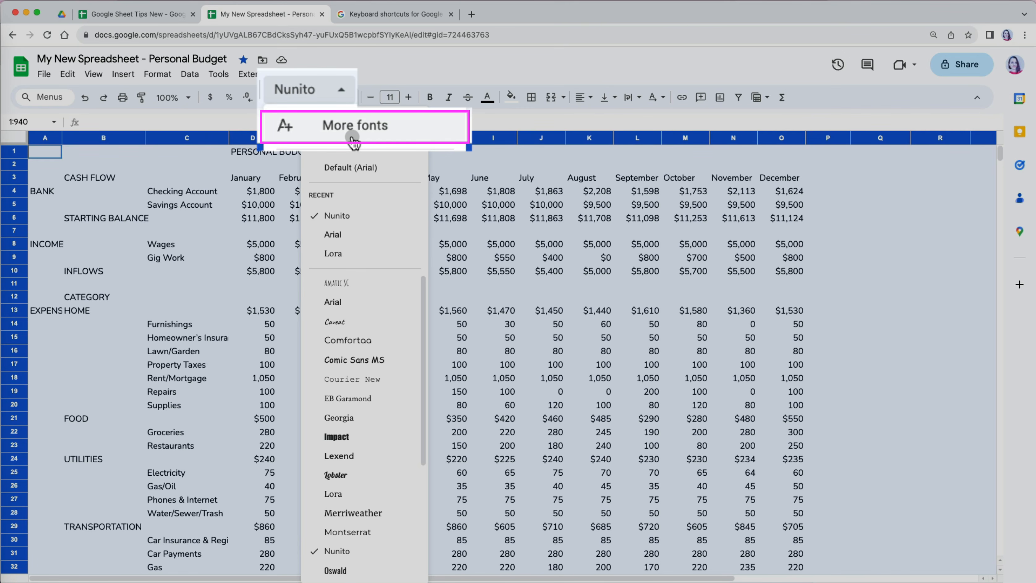
# - Add the monospace fonts Nanum Gothic Coding and Source Code Pro via More fonts
pyautogui.click(356, 122)
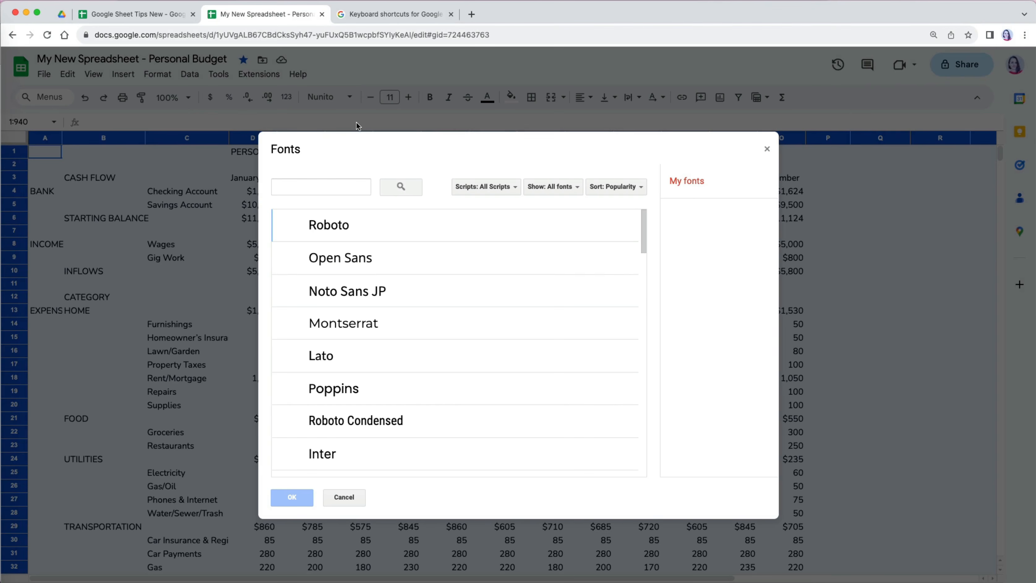
pyautogui.scroll(-8, 393, 347)
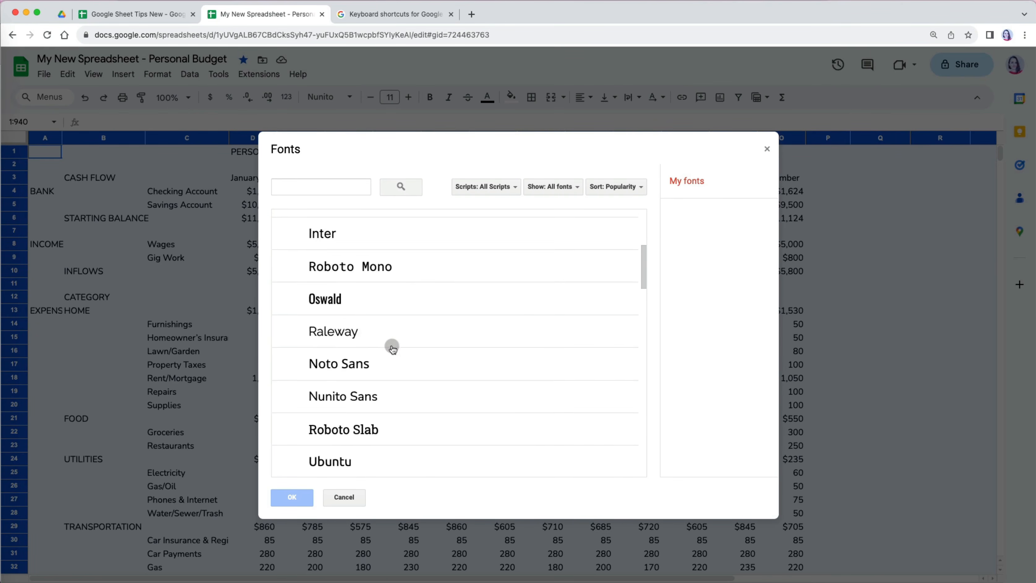
pyautogui.scroll(-15, 393, 346)
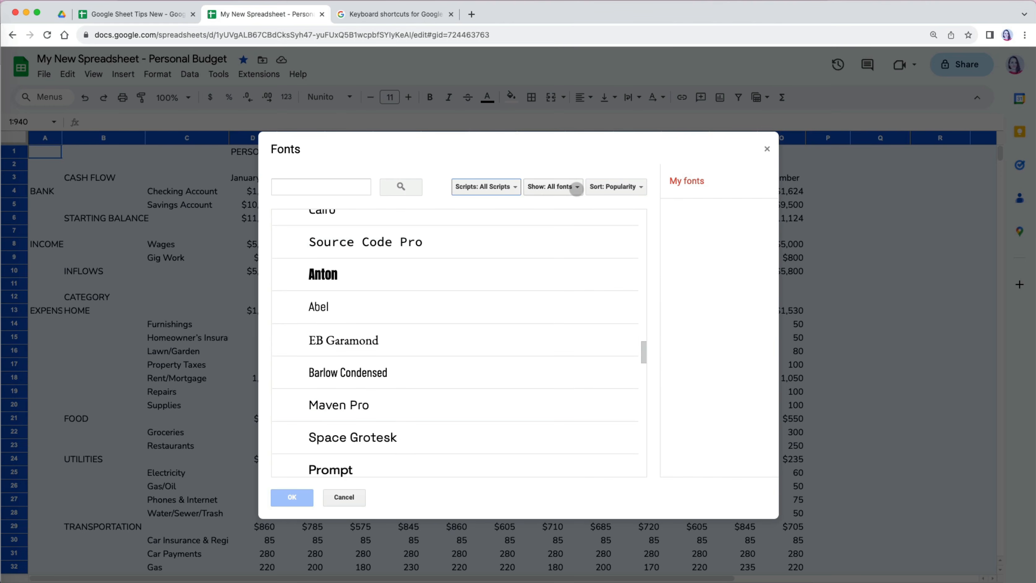
pyautogui.click(575, 188)
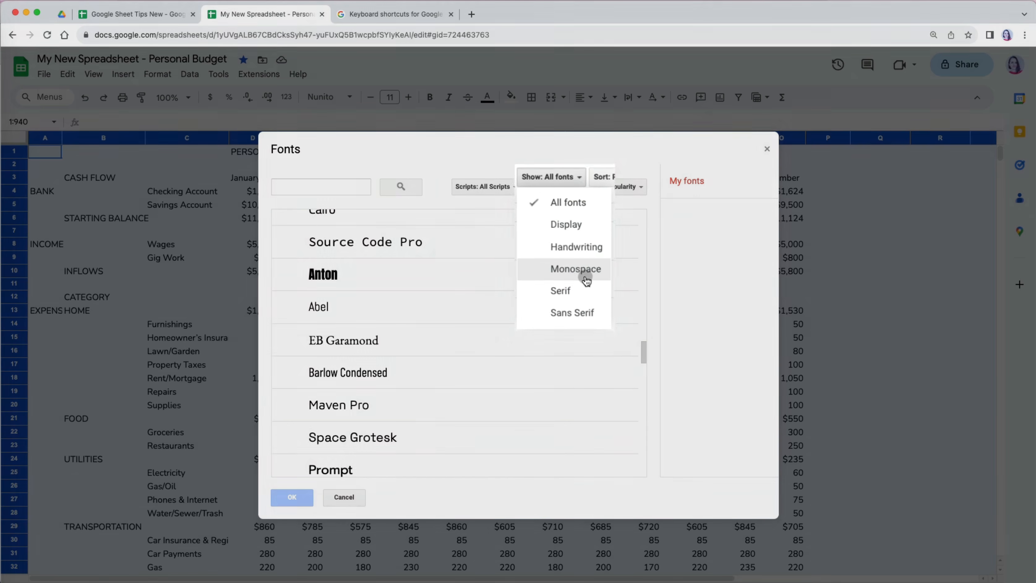
pyautogui.click(585, 272)
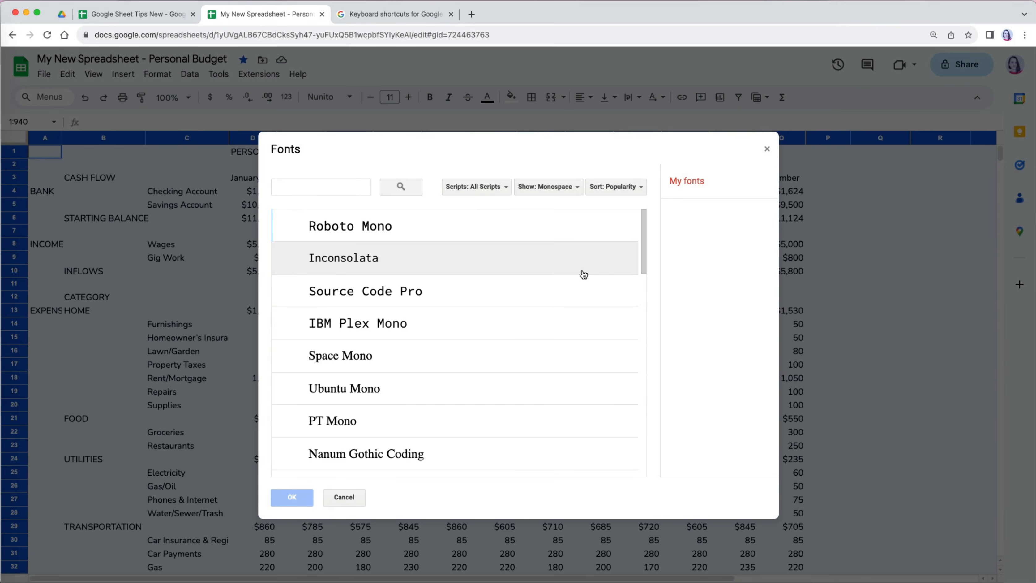
pyautogui.scroll(-2, 404, 384)
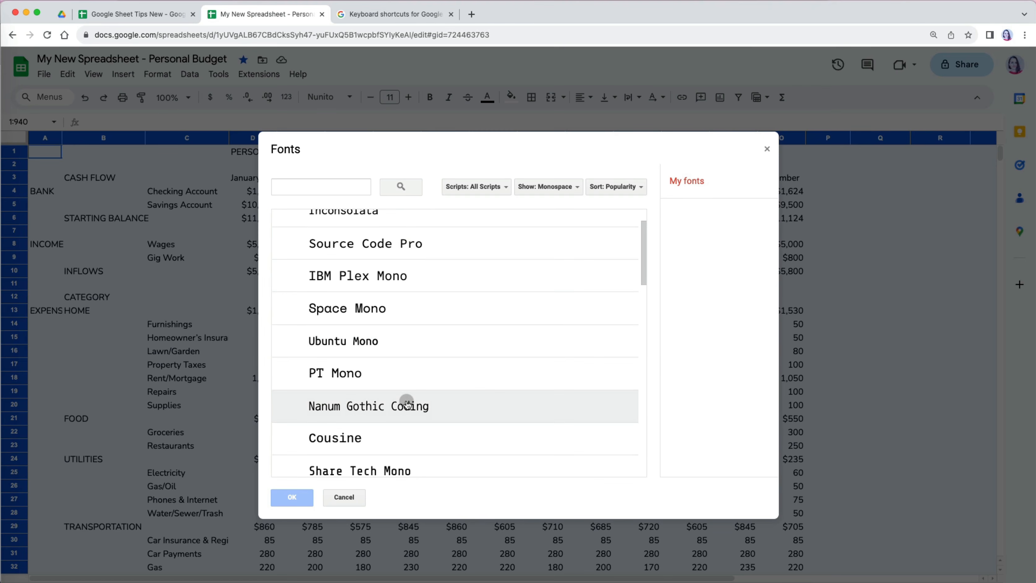
pyautogui.click(407, 404)
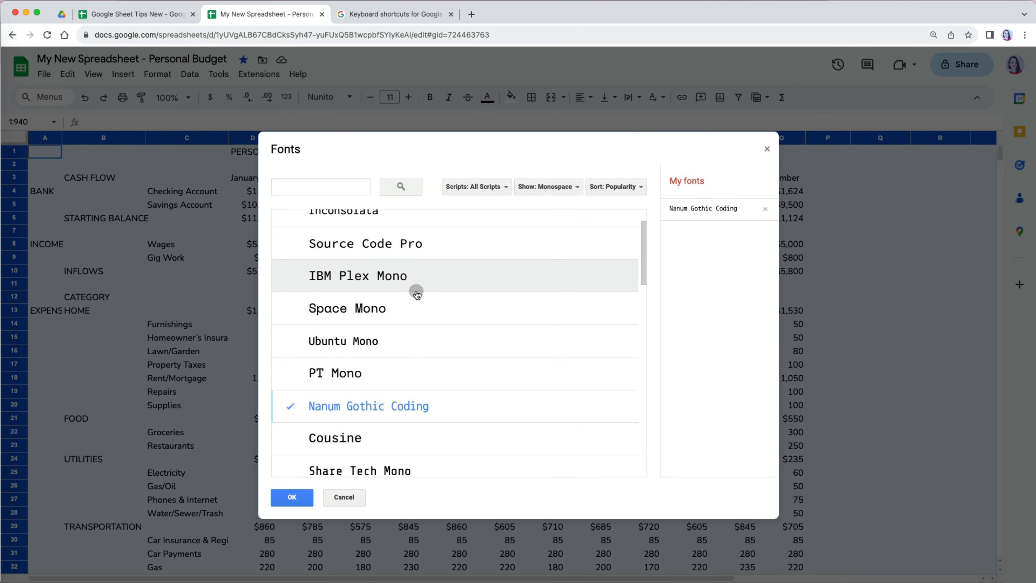
pyautogui.click(415, 250)
pyautogui.click(292, 497)
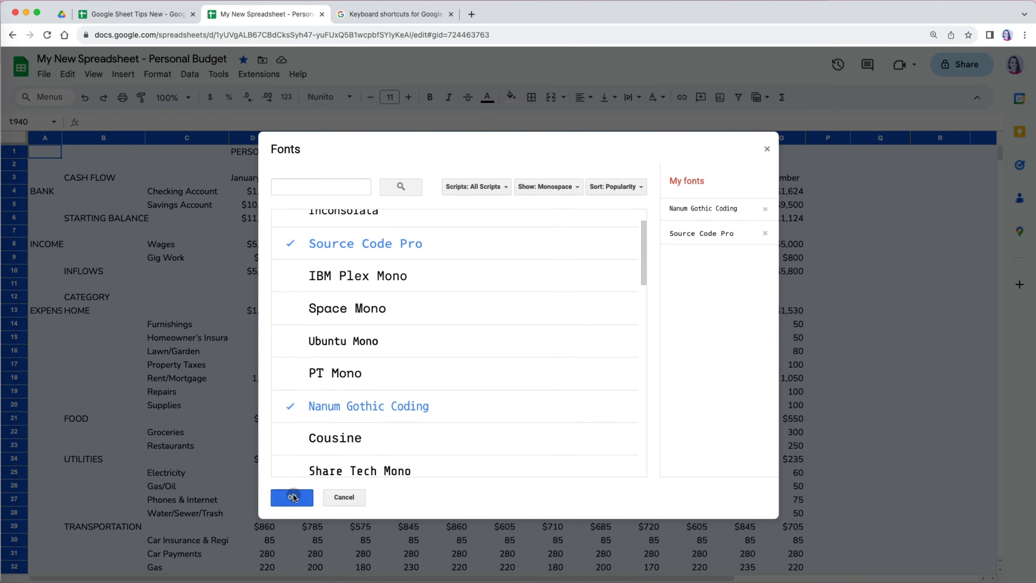
# - Try Nanum Gothic Coding on the whole sheet, then undo to keep Nunito
pyautogui.click(345, 98)
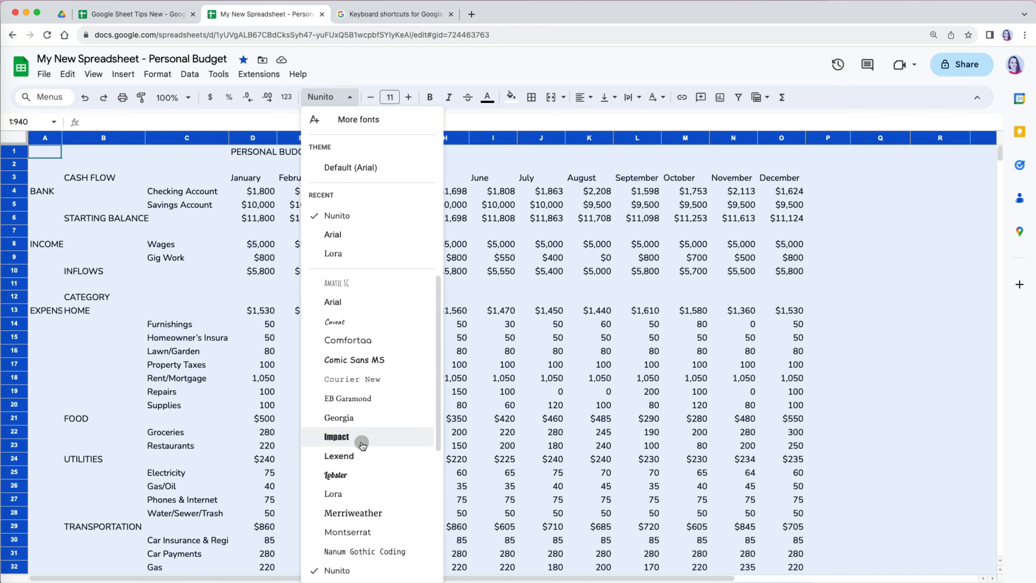
pyautogui.scroll(-1, 369, 490)
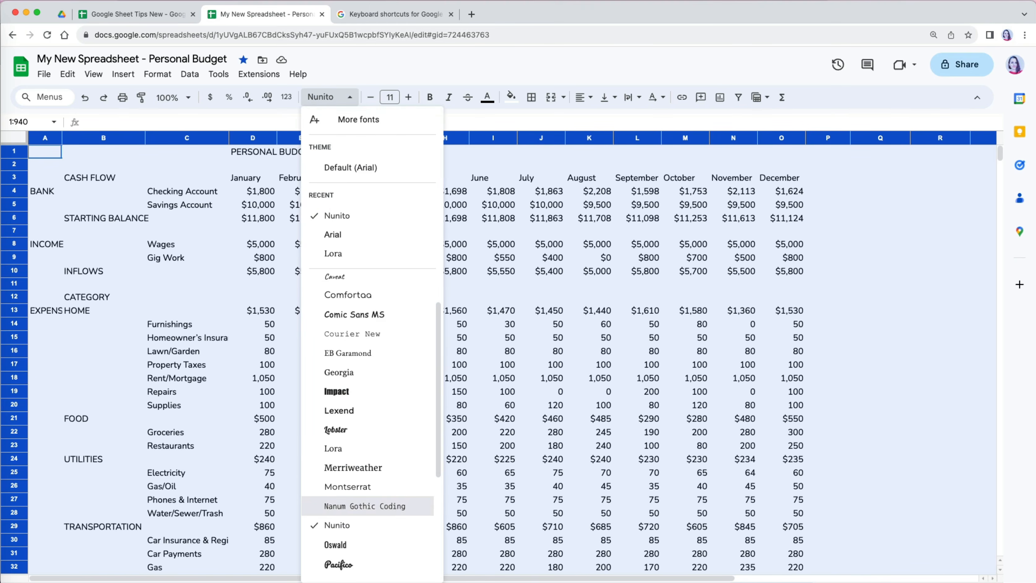
pyautogui.click(388, 516)
pyautogui.press('super+z')
pyautogui.click(371, 297)
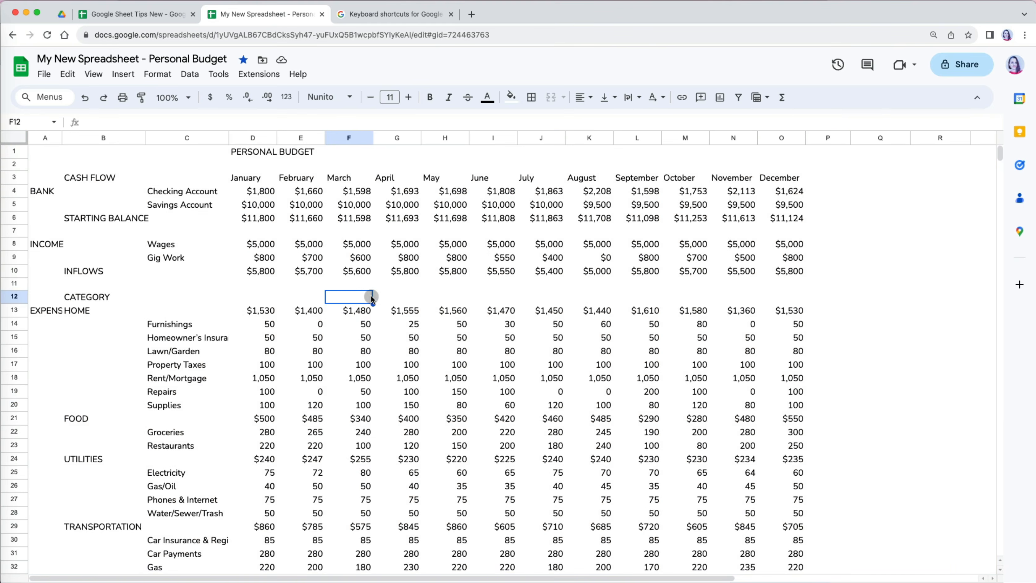
# - Select every cell and set the text colour to black
pyautogui.click(14, 139)
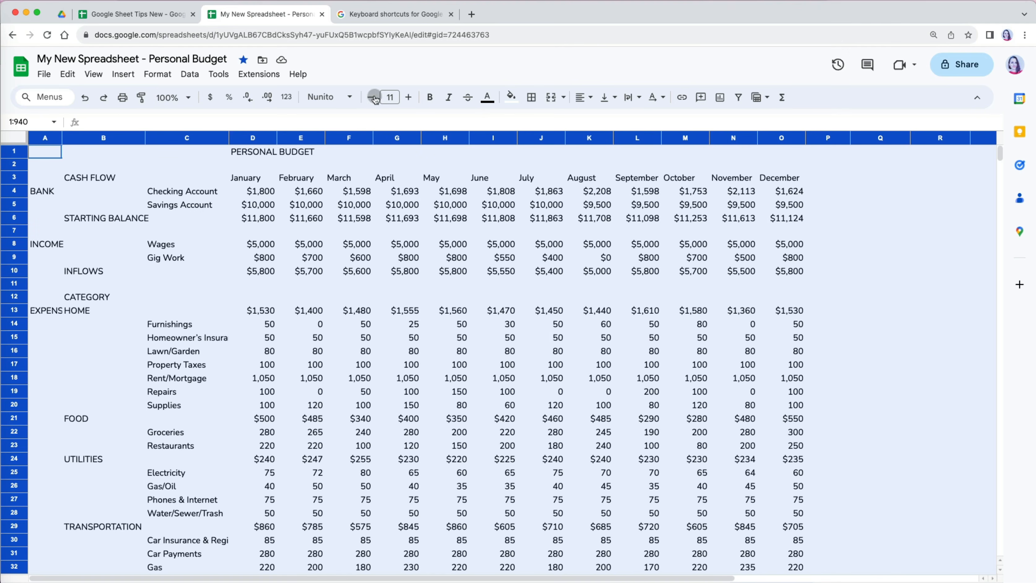
pyautogui.click(488, 99)
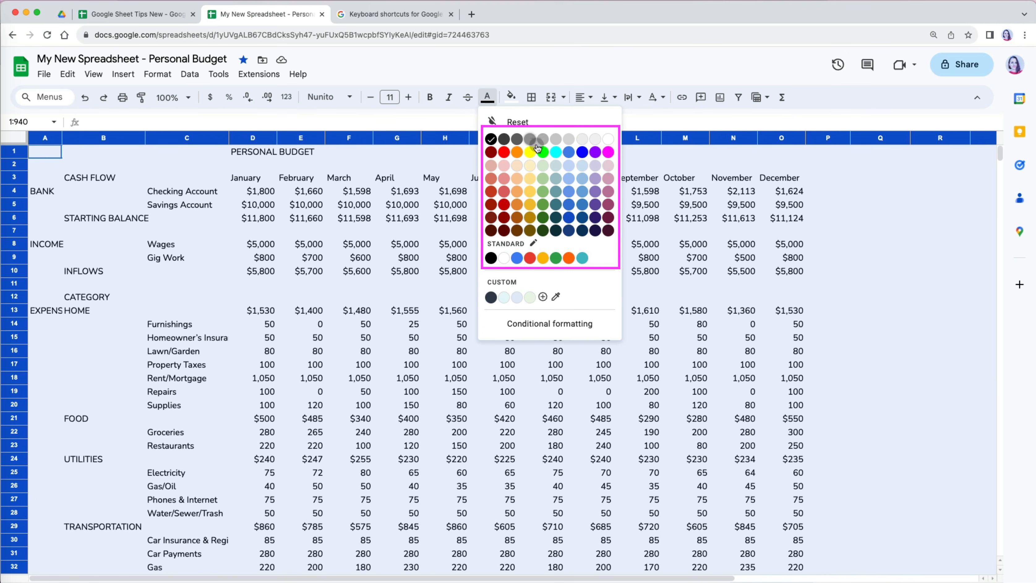
pyautogui.click(492, 140)
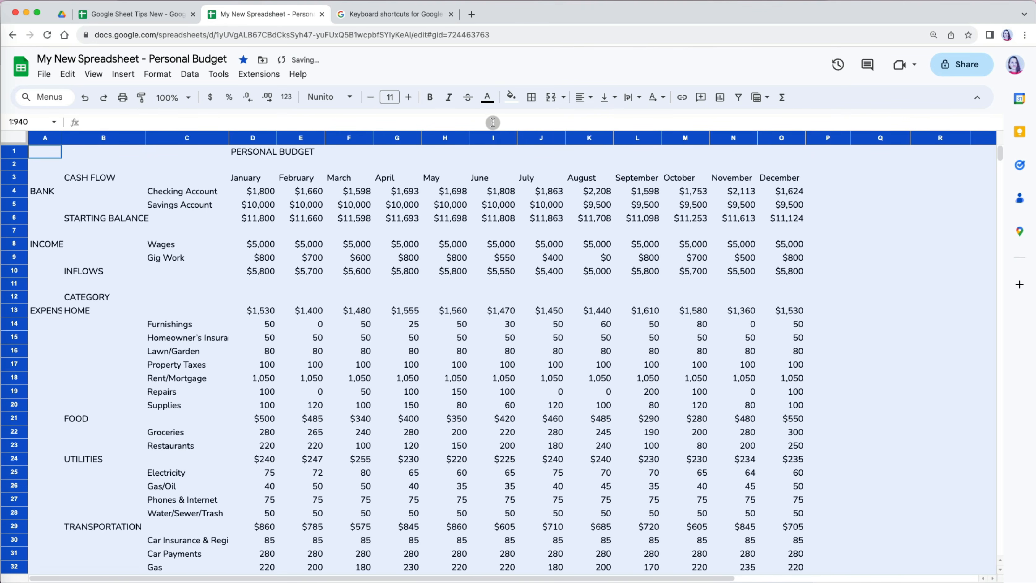
# - Multi-select the title row, CASH FLOW, STARTING BALANCE, INFLOWS, EXPENSES, FOOD, UTILITIES, TRANSPORTATION rows and columns A–B
pyautogui.click(381, 207)
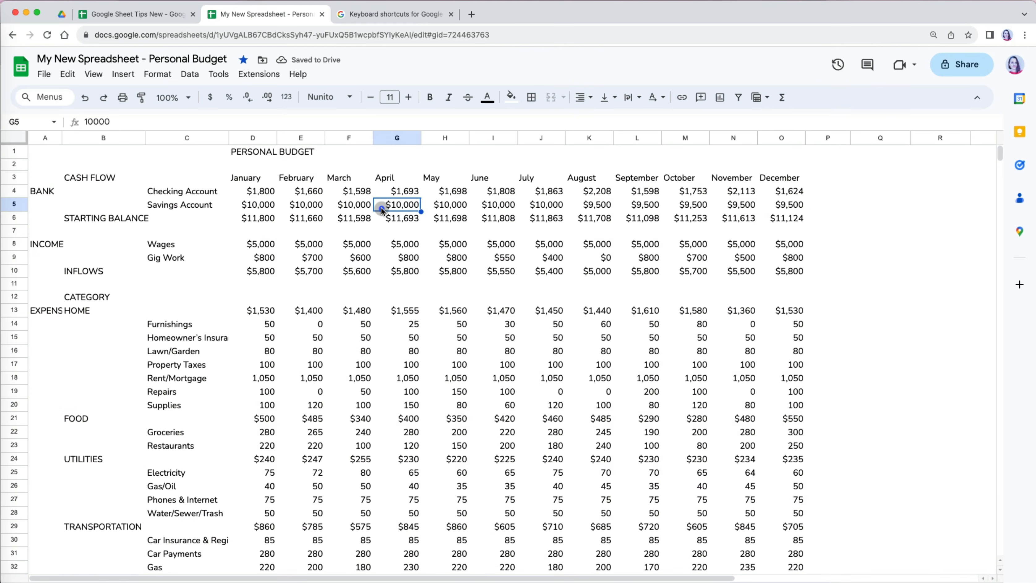
pyautogui.click(15, 151)
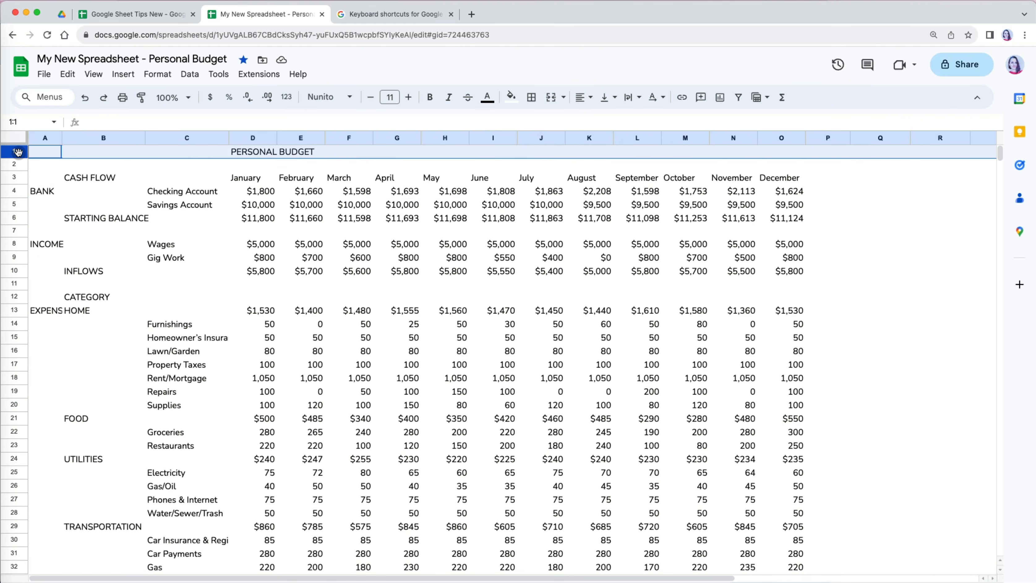
pyautogui.keyDown('super'); pyautogui.click(15, 177); pyautogui.keyUp('super')
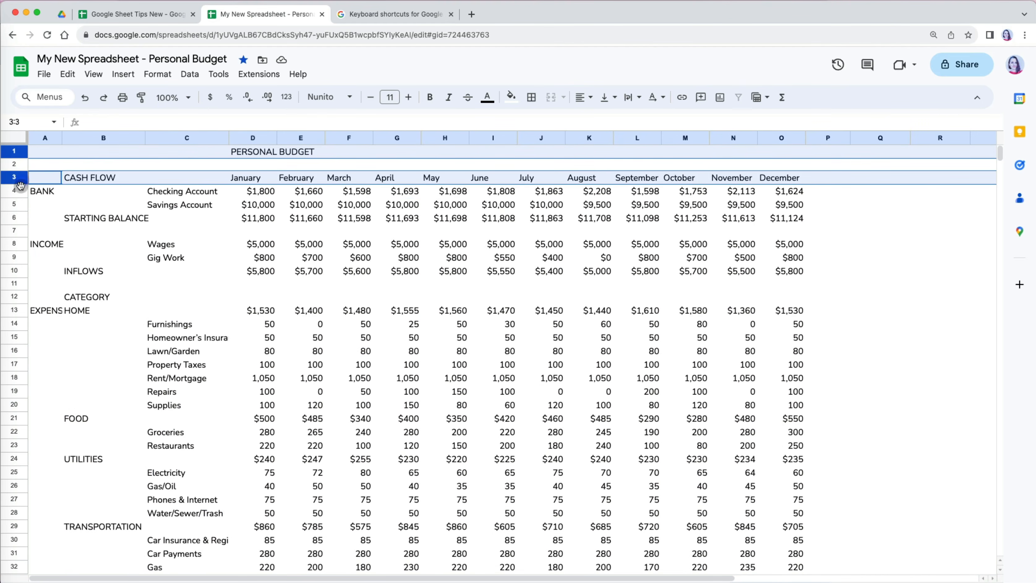
pyautogui.keyDown('super'); pyautogui.click(47, 138); pyautogui.keyUp('super')
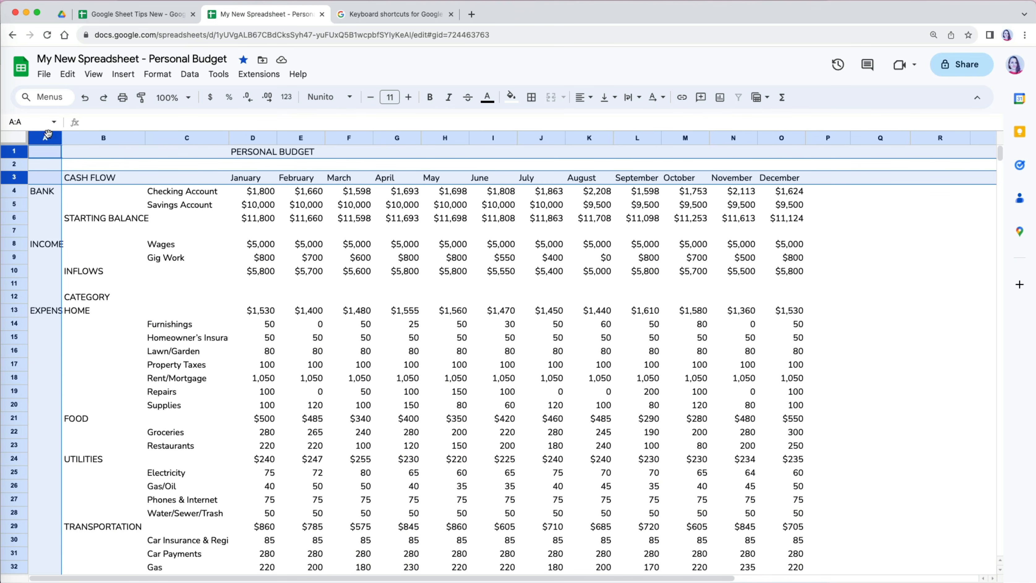
pyautogui.keyDown('super'); pyautogui.click(89, 137); pyautogui.keyUp('super')
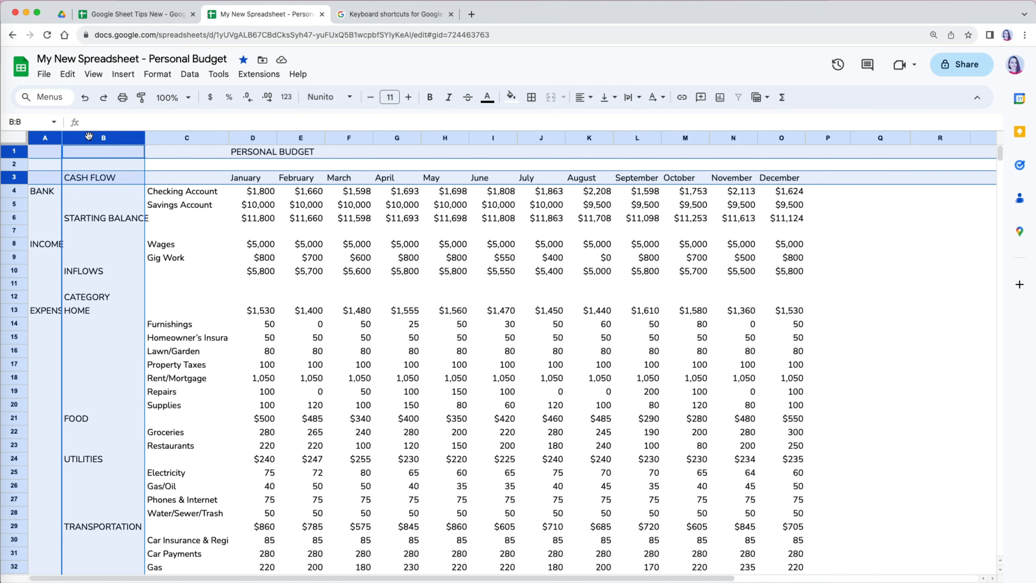
pyautogui.keyDown('super'); pyautogui.click(14, 271); pyautogui.keyUp('super')
pyautogui.keyDown('super'); pyautogui.click(16, 217); pyautogui.keyUp('super')
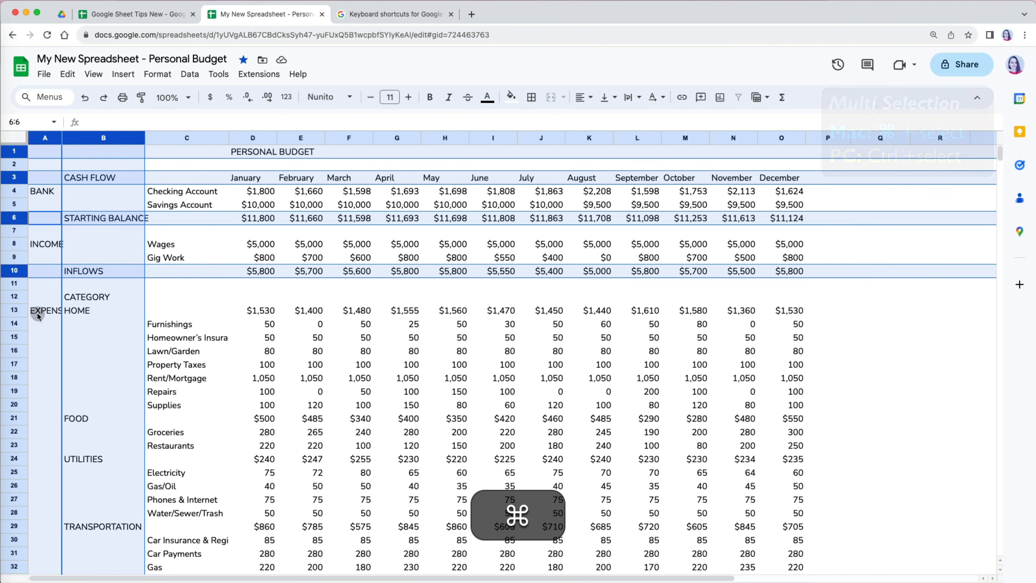
pyautogui.keyDown('super'); pyautogui.click(17, 310); pyautogui.keyUp('super')
pyautogui.scroll(-3, 63, 361)
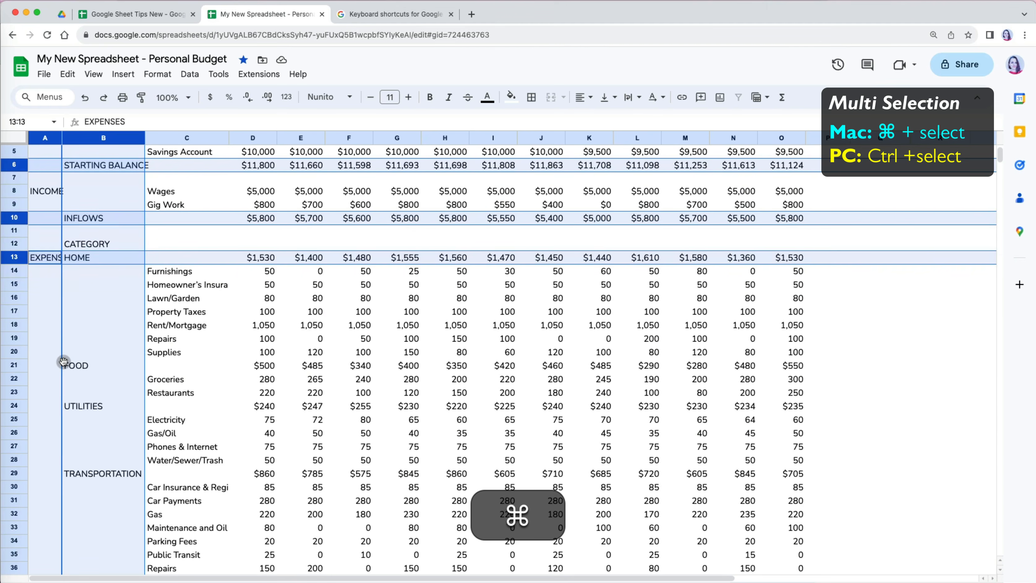
pyautogui.keyDown('super'); pyautogui.click(16, 365); pyautogui.keyUp('super')
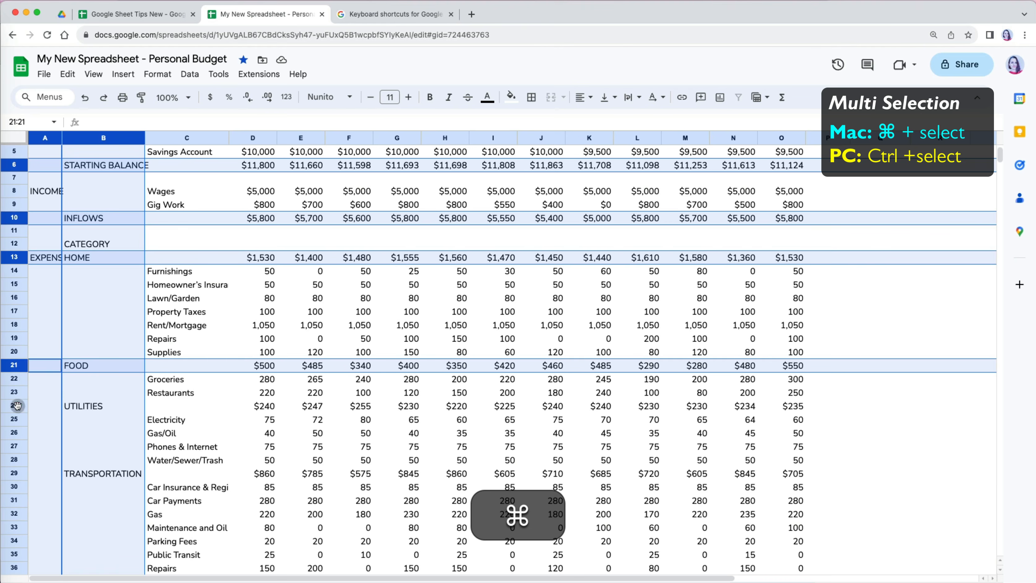
pyautogui.keyDown('super'); pyautogui.click(17, 406); pyautogui.keyUp('super')
pyautogui.keyDown('super'); pyautogui.click(16, 474); pyautogui.keyUp('super')
# - Add PERSONAL CARE through DEBT, SAVINGS and ENDING BALANCE rows to the selection, then return to top
pyautogui.scroll(-10, 167, 463)
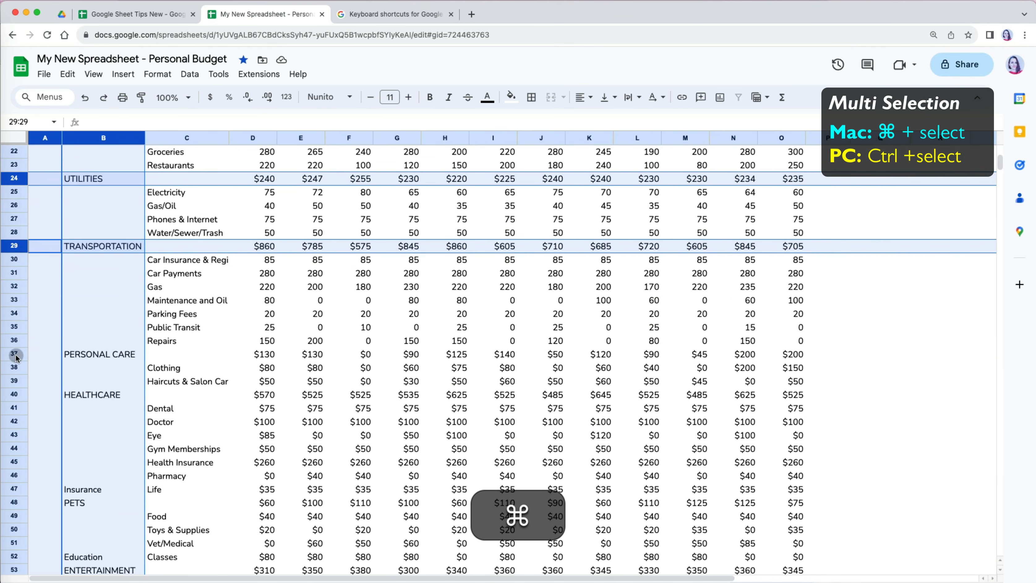
pyautogui.keyDown('super'); pyautogui.click(16, 354); pyautogui.keyUp('super')
pyautogui.keyDown('super'); pyautogui.click(13, 394); pyautogui.keyUp('super')
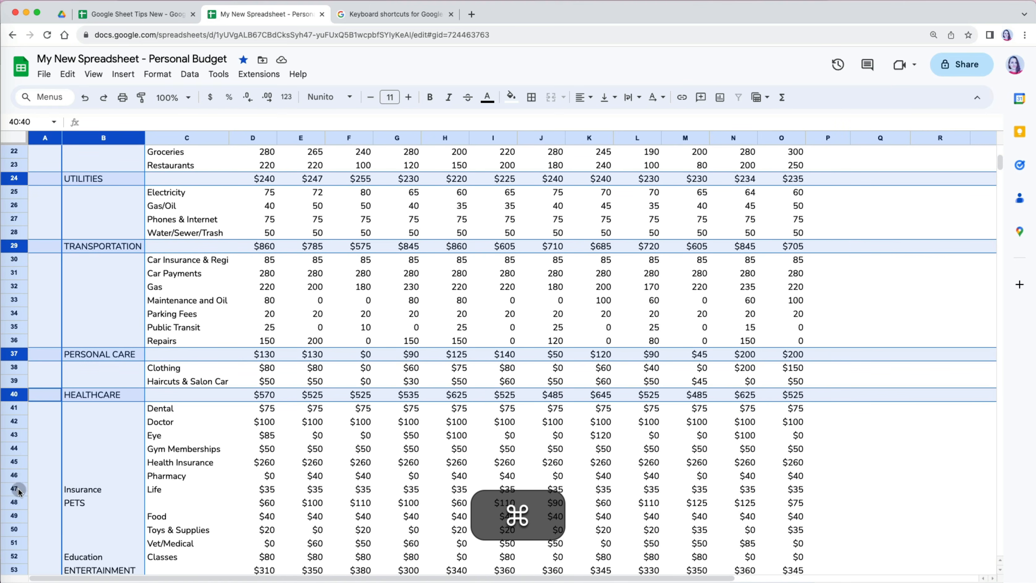
pyautogui.keyDown('super'); pyautogui.click(14, 502); pyautogui.keyUp('super')
pyautogui.scroll(-3, 162, 493)
pyautogui.scroll(-9, 163, 494)
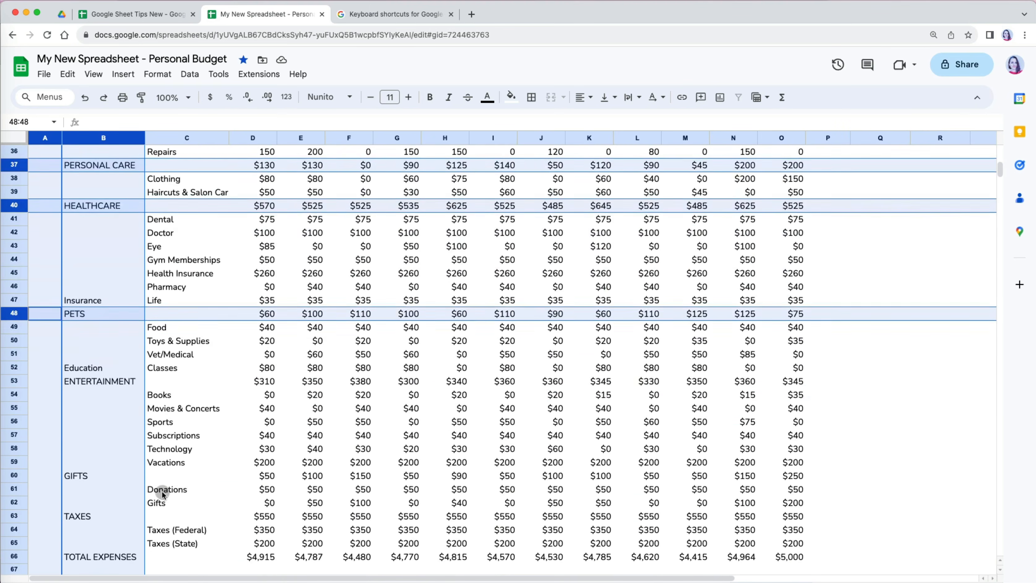
pyautogui.keyDown('super'); pyautogui.click(15, 301); pyautogui.keyUp('super')
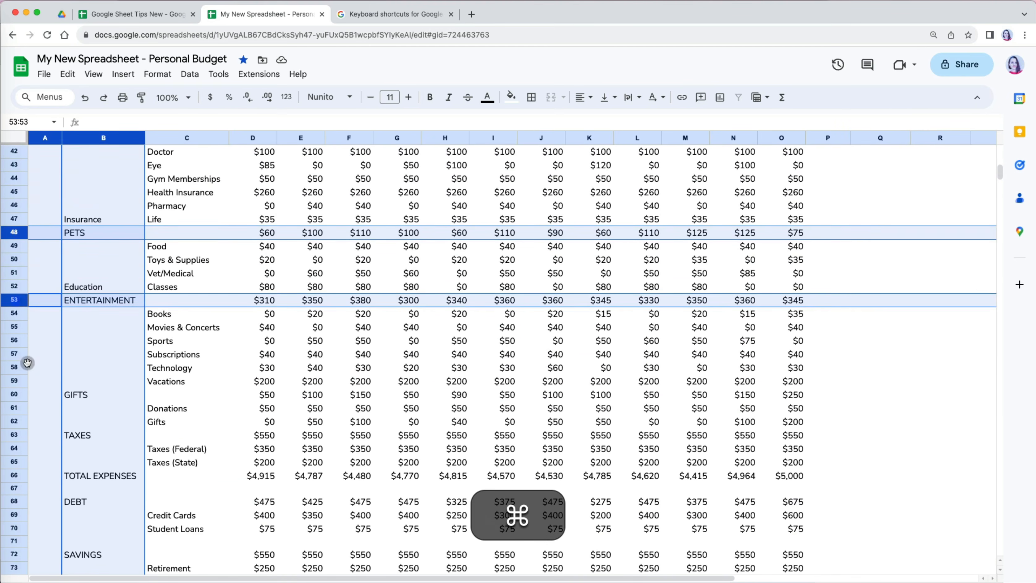
pyautogui.keyDown('super'); pyautogui.click(15, 395); pyautogui.keyUp('super')
pyautogui.keyDown('super'); pyautogui.click(14, 435); pyautogui.keyUp('super')
pyautogui.keyDown('super'); pyautogui.click(15, 476); pyautogui.keyUp('super')
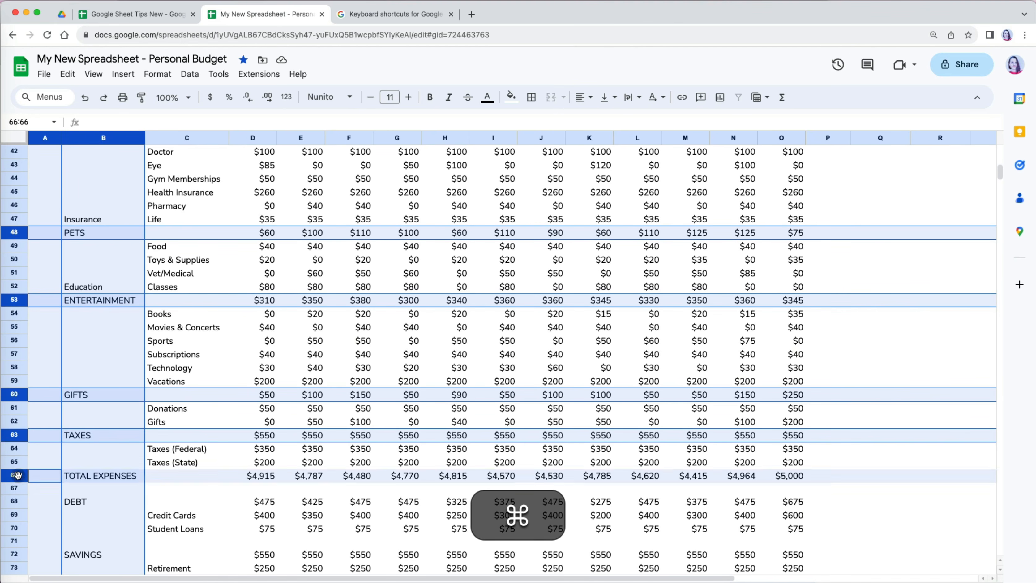
pyautogui.keyDown('super'); pyautogui.click(15, 501); pyautogui.keyUp('super')
pyautogui.keyDown('super'); pyautogui.click(14, 555); pyautogui.keyUp('super')
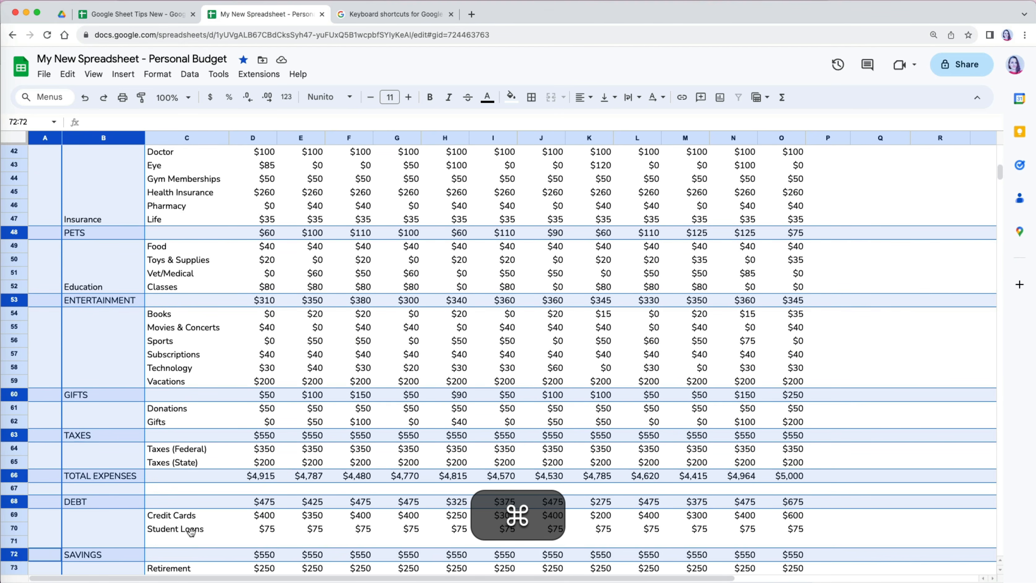
pyautogui.scroll(-5, 191, 533)
pyautogui.keyDown('super'); pyautogui.click(19, 500); pyautogui.keyUp('super')
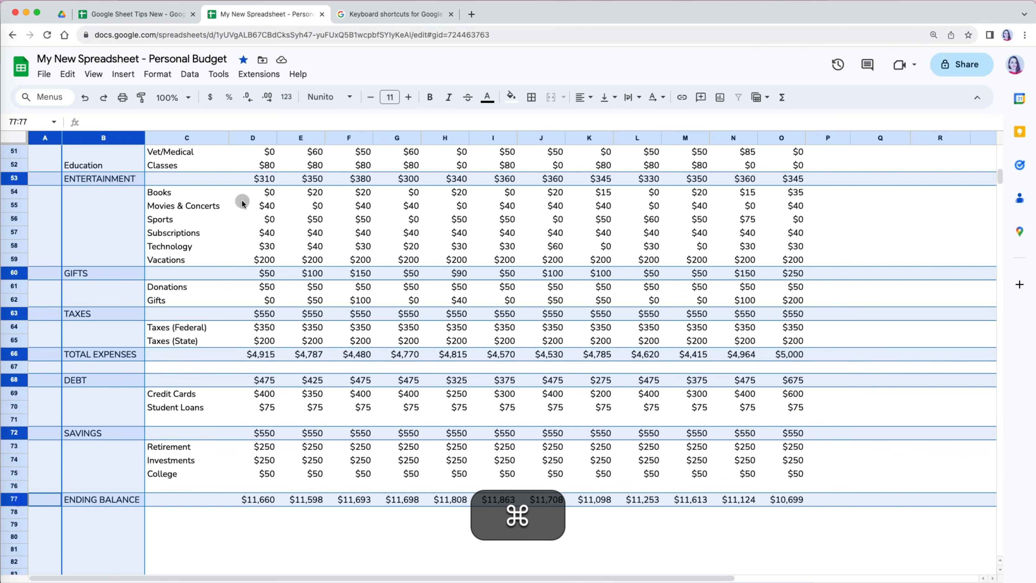
pyautogui.scroll(20, 379, 258)
pyautogui.scroll(5, 379, 257)
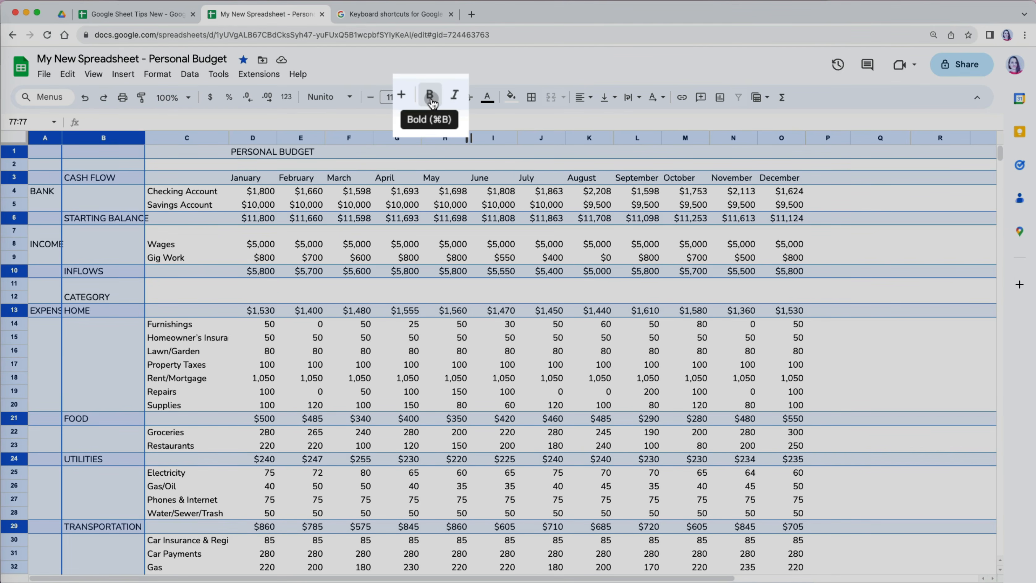
# - Bold the selected heading and total rows at size 12, then select title cells D1:E1
pyautogui.click(431, 97)
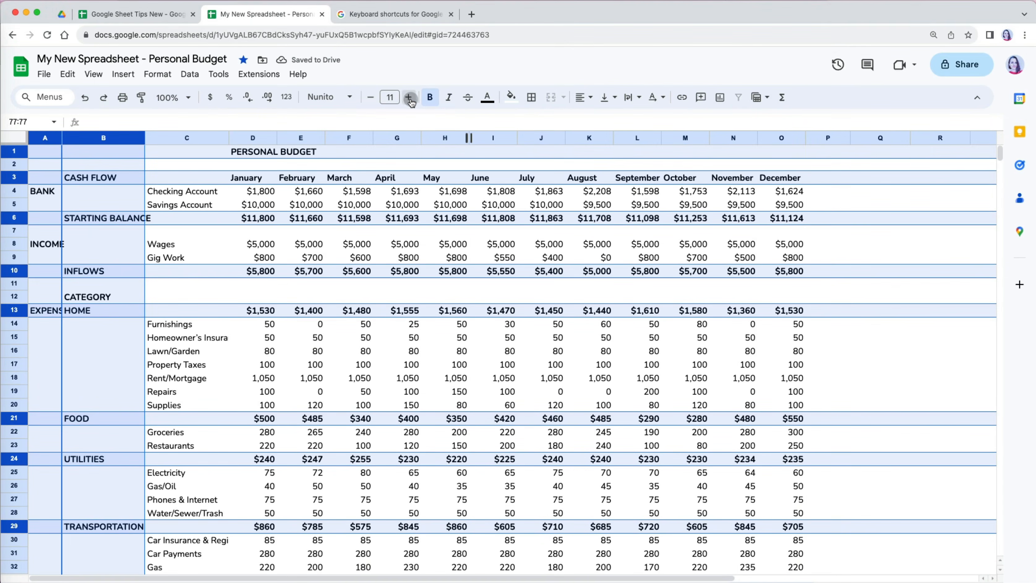
pyautogui.click(409, 97)
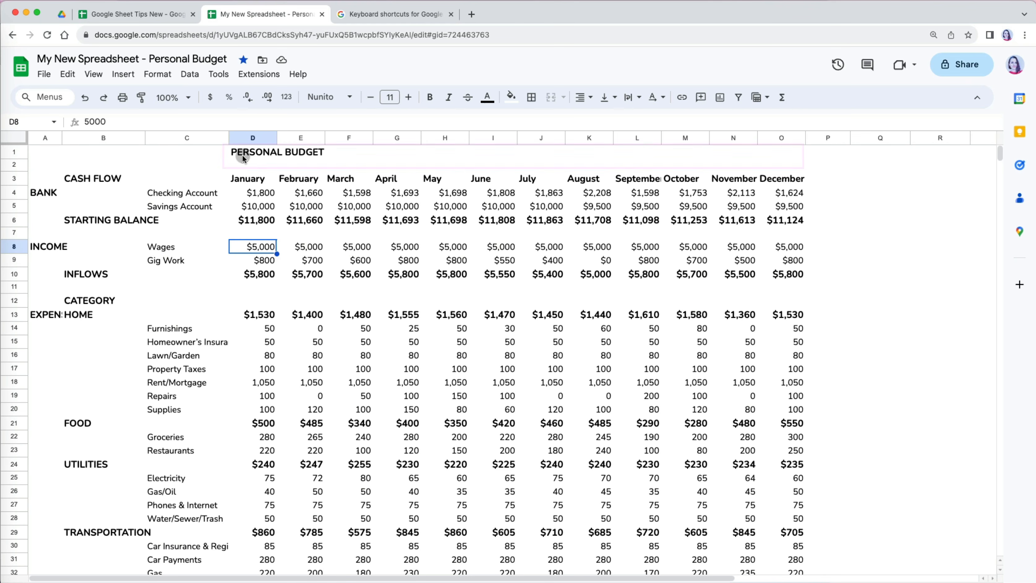
pyautogui.moveTo(242, 154); pyautogui.dragTo(292, 156)
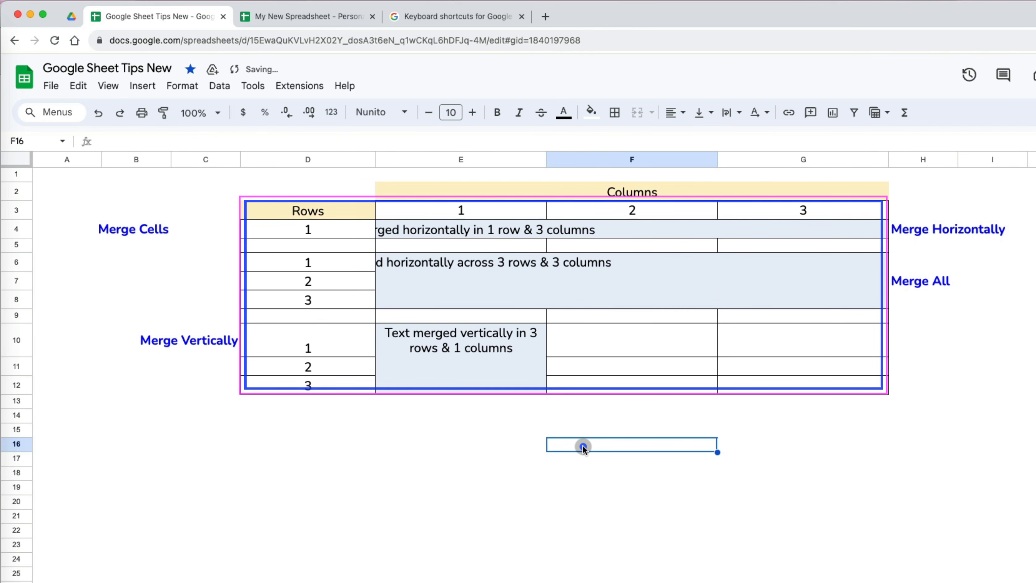
# - Merge the example text across E4:G4 horizontally
pyautogui.click(499, 229)
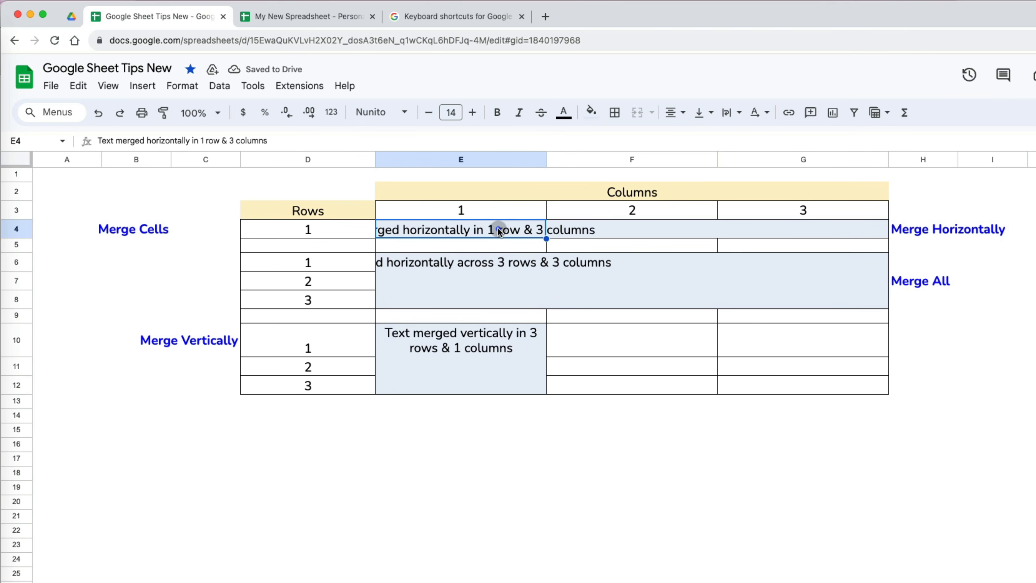
pyautogui.moveTo(491, 231); pyautogui.dragTo(792, 231)
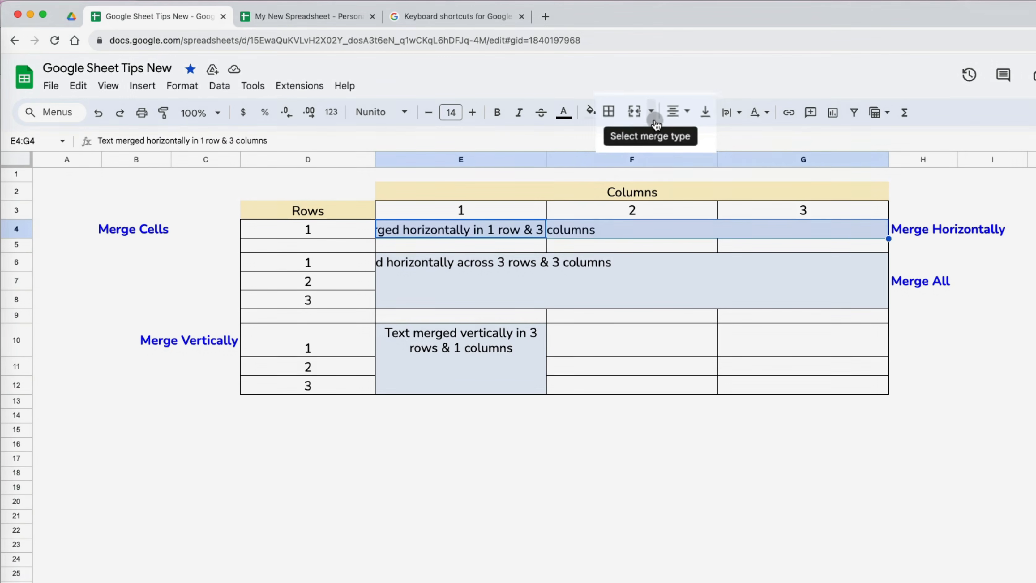
pyautogui.click(650, 113)
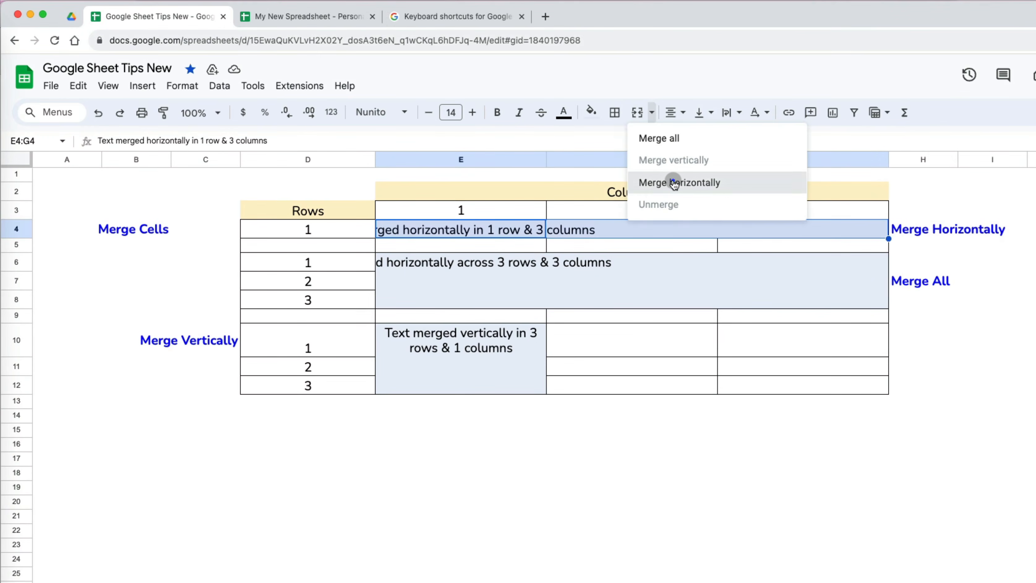
pyautogui.click(673, 180)
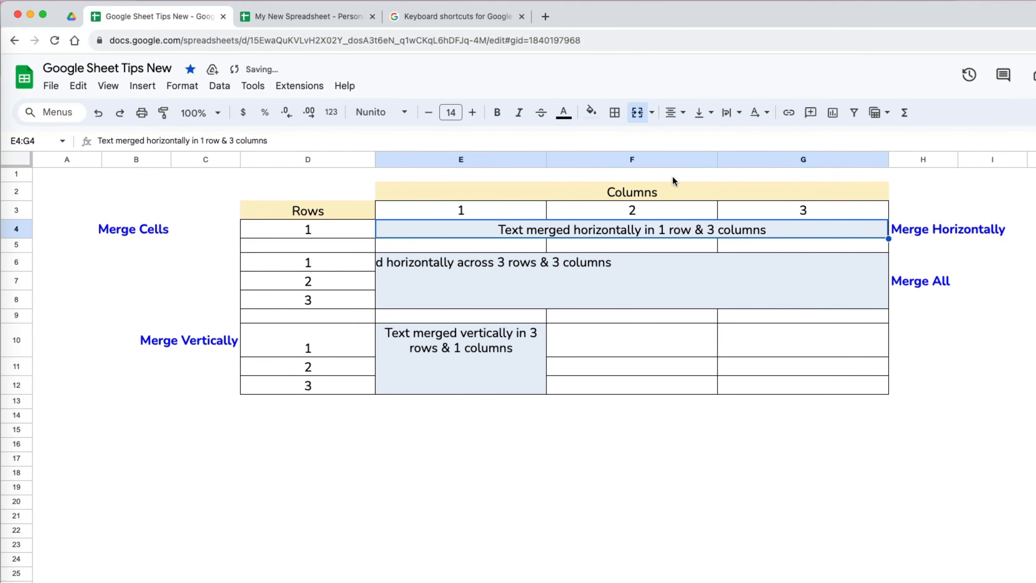
# - Try vertical and horizontal merges on E6:G8, unmerging each, then merge all into one cell
pyautogui.click(534, 282)
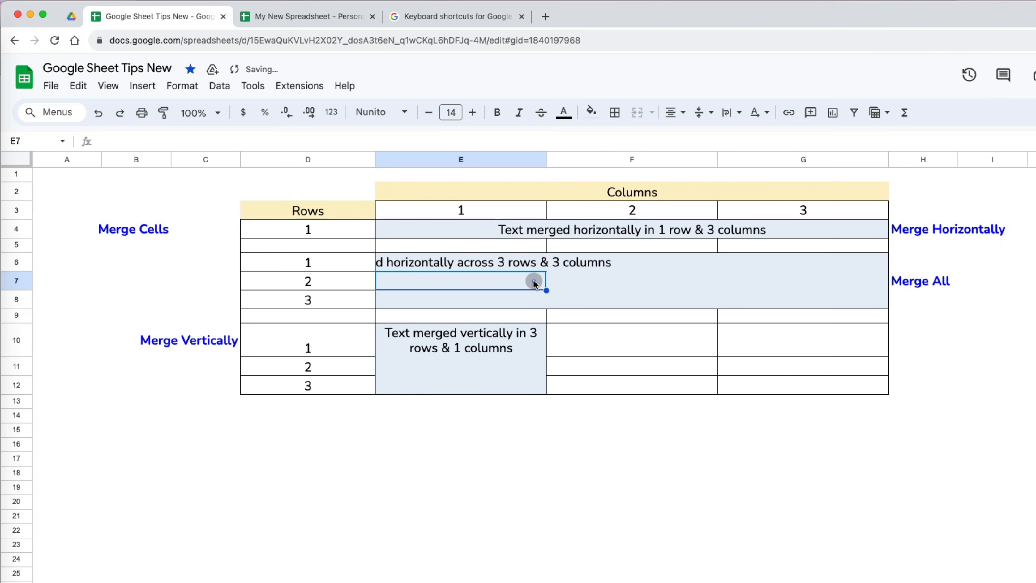
pyautogui.click(529, 263)
pyautogui.moveTo(528, 262); pyautogui.dragTo(808, 306)
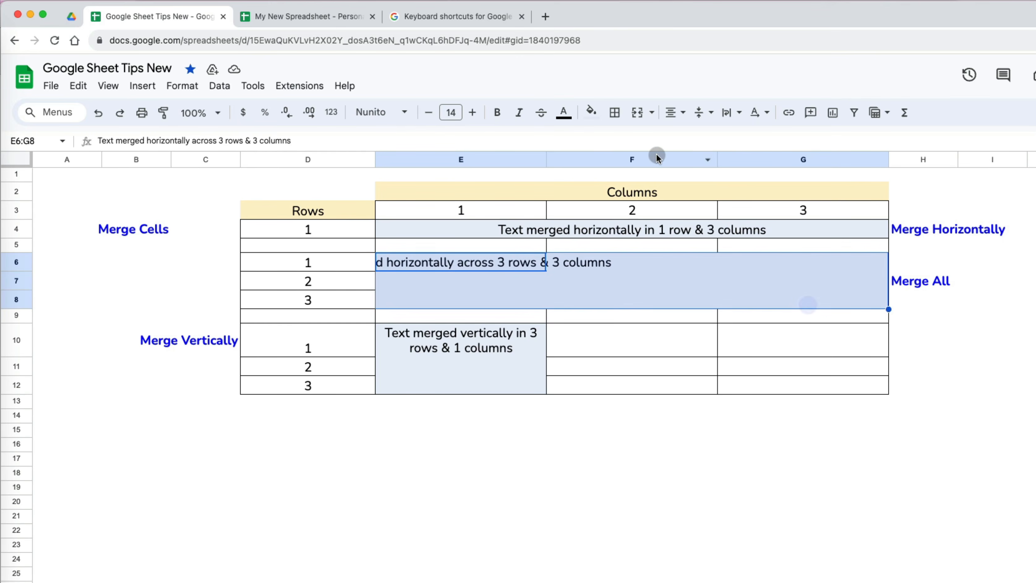
pyautogui.click(651, 116)
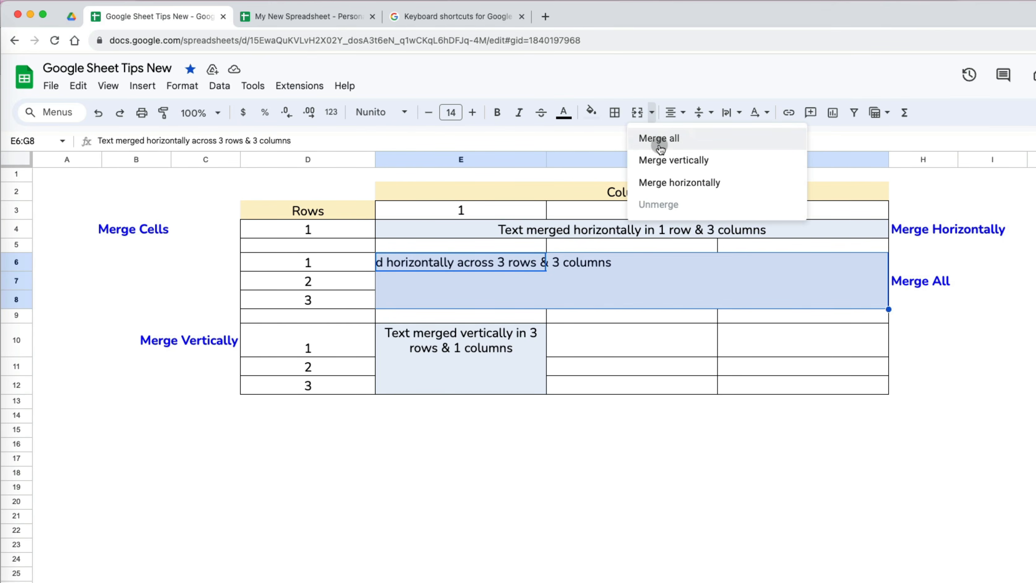
pyautogui.click(662, 159)
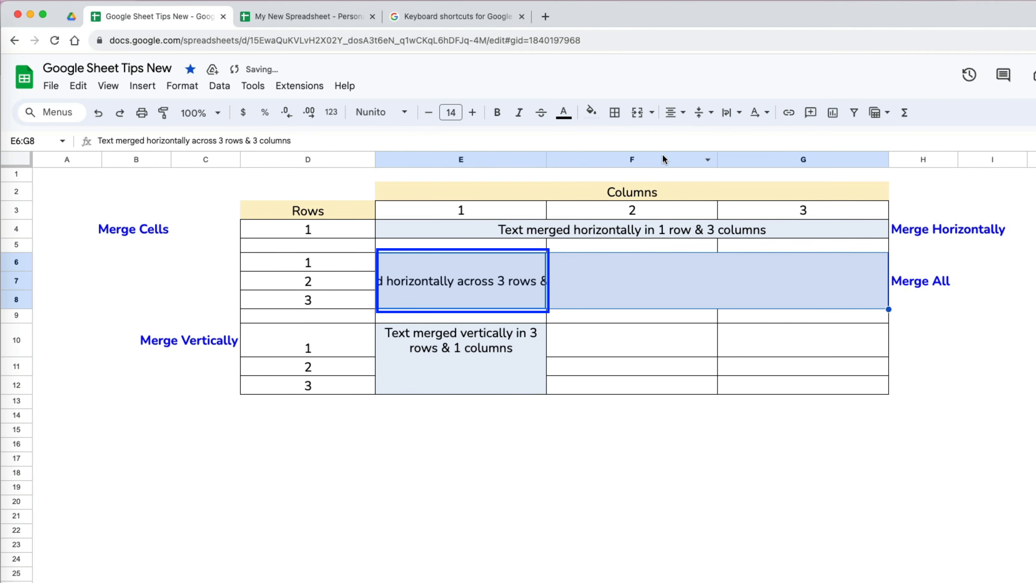
pyautogui.click(652, 112)
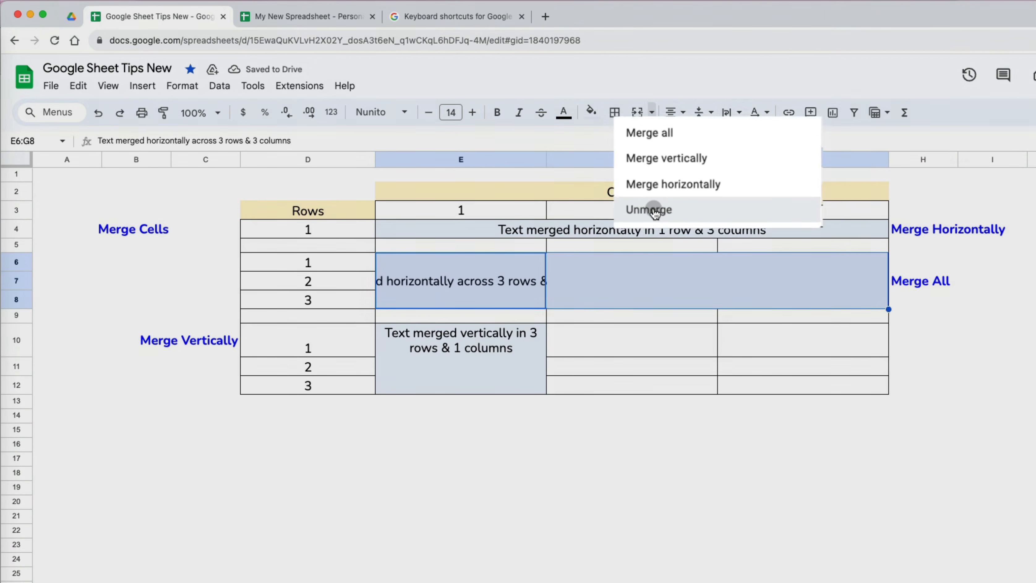
pyautogui.click(653, 205)
pyautogui.click(653, 111)
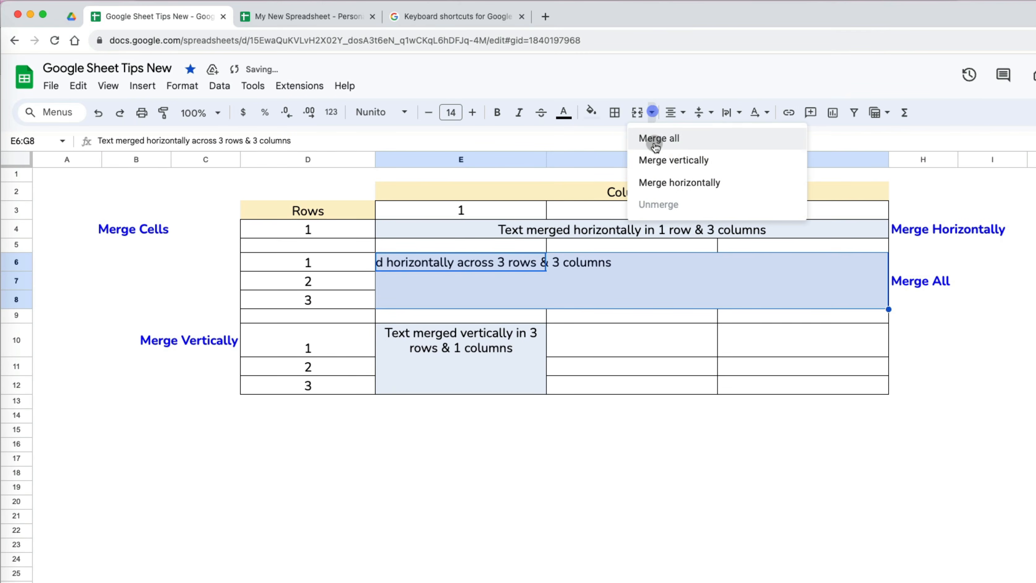
pyautogui.click(664, 182)
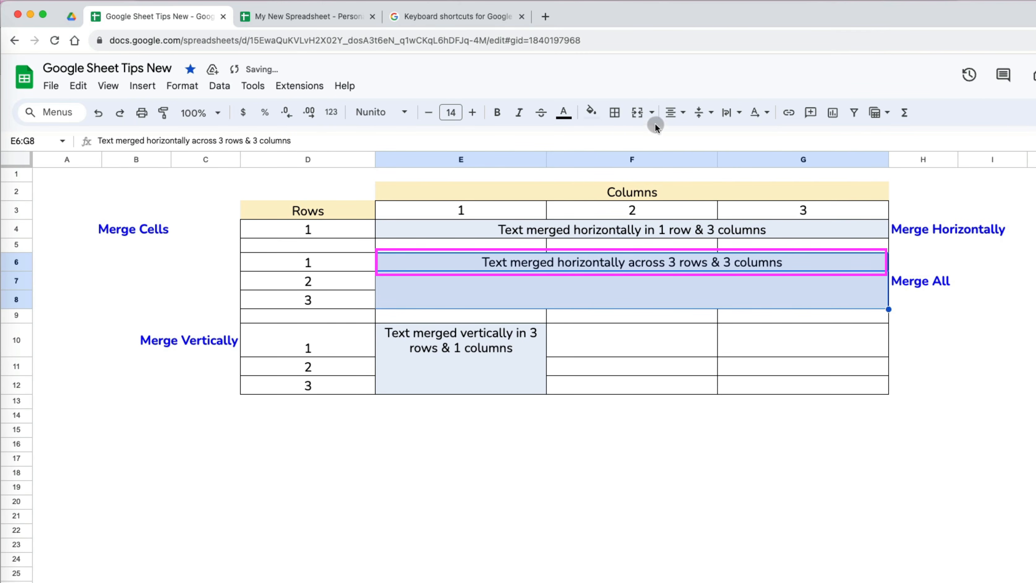
pyautogui.click(654, 114)
pyautogui.click(657, 204)
pyautogui.click(652, 112)
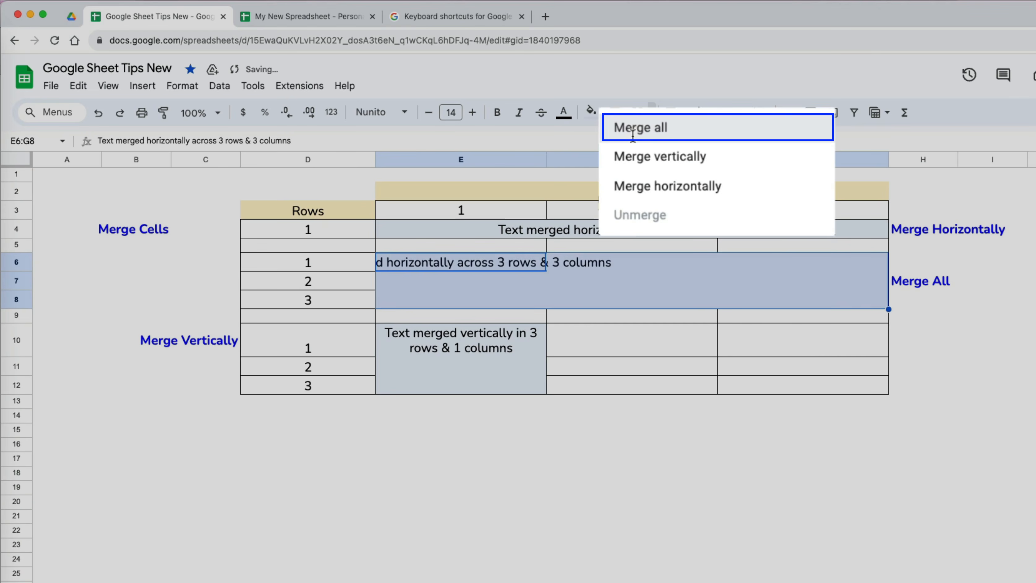
pyautogui.click(653, 140)
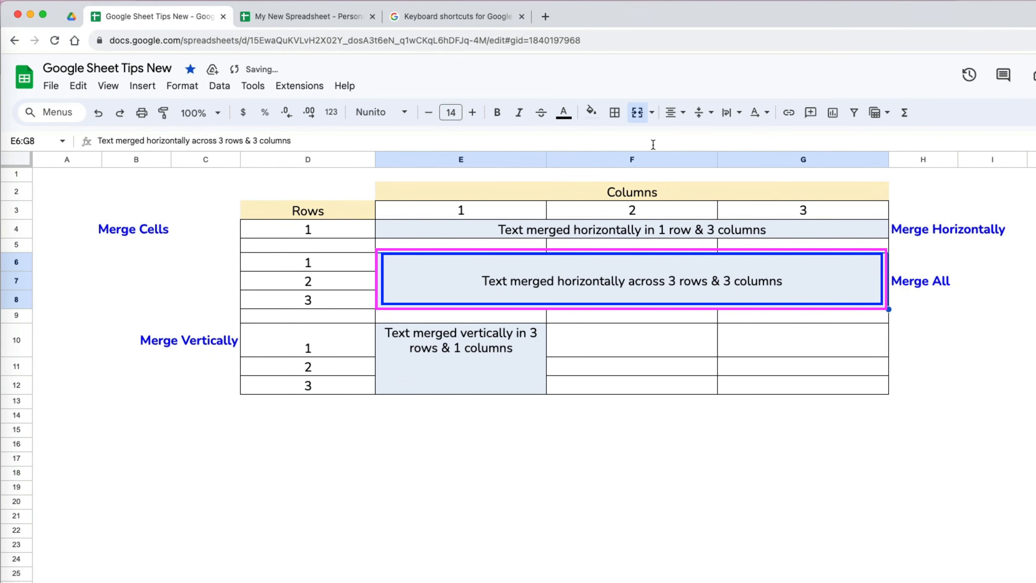
# - Merge E10:E12 vertically into one cell and return to the Personal Budget sheet
pyautogui.click(495, 331)
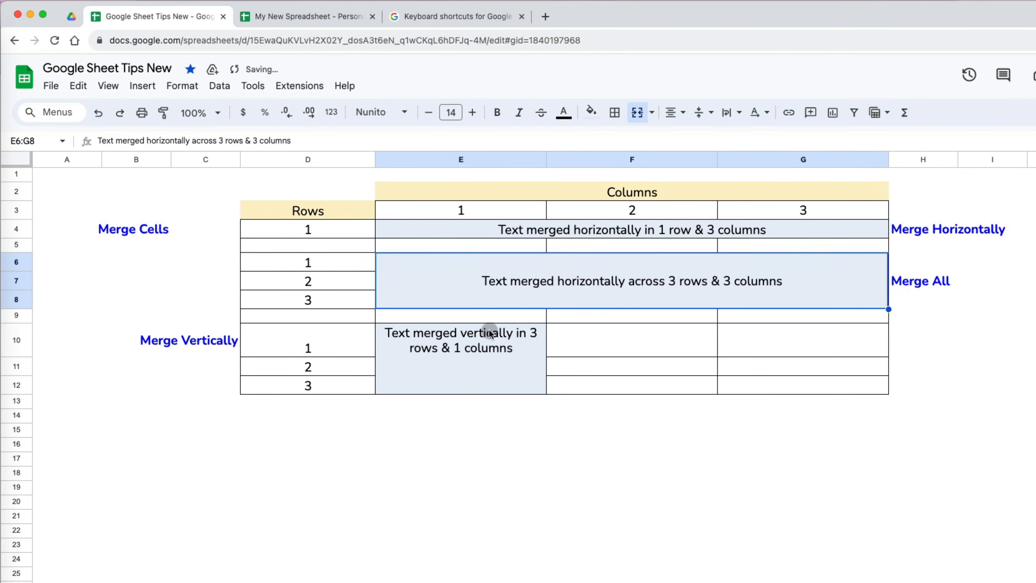
pyautogui.keyDown('shift'); pyautogui.click(454, 328); pyautogui.keyUp('shift')
pyautogui.click(564, 98)
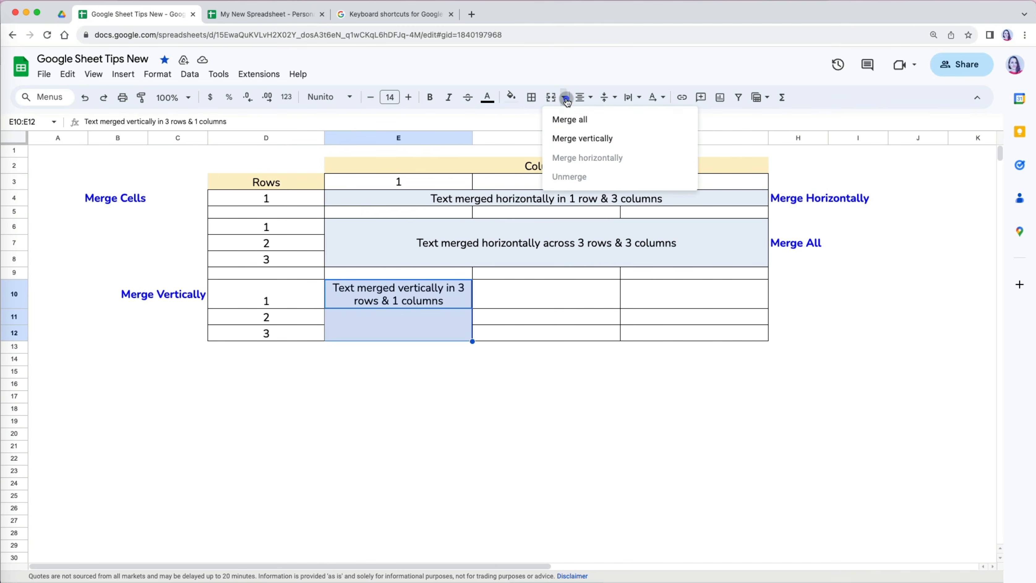
pyautogui.click(571, 137)
pyautogui.click(501, 372)
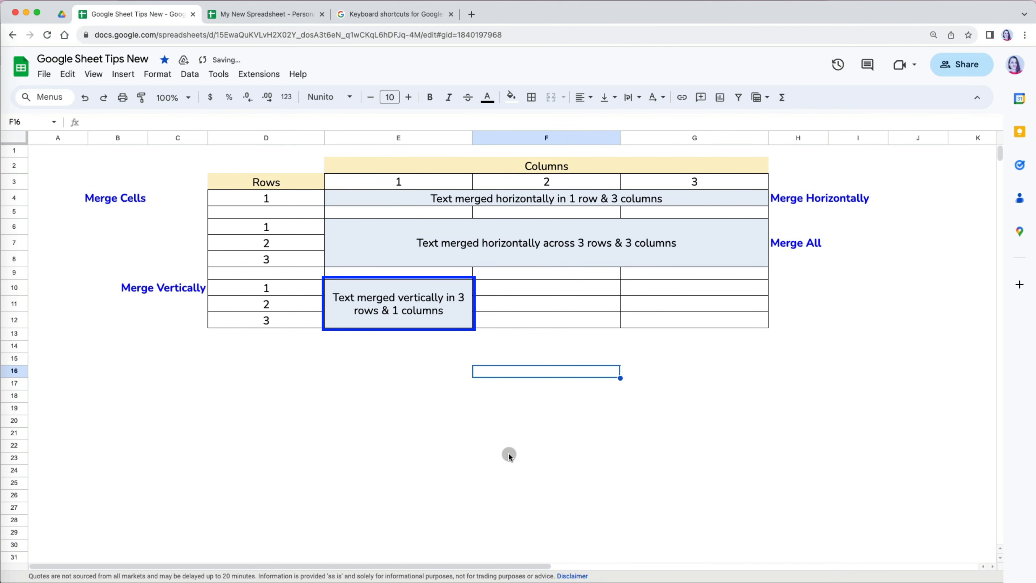
pyautogui.hotkey('ctrl', 'Tab')
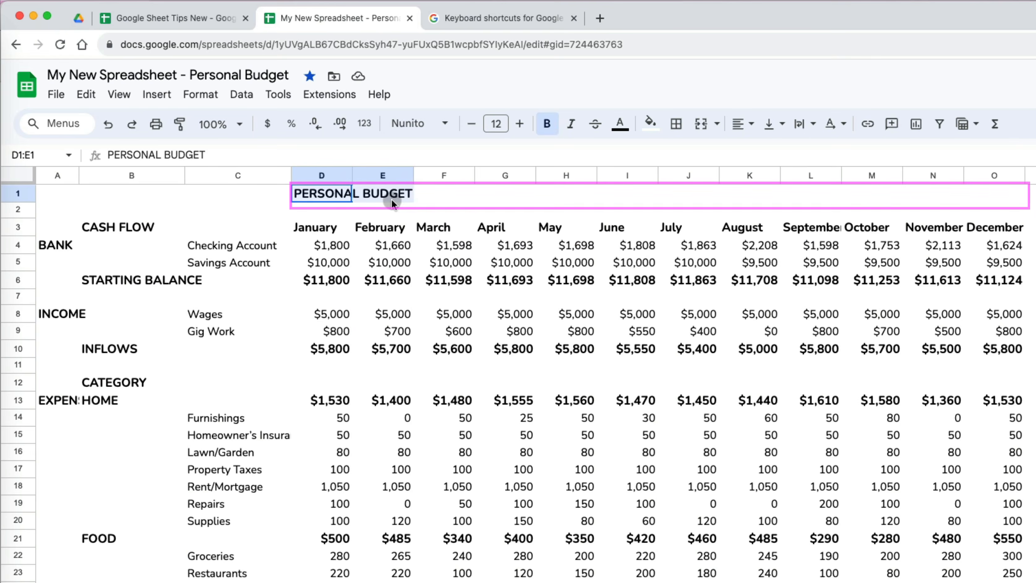
# - Enlarge the PERSONAL BUDGET title to size 16 and merge it all across D1:O1
pyautogui.click(520, 123)
pyautogui.click(520, 123)
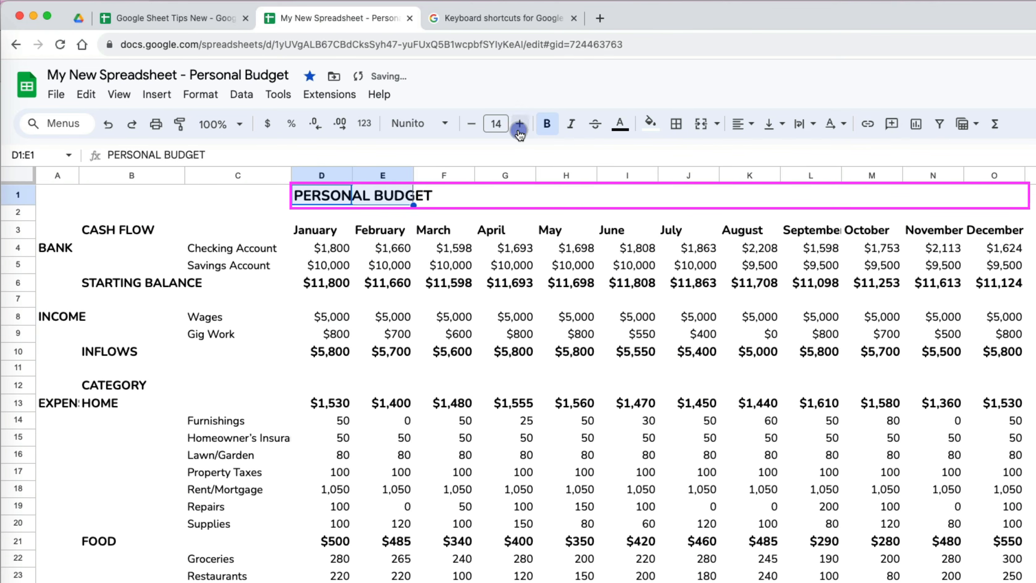
pyautogui.click(519, 123)
pyautogui.click(519, 123)
pyautogui.keyDown('shift'); pyautogui.click(937, 203); pyautogui.keyUp('shift')
pyautogui.keyDown('shift'); pyautogui.click(1001, 200); pyautogui.keyUp('shift')
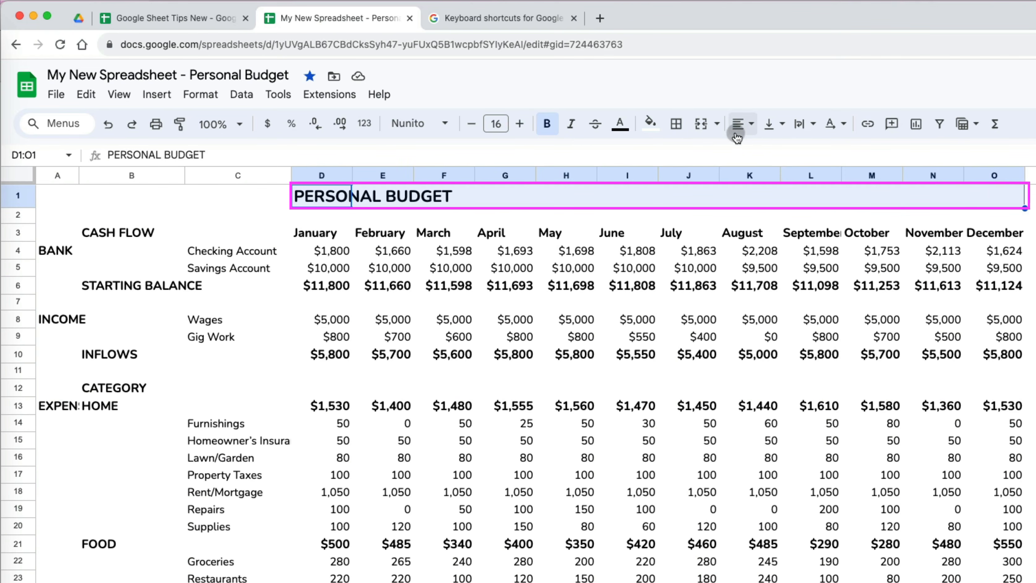
pyautogui.click(717, 123)
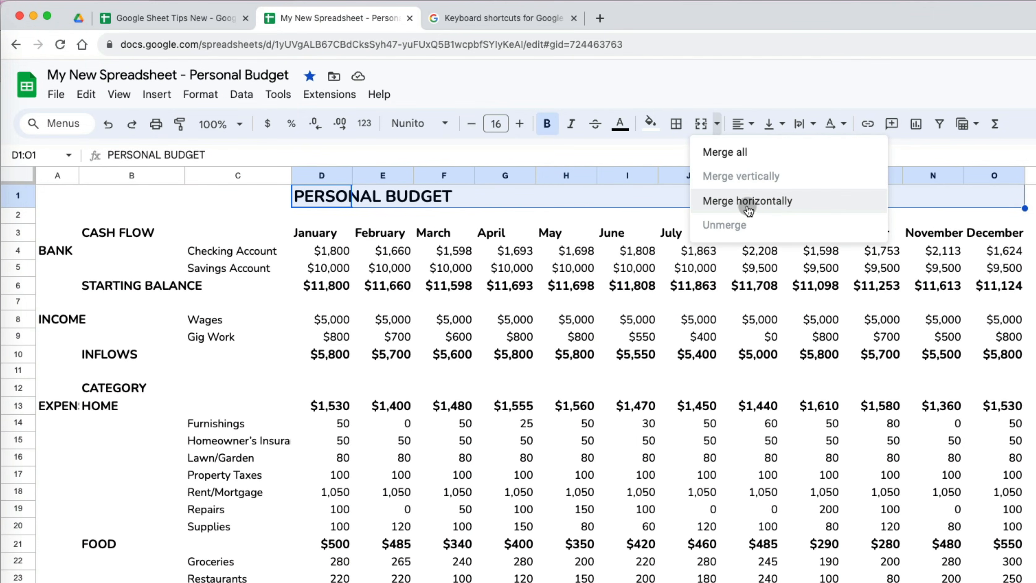
pyautogui.click(743, 161)
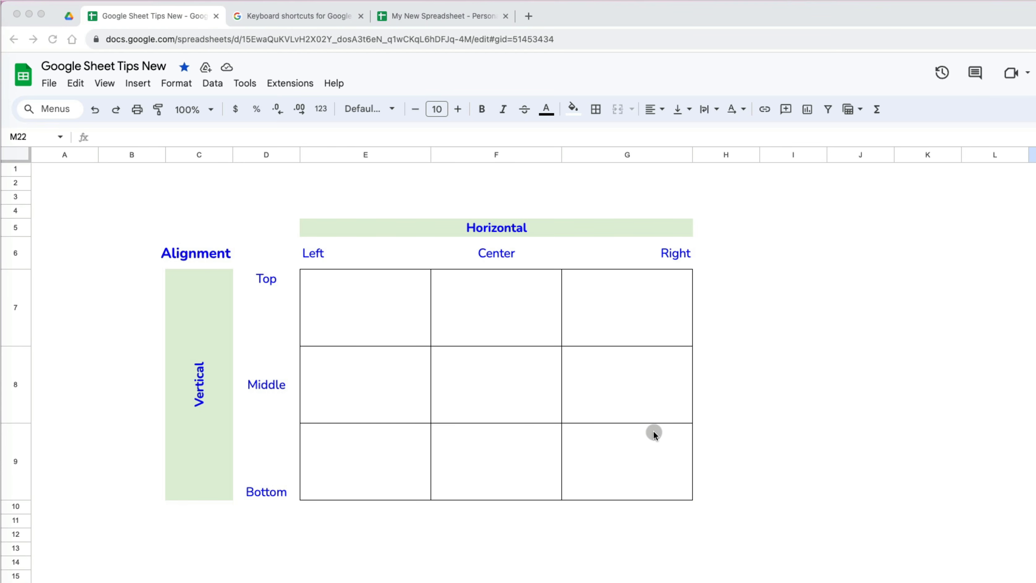
# - Review the grid's Horizontal/Vertical headings, Left/Center/Right columns and Top/Middle/Bottom rows
pyautogui.click(462, 229)
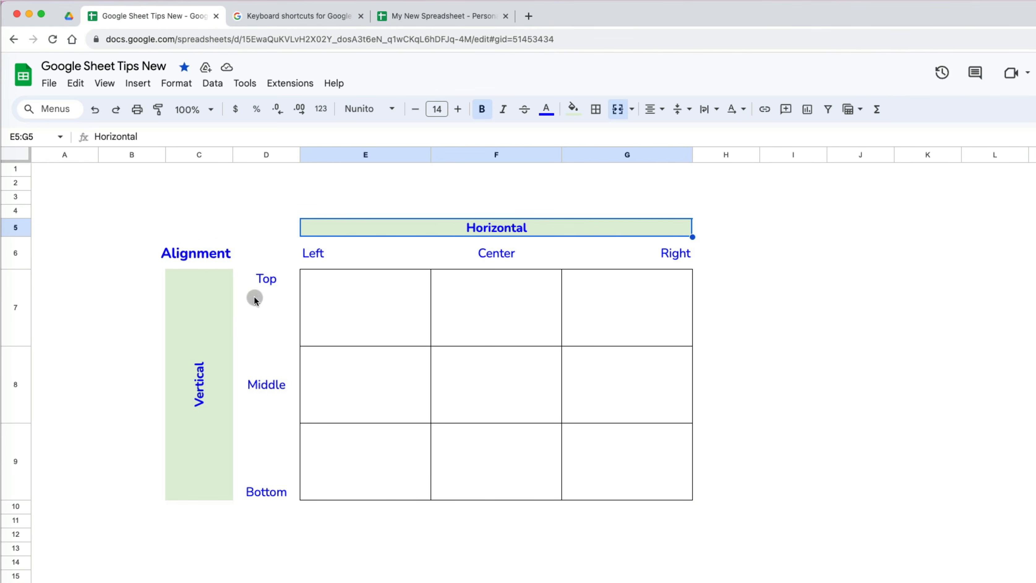
pyautogui.click(198, 367)
pyautogui.click(450, 226)
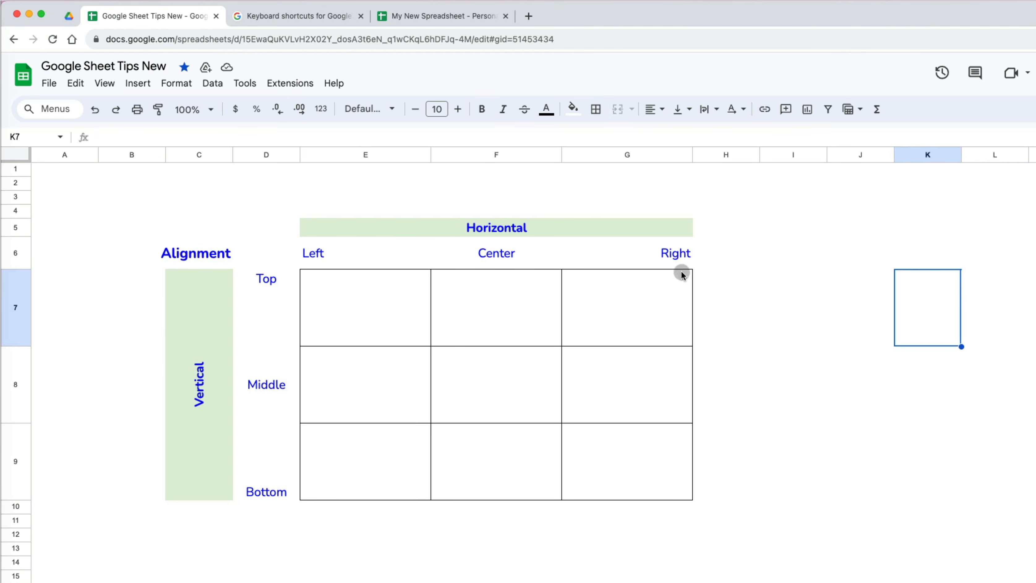
pyautogui.click(596, 227)
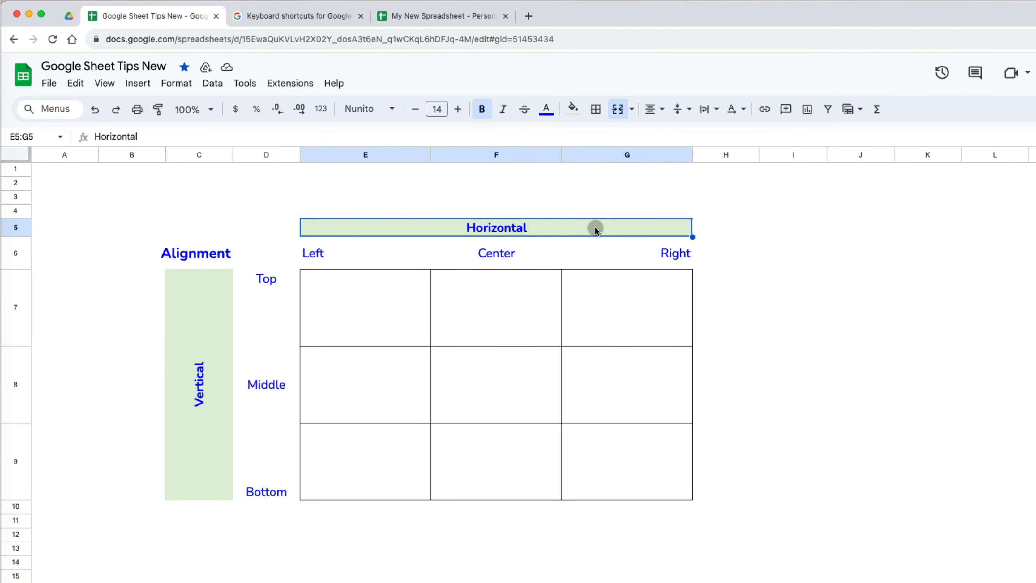
pyautogui.click(378, 253)
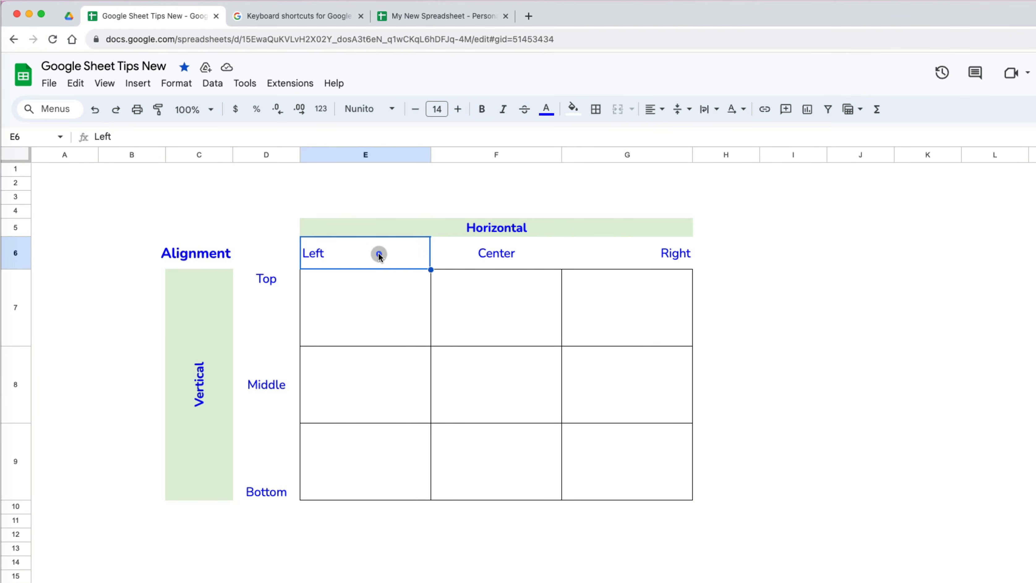
pyautogui.click(487, 253)
pyautogui.click(660, 259)
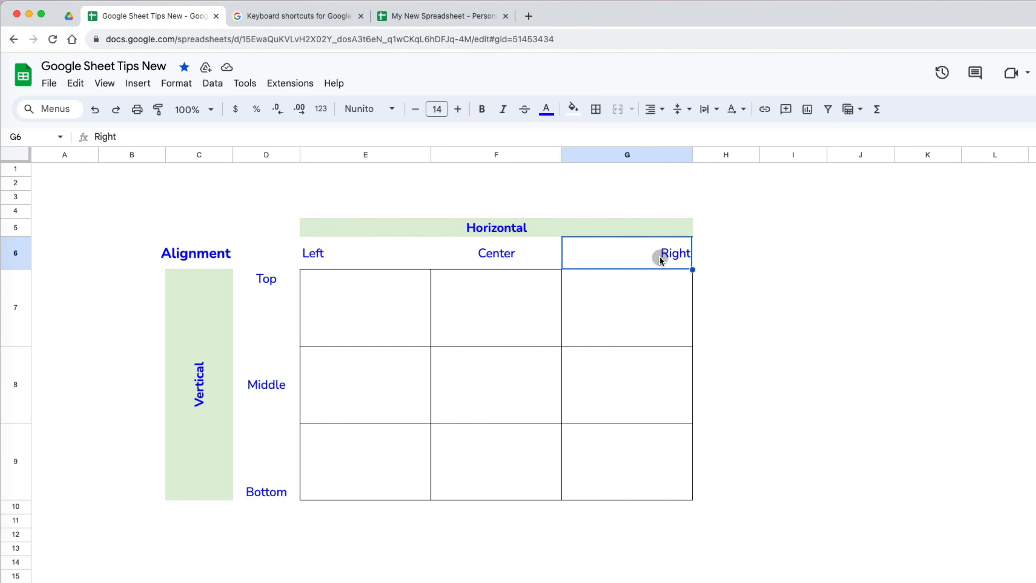
pyautogui.click(209, 421)
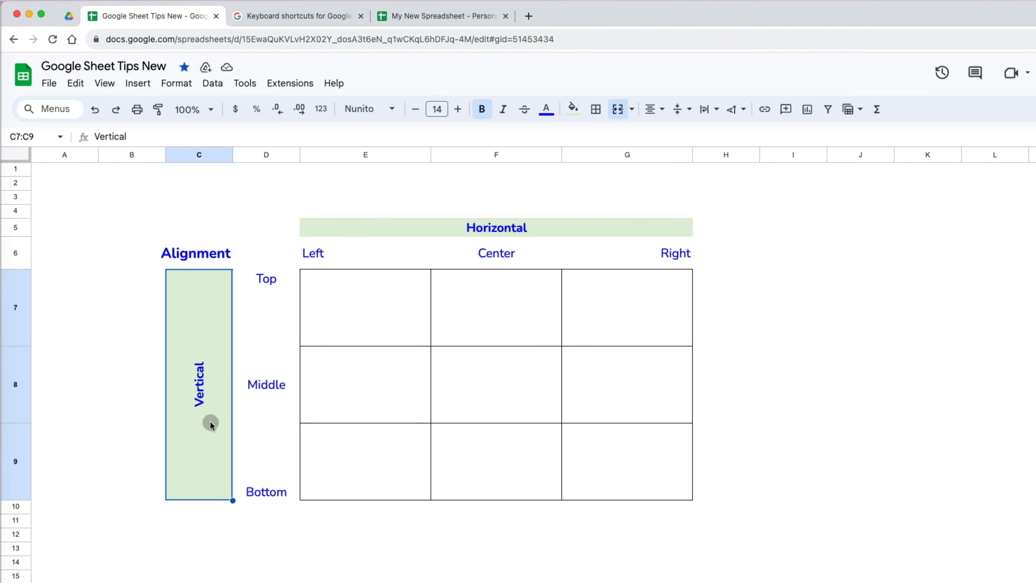
pyautogui.click(284, 314)
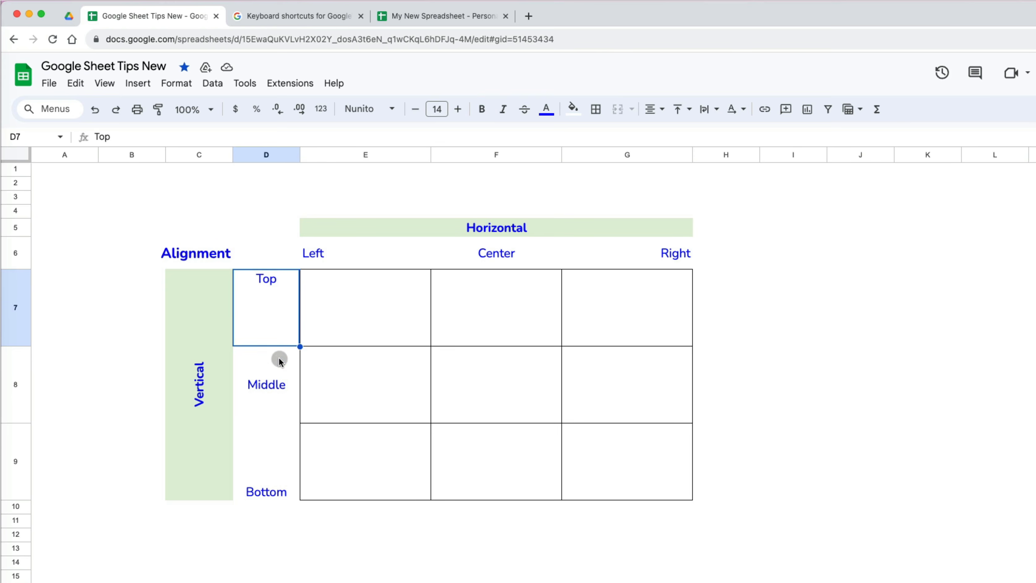
pyautogui.click(278, 366)
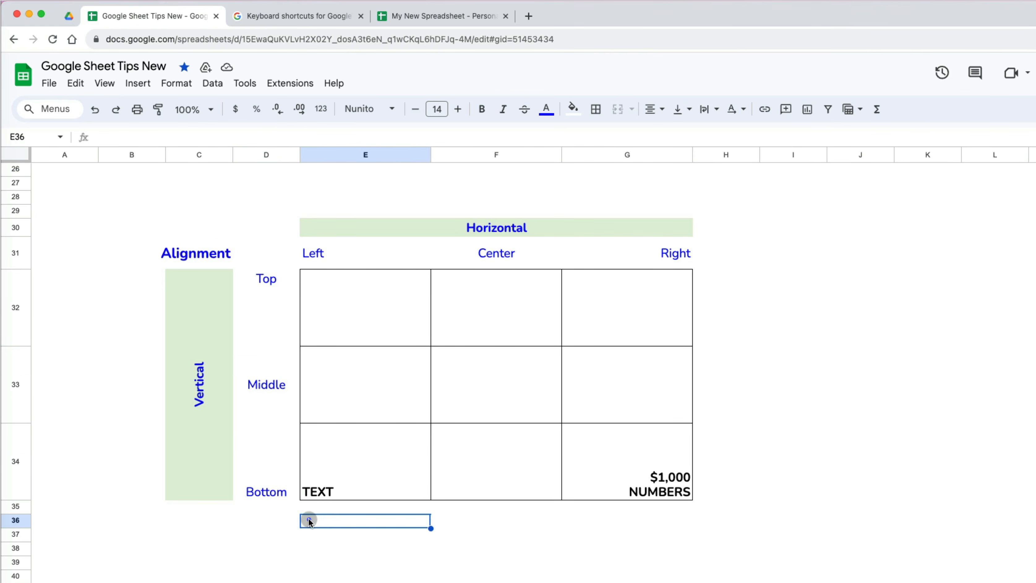
pyautogui.click(278, 462)
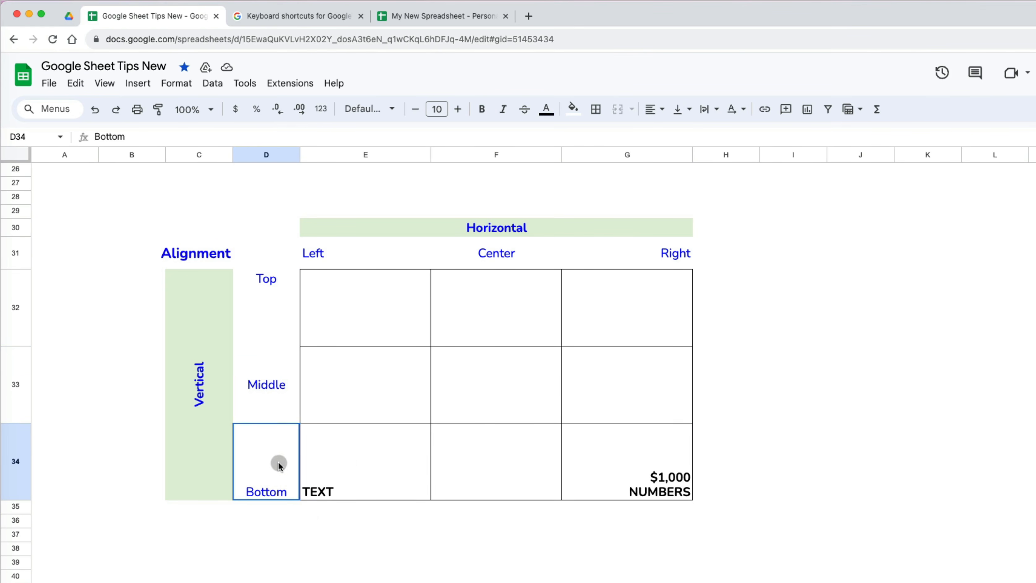
pyautogui.moveTo(278, 461); pyautogui.dragTo(645, 454)
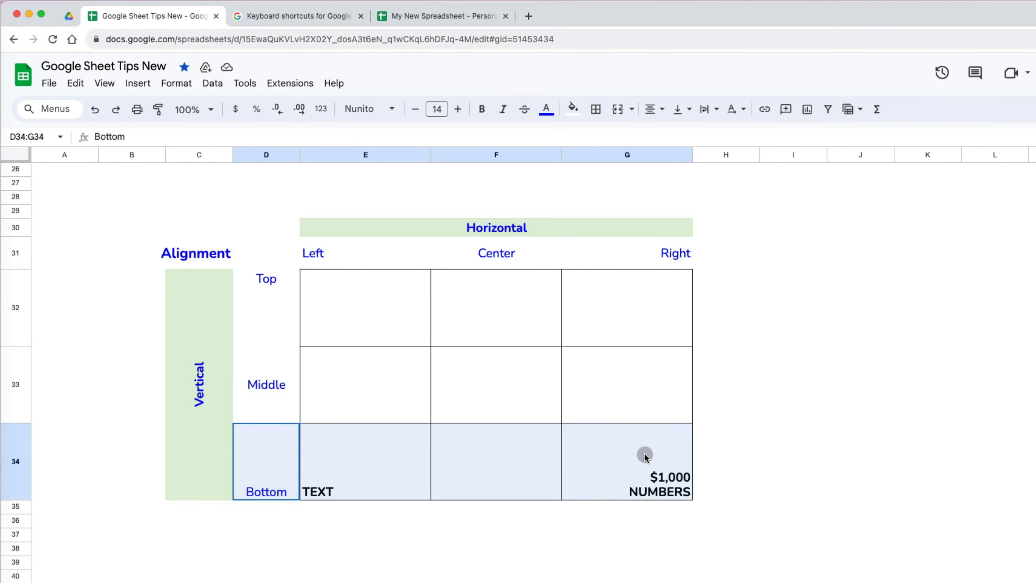
pyautogui.click(624, 517)
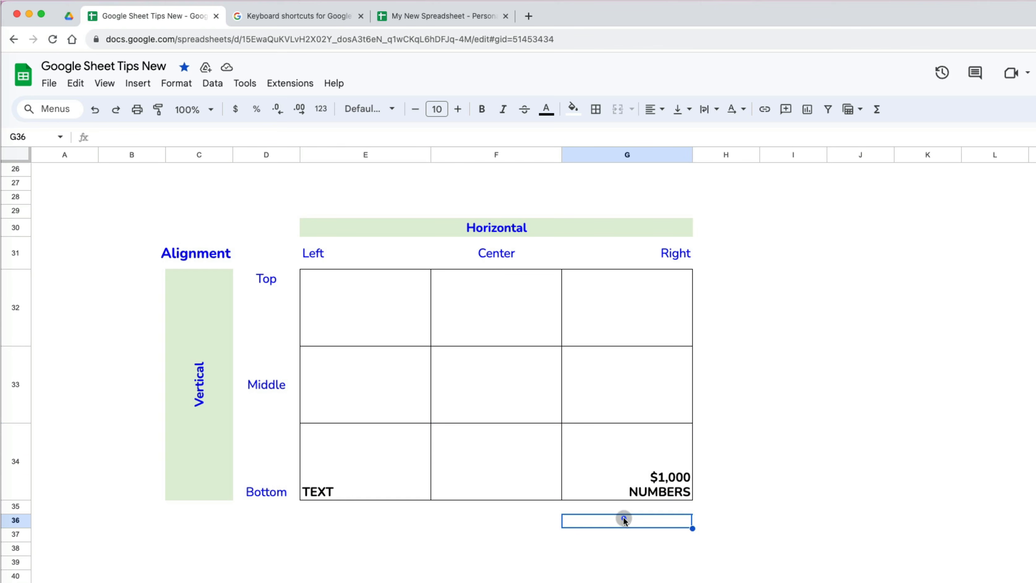
# - Check the bottom-left text and bottom-right numbers, then select the three labels under Left
pyautogui.click(398, 461)
pyautogui.click(375, 259)
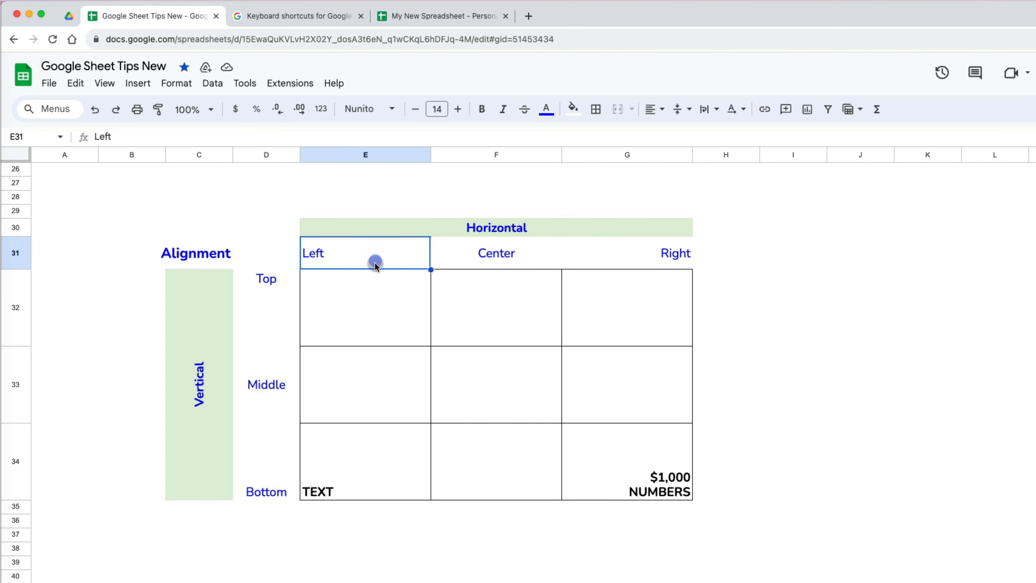
pyautogui.click(649, 446)
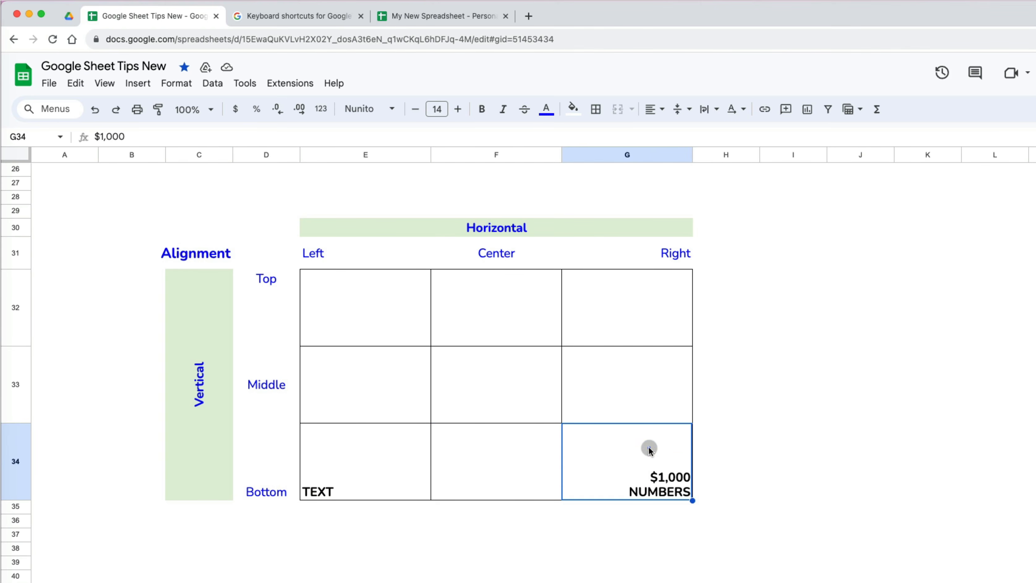
pyautogui.click(674, 256)
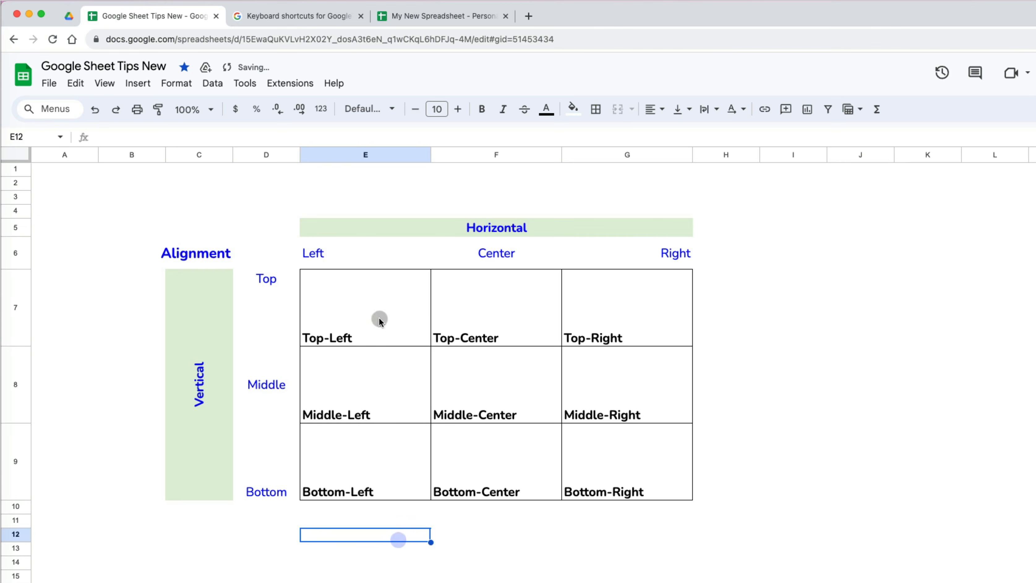
pyautogui.moveTo(379, 317); pyautogui.dragTo(619, 469)
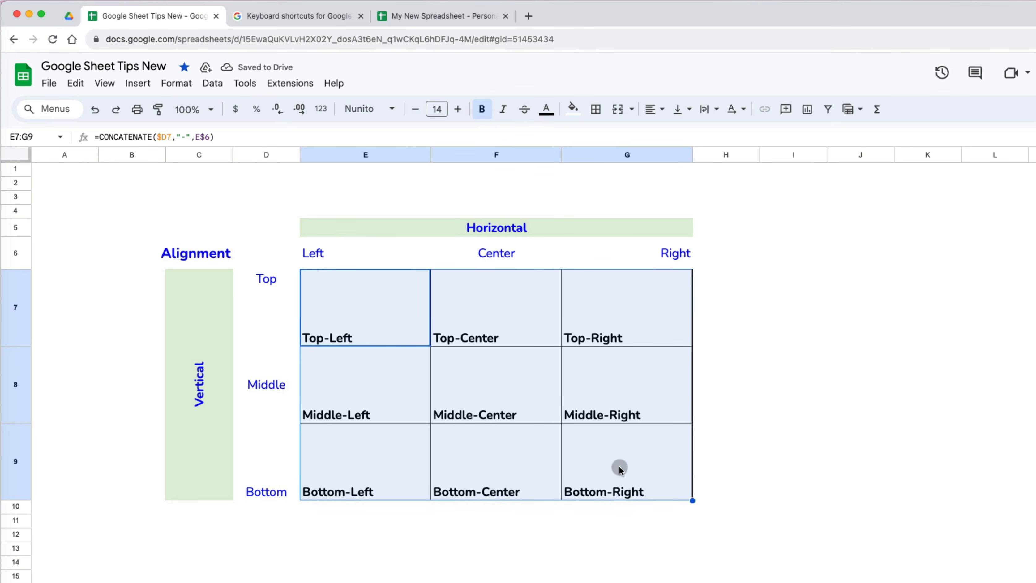
pyautogui.click(756, 507)
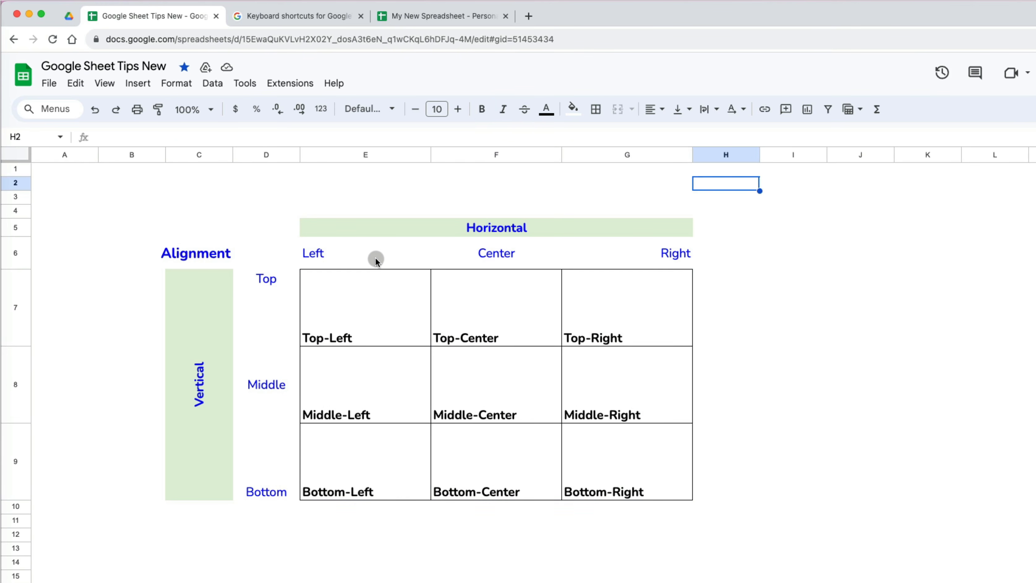
pyautogui.click(375, 258)
pyautogui.moveTo(376, 278); pyautogui.dragTo(363, 472)
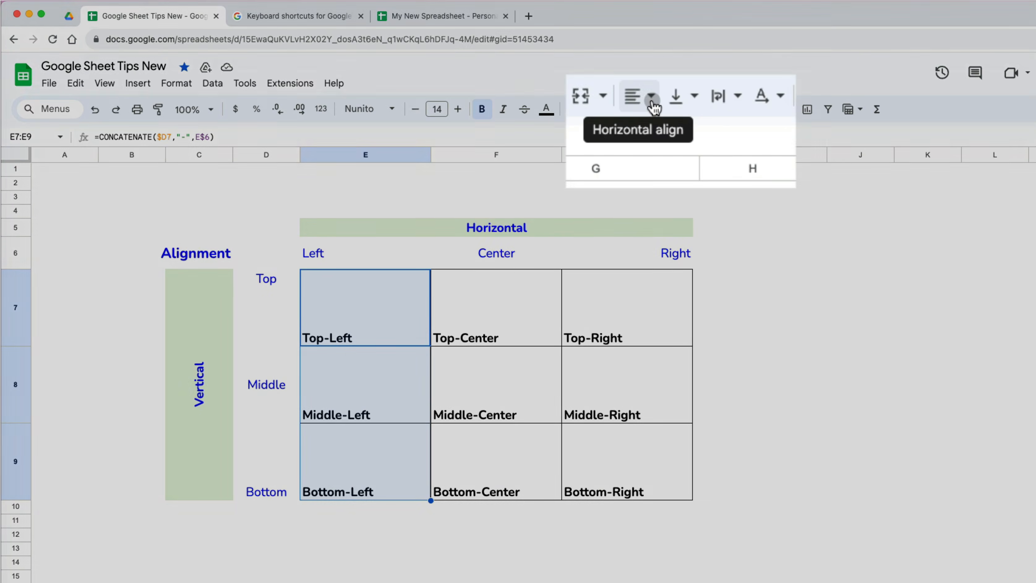
# - Align the Left, Center and Right column labels horizontally left, centre and right
pyautogui.click(652, 101)
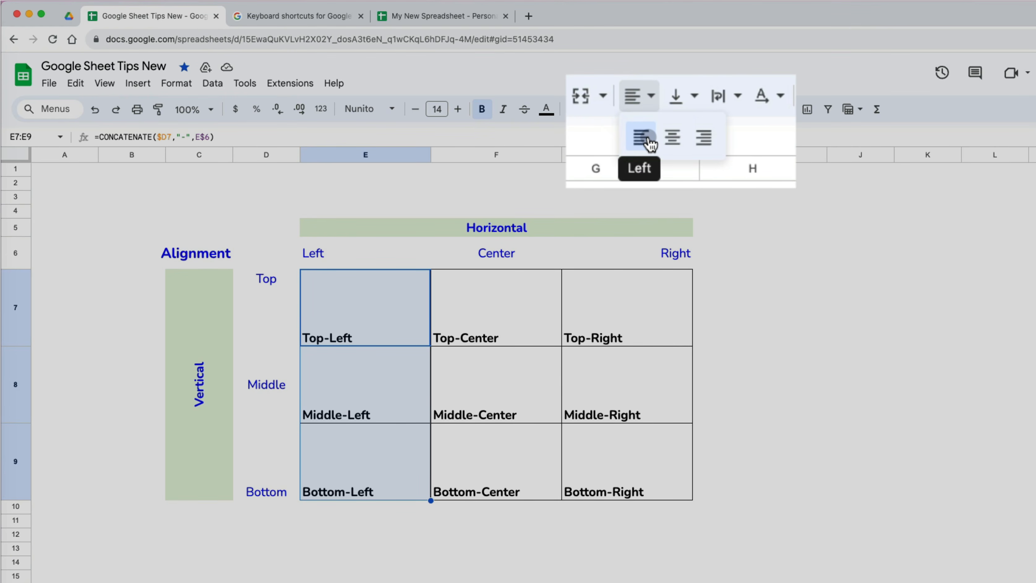
pyautogui.click(657, 134)
pyautogui.moveTo(495, 306); pyautogui.dragTo(493, 460)
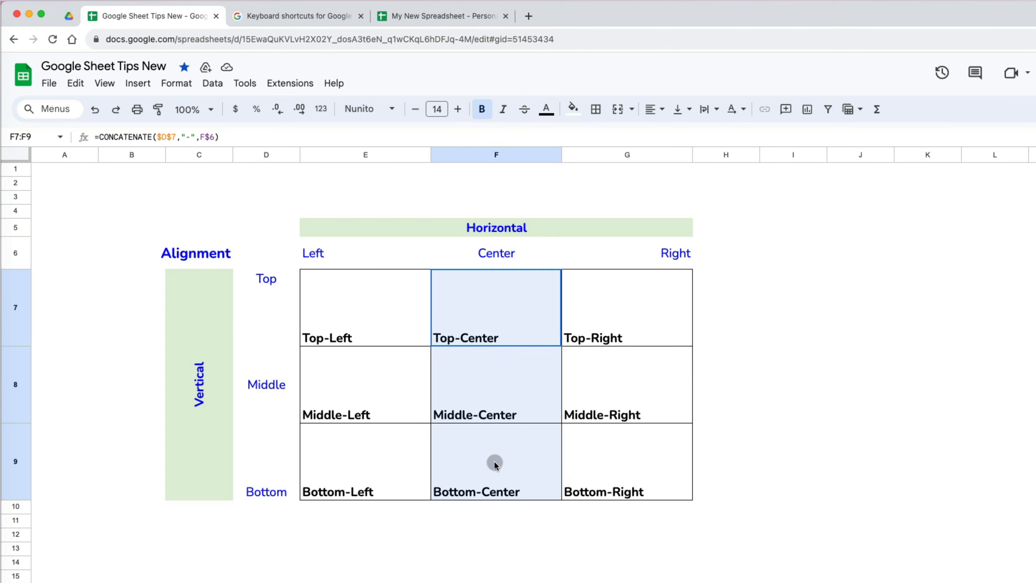
pyautogui.click(652, 109)
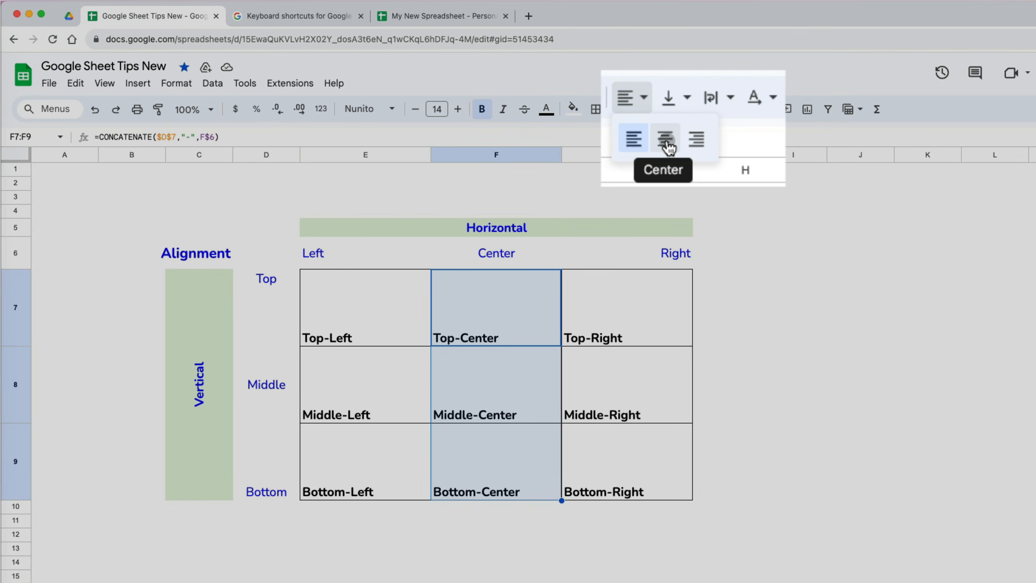
pyautogui.click(674, 134)
pyautogui.moveTo(636, 304); pyautogui.dragTo(639, 463)
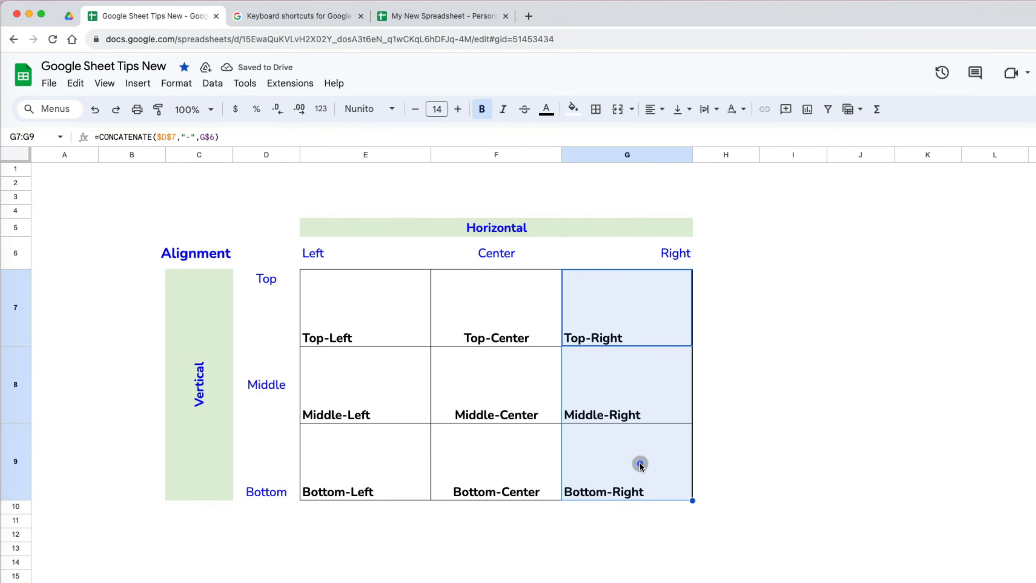
pyautogui.click(652, 109)
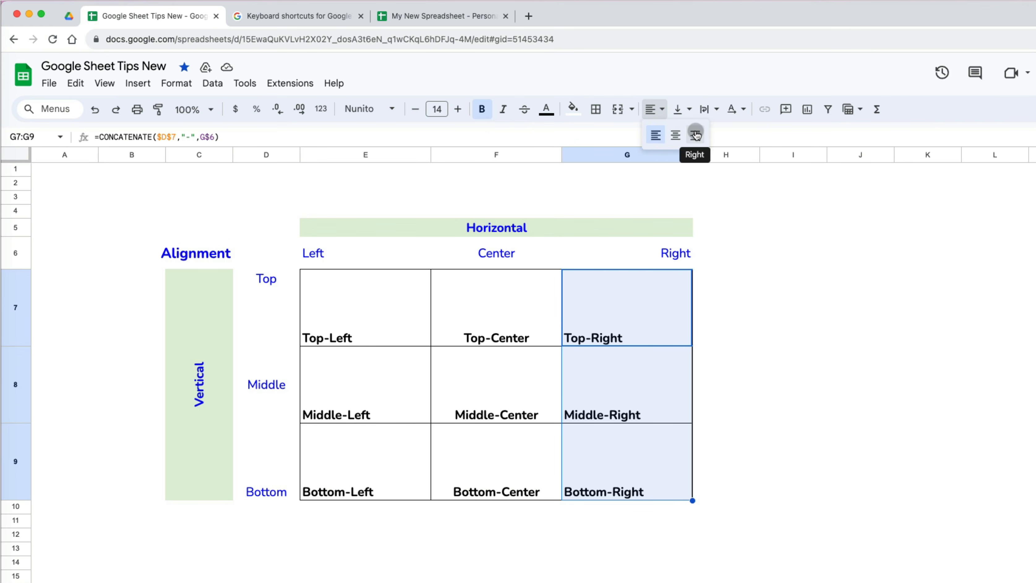
pyautogui.click(696, 134)
# - Align the Top, Middle and Bottom row labels vertically to top, middle and bottom
pyautogui.click(361, 313)
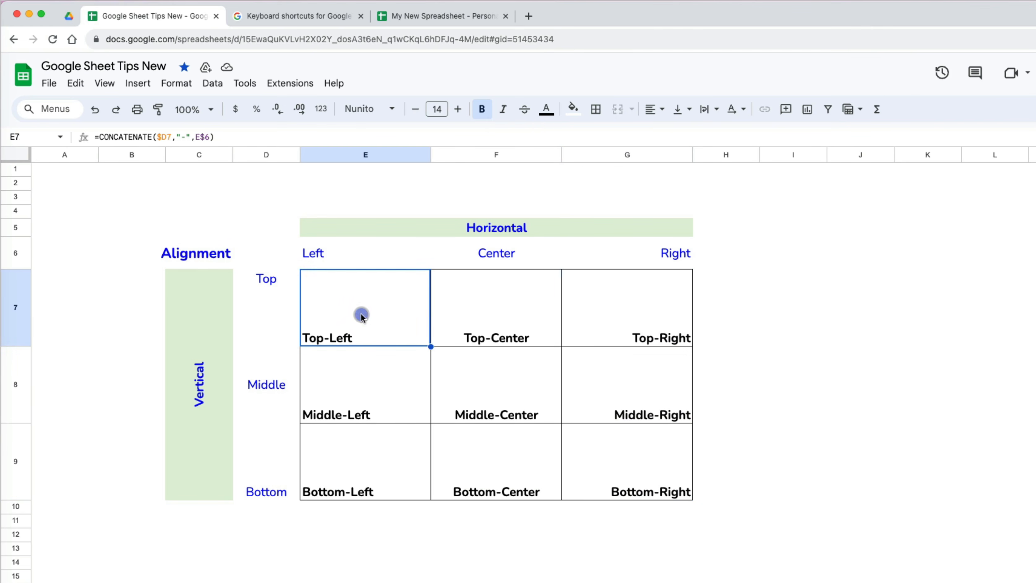
pyautogui.moveTo(372, 315); pyautogui.dragTo(573, 327)
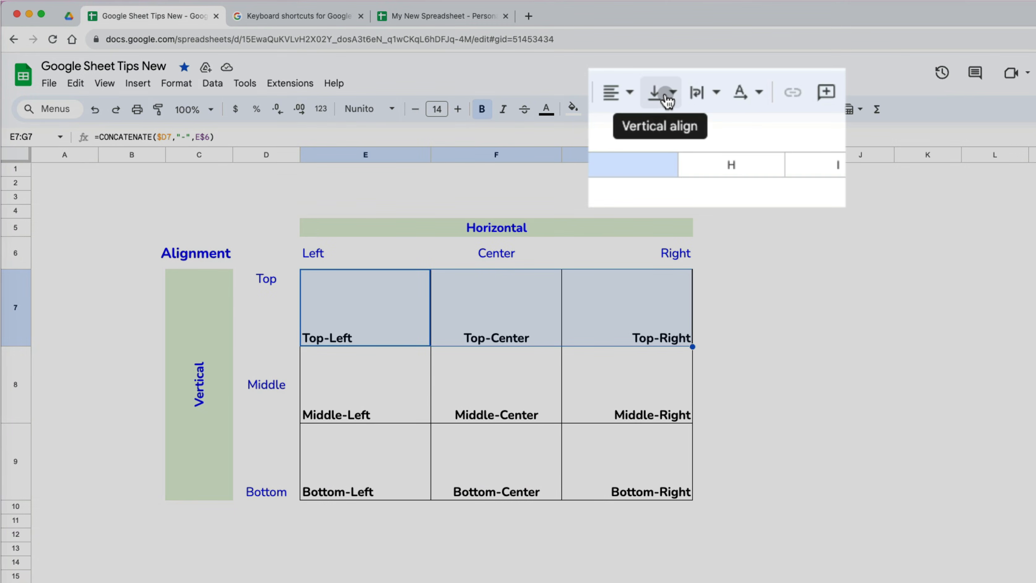
pyautogui.click(688, 98)
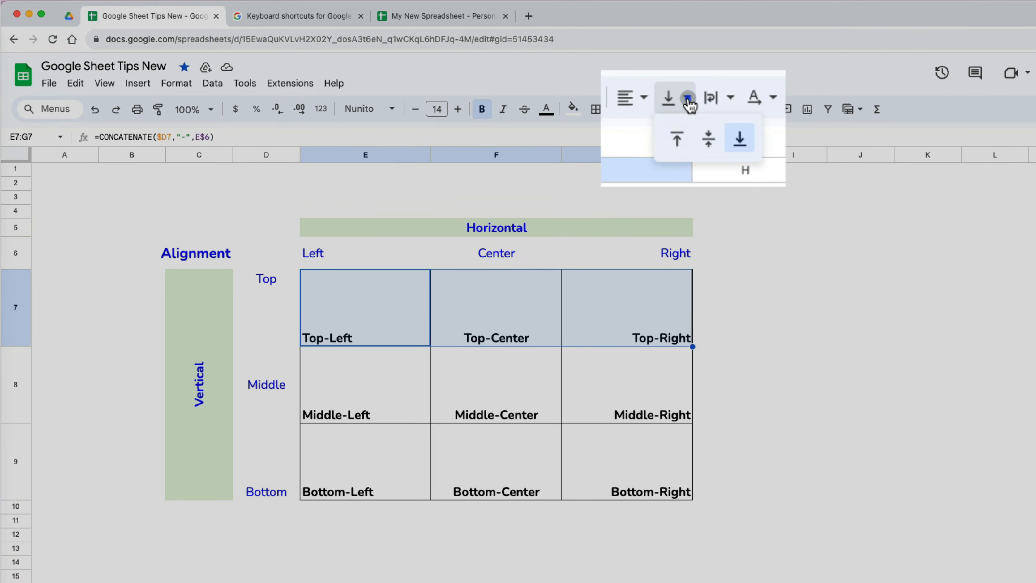
pyautogui.click(677, 140)
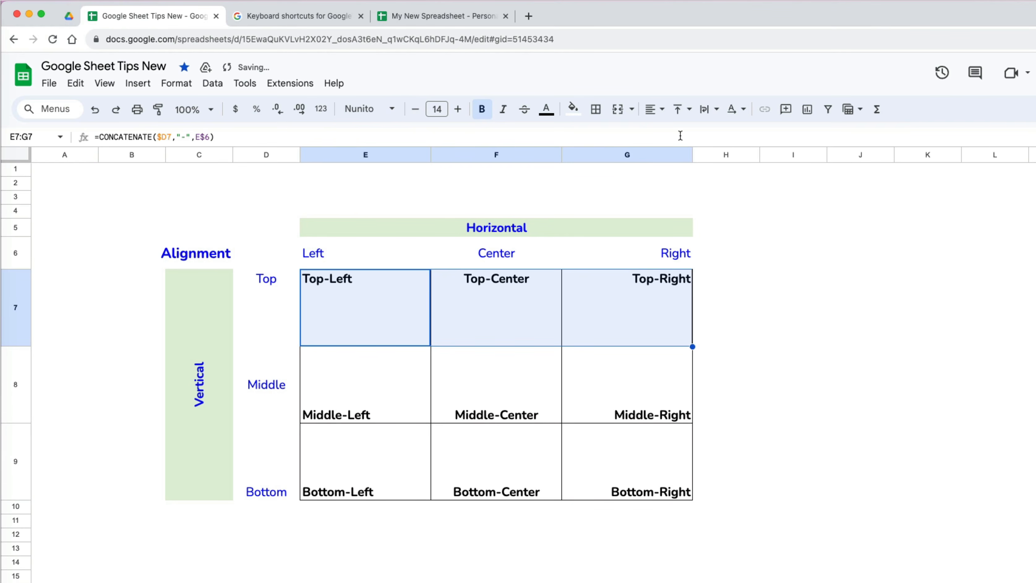
pyautogui.moveTo(365, 380); pyautogui.dragTo(599, 368)
pyautogui.click(688, 109)
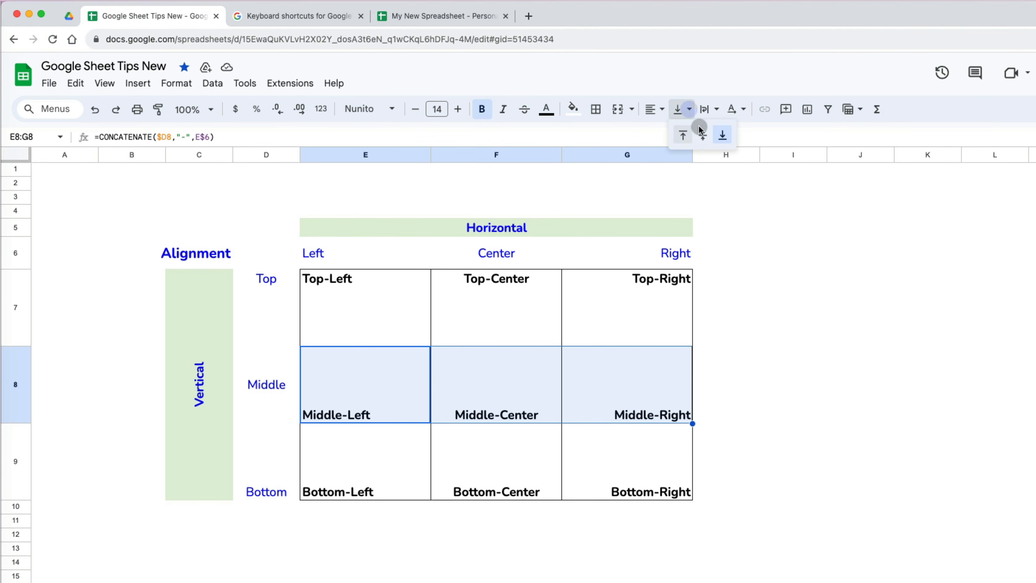
pyautogui.click(703, 137)
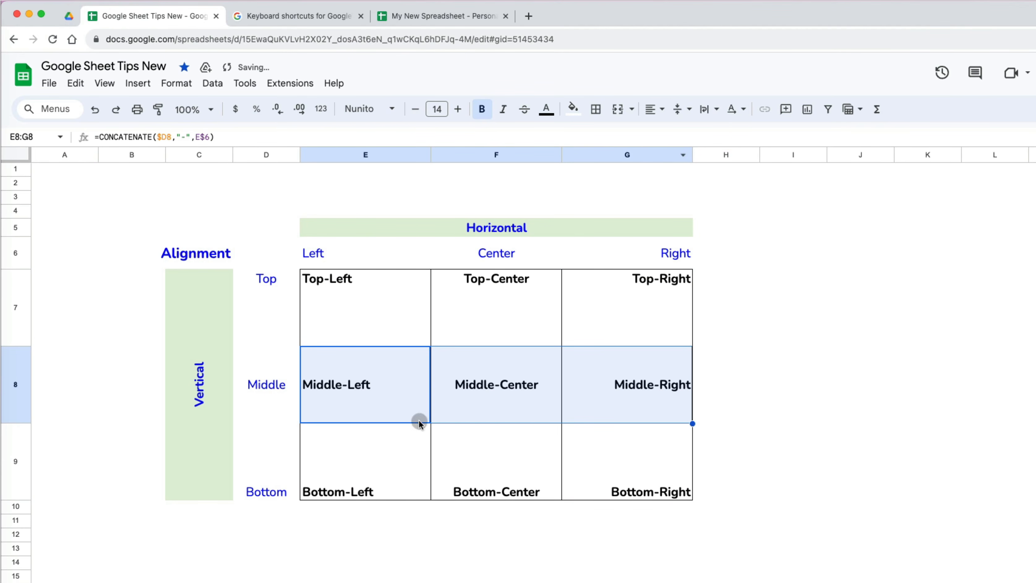
pyautogui.moveTo(412, 428); pyautogui.dragTo(632, 461)
pyautogui.click(689, 114)
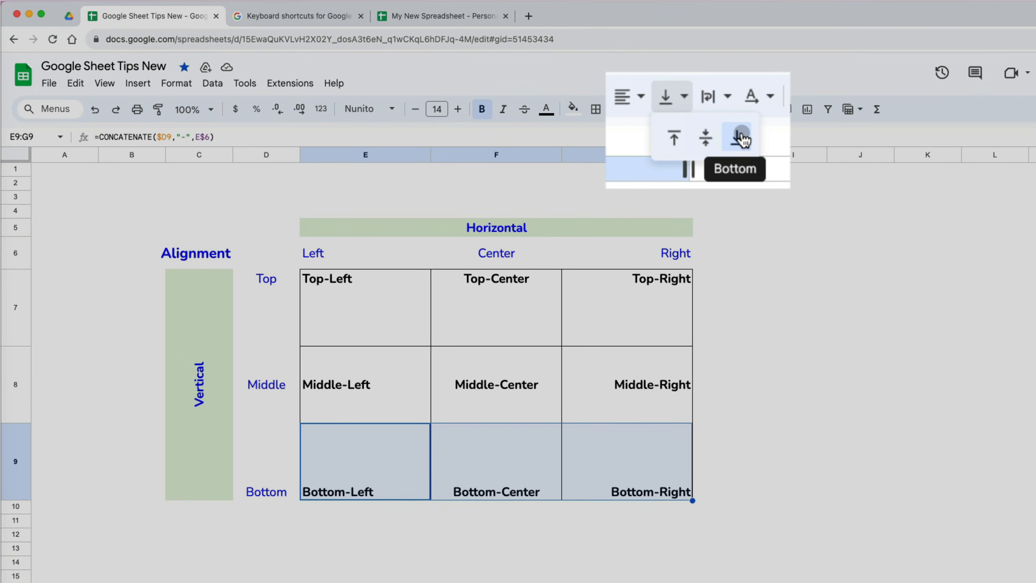
pyautogui.click(741, 137)
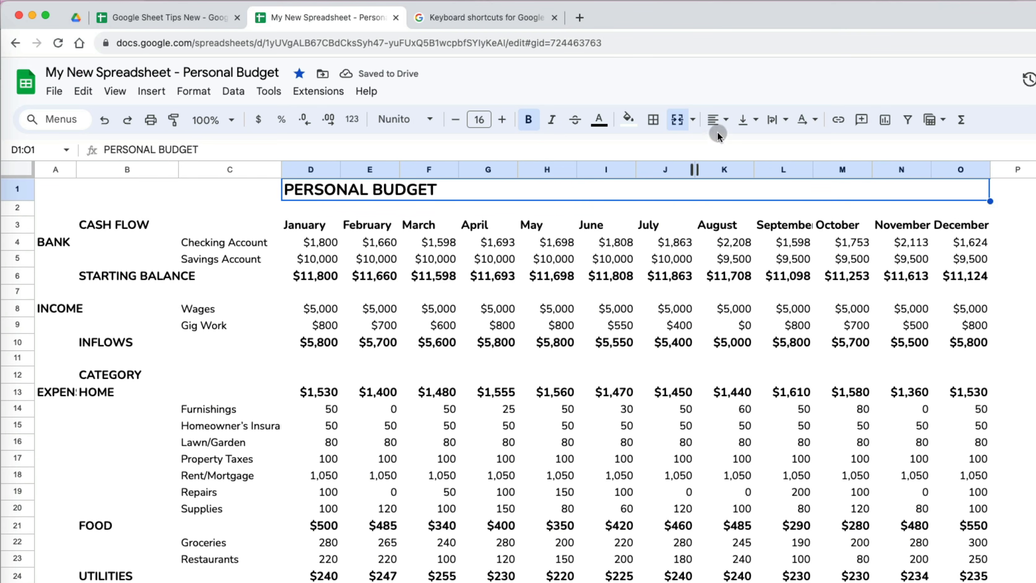
# - Centre the merged PERSONAL BUDGET title horizontally across D1:O1
pyautogui.click(726, 127)
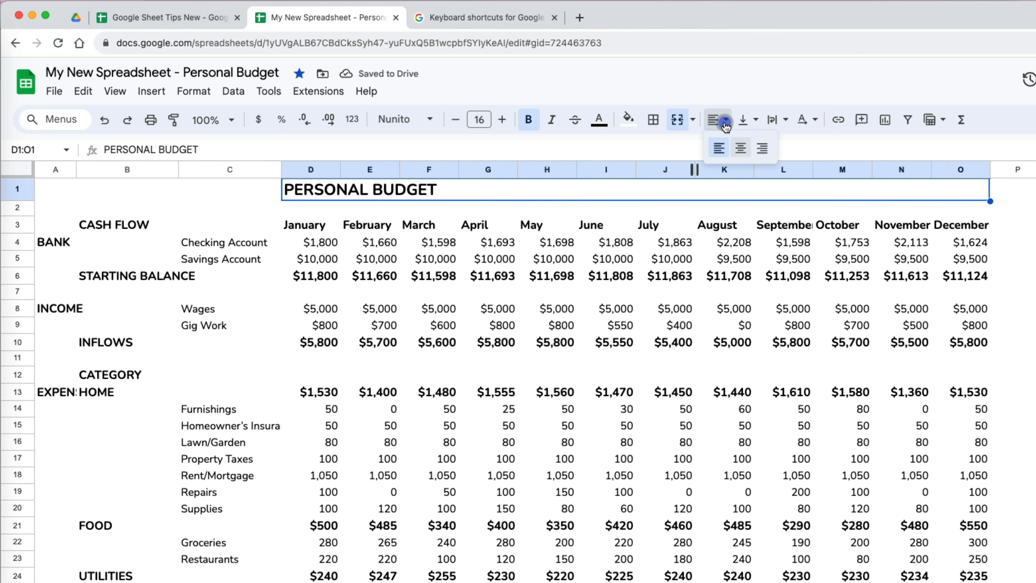
pyautogui.click(741, 149)
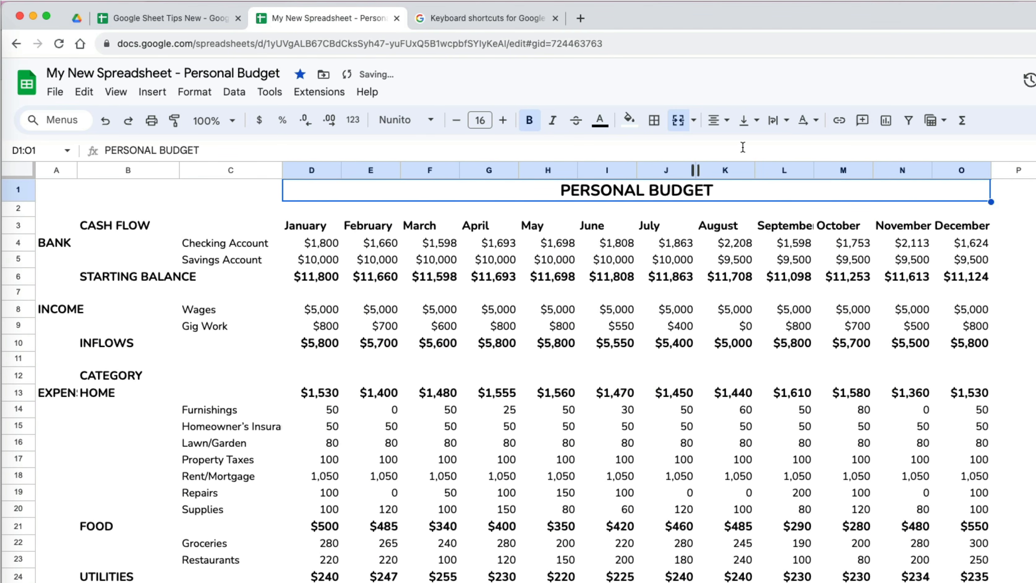
pyautogui.click(747, 182)
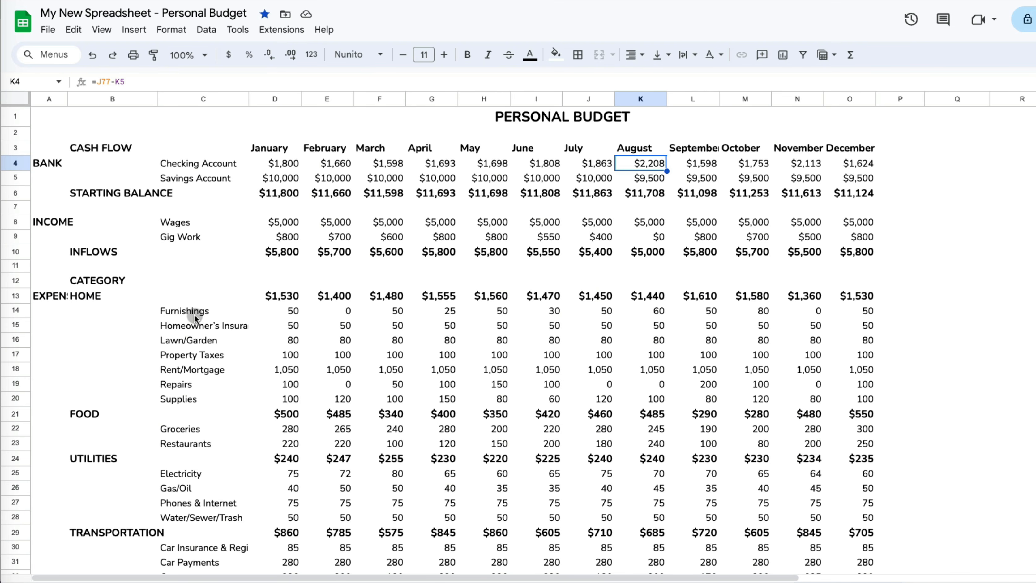
# - Make the Furnishings-to-Supplies rows C14:O20 italic at font size 10
pyautogui.moveTo(194, 315); pyautogui.dragTo(839, 404)
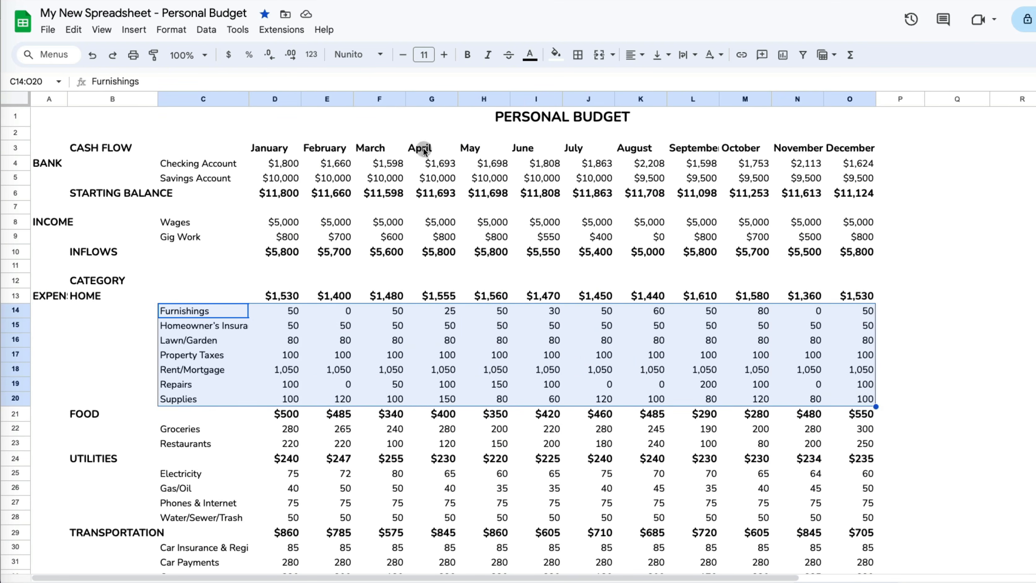
pyautogui.click(404, 58)
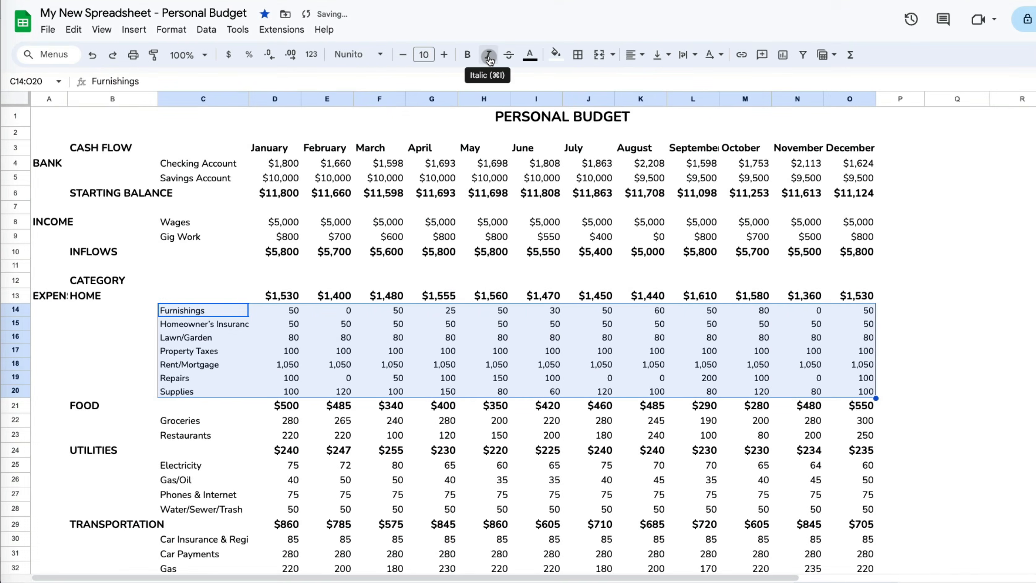
pyautogui.click(489, 56)
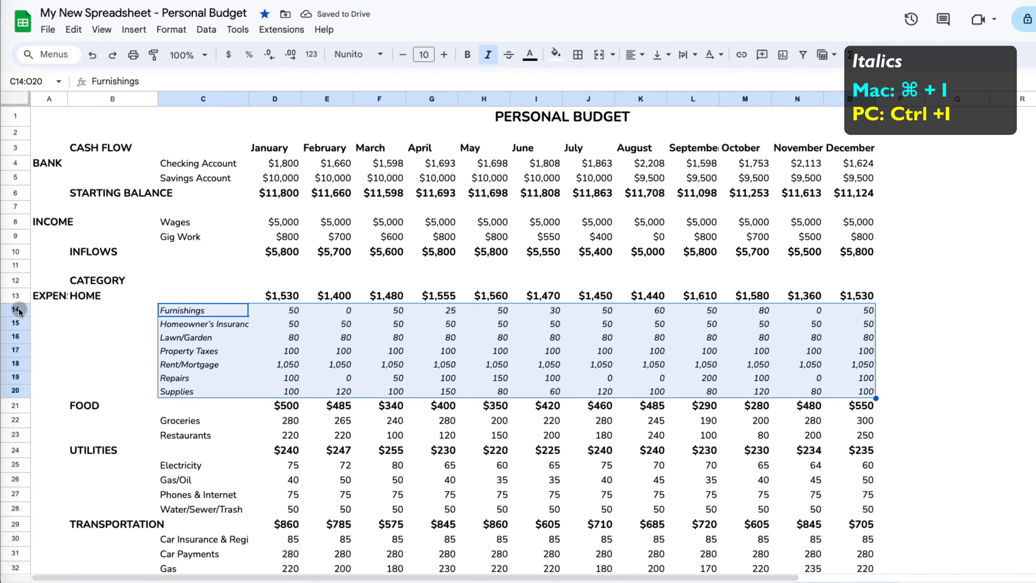
# - Group the HOME item rows 14–20 with Option+Shift+Right Arrow
pyautogui.moveTo(15, 310); pyautogui.dragTo(15, 390)
pyautogui.click(102, 30)
pyautogui.moveTo(163, 93)
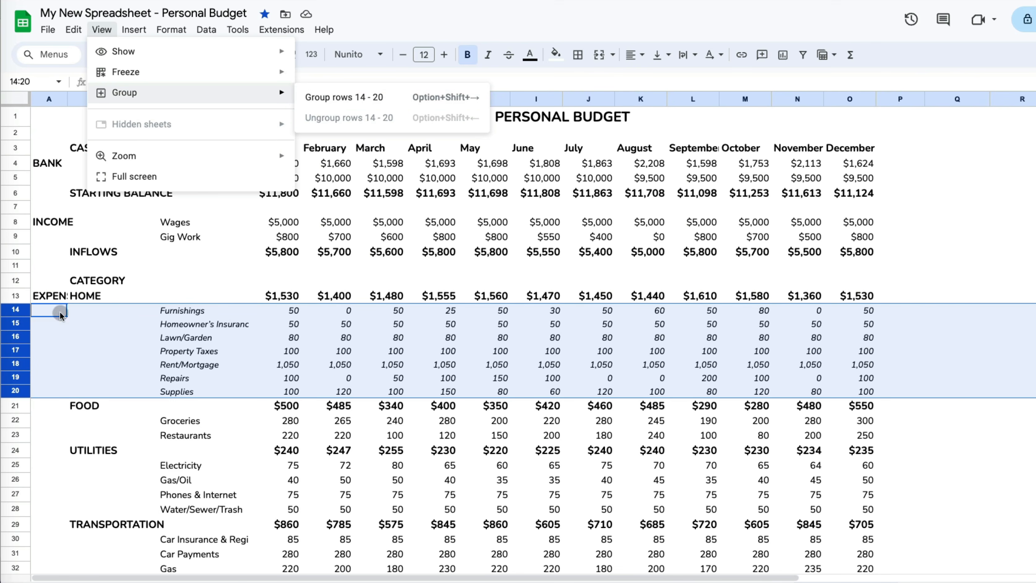
pyautogui.click(31, 311)
pyautogui.hotkey('alt', 'shift', 'Right')
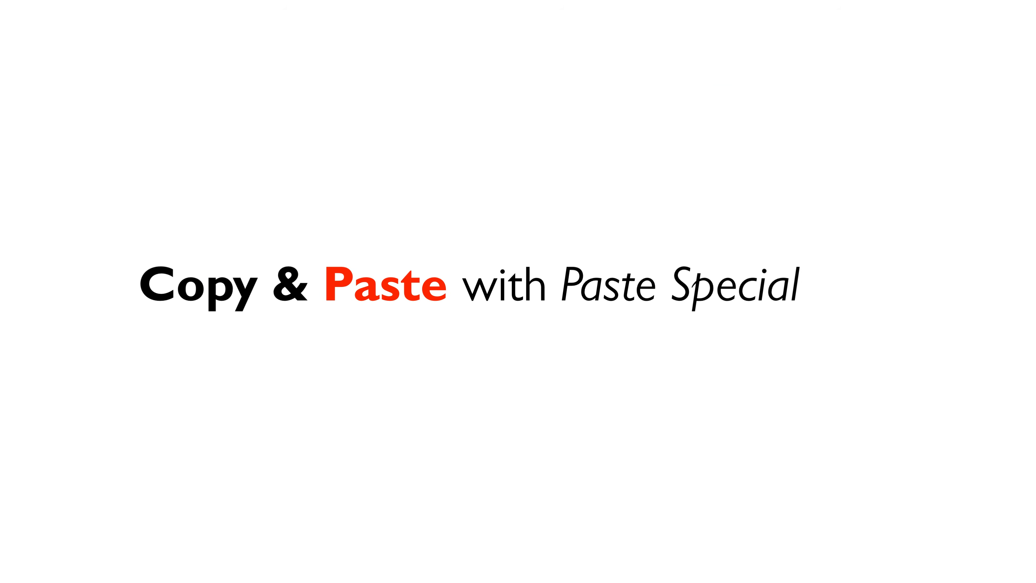
# - Copy the Furnishings row and paste format only onto Groceries and Restaurants, rows 22–23
pyautogui.press('super+c')
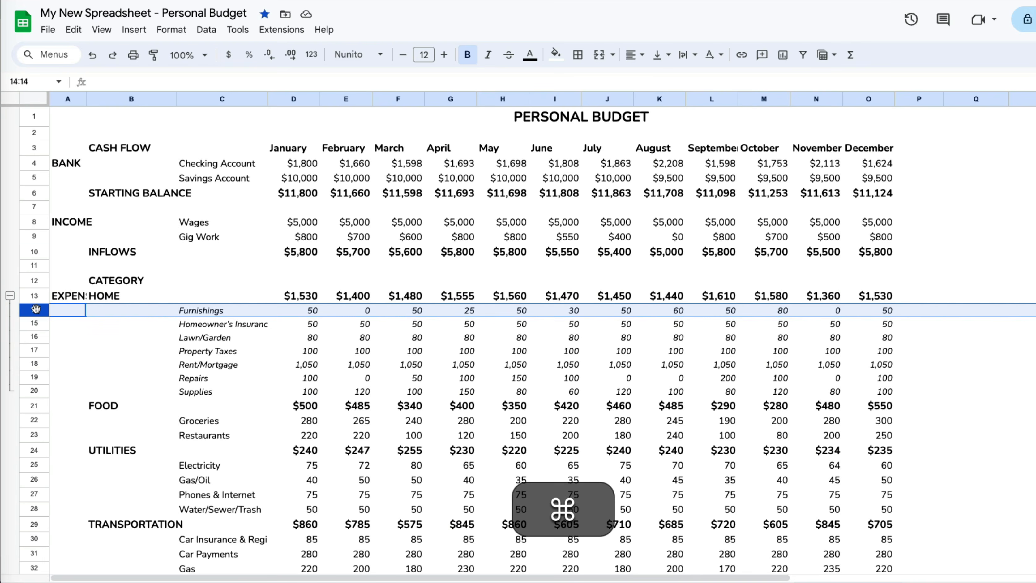
pyautogui.moveTo(35, 420); pyautogui.dragTo(39, 434)
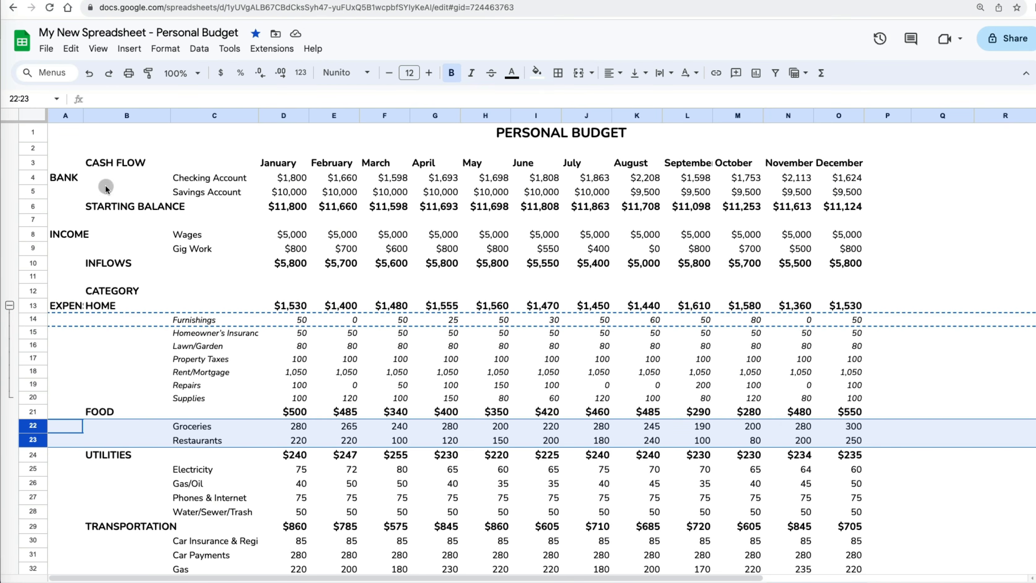
pyautogui.click(71, 49)
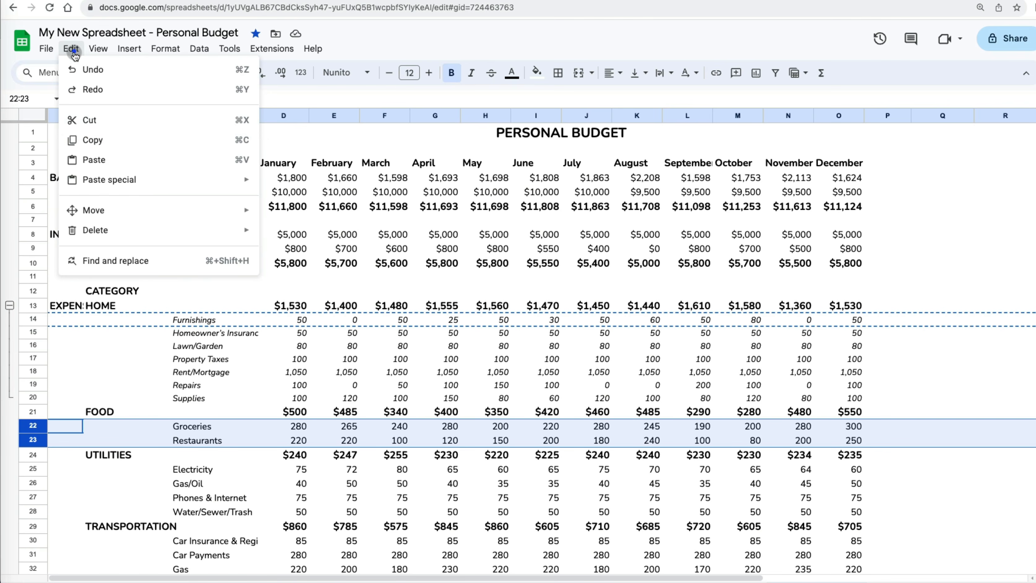
pyautogui.moveTo(116, 182)
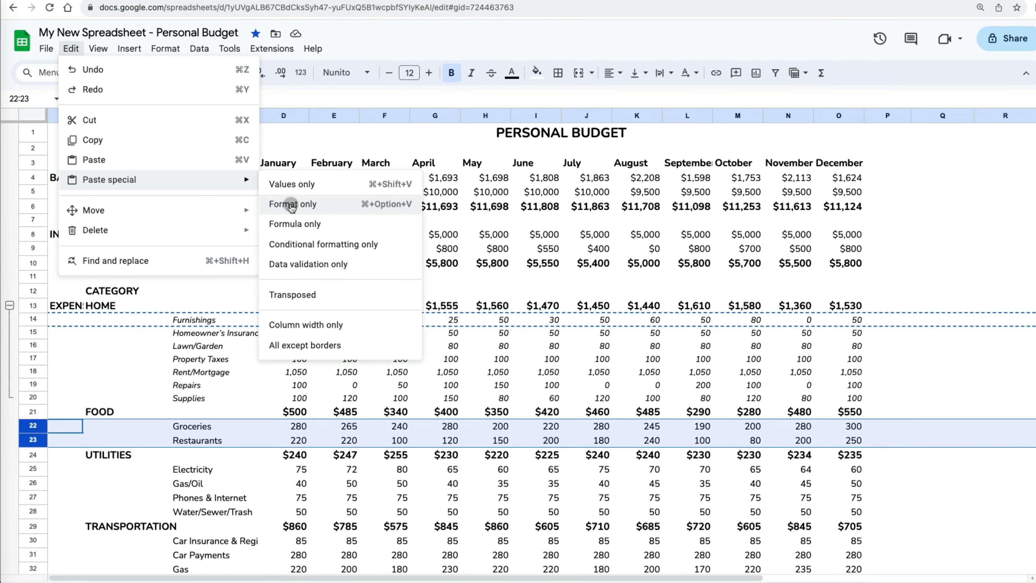
pyautogui.click(292, 204)
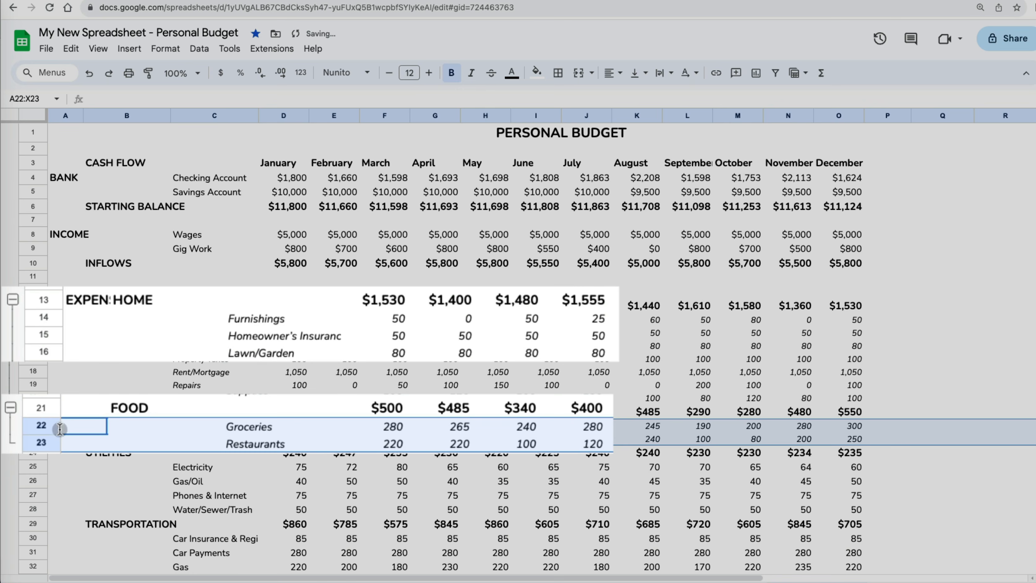
pyautogui.click(52, 465)
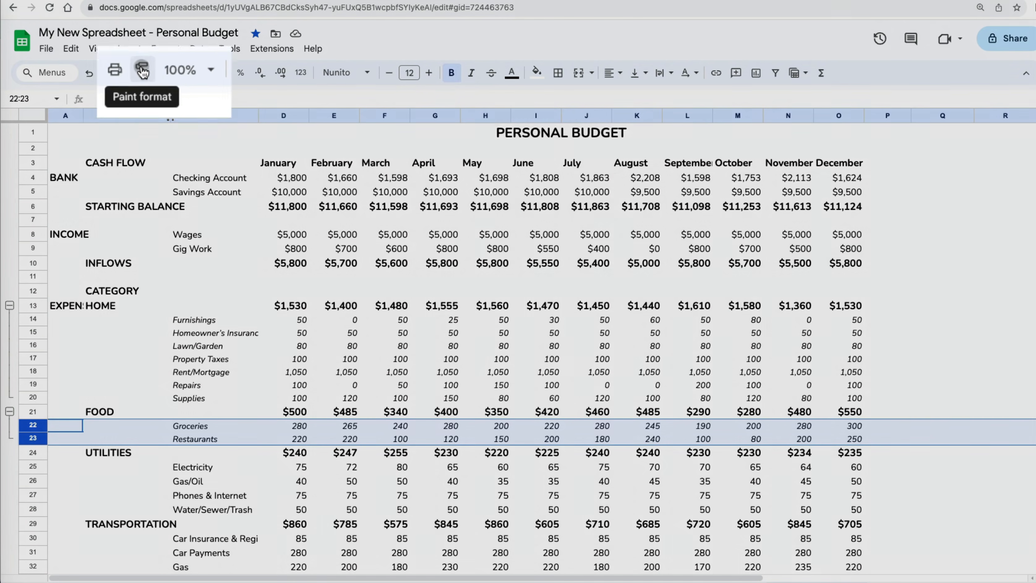
# - Paint the Food rows' italic formatting onto Utilities rows 25–28, Electricity to Water/Sewer/Trash
pyautogui.click(148, 73)
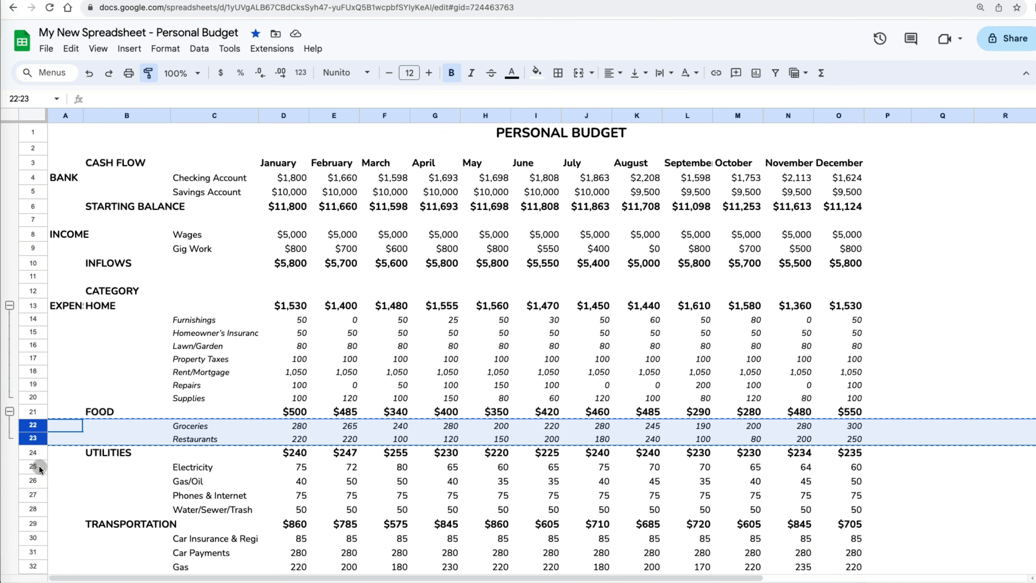
pyautogui.moveTo(34, 466); pyautogui.dragTo(36, 506)
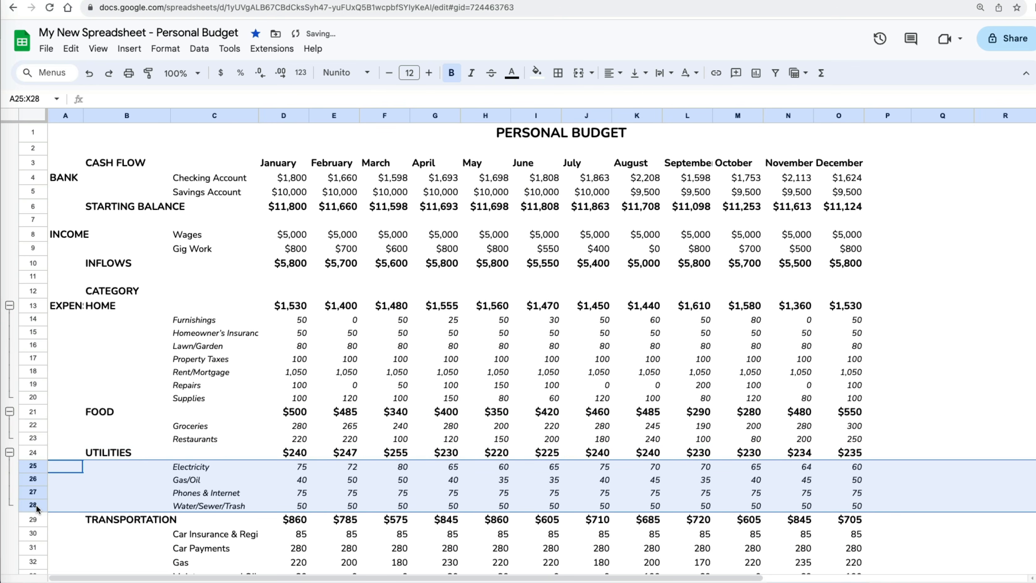
pyautogui.scroll(-3, 104, 491)
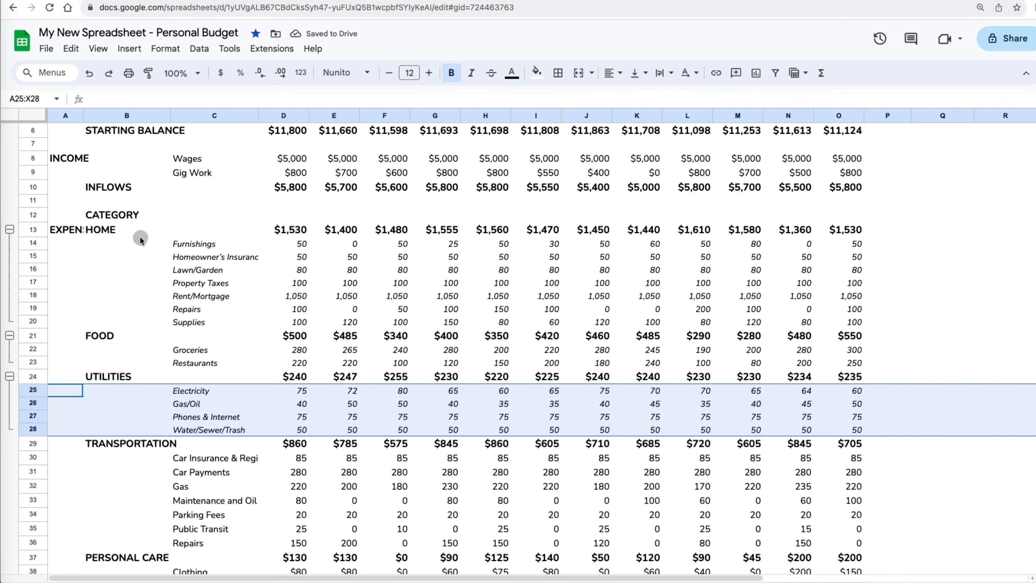
pyautogui.click(148, 73)
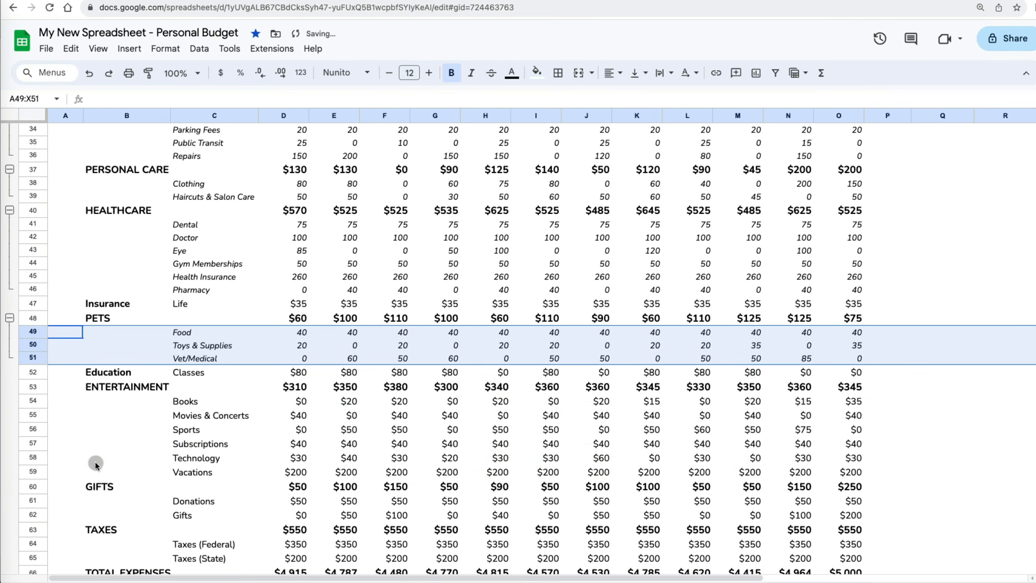
# - Paste format only onto the Entertainment, Gifts and Taxes detail rows with Cmd+Option+V
pyautogui.moveTo(33, 400); pyautogui.dragTo(41, 510)
pyautogui.press('super+alt+v')
pyautogui.press('super+alt+v')
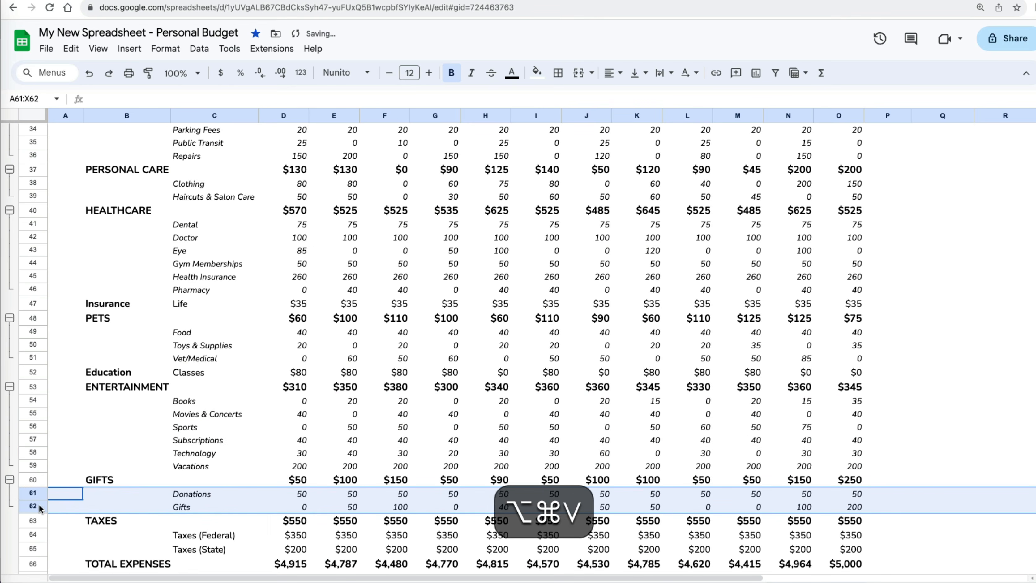
pyautogui.scroll(-3, 63, 519)
pyautogui.moveTo(38, 455); pyautogui.dragTo(39, 468)
pyautogui.press('super+alt+v')
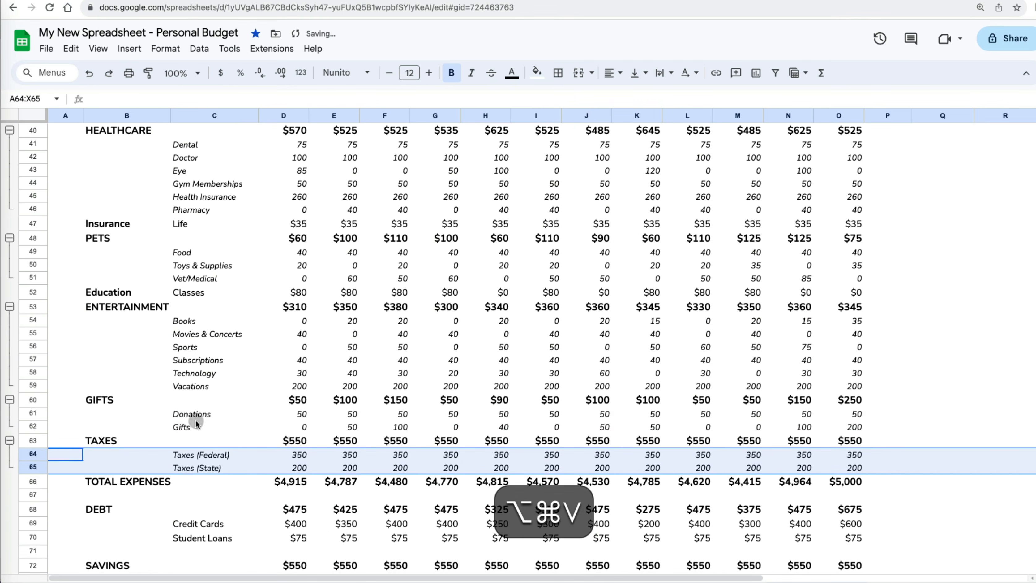
# - Paste format only onto rows 38–39, then collapse all row groups
pyautogui.click(71, 49)
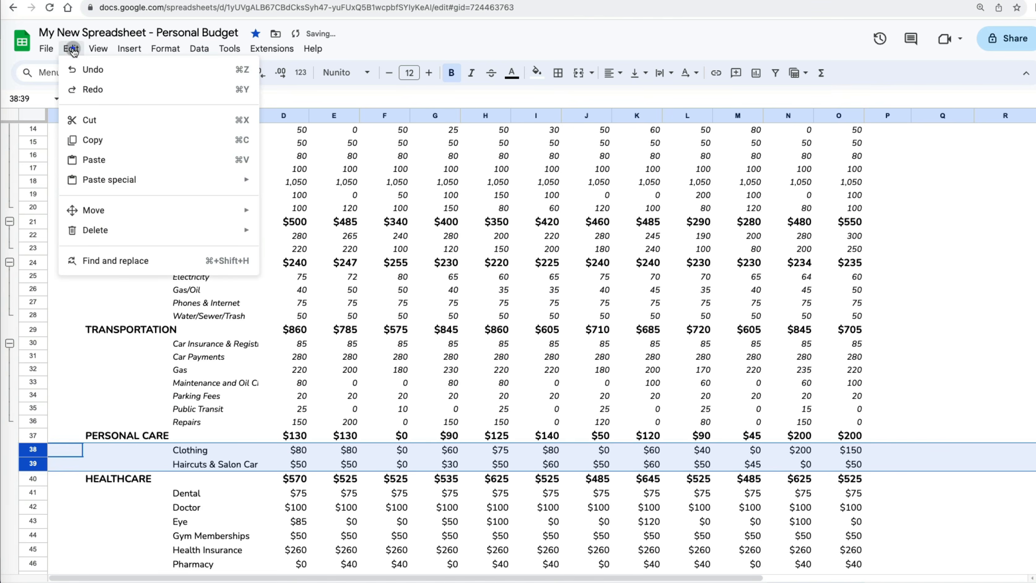
pyautogui.moveTo(91, 180)
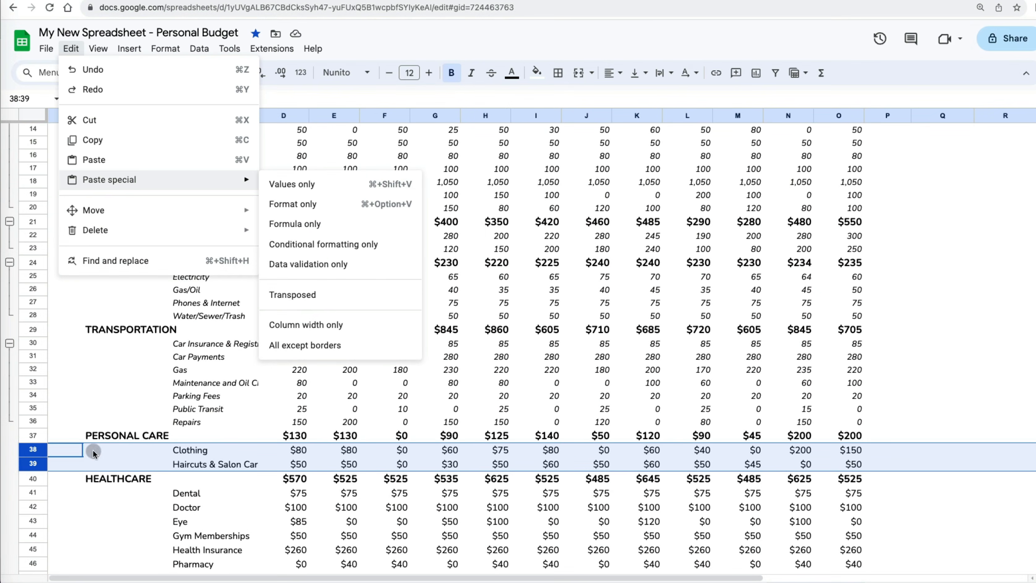
pyautogui.click(31, 451)
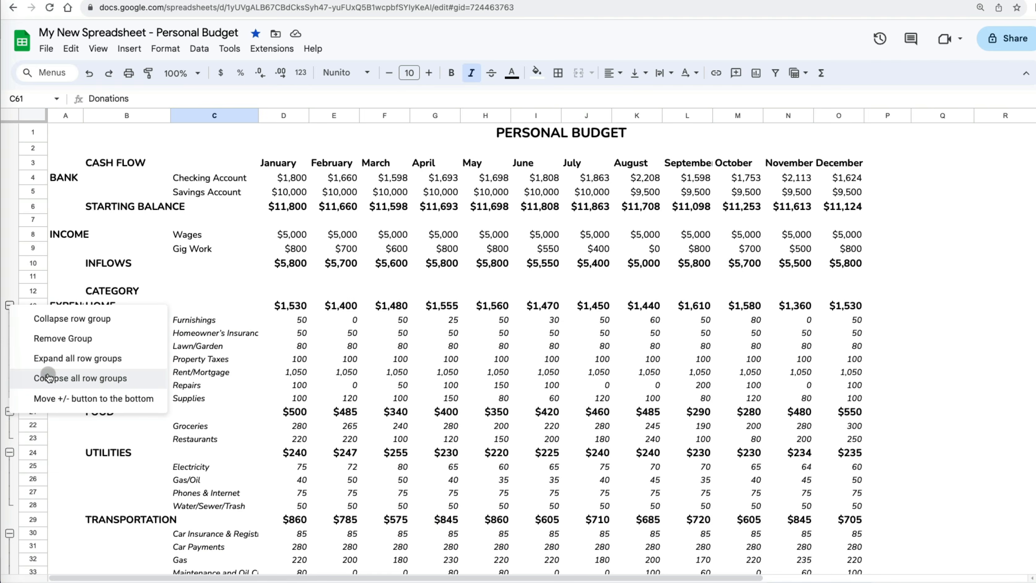
pyautogui.click(47, 507)
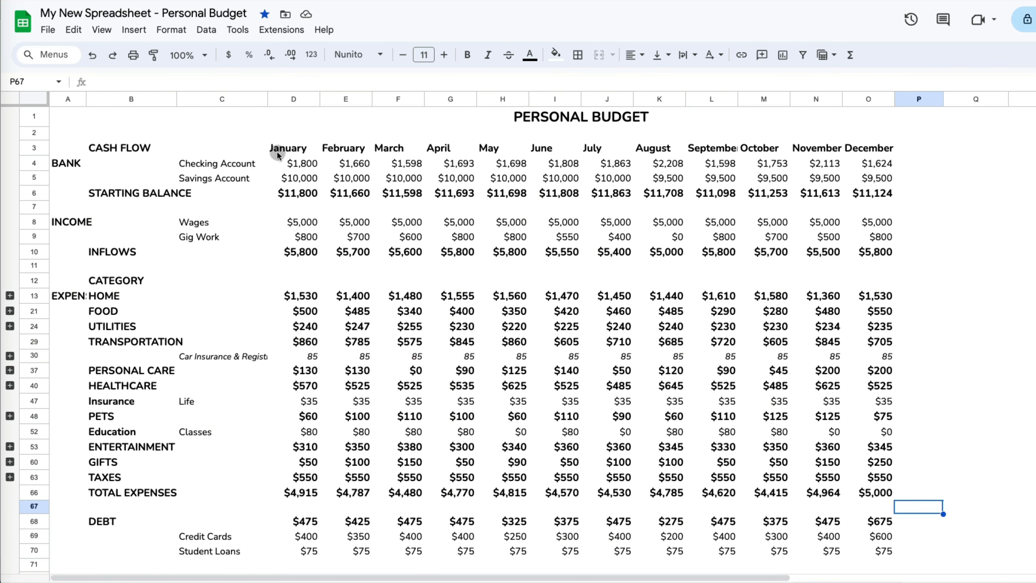
# - Fill the CASH FLOW header cells B3:O3 with custom pale blue #dfe9fc
pyautogui.moveTo(135, 149); pyautogui.dragTo(865, 155)
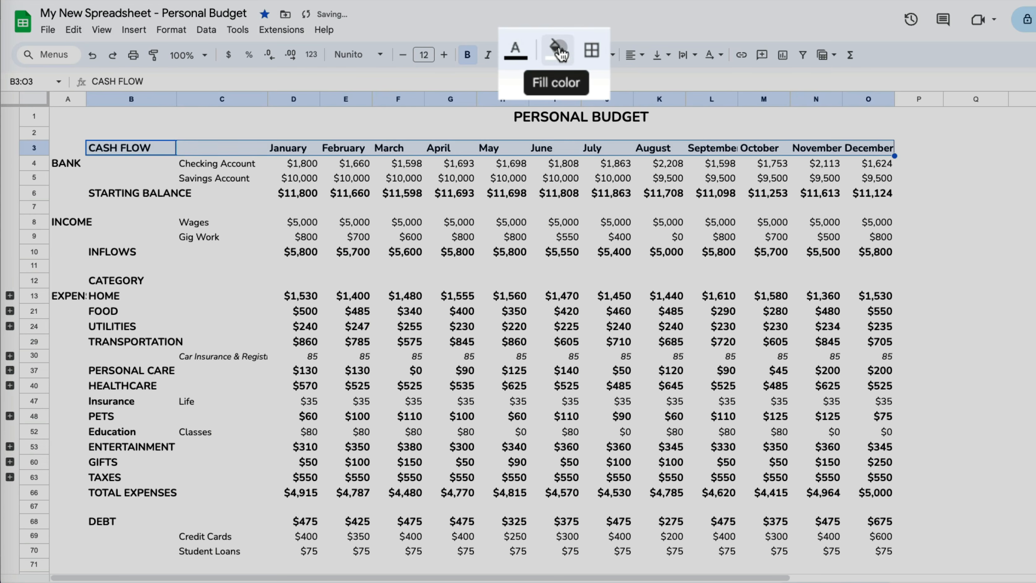
pyautogui.click(560, 51)
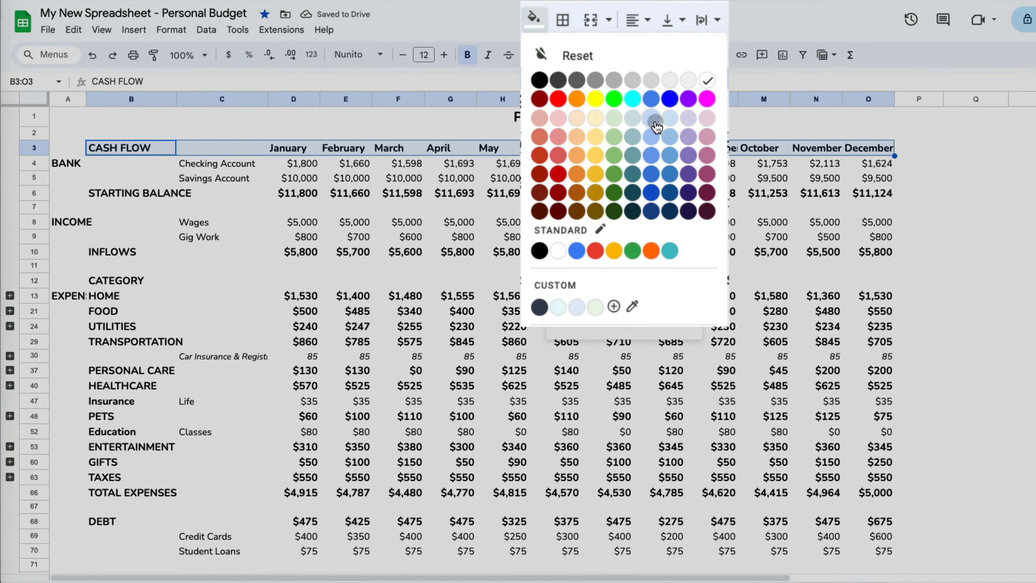
pyautogui.click(655, 121)
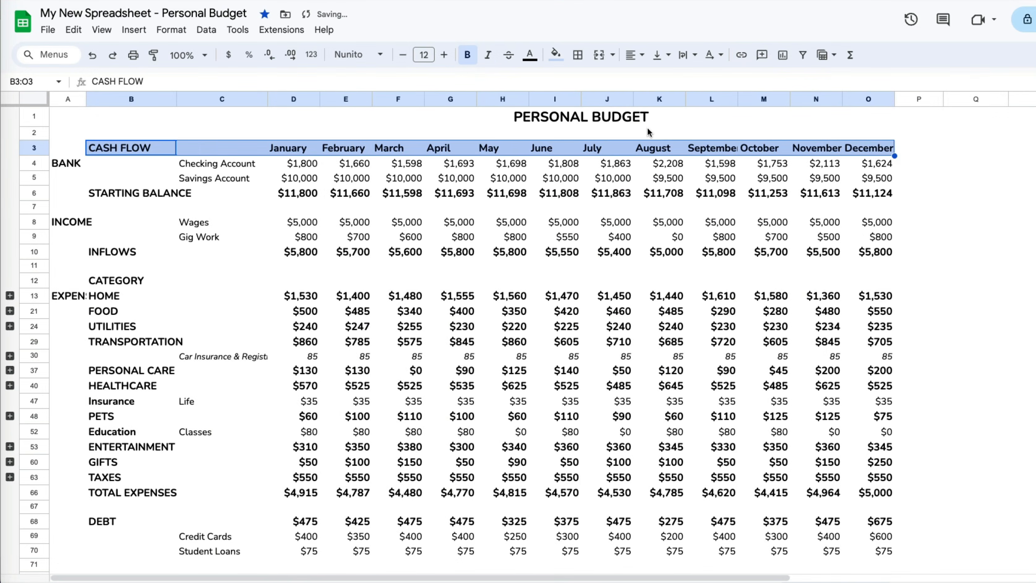
pyautogui.click(560, 61)
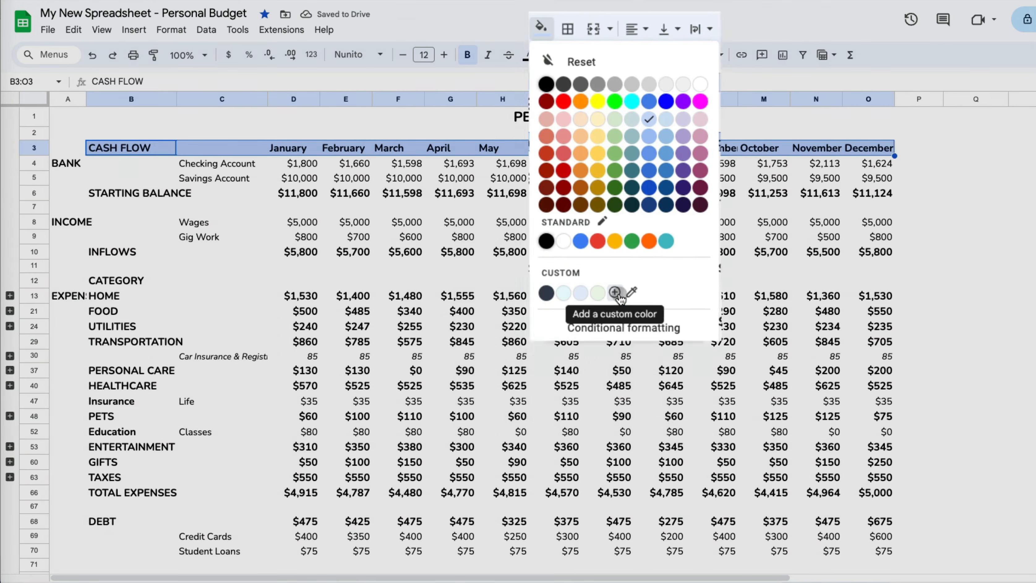
pyautogui.click(615, 303)
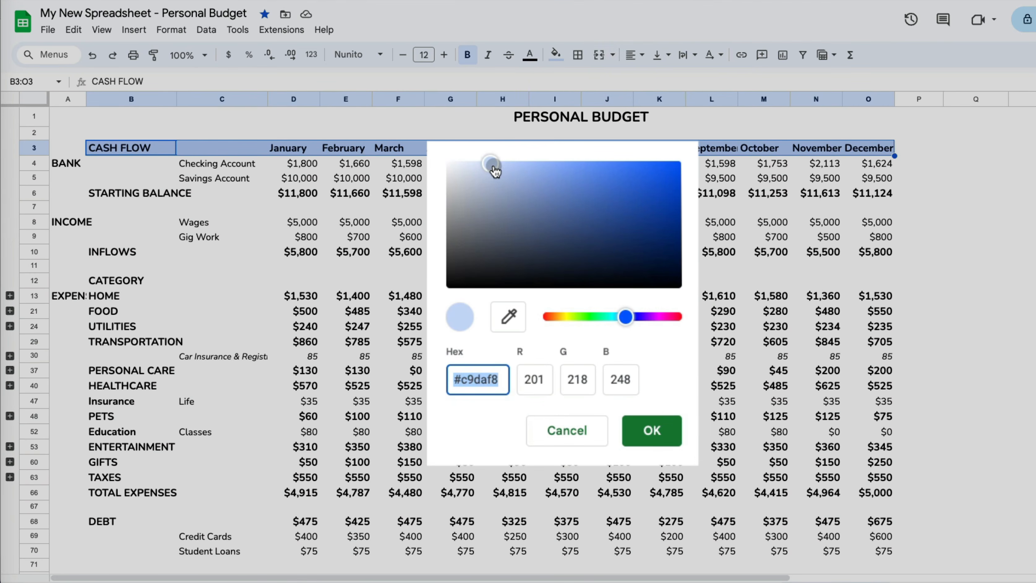
pyautogui.moveTo(495, 172); pyautogui.dragTo(476, 171)
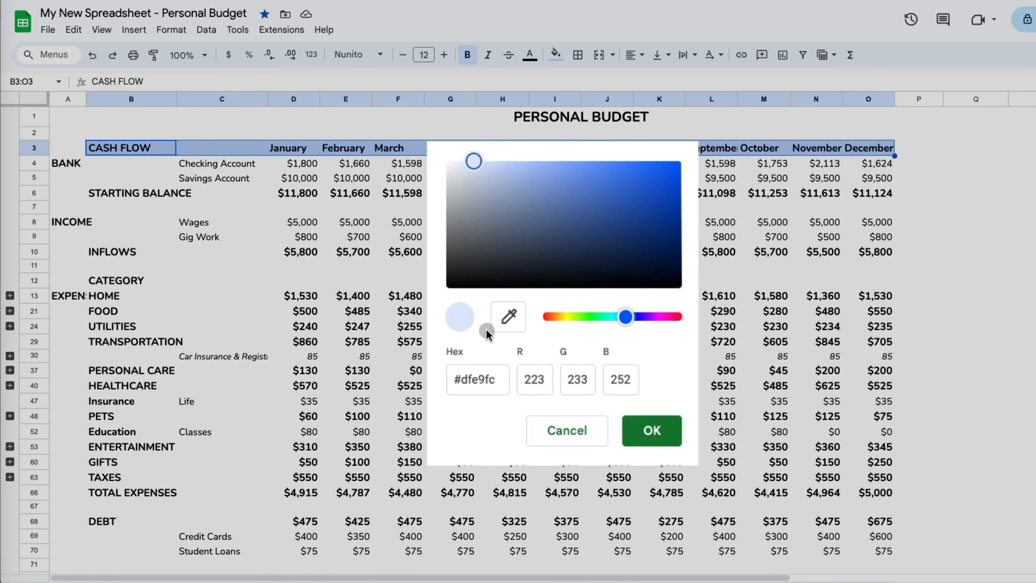
pyautogui.click(669, 436)
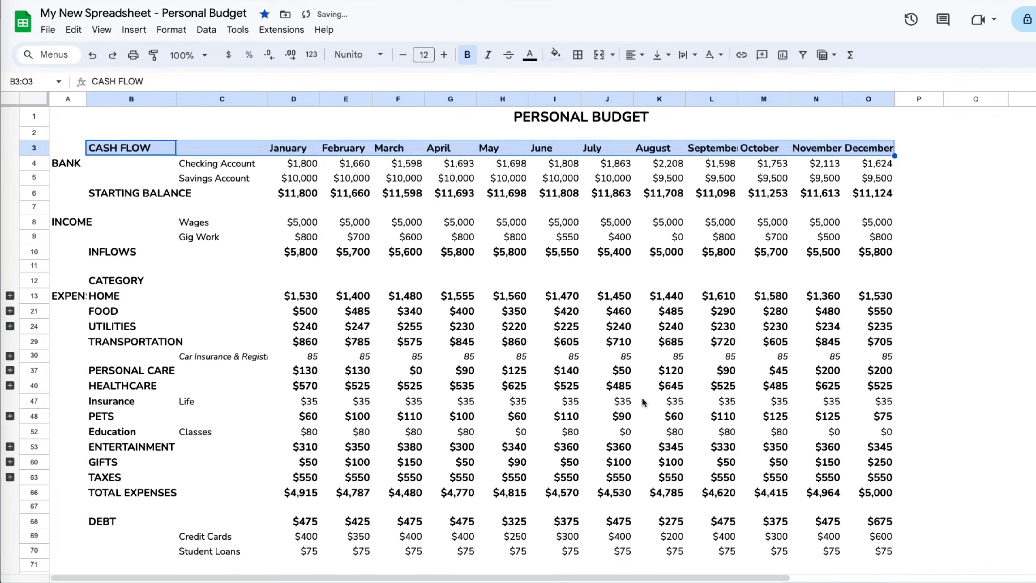
pyautogui.click(37, 148)
# - Copy row 3's pale blue header format onto row 6 and the ENDING BALANCE row
pyautogui.click(155, 59)
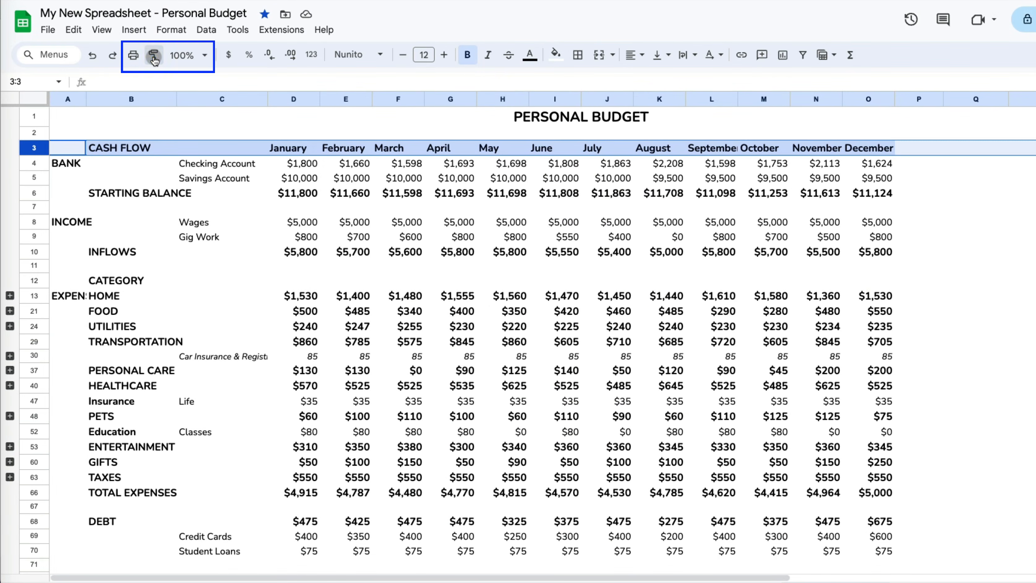
pyautogui.click(33, 193)
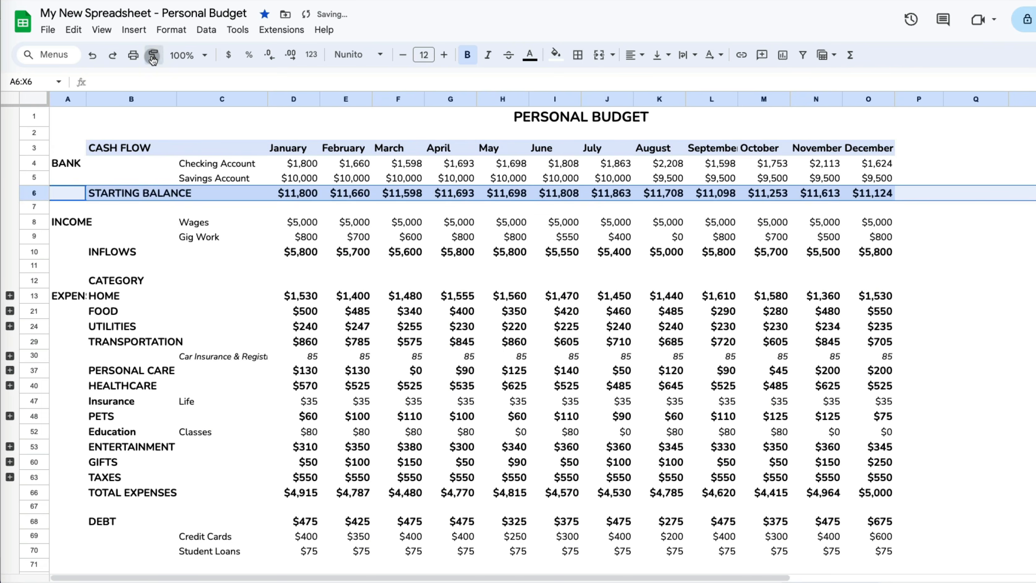
pyautogui.scroll(-2, 121, 443)
pyautogui.scroll(-3, 121, 442)
pyautogui.click(43, 440)
# - Fill the INFLOWS row light green and paste that format onto SAVINGS row 72
pyautogui.moveTo(133, 254); pyautogui.dragTo(875, 255)
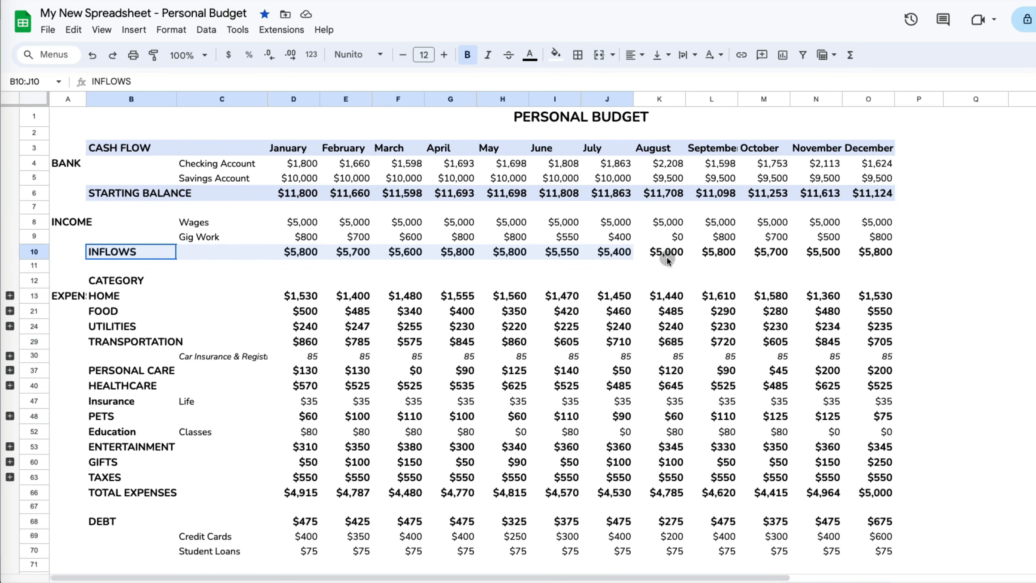
pyautogui.click(555, 54)
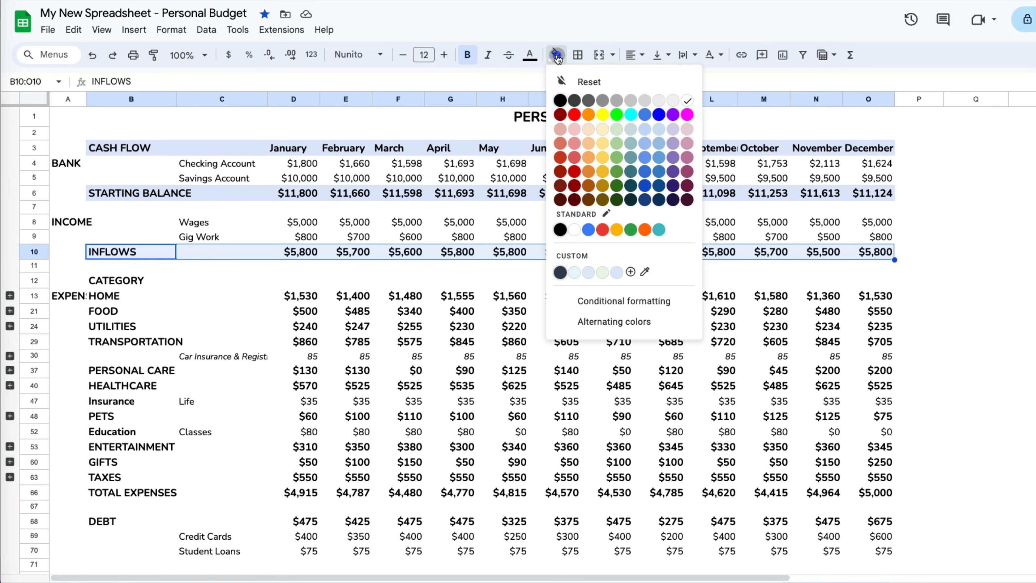
pyautogui.click(621, 133)
pyautogui.click(35, 254)
pyautogui.press('super+c')
pyautogui.scroll(-3, 35, 286)
pyautogui.click(33, 441)
pyautogui.press('super+alt+v')
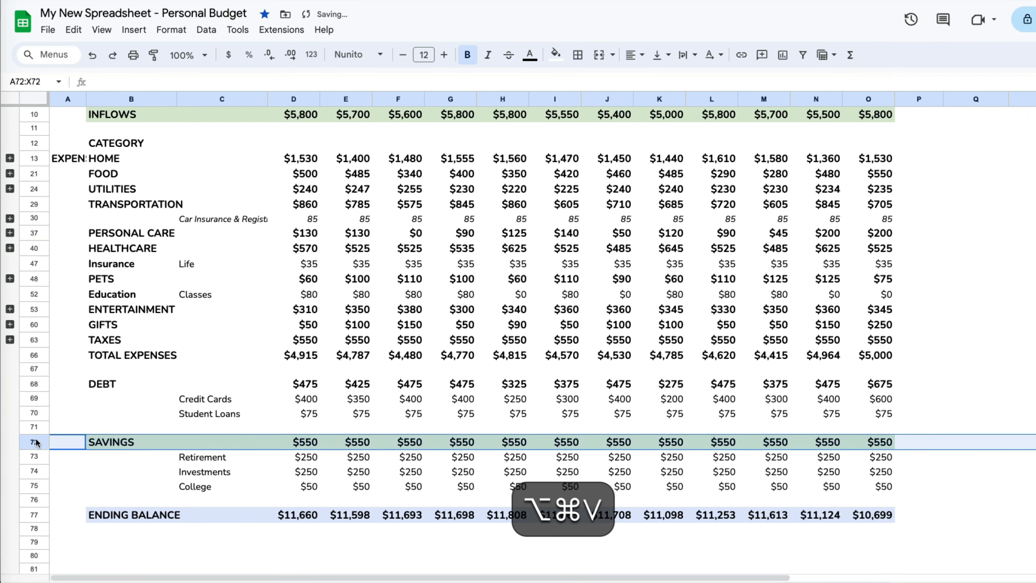
# - Fill the CATEGORY and DEBT rows light pink, then select expense rows B13:O66
pyautogui.moveTo(105, 471); pyautogui.dragTo(866, 479)
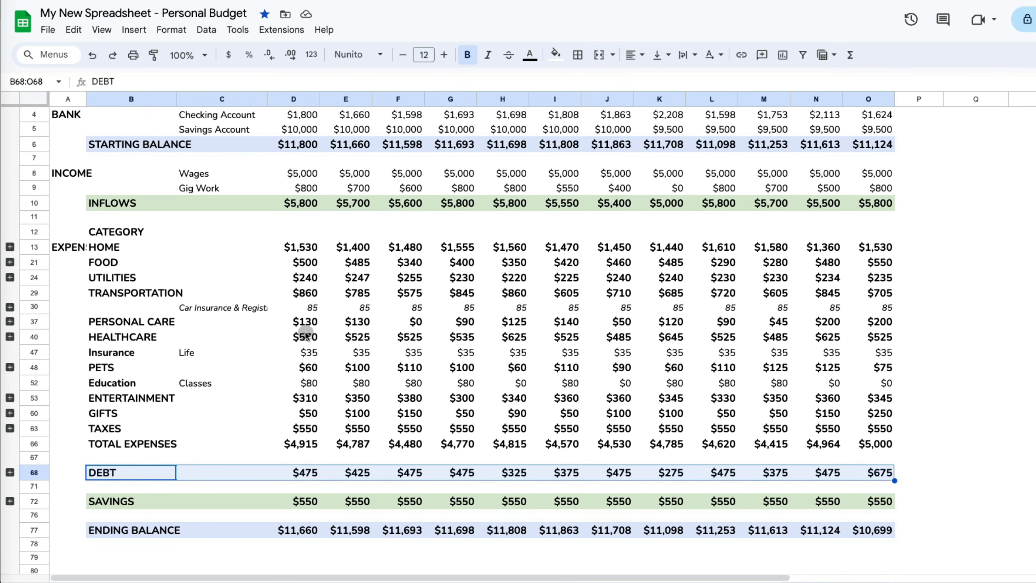
pyautogui.keyDown('super'); pyautogui.click(68, 234); pyautogui.keyUp('super')
pyautogui.moveTo(501, 235); pyautogui.dragTo(862, 235)
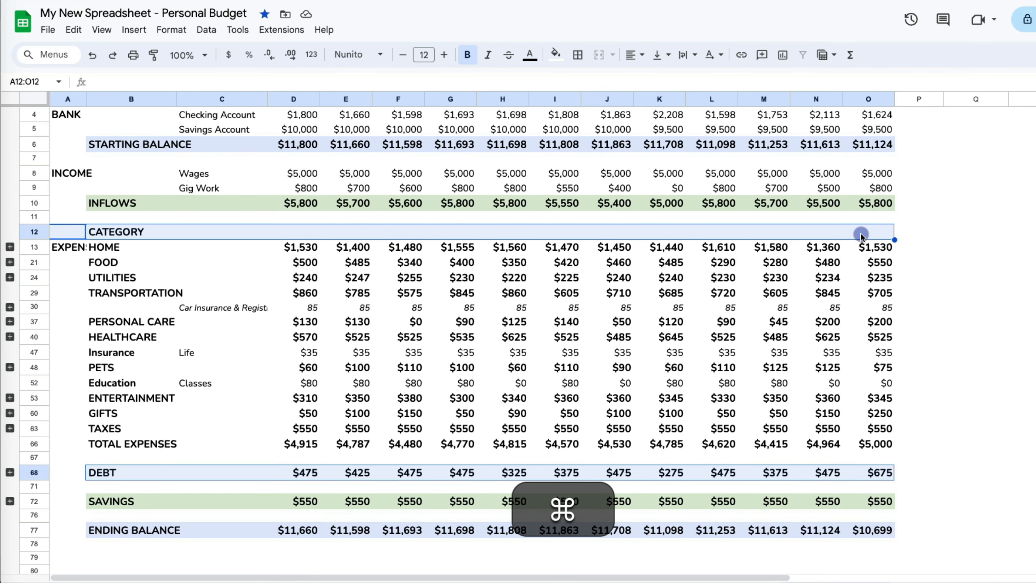
pyautogui.click(556, 54)
pyautogui.click(687, 129)
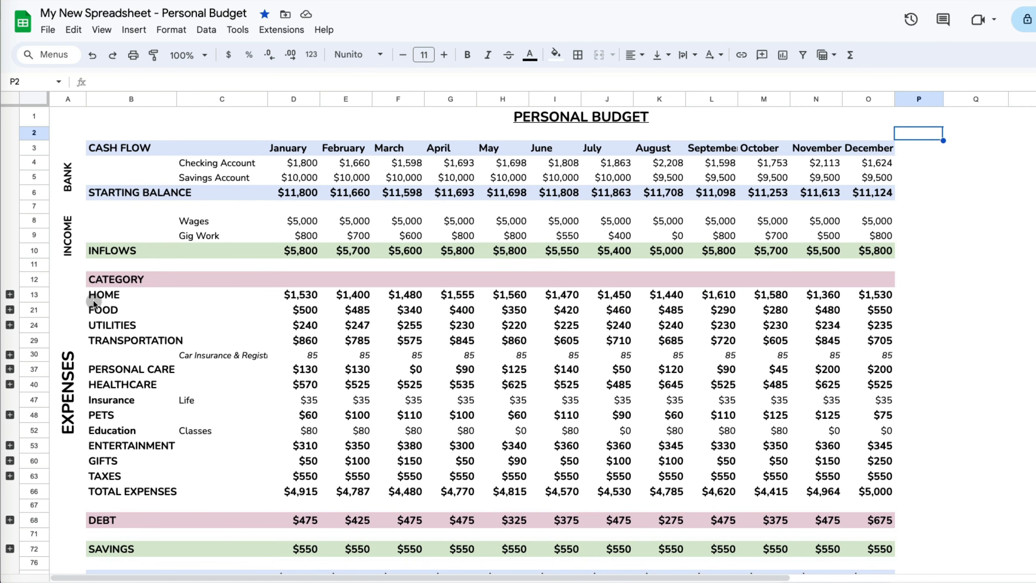
pyautogui.moveTo(98, 300)
pyautogui.mouseDown()
pyautogui.moveTo(567, 357)
pyautogui.moveTo(873, 512)
pyautogui.moveTo(868, 491)
pyautogui.mouseUp()
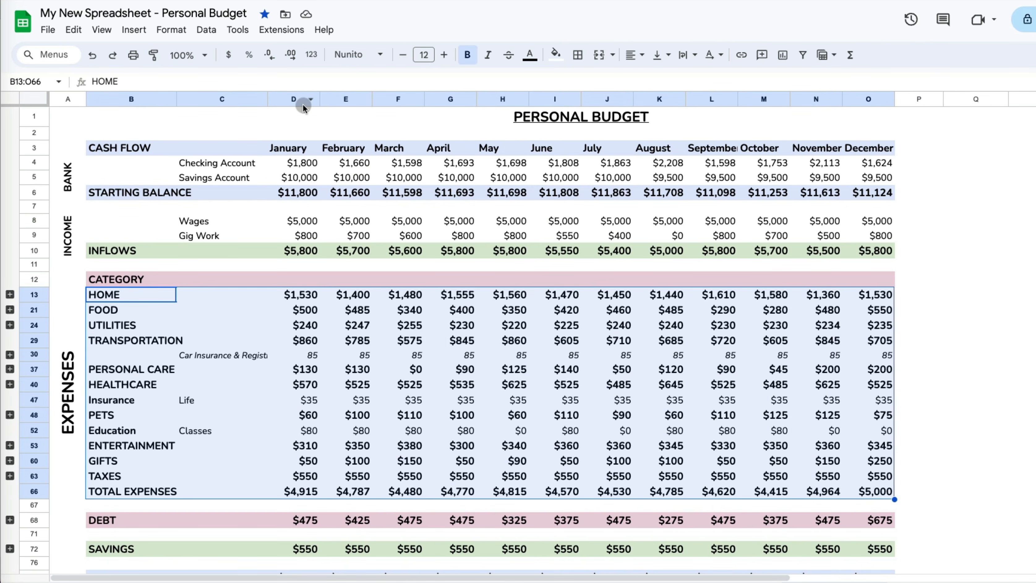
# - Add alternating colours to B13:O66 with no header, using the first grey style
pyautogui.click(182, 35)
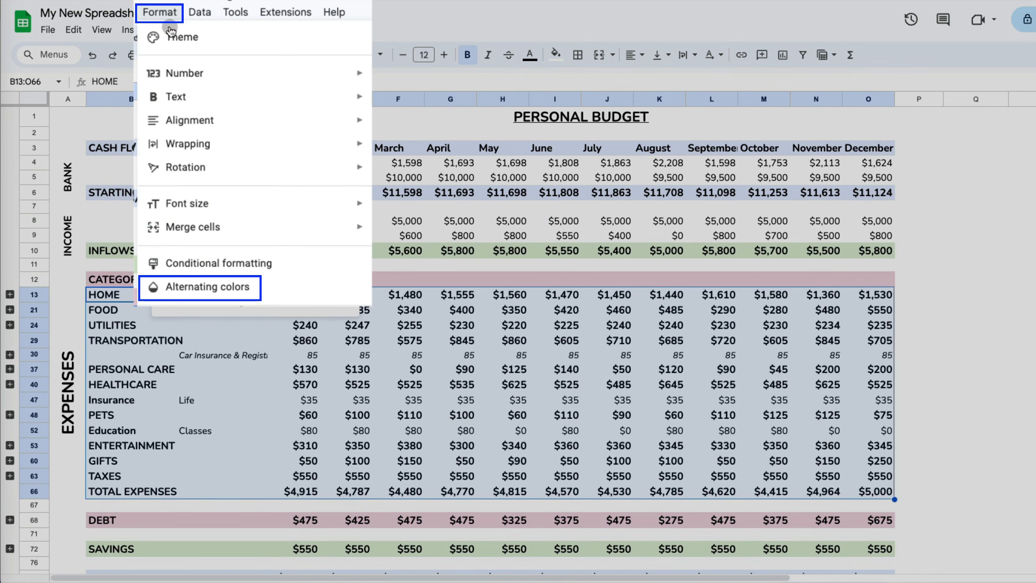
pyautogui.moveTo(213, 180)
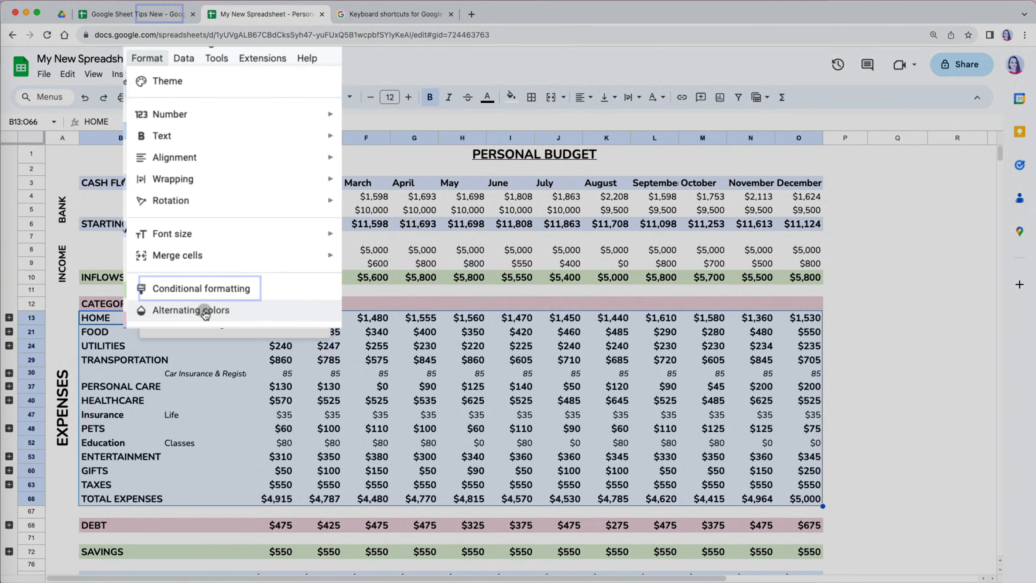
pyautogui.click(223, 287)
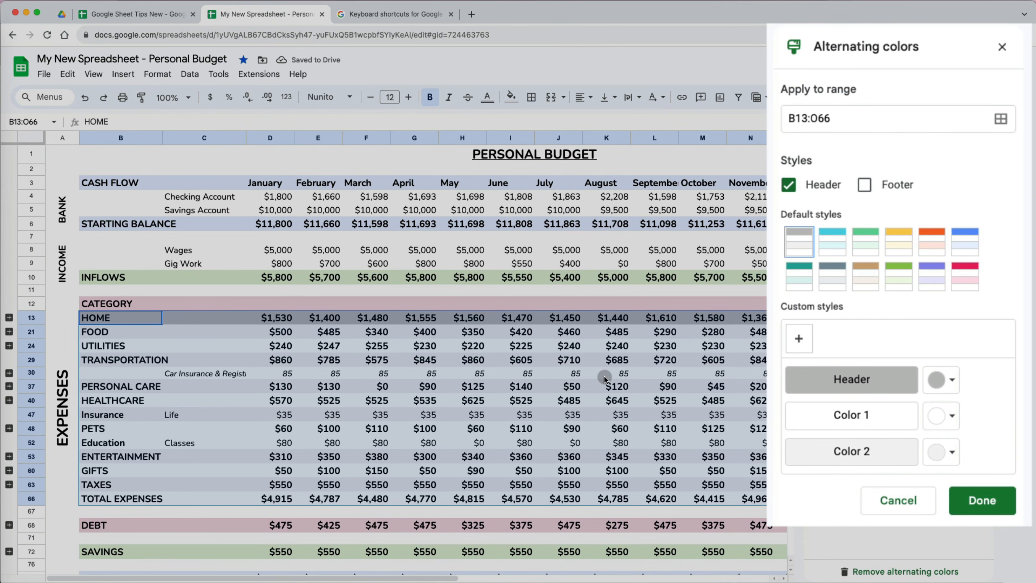
pyautogui.click(789, 185)
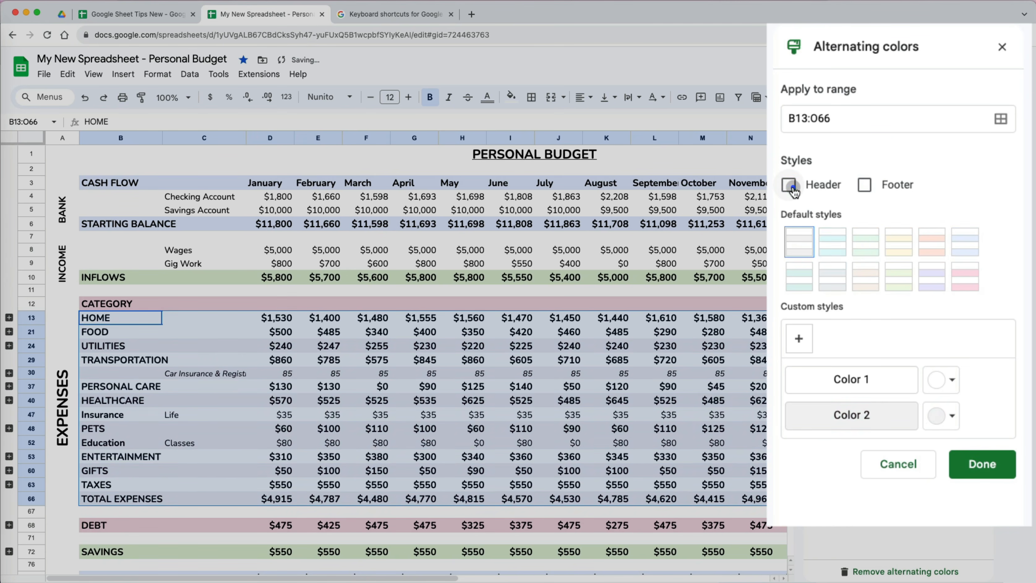
pyautogui.click(934, 251)
pyautogui.click(800, 241)
# - Set the second band to a custom light pink, #f5e8ee, and finish
pyautogui.click(943, 415)
pyautogui.click(932, 432)
pyautogui.click(934, 381)
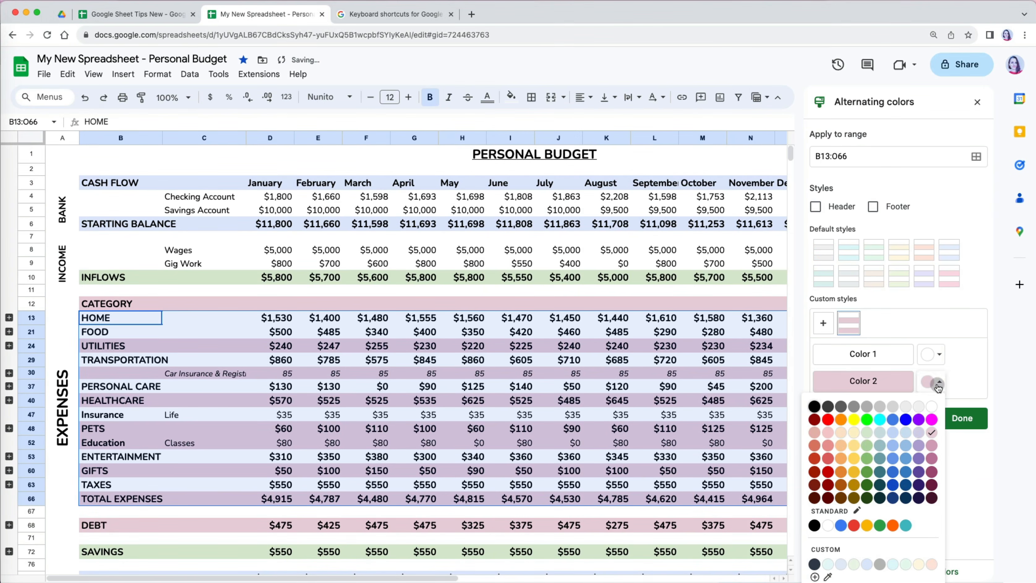
pyautogui.click(815, 576)
pyautogui.moveTo(474, 252); pyautogui.dragTo(445, 230)
pyautogui.click(579, 414)
pyautogui.click(963, 418)
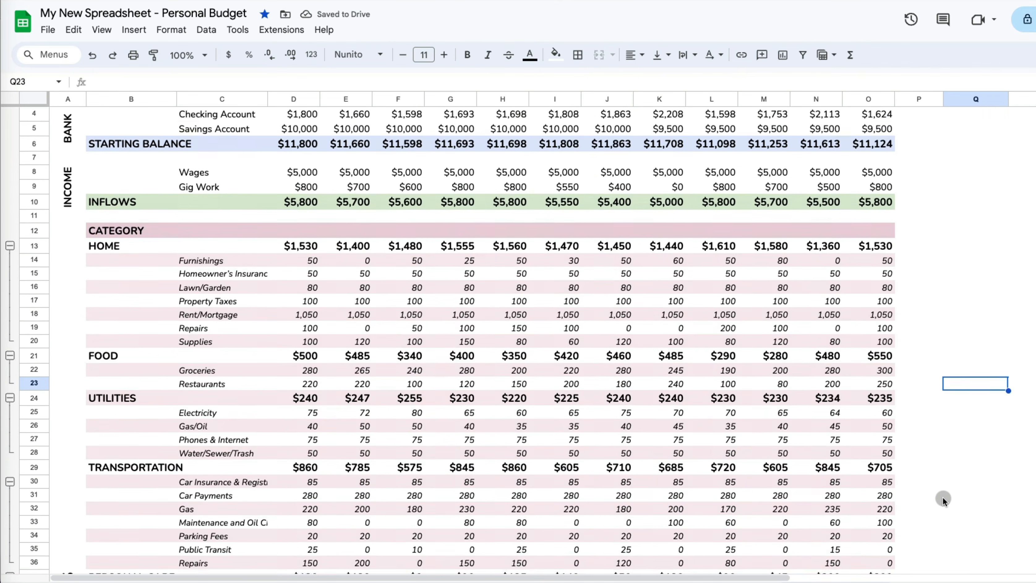
# - Scroll down and back up through the Personal Budget sheet
pyautogui.scroll(-12, 943, 497)
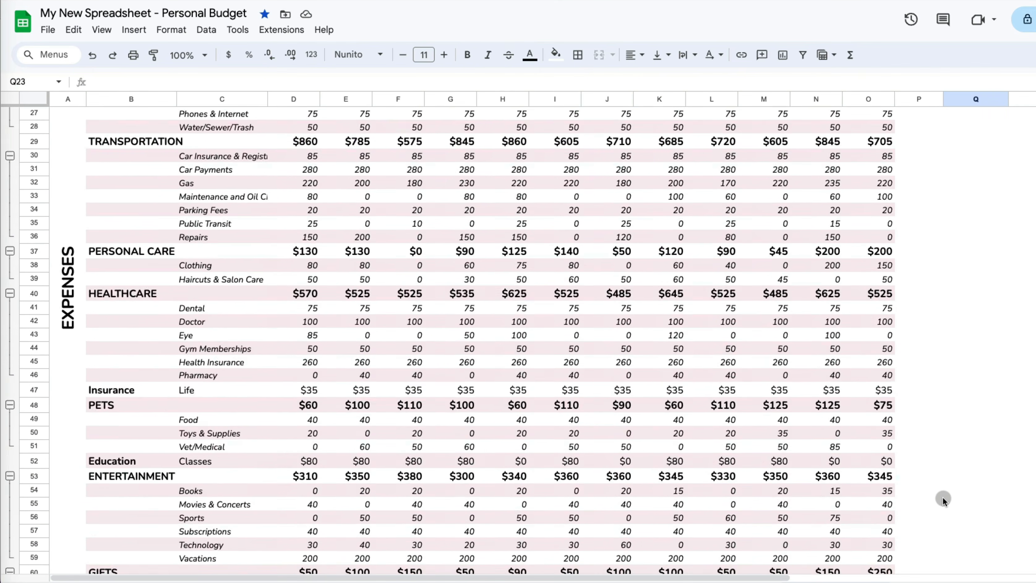
pyautogui.scroll(13, 943, 497)
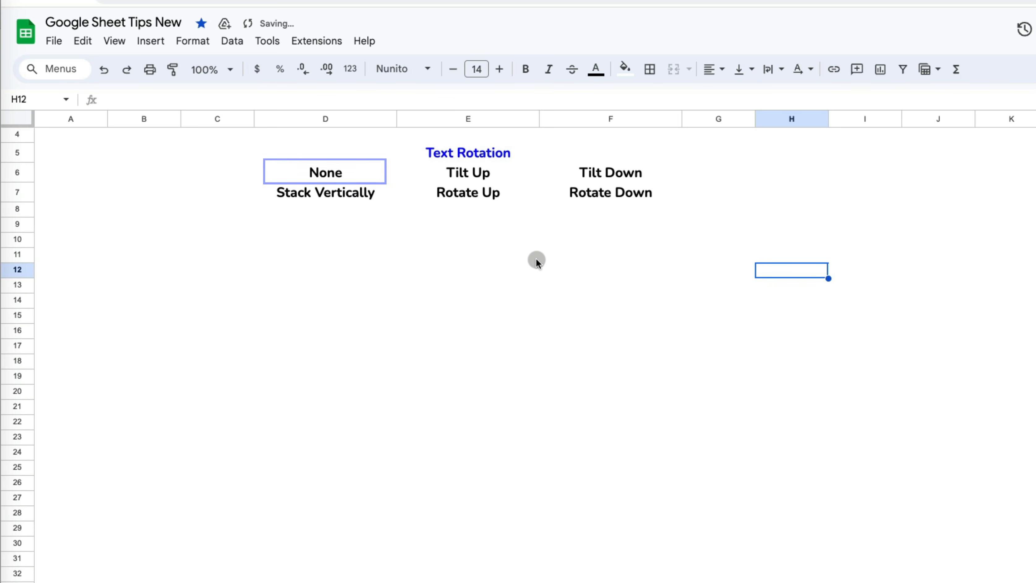
# - Tilt the Tilt Up sample upward and the Tilt Down sample downward
pyautogui.click(417, 159)
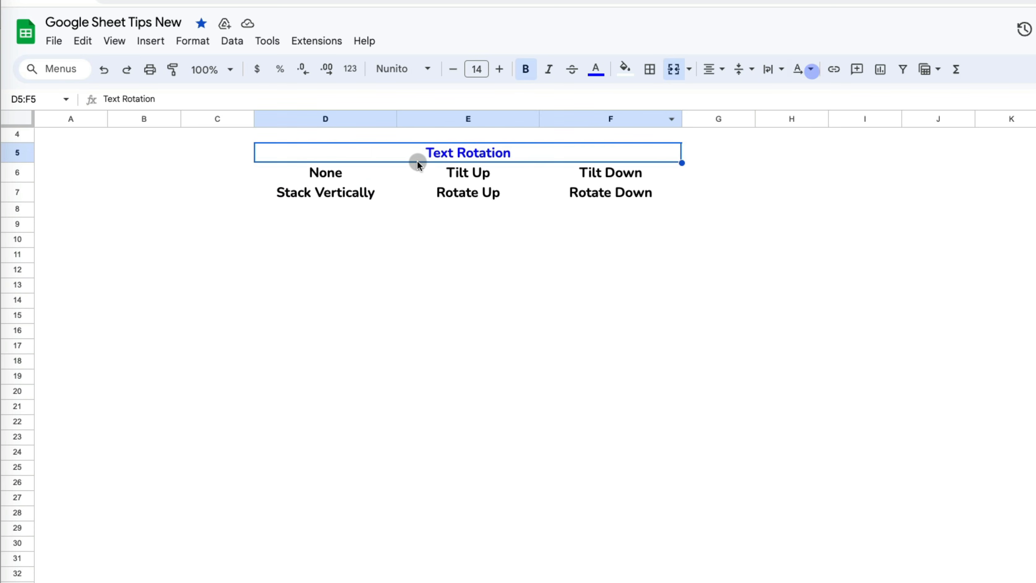
pyautogui.click(355, 176)
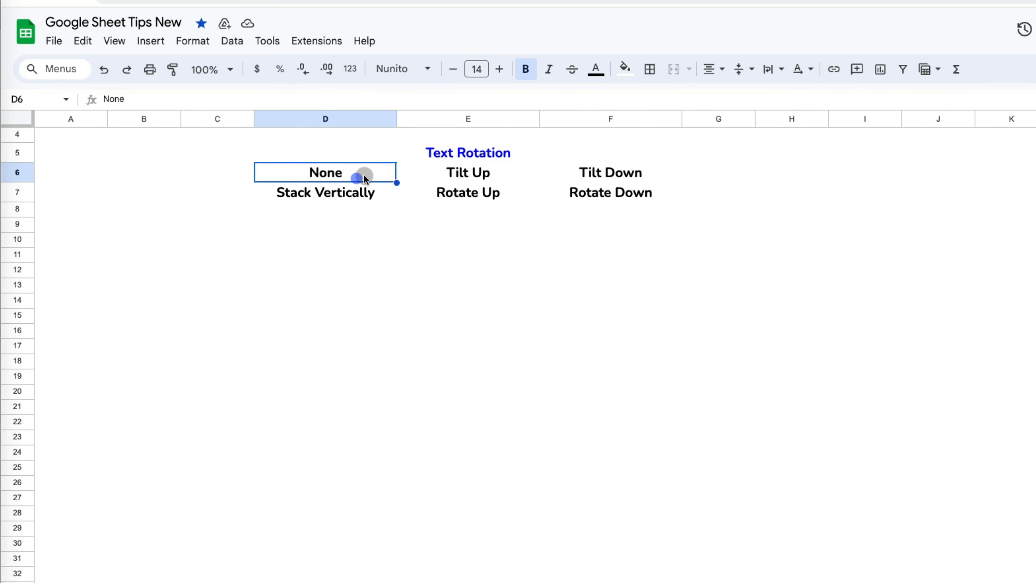
pyautogui.click(799, 70)
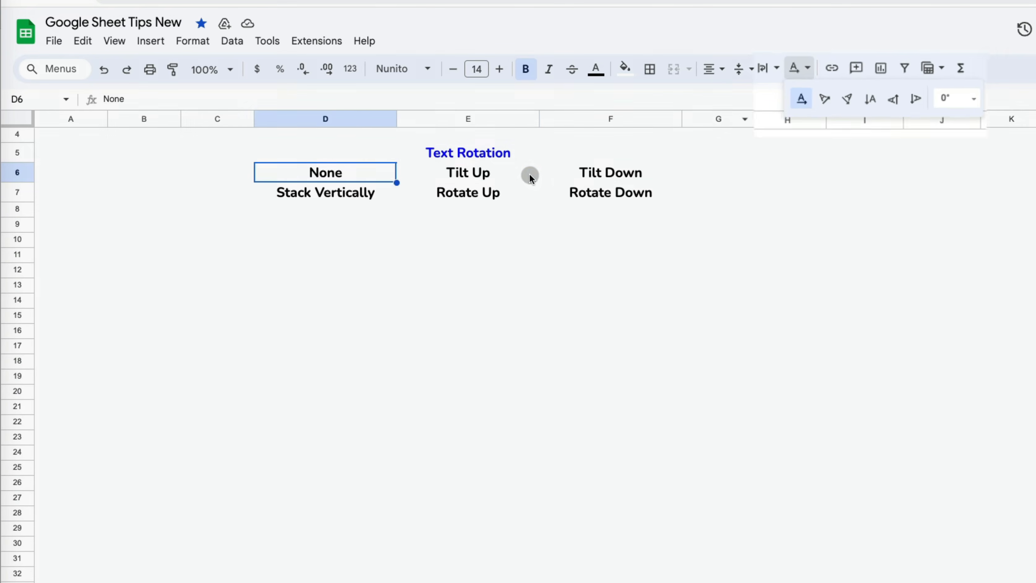
pyautogui.click(528, 174)
pyautogui.click(799, 69)
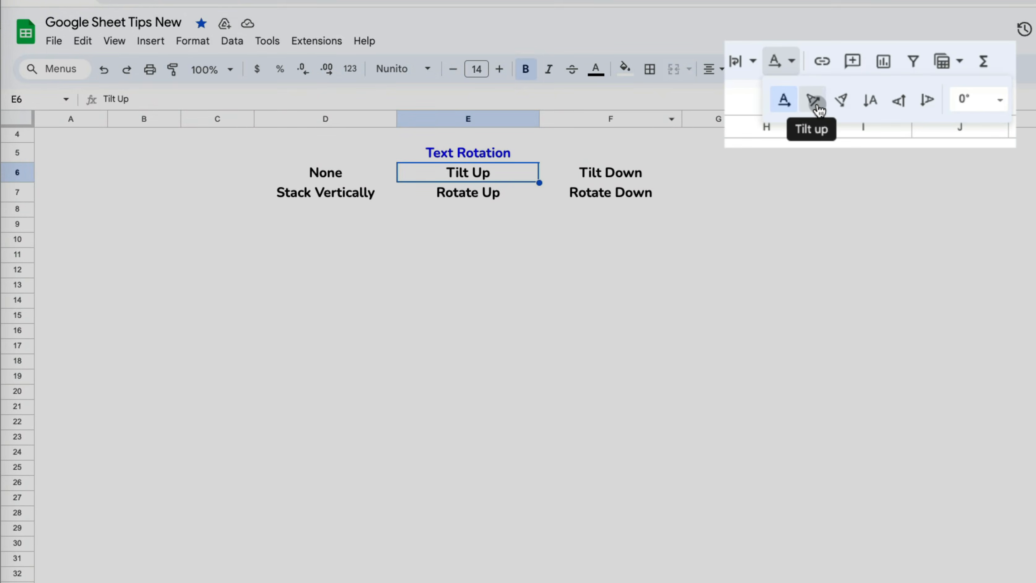
pyautogui.click(829, 104)
pyautogui.click(583, 176)
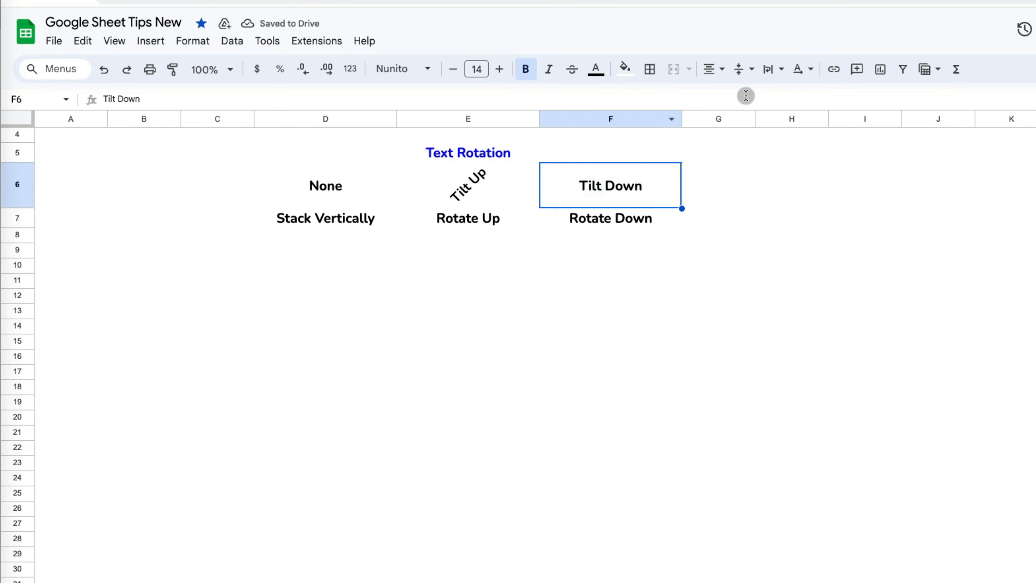
pyautogui.click(799, 68)
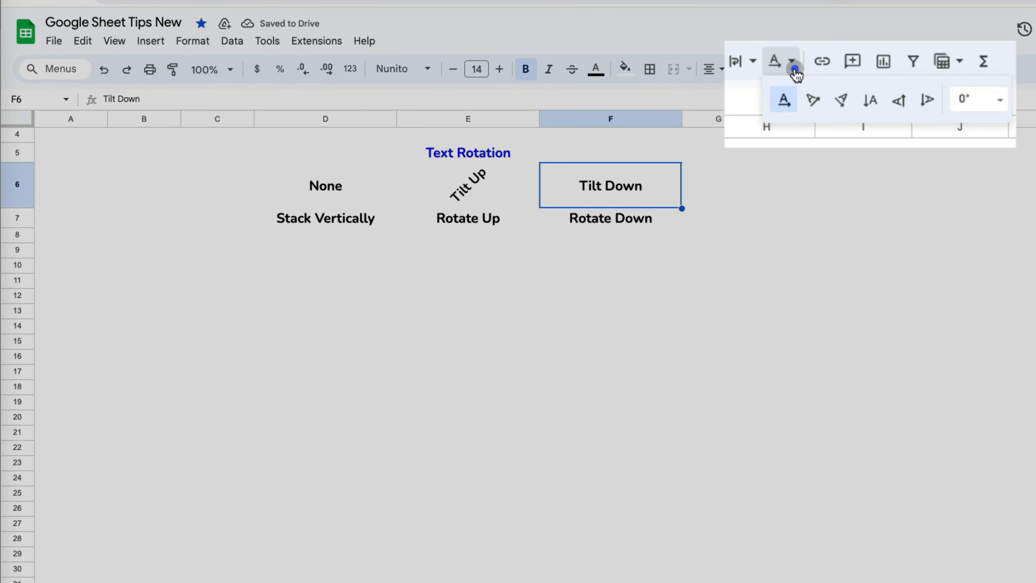
pyautogui.click(842, 104)
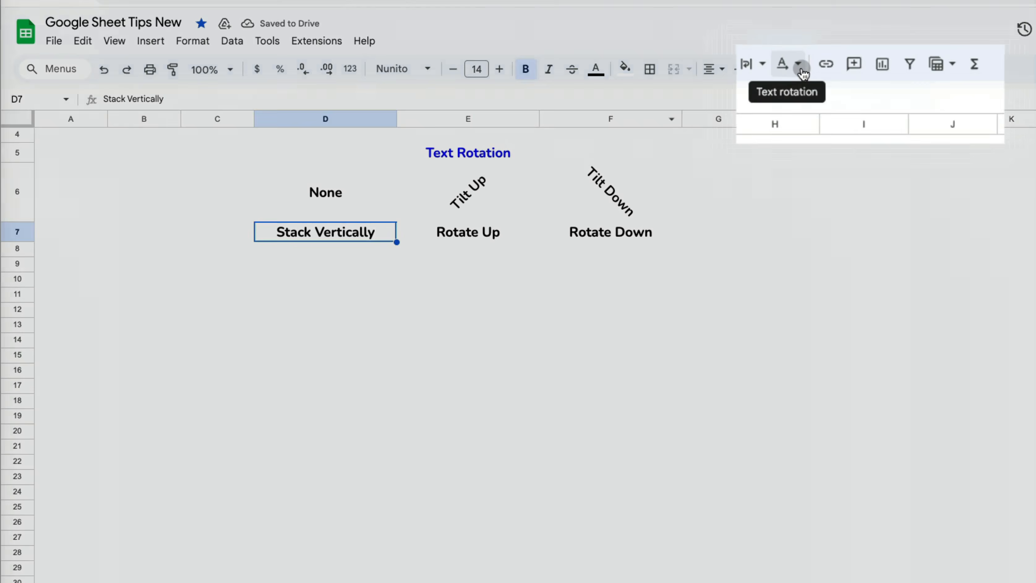
# - Apply Stack vertically, Rotate up and Rotate down to their matching samples in row 7
pyautogui.click(800, 69)
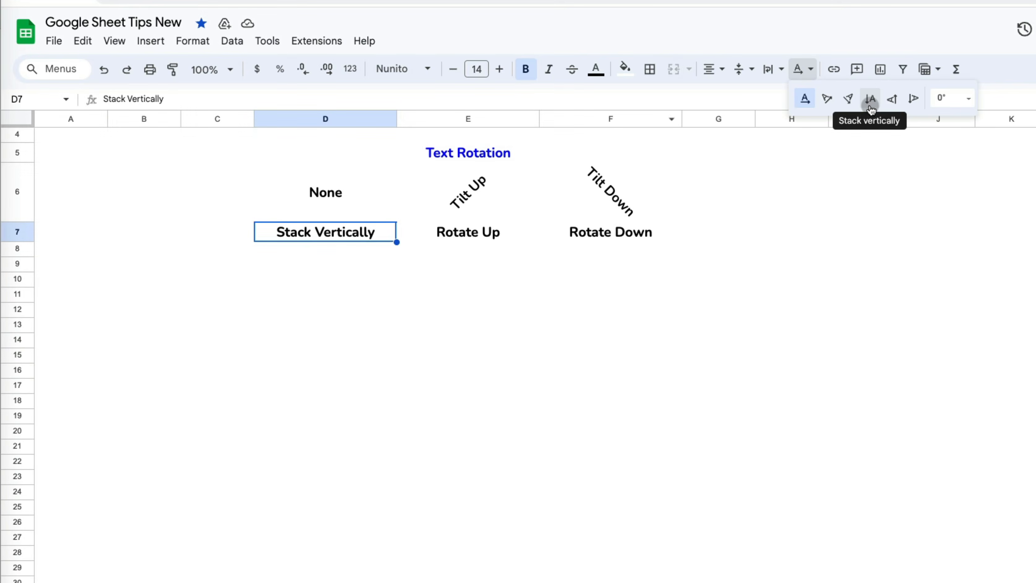
pyautogui.click(870, 100)
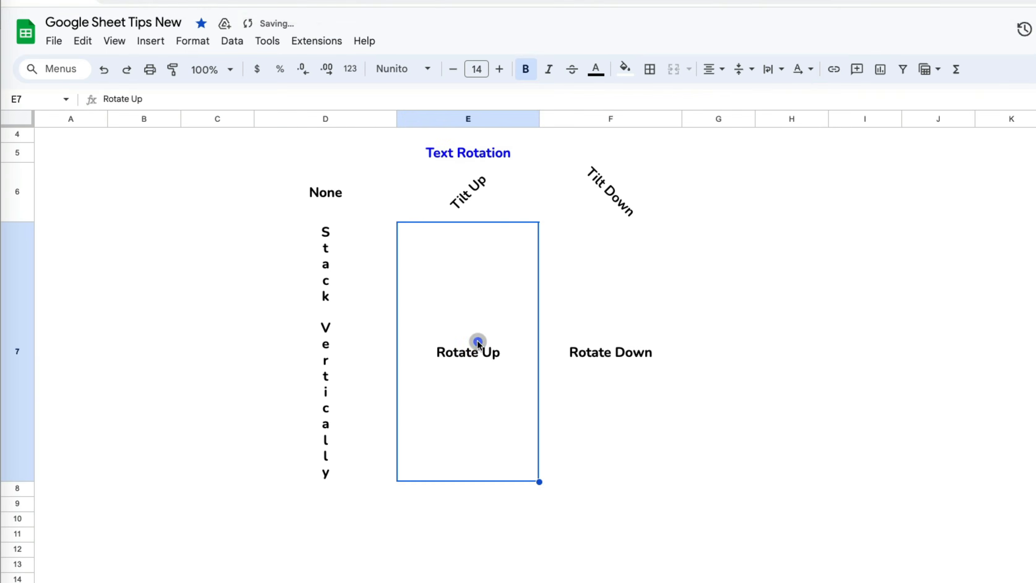
pyautogui.click(793, 65)
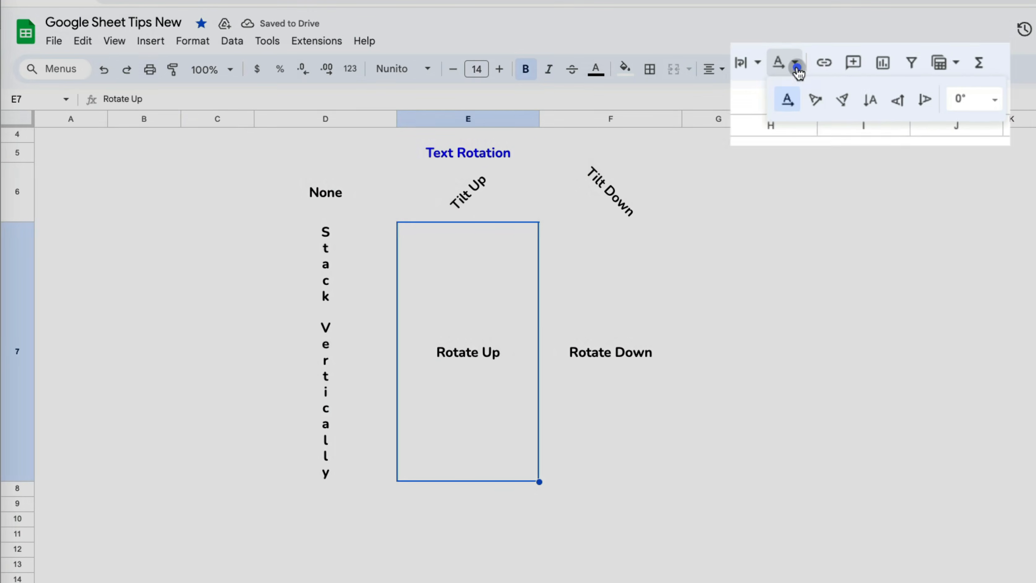
pyautogui.click(905, 106)
pyautogui.click(620, 354)
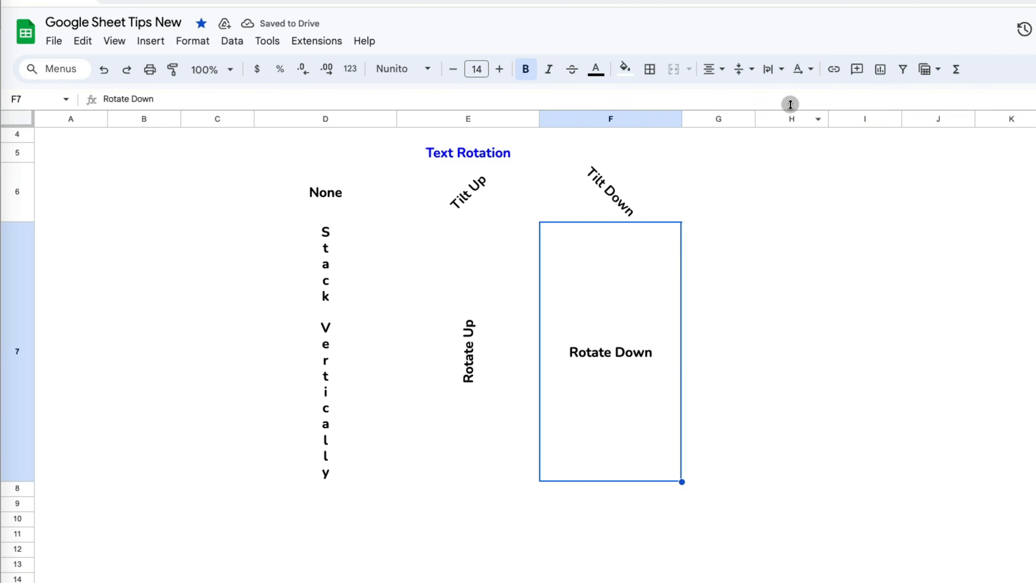
pyautogui.click(810, 69)
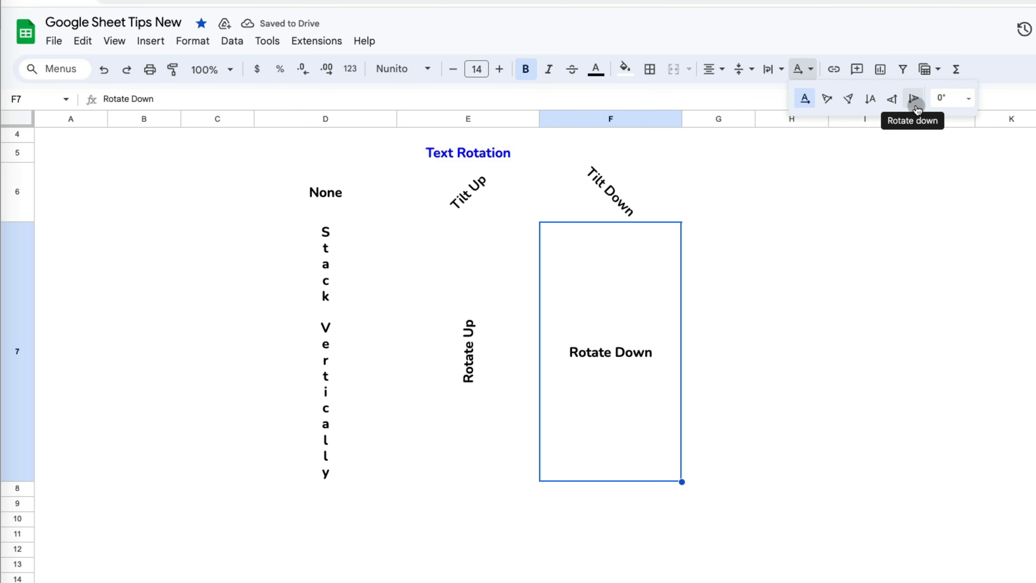
pyautogui.click(914, 100)
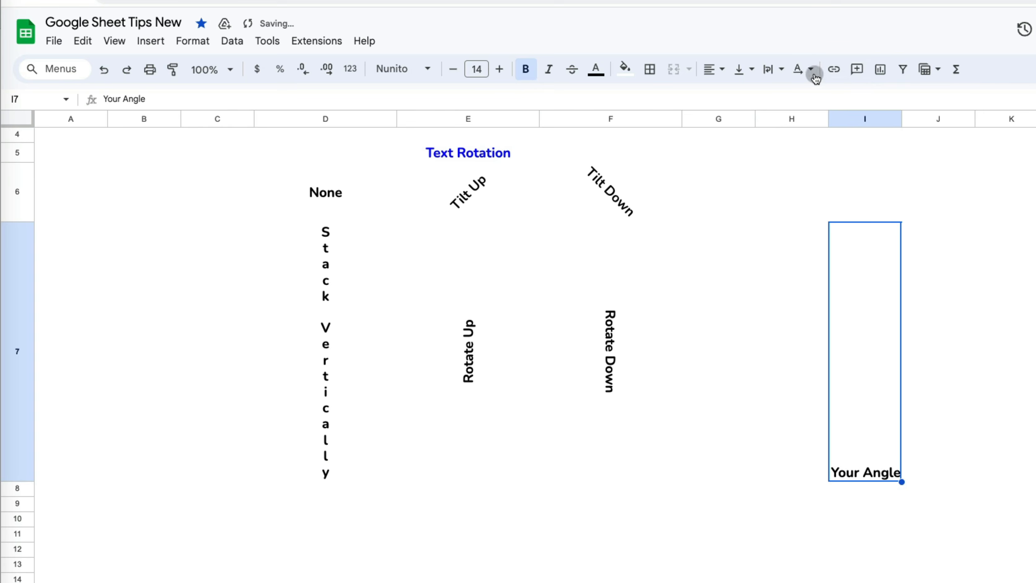
# - Give the Your Angle sample a custom rotation, first -30°, then 75°
pyautogui.click(801, 68)
pyautogui.click(978, 83)
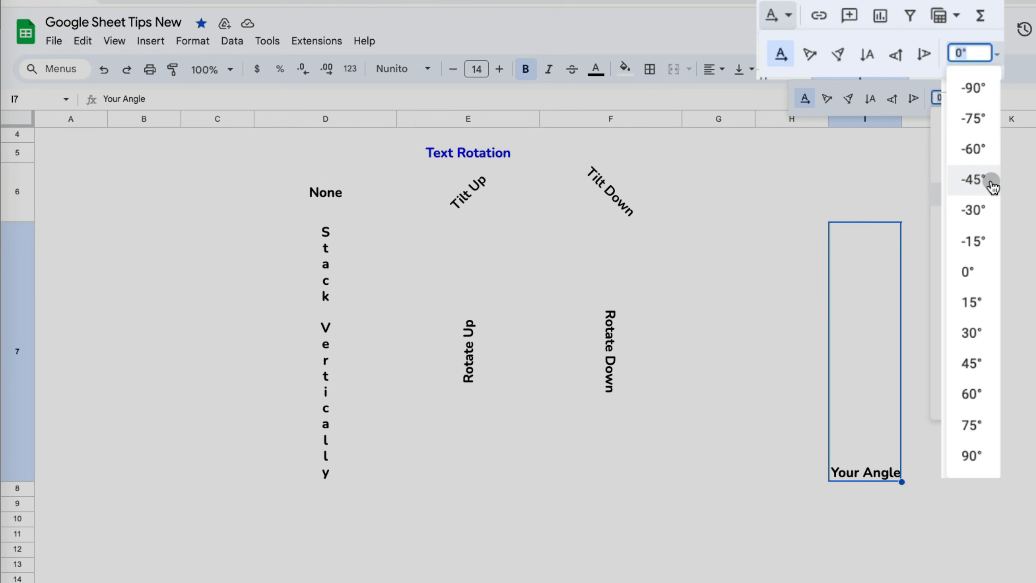
pyautogui.click(965, 212)
pyautogui.click(802, 69)
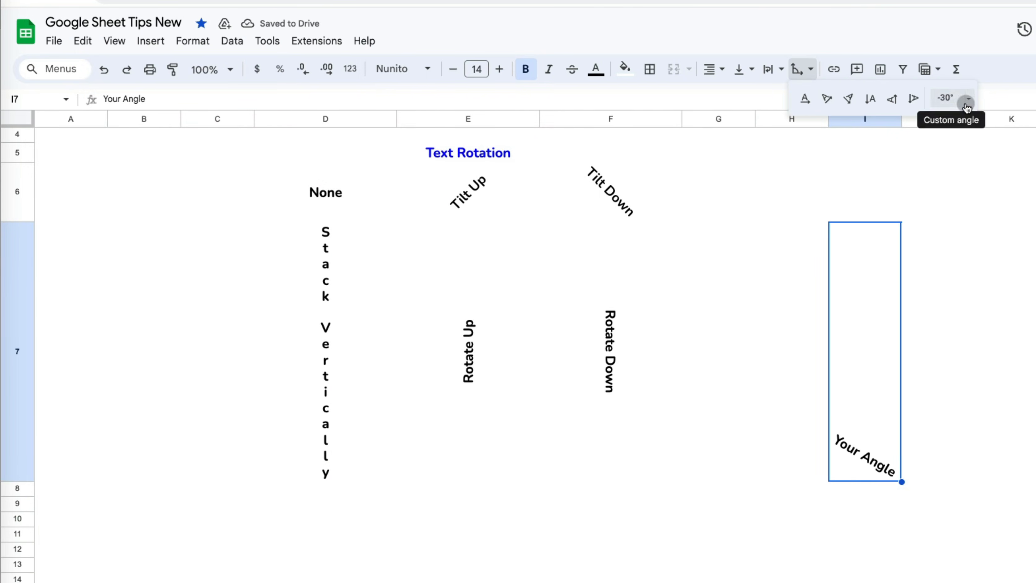
pyautogui.click(963, 99)
pyautogui.click(962, 376)
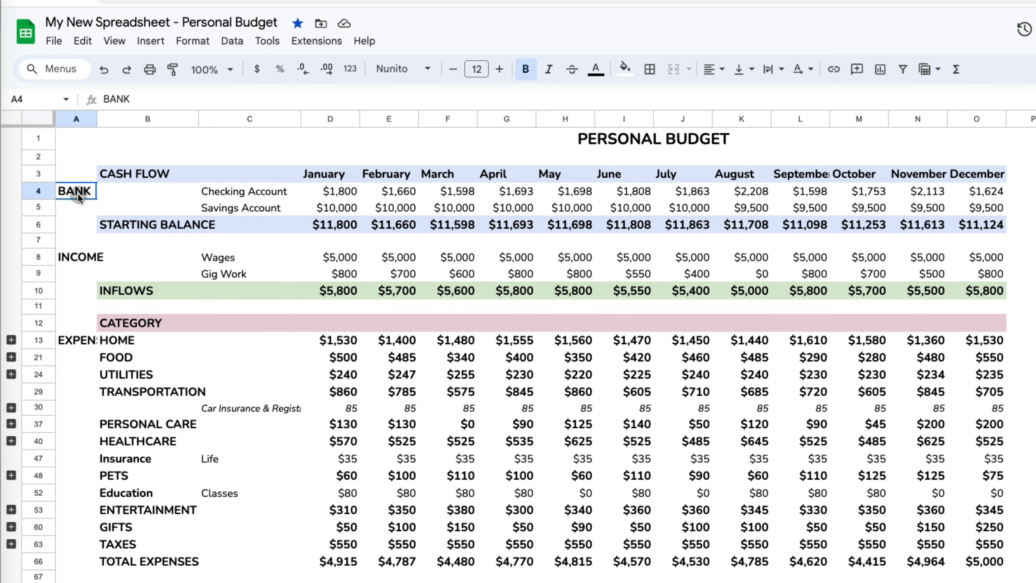
# - Merge A4:A6 into a BANK label, centred horizontally and vertically, rotated to read upward
pyautogui.moveTo(79, 197); pyautogui.dragTo(80, 224)
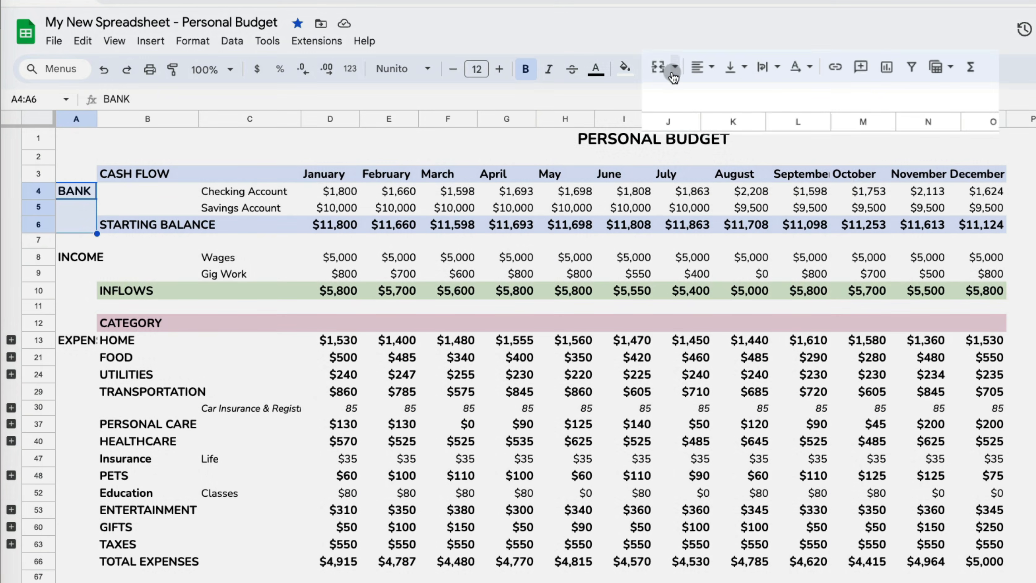
pyautogui.click(674, 75)
pyautogui.click(658, 105)
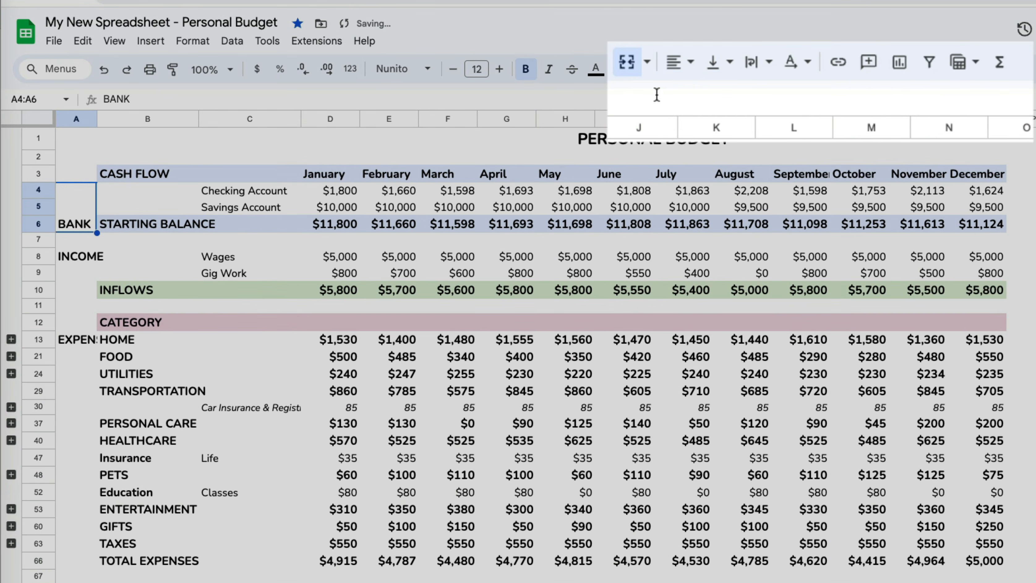
pyautogui.click(681, 62)
pyautogui.click(710, 103)
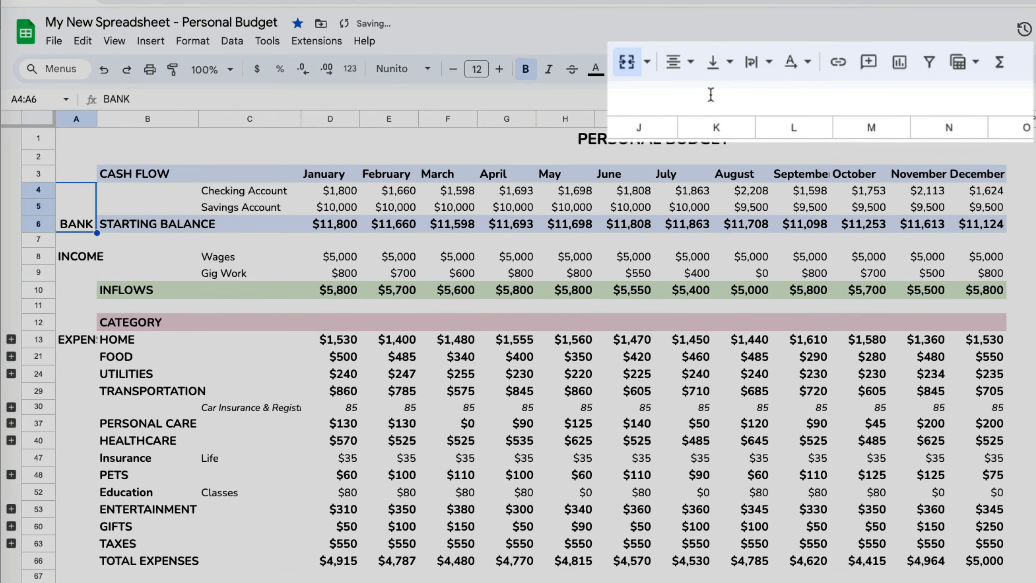
pyautogui.click(810, 70)
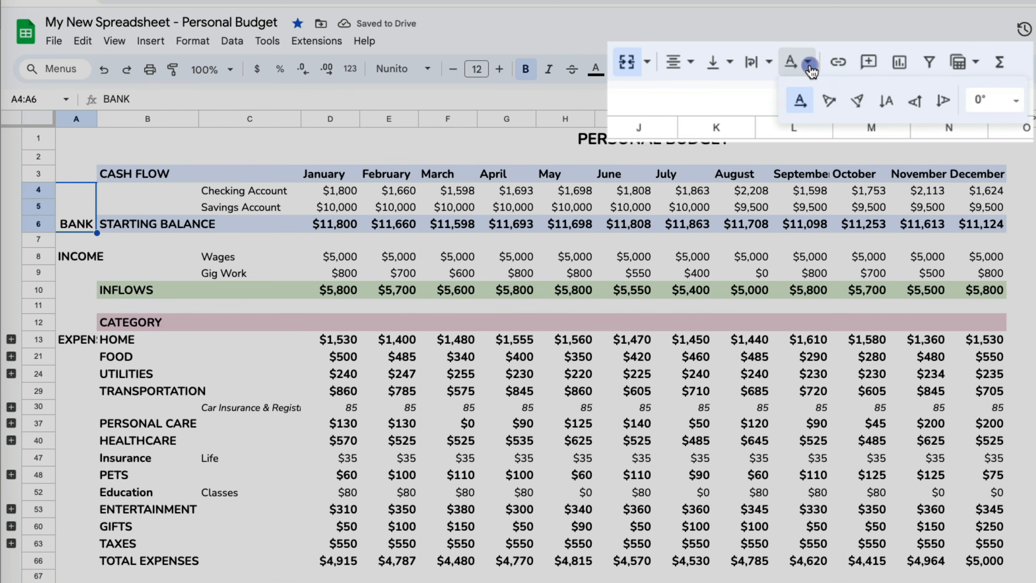
pyautogui.click(913, 102)
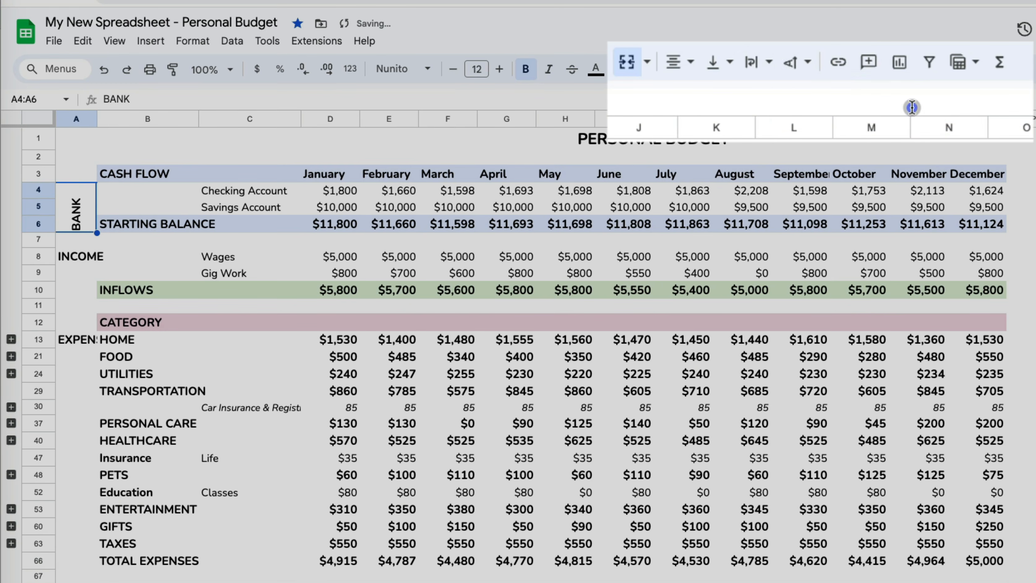
pyautogui.click(730, 63)
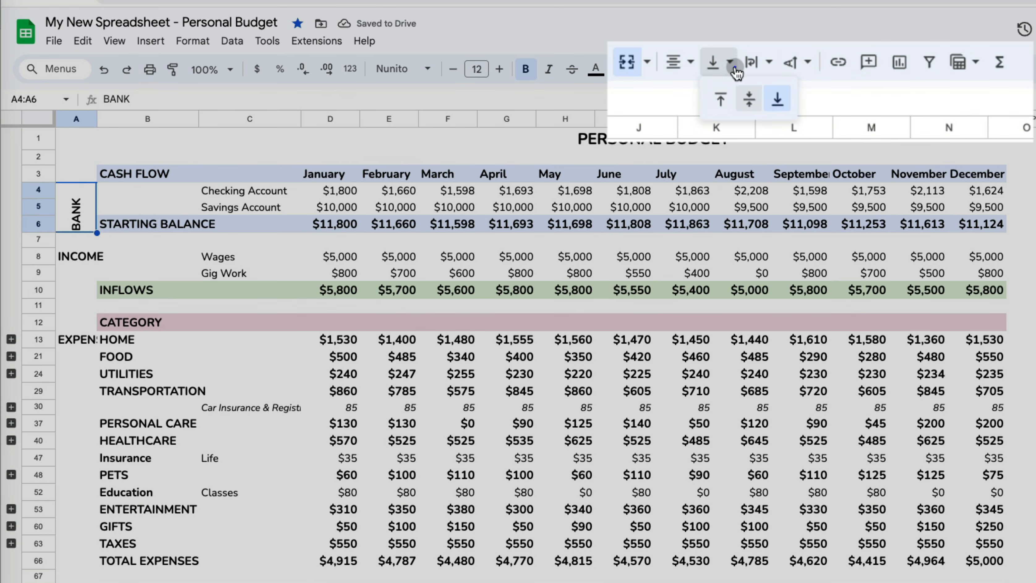
pyautogui.click(752, 102)
# - Paint the BANK cell's formatting onto the INCOME cells A8:A10
pyautogui.click(71, 215)
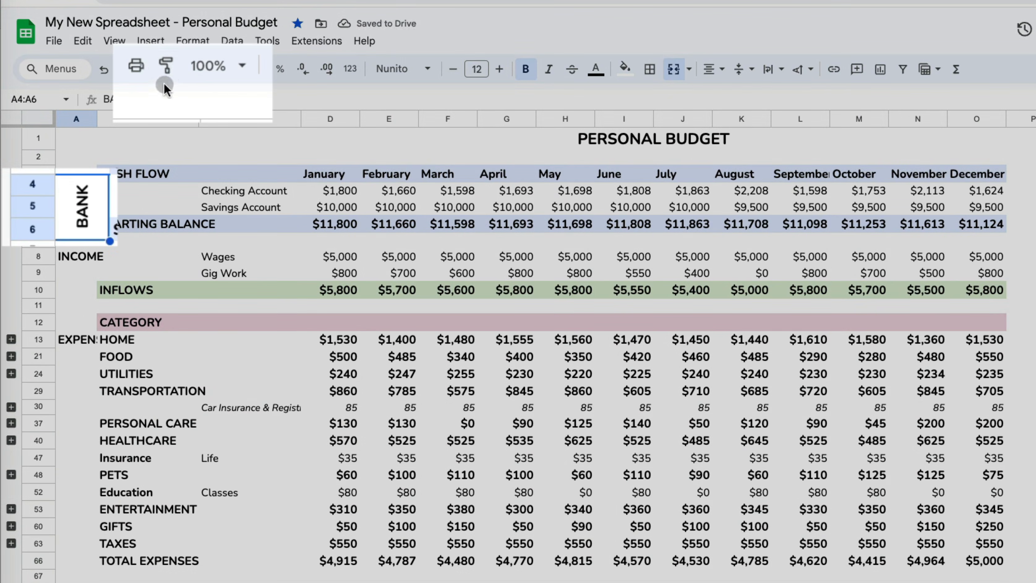
pyautogui.click(173, 69)
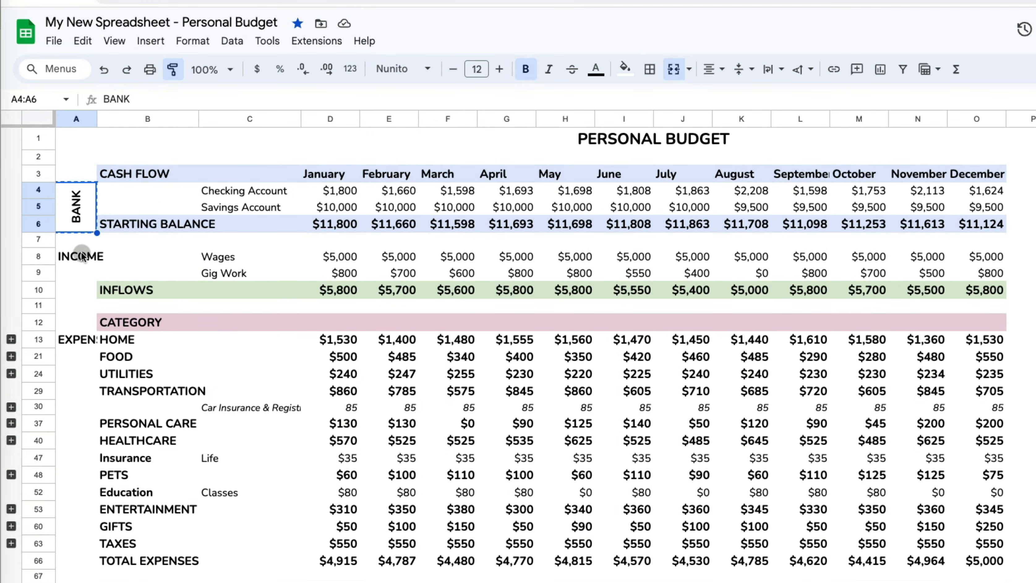
pyautogui.moveTo(82, 257); pyautogui.dragTo(71, 488)
# - Merge A13:A66 into an EXPENSES label, centred both ways and rotated to read upward
pyautogui.click(81, 339)
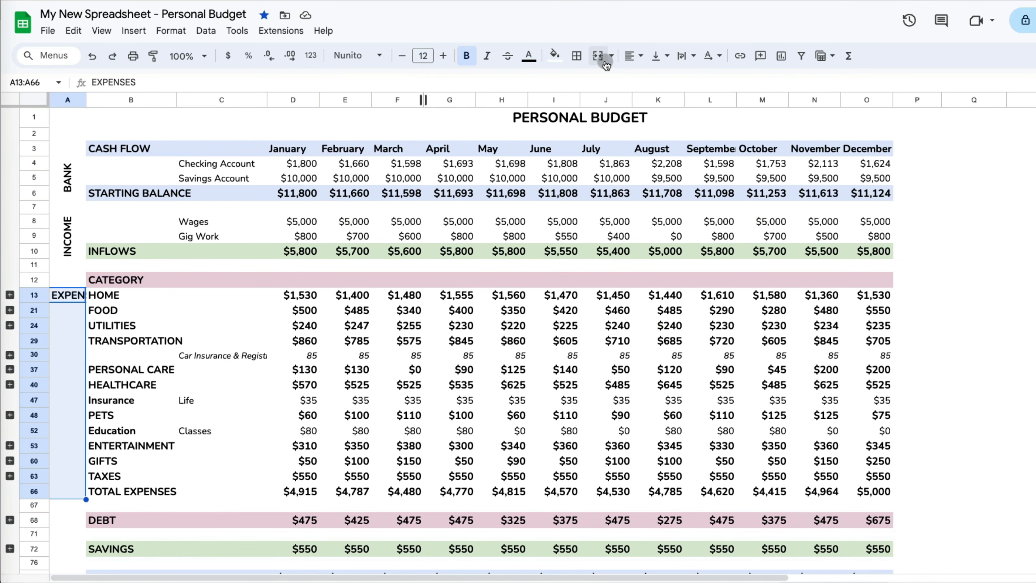
pyautogui.click(610, 56)
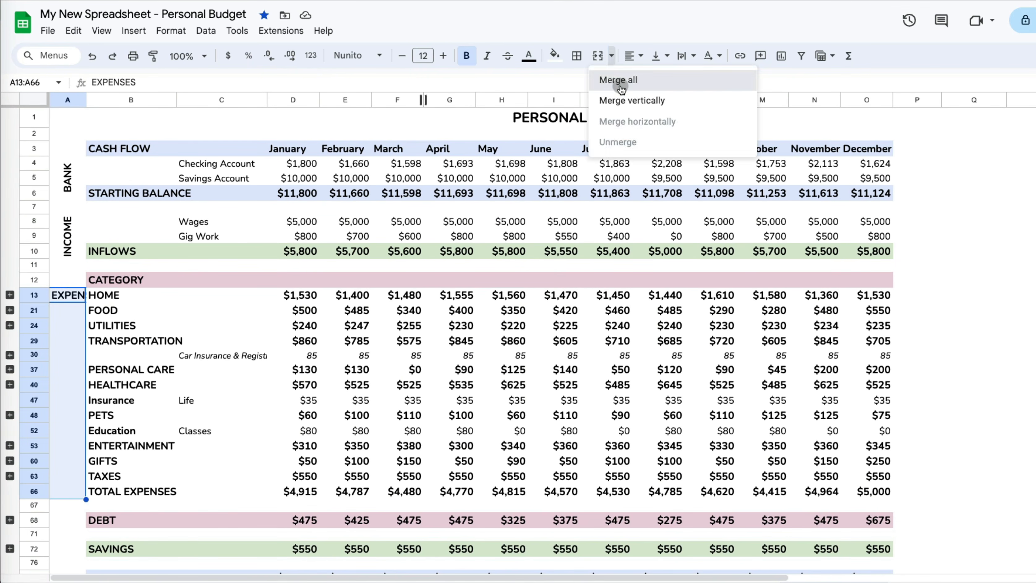
pyautogui.click(612, 77)
pyautogui.click(631, 55)
pyautogui.click(654, 80)
pyautogui.click(714, 56)
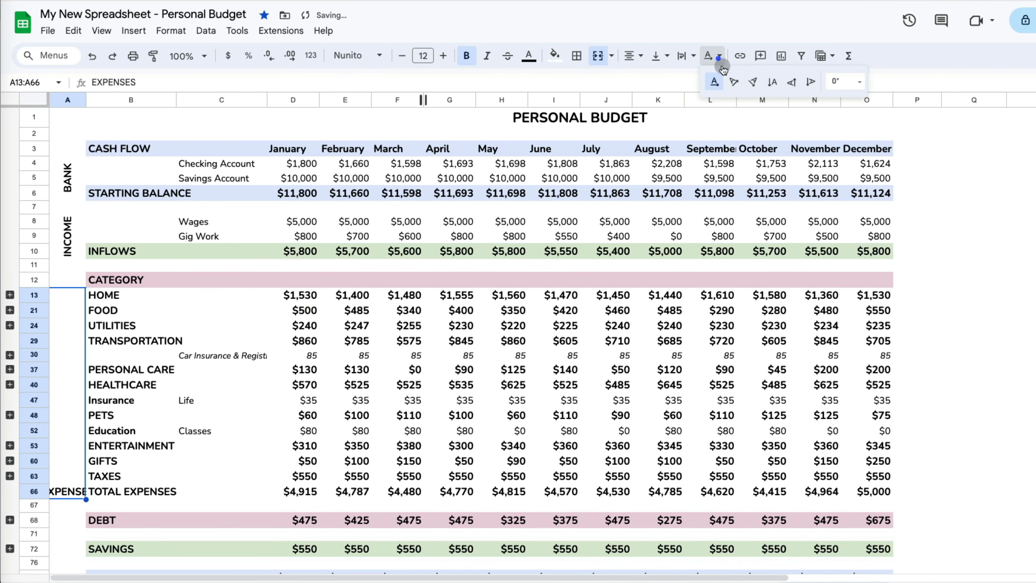
pyautogui.click(794, 86)
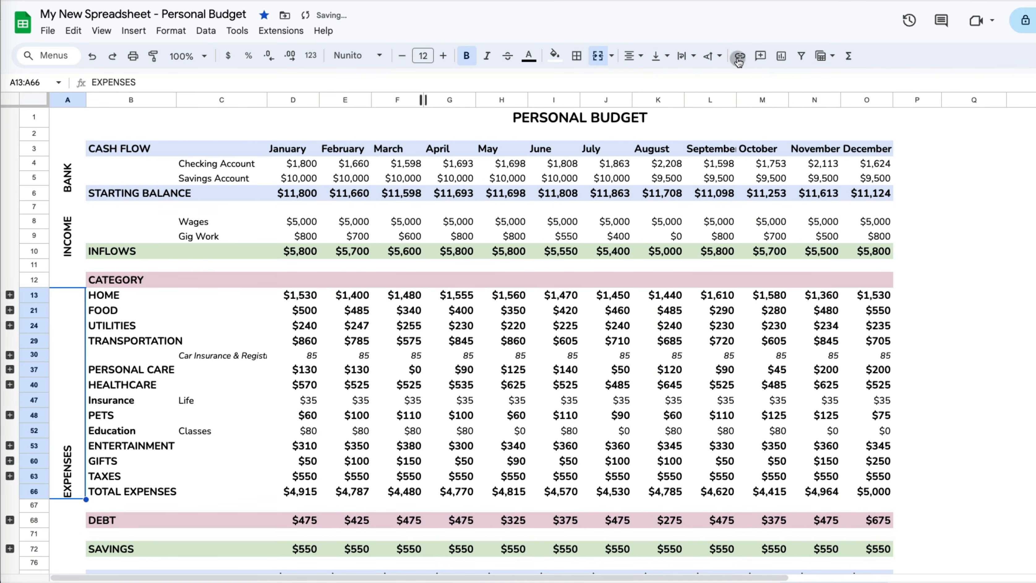
pyautogui.click(661, 56)
pyautogui.click(680, 84)
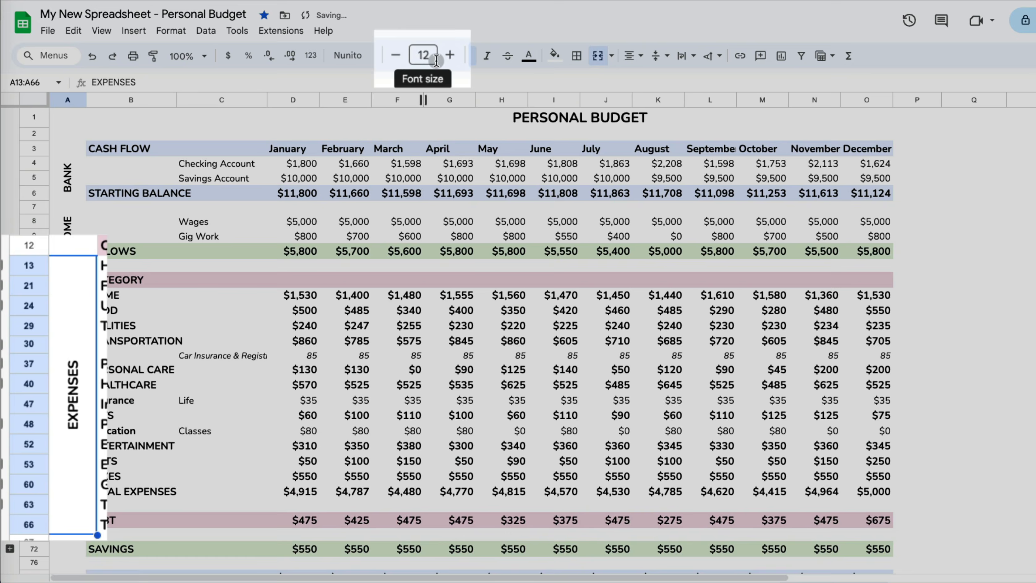
# - Increase the EXPENSES label's font size several steps
pyautogui.click(444, 57)
pyautogui.click(444, 57)
pyautogui.click(450, 56)
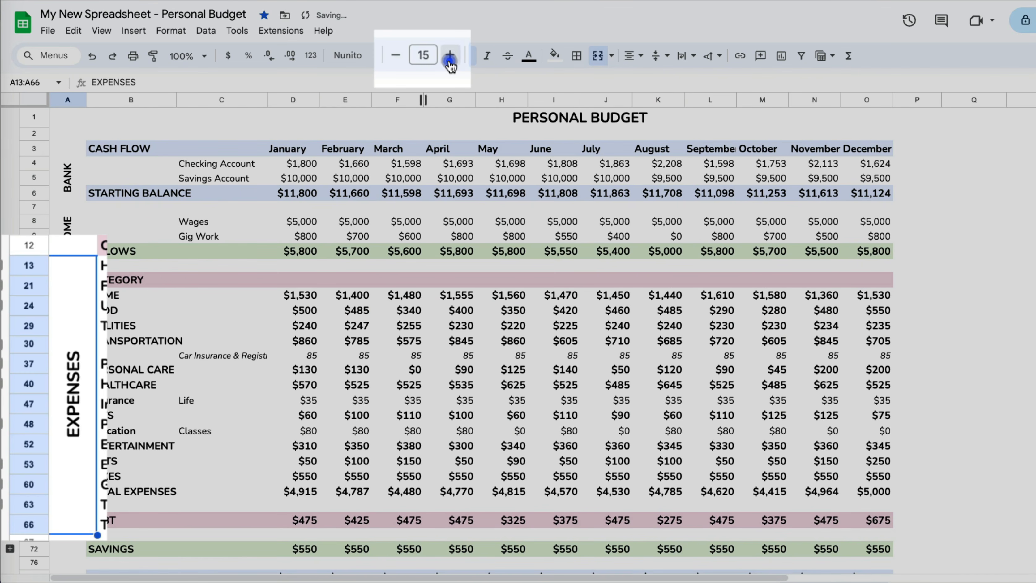
pyautogui.click(450, 56)
pyautogui.click(450, 56)
pyautogui.click(974, 326)
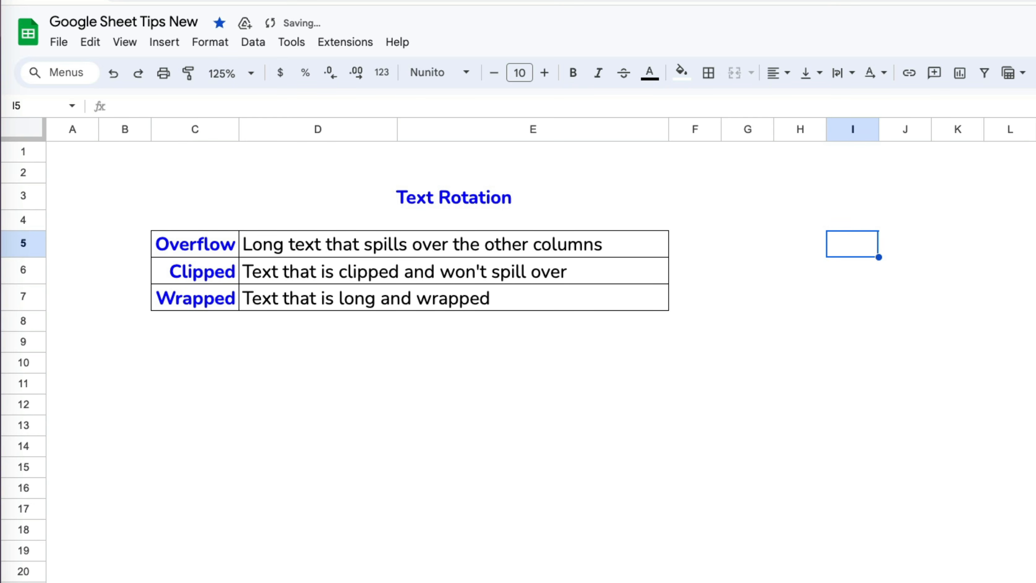
# - Set D5's text wrapping to Overflow so its long text spills into neighbouring columns
pyautogui.click(395, 244)
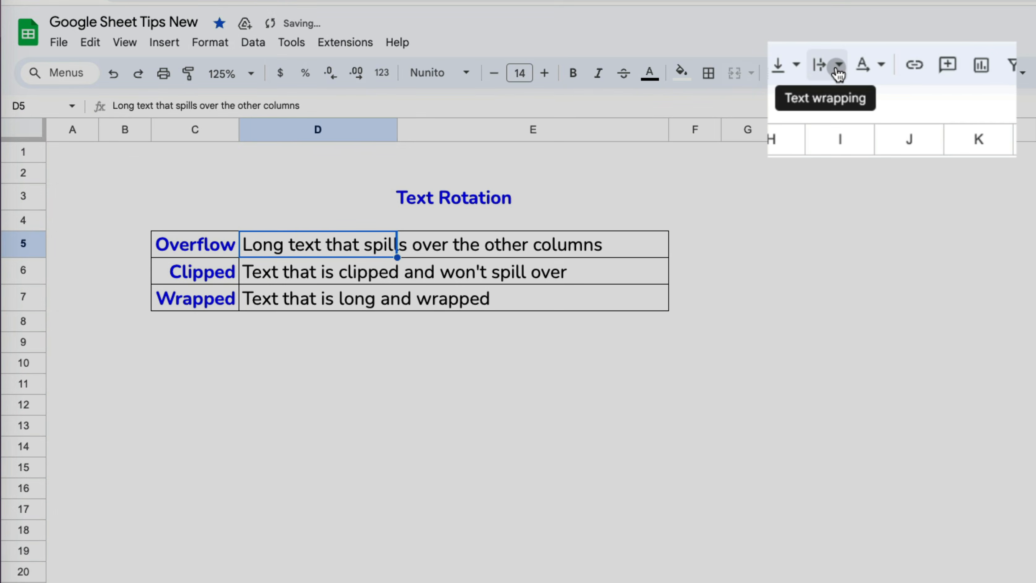
pyautogui.click(838, 66)
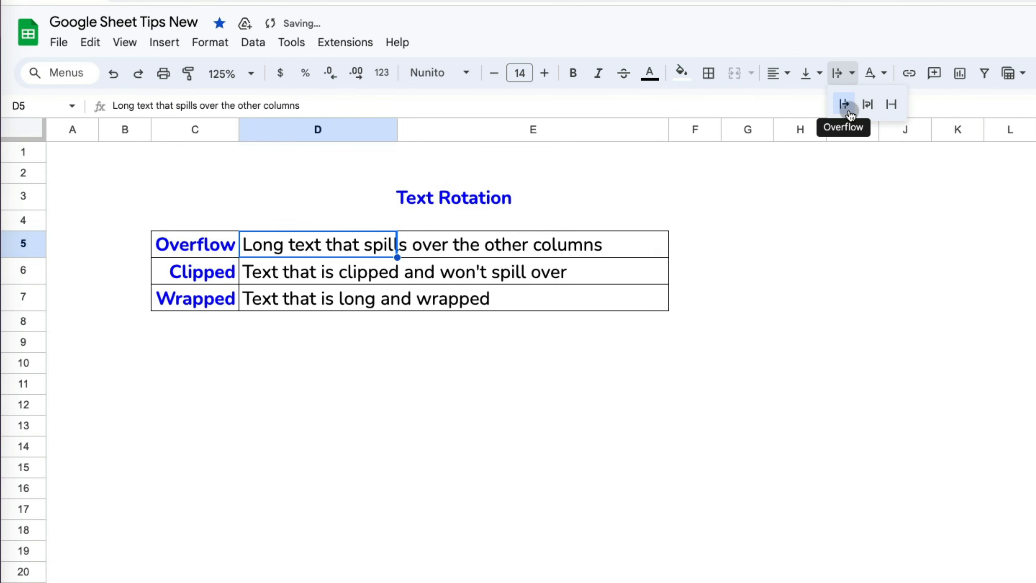
pyautogui.click(848, 109)
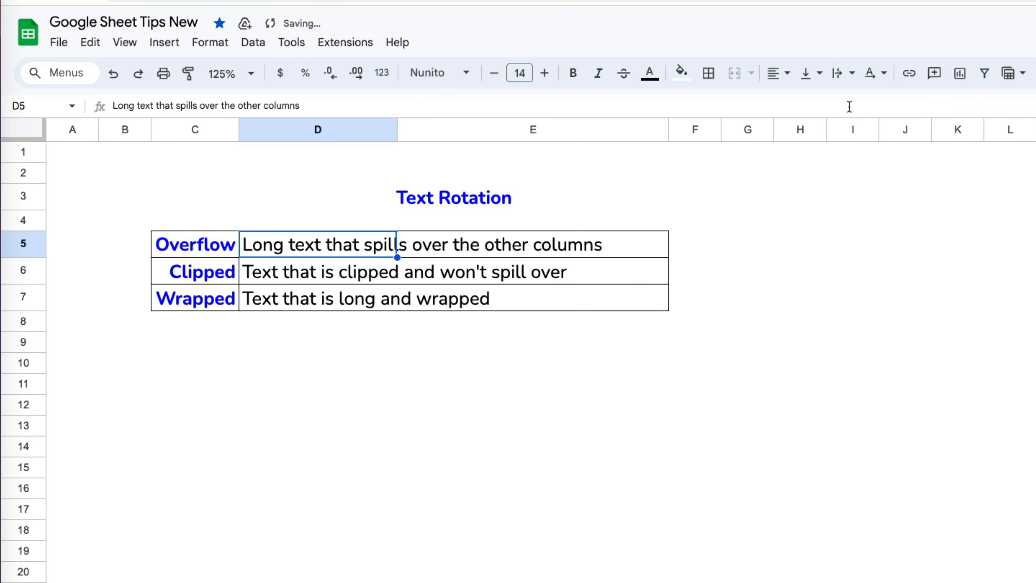
# - Set D6's text wrapping to Clip so its text stops at the cell edge
pyautogui.click(322, 272)
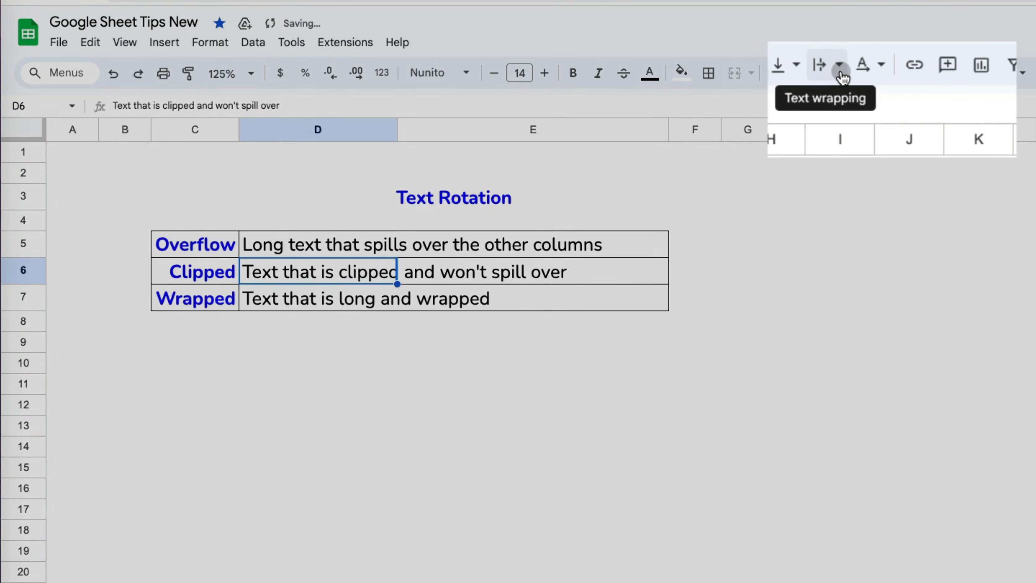
pyautogui.click(850, 77)
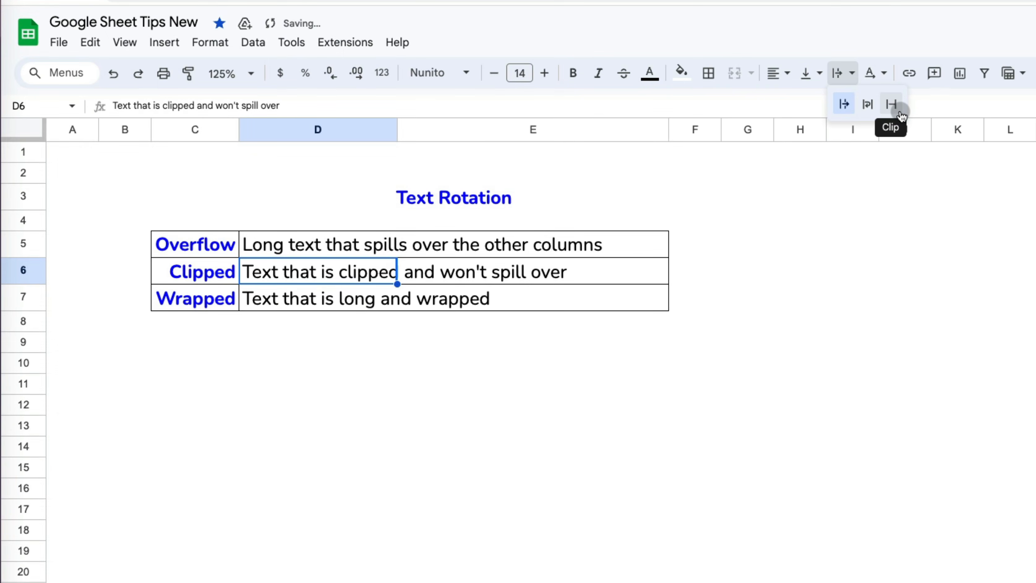
pyautogui.click(893, 108)
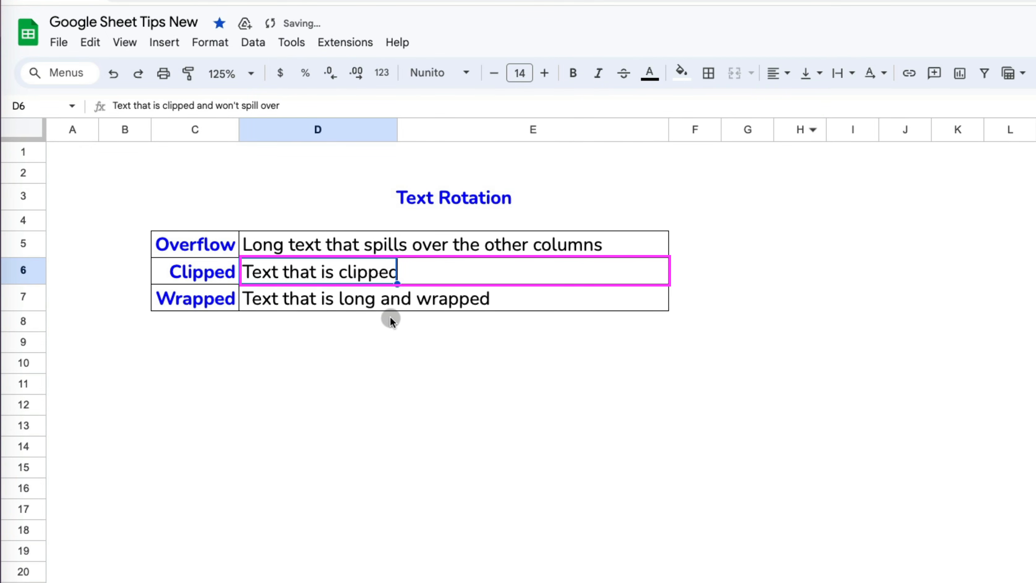
pyautogui.click(366, 321)
pyautogui.click(345, 281)
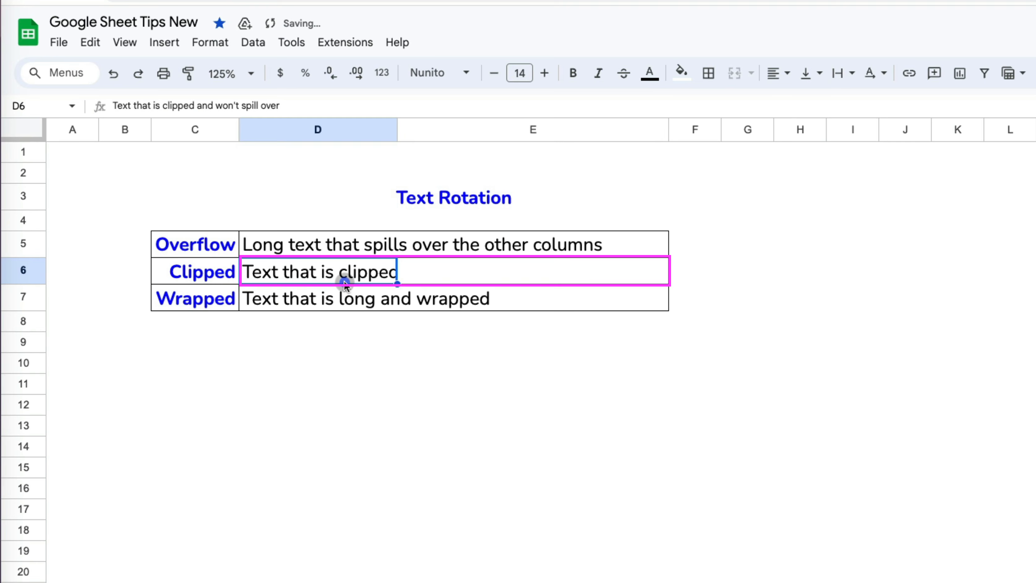
pyautogui.click(325, 107)
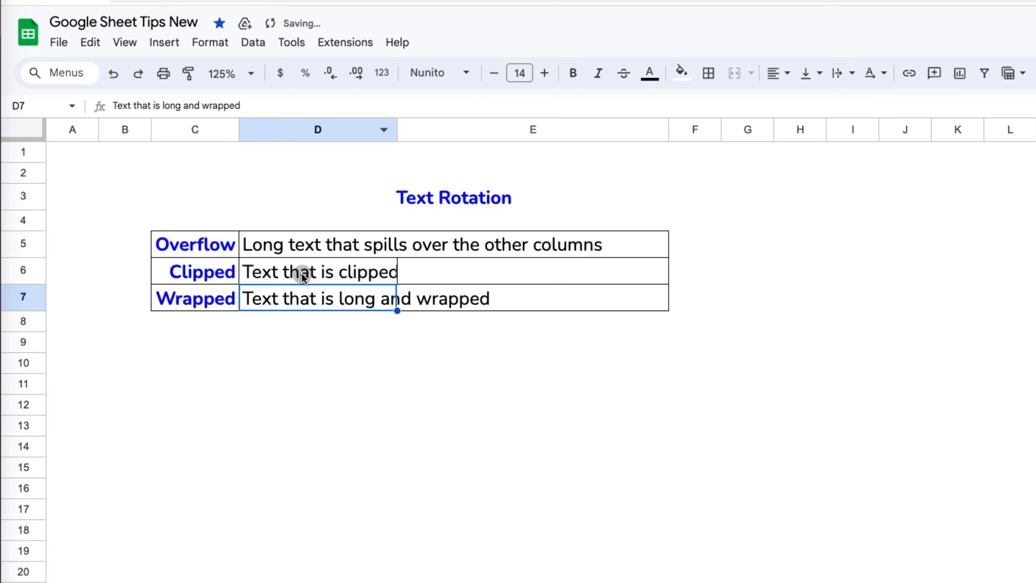
# - Set D7's text wrapping to Wrap so its text flows onto multiple lines
pyautogui.click(847, 73)
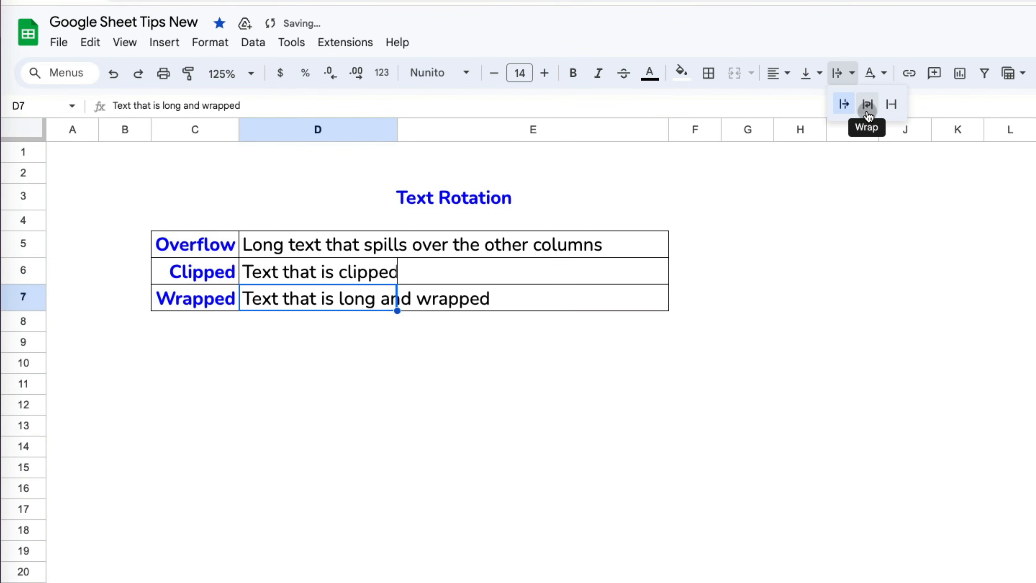
pyautogui.click(868, 105)
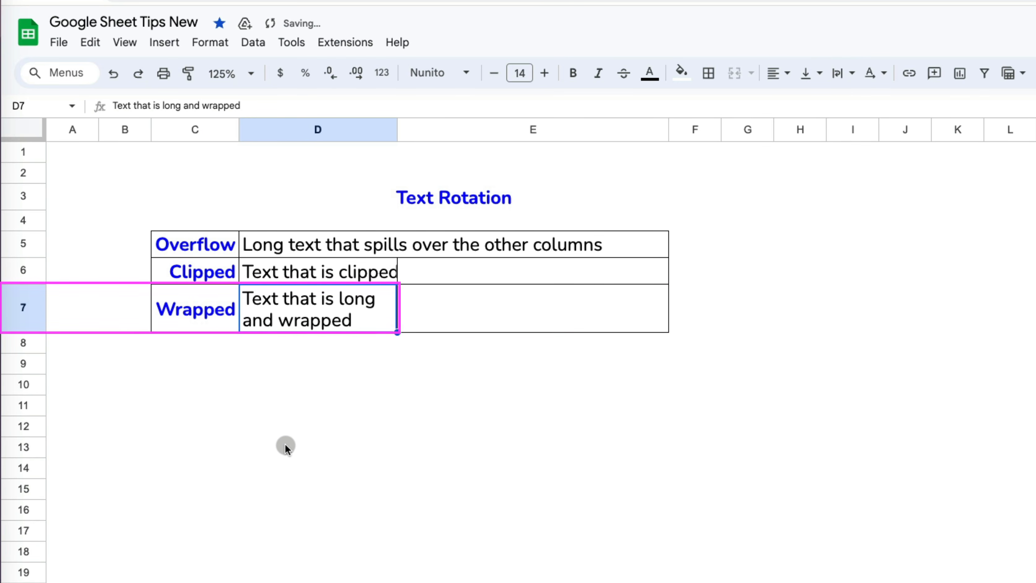
pyautogui.click(285, 442)
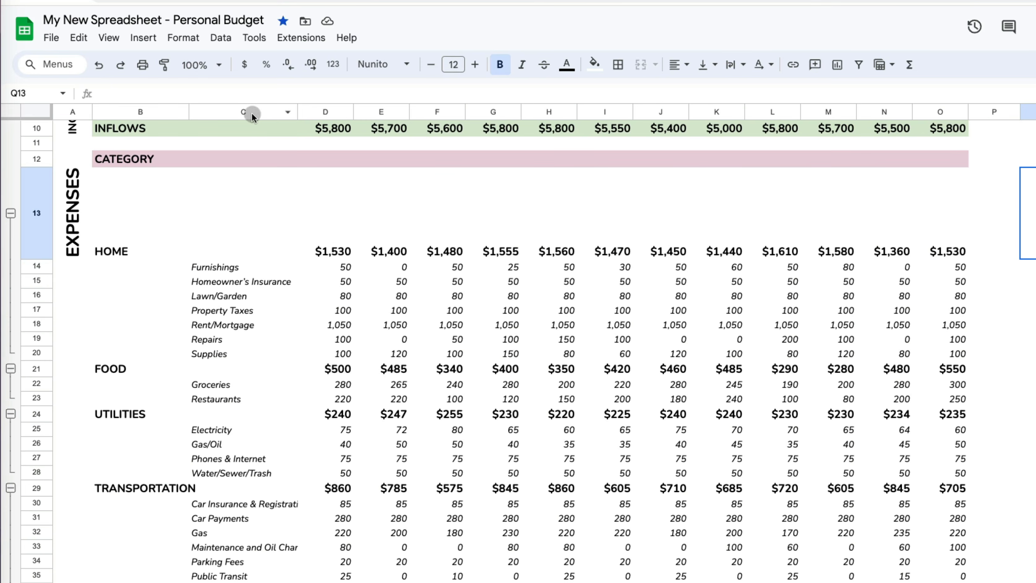
# - Narrow category column C and wrap the Homeowner's Insurance text in C15
pyautogui.click(252, 113)
pyautogui.moveTo(297, 111); pyautogui.dragTo(244, 112)
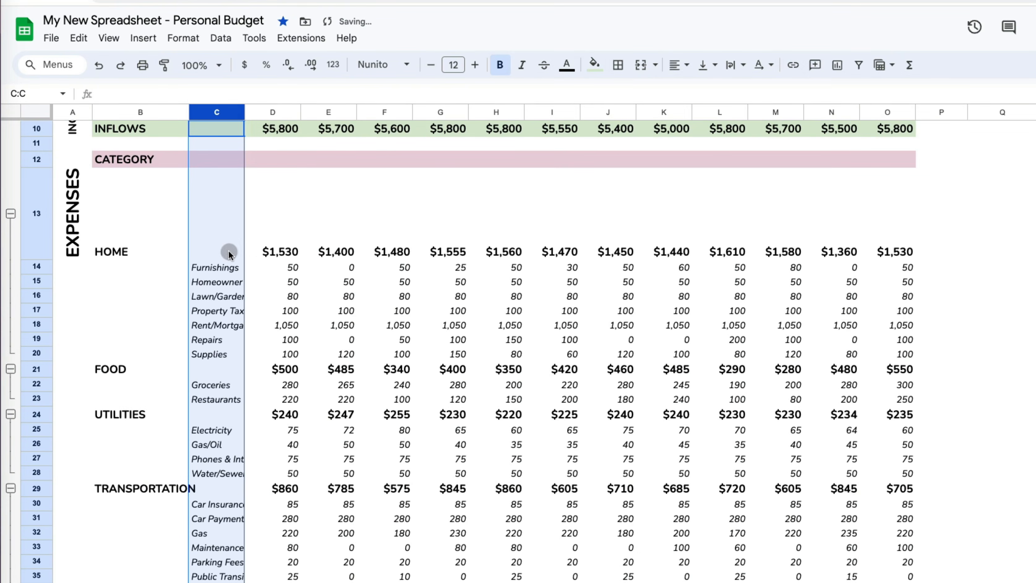
pyautogui.click(225, 282)
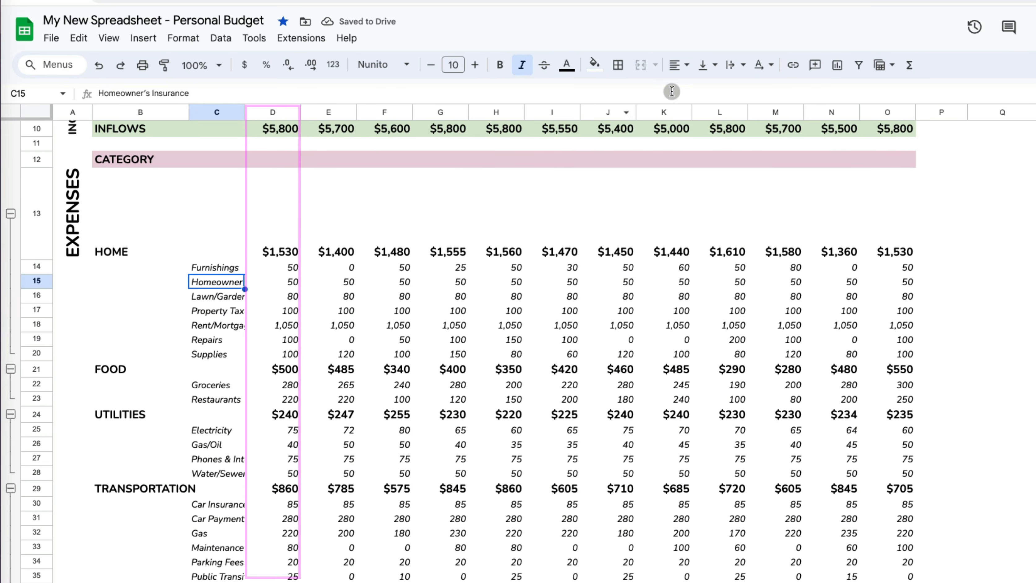
pyautogui.click(746, 71)
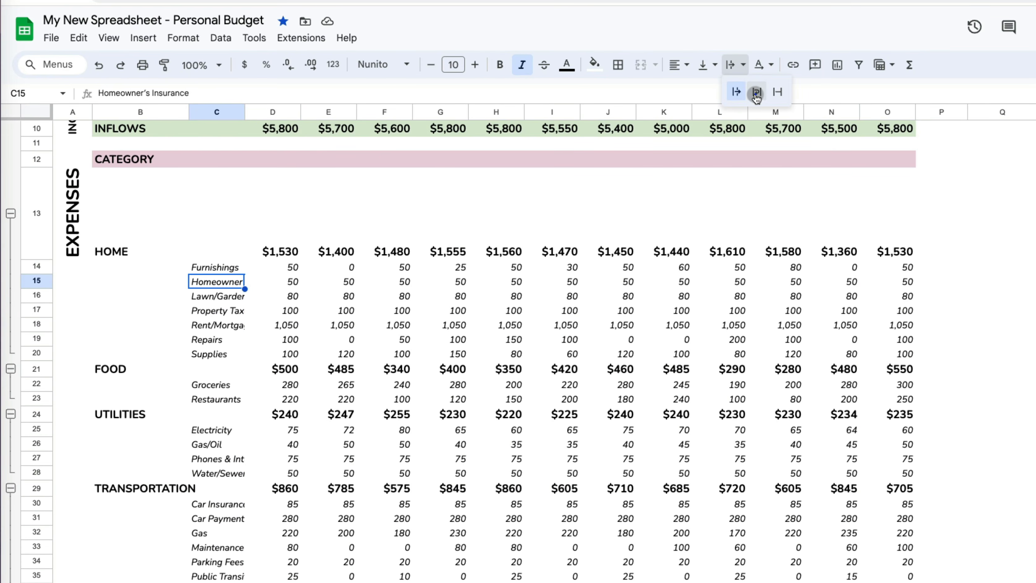
pyautogui.click(755, 91)
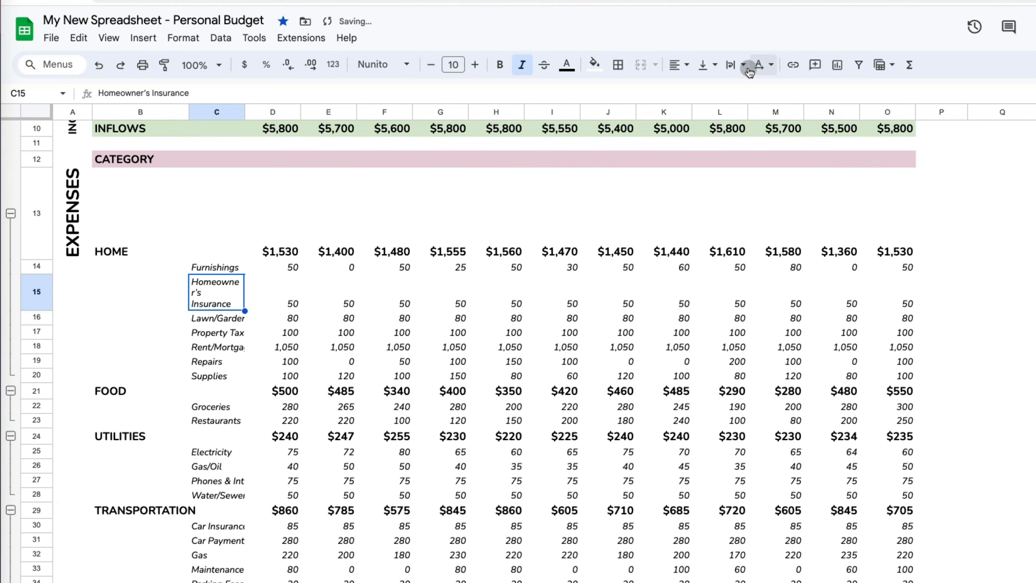
# - Switch C15 to Clip so Homeowner's Insurance is cut off at the column edge
pyautogui.click(749, 70)
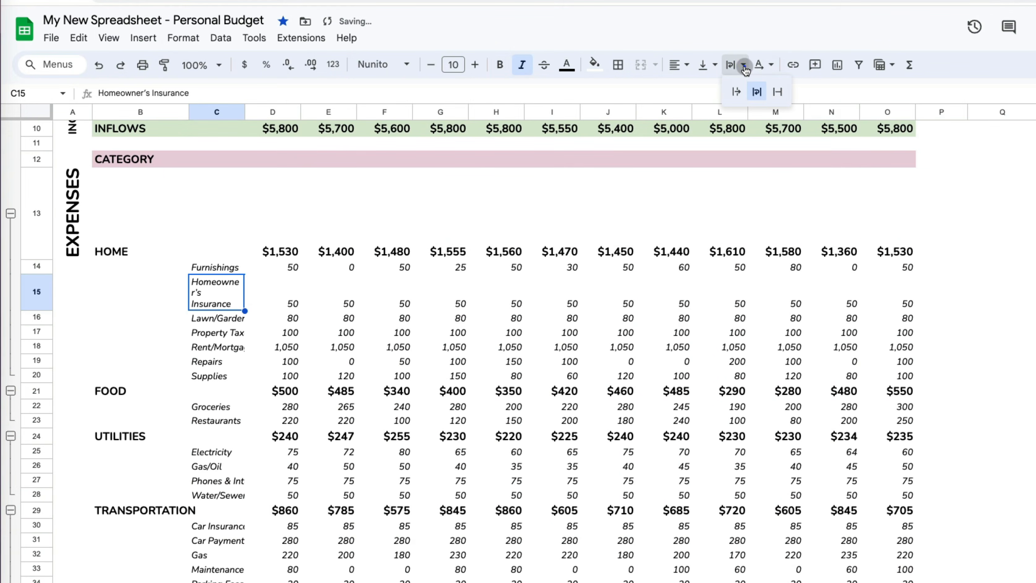
pyautogui.click(777, 93)
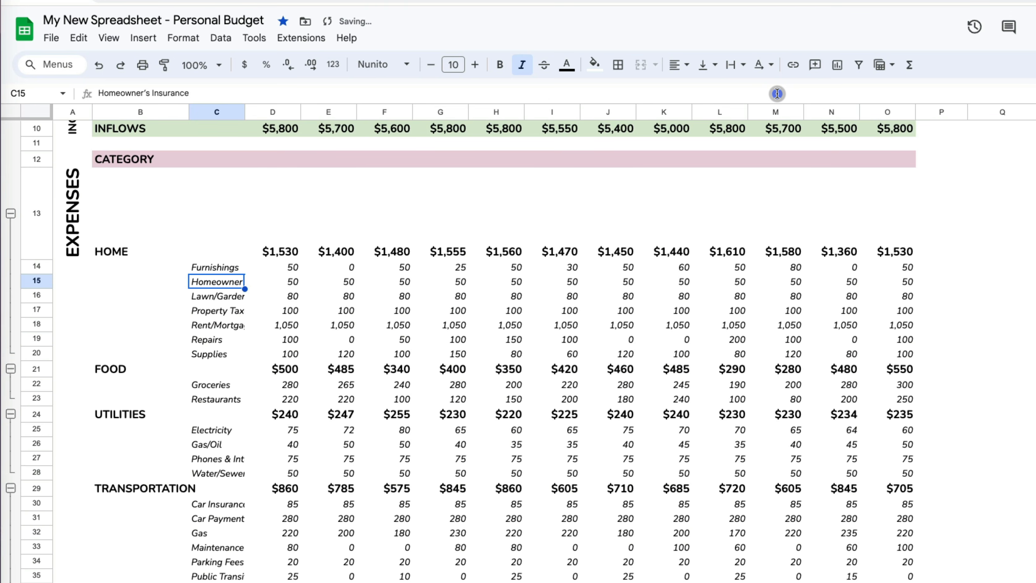
pyautogui.click(742, 69)
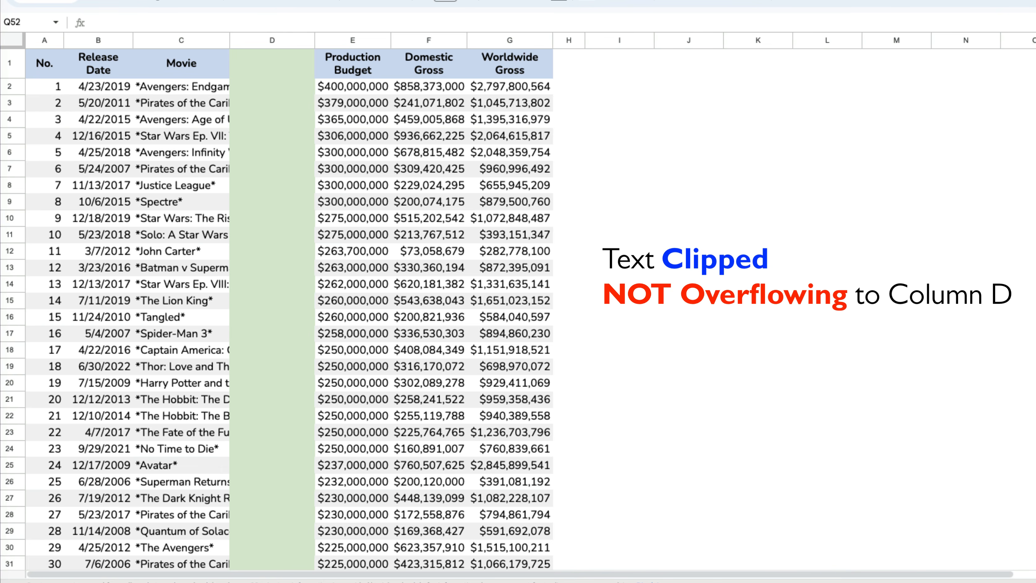
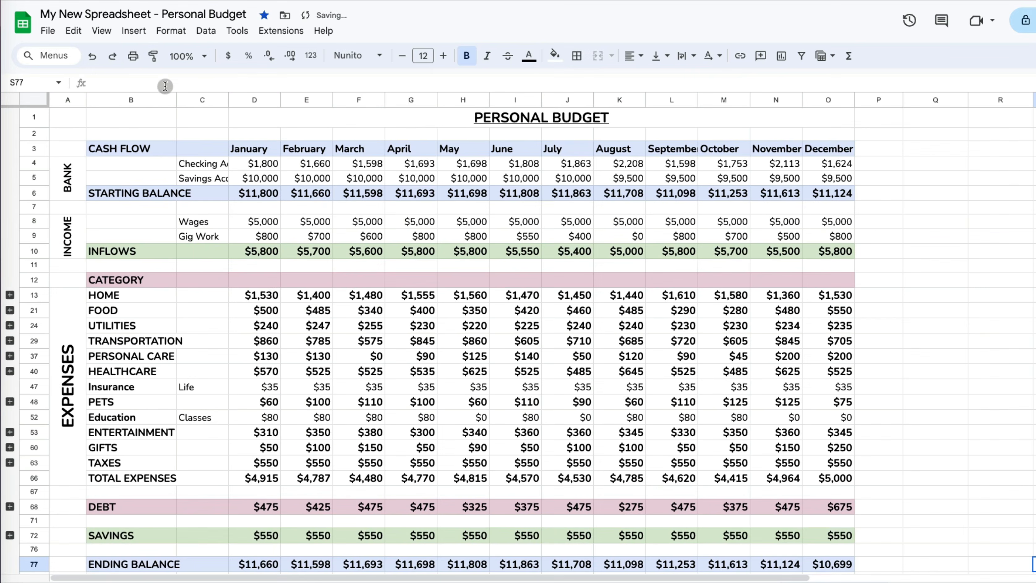
# - Turn off the sheet's gridlines so only colour fills and cell borders show
pyautogui.click(101, 31)
pyautogui.moveTo(117, 58)
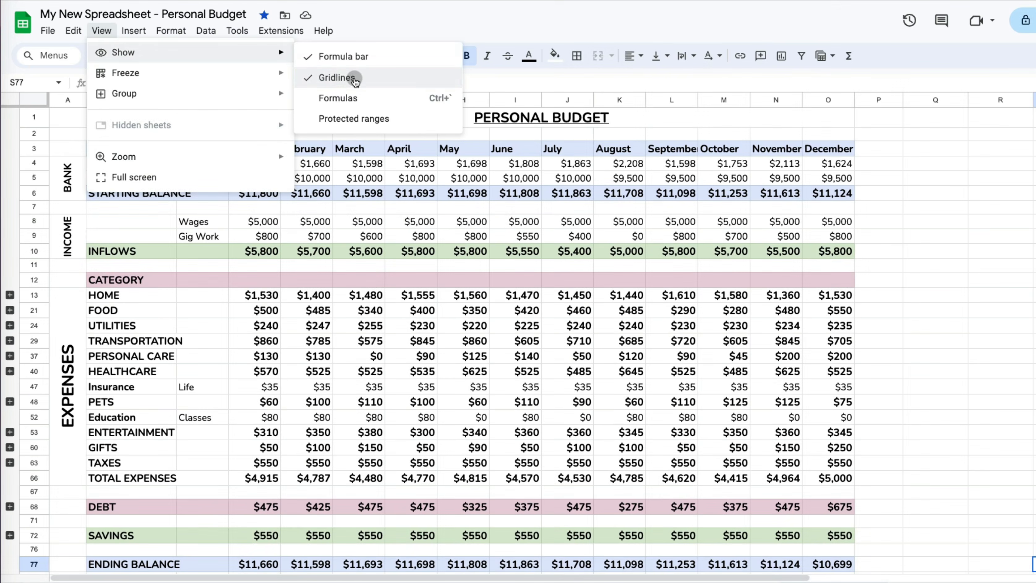
pyautogui.click(354, 74)
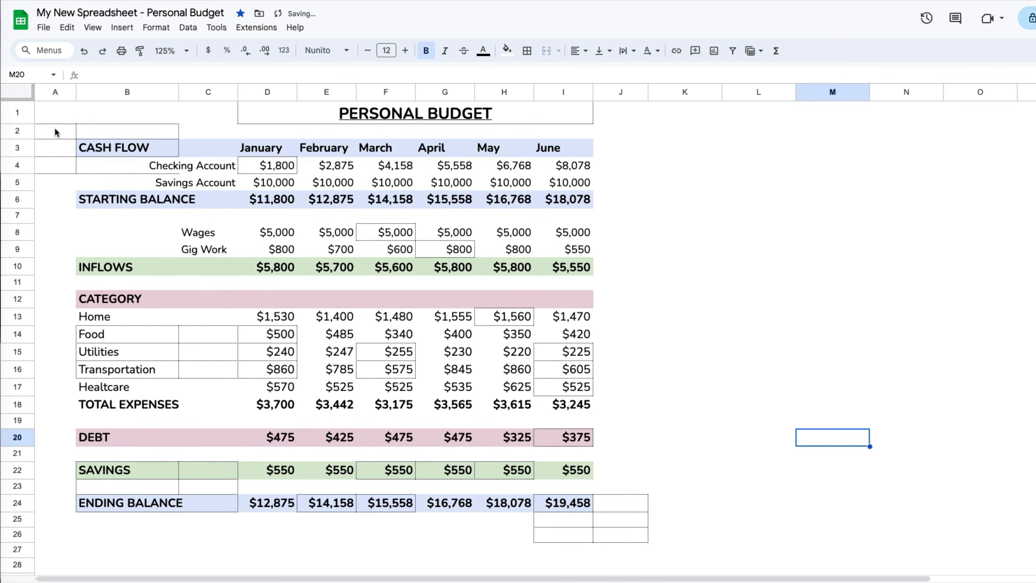
# - Clear every border from the entire sheet
pyautogui.click(24, 95)
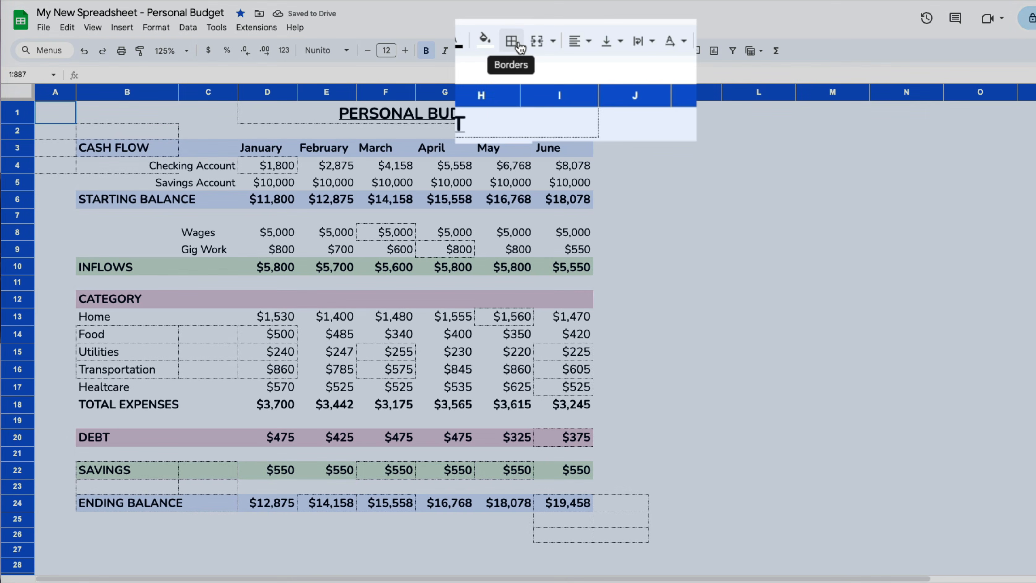
pyautogui.click(520, 45)
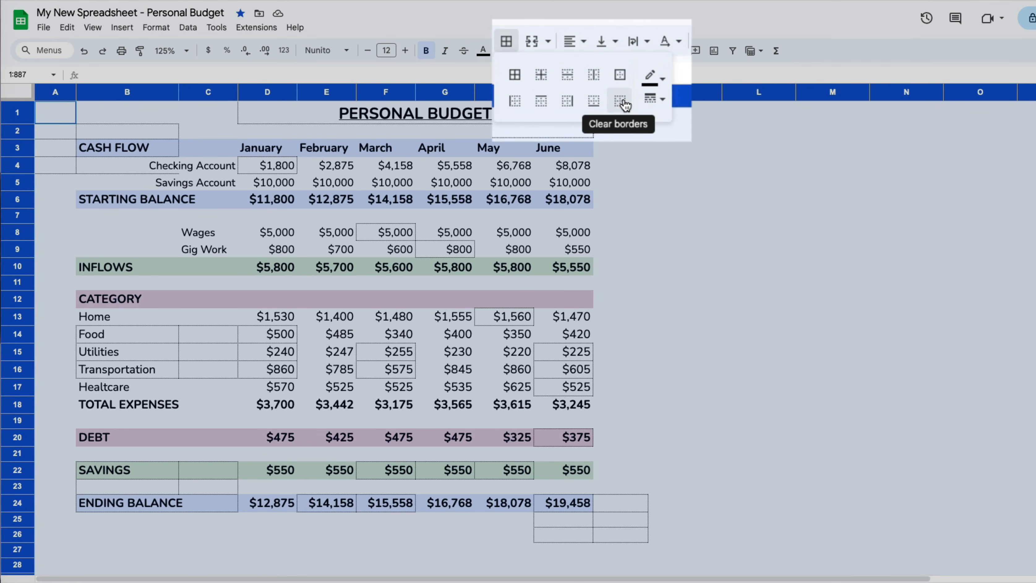
pyautogui.click(622, 103)
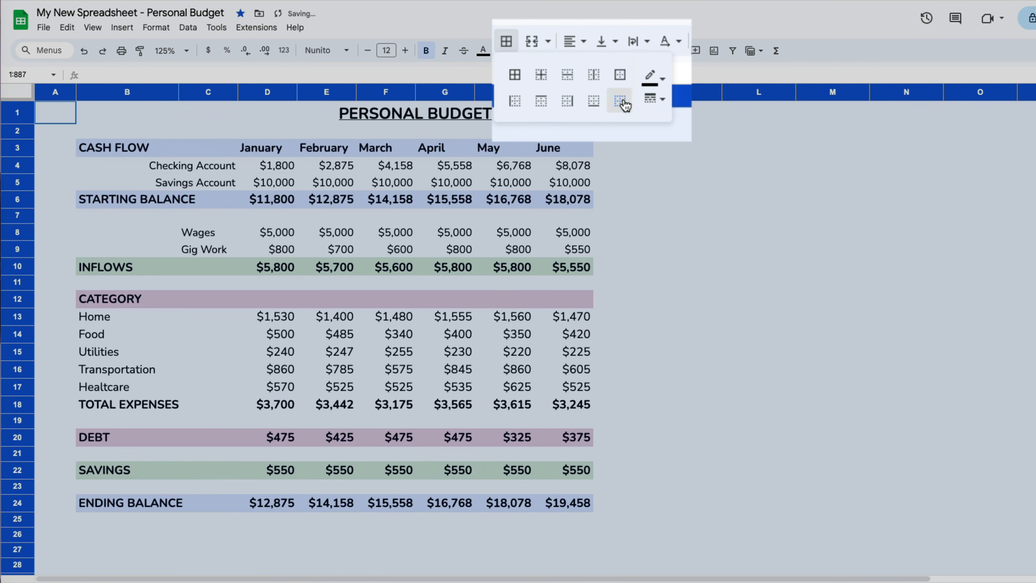
pyautogui.click(794, 235)
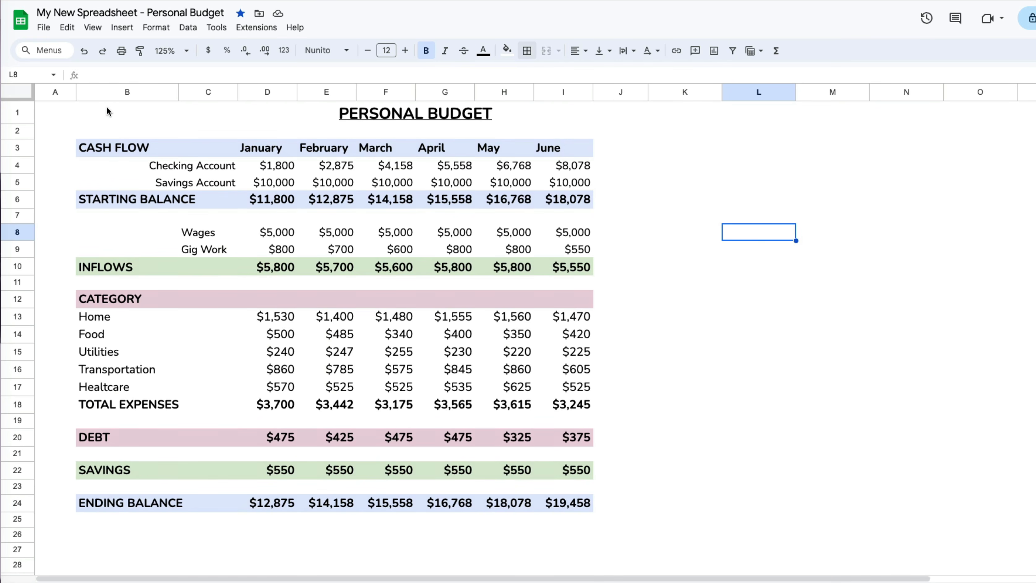
# - Give the budget table B1:I24 a thick blue outer border
pyautogui.moveTo(109, 119); pyautogui.dragTo(515, 503)
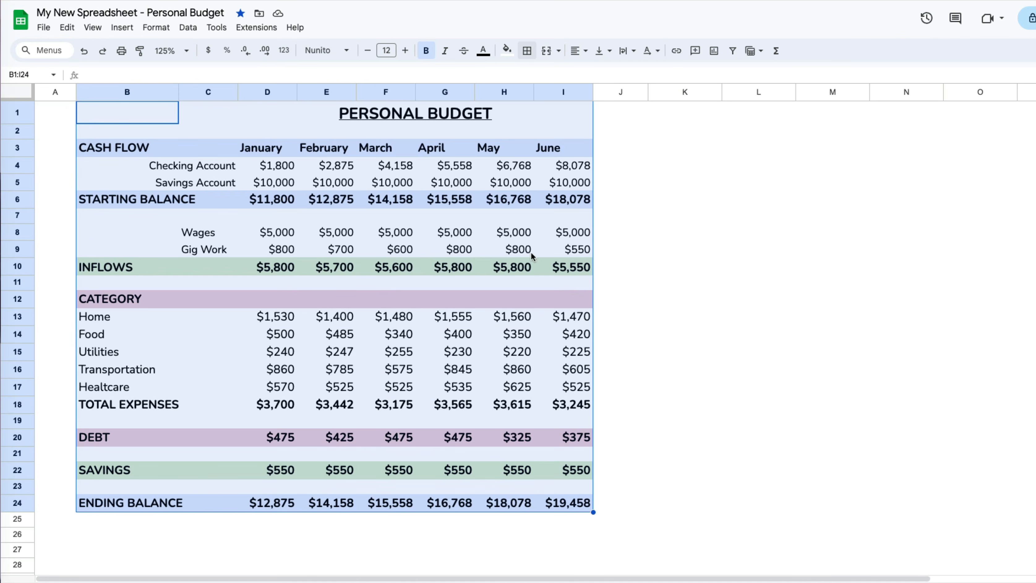
pyautogui.click(527, 51)
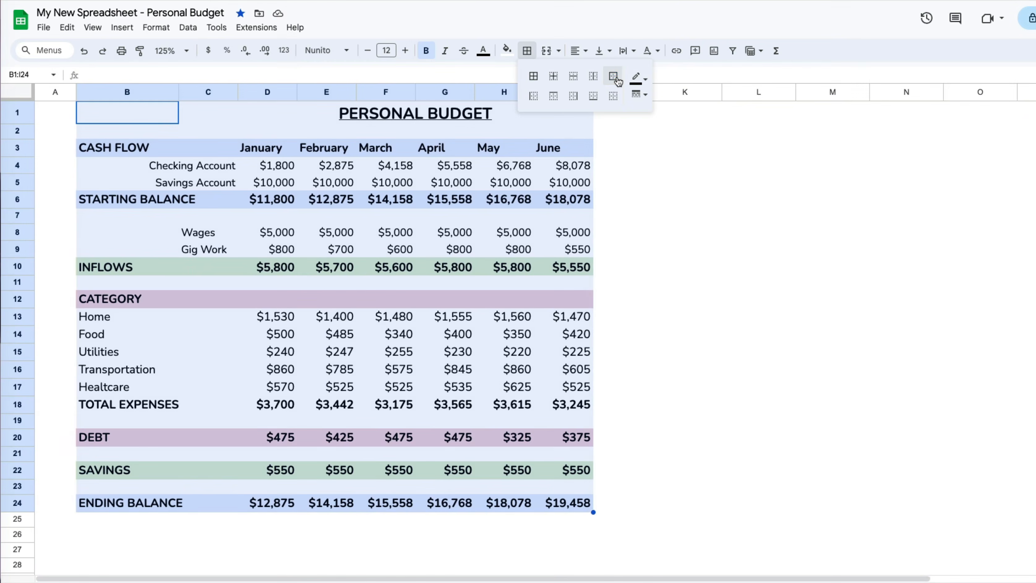
pyautogui.click(615, 77)
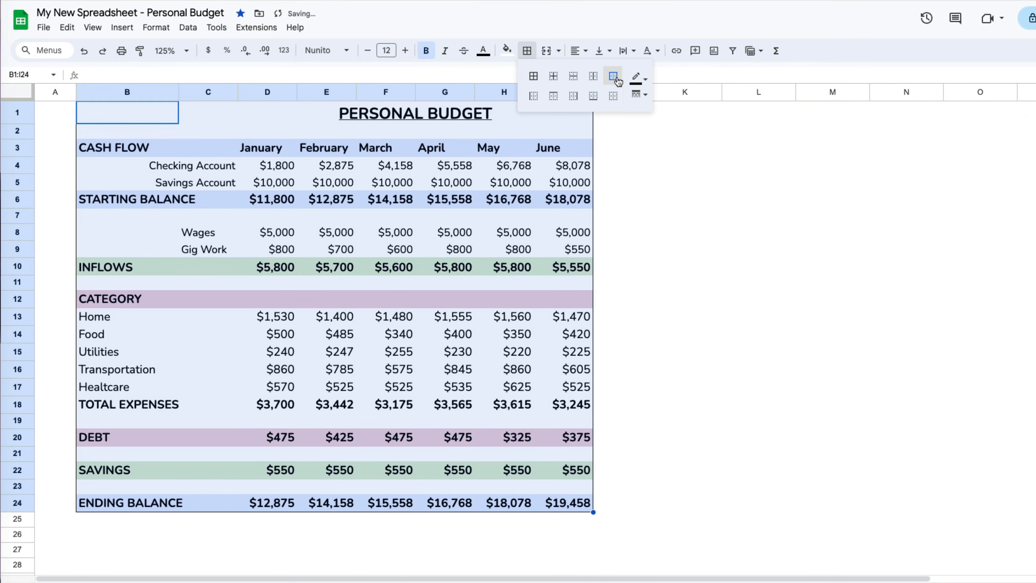
pyautogui.click(646, 83)
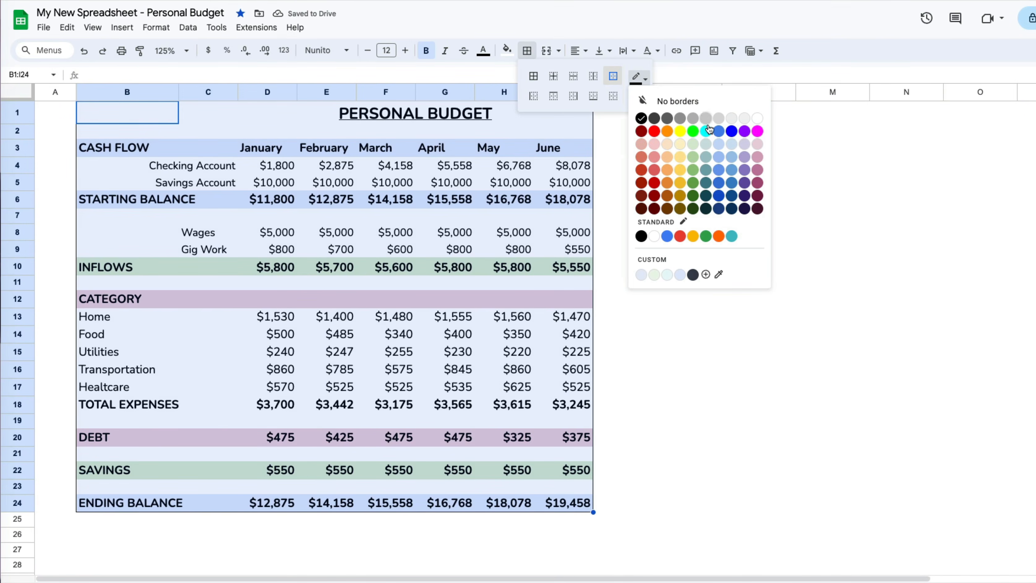
pyautogui.click(733, 131)
pyautogui.click(645, 94)
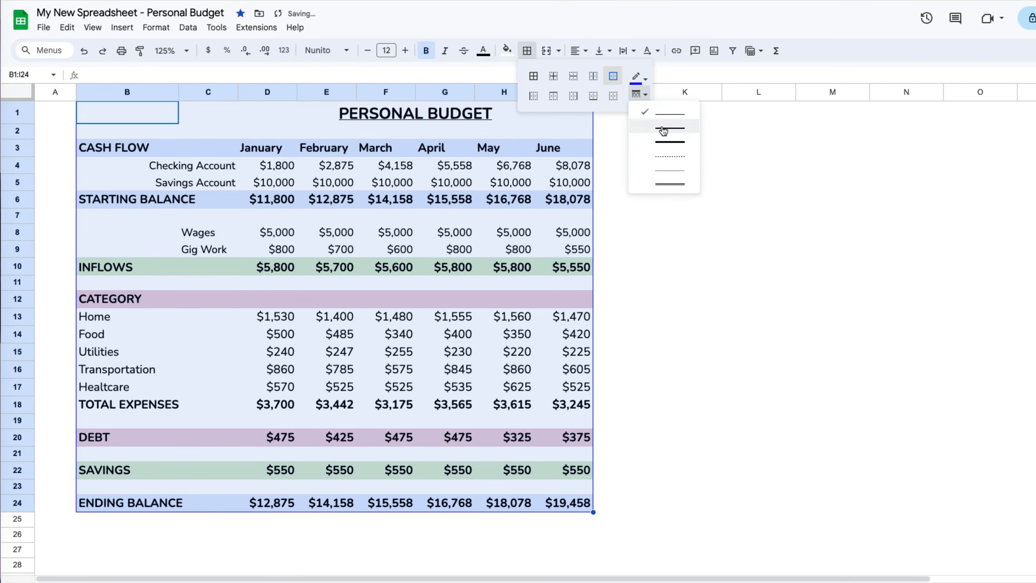
pyautogui.click(667, 146)
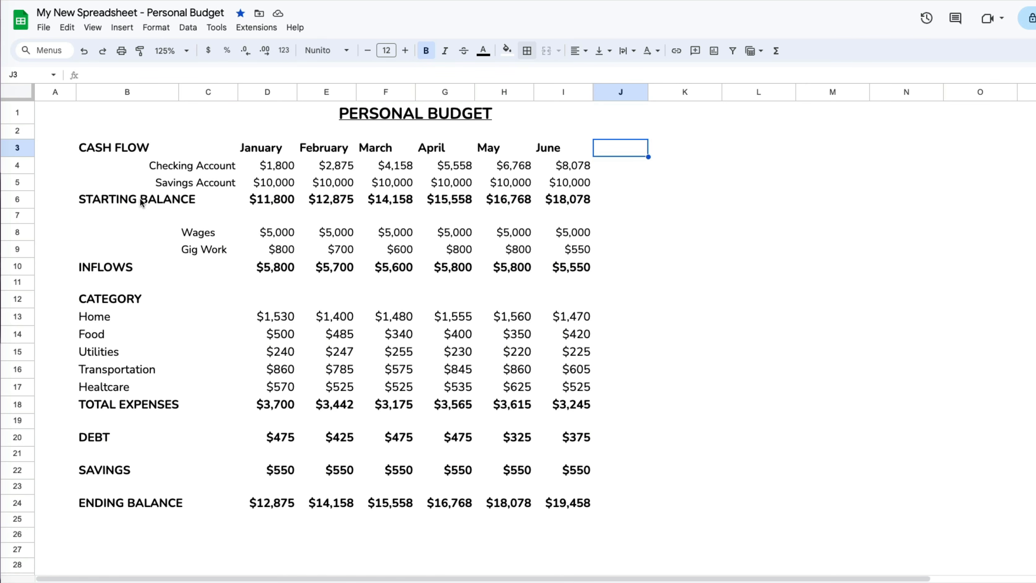
# - Outline rows B6:I6, B10:I10, B18:I18 and B24:I24 each with an outer border
pyautogui.moveTo(117, 202); pyautogui.dragTo(572, 202)
pyautogui.keyDown('ctrl'); pyautogui.moveTo(139, 267); pyautogui.dragTo(585, 271); pyautogui.keyUp('ctrl')
pyautogui.keyDown('ctrl'); pyautogui.moveTo(135, 402); pyautogui.dragTo(579, 406); pyautogui.keyUp('ctrl')
pyautogui.keyDown('ctrl'); pyautogui.click(102, 505); pyautogui.keyUp('ctrl')
pyautogui.moveTo(103, 504); pyautogui.dragTo(590, 508)
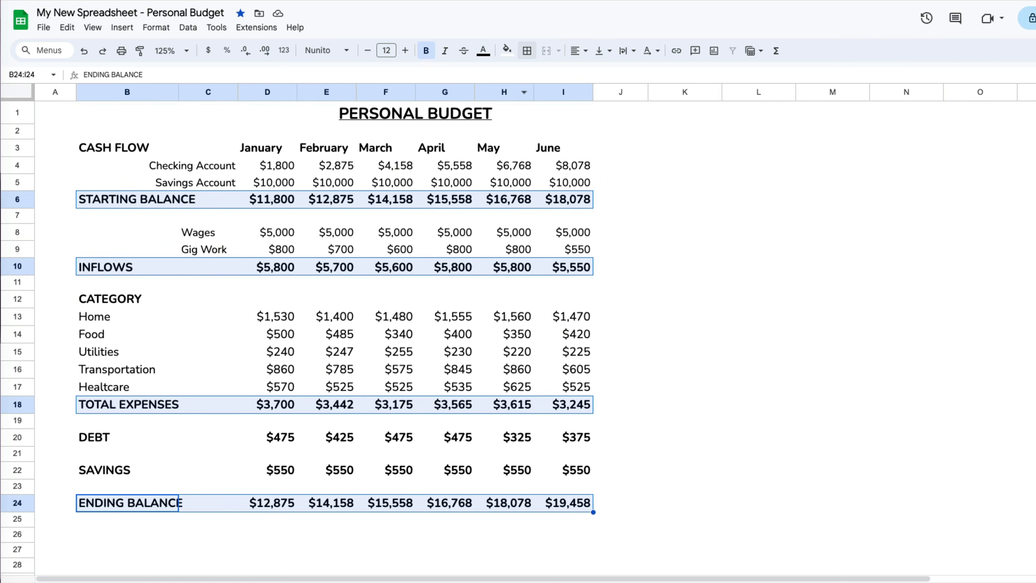
pyautogui.click(528, 50)
pyautogui.click(613, 76)
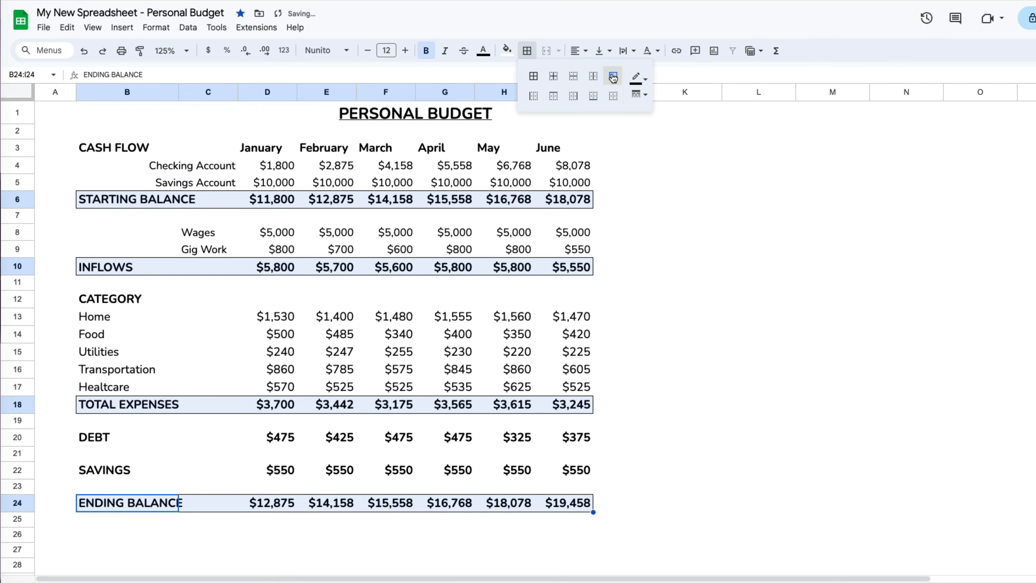
# - Deselect to inspect the row outlines, then undo them
pyautogui.click(732, 377)
pyautogui.click(946, 522)
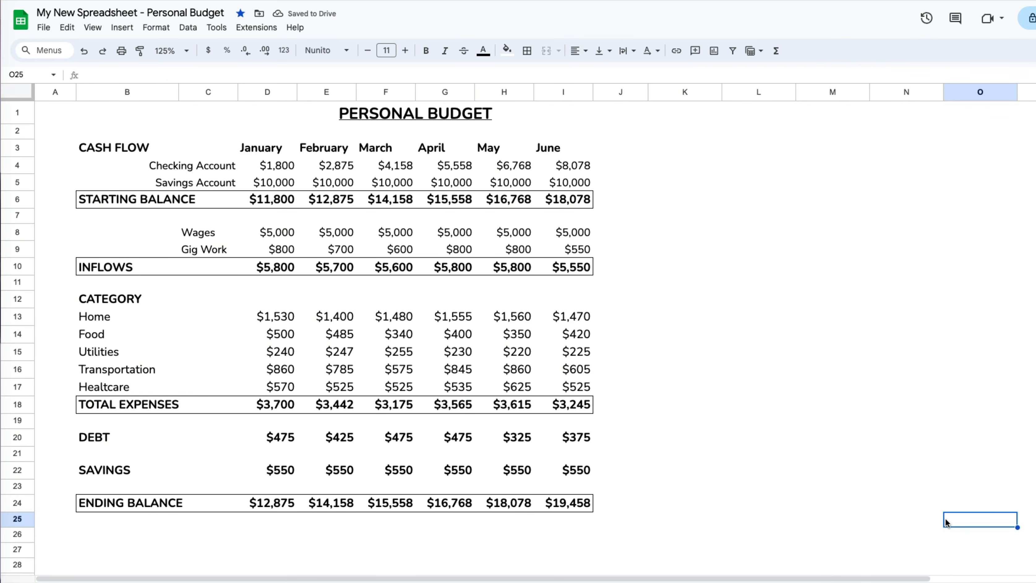
pyautogui.hotkey('ctrl', 'z')
# - Try All, Clear, Inner, Horizontal and Vertical border options on B1:I24
pyautogui.moveTo(122, 109); pyautogui.dragTo(579, 507)
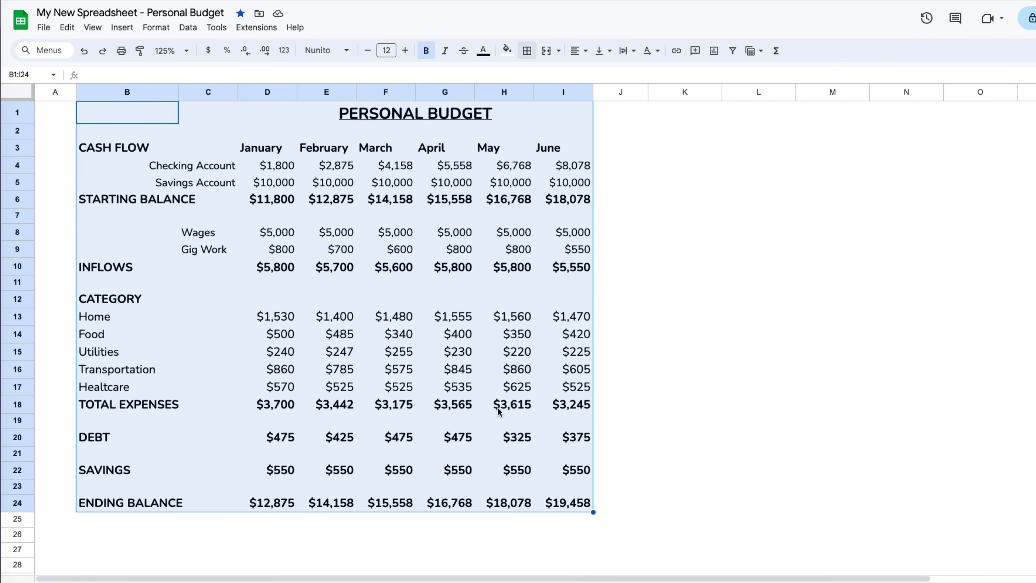
pyautogui.click(527, 51)
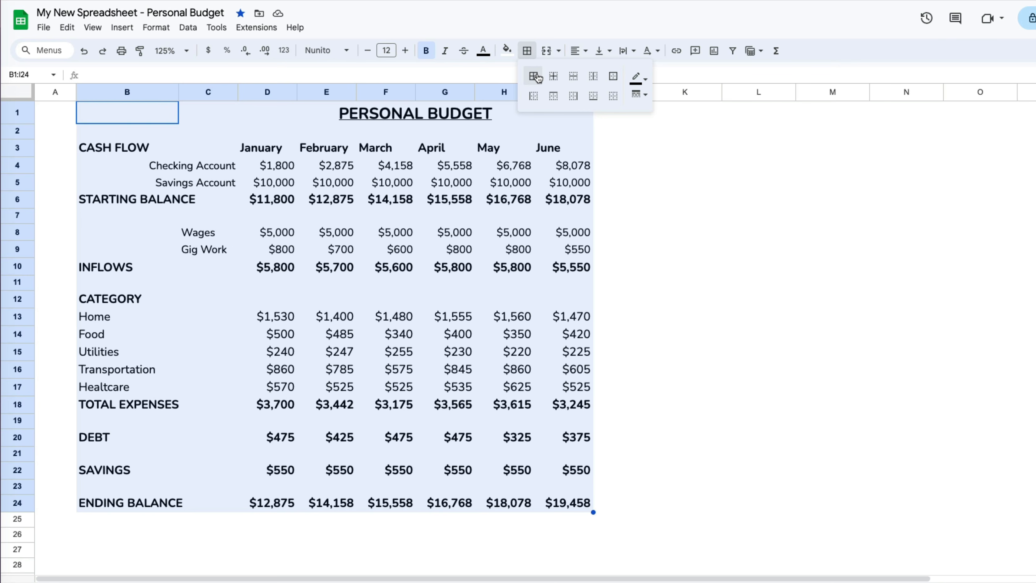
pyautogui.click(537, 78)
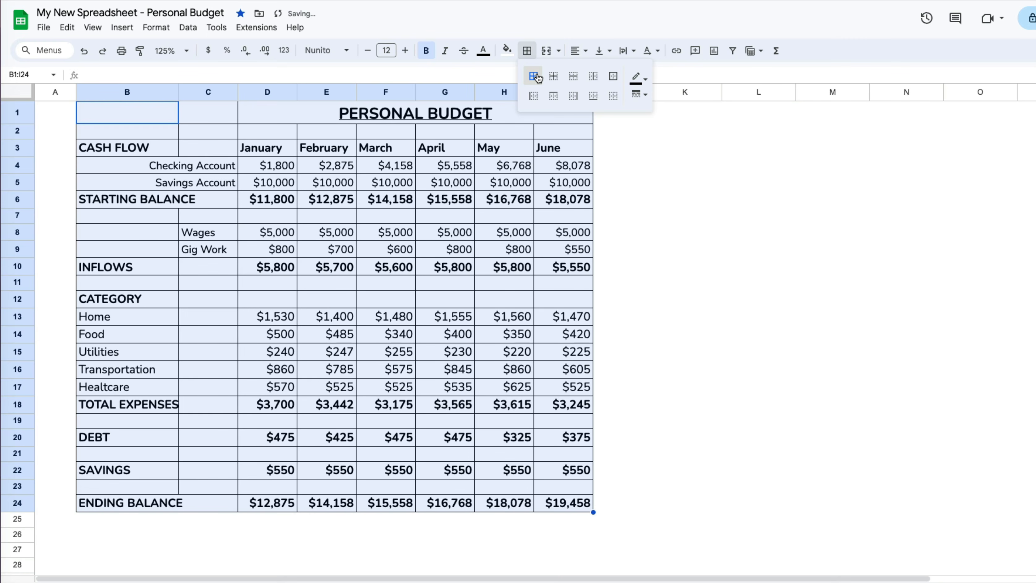
pyautogui.click(613, 96)
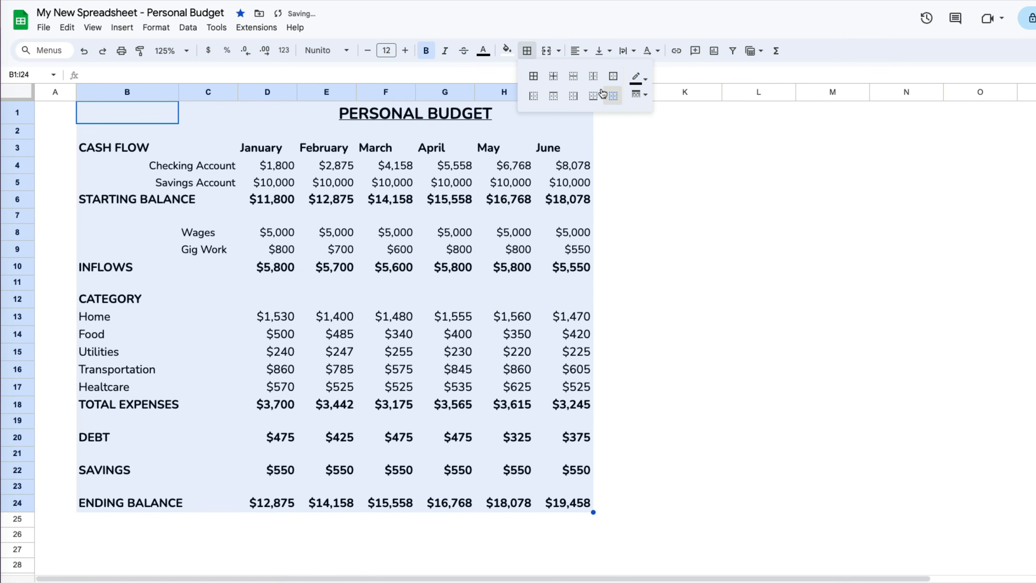
pyautogui.click(555, 77)
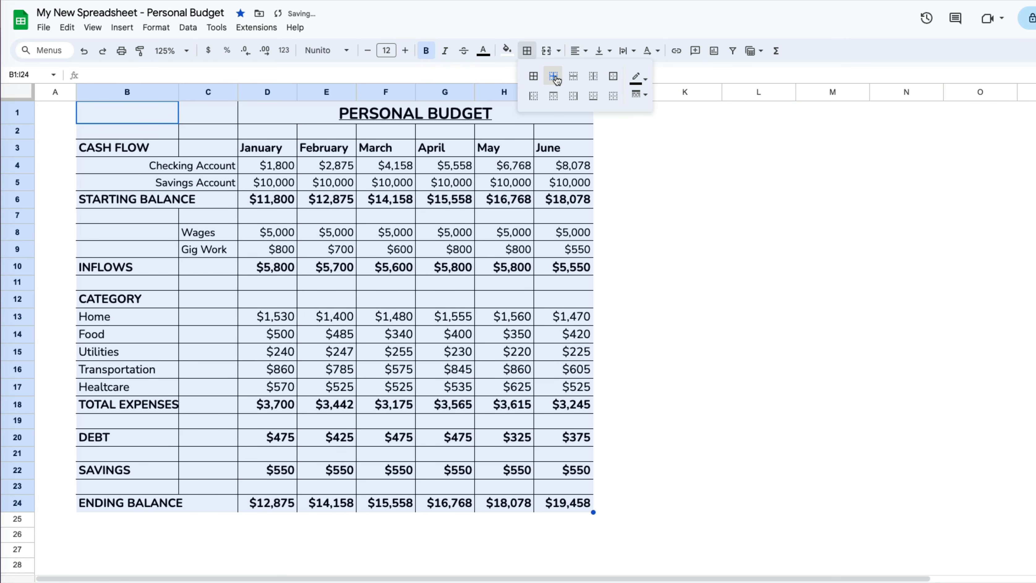
pyautogui.click(573, 76)
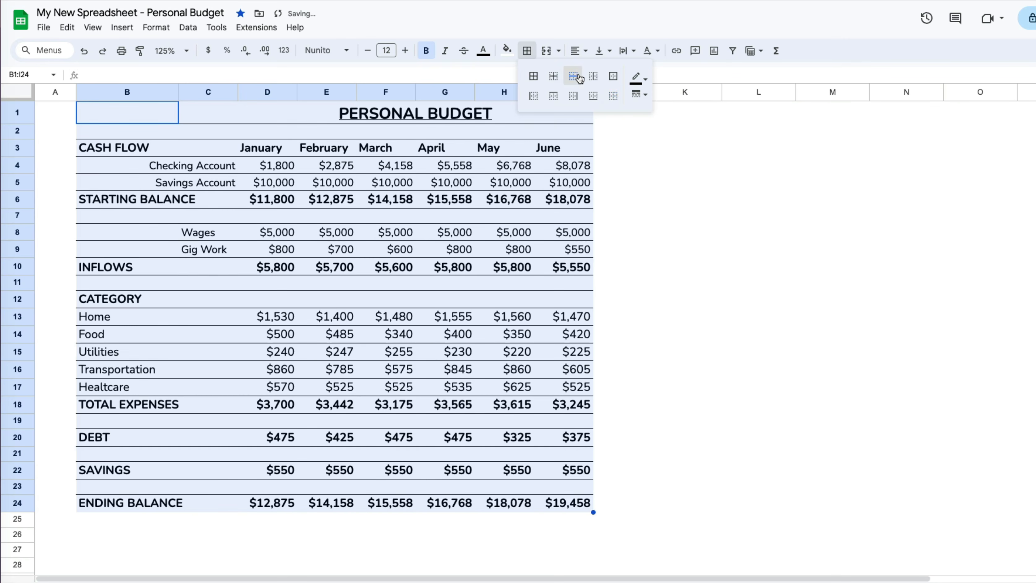
pyautogui.click(596, 80)
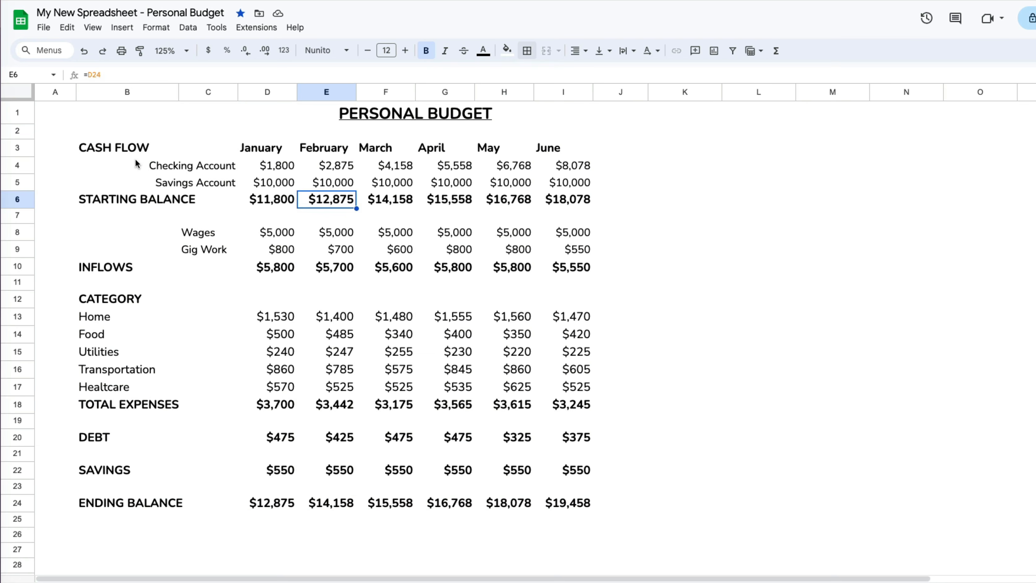
# - Add left, top, right and bottom borders to the CASH FLOW block B3:I6
pyautogui.moveTo(129, 151); pyautogui.dragTo(573, 202)
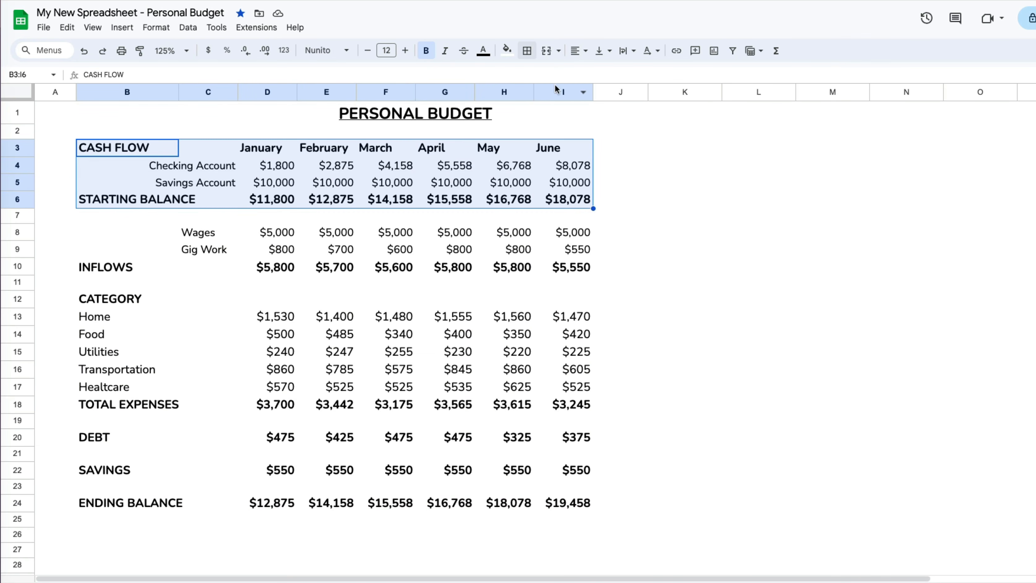
pyautogui.click(527, 51)
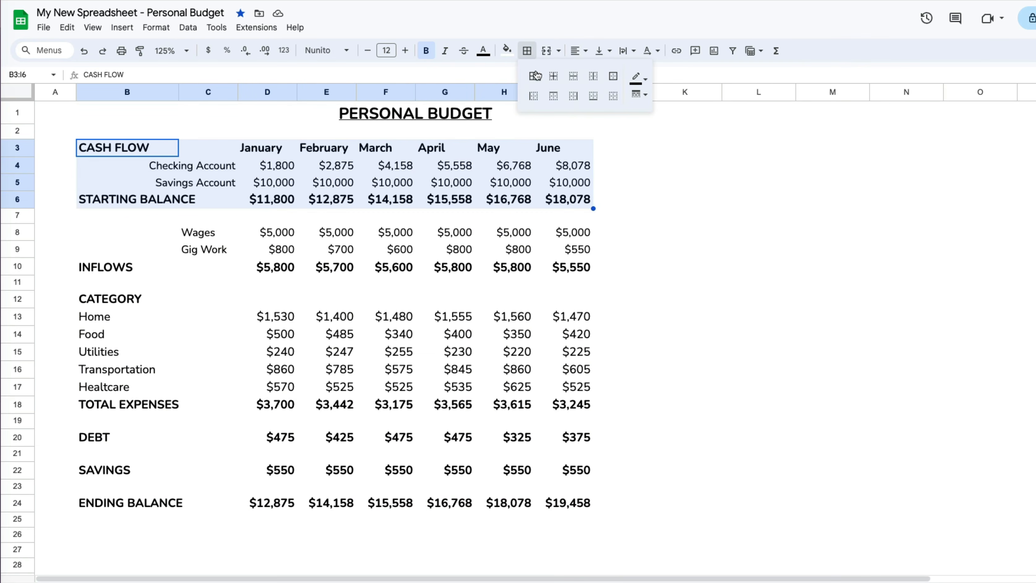
pyautogui.click(540, 98)
pyautogui.click(554, 96)
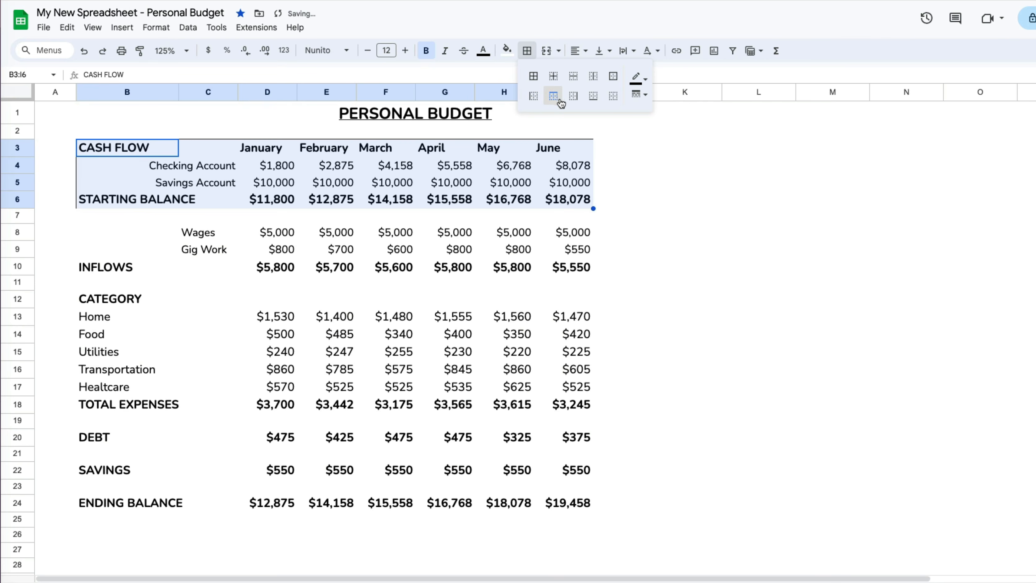
pyautogui.click(573, 97)
pyautogui.click(593, 96)
pyautogui.click(680, 200)
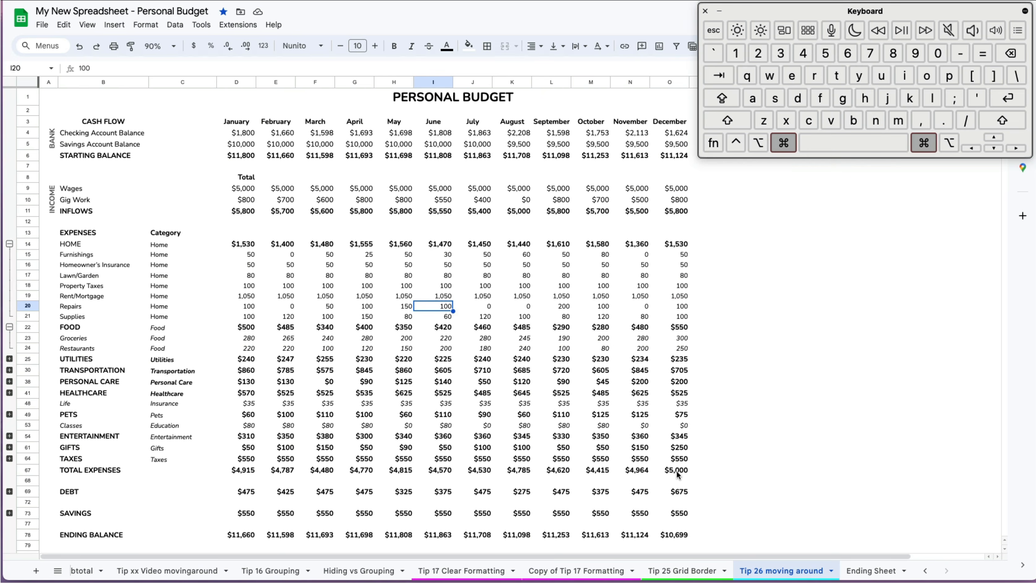
# - Select expense blocks using Cmd+A, Shift+arrow and Cmd+Shift+Right shortcuts
pyautogui.press('super+a')
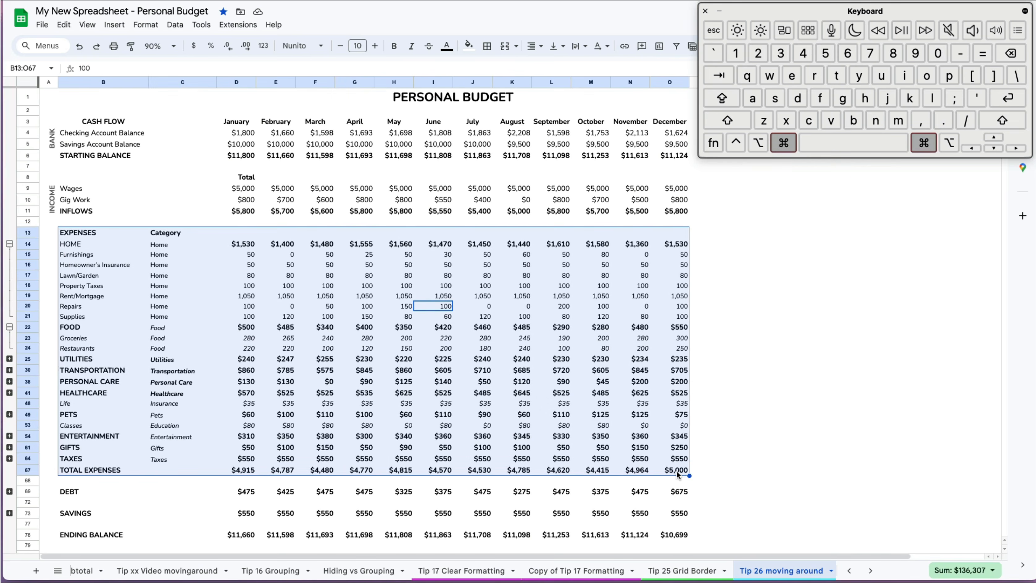
pyautogui.press('super+a')
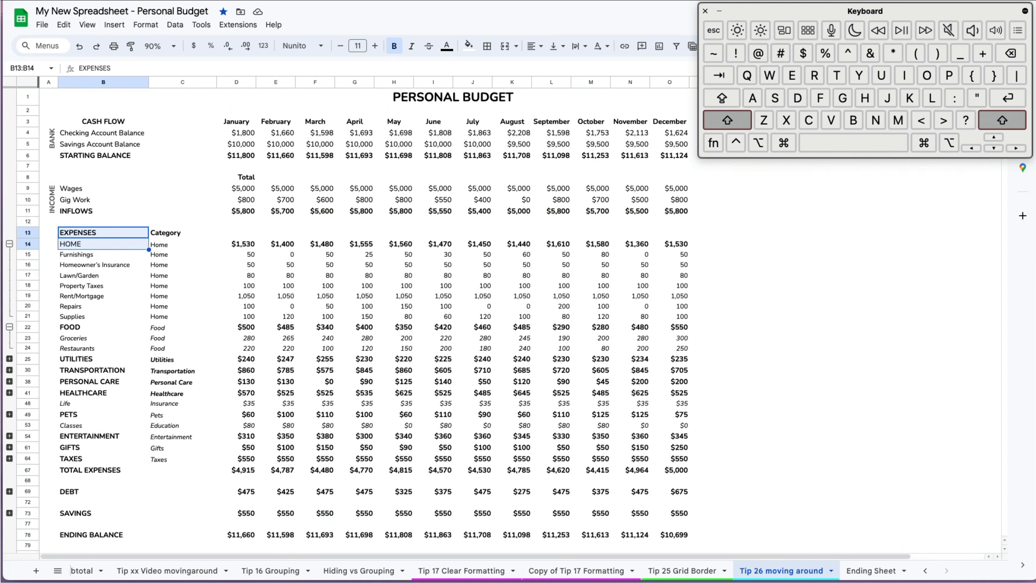
pyautogui.hotkey('shift', 'Down')
pyautogui.hotkey('shift', 'Down')
pyautogui.hotkey('shift', 'Down')
pyautogui.hotkey('shift', 'Down')
pyautogui.hotkey('shift', 'Down')
pyautogui.hotkey('shift', 'Down')
pyautogui.hotkey('shift', 'Down')
pyautogui.hotkey('shift', 'Right')
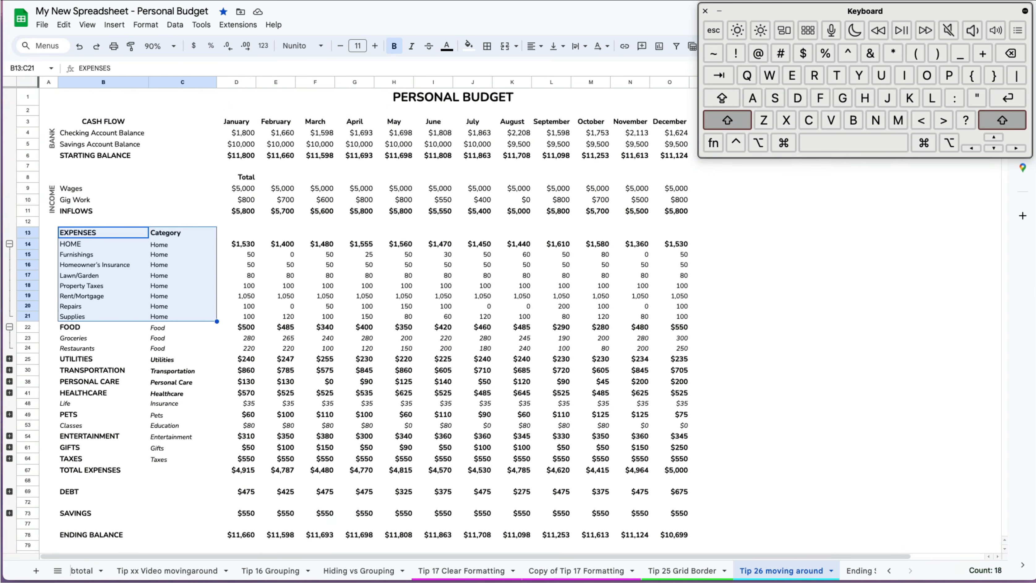
pyautogui.hotkey('shift', 'Right')
pyautogui.hotkey('shift', 'Right')
pyautogui.hotkey('shift', 'Right')
pyautogui.hotkey('shift', 'Right')
pyautogui.hotkey('shift', 'Right')
pyautogui.hotkey('shift', 'Left')
pyautogui.hotkey('shift', 'Left')
pyautogui.hotkey('shift', 'Left')
pyautogui.hotkey('shift', 'Left')
pyautogui.hotkey('shift', 'Left')
pyautogui.hotkey('shift', 'Left')
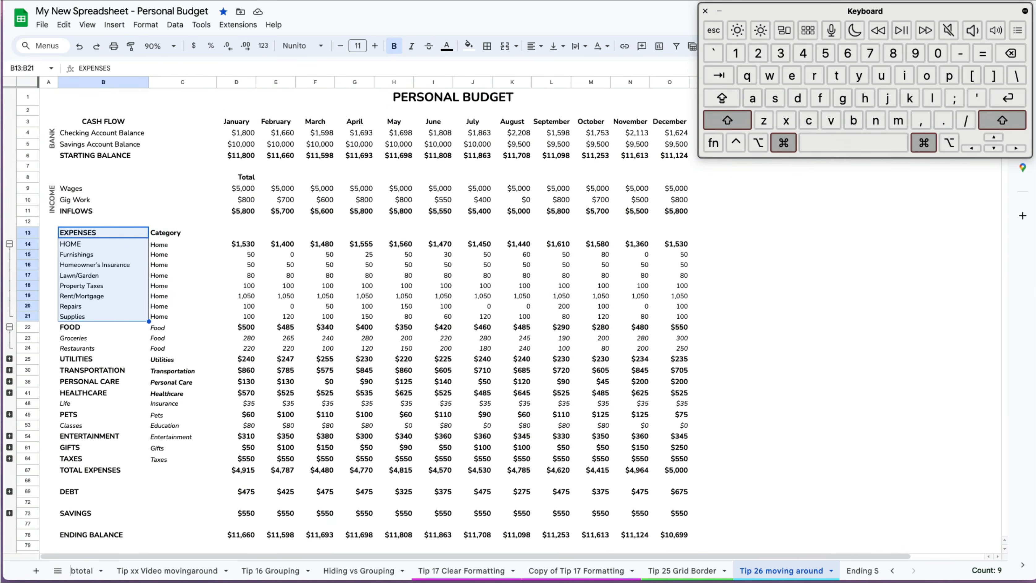
pyautogui.press('super+shift+Right')
pyautogui.hotkey('shift', 'Left')
pyautogui.hotkey('shift', 'Left')
pyautogui.hotkey('shift', 'Left')
pyautogui.hotkey('shift', 'Left')
pyautogui.hotkey('shift', 'Left')
pyautogui.hotkey('shift', 'Left')
pyautogui.hotkey('shift', 'Left')
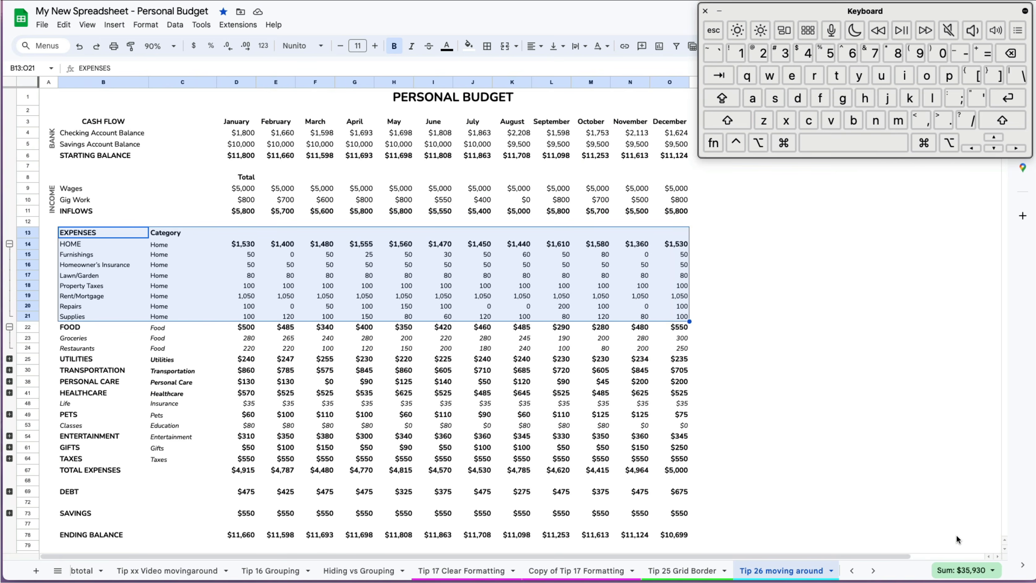
pyautogui.hotkey('shift', 'Down')
pyautogui.hotkey('shift', 'Down')
pyautogui.hotkey('shift', 'Down')
pyautogui.hotkey('shift', 'Down')
pyautogui.hotkey('shift', 'Down')
pyautogui.hotkey('shift', 'Down')
pyautogui.hotkey('shift', 'Down')
pyautogui.hotkey('shift', 'Down')
pyautogui.hotkey('shift', 'Down')
pyautogui.hotkey('shift', 'Down')
pyautogui.hotkey('shift', 'Down')
pyautogui.hotkey('shift', 'Down')
pyautogui.hotkey('shift', 'Down')
pyautogui.hotkey('shift', 'Down')
pyautogui.hotkey('shift', 'Down')
pyautogui.hotkey('shift', 'Down')
pyautogui.hotkey('shift', 'Down')
pyautogui.hotkey('shift', 'Down')
pyautogui.hotkey('shift', 'Down')
pyautogui.hotkey('shift', 'Down')
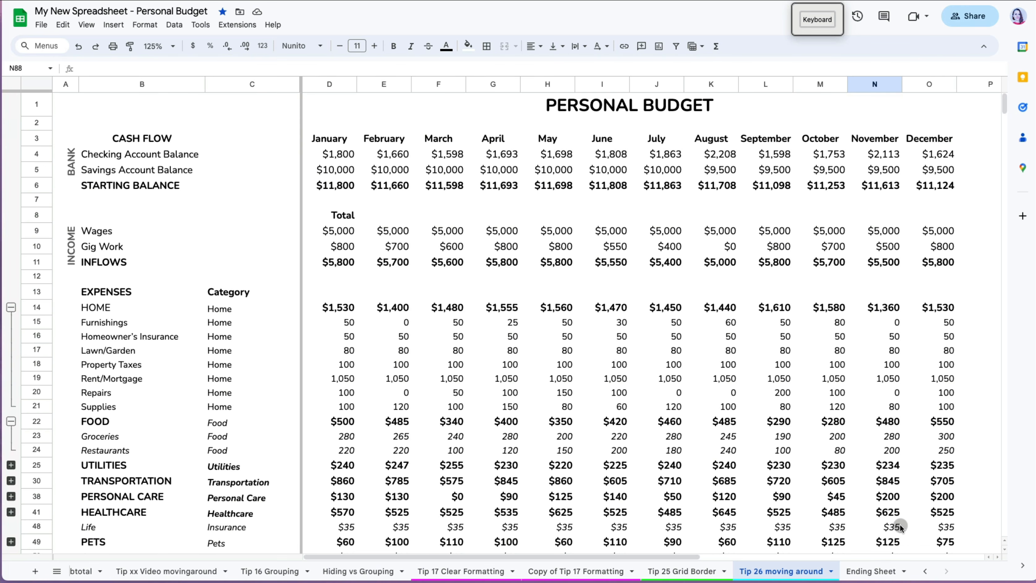
pyautogui.hscroll(10, 900, 524)
pyautogui.hscroll(-10, 900, 524)
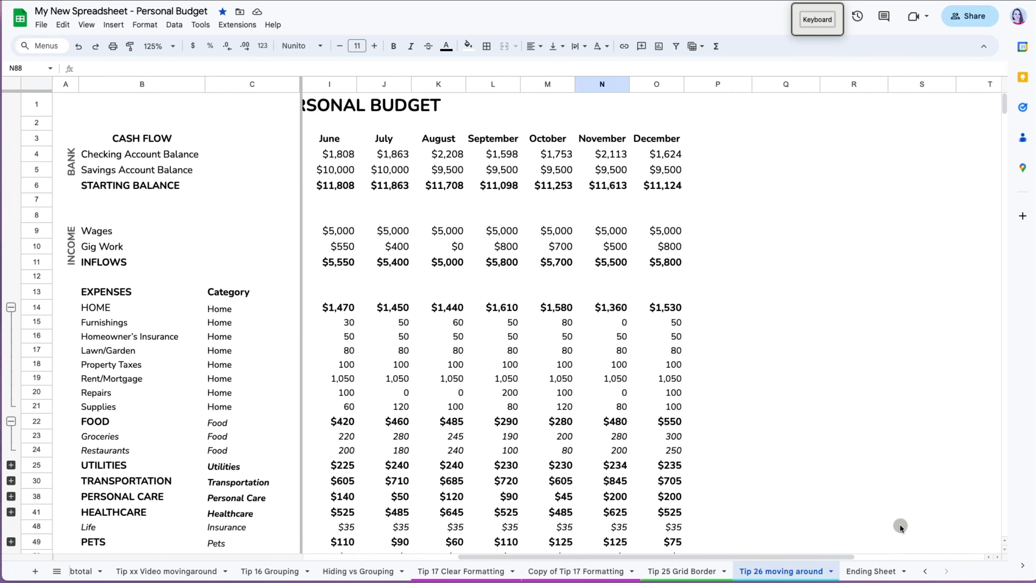
pyautogui.scroll(-8, 900, 524)
pyautogui.scroll(8, 900, 524)
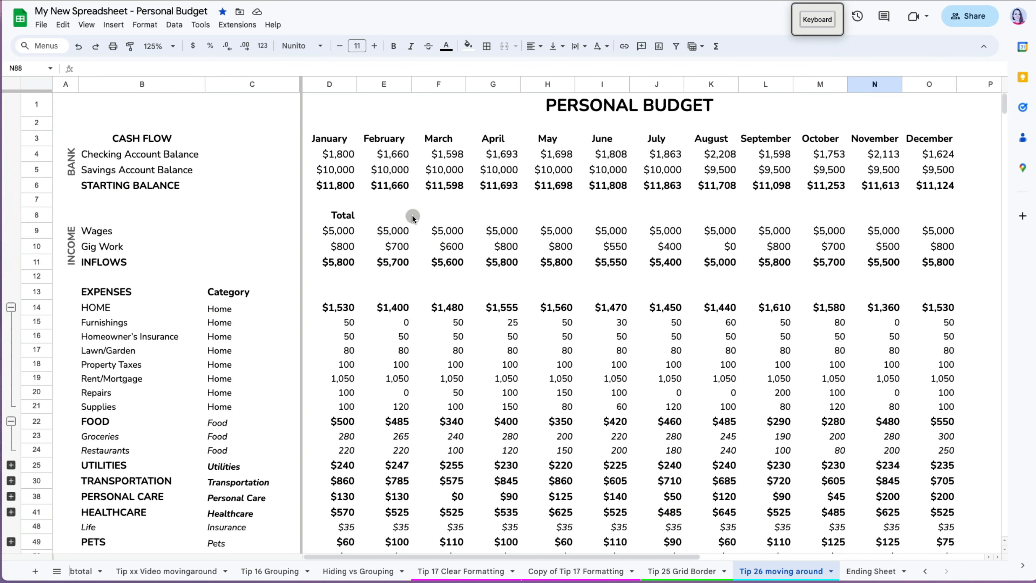
pyautogui.click(160, 145)
pyautogui.click(398, 193)
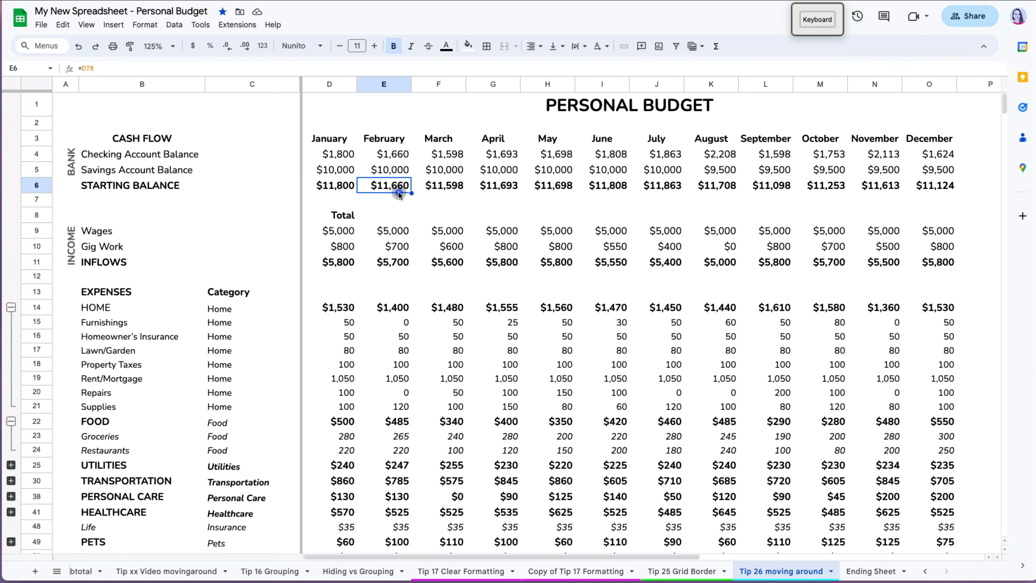
pyautogui.click(504, 263)
pyautogui.click(510, 306)
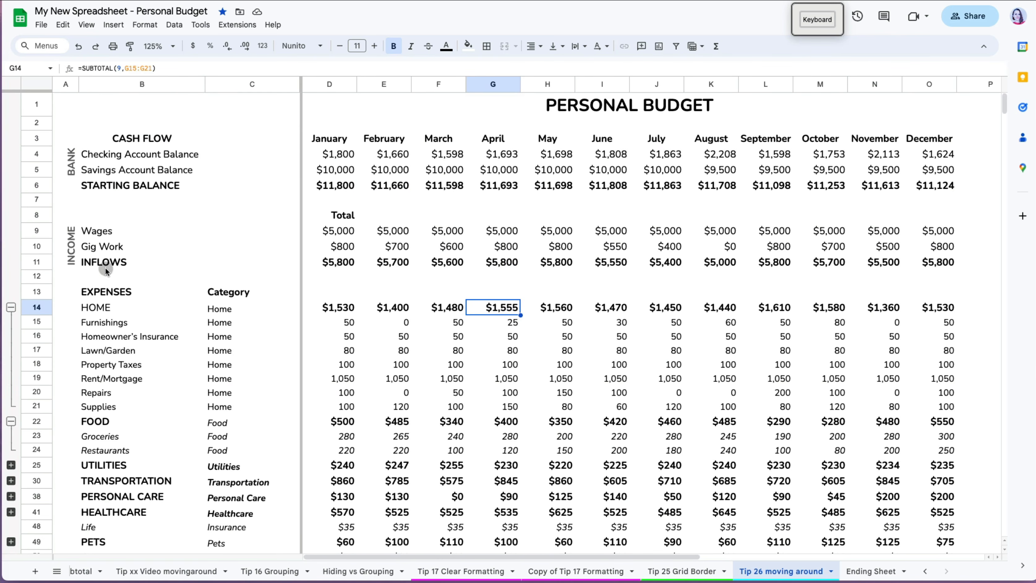
pyautogui.moveTo(109, 231); pyautogui.dragTo(935, 269)
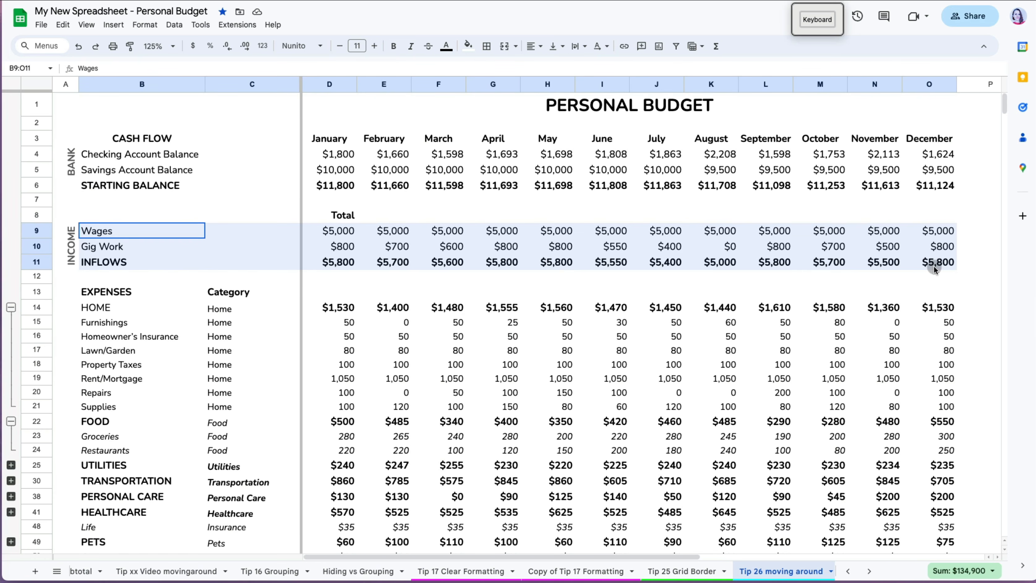
pyautogui.rightClick(493, 233)
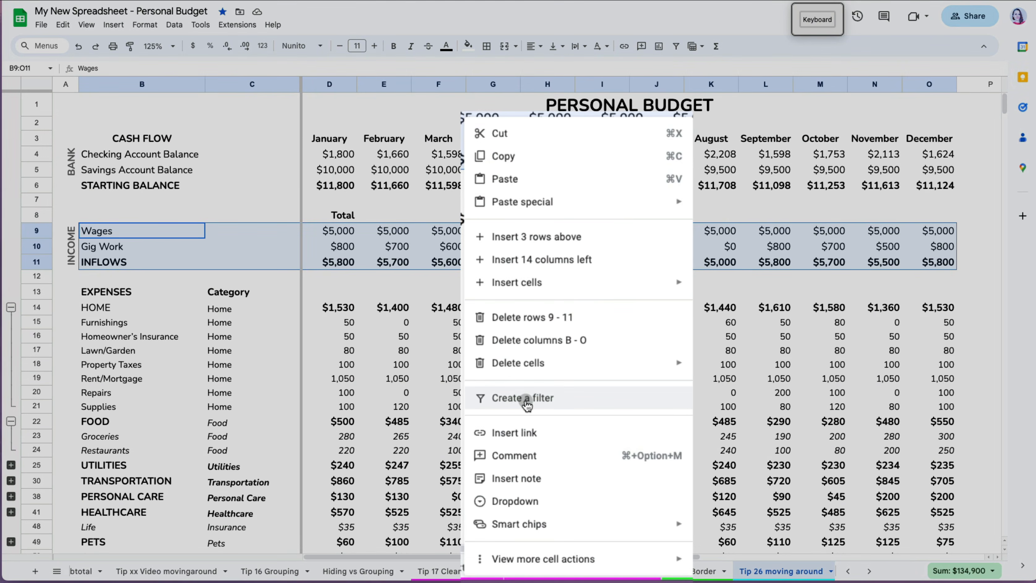
pyautogui.moveTo(558, 566)
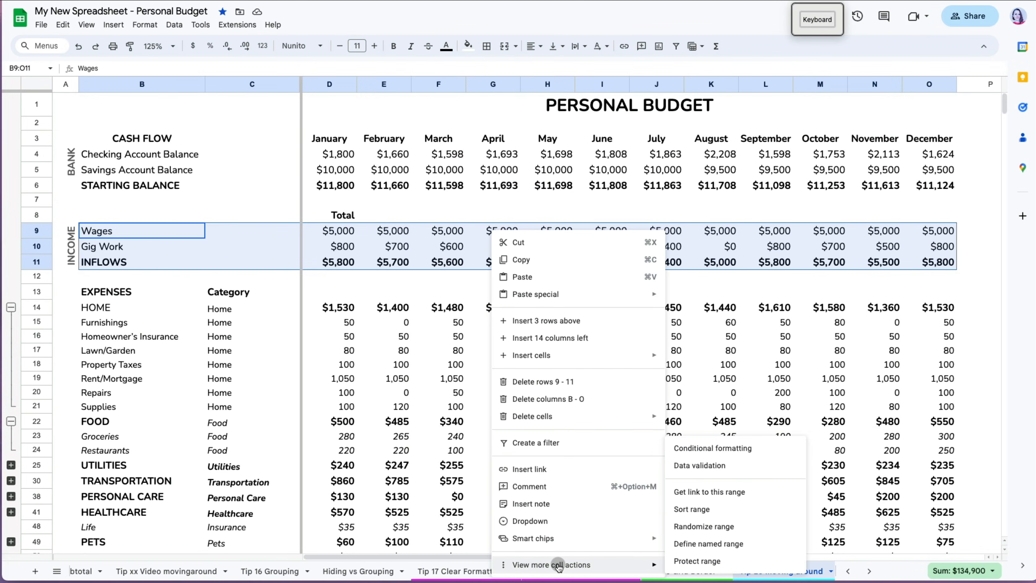
pyautogui.click(766, 345)
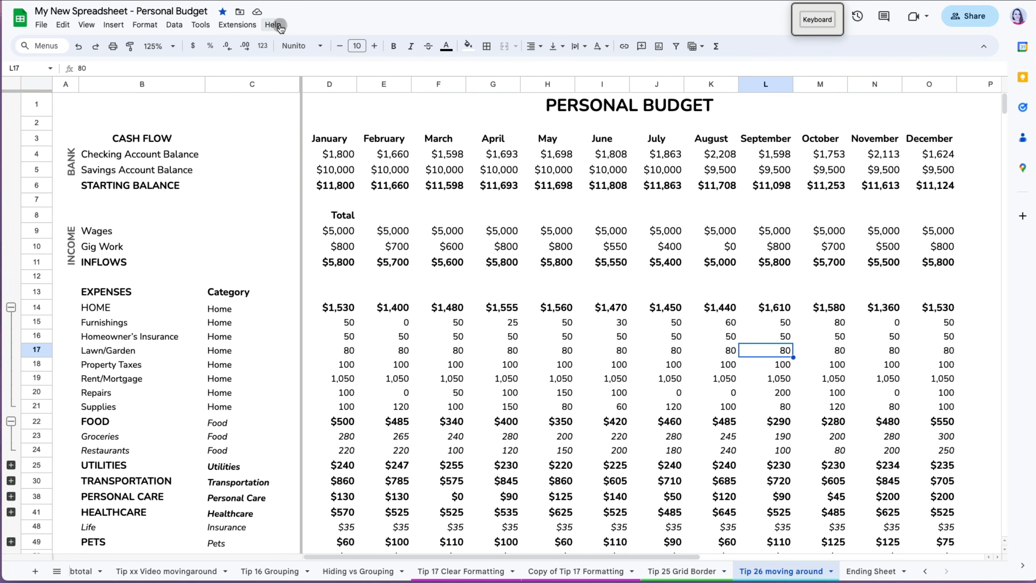
pyautogui.click(279, 26)
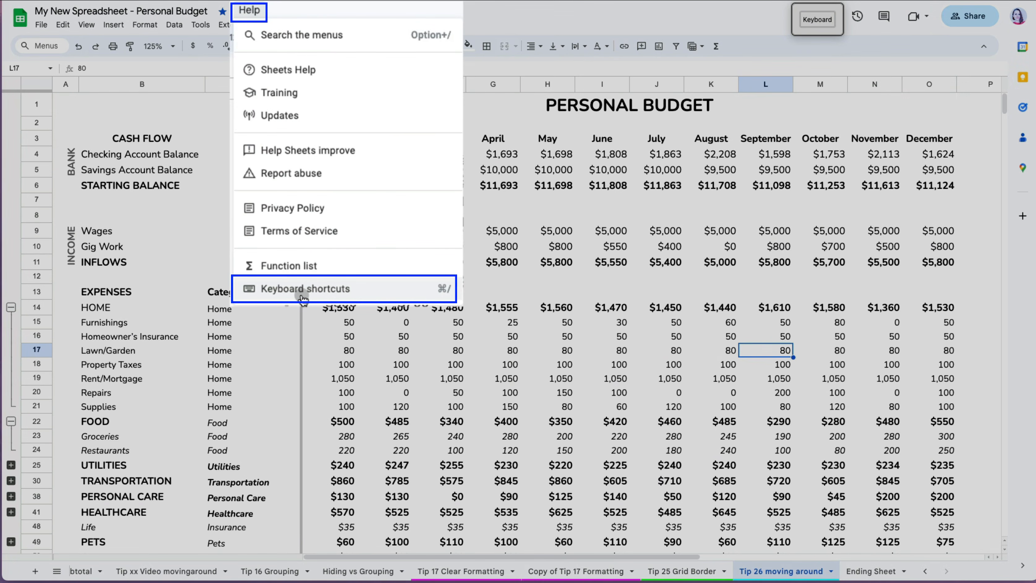
pyautogui.click(301, 291)
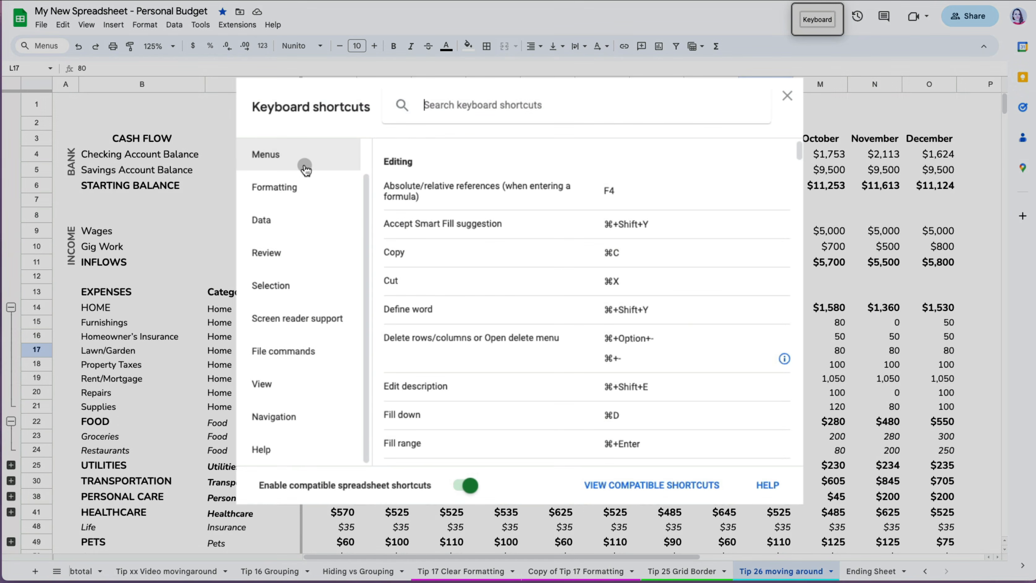
pyautogui.click(305, 168)
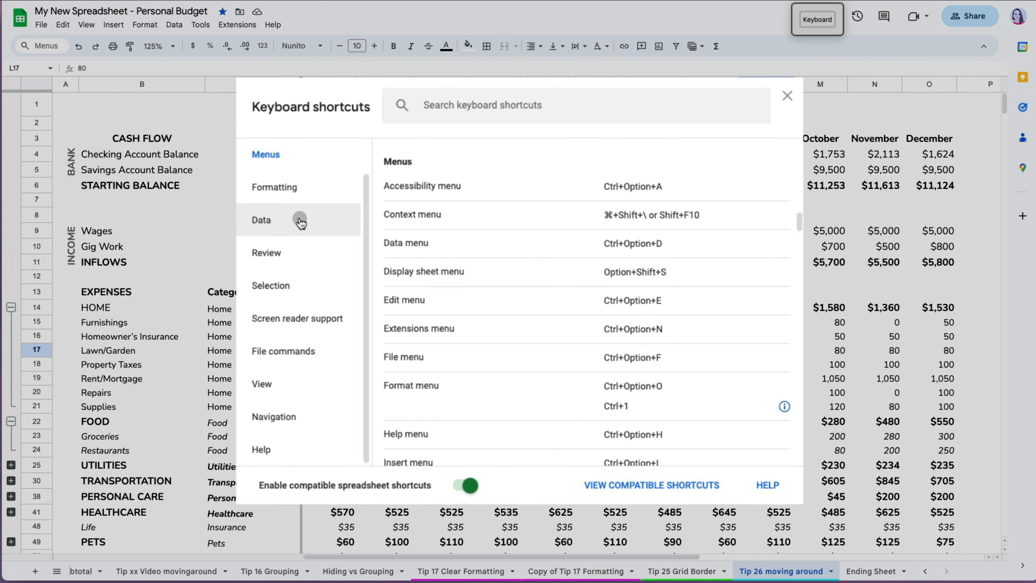
pyautogui.click(301, 279)
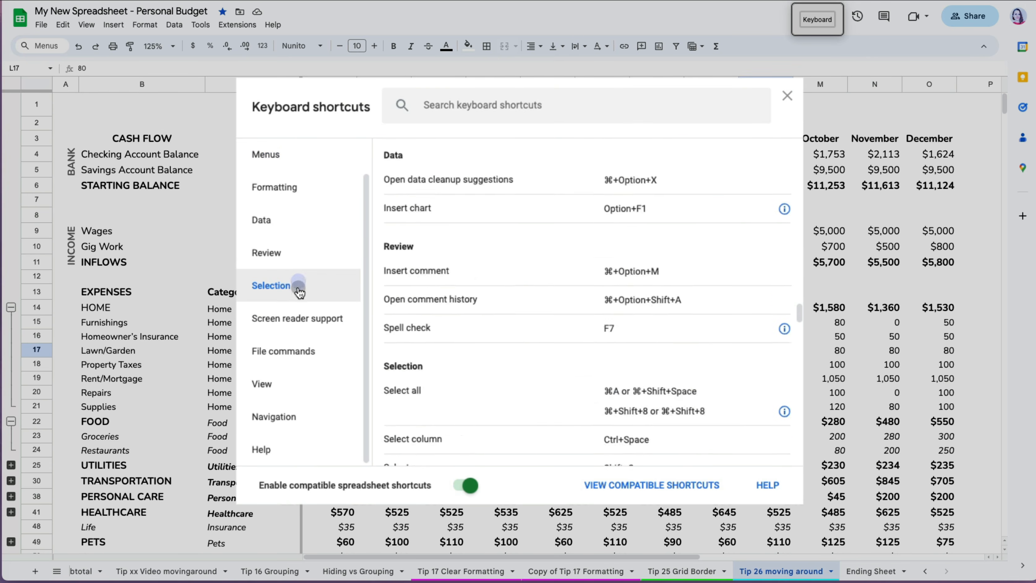
pyautogui.click(300, 417)
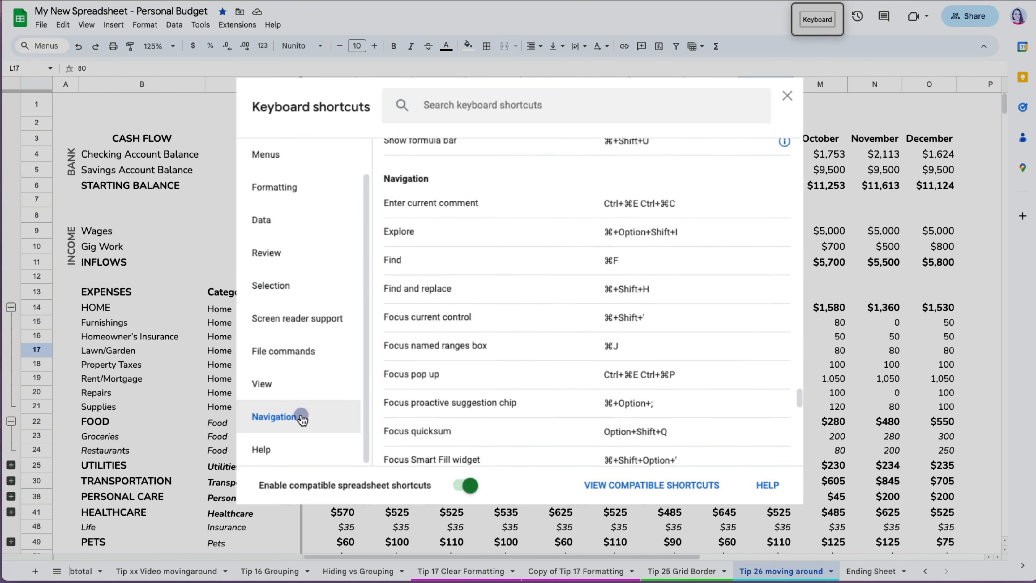
pyautogui.click(459, 486)
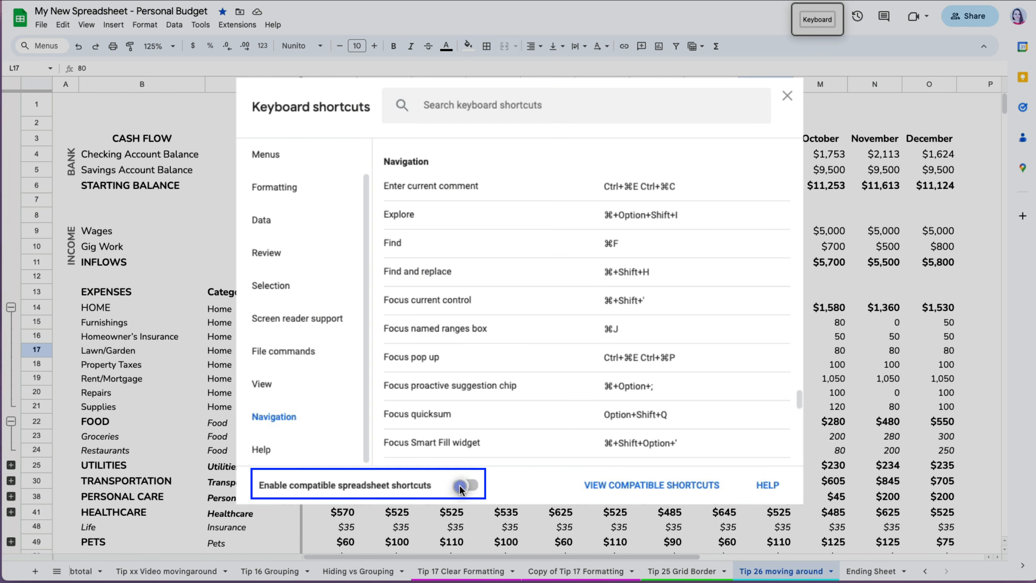
pyautogui.click(477, 488)
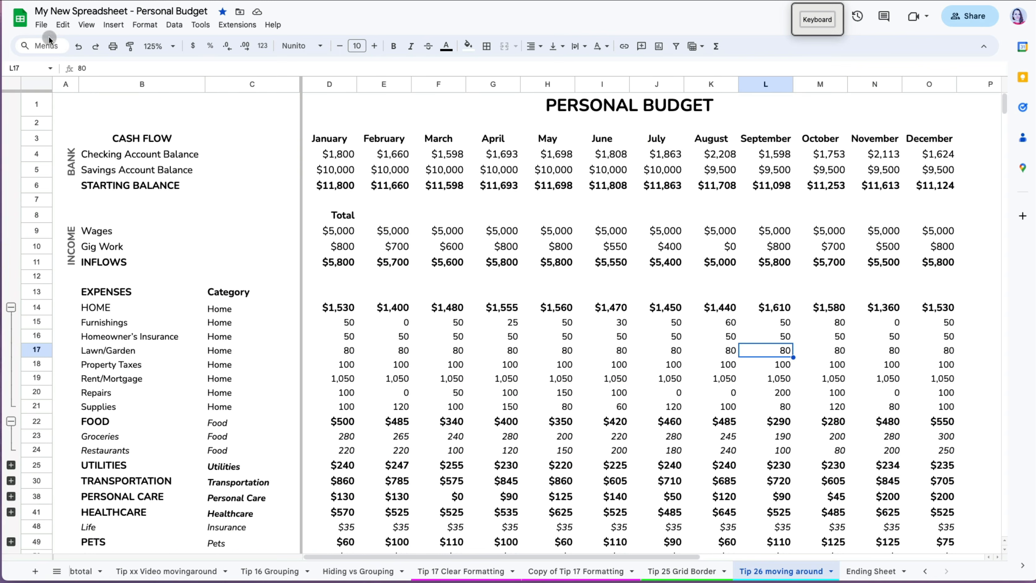
pyautogui.click(42, 25)
pyautogui.moveTo(47, 18)
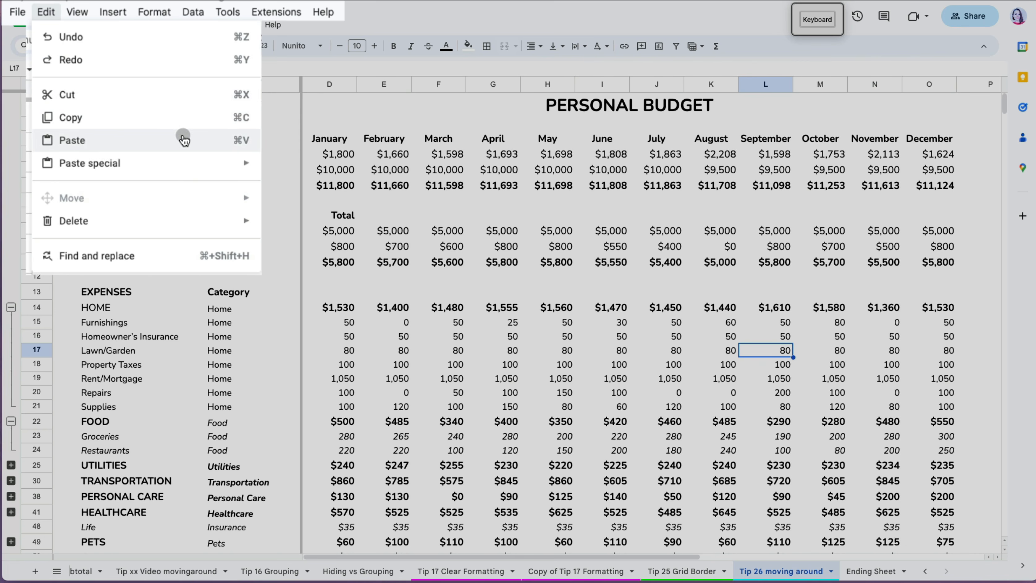
pyautogui.moveTo(80, 13)
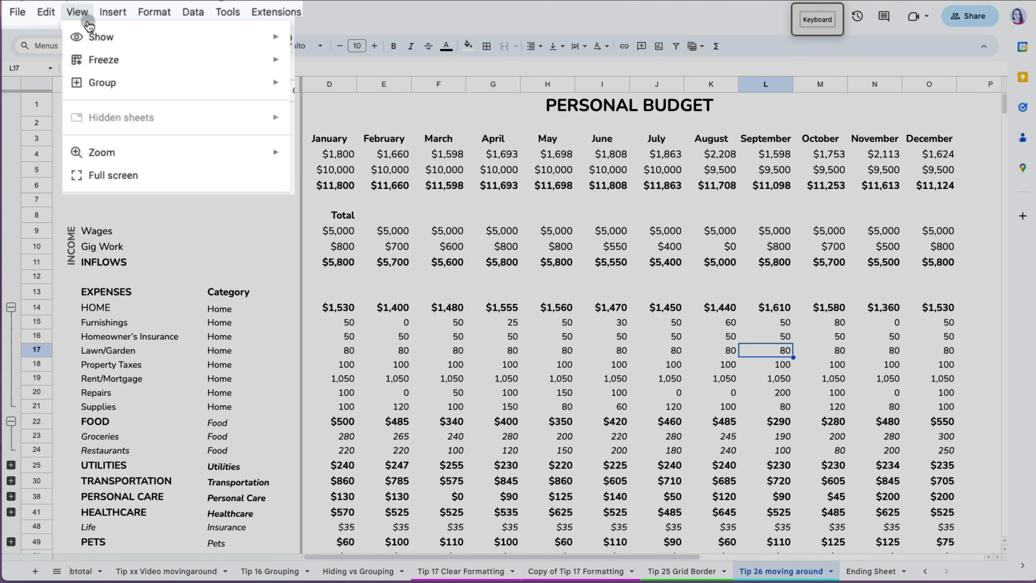
pyautogui.moveTo(98, 83)
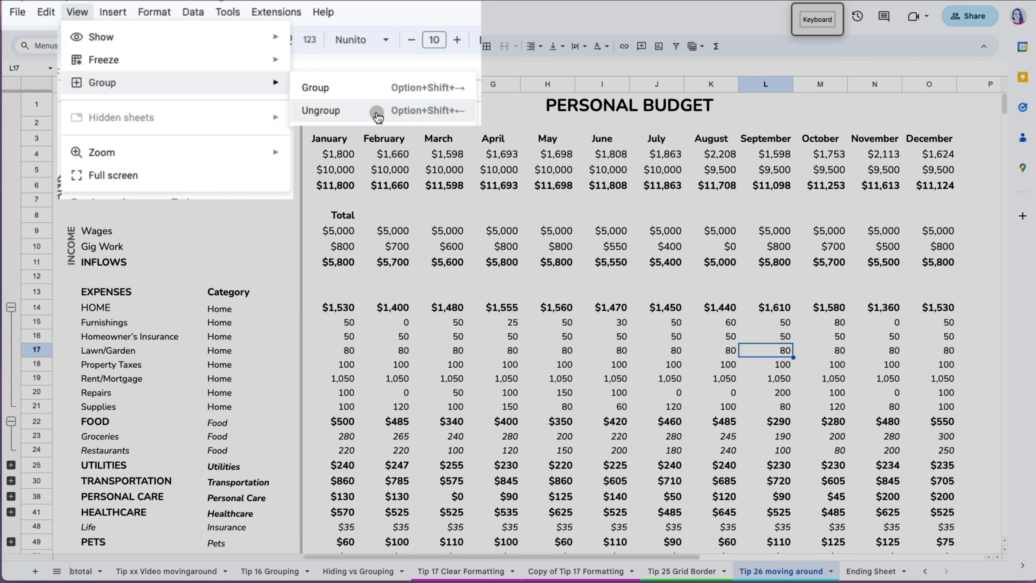
pyautogui.click(377, 117)
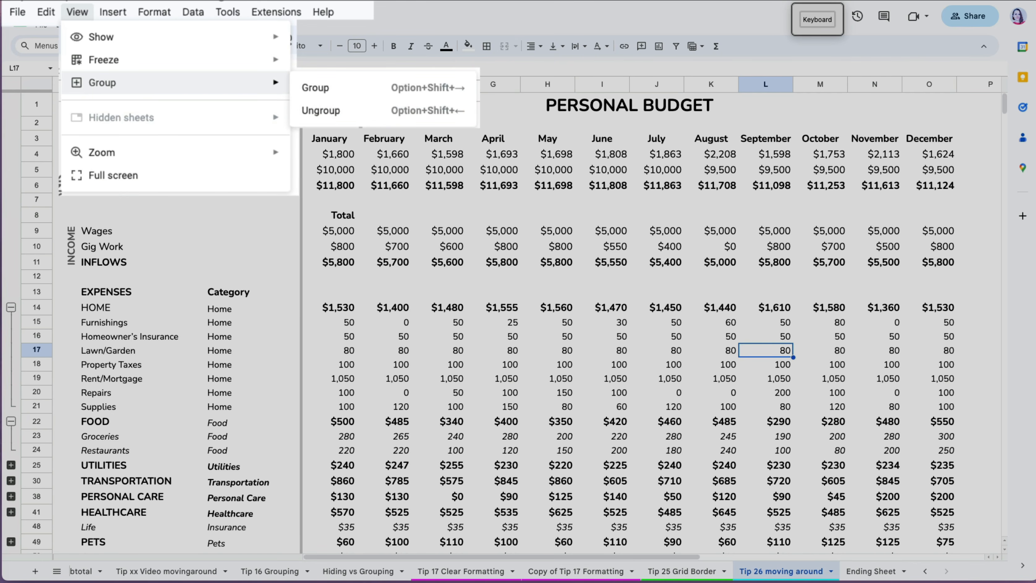
pyautogui.click(154, 11)
pyautogui.moveTo(240, 98)
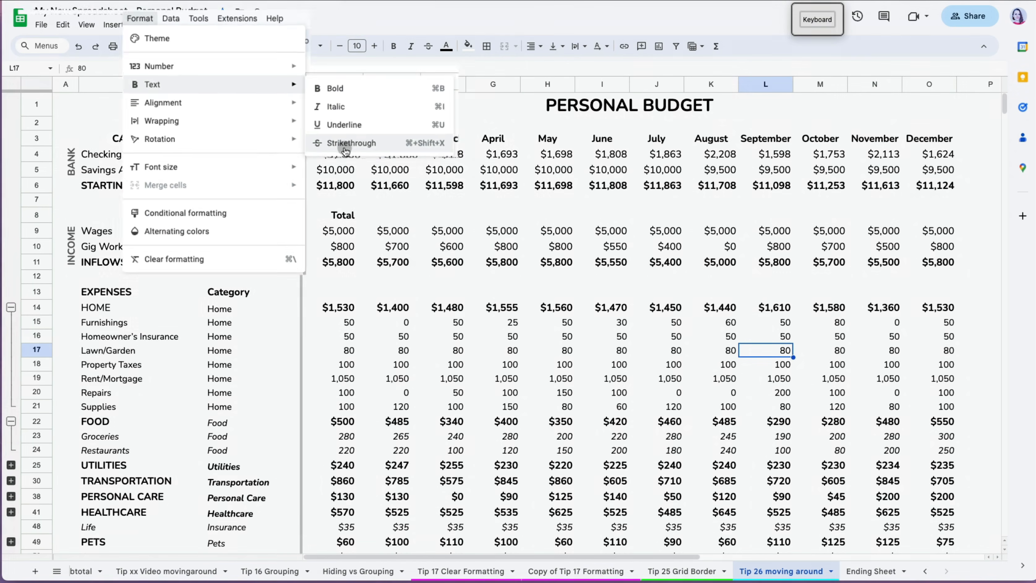
pyautogui.click(412, 178)
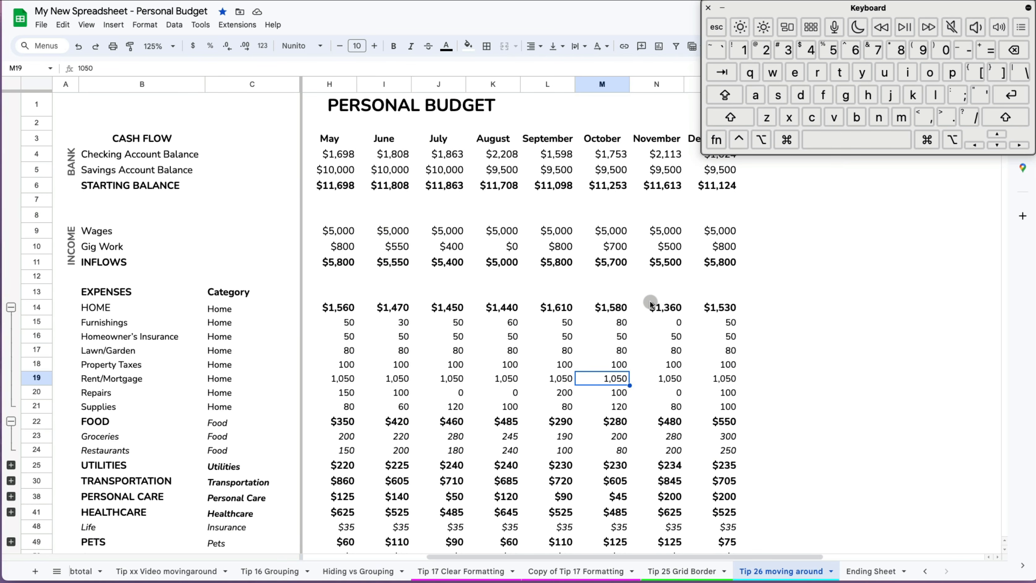
pyautogui.moveTo(628, 309); pyautogui.dragTo(613, 409)
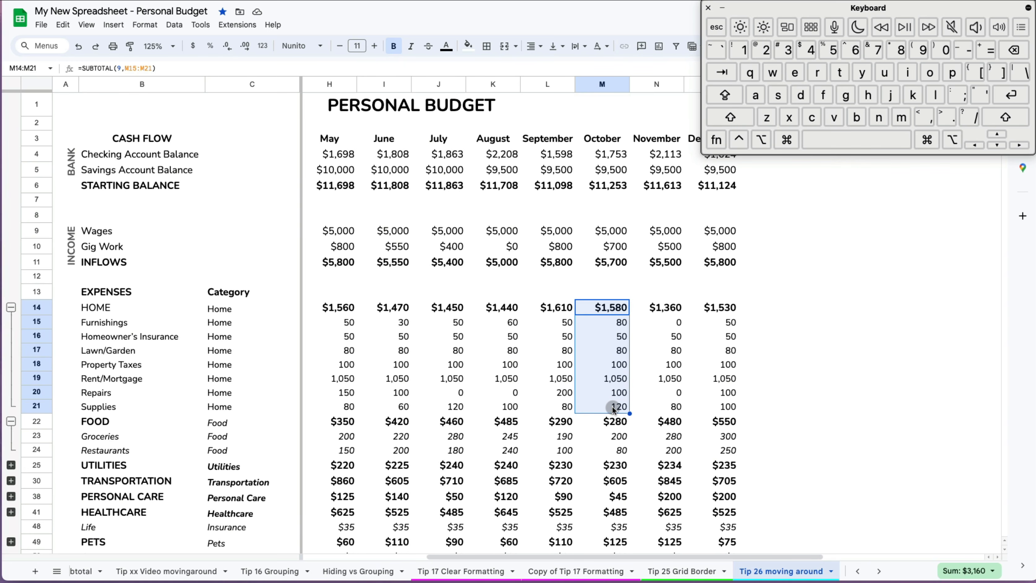
pyautogui.press('super+c')
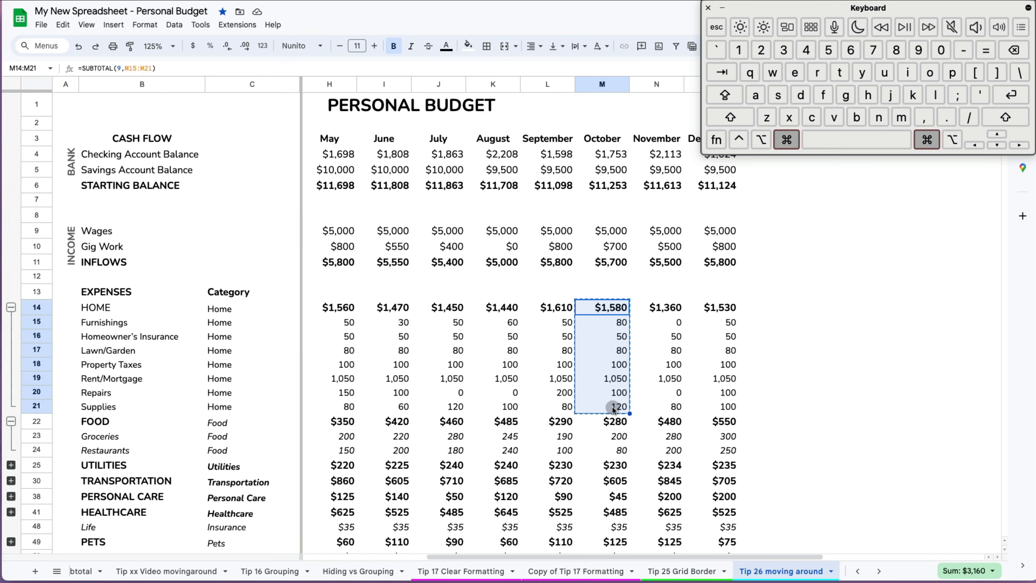
pyautogui.click(839, 309)
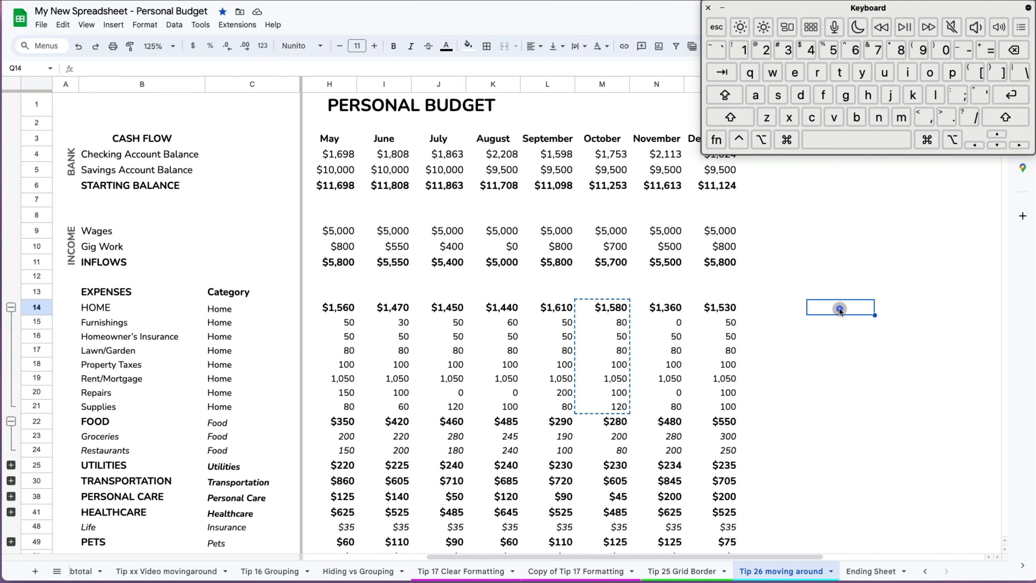
pyautogui.press('super+v')
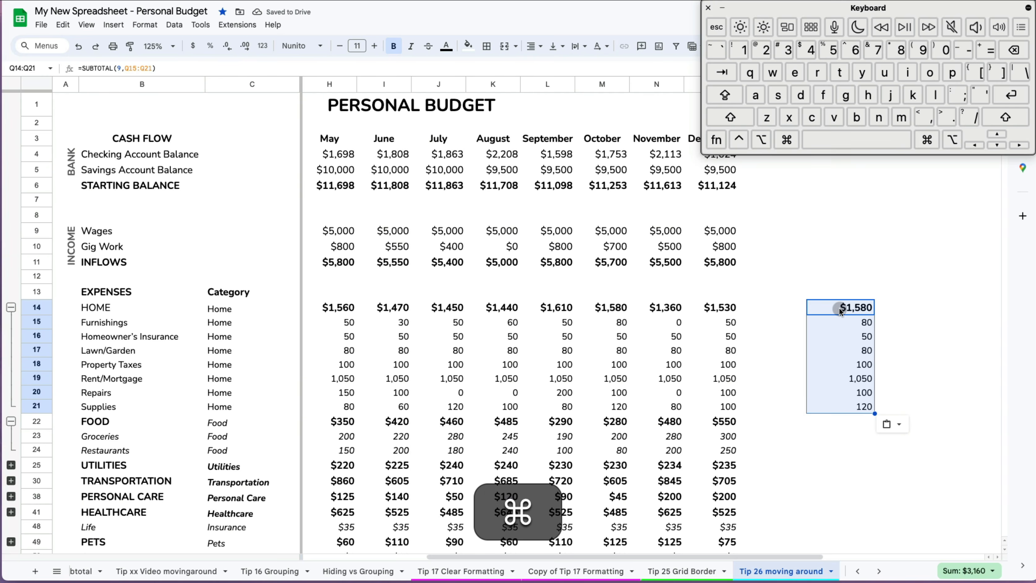
pyautogui.press('super+z')
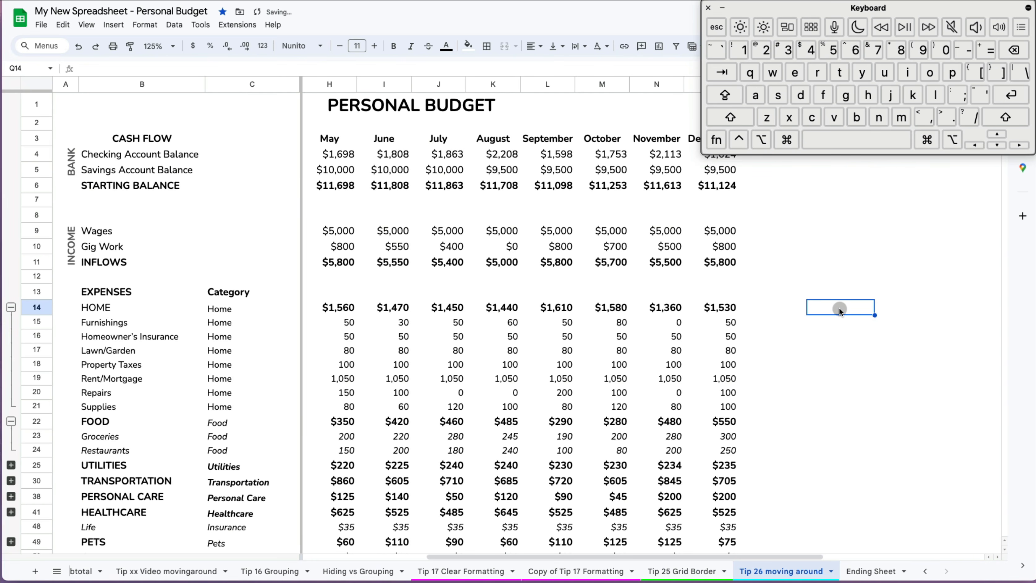
pyautogui.press('super+y')
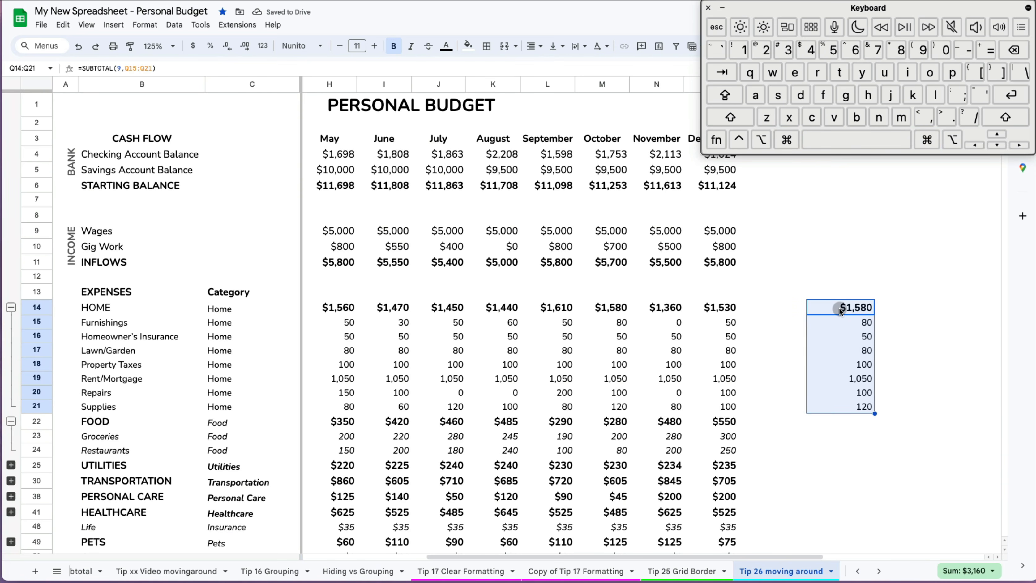
pyautogui.press('super+z')
pyautogui.press('super')
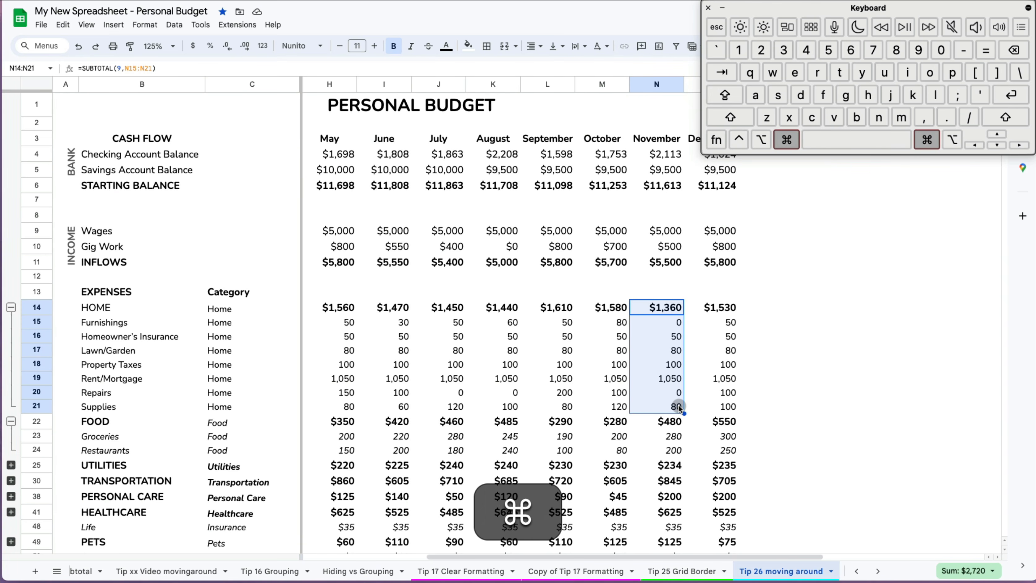
pyautogui.press('super+x')
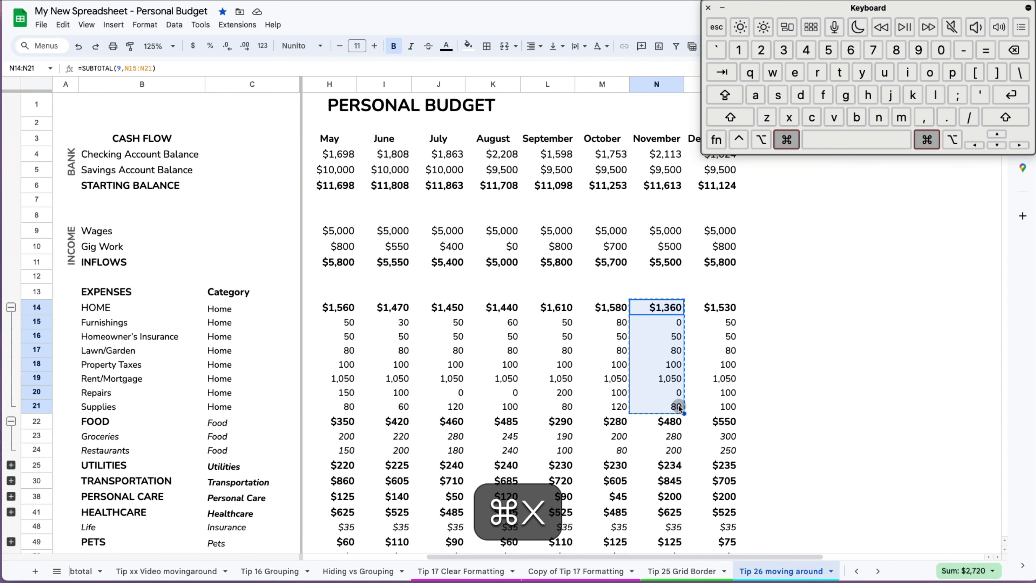
pyautogui.click(856, 306)
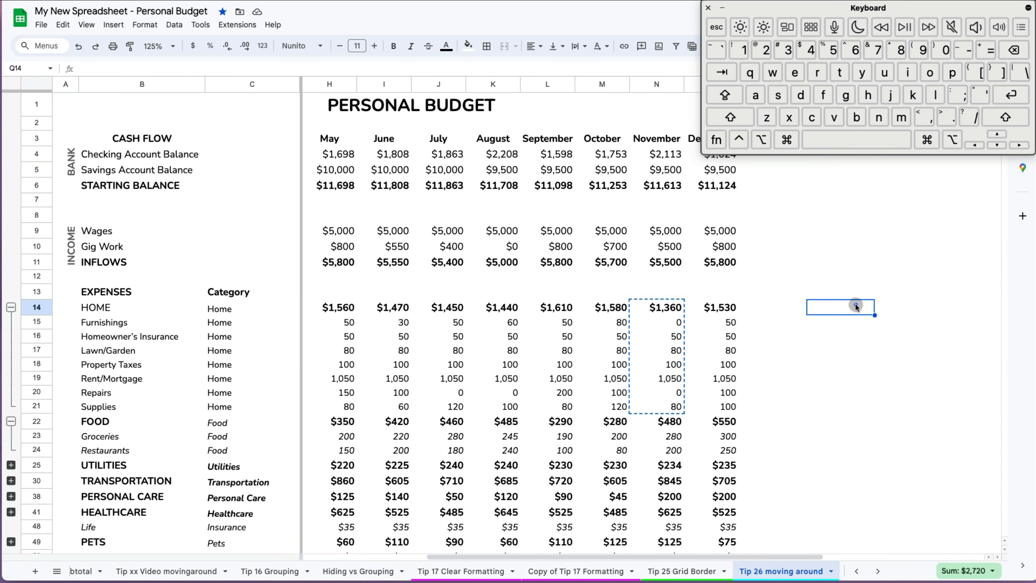
pyautogui.press('super+v')
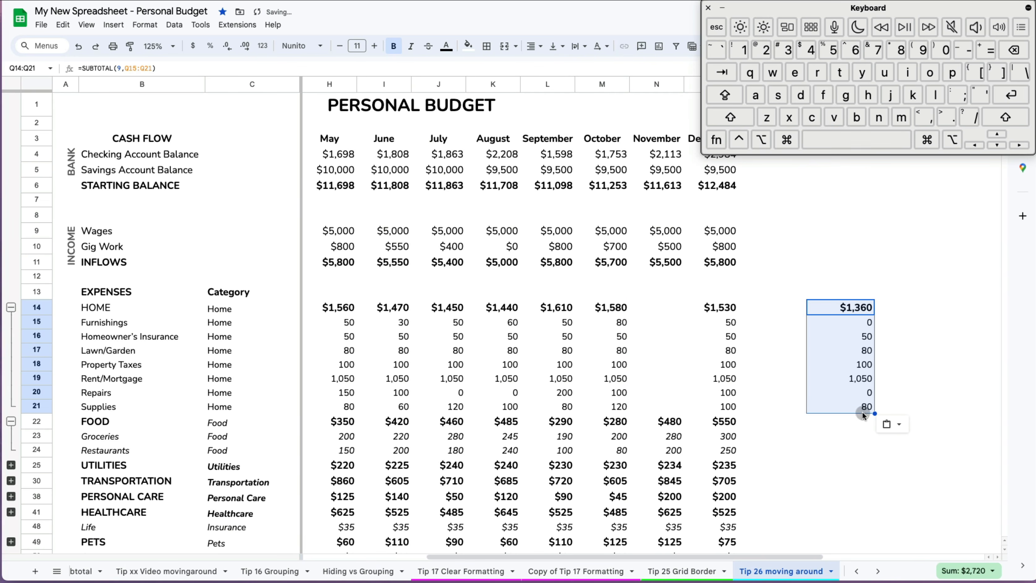
pyautogui.press('super+z')
pyautogui.moveTo(713, 308); pyautogui.dragTo(709, 410)
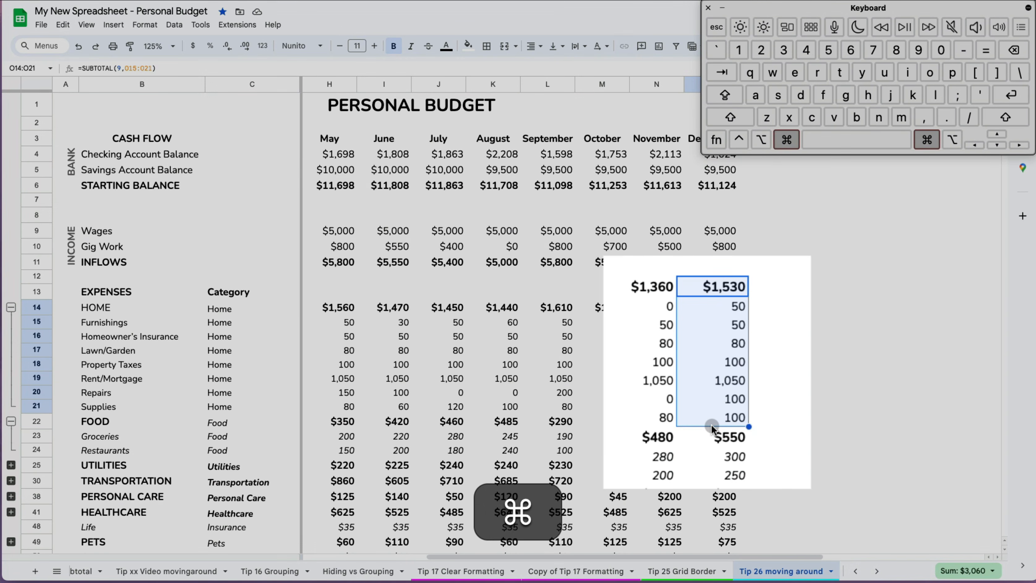
# - Make December's HOME figures bold, underlined and italic with shortcuts
pyautogui.press('super+b')
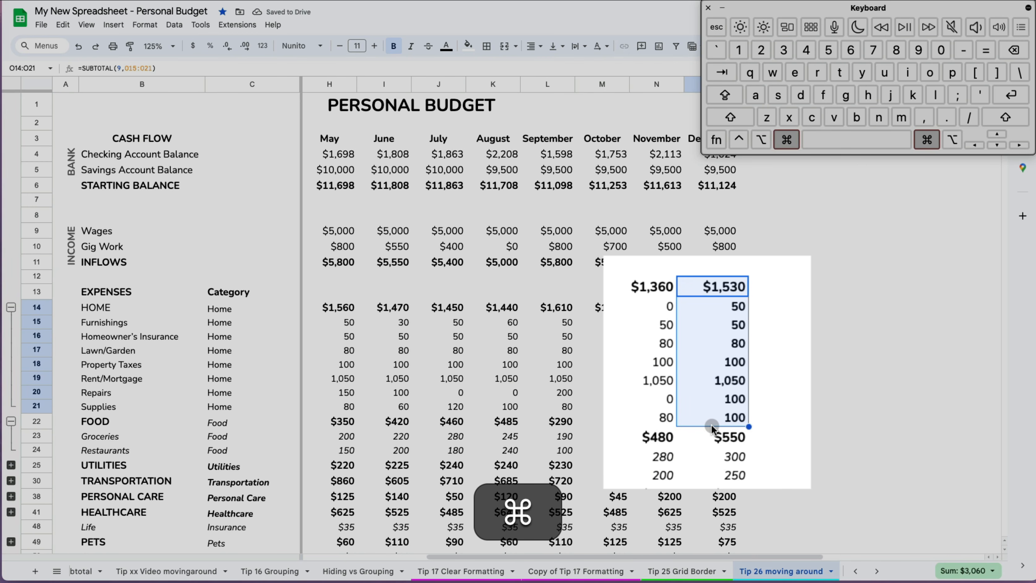
pyautogui.press('super+u')
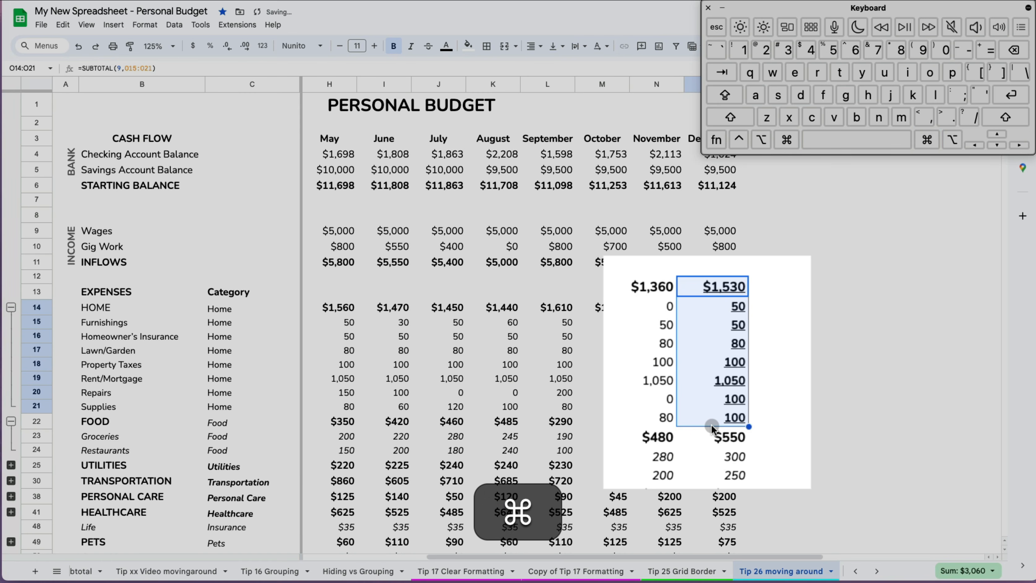
pyautogui.press('super+i')
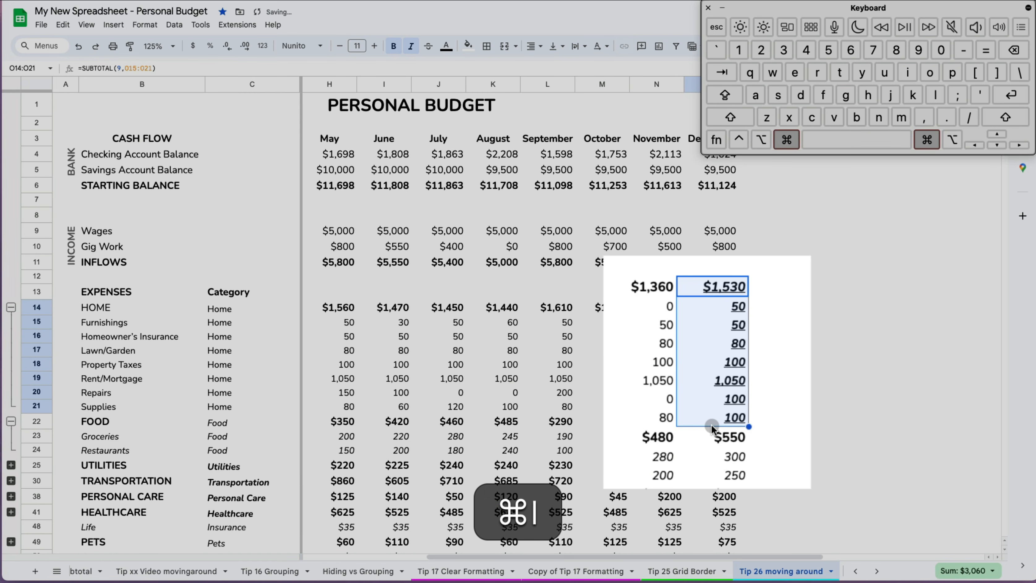
# - Remove the italic, underline and bold from O14:O21 and move off to an empty cell
pyautogui.press('super+i')
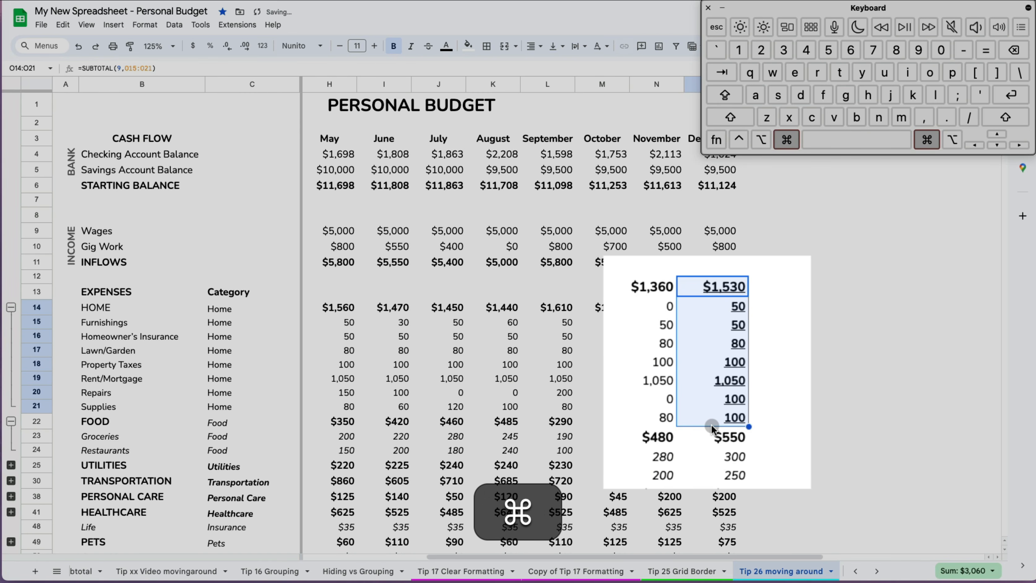
pyautogui.press('super+u')
pyautogui.press('super+b')
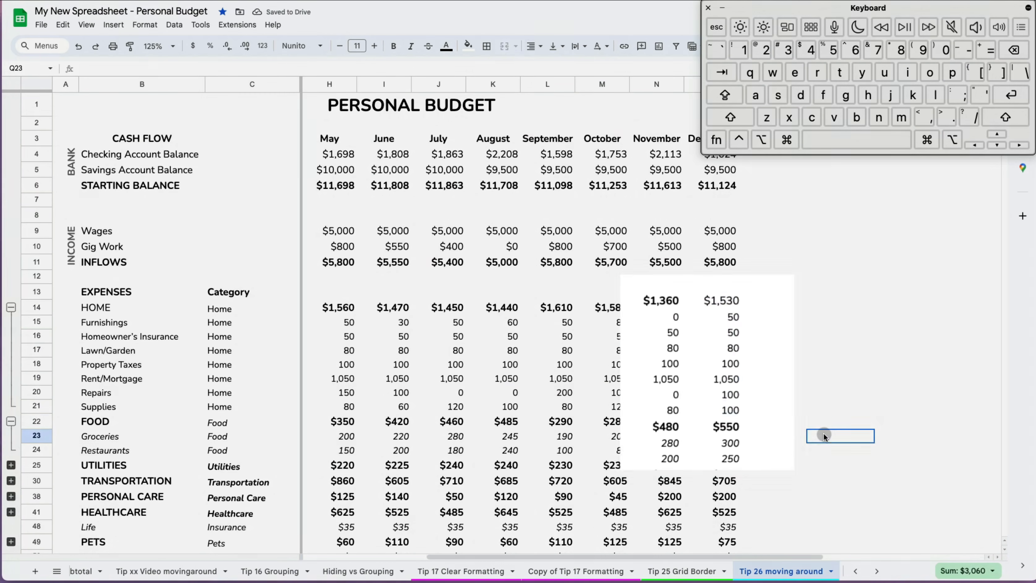
pyautogui.click(815, 427)
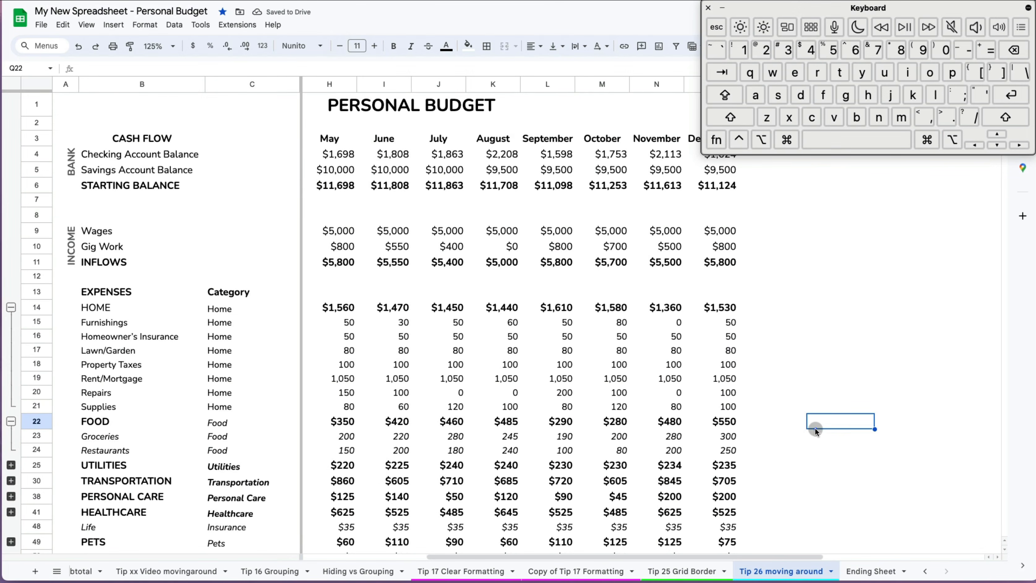
pyautogui.press('super+Left')
pyautogui.press('super+Up')
pyautogui.click(816, 428)
pyautogui.press('super+o')
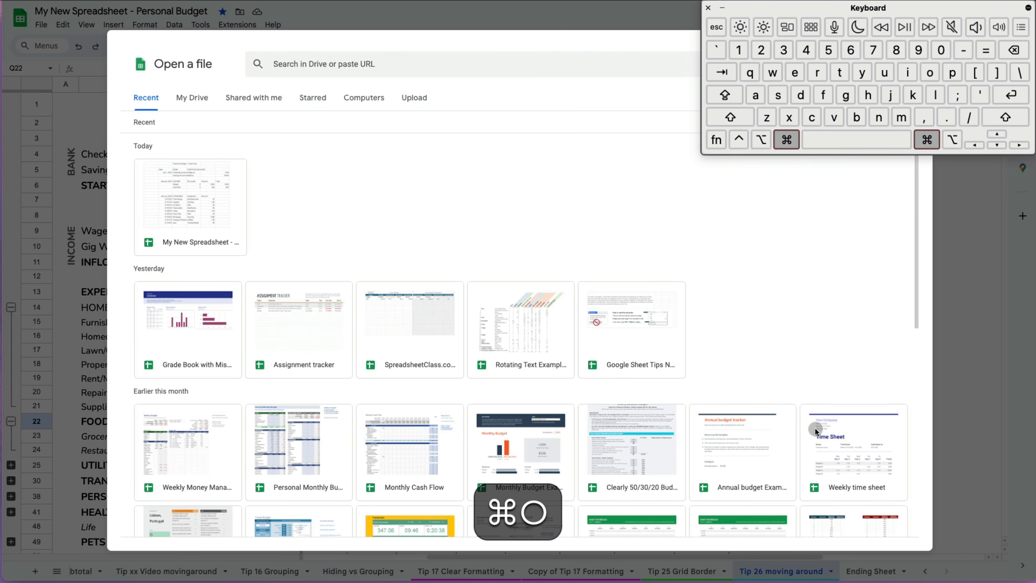
pyautogui.press('Escape')
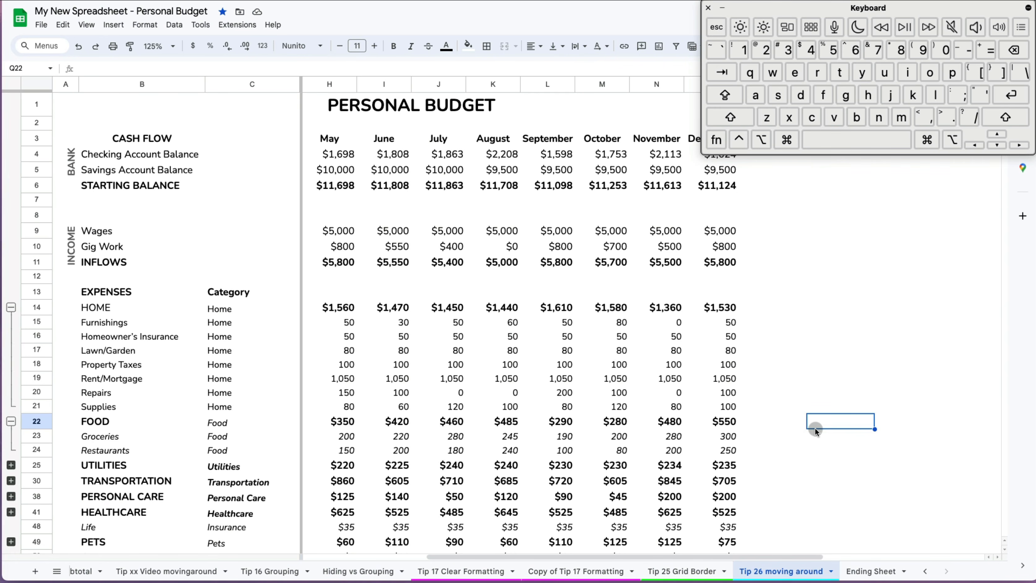
pyautogui.press('super+p')
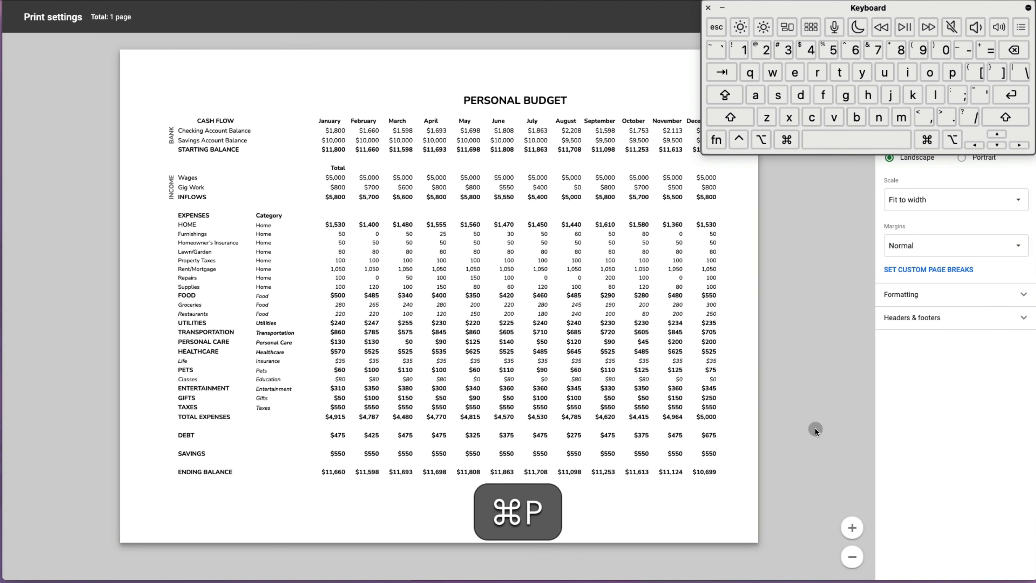
pyautogui.press('Escape')
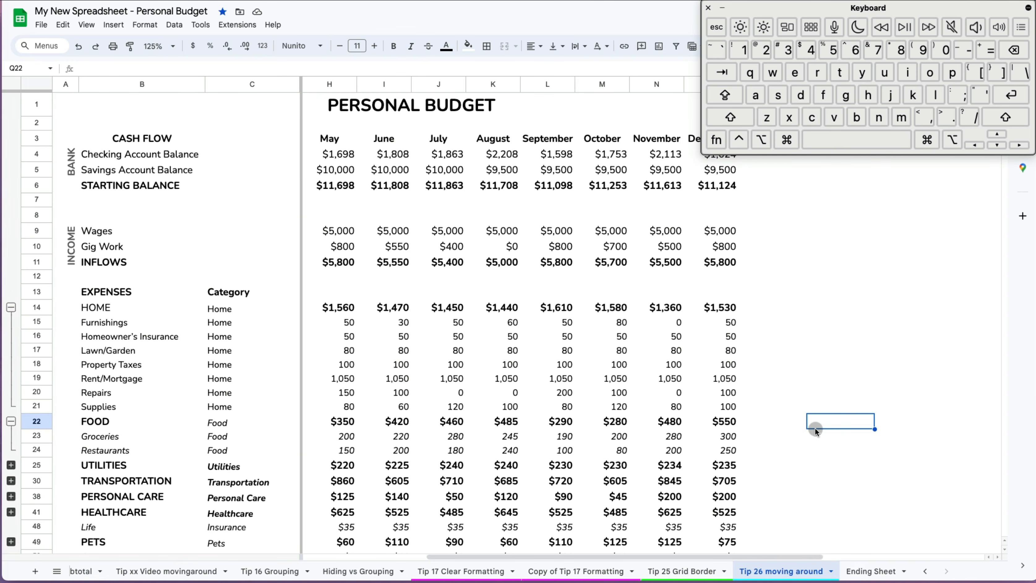
pyautogui.press('super+s')
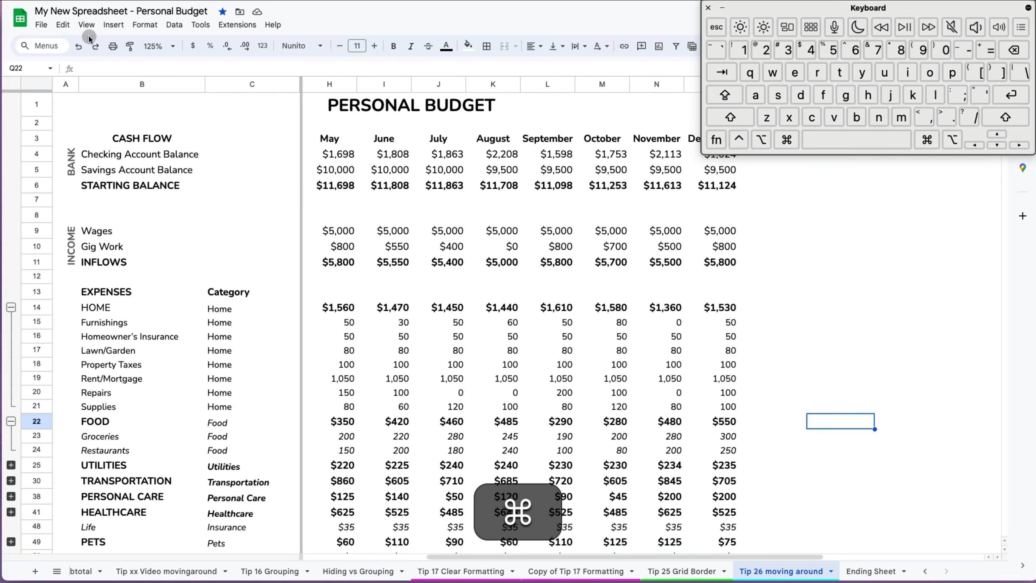
pyautogui.click(41, 24)
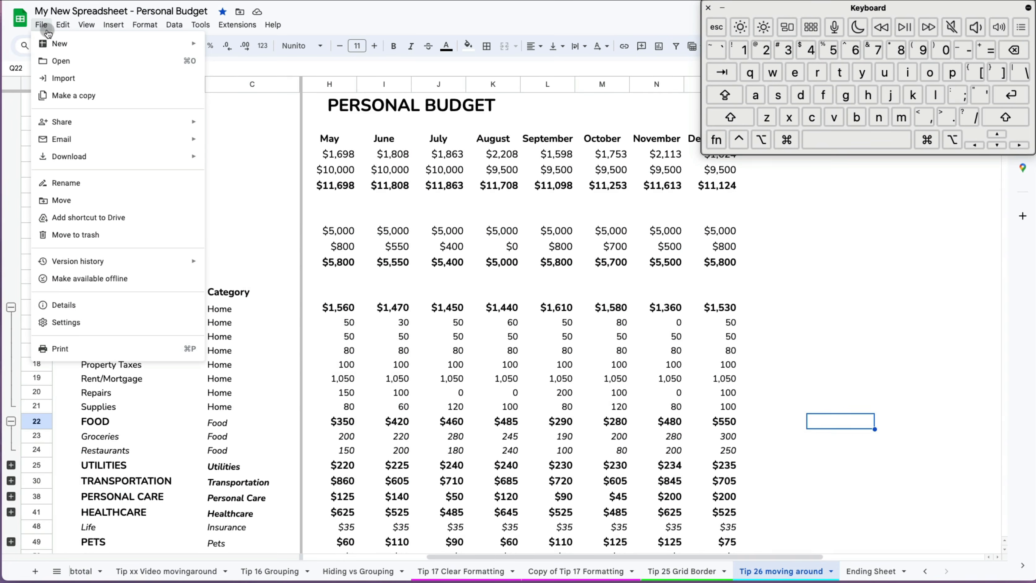
pyautogui.click(45, 28)
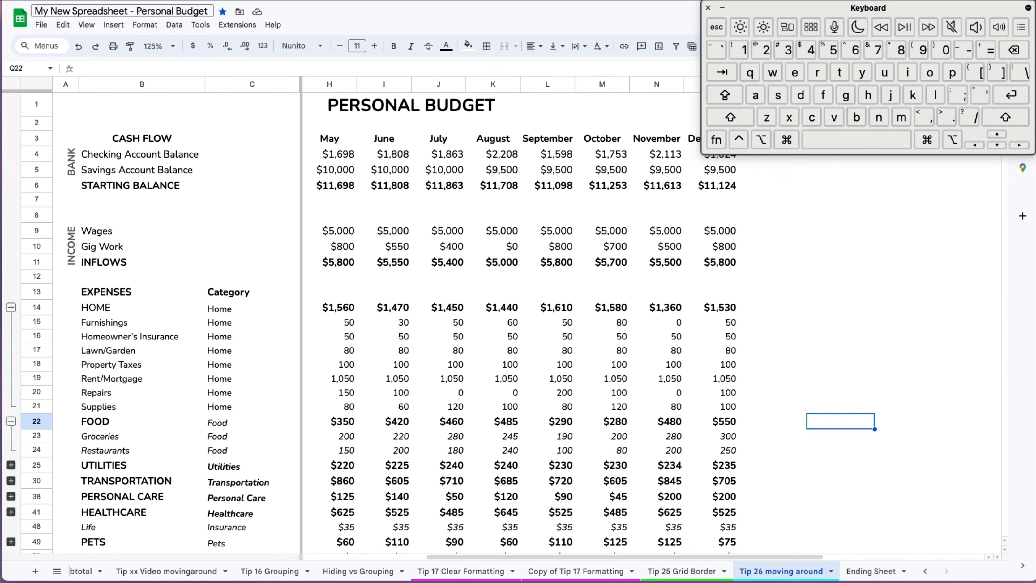
pyautogui.moveTo(771, 11); pyautogui.dragTo(520, 13)
# - Find 'Home' in the sheet and step through to the last of its 10 matches
pyautogui.press('super+f')
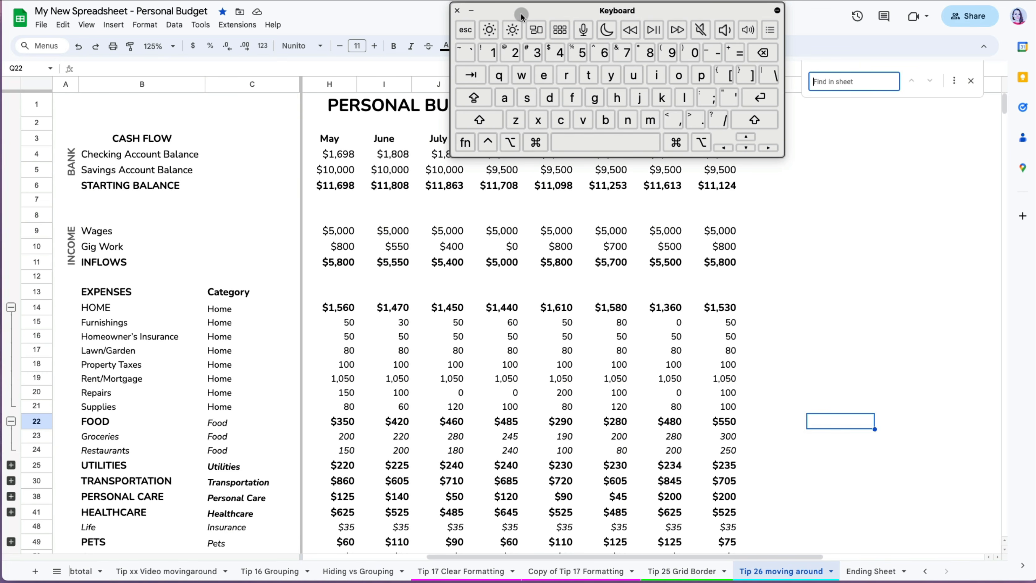
pyautogui.write('Home')
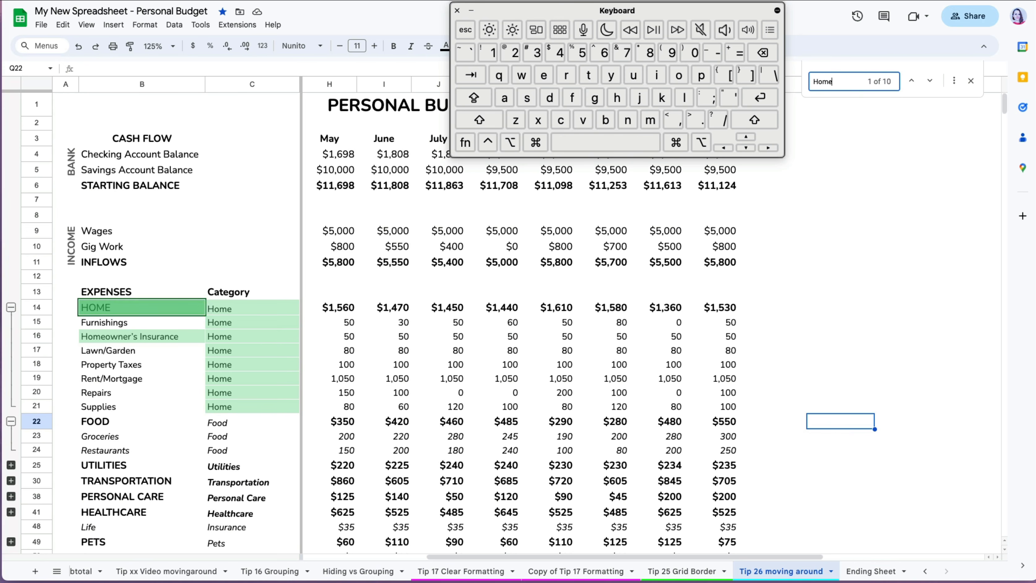
pyautogui.press('Return')
pyautogui.press('Return')
pyautogui.press('Return')
pyautogui.press('Return')
pyautogui.press('Return')
pyautogui.press('Return')
pyautogui.press('Return')
pyautogui.press('Return')
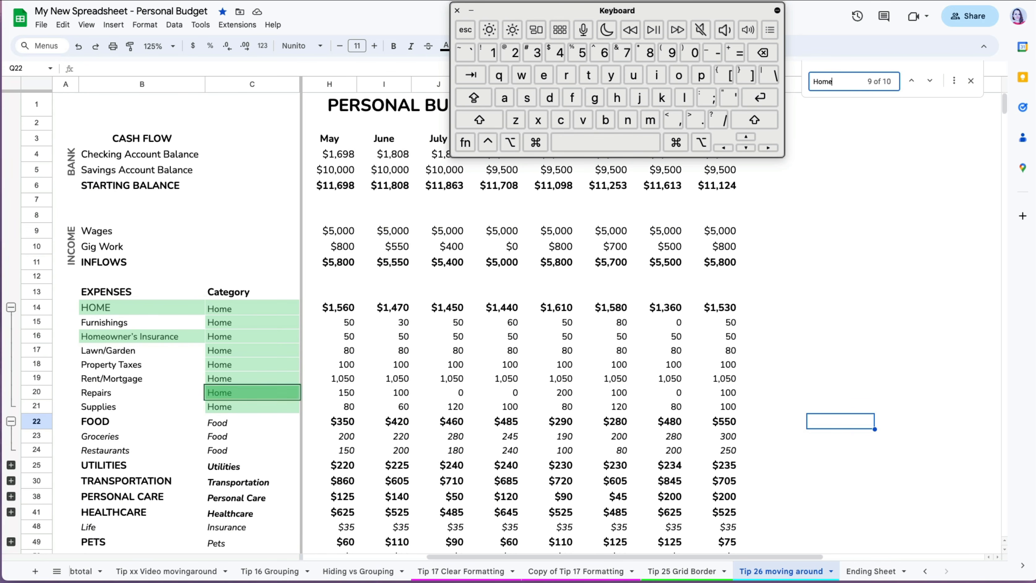
pyautogui.press('Return')
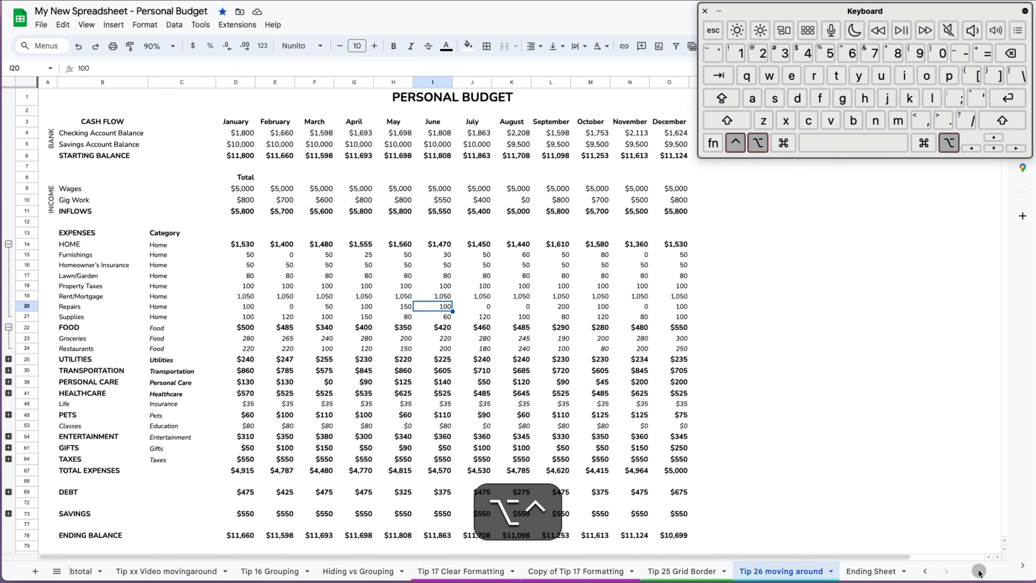
pyautogui.hotkey('ctrl', 'alt', 'f')
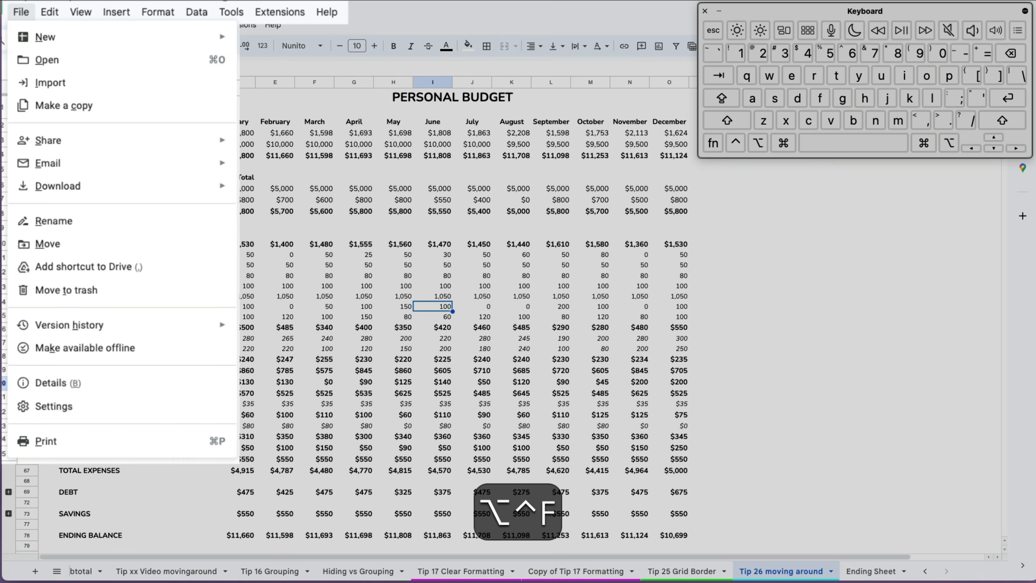
pyautogui.press('Right')
pyautogui.press('Right')
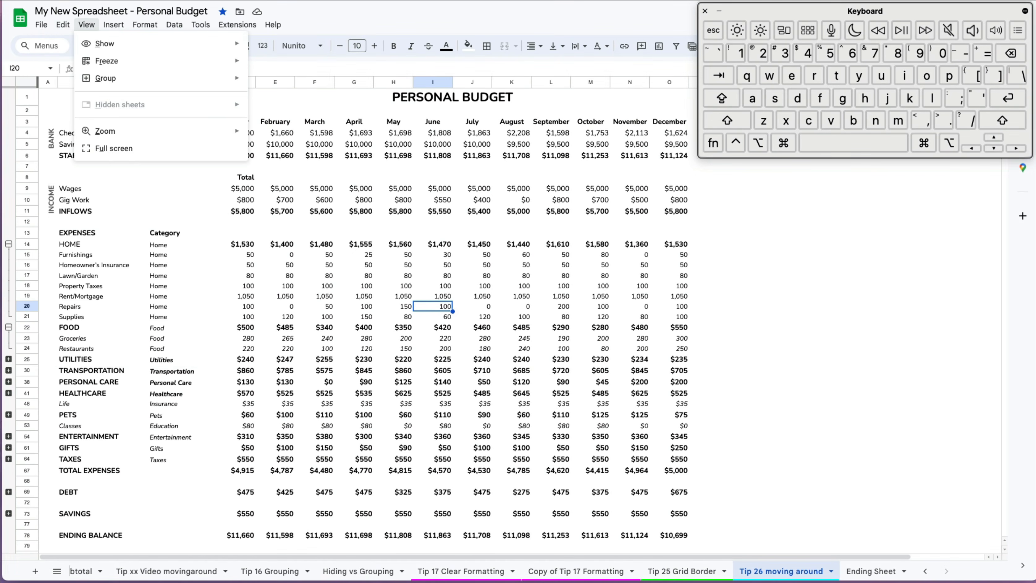
pyautogui.press('Right')
pyautogui.press('Down')
pyautogui.press('Down')
pyautogui.press('Down')
pyautogui.press('Down')
pyautogui.press('Down')
pyautogui.press('Down')
pyautogui.press('Down')
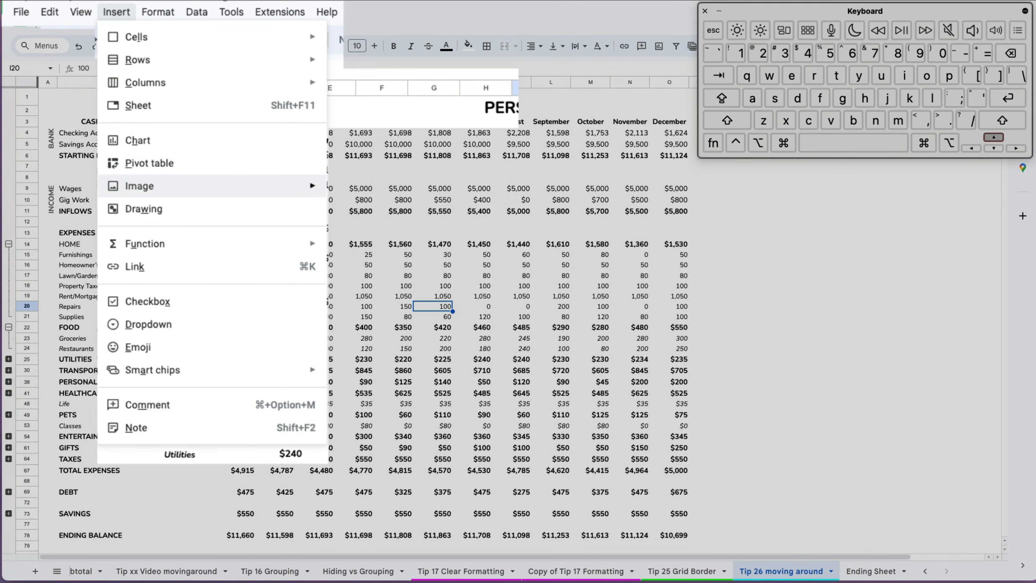
pyautogui.press('Up')
pyautogui.press('Up')
pyautogui.press('Up')
pyautogui.press('Up')
pyautogui.press('Right')
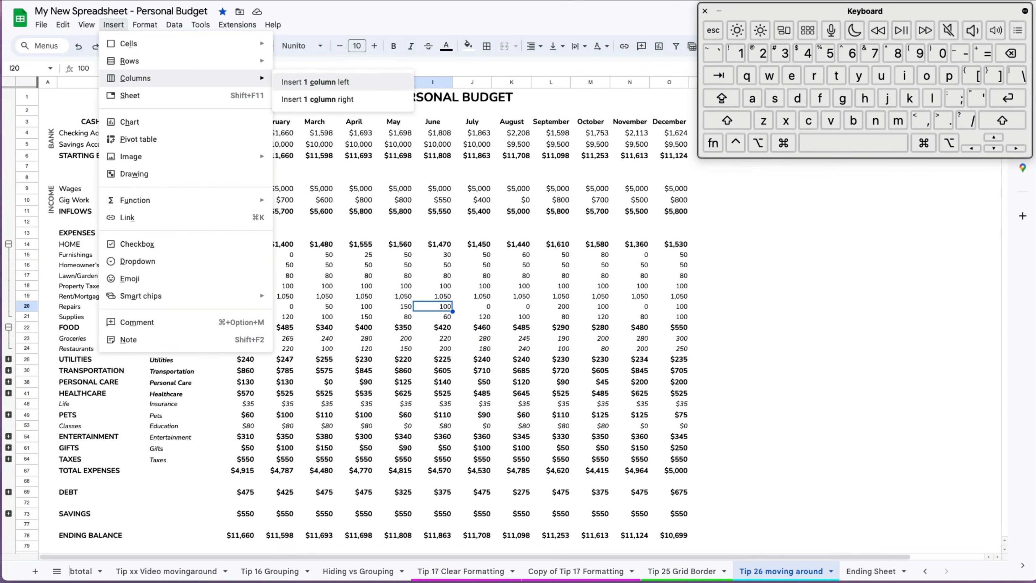
pyautogui.press('Return')
pyautogui.press('super+z')
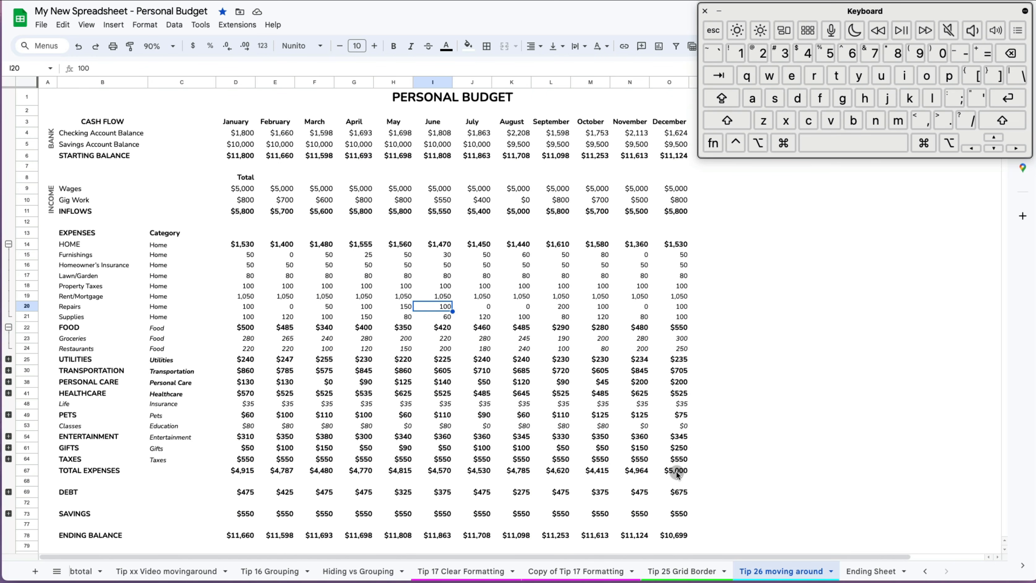
pyautogui.press('super+a')
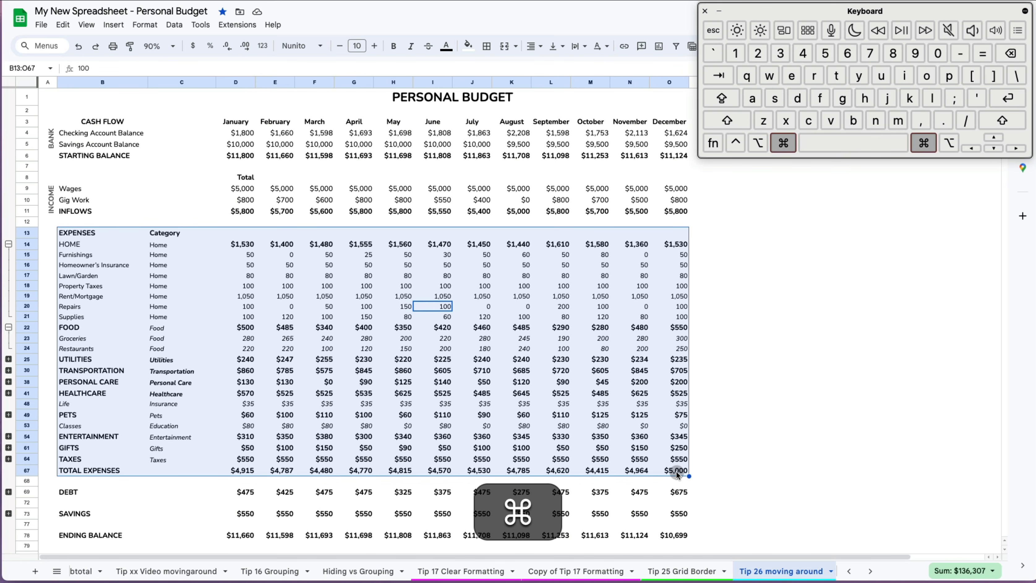
pyautogui.press('super+a')
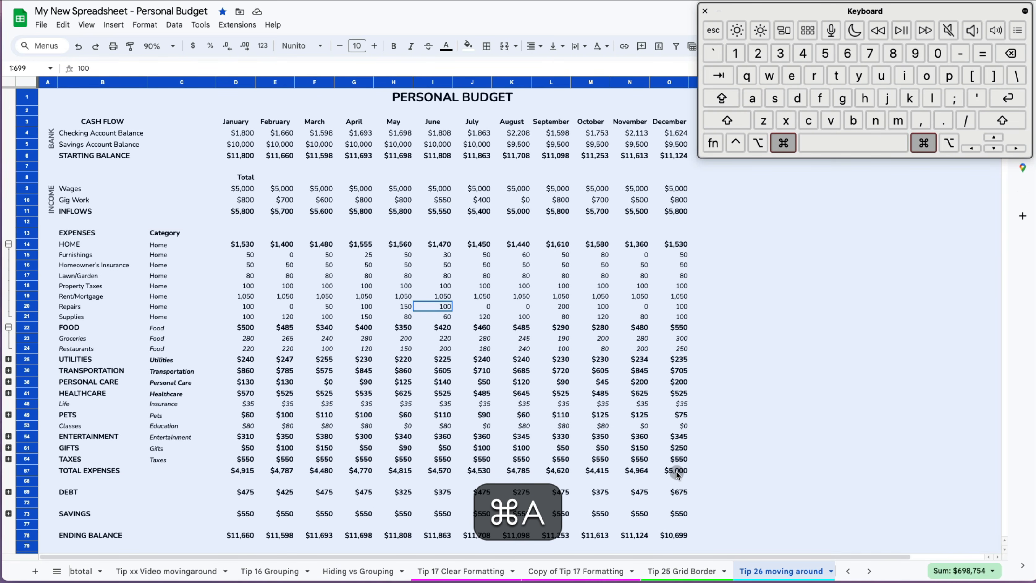
pyautogui.press('super+a')
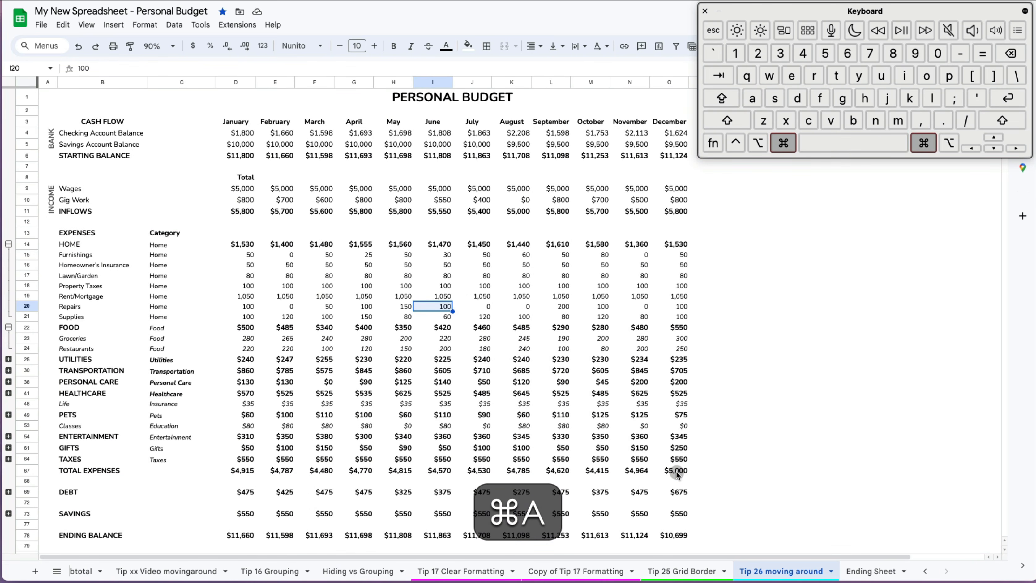
pyautogui.press('super+a')
pyautogui.press('super+a')
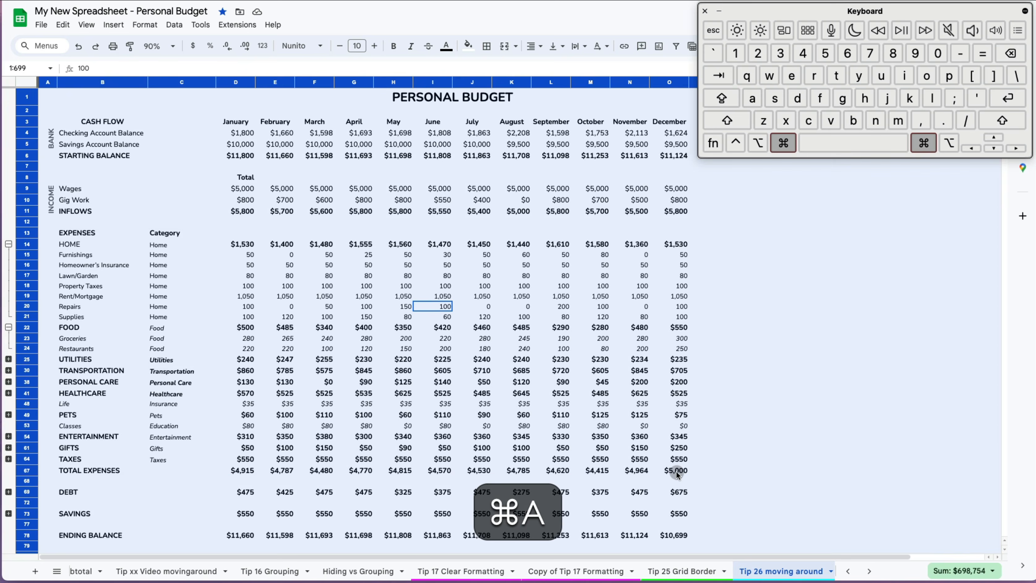
pyautogui.press('super+a')
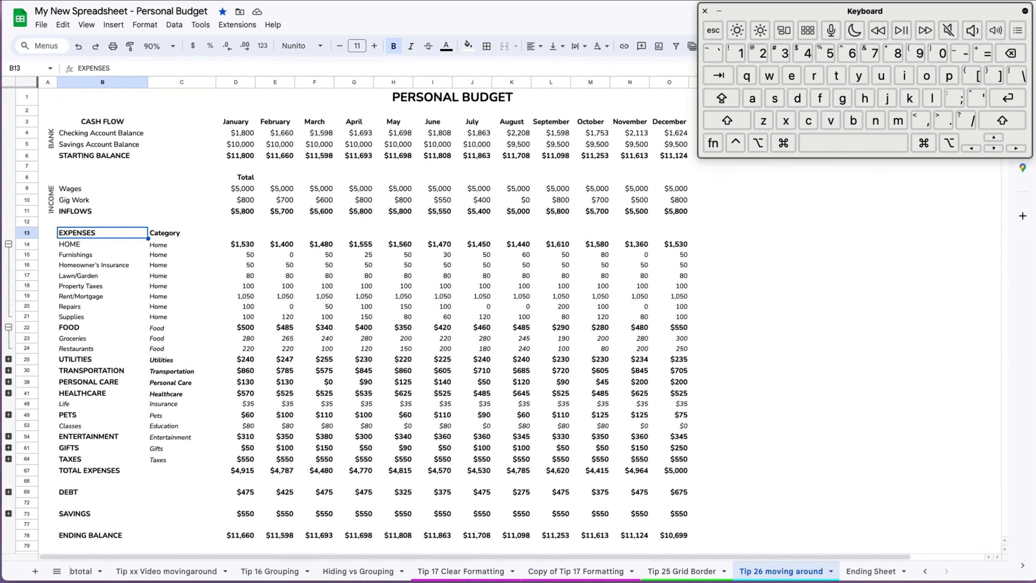
pyautogui.press('Right')
pyautogui.press('Right')
pyautogui.press('Right')
pyautogui.press('Right')
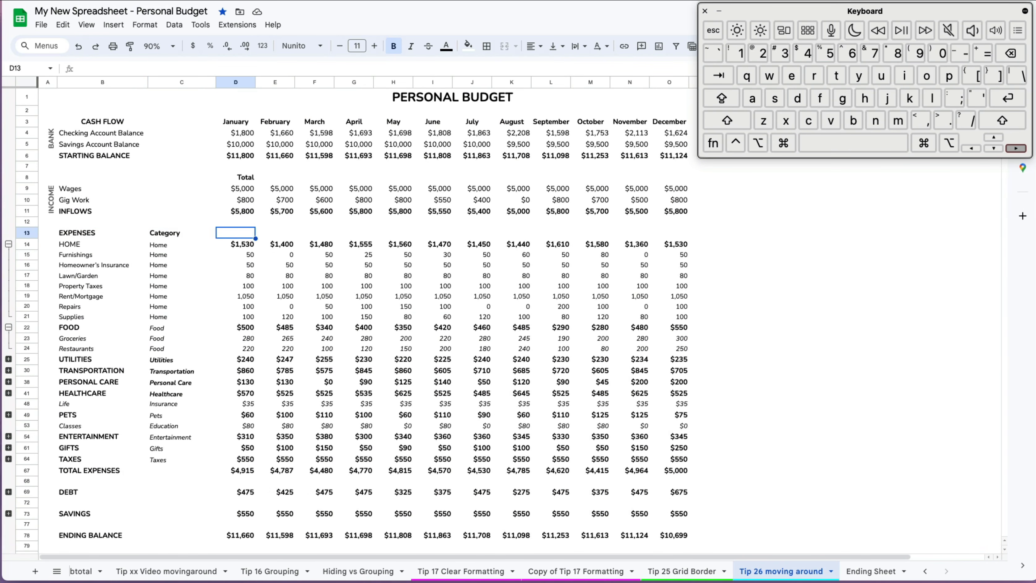
pyautogui.press('Down')
pyautogui.press('Down')
pyautogui.press('Up')
pyautogui.press('Right')
pyautogui.press('Right')
pyautogui.press('Right')
pyautogui.press('Right')
pyautogui.press('Right')
pyautogui.press('Right')
pyautogui.press('Right')
pyautogui.press('Right')
pyautogui.press('Right')
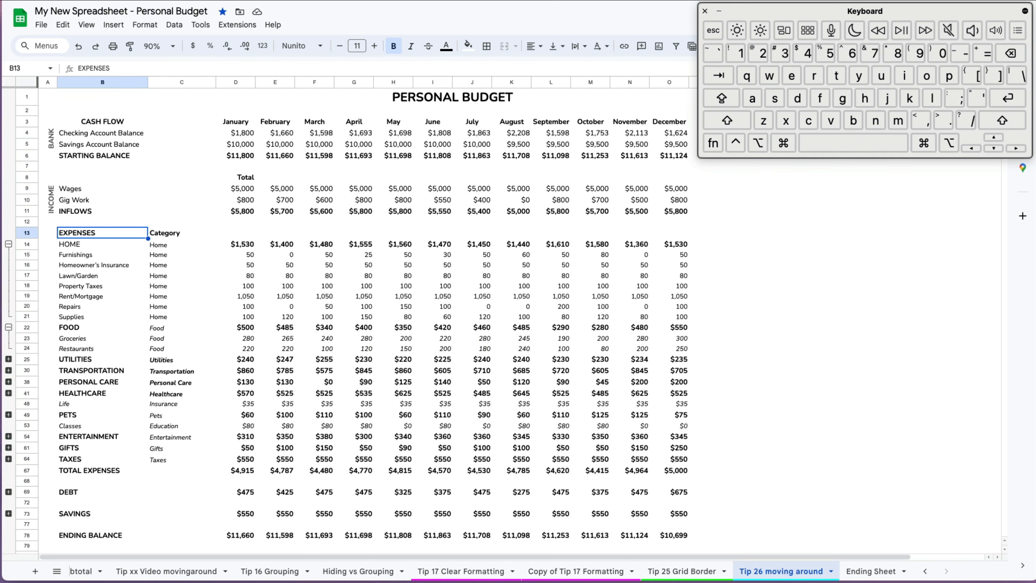
pyautogui.hotkey('shift', 'Down')
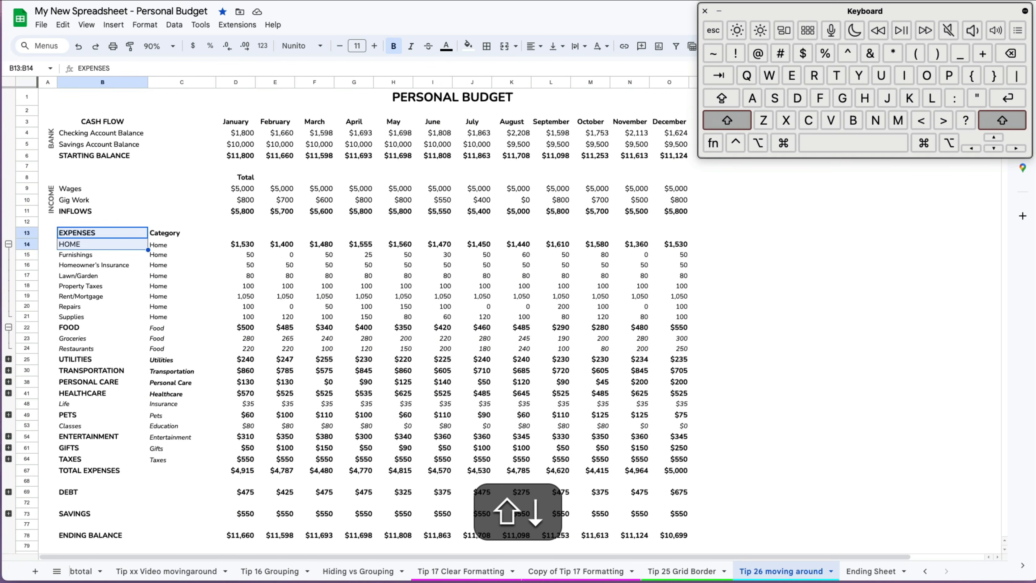
pyautogui.hotkey('shift', 'Down')
pyautogui.hotkey('shift', 'Down')
pyautogui.hotkey('shift', 'Down')
pyautogui.hotkey('shift', 'Down')
pyautogui.hotkey('shift', 'Down')
pyautogui.hotkey('shift', 'Down')
pyautogui.hotkey('shift', 'Down')
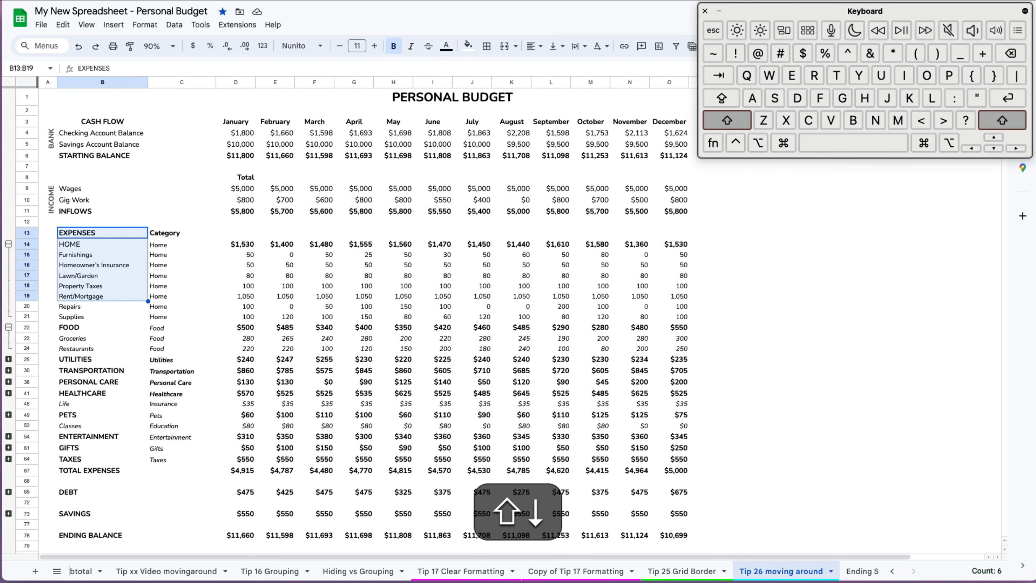
pyautogui.hotkey('shift', 'Right')
pyautogui.hotkey('shift', 'Right')
pyautogui.hotkey('shift', 'Right')
pyautogui.hotkey('shift', 'Right')
pyautogui.hotkey('shift', 'Right')
pyautogui.hotkey('shift', 'Right')
pyautogui.hotkey('shift', 'Left')
pyautogui.hotkey('shift', 'Left')
pyautogui.hotkey('shift', 'Left')
pyautogui.hotkey('shift', 'Left')
pyautogui.hotkey('shift', 'Left')
pyautogui.hotkey('shift', 'Left')
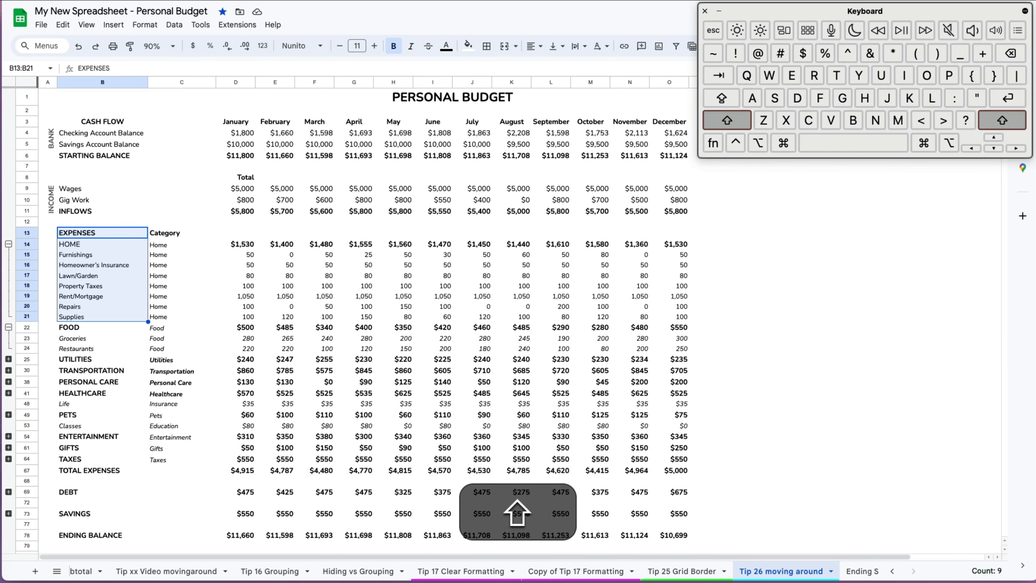
pyautogui.press('shift+super+Right')
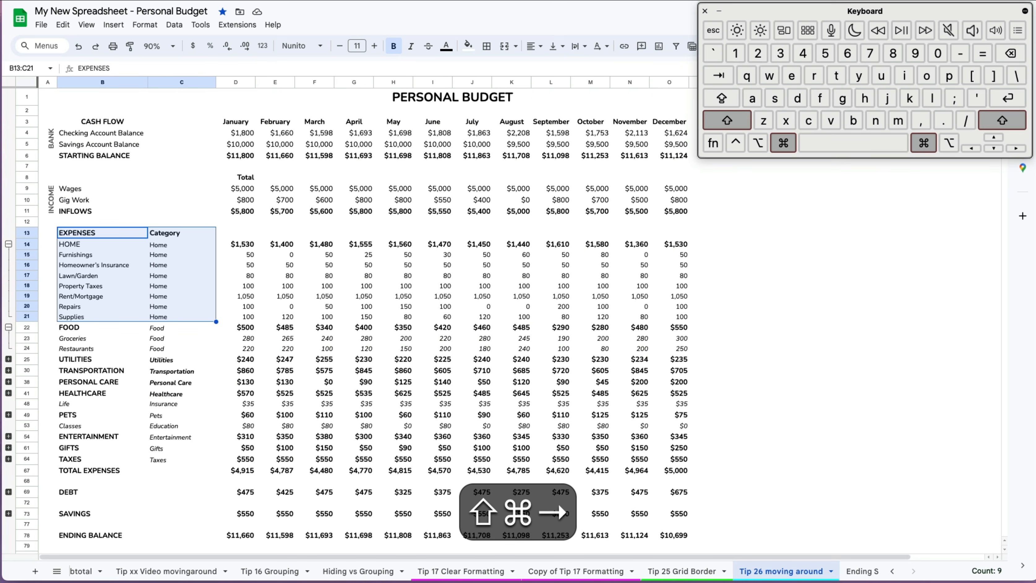
pyautogui.press('shift+super+Right')
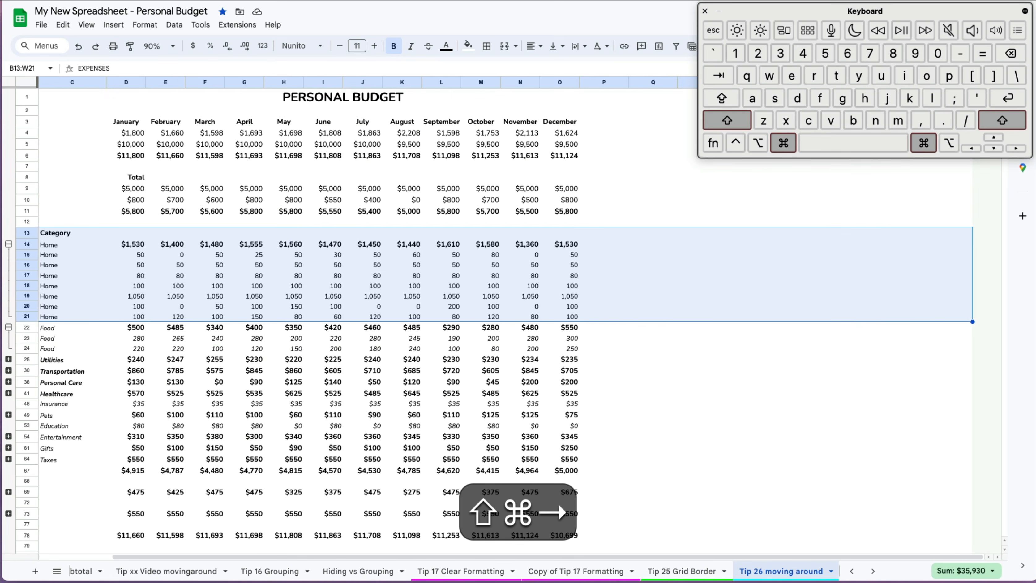
pyautogui.hotkey('shift', 'Left')
pyautogui.hotkey('shift', 'Left')
pyautogui.hotkey('shift', 'Left')
pyautogui.hotkey('shift', 'Left')
pyautogui.hotkey('shift', 'Left')
pyautogui.hotkey('shift', 'Left')
pyautogui.hotkey('shift', 'Left')
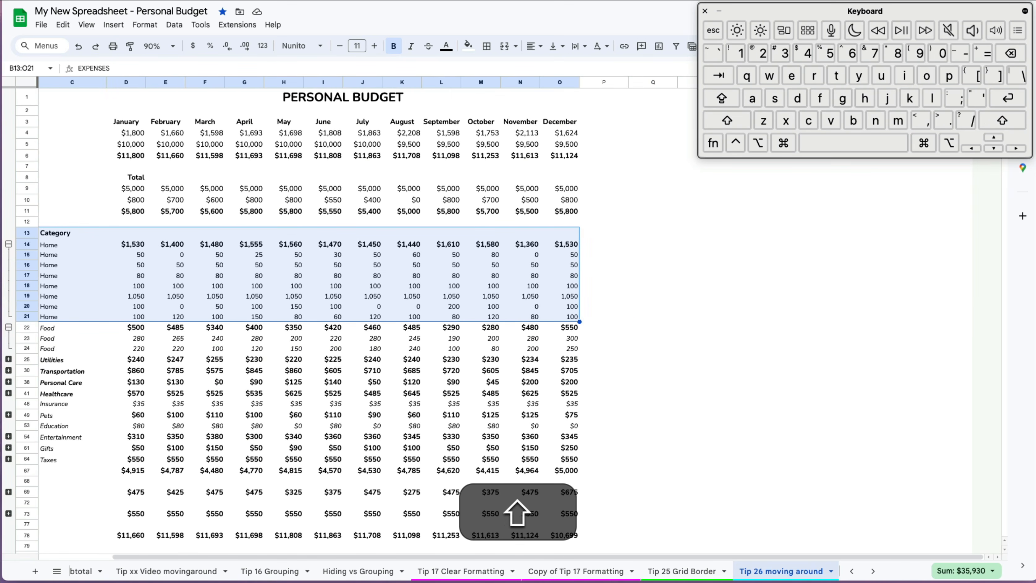
pyautogui.hscroll(-3, 958, 539)
pyautogui.press('shift+super+Down')
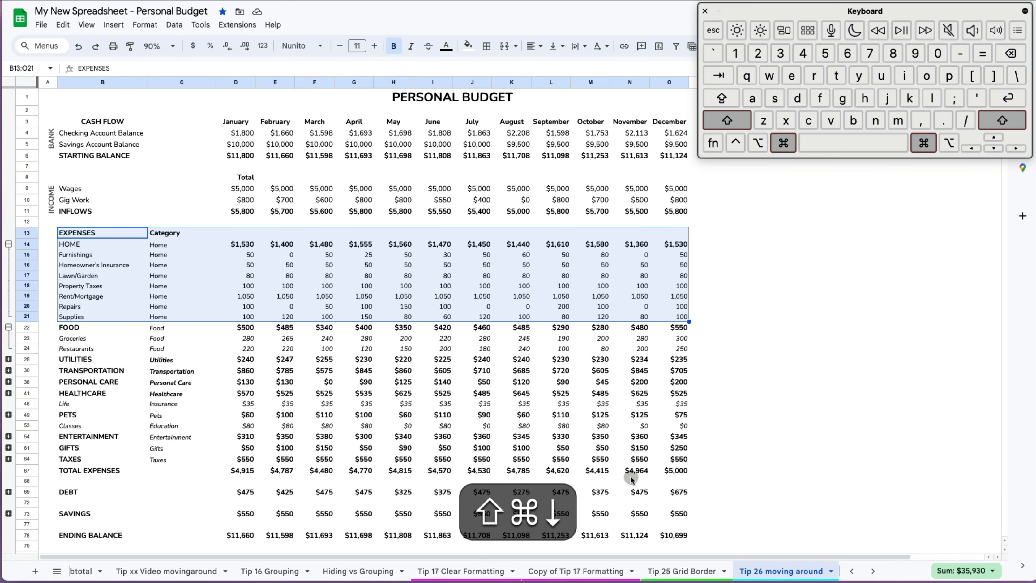
pyautogui.press('shift+super+Down')
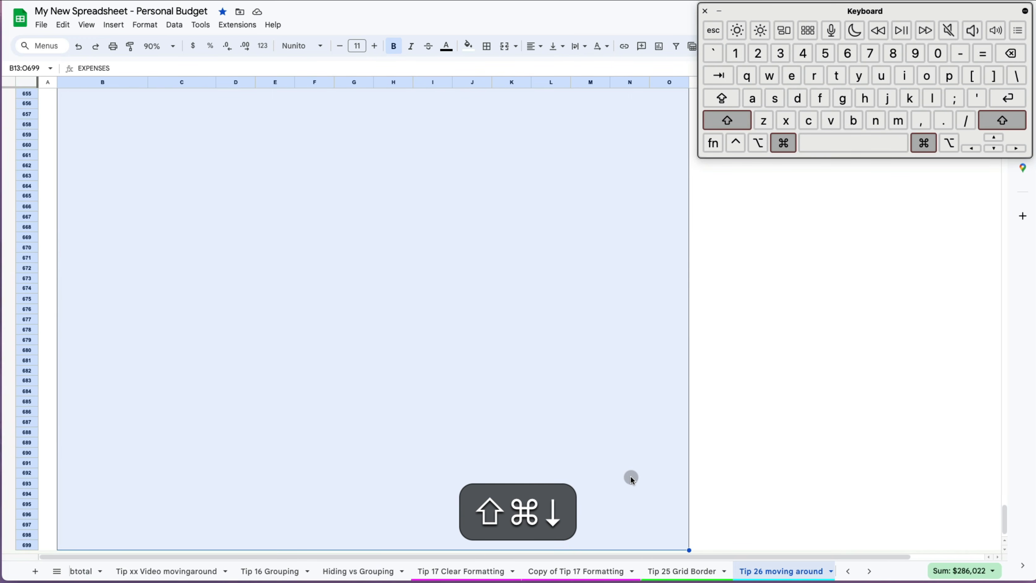
pyautogui.press('shift+super+Up')
pyautogui.hotkey('shift', 'Up')
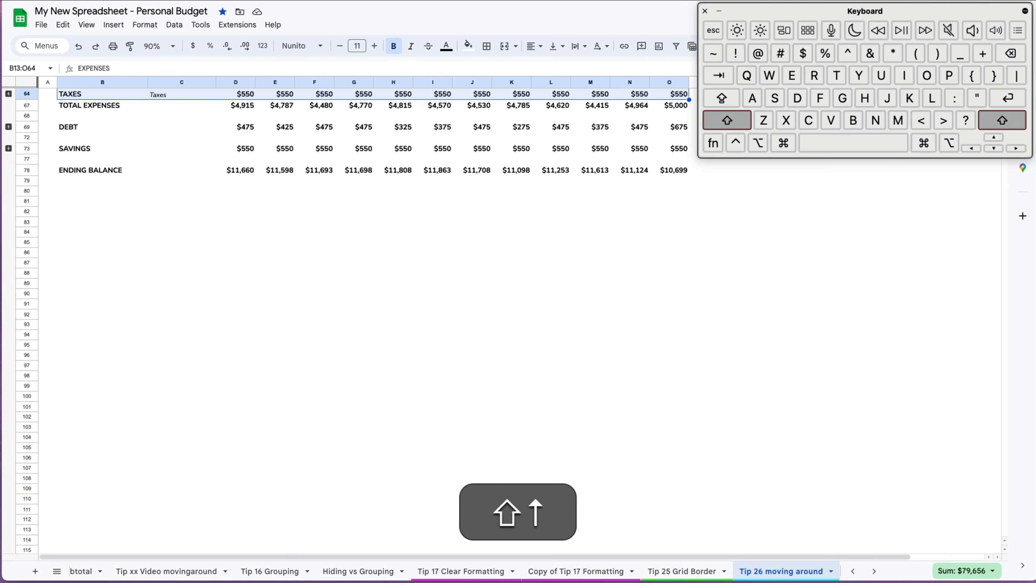
pyautogui.hotkey('shift', 'Down')
pyautogui.scroll(9, 367, 318)
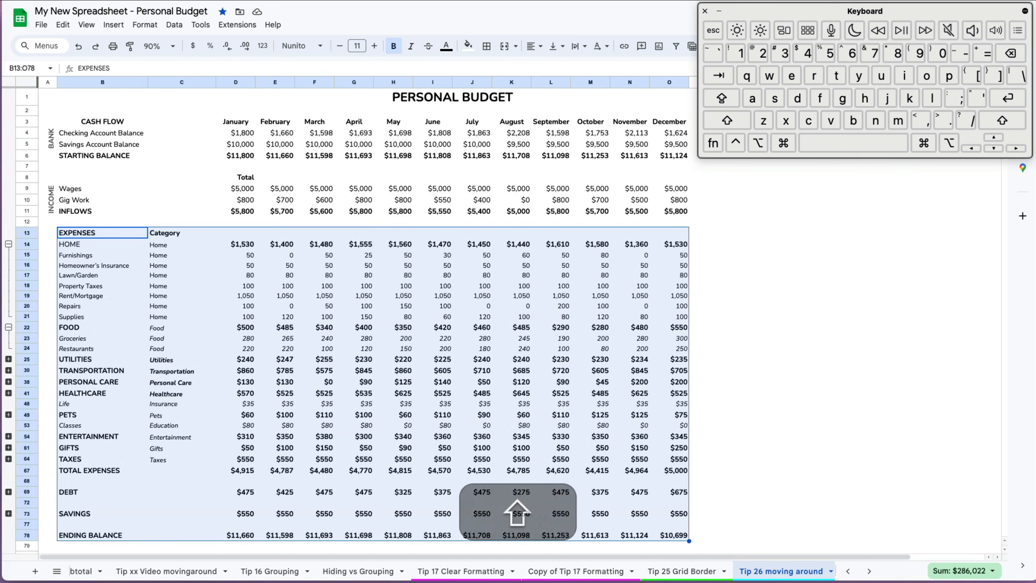
pyautogui.click(90, 189)
pyautogui.click(47, 200)
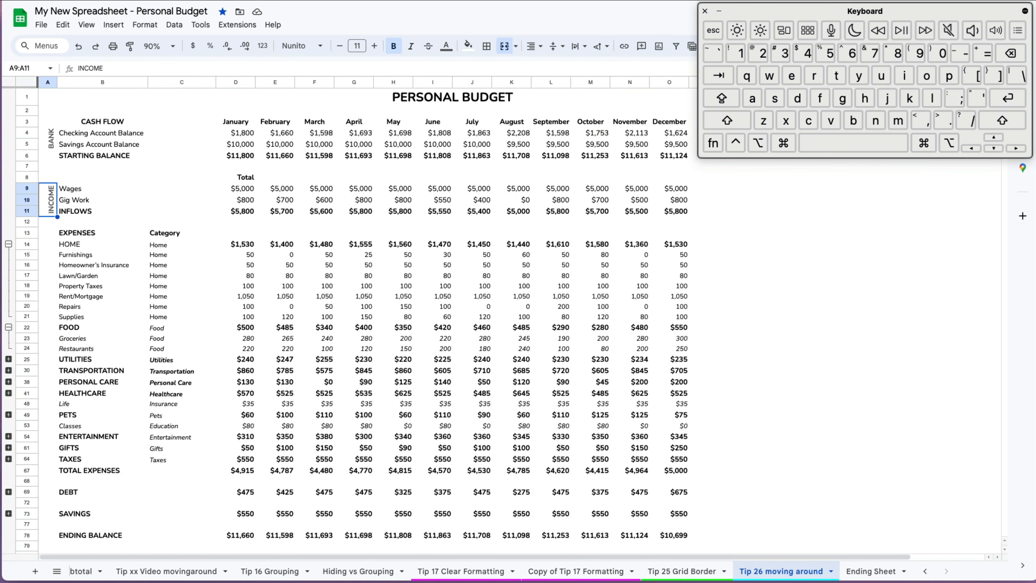
pyautogui.press('super+Home')
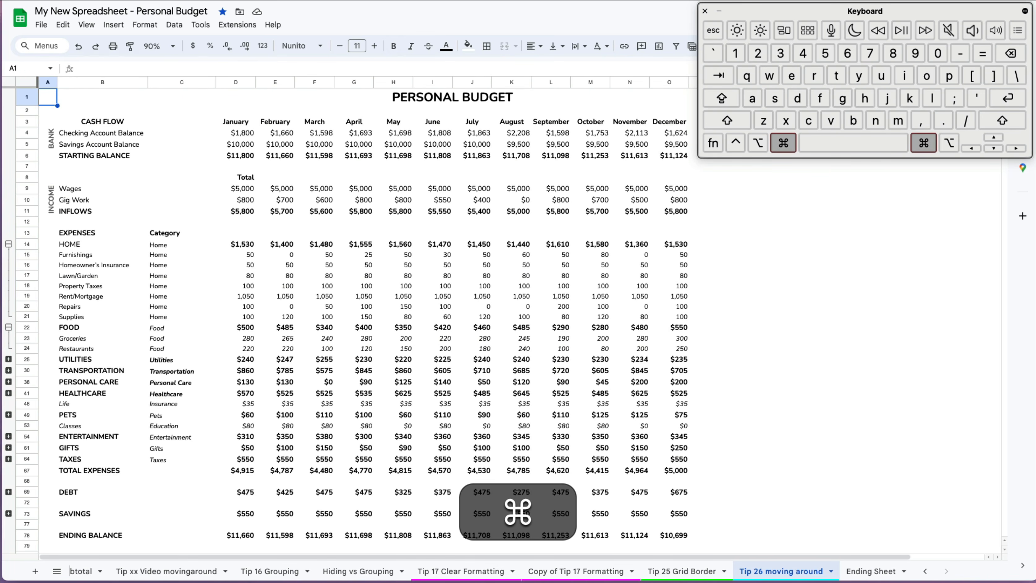
pyautogui.press('super+End')
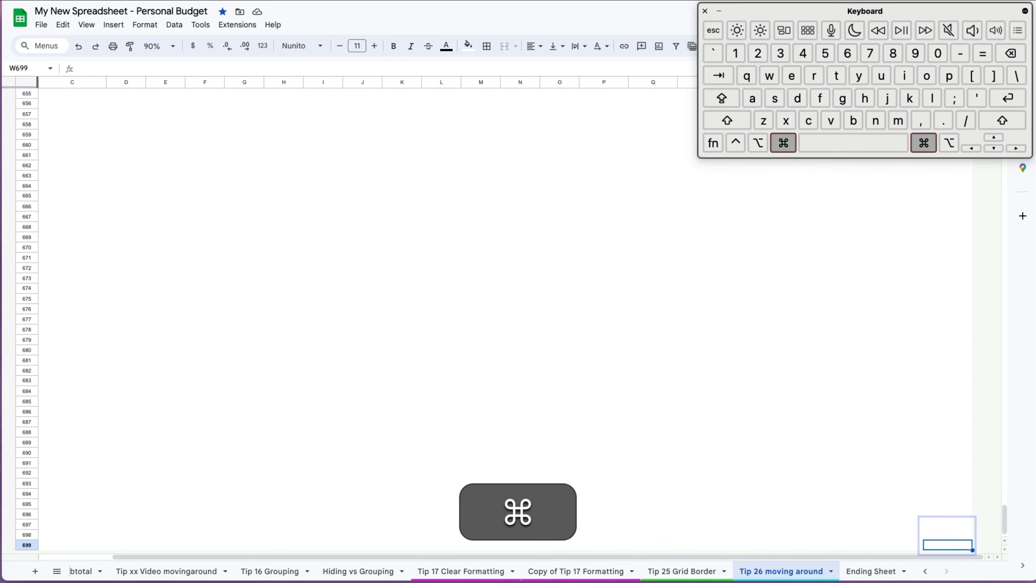
pyautogui.press('super+Home')
pyautogui.press('super+End')
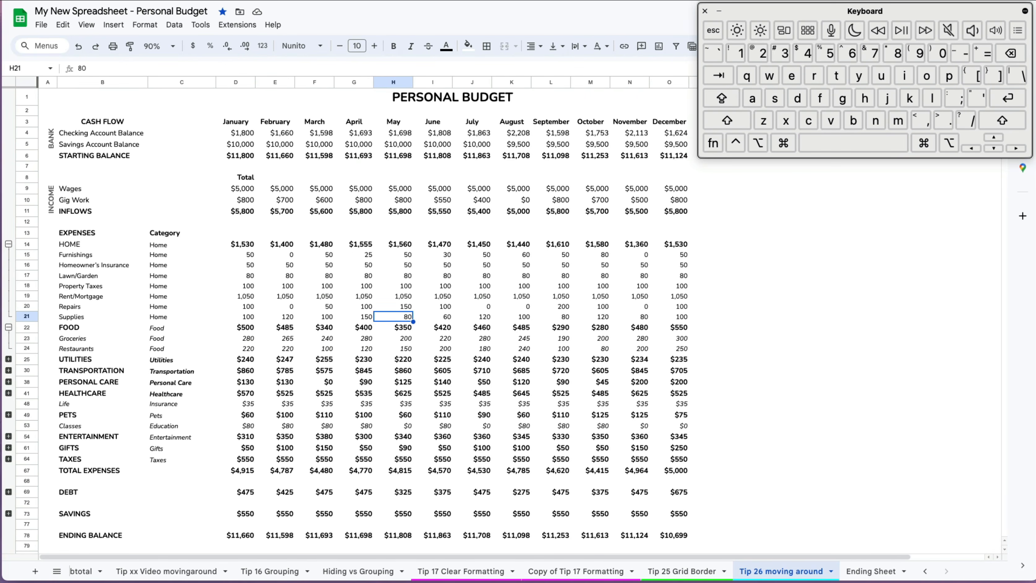
pyautogui.hotkey('shift', 'space')
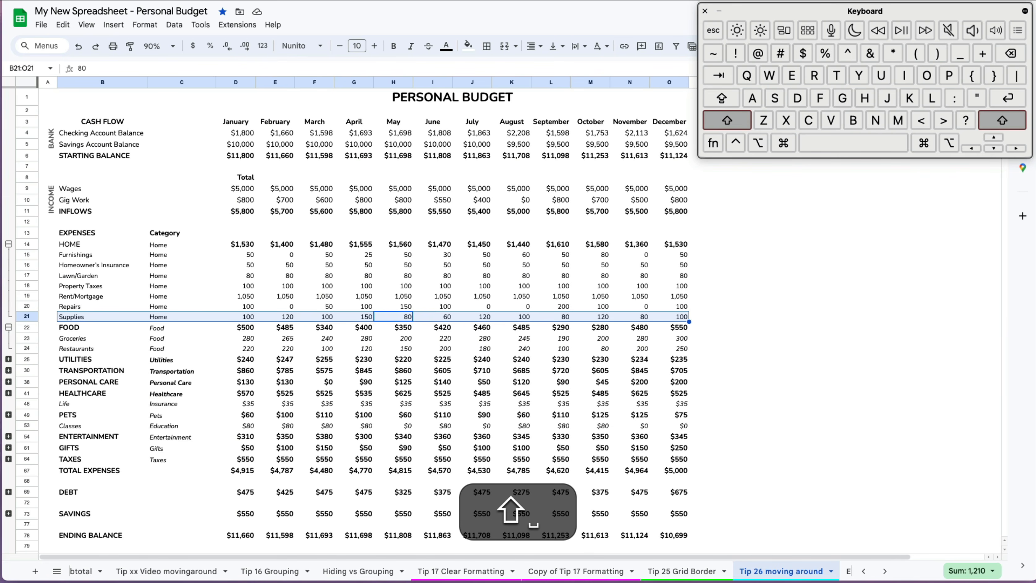
pyautogui.hotkey('shift', 'space')
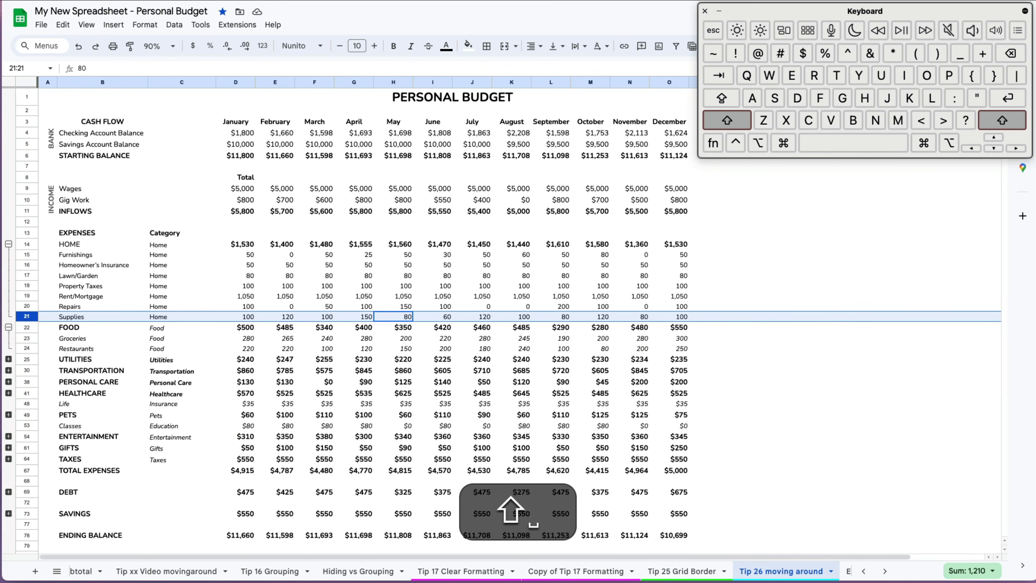
pyautogui.hotkey('shift', 'space')
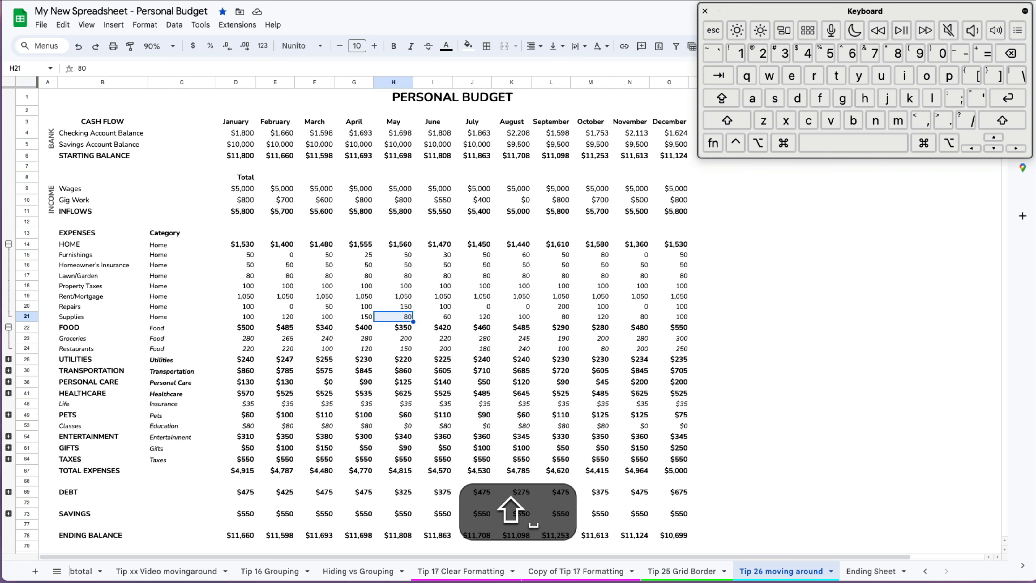
pyautogui.hotkey('ctrl', 'space')
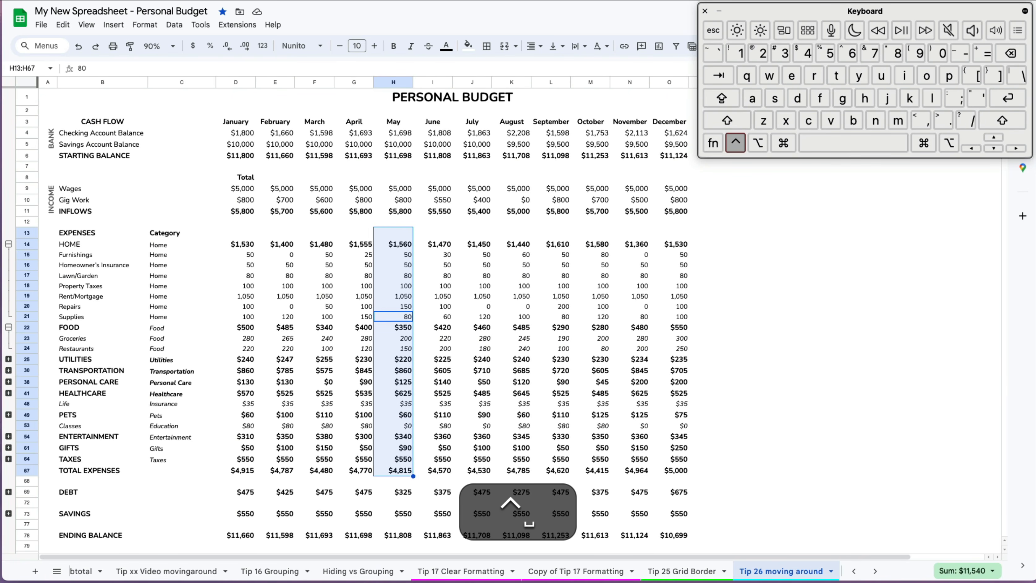
pyautogui.hotkey('ctrl', 'space')
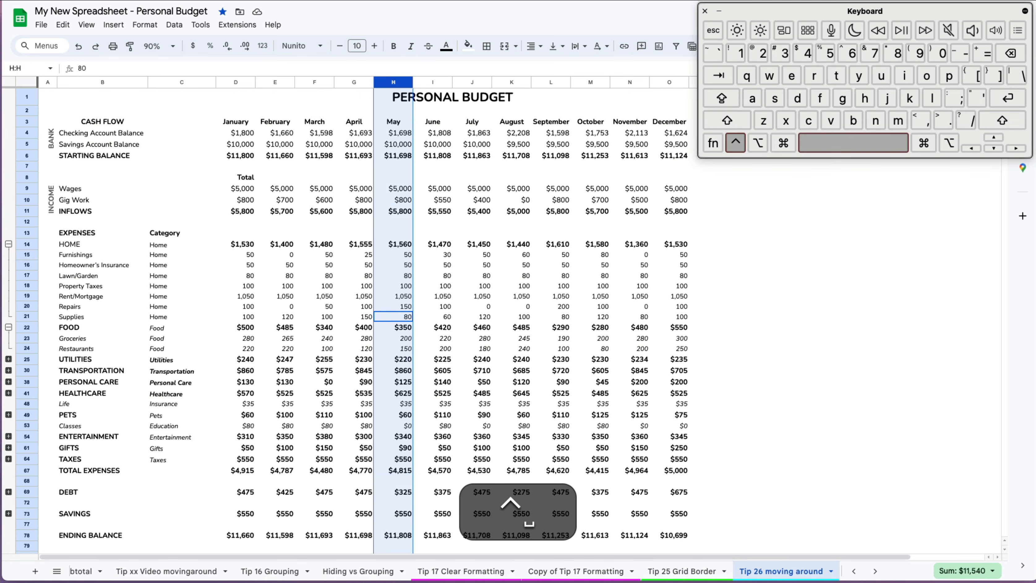
pyautogui.hotkey('ctrl', 'space')
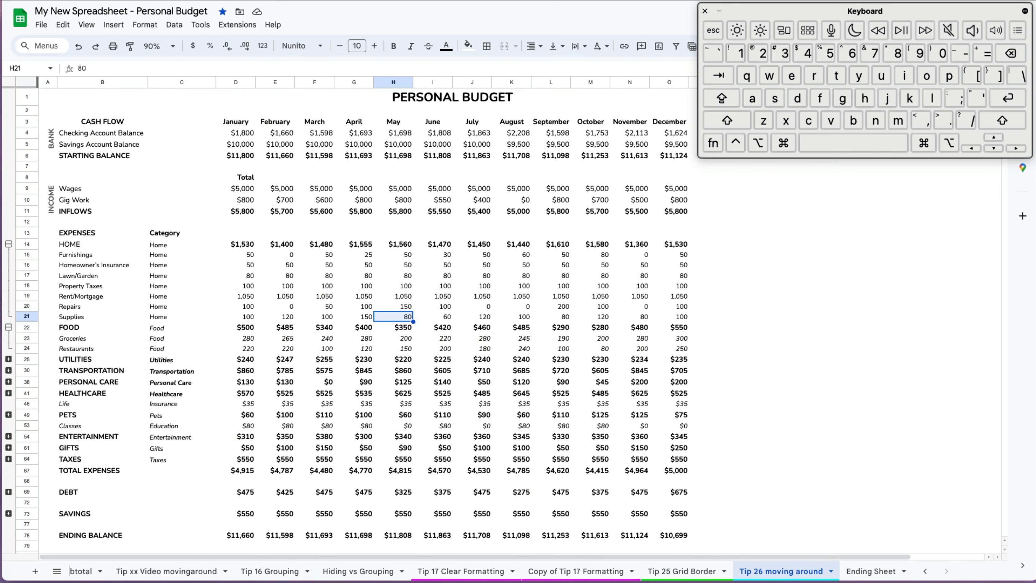
pyautogui.hotkey('shift', 'space')
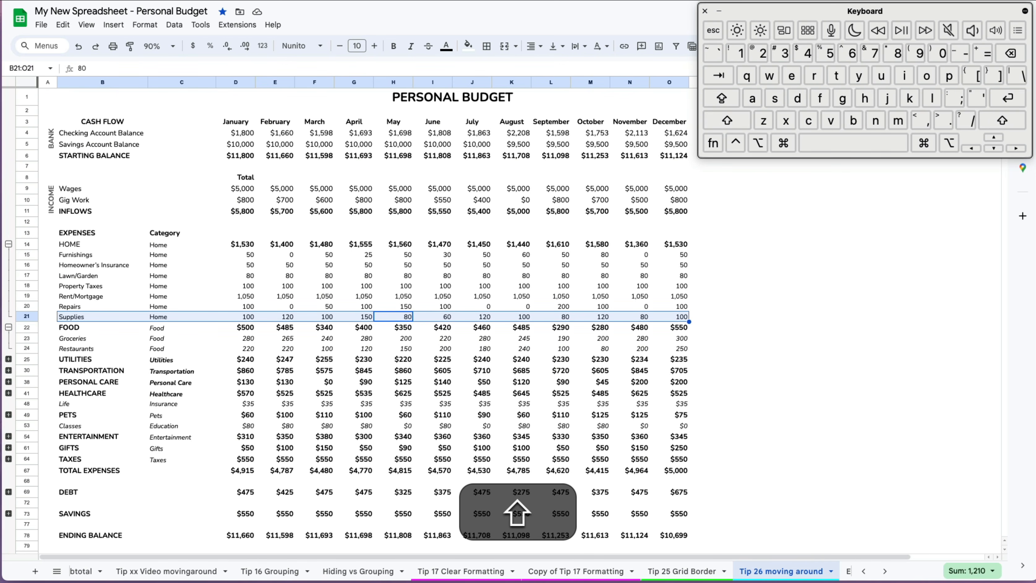
pyautogui.hotkey('ctrl', 'space')
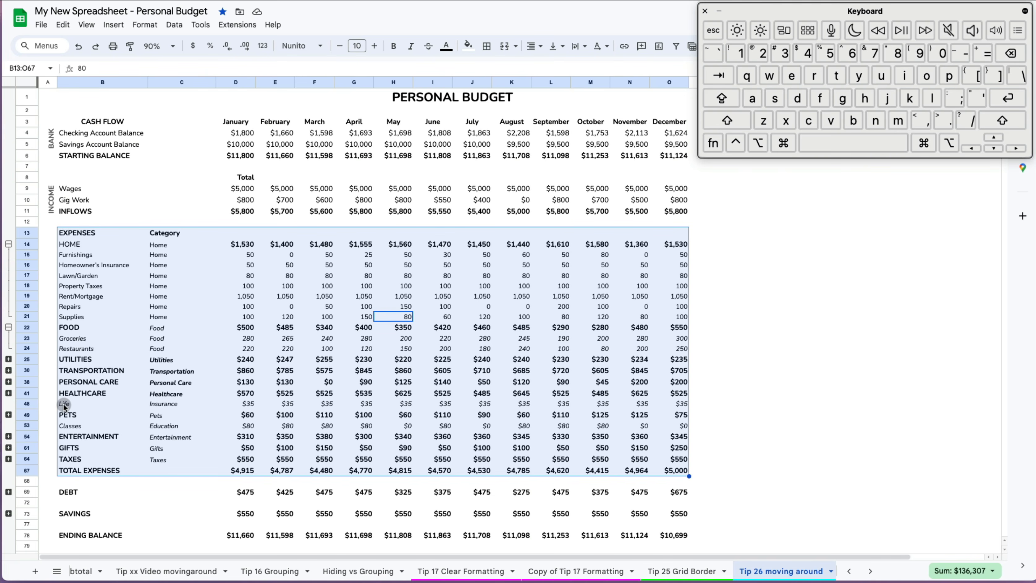
pyautogui.press('ctrl')
pyautogui.hotkey('ctrl', 'space')
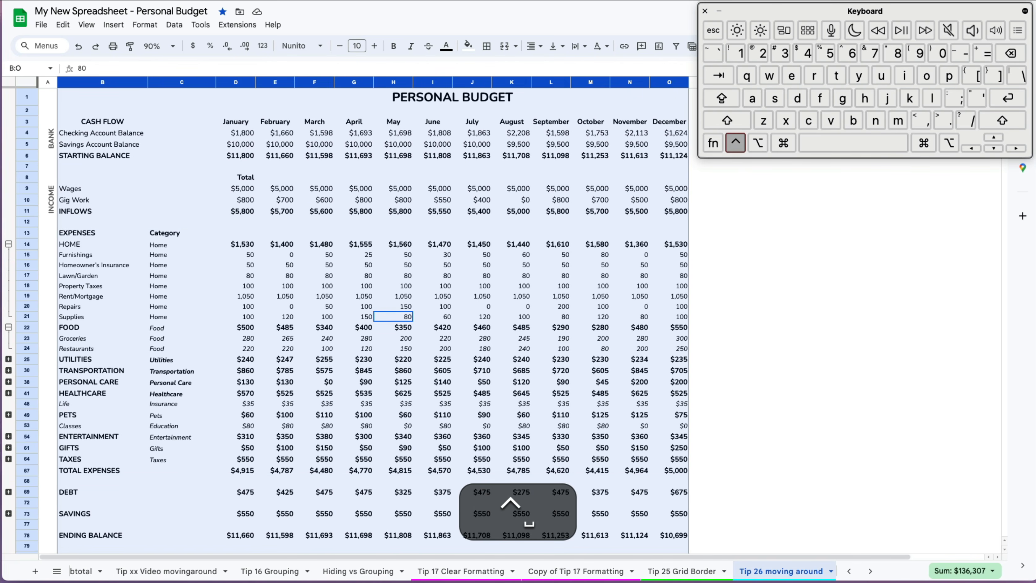
pyautogui.hotkey('ctrl', 'Home')
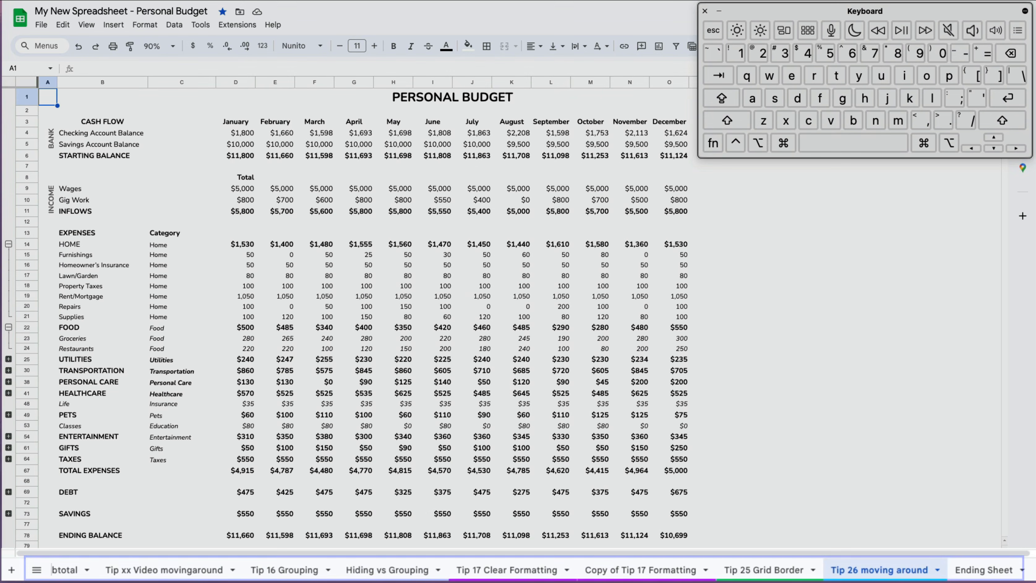
pyautogui.hotkey('alt', 'Down')
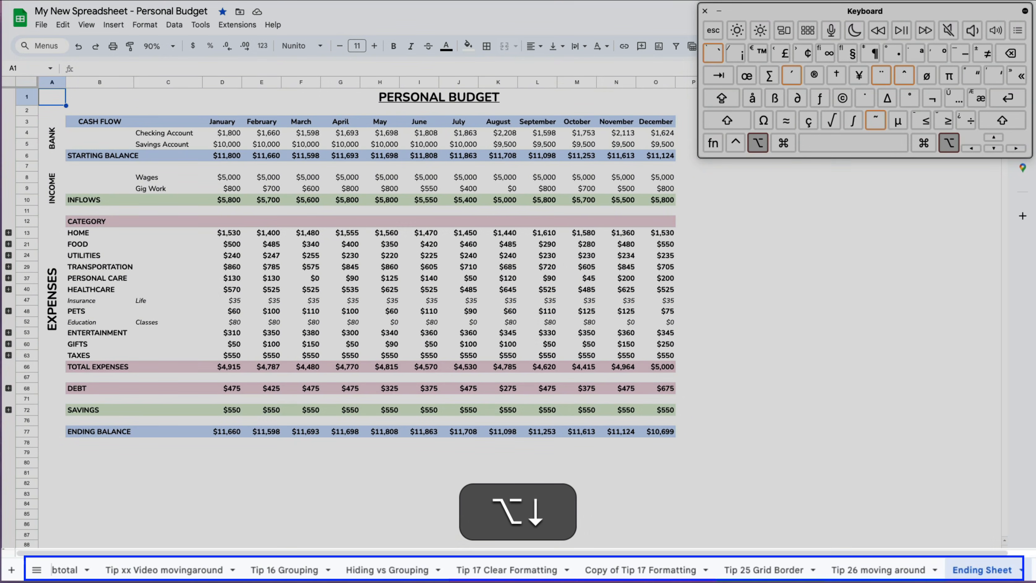
pyautogui.hotkey('alt', 'Up')
pyautogui.hotkey('alt', 'Up')
pyautogui.hotkey('alt', 'Up')
pyautogui.hotkey('alt', 'Up')
pyautogui.hotkey('alt', 'Up')
pyautogui.hotkey('alt', 'Down')
pyautogui.hotkey('alt', 'Down')
pyautogui.hotkey('alt', 'Down')
pyautogui.hotkey('alt', 'Down')
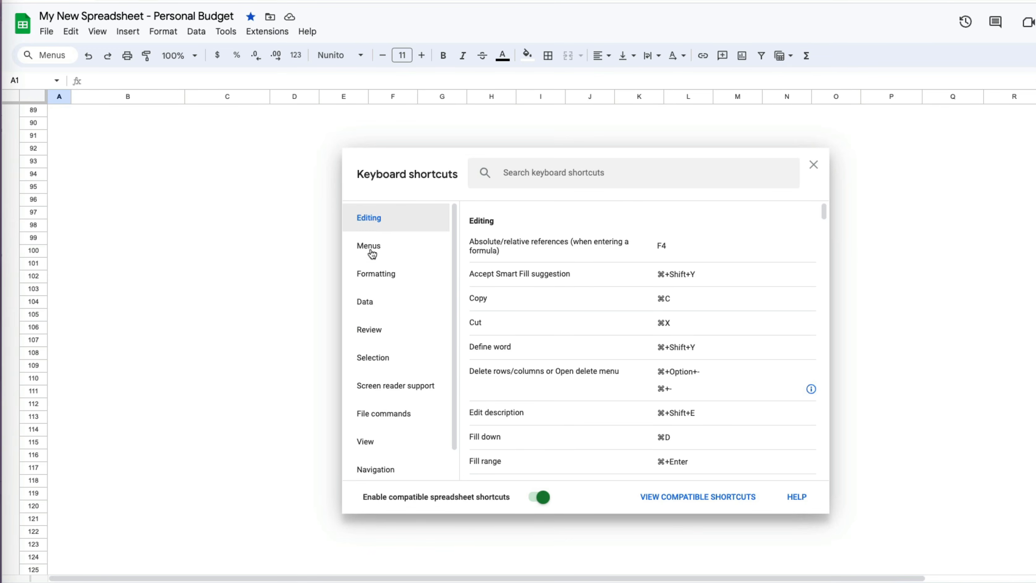
# - Browse the Menus, Formatting, Data, Selection, File, View, Navigation and Help shortcut lists
pyautogui.click(371, 251)
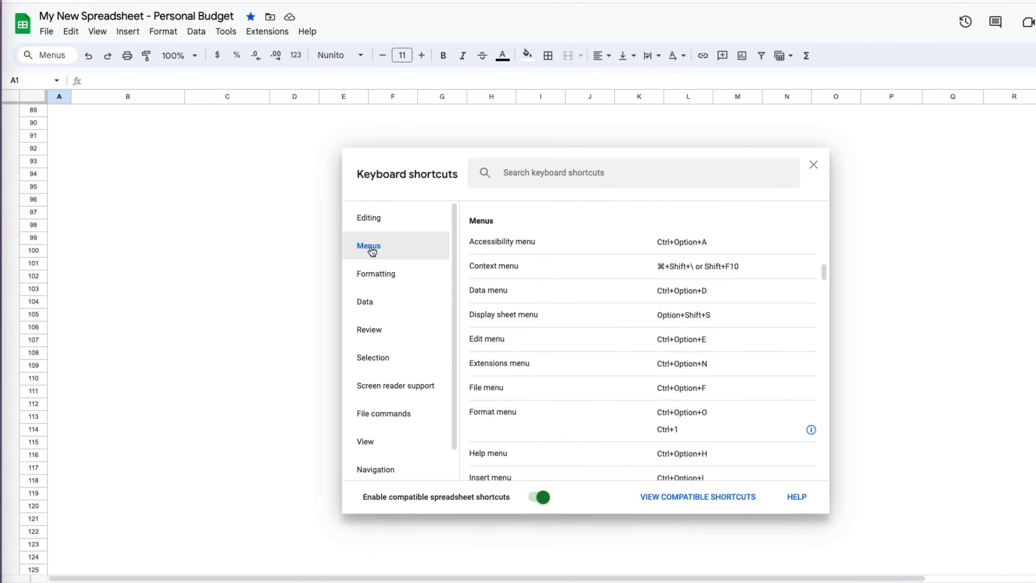
pyautogui.click(372, 275)
pyautogui.click(375, 304)
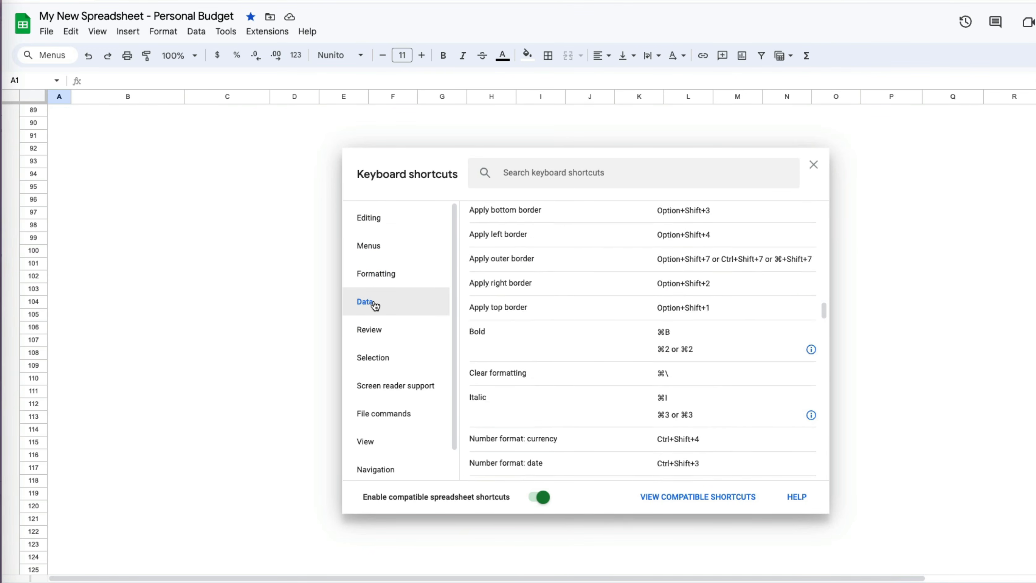
pyautogui.click(372, 358)
pyautogui.click(380, 412)
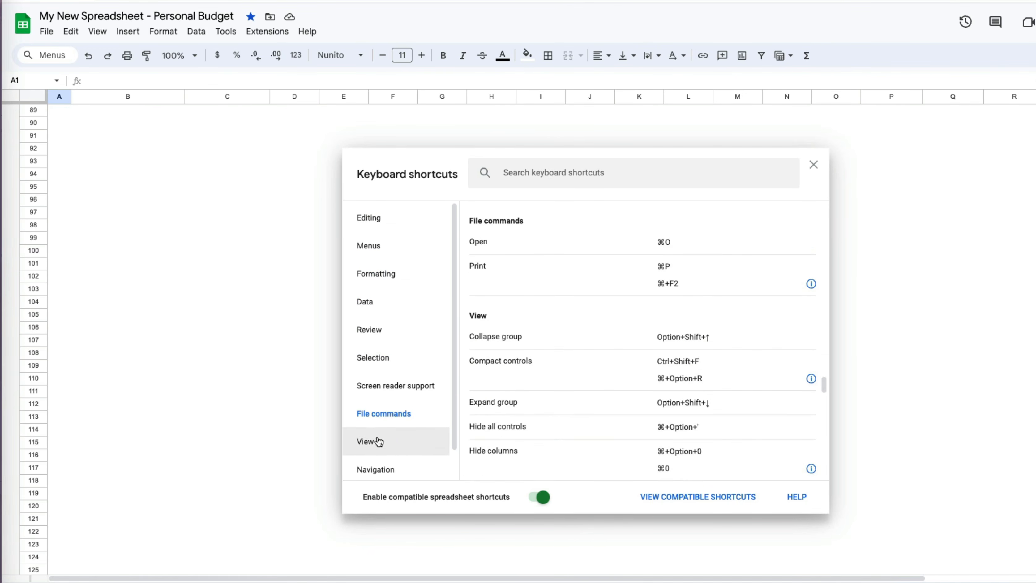
pyautogui.click(375, 441)
pyautogui.click(376, 470)
pyautogui.click(384, 459)
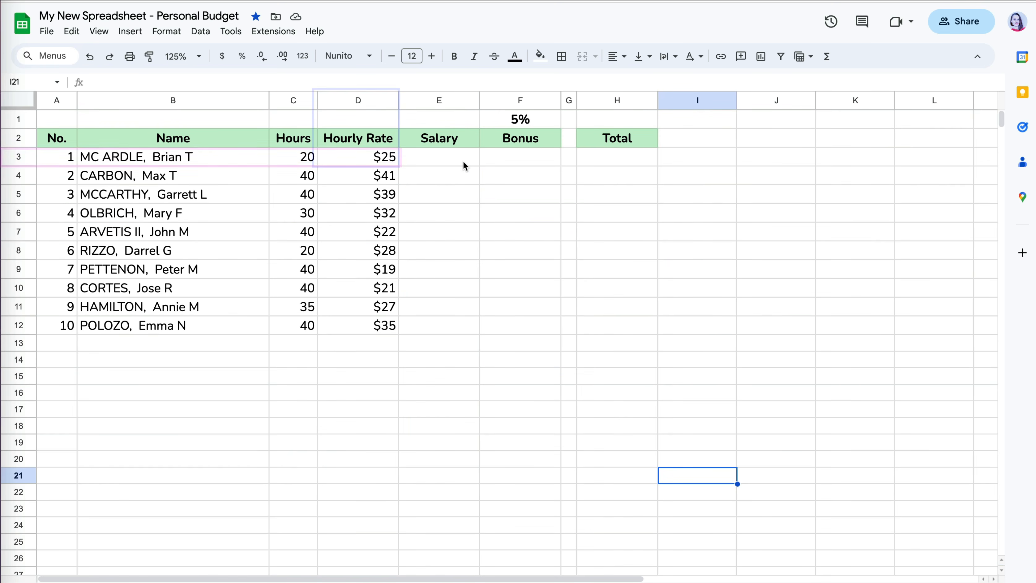
pyautogui.click(382, 159)
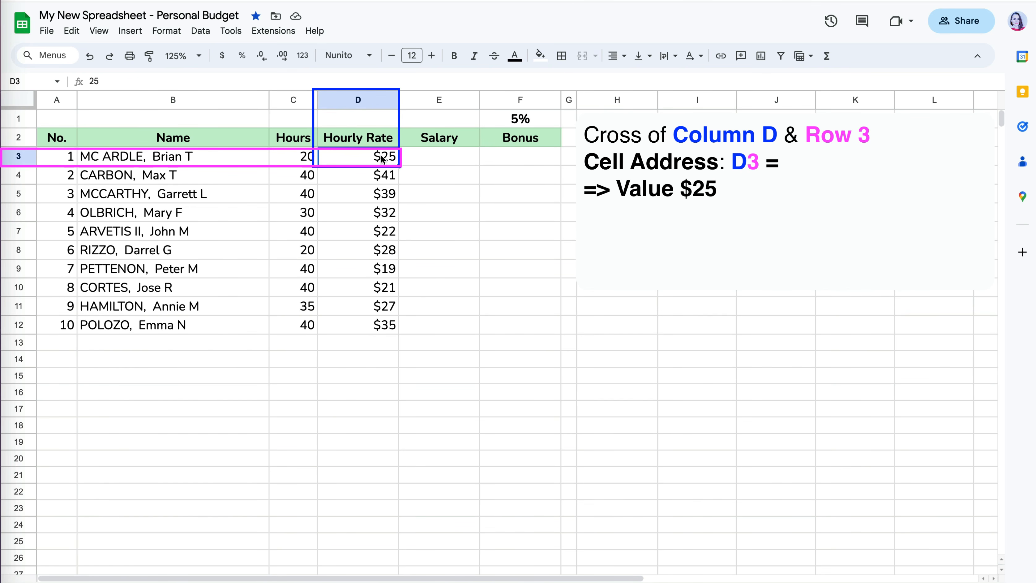
pyautogui.click(315, 231)
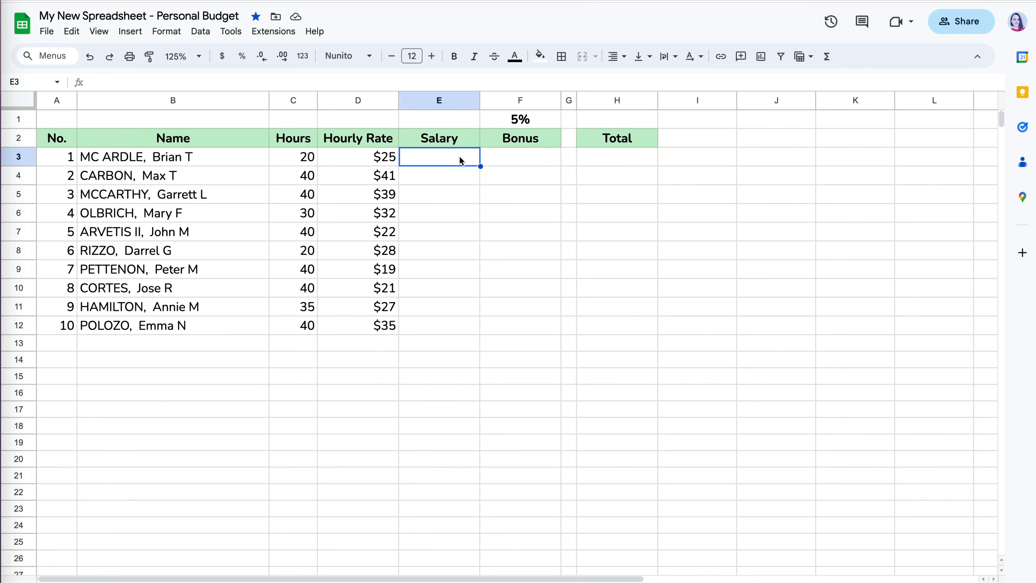
# - Enter the yearly salary formula =C3*D3*52 in E3
pyautogui.write('=')
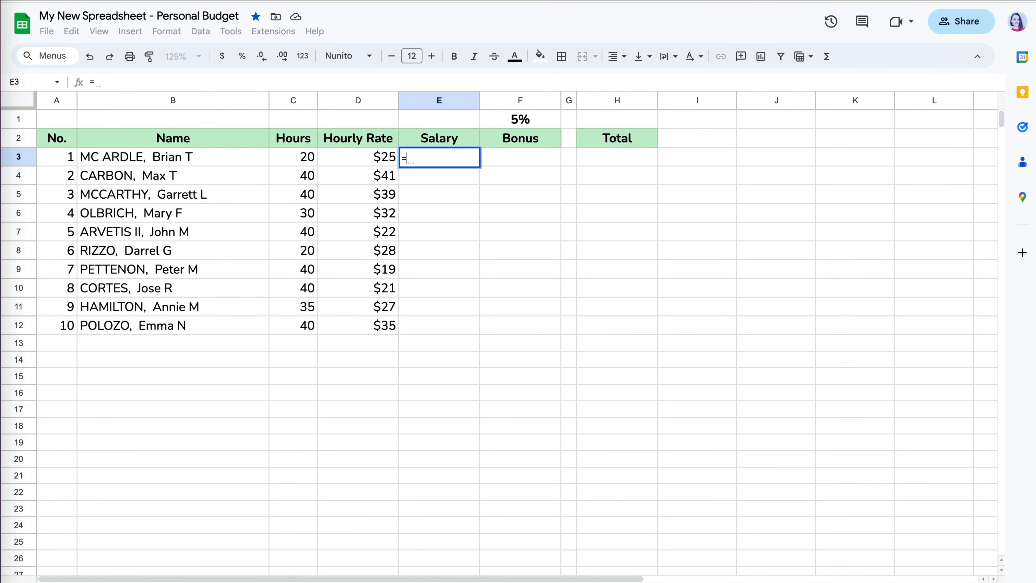
pyautogui.click(296, 159)
pyautogui.write('*')
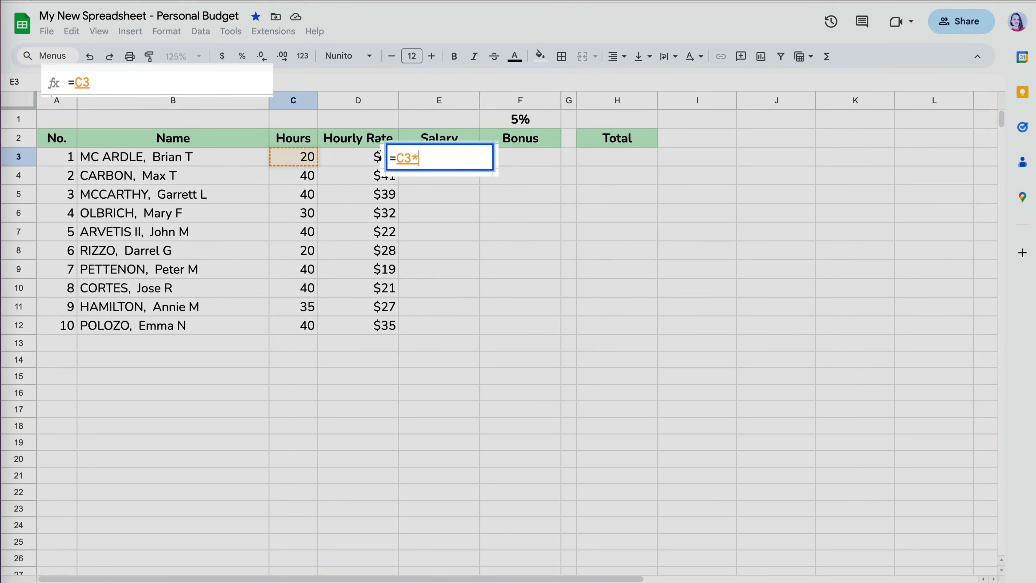
pyautogui.click(351, 155)
pyautogui.write('*')
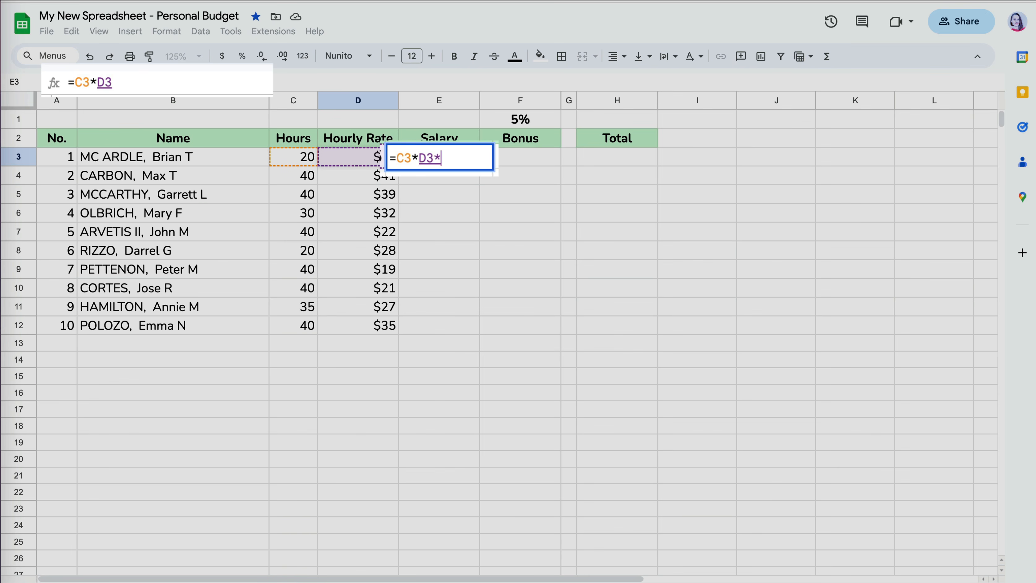
pyautogui.write('52')
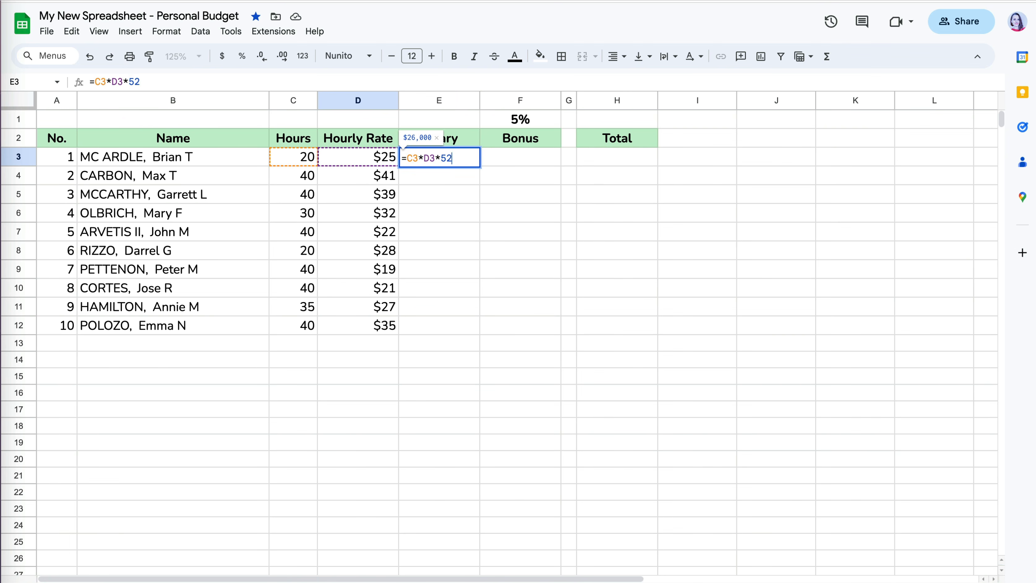
pyautogui.press('Return')
# - Fill the salary formula down E3:E12 by double-clicking the fill handle
pyautogui.click(476, 162)
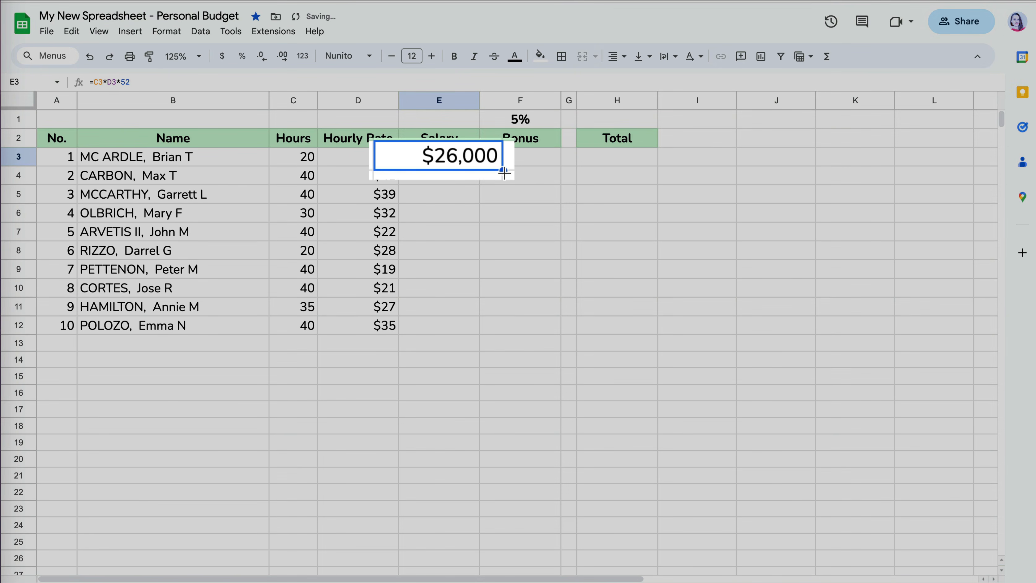
pyautogui.moveTo(480, 166); pyautogui.dragTo(475, 325)
pyautogui.hotkey('ctrl', 'z')
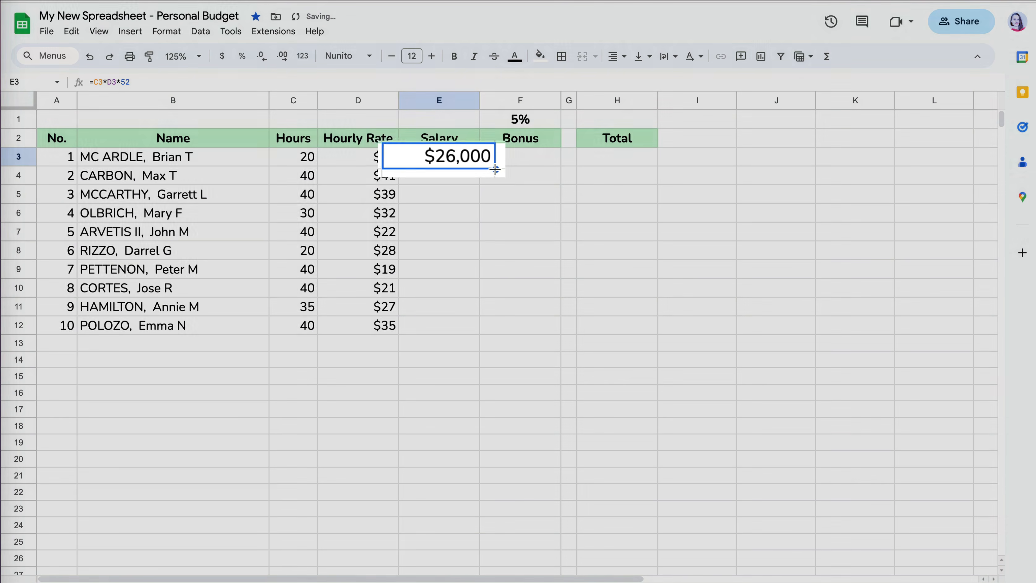
pyautogui.doubleClick(480, 166)
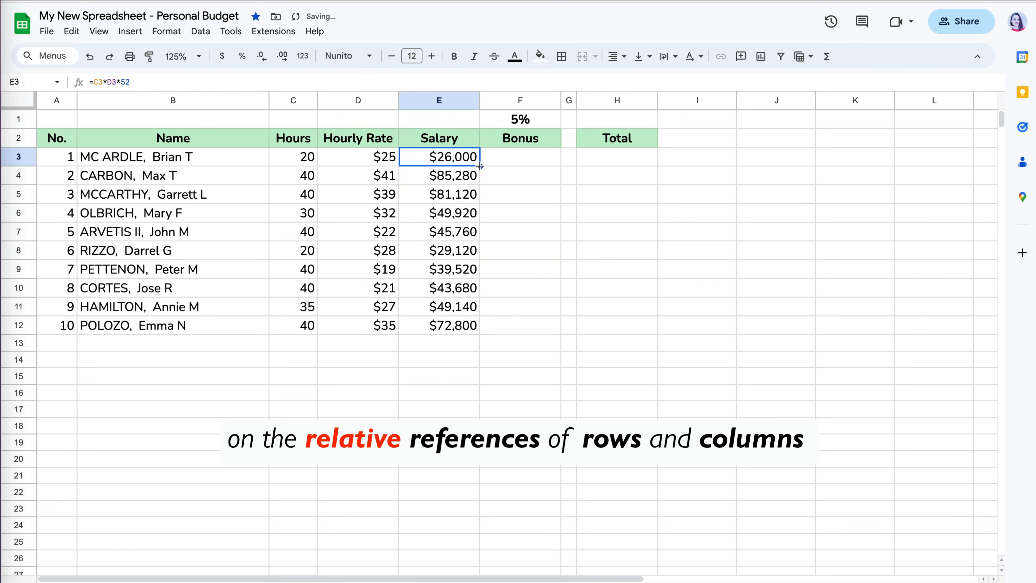
pyautogui.click(470, 179)
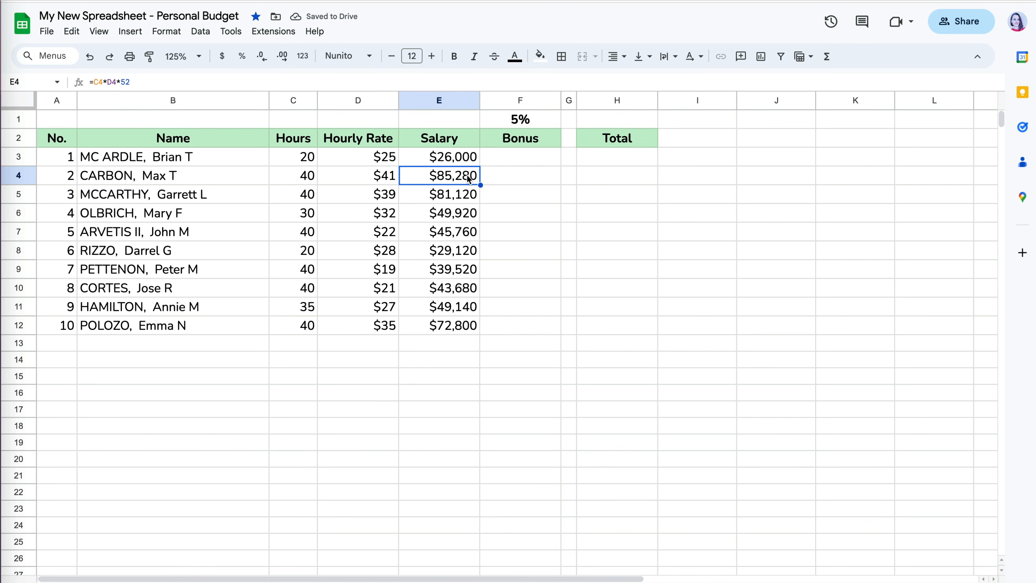
# - Open the E4 and E5 formulas to compare their shifted relative references
pyautogui.click(473, 82)
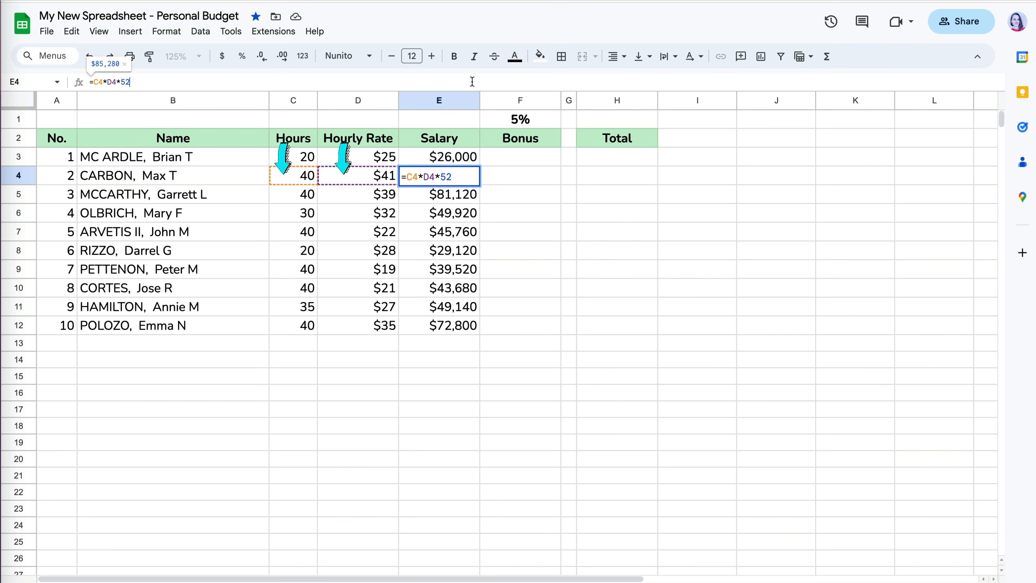
pyautogui.press('Return')
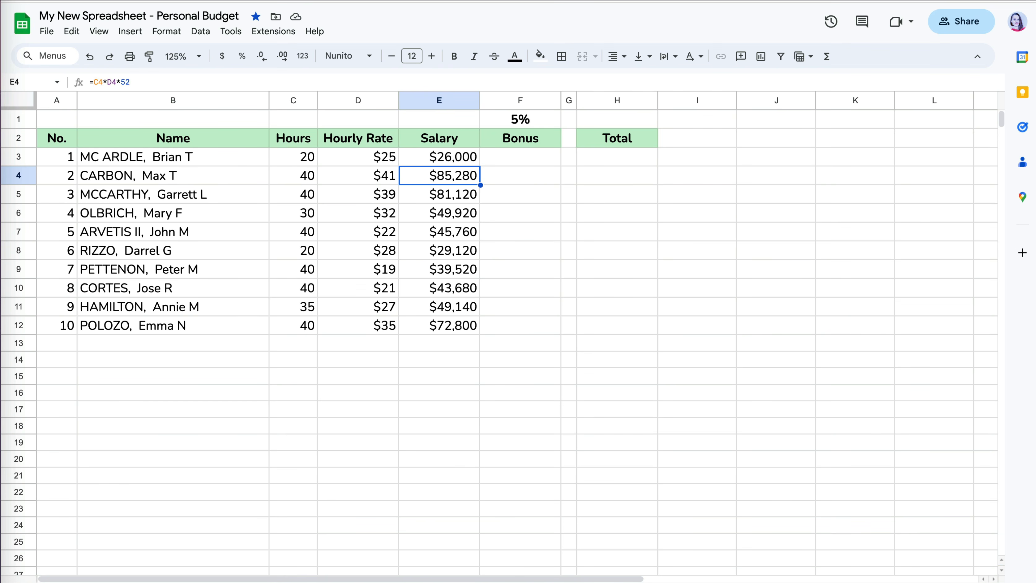
pyautogui.click(439, 195)
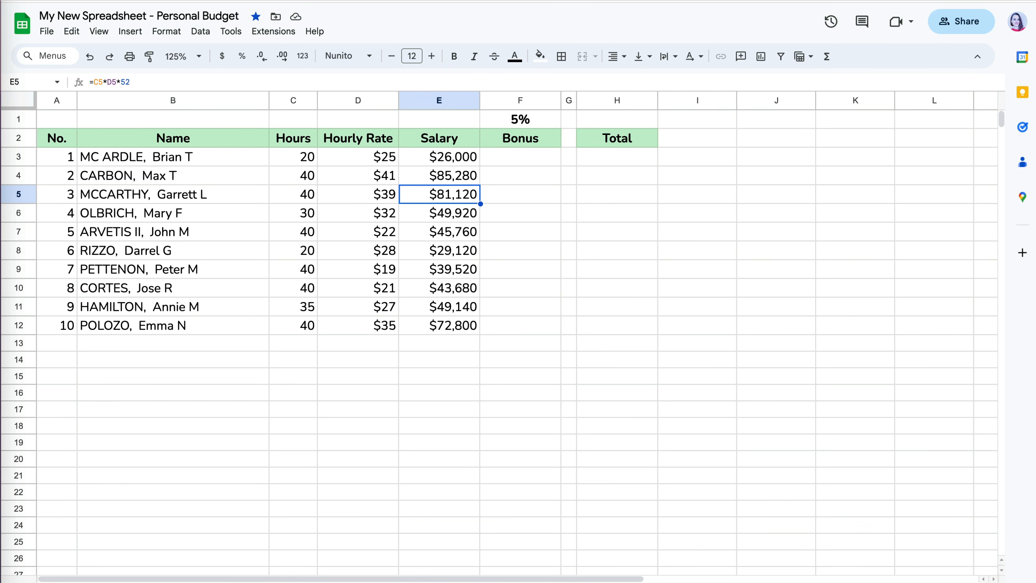
pyautogui.click(467, 83)
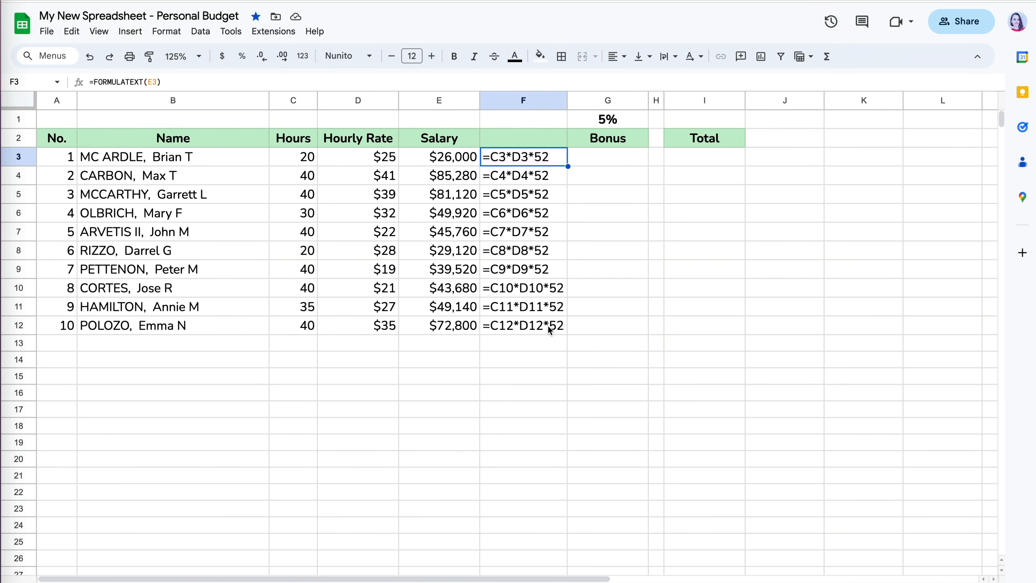
pyautogui.click(542, 351)
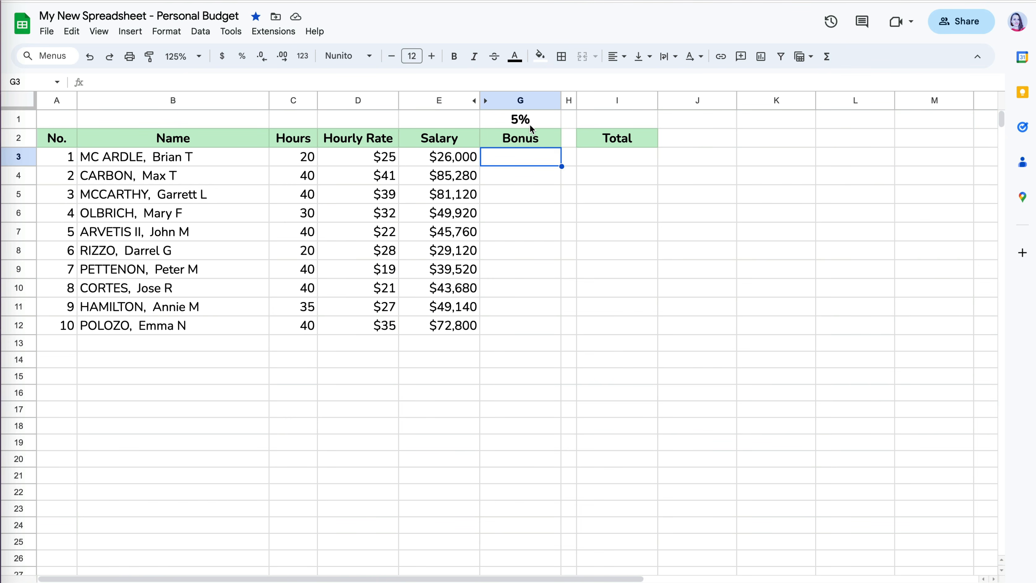
# - Enter =E3*G1 in G3 to get the 5% bonus of $1,300
pyautogui.click(530, 125)
pyautogui.click(531, 156)
pyautogui.write('=')
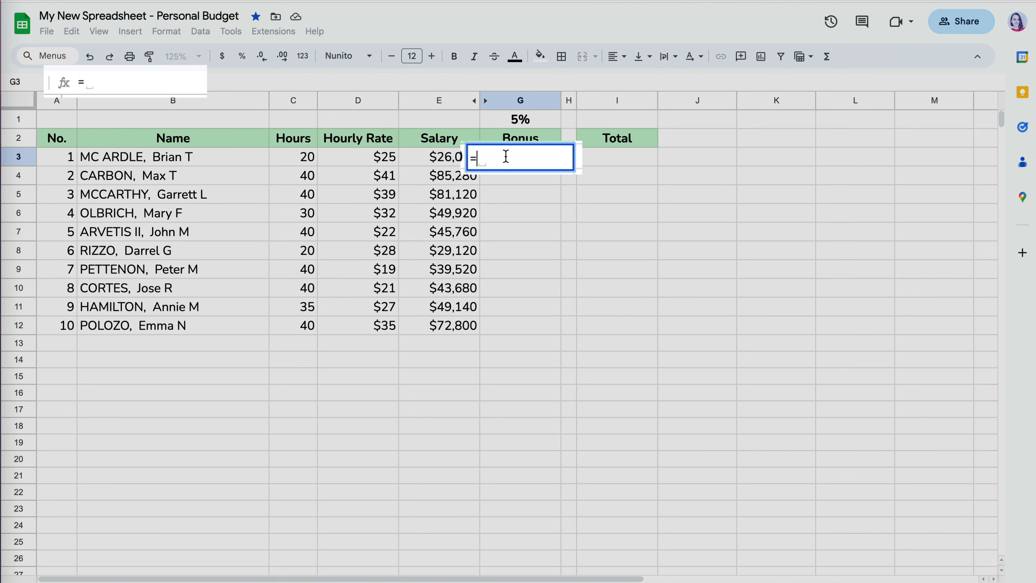
pyautogui.click(445, 164)
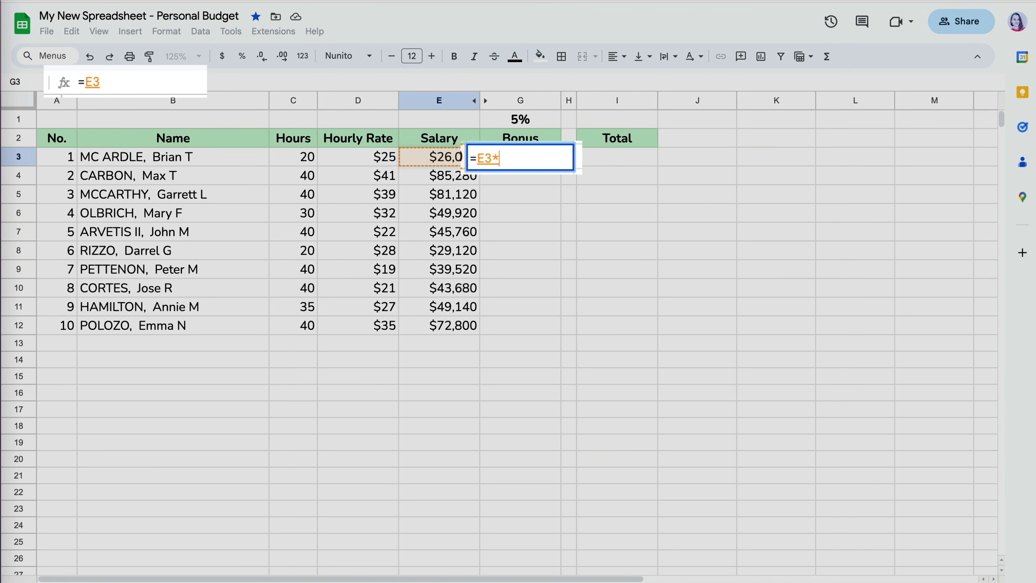
pyautogui.write('*')
pyautogui.click(518, 122)
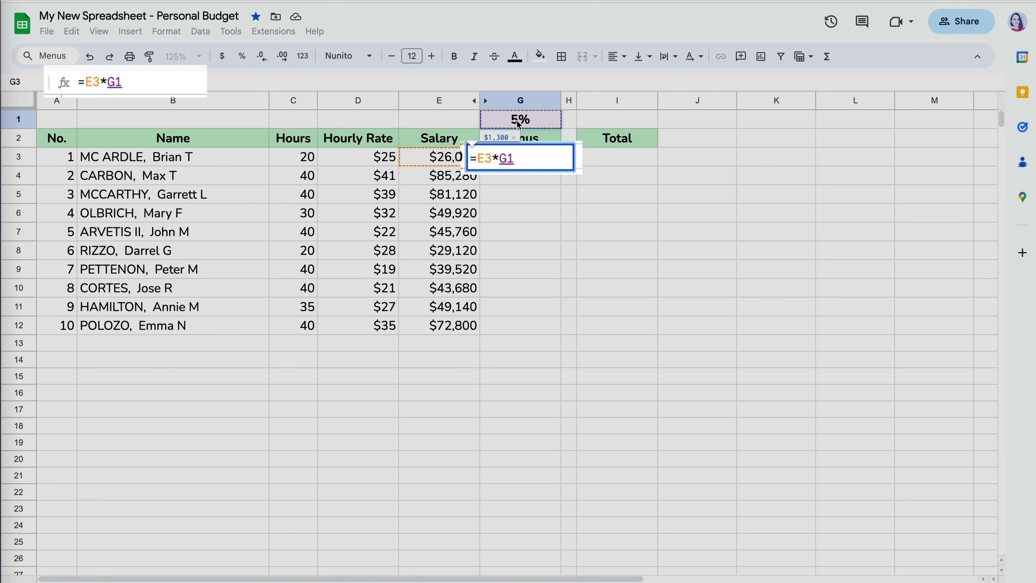
pyautogui.press('Return')
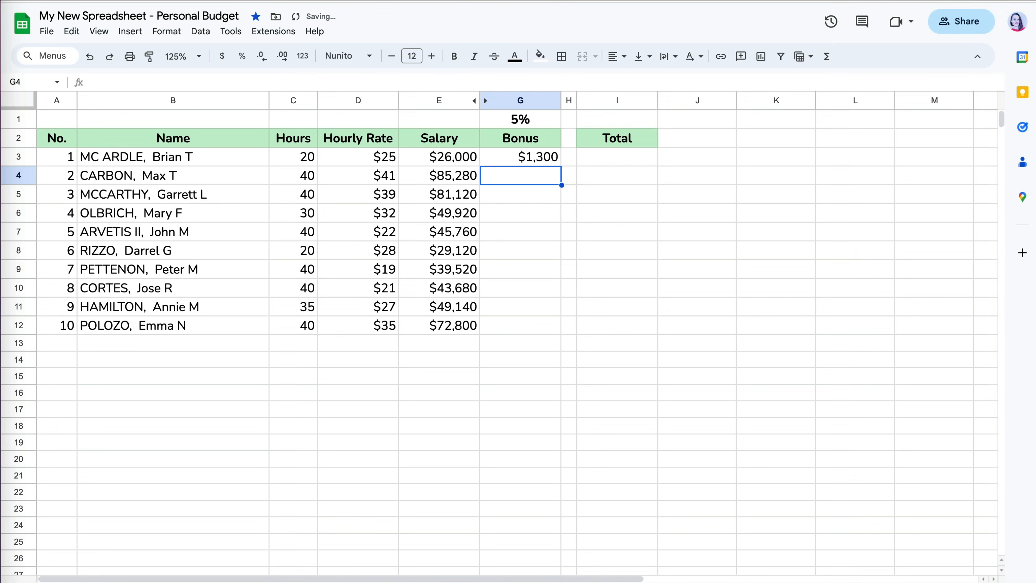
# - Copy the bonus formula down the column and inspect the shifted references behind the #VALUE! errors in G4 and G5
pyautogui.click(543, 164)
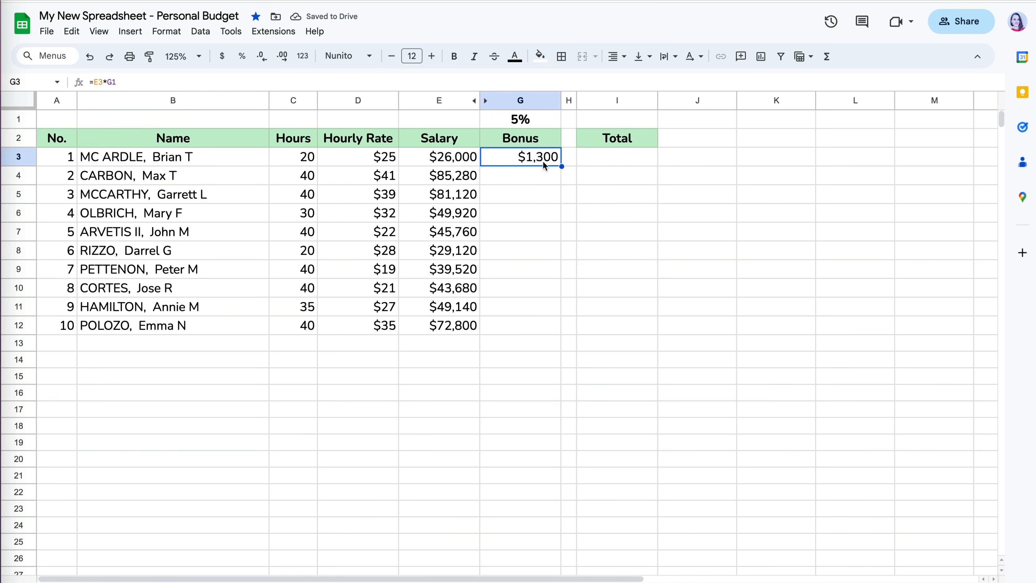
pyautogui.doubleClick(561, 167)
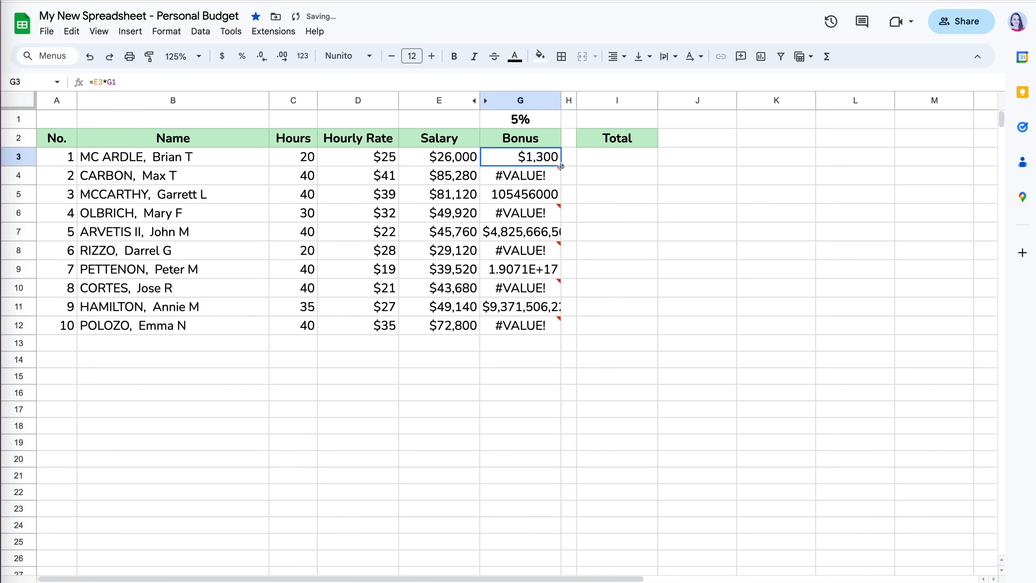
pyautogui.click(553, 182)
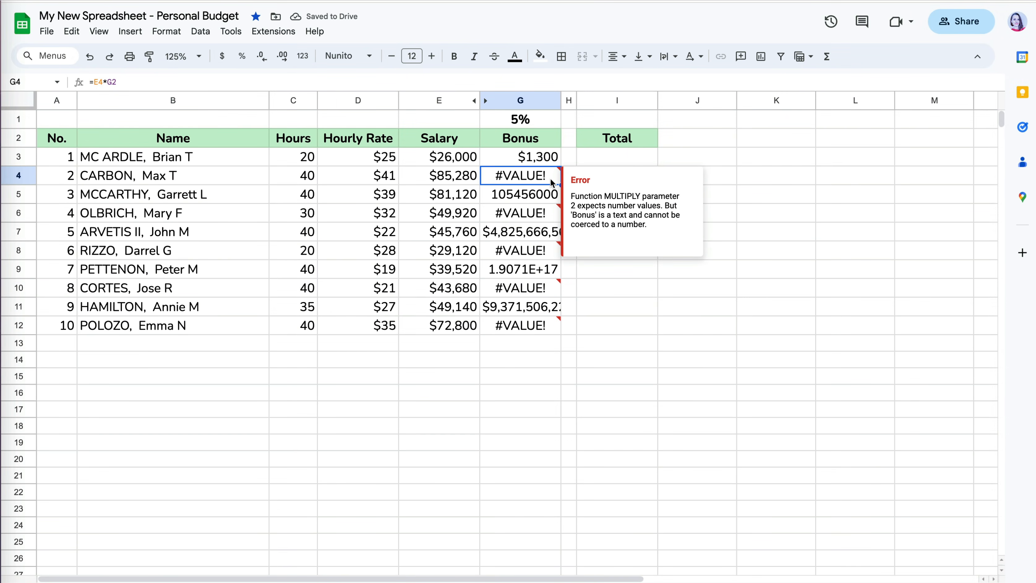
pyautogui.doubleClick(553, 182)
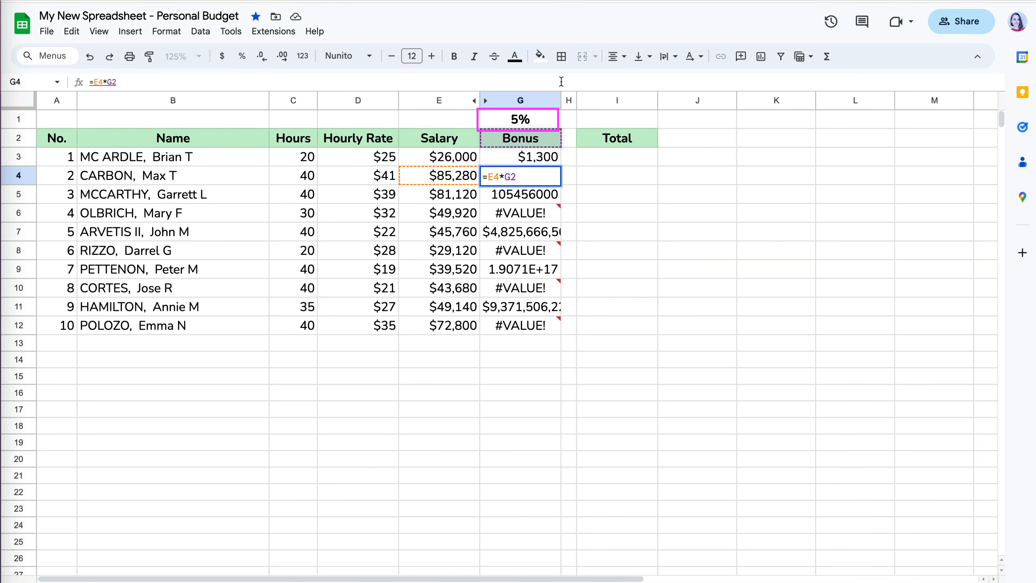
pyautogui.press('Return')
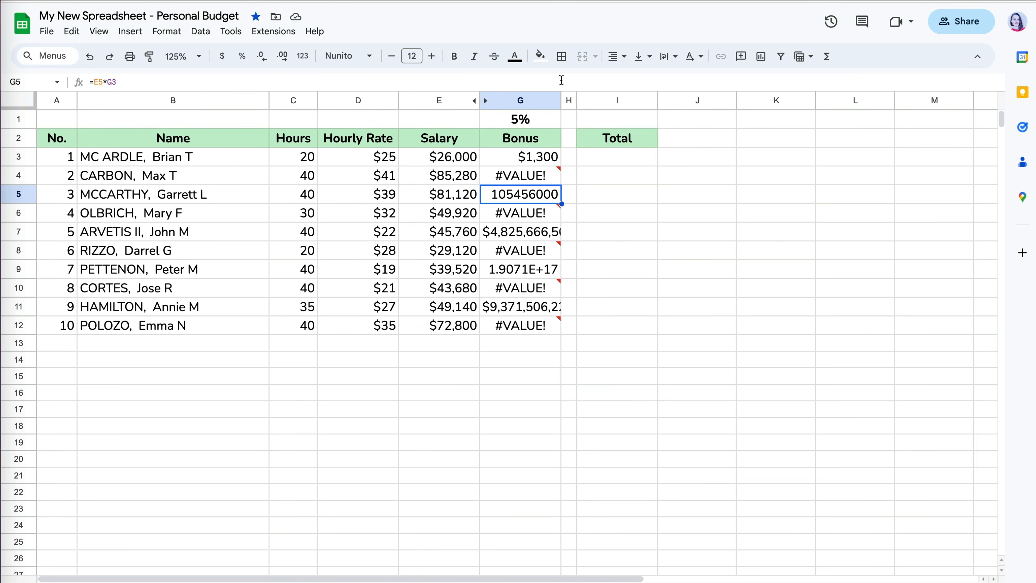
pyautogui.click(561, 80)
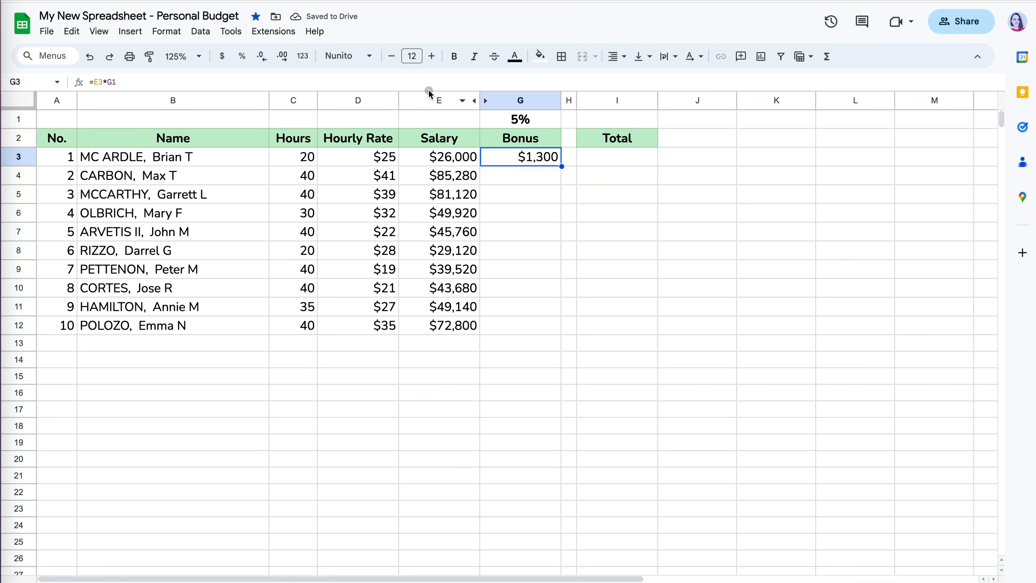
# - Change G3's formula to =E3*$G$1 so the rate reference stays fixed
pyautogui.click(437, 80)
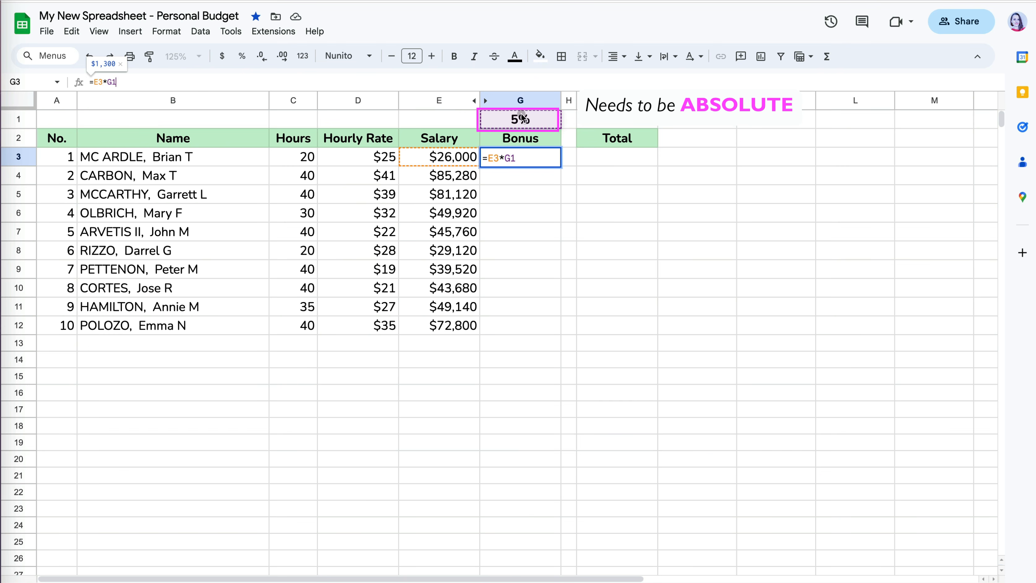
pyautogui.doubleClick(116, 83)
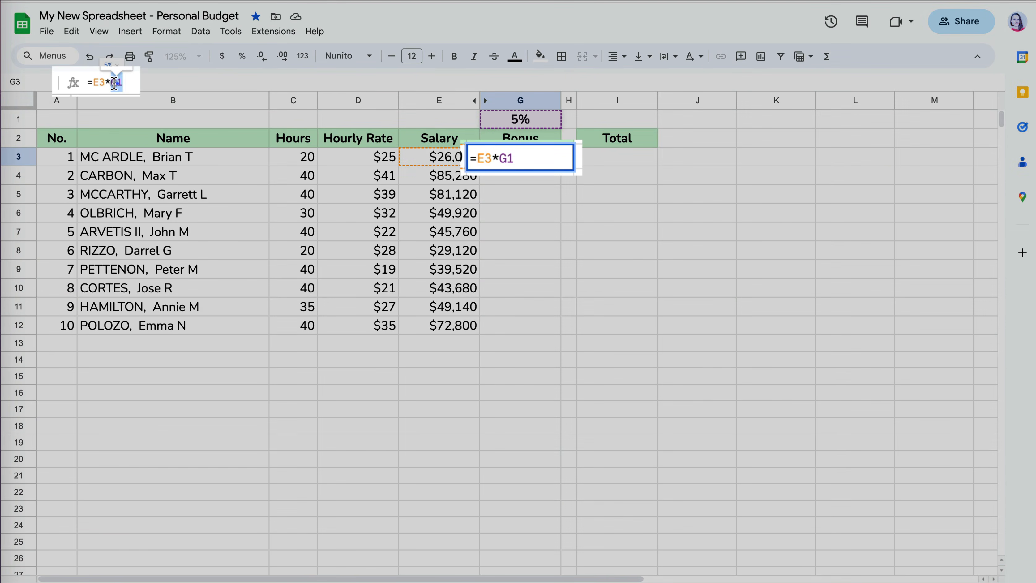
pyautogui.press('F4')
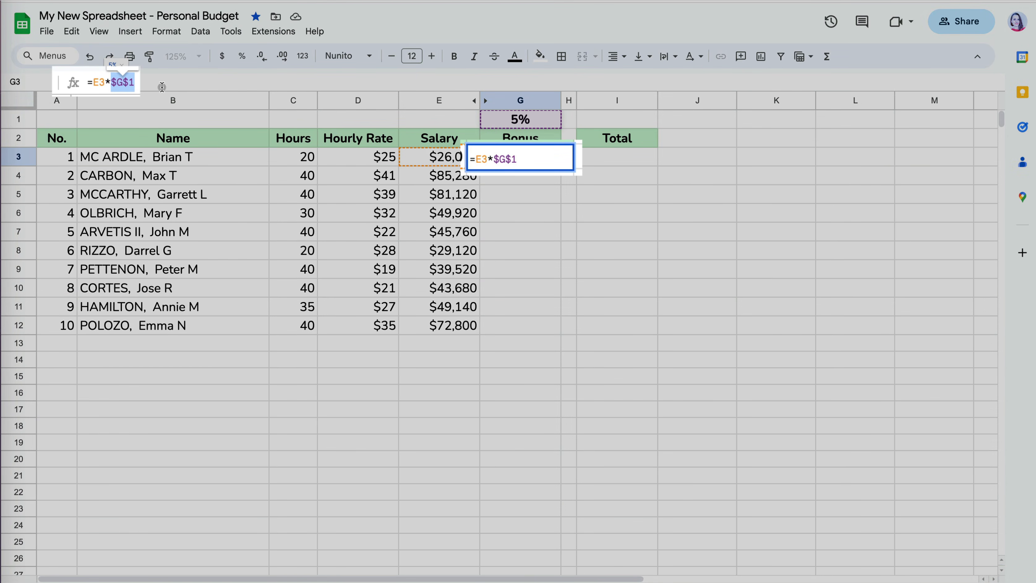
pyautogui.press('Return')
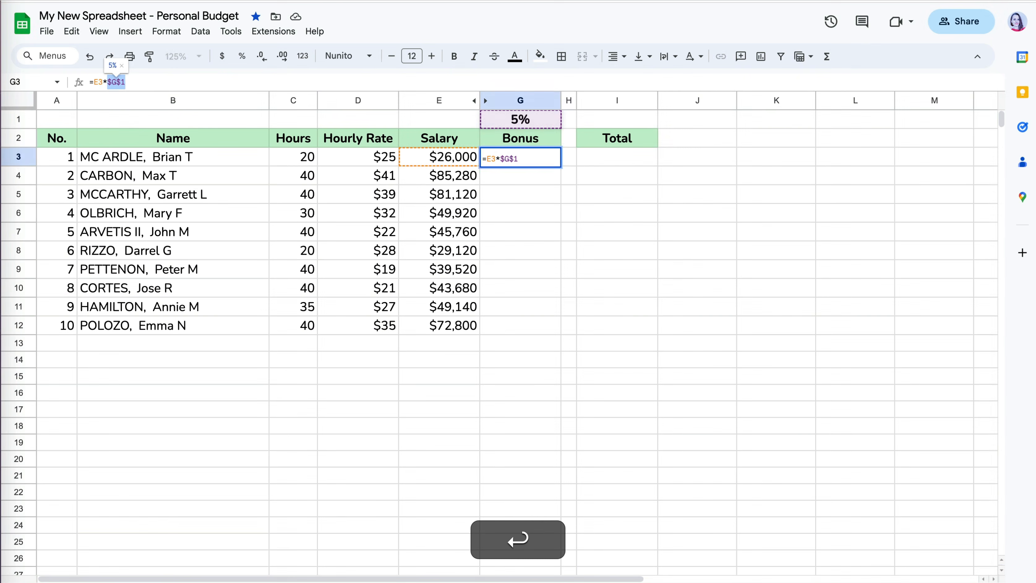
# - Fill the corrected bonus formula down to row 12 and check G4's formula
pyautogui.click(545, 162)
pyautogui.doubleClick(562, 167)
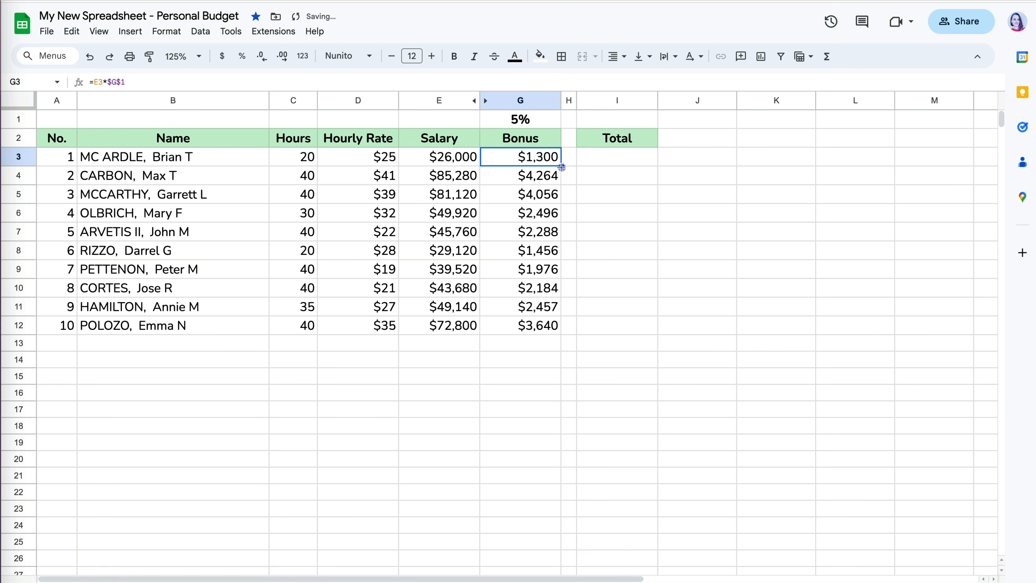
pyautogui.click(554, 180)
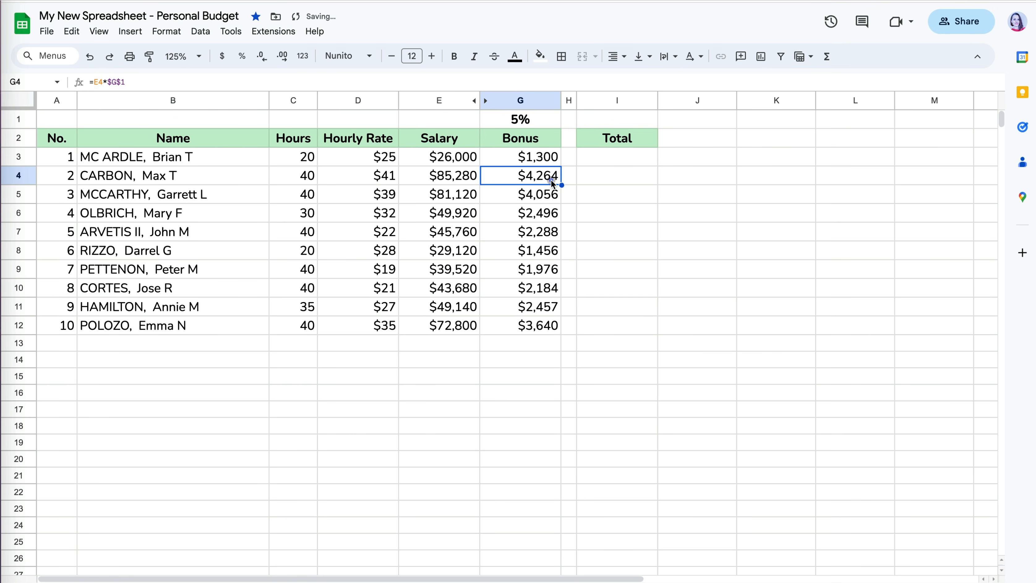
pyautogui.click(555, 81)
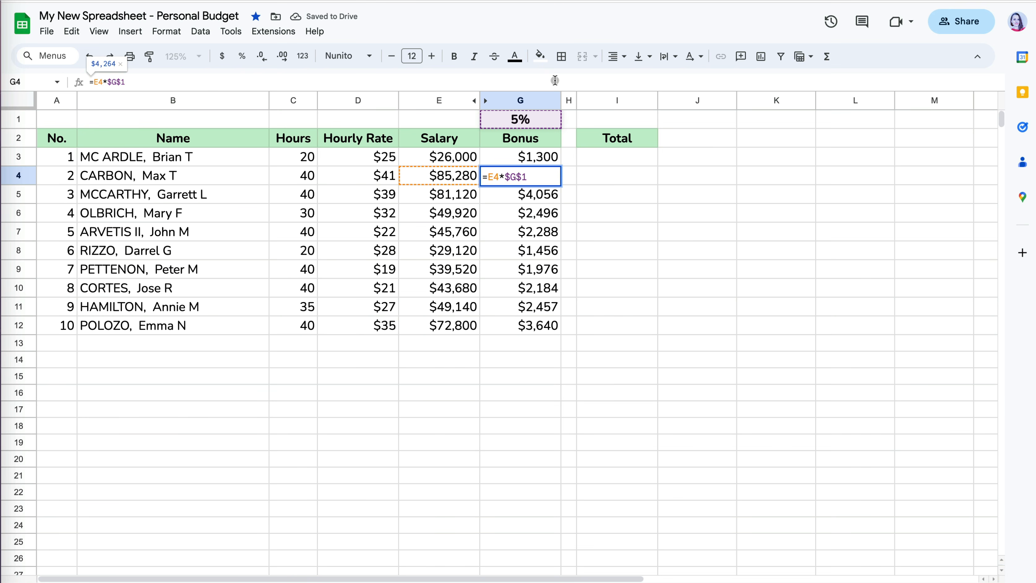
pyautogui.press('Return')
pyautogui.press('Return')
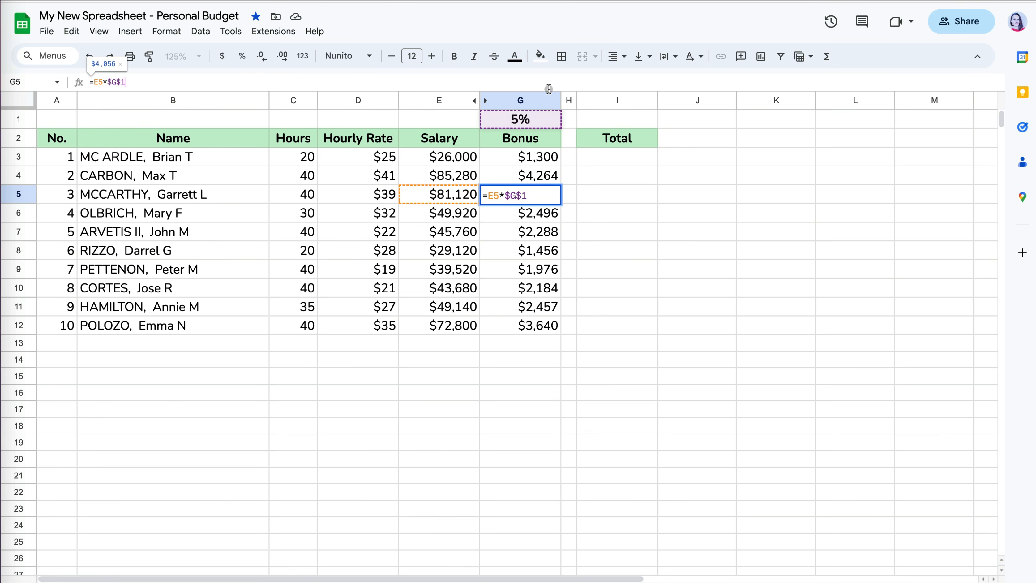
pyautogui.press('Escape')
# - Enter =E3+G3 in I3 ($27,300) and fill the total down to I12
pyautogui.click(620, 157)
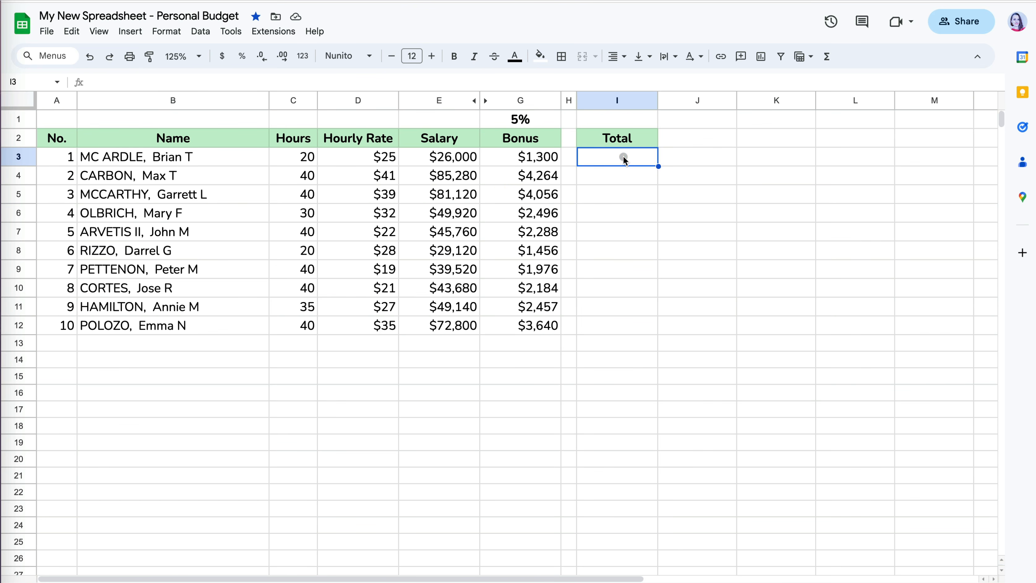
pyautogui.write('=')
pyautogui.click(448, 162)
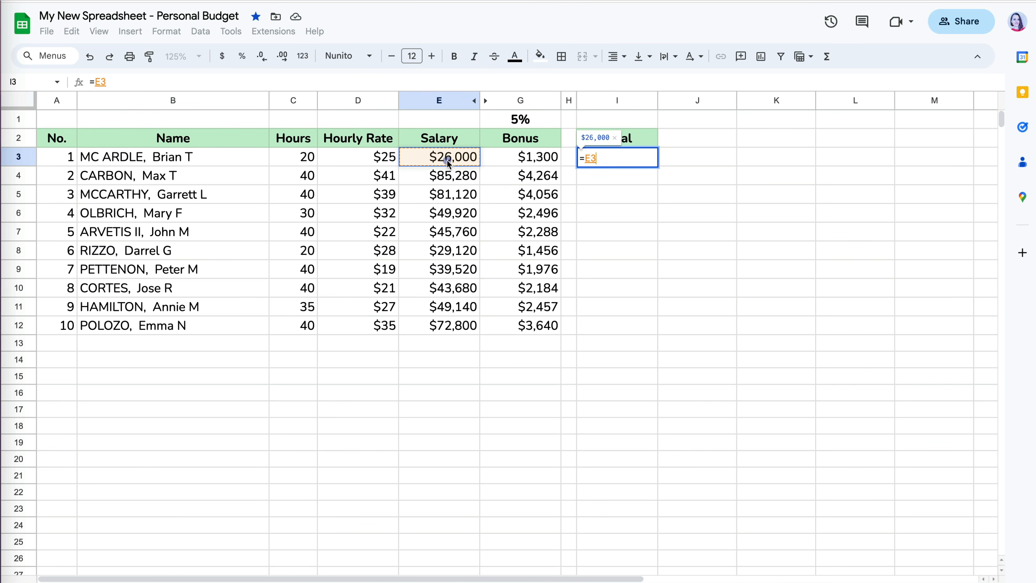
pyautogui.write('+')
pyautogui.click(535, 160)
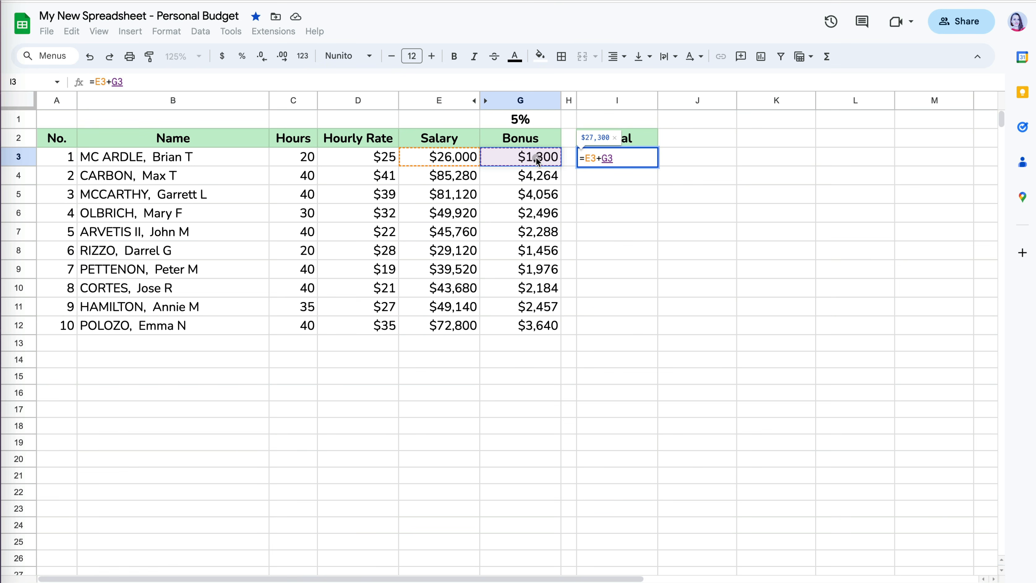
pyautogui.press('Return')
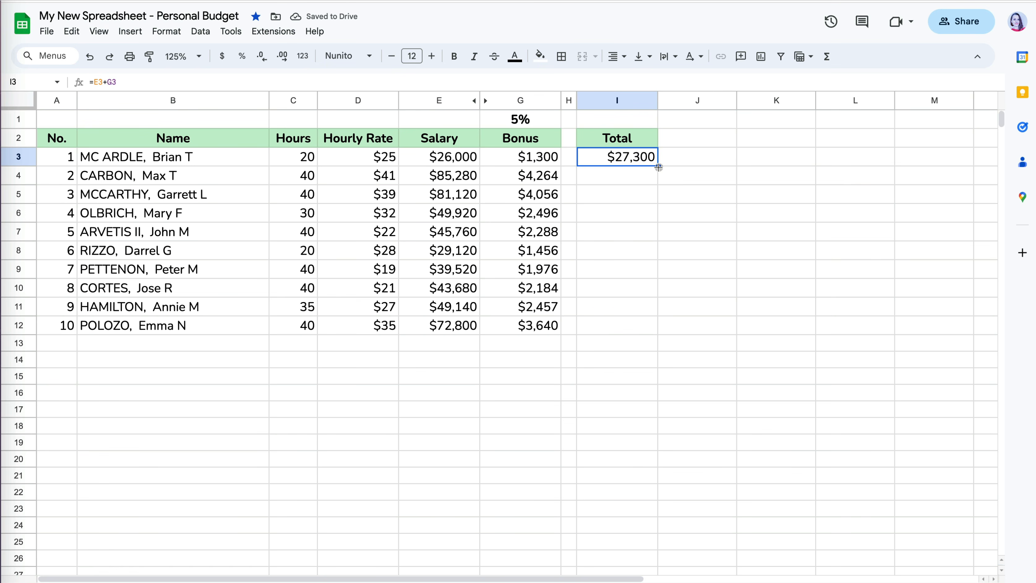
pyautogui.moveTo(659, 167); pyautogui.dragTo(655, 325)
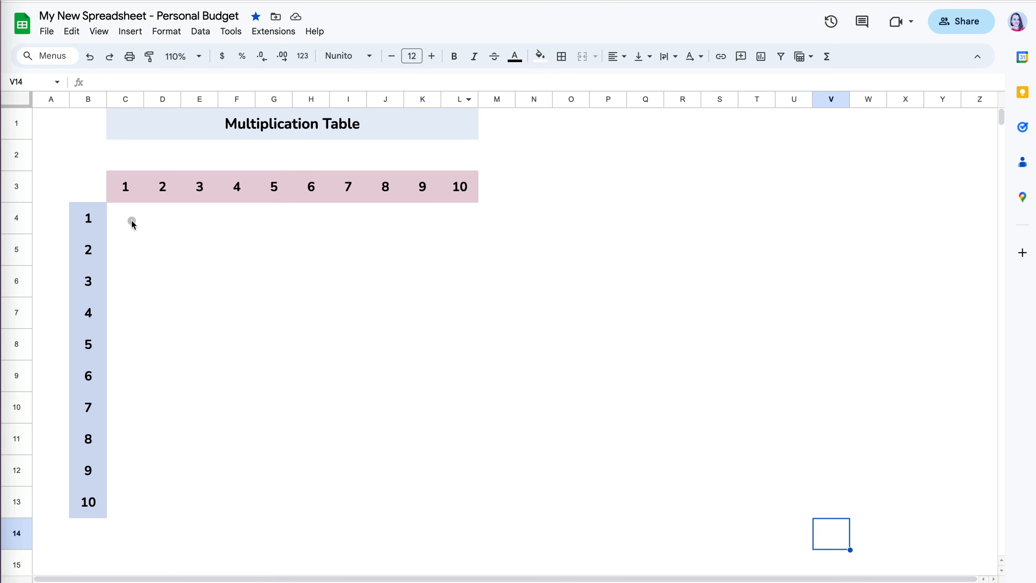
# - Enter =B4*C3 in C4 of the Multiplication Table
pyautogui.click(131, 220)
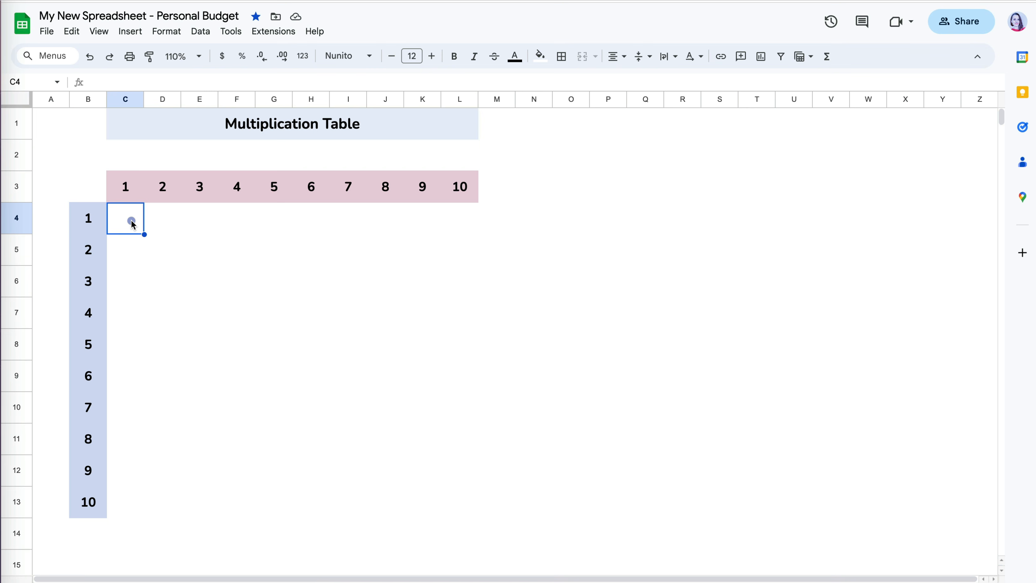
pyautogui.write('=')
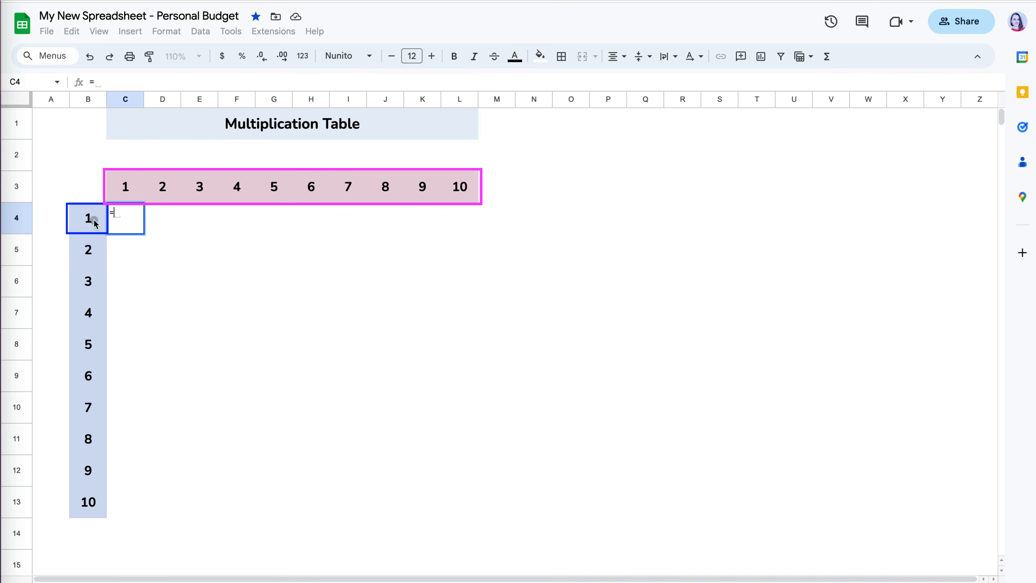
pyautogui.click(94, 220)
pyautogui.write('*')
pyautogui.click(121, 190)
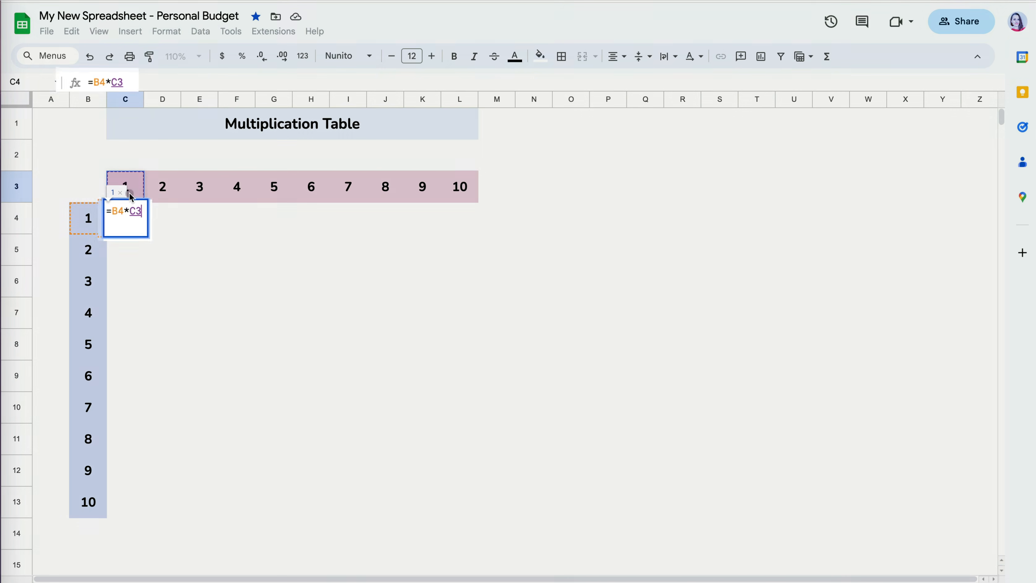
pyautogui.press('Return')
# - Fill the C4 formula across to L4 and inspect H4's shifted references
pyautogui.click(130, 221)
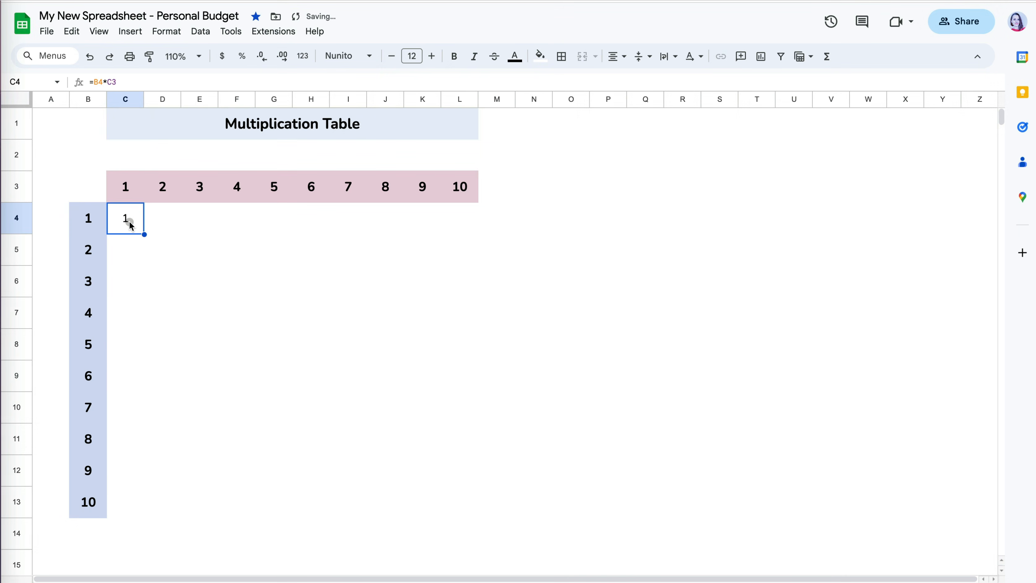
pyautogui.moveTo(145, 235); pyautogui.dragTo(468, 222)
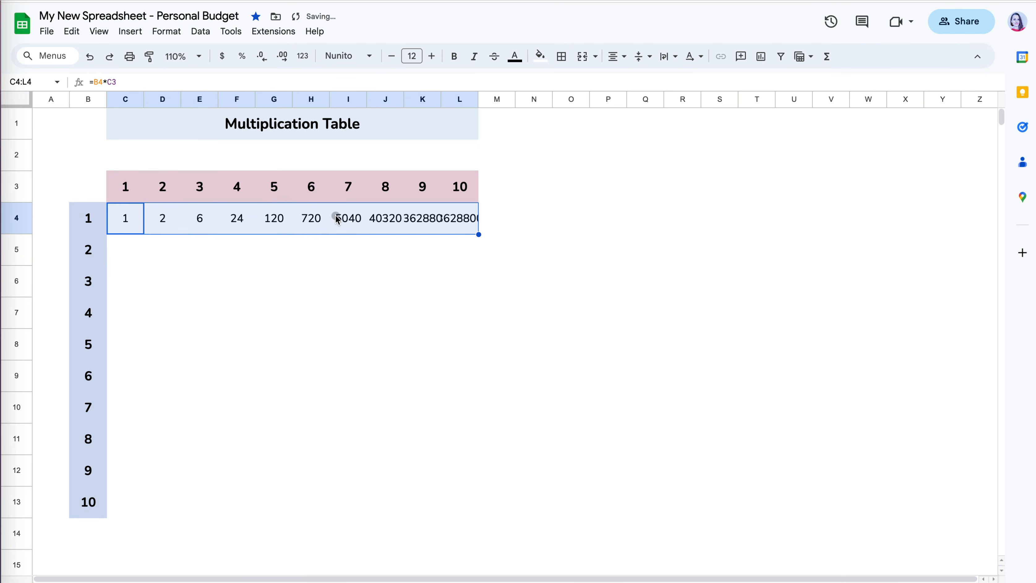
pyautogui.click(316, 219)
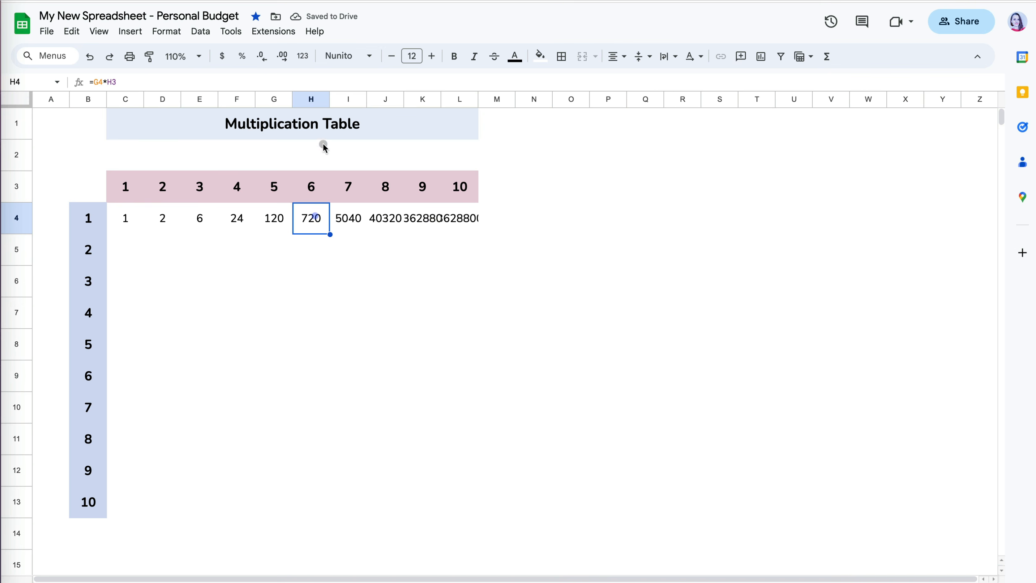
pyautogui.click(343, 81)
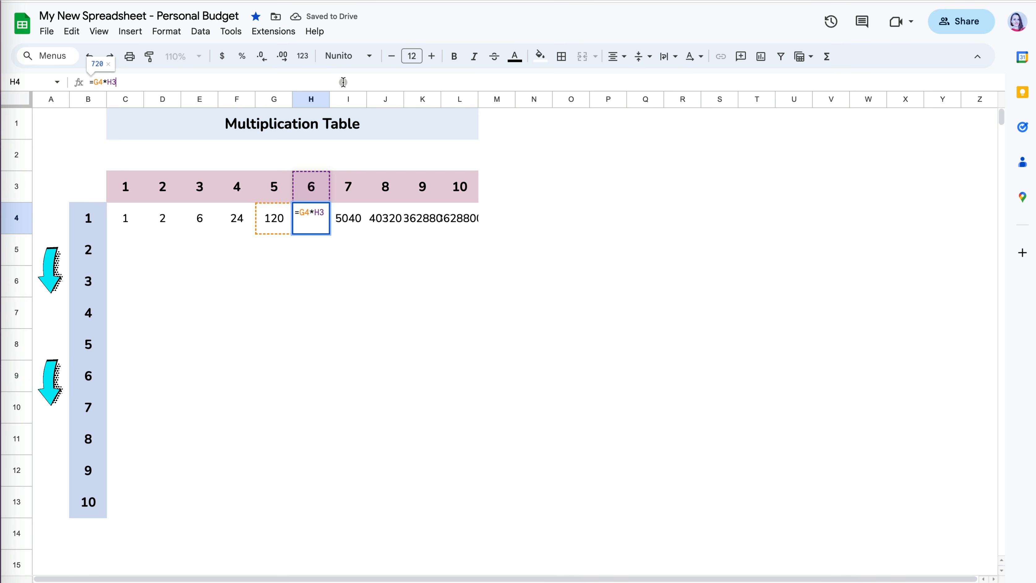
pyautogui.press('Return')
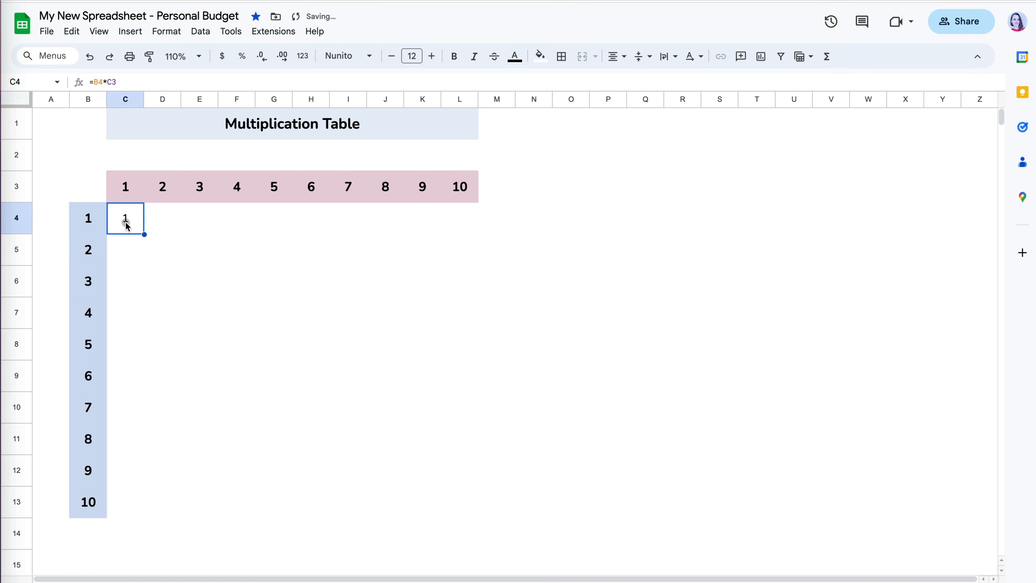
# - Change C4's formula to =$B4*C3, locking only the column of B4
pyautogui.click(131, 77)
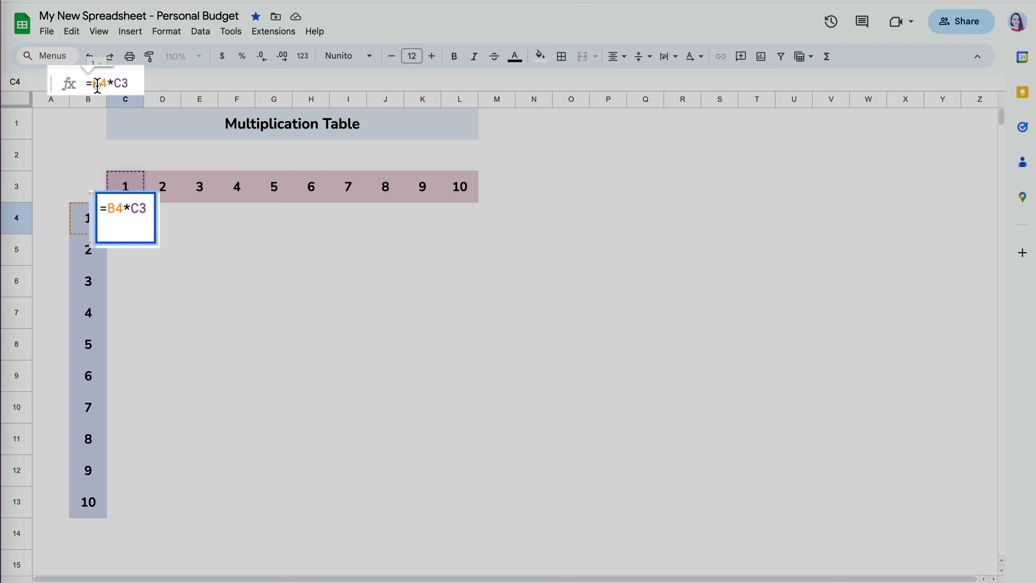
pyautogui.click(93, 84)
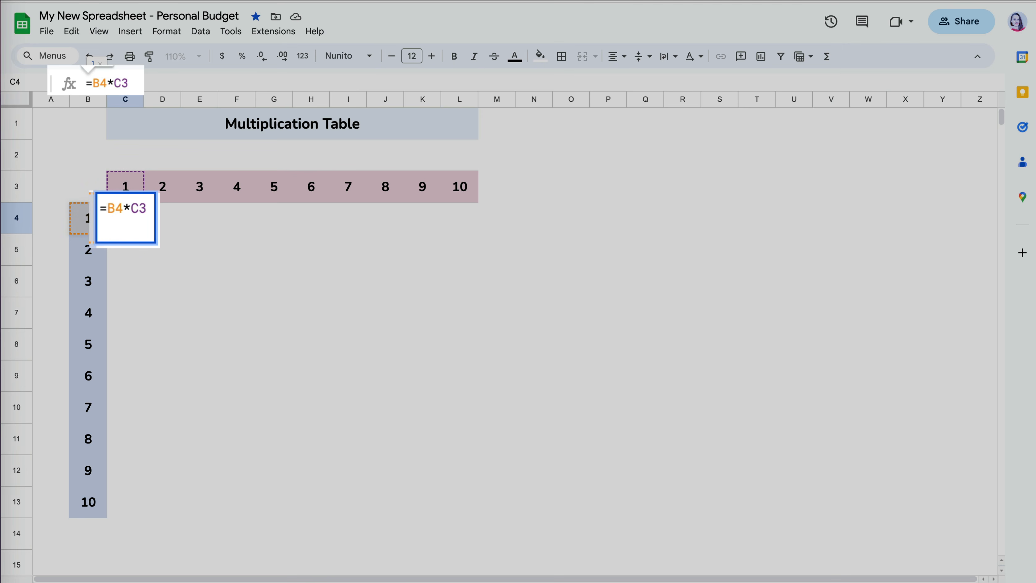
pyautogui.press('F4')
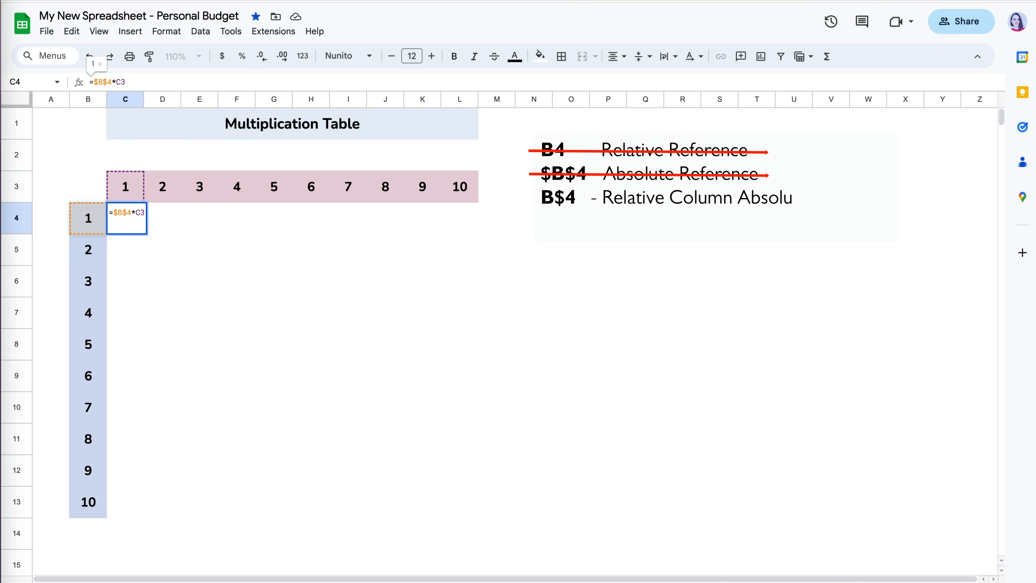
pyautogui.press('F4')
pyautogui.press('F4')
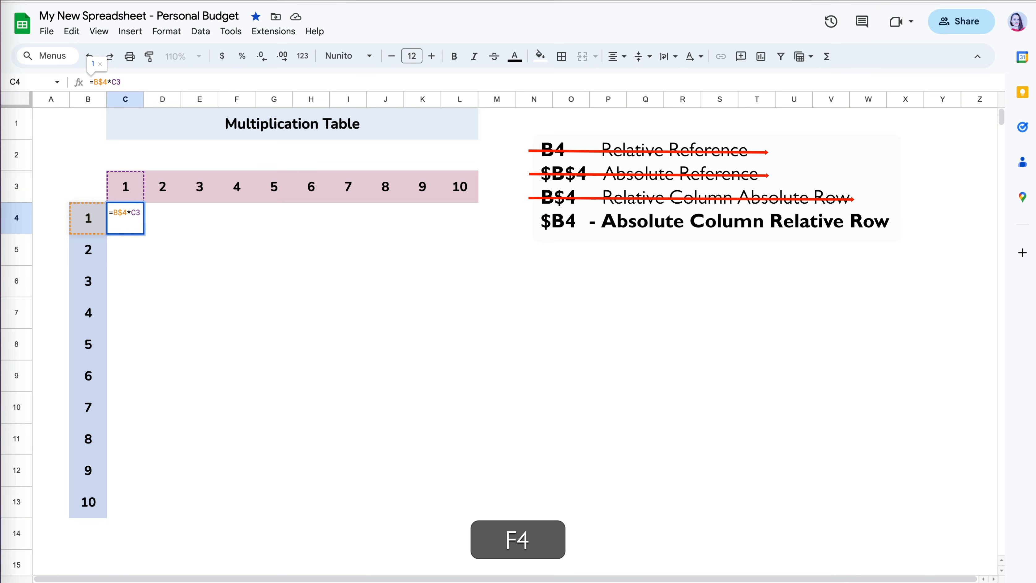
pyautogui.press('Return')
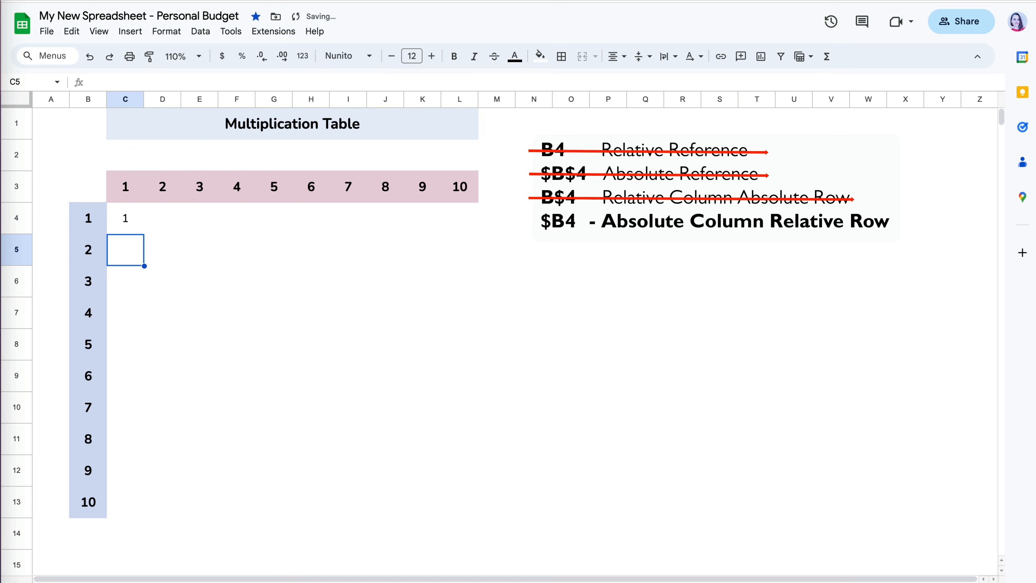
# - Fill the formula across to L4 and down to row 13, then inspect J7's runaway product
pyautogui.click(133, 216)
pyautogui.moveTo(145, 234); pyautogui.dragTo(450, 232)
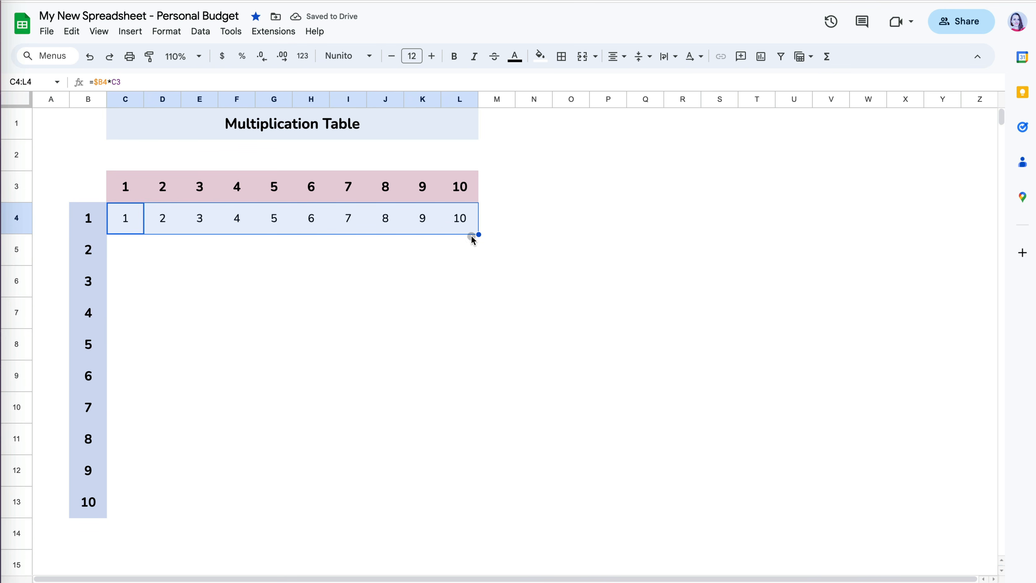
pyautogui.moveTo(478, 234); pyautogui.dragTo(483, 503)
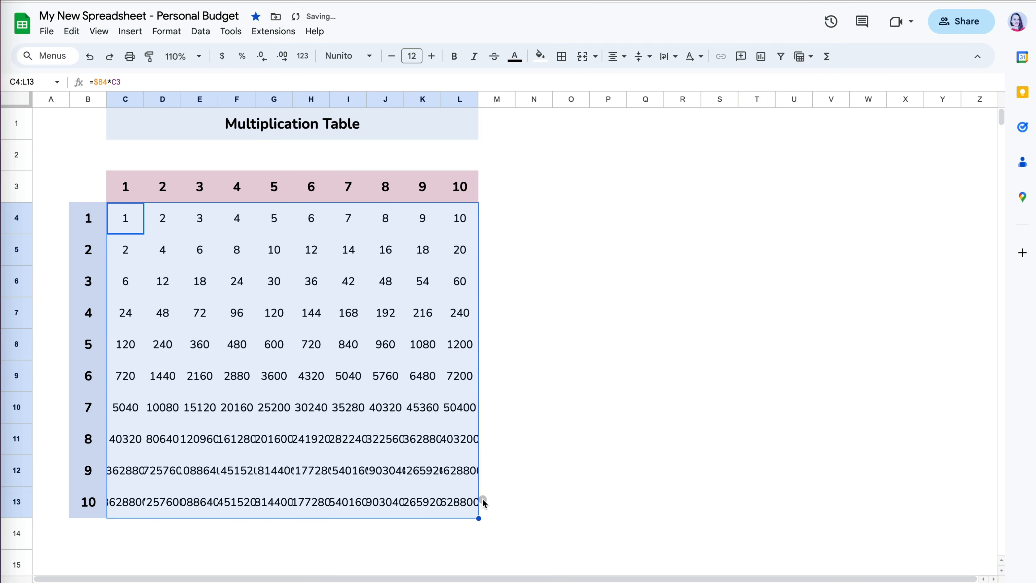
pyautogui.click(393, 316)
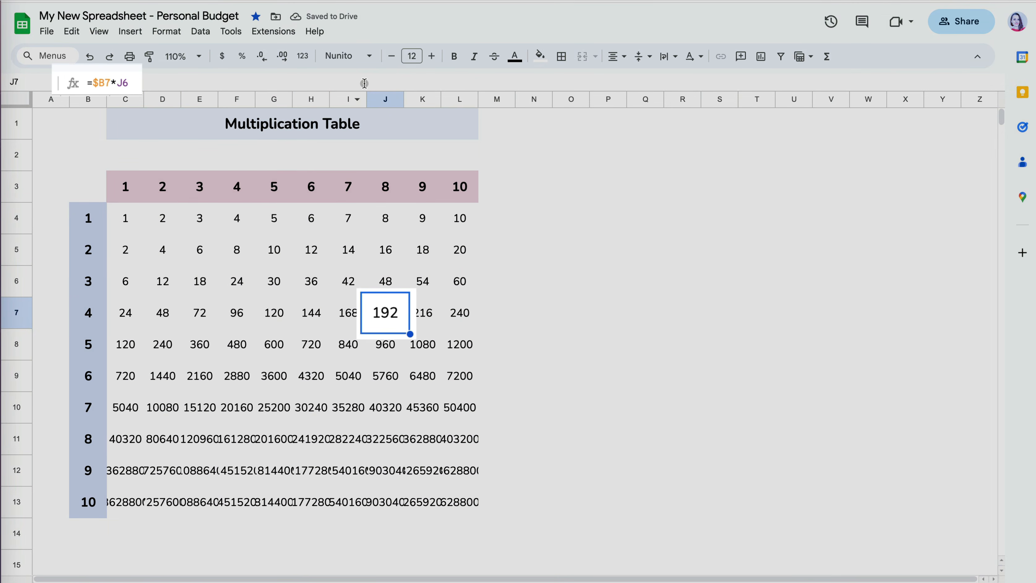
pyautogui.click(364, 83)
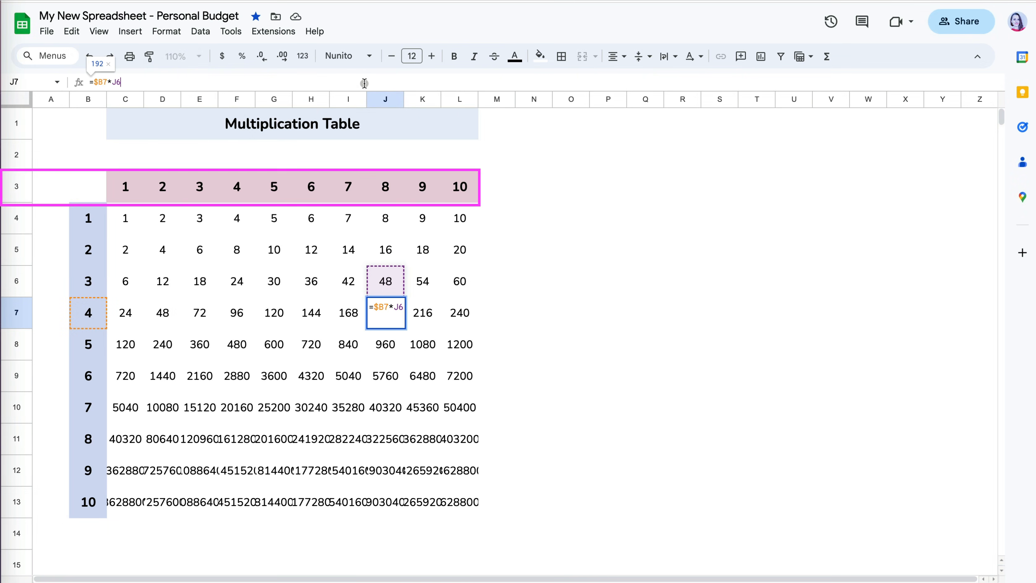
pyautogui.click(489, 316)
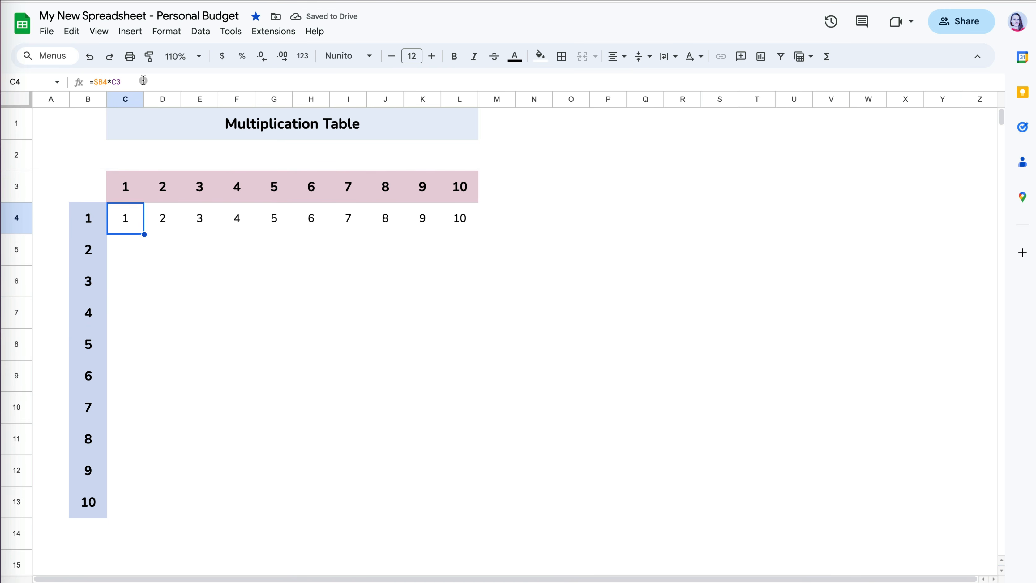
# - Change C4's formula to =$B4*C$3, locking only the row of C3
pyautogui.click(143, 81)
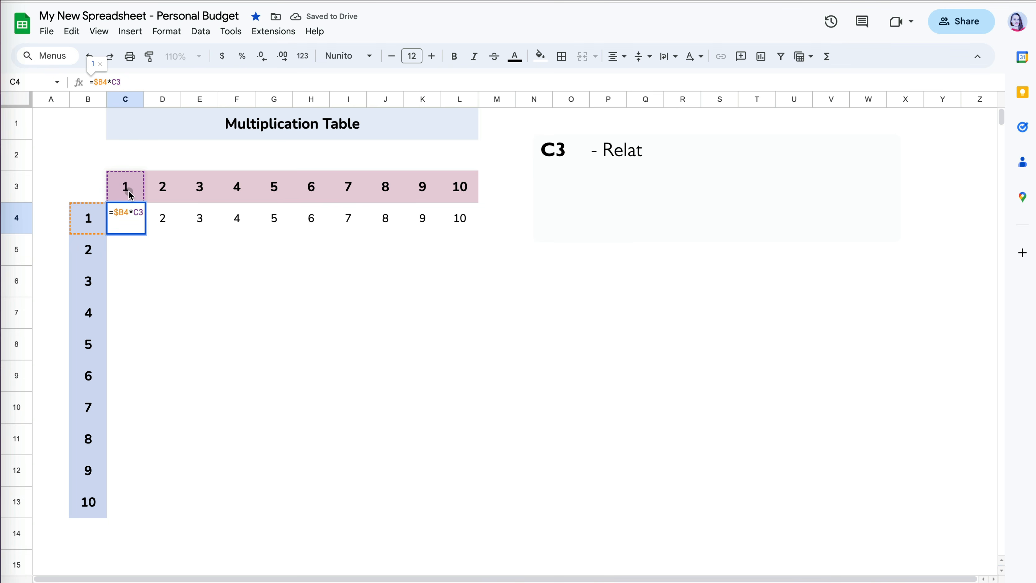
pyautogui.doubleClick(118, 83)
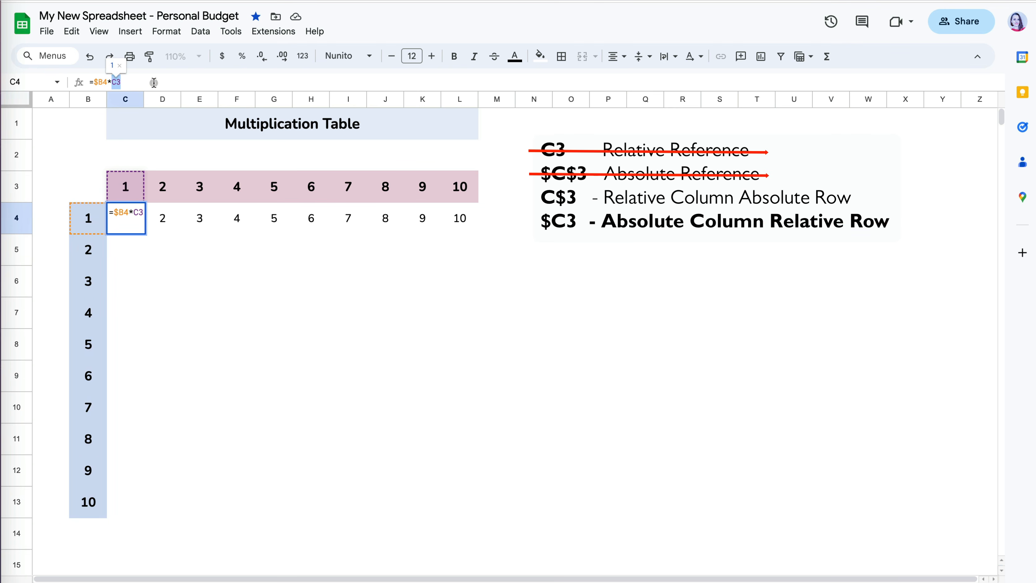
pyautogui.press('F4')
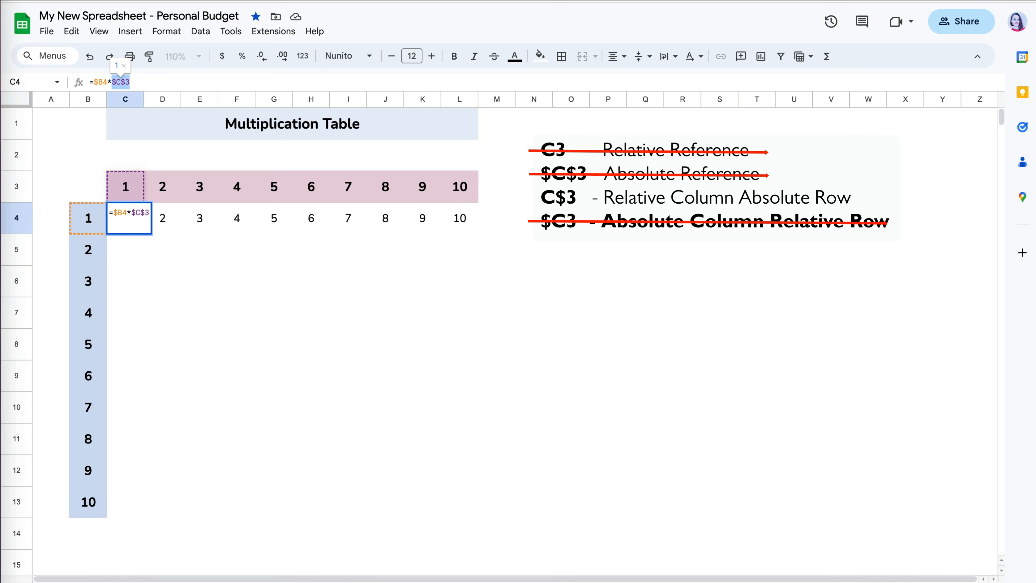
pyautogui.press('F4')
pyautogui.press('Return')
# - Fill the corrected formula across to L4 and down to row 13
pyautogui.click(128, 217)
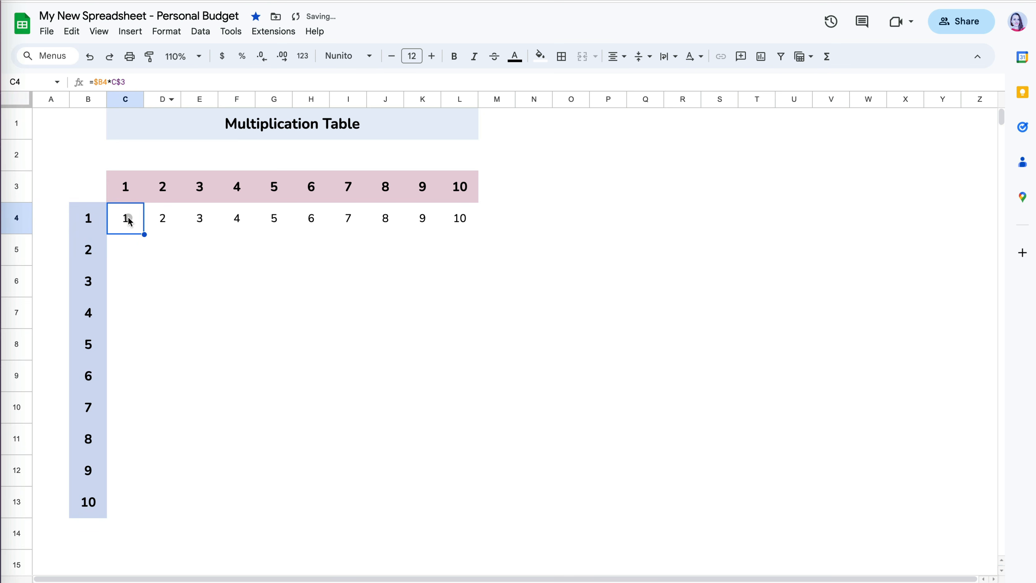
pyautogui.moveTo(143, 234); pyautogui.dragTo(459, 493)
pyautogui.click(500, 495)
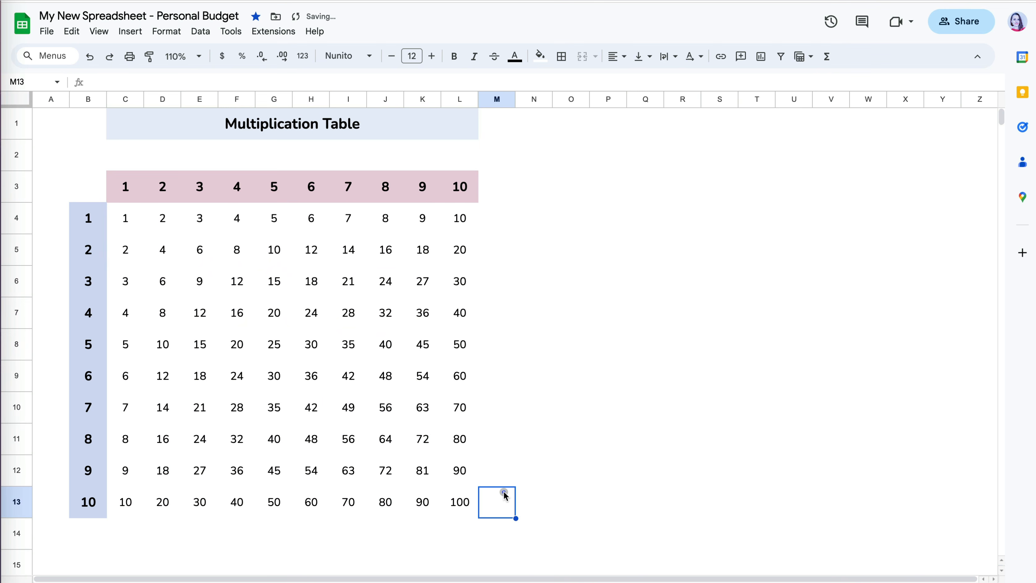
# - Check the formulas in K11 and K12 to confirm the correct products
pyautogui.click(429, 441)
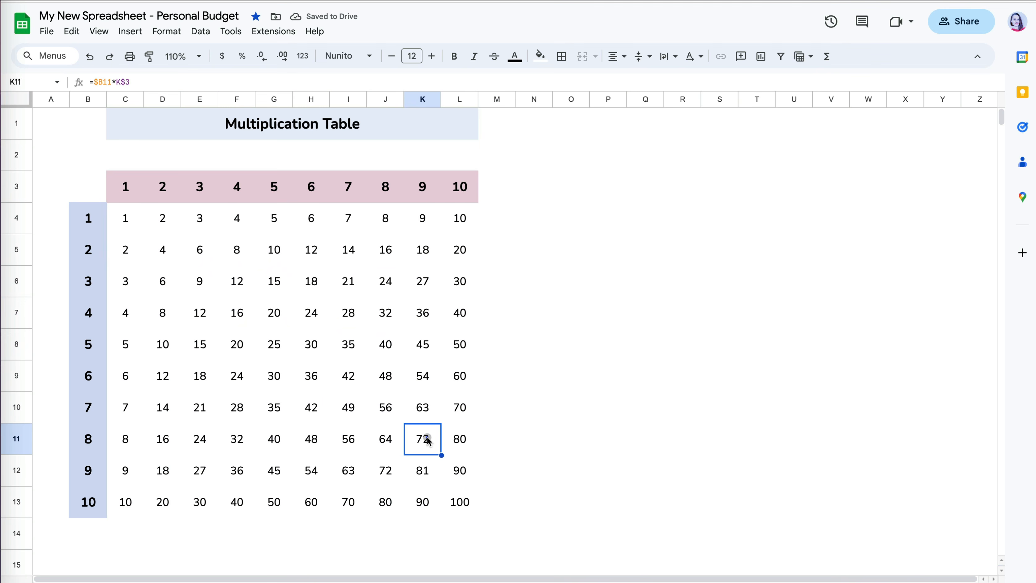
pyautogui.click(401, 82)
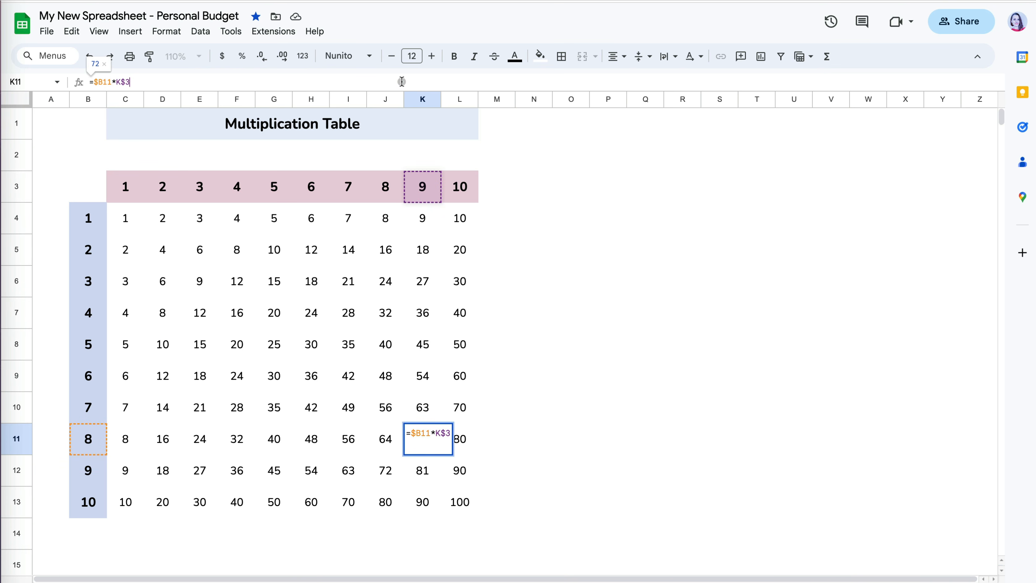
pyautogui.press('Escape')
pyautogui.press('Down')
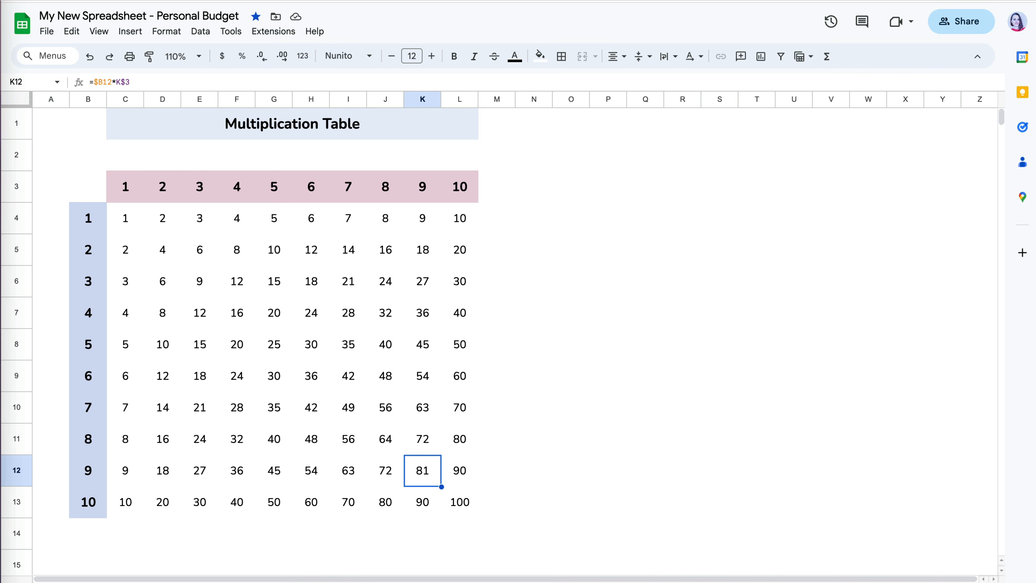
pyautogui.click(408, 81)
pyautogui.press('Escape')
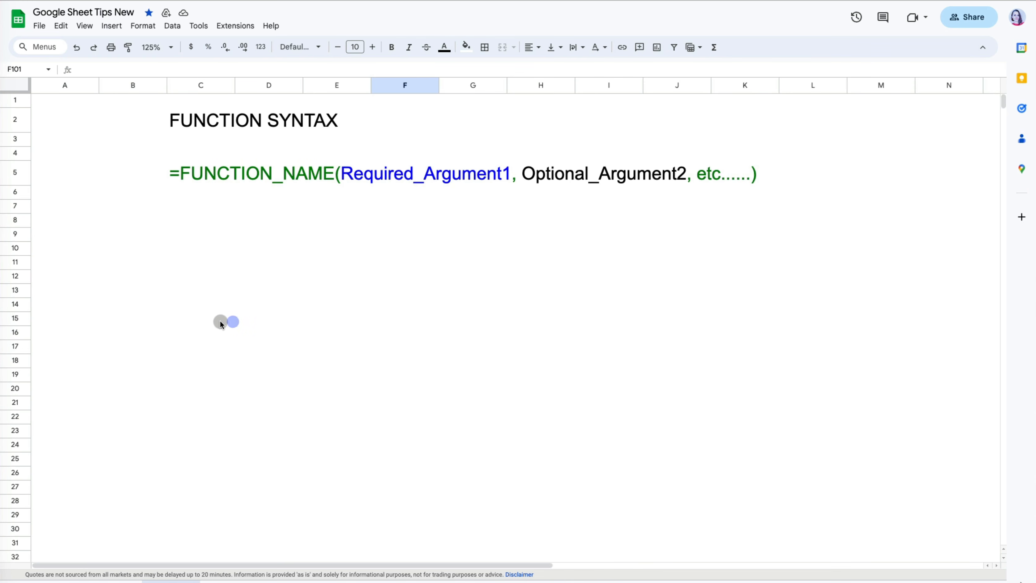
# - Select cell C15 below the FUNCTION SYNTAX example in Google Sheet Tips New
pyautogui.click(220, 323)
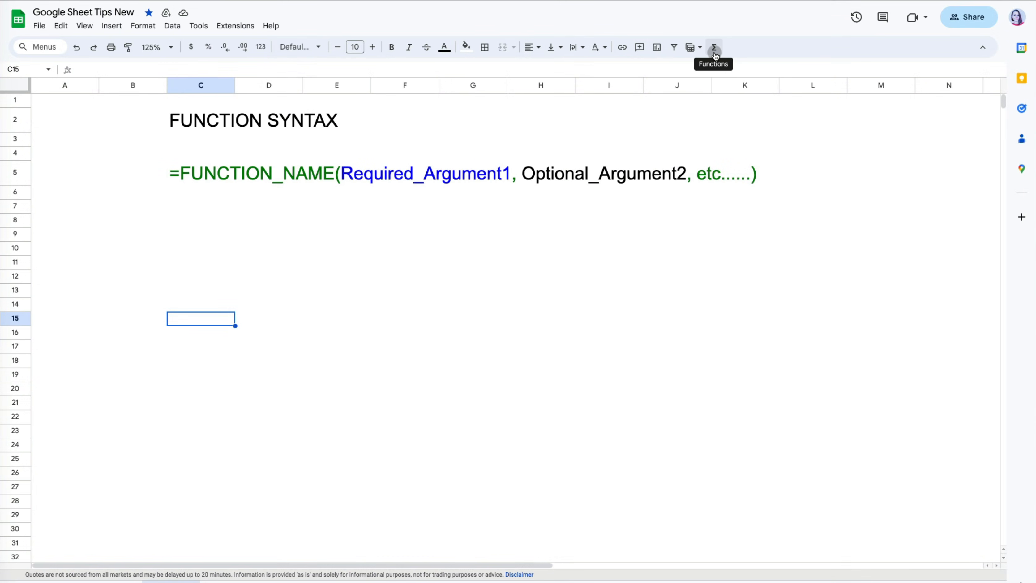
# - Browse the Financial and Web function categories, then open the full function list help
pyautogui.click(715, 47)
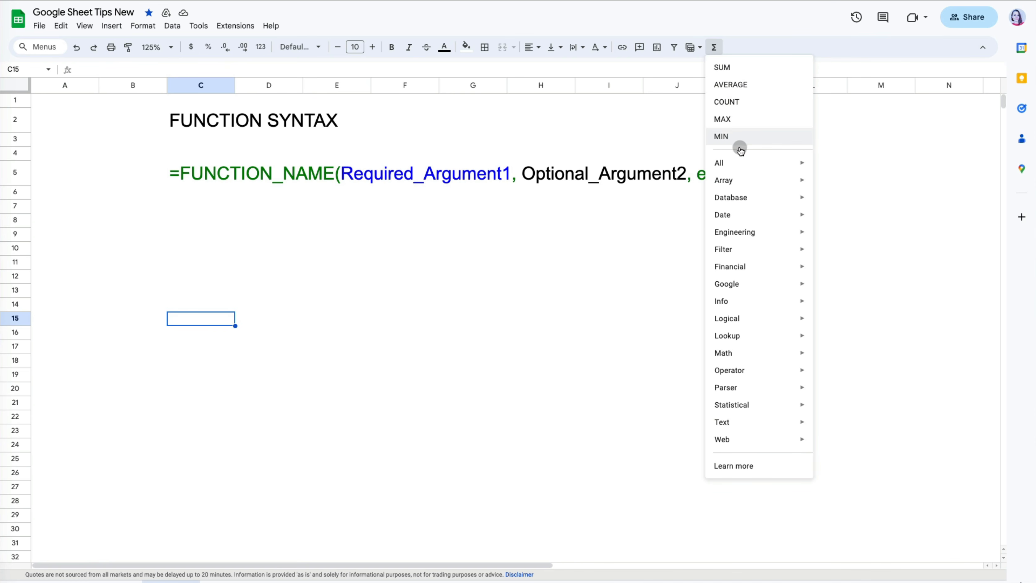
pyautogui.moveTo(745, 269)
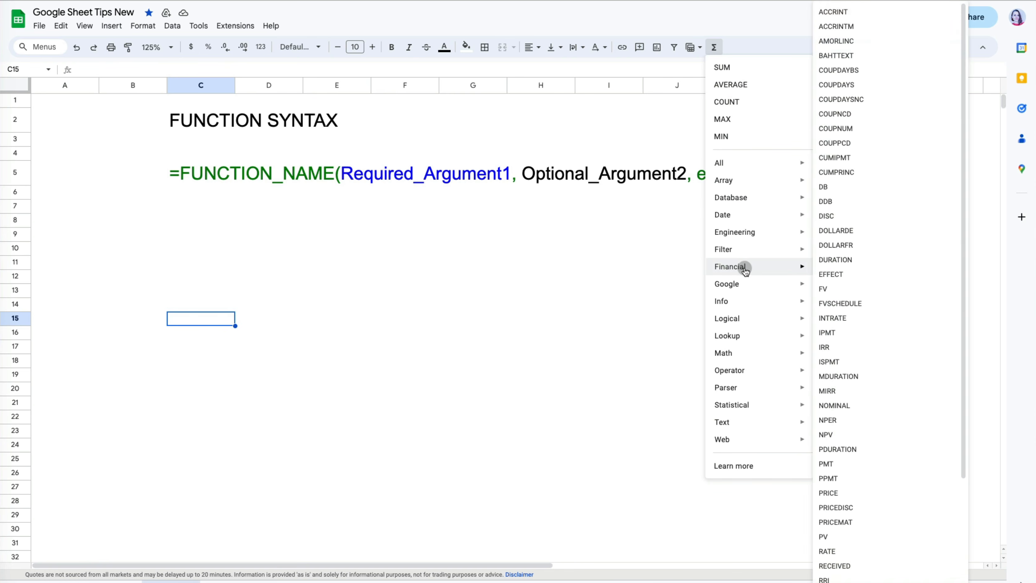
pyautogui.moveTo(743, 448)
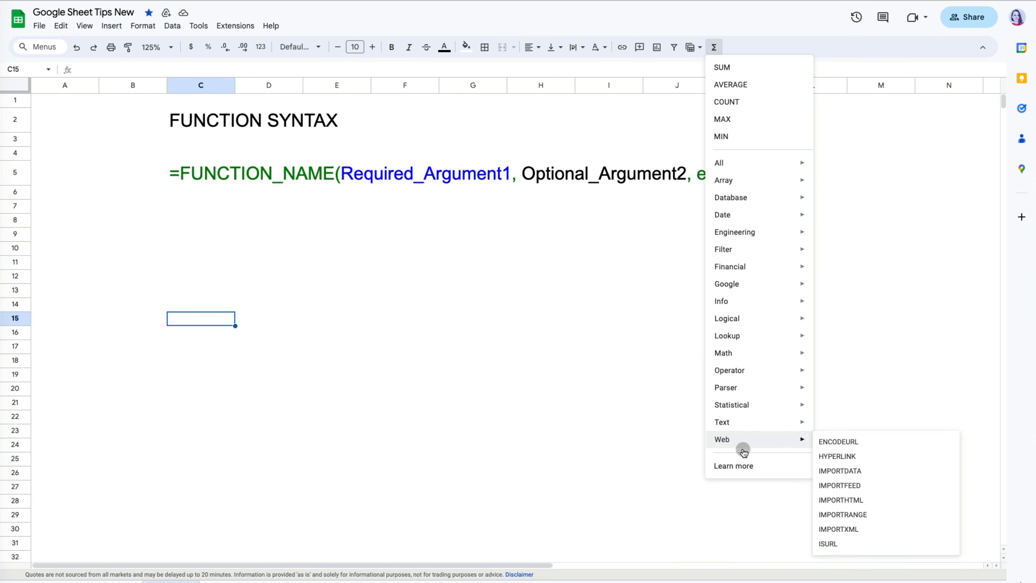
pyautogui.click(743, 466)
# - Filter the function list by 'average' and view the category dropdown without choosing one
pyautogui.click(234, 257)
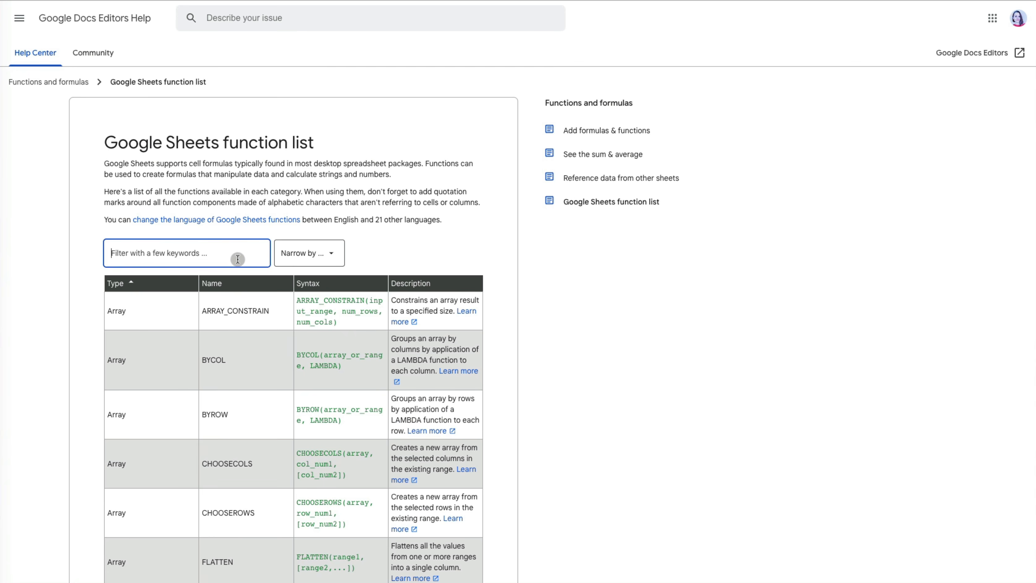
pyautogui.write('average')
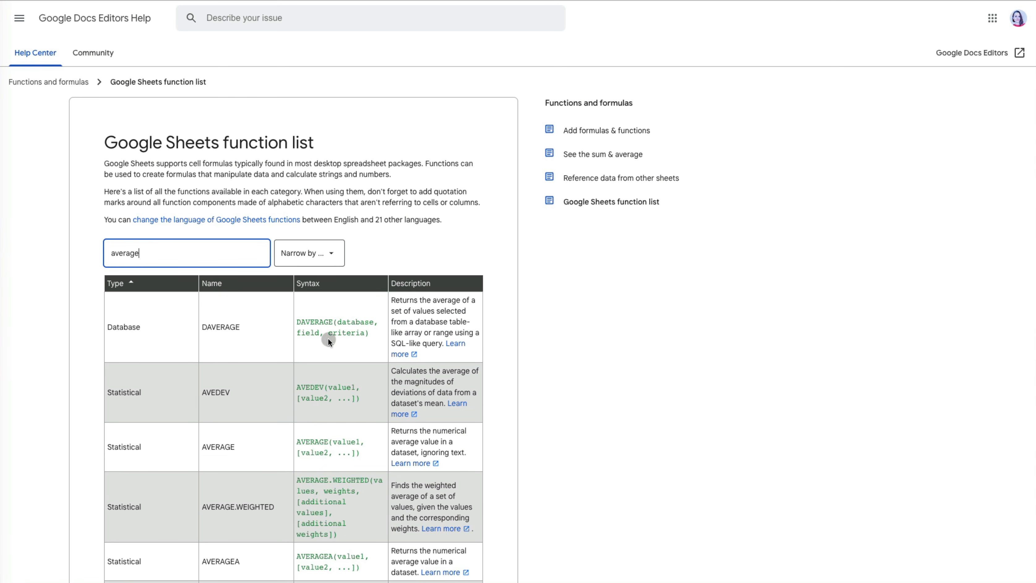
pyautogui.scroll(-2, 327, 335)
pyautogui.scroll(1, 326, 311)
pyautogui.click(334, 197)
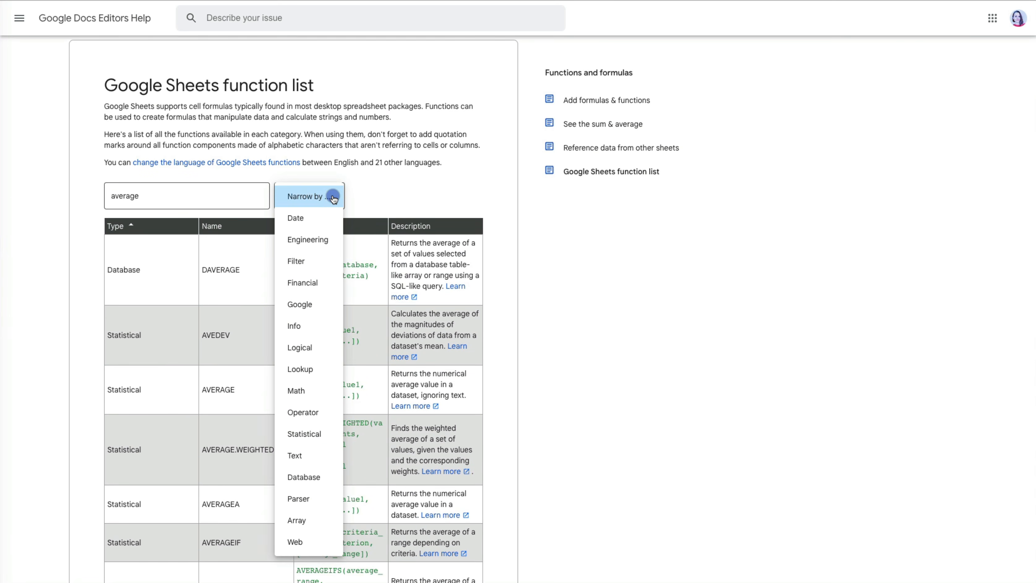
pyautogui.click(365, 195)
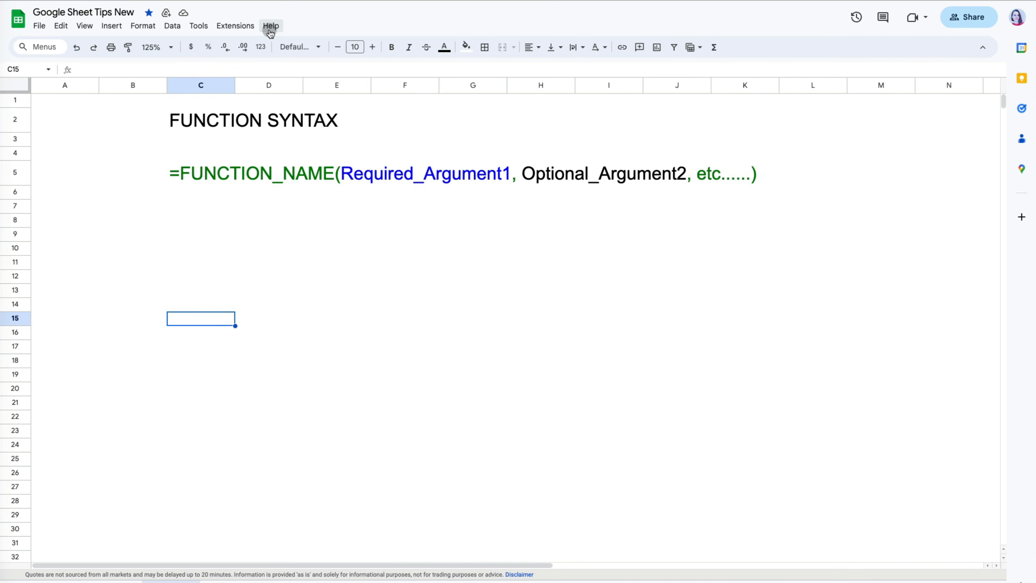
# - Open Help > Function list, start =SUM( in D95, and open the SUM help article
pyautogui.click(271, 33)
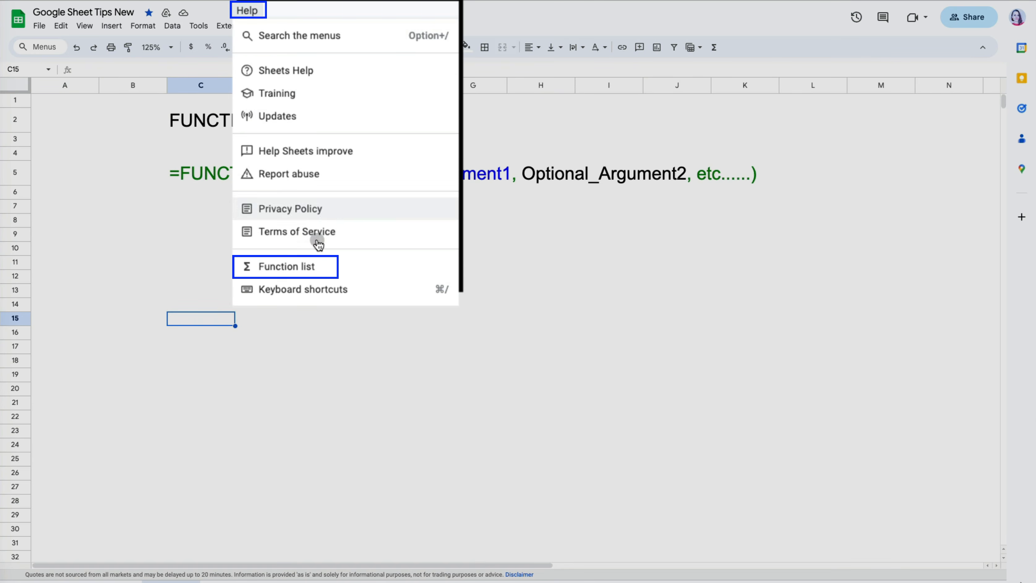
pyautogui.click(328, 269)
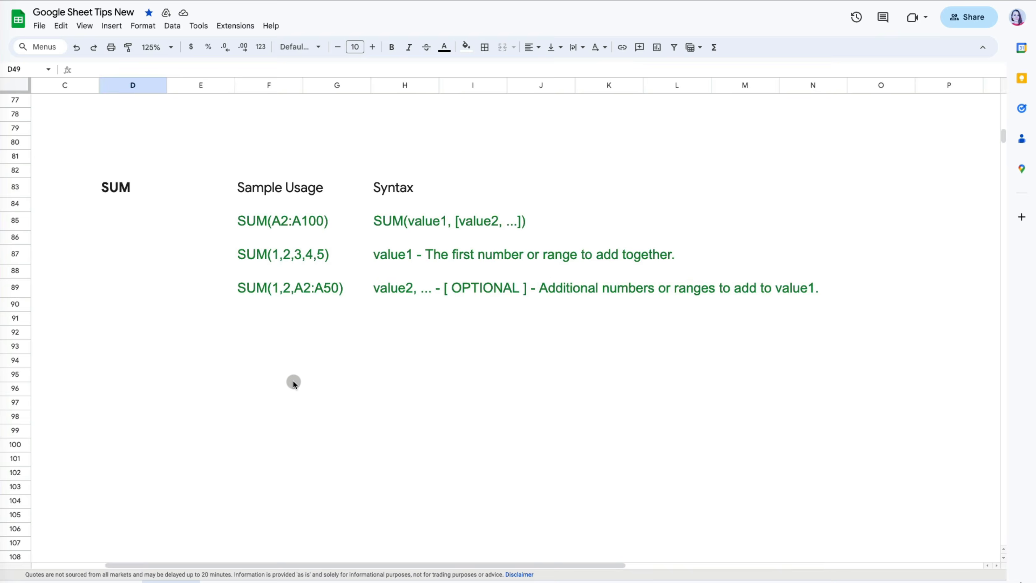
pyautogui.click(144, 374)
pyautogui.write('=s')
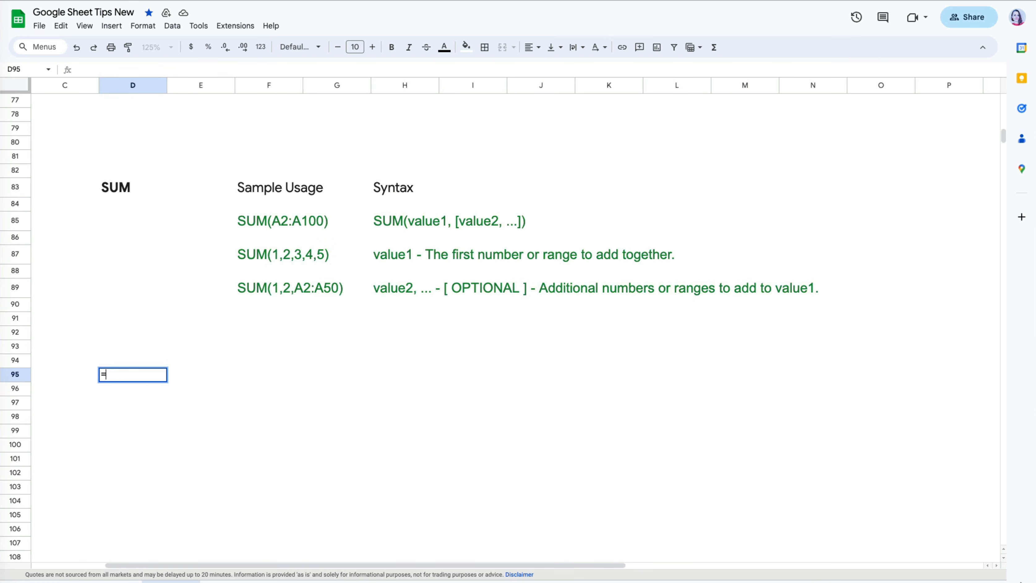
pyautogui.write('um')
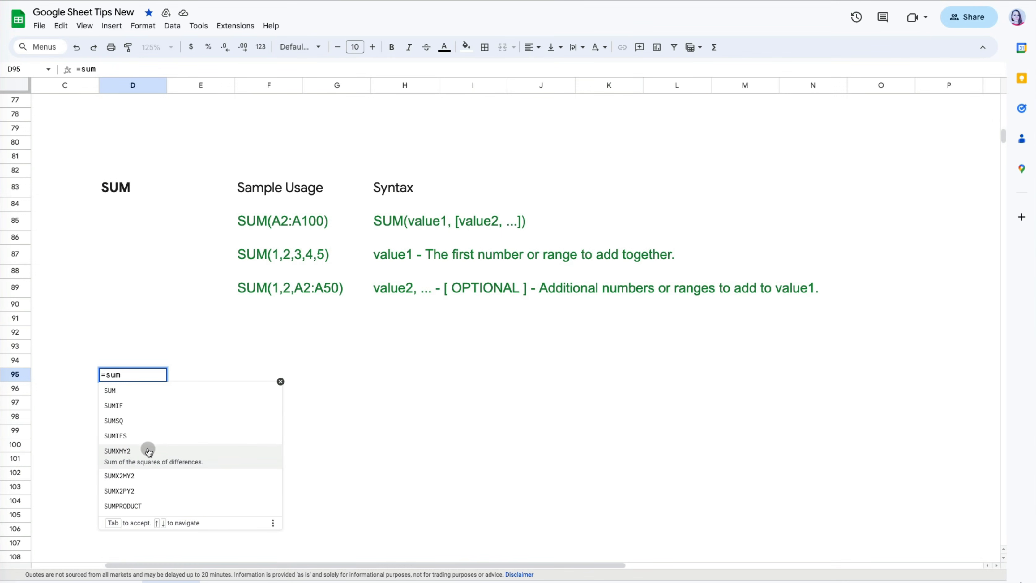
pyautogui.click(145, 392)
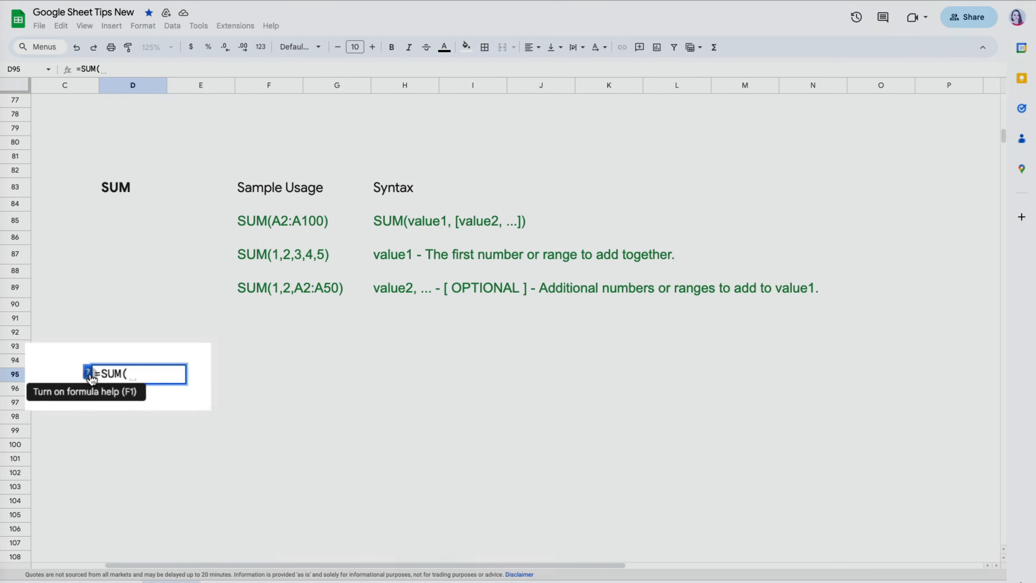
pyautogui.click(67, 348)
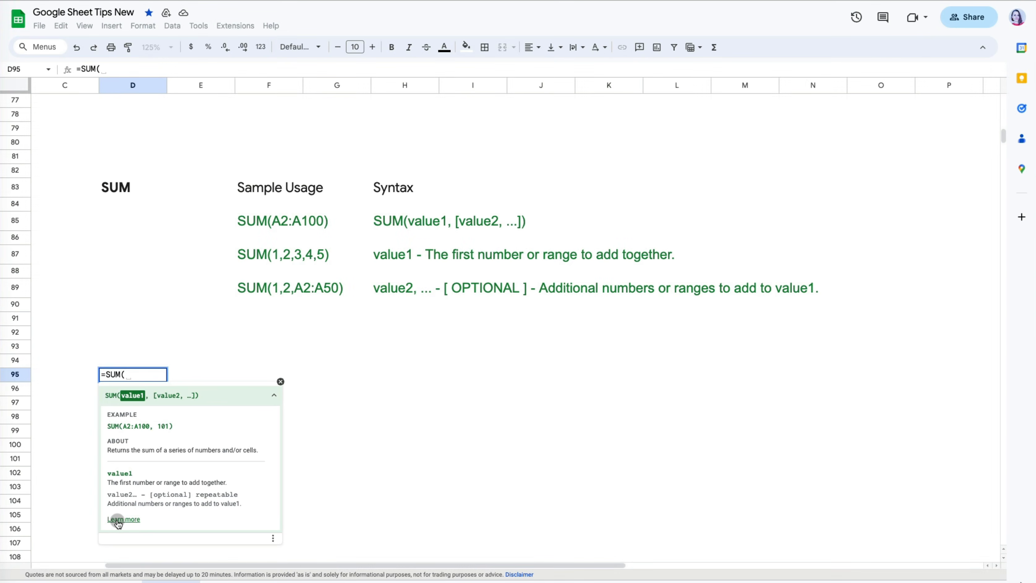
pyautogui.click(118, 519)
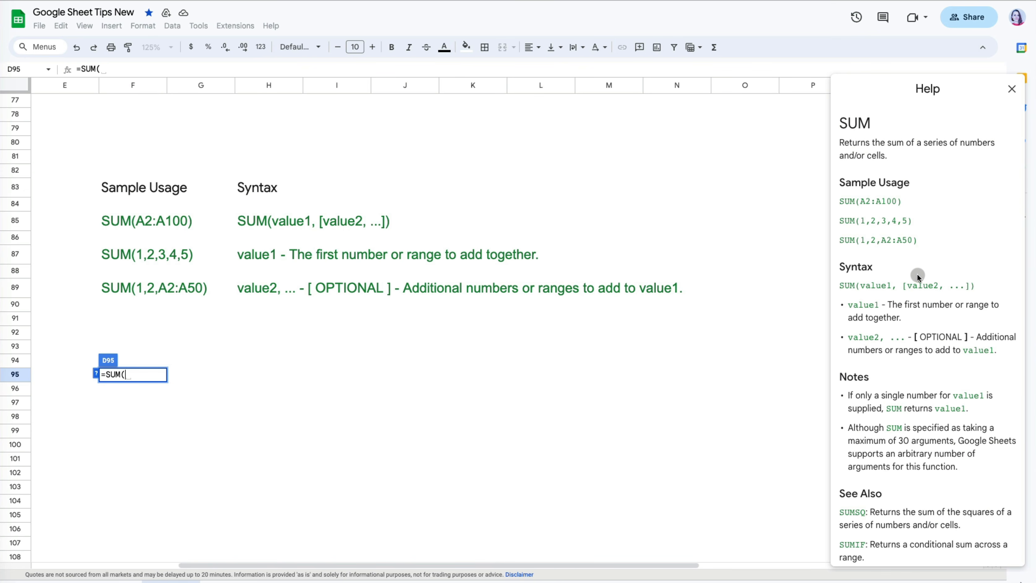
# - Open the SUM help article's Examples spreadsheet in a new window and start making a copy
pyautogui.scroll(-6, 918, 273)
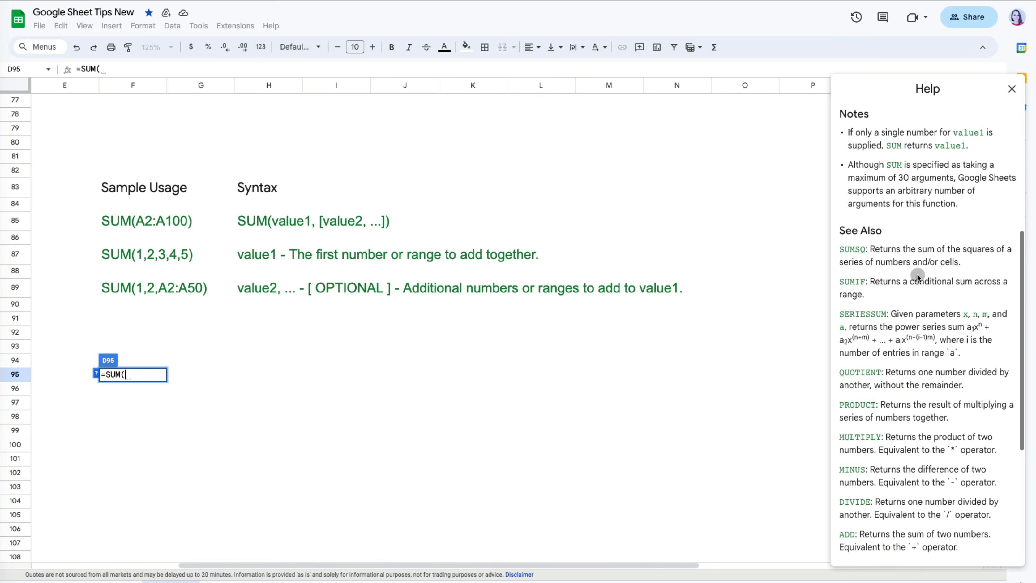
pyautogui.scroll(-5, 917, 273)
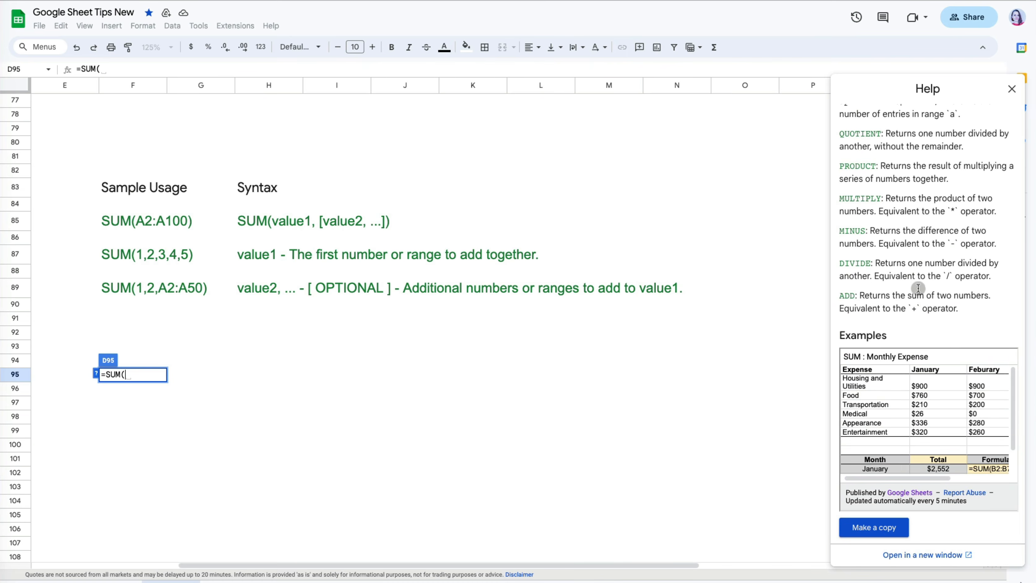
pyautogui.scroll(-3, 921, 410)
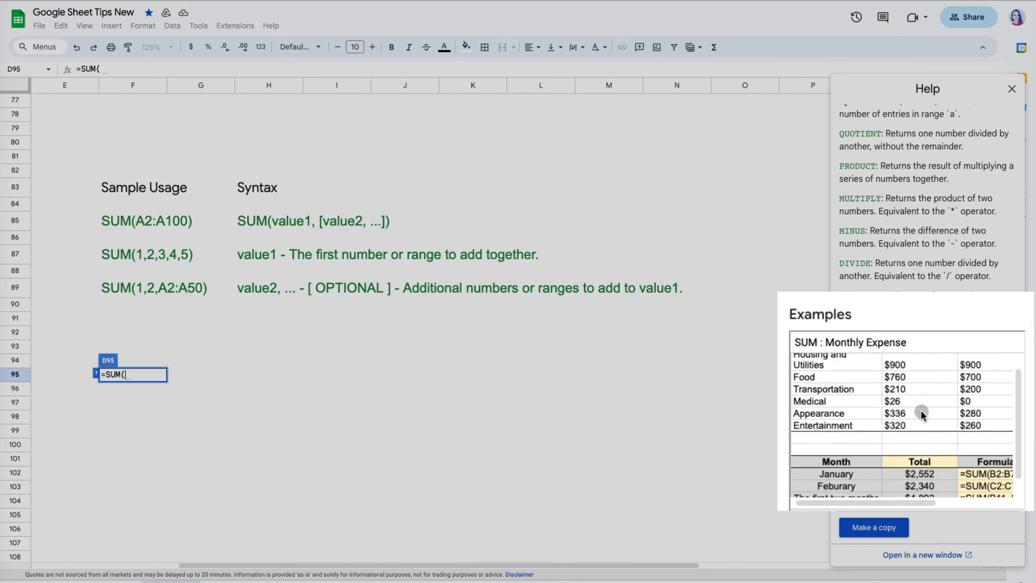
pyautogui.hscroll(2, 921, 410)
pyautogui.hscroll(-2, 920, 410)
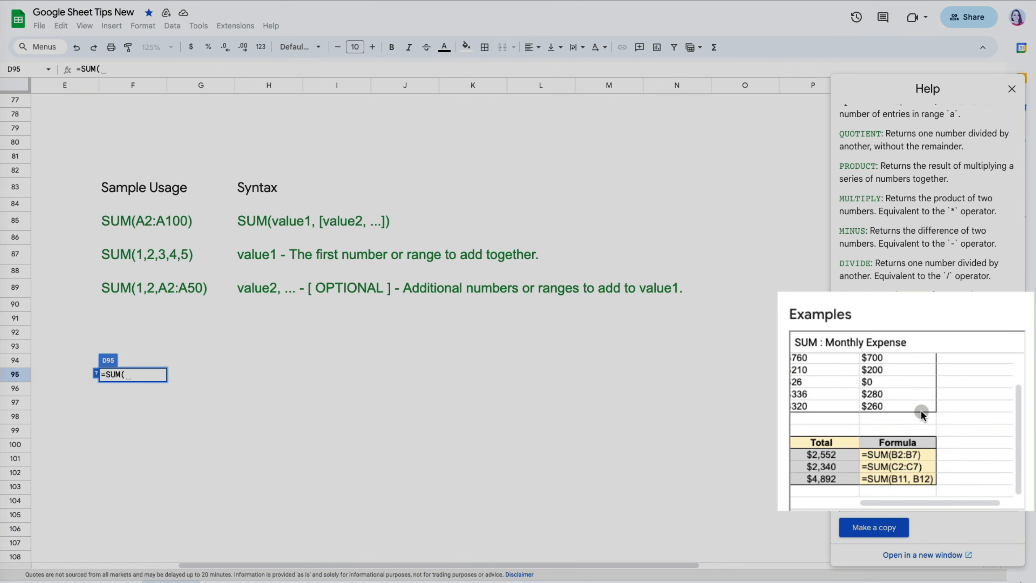
pyautogui.scroll(2, 920, 410)
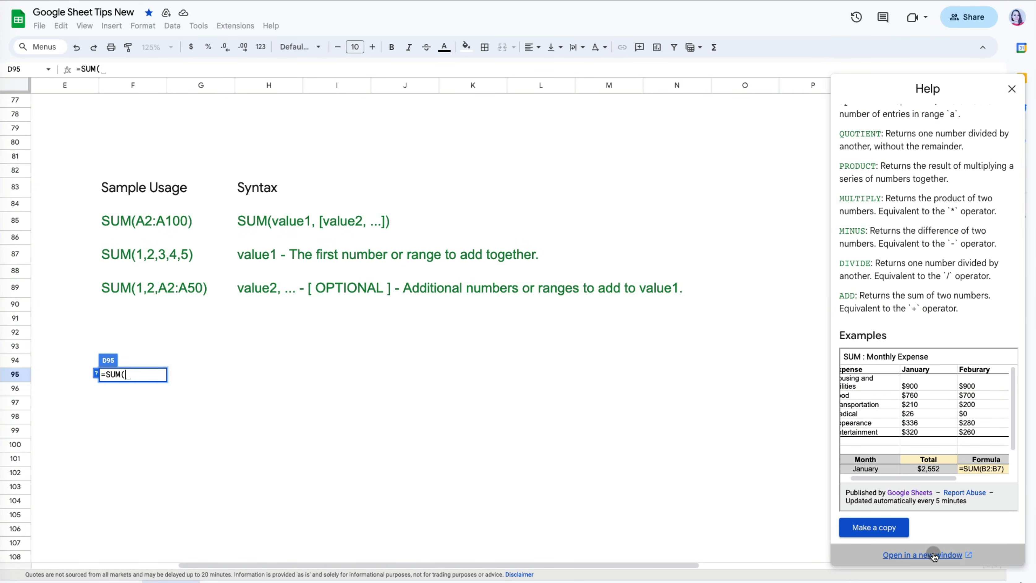
pyautogui.click(934, 555)
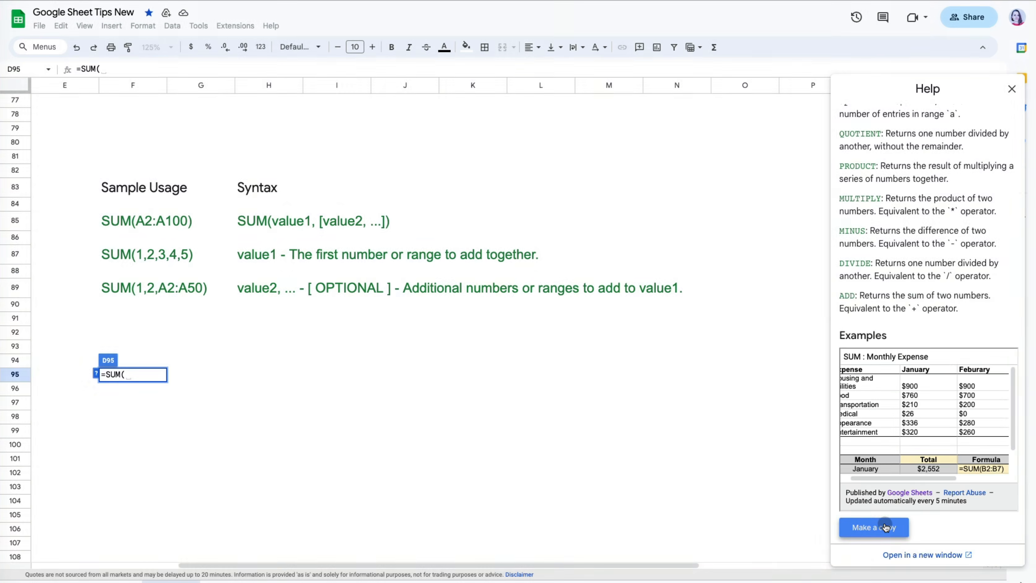
pyautogui.click(882, 527)
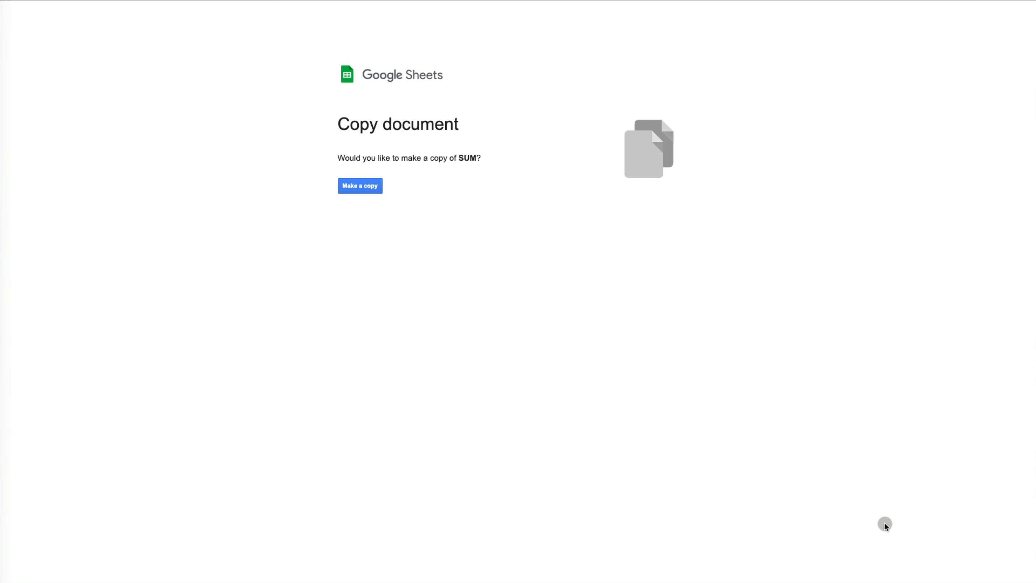
# - Confirm the copy of the SUM example and return to the Personal Budget sheet
pyautogui.click(360, 185)
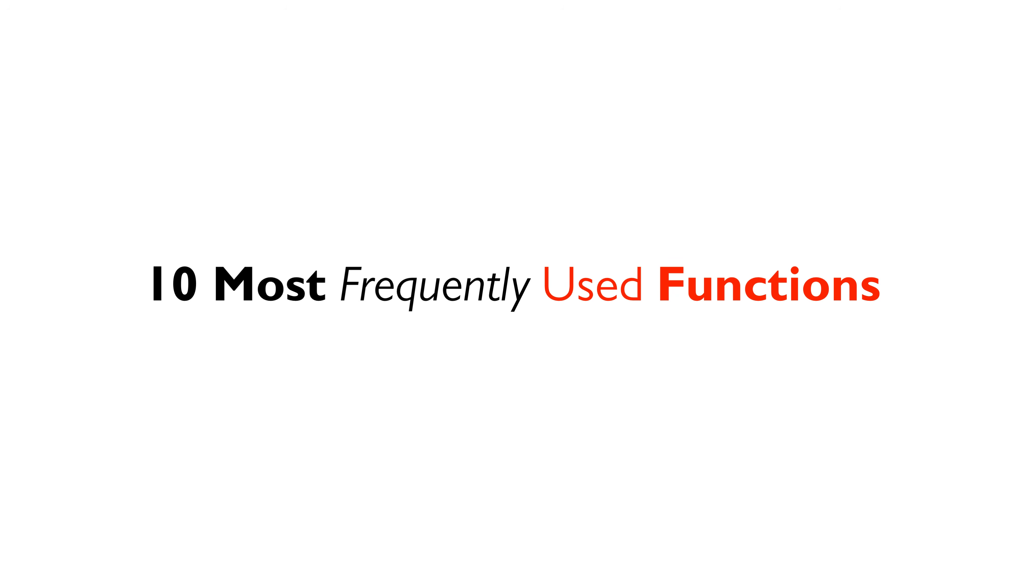
pyautogui.click(480, 539)
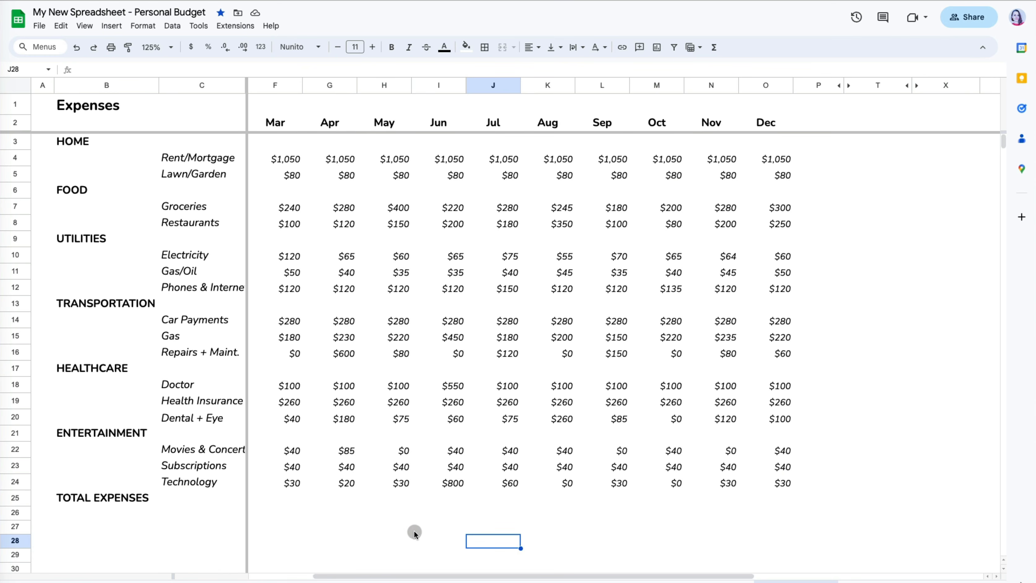
# - Enter =SUM(F4:F24) in F25 and fill it across to O25 for March–December totals
pyautogui.click(294, 498)
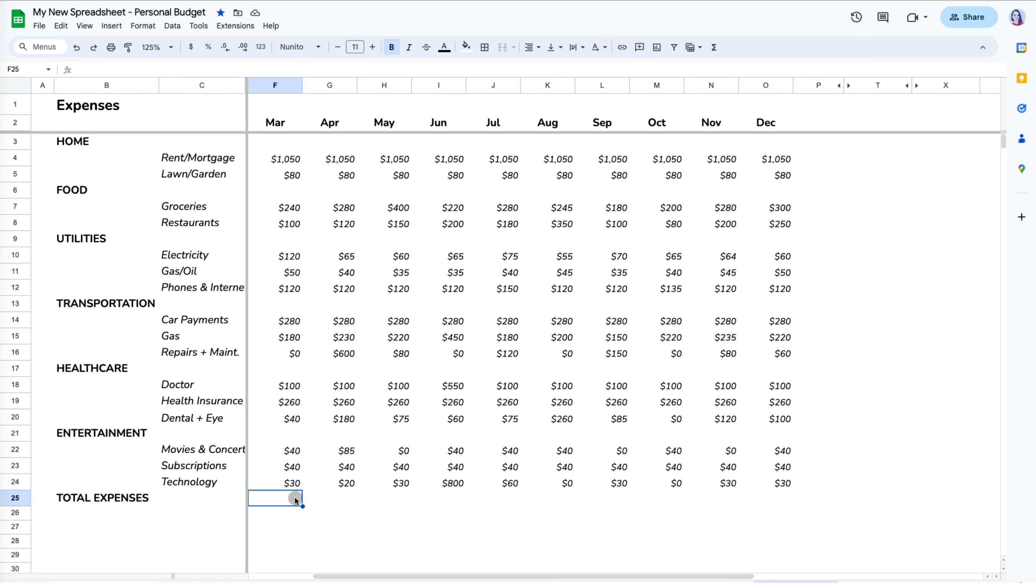
pyautogui.write('=sum')
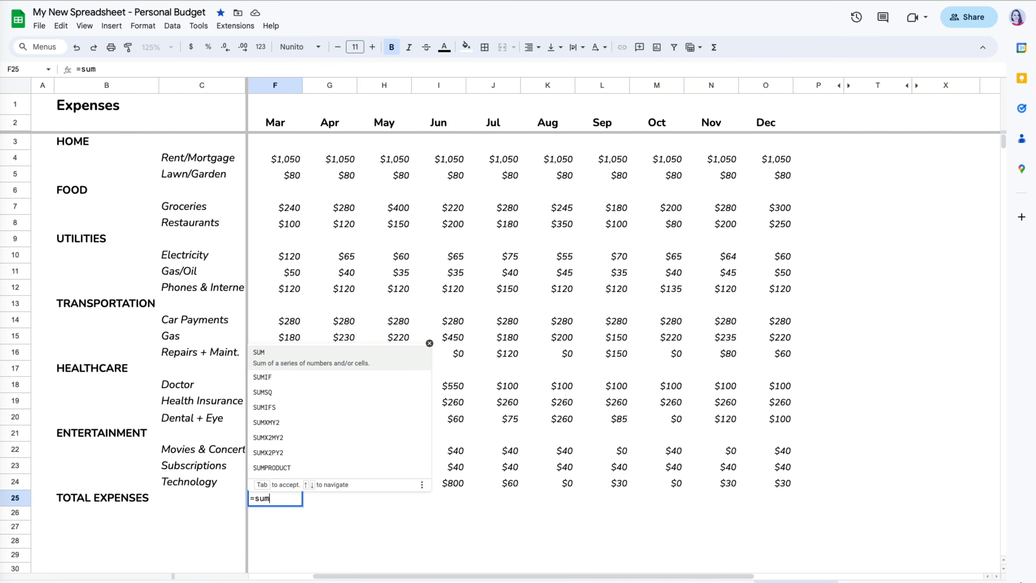
pyautogui.write('(')
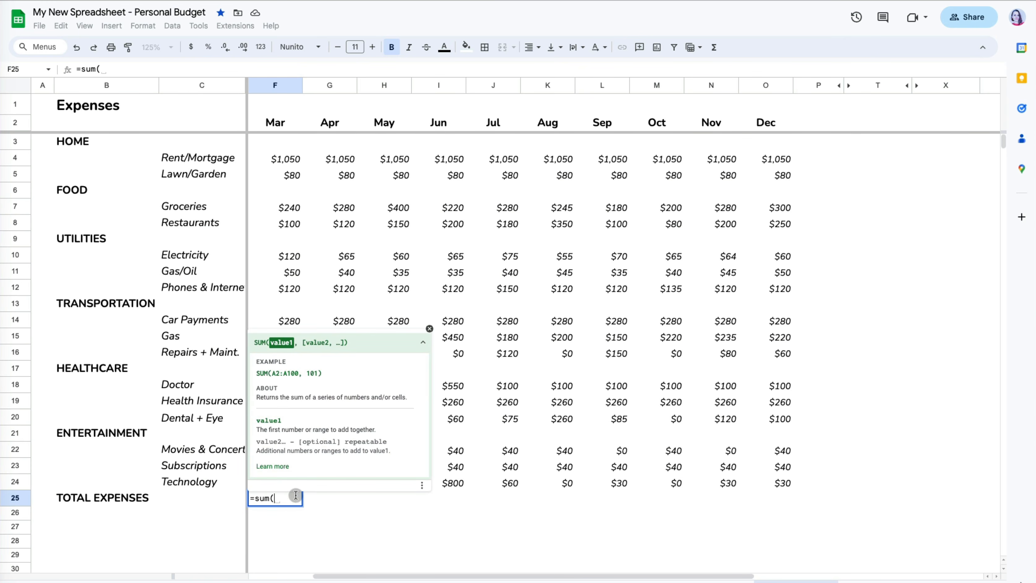
pyautogui.click(273, 466)
pyautogui.click(429, 328)
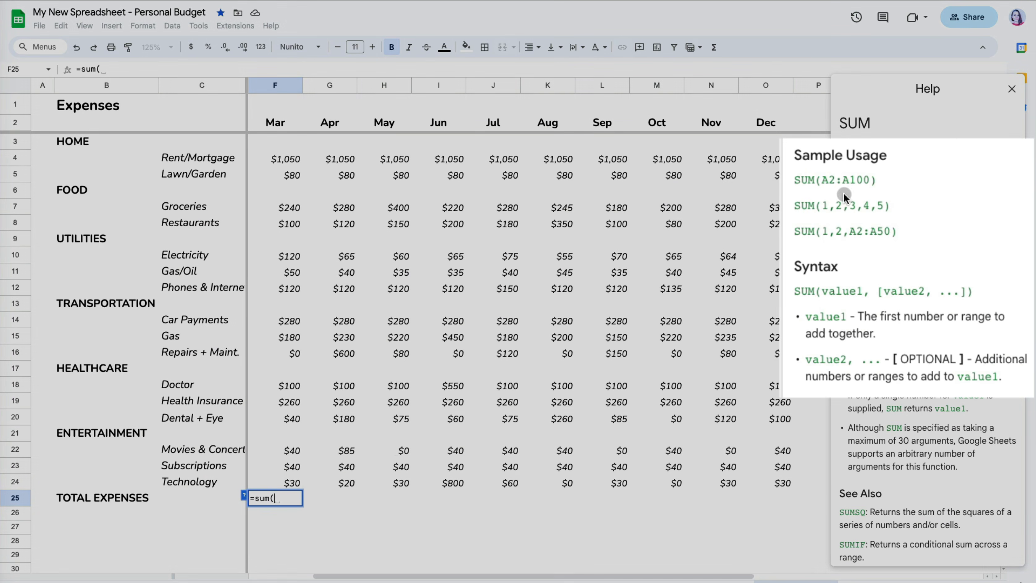
pyautogui.click(291, 483)
pyautogui.write(',')
pyautogui.click(291, 466)
pyautogui.write(',')
pyautogui.click(290, 453)
pyautogui.press('BackSpace')
pyautogui.press('BackSpace')
pyautogui.press('BackSpace')
pyautogui.press('BackSpace')
pyautogui.press('BackSpace')
pyautogui.press('BackSpace')
pyautogui.press('BackSpace')
pyautogui.press('BackSpace')
pyautogui.press('BackSpace')
pyautogui.press('BackSpace')
pyautogui.press('BackSpace')
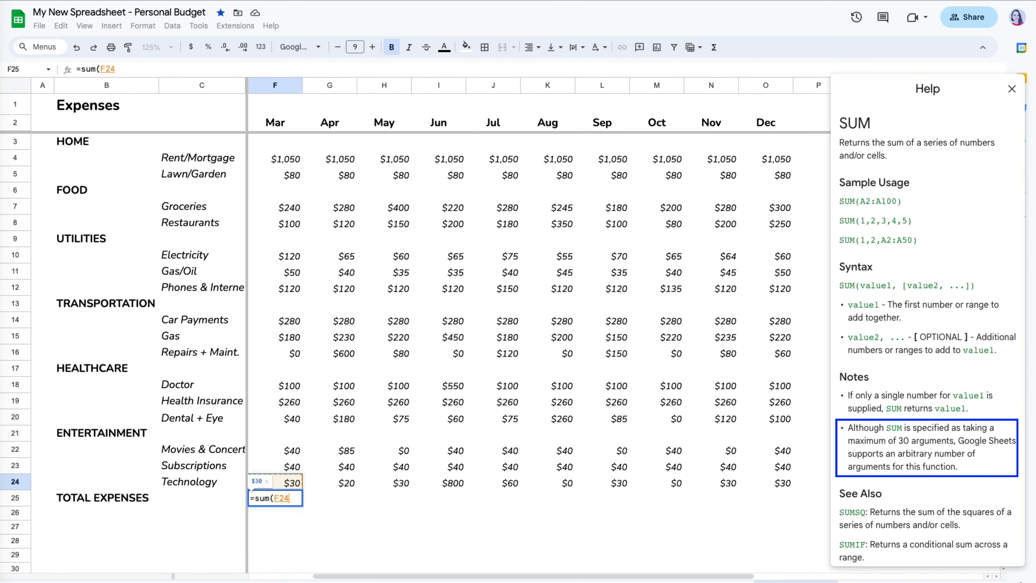
pyautogui.moveTo(291, 482); pyautogui.dragTo(290, 159)
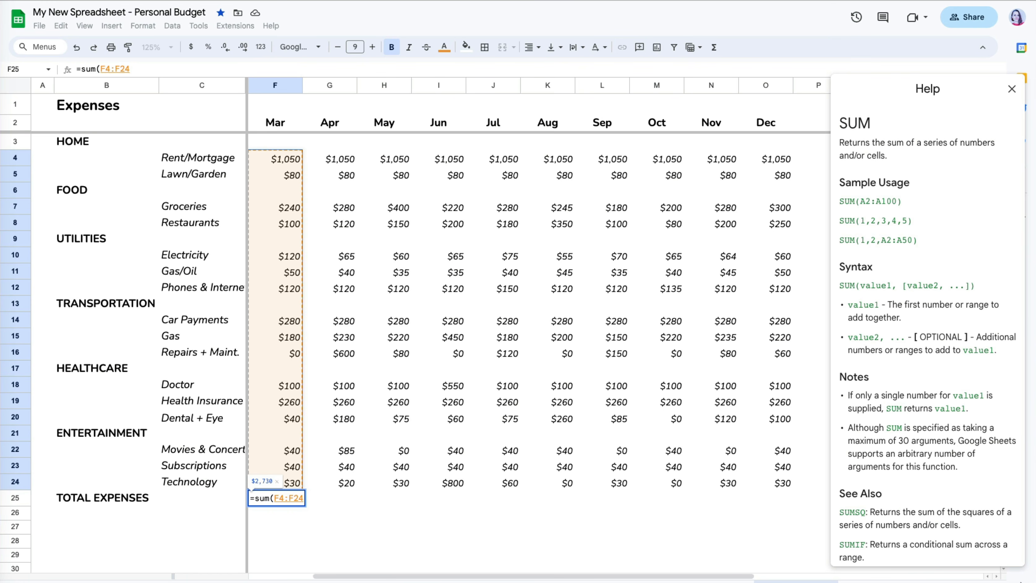
pyautogui.press('Return')
pyautogui.click(286, 497)
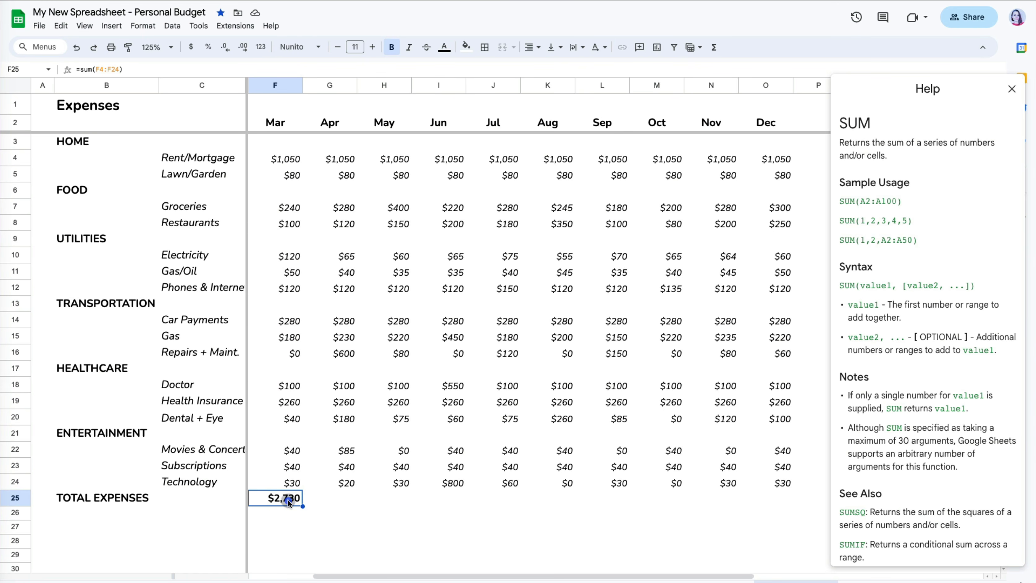
pyautogui.moveTo(303, 506); pyautogui.dragTo(785, 497)
pyautogui.click(856, 496)
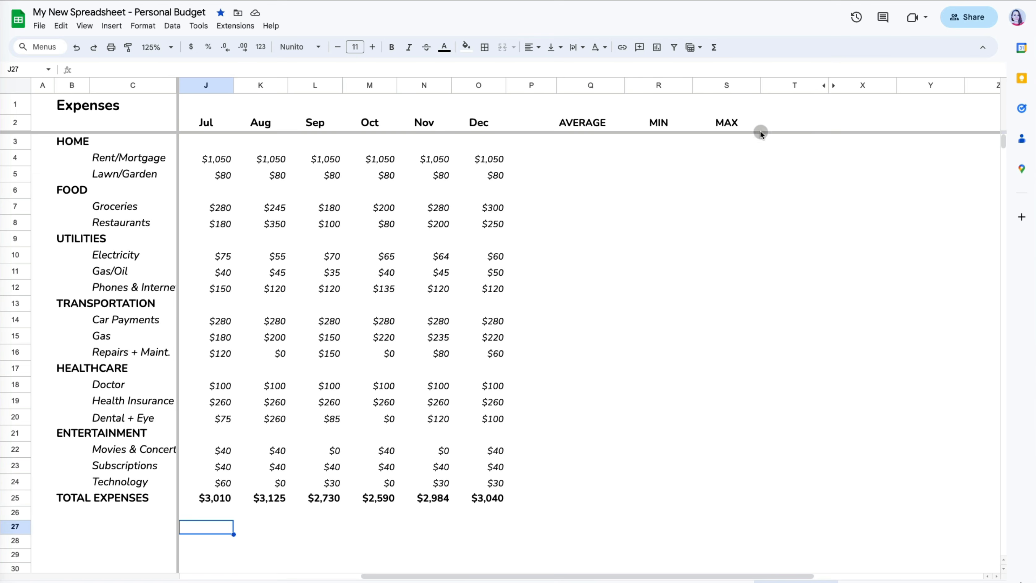
# - Enter =AVERAGE(D4:O4) in Q4 and fill it down to Q25
pyautogui.click(578, 159)
pyautogui.write('=av')
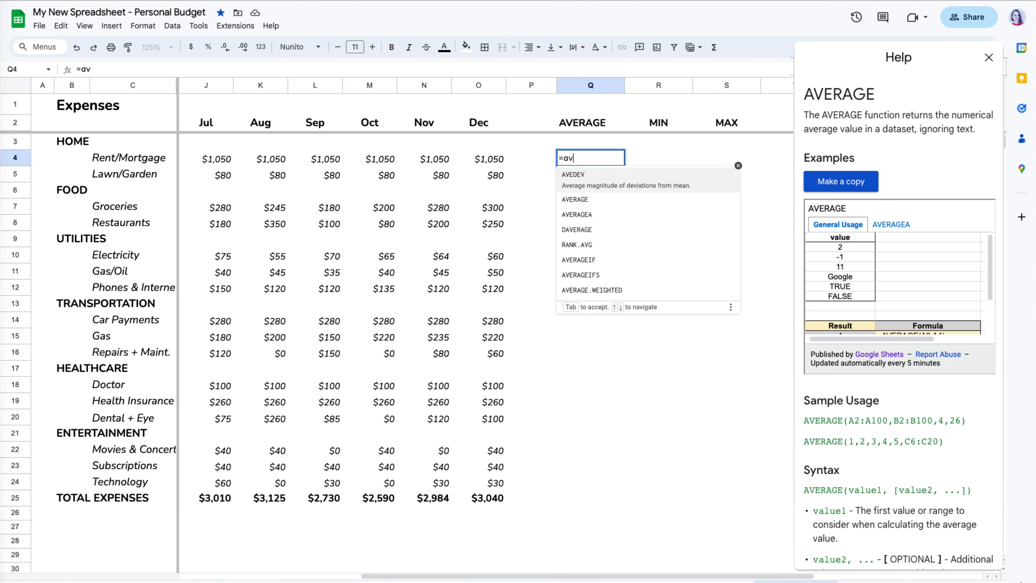
pyautogui.write('erage(')
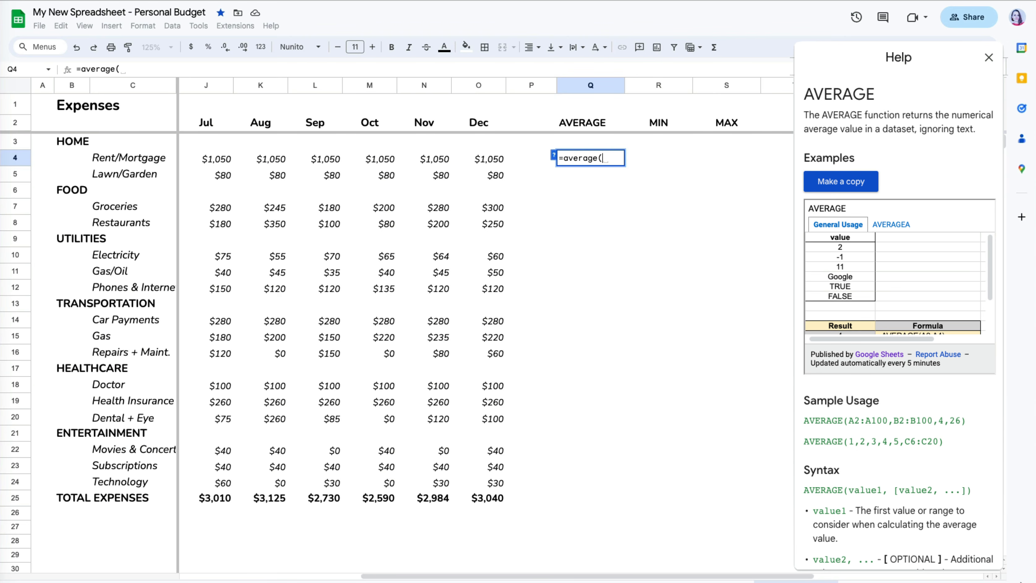
pyautogui.click(496, 158)
pyautogui.write(',')
pyautogui.click(441, 158)
pyautogui.write(',')
pyautogui.click(381, 160)
pyautogui.write(',')
pyautogui.moveTo(490, 158); pyautogui.dragTo(187, 160)
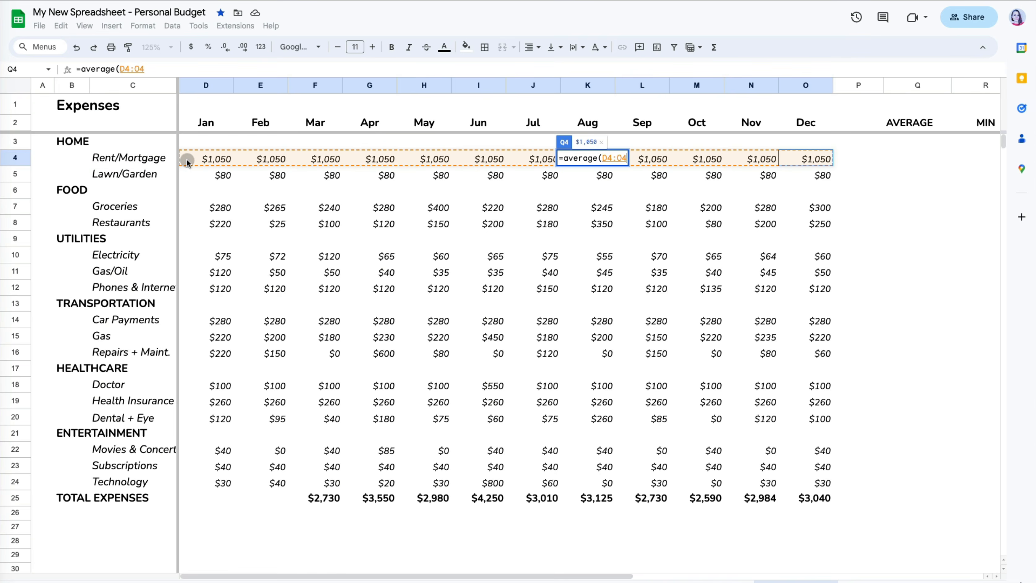
pyautogui.press('Return')
pyautogui.click(559, 158)
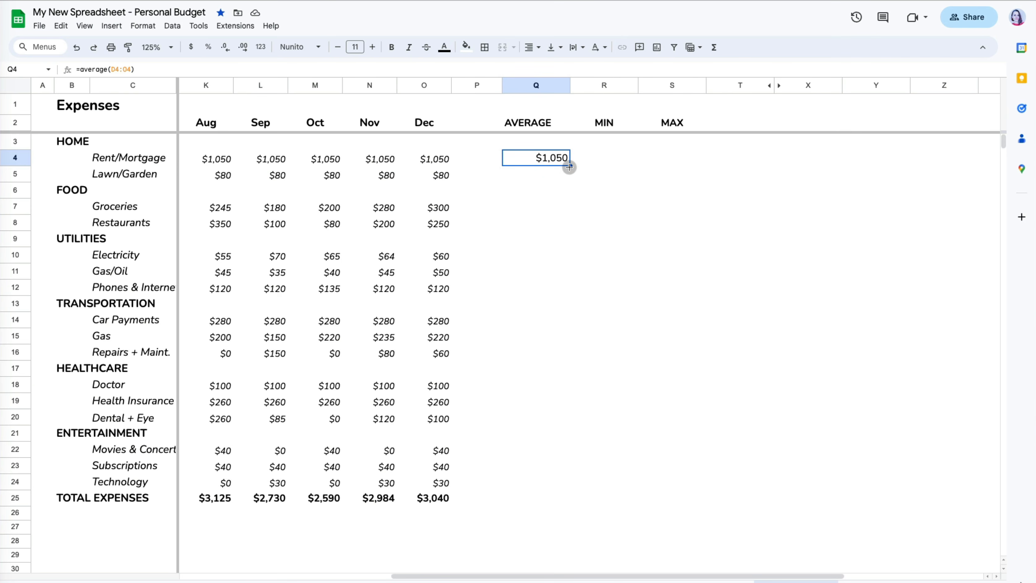
pyautogui.moveTo(570, 166); pyautogui.dragTo(557, 495)
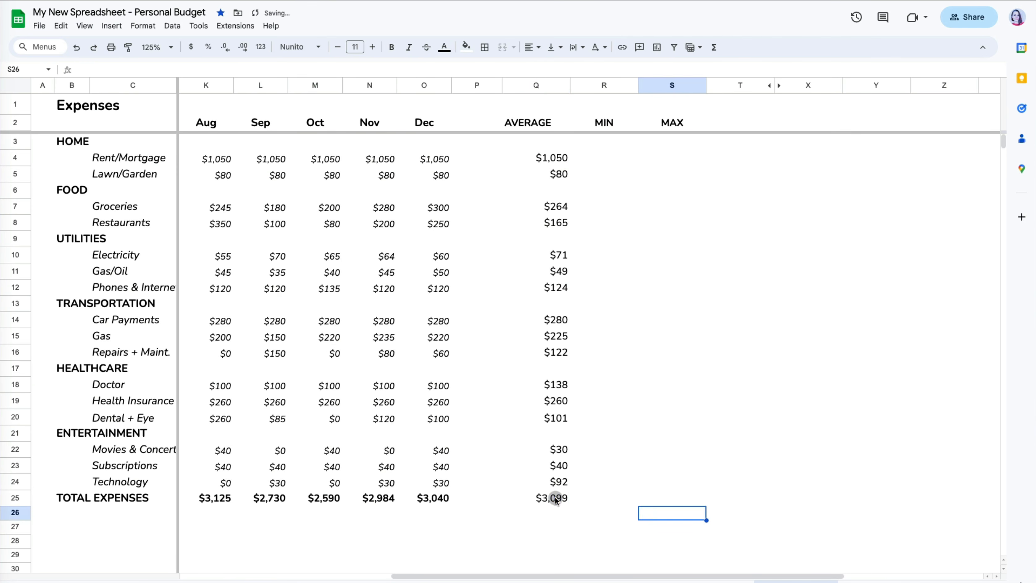
pyautogui.click(555, 496)
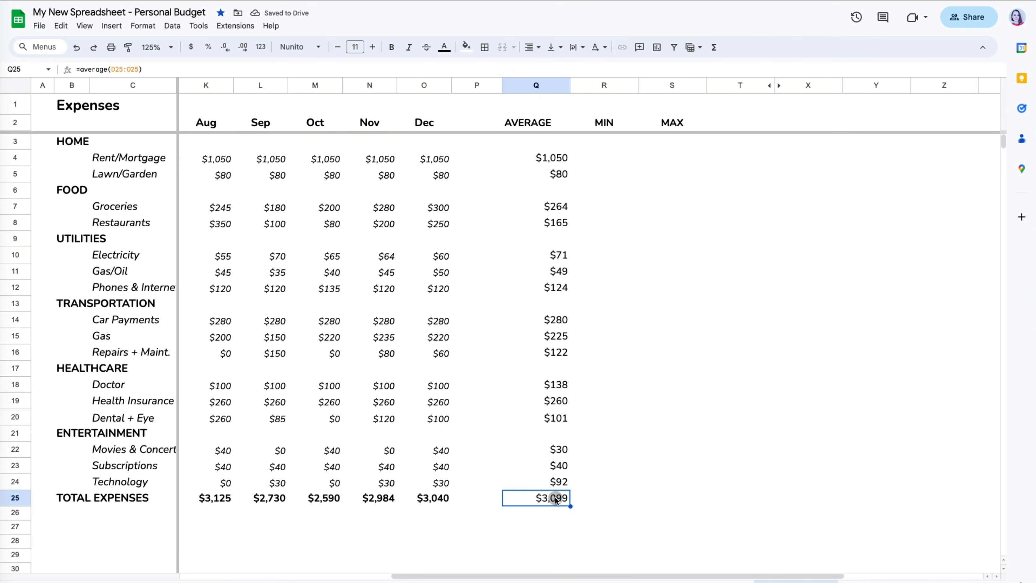
pyautogui.click(612, 531)
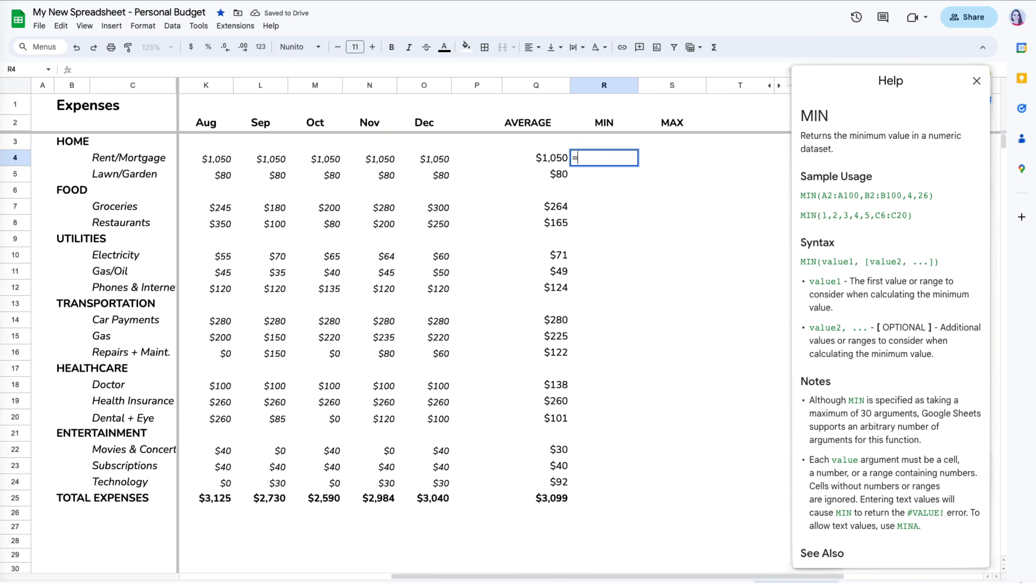
# - Add =MIN(D4:O4) in R4 and =MAX(D4:O4) in S4, filling both down to row 25
pyautogui.write('min(')
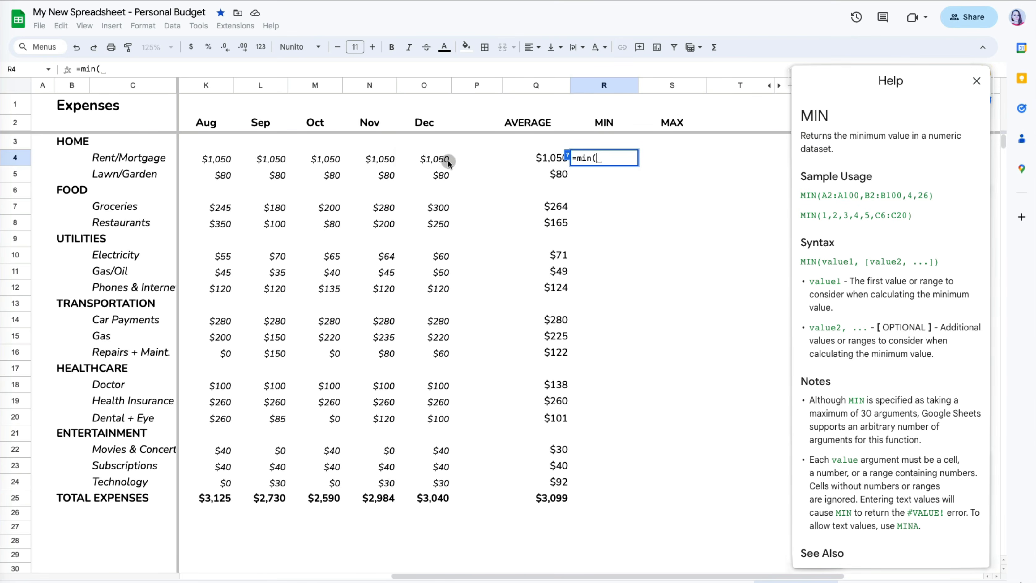
pyautogui.moveTo(446, 162); pyautogui.dragTo(342, 162)
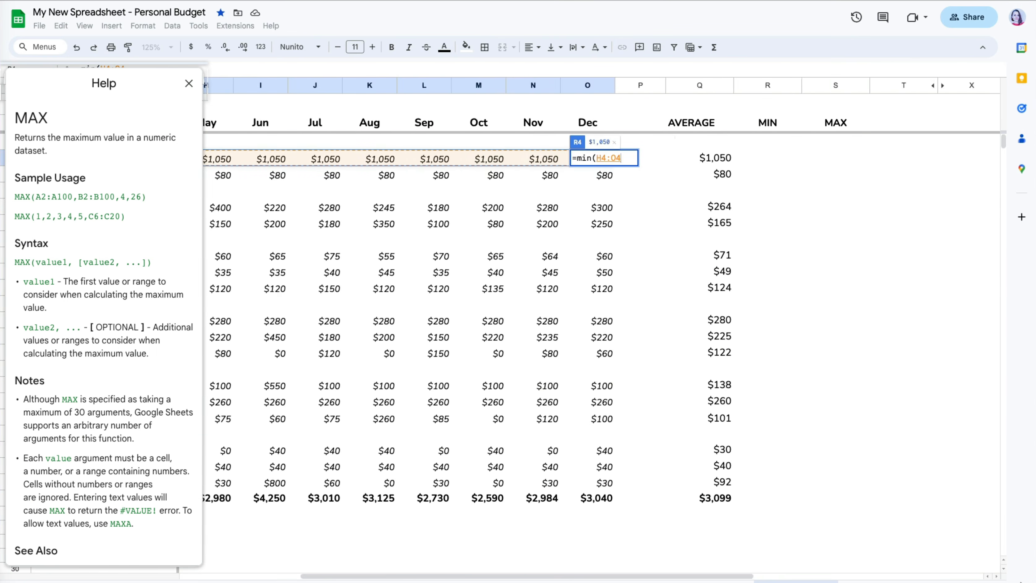
pyautogui.press('Return')
pyautogui.hscroll(3, 790, 188)
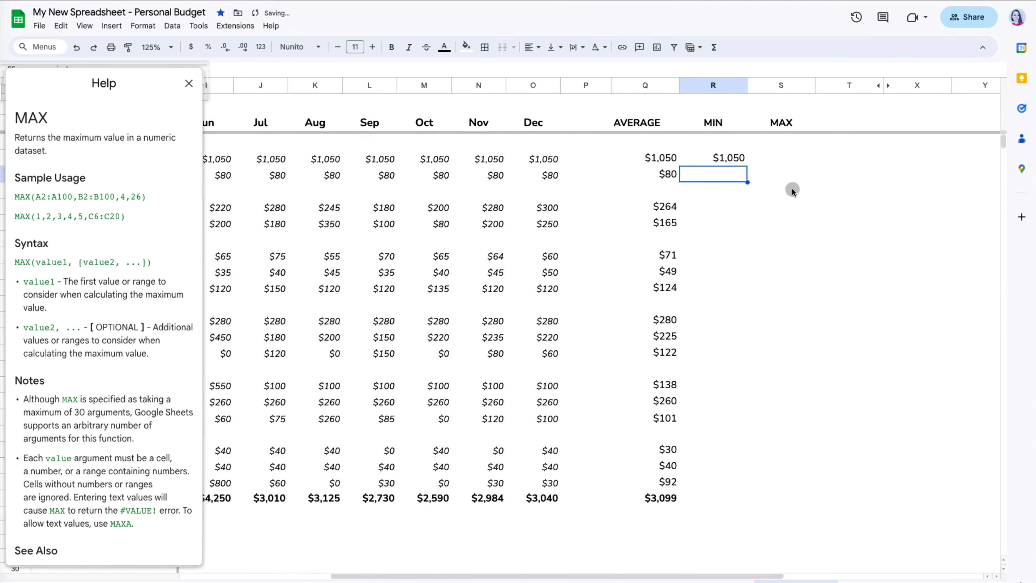
pyautogui.click(776, 161)
pyautogui.write('=max(')
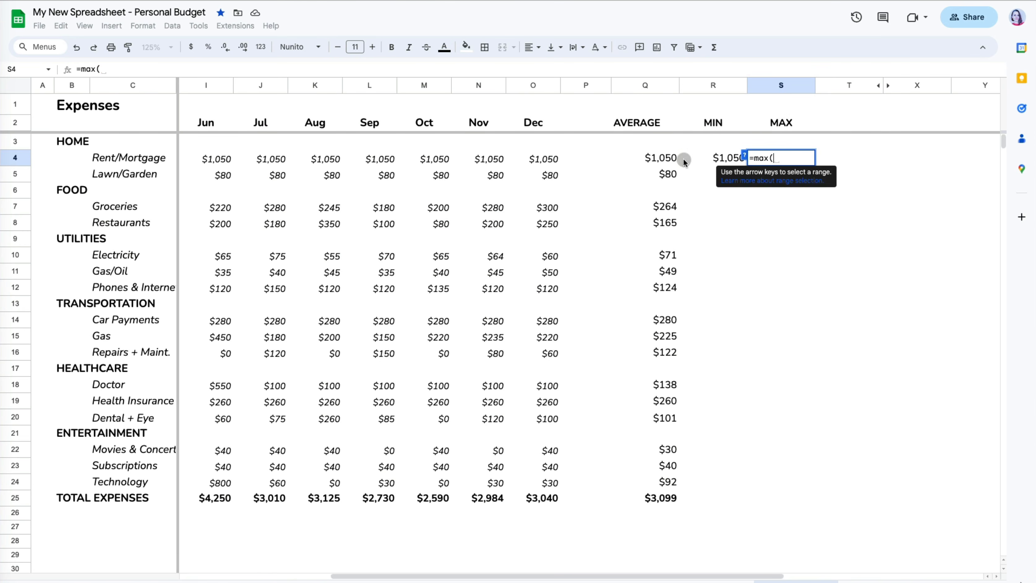
pyautogui.click(552, 160)
pyautogui.moveTo(552, 160); pyautogui.dragTo(192, 160)
pyautogui.press('Return')
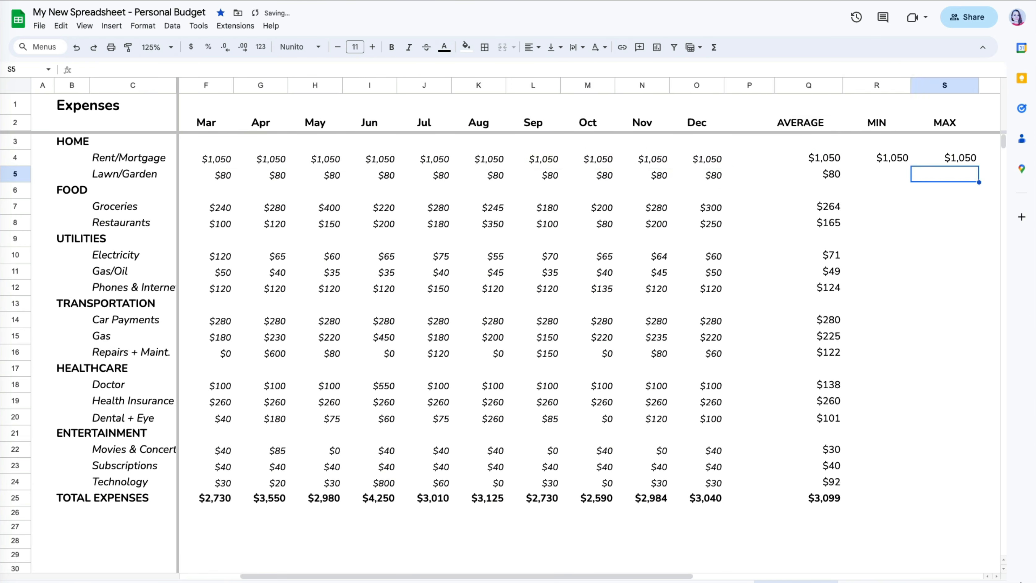
pyautogui.hscroll(4, 687, 164)
pyautogui.click(688, 163)
pyautogui.moveTo(687, 162); pyautogui.dragTo(733, 495)
# - Change October's Gas amount in M15 to 0 to test the results
pyautogui.click(388, 339)
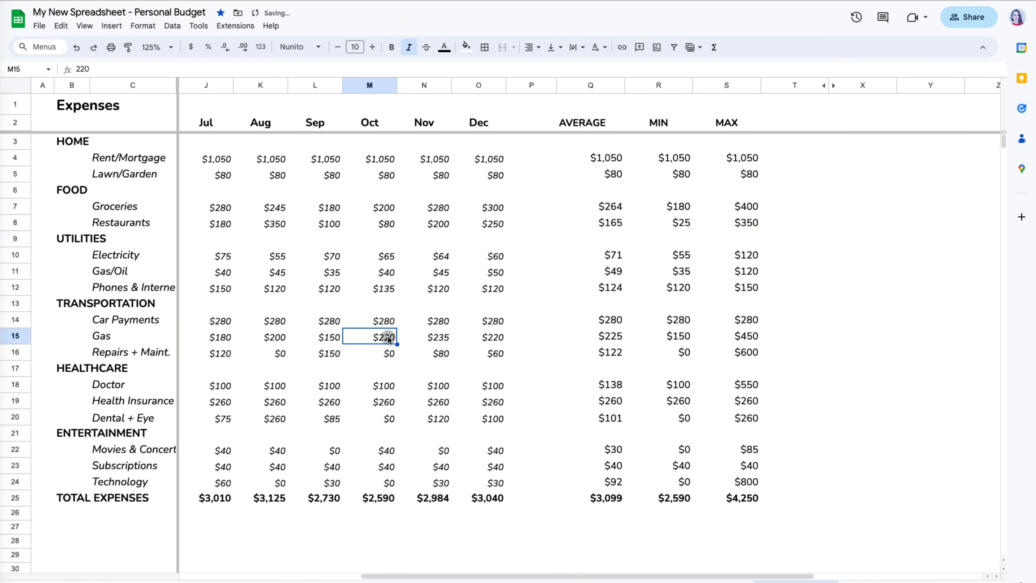
pyautogui.press('Delete')
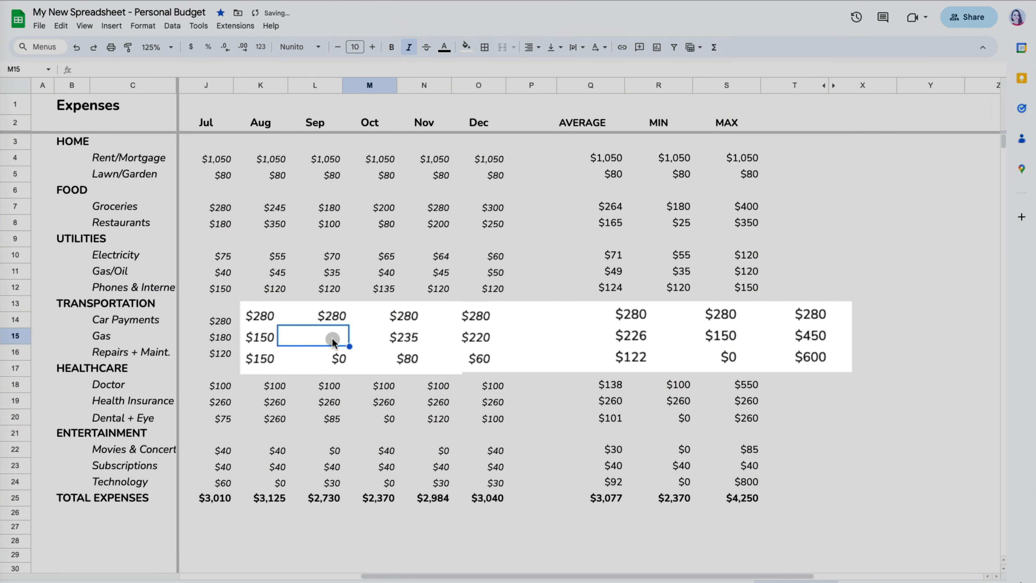
pyautogui.write('0')
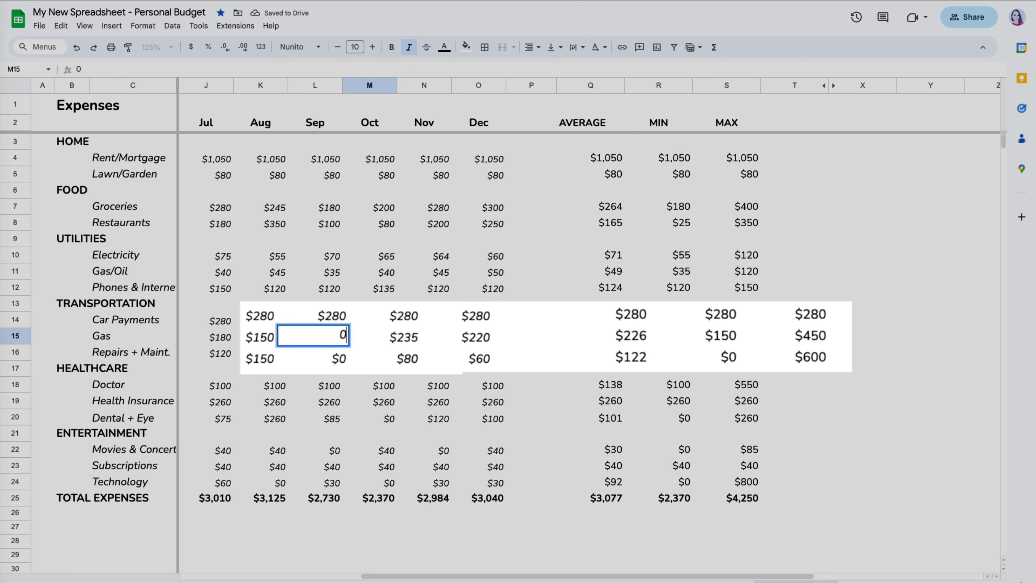
pyautogui.click(361, 361)
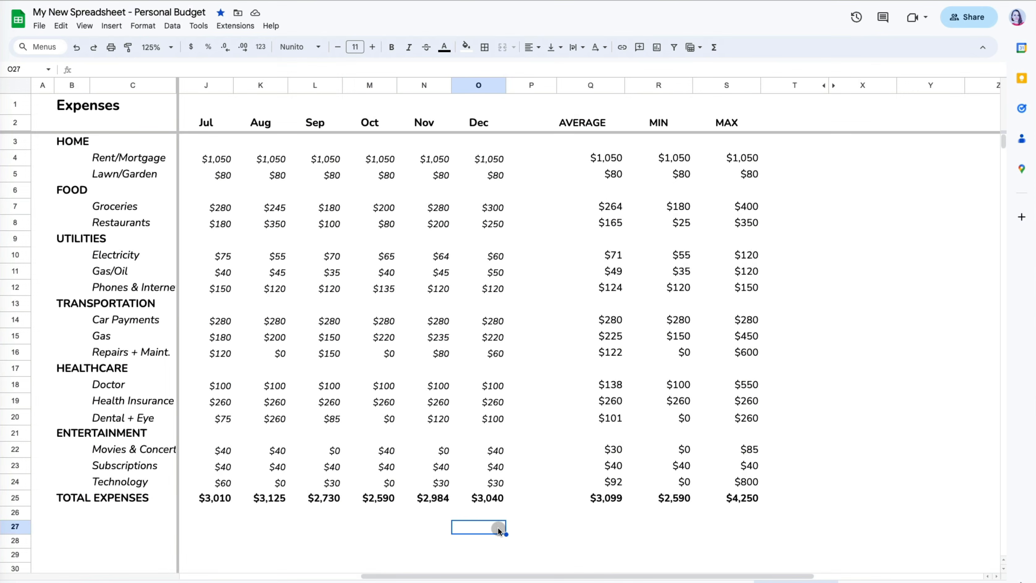
# - Review the R4 minimum formula's range, leaving it unchanged
pyautogui.click(676, 158)
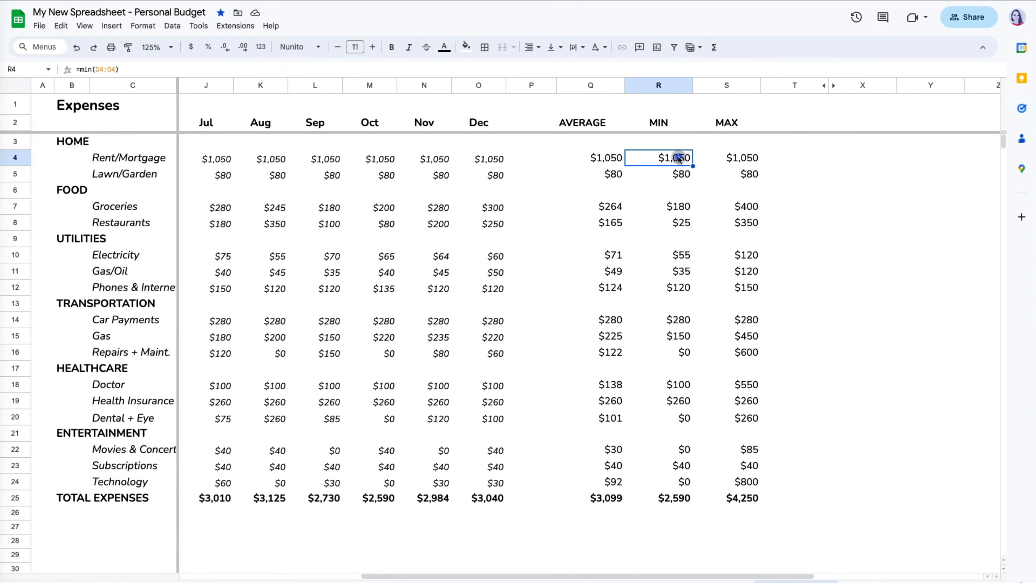
pyautogui.press('Return')
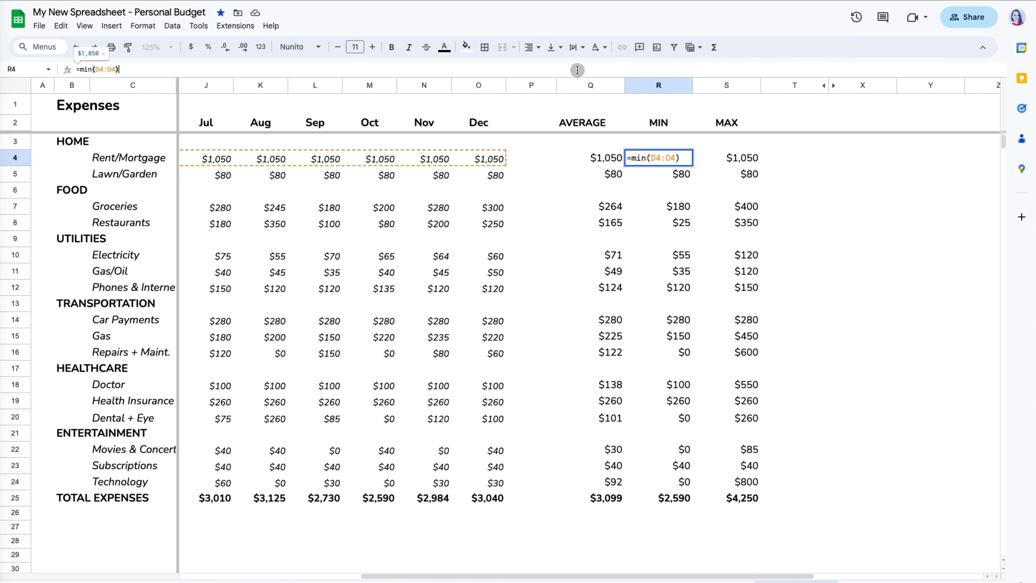
pyautogui.click(121, 77)
pyautogui.hscroll(-6, 346, 176)
pyautogui.hscroll(4, 347, 176)
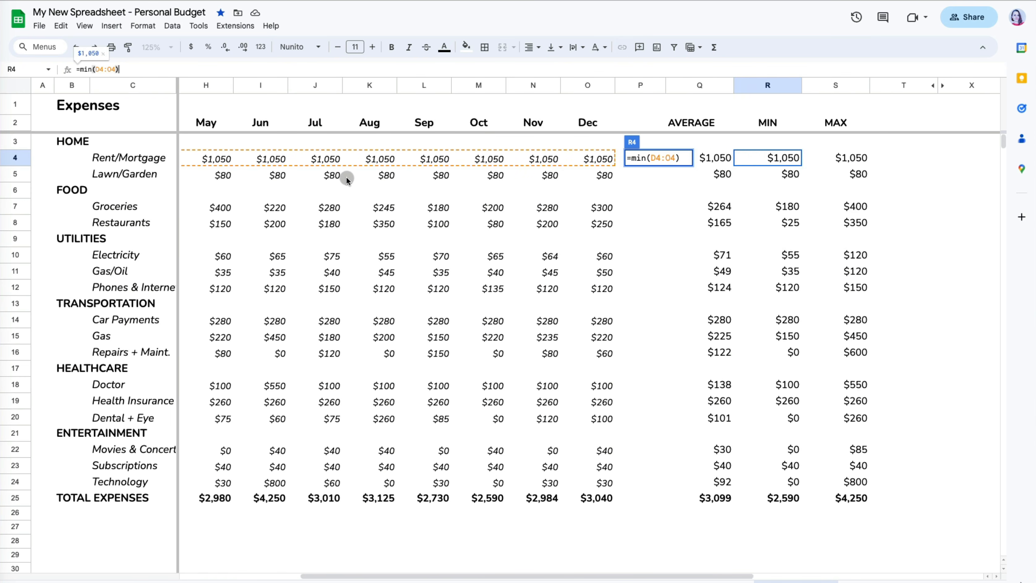
pyautogui.hscroll(1, 347, 176)
pyautogui.press('Return')
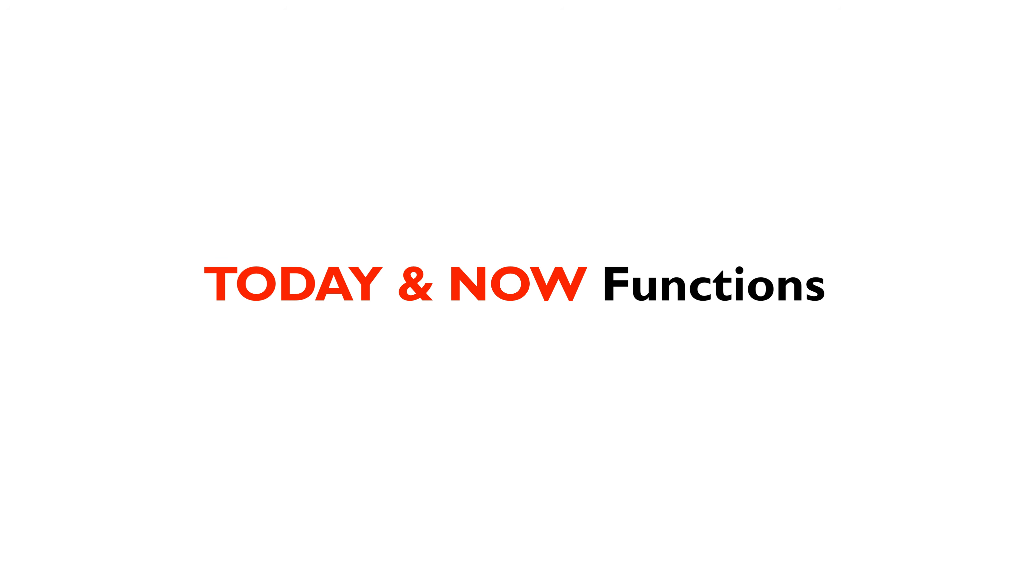
# - Enter =TODAY() in cell Y1
pyautogui.click(777, 106)
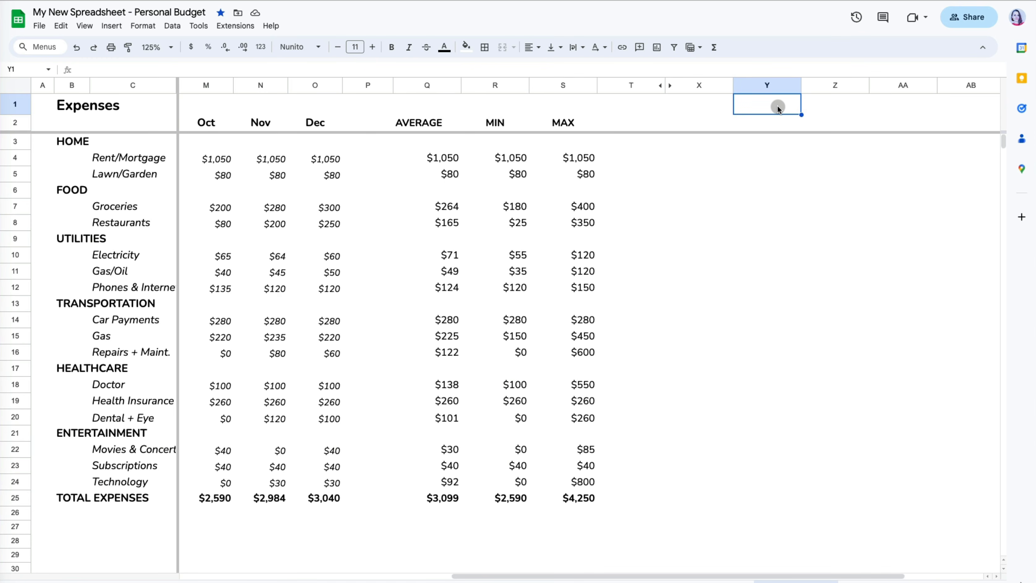
pyautogui.write('=')
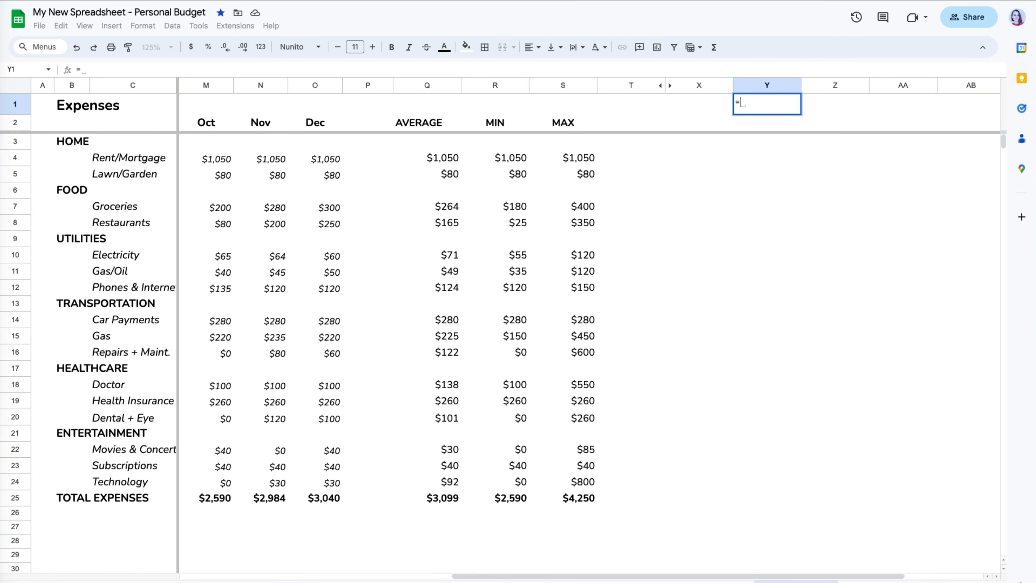
pyautogui.write('today')
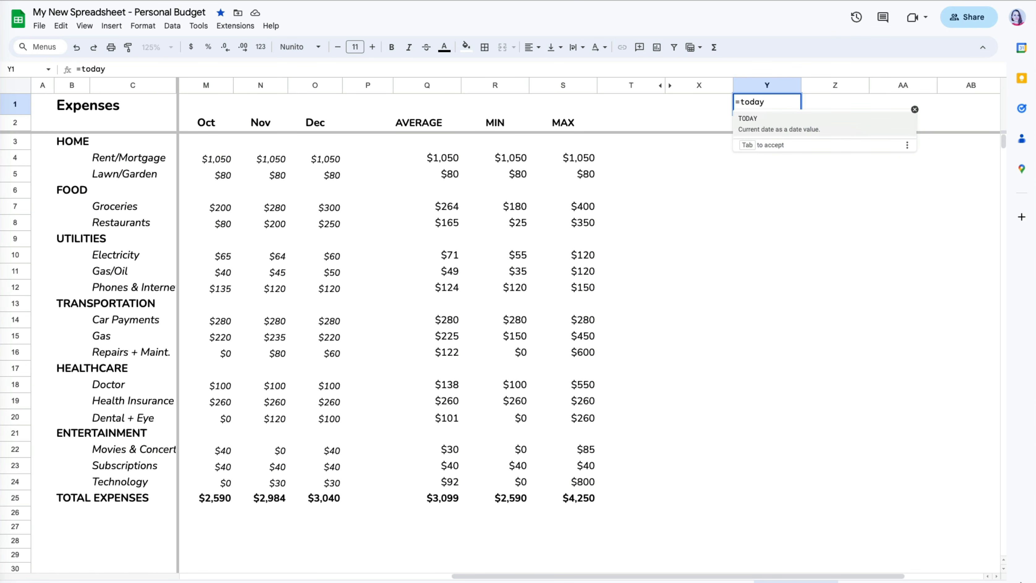
pyautogui.press('F1')
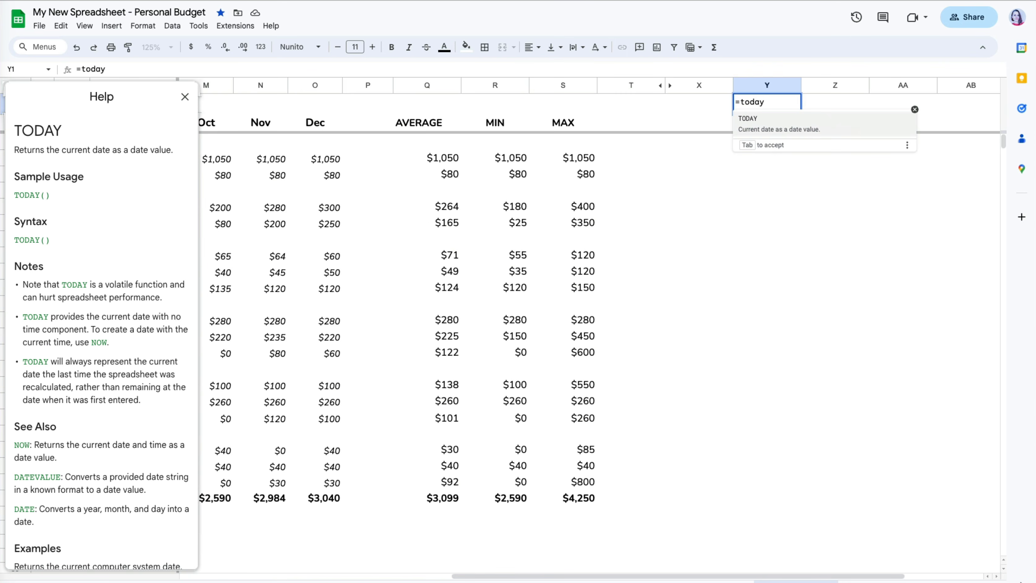
pyautogui.write('(')
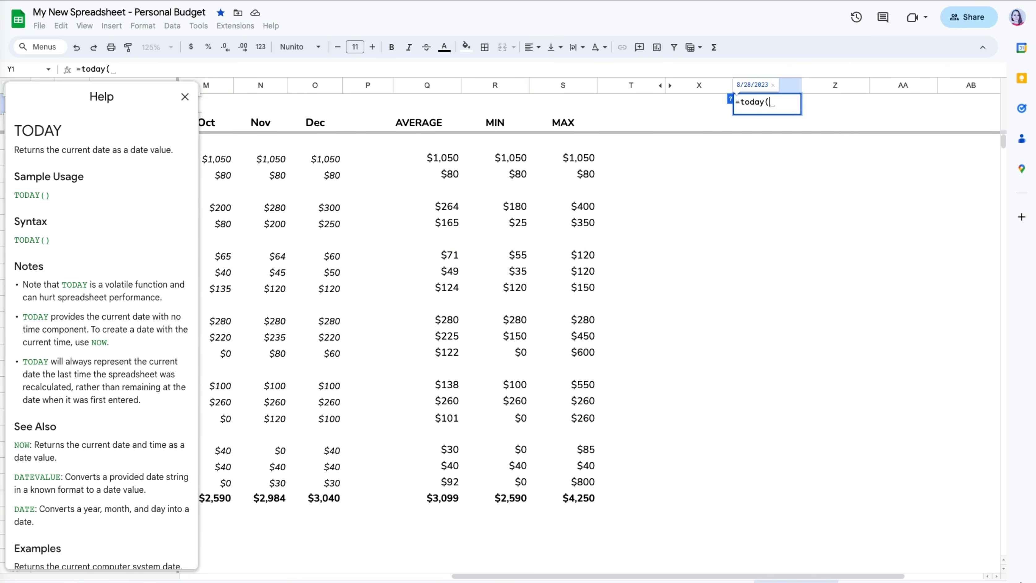
pyautogui.write(')')
pyautogui.press('Return')
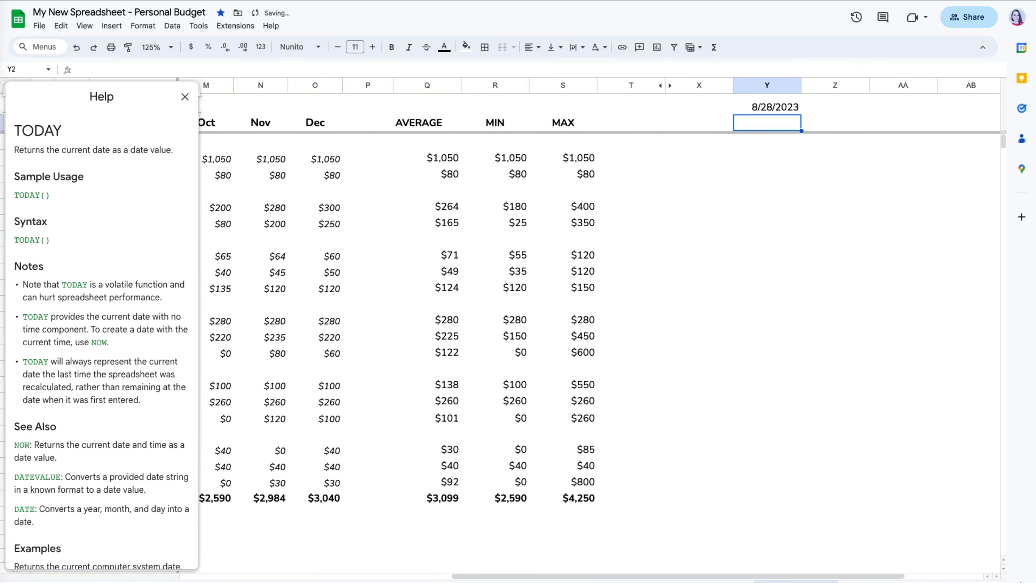
# - Change Y1 to =TODAY()+30 to show the date 30 days ahead
pyautogui.click(786, 108)
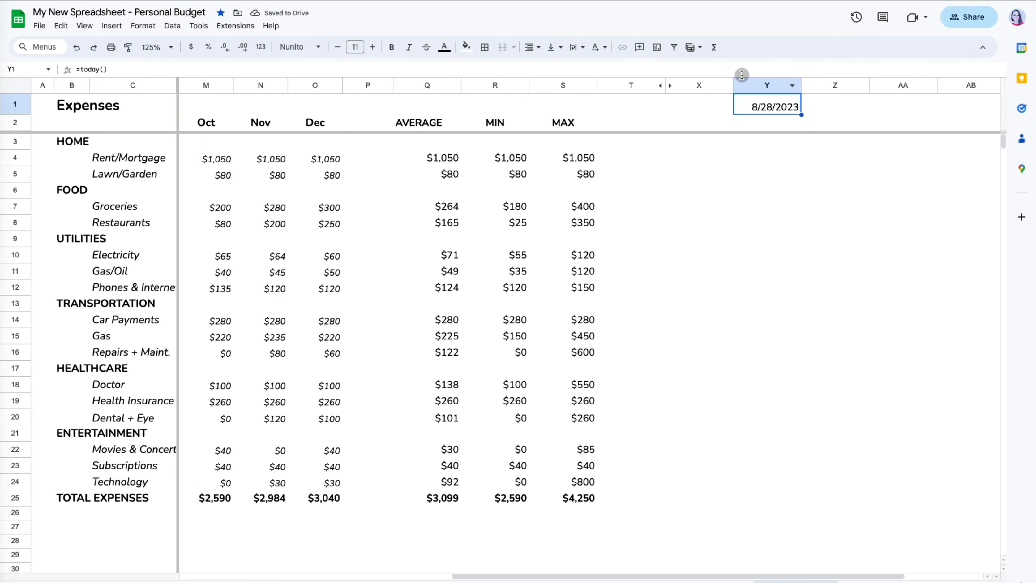
pyautogui.press('F2')
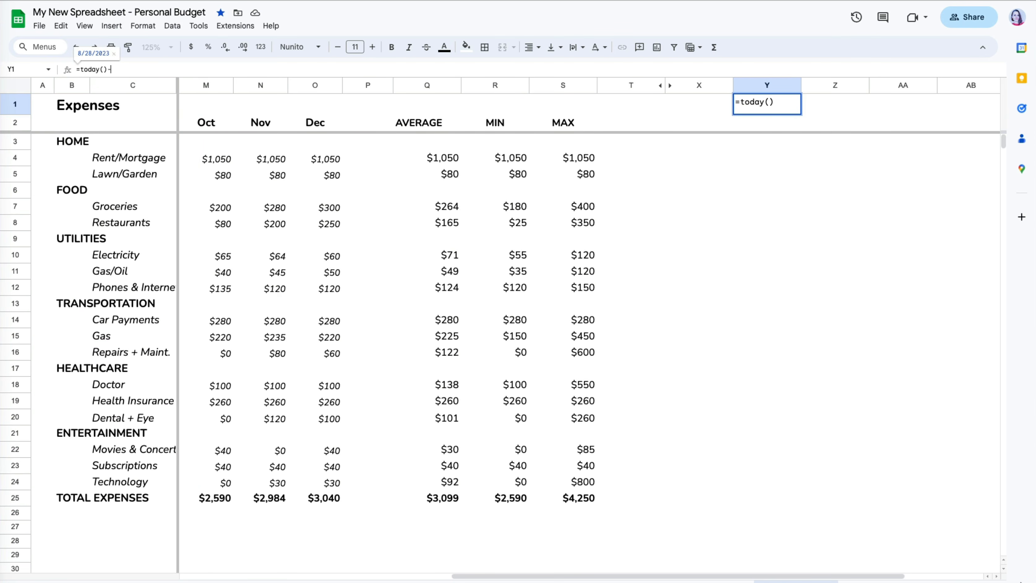
pyautogui.write('+')
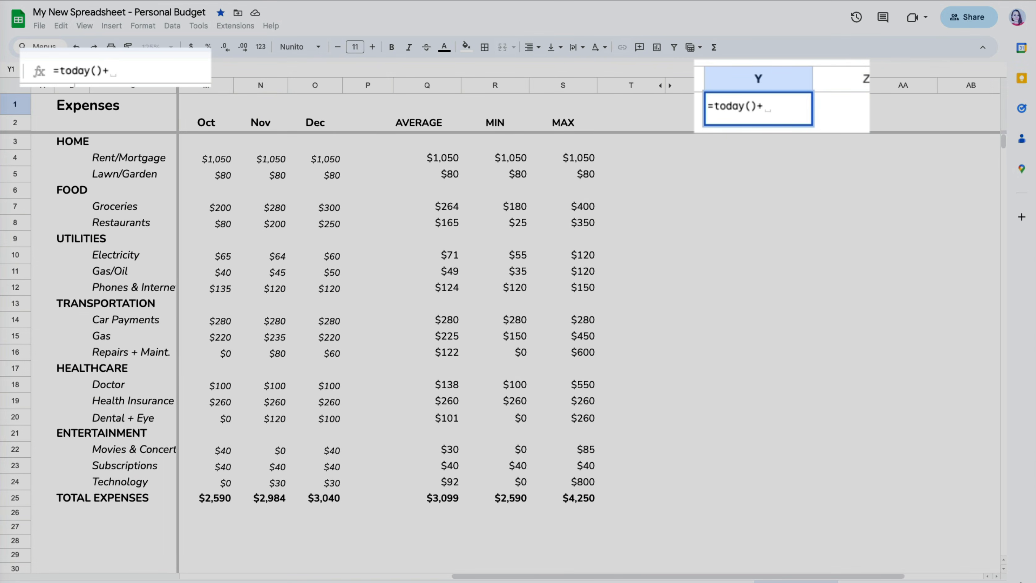
pyautogui.write('30')
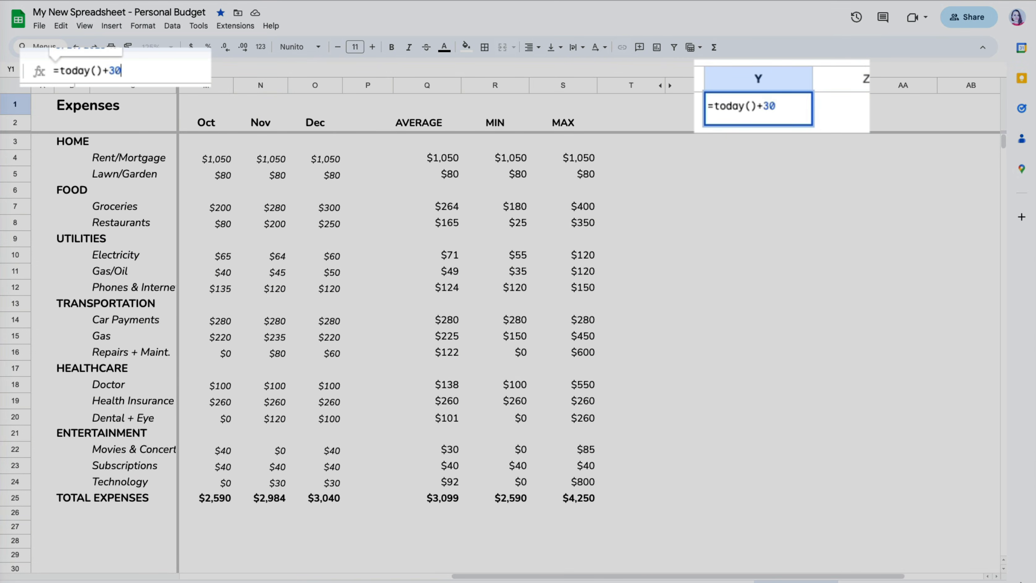
pyautogui.press('Return')
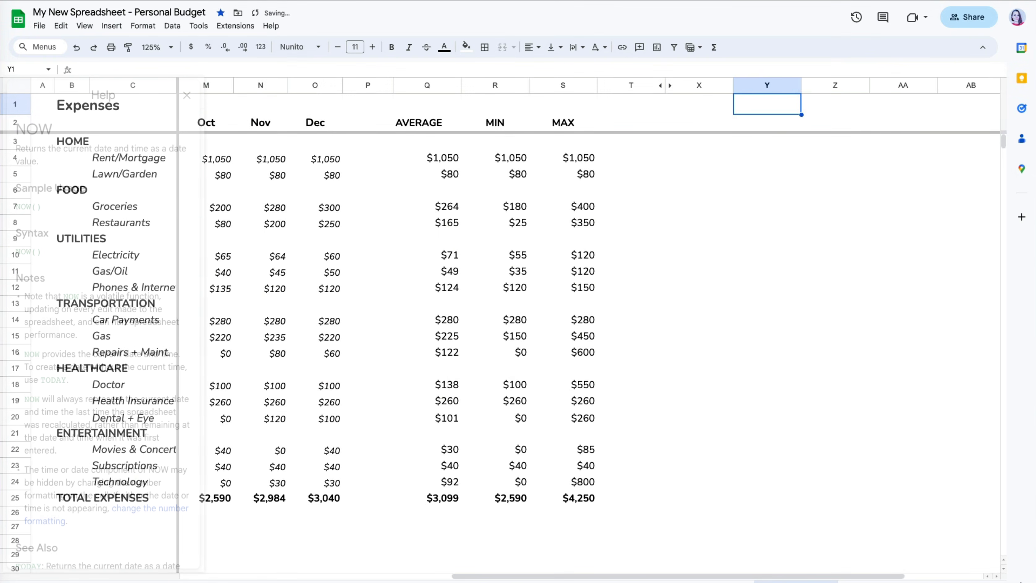
# - Replace Y1 with =NOW() and autofit column Y for the full date and time
pyautogui.write('=now')
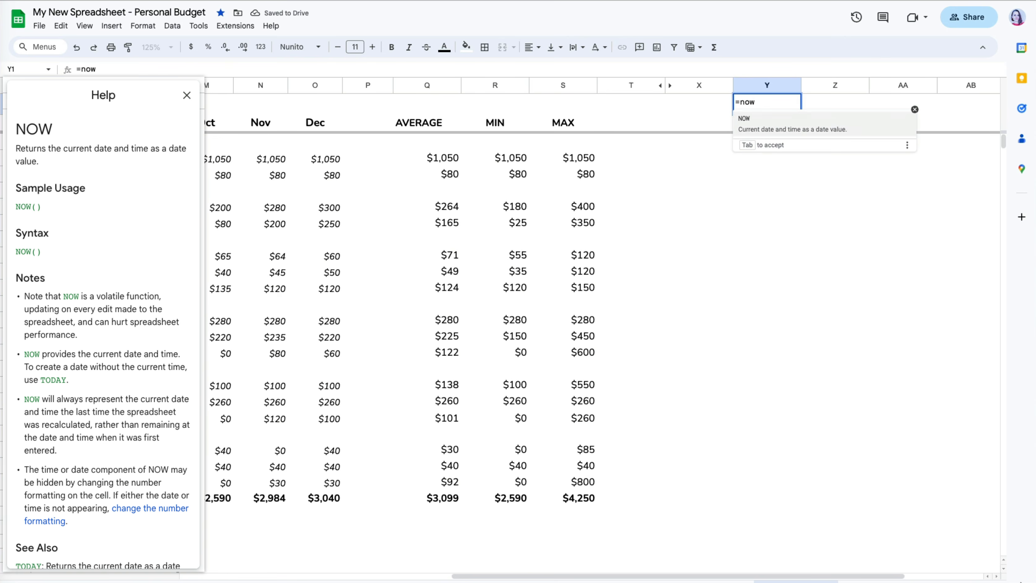
pyautogui.press('Tab')
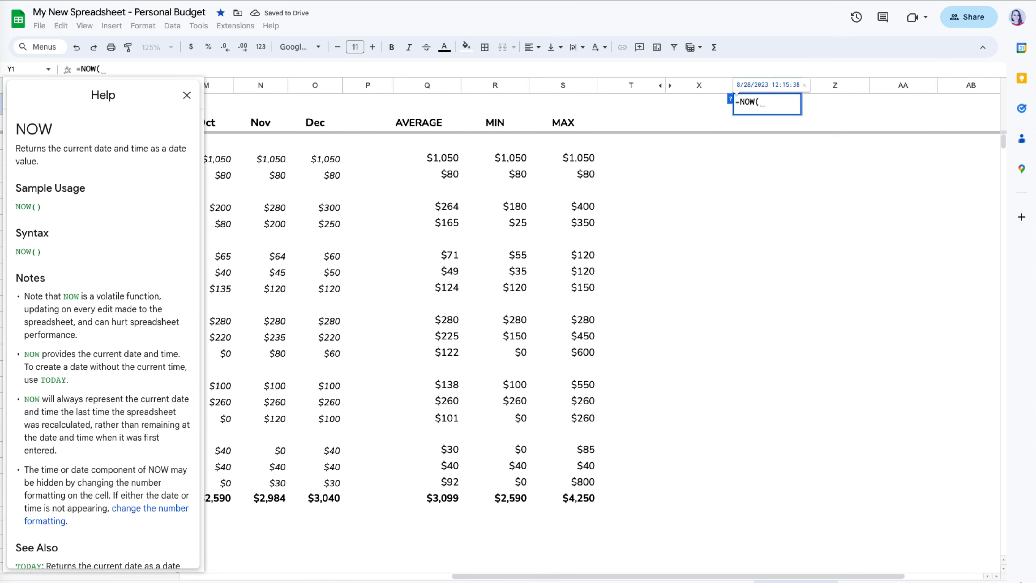
pyautogui.write(')')
pyautogui.press('Return')
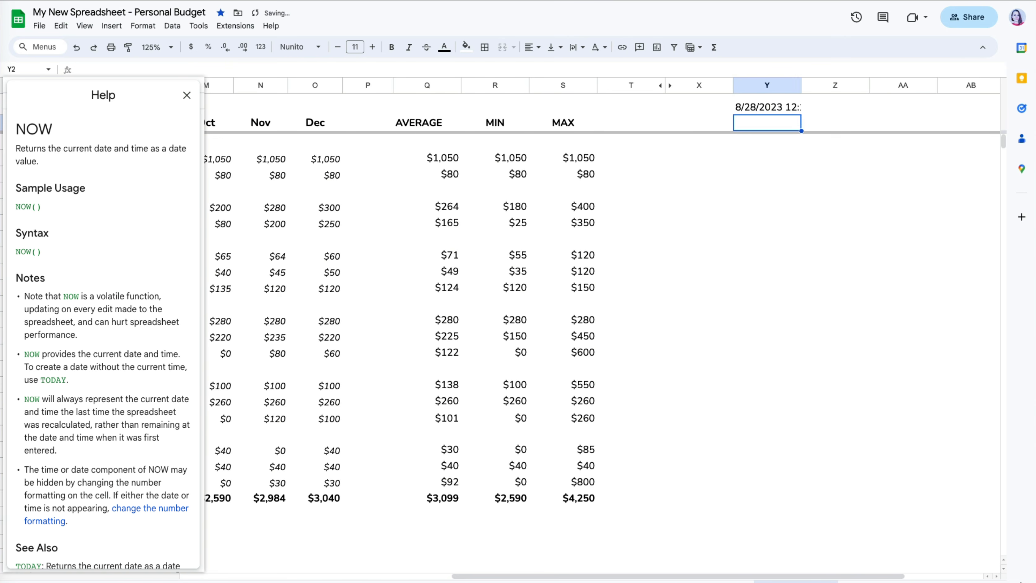
pyautogui.doubleClick(800, 85)
# - Append +1 to Y1's NOW formula
pyautogui.click(815, 107)
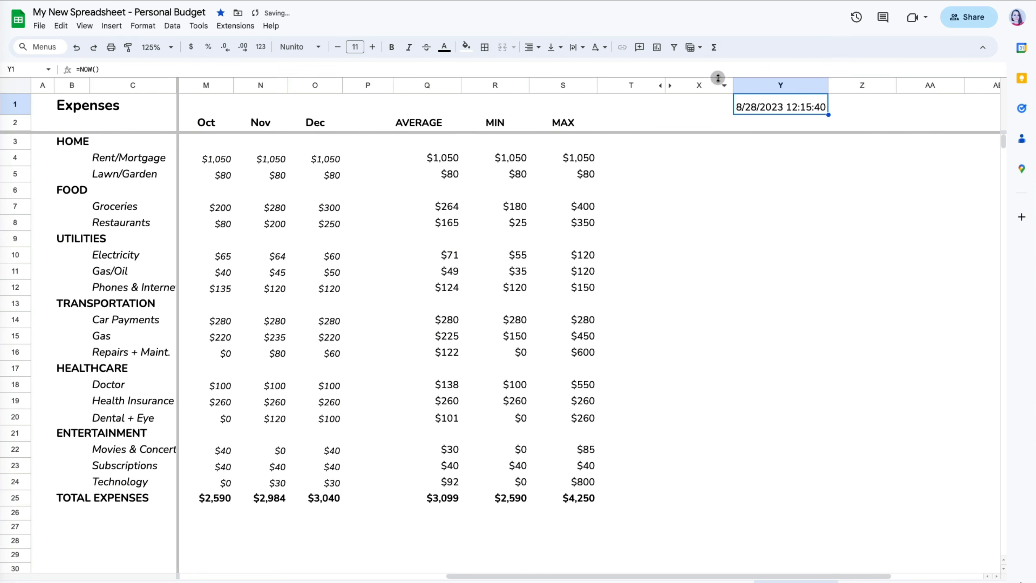
pyautogui.press('Return')
pyautogui.write('+')
pyautogui.write('1')
pyautogui.press('Return')
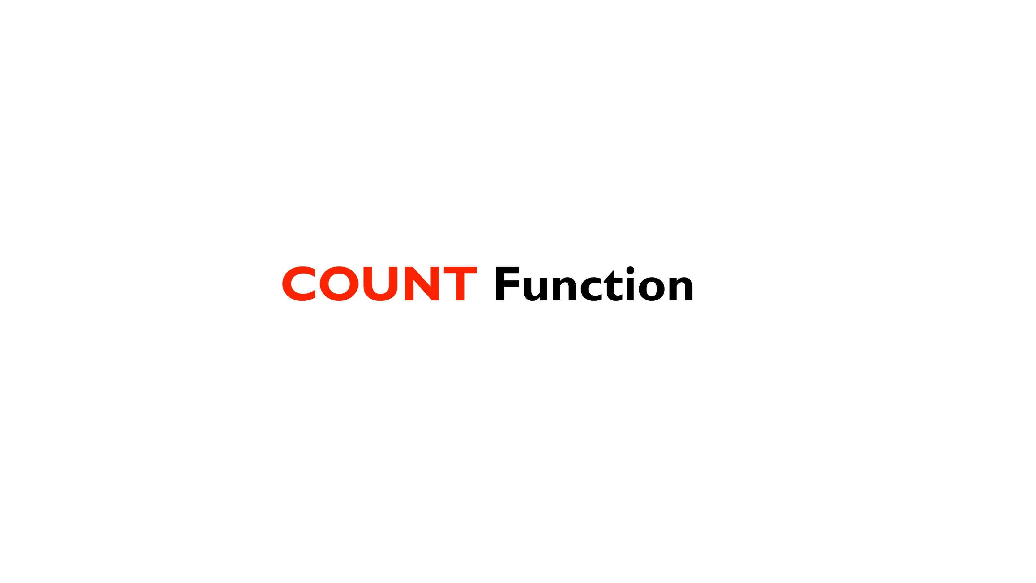
# - Enter =COUNT(D4:D24) in D27 to count January's numeric cells
pyautogui.click(220, 525)
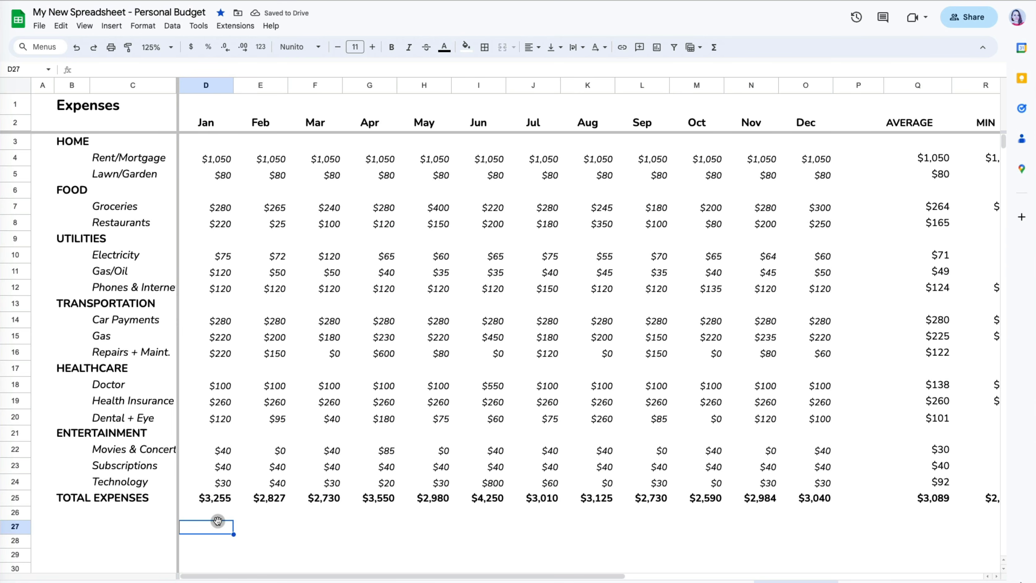
pyautogui.write('=count(')
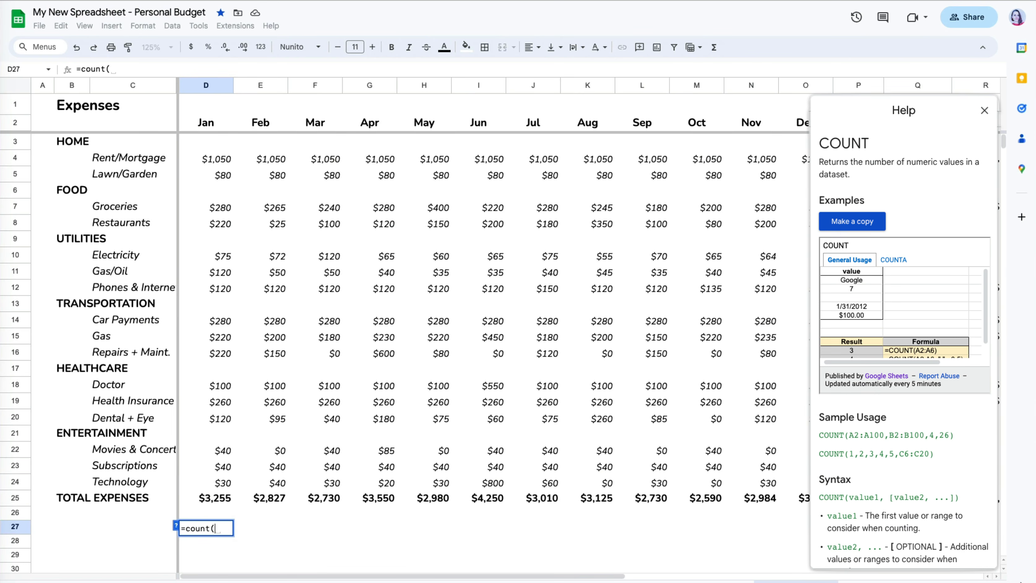
pyautogui.moveTo(220, 482); pyautogui.dragTo(224, 167)
pyautogui.press('Return')
pyautogui.click(224, 526)
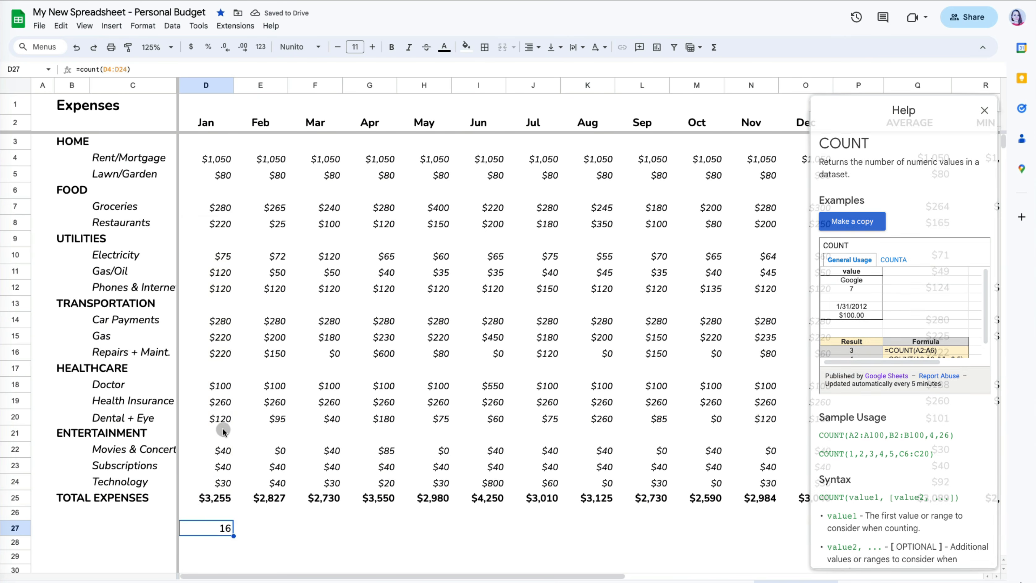
# - Enter 20 in D21 beside ENTERTAINMENT
pyautogui.click(224, 430)
pyautogui.write('20')
pyautogui.press('Return')
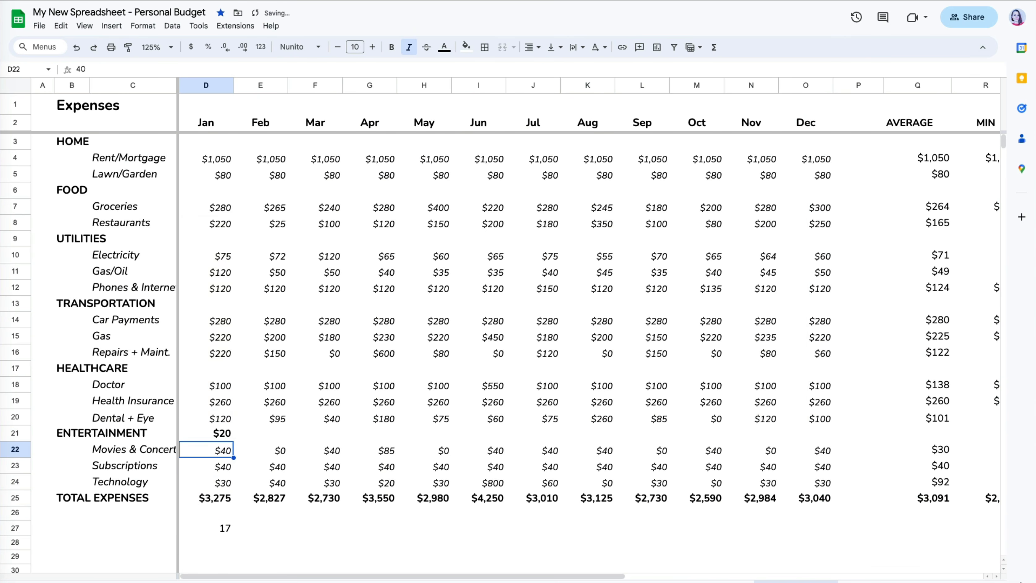
pyautogui.click(285, 433)
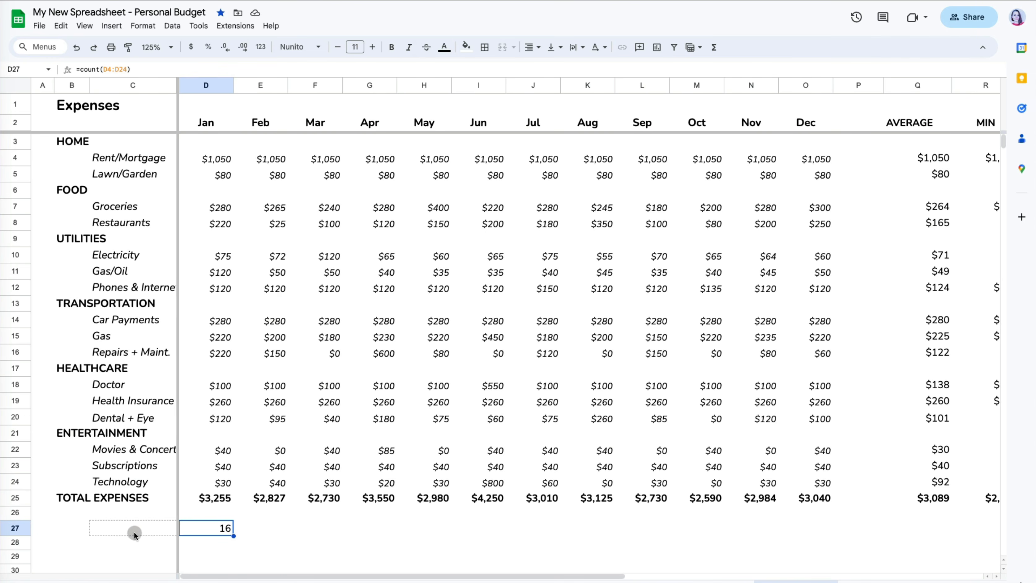
# - Widen column B to fit TRANSPORTATION and change C27's formula to =COUNTA(C4:C24)
pyautogui.keyDown('shift'); pyautogui.click(129, 531); pyautogui.keyUp('shift')
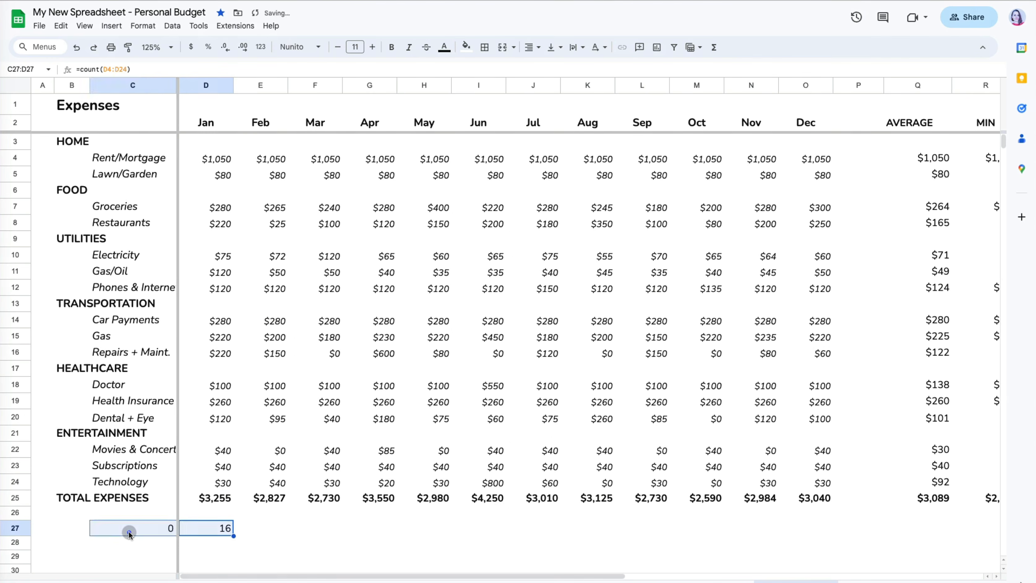
pyautogui.click(131, 531)
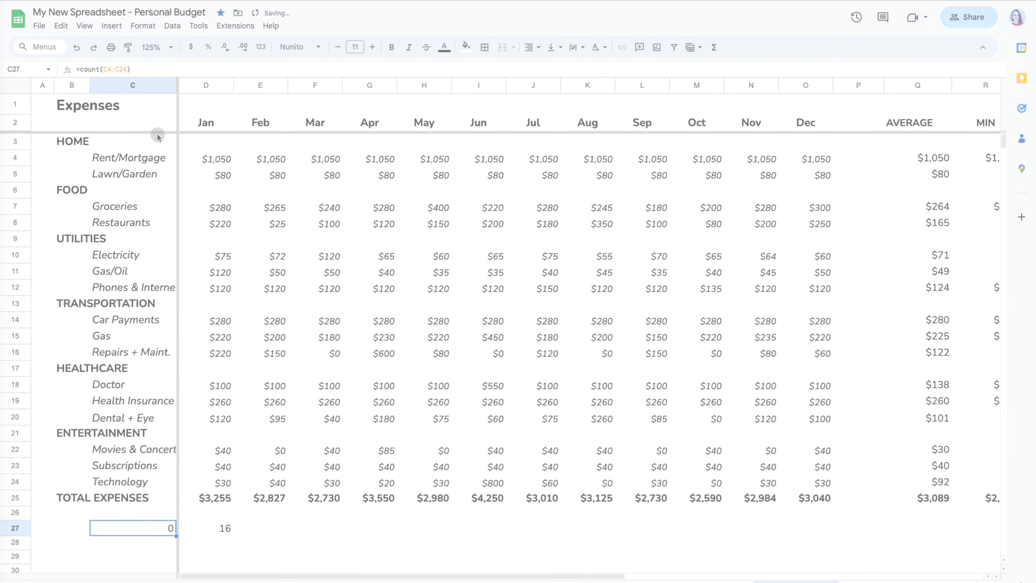
pyautogui.doubleClick(89, 86)
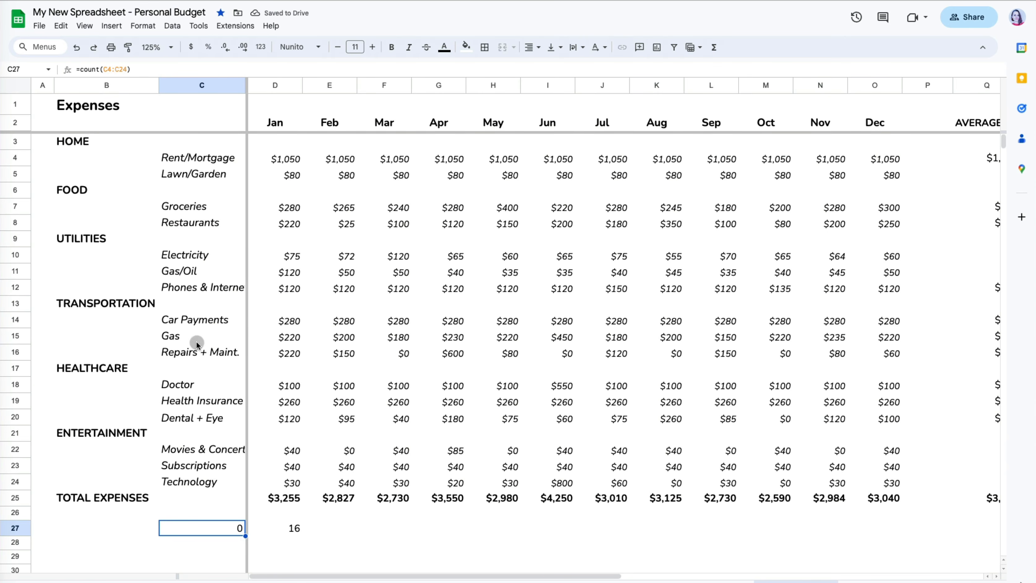
pyautogui.click(197, 69)
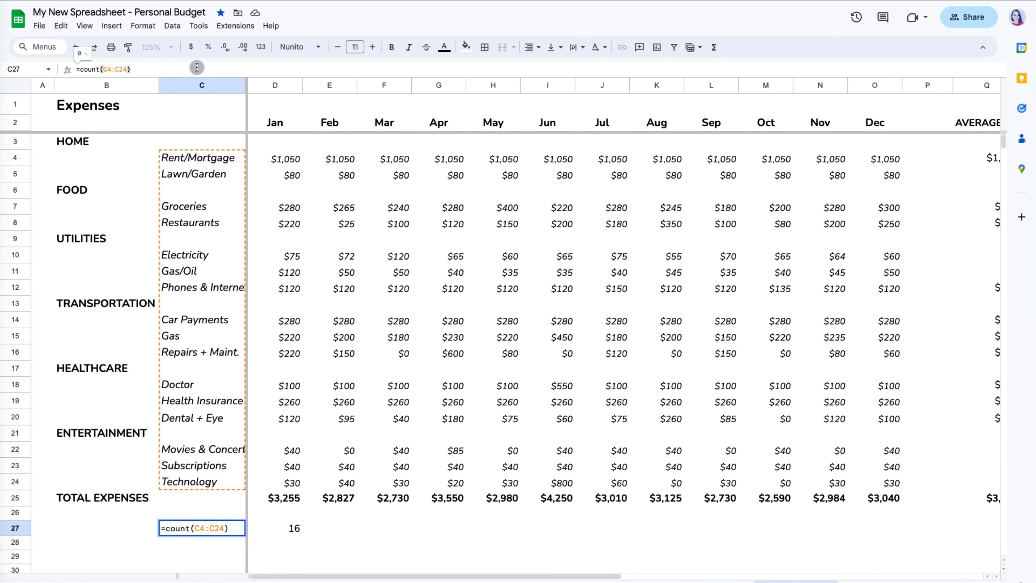
pyautogui.press('Escape')
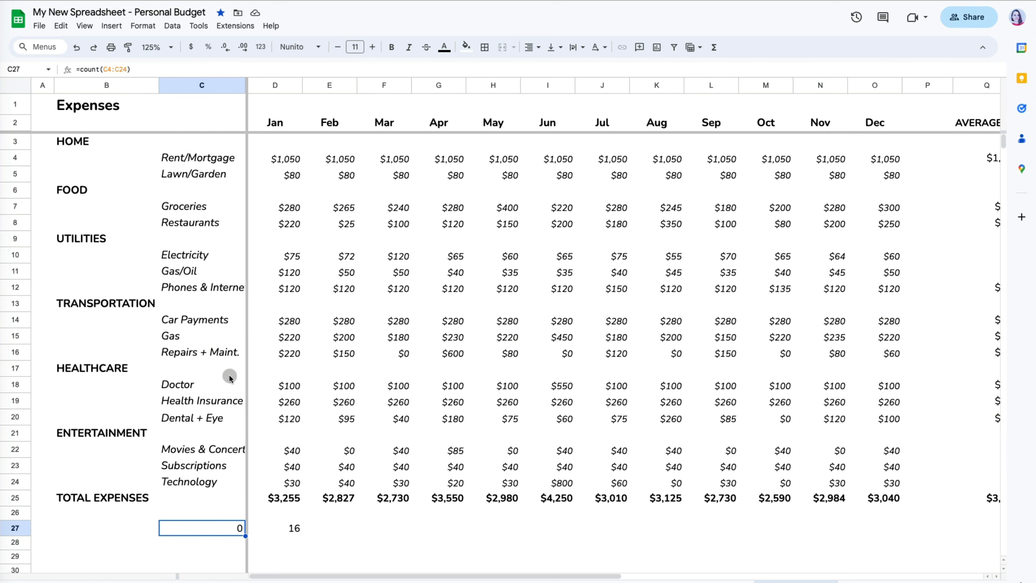
pyautogui.click(102, 70)
pyautogui.write('a')
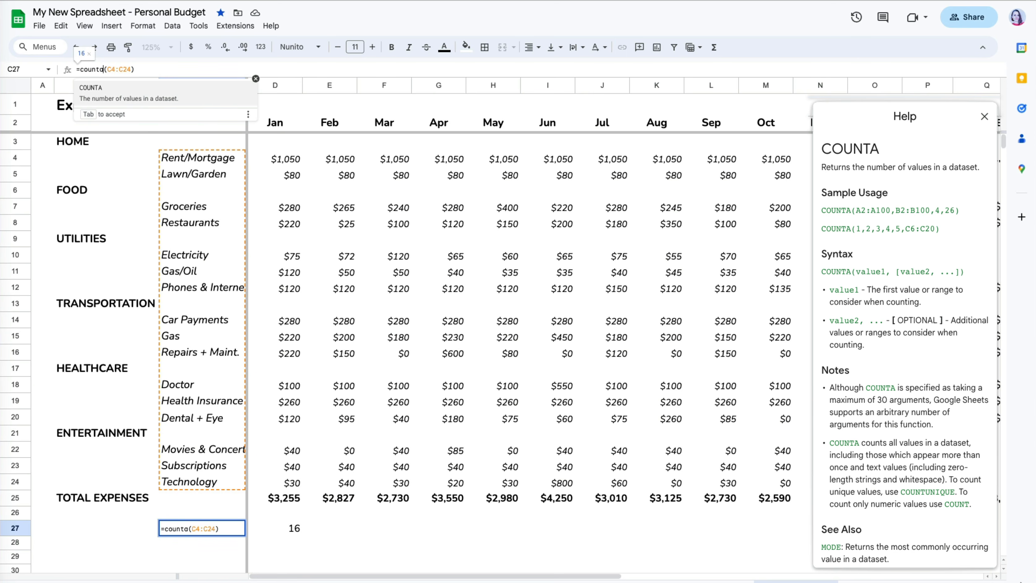
pyautogui.press('Tab')
pyautogui.press('Return')
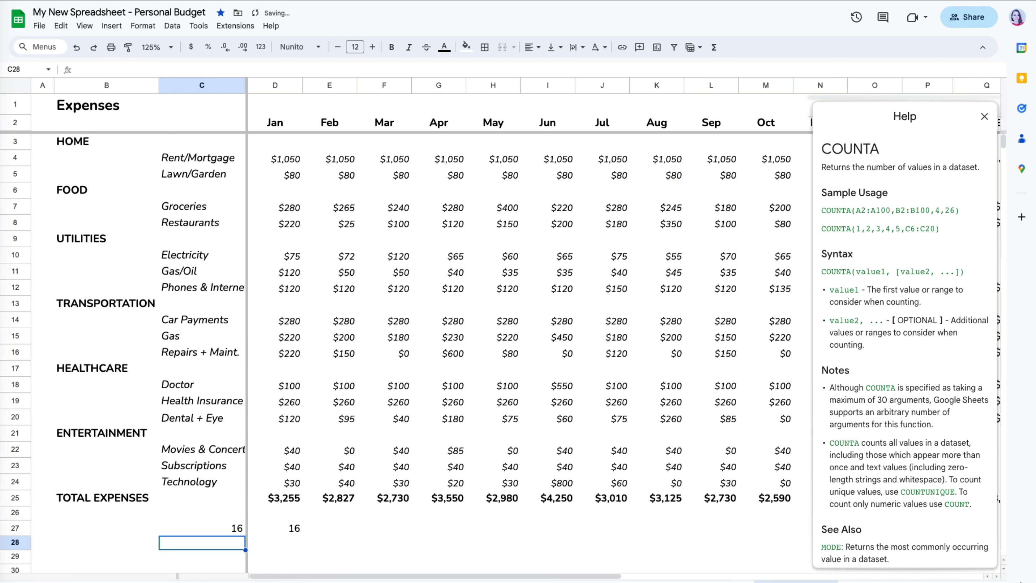
pyautogui.click(230, 528)
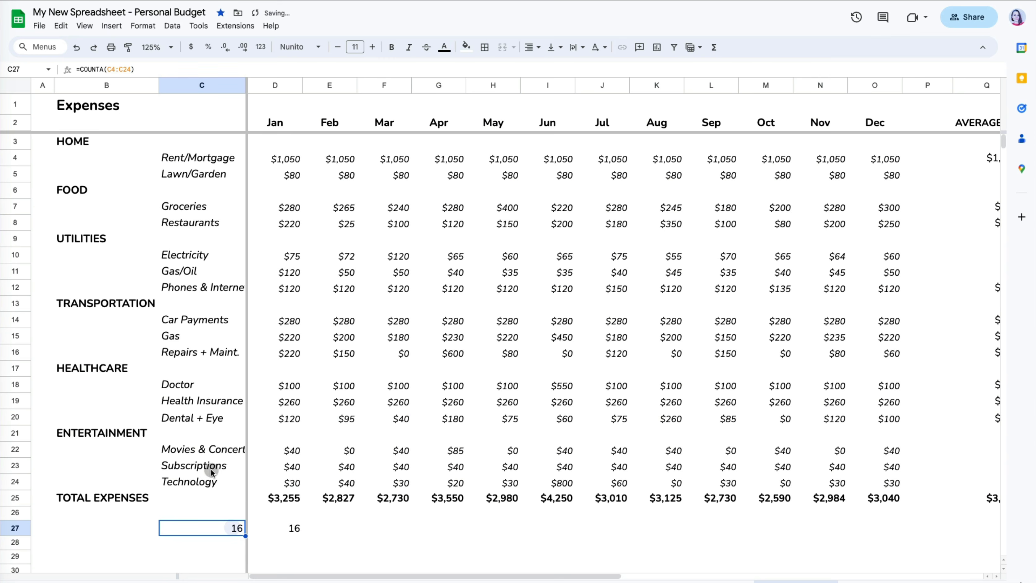
# - Enter 0 in C17 and 40 in C21 to raise the COUNTA result
pyautogui.click(202, 367)
pyautogui.write('0')
pyautogui.press('Return')
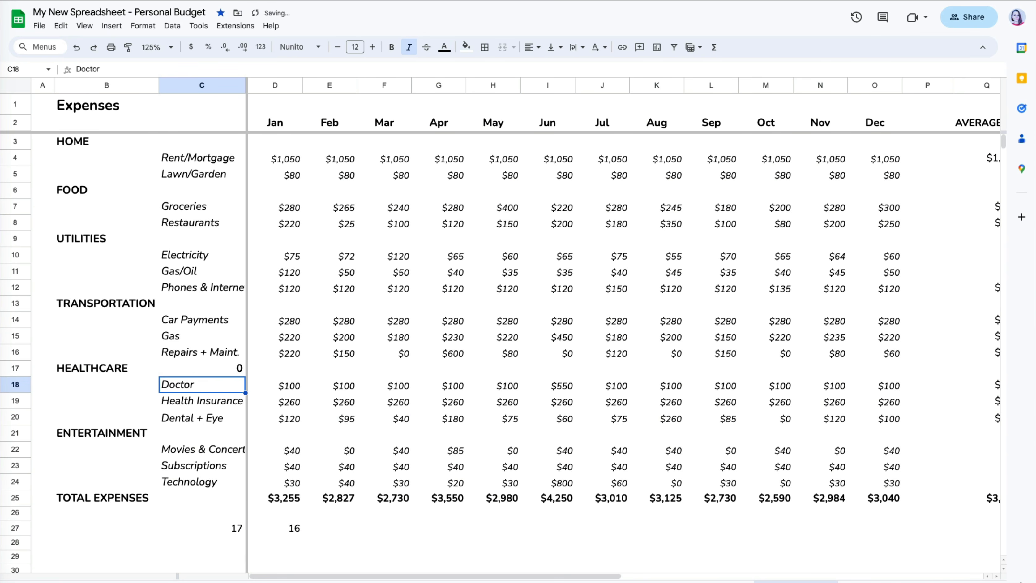
pyautogui.press('Down')
pyautogui.press('Down')
pyautogui.press('Down')
pyautogui.write('40')
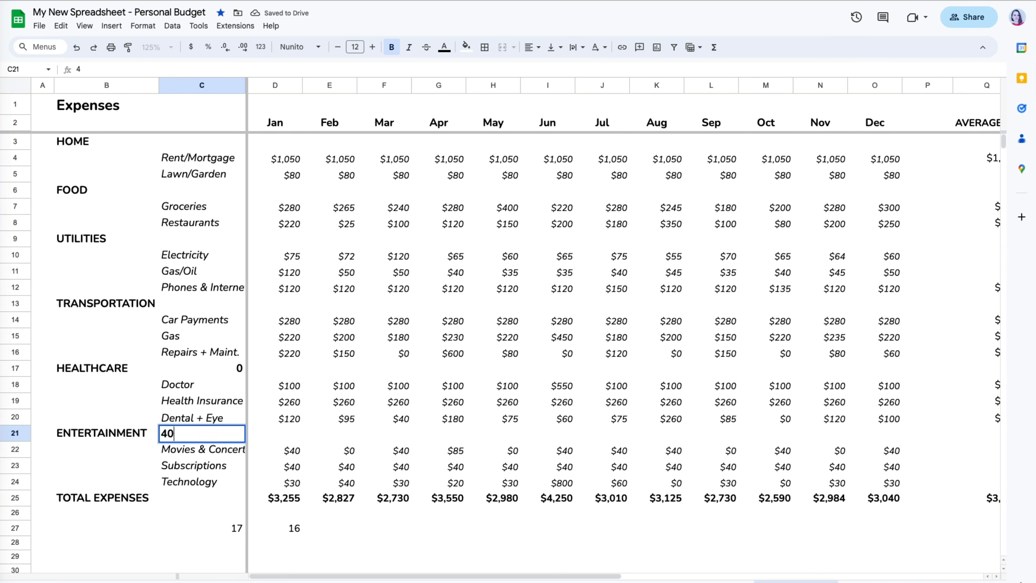
pyautogui.press('Return')
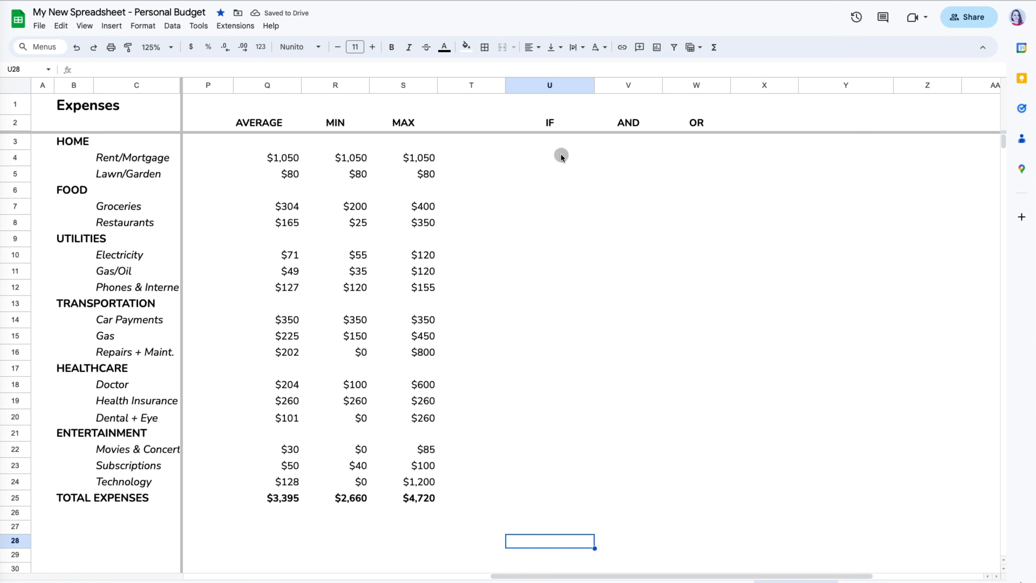
# - Enter =IF(Q4>250,"Big Expense","") in U4 and fill it down to U25
pyautogui.click(560, 155)
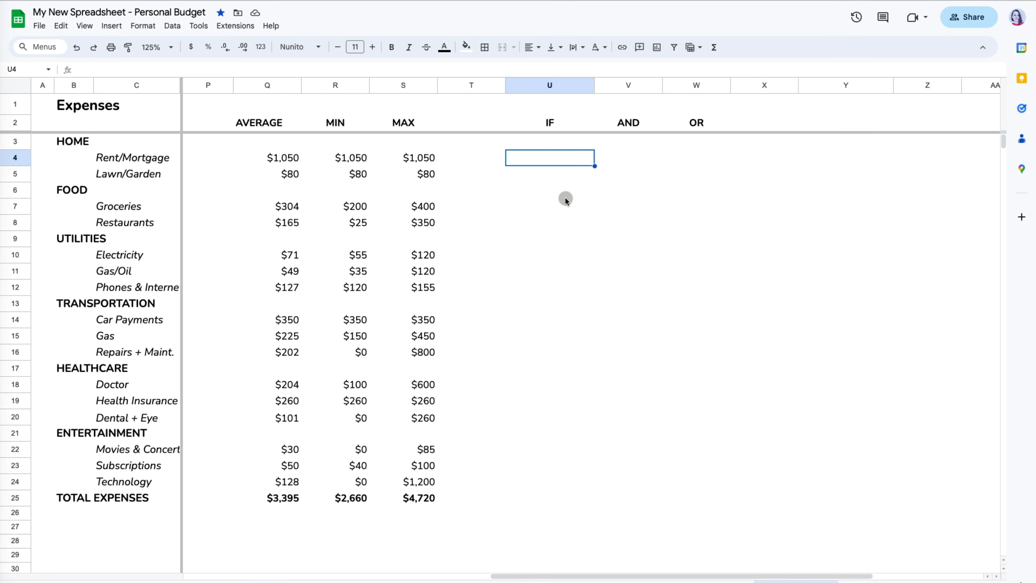
pyautogui.write('=')
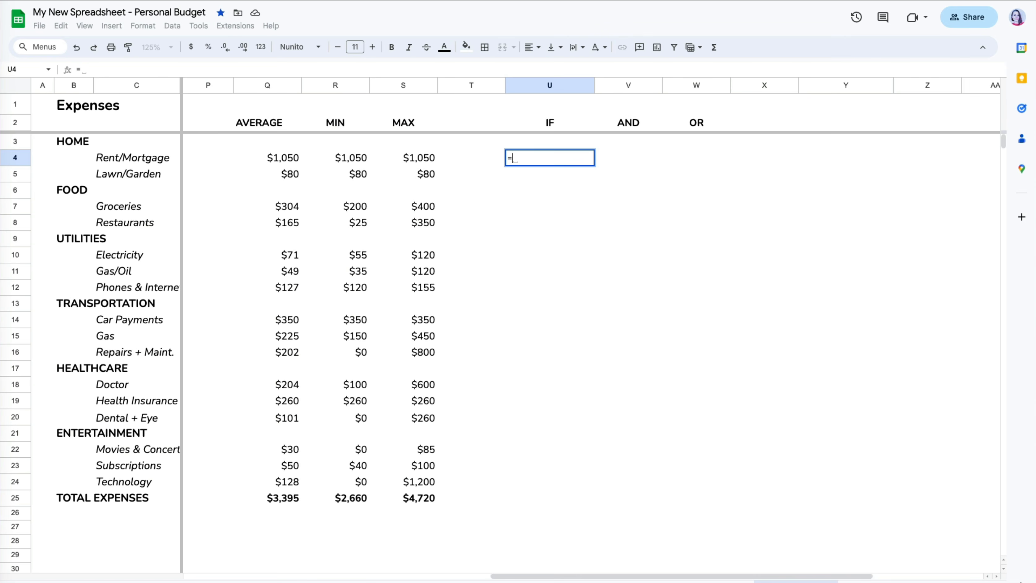
pyautogui.write('if(')
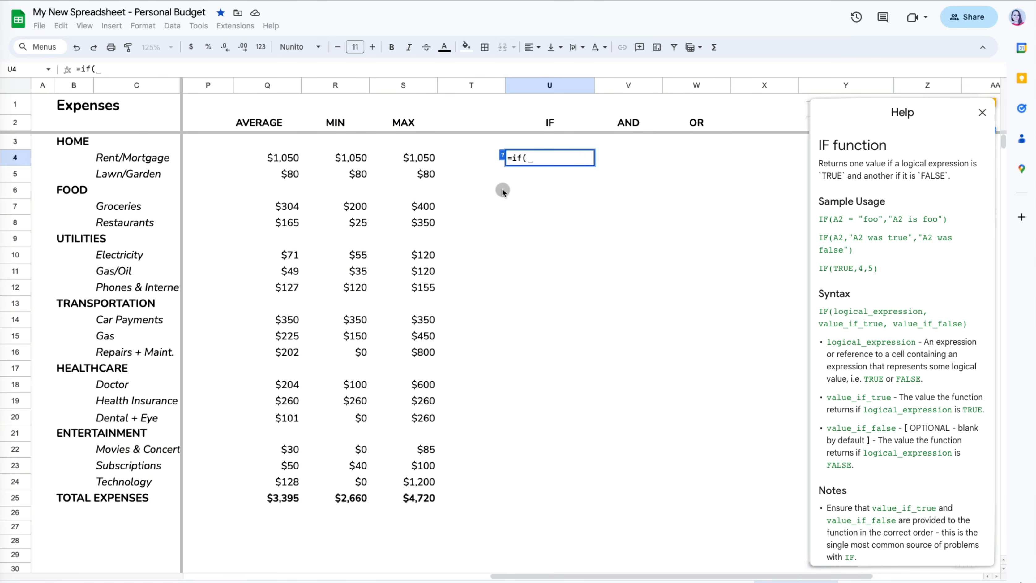
pyautogui.click(290, 160)
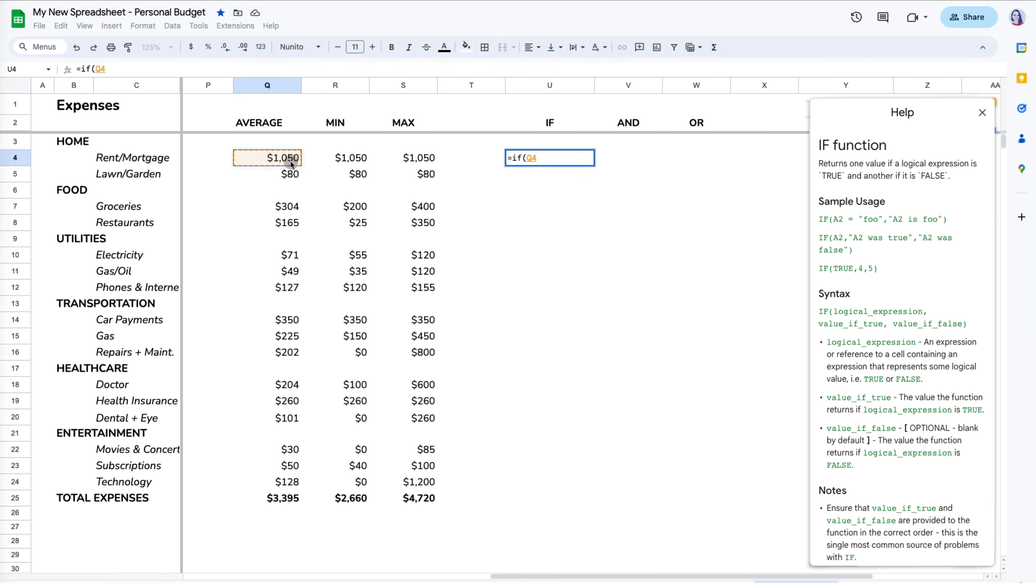
pyautogui.write('>')
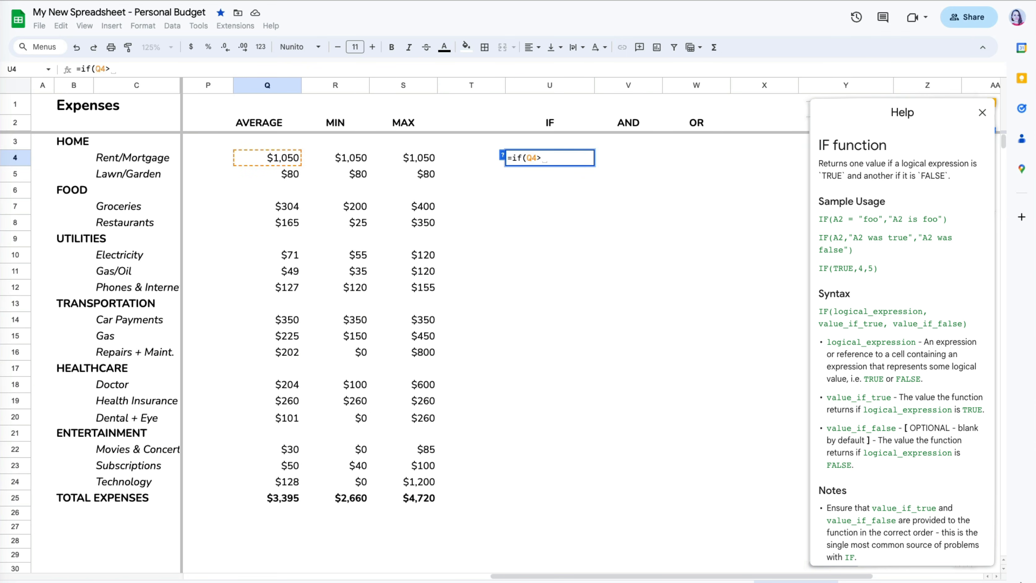
pyautogui.write('250')
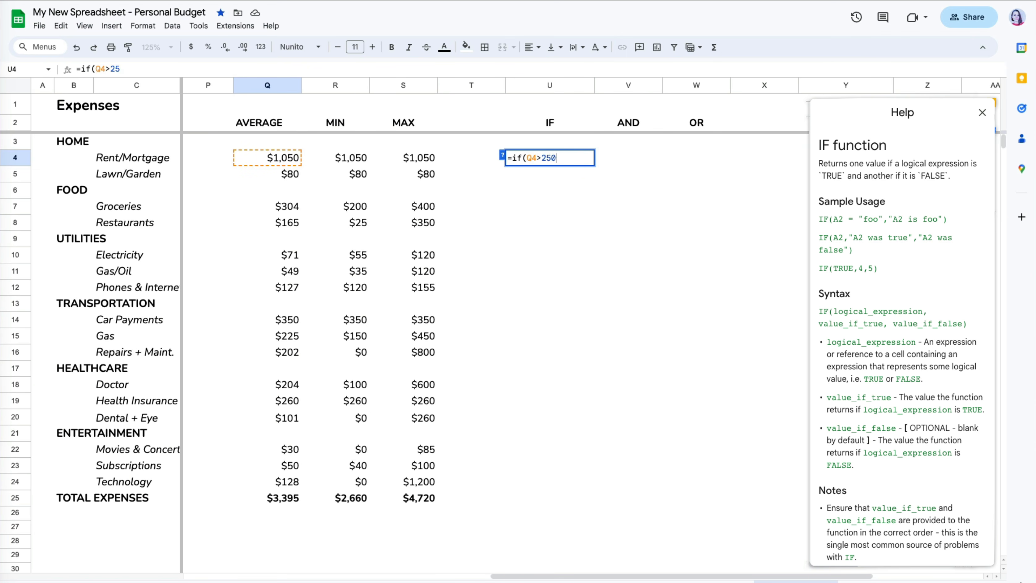
pyautogui.write(',')
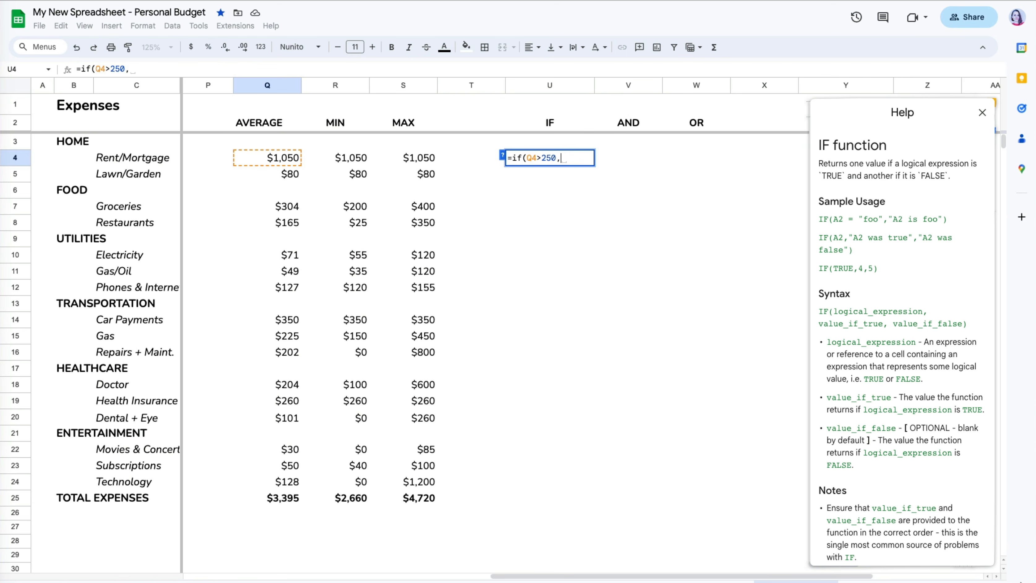
pyautogui.write('"B')
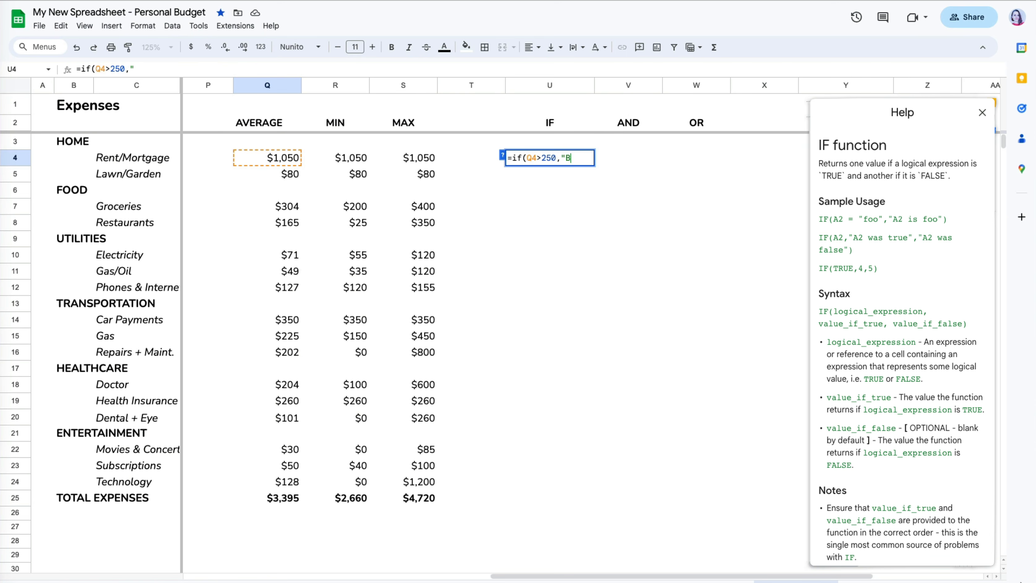
pyautogui.write('ig Expen')
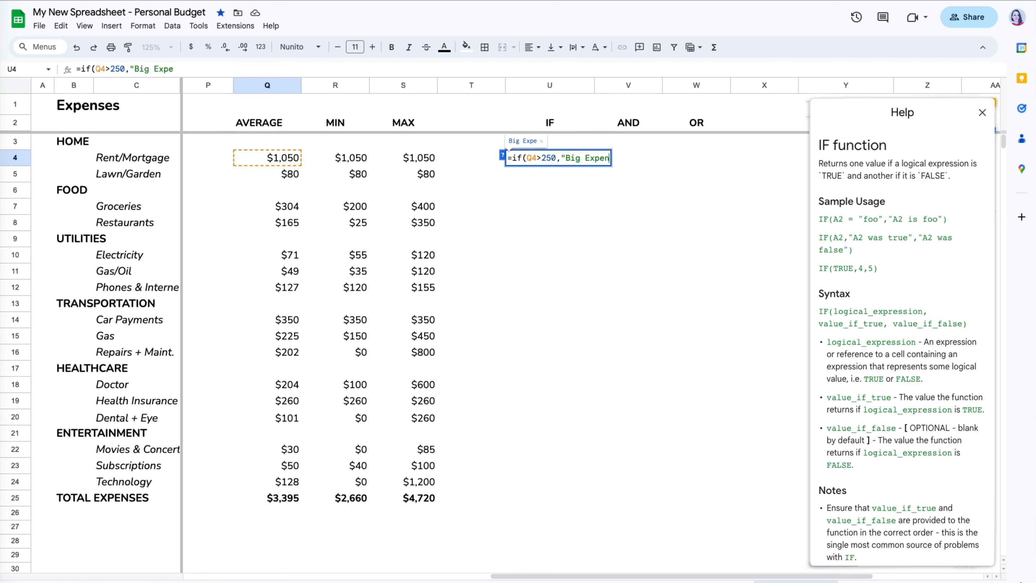
pyautogui.write('se", ')
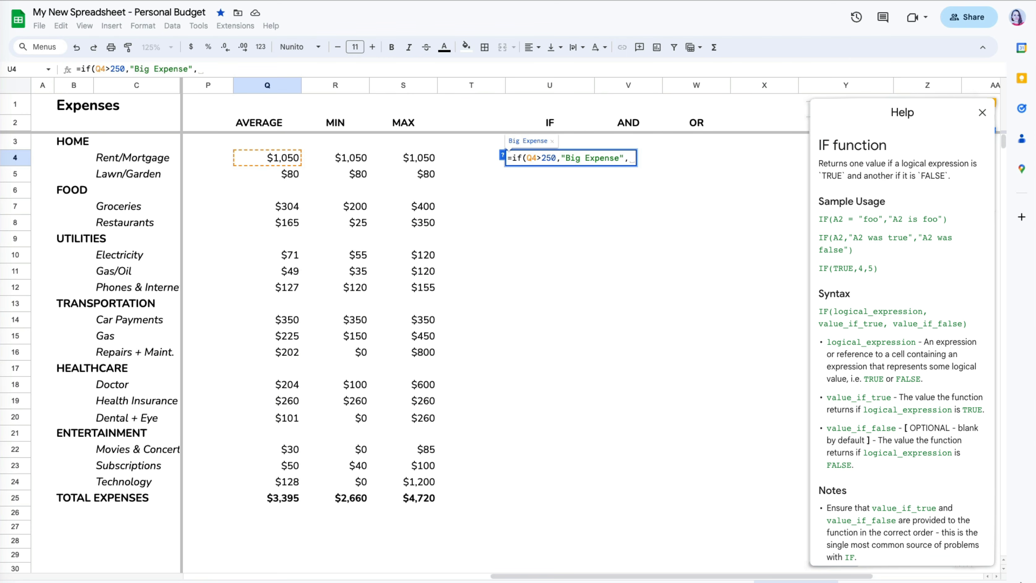
pyautogui.write('"')
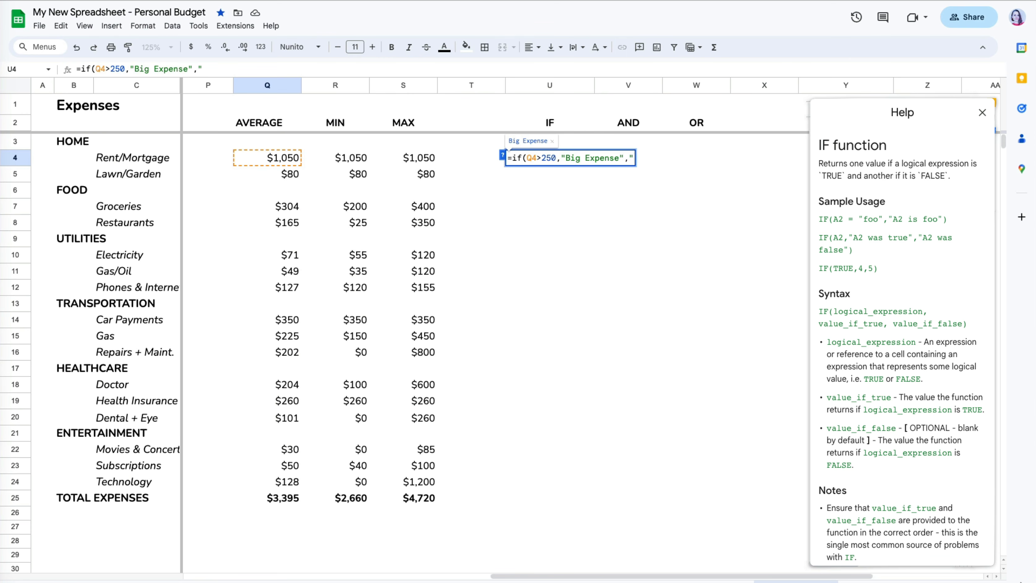
pyautogui.write('"')
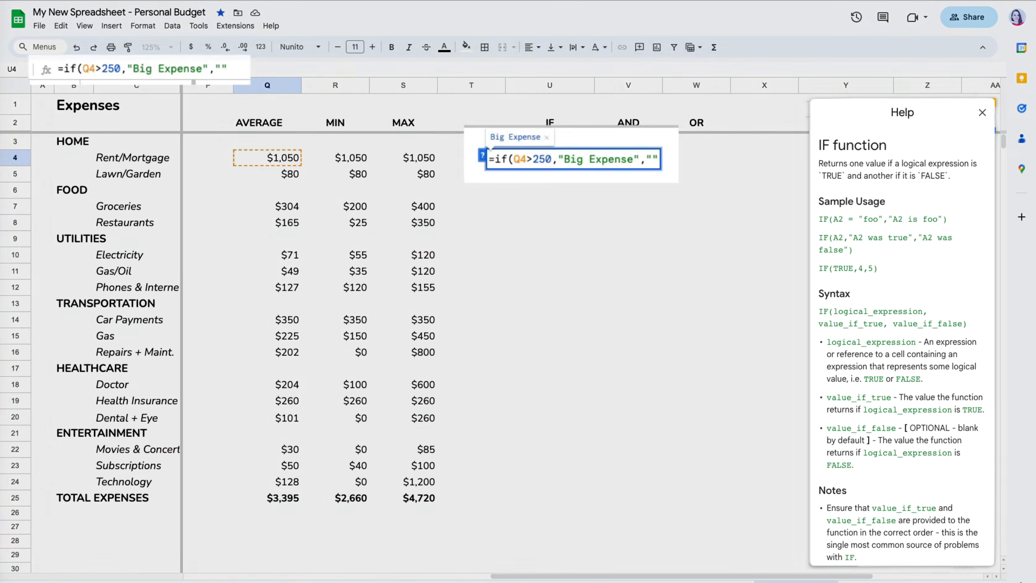
pyautogui.write(')')
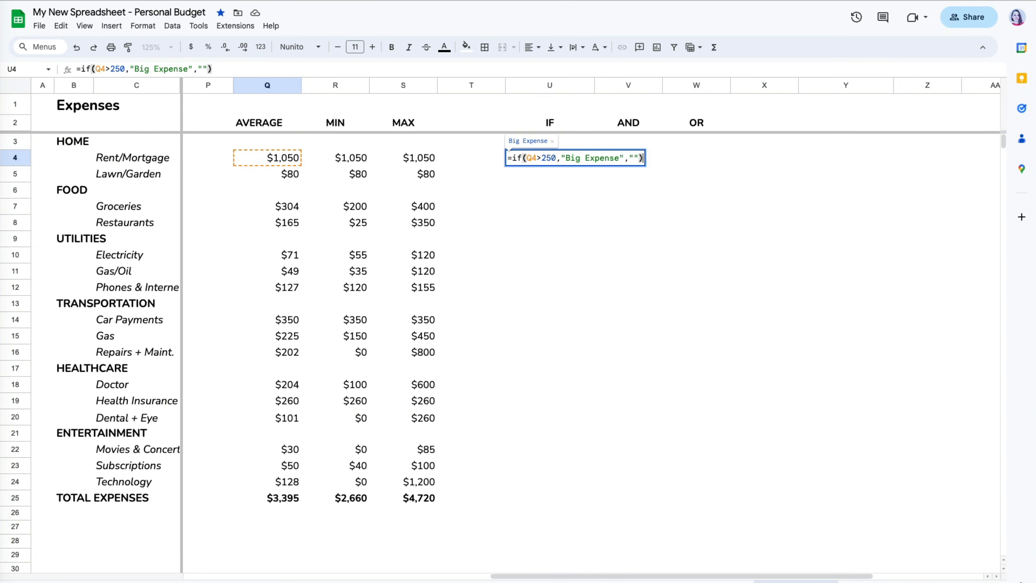
pyautogui.press('Return')
pyautogui.click(580, 157)
pyautogui.moveTo(593, 167); pyautogui.dragTo(578, 497)
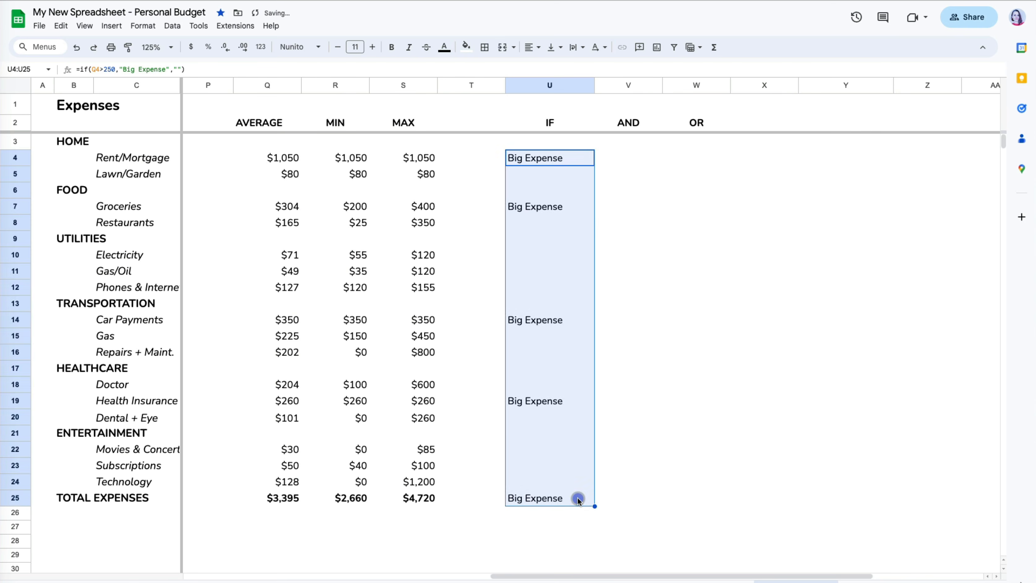
pyautogui.click(569, 512)
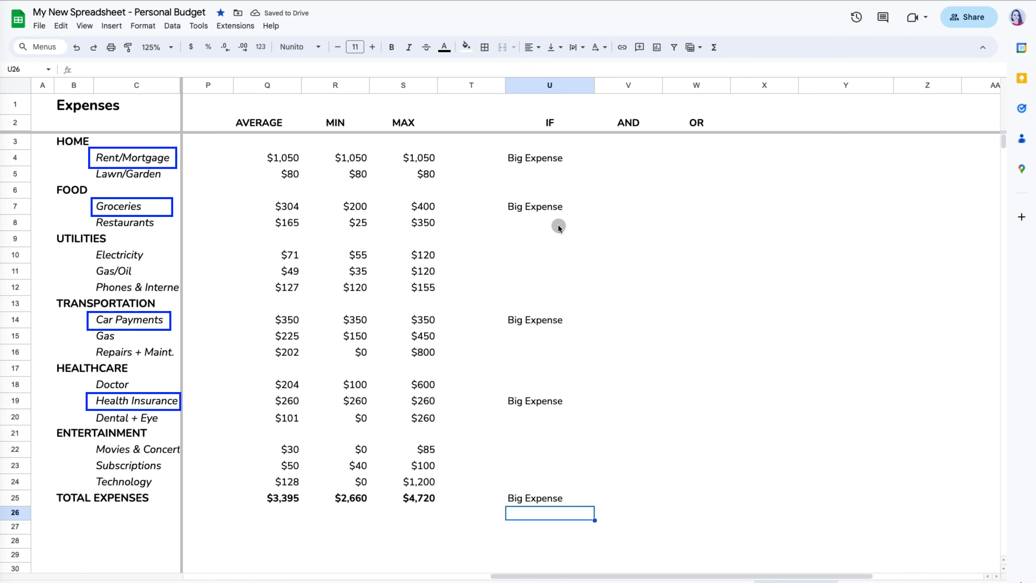
# - Nest IF(Q4>150,"Medium Expense","") into U4's formula and fill it down the column
pyautogui.click(555, 160)
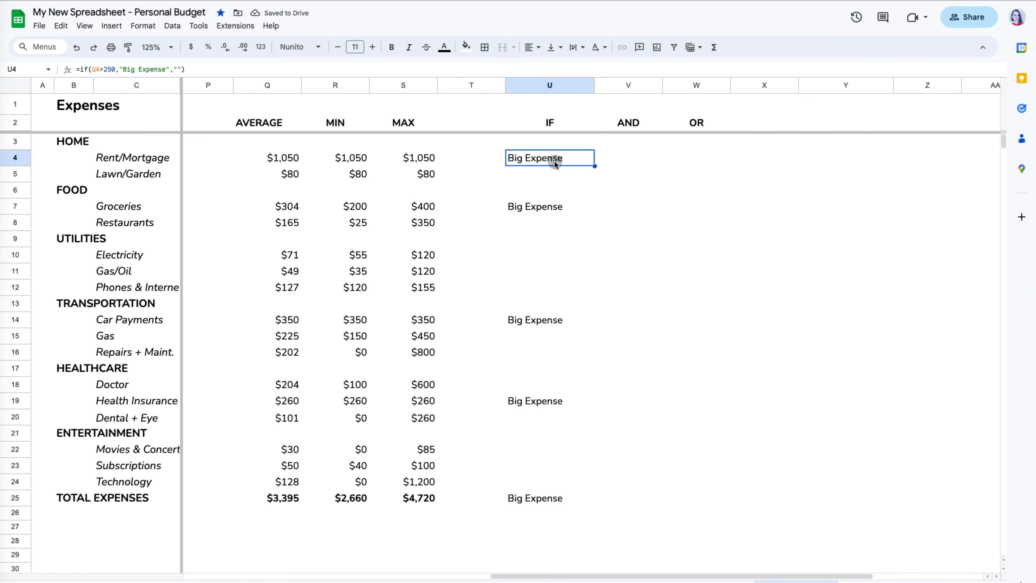
pyautogui.click(239, 72)
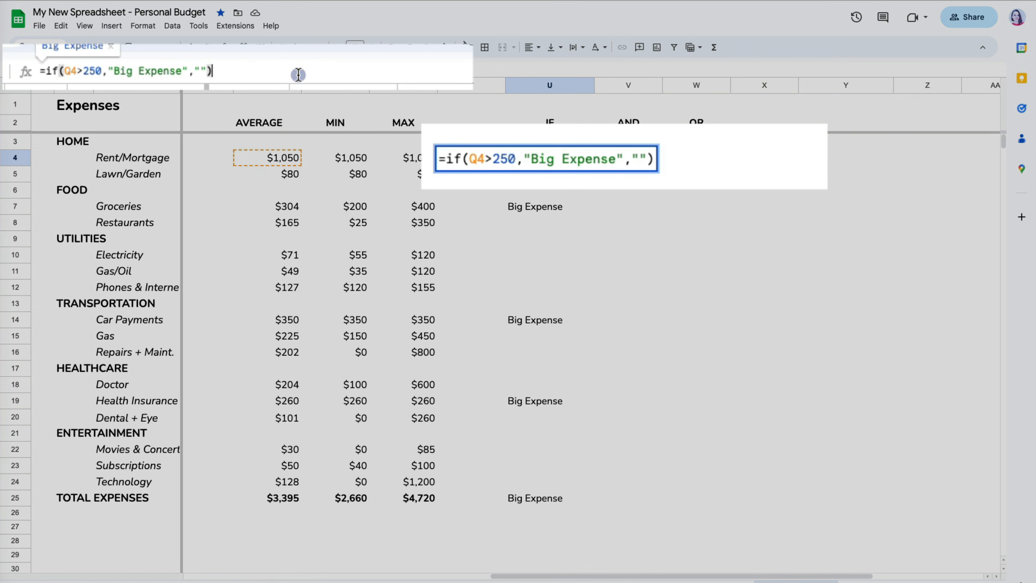
pyautogui.press('BackSpace')
pyautogui.press('BackSpace')
pyautogui.press('BackSpace')
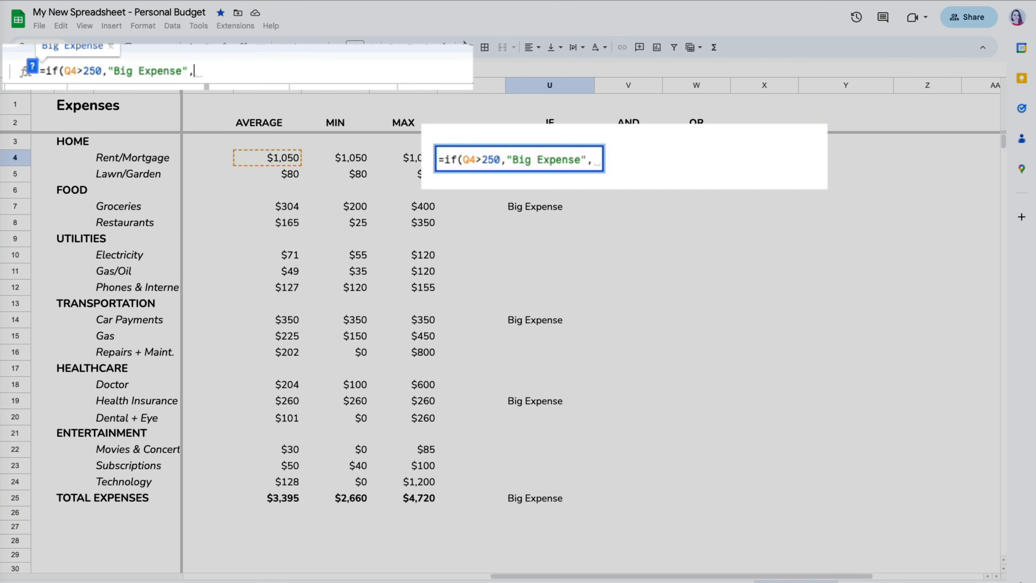
pyautogui.write('if(')
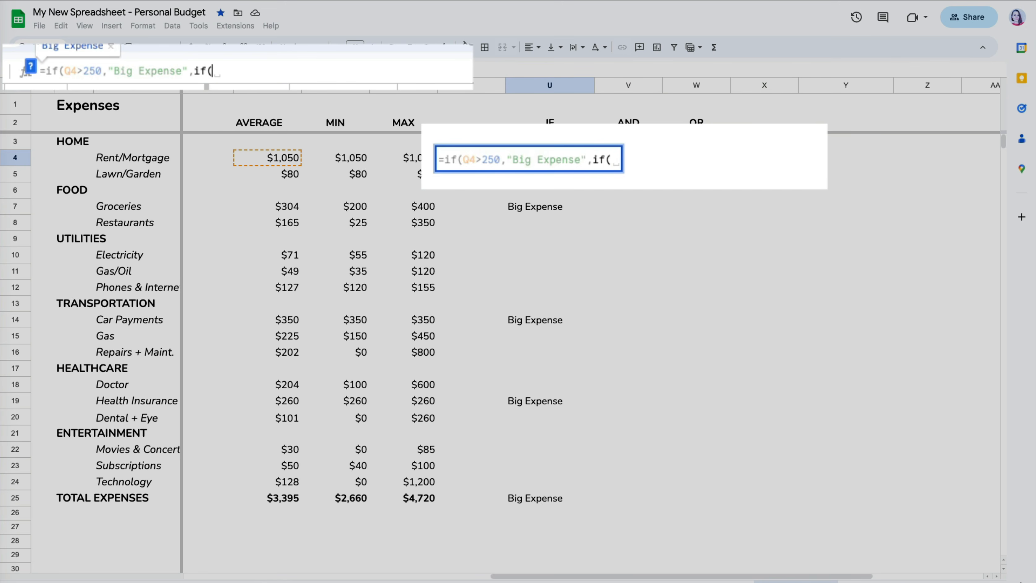
pyautogui.click(283, 159)
pyautogui.write('>')
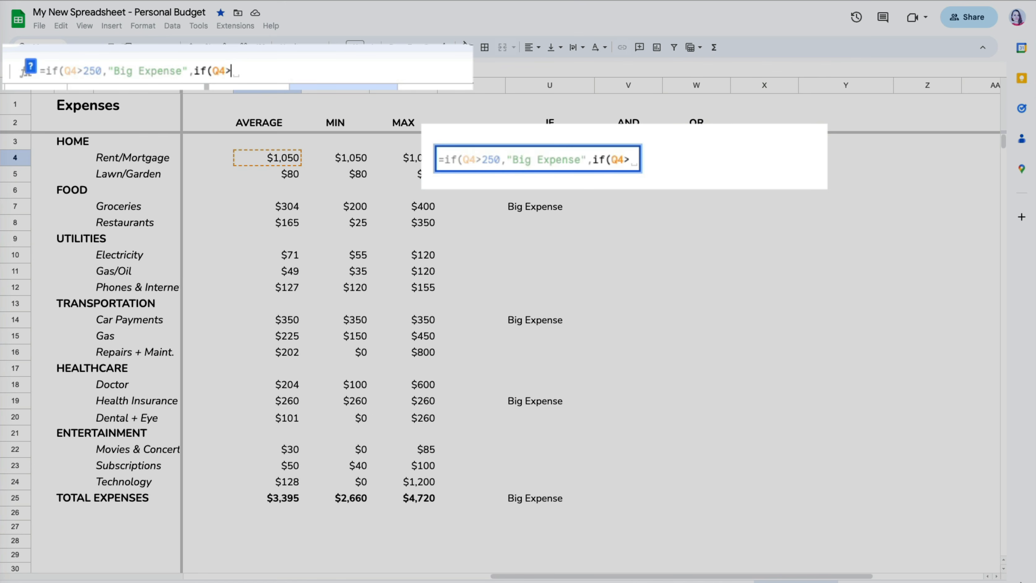
pyautogui.write('150,"Mediu')
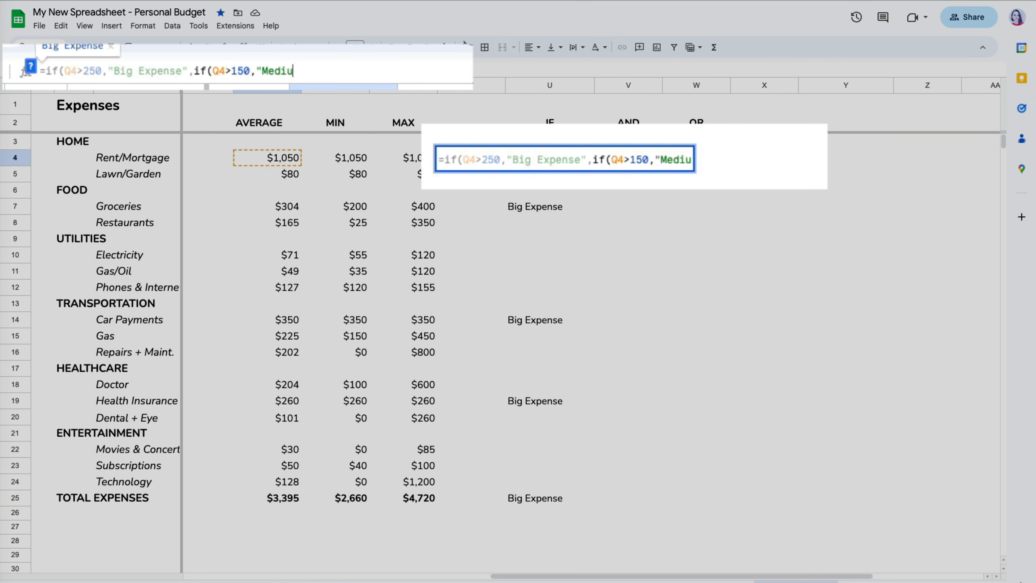
pyautogui.write('m Expense",""')
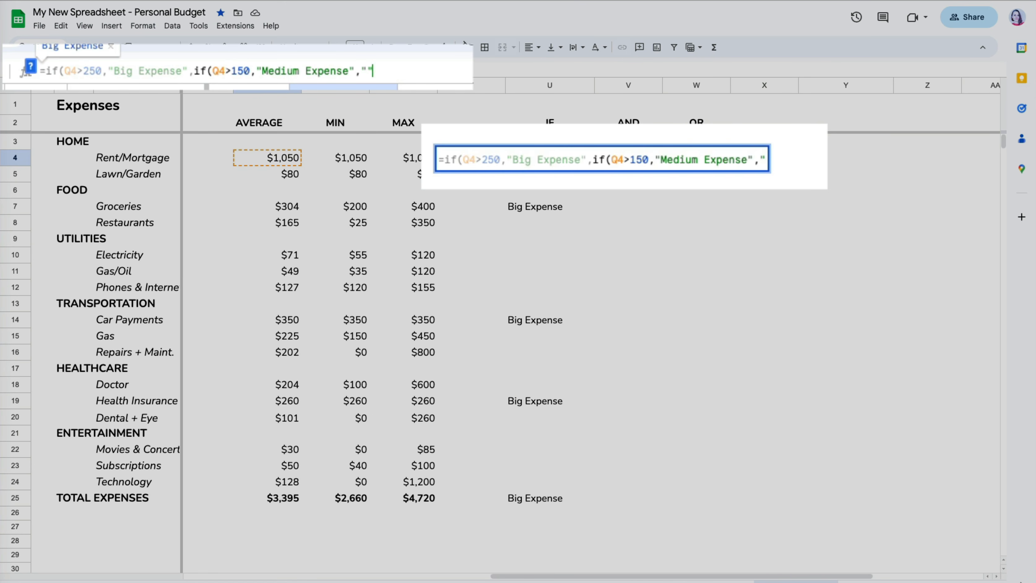
pyautogui.write('))')
pyautogui.press('Return')
pyautogui.click(579, 160)
pyautogui.moveTo(594, 166); pyautogui.dragTo(585, 508)
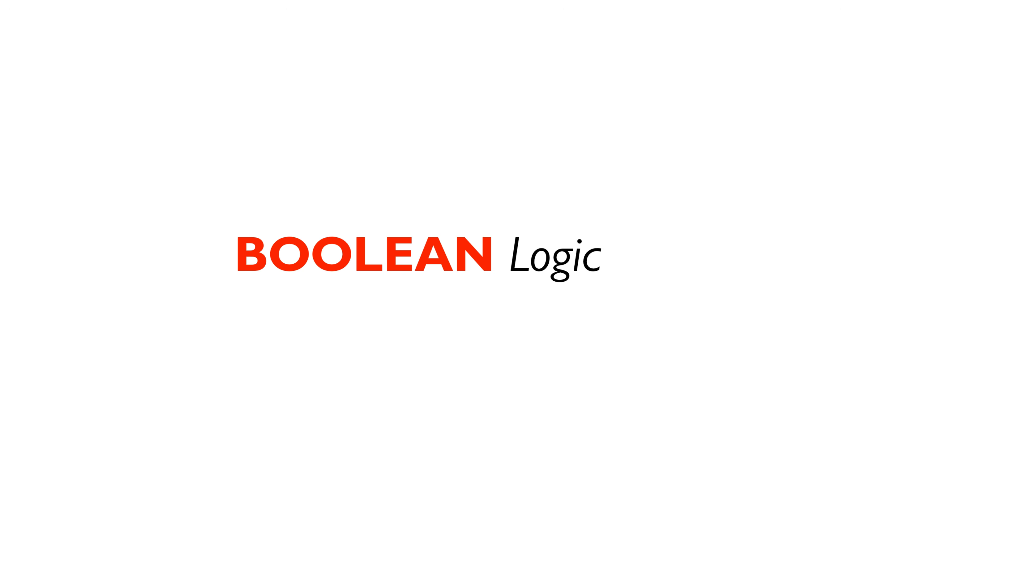
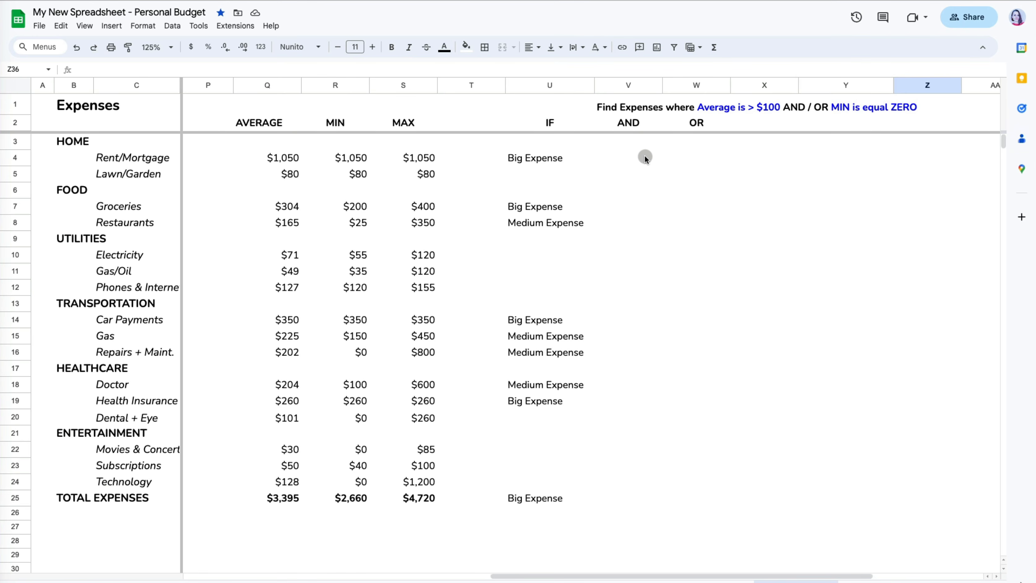
# - Enter =and(Q4>100,R4=0) in V4
pyautogui.click(645, 159)
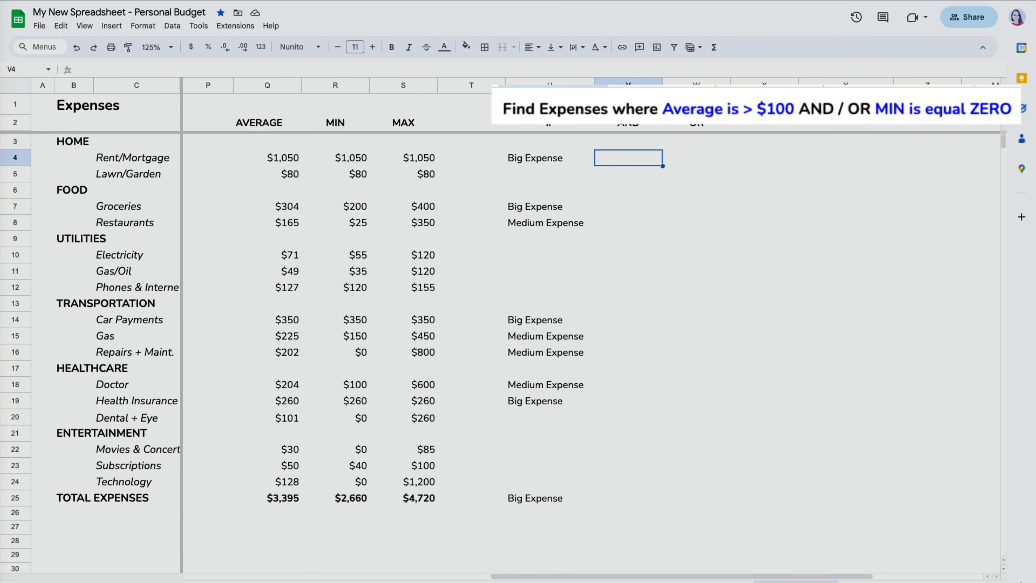
pyautogui.write('=')
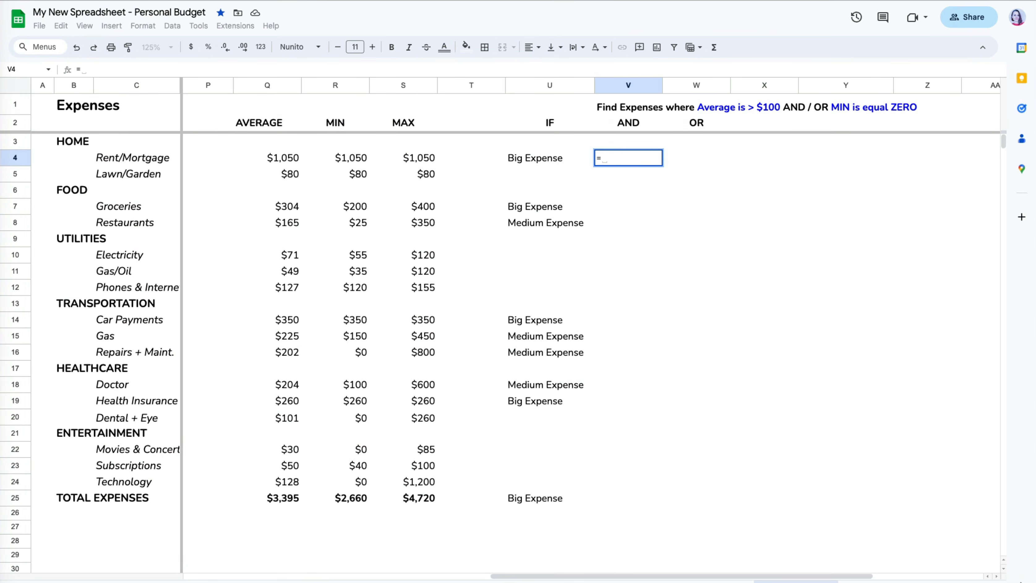
pyautogui.write('and(')
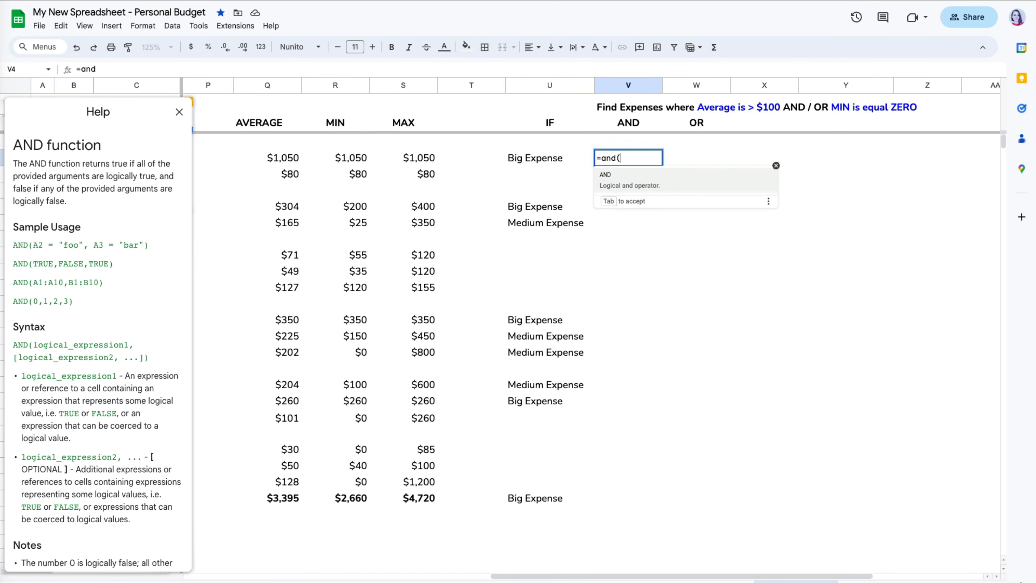
pyautogui.click(295, 158)
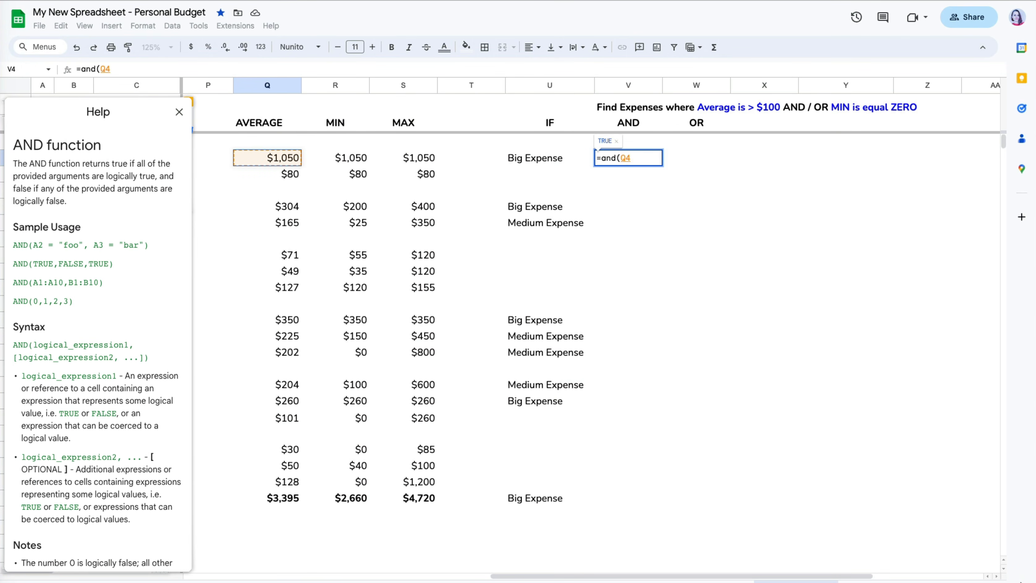
pyautogui.write('>100,')
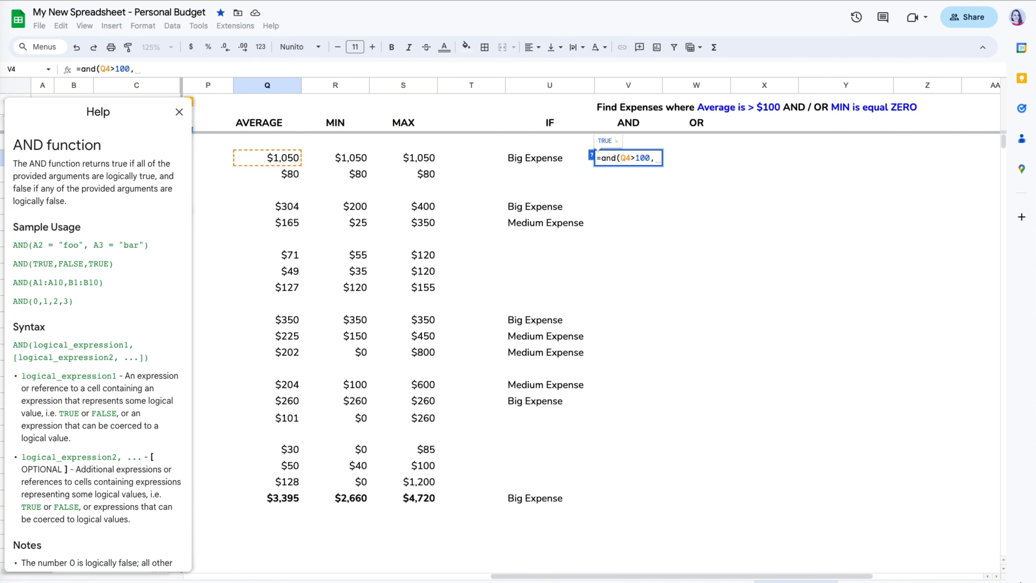
pyautogui.click(351, 157)
pyautogui.write('=0)')
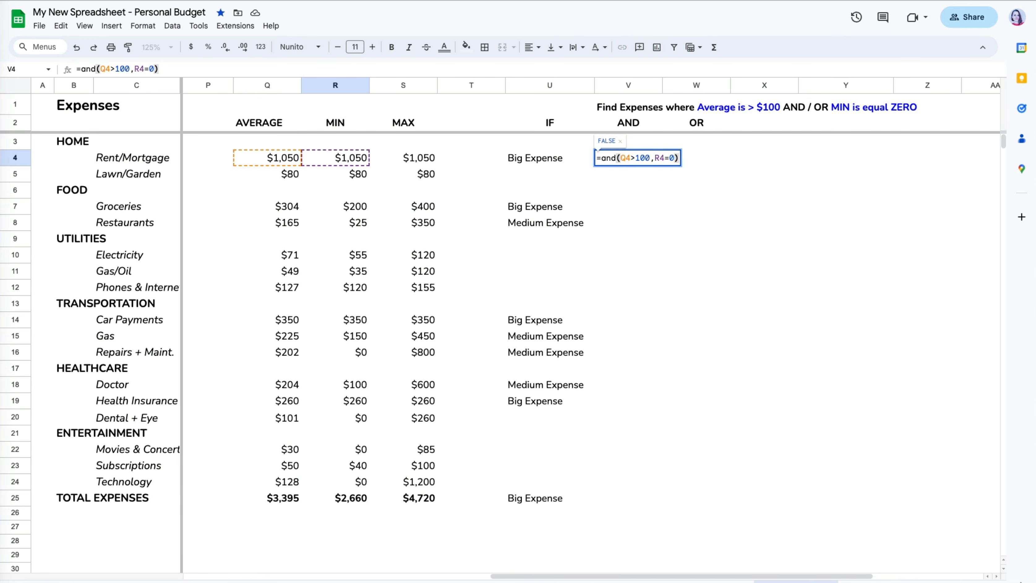
pyautogui.press('Return')
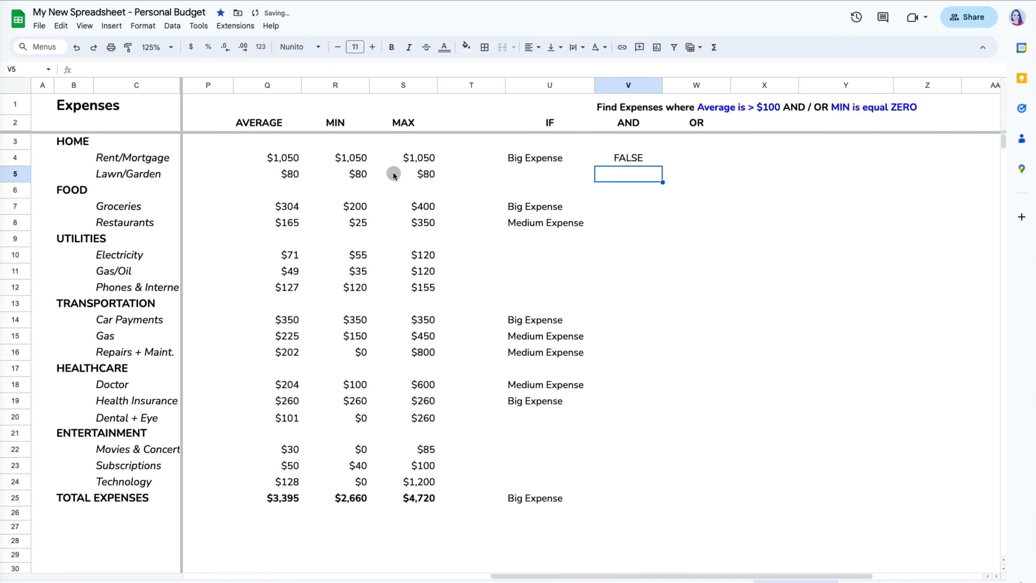
# - Fill the AND formula down to V25 and check the Repairs + Maint. average and minimum
pyautogui.click(651, 159)
pyautogui.moveTo(662, 167); pyautogui.dragTo(659, 495)
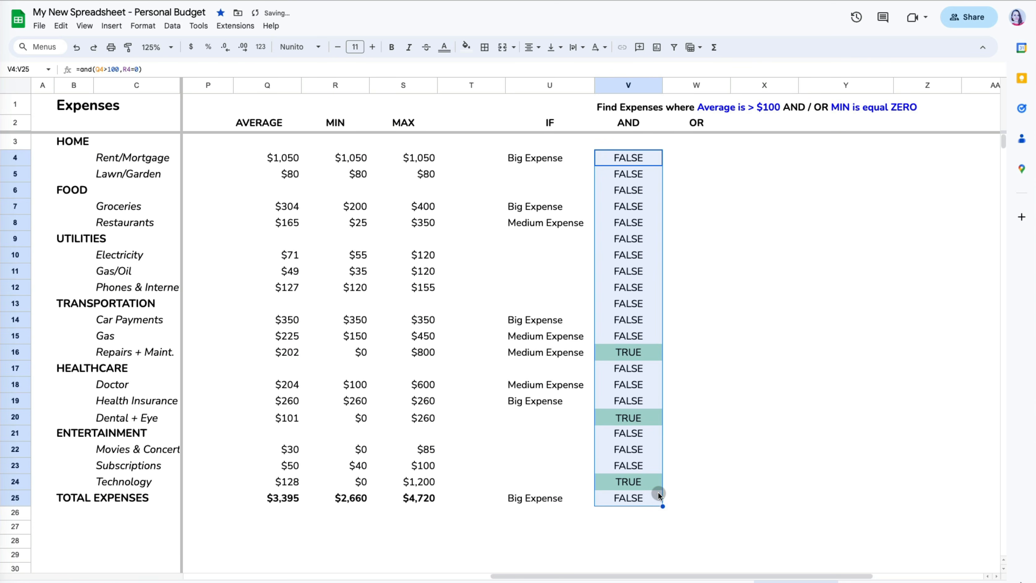
pyautogui.click(691, 533)
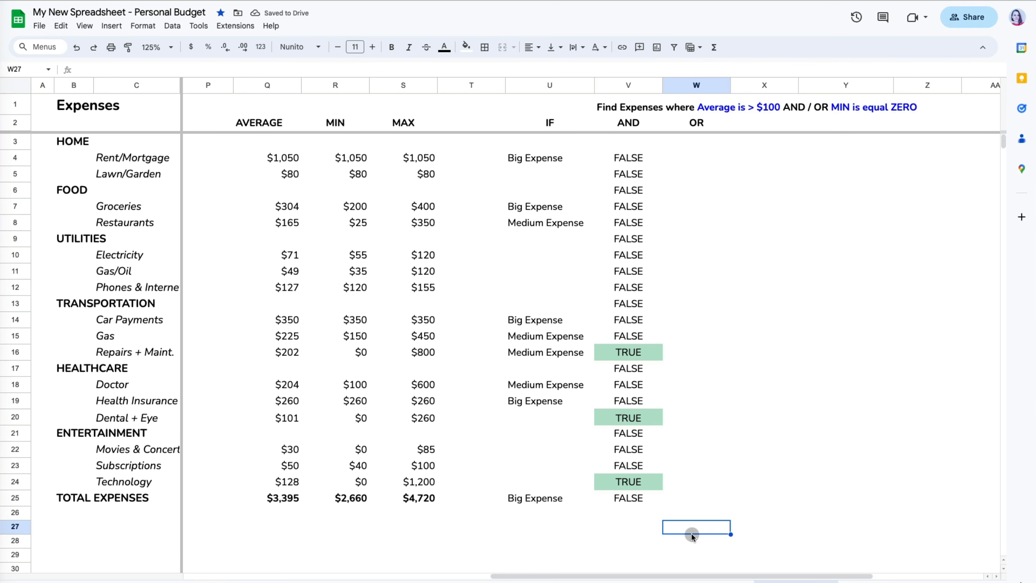
pyautogui.click(285, 352)
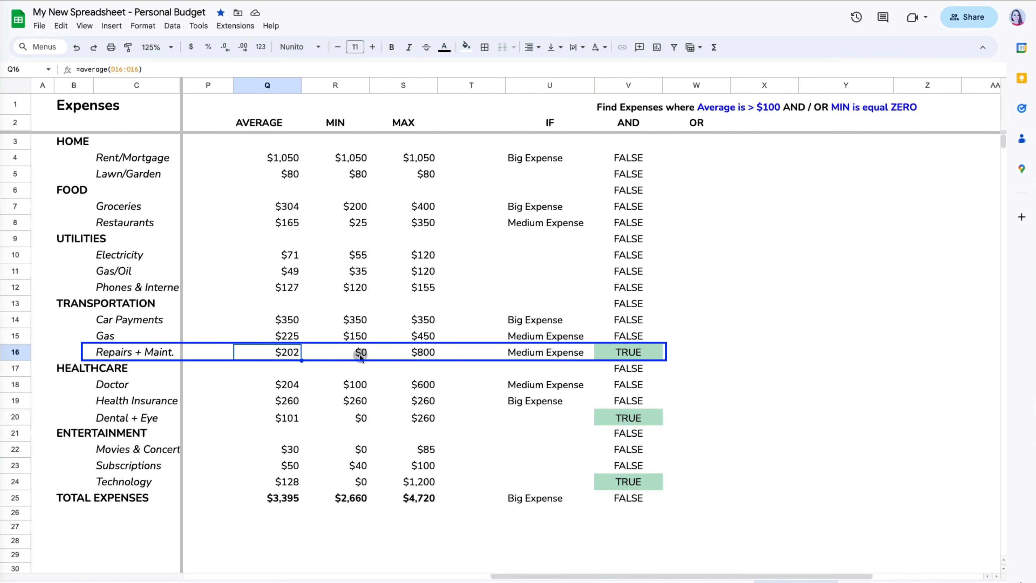
pyautogui.click(360, 356)
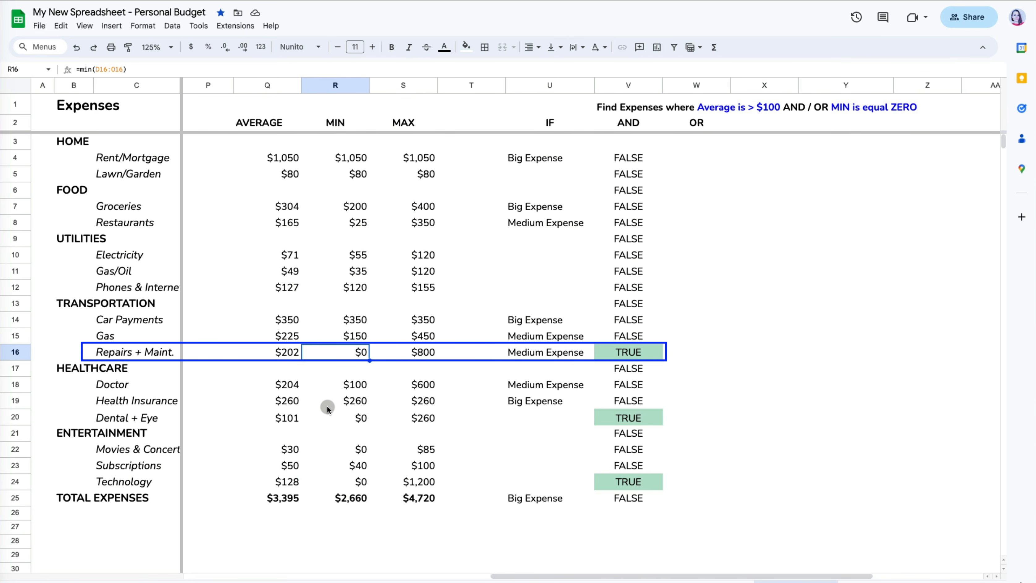
pyautogui.click(703, 167)
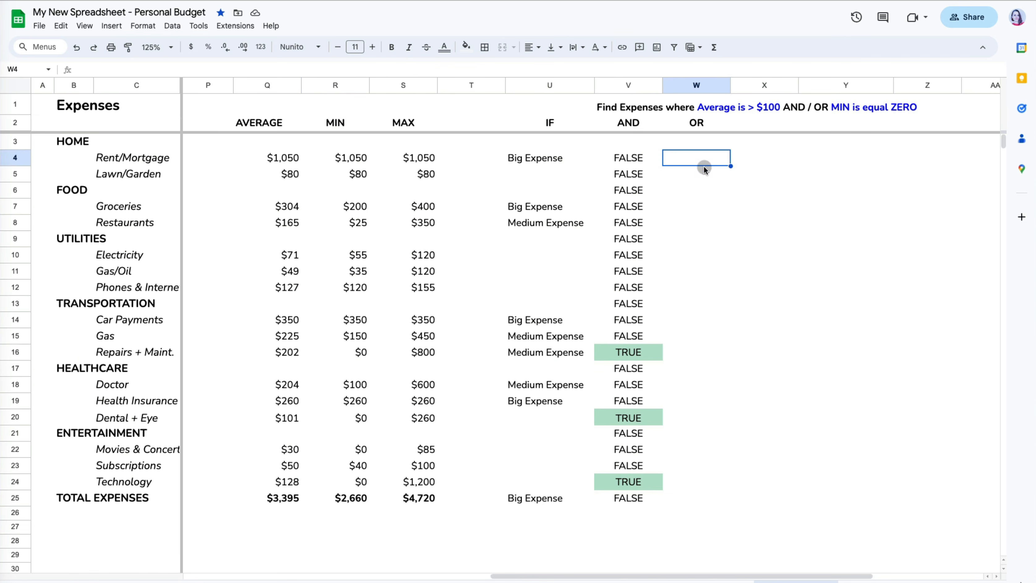
# - Enter =or(Q4>100,R4=0) in W4
pyautogui.write('=or(')
pyautogui.click(285, 165)
pyautogui.write('>')
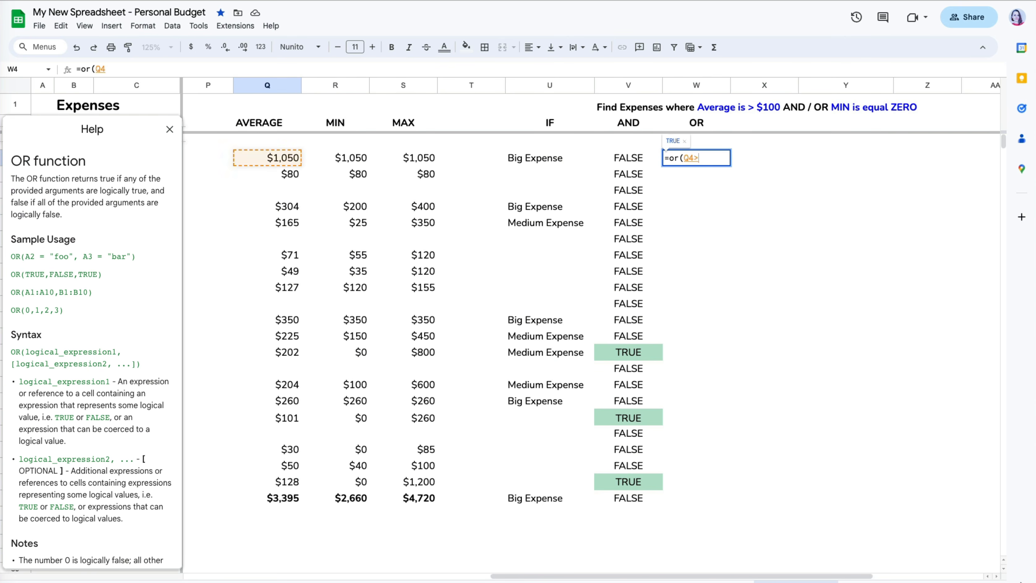
pyautogui.write('100,')
pyautogui.click(356, 162)
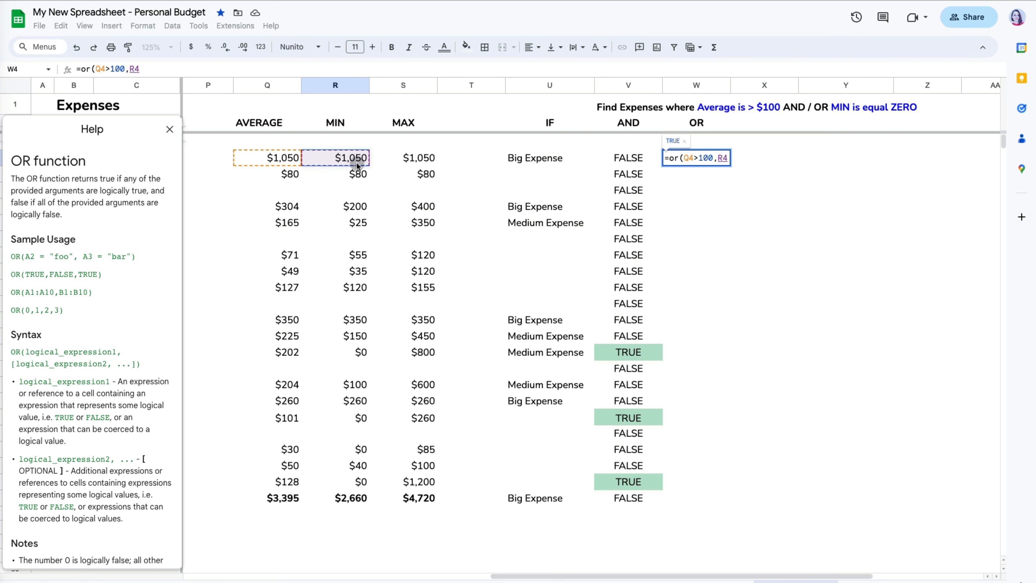
pyautogui.write('=0)')
pyautogui.press('Return')
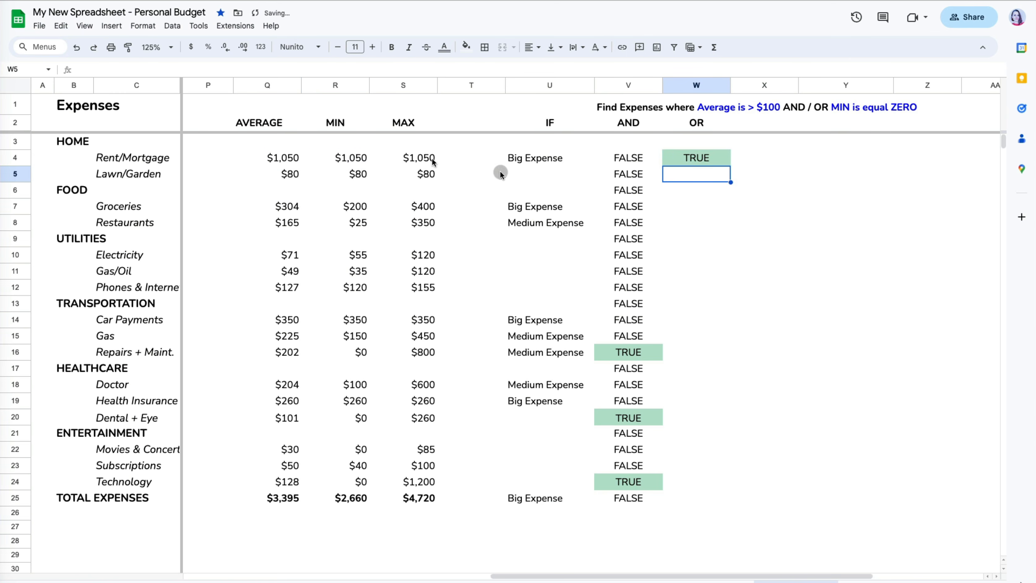
# - Fill the OR formula down to W25 and check the Doctor row's average and minimum
pyautogui.click(706, 162)
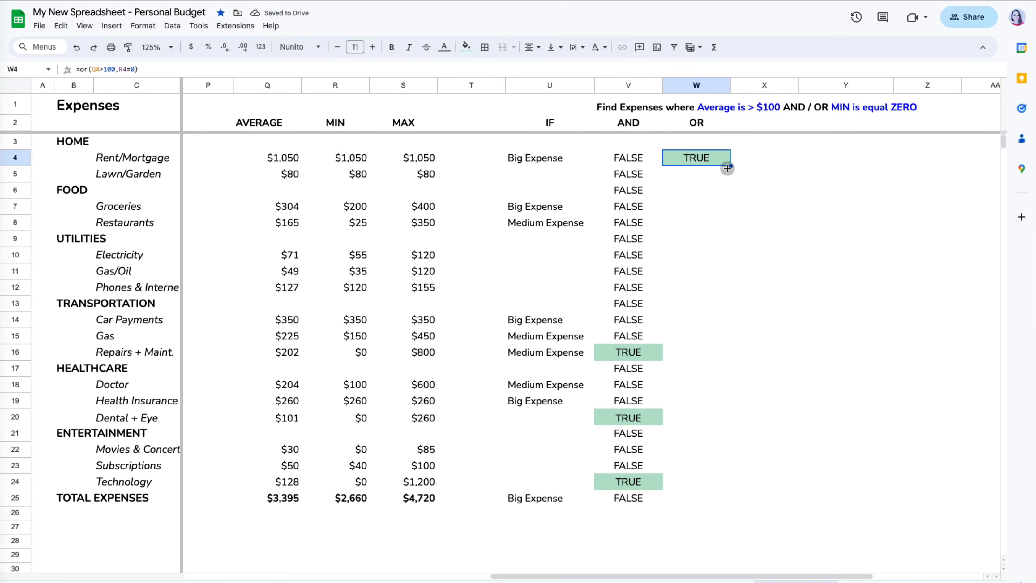
pyautogui.moveTo(728, 168); pyautogui.dragTo(726, 495)
pyautogui.click(707, 513)
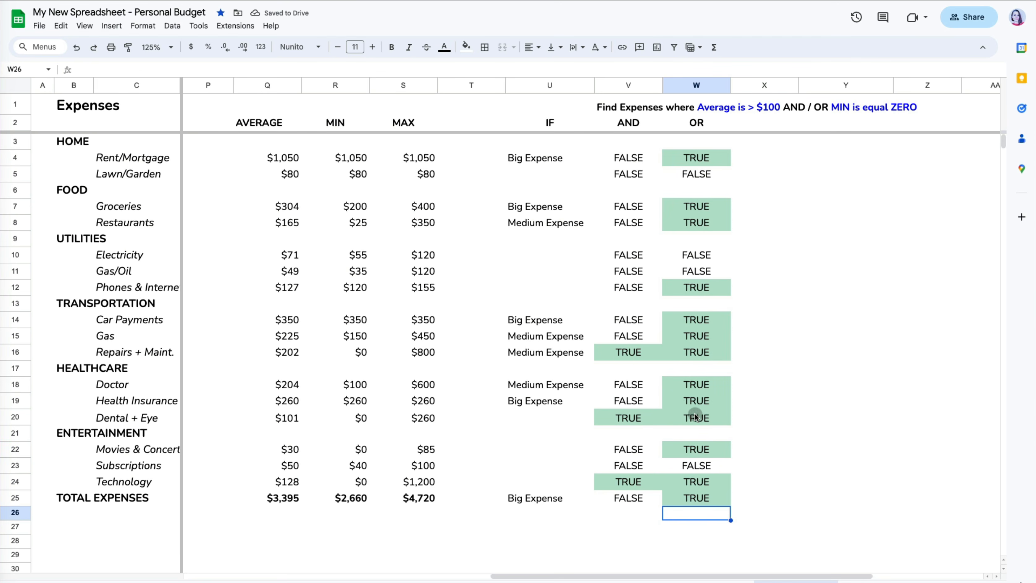
pyautogui.click(692, 388)
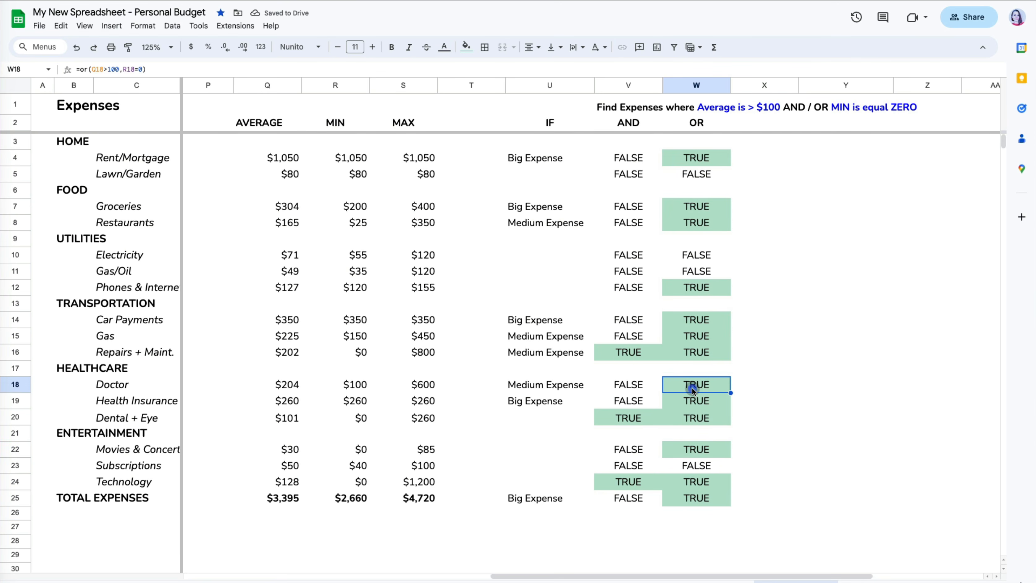
pyautogui.click(293, 386)
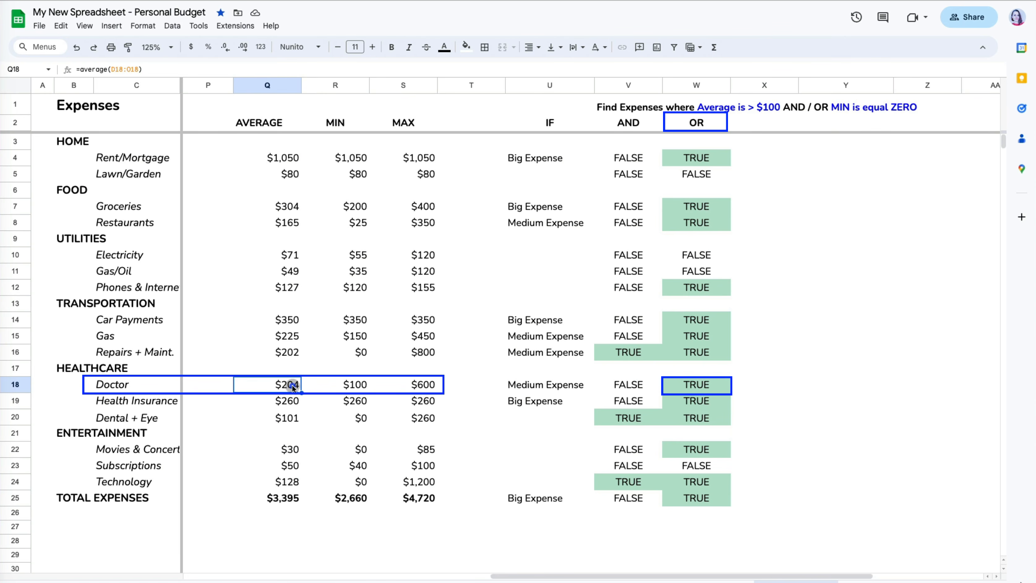
pyautogui.click(355, 387)
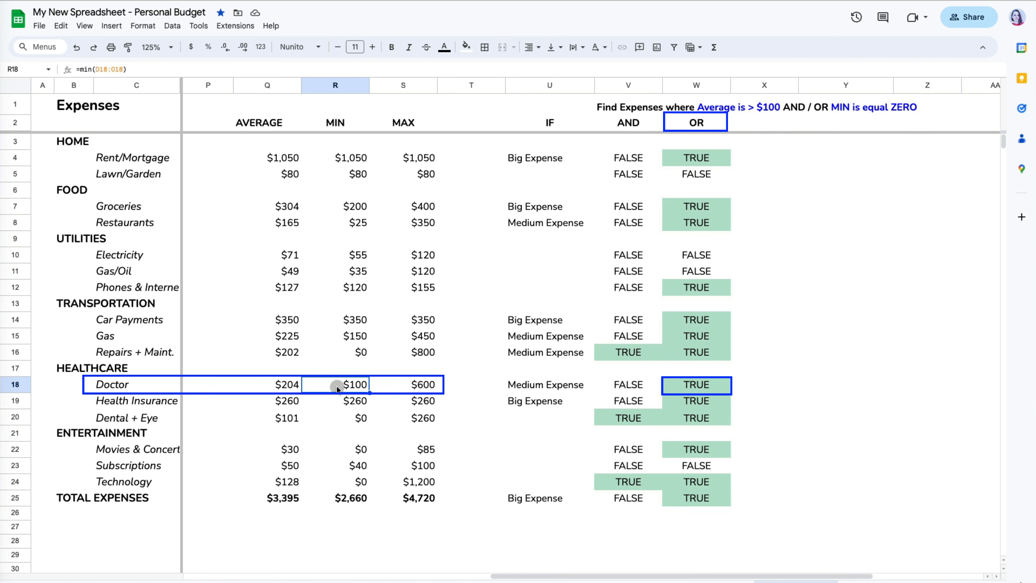
pyautogui.click(782, 524)
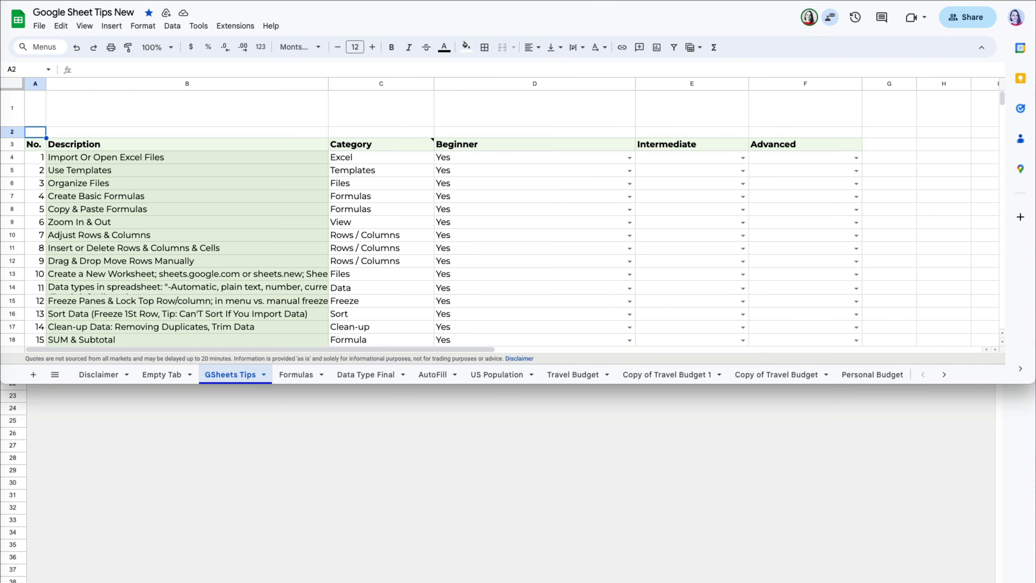
# - Page forward through six sheets with Alt+Down, then jump to GSheets Tips from the all-sheets list
pyautogui.hotkey('alt', 'Down')
pyautogui.hotkey('alt', 'Down')
pyautogui.hotkey('alt', 'Down')
pyautogui.hotkey('alt', 'Down')
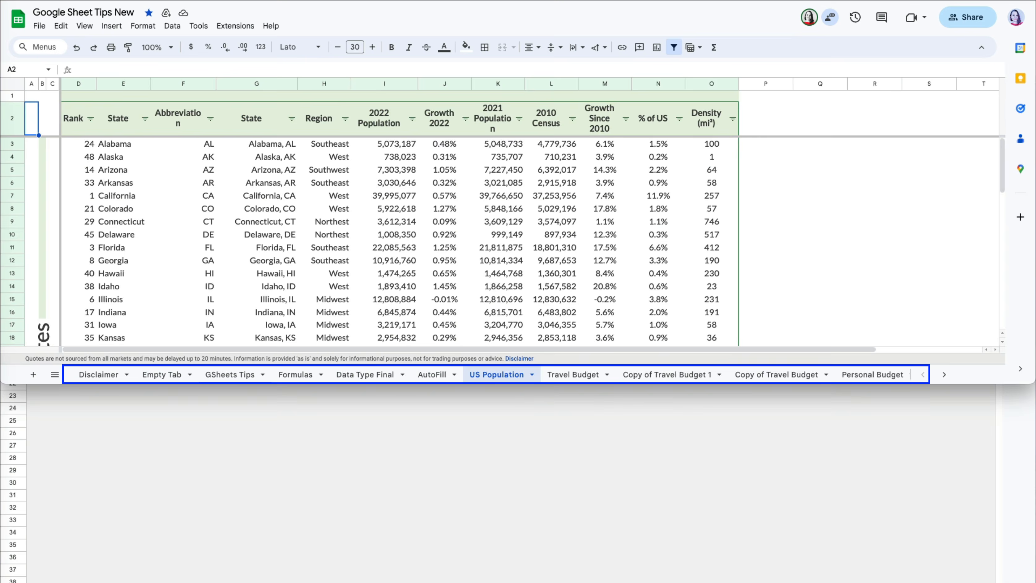
pyautogui.hotkey('alt', 'Down')
pyautogui.hotkey('alt', 'Down')
pyautogui.hotkey('alt', 'Down')
pyautogui.hotkey('alt', 'Down')
pyautogui.hotkey('alt', 'Down')
pyautogui.hotkey('alt', 'Down')
pyautogui.hotkey('alt', 'Down')
pyautogui.hotkey('alt', 'Down')
pyautogui.hotkey('alt', 'Down')
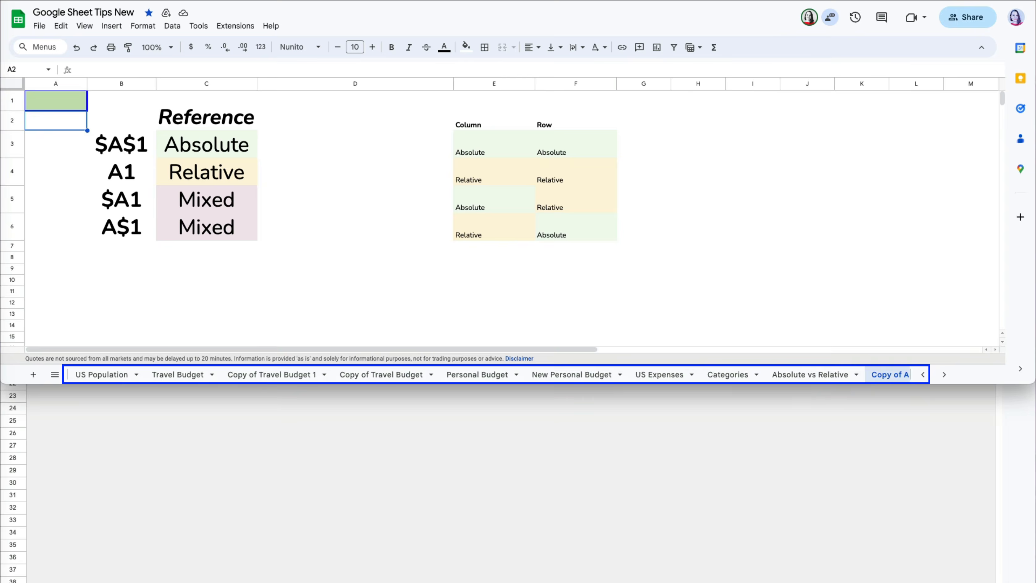
pyautogui.hotkey('alt', 'Down')
pyautogui.hotkey('alt', 'Down')
pyautogui.hotkey('alt', 'Down')
pyautogui.hotkey('alt', 'Down')
pyautogui.hotkey('alt', 'Down')
pyautogui.hotkey('alt', 'Down')
pyautogui.hotkey('alt', 'Down')
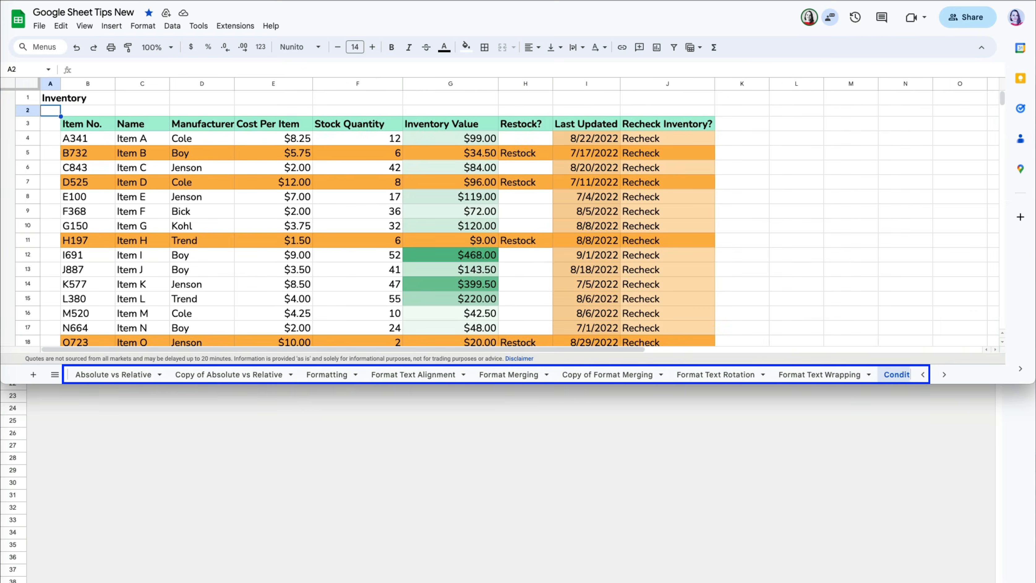
pyautogui.hotkey('alt', 'Down')
pyautogui.hotkey('alt', 'Down')
pyautogui.hotkey('alt', 'Down')
pyautogui.hotkey('alt', 'Down')
pyautogui.hotkey('alt', 'Down')
pyautogui.hotkey('alt', 'Down')
pyautogui.hotkey('alt', 'Down')
pyautogui.hotkey('alt', 'Down')
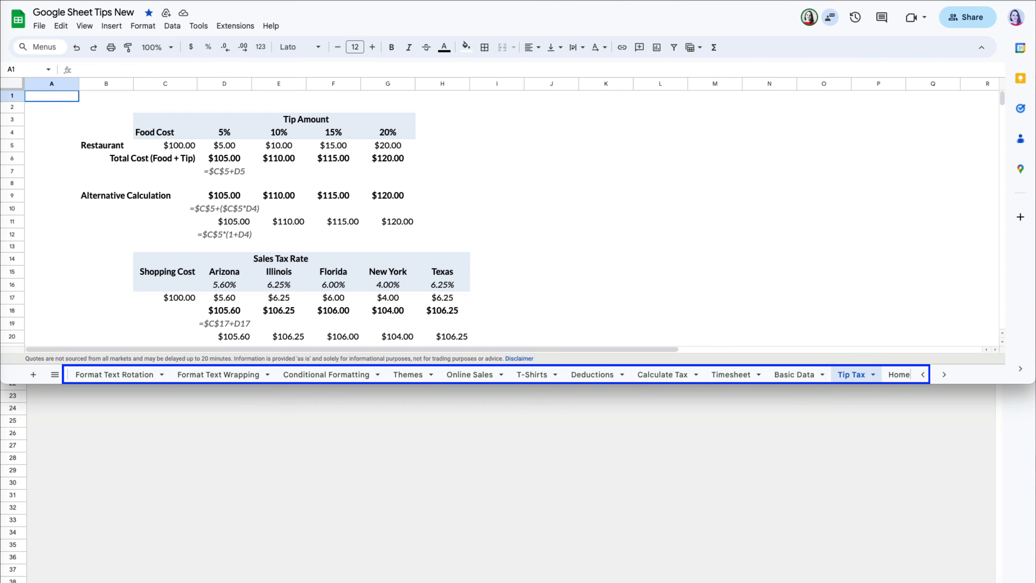
pyautogui.hotkey('alt', 'Down')
pyautogui.hotkey('alt', 'Down')
pyautogui.hotkey('alt', 'Down')
pyautogui.hotkey('alt', 'Down')
pyautogui.hotkey('alt', 'Down')
pyautogui.hotkey('alt', 'Down')
pyautogui.hotkey('alt', 'Down')
pyautogui.hotkey('alt', 'Down')
pyautogui.hotkey('alt', 'Down')
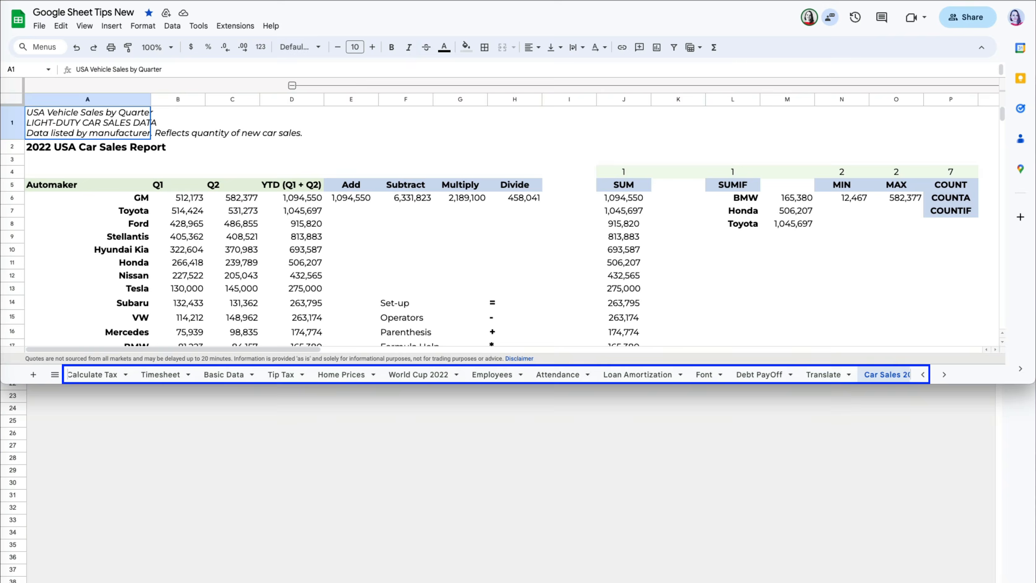
pyautogui.hotkey('alt', 'Down')
pyautogui.hotkey('alt', 'Down')
pyautogui.hotkey('alt', 'Down')
pyautogui.hotkey('alt', 'Down')
pyautogui.hotkey('alt', 'Down')
pyautogui.hotkey('alt', 'Down')
pyautogui.hotkey('alt', 'Down')
pyautogui.hotkey('alt', 'Down')
pyautogui.hotkey('alt', 'Down')
pyautogui.hotkey('alt', 'Down')
pyautogui.hotkey('alt', 'Down')
pyautogui.hotkey('alt', 'Down')
pyautogui.click(54, 374)
pyautogui.scroll(10, 90, 258)
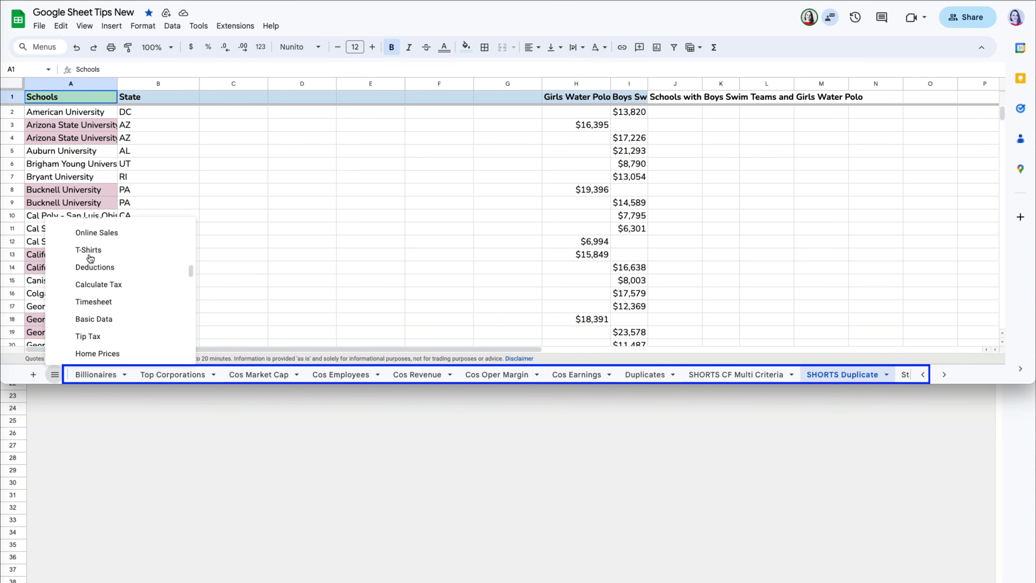
pyautogui.scroll(10, 91, 258)
pyautogui.click(140, 262)
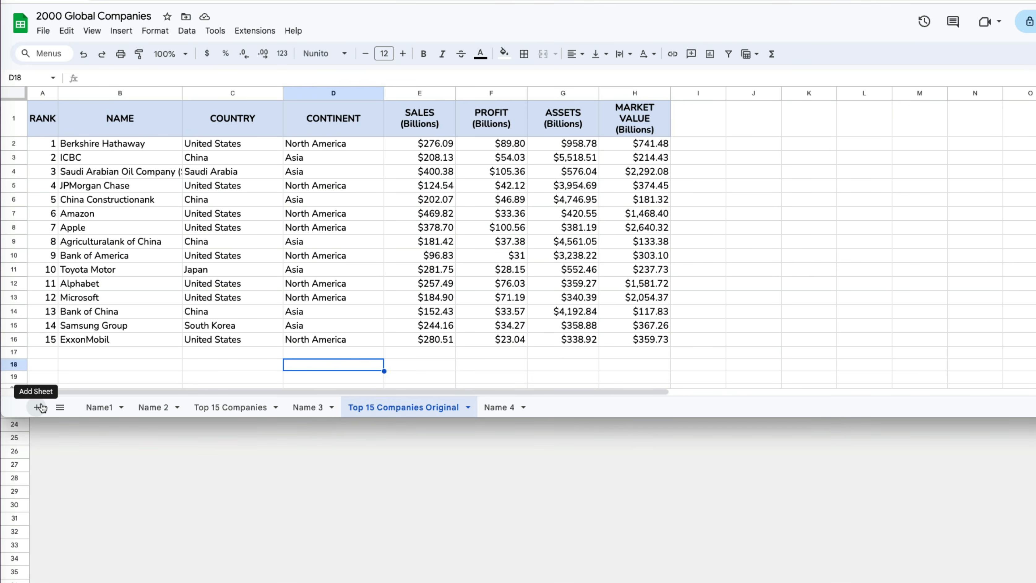
# - Add blank sheets, then delete the new Sheet8 and confirm the deletion
pyautogui.click(41, 407)
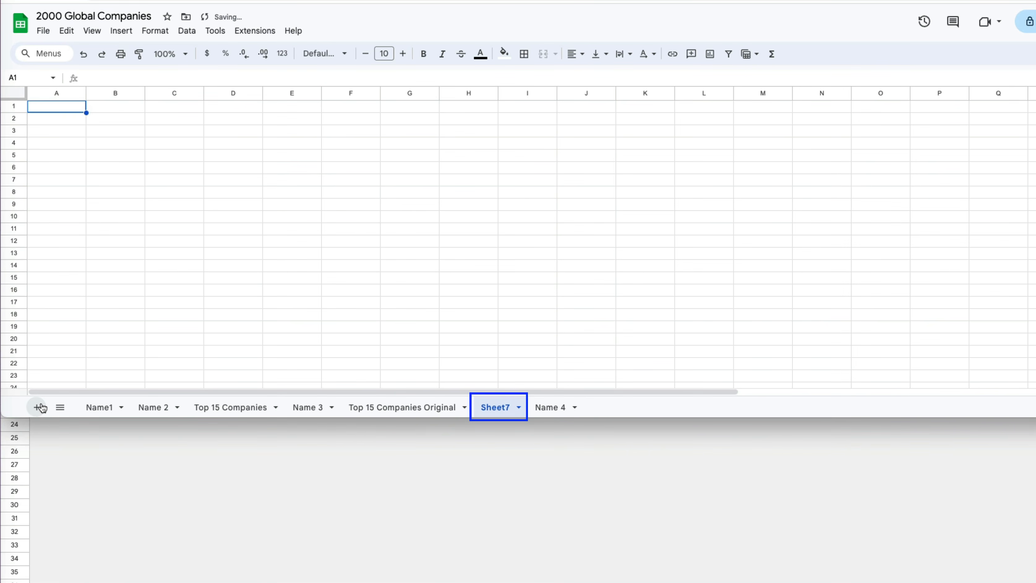
pyautogui.click(152, 407)
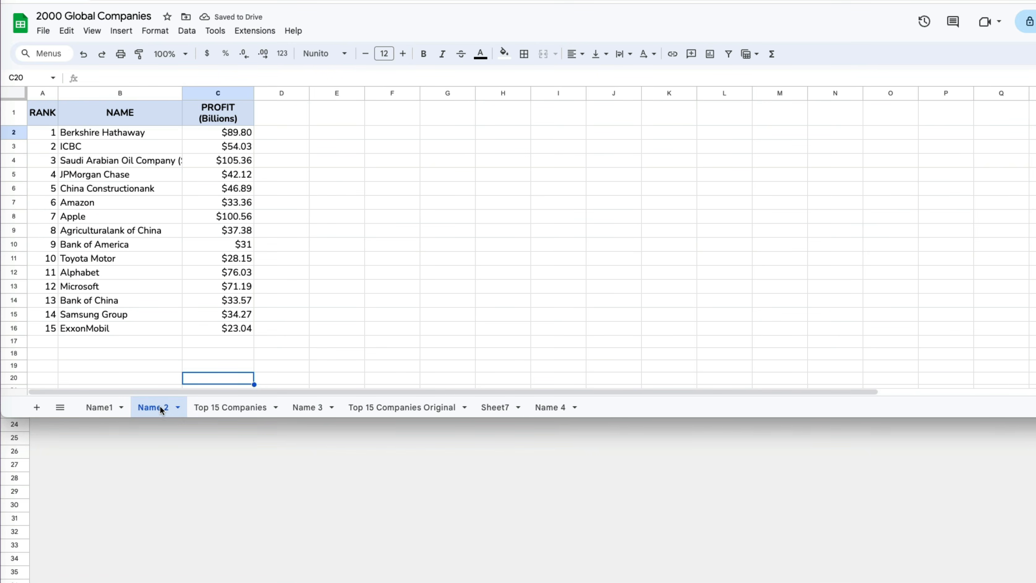
pyautogui.click(39, 408)
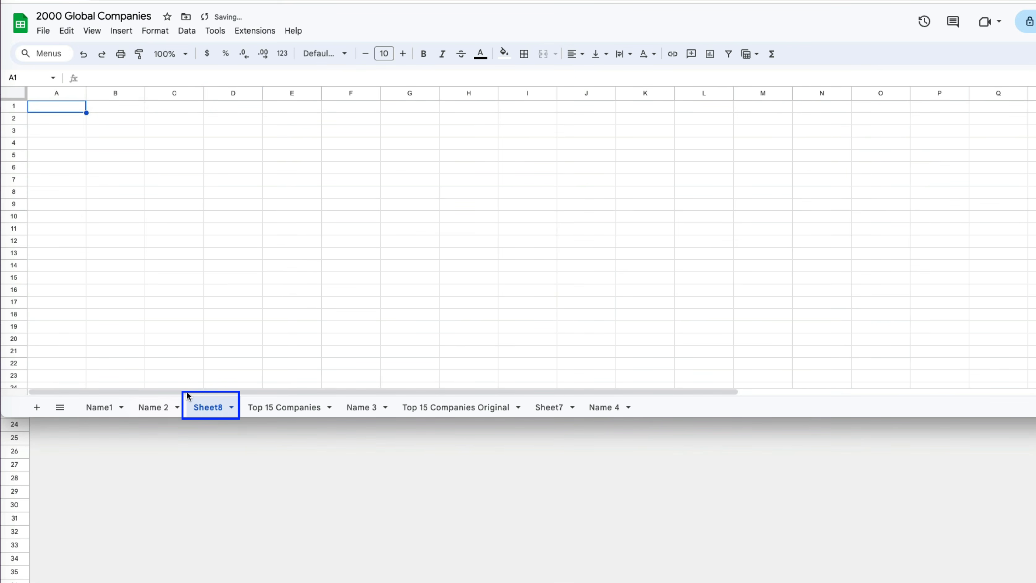
pyautogui.click(233, 408)
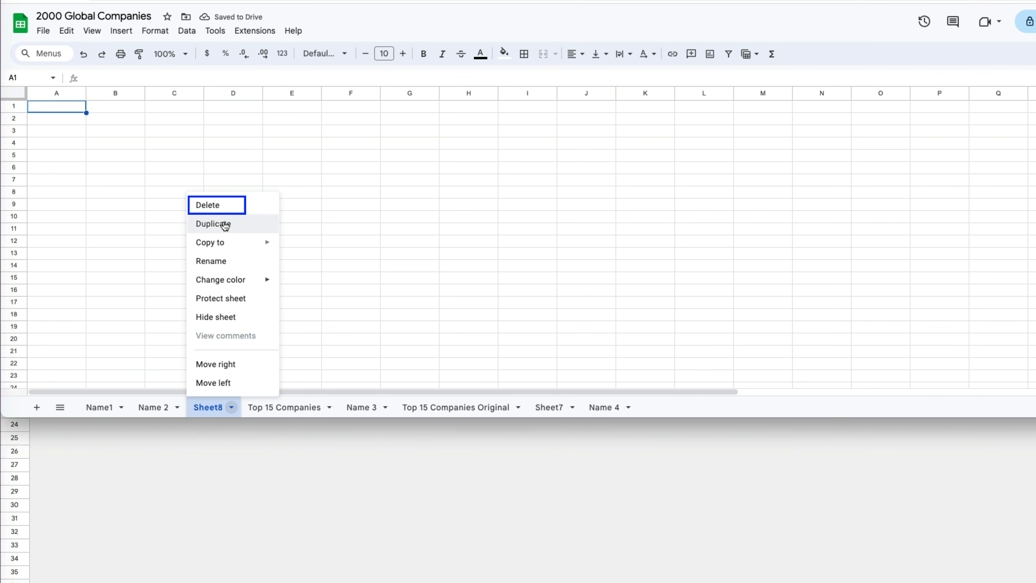
pyautogui.click(219, 208)
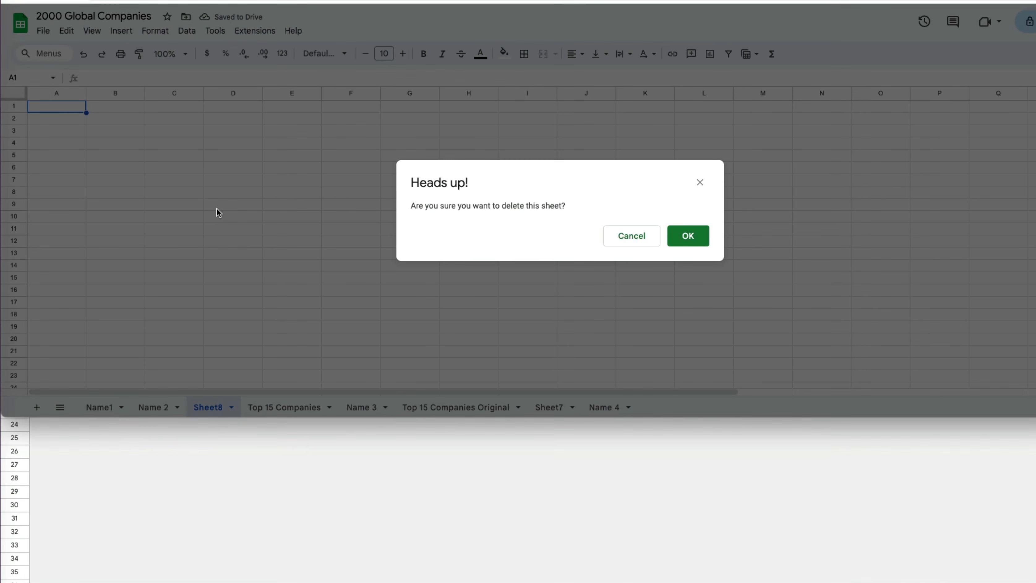
pyautogui.click(688, 236)
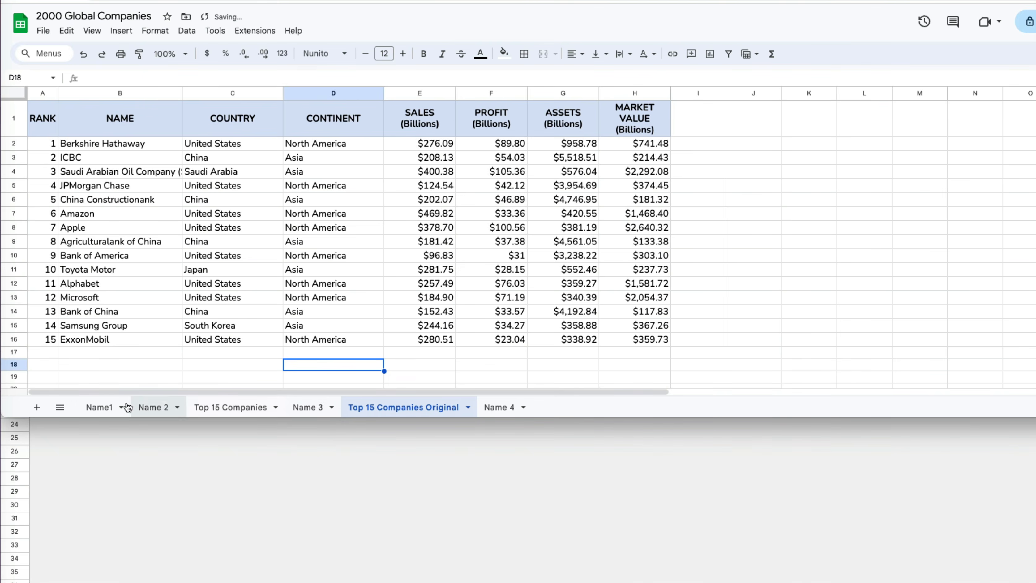
# - Rename the Name1–Name 4 tabs to Sales, Profit $$, Assets and Market Value
pyautogui.click(109, 407)
pyautogui.doubleClick(50, 408)
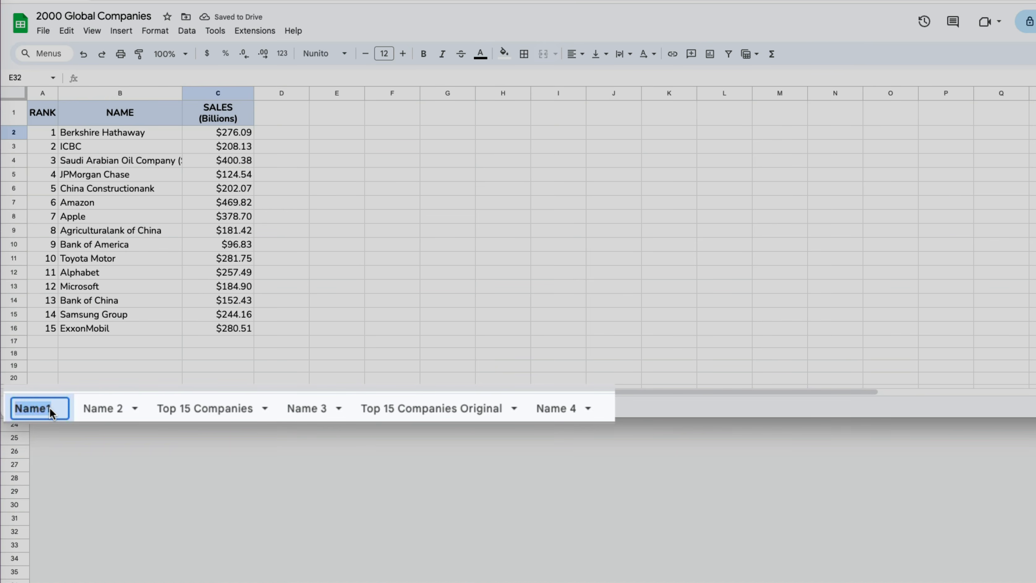
pyautogui.write('Sales')
pyautogui.doubleClick(104, 407)
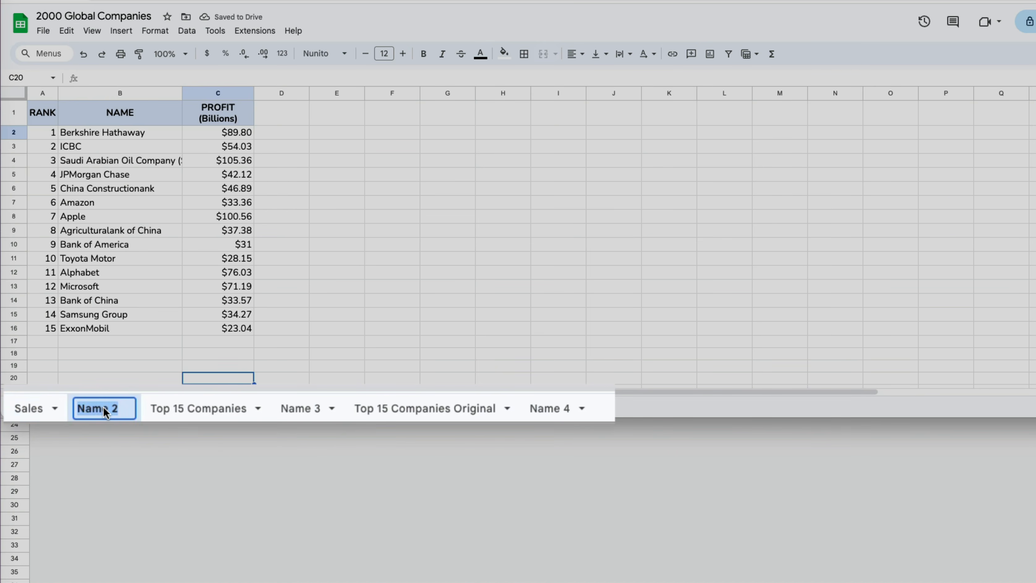
pyautogui.write('Profit $$')
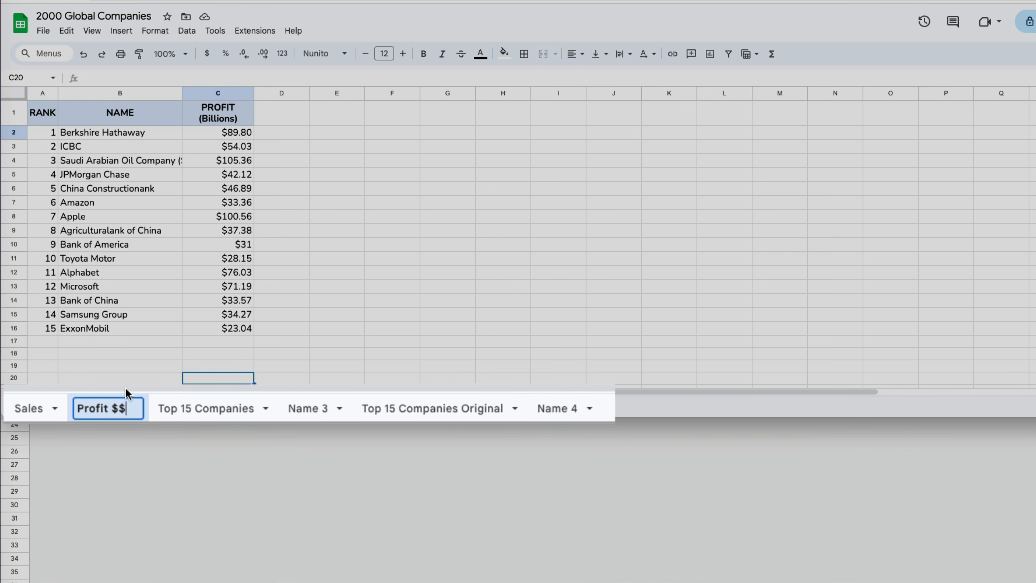
pyautogui.doubleClick(319, 406)
pyautogui.write('Assets')
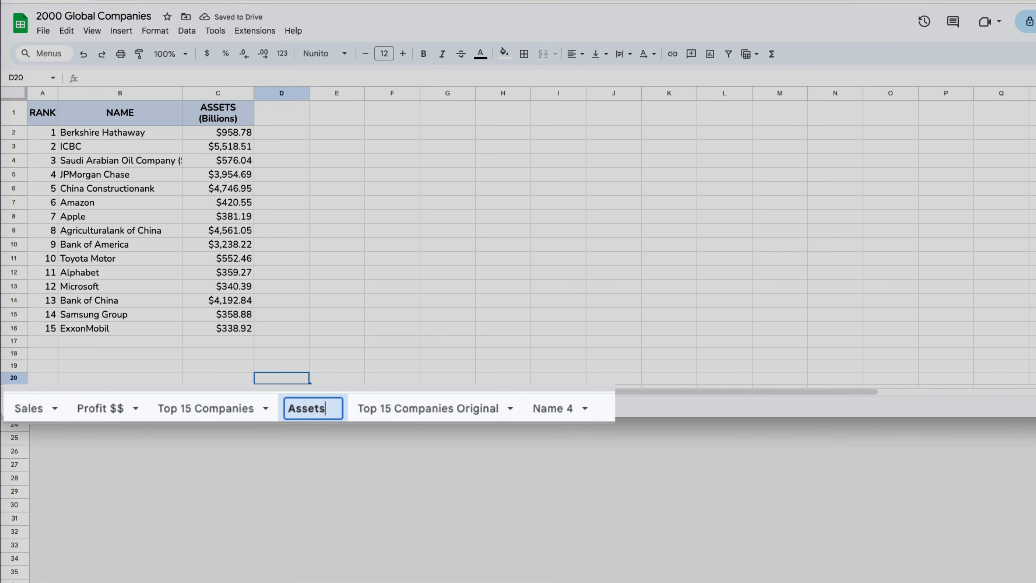
pyautogui.click(549, 408)
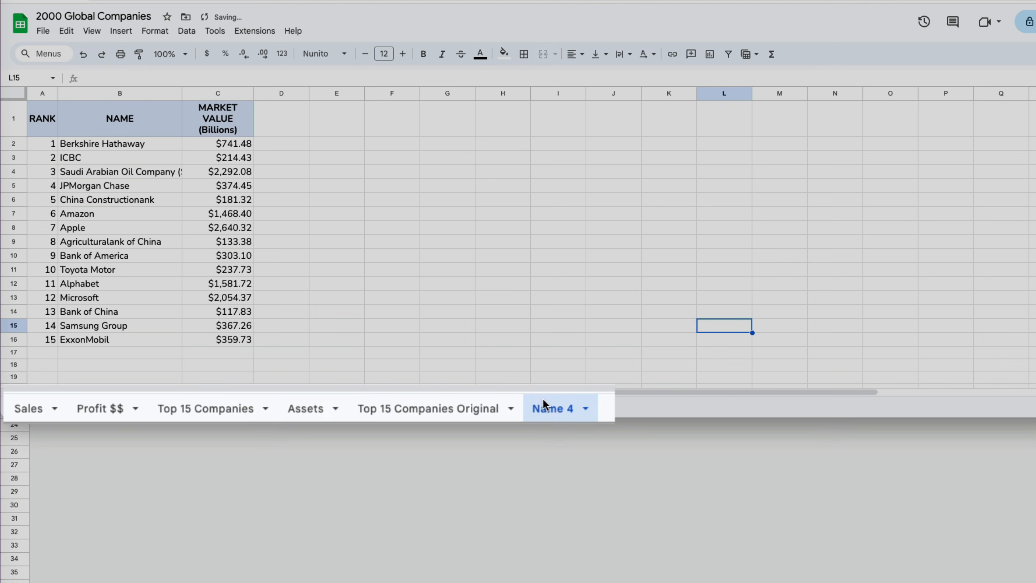
pyautogui.doubleClick(558, 407)
pyautogui.write('Market V')
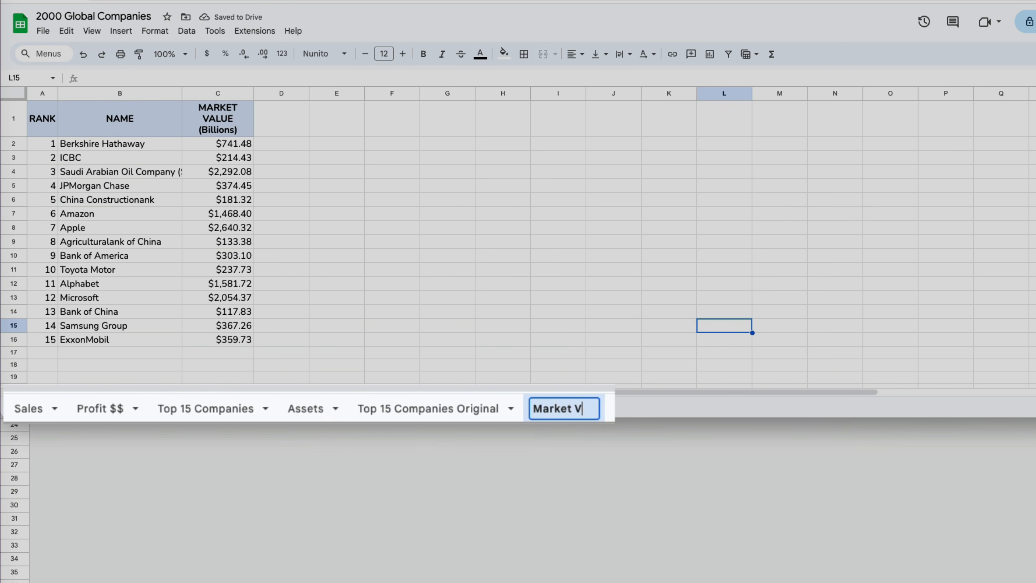
pyautogui.write('alue')
pyautogui.press('Return')
pyautogui.click(508, 374)
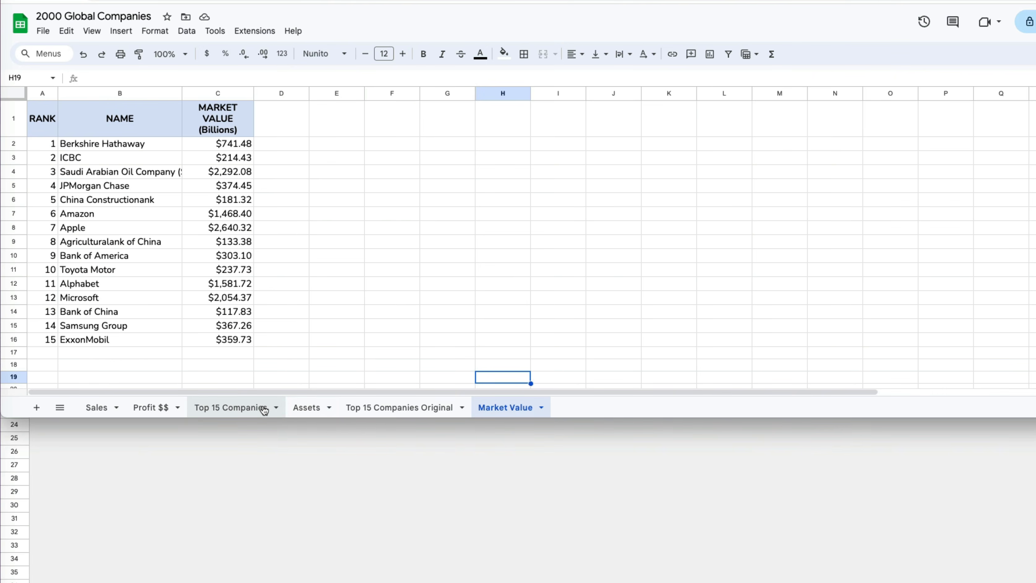
# - Move Top 15 Companies to the front and Market Value before Top 15 Companies Original
pyautogui.click(230, 407)
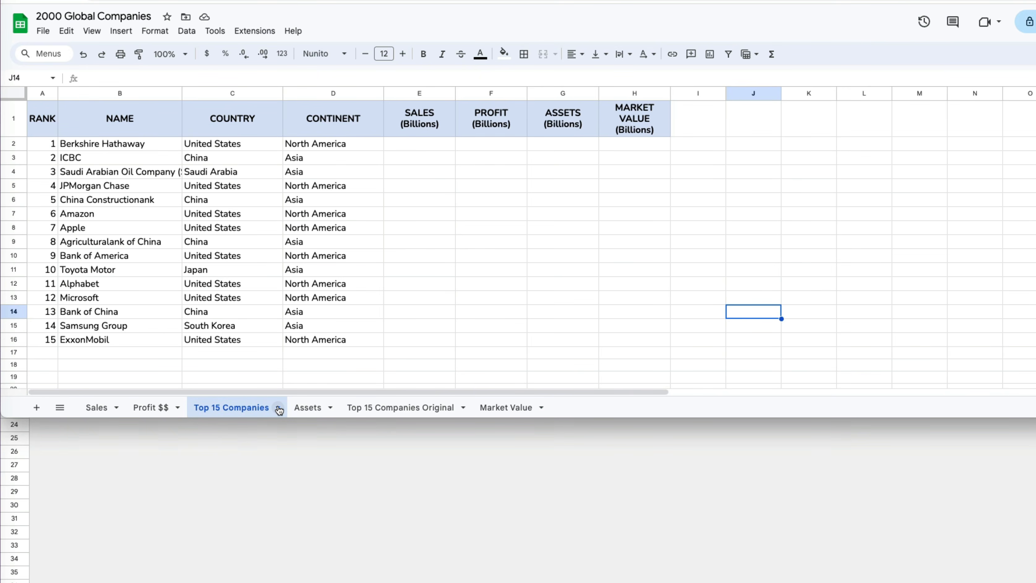
pyautogui.click(277, 408)
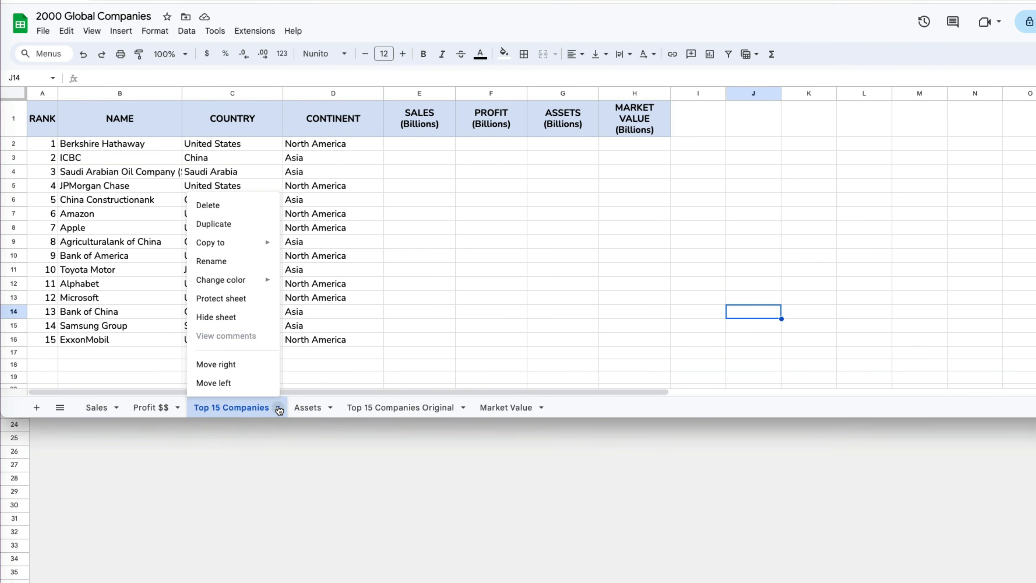
pyautogui.click(239, 383)
pyautogui.click(218, 408)
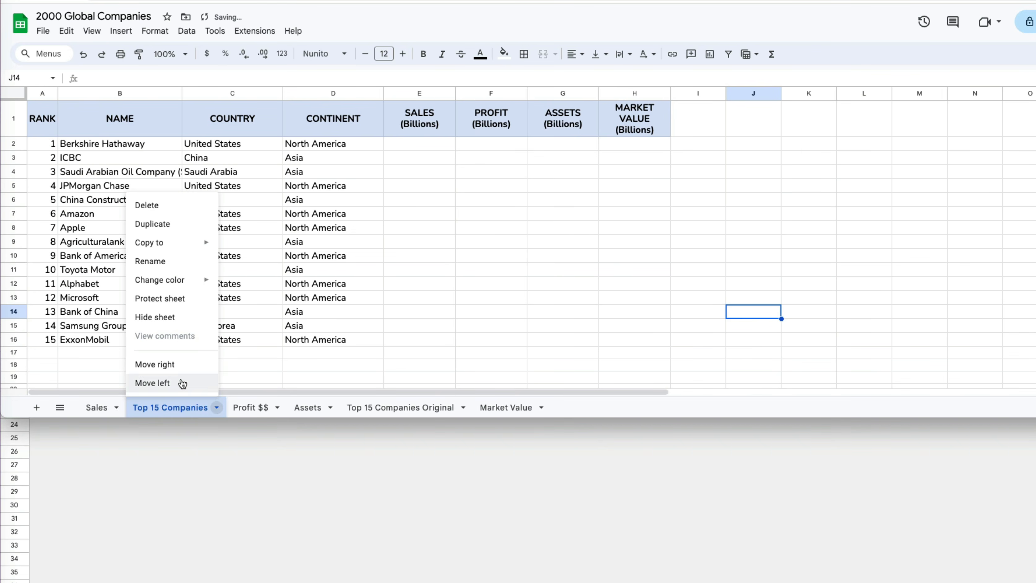
pyautogui.click(180, 383)
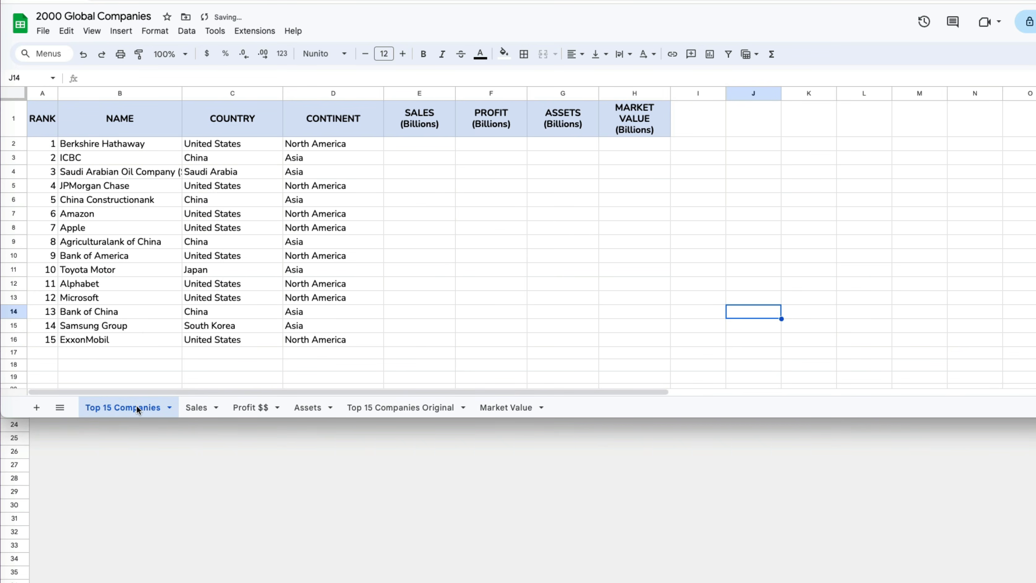
pyautogui.click(498, 407)
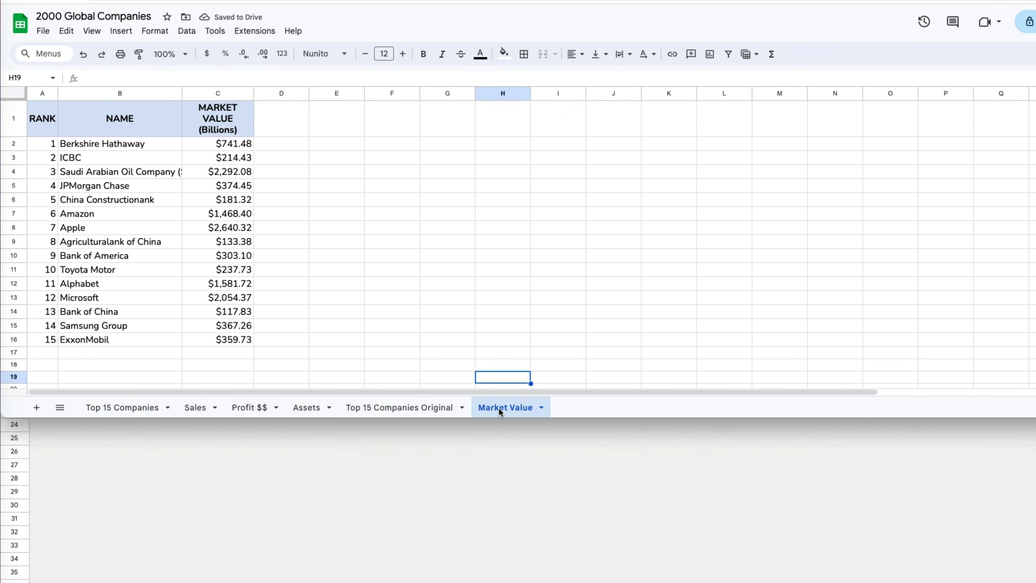
pyautogui.moveTo(506, 405); pyautogui.dragTo(379, 402)
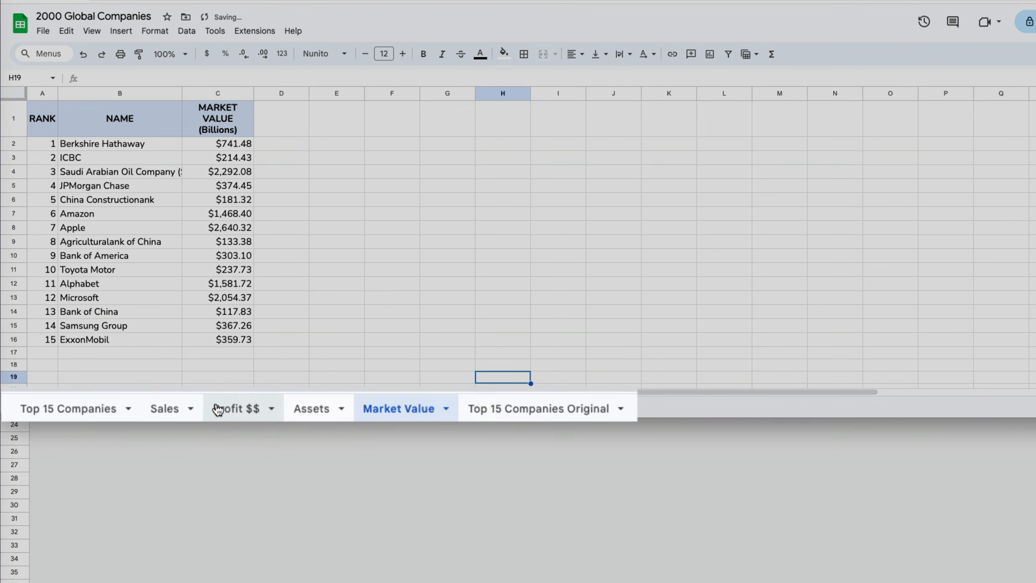
pyautogui.moveTo(92, 404); pyautogui.dragTo(59, 405)
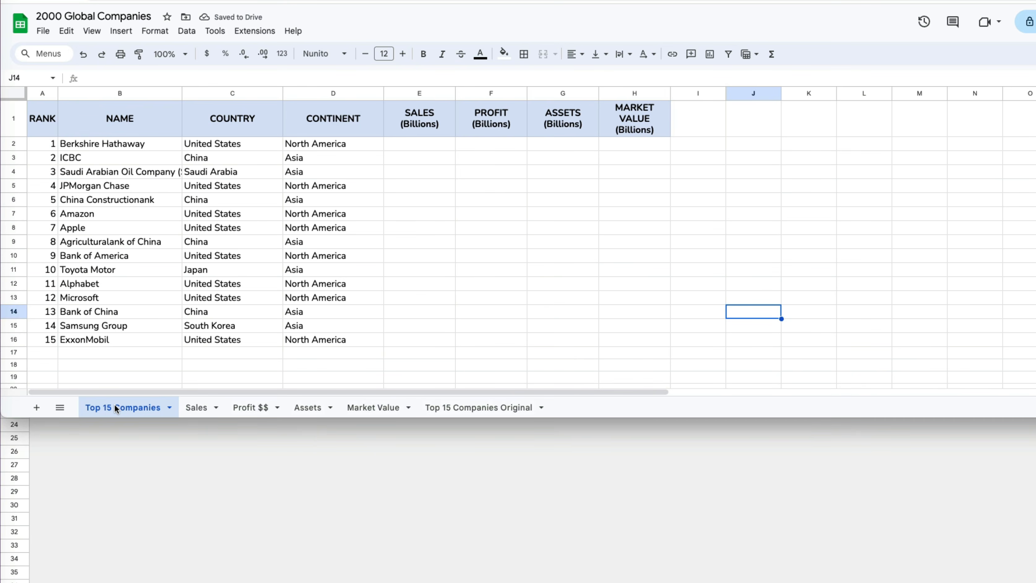
# - Colour the Top 15 Companies tab blue and the Top 15 Companies Original tab green
pyautogui.click(170, 408)
pyautogui.moveTo(147, 284)
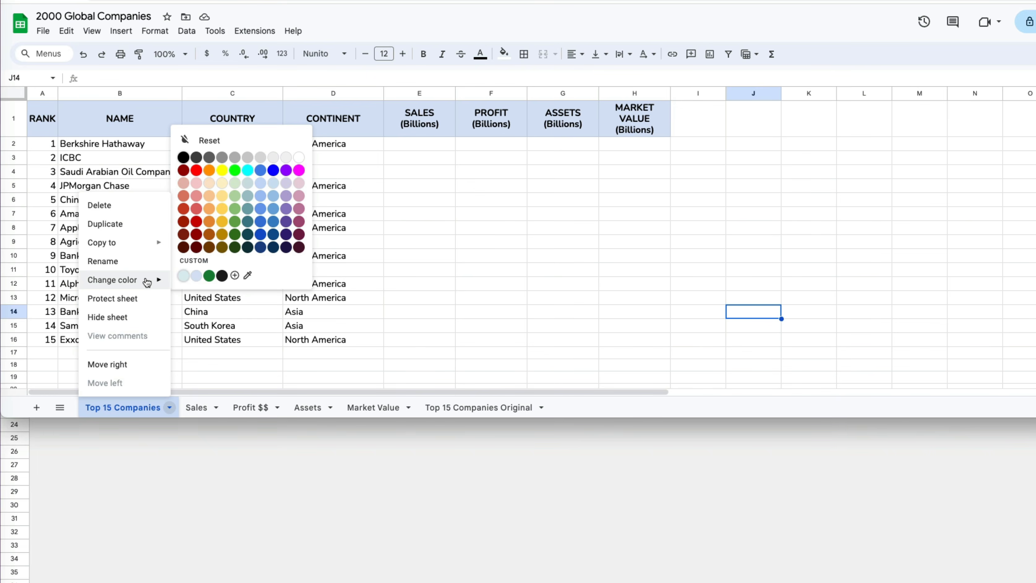
pyautogui.click(273, 170)
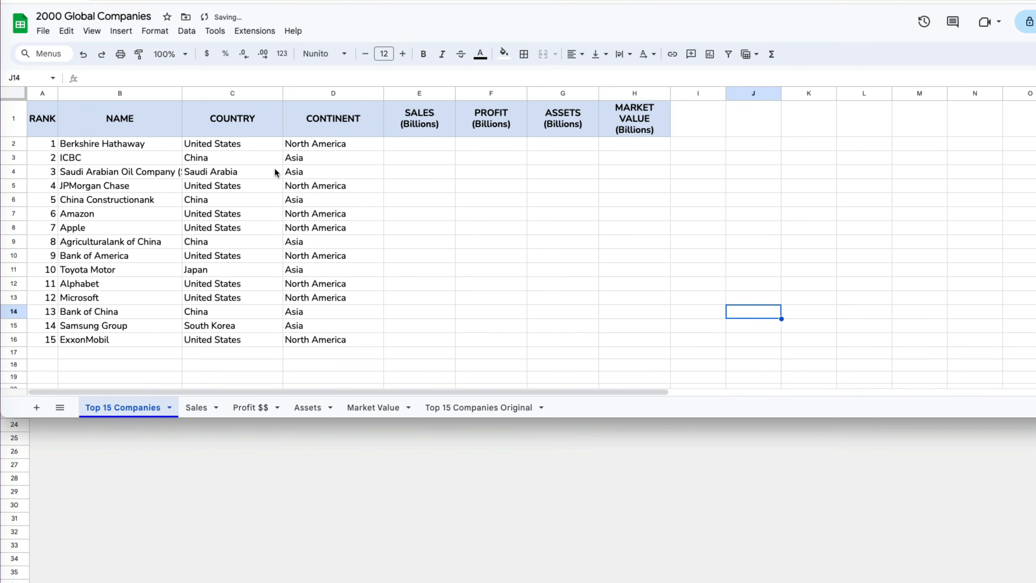
pyautogui.click(542, 407)
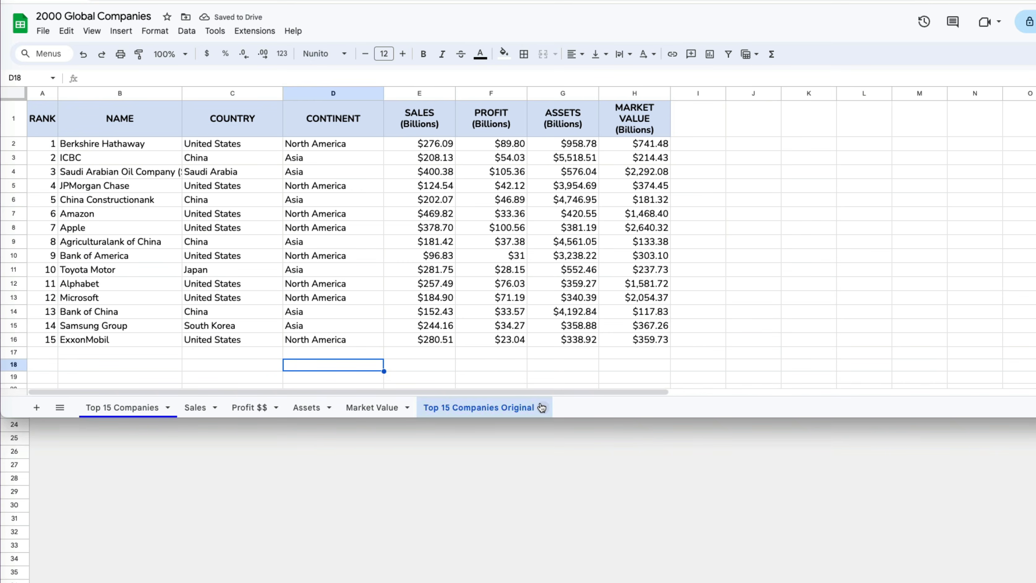
pyautogui.moveTo(491, 280)
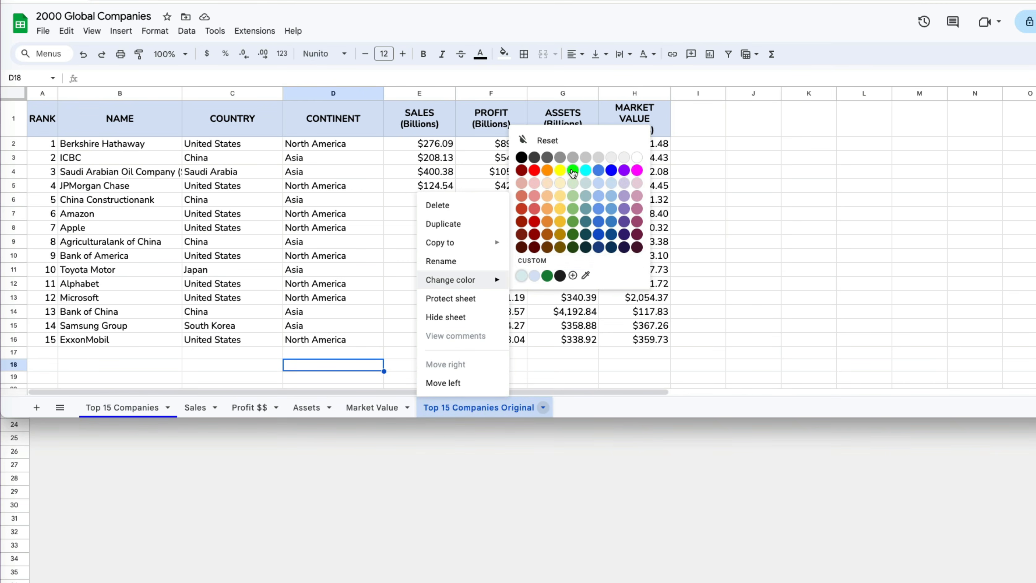
pyautogui.click(573, 170)
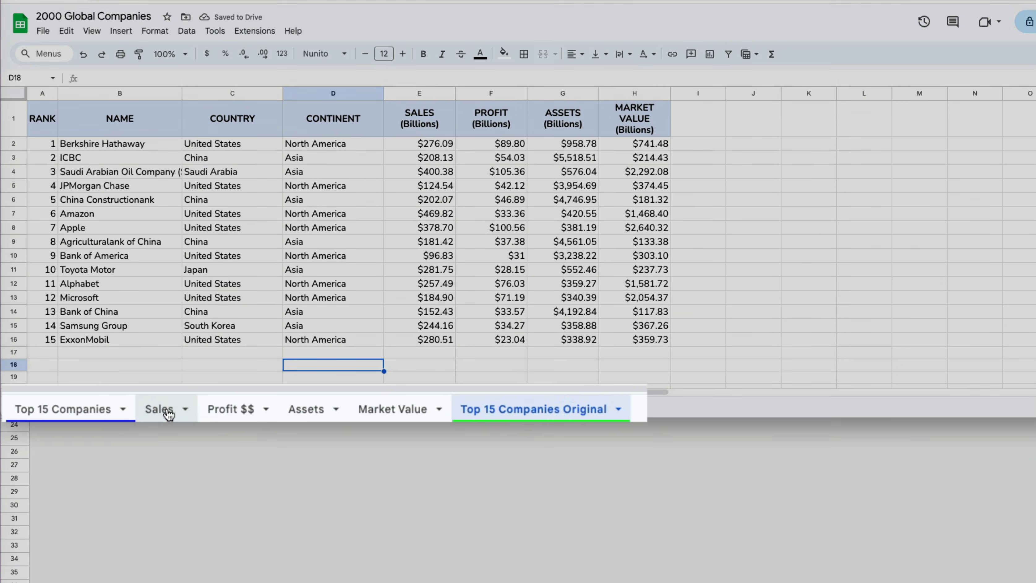
# - Select the Sales through Market Value tabs together and colour them magenta
pyautogui.click(206, 407)
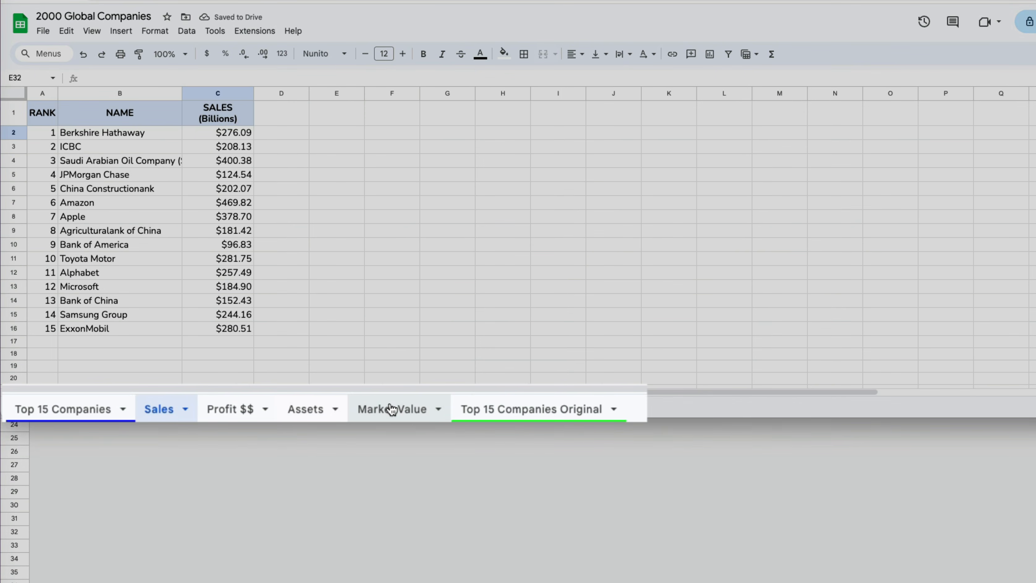
pyautogui.press('shift')
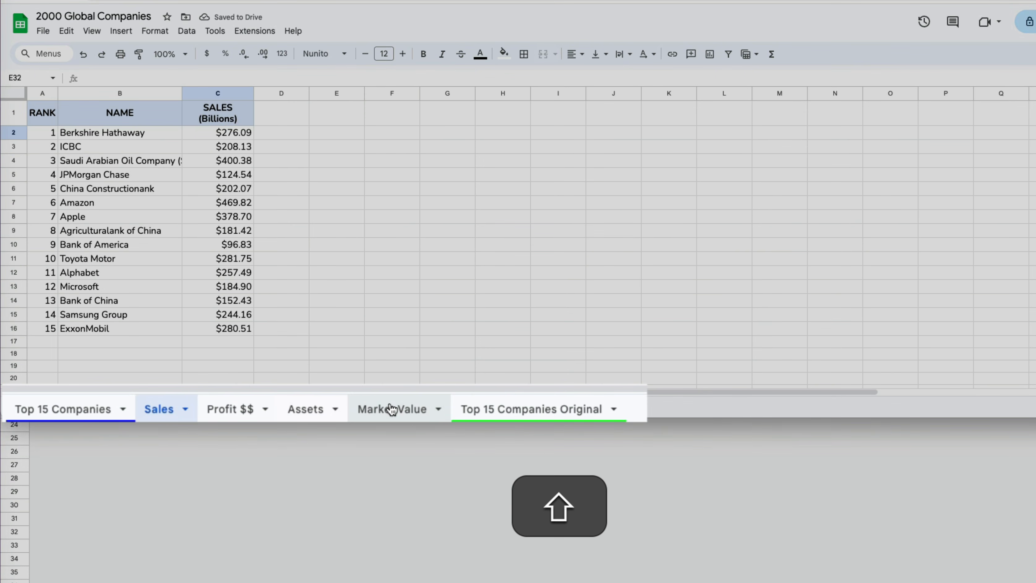
pyautogui.keyDown('shift'); pyautogui.click(440, 409); pyautogui.keyUp('shift')
pyautogui.moveTo(402, 279)
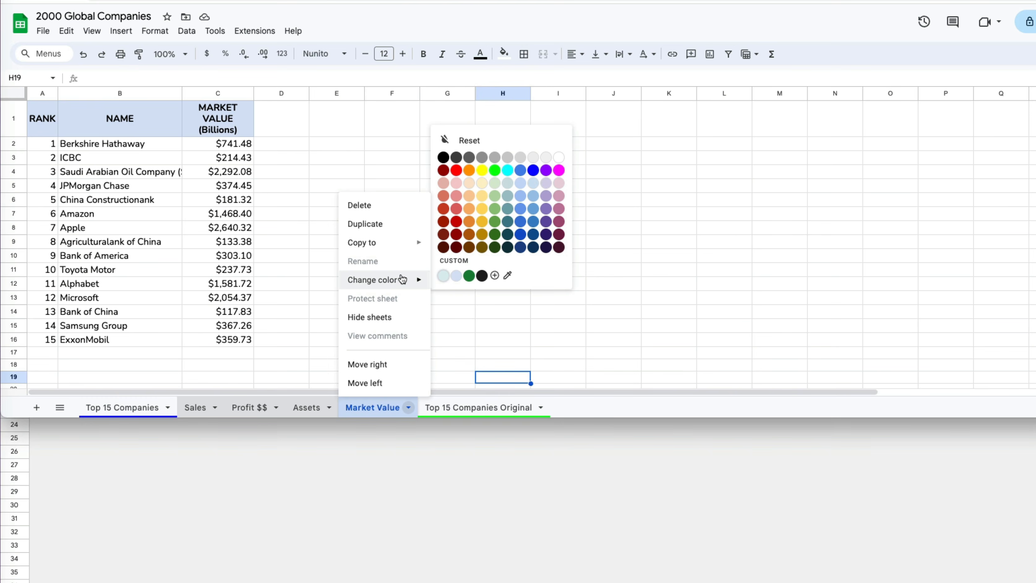
pyautogui.click(559, 170)
pyautogui.click(558, 339)
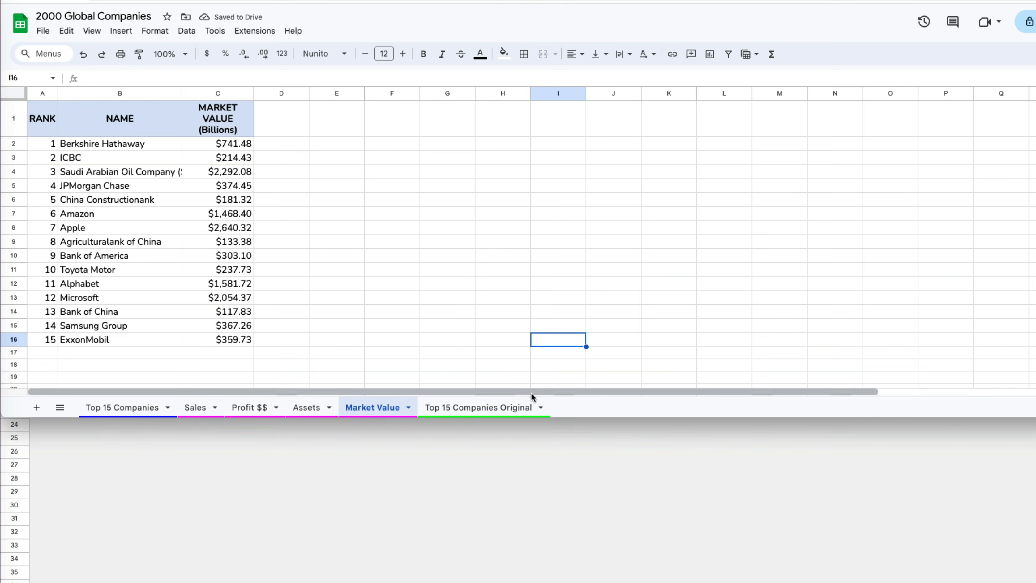
pyautogui.click(526, 406)
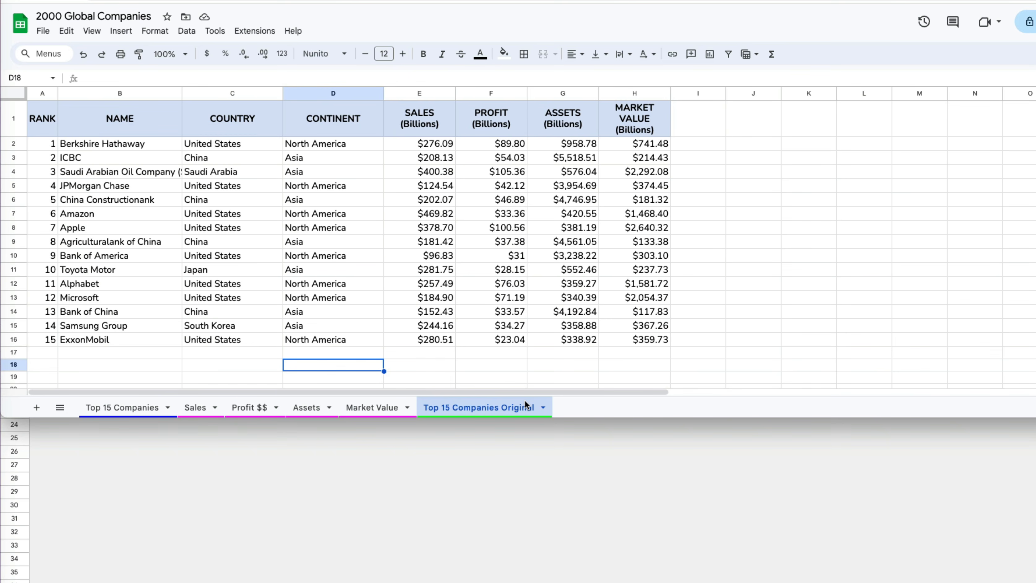
pyautogui.click(543, 407)
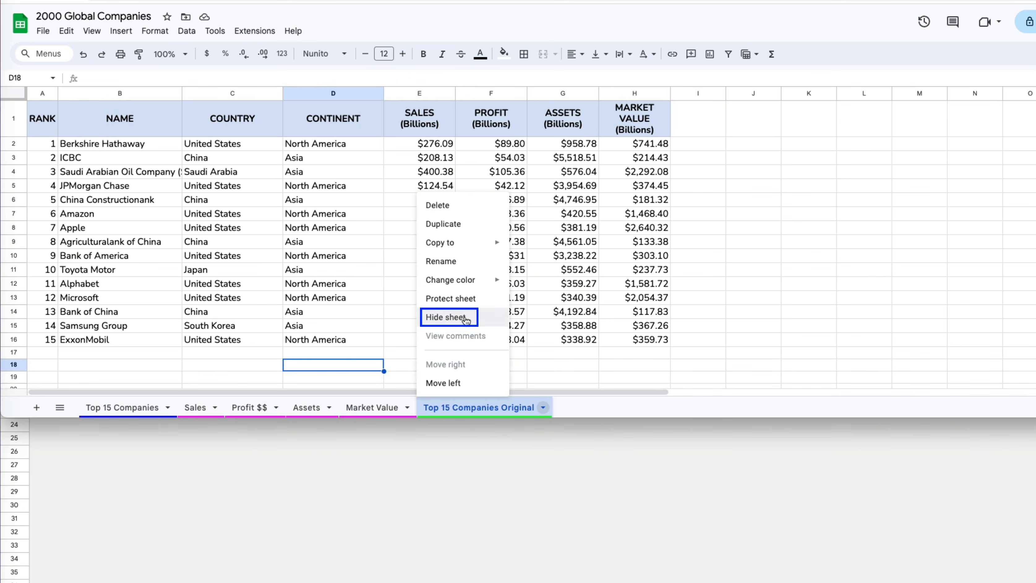
pyautogui.click(447, 317)
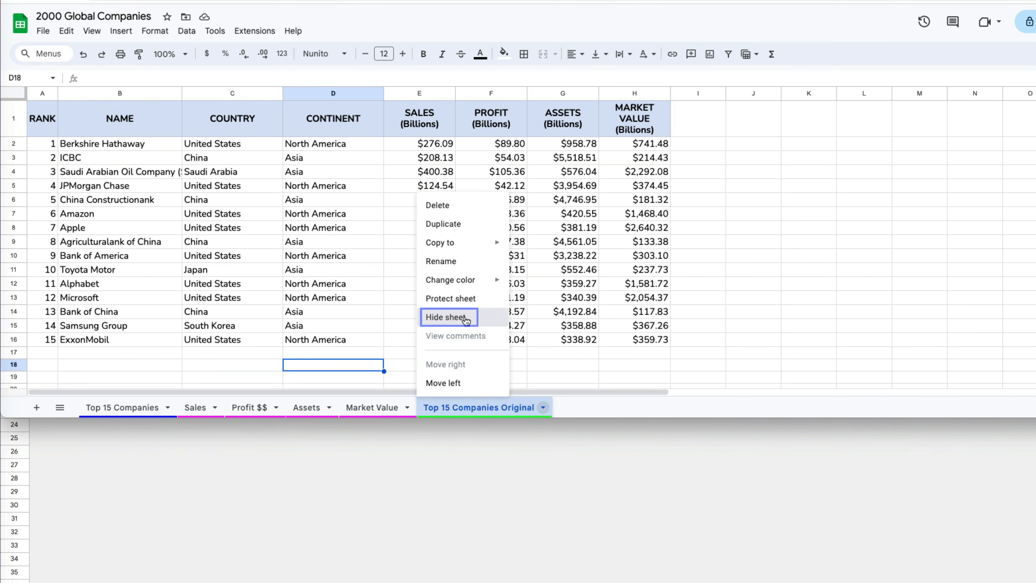
pyautogui.click(91, 31)
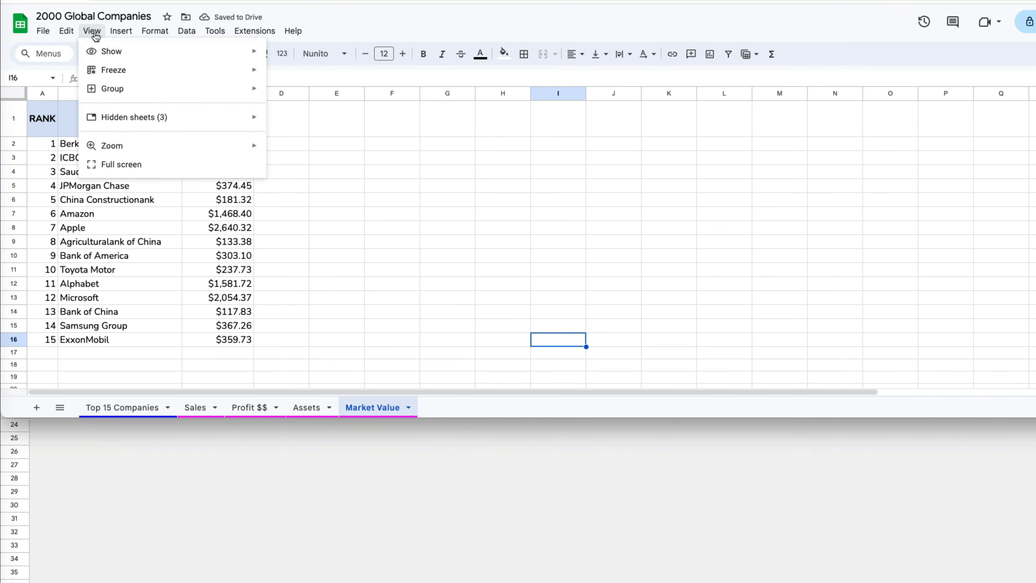
pyautogui.moveTo(77, 127)
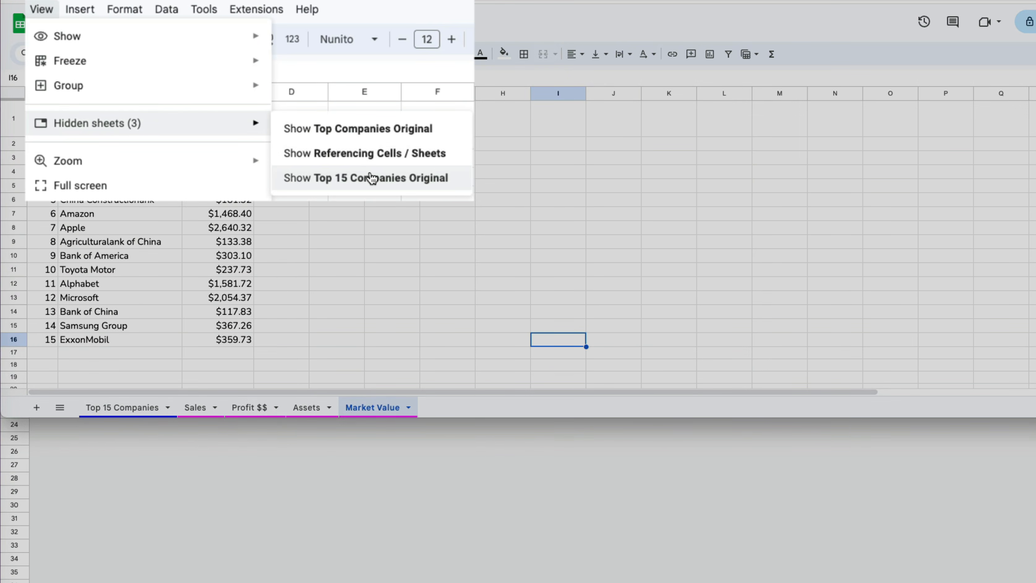
pyautogui.click(371, 179)
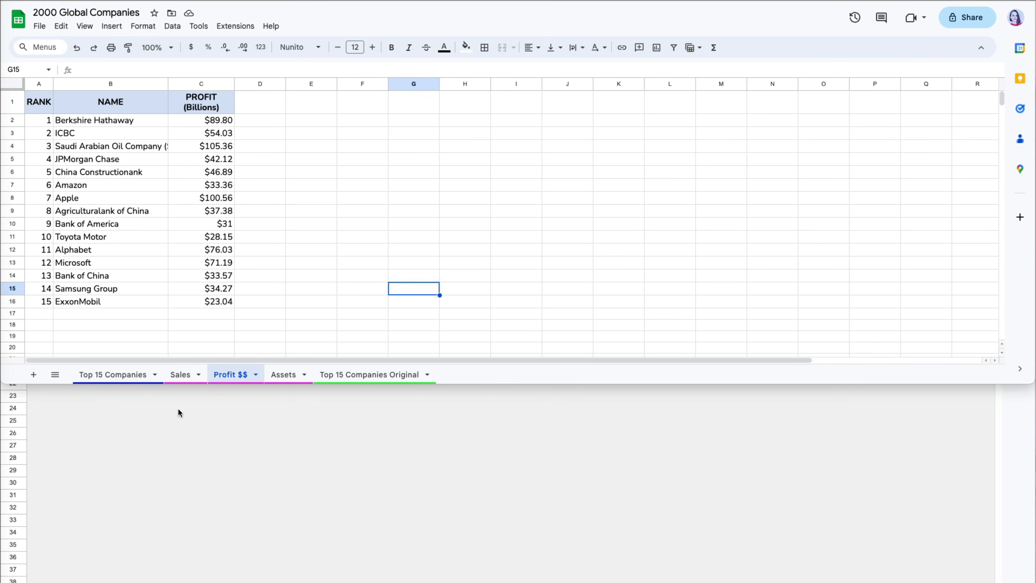
pyautogui.click(56, 375)
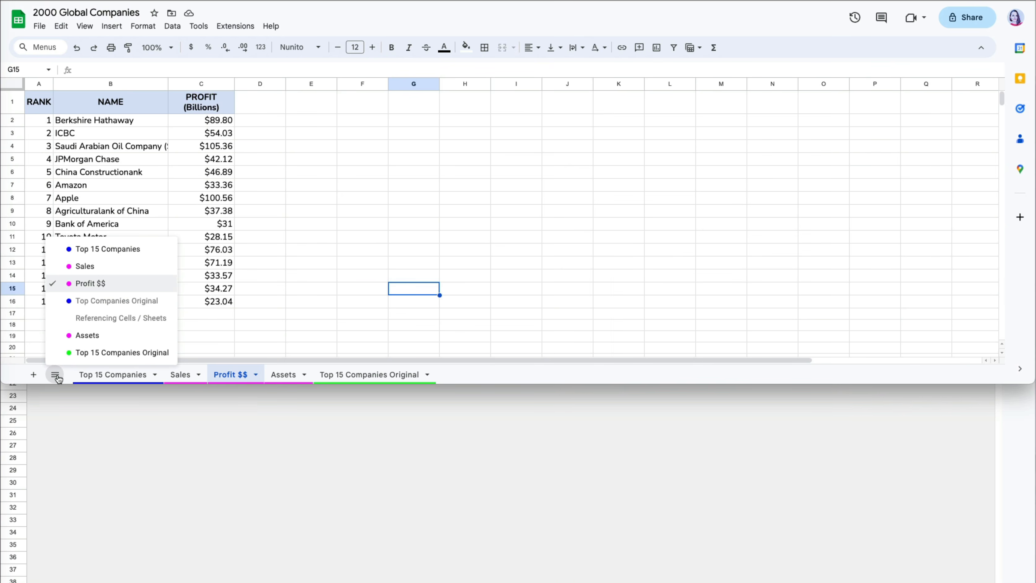
pyautogui.click(86, 266)
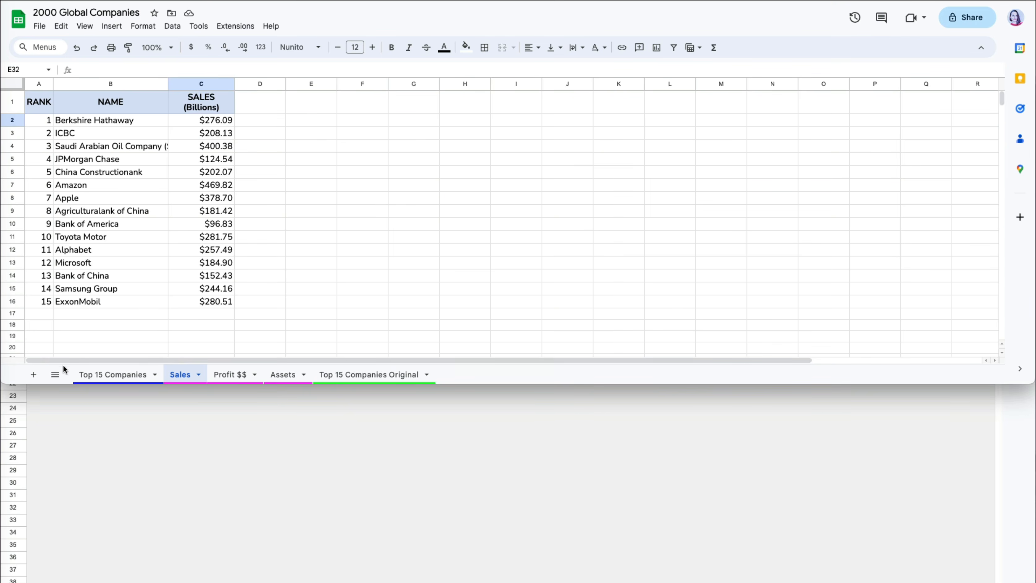
pyautogui.click(55, 374)
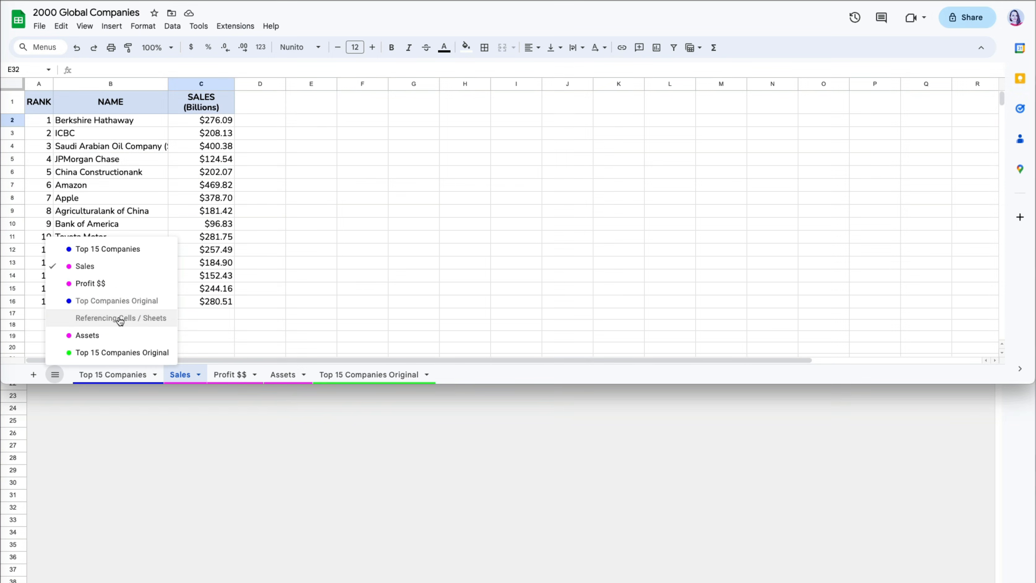
pyautogui.click(119, 318)
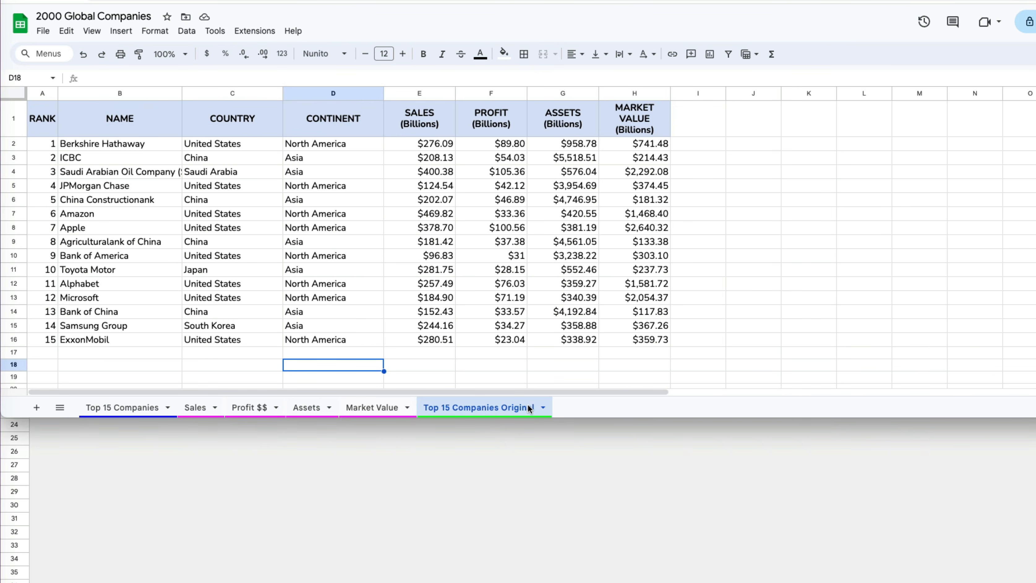
# - Duplicate Top 15 Companies Original and copy the Market Value sheet to a new spreadsheet
pyautogui.rightClick(528, 404)
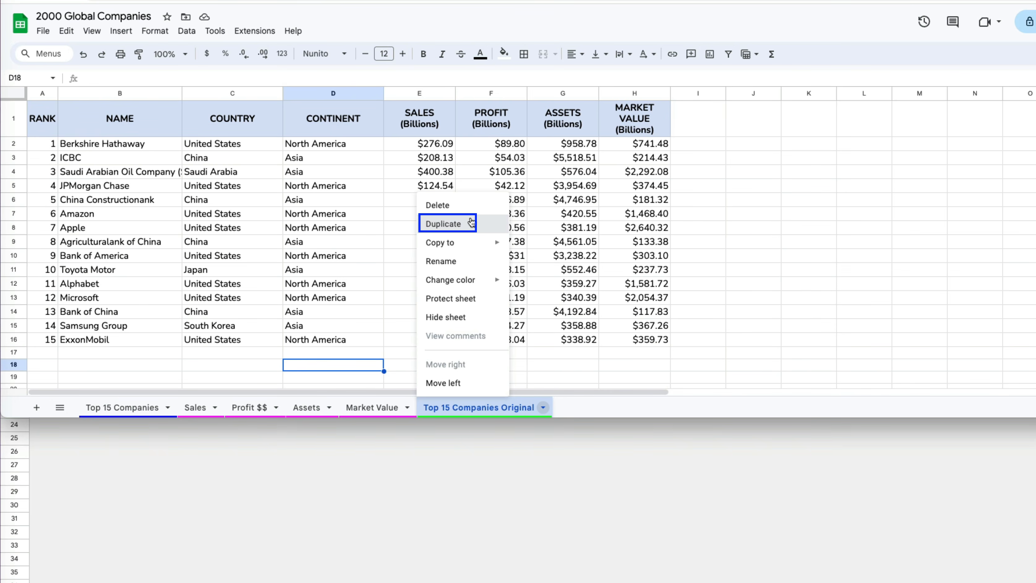
pyautogui.click(470, 224)
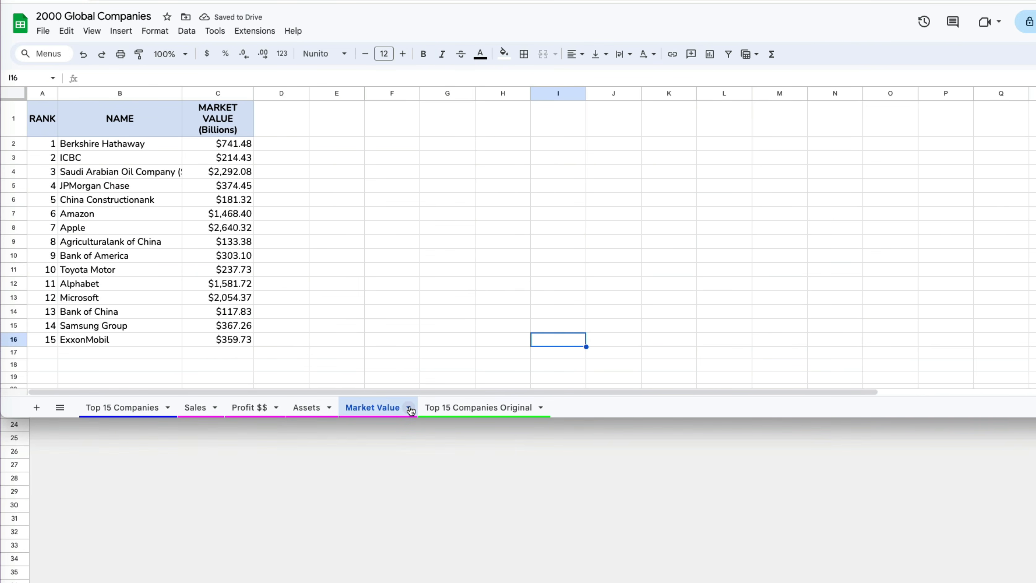
pyautogui.click(410, 408)
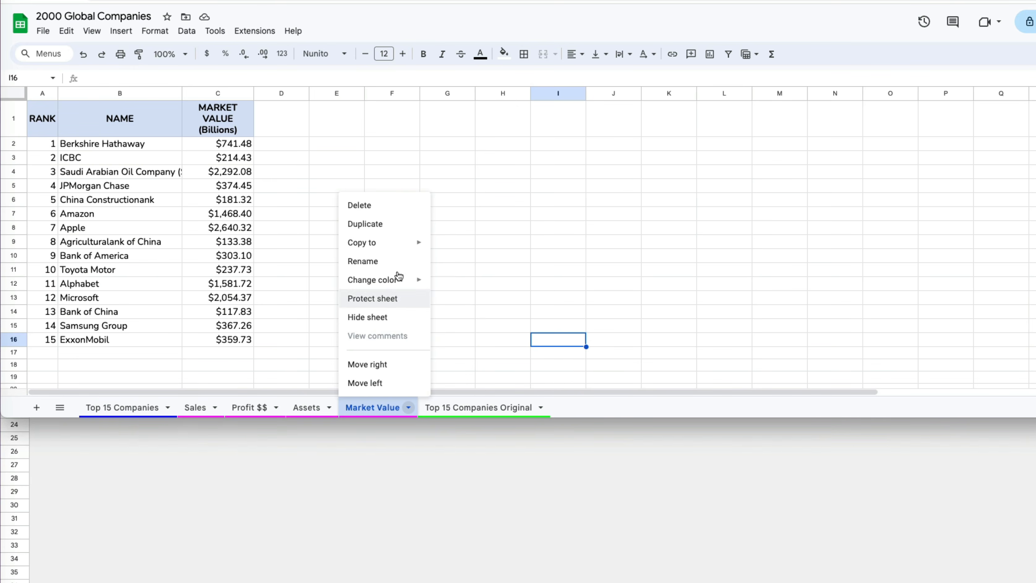
pyautogui.click(404, 244)
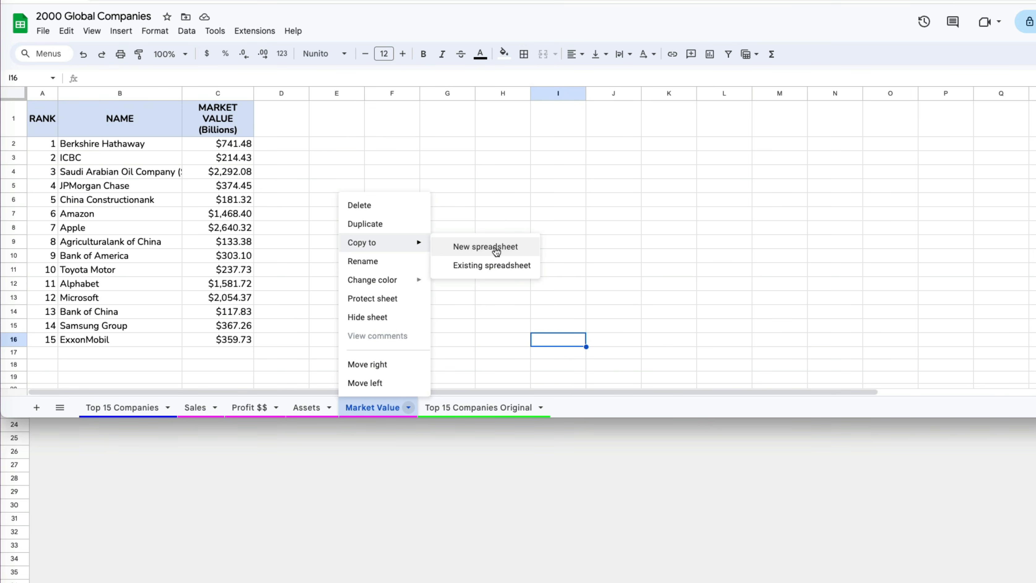
pyautogui.click(495, 248)
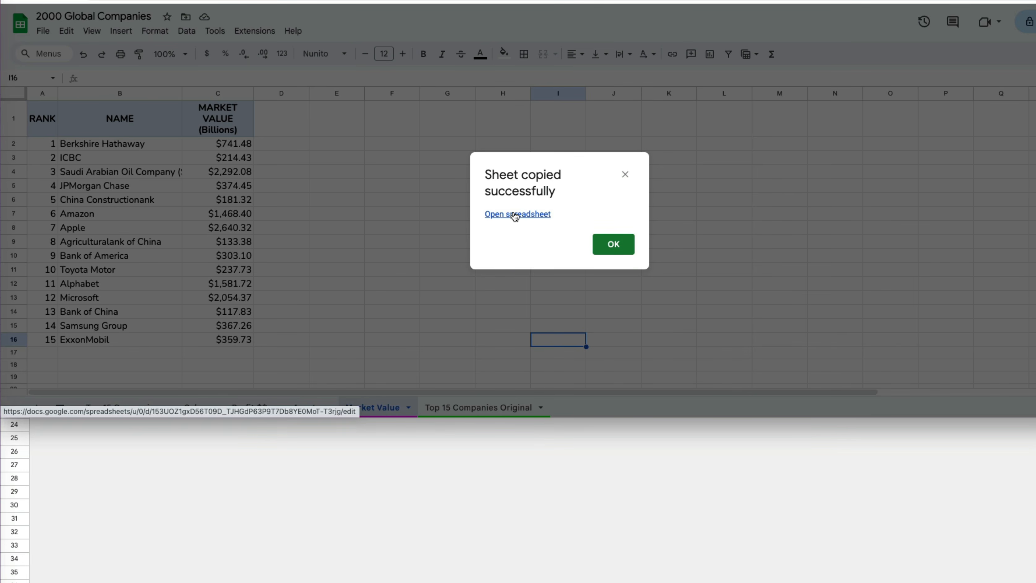
# - Open the new spreadsheet copy and title it 'Market Value Top Co'
pyautogui.click(515, 214)
pyautogui.click(81, 16)
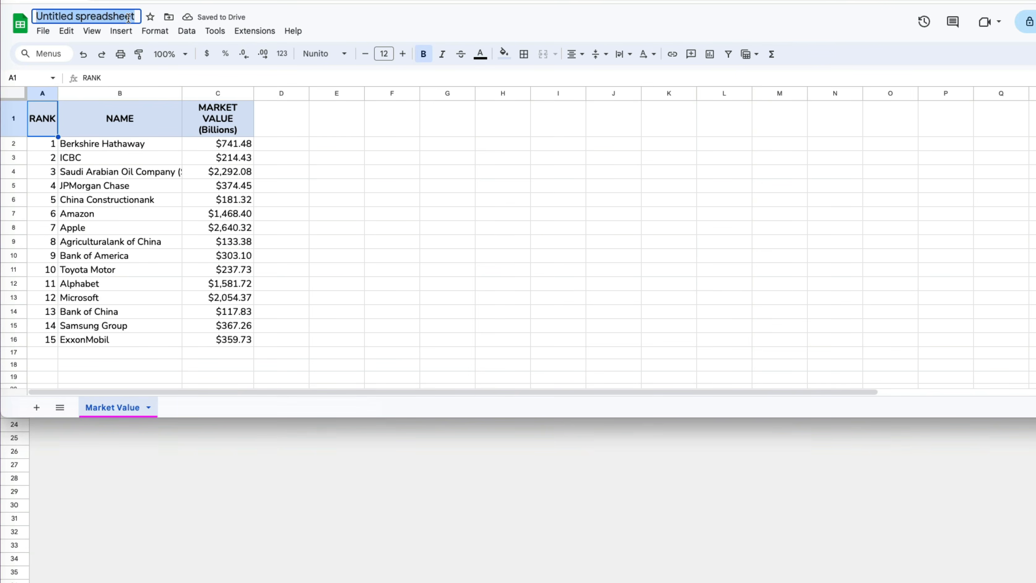
pyautogui.write('Market Value')
pyautogui.write('Top Co')
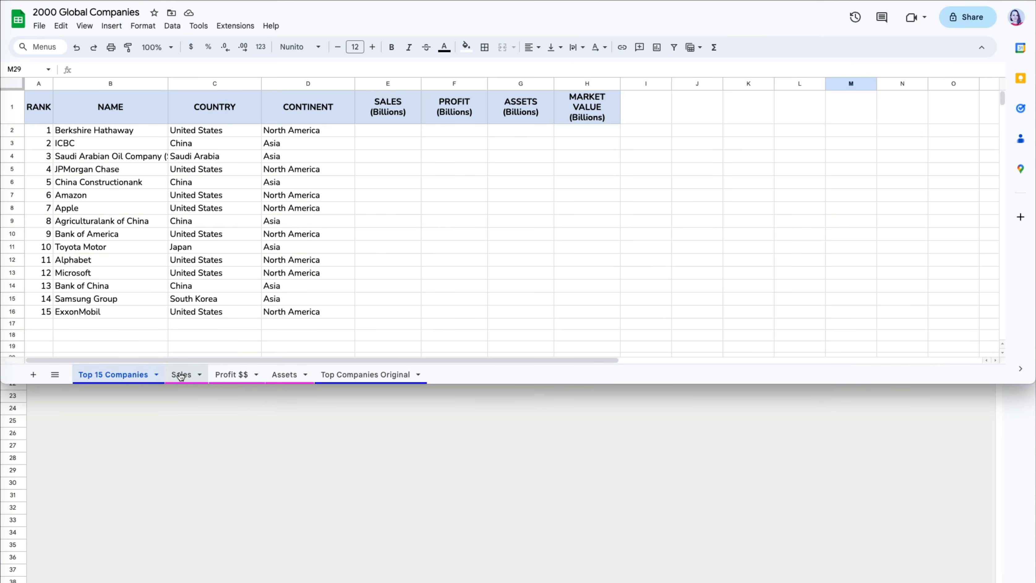
pyautogui.click(180, 374)
pyautogui.click(213, 375)
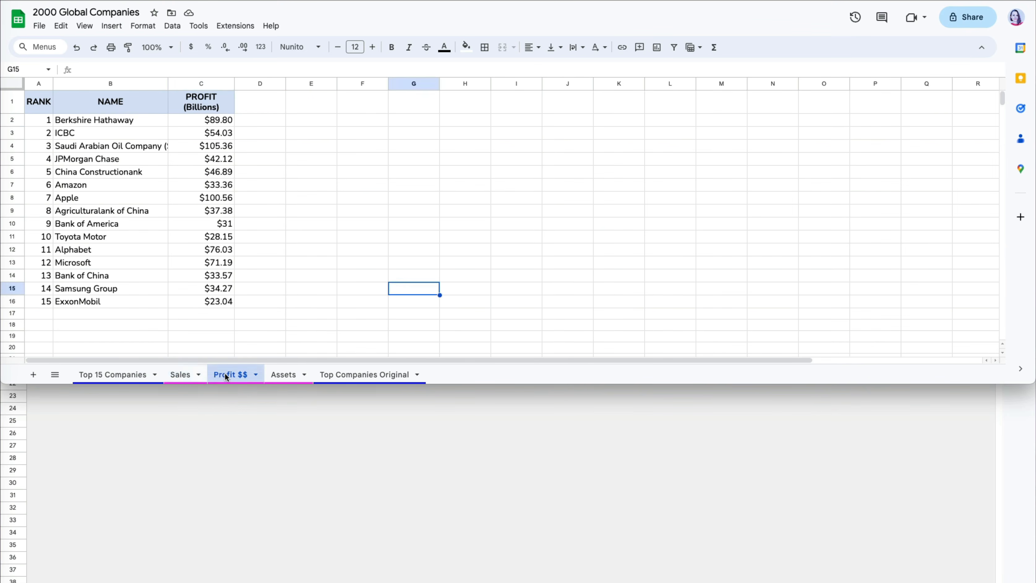
pyautogui.click(279, 374)
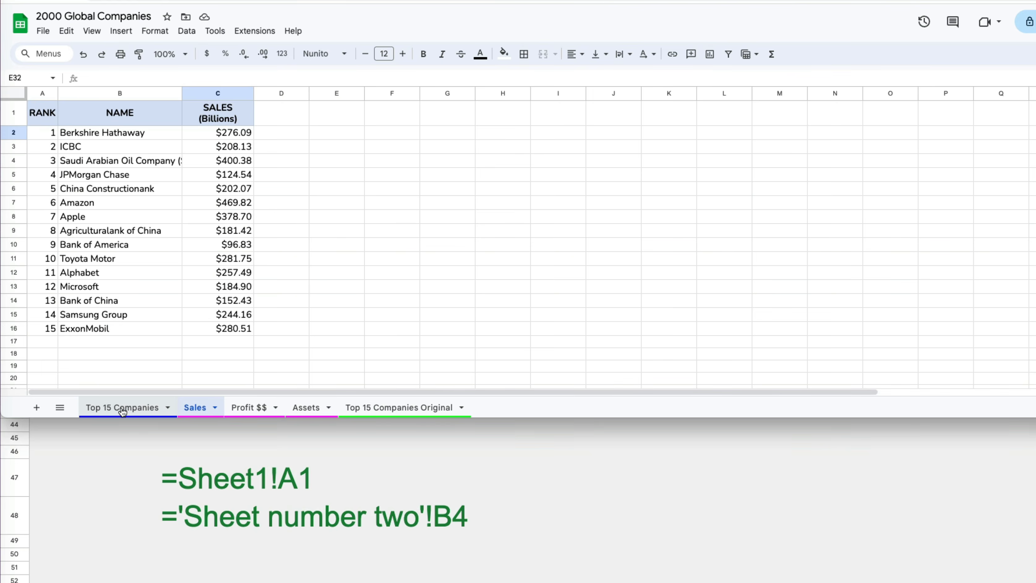
pyautogui.click(123, 408)
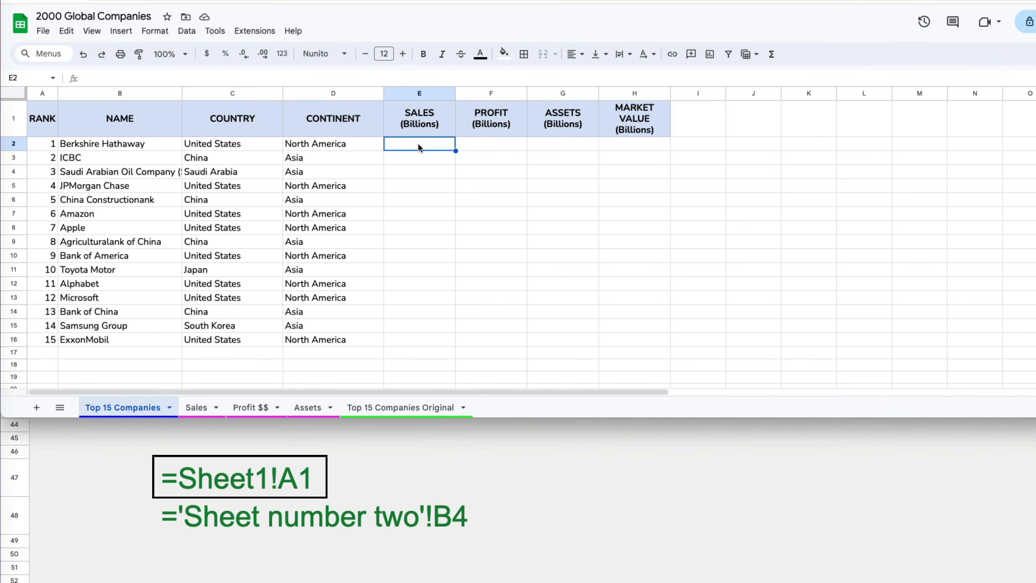
# - Enter =Sales!C2 in E2, fill it down to E16, and verify it against Sales C2
pyautogui.write('=')
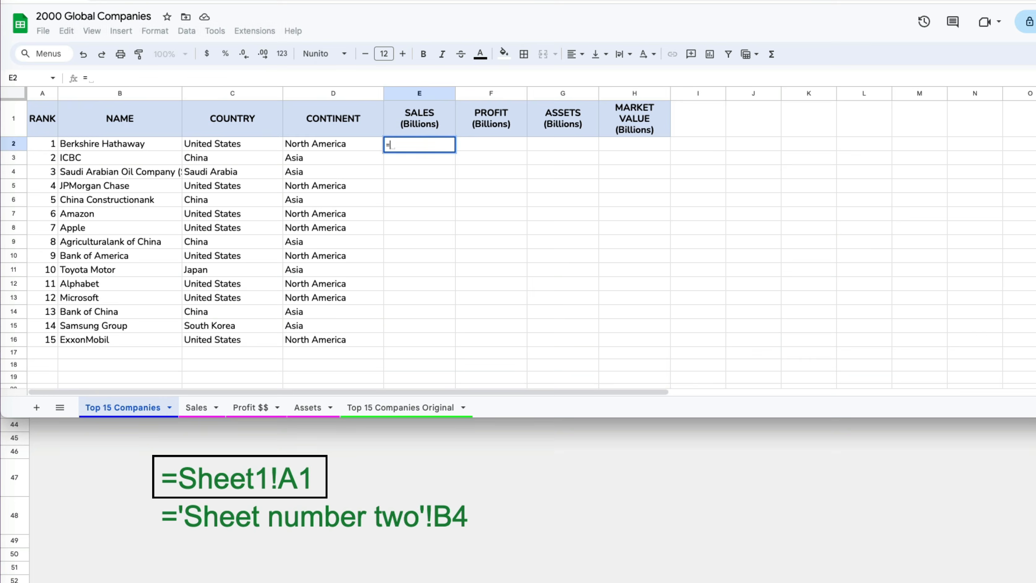
pyautogui.write('Sales!')
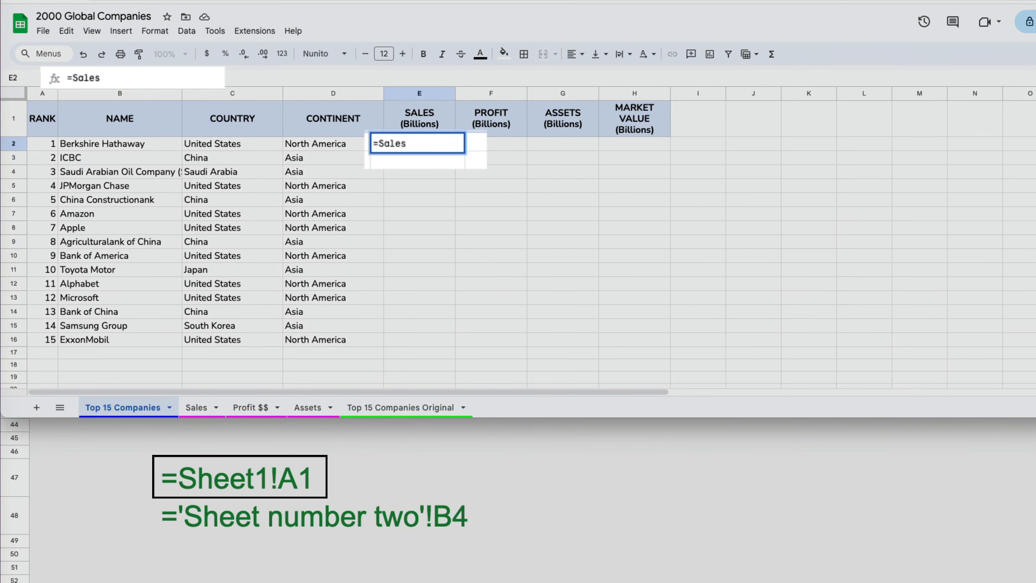
pyautogui.write('C2')
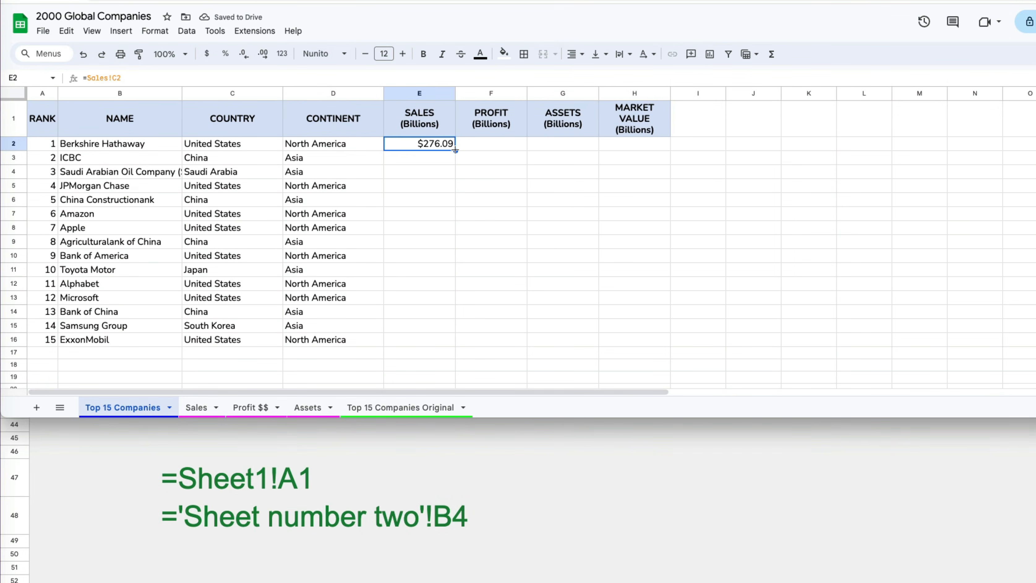
pyautogui.doubleClick(455, 151)
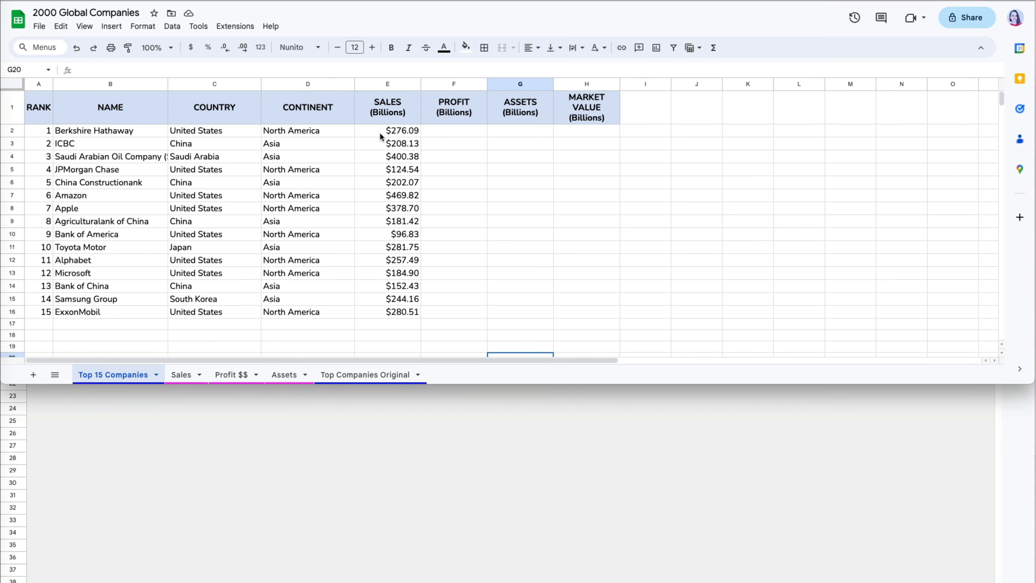
pyautogui.click(432, 144)
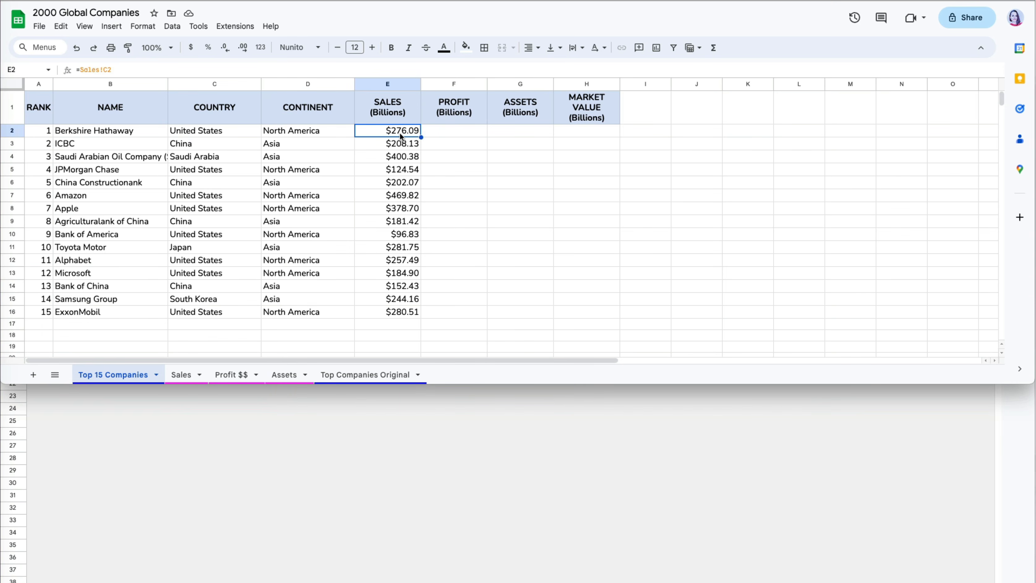
pyautogui.click(182, 375)
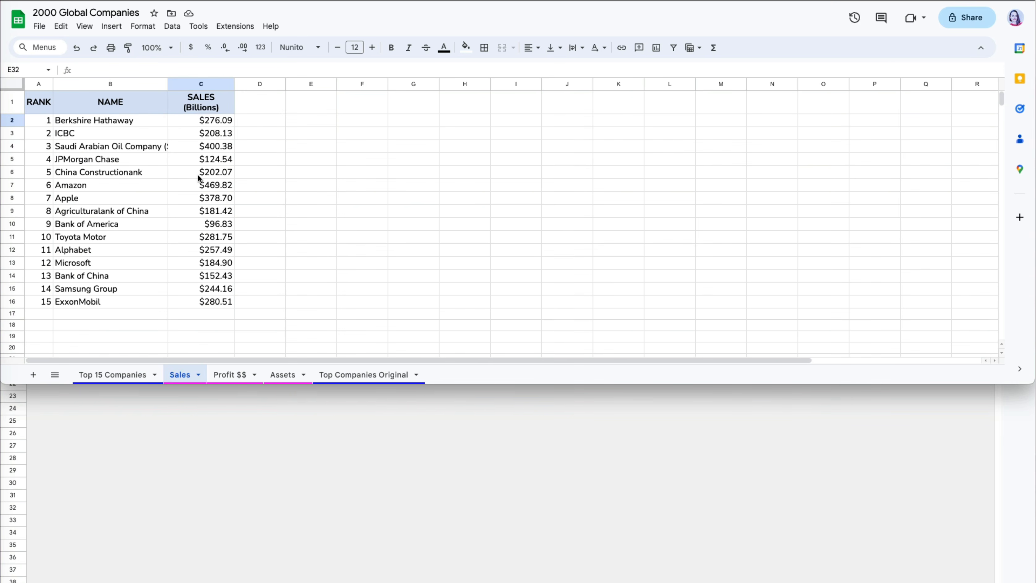
pyautogui.click(218, 124)
pyautogui.click(139, 375)
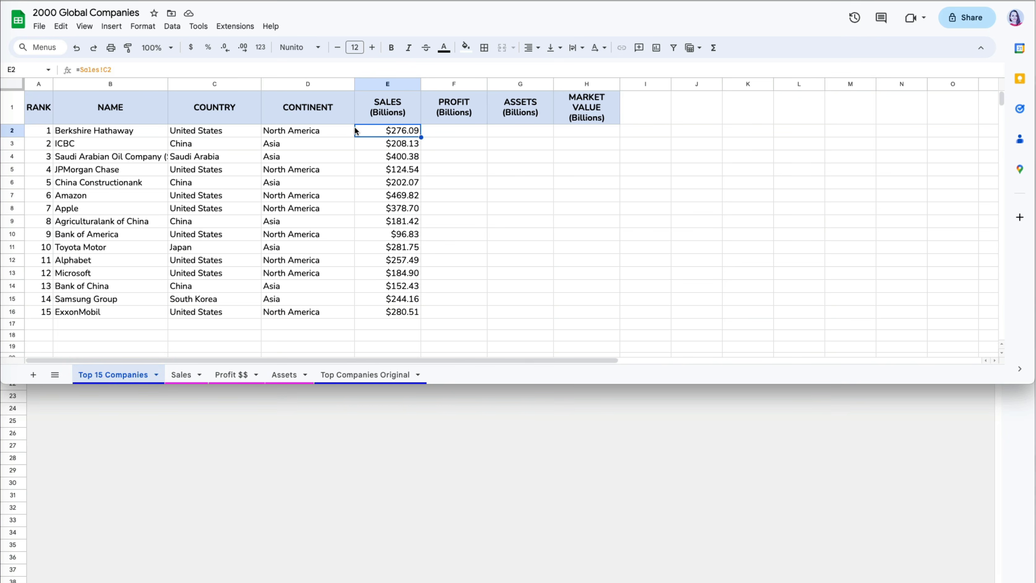
pyautogui.click(208, 71)
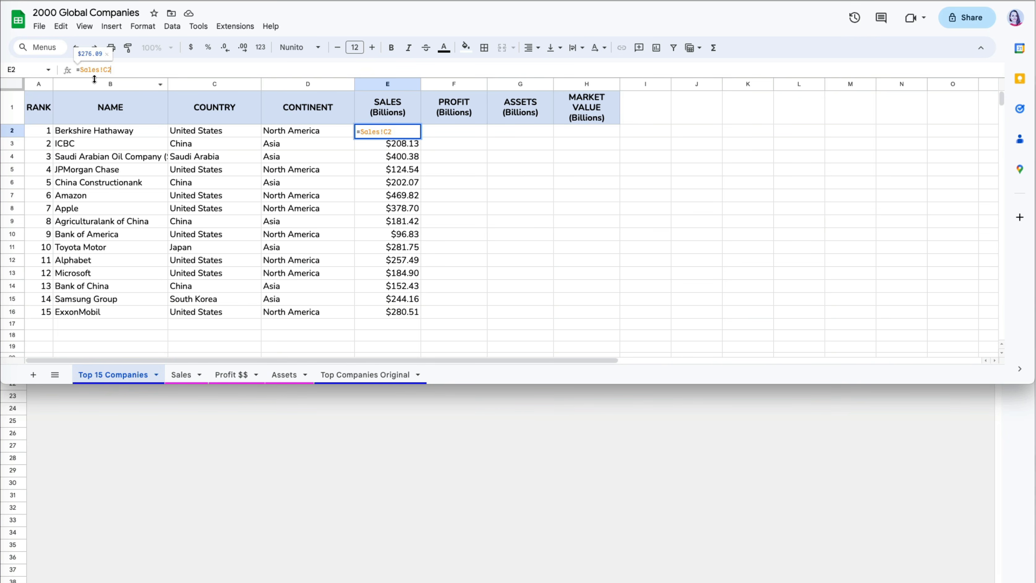
pyautogui.press('Tab')
# - Enter ='profit $$'!c2 in F2 and fill it down through row 16
pyautogui.write('=')
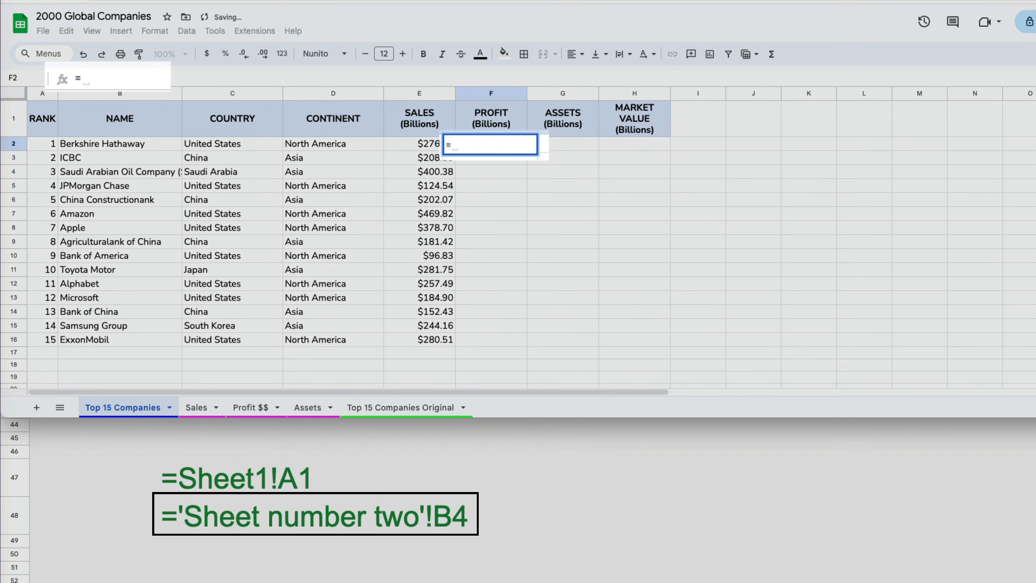
pyautogui.write("'profit ")
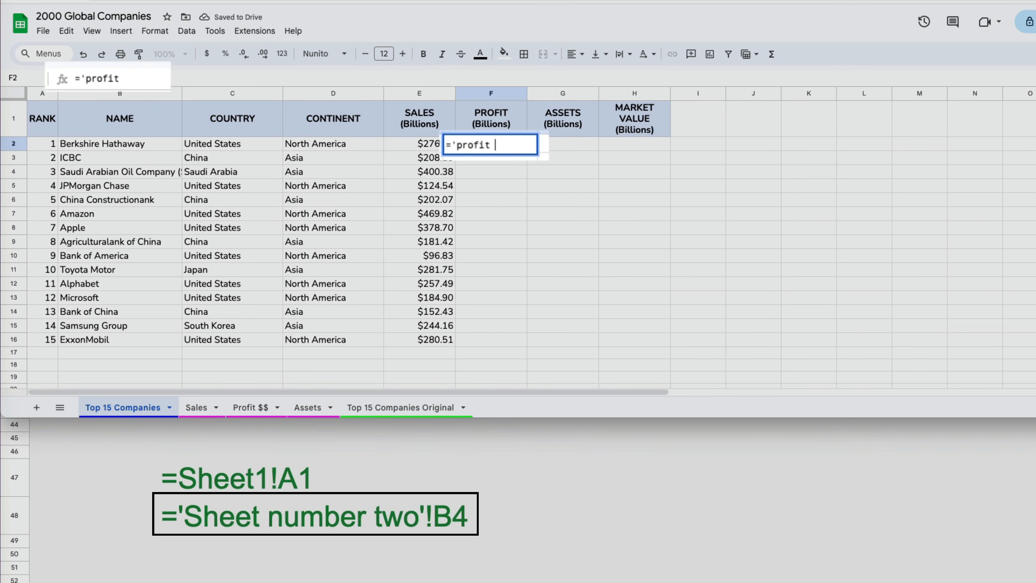
pyautogui.write("$$'!c2")
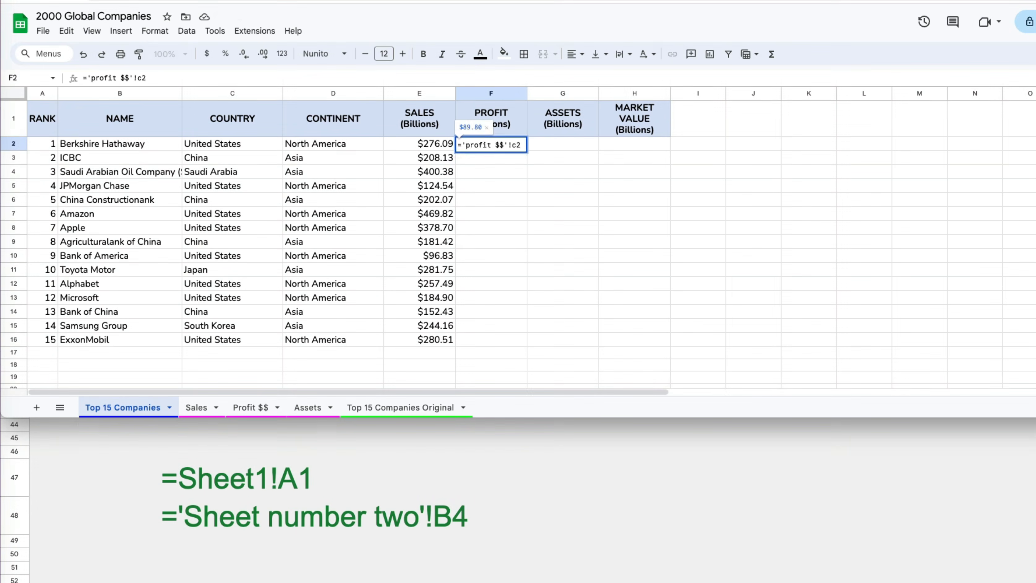
pyautogui.press('Return')
pyautogui.click(507, 146)
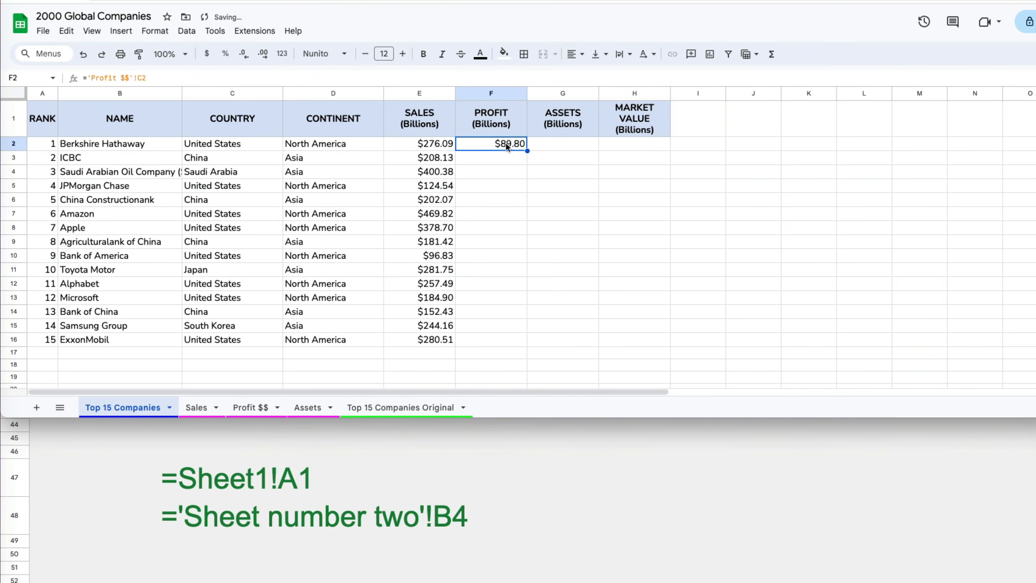
pyautogui.doubleClick(527, 150)
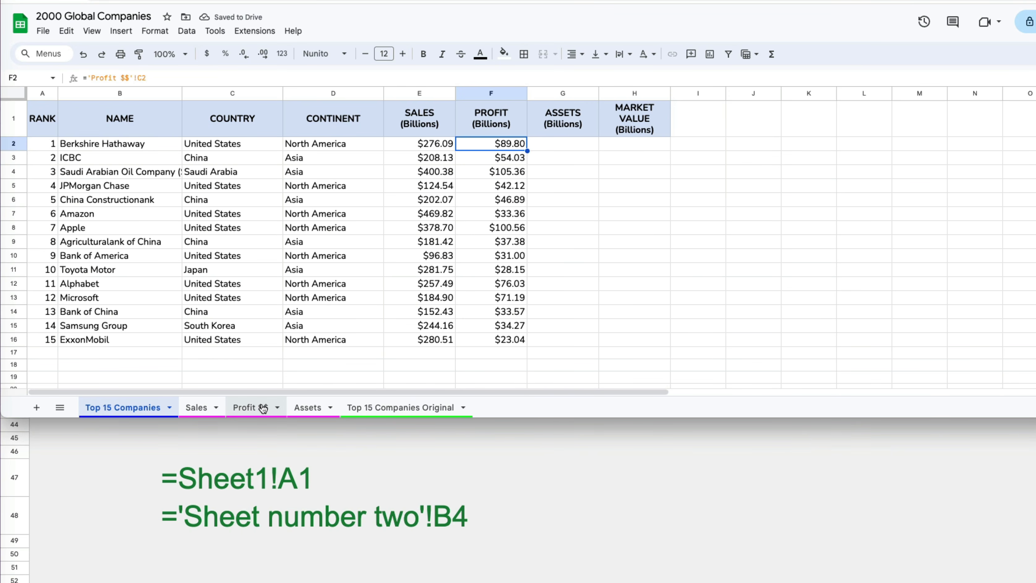
pyautogui.click(249, 408)
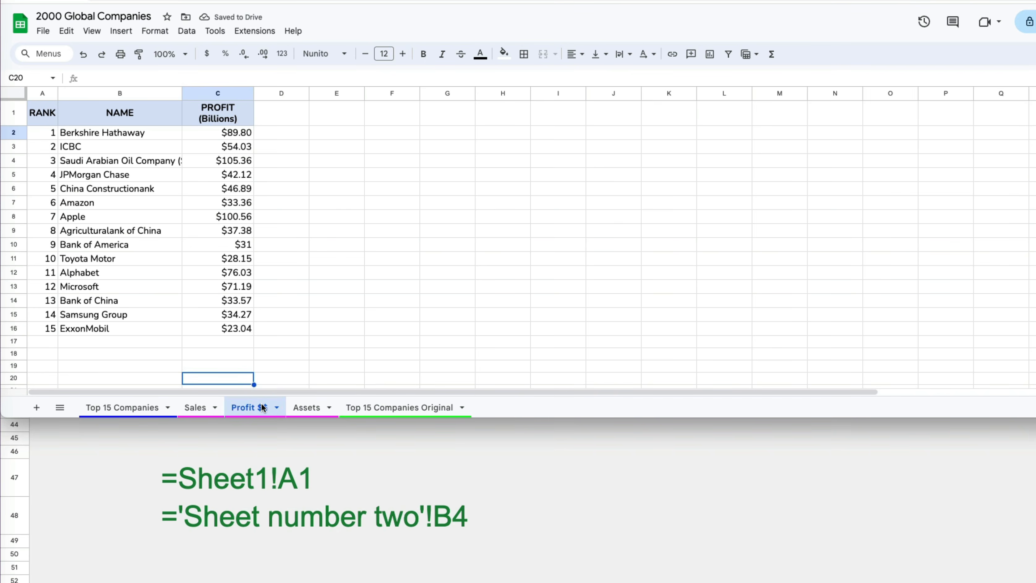
pyautogui.click(150, 408)
# - Enter =Assets!C2 in G2 by picking the Assets cell, and fill it down through row 16
pyautogui.click(548, 147)
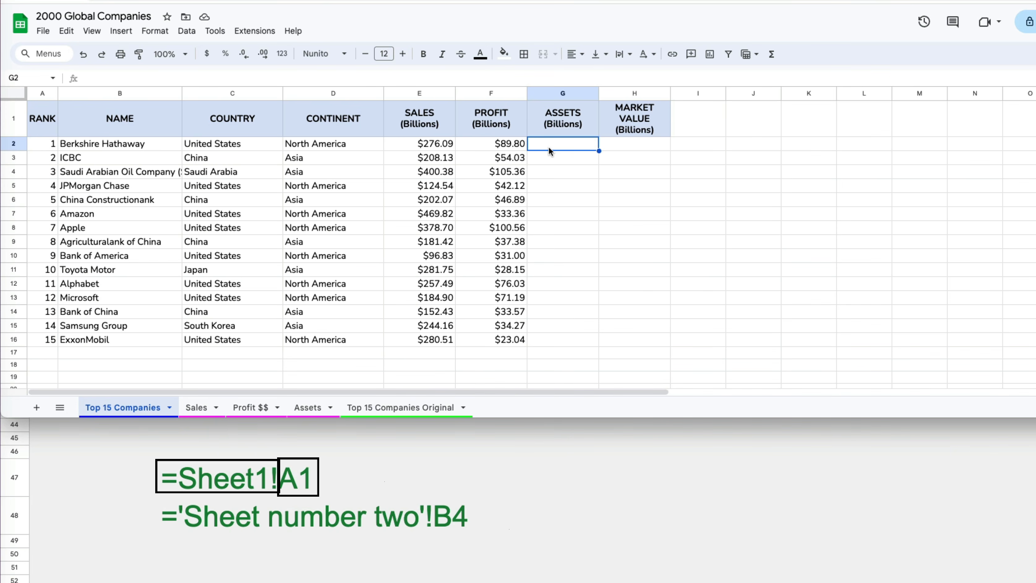
pyautogui.write('=')
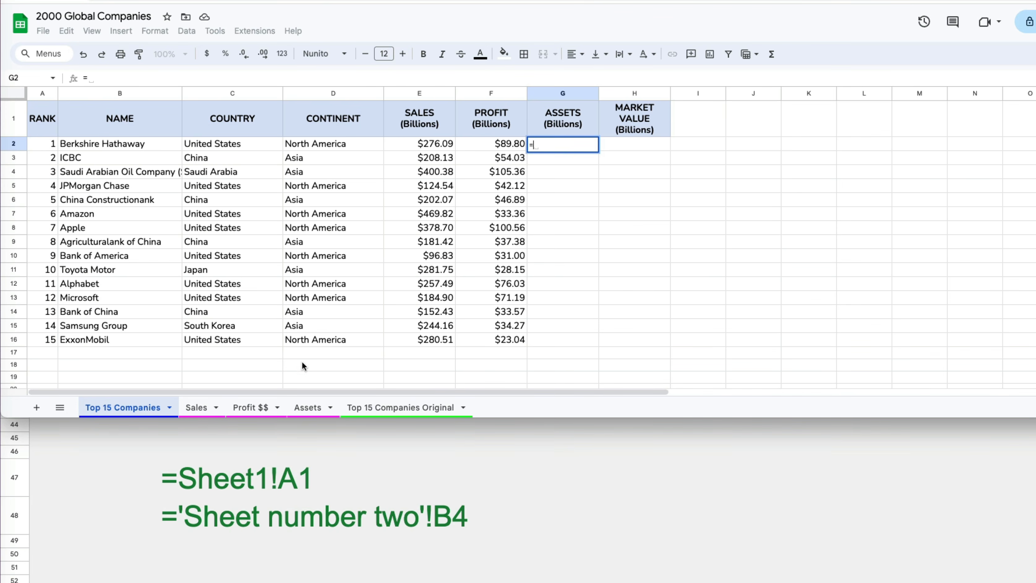
pyautogui.click(310, 407)
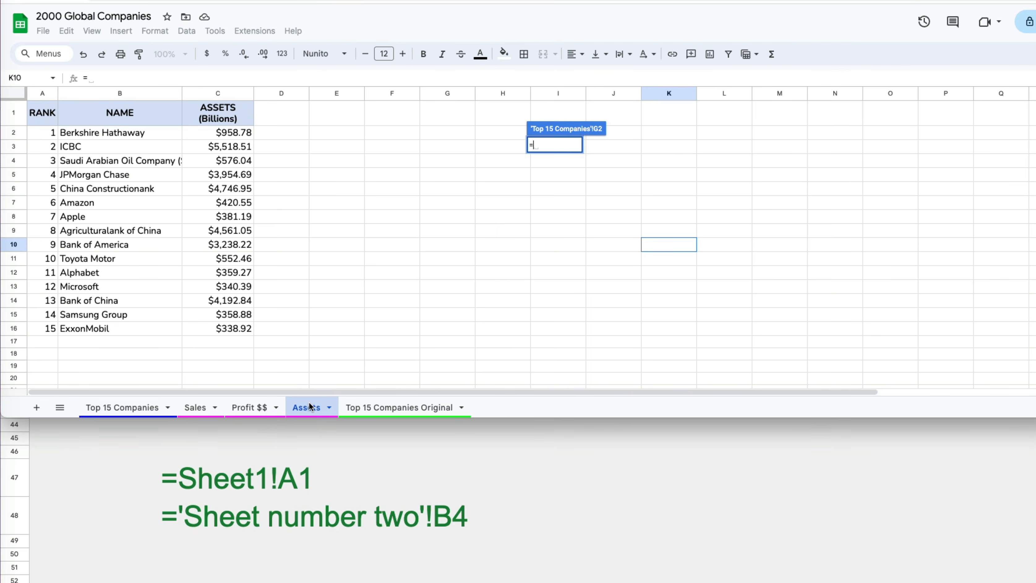
pyautogui.click(230, 135)
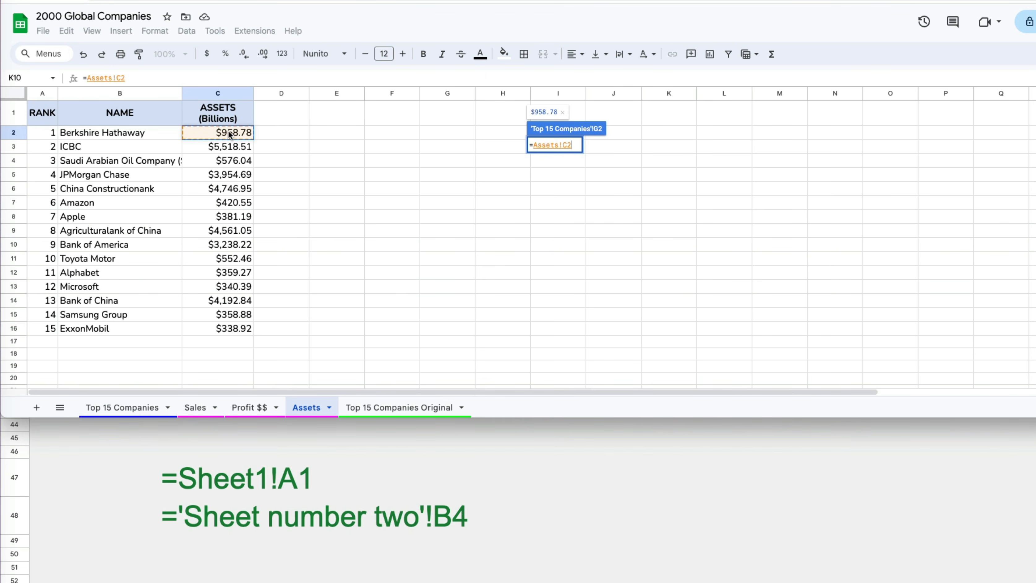
pyautogui.press('Return')
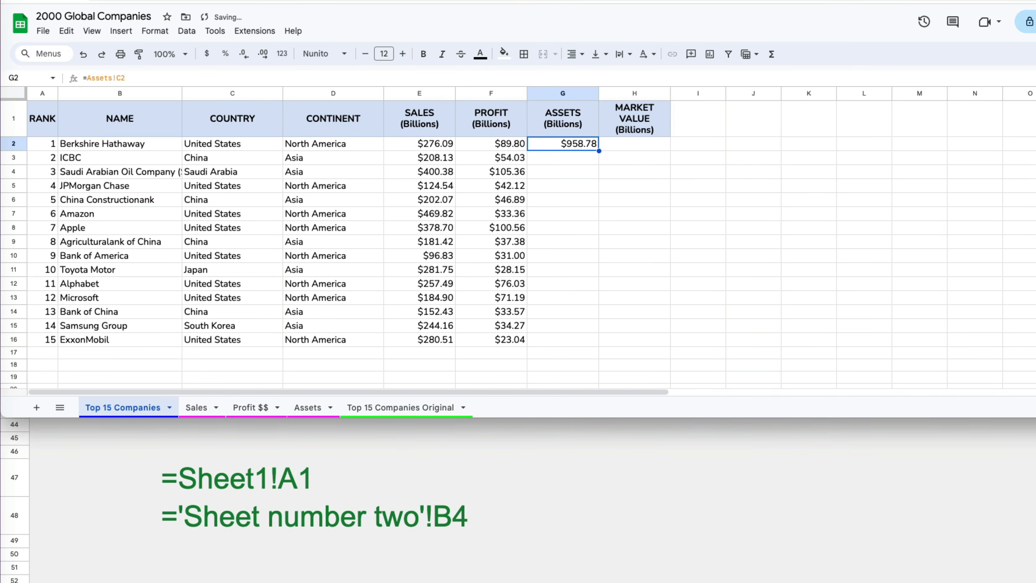
pyautogui.doubleClick(599, 151)
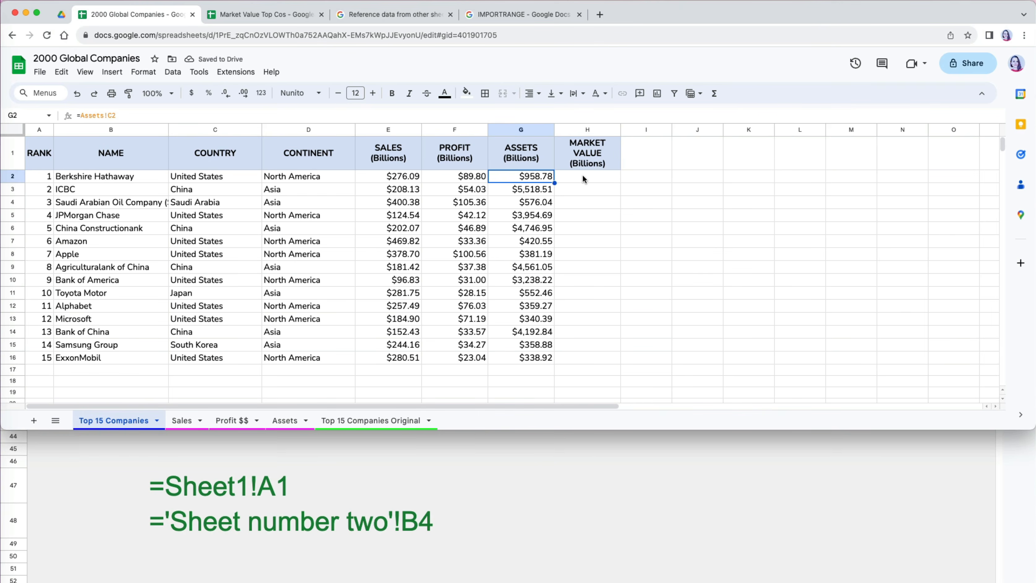
# - Select H2, glance at the Market Value Top Cos spreadsheet, then bring up the IMPORTRANGE help page
pyautogui.click(582, 178)
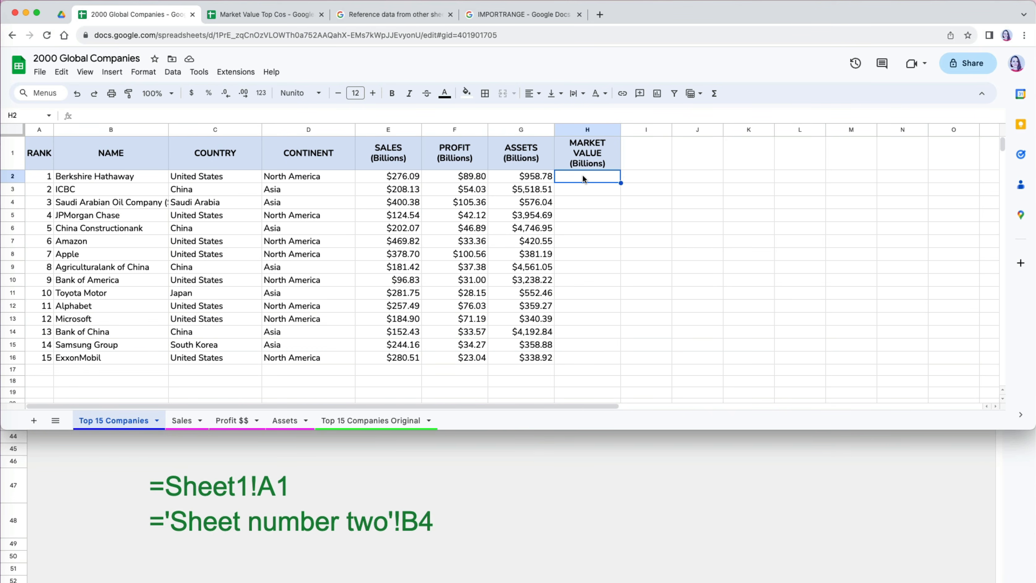
pyautogui.click(284, 16)
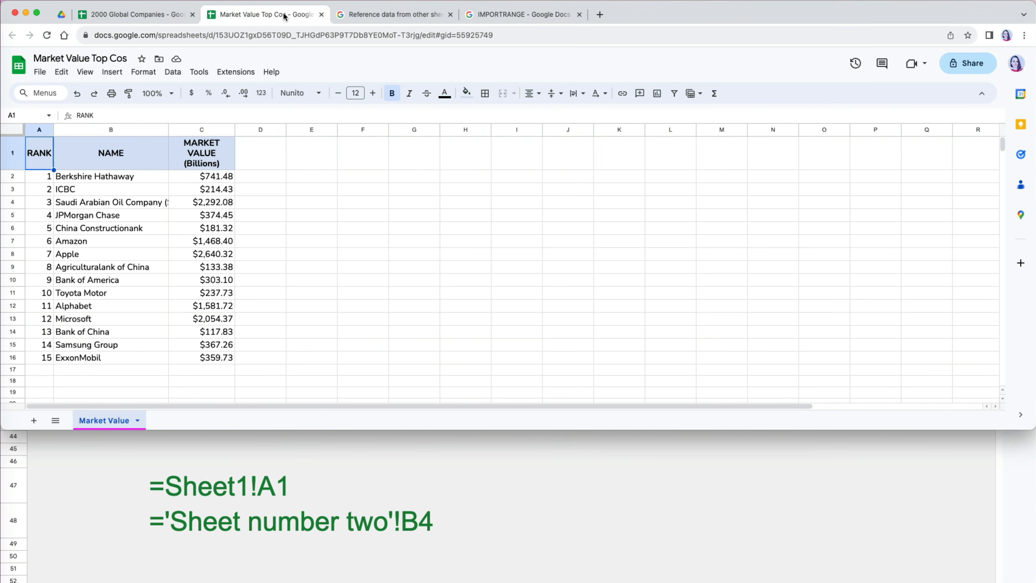
pyautogui.click(165, 16)
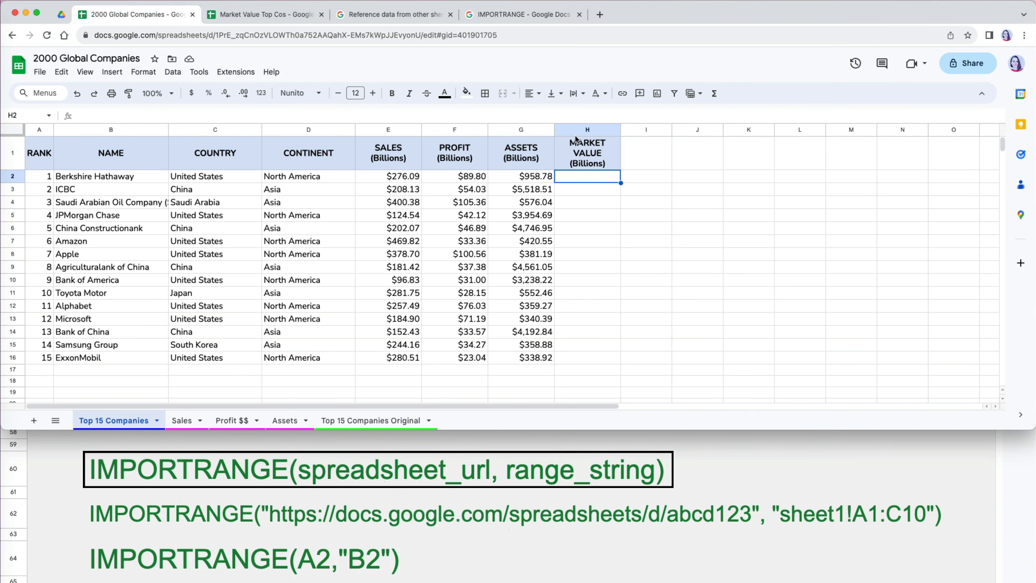
pyautogui.click(526, 15)
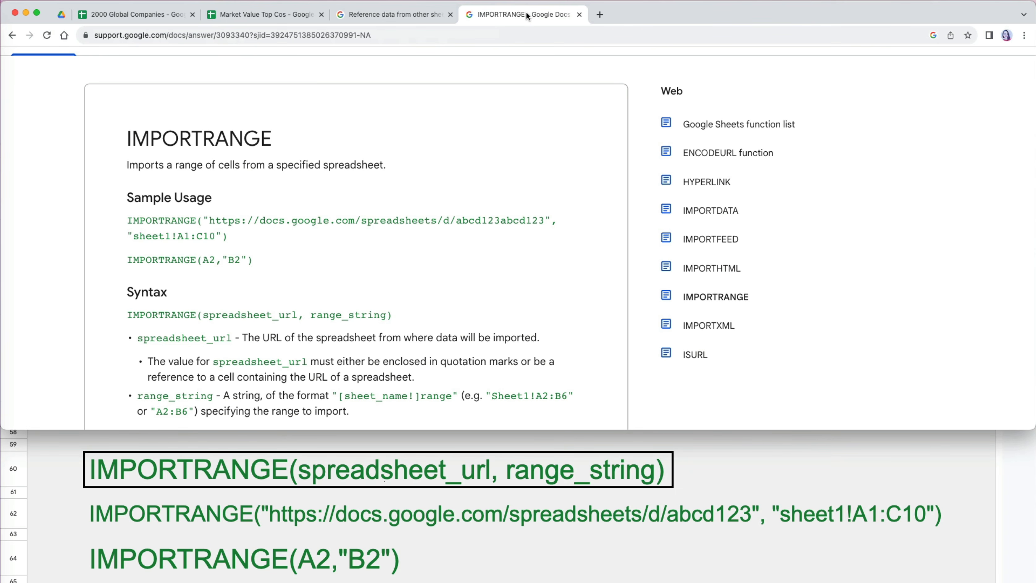
# - In H2 enter an IMPORTRANGE with the Market Value Top Cos URL and "Market Value!C2:C16"
pyautogui.click(135, 15)
pyautogui.write('=I')
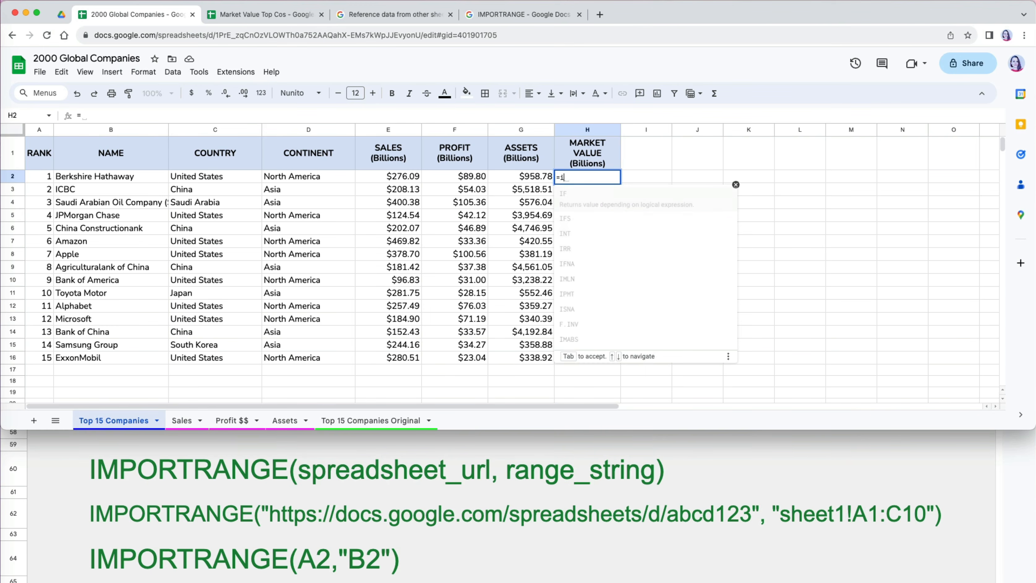
pyautogui.write('mport')
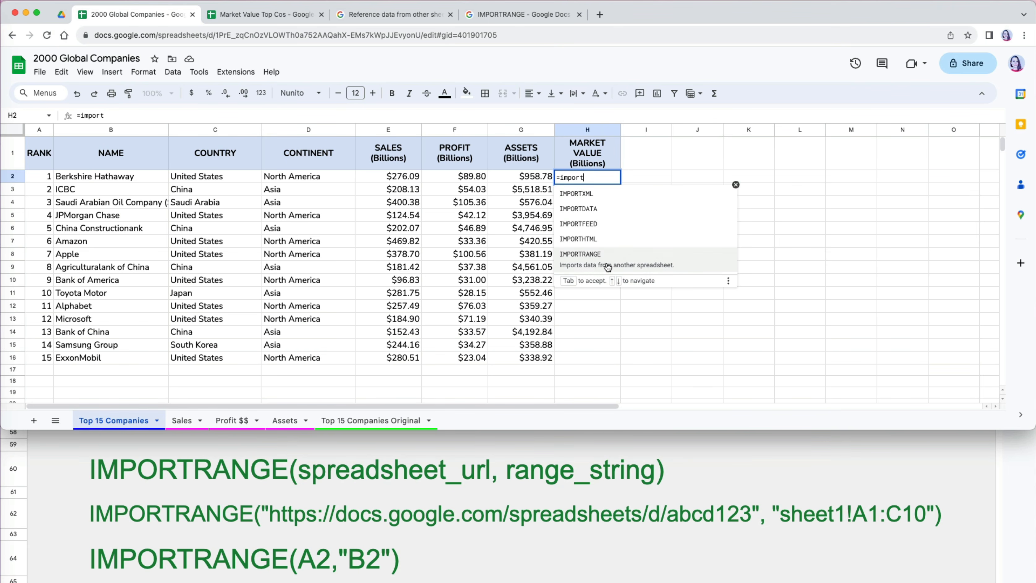
pyautogui.click(608, 267)
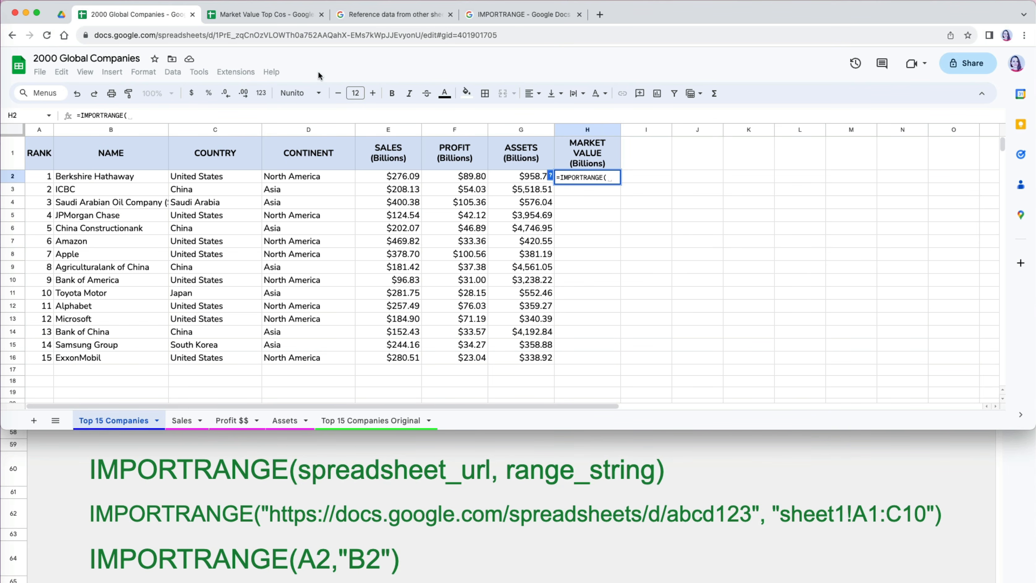
pyautogui.click(267, 14)
pyautogui.click(297, 36)
pyautogui.press('super+c')
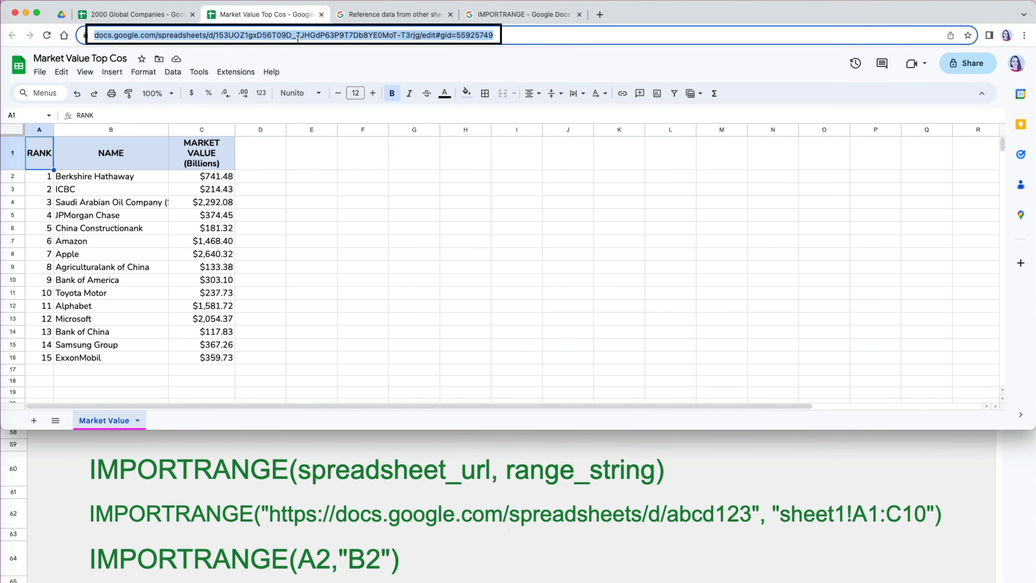
pyautogui.click(152, 16)
pyautogui.click(607, 178)
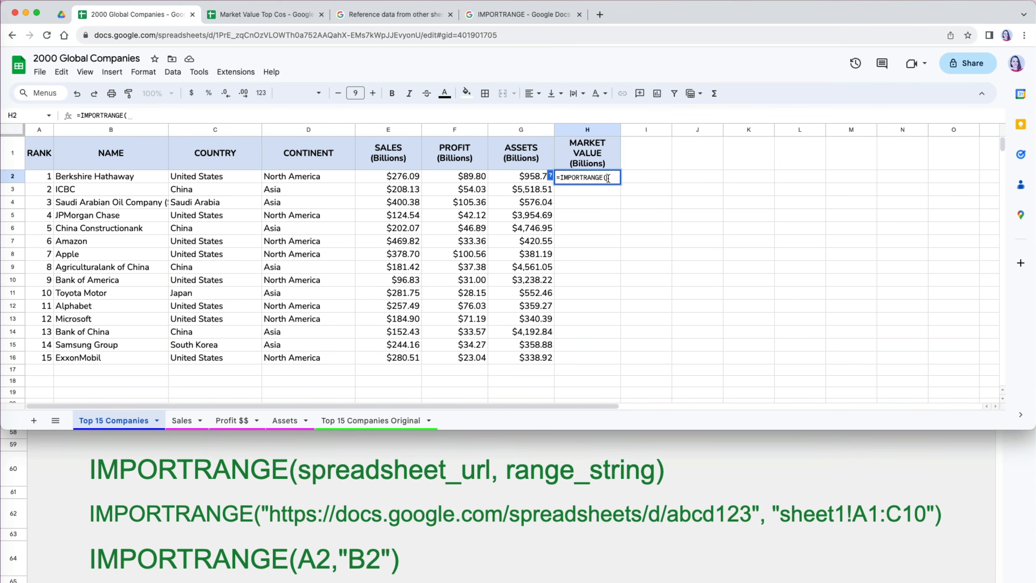
pyautogui.press('super+v')
pyautogui.write(',')
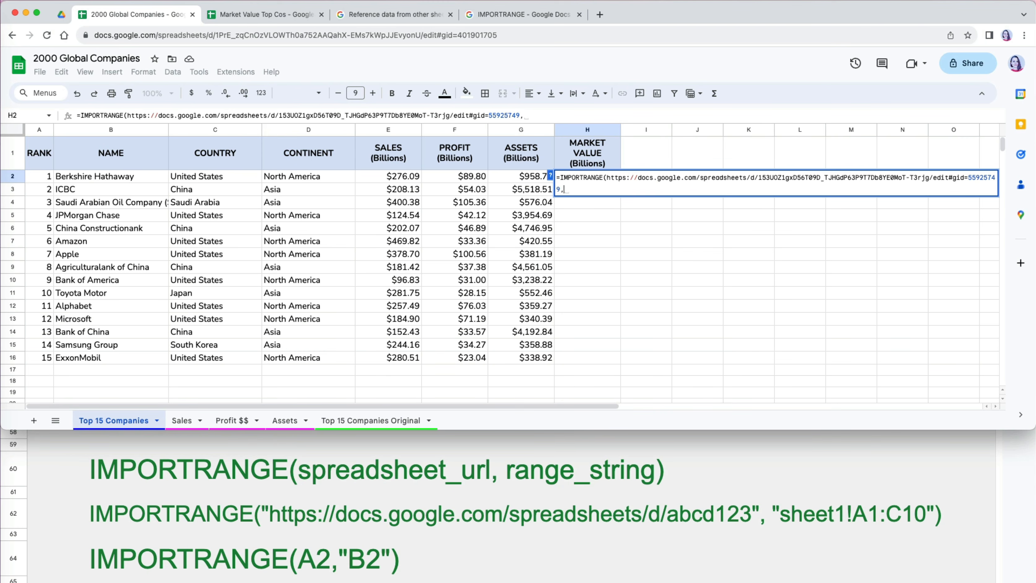
pyautogui.write('"Market Value')
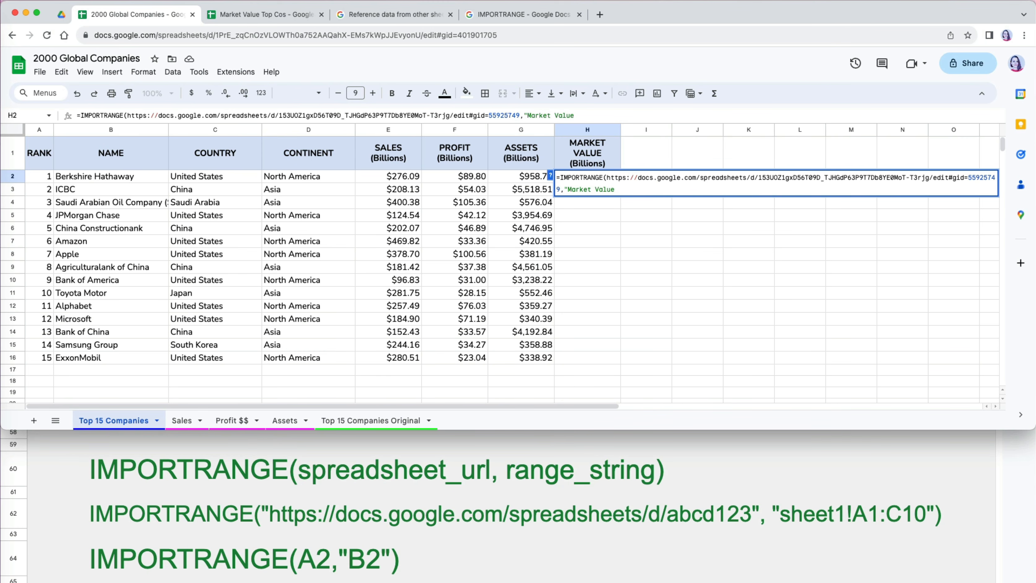
pyautogui.write('!C2:C16")')
pyautogui.press('Return')
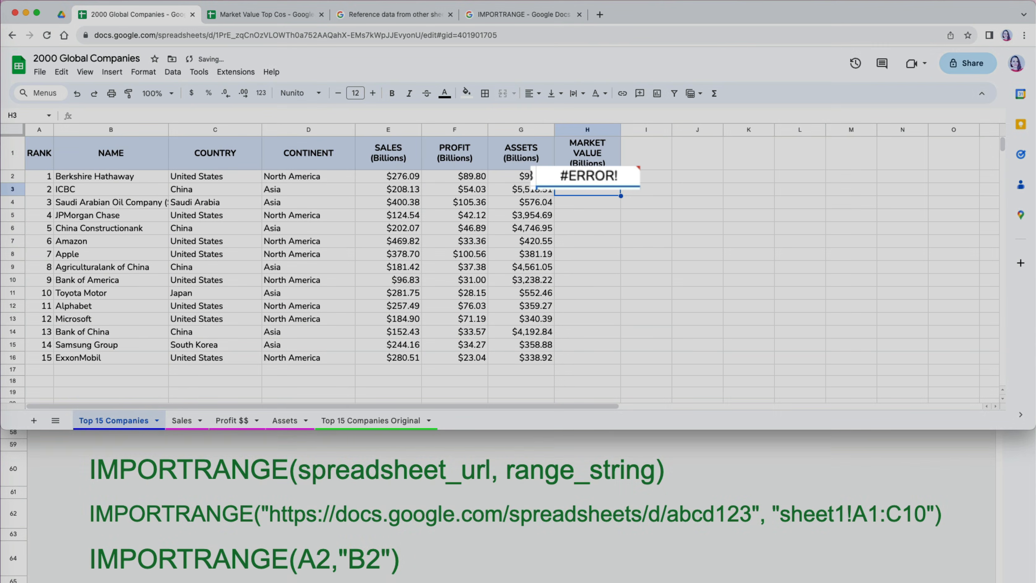
# - Wrap the pasted URL in quotation marks to fix the IMPORTRANGE formula in H2
pyautogui.click(605, 177)
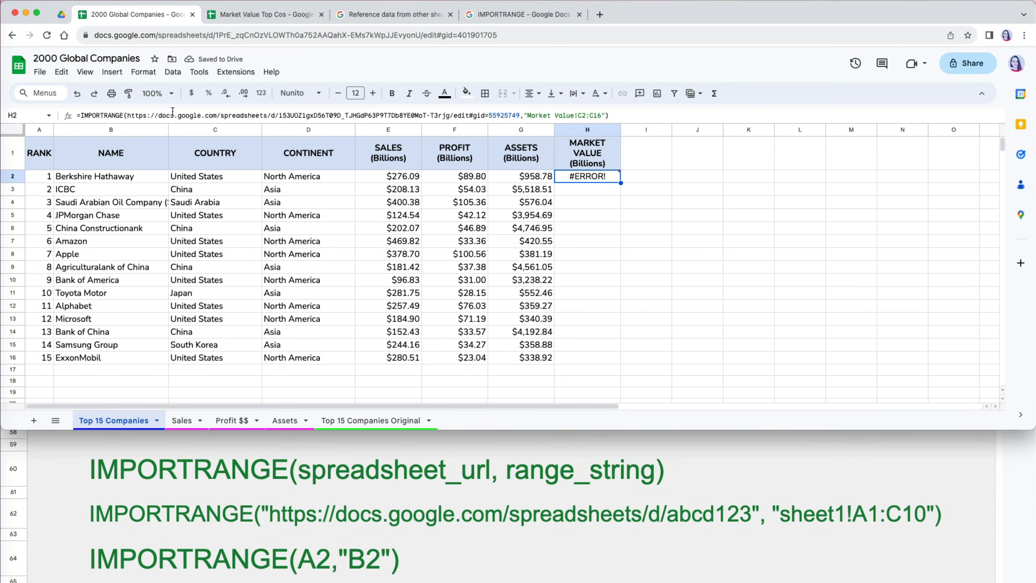
pyautogui.click(127, 115)
pyautogui.write('"')
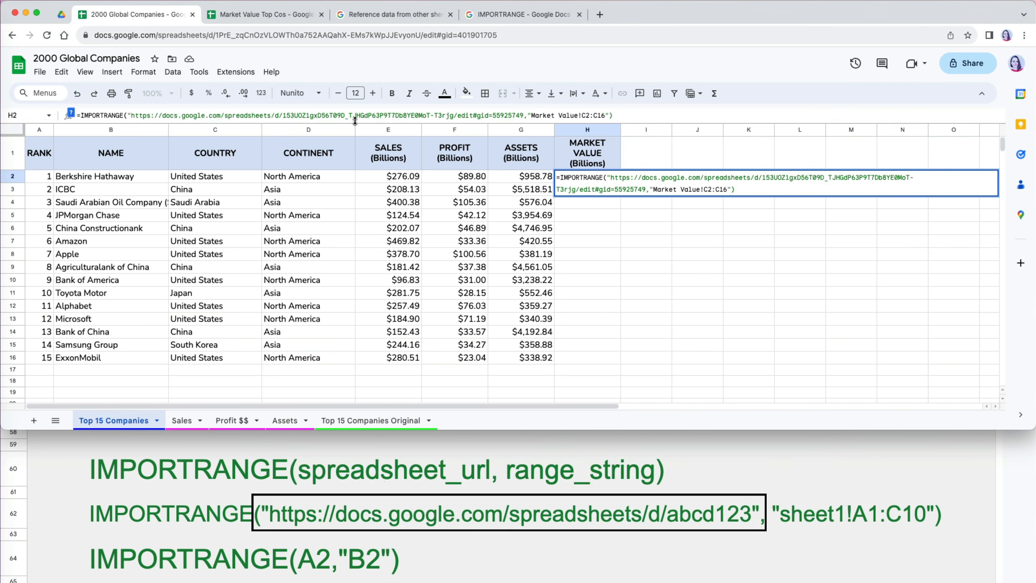
pyautogui.click(525, 115)
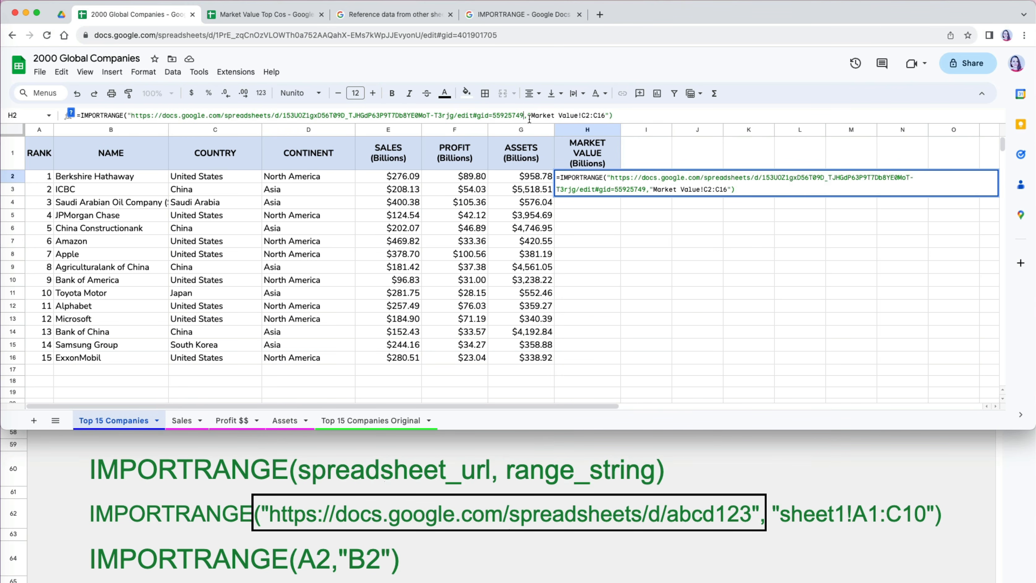
pyautogui.write('"')
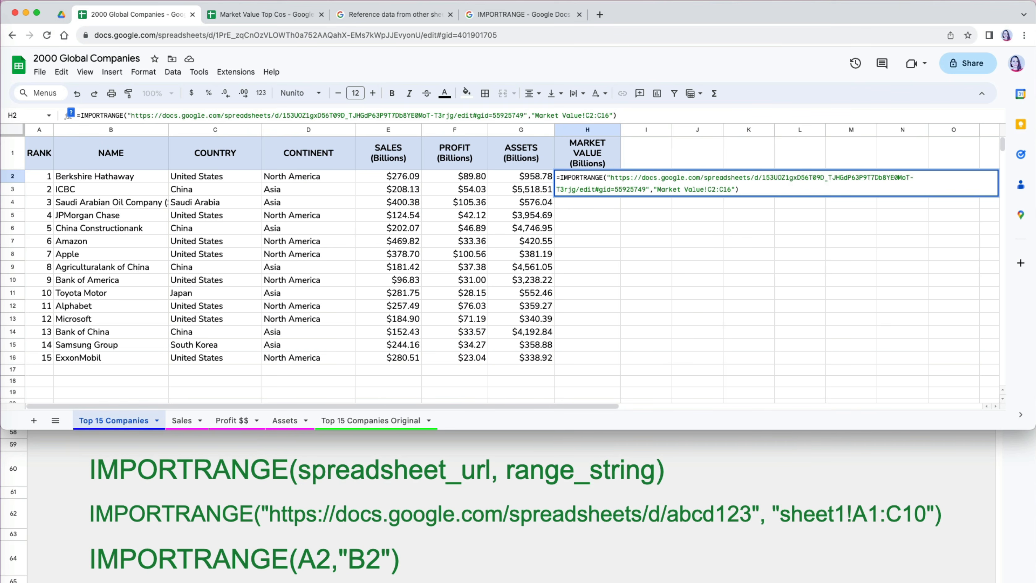
pyautogui.press('Return')
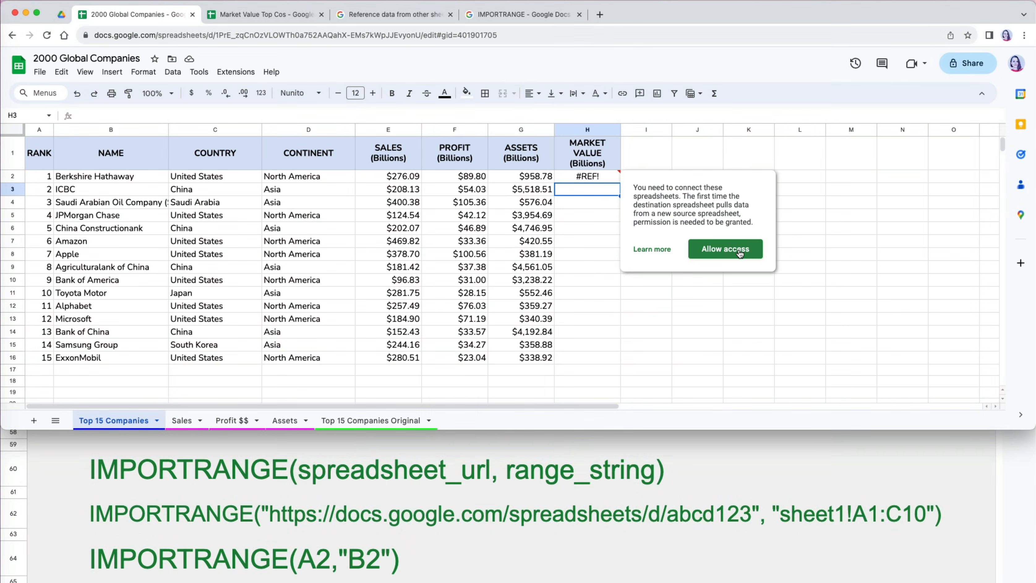
# - Allow access between the spreadsheets so Market Value imports values, starting at $741.48
pyautogui.click(740, 251)
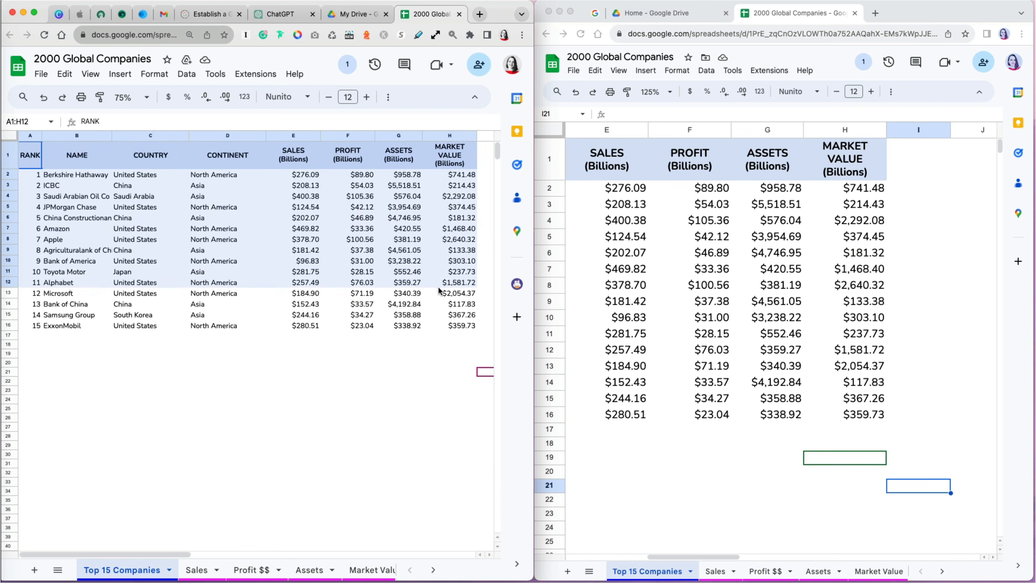
# - Apply alternating row colours to the companies table
pyautogui.click(153, 74)
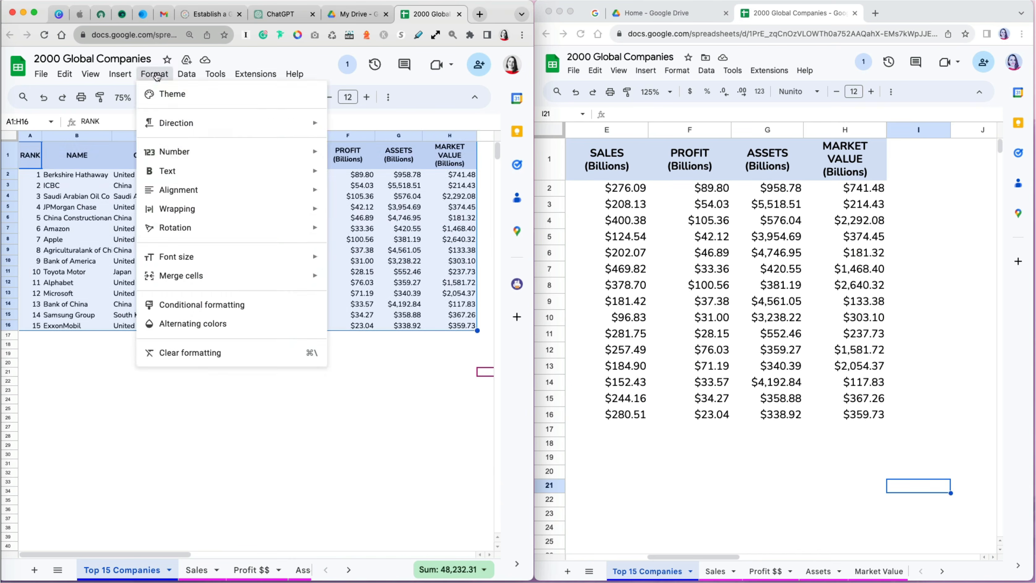
pyautogui.click(173, 321)
pyautogui.click(460, 442)
# - Insert an 'In millinos' column before Market Value with =I2*1000 filled down to row 16
pyautogui.click(845, 130)
pyautogui.rightClick(845, 130)
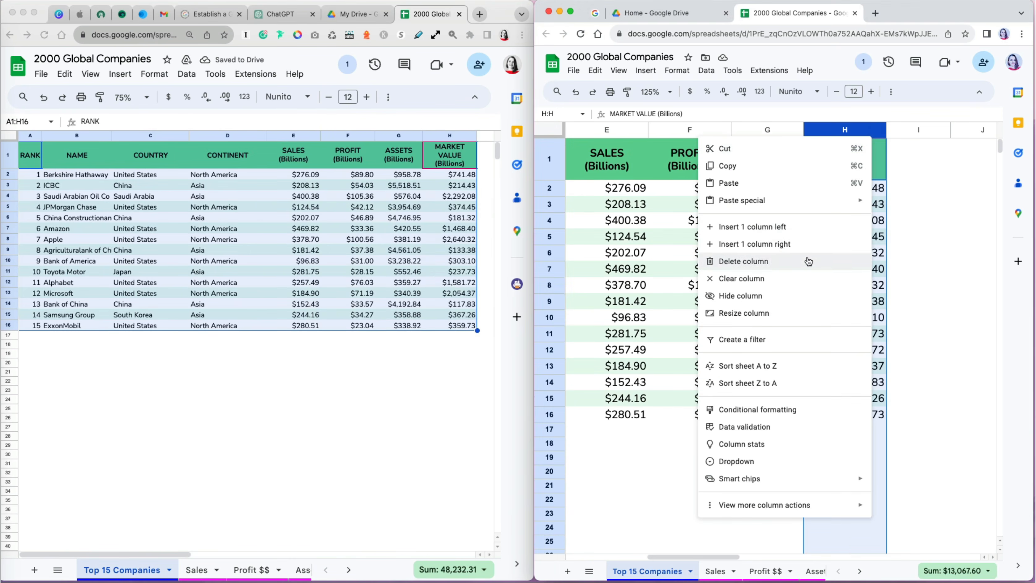
pyautogui.click(735, 227)
pyautogui.write('In millinos')
pyautogui.press('Return')
pyautogui.write('=I2*1000')
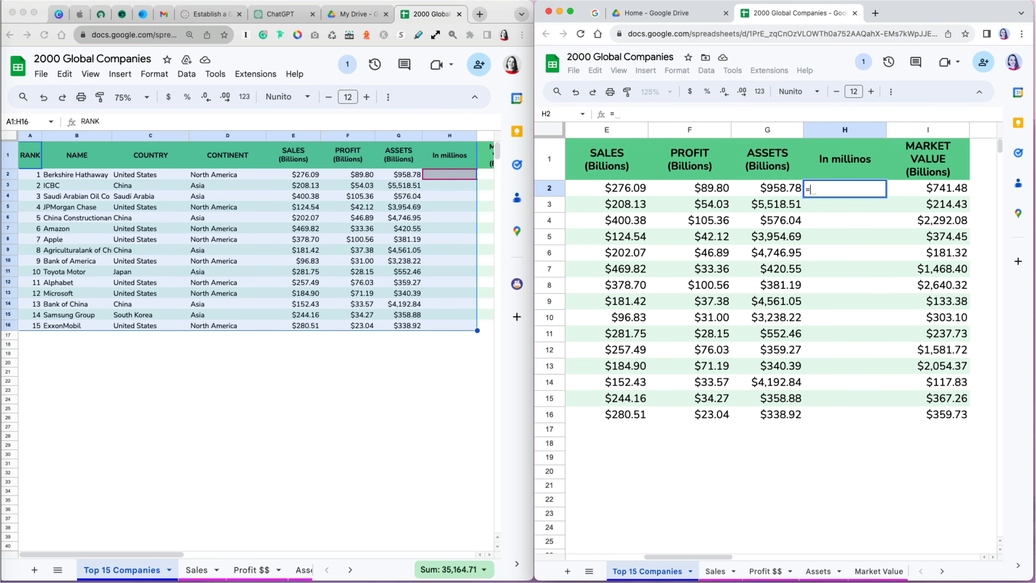
pyautogui.press('Return')
pyautogui.click(883, 188)
pyautogui.doubleClick(888, 197)
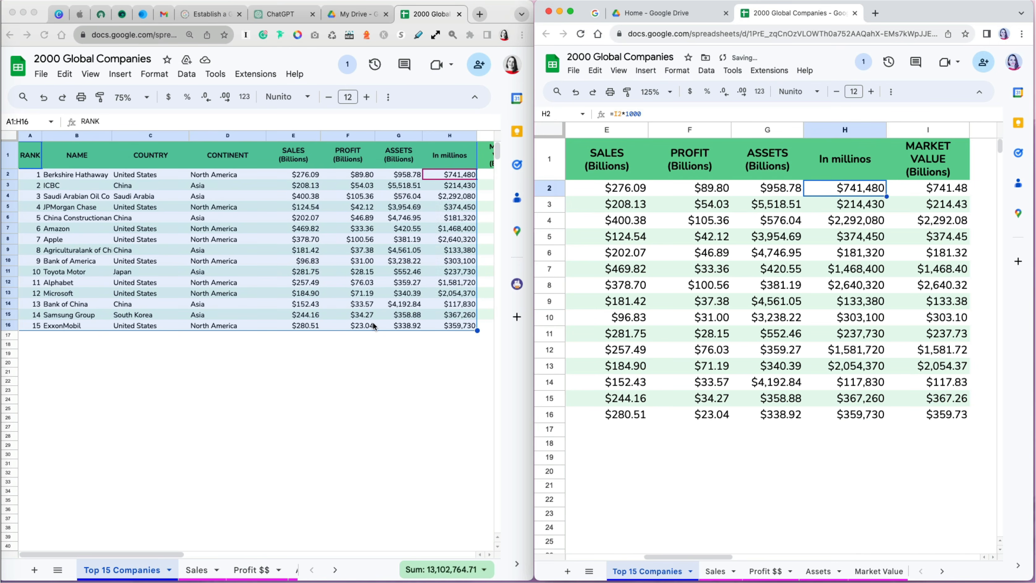
# - Hide rows 9 and 11
pyautogui.click(8, 250)
pyautogui.keyDown('super'); pyautogui.click(8, 271); pyautogui.keyUp('super')
pyautogui.rightClick(7, 272)
pyautogui.click(48, 322)
pyautogui.click(228, 342)
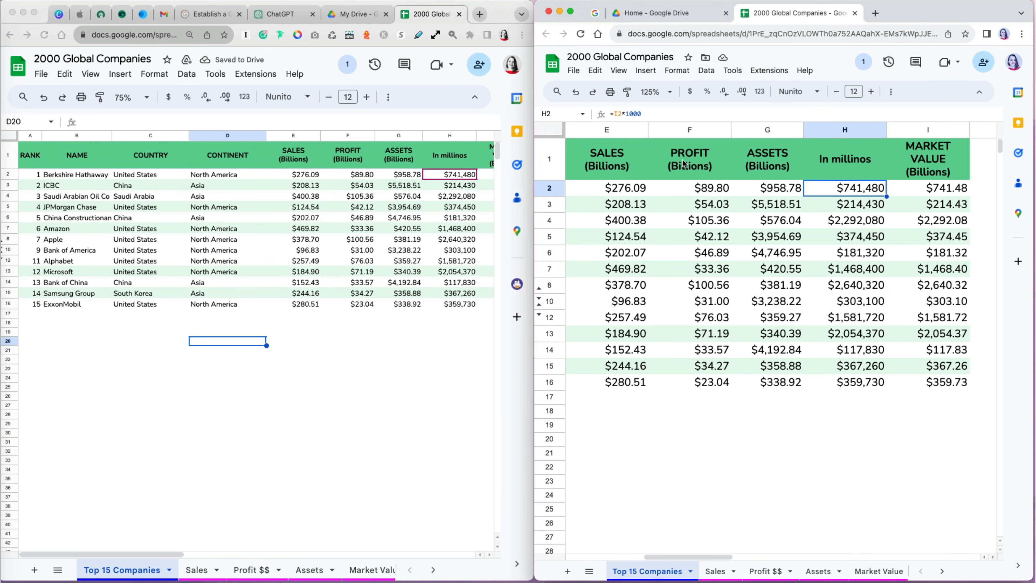
# - Fill the PROFIT column cells F1 to F16 with yellow
pyautogui.moveTo(689, 161); pyautogui.dragTo(710, 382)
pyautogui.click(642, 113)
pyautogui.click(679, 163)
pyautogui.click(768, 424)
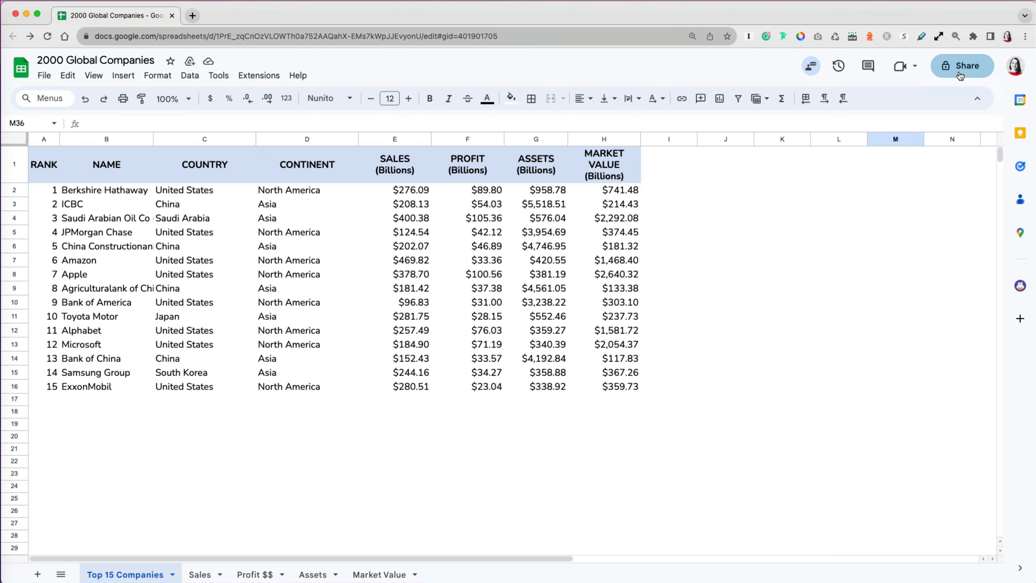
# - Invite the suggested contact with the message 'Can you look at this file please?' and change the role to Viewer
pyautogui.click(961, 75)
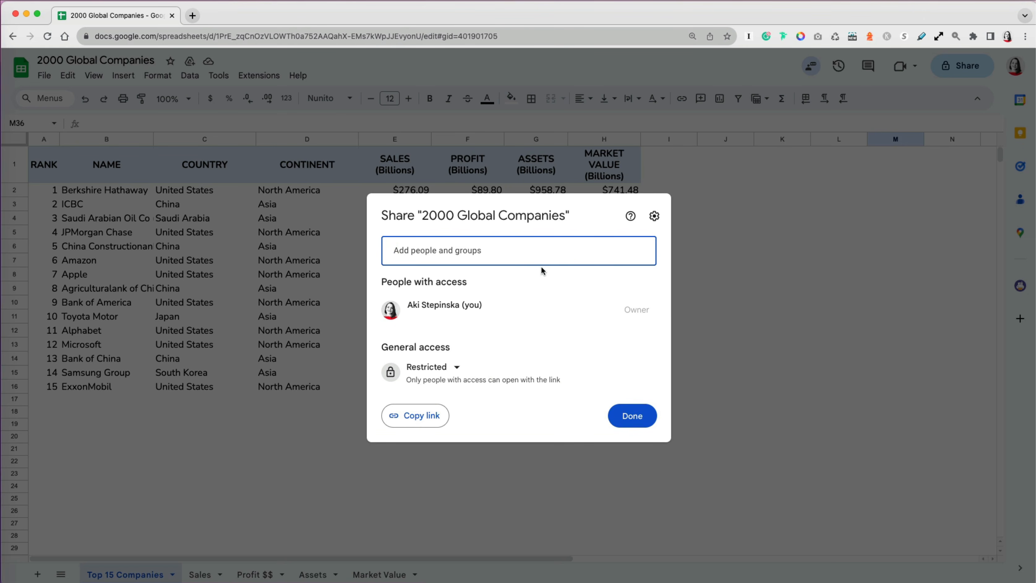
pyautogui.click(521, 258)
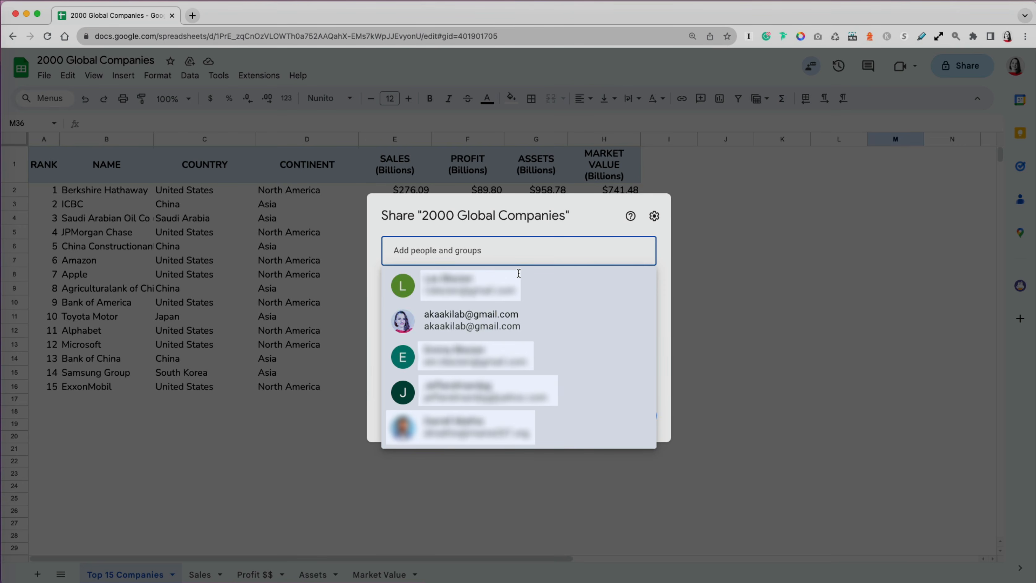
pyautogui.click(511, 325)
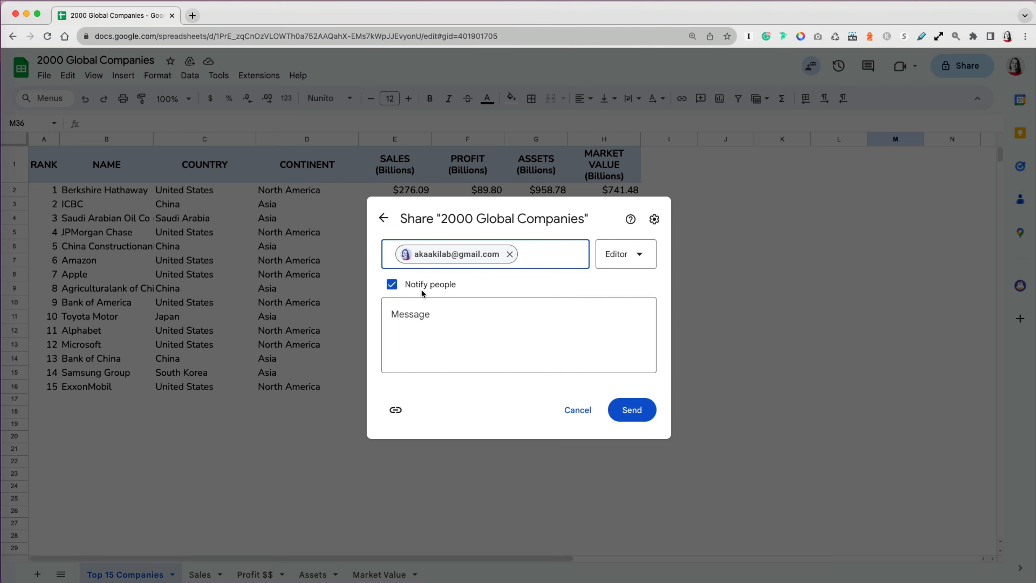
pyautogui.click(430, 313)
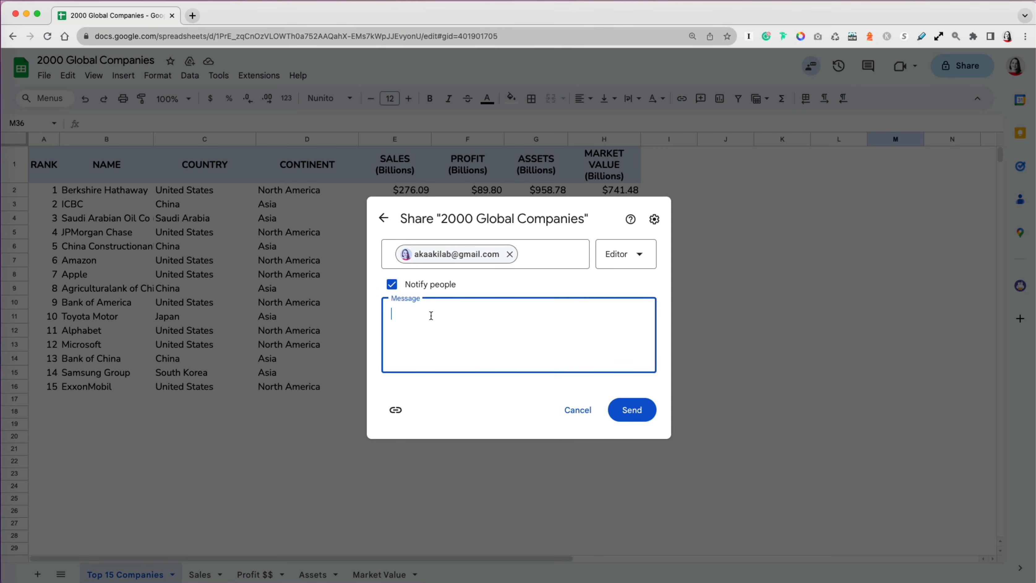
pyautogui.write('Can you look at this file')
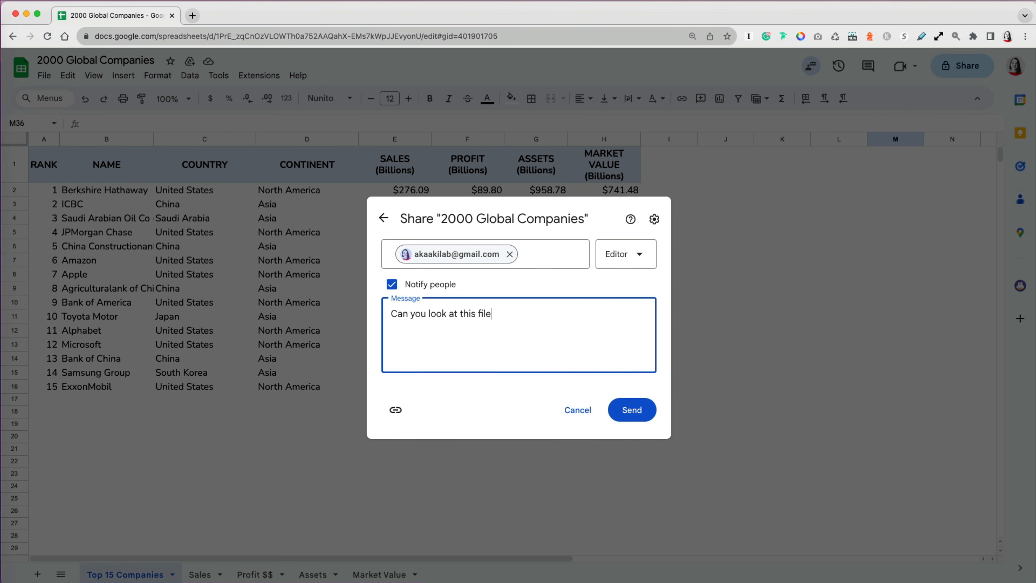
pyautogui.write(' please?')
pyautogui.click(642, 257)
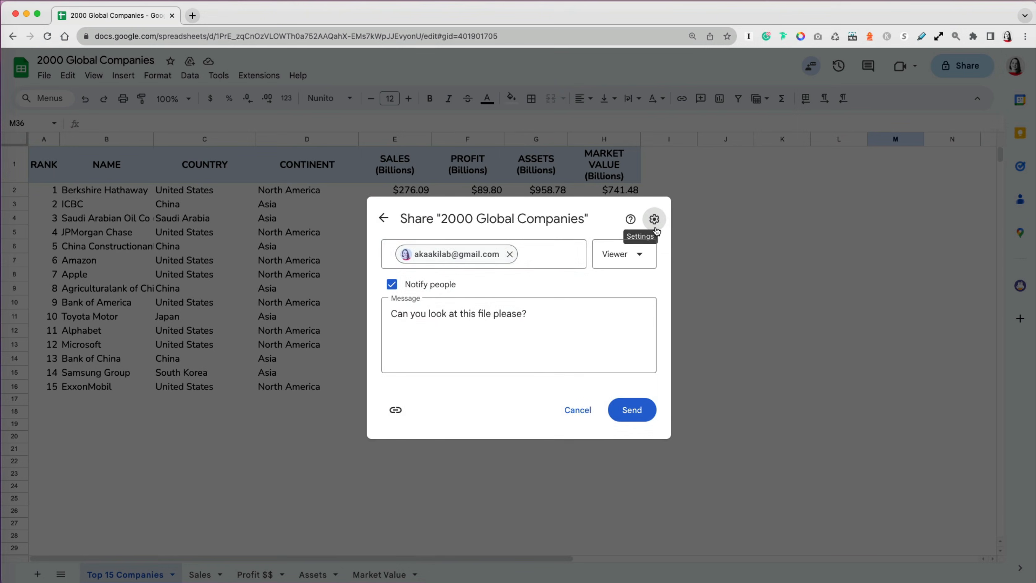
# - Review the sharing permission settings, then send the viewer invitation
pyautogui.click(665, 229)
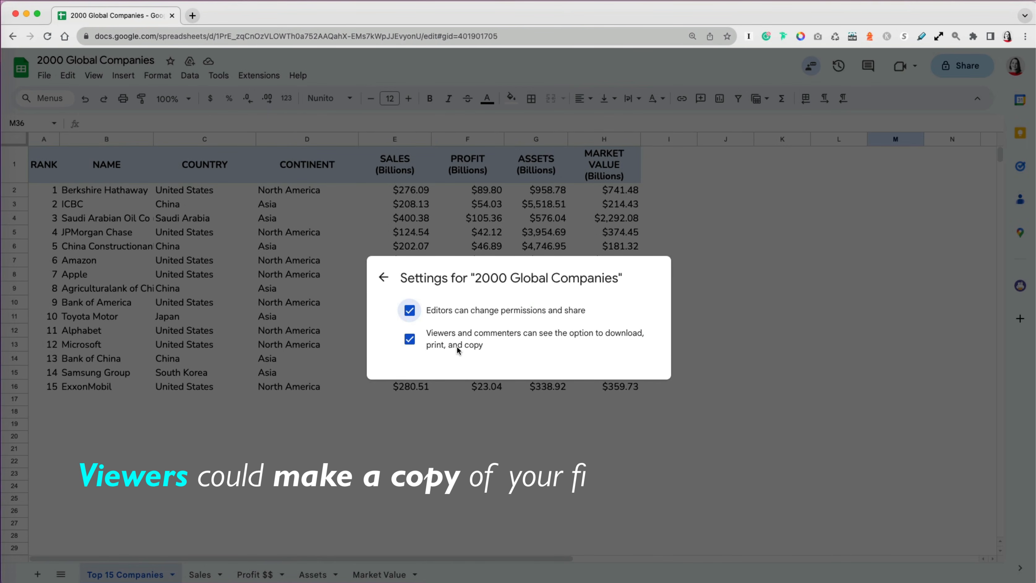
pyautogui.click(384, 278)
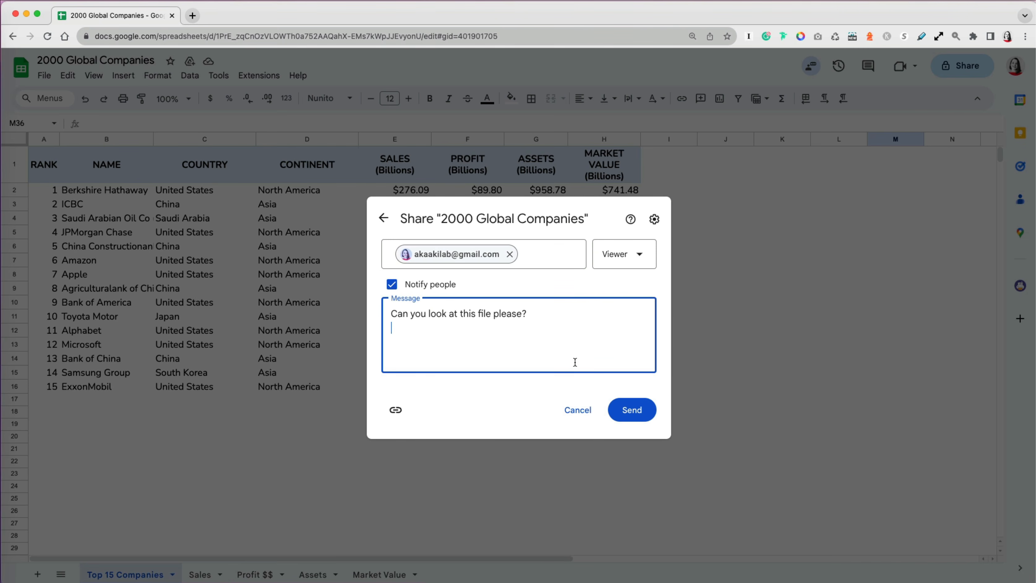
pyautogui.click(632, 410)
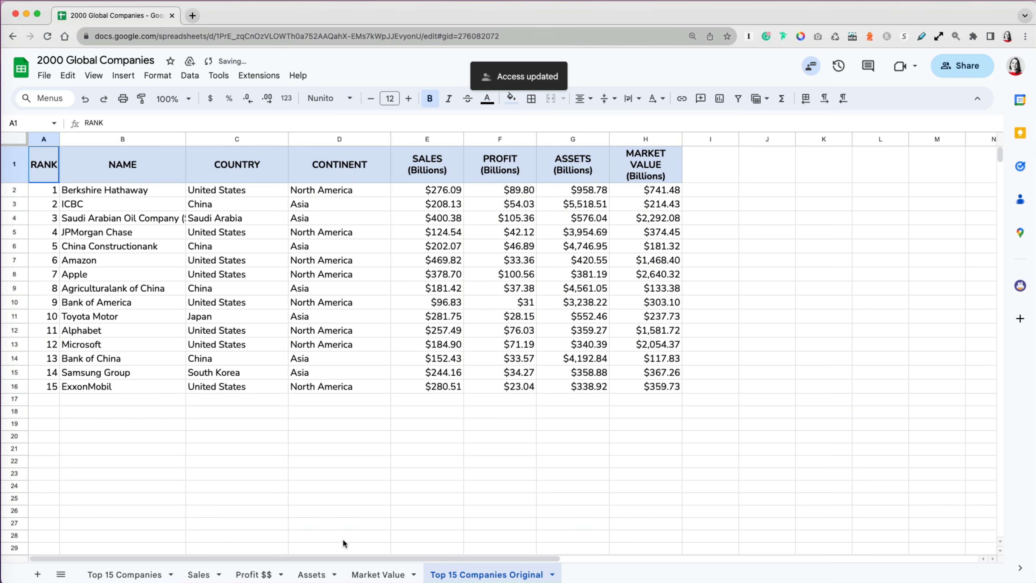
# - Hide the Top 15 Companies Original sheet from its tab menu
pyautogui.click(552, 575)
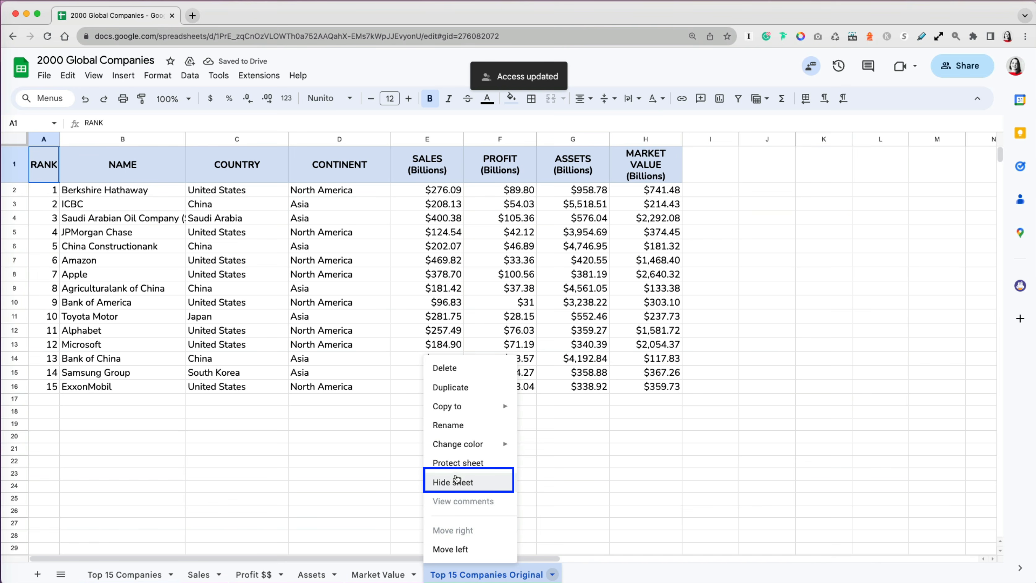
pyautogui.click(456, 485)
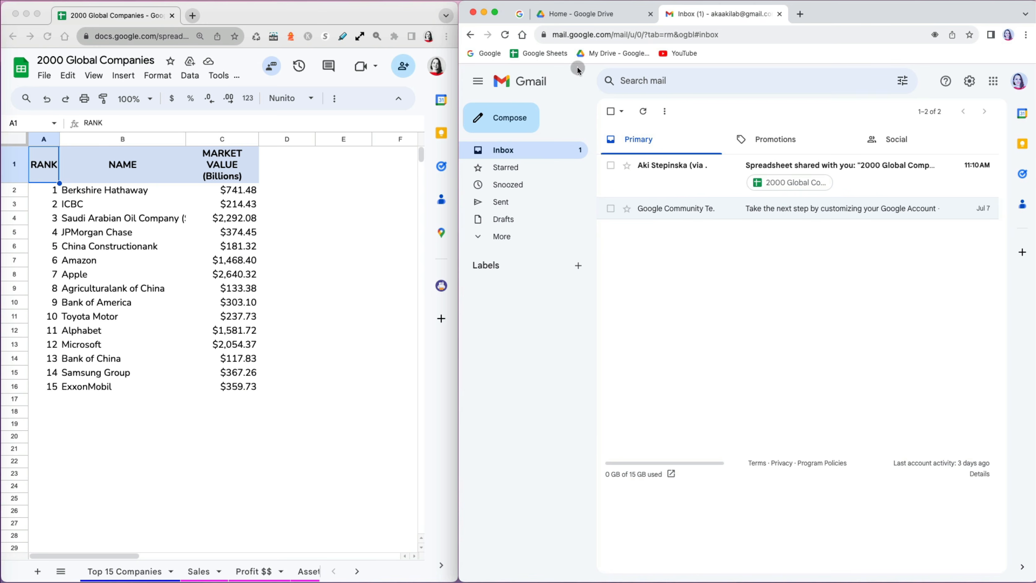
# - Find 2000 Global Companies in Drive's Shared with me, then open it from the Gmail invitation
pyautogui.click(579, 22)
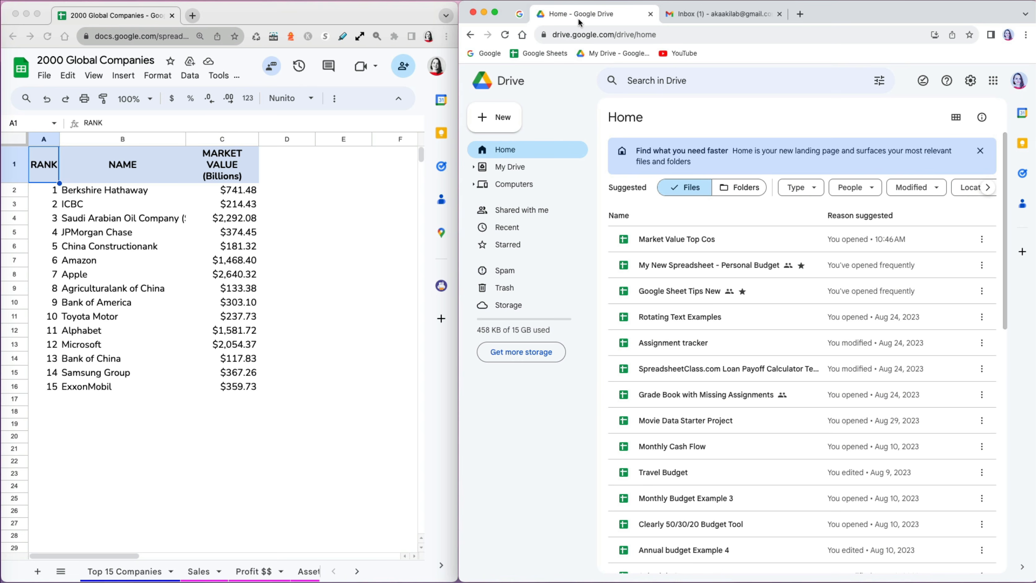
pyautogui.click(538, 210)
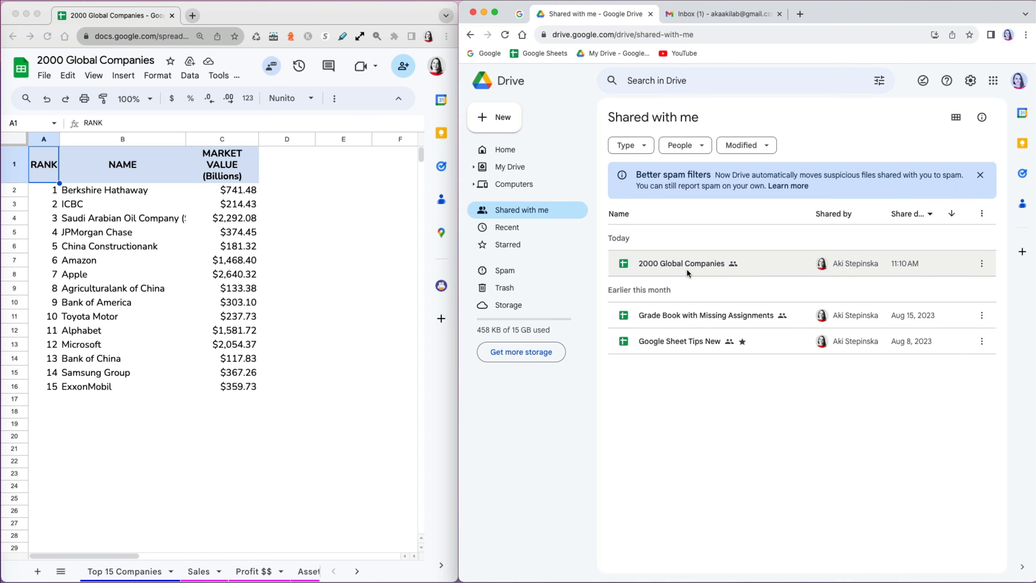
pyautogui.click(718, 16)
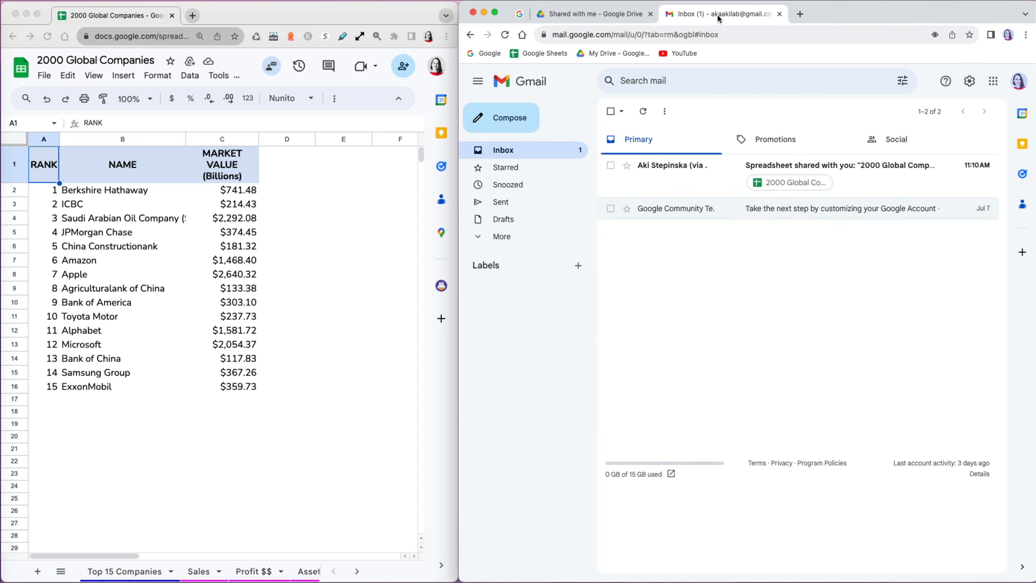
pyautogui.click(765, 170)
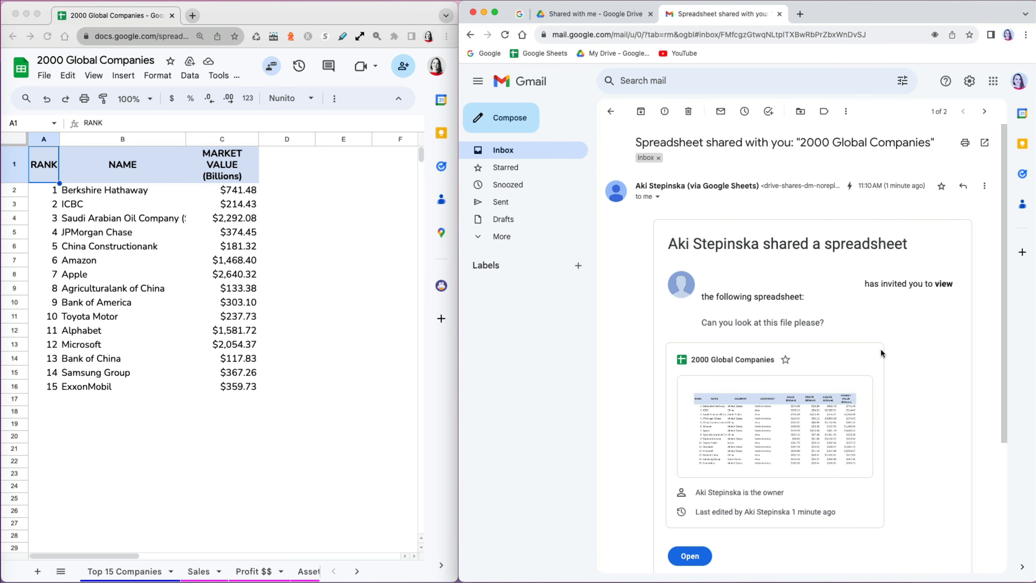
pyautogui.click(694, 557)
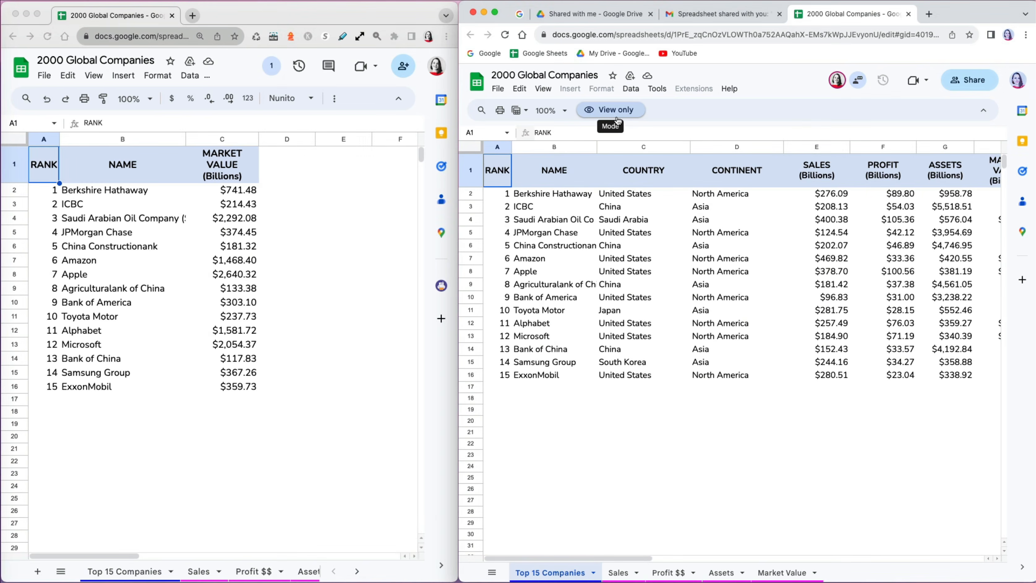
# - As the viewer, request edit access with the message 'Can you make me an editor, please?'
pyautogui.click(617, 116)
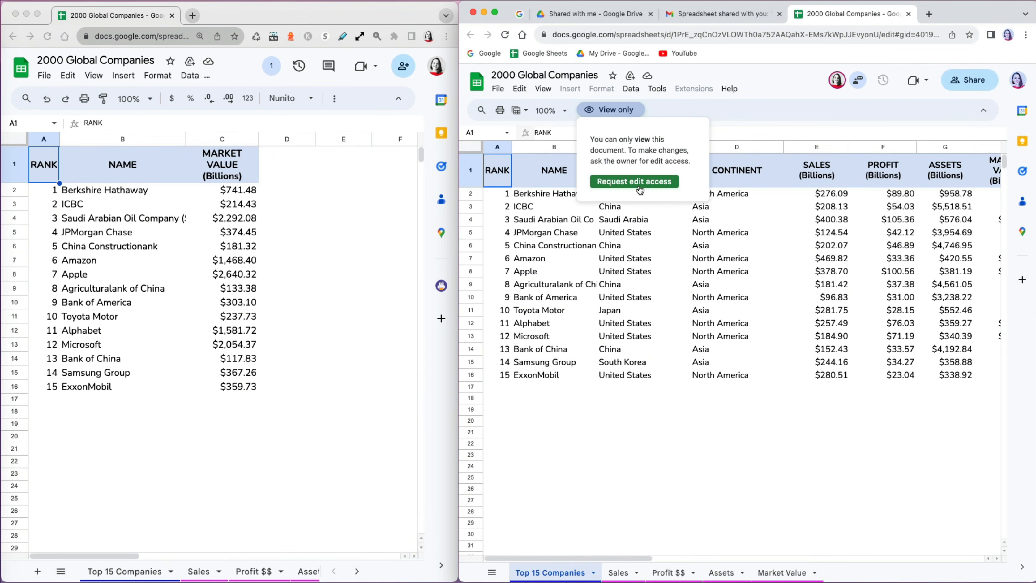
pyautogui.click(635, 181)
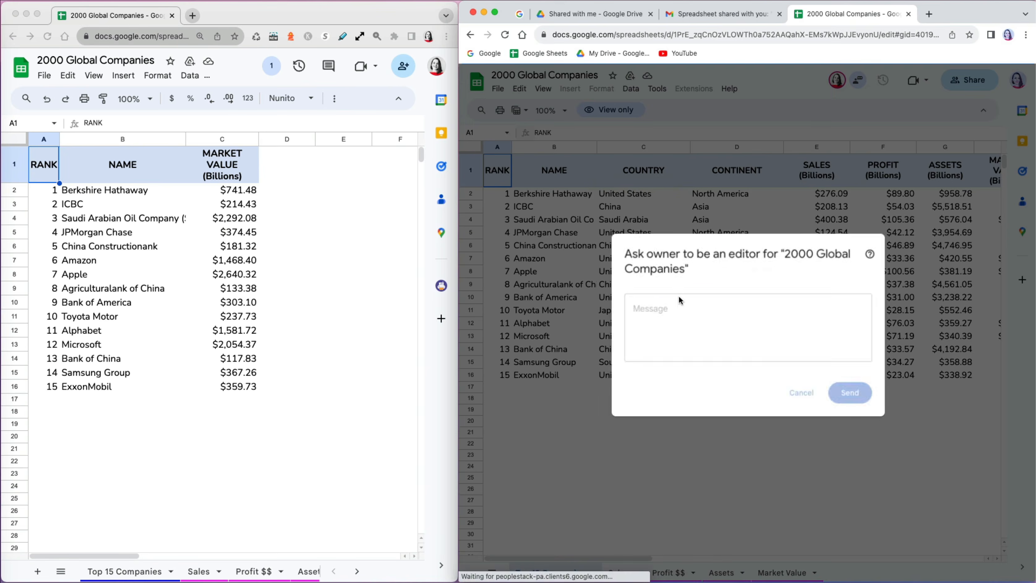
pyautogui.click(686, 317)
pyautogui.write('Can you make me an editor, please?')
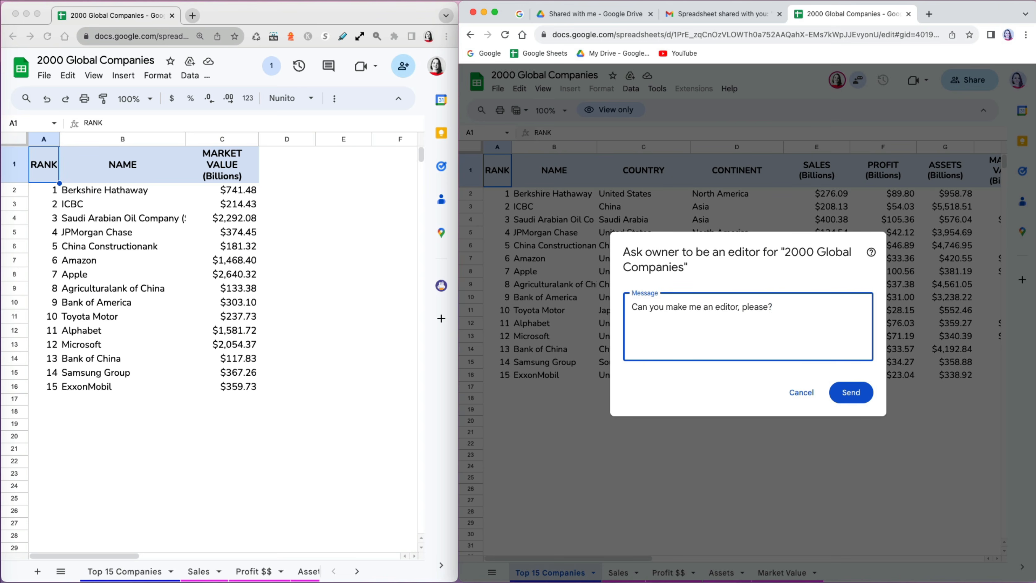
pyautogui.click(851, 392)
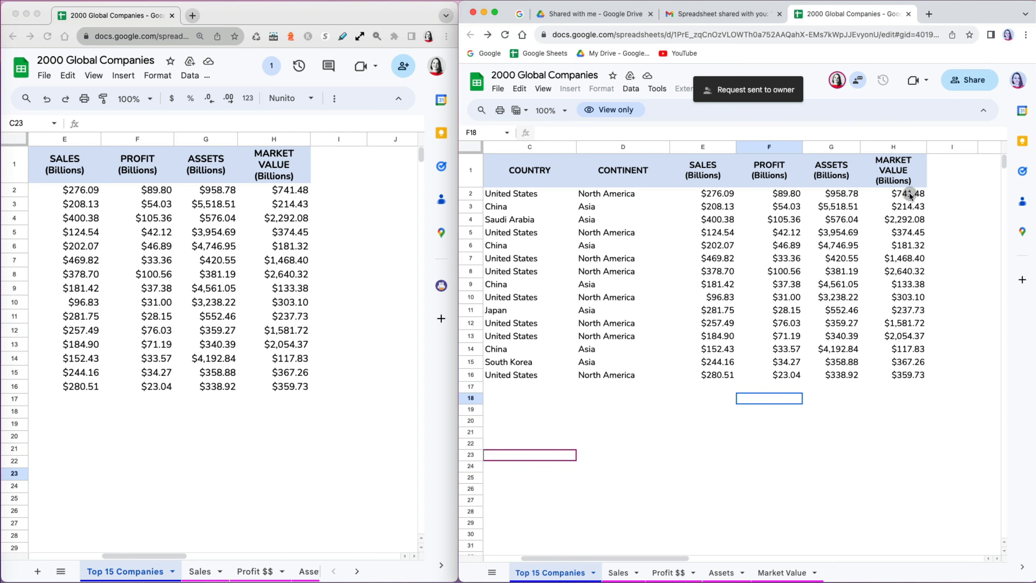
# - Try deleting market values H2 to H10 in the view-only copy
pyautogui.click(910, 194)
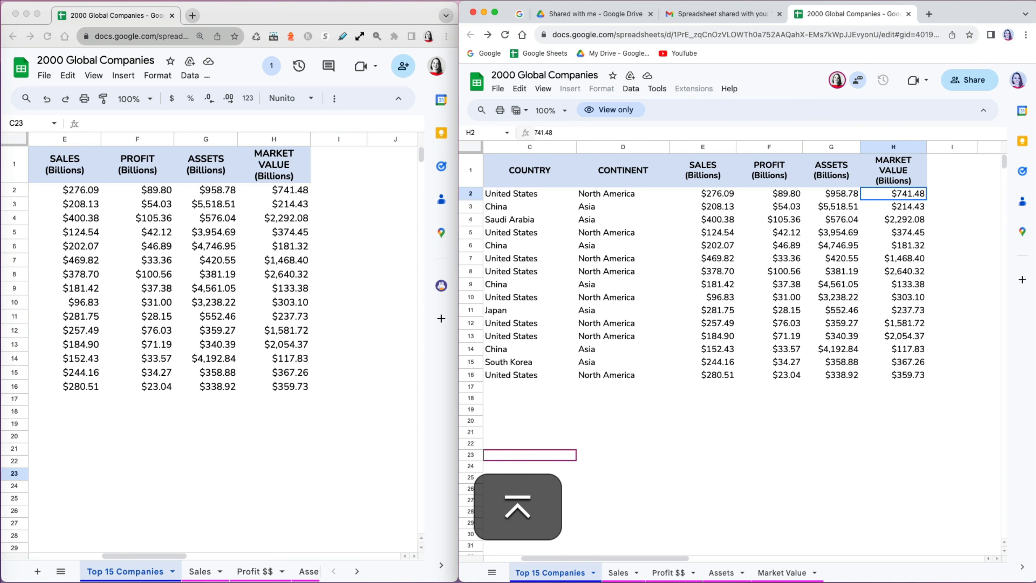
pyautogui.moveTo(910, 207); pyautogui.dragTo(916, 297)
pyautogui.press('BackSpace')
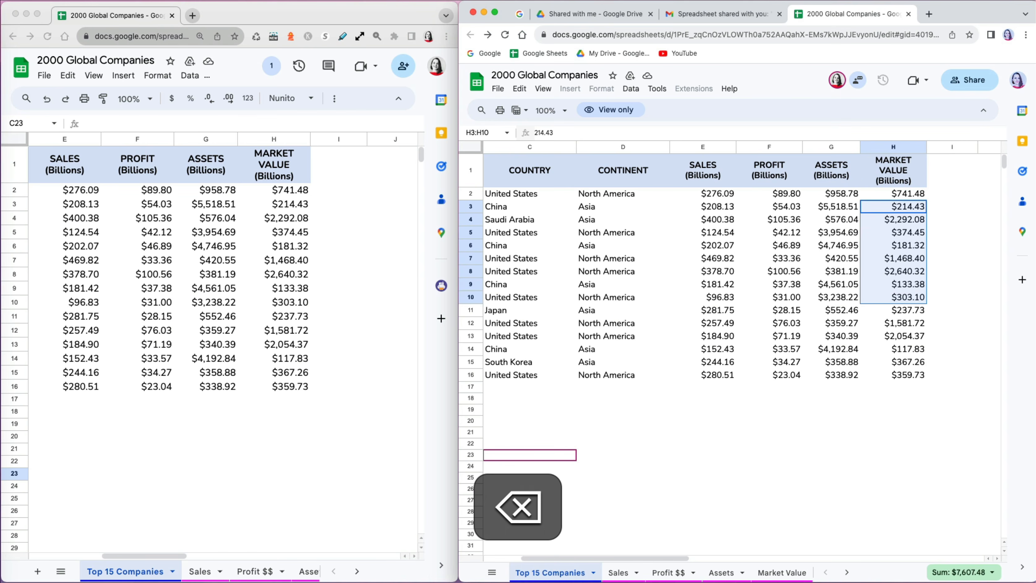
pyautogui.click(838, 363)
pyautogui.click(833, 420)
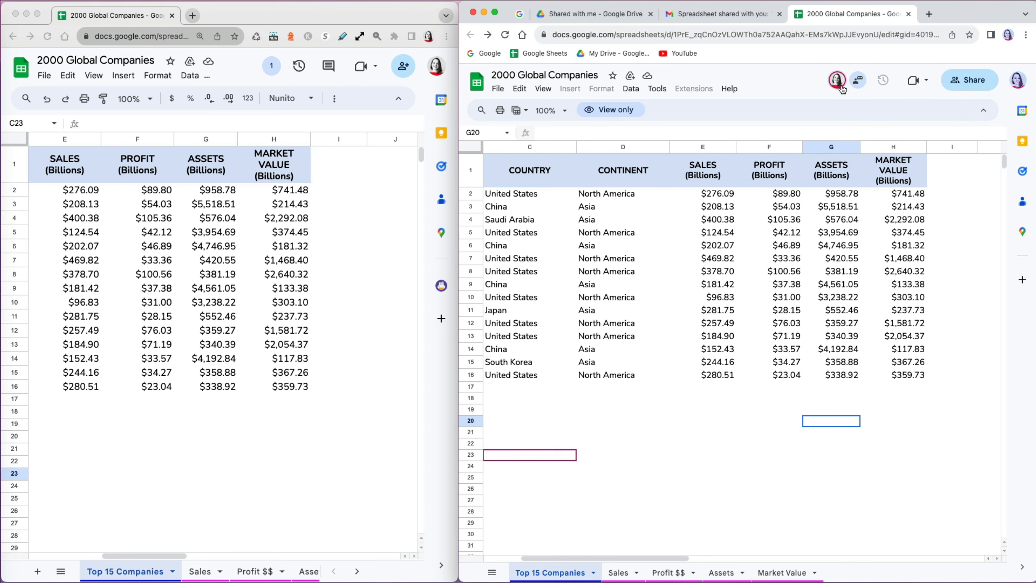
# - From the viewer window, ask the owner in document chat if they forgot to make them an editor
pyautogui.click(858, 79)
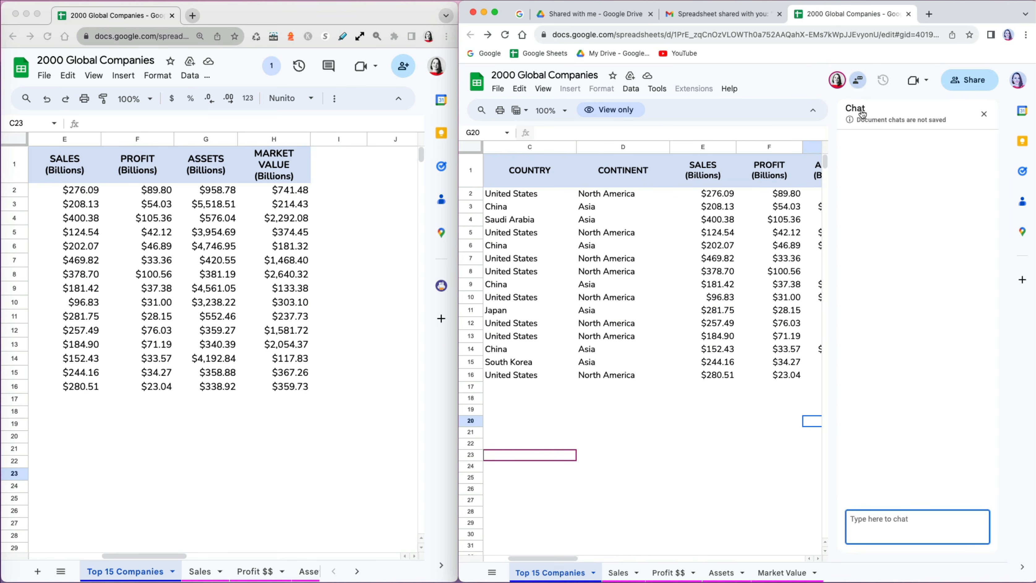
pyautogui.write('Aki did you forgot to make me an editor?')
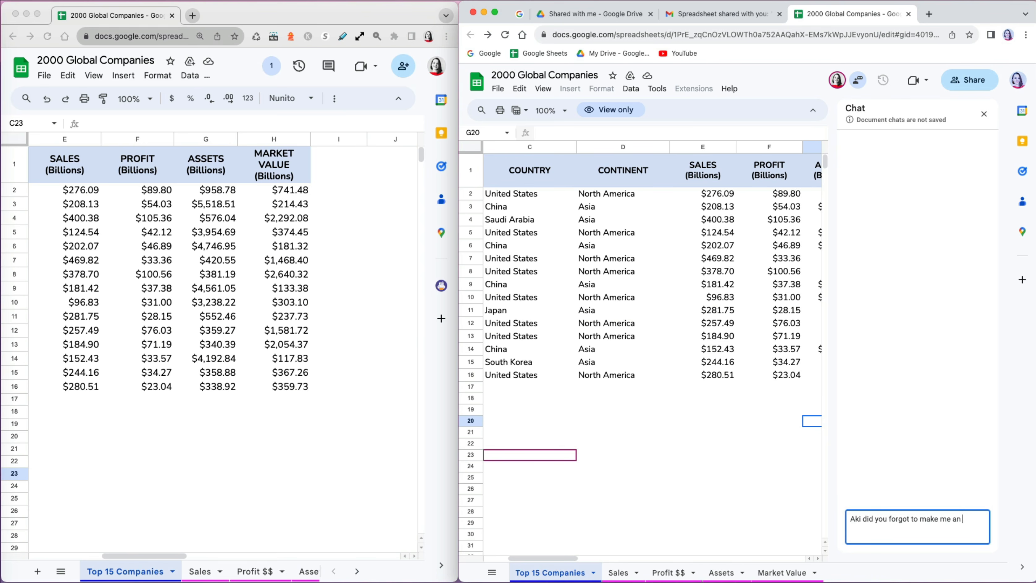
pyautogui.press('Return')
# - As owner, join the chat, reply 'yes sorry', and close the chat
pyautogui.click(272, 66)
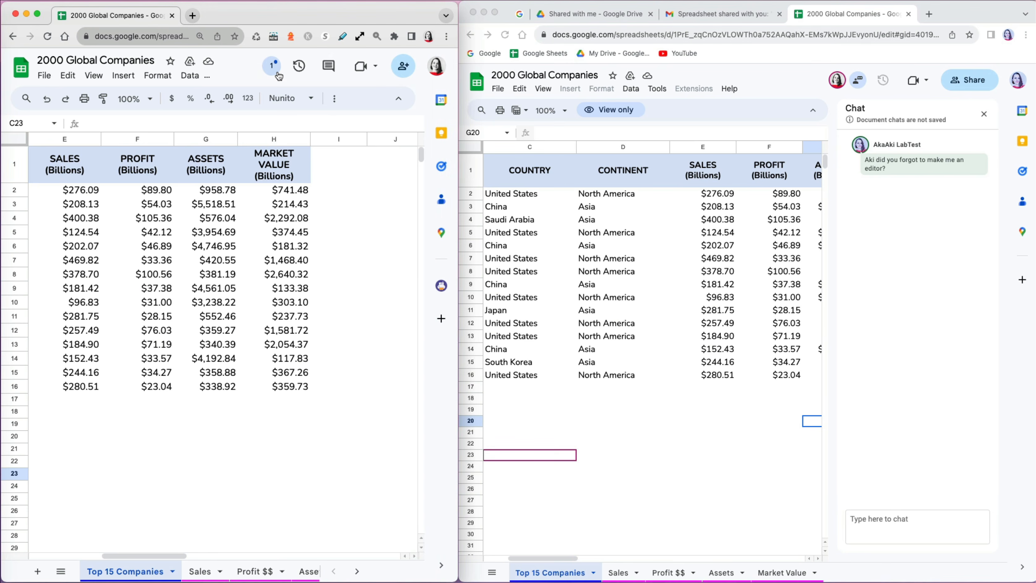
pyautogui.click(271, 66)
pyautogui.click(316, 158)
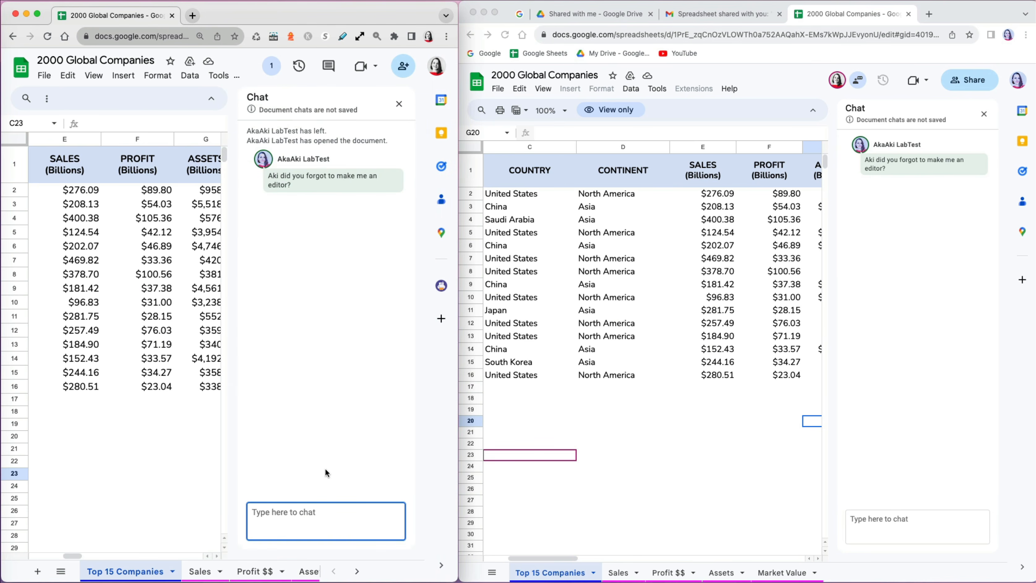
pyautogui.write('yes sorry')
pyautogui.press('Return')
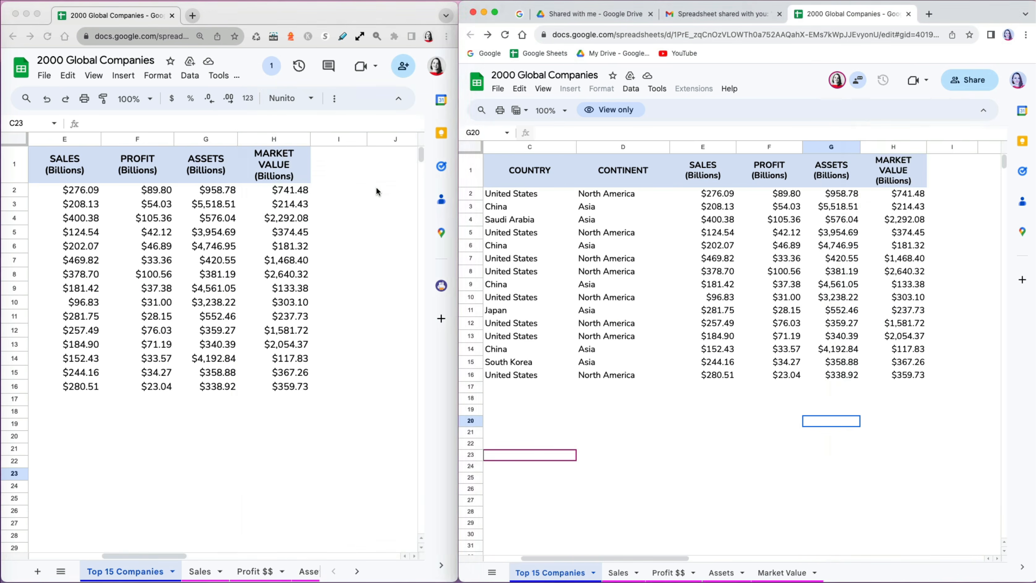
pyautogui.click(378, 191)
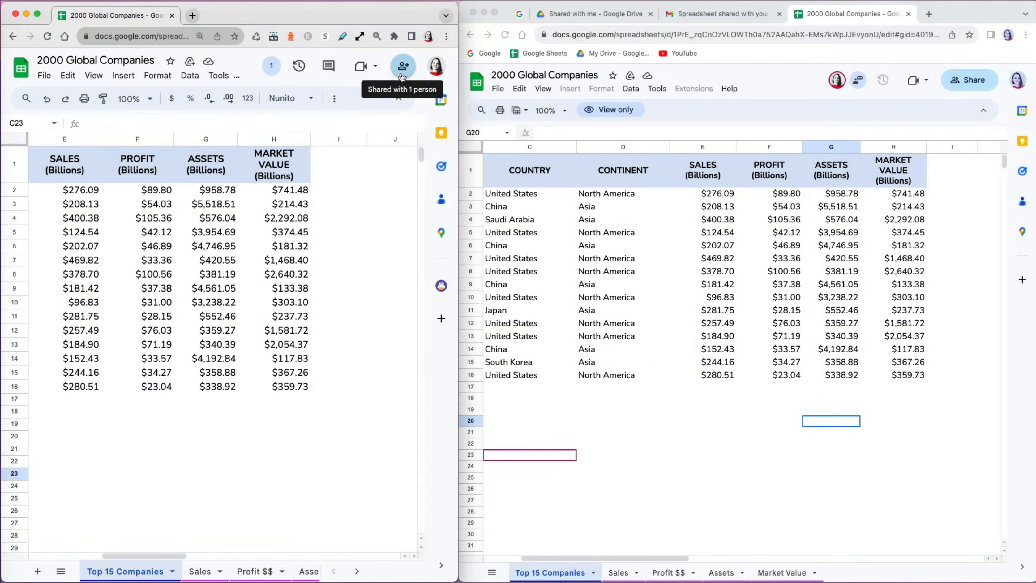
# - Change the collaborator's role from Viewer to Commenter and save
pyautogui.click(403, 67)
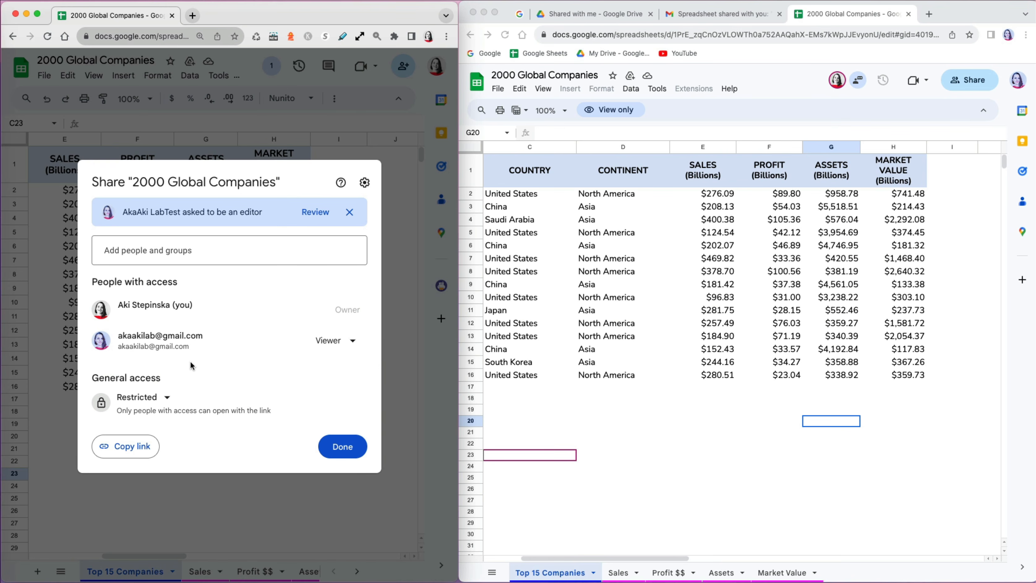
pyautogui.click(352, 340)
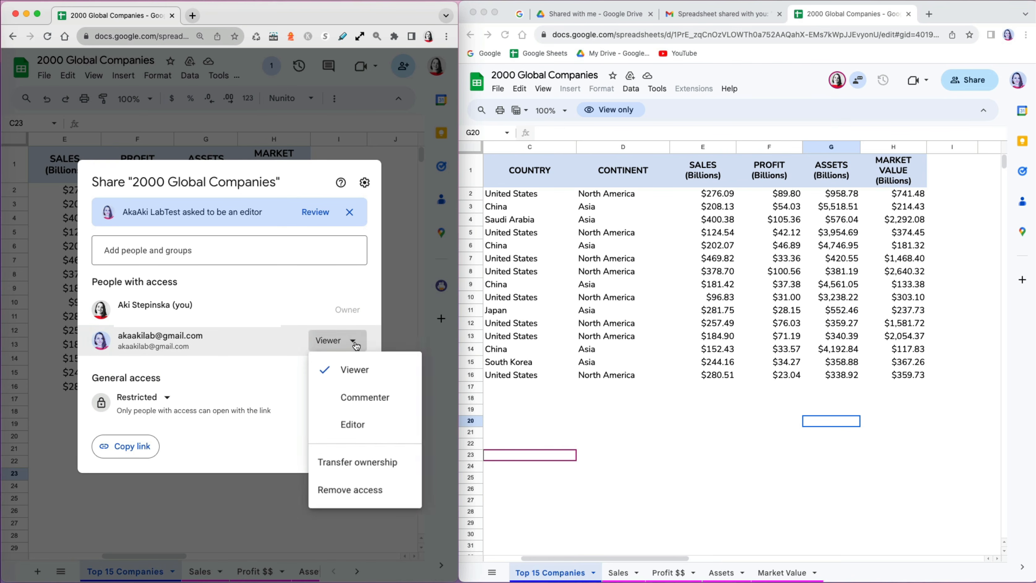
pyautogui.click(361, 402)
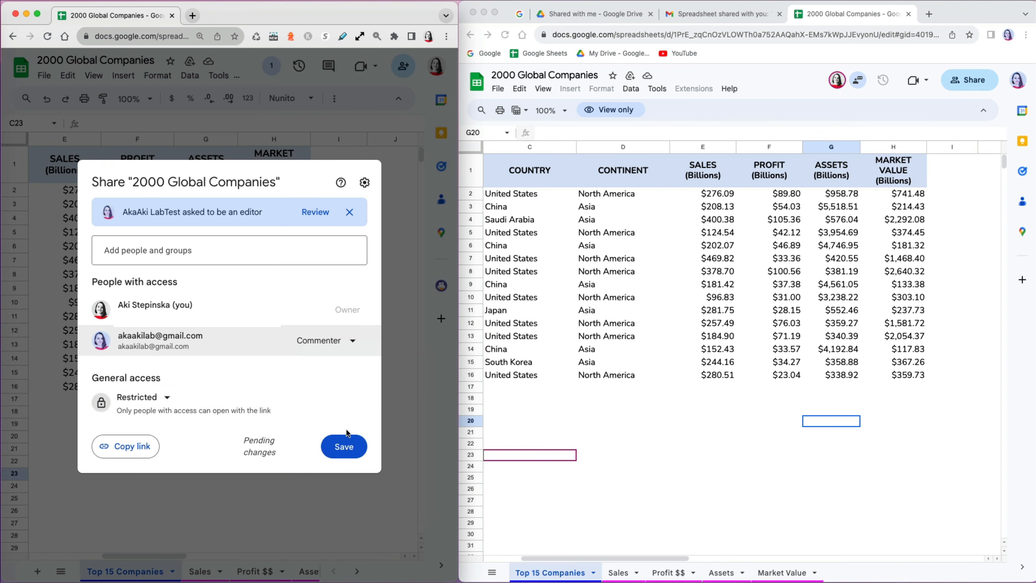
pyautogui.click(343, 447)
# - As the reloaded collaborator, post the comment 'Let's check this' on H2 and view it as owner
pyautogui.click(896, 196)
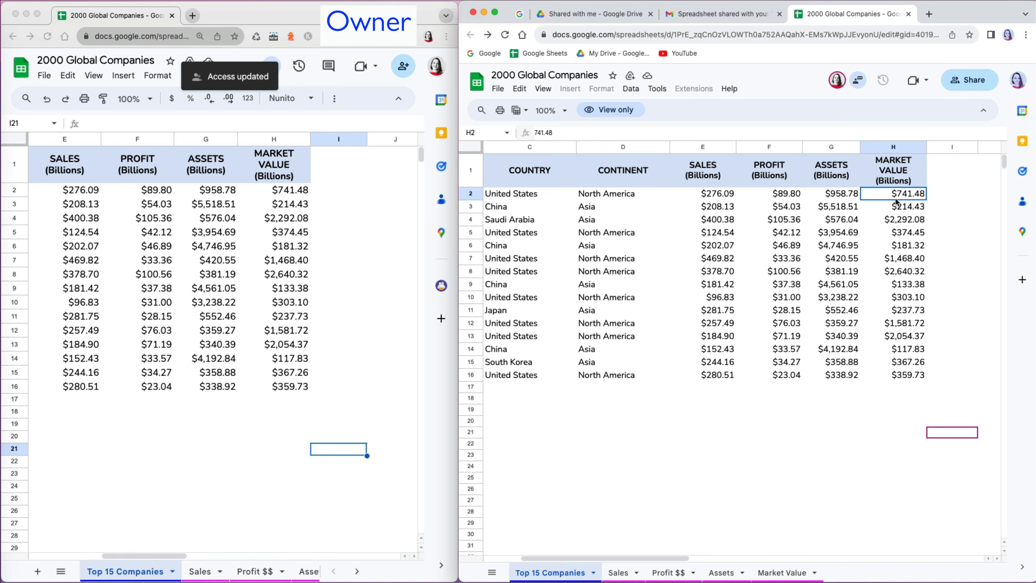
pyautogui.rightClick(896, 200)
pyautogui.click(906, 195)
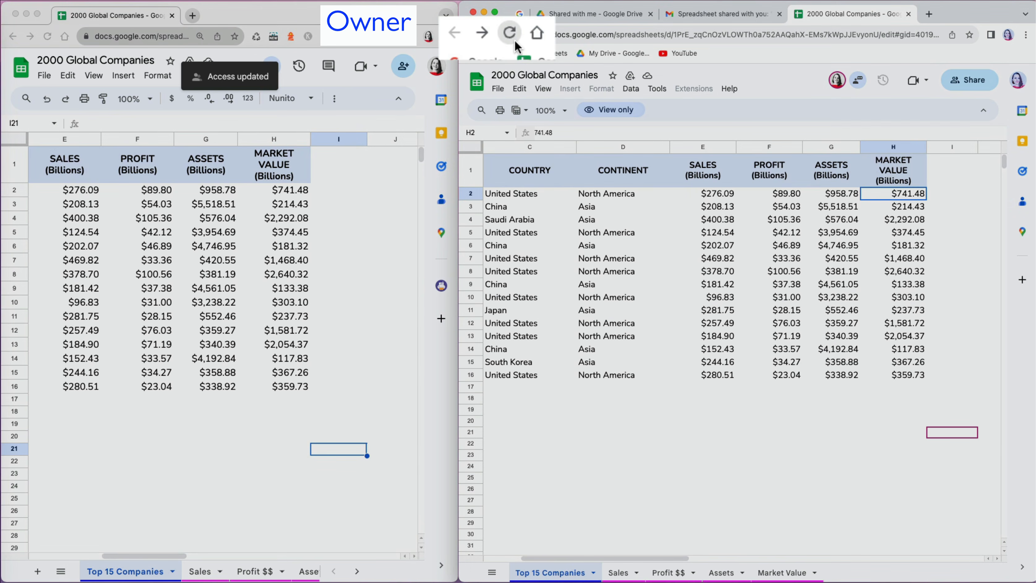
pyautogui.click(506, 34)
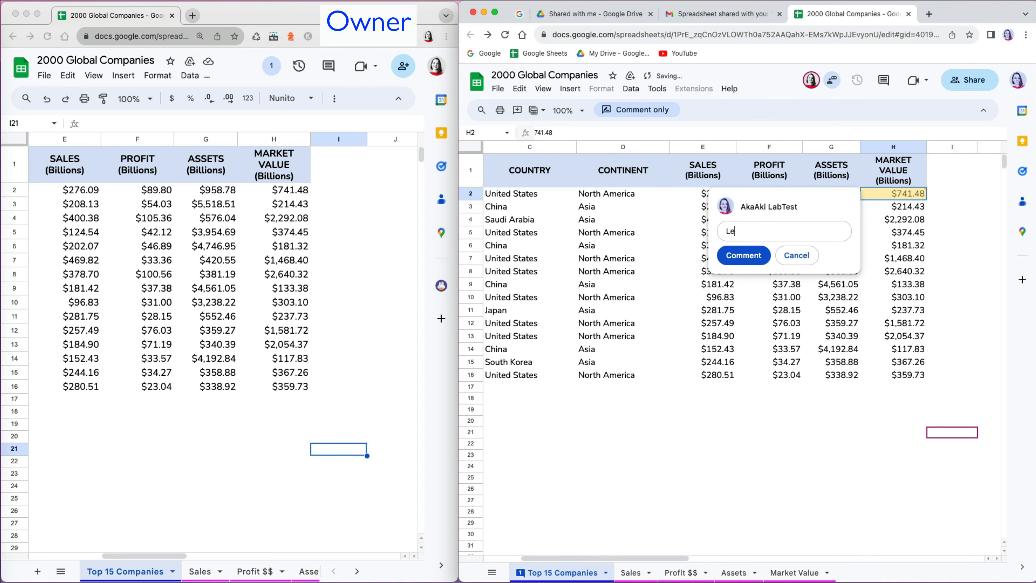
pyautogui.write("Let's check this")
pyautogui.click(750, 253)
pyautogui.click(757, 246)
pyautogui.click(310, 192)
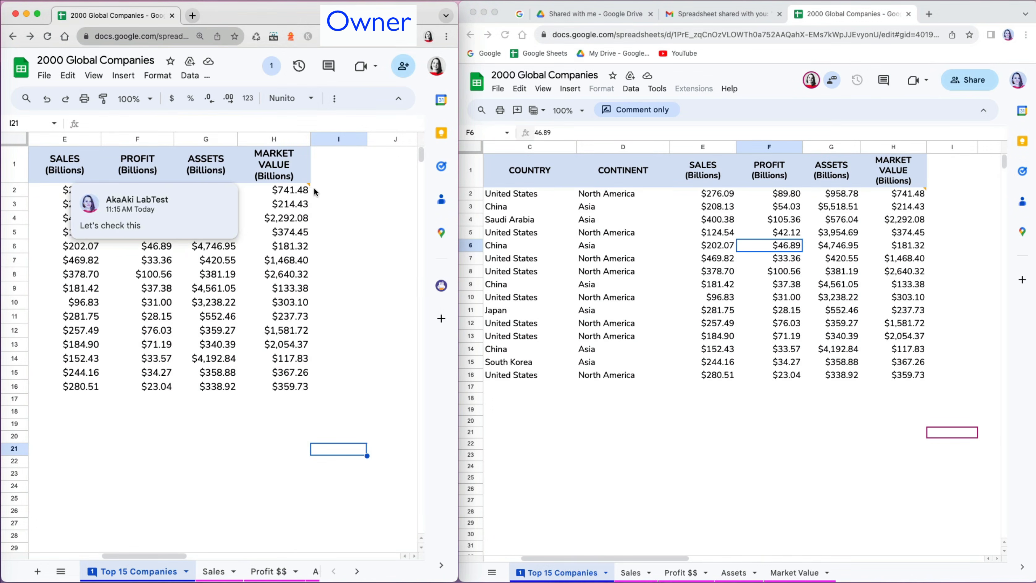
pyautogui.click(313, 189)
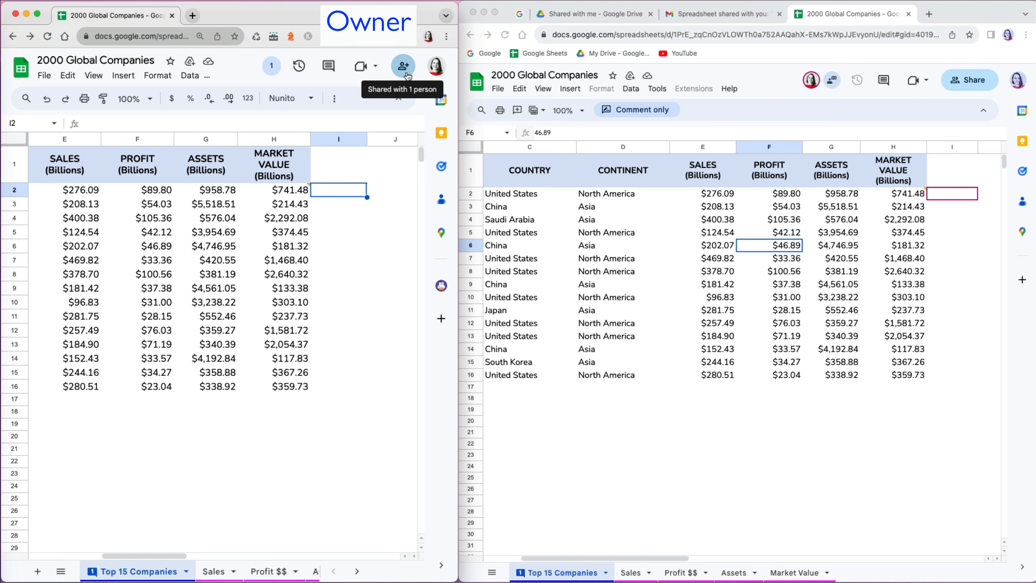
pyautogui.click(404, 66)
# - Change the collaborator's role to Editor and save
pyautogui.click(357, 350)
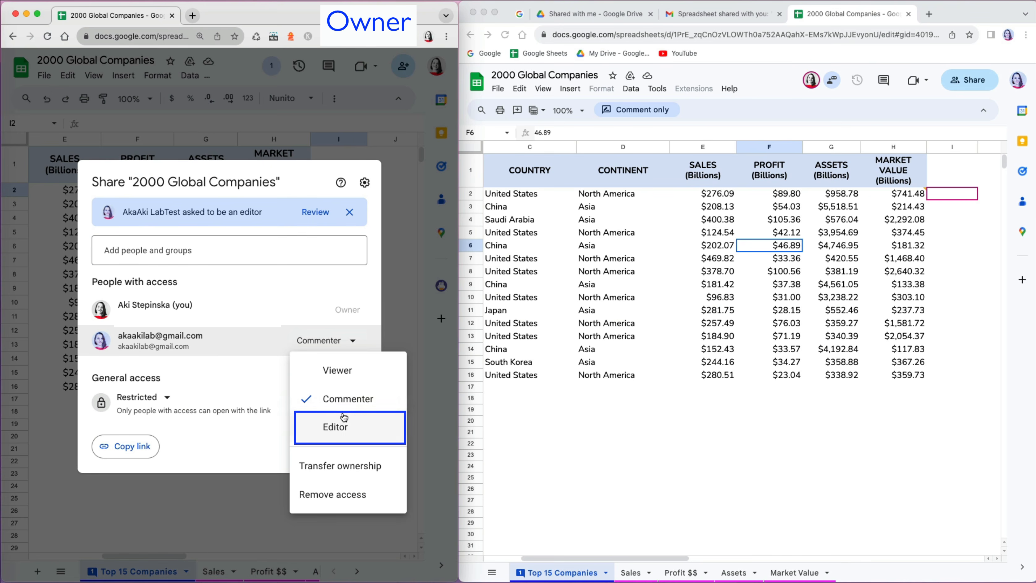
pyautogui.click(346, 428)
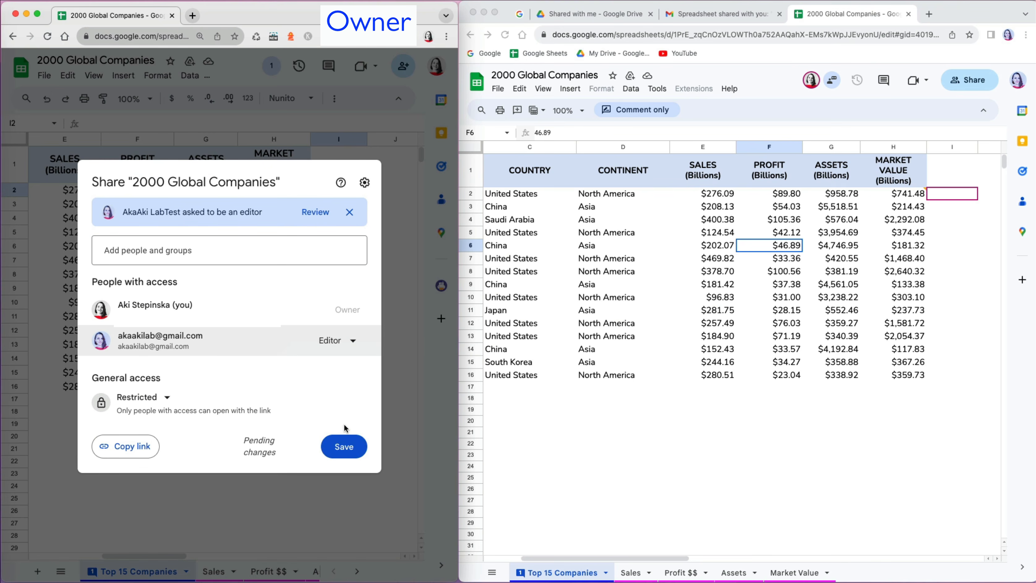
pyautogui.click(345, 446)
# - As the collaborator, enter 0 into market values H3, H4 and H5
pyautogui.click(807, 205)
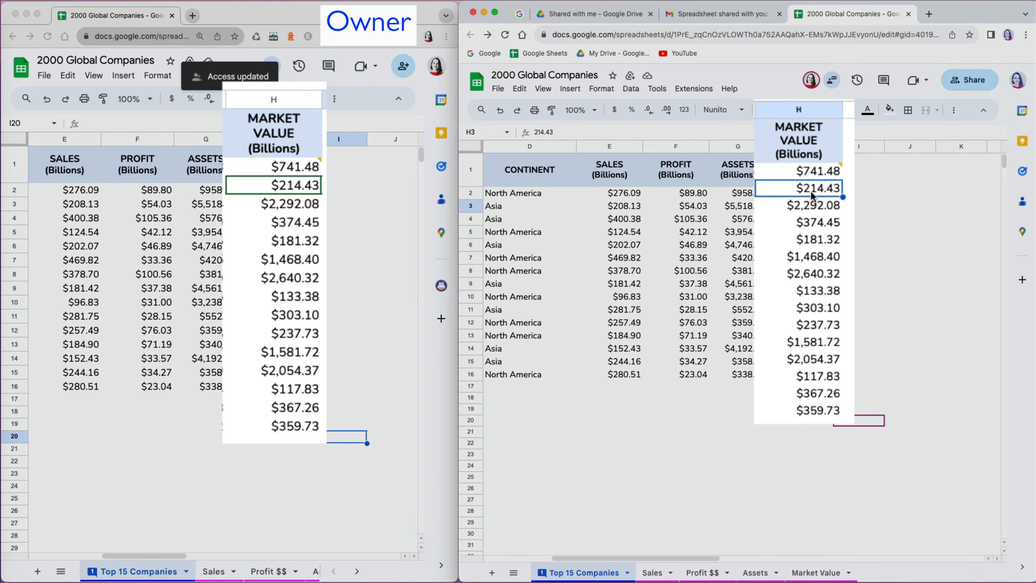
pyautogui.write('0')
pyautogui.press('Return')
pyautogui.write('0')
pyautogui.press('Return')
pyautogui.write('0')
pyautogui.press('Return')
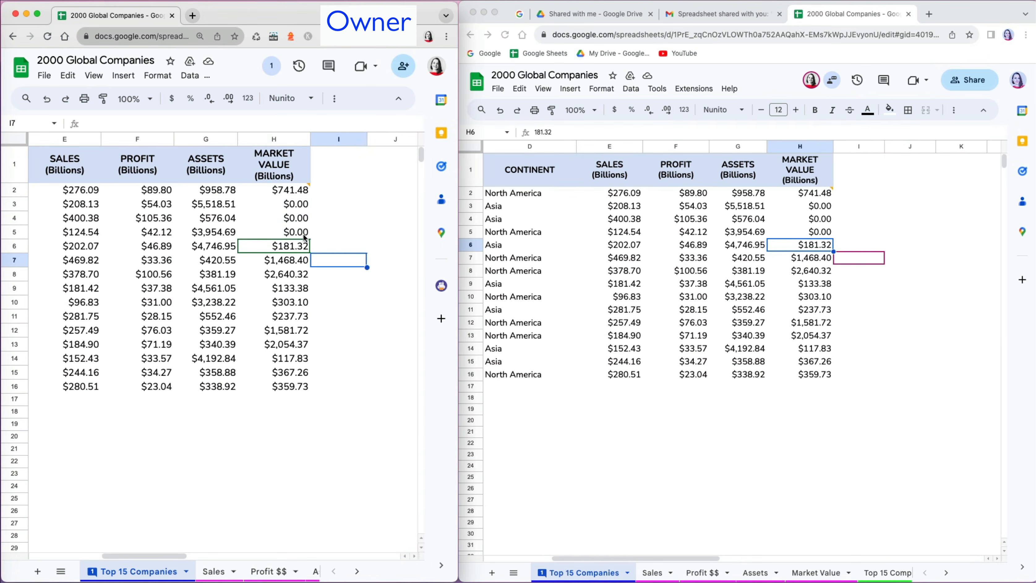
pyautogui.moveTo(274, 245); pyautogui.dragTo(274, 204)
pyautogui.click(339, 246)
# - Remove the collaborator's access to the workbook and save
pyautogui.click(403, 66)
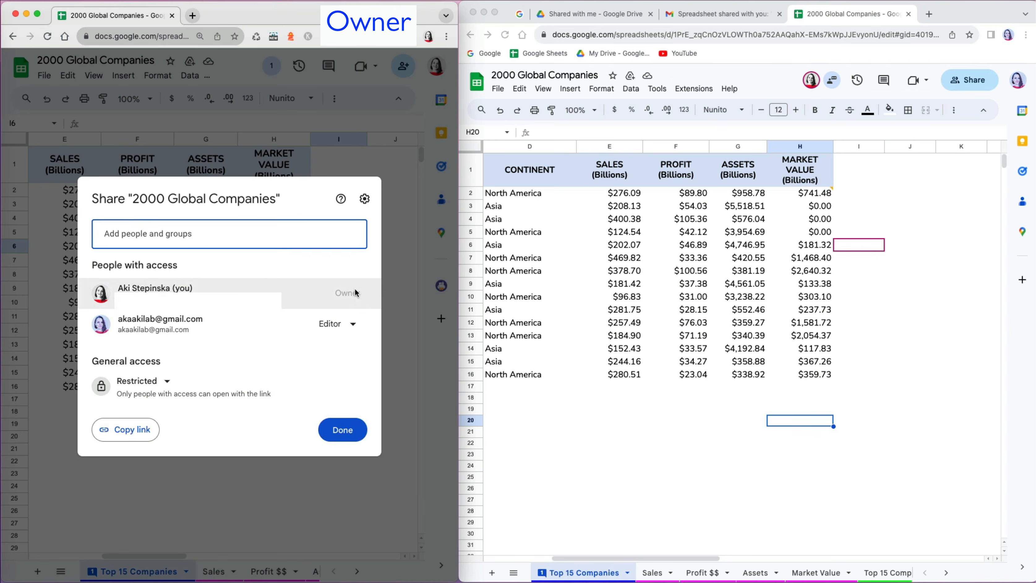
pyautogui.click(354, 325)
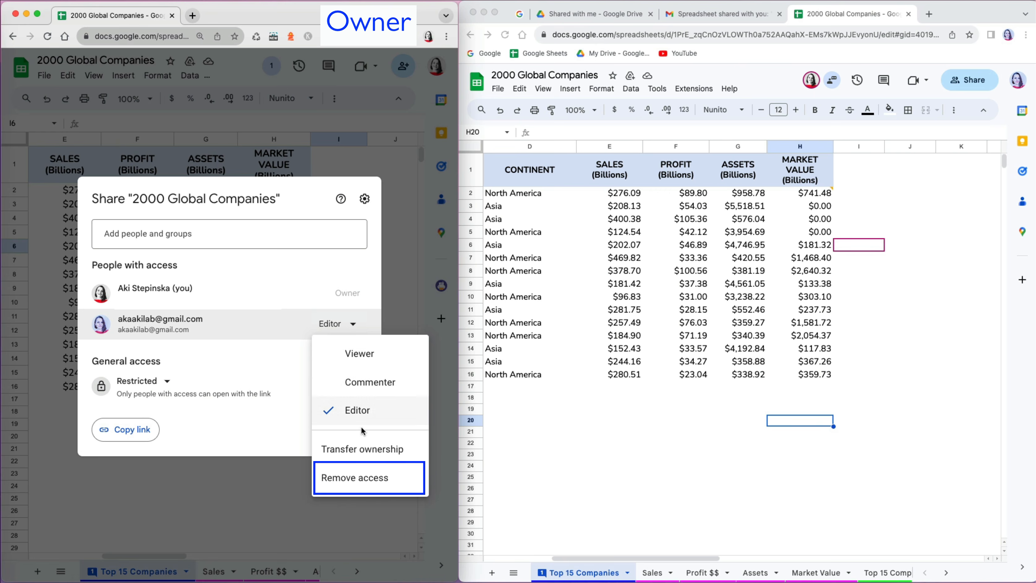
pyautogui.click(358, 478)
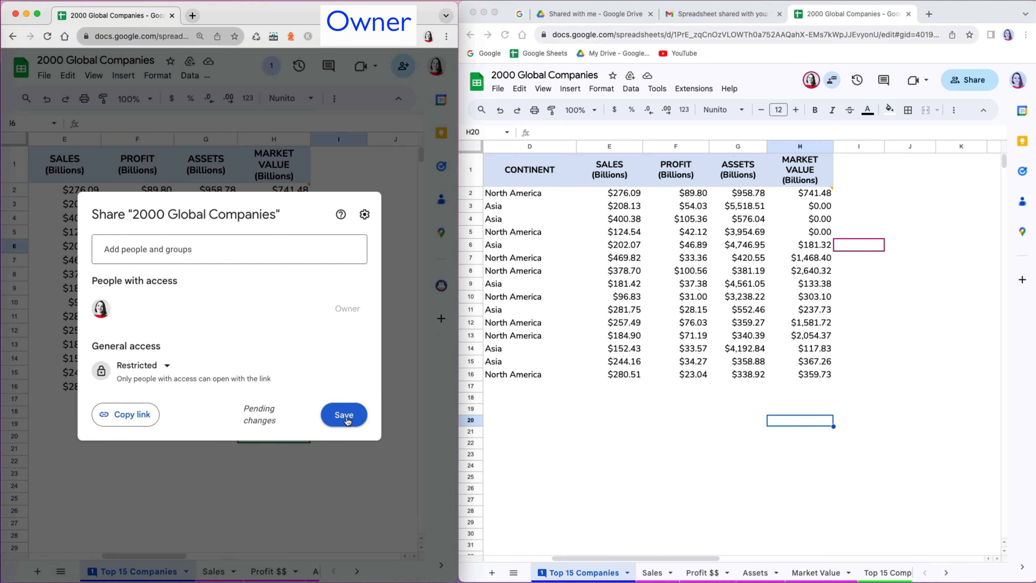
pyautogui.click(347, 421)
# - Zero H6 to H8 in the collaborator's sheet, then reload to see the 'You need access' page
pyautogui.click(828, 246)
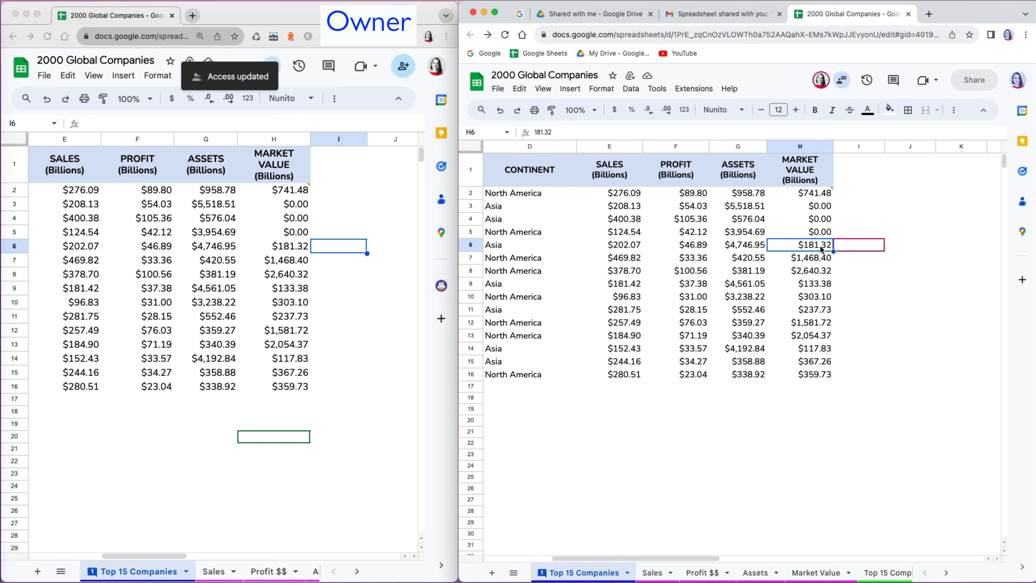
pyautogui.write('0')
pyautogui.press('Return')
pyautogui.write('0')
pyautogui.press('Return')
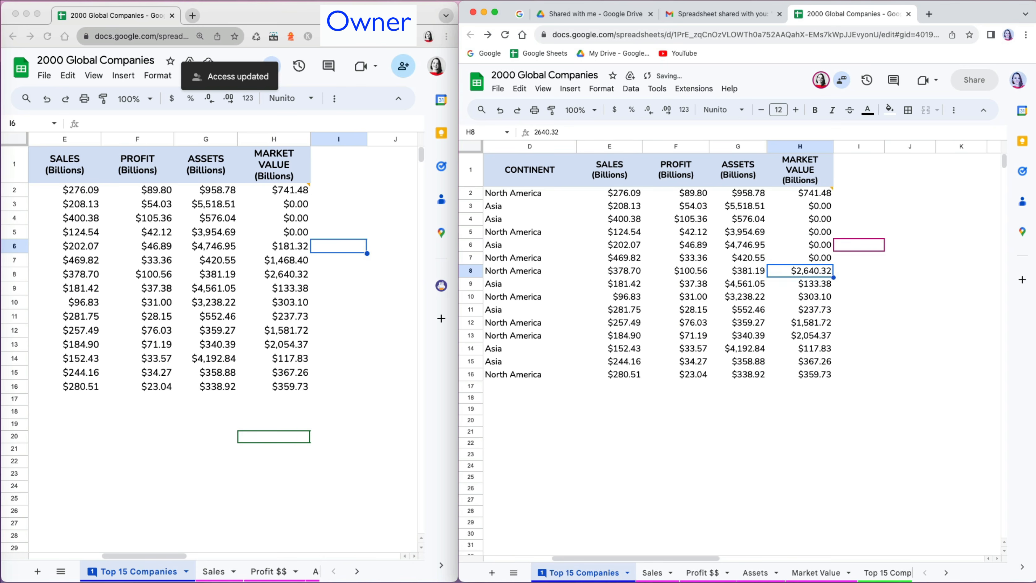
pyautogui.click(811, 444)
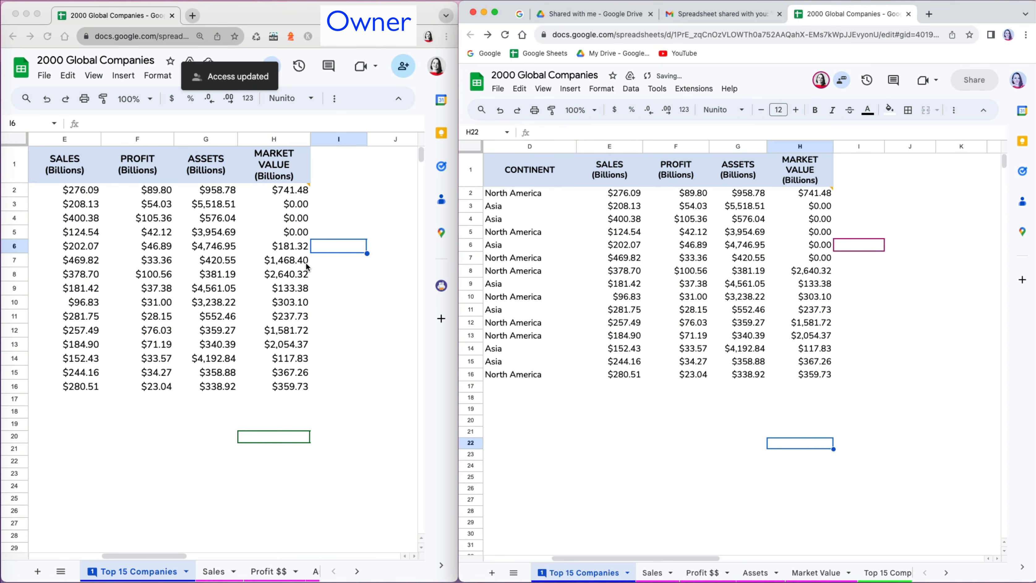
pyautogui.click(818, 270)
pyautogui.write('0')
pyautogui.press('Return')
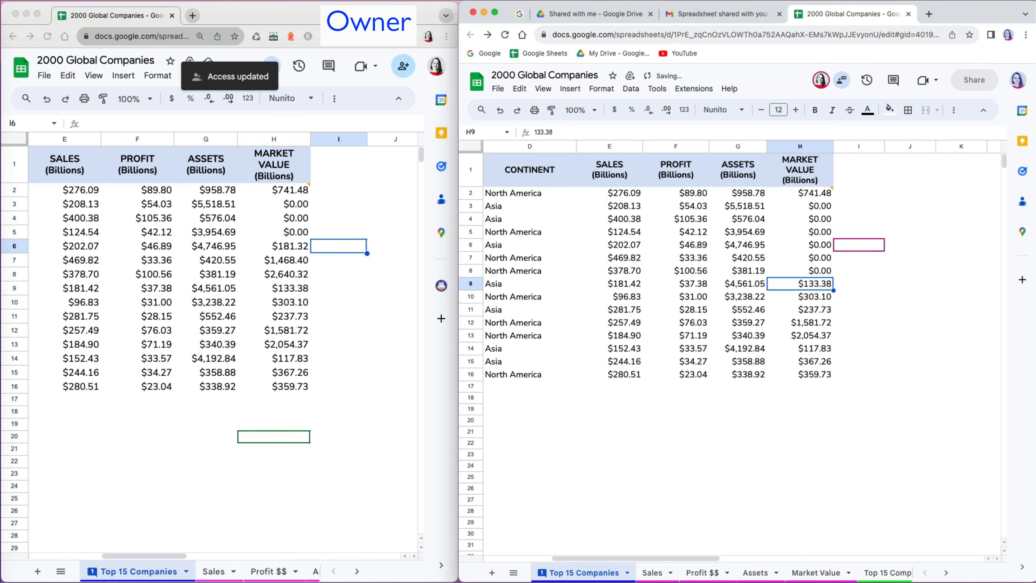
pyautogui.click(764, 421)
pyautogui.click(505, 34)
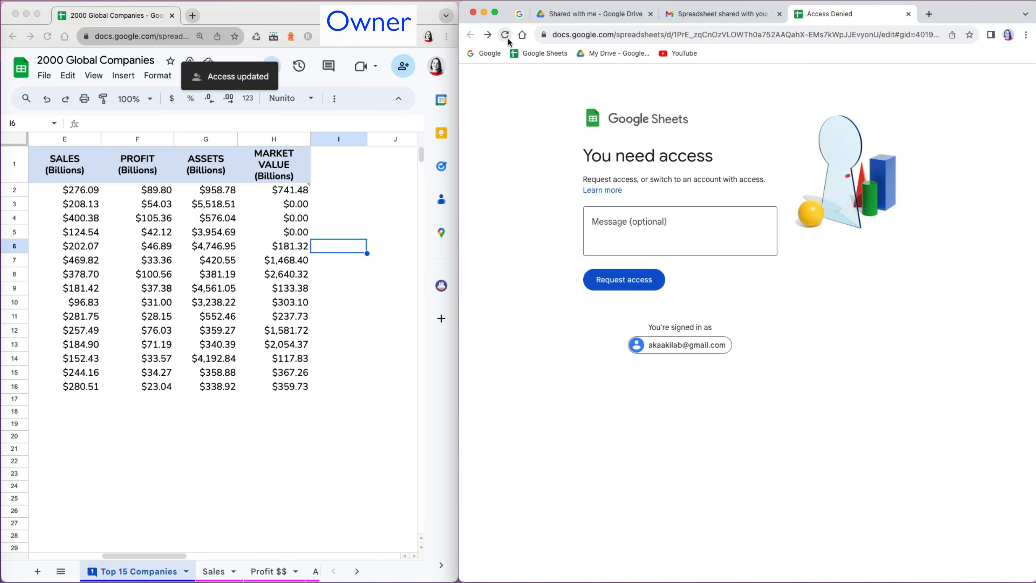
# - Send the access request with the note 'oh sorry, my bad ab', then reply 'ok fine' to the share request email
pyautogui.click(626, 239)
pyautogui.write('oh sorry, my bad about these zeros')
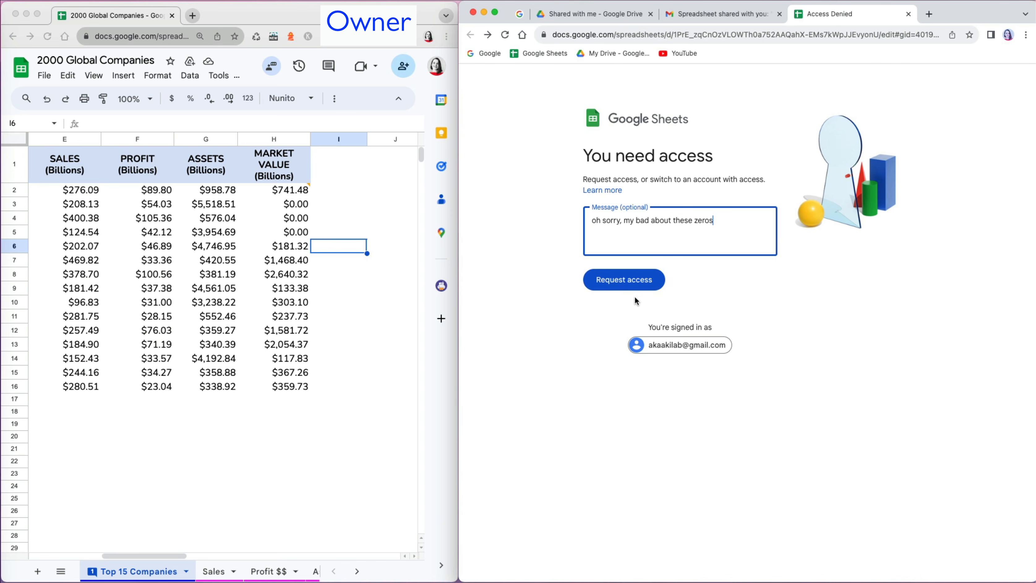
pyautogui.click(628, 282)
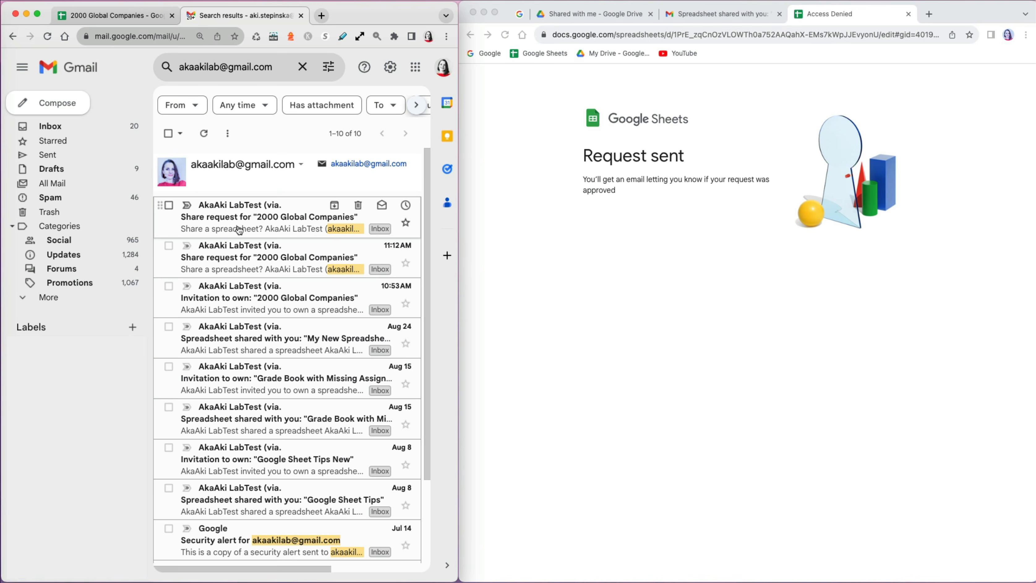
pyautogui.click(239, 230)
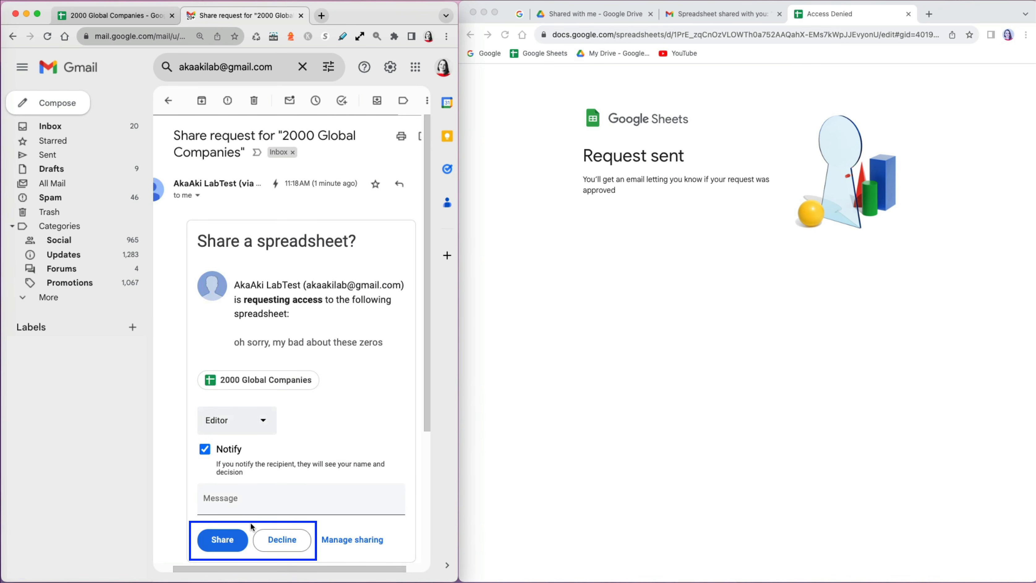
pyautogui.click(251, 506)
pyautogui.write('ok fine')
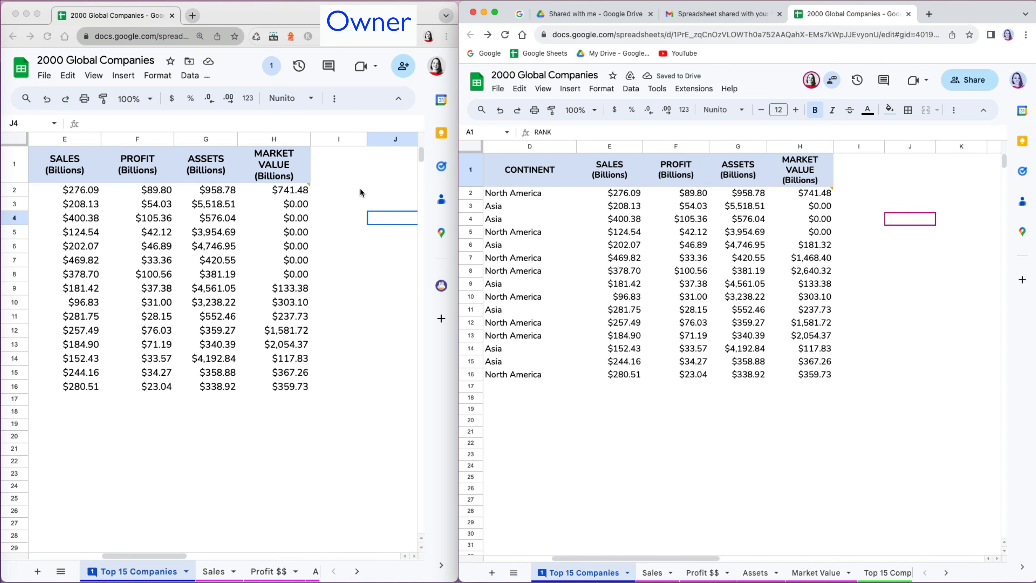
# - Transfer ownership of 2000 Global Companies to the editor account and accept the invitation in Gmail
pyautogui.click(403, 66)
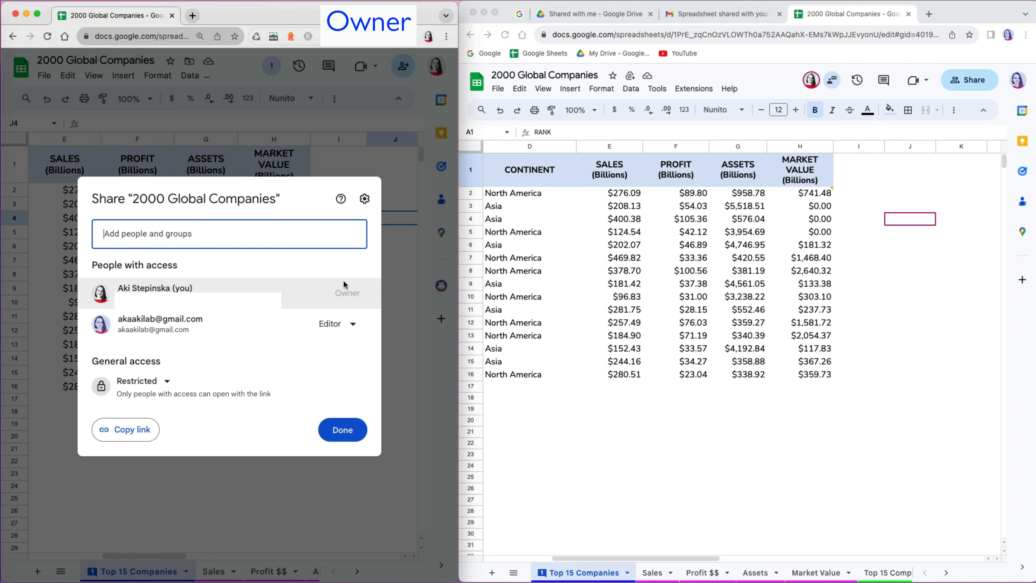
pyautogui.click(358, 328)
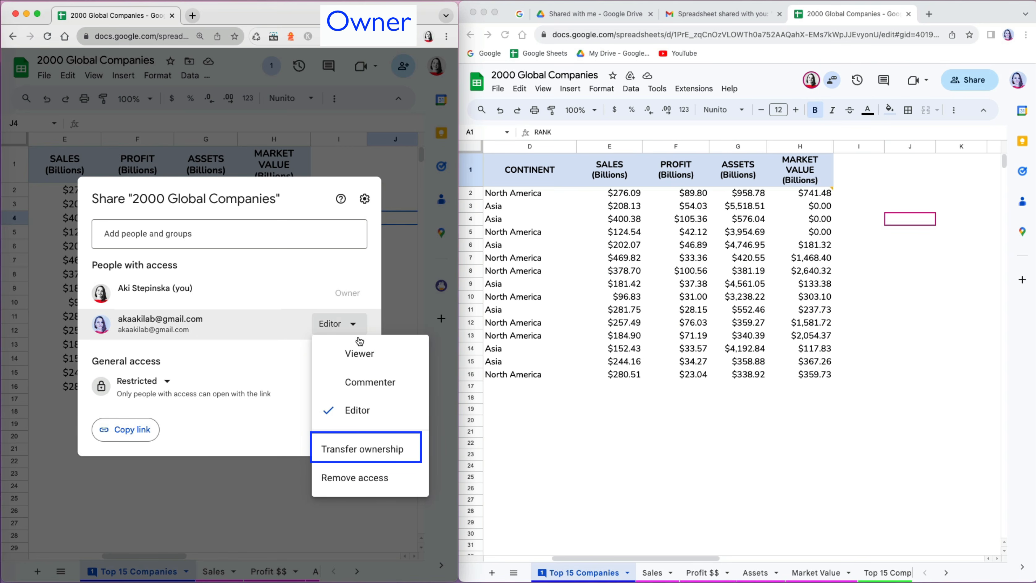
pyautogui.click(361, 452)
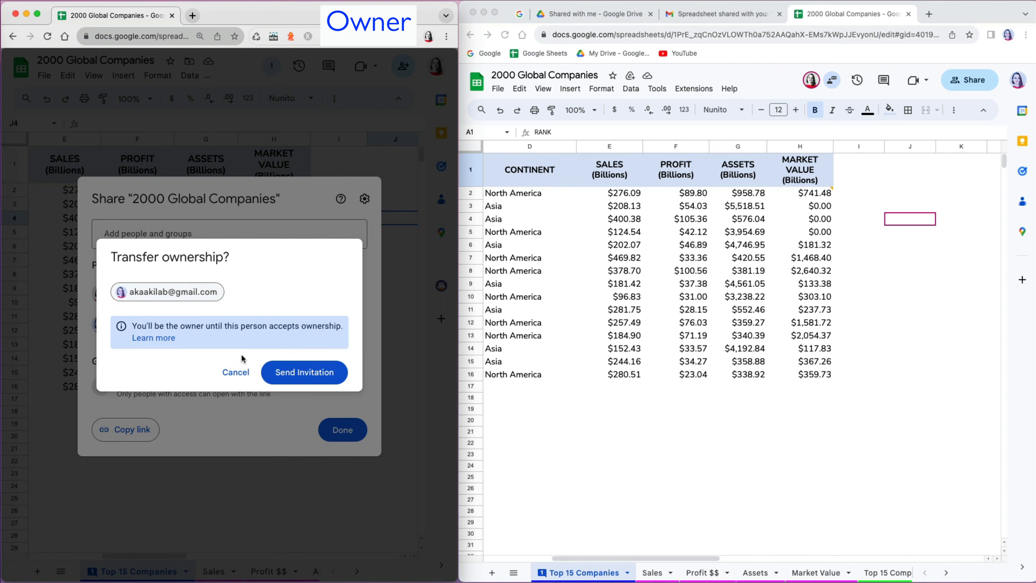
pyautogui.click(313, 374)
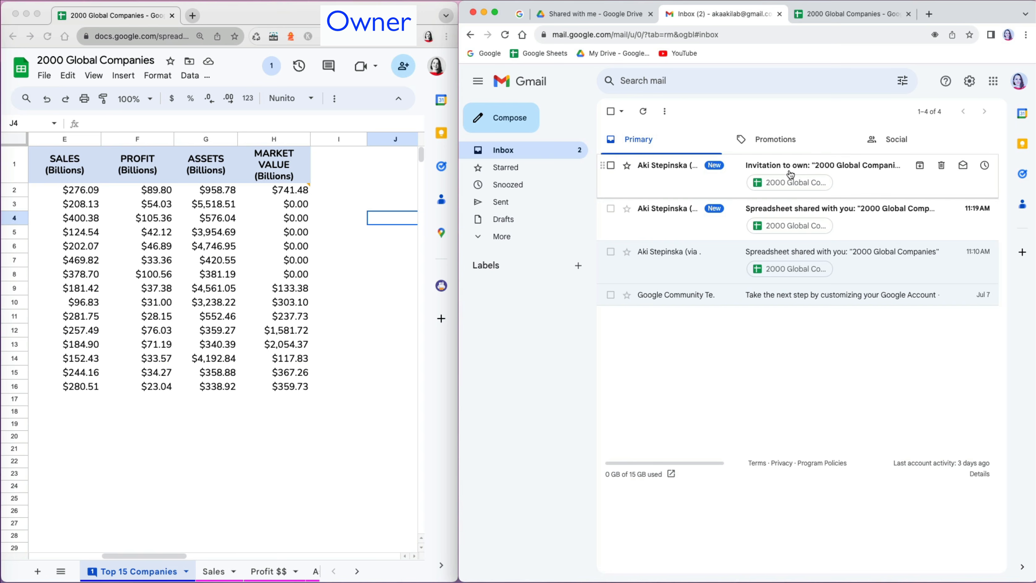
pyautogui.click(791, 174)
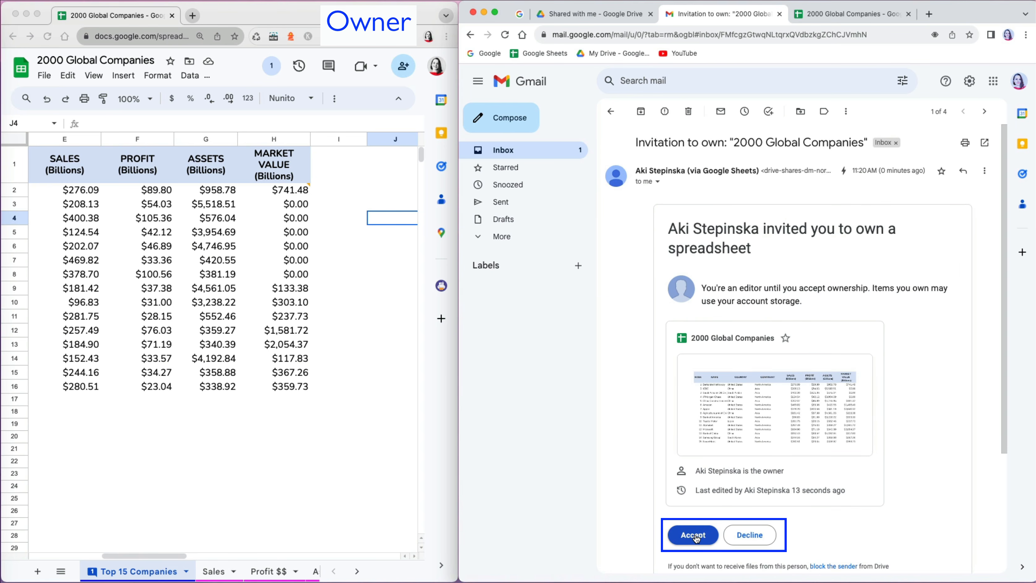
pyautogui.click(696, 536)
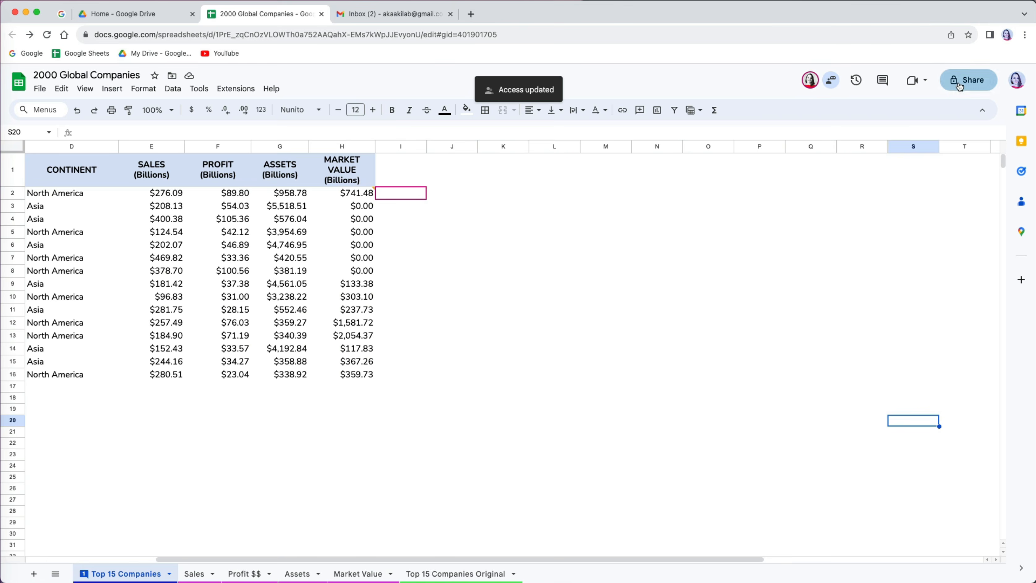
# - Change General access from Restricted to Anyone with the link, keeping the Viewer role
pyautogui.click(967, 80)
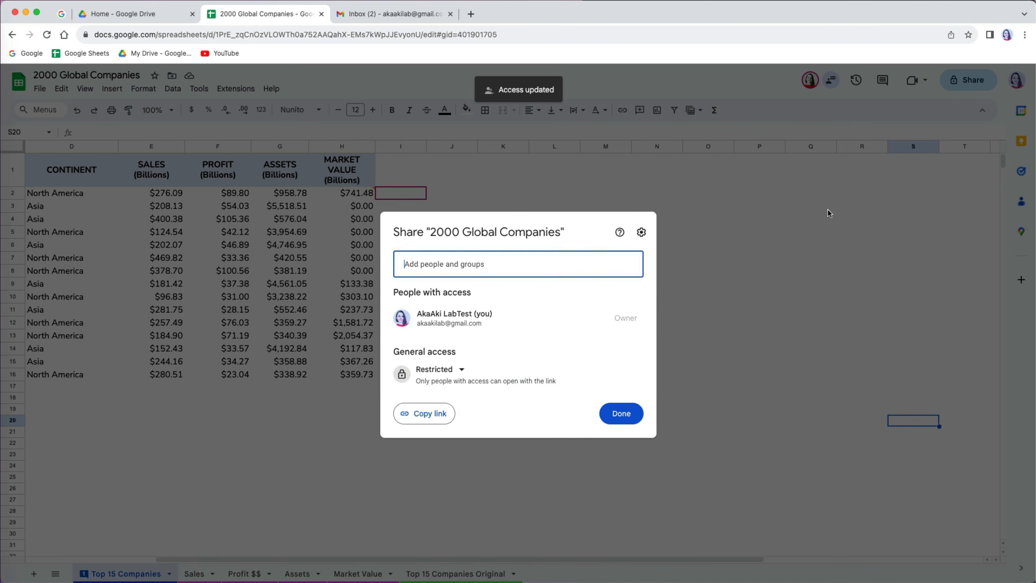
pyautogui.click(462, 370)
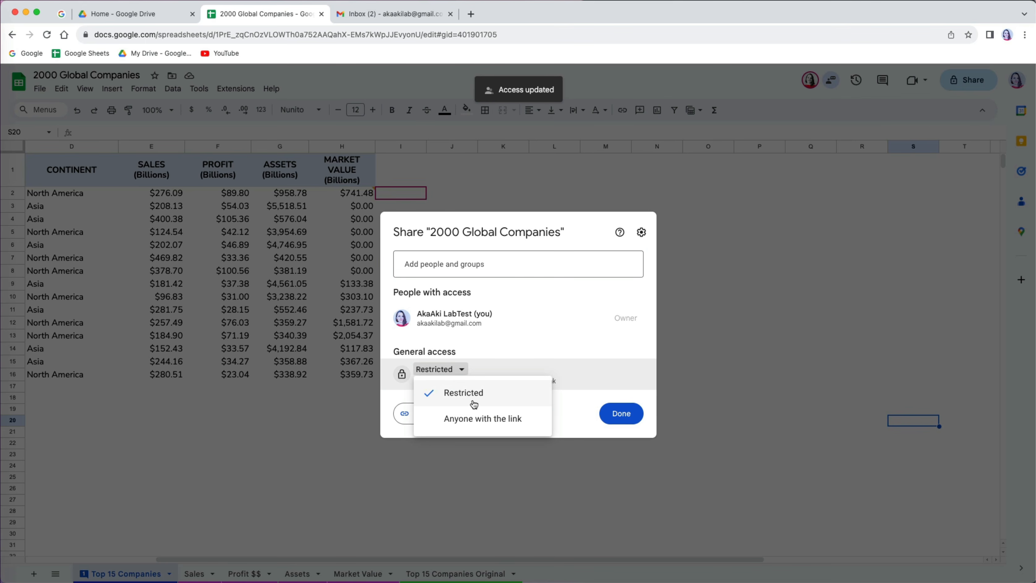
pyautogui.click(476, 419)
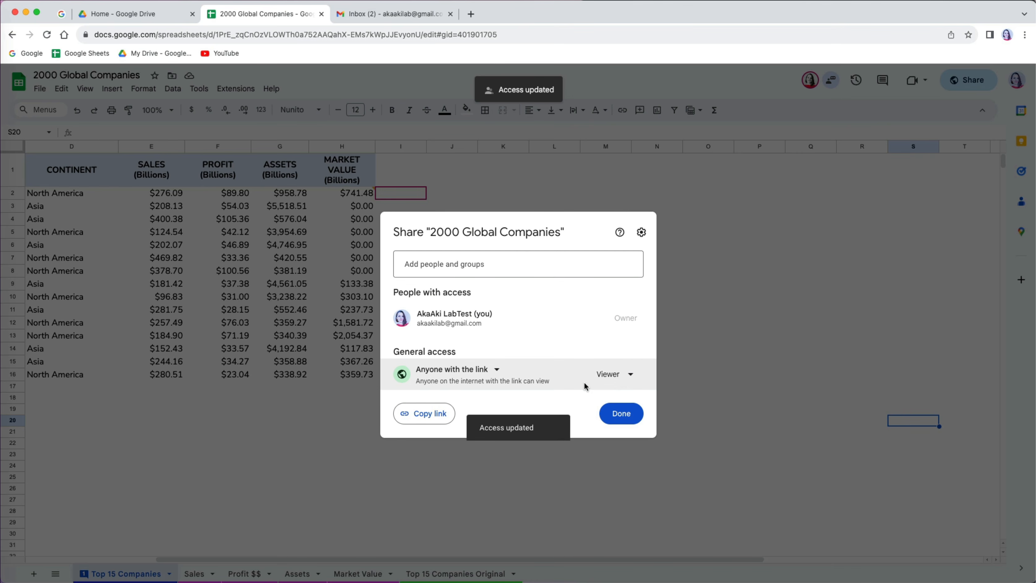
pyautogui.click(630, 378)
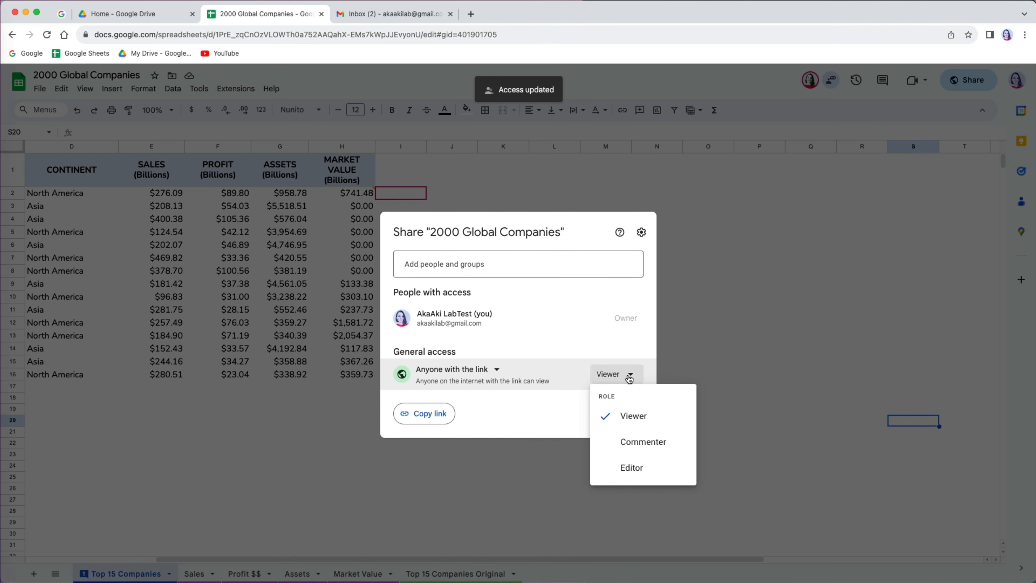
pyautogui.click(630, 379)
# - Copy the sharing link and load it in the incognito window
pyautogui.click(442, 421)
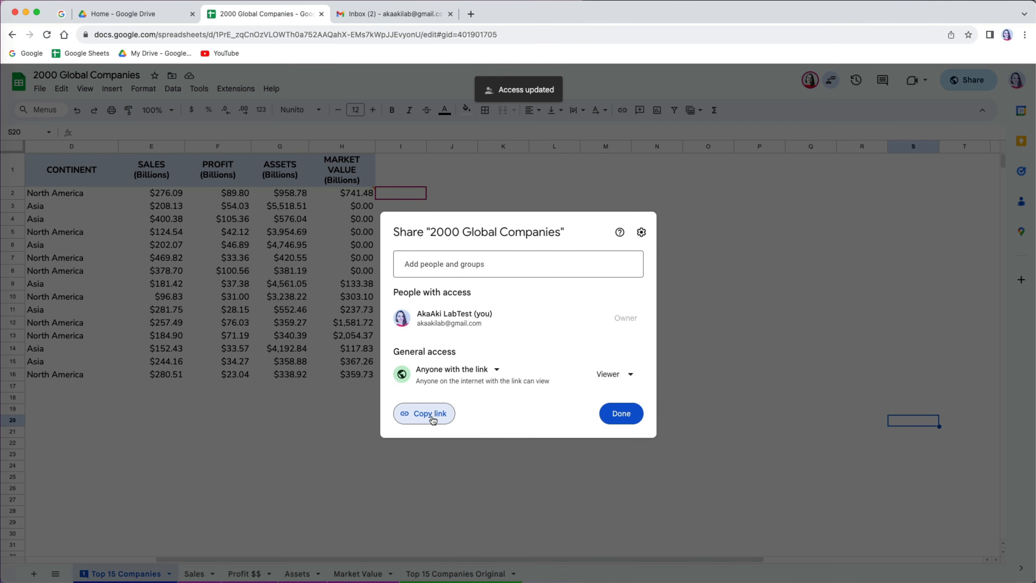
pyautogui.click(412, 418)
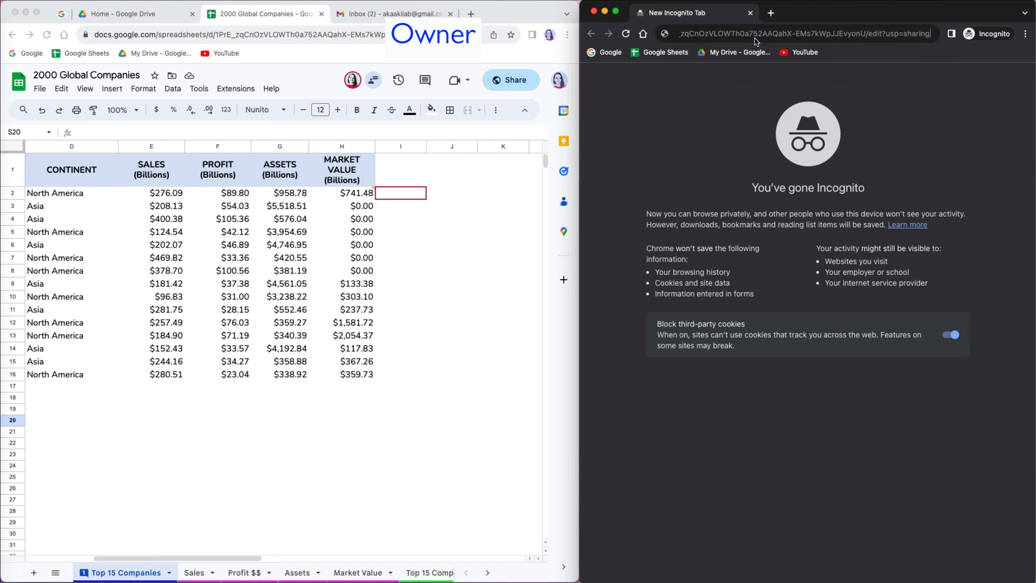
pyautogui.press('Return')
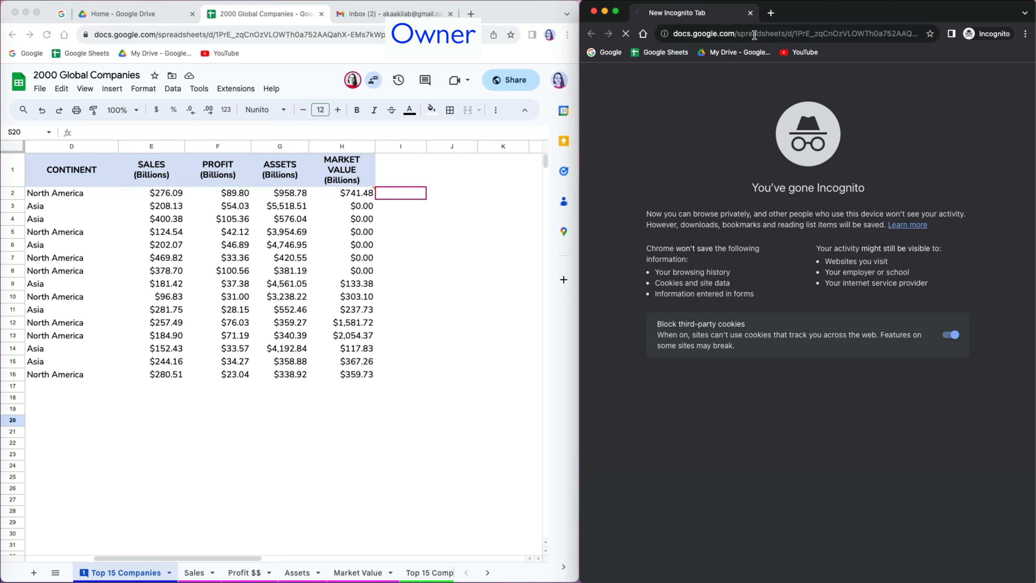
# - From the view-only link, browse the sheet list and download the workbook as Microsoft Excel (.xlsx)
pyautogui.hscroll(3, 817, 576)
pyautogui.hscroll(-3, 817, 576)
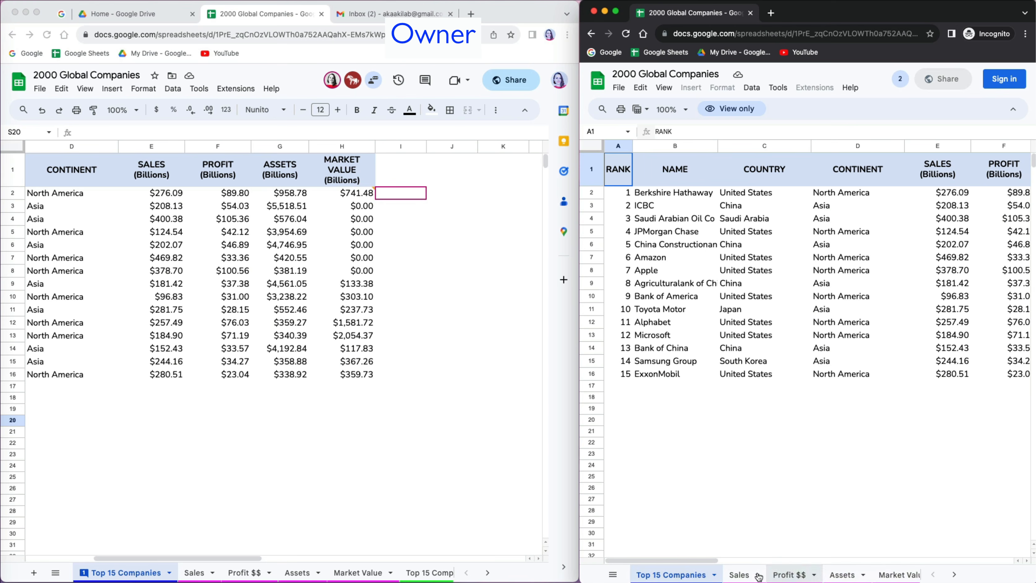
pyautogui.click(612, 575)
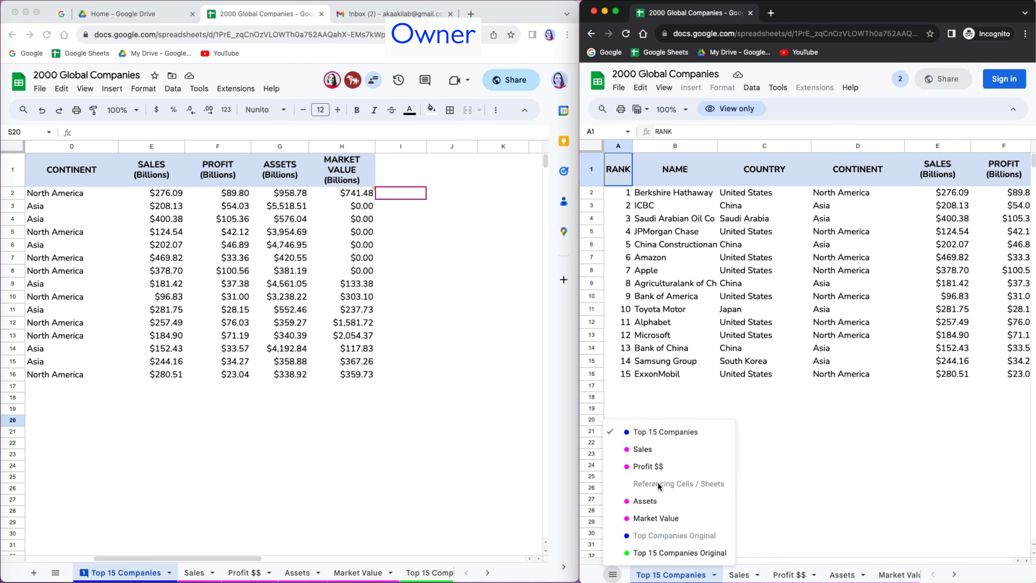
pyautogui.click(764, 454)
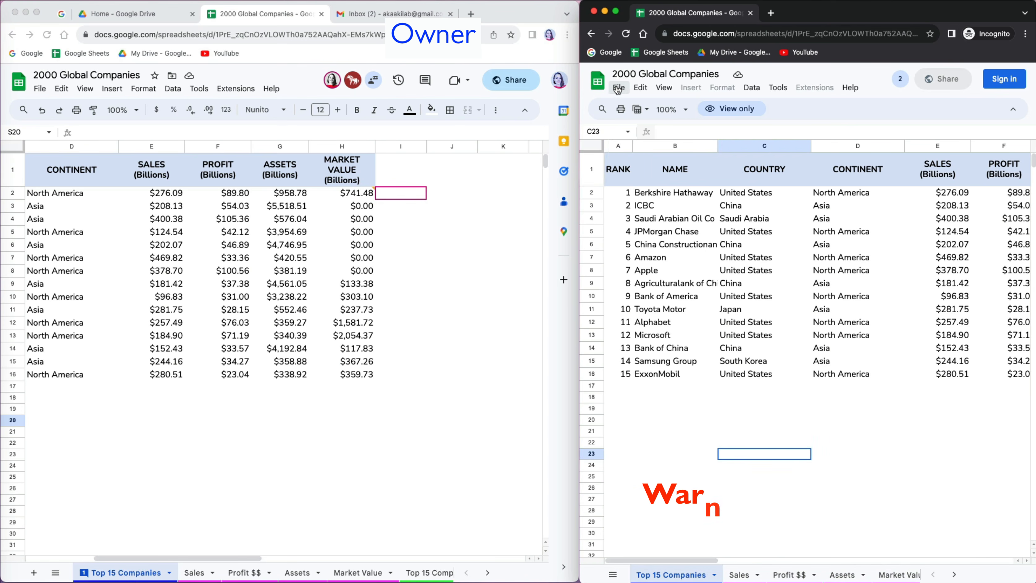
pyautogui.click(618, 88)
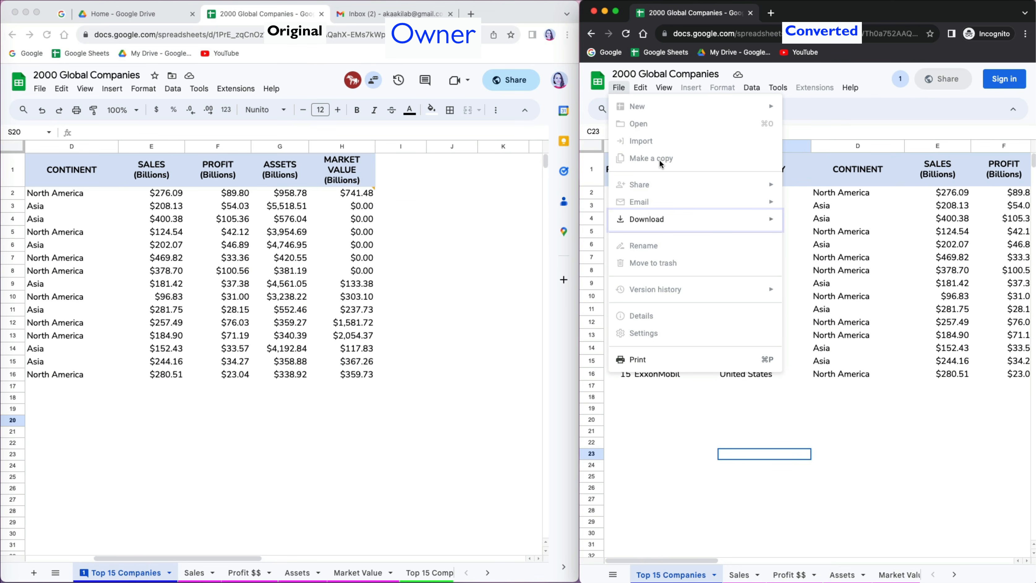
pyautogui.moveTo(653, 219)
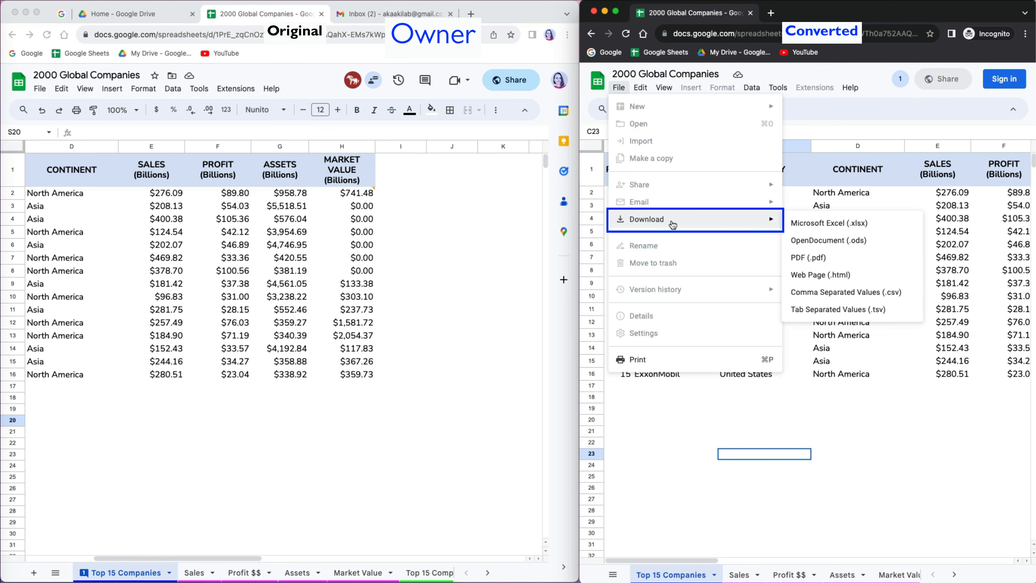
pyautogui.click(817, 223)
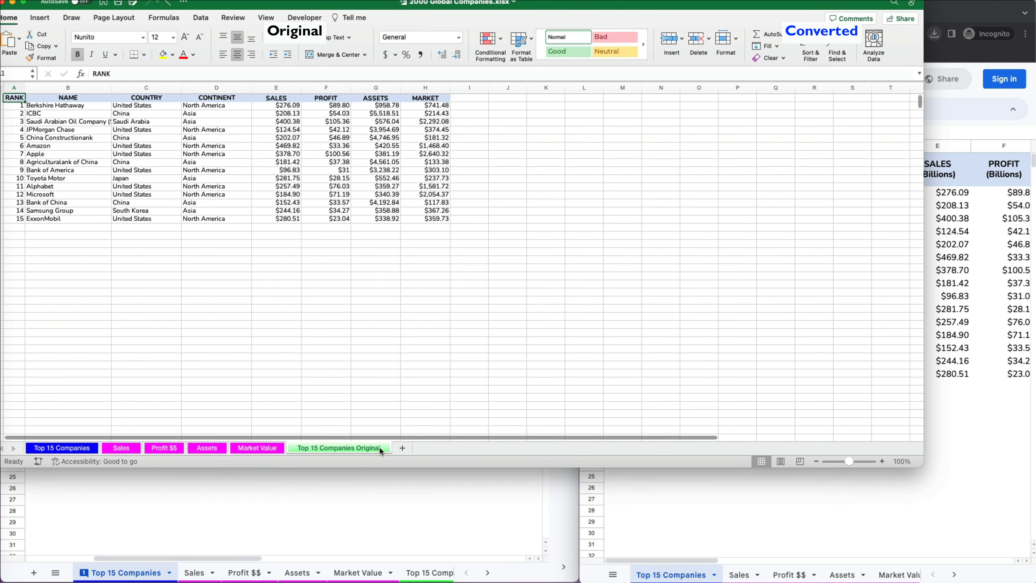
# - Unhide the Top Companies Original sheet and stop viewers and commenters downloading, printing or copying
pyautogui.rightClick(381, 448)
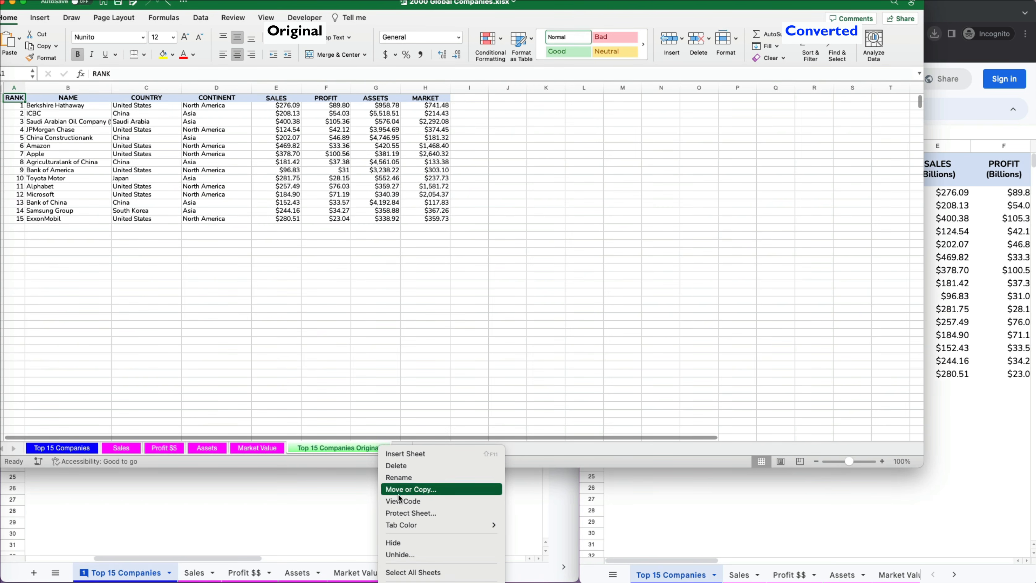
pyautogui.click(400, 554)
pyautogui.click(386, 535)
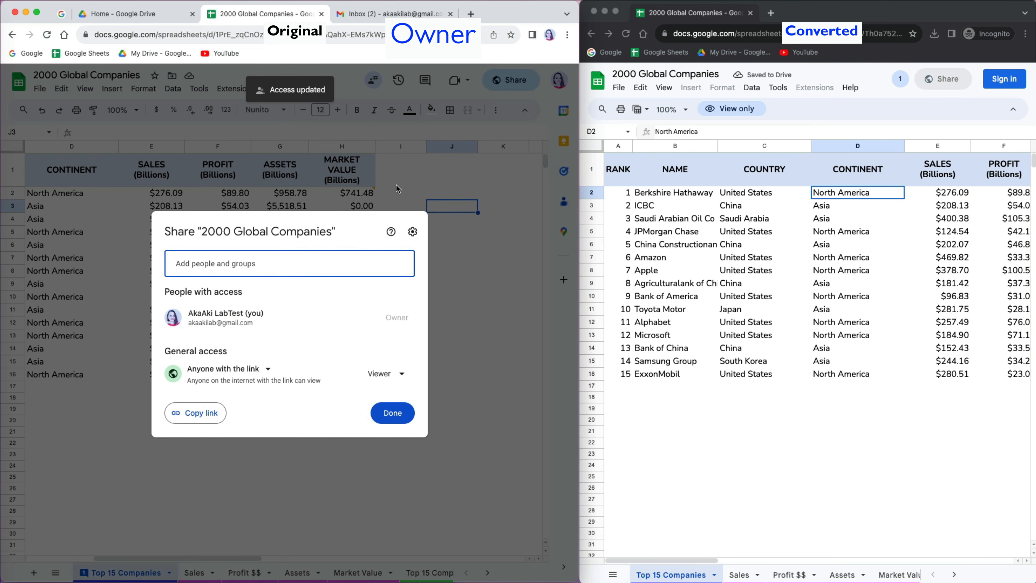
pyautogui.click(413, 232)
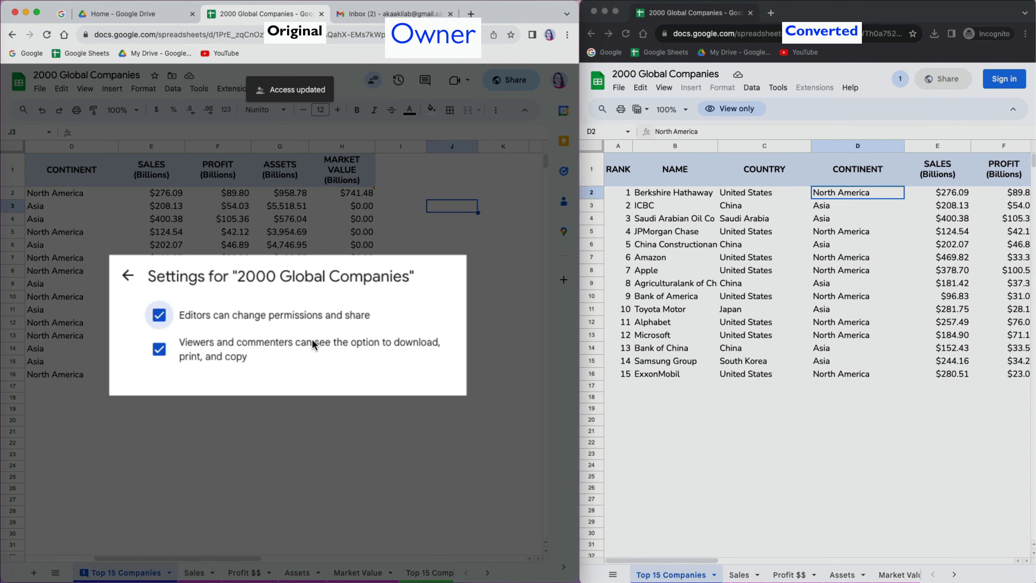
pyautogui.click(165, 348)
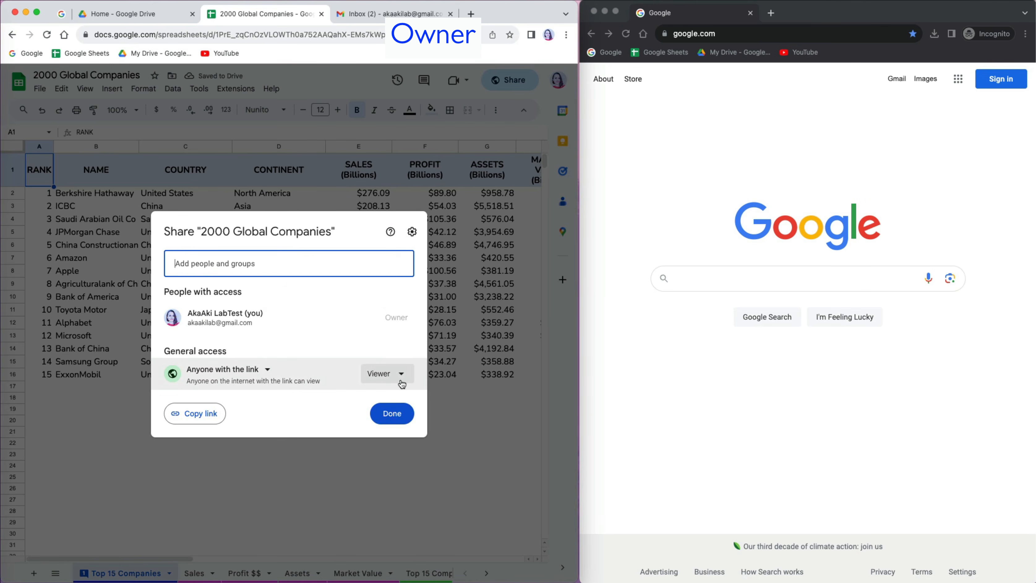
# - Give anyone with the link Editor access and copy the editable link
pyautogui.click(401, 382)
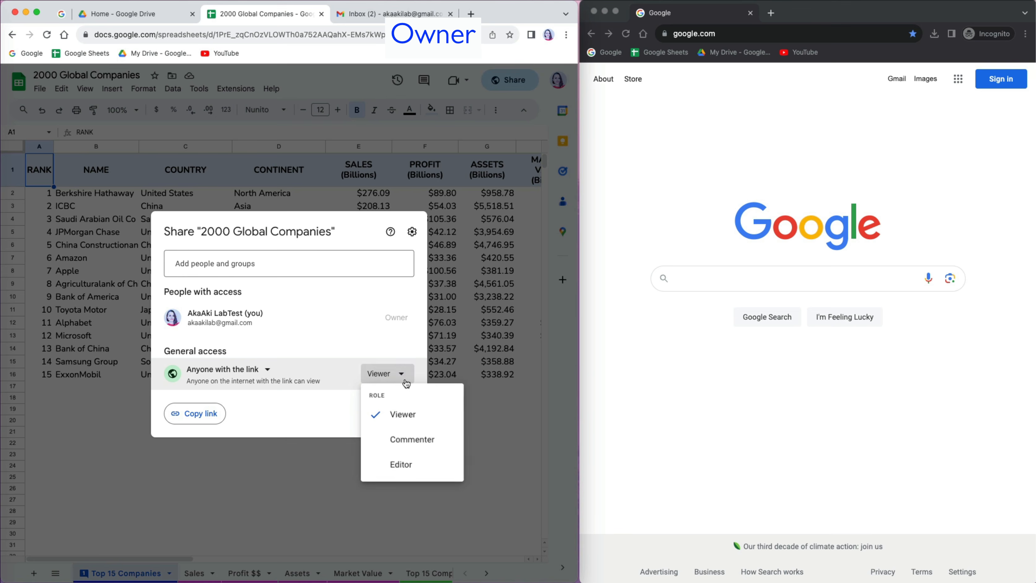
pyautogui.click(405, 470)
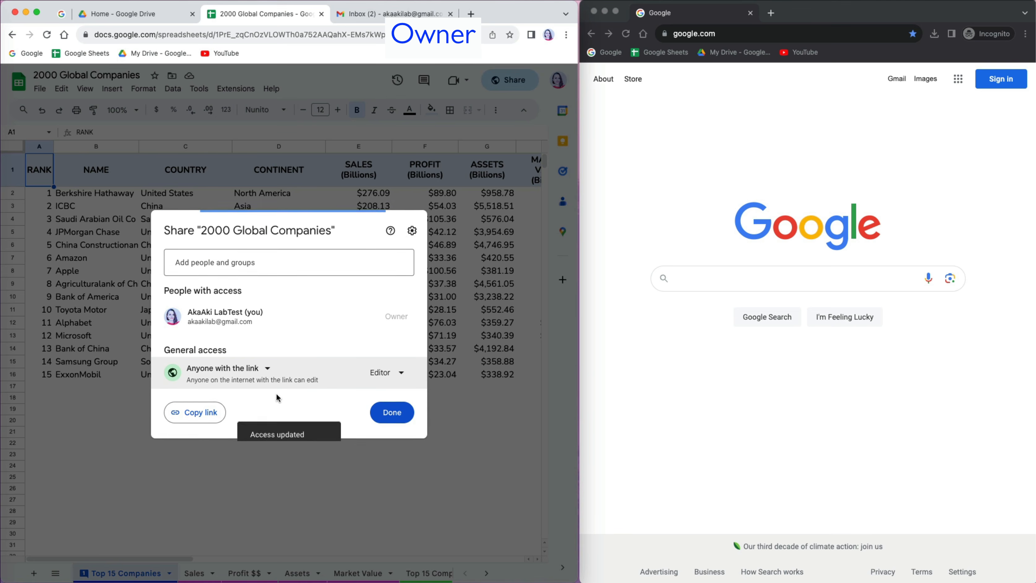
pyautogui.click(198, 413)
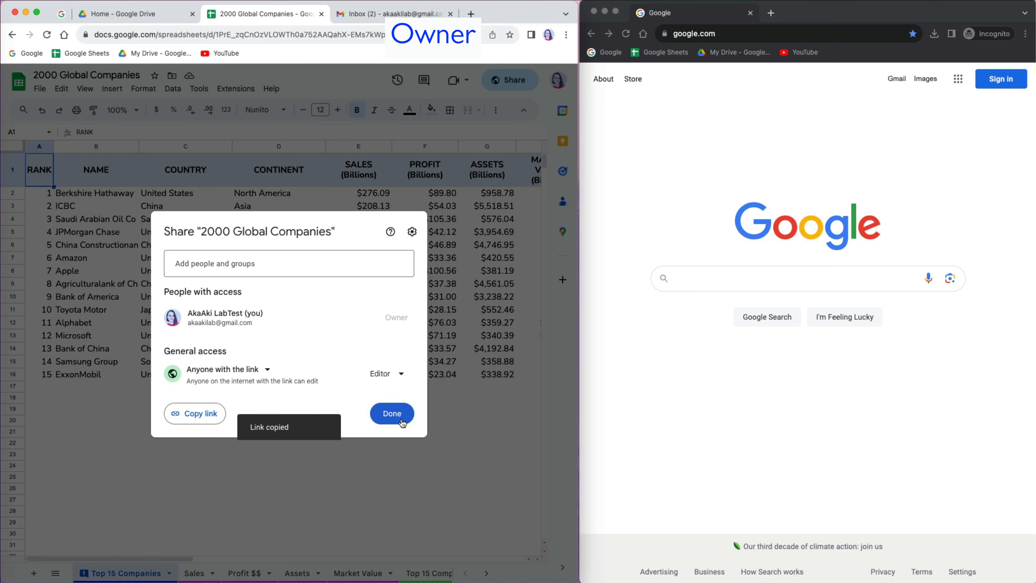
pyautogui.click(392, 413)
# - Paste the editable link into the incognito window's address bar and load the workbook
pyautogui.click(713, 133)
pyautogui.click(699, 35)
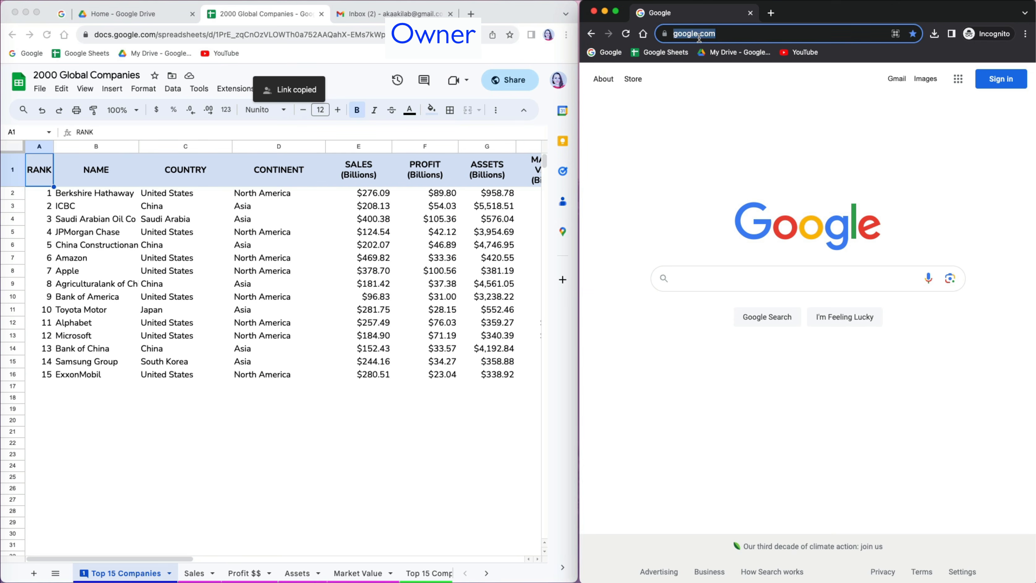
pyautogui.press('super+v')
pyautogui.press('Return')
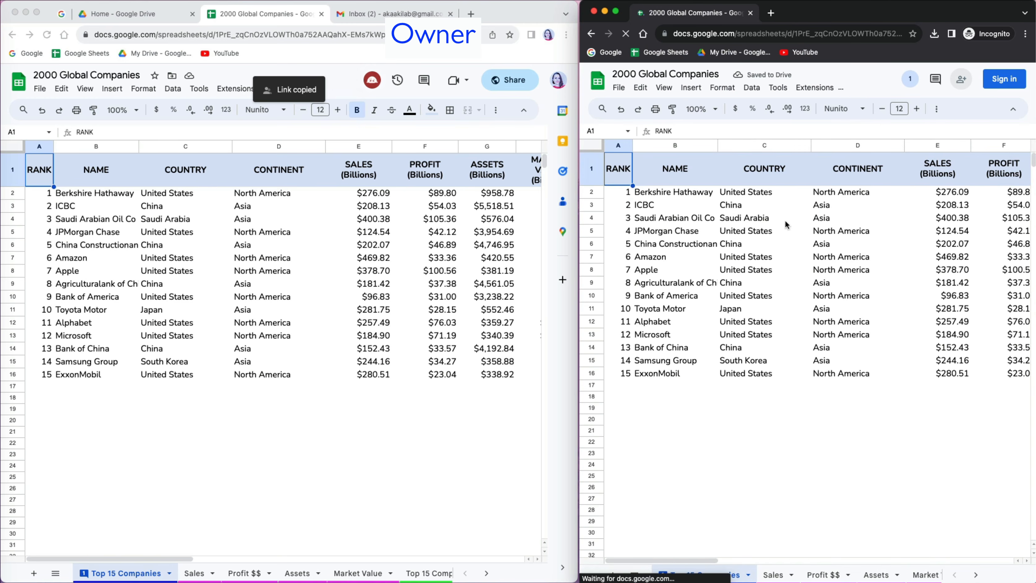
# - Clear the Market Value cells H9:H17 as the anonymous editor, then click empty cells elsewhere
pyautogui.hscroll(5, 817, 261)
pyautogui.moveTo(700, 282); pyautogui.dragTo(699, 387)
pyautogui.press('Delete')
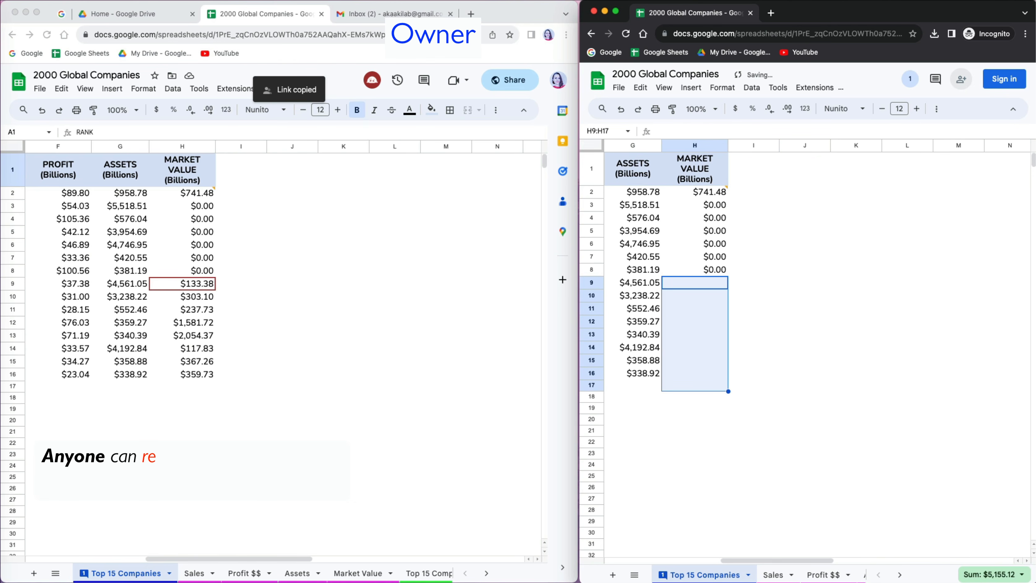
pyautogui.click(709, 417)
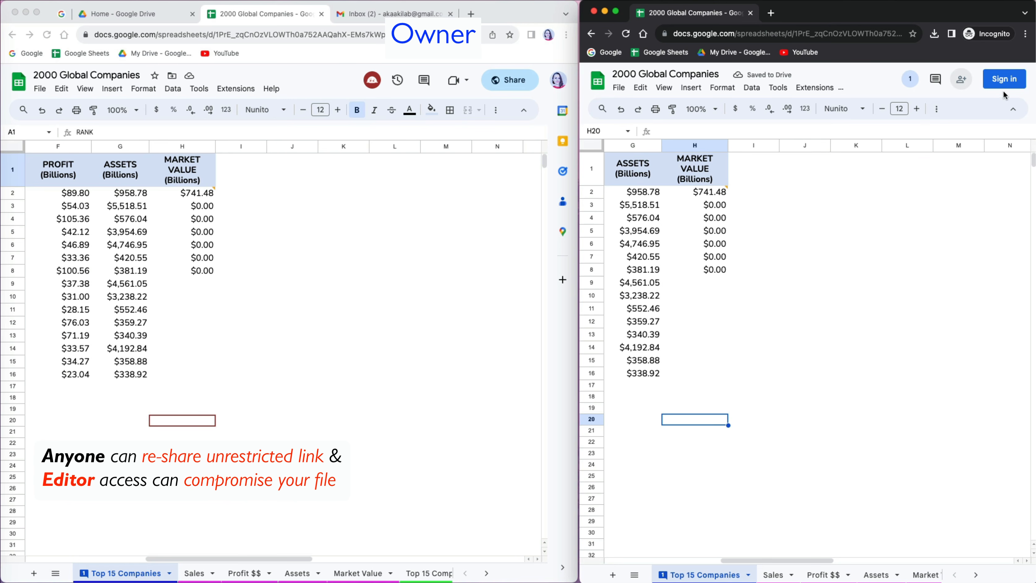
pyautogui.click(907, 321)
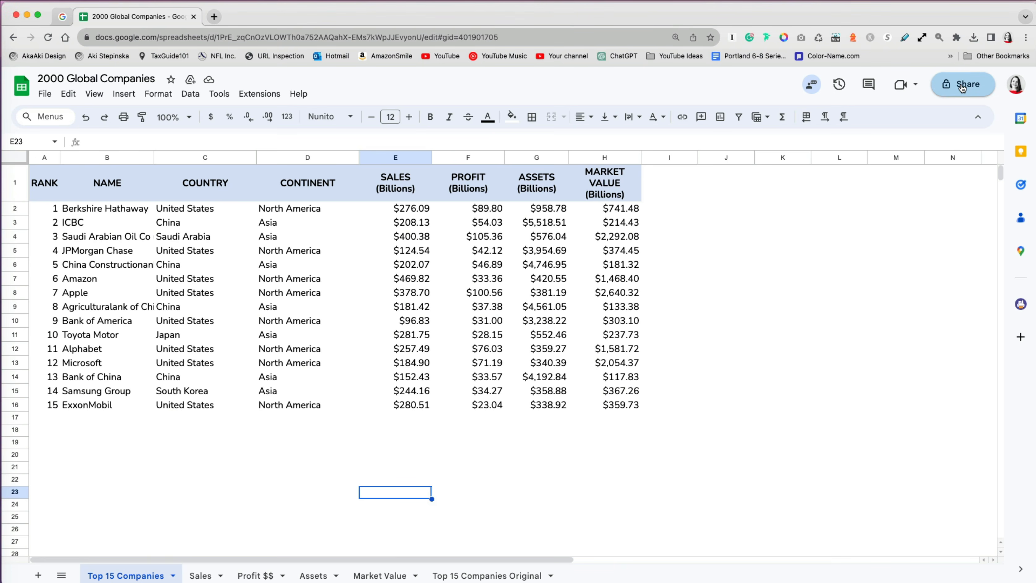
# - Set General access to Anyone with the link with the Viewer role
pyautogui.click(962, 86)
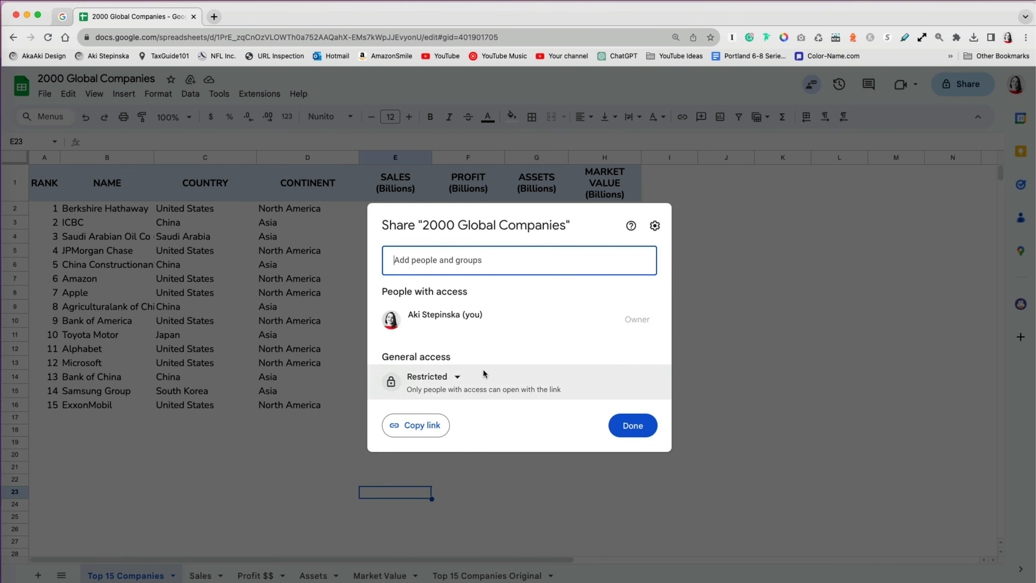
pyautogui.click(458, 378)
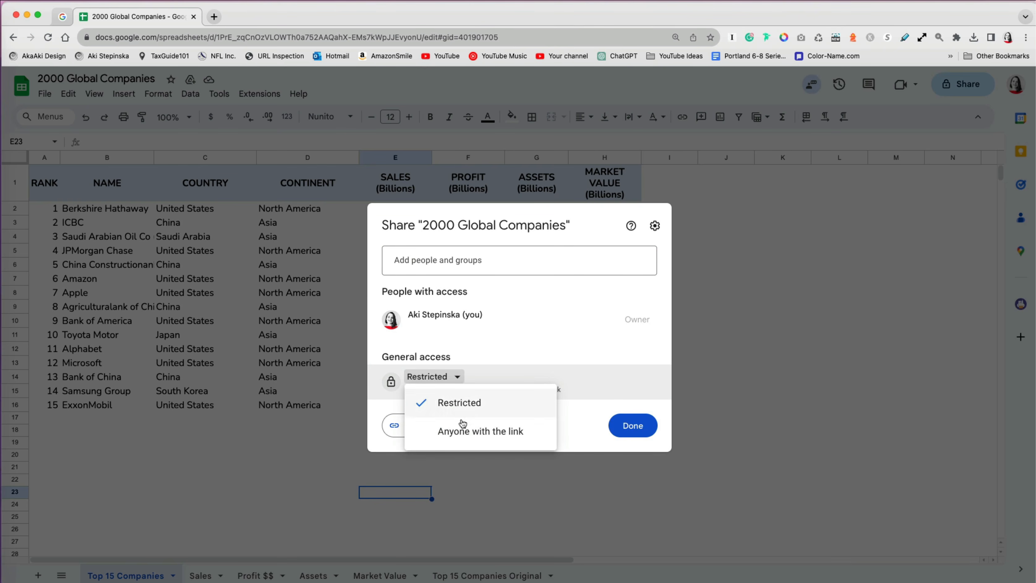
pyautogui.click(445, 431)
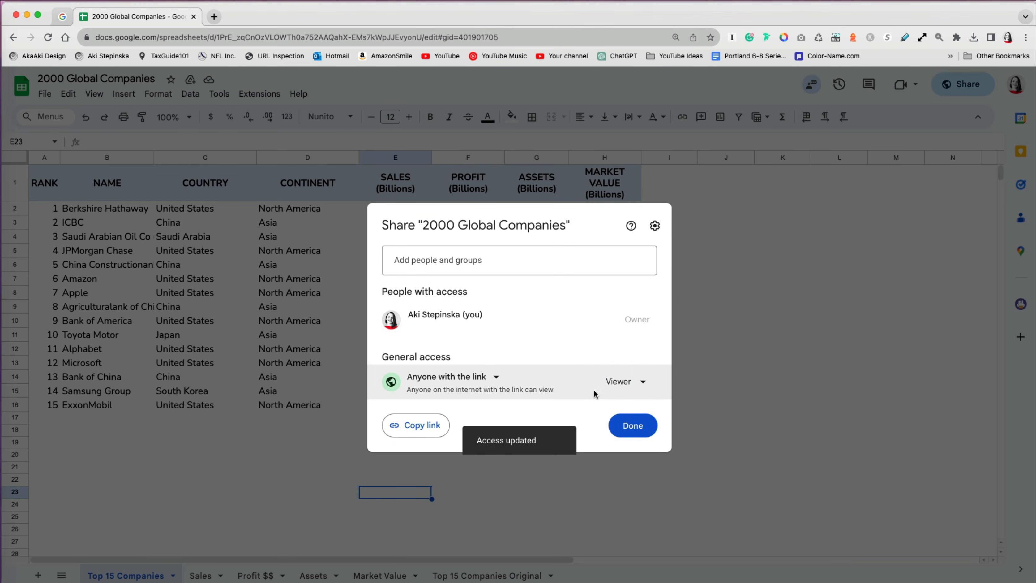
pyautogui.click(647, 386)
pyautogui.click(646, 386)
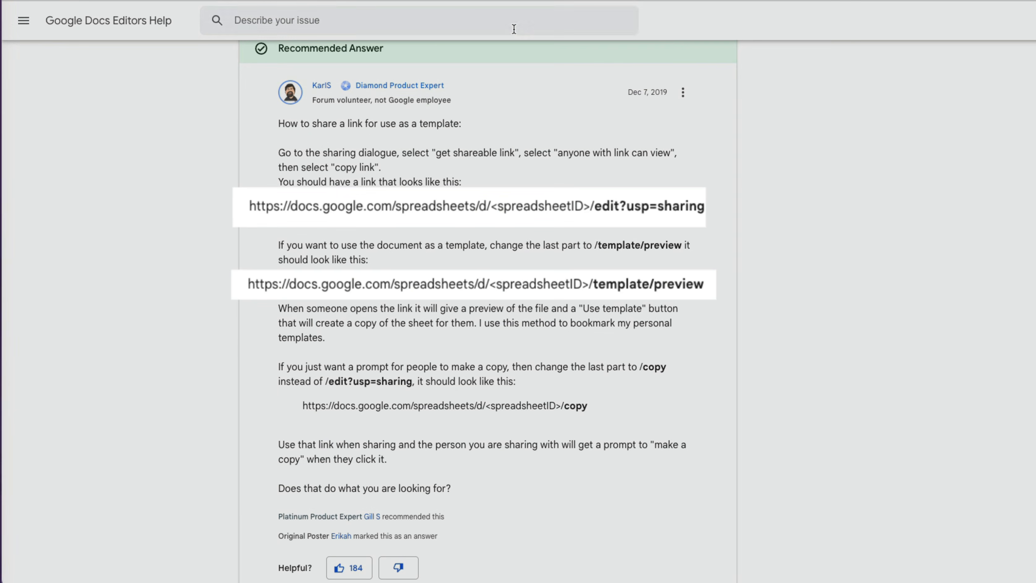
# - Replace the pasted link's edit?usp=sharing ending with template/preview and open the preview
pyautogui.click(514, 26)
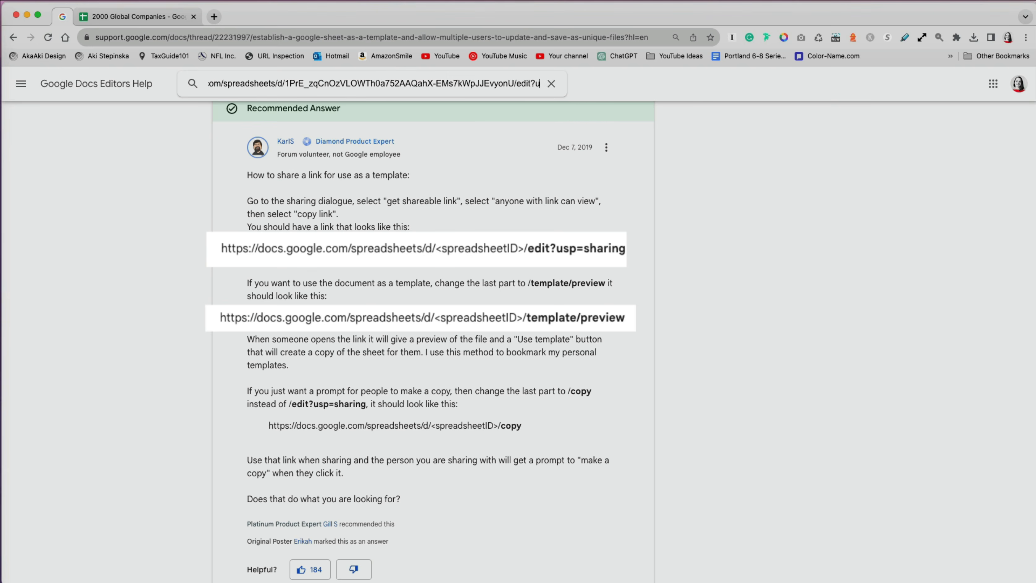
pyautogui.write('template/preview')
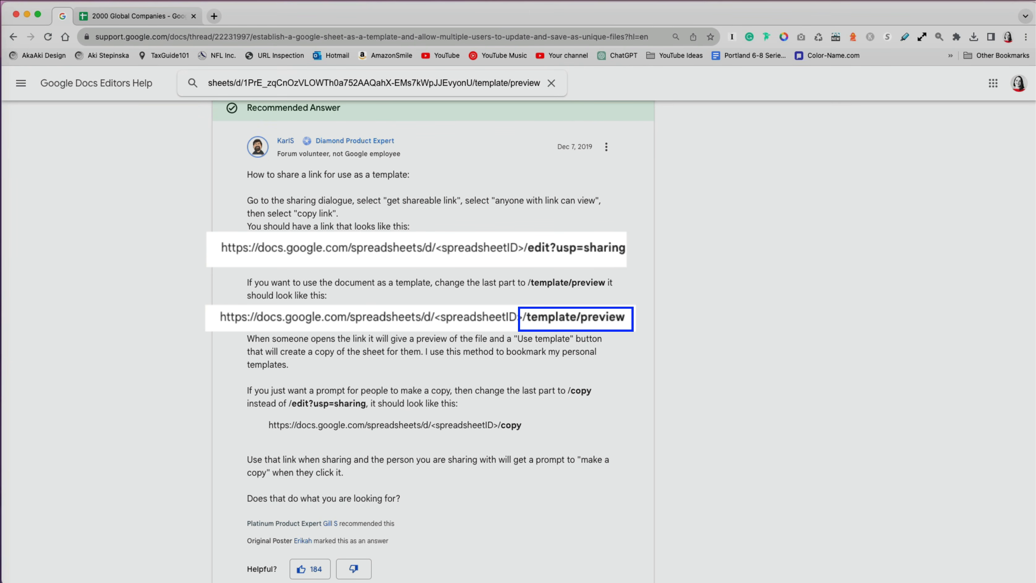
pyautogui.press('super+a')
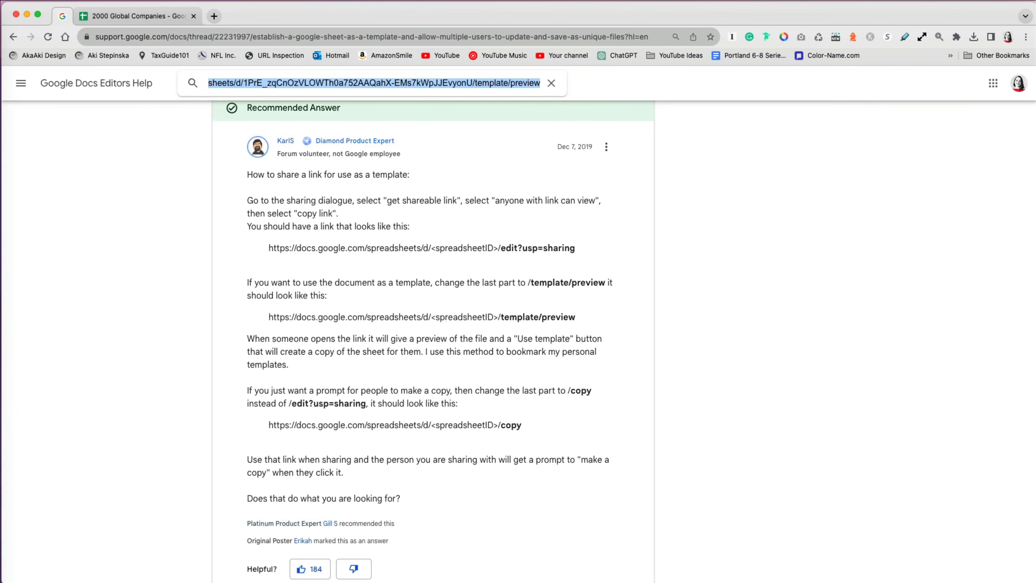
pyautogui.press('Return')
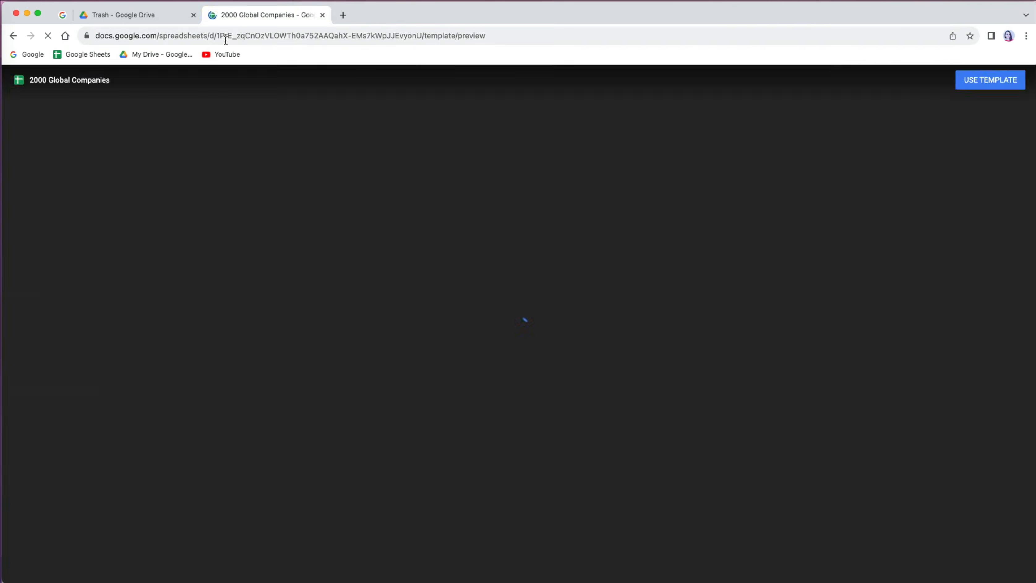
# - Open the link ending in /copy and make a copy of 2000 Global Companies
pyautogui.click(987, 81)
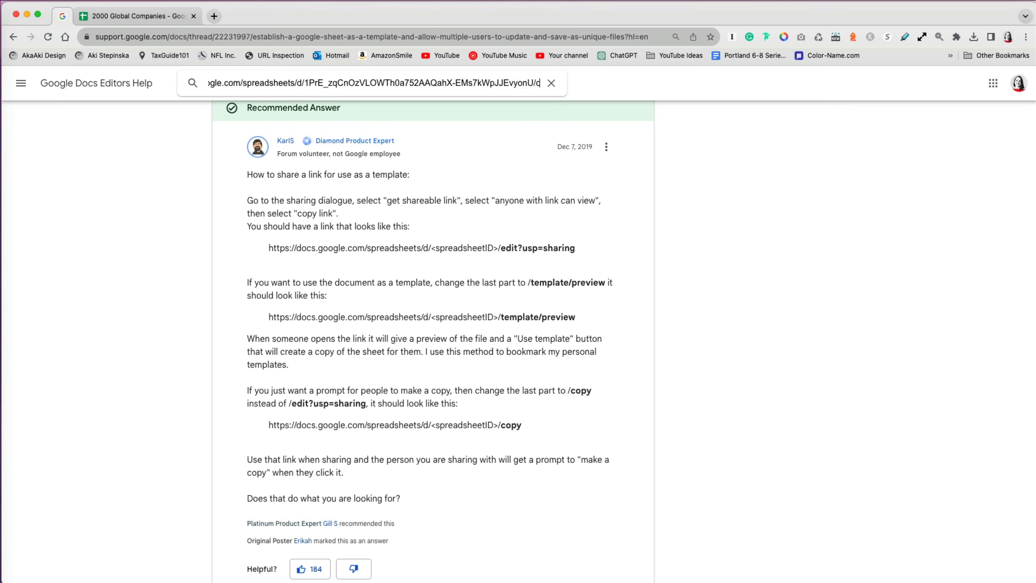
pyautogui.write('copy')
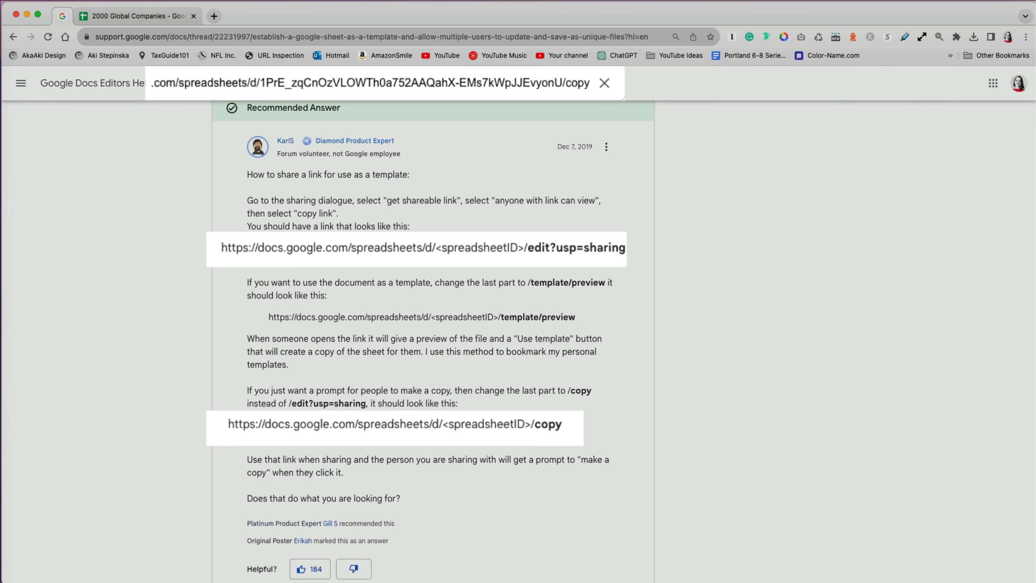
pyautogui.press('super+a')
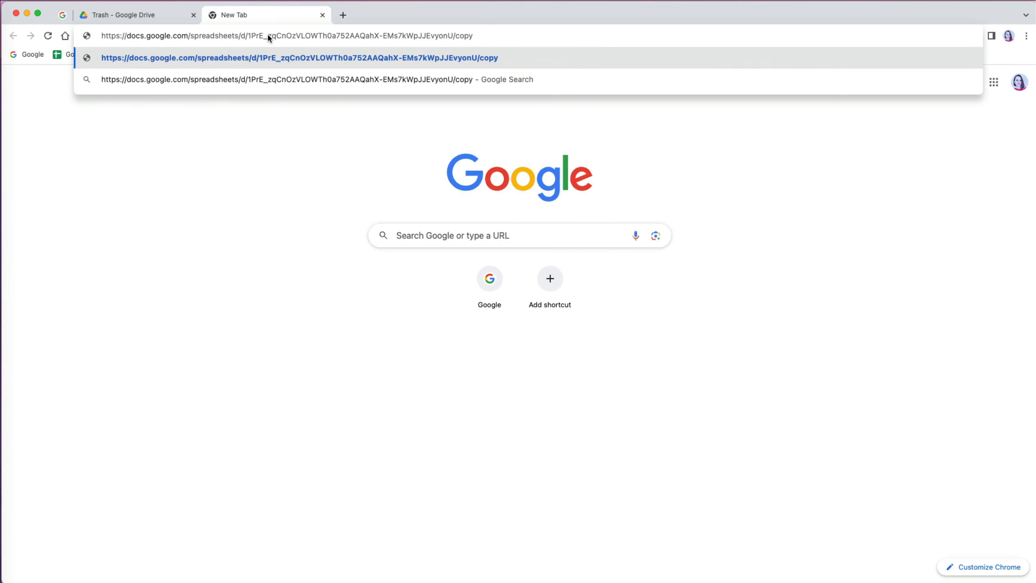
pyautogui.press('Return')
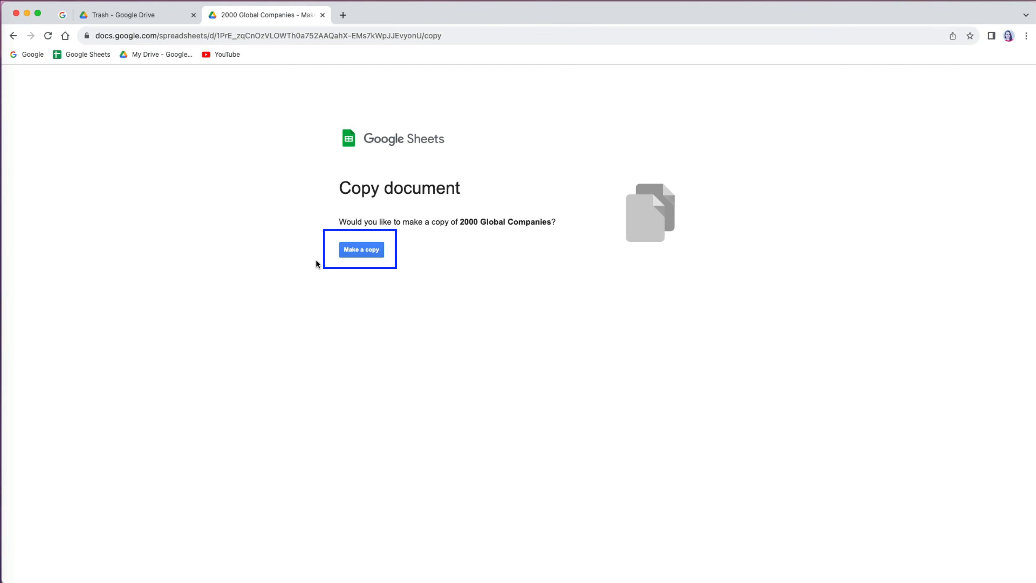
pyautogui.click(365, 251)
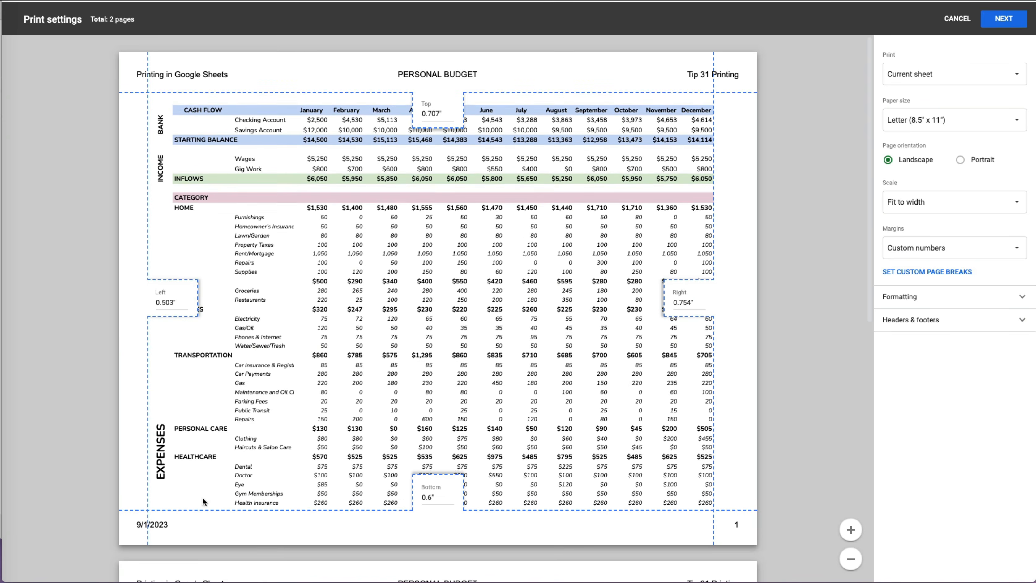
# - Set the Personal Budget printout to portrait, fit to page, and show header and footer options
pyautogui.click(961, 160)
pyautogui.click(937, 200)
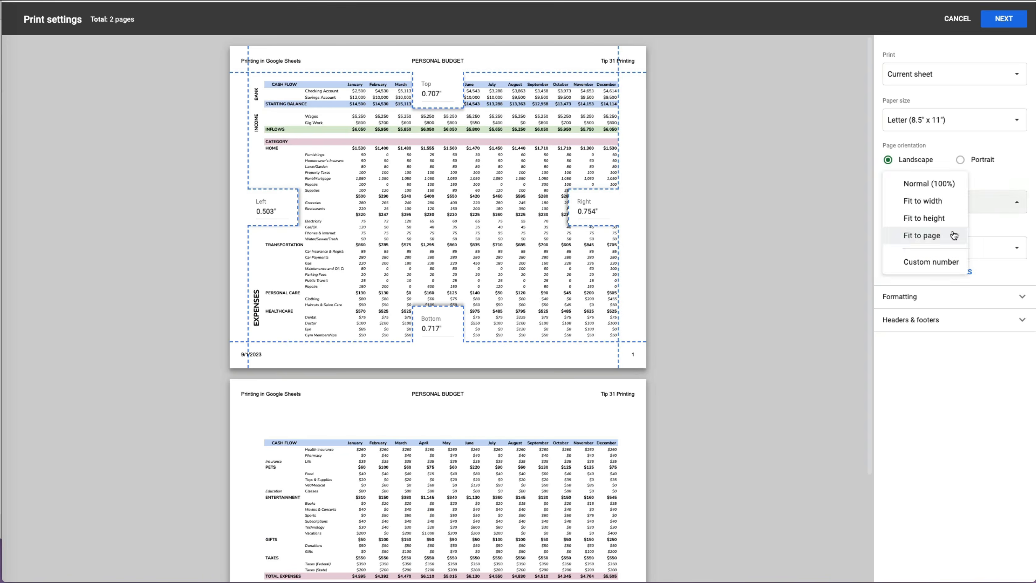
pyautogui.click(951, 234)
pyautogui.click(961, 160)
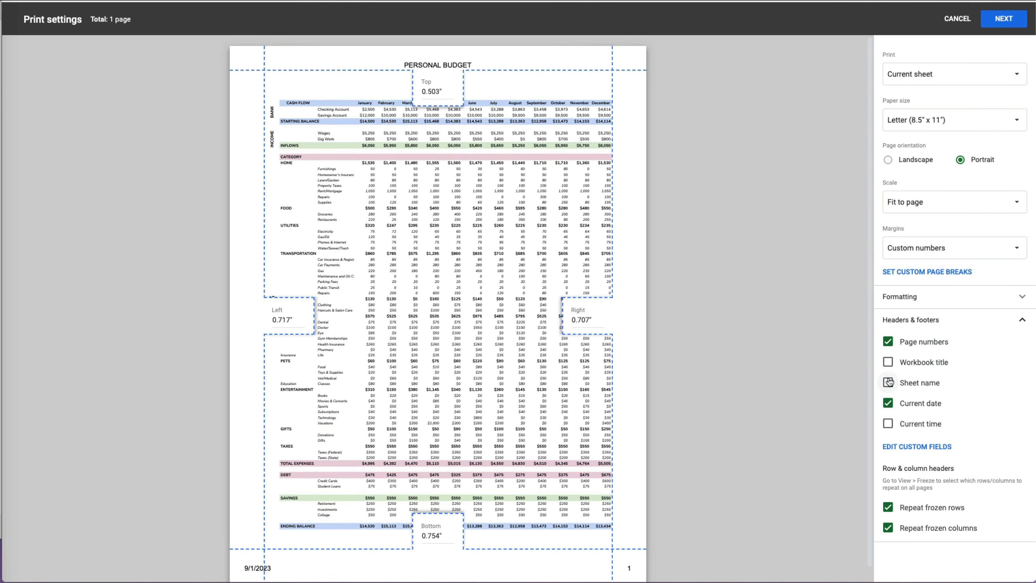
pyautogui.click(888, 403)
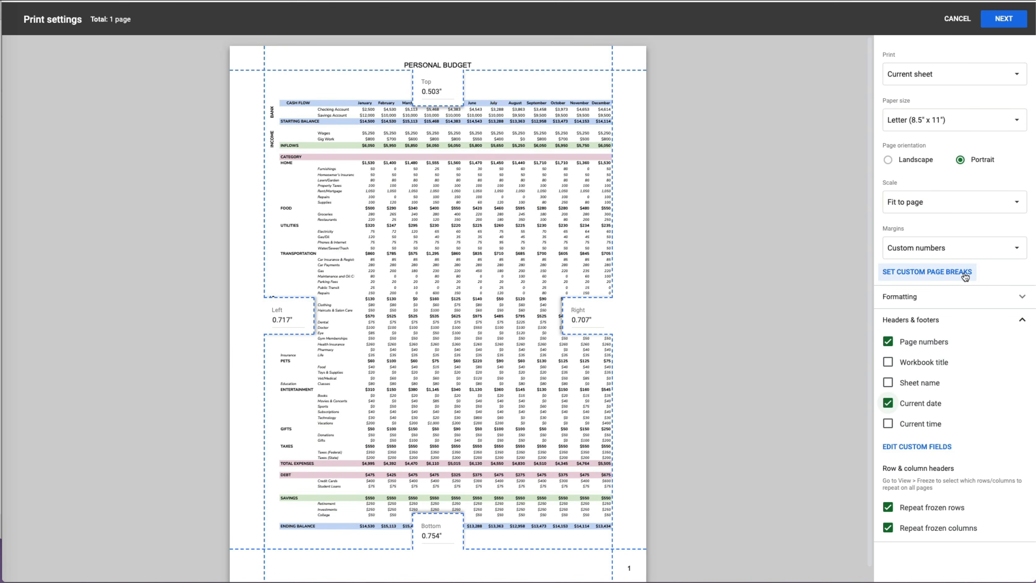
# - Set custom page breaks by moving two column breaks left and a row break up
pyautogui.click(927, 271)
pyautogui.moveTo(718, 59); pyautogui.dragTo(674, 58)
pyautogui.moveTo(543, 58); pyautogui.dragTo(499, 57)
pyautogui.scroll(-6, 449, 245)
pyautogui.moveTo(257, 286); pyautogui.dragTo(256, 251)
pyautogui.click(990, 24)
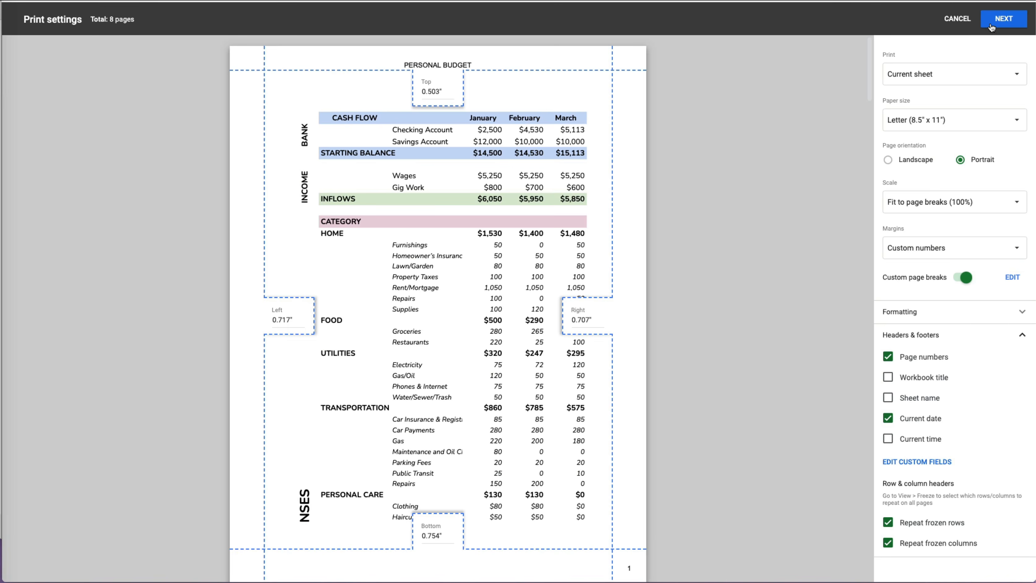
pyautogui.click(954, 202)
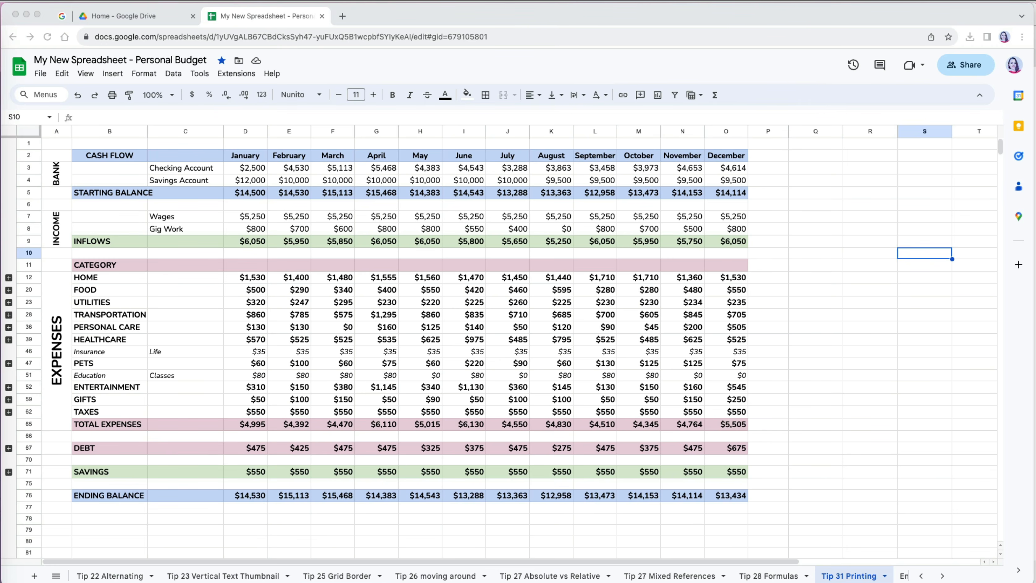
# - Download the Personal Budget workbook as Microsoft Excel (.xlsx)
pyautogui.click(109, 192)
pyautogui.click(41, 74)
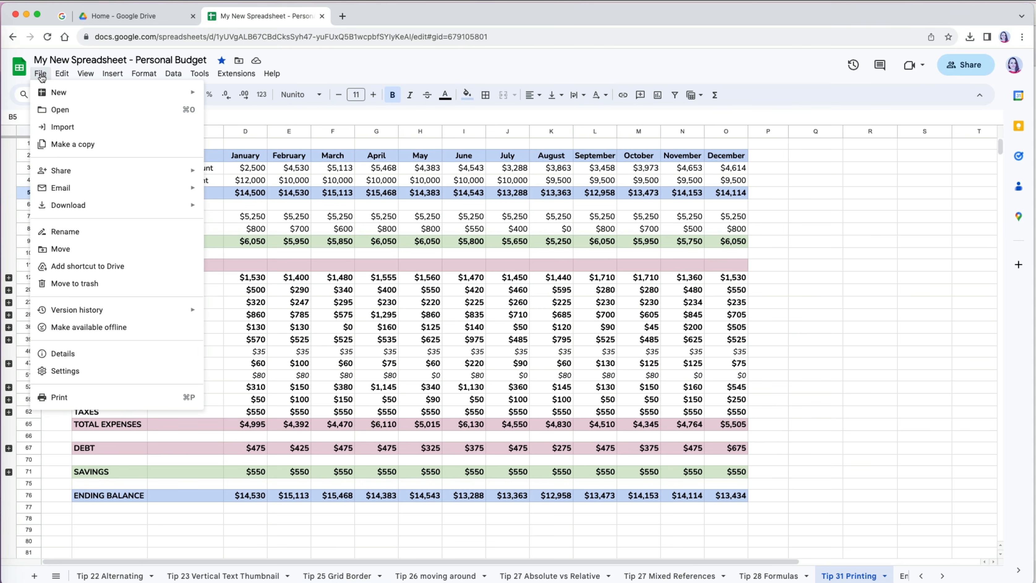
pyautogui.moveTo(77, 205)
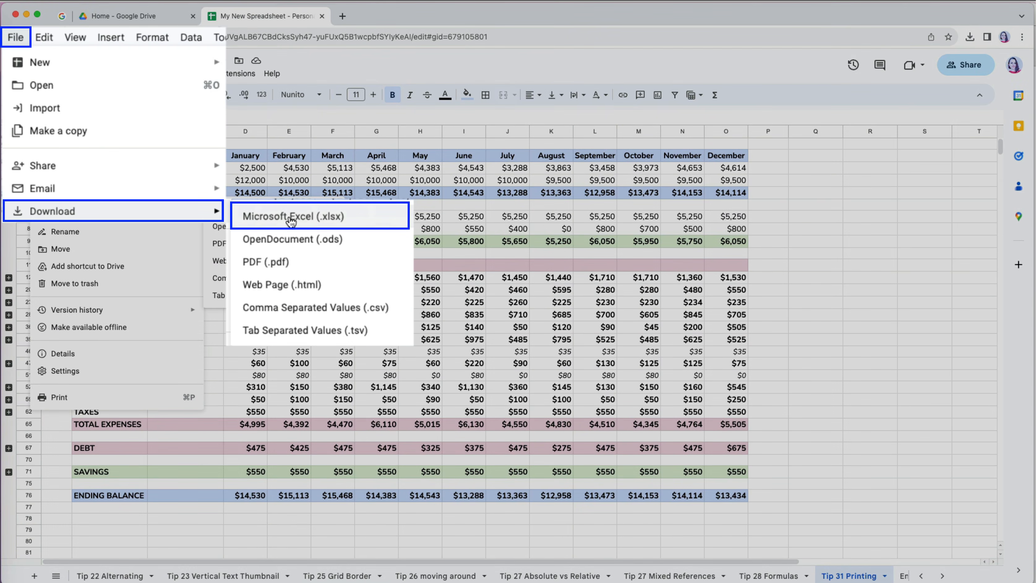
pyautogui.click(291, 220)
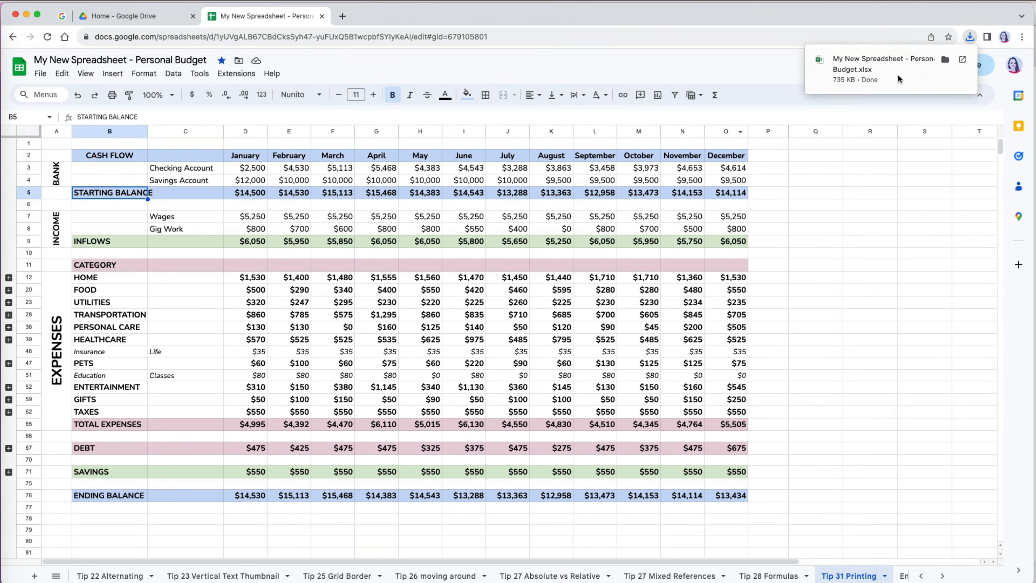
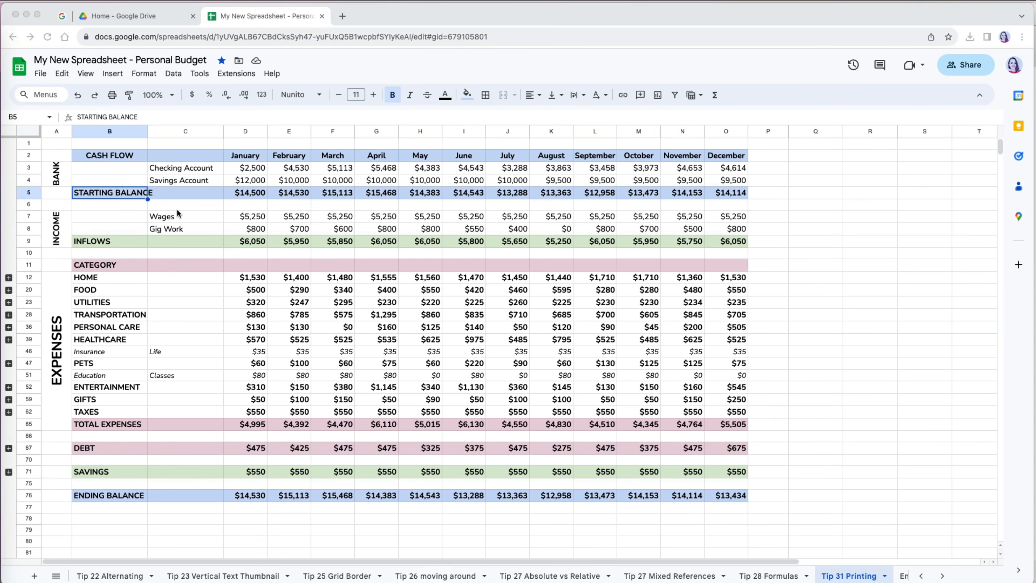
# - Start downloading the Personal Budget sheet as a PDF
pyautogui.click(45, 76)
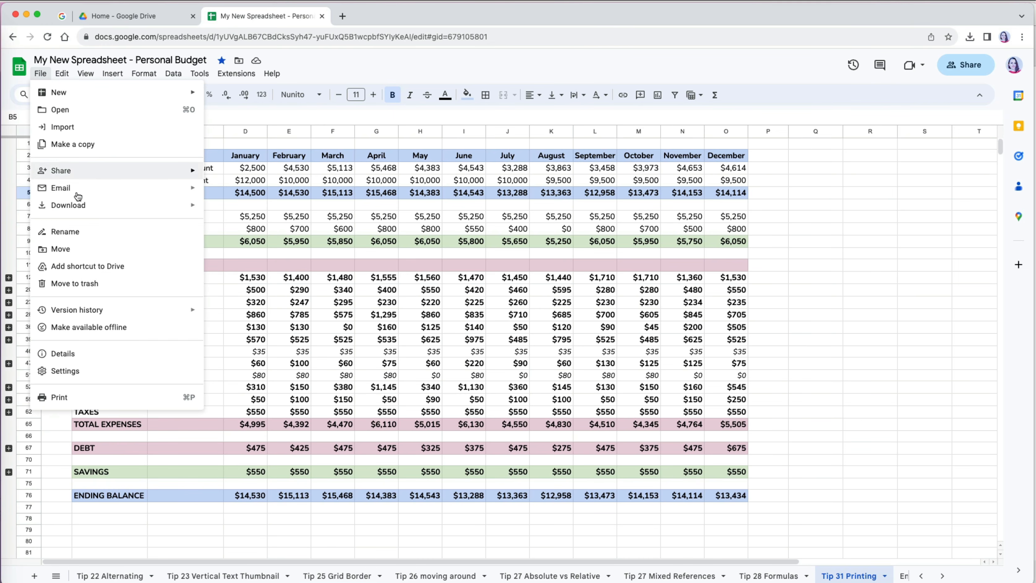
pyautogui.moveTo(78, 205)
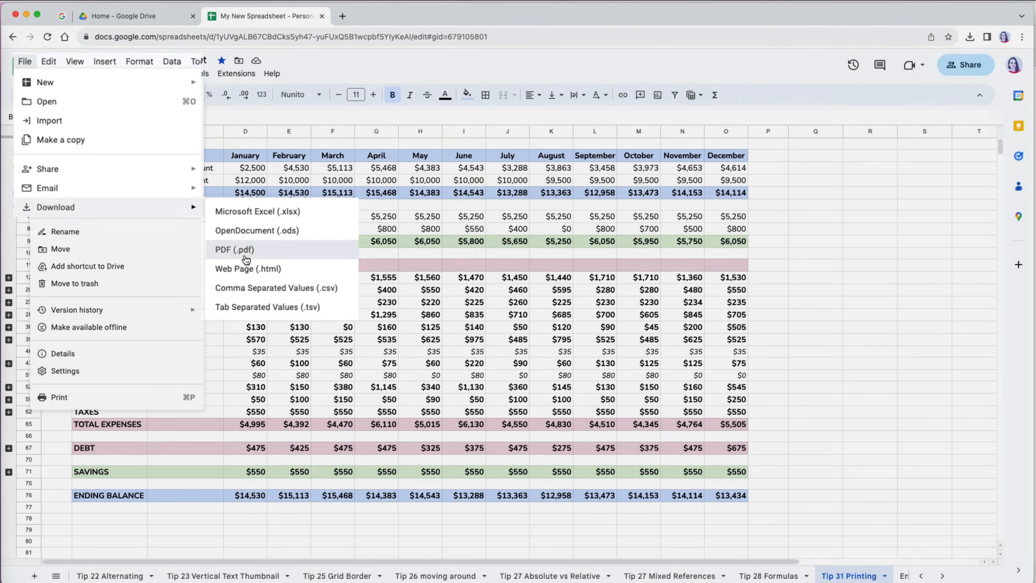
pyautogui.click(236, 248)
pyautogui.scroll(-8, 450, 351)
pyautogui.scroll(10, 453, 343)
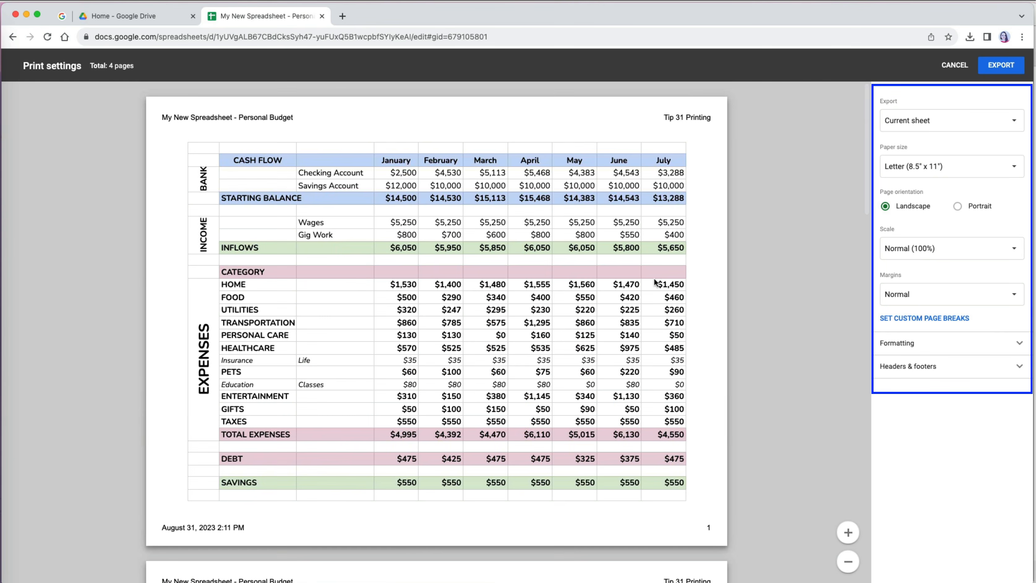
# - Export the PDF at Fit to page scale and open the downloaded file from Finder
pyautogui.click(938, 248)
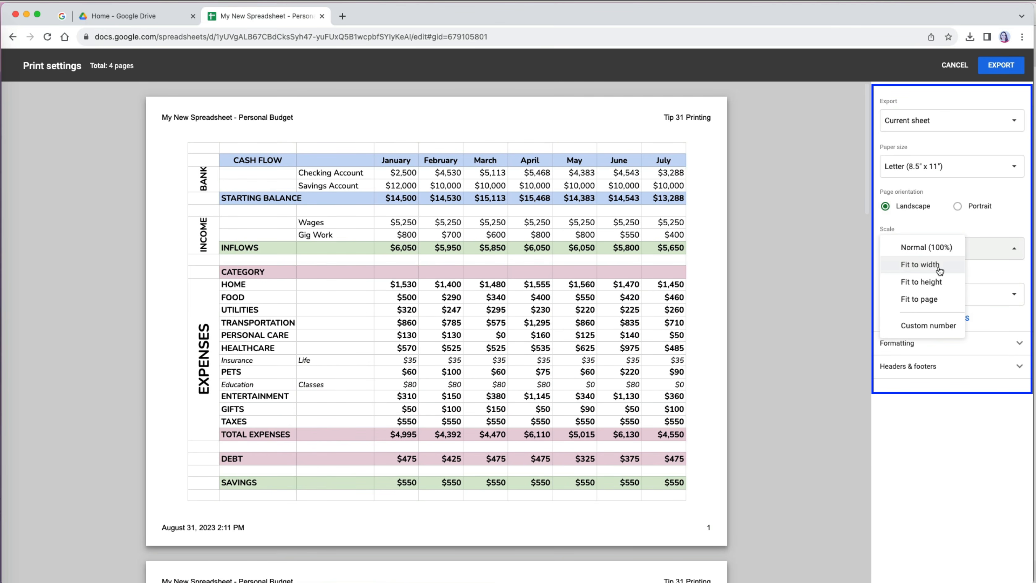
pyautogui.click(943, 303)
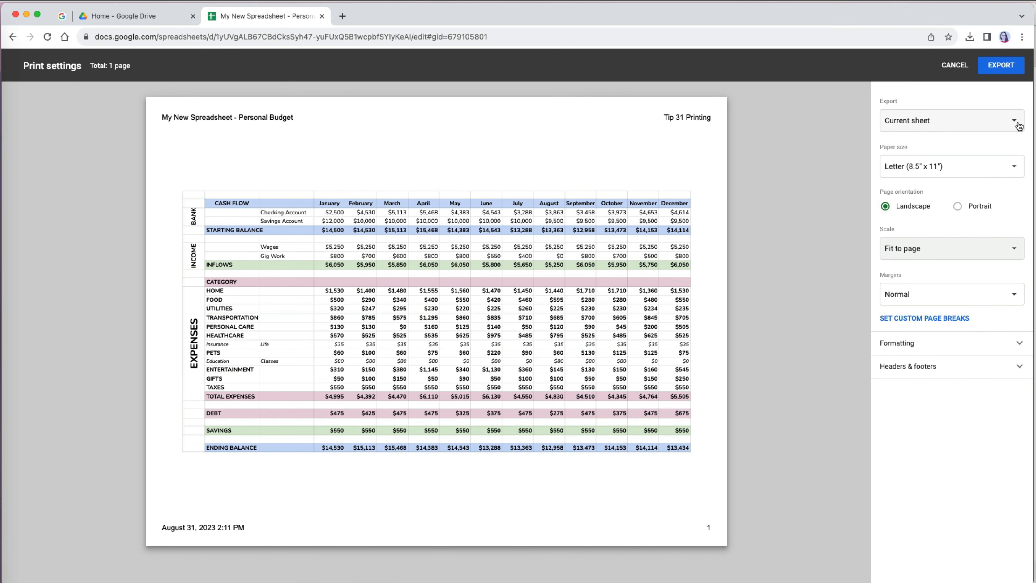
pyautogui.click(1011, 74)
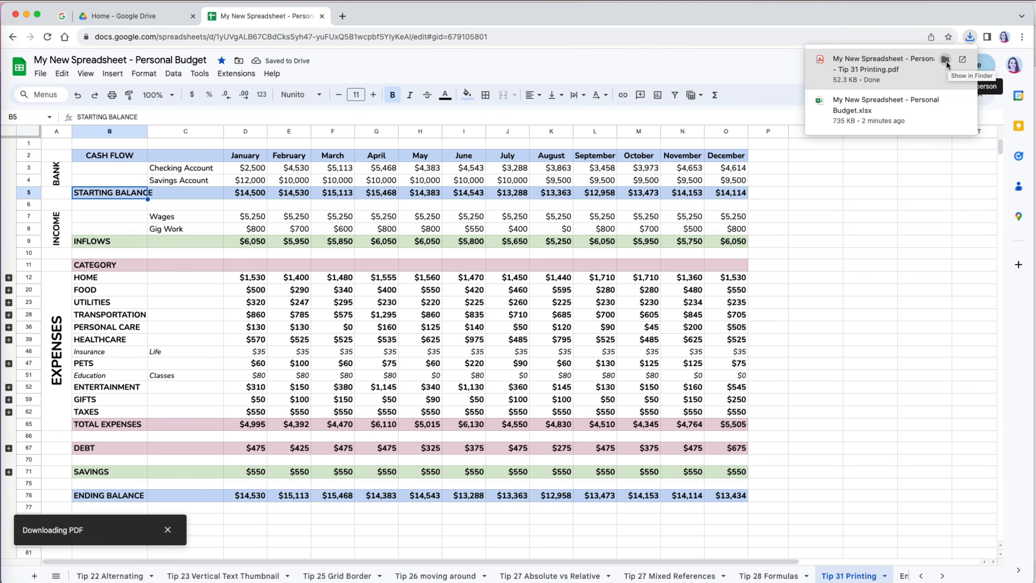
pyautogui.click(945, 60)
pyautogui.doubleClick(466, 447)
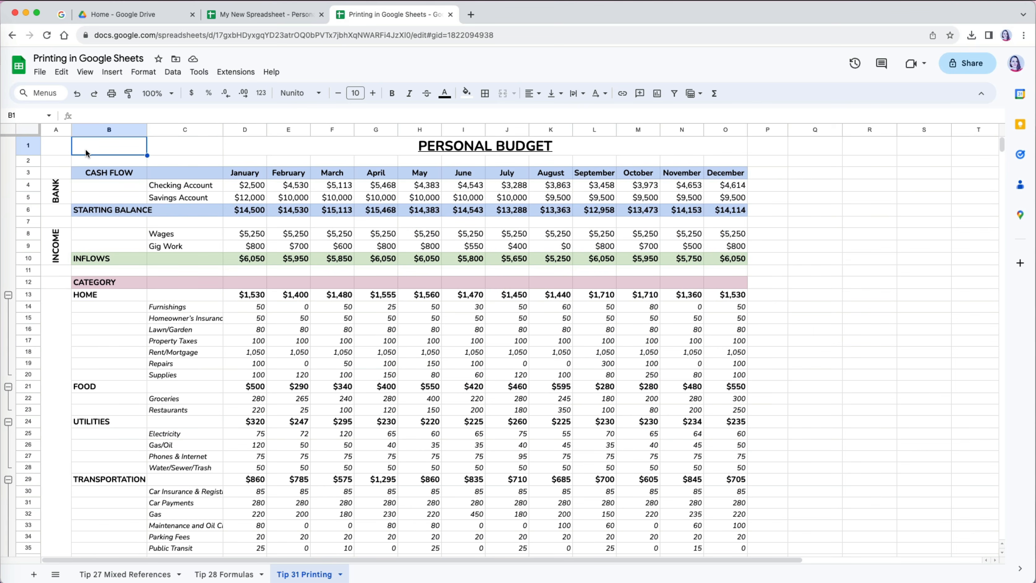
# - Select cell E18 and open Print settings, previewing two landscape fit-to-width Letter pages
pyautogui.click(40, 73)
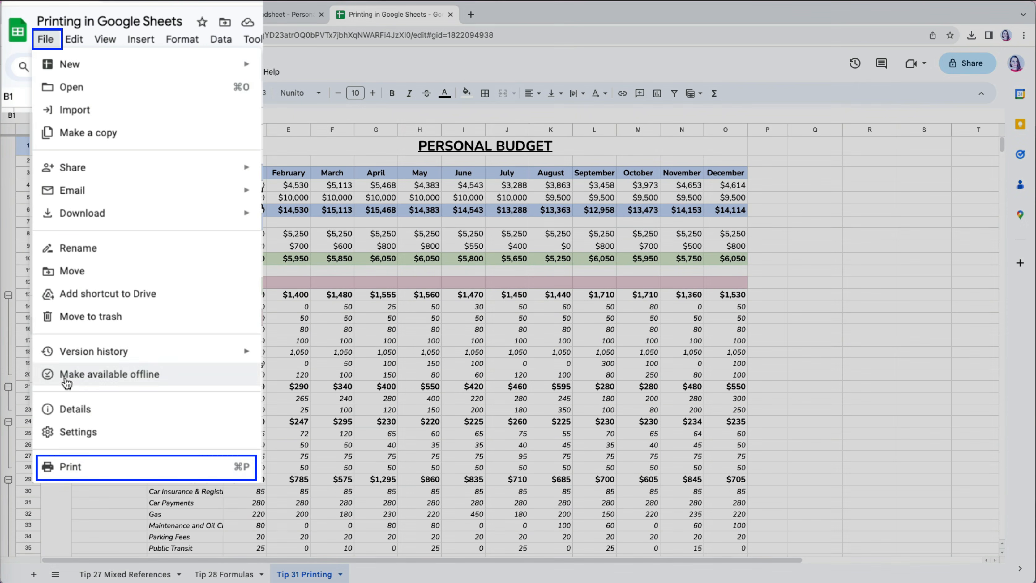
pyautogui.click(86, 474)
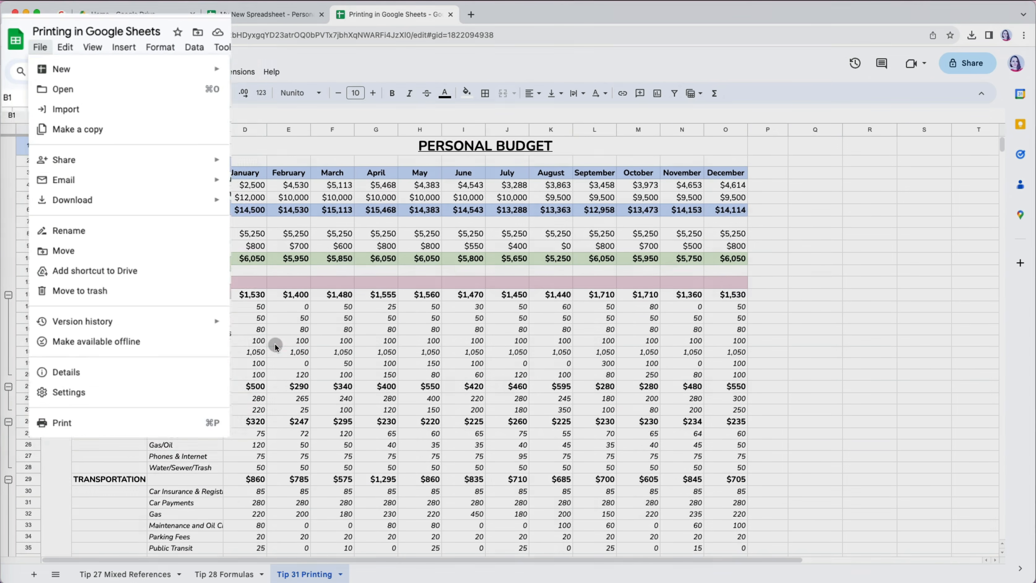
pyautogui.click(275, 344)
pyautogui.click(272, 350)
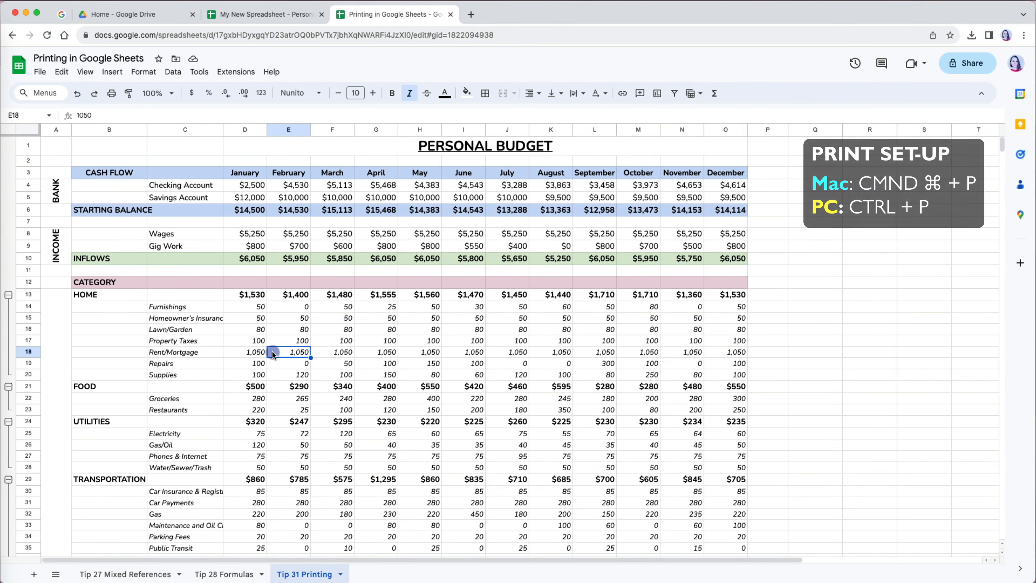
pyautogui.press('super+p')
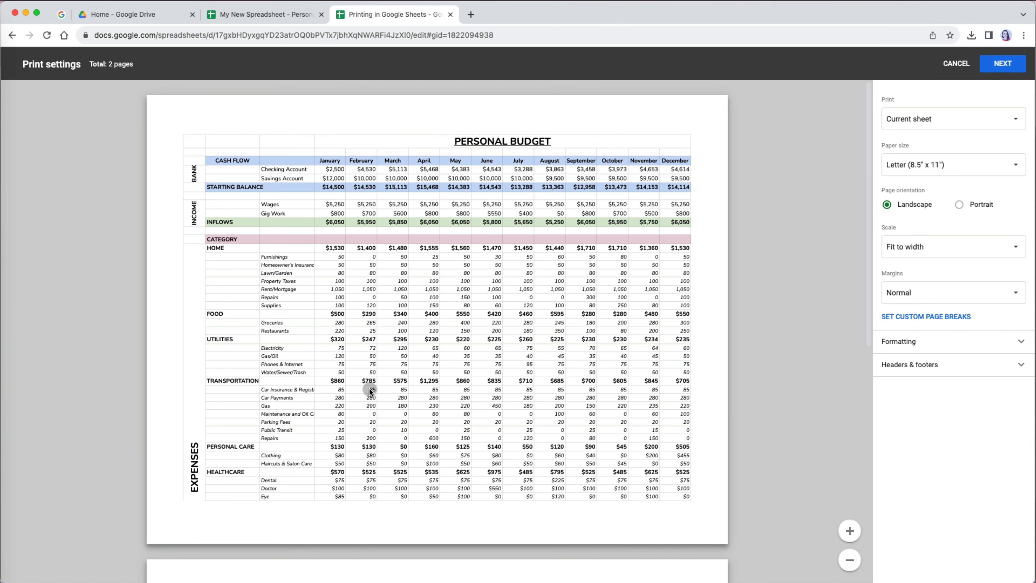
pyautogui.scroll(-10, 370, 390)
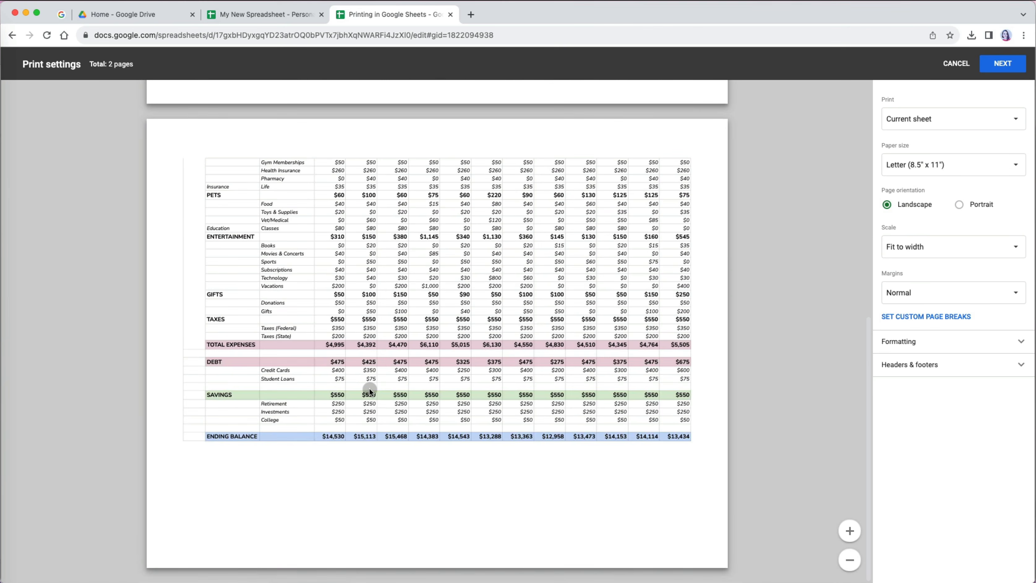
pyautogui.scroll(10, 370, 390)
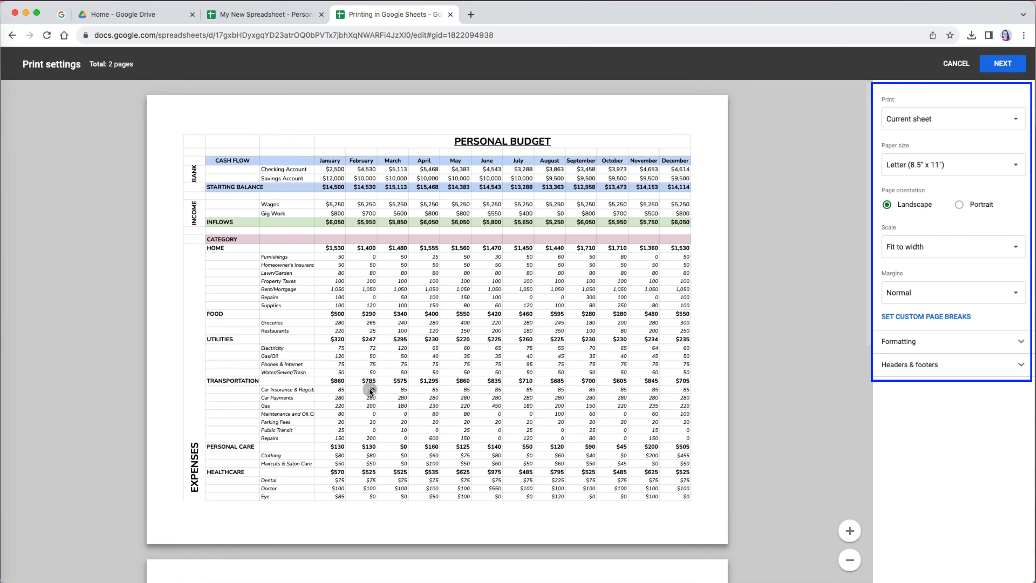
# - Preview printing the whole Workbook, then only selected cell E18, and cancel print settings
pyautogui.click(1000, 119)
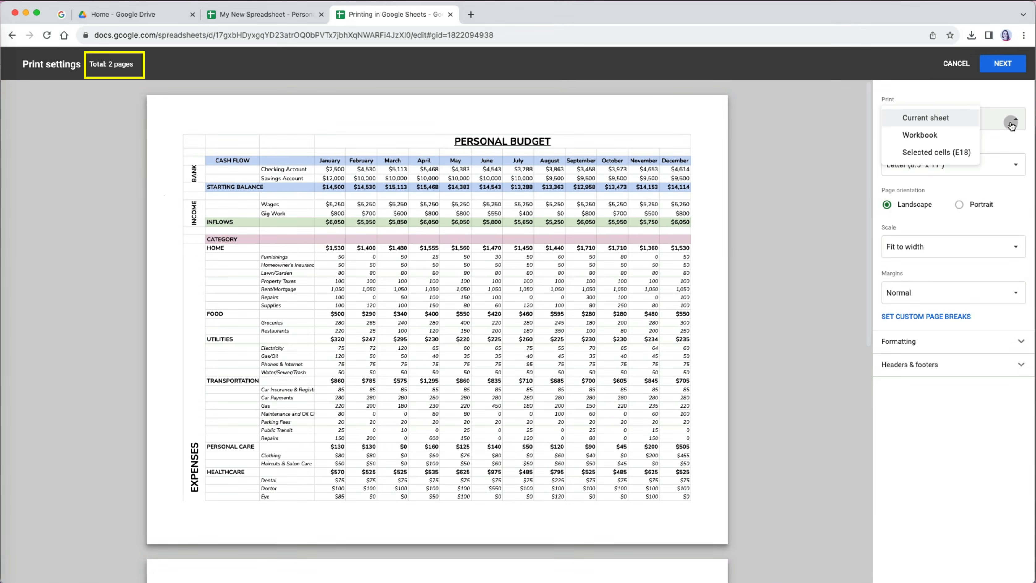
pyautogui.click(944, 137)
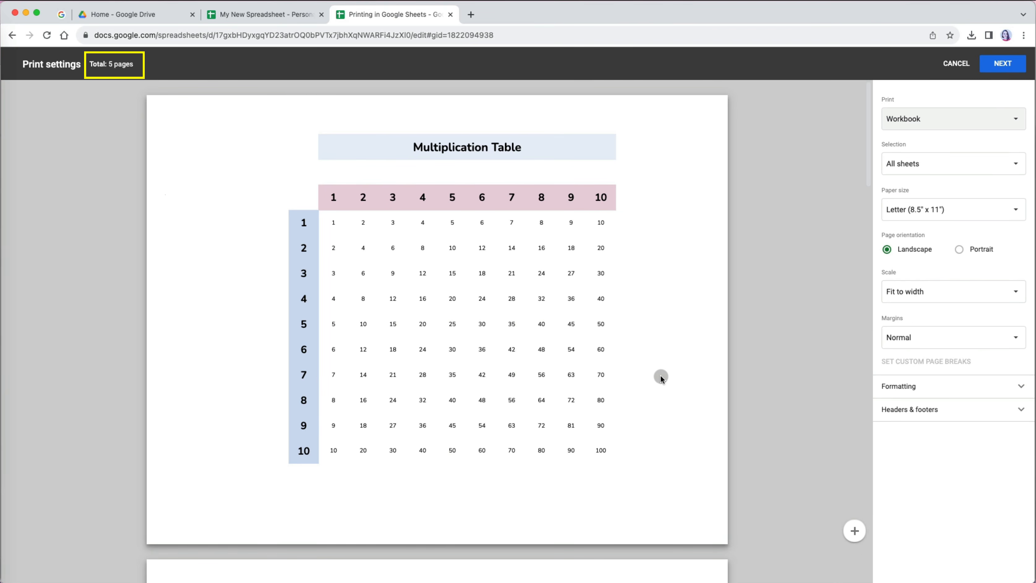
pyautogui.scroll(-3, 654, 397)
pyautogui.scroll(-15, 654, 398)
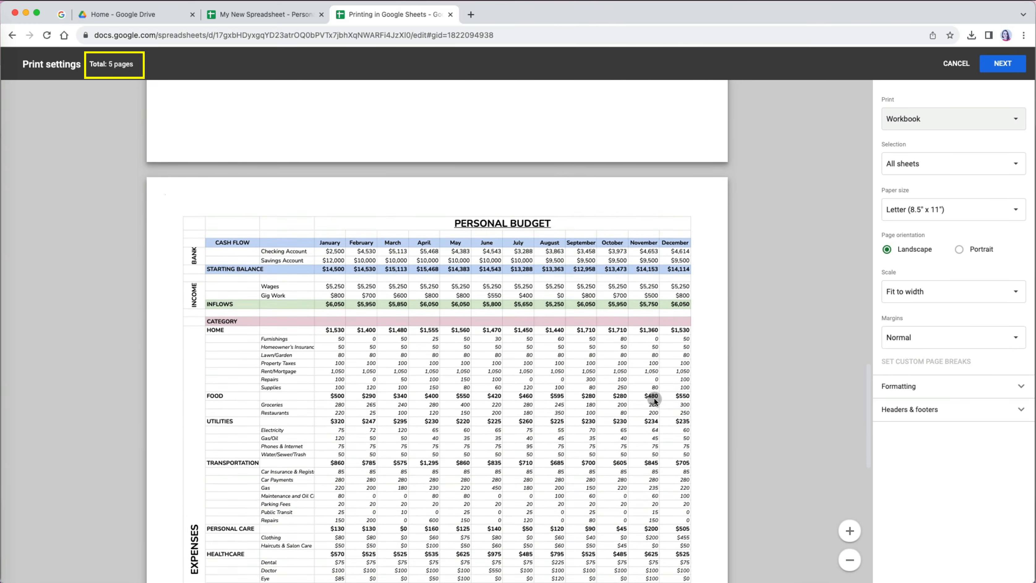
pyautogui.click(1006, 119)
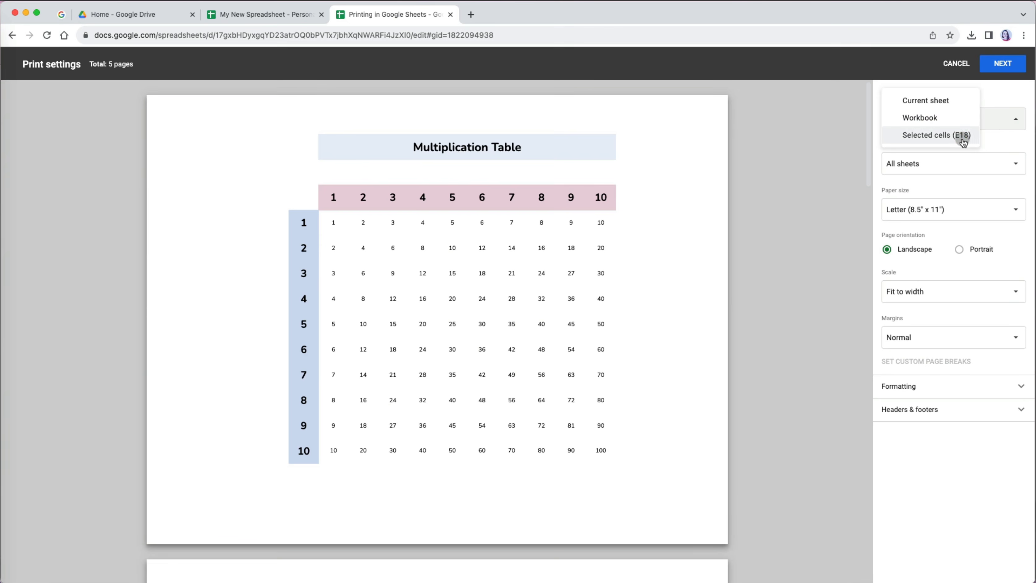
pyautogui.click(961, 136)
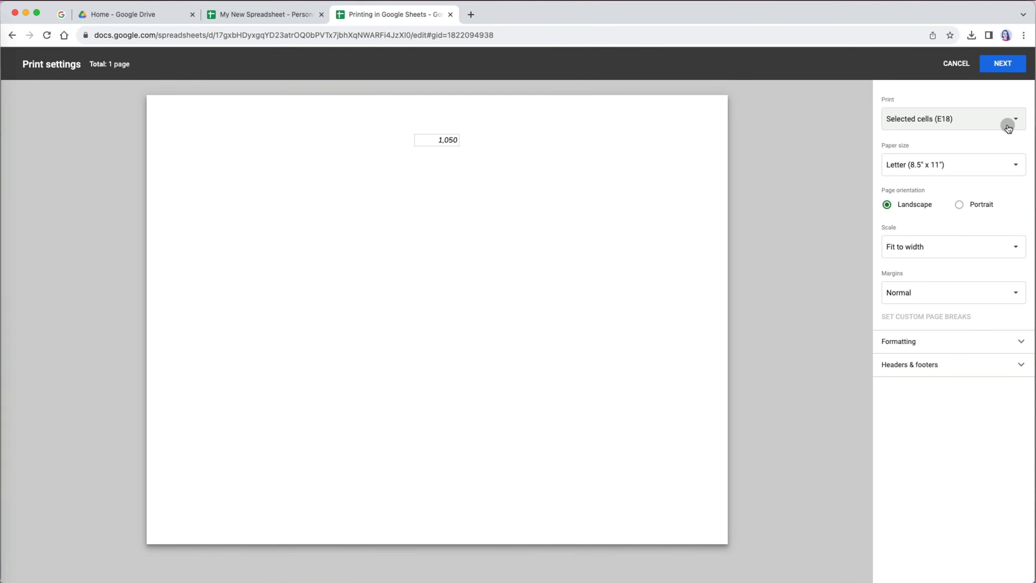
pyautogui.click(962, 72)
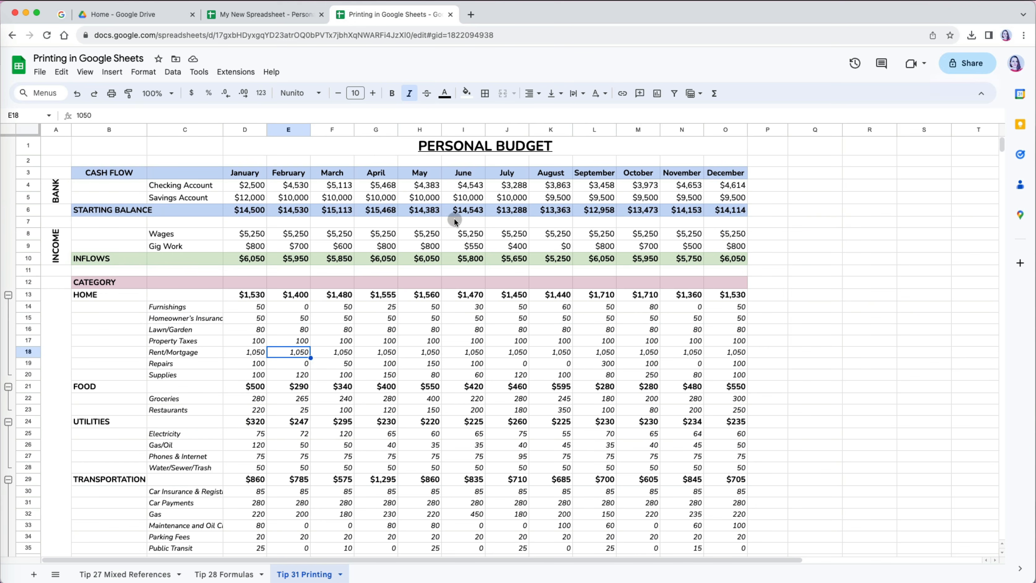
# - Preview printing only the cash-flow cells B3:O6, then switch back to Current sheet
pyautogui.moveTo(111, 176); pyautogui.dragTo(712, 210)
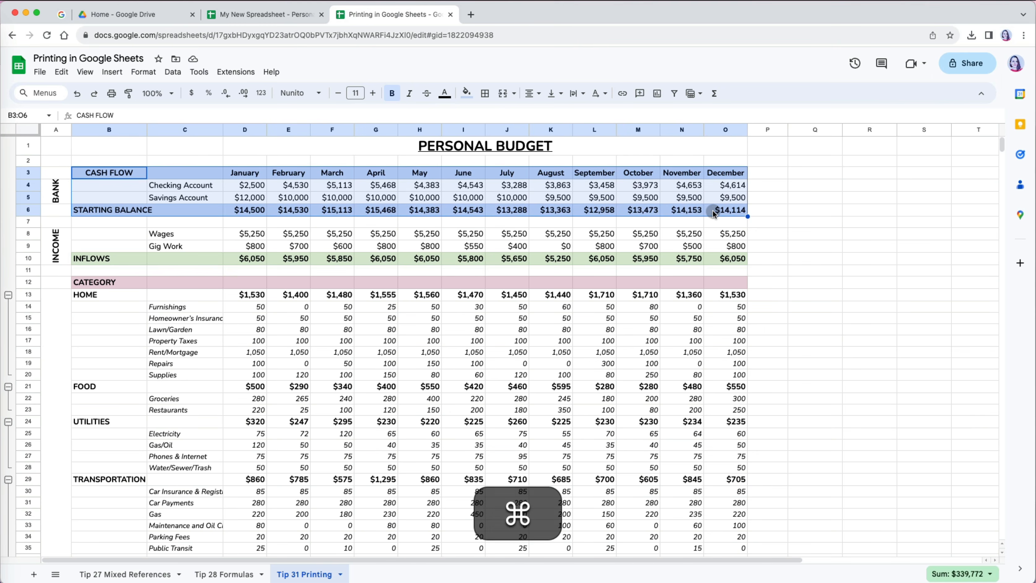
pyautogui.press('super+p')
pyautogui.click(1002, 119)
pyautogui.click(968, 150)
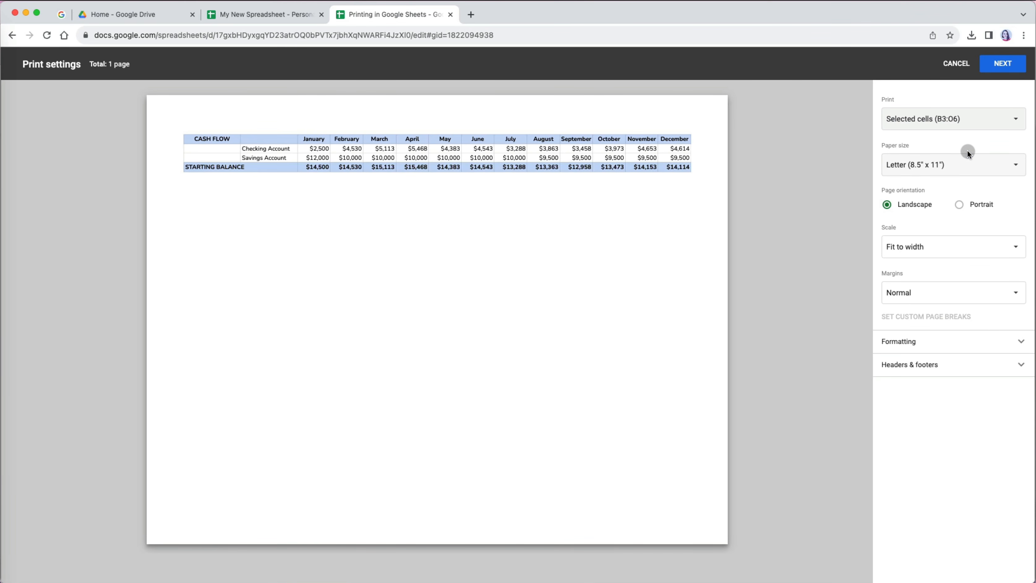
pyautogui.click(965, 119)
pyautogui.click(958, 84)
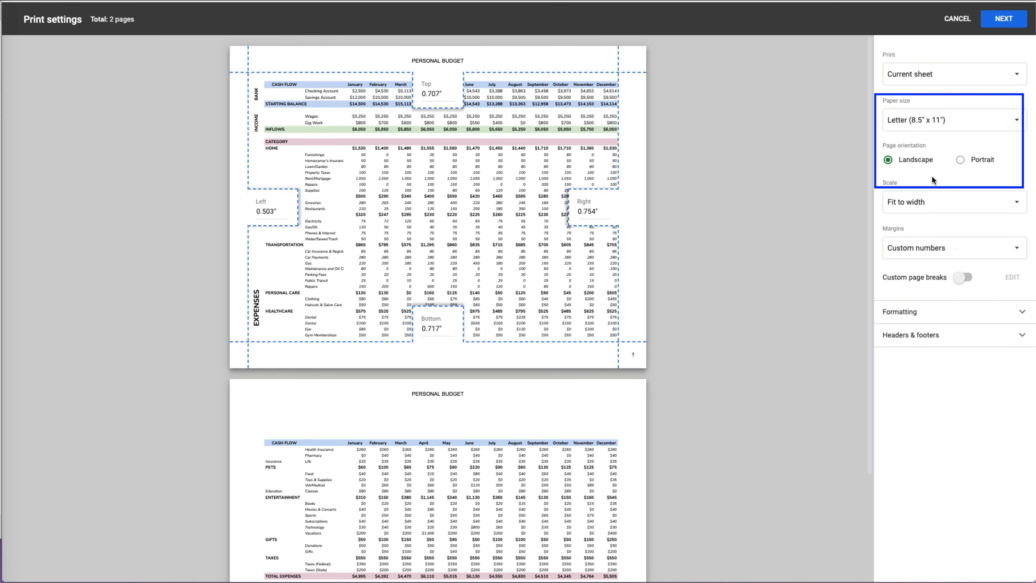
pyautogui.click(1018, 123)
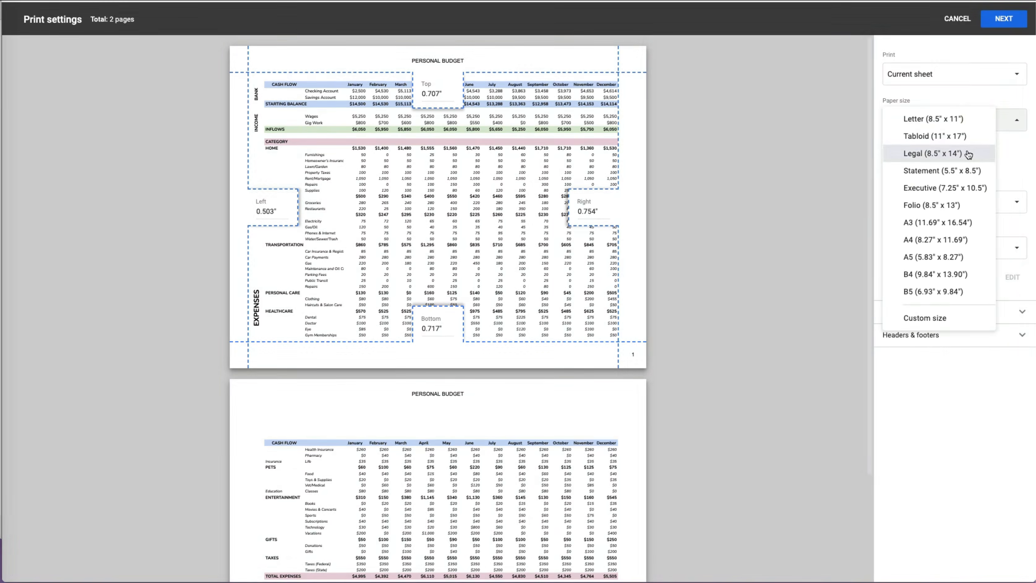
pyautogui.click(968, 153)
pyautogui.click(1020, 121)
pyautogui.click(995, 150)
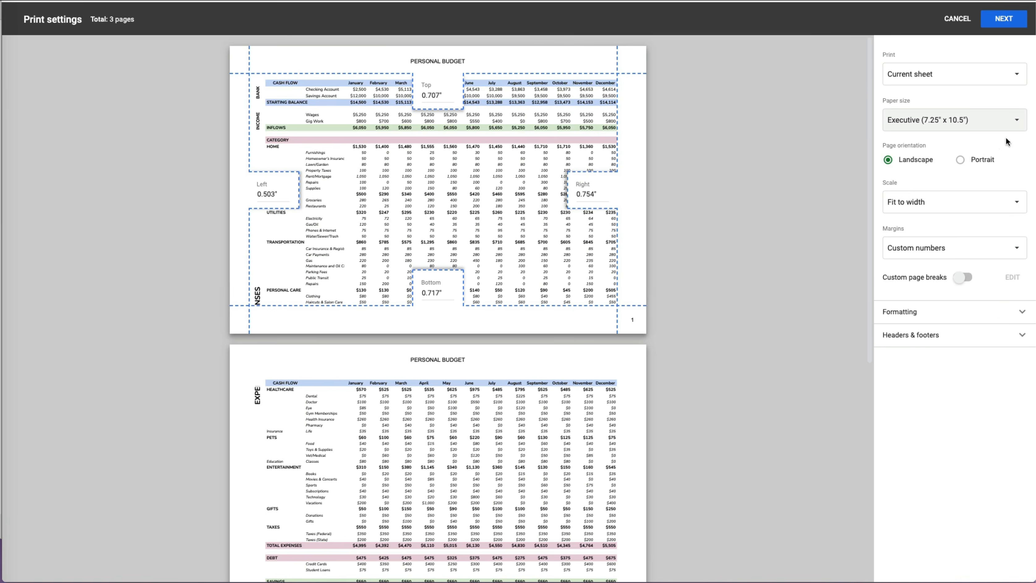
pyautogui.click(1008, 124)
pyautogui.click(925, 248)
pyautogui.click(879, 167)
pyautogui.doubleClick(879, 167)
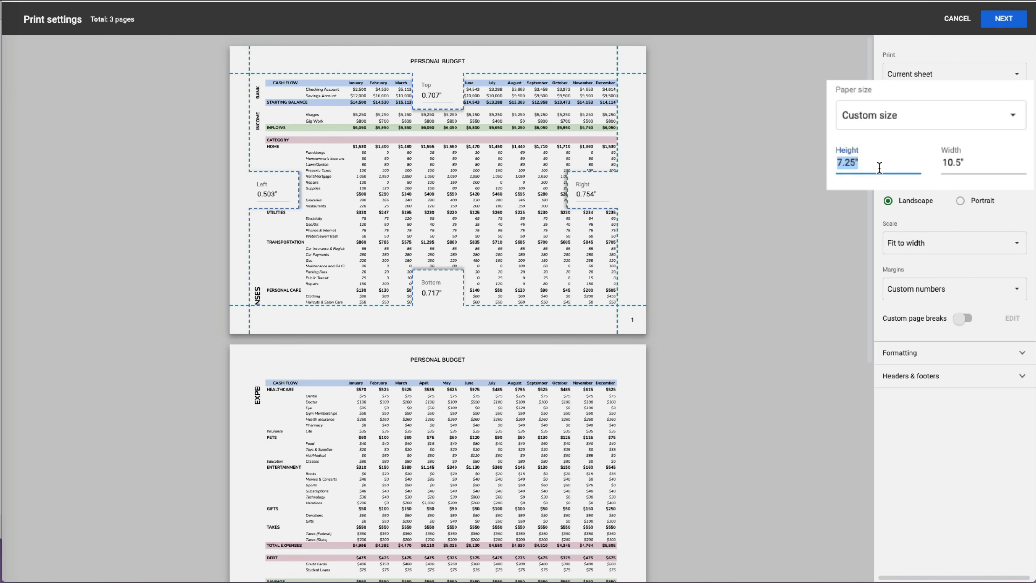
pyautogui.write('10')
pyautogui.doubleClick(973, 171)
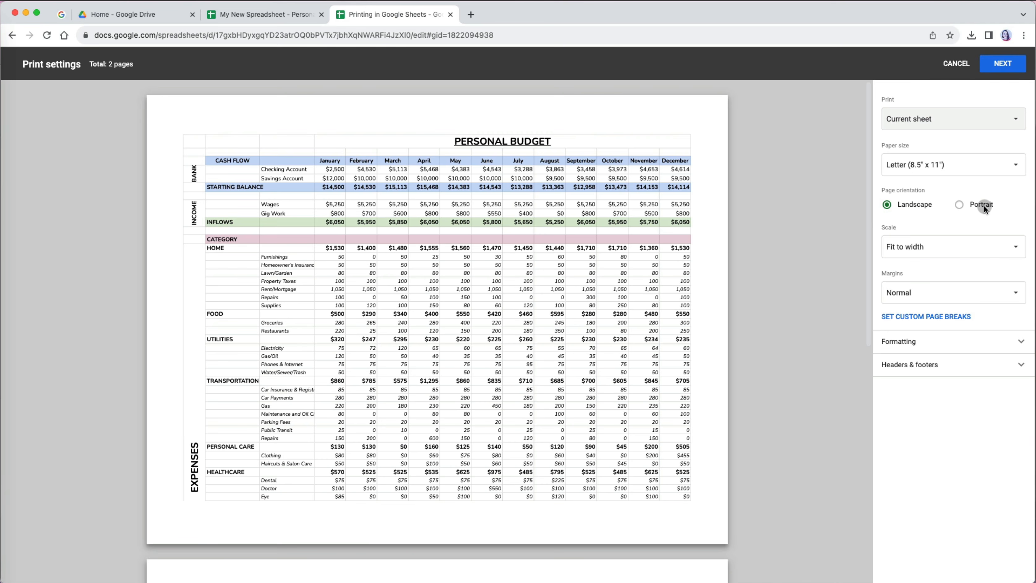
pyautogui.click(984, 205)
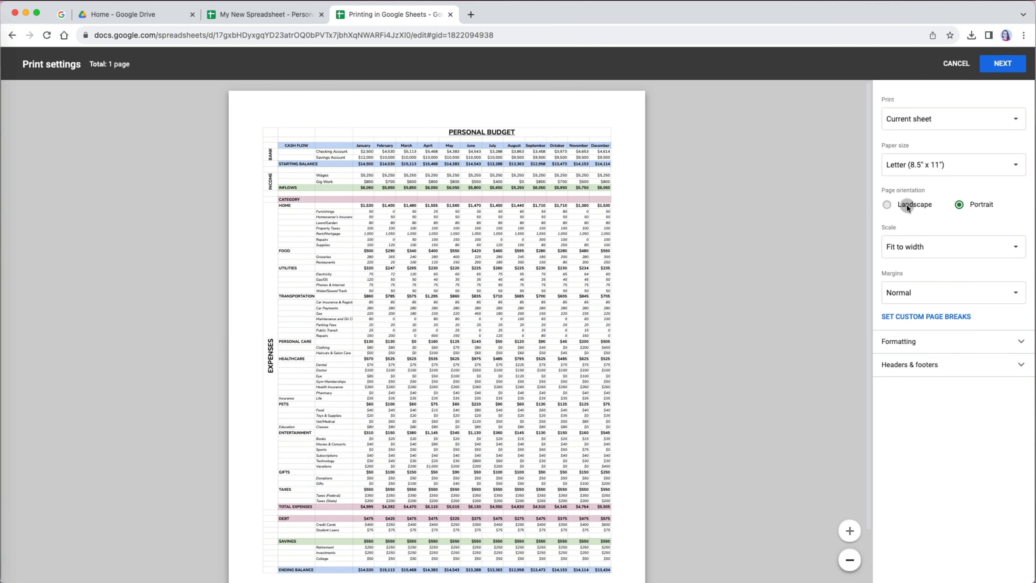
pyautogui.click(907, 205)
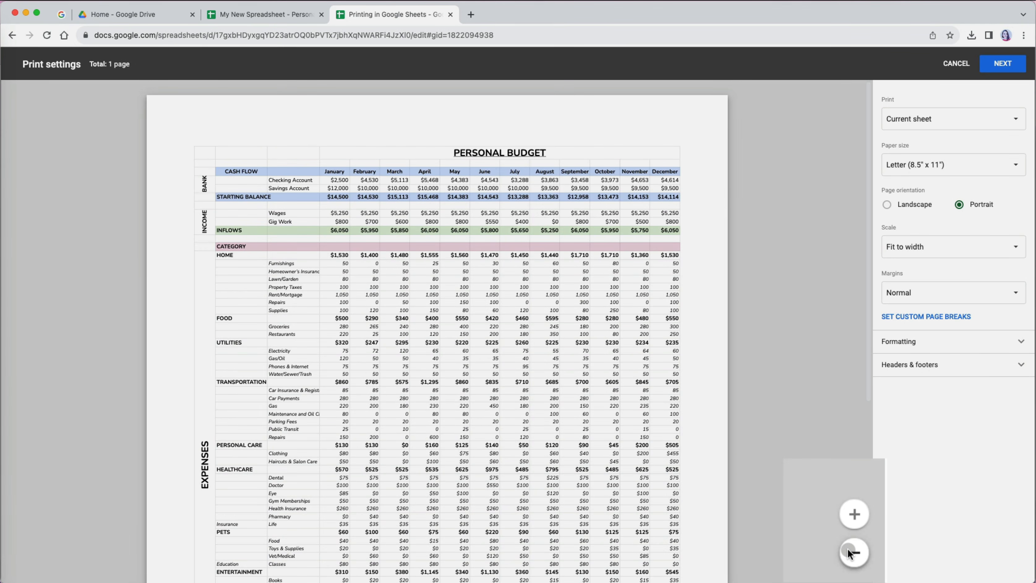
pyautogui.click(849, 553)
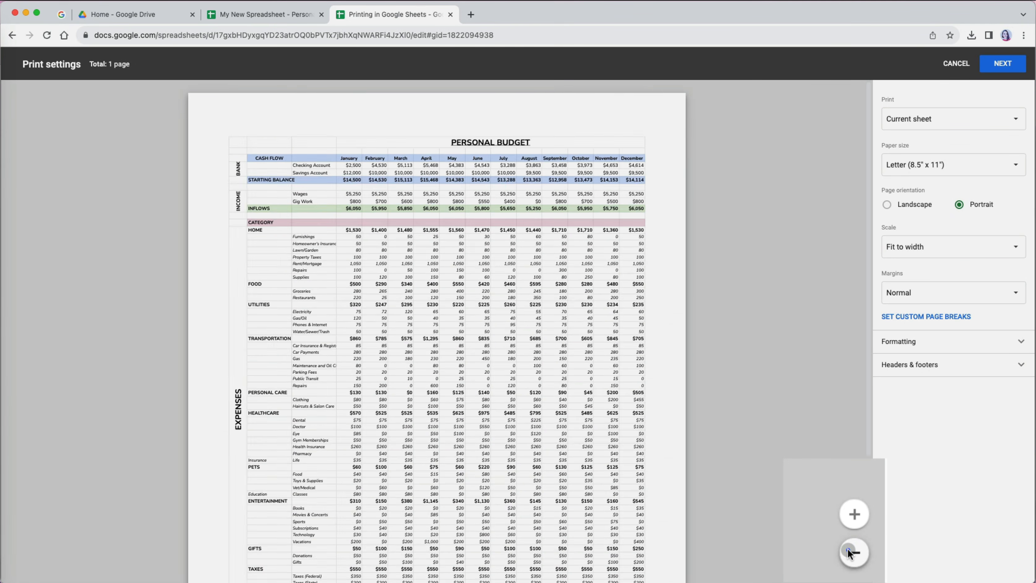
pyautogui.click(849, 553)
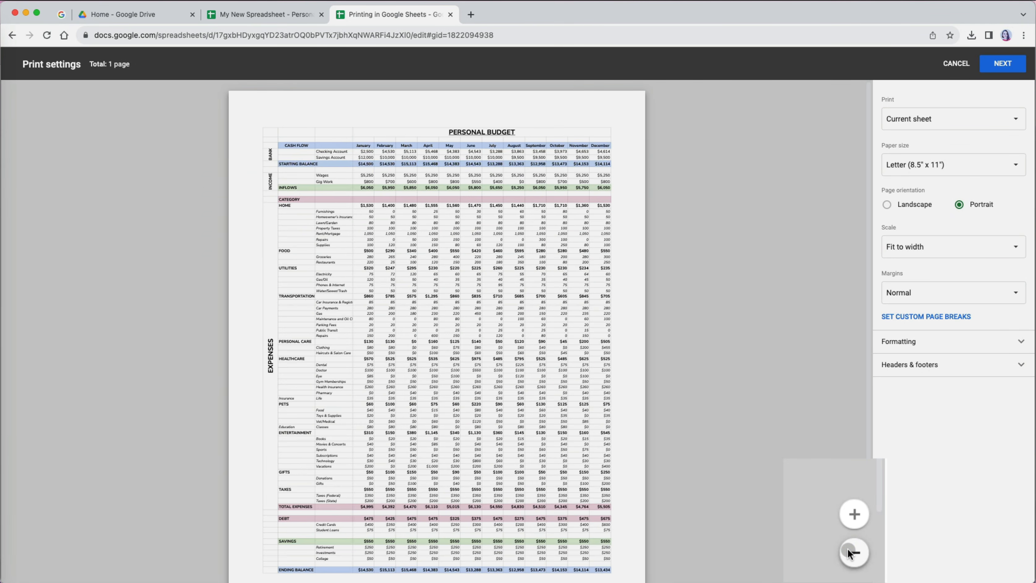
pyautogui.click(848, 554)
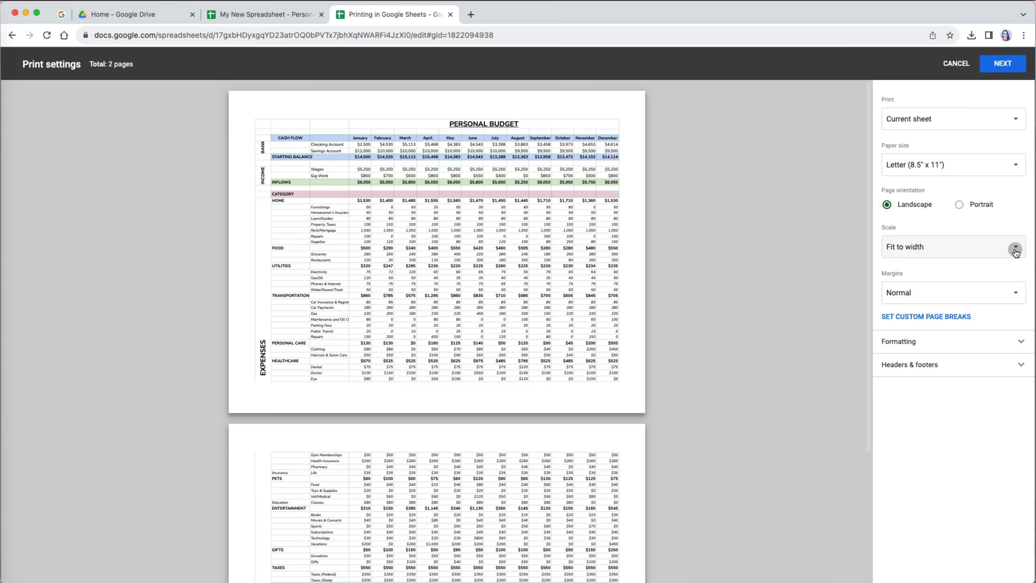
pyautogui.click(1015, 247)
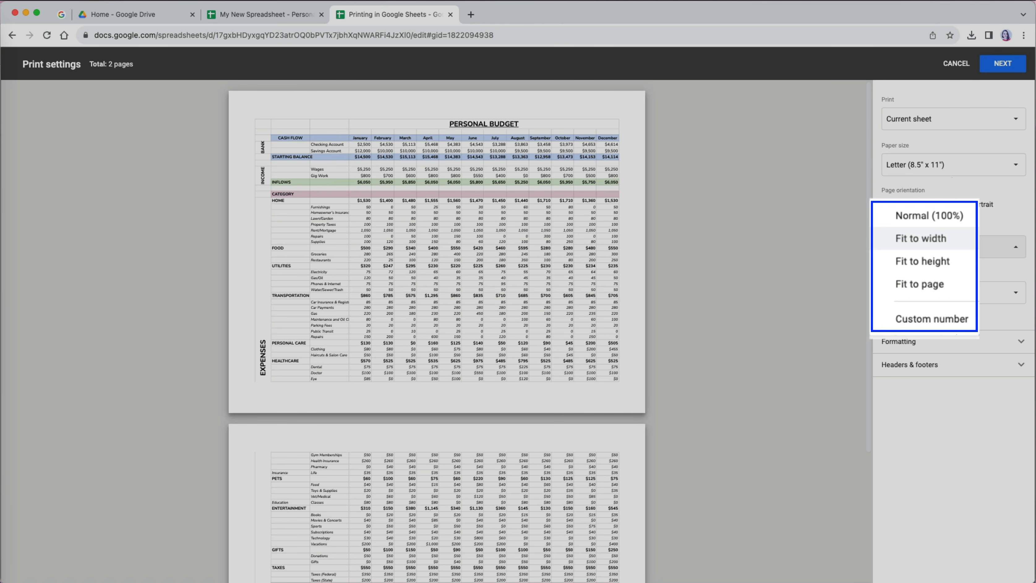
# - Set the print scale back to Normal (100%)
pyautogui.click(929, 216)
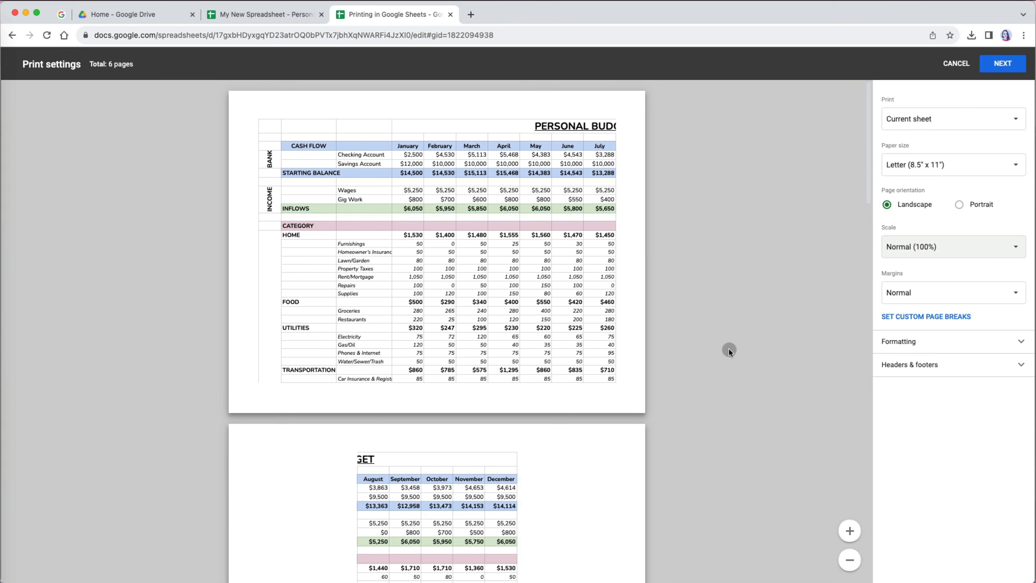
pyautogui.scroll(-10, 727, 385)
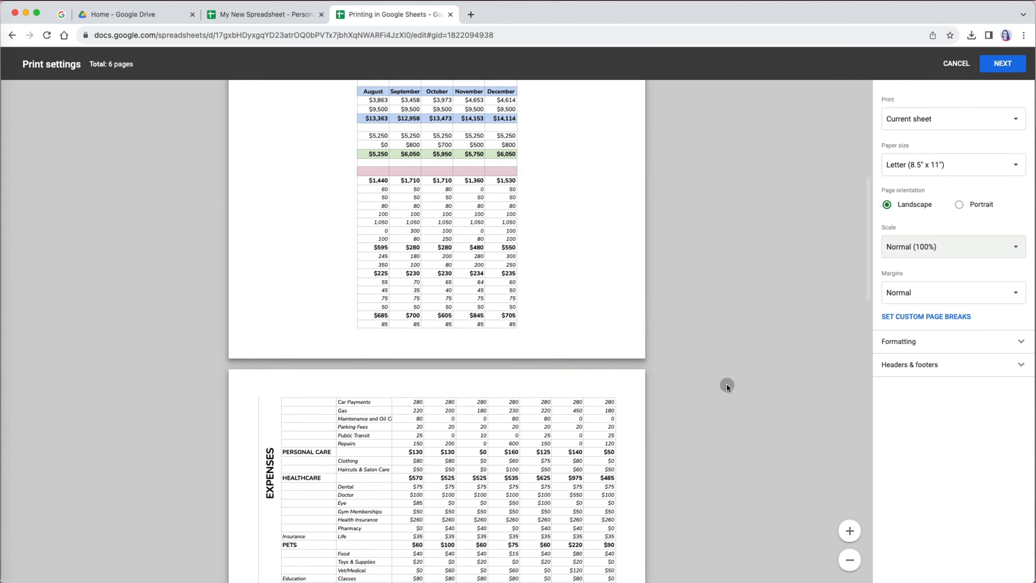
pyautogui.click(952, 241)
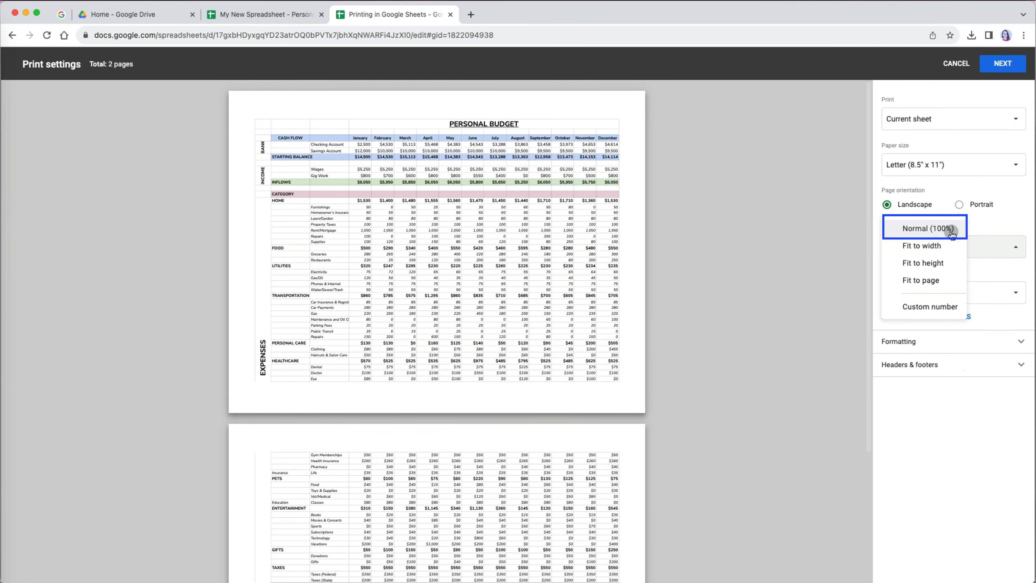
pyautogui.click(953, 230)
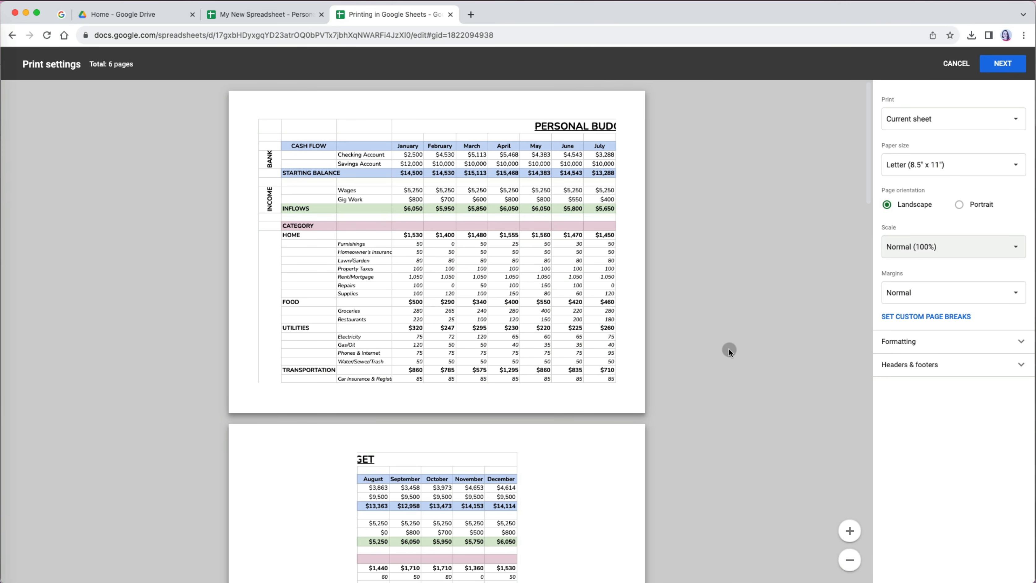
pyautogui.scroll(-10, 727, 386)
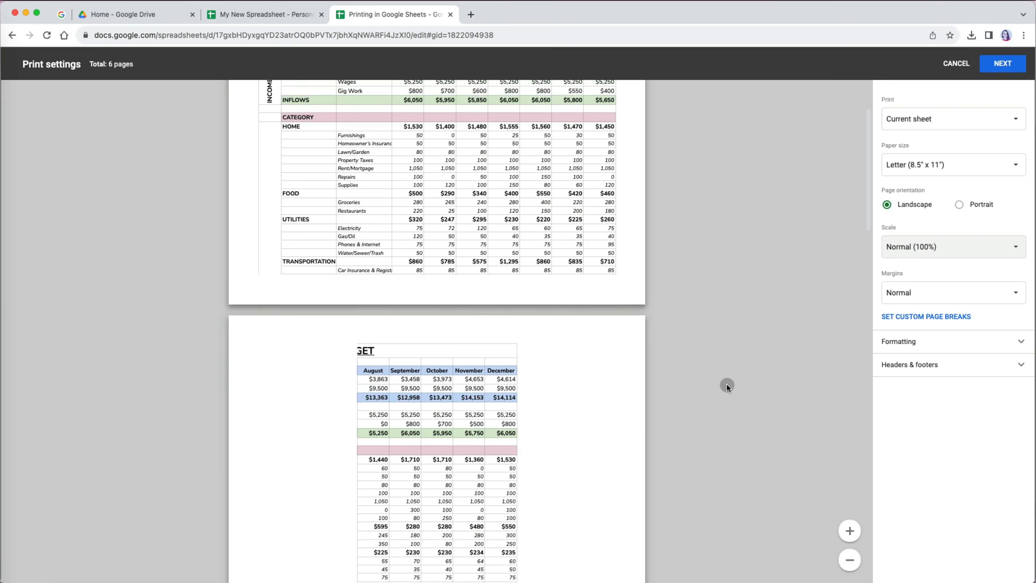
pyautogui.scroll(-10, 727, 387)
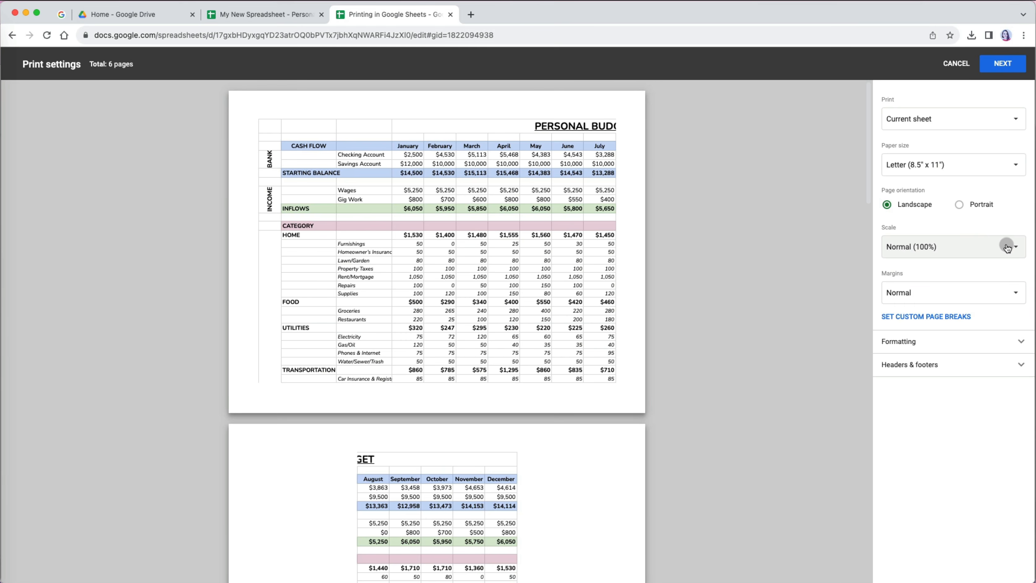
# - Preview the Fit to width and Fit to height scale options
pyautogui.click(1006, 247)
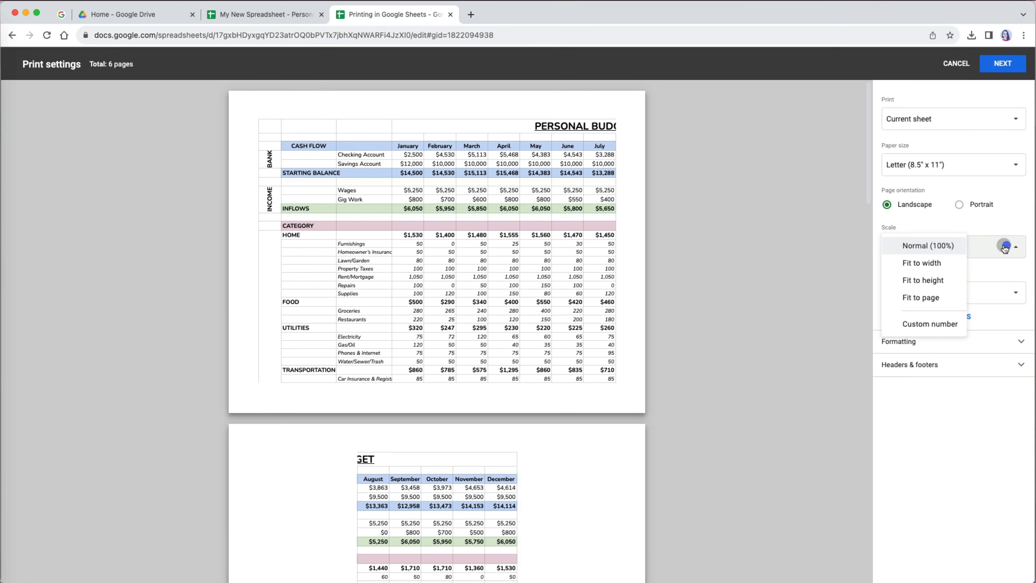
pyautogui.click(948, 266)
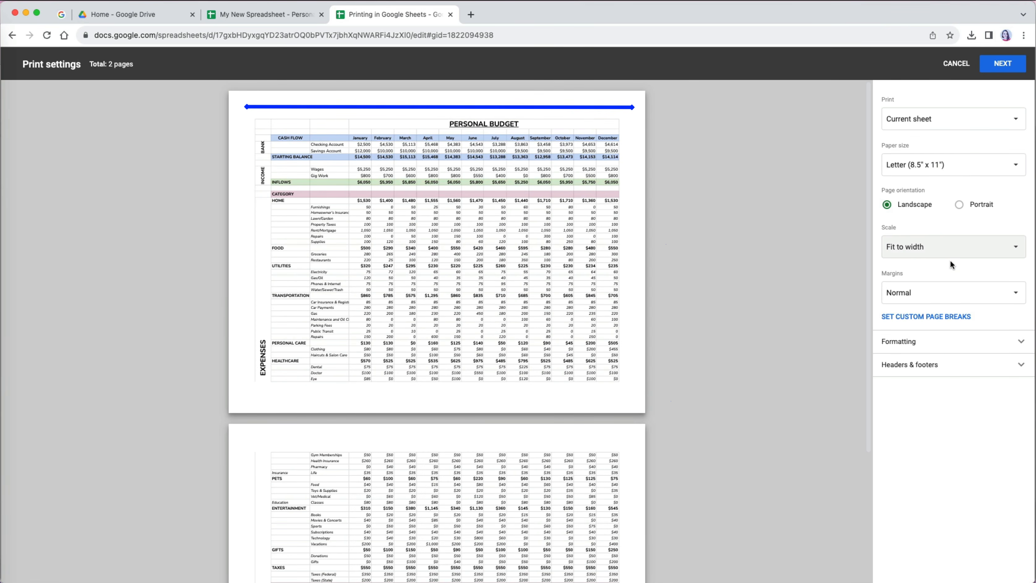
pyautogui.scroll(-5, 794, 406)
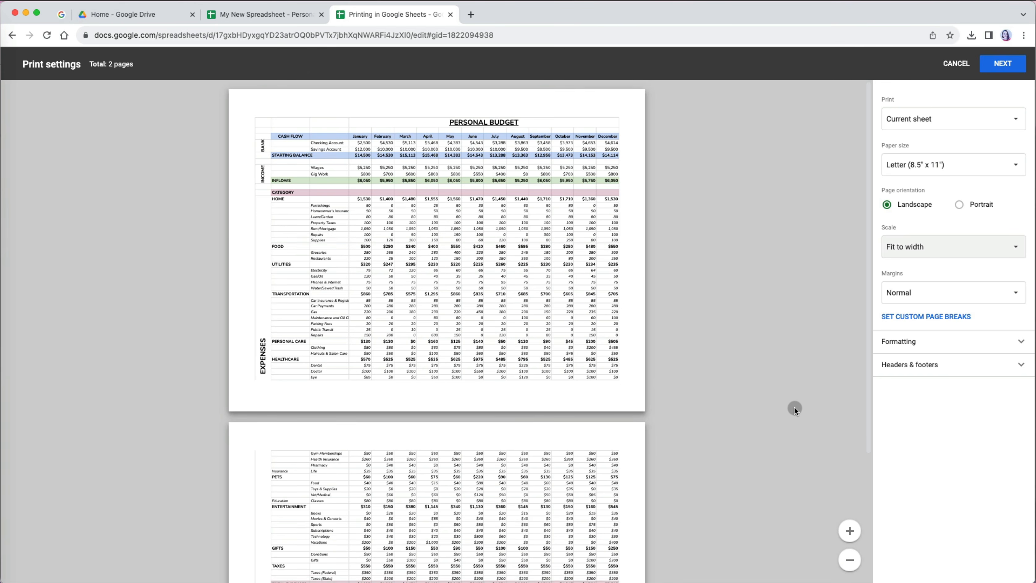
pyautogui.scroll(5, 795, 407)
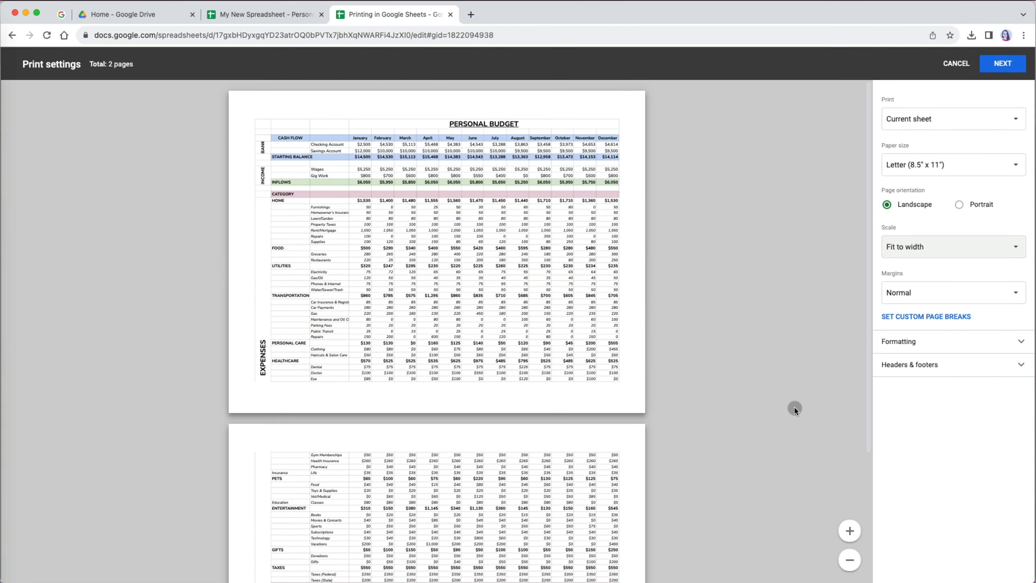
pyautogui.click(1002, 258)
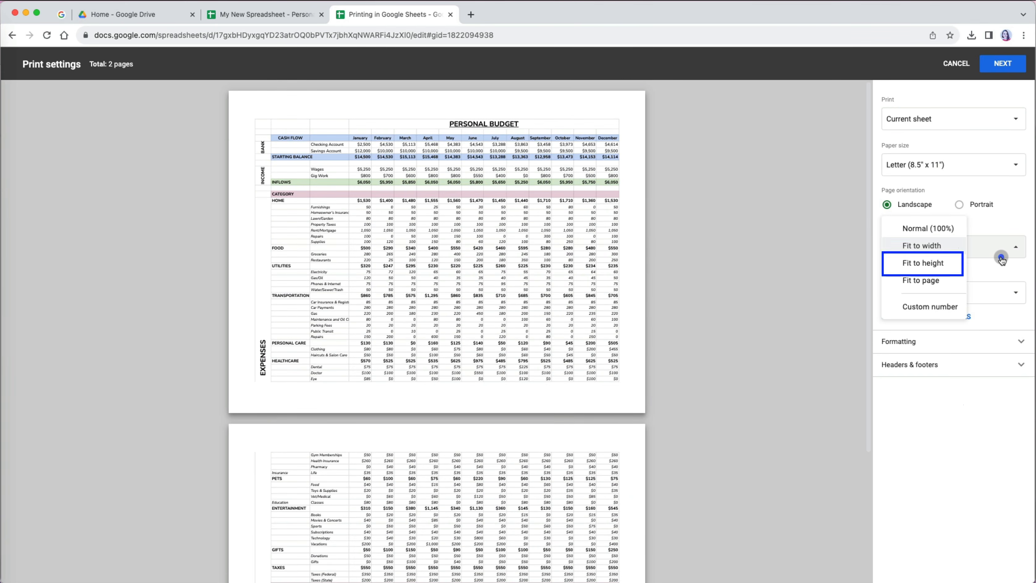
pyautogui.click(953, 273)
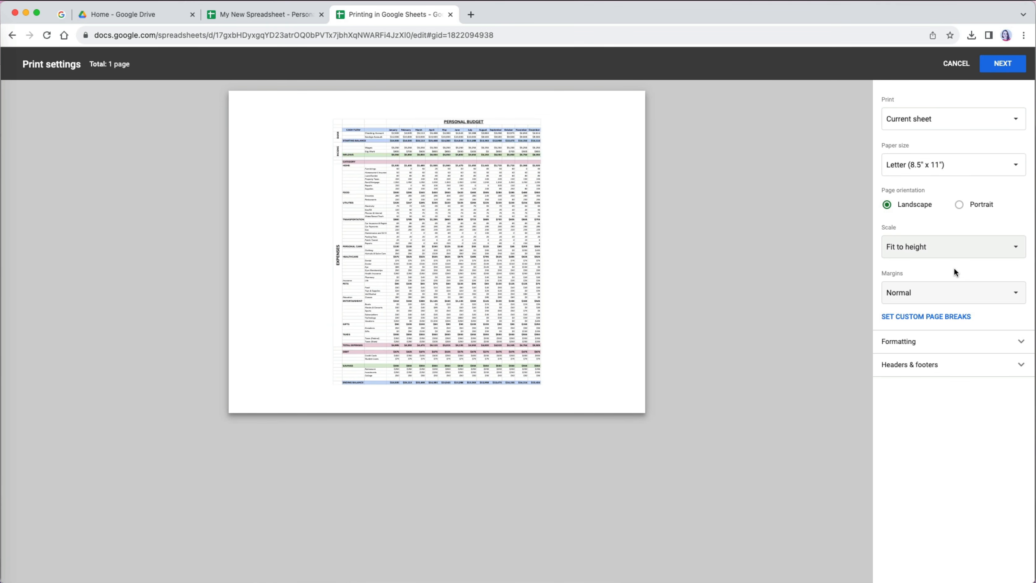
# - Try Fit to page, then set a custom scale of 80%
pyautogui.click(1011, 250)
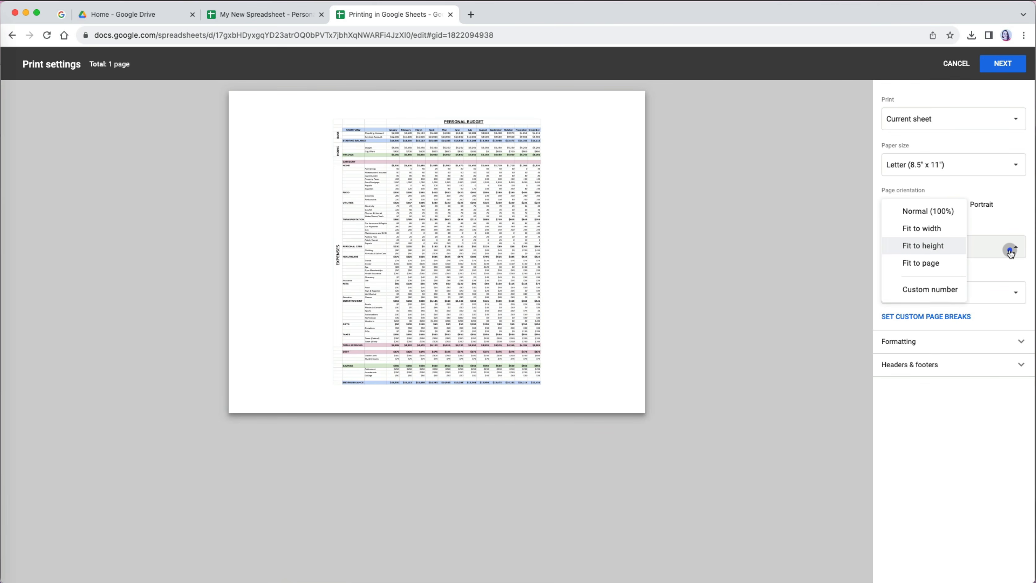
pyautogui.click(947, 265)
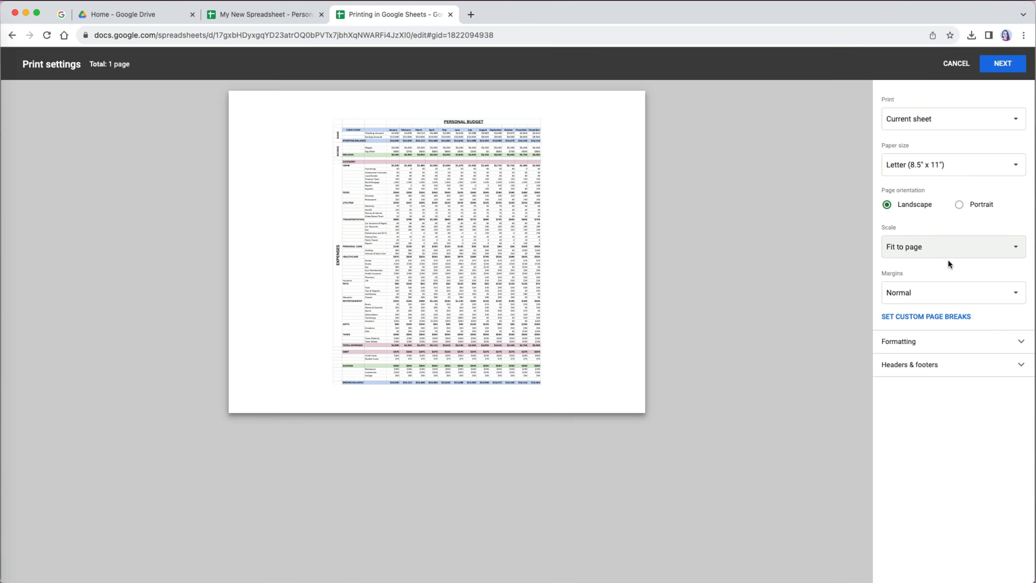
pyautogui.click(1008, 257)
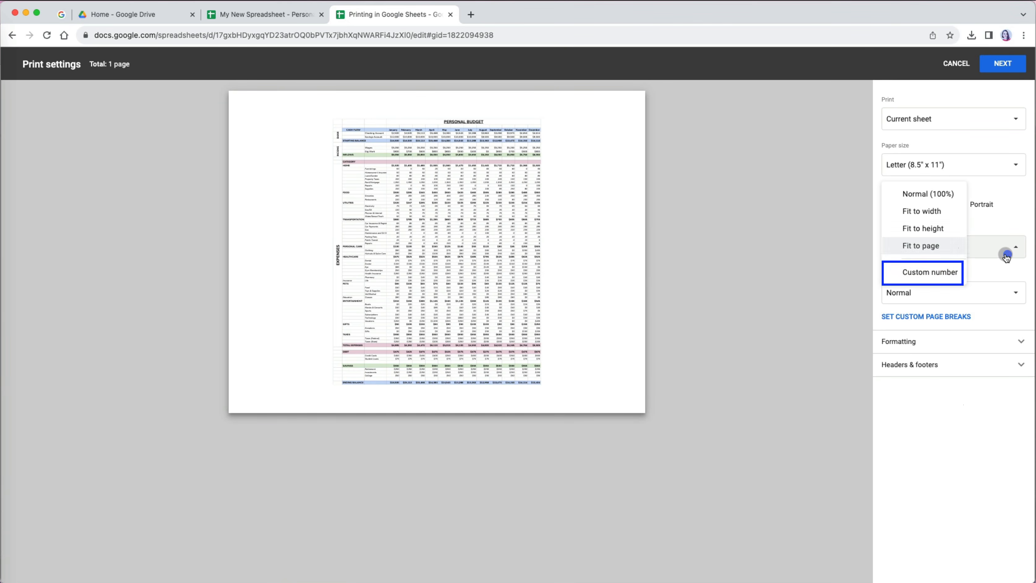
pyautogui.click(942, 272)
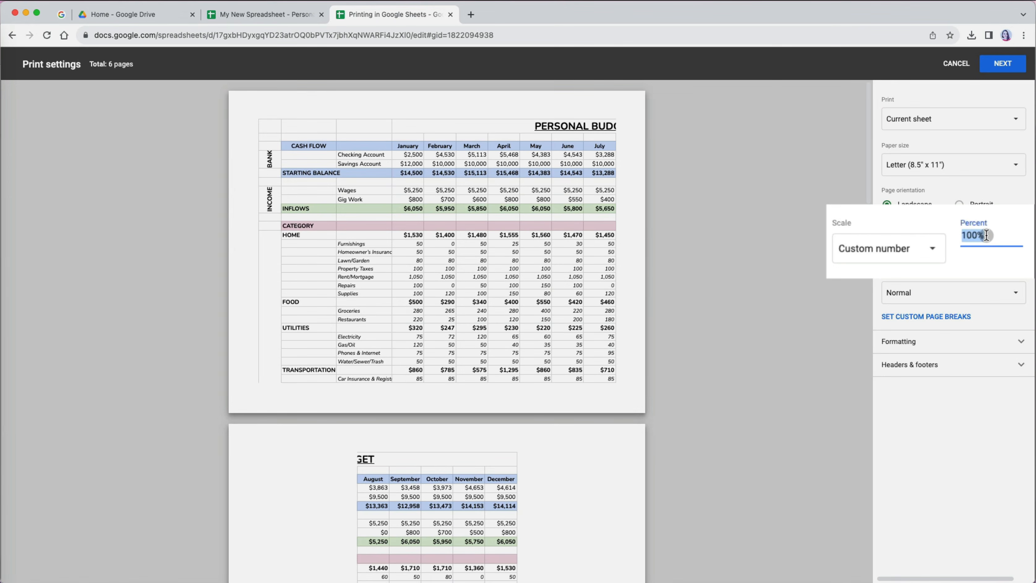
pyautogui.write('80')
pyautogui.scroll(-5, 685, 448)
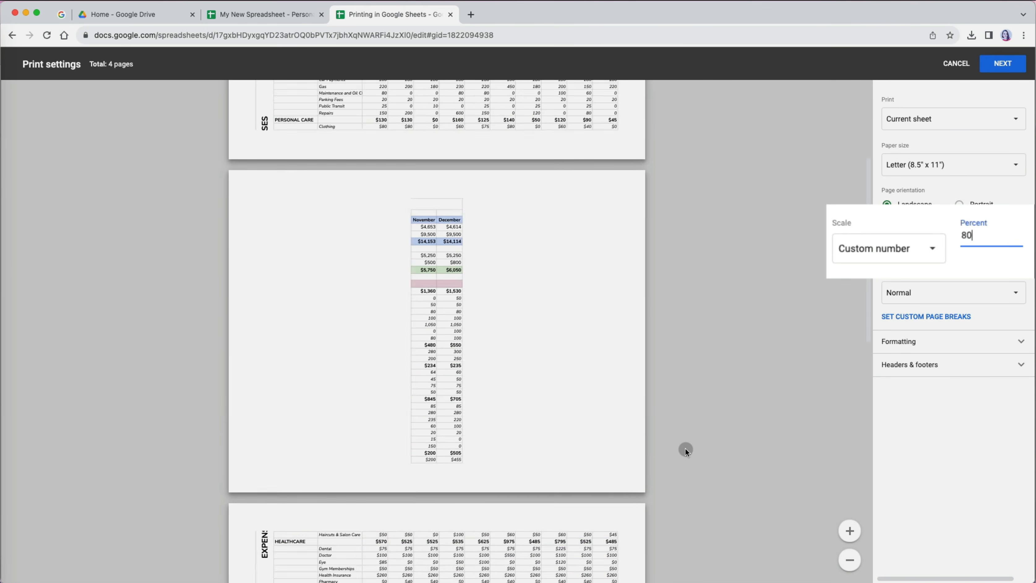
pyautogui.scroll(-10, 685, 448)
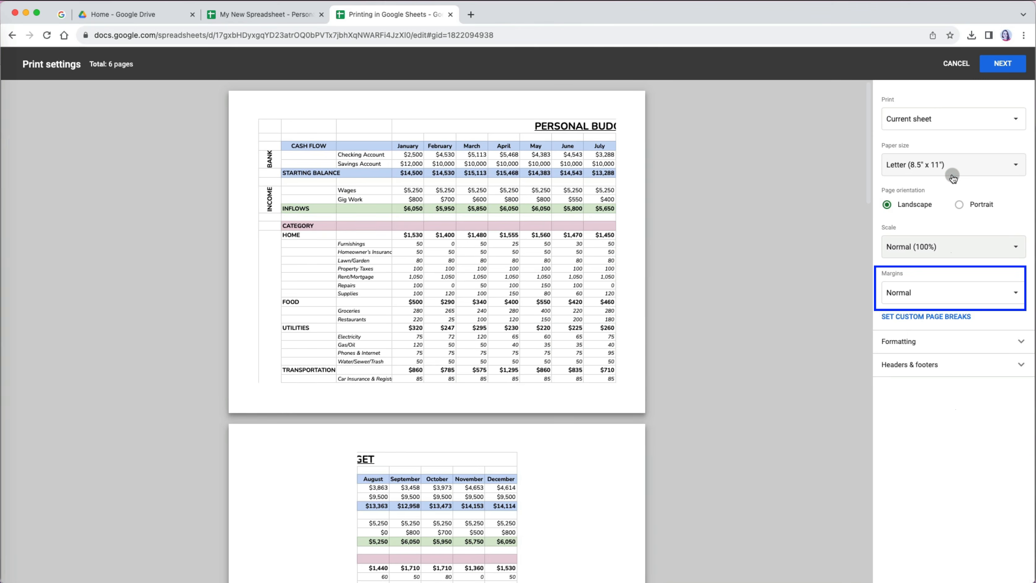
# - Try Narrow and Wide margins, then switch margins to Custom numbers
pyautogui.click(1015, 292)
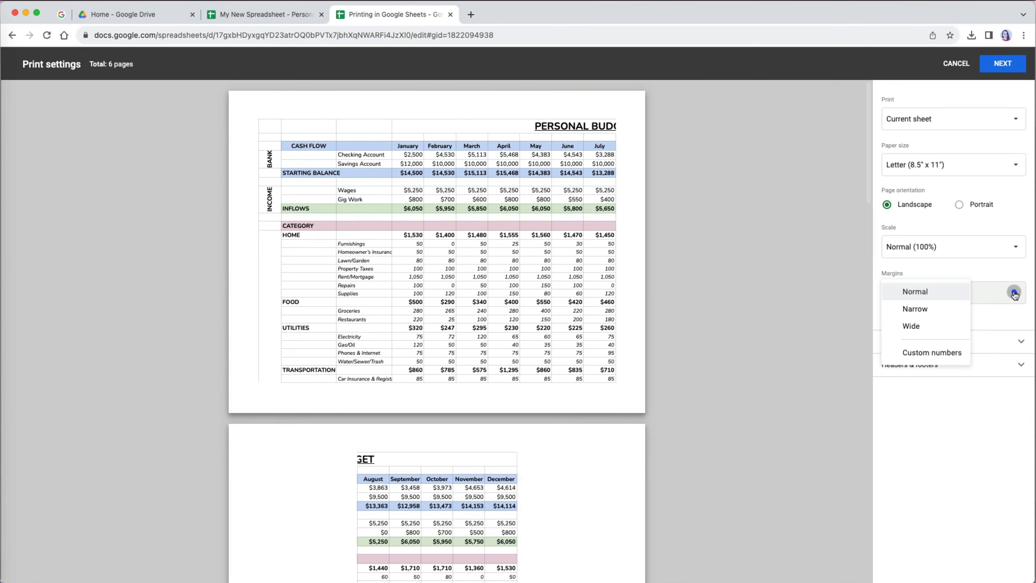
pyautogui.click(941, 308)
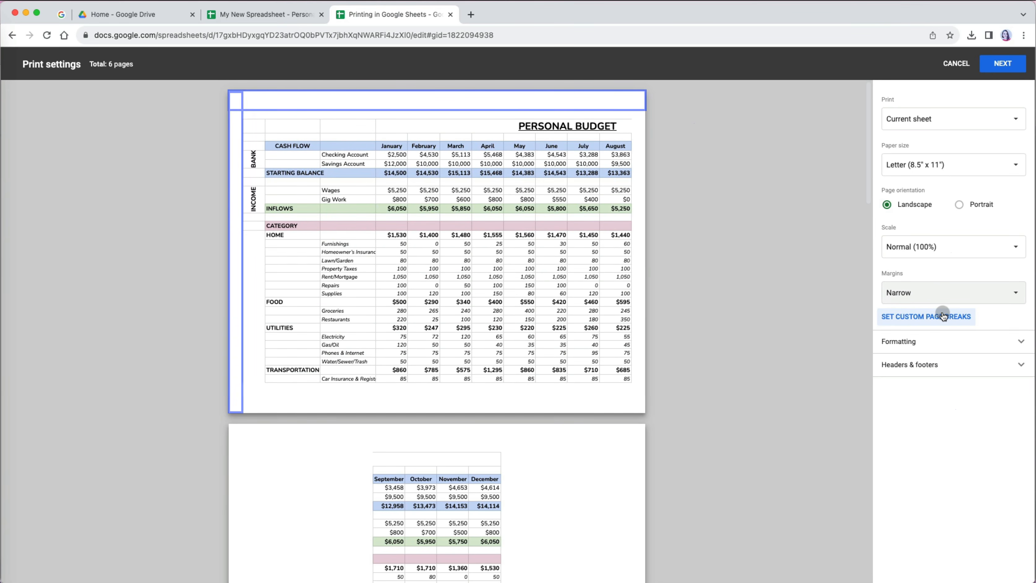
pyautogui.click(947, 298)
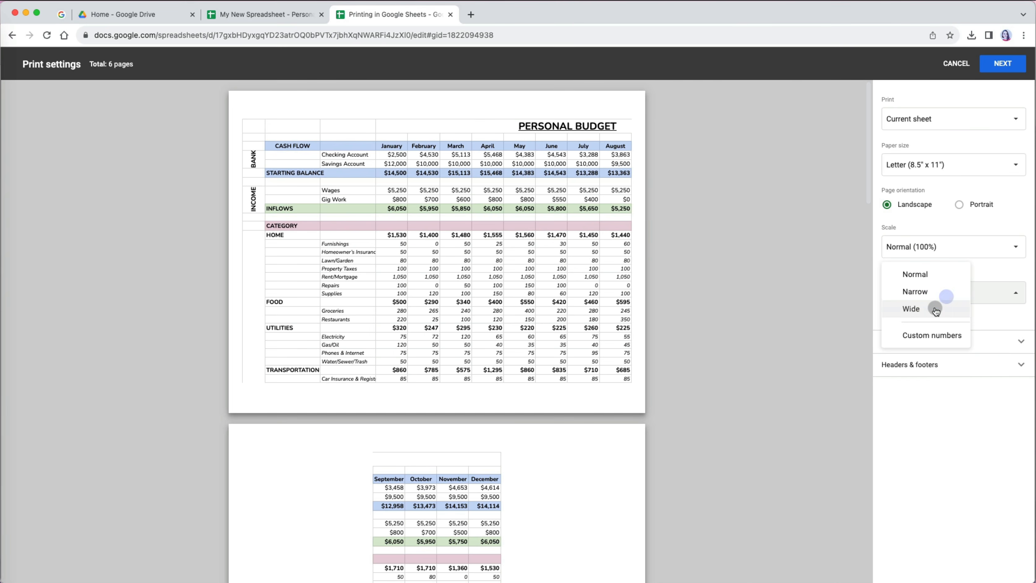
pyautogui.click(936, 310)
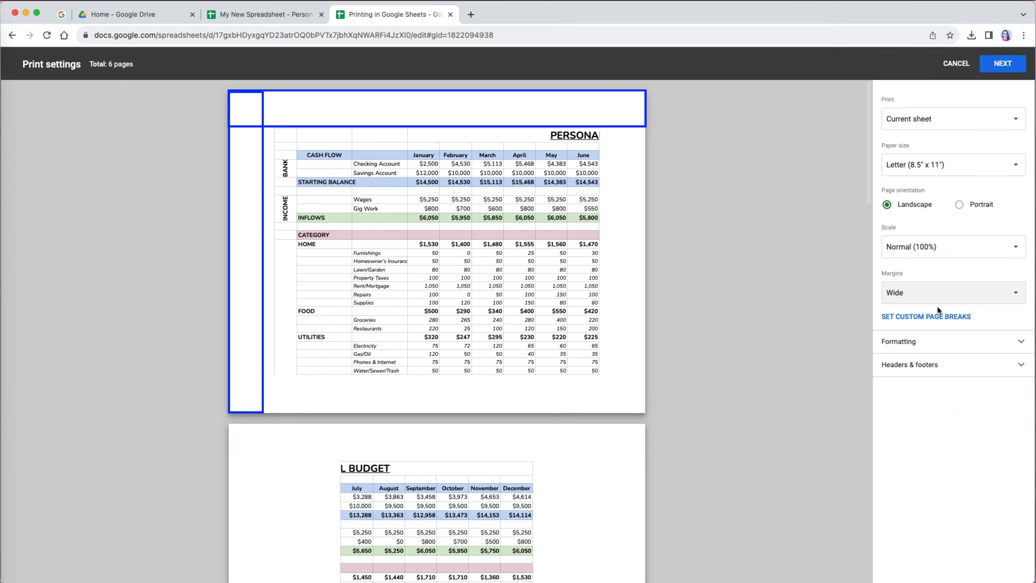
pyautogui.click(938, 308)
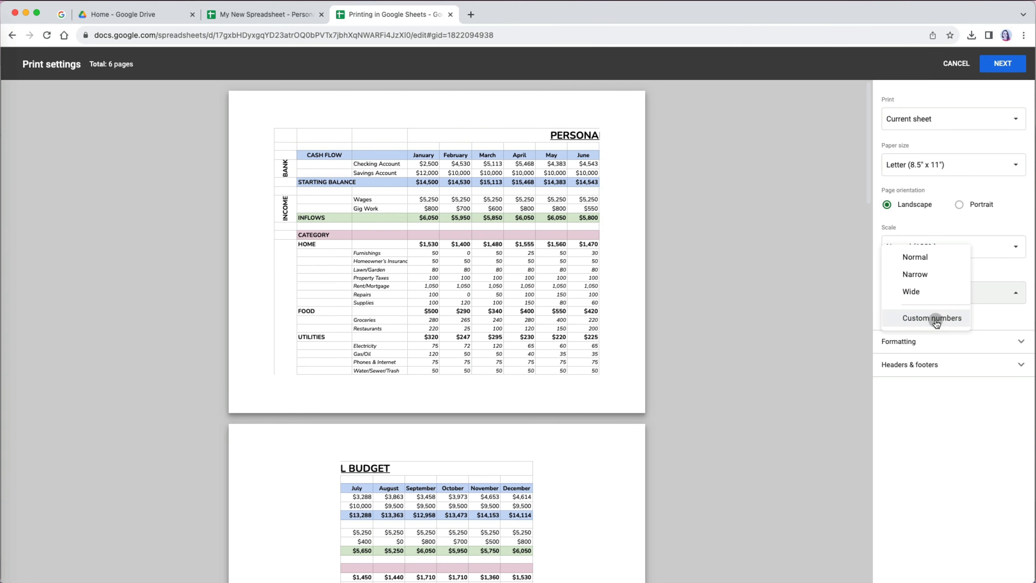
pyautogui.click(934, 319)
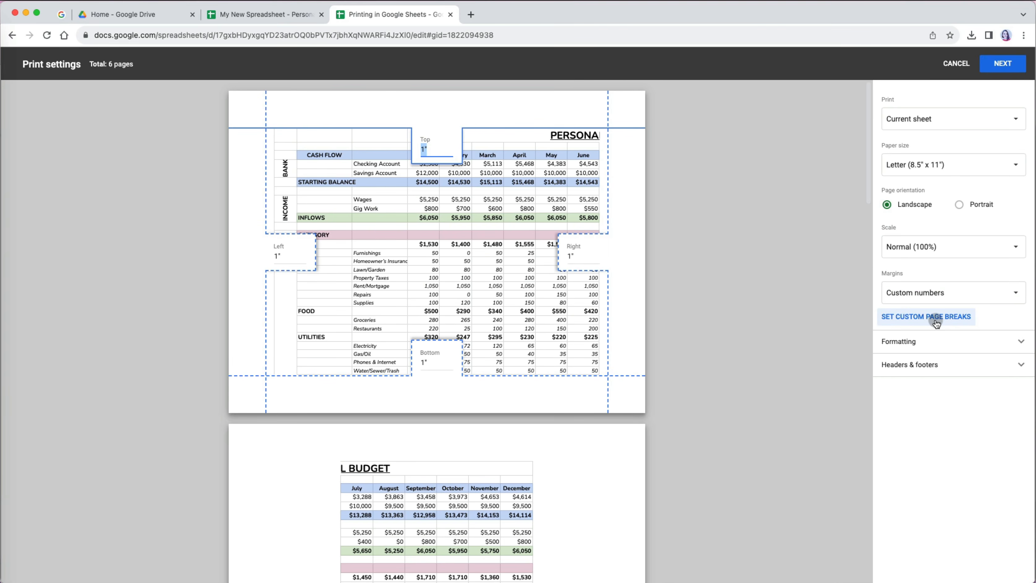
# - Drag all four margin guides toward the page edges (0.613" top, 0.484" bottom, 0.427" left, 0.513" right)
pyautogui.moveTo(608, 196); pyautogui.dragTo(626, 196)
pyautogui.moveTo(266, 185); pyautogui.dragTo(245, 185)
pyautogui.moveTo(279, 131); pyautogui.dragTo(278, 116)
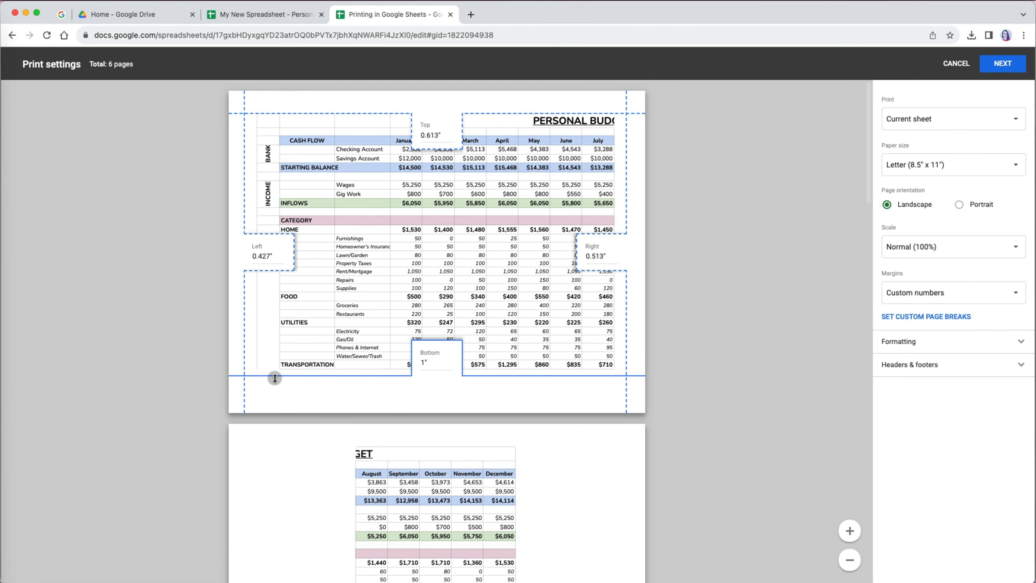
pyautogui.moveTo(275, 375); pyautogui.dragTo(275, 398)
# - Open the custom page break editor and scroll through the sheet's page layout
pyautogui.click(965, 317)
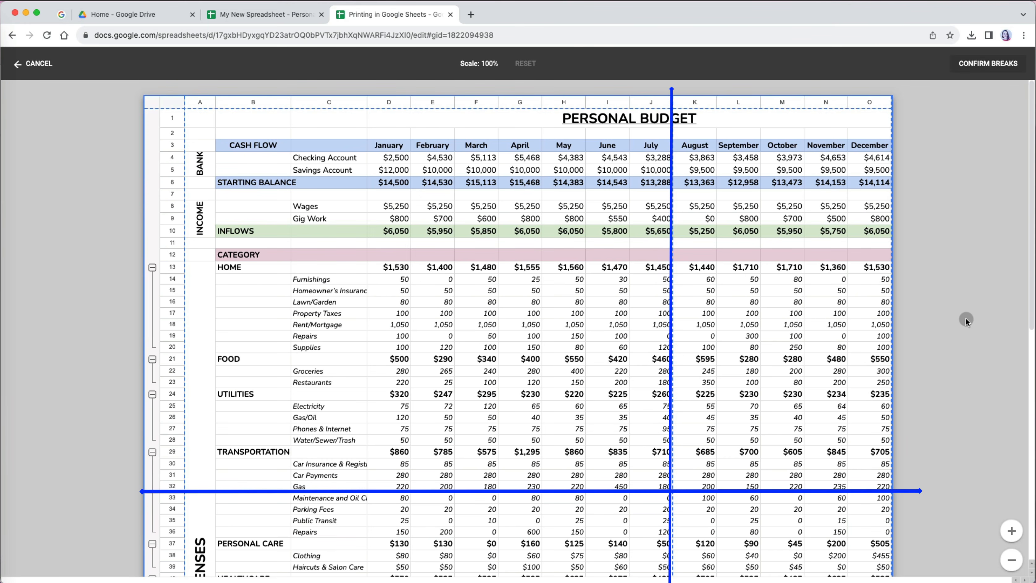
pyautogui.scroll(-9, 759, 223)
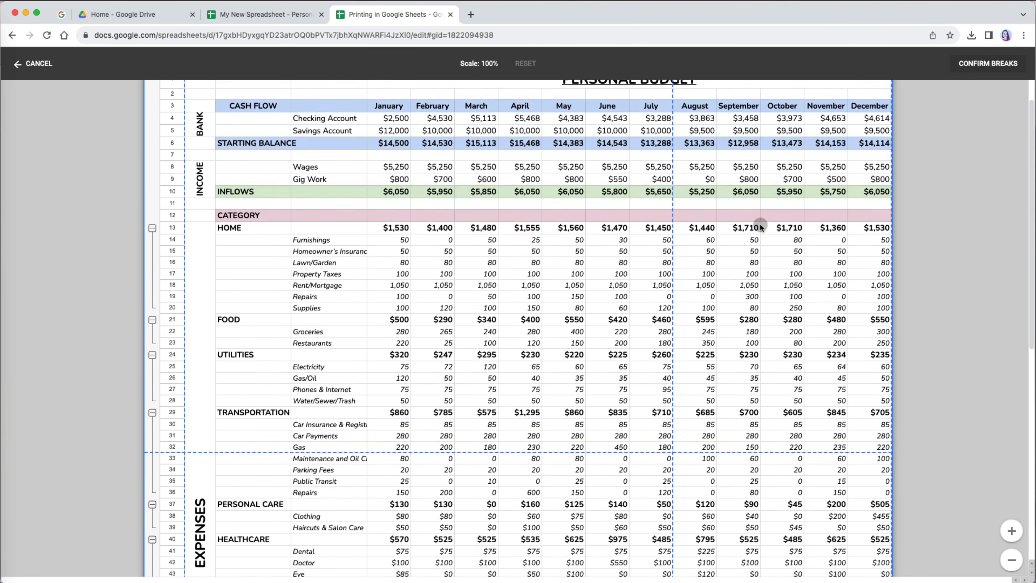
pyautogui.scroll(-2, 759, 222)
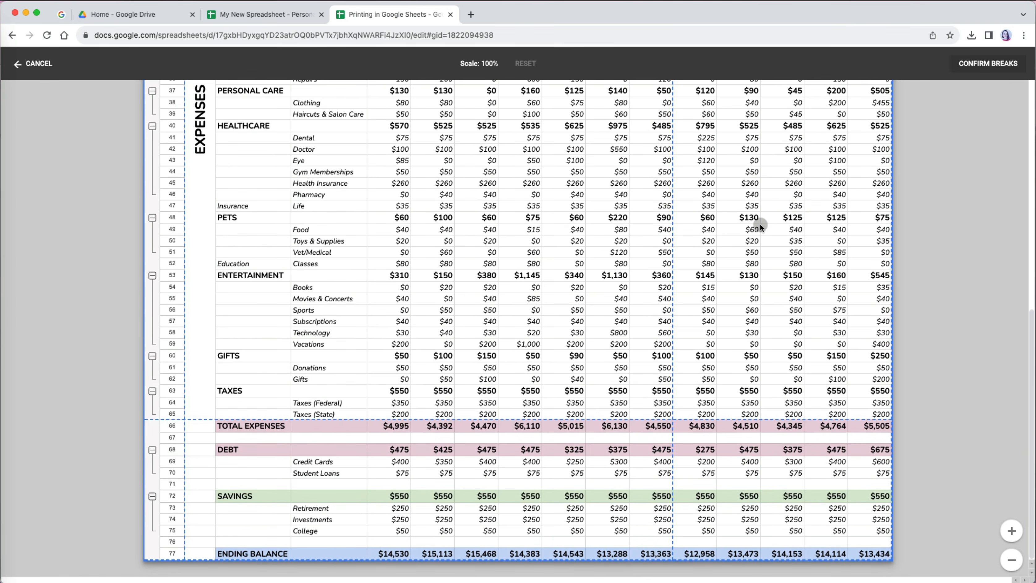
pyautogui.scroll(11, 759, 223)
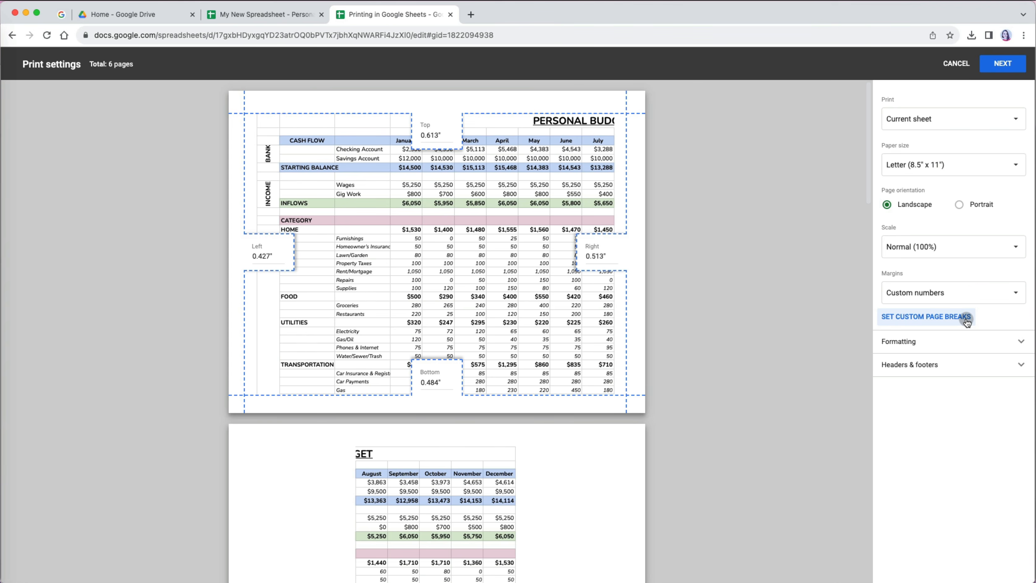
# - In the page break editor, try moving the column and row breaks, then reset them
pyautogui.click(968, 321)
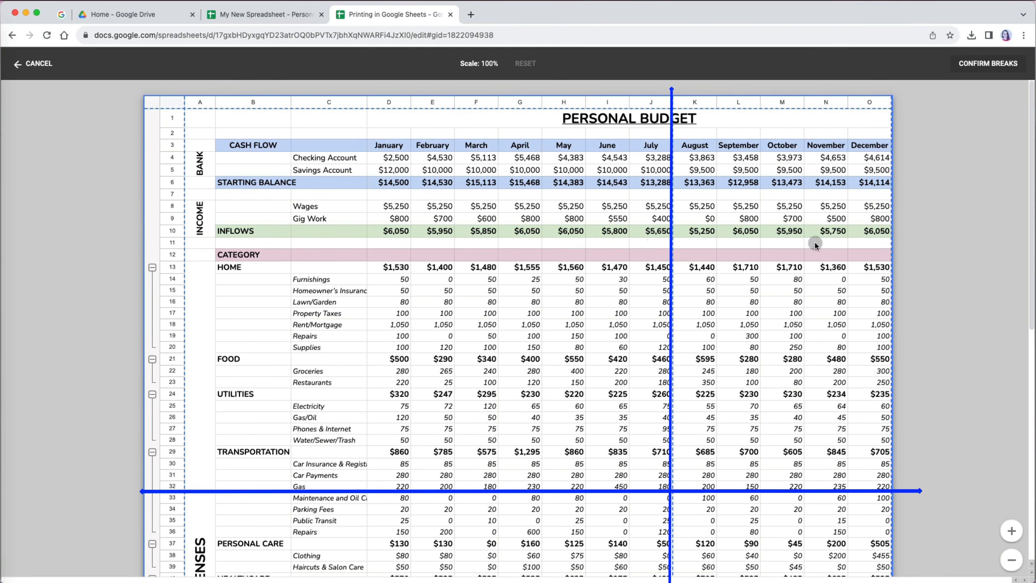
pyautogui.scroll(-3, 759, 223)
pyautogui.scroll(-10, 759, 223)
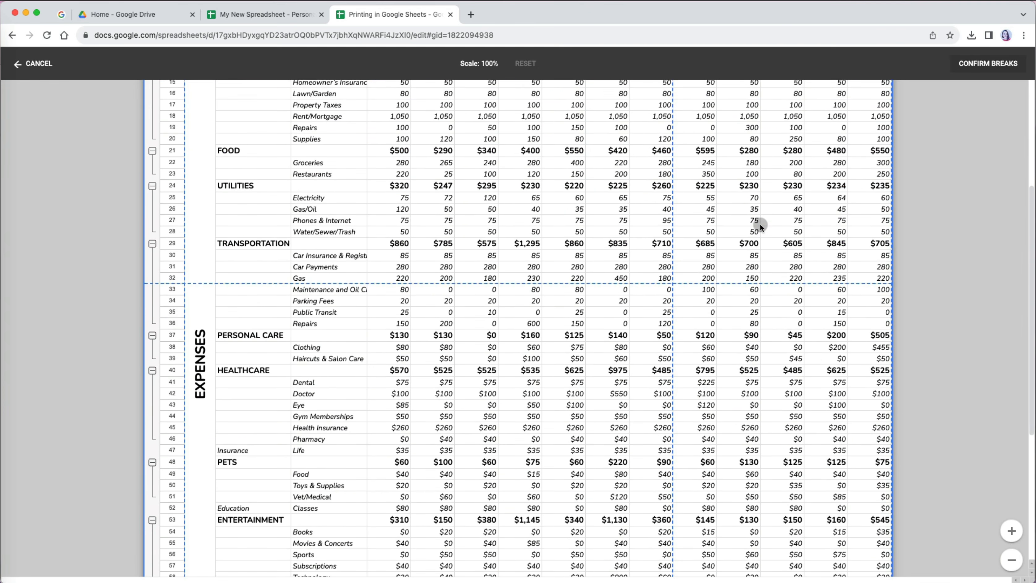
pyautogui.scroll(13, 759, 223)
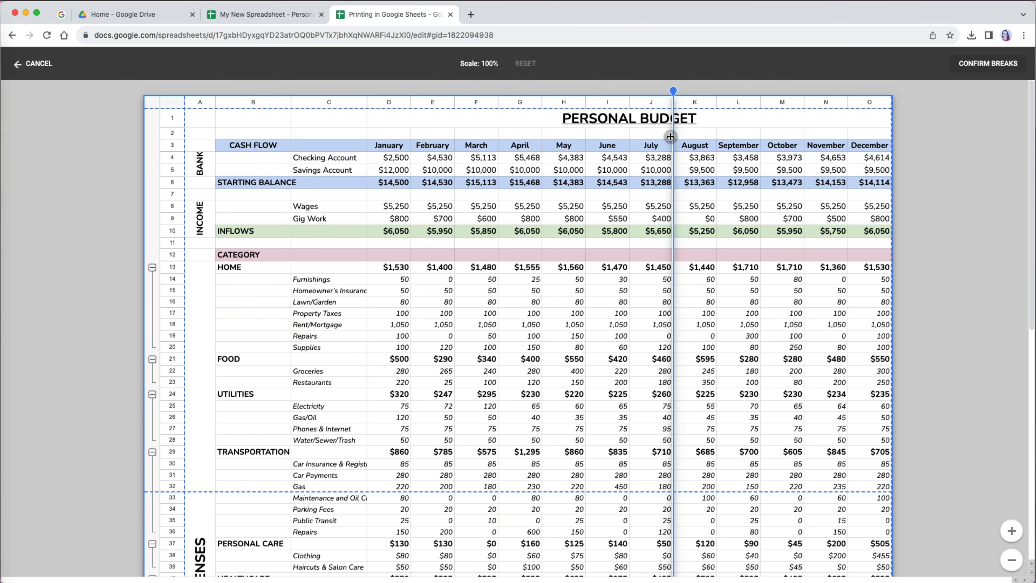
pyautogui.moveTo(670, 137); pyautogui.dragTo(627, 135)
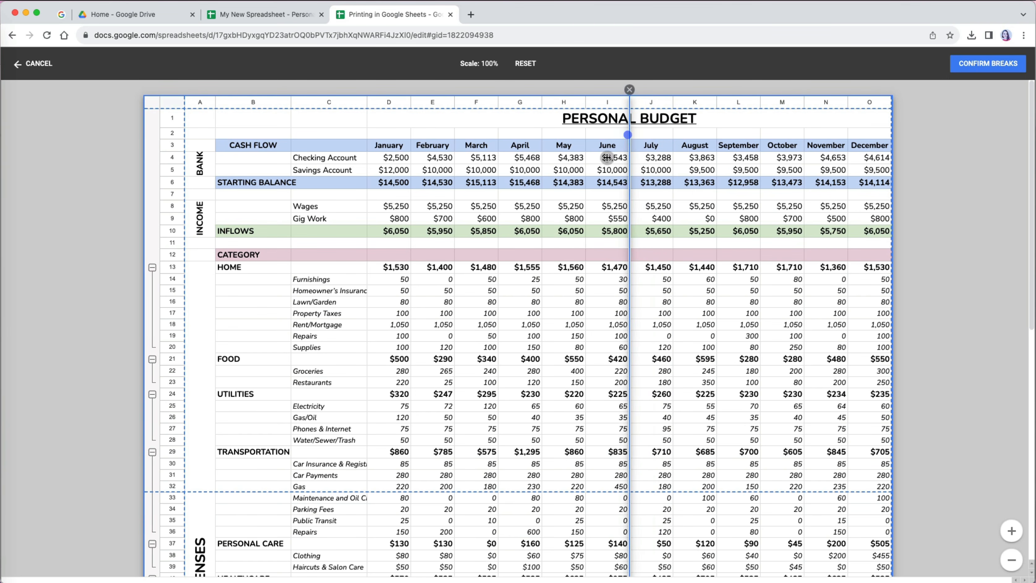
pyautogui.moveTo(200, 491); pyautogui.dragTo(228, 249)
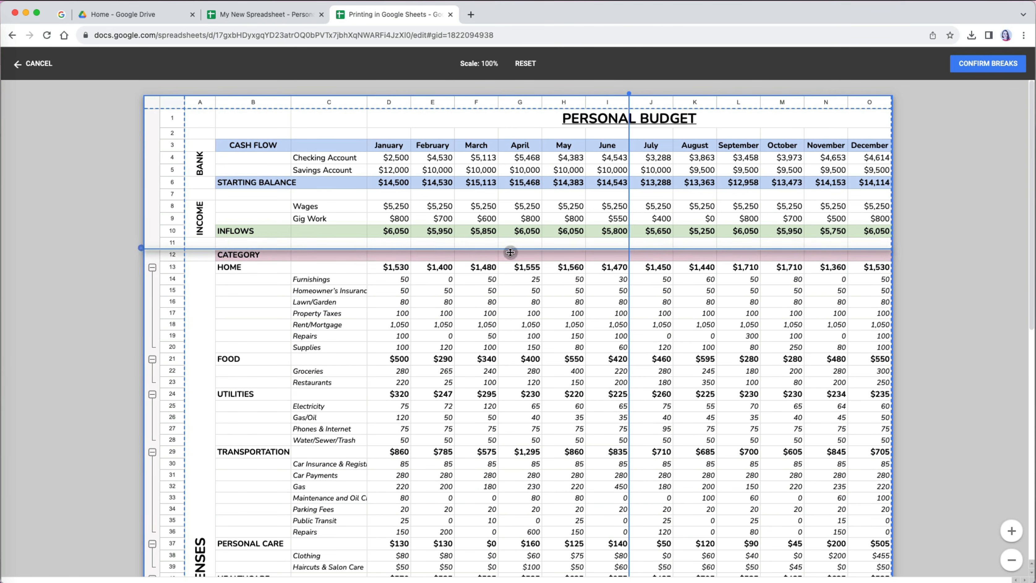
pyautogui.click(525, 64)
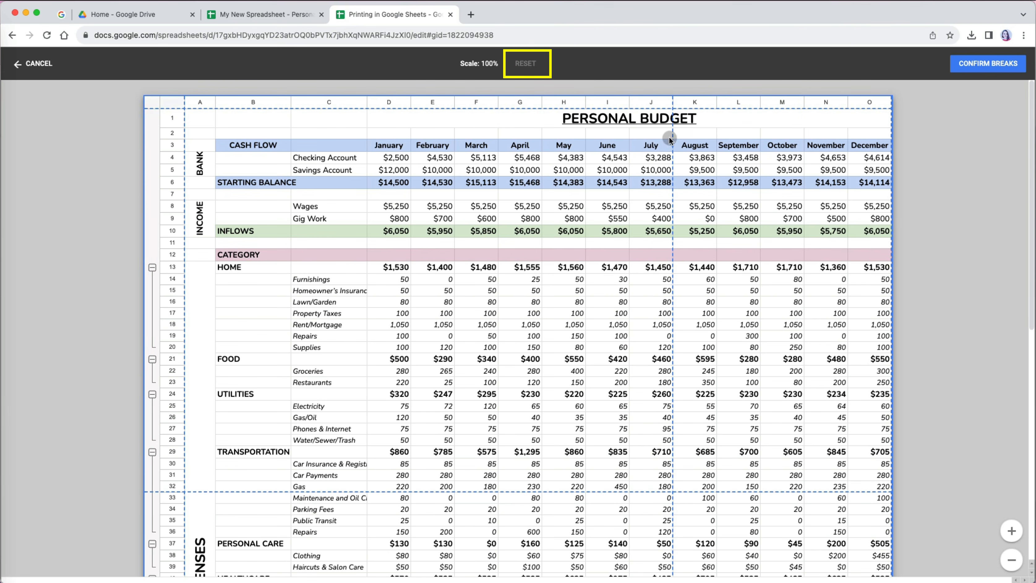
# - Confirm breaks after the June column and row 59, then toggle custom breaks off and on
pyautogui.moveTo(672, 135); pyautogui.dragTo(629, 136)
pyautogui.moveTo(202, 467)
pyautogui.mouseDown()
pyautogui.moveTo(202, 448)
pyautogui.moveTo(392, 500)
pyautogui.moveTo(203, 478)
pyautogui.moveTo(203, 465)
pyautogui.mouseUp()
pyautogui.scroll(-3, 493, 514)
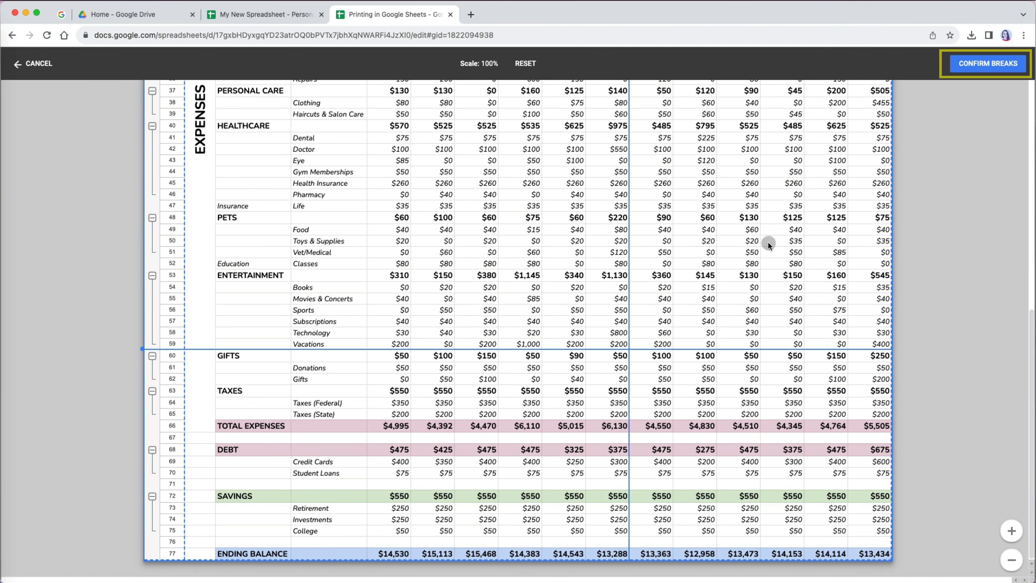
pyautogui.click(993, 64)
pyautogui.scroll(-15, 683, 423)
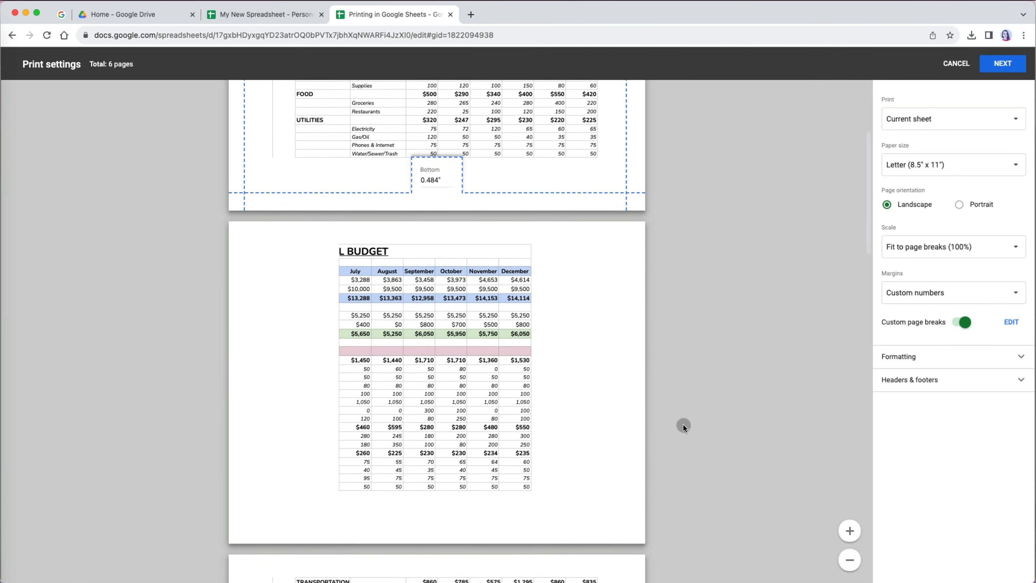
pyautogui.click(957, 324)
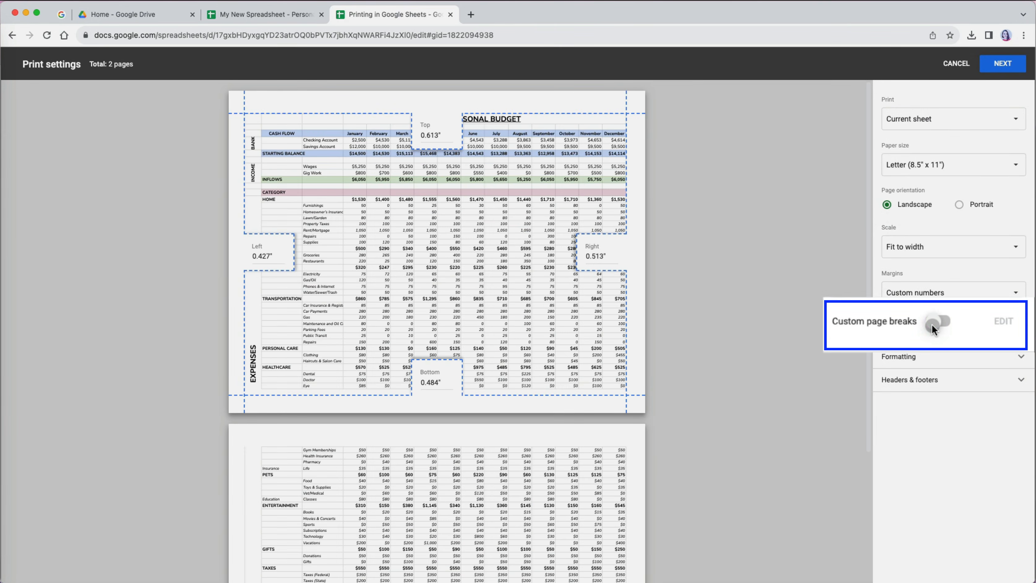
pyautogui.click(940, 324)
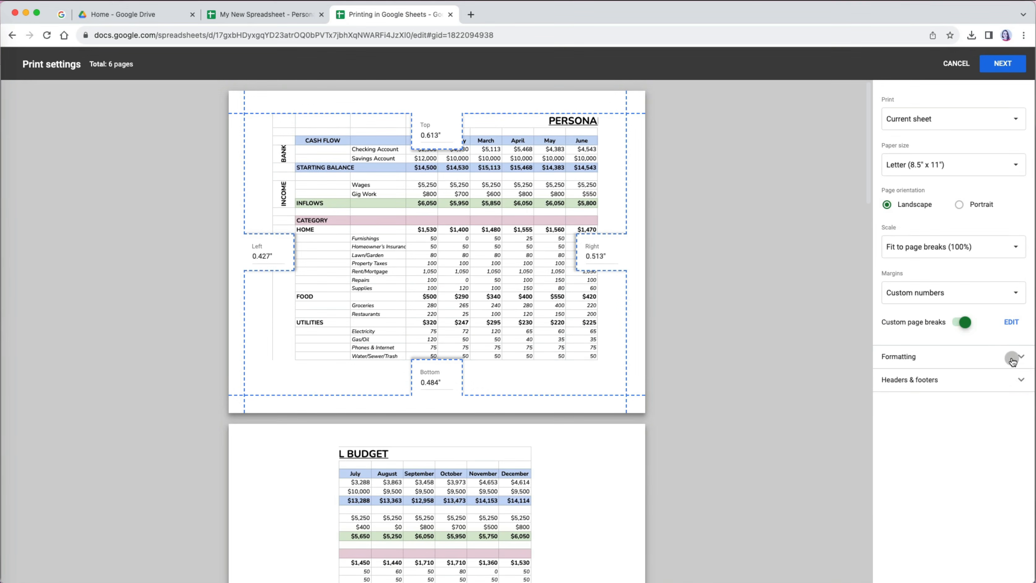
pyautogui.click(1013, 358)
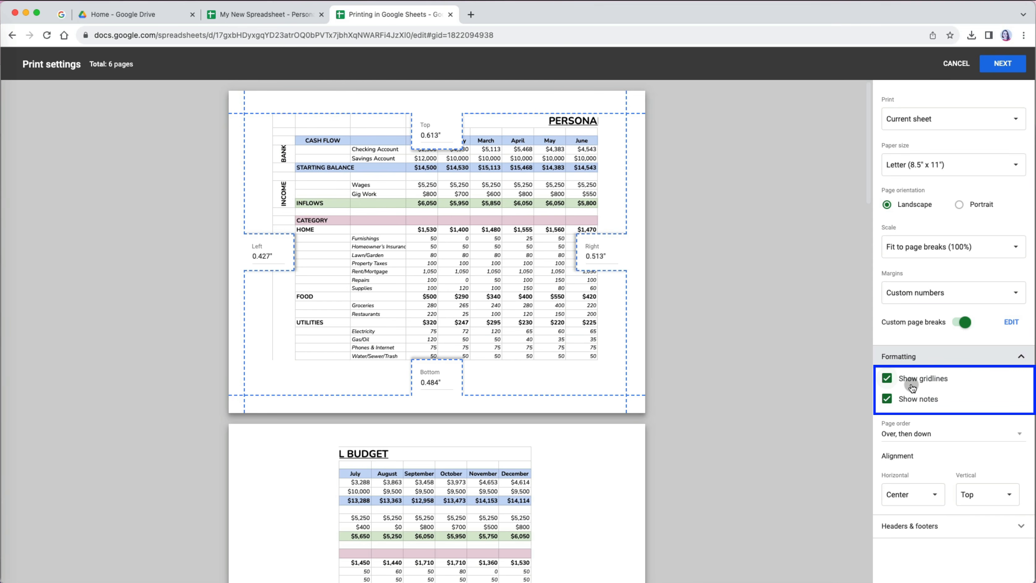
# - Hide gridlines, toggle notes, and set page order to Down, then over
pyautogui.click(887, 380)
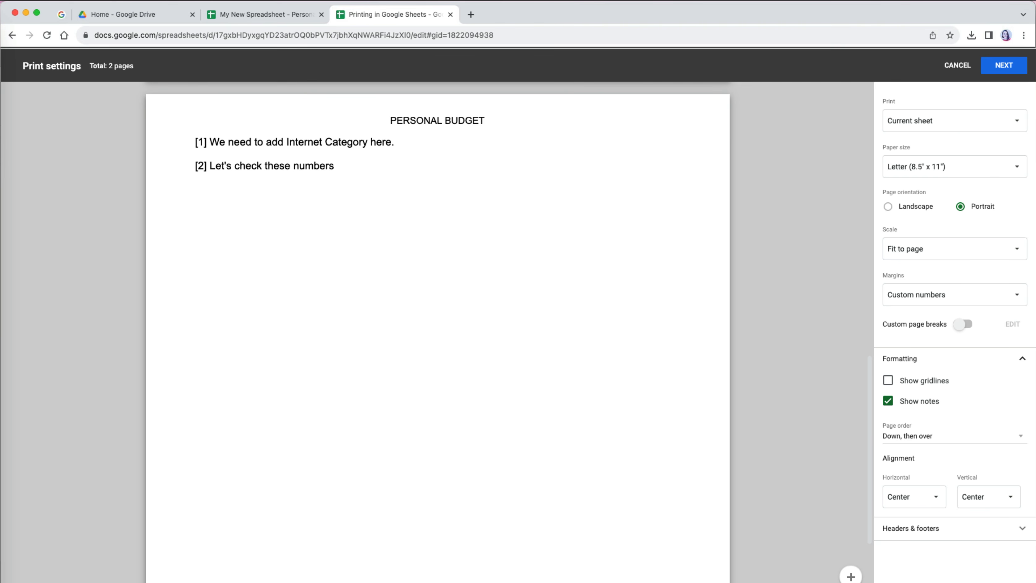
pyautogui.click(889, 400)
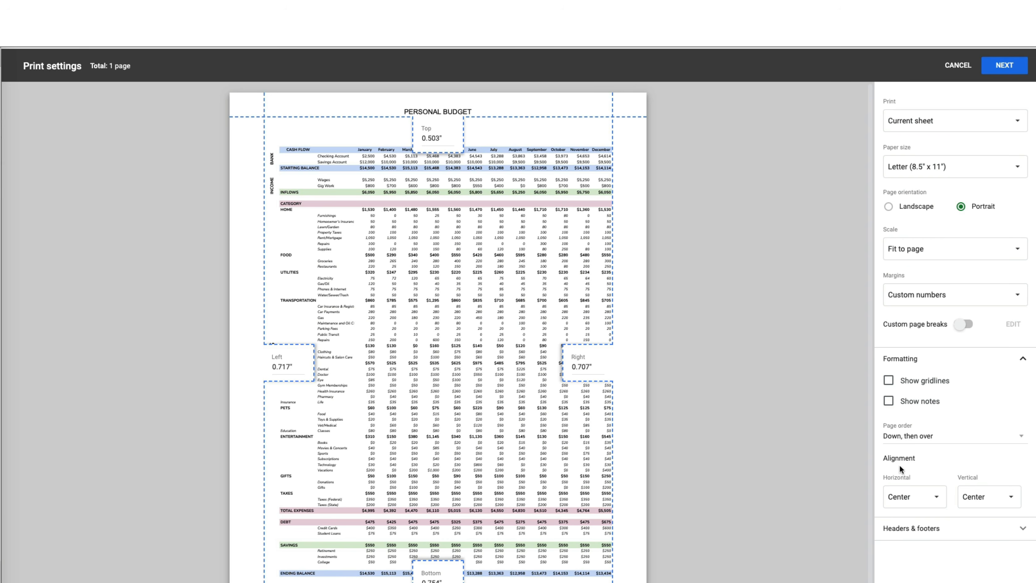
pyautogui.click(1015, 439)
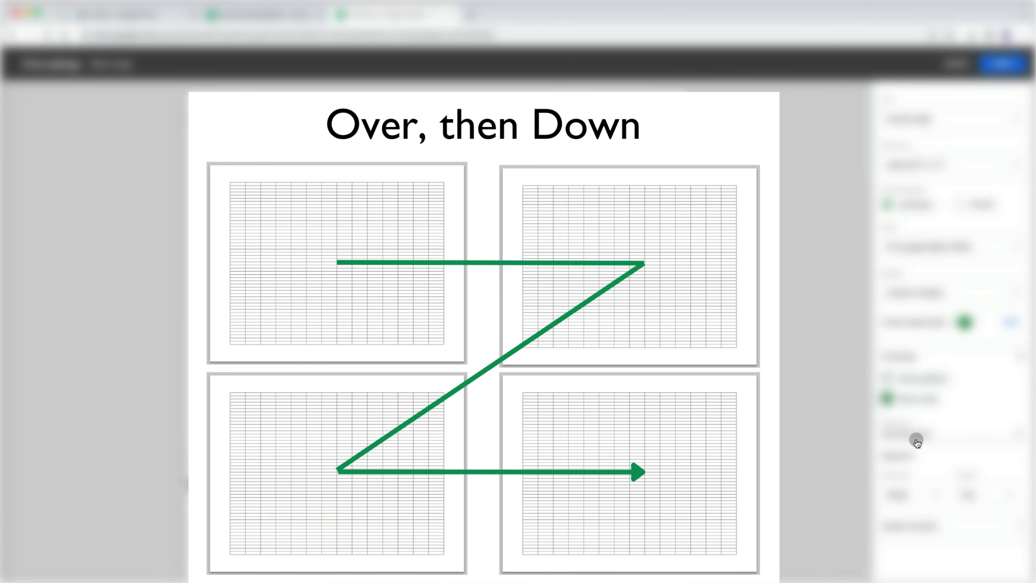
pyautogui.click(917, 439)
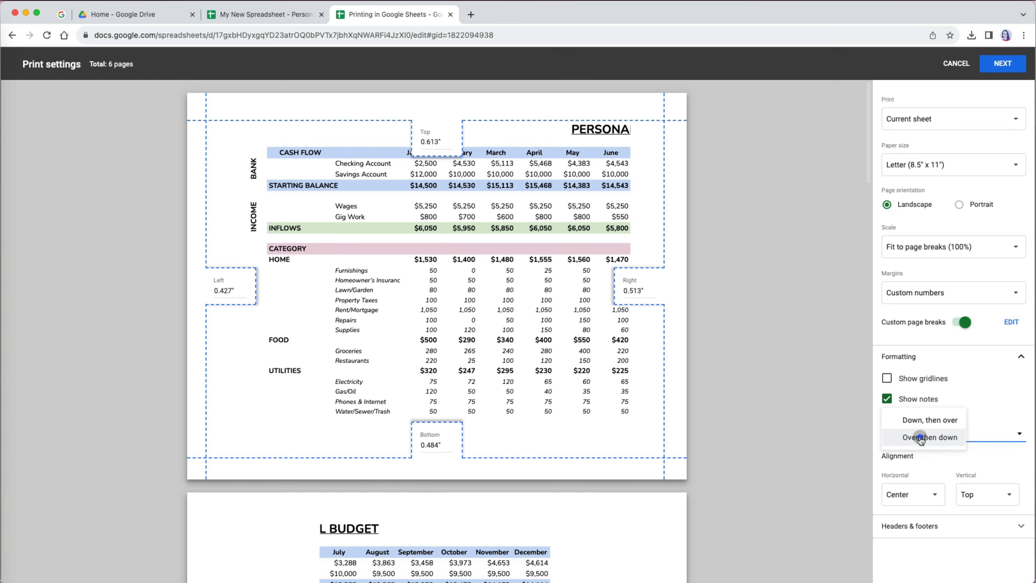
pyautogui.click(926, 423)
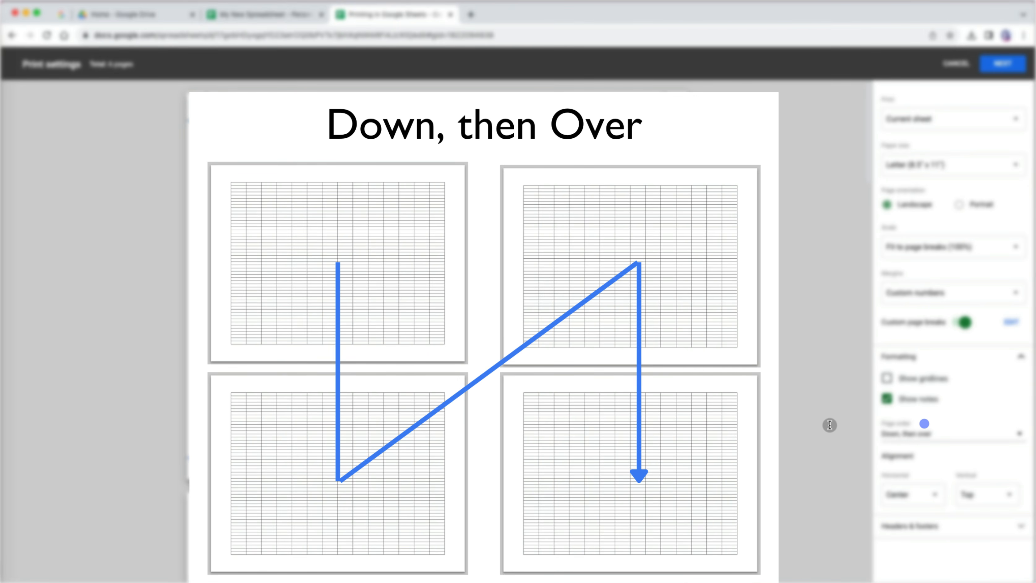
# - Cancel printing, hide the PERSONAL BUDGET title in row 1, and reopen print settings
pyautogui.click(947, 71)
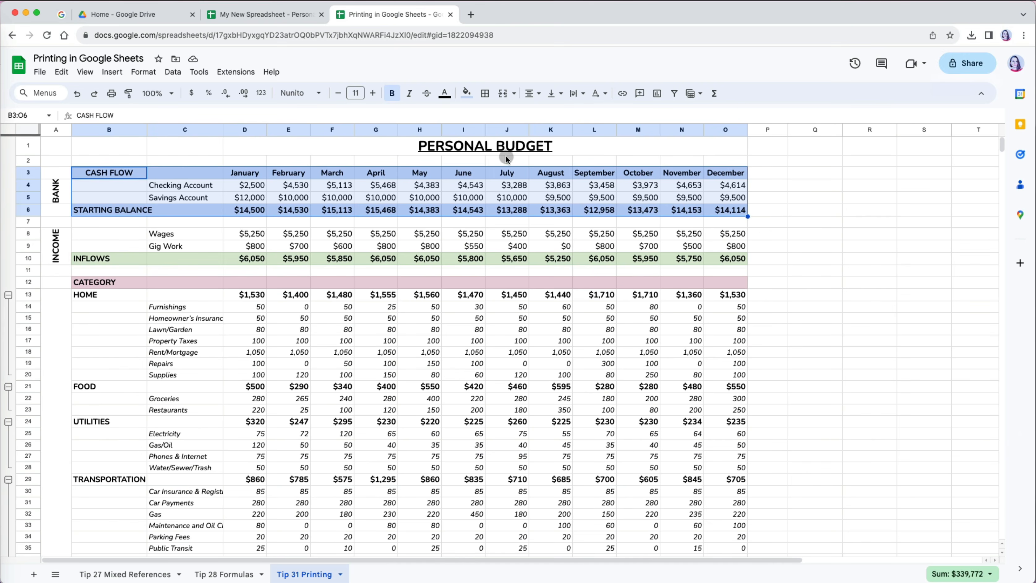
pyautogui.click(26, 147)
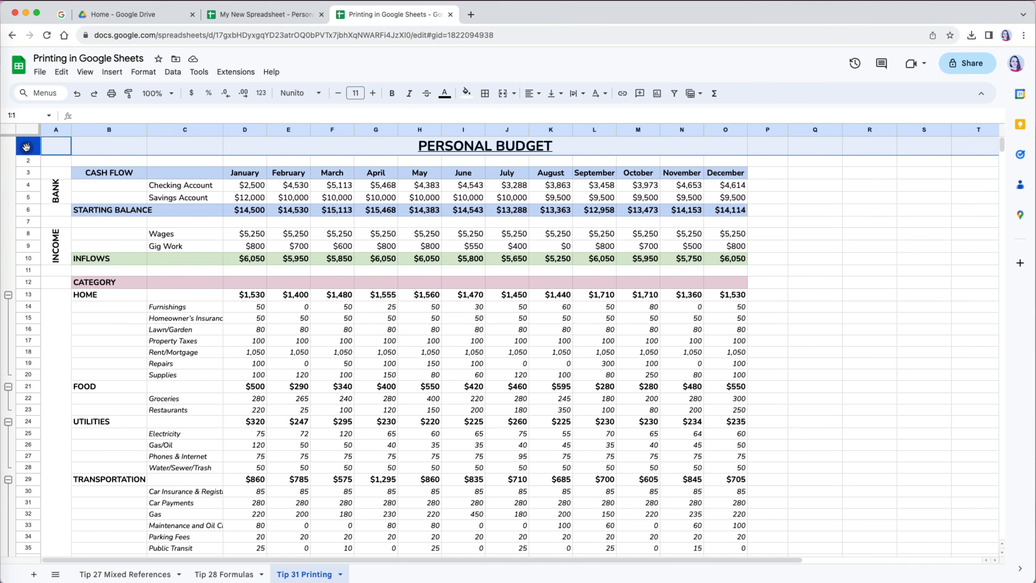
pyautogui.rightClick(26, 147)
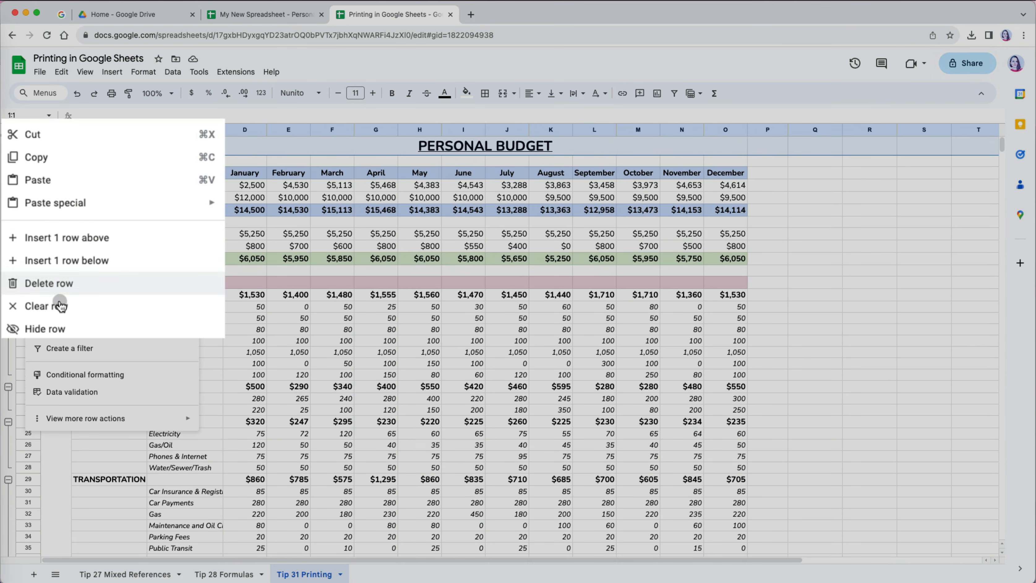
pyautogui.click(59, 333)
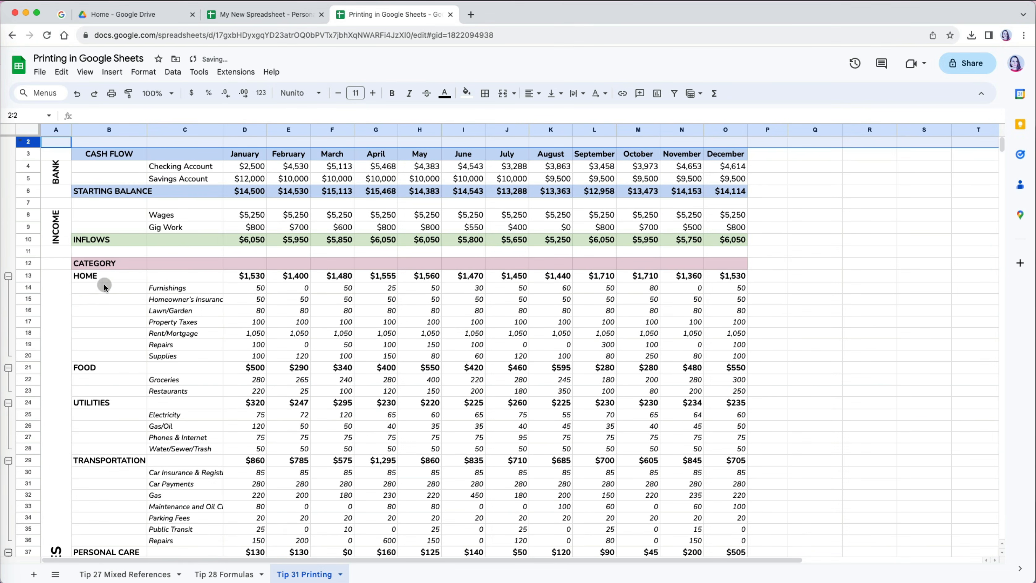
pyautogui.press('super+p')
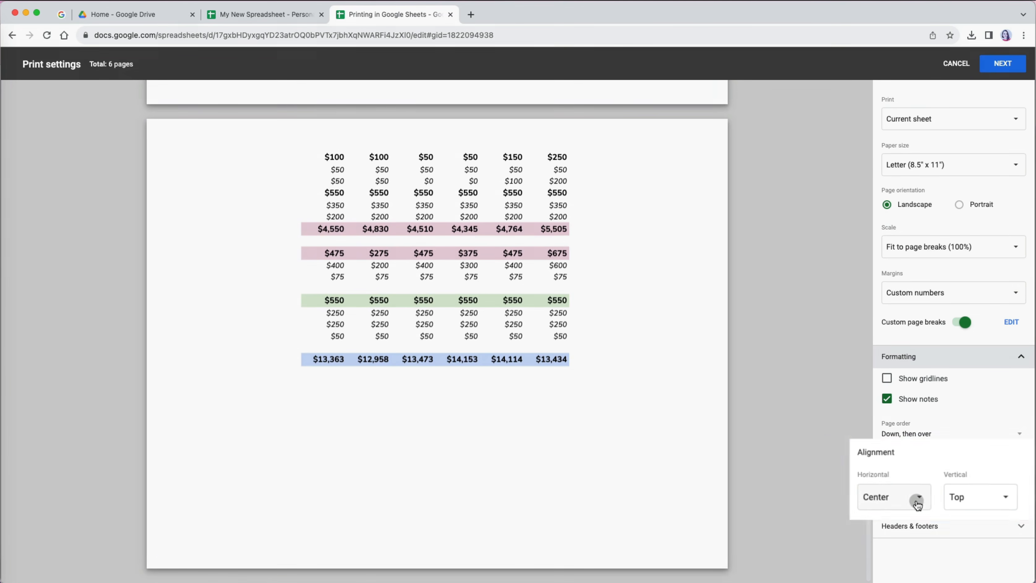
# - Try Left and then Right as the horizontal print alignment
pyautogui.click(933, 498)
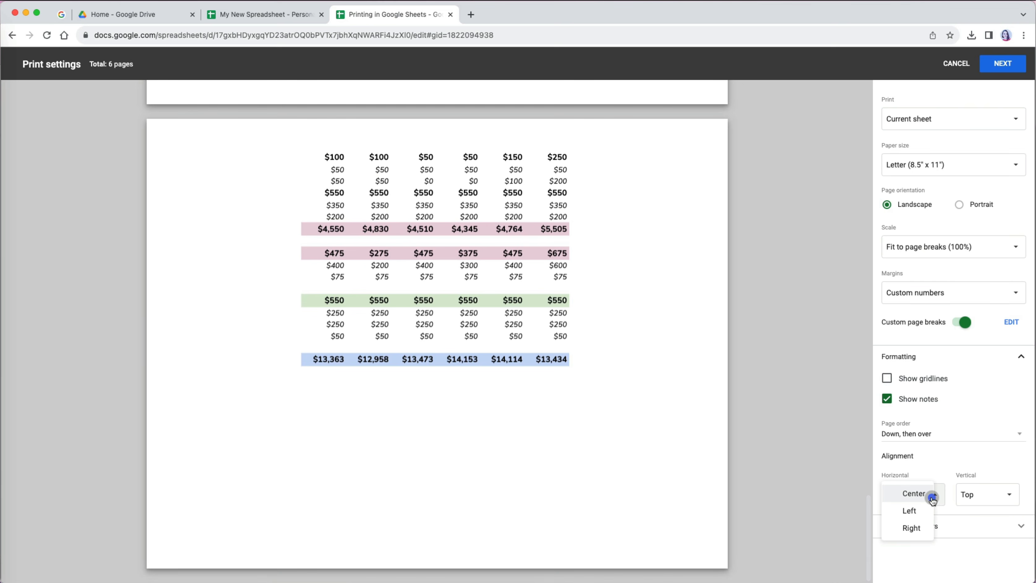
pyautogui.click(921, 512)
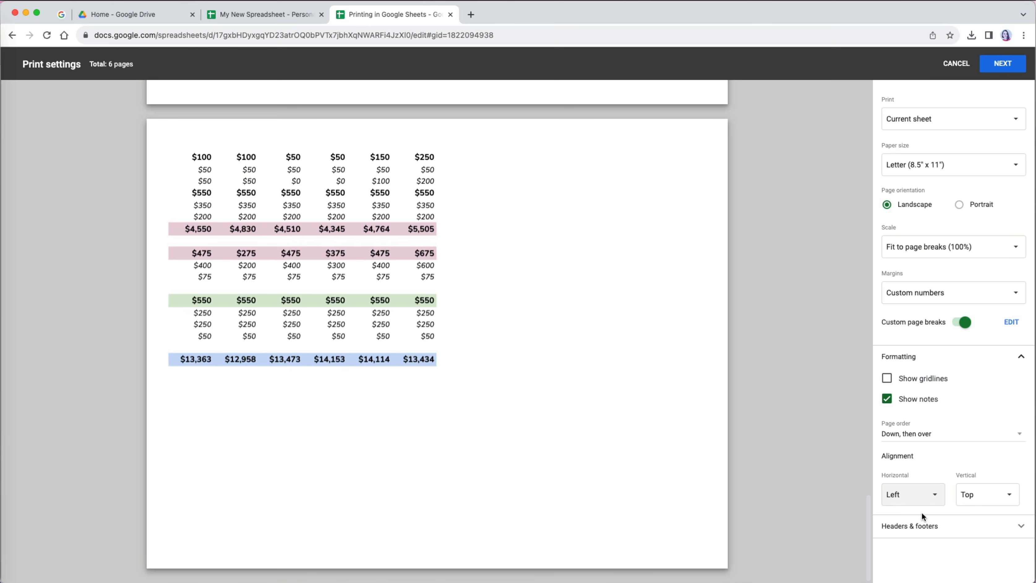
pyautogui.click(933, 495)
pyautogui.click(929, 512)
# - Try Bottom vertical alignment, then set both vertical and horizontal alignment to Center
pyautogui.click(1008, 495)
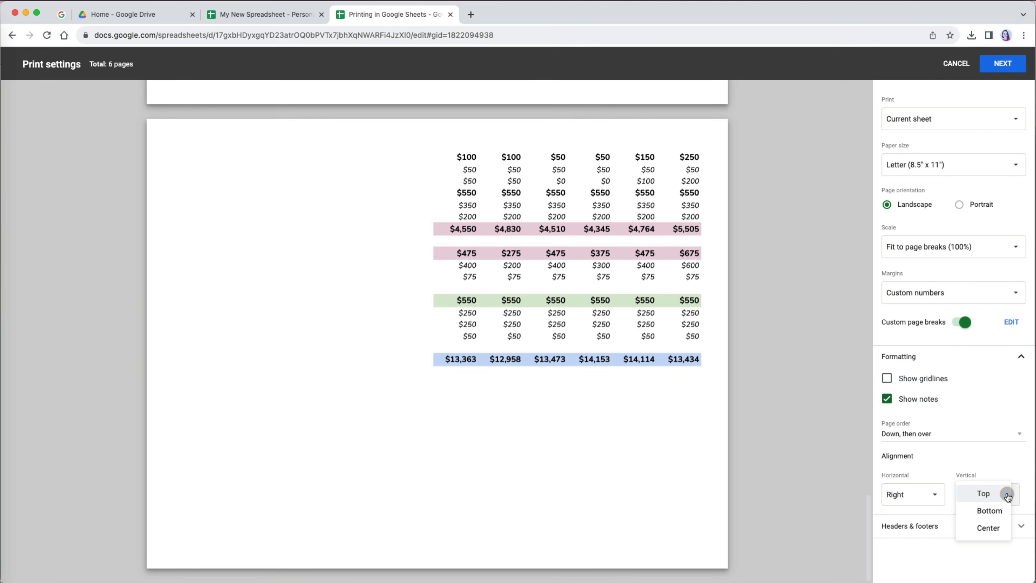
pyautogui.click(999, 512)
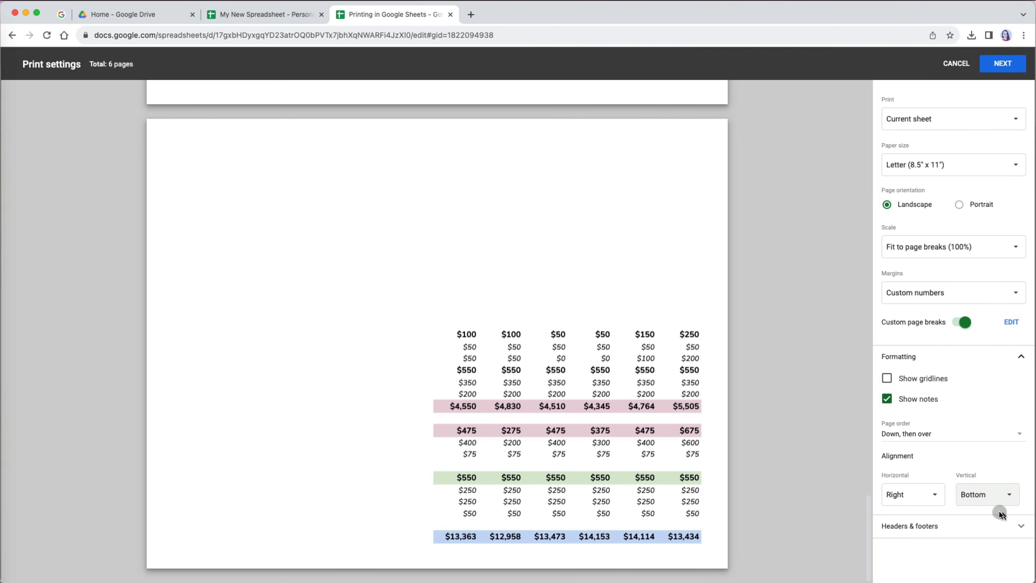
pyautogui.click(1005, 495)
pyautogui.click(1002, 508)
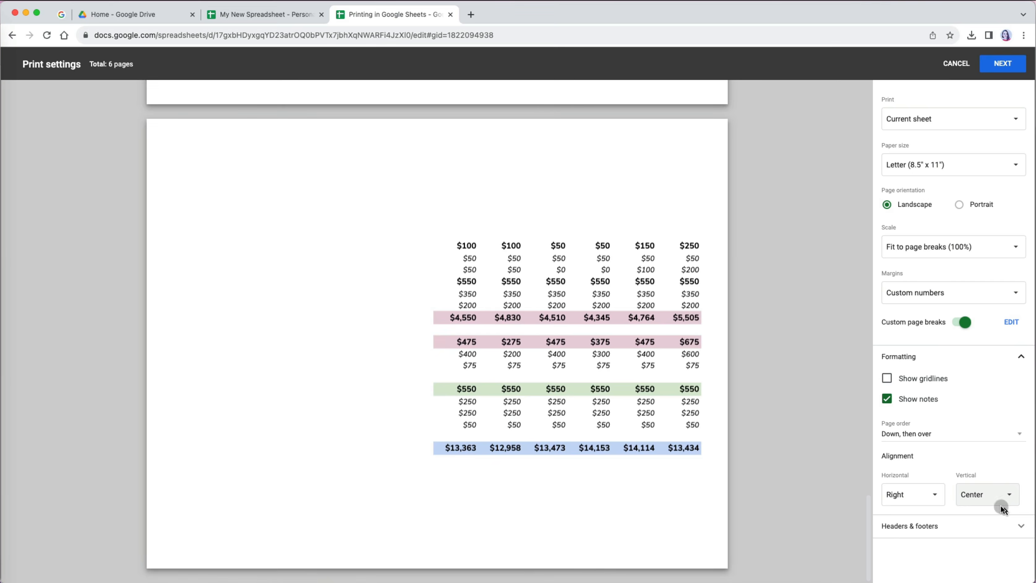
pyautogui.click(1017, 526)
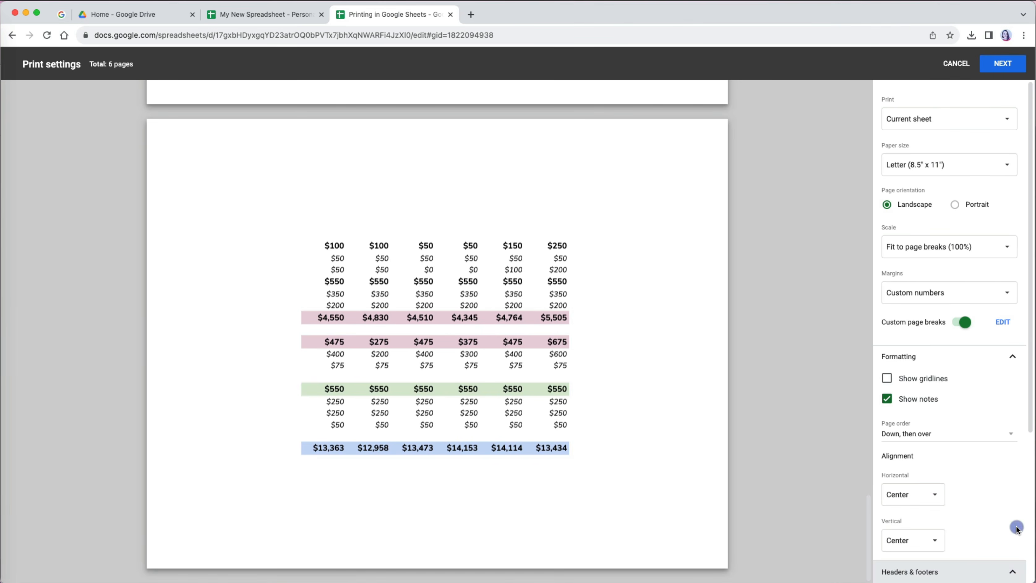
pyautogui.scroll(-5, 1016, 525)
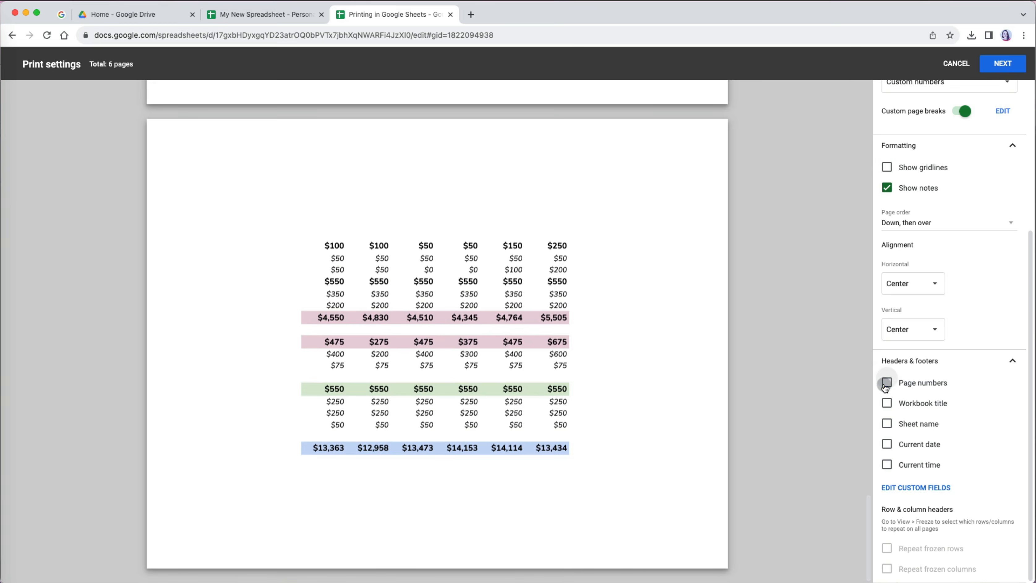
# - Tick Sheet name and Current date, leaving Current time off, and open the custom fields editor
pyautogui.click(889, 405)
pyautogui.click(888, 406)
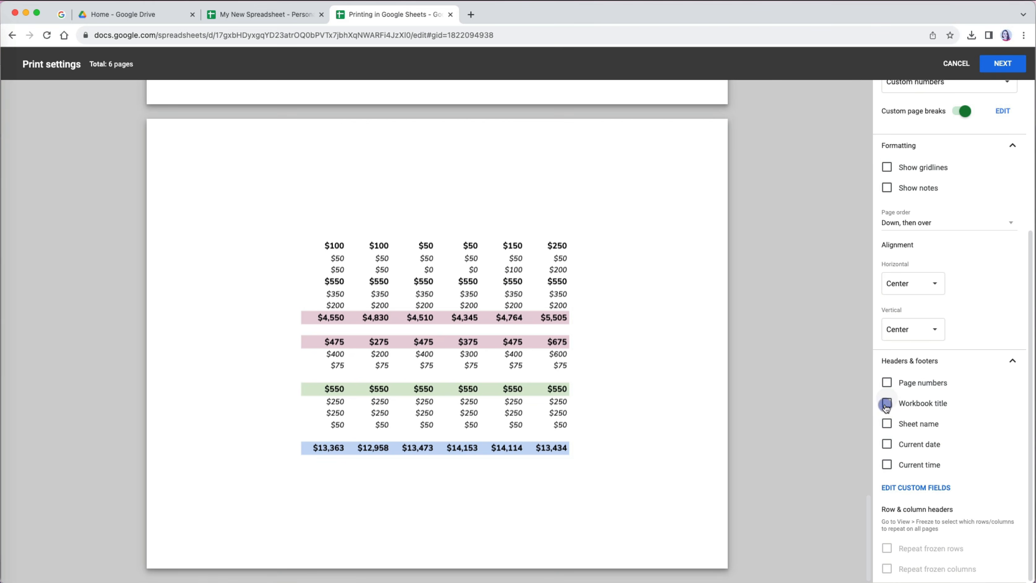
pyautogui.click(888, 425)
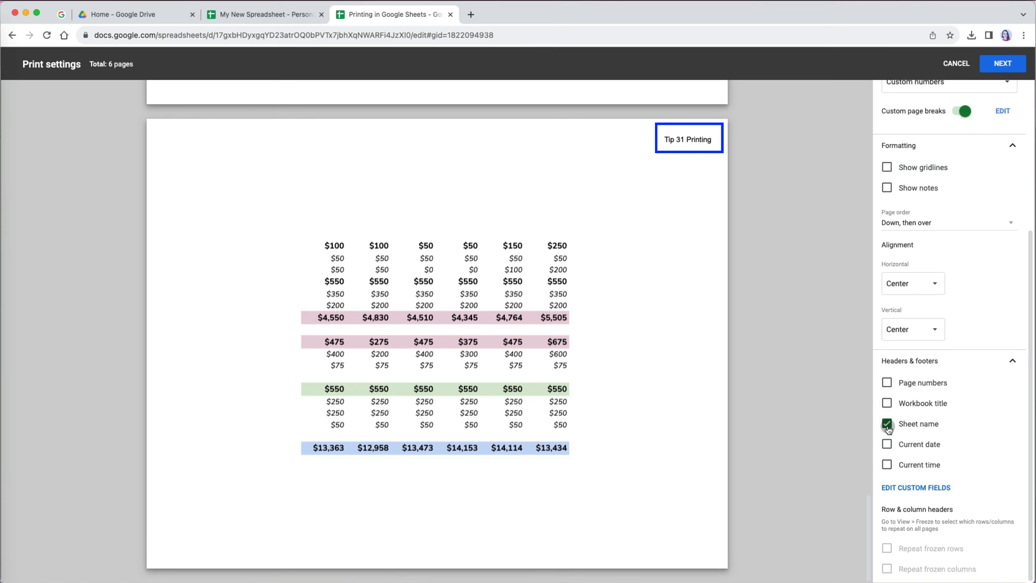
pyautogui.click(886, 444)
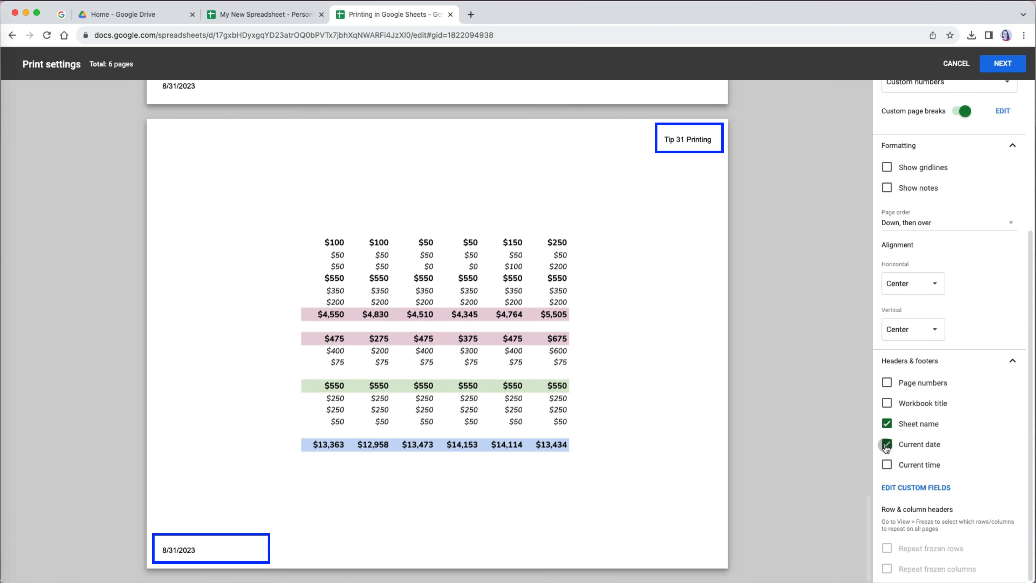
pyautogui.click(887, 465)
pyautogui.click(887, 465)
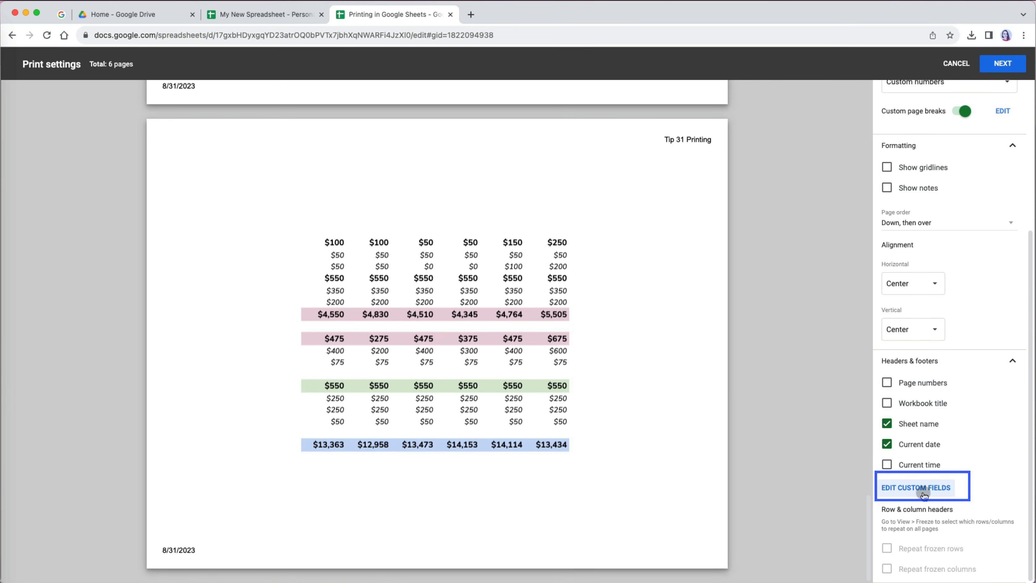
pyautogui.click(916, 488)
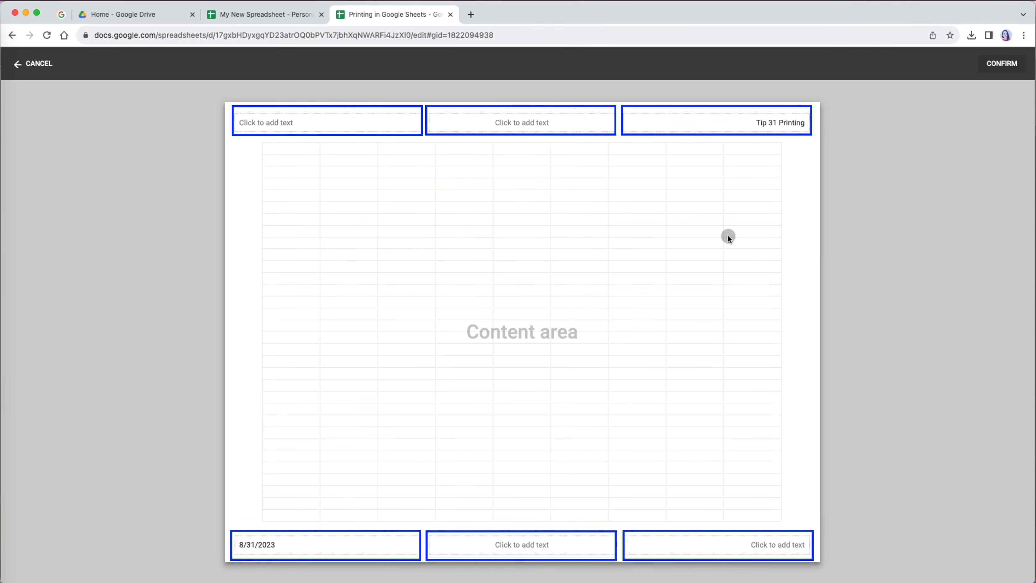
# - Insert the workbook title in the left header and type PERSONAL BUDGET in the centre header
pyautogui.click(288, 123)
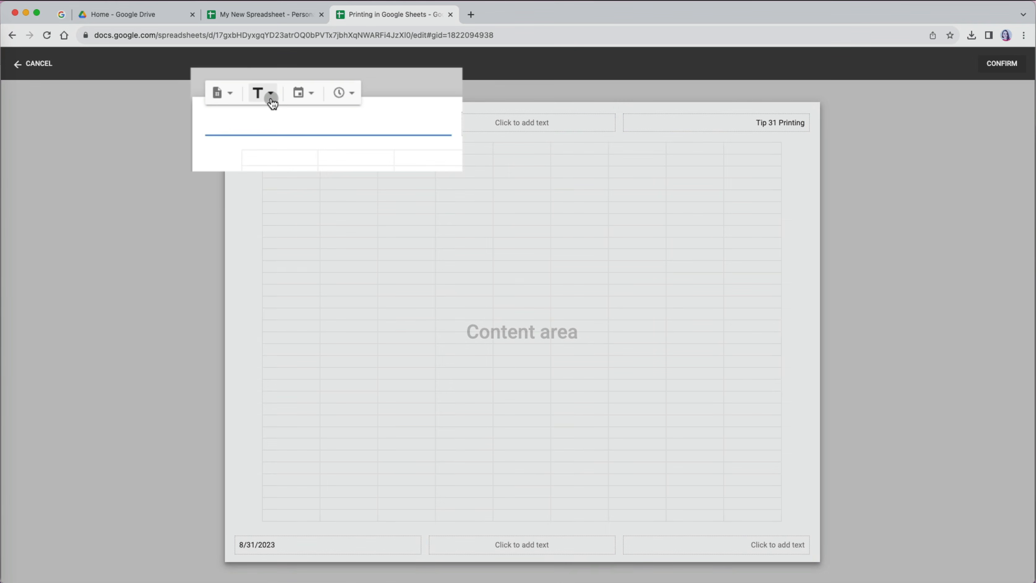
pyautogui.click(284, 100)
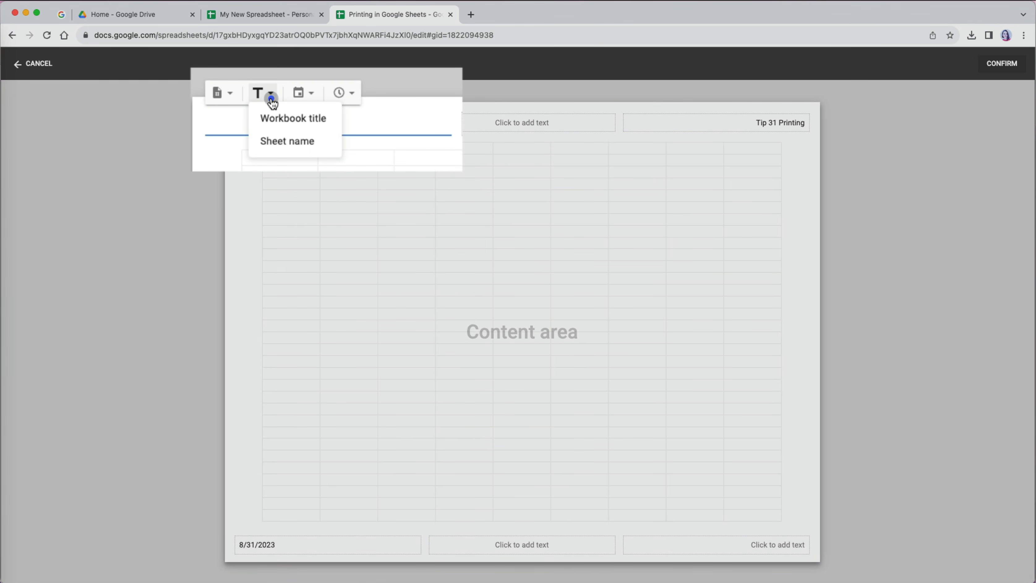
pyautogui.click(278, 118)
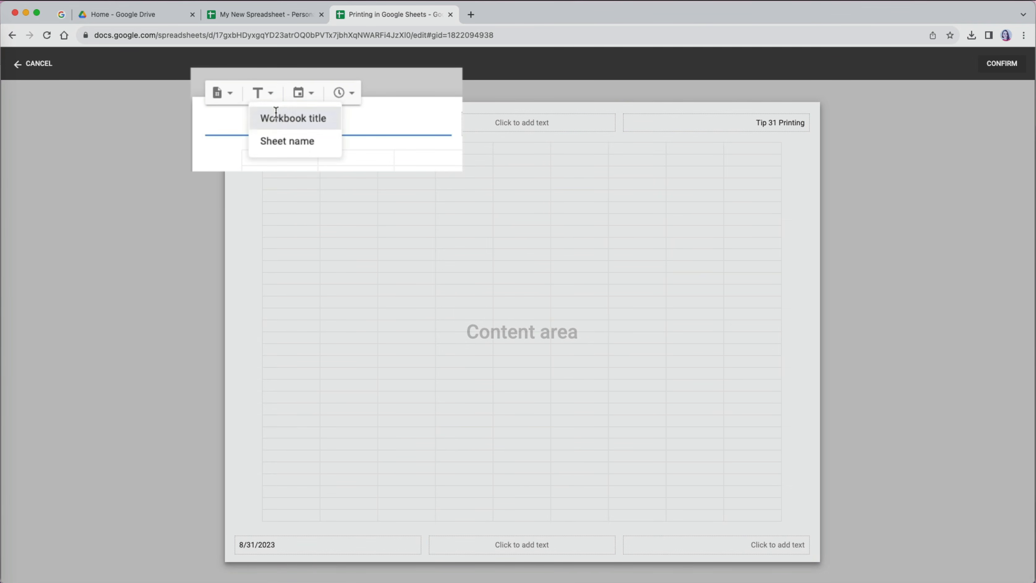
pyautogui.click(510, 130)
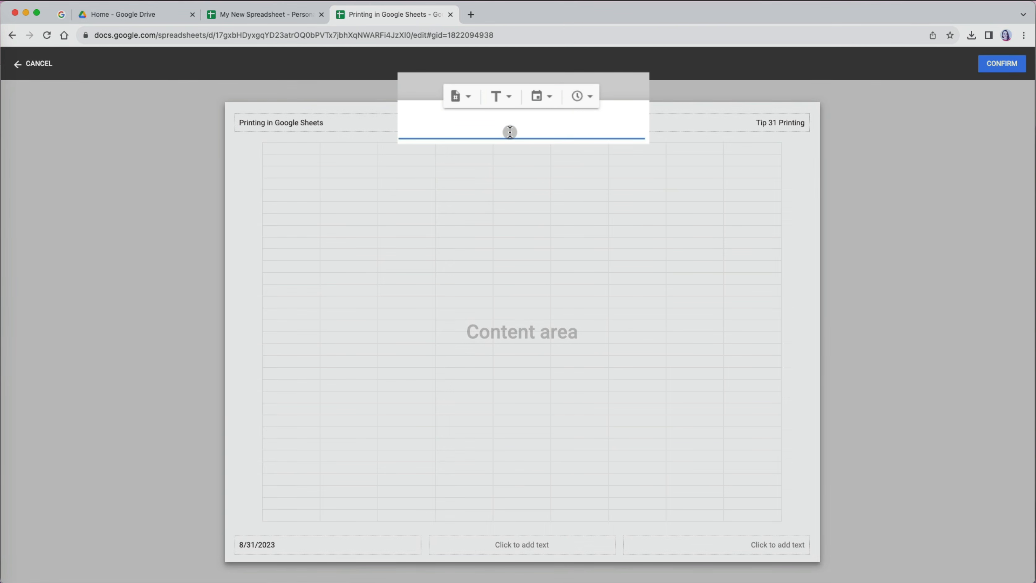
pyautogui.write('PERSONAL BUDGET')
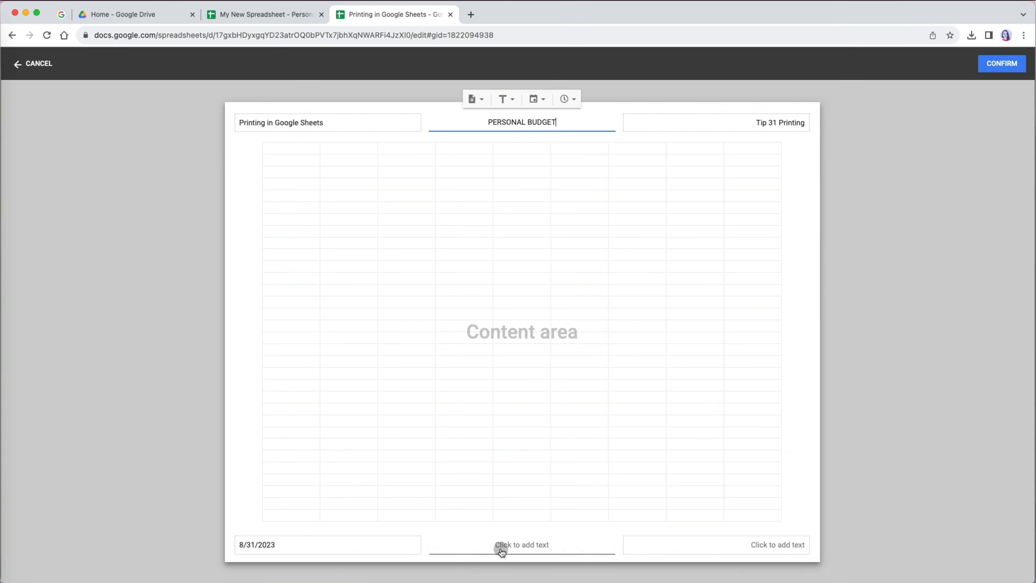
# - Add page number format A to the bottom-right footer and confirm the custom fields
pyautogui.click(729, 547)
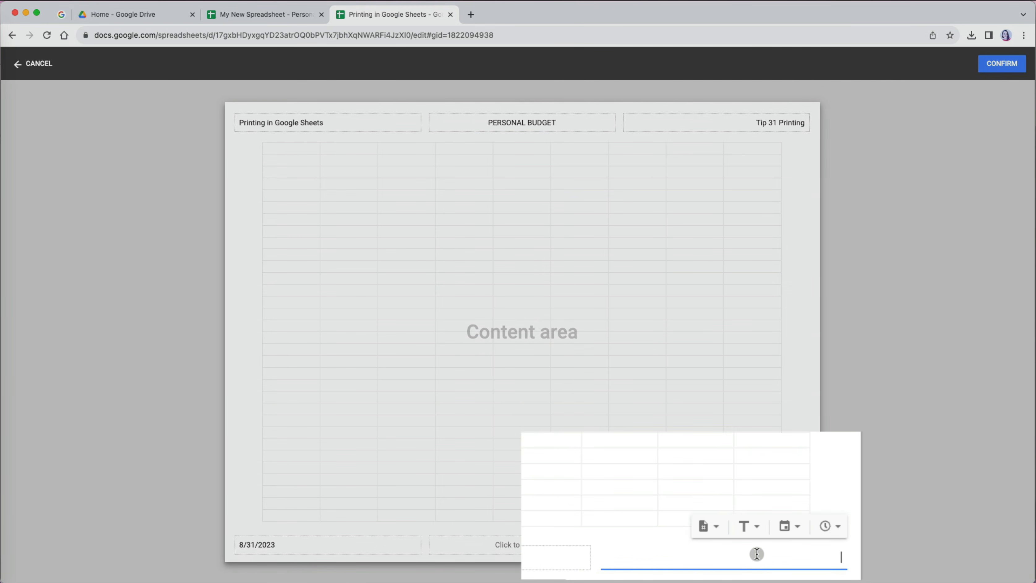
pyautogui.click(710, 528)
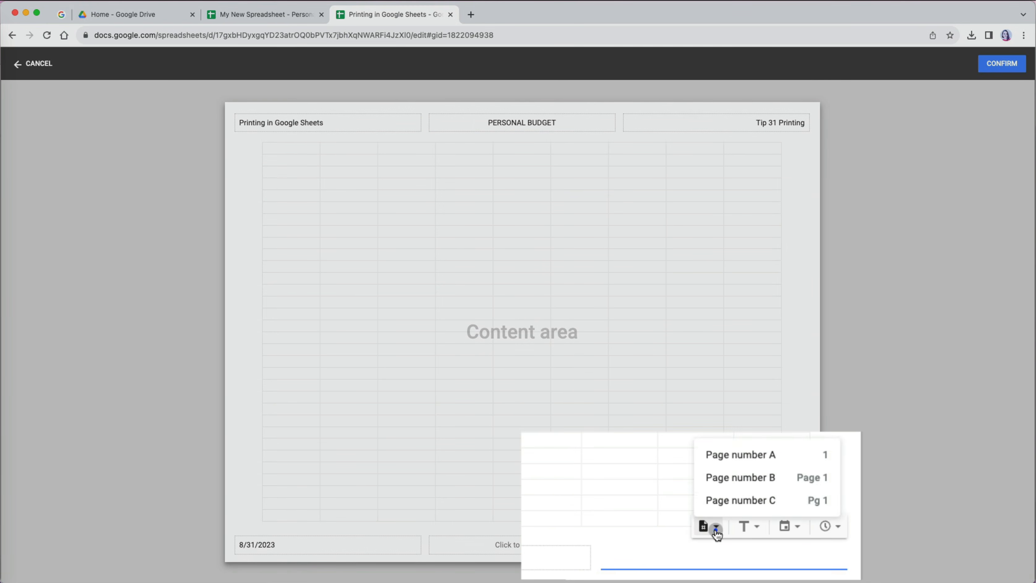
pyautogui.click(749, 454)
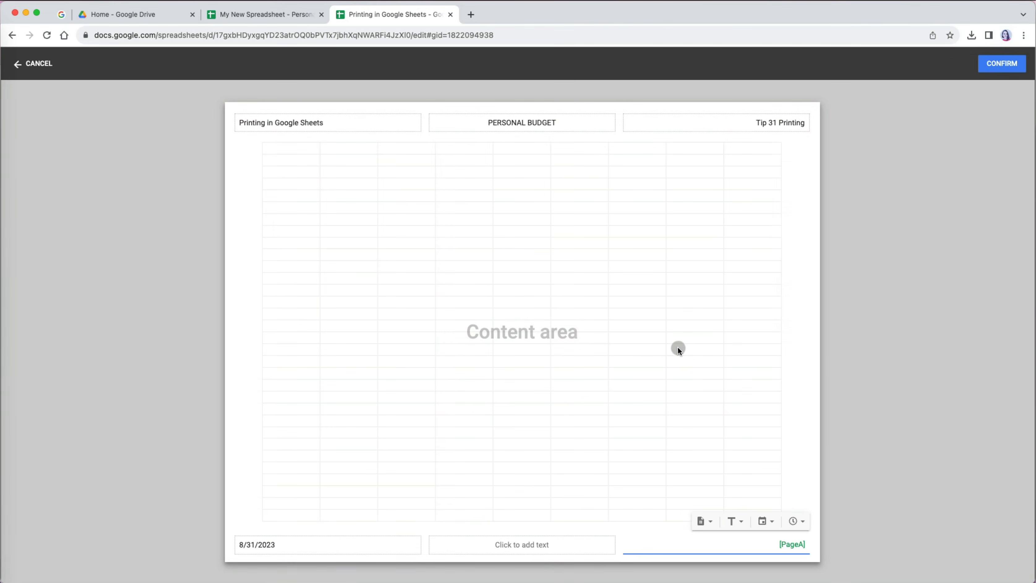
pyautogui.click(677, 347)
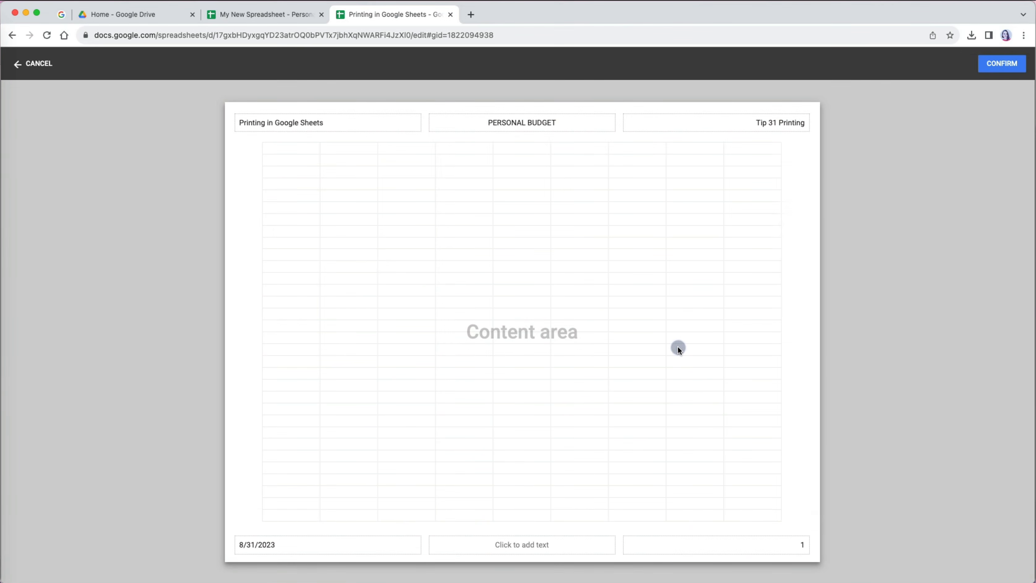
pyautogui.click(1003, 64)
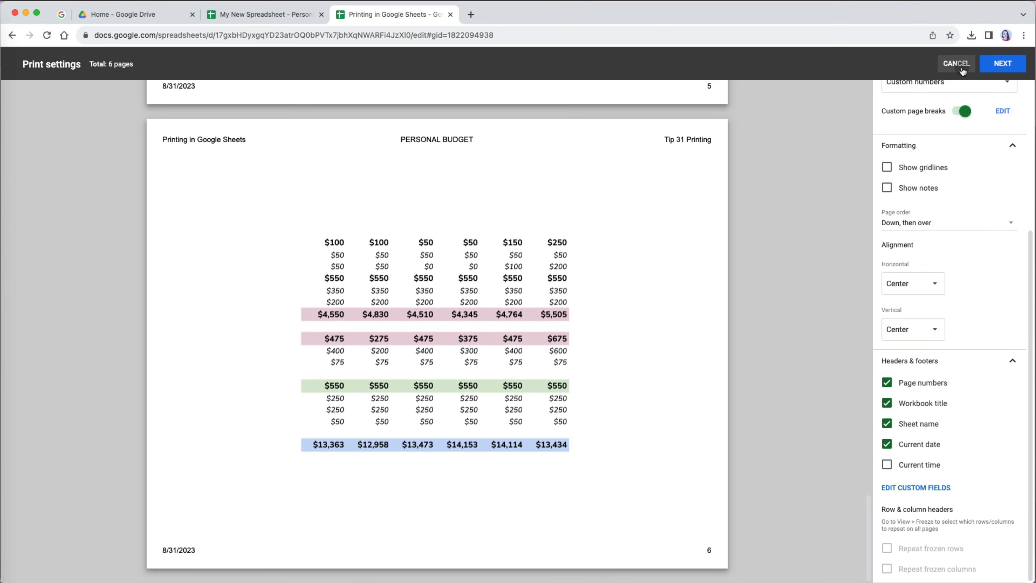
# - Freeze rows 1–3, reopen print settings with Cmd+P, and set Scale to Fit to width
pyautogui.click(962, 68)
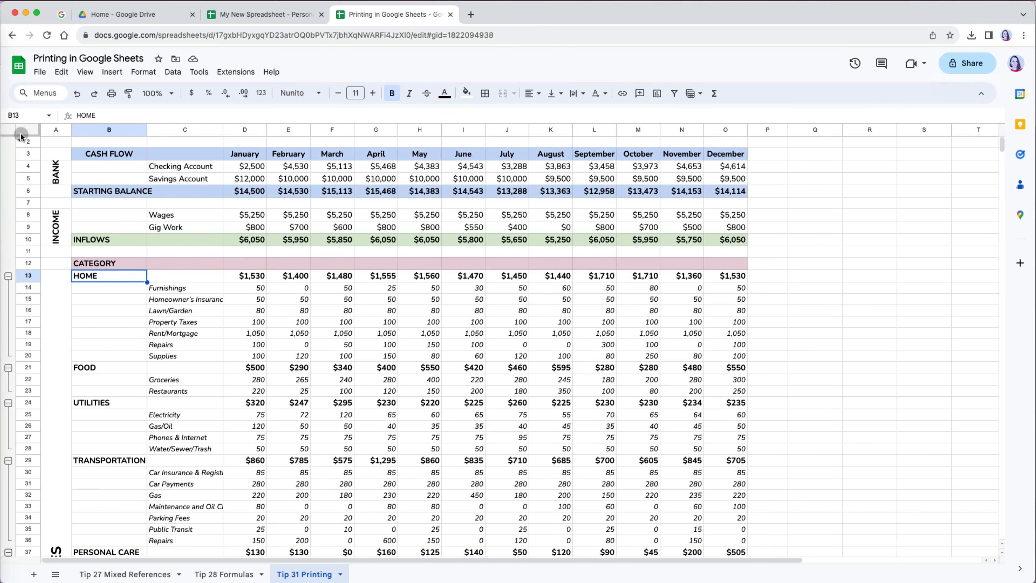
pyautogui.moveTo(15, 138); pyautogui.dragTo(223, 138)
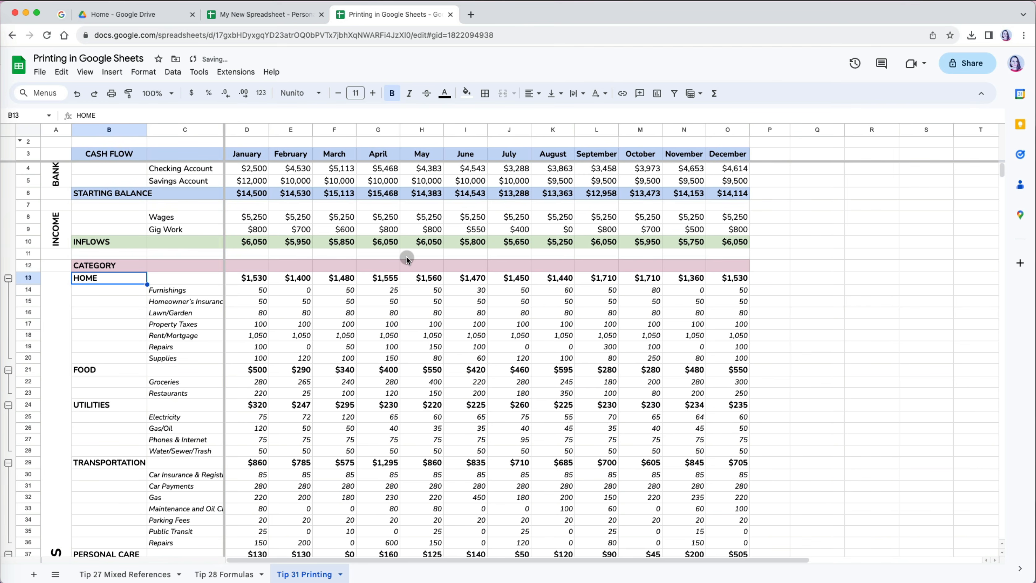
pyautogui.press('super+p')
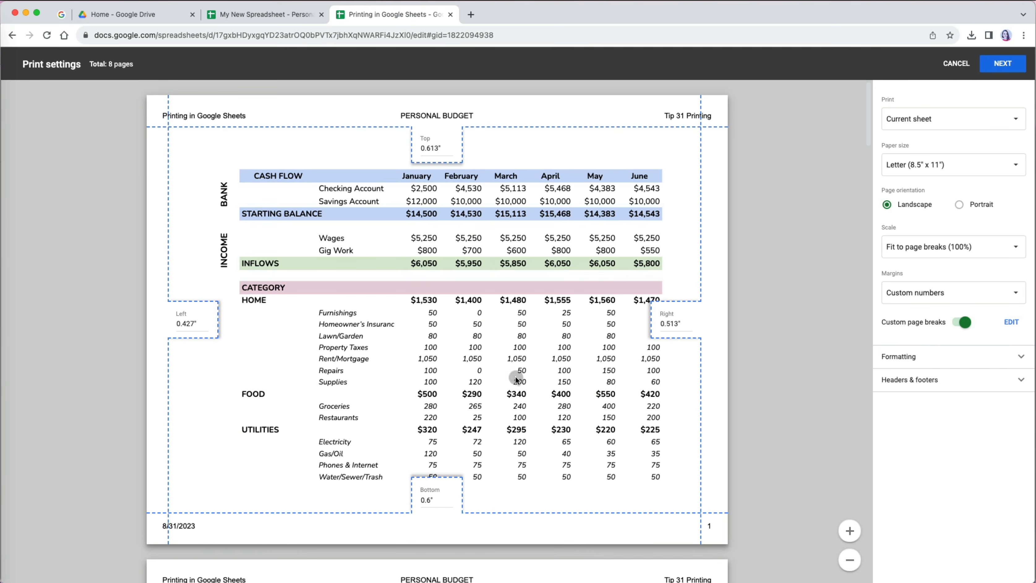
pyautogui.scroll(-20, 361, 271)
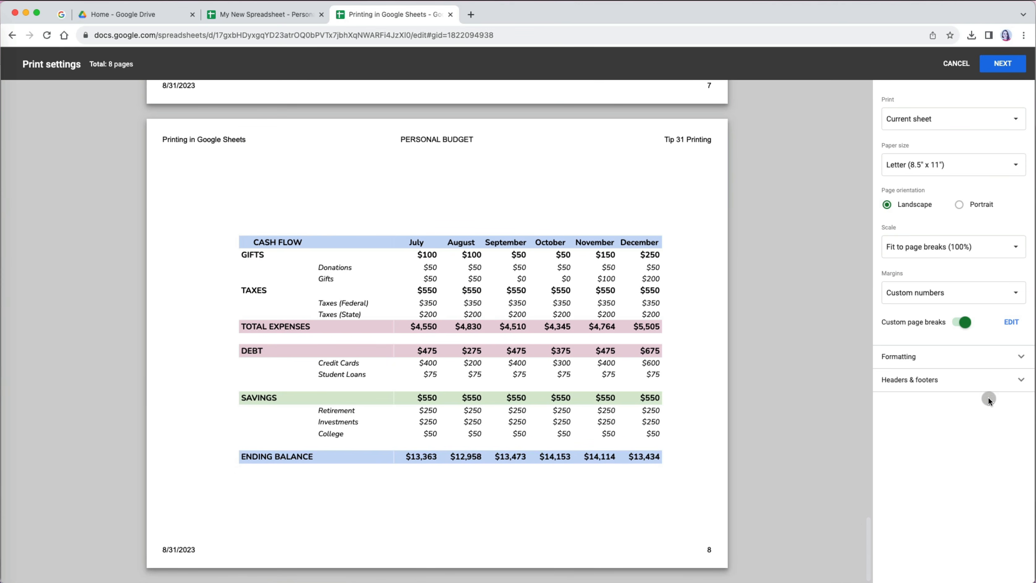
pyautogui.click(999, 248)
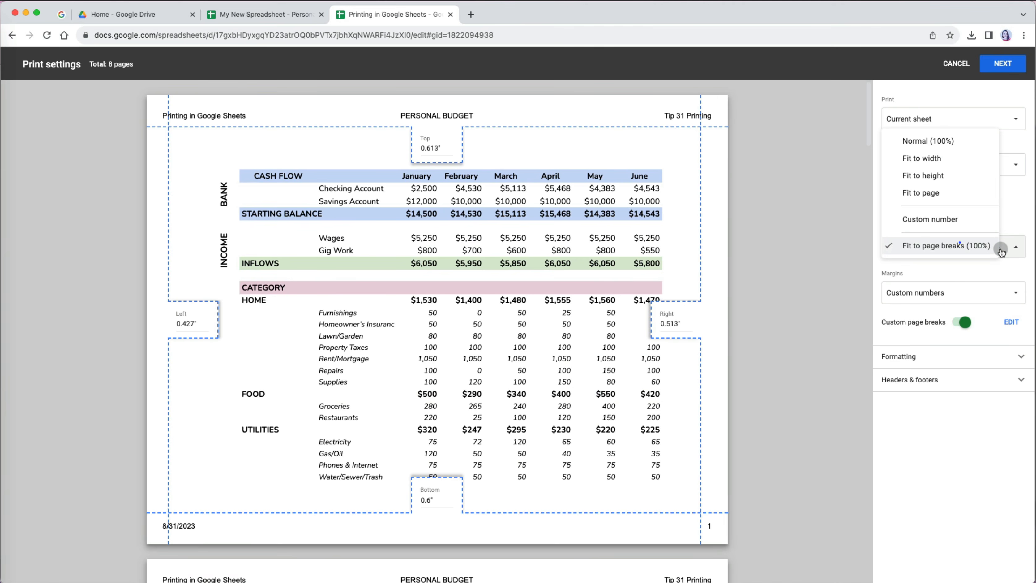
pyautogui.click(939, 165)
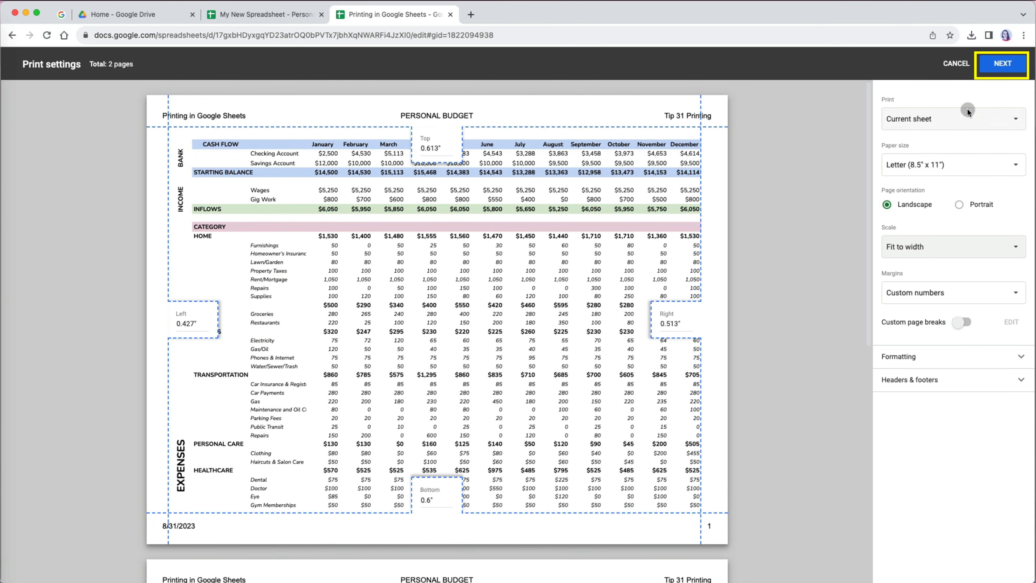
pyautogui.click(1004, 65)
# - Set the destination to Save as PDF and save 'Printing in Google Sheets - Google Sheets.pdf' in Tip 31 Printing
pyautogui.click(851, 92)
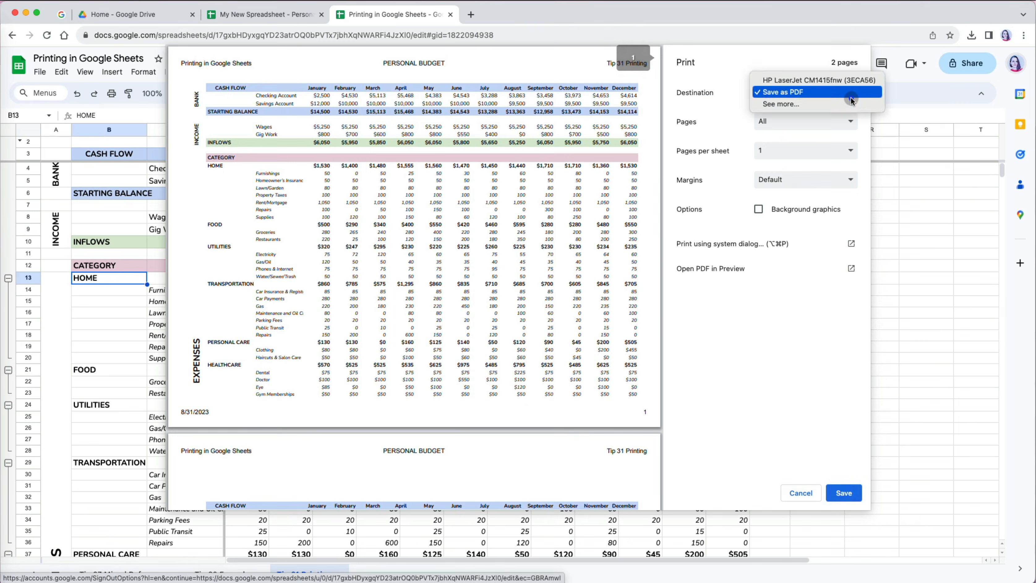
pyautogui.click(842, 81)
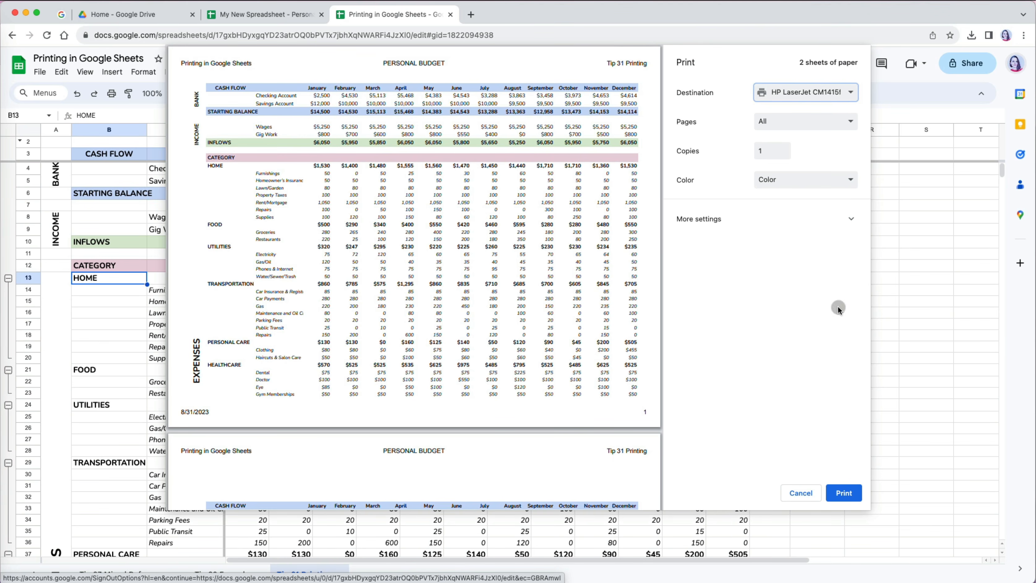
pyautogui.click(850, 223)
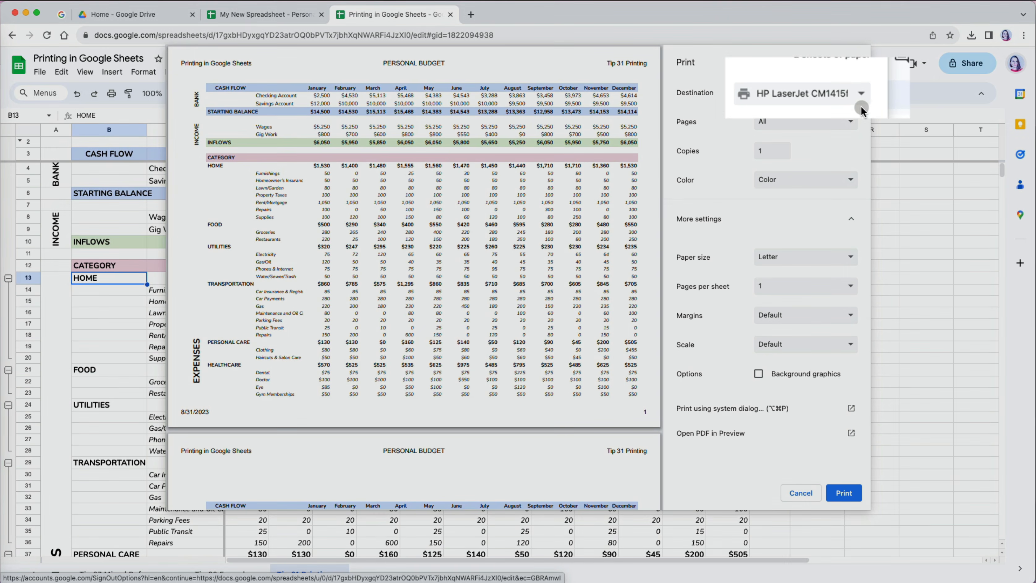
pyautogui.click(860, 100)
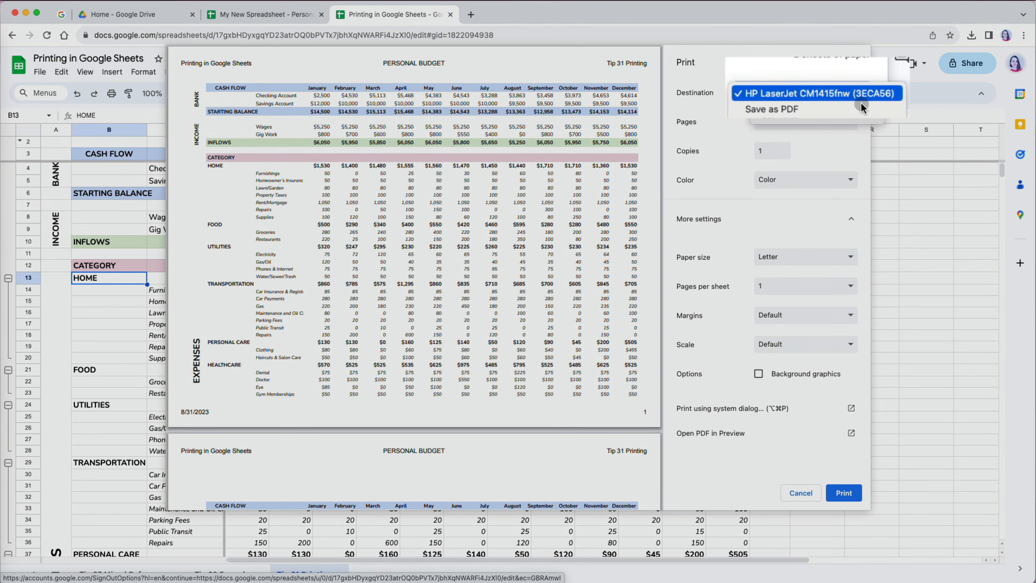
pyautogui.click(821, 106)
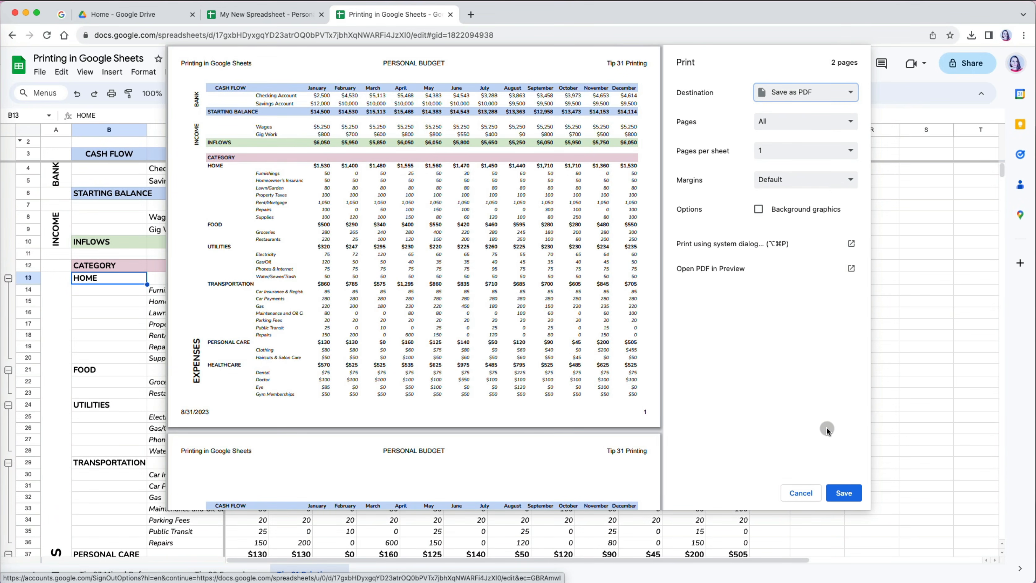
pyautogui.click(840, 499)
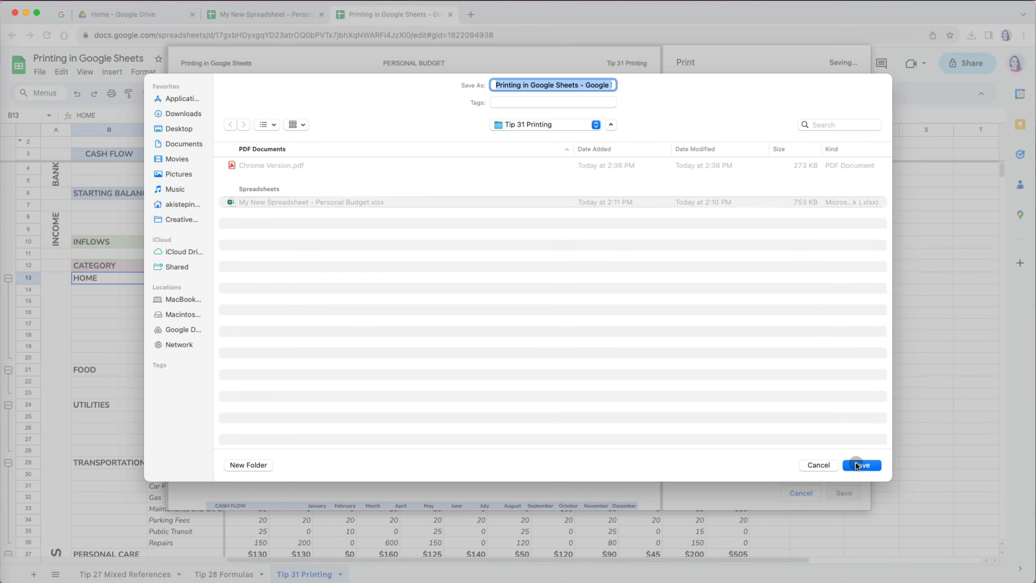
pyautogui.click(858, 465)
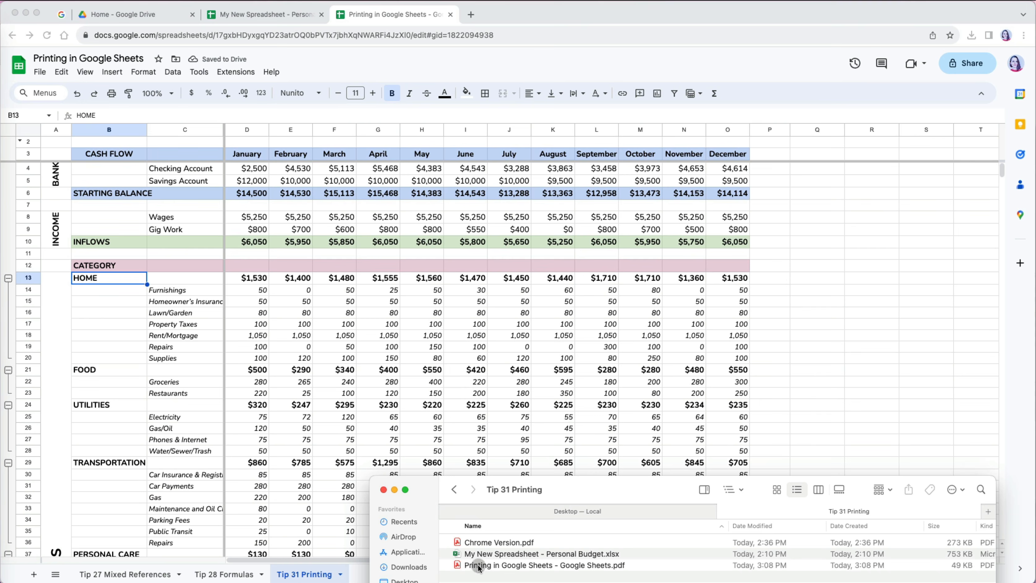
pyautogui.click(473, 566)
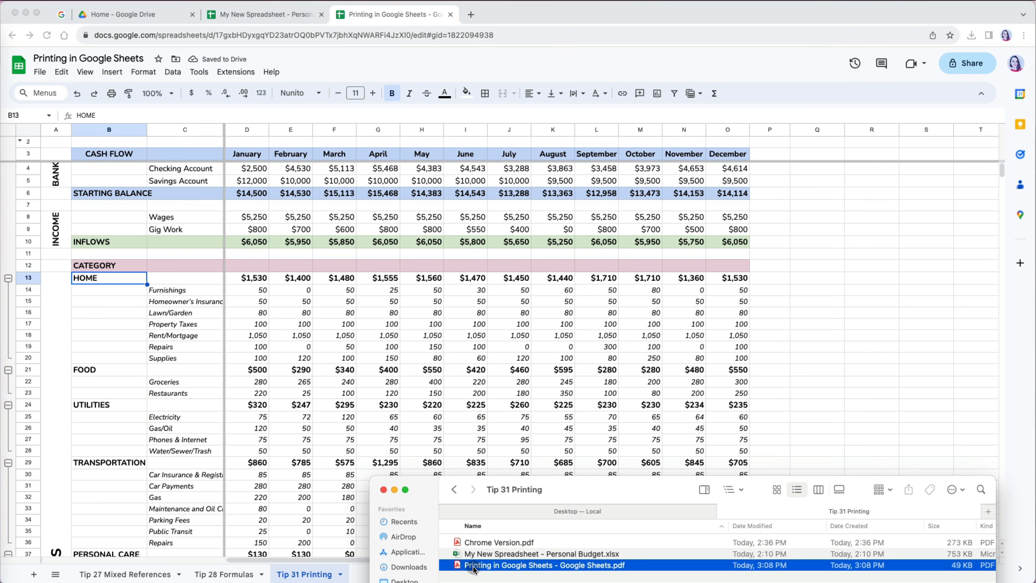
# - Open 'Printing in Google Sheets - Google Sheets.pdf' from Finder in Acrobat Reader
pyautogui.doubleClick(457, 566)
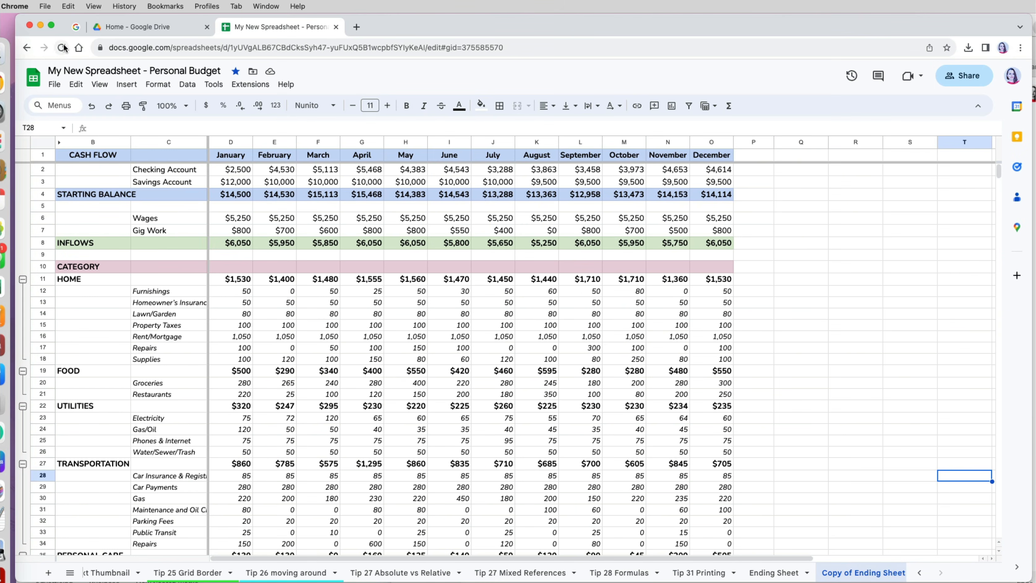
# - Print the sheet via Chrome's File > Print with browser headers and footers on, saving 'Chrome Version.pdf'
pyautogui.click(46, 7)
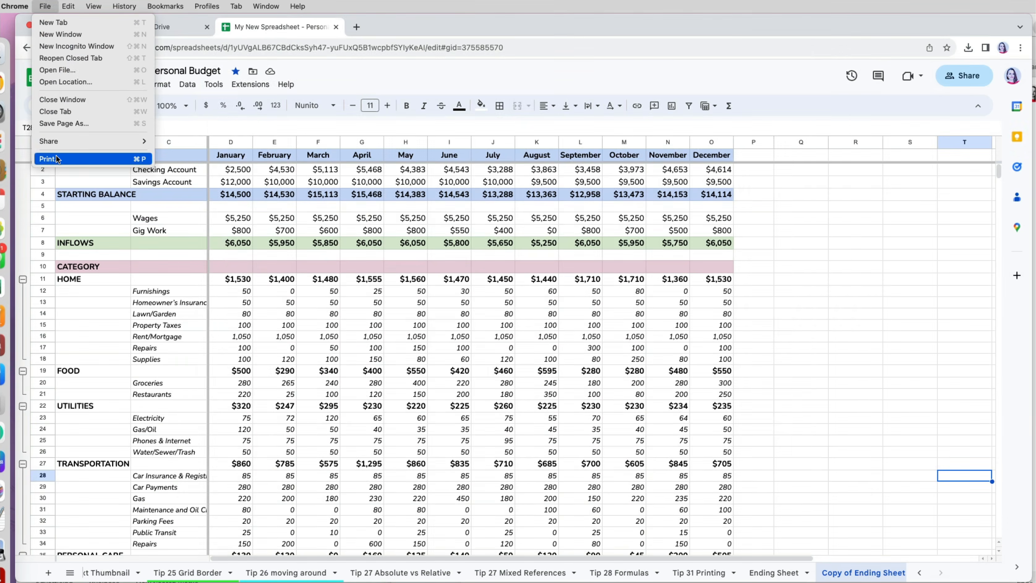
pyautogui.click(56, 155)
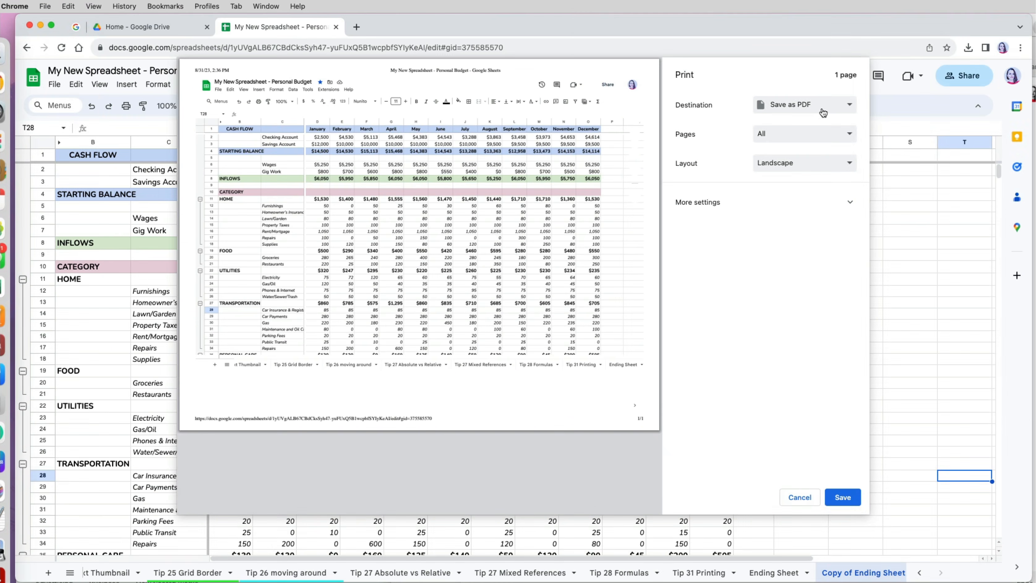
pyautogui.click(847, 203)
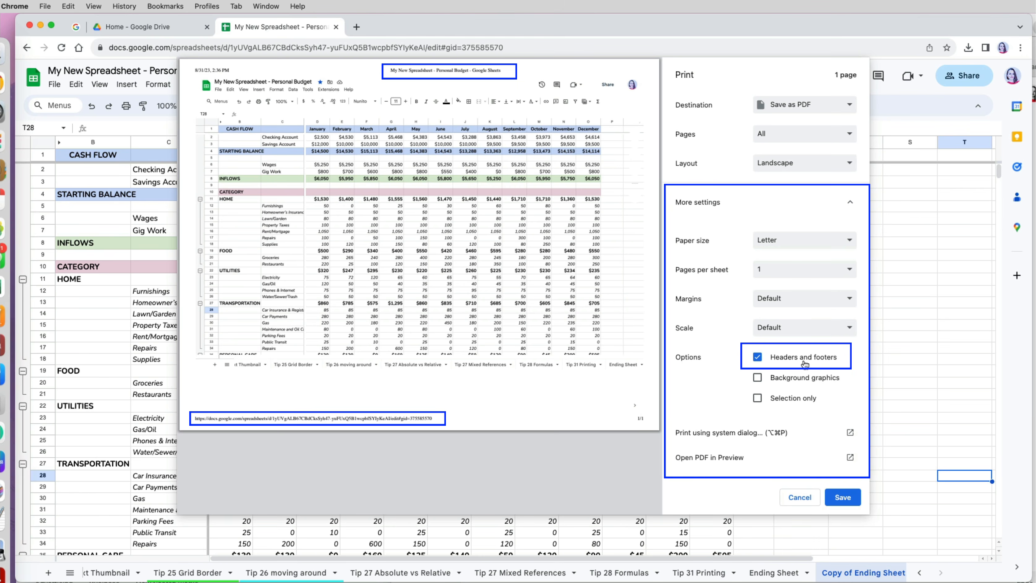
pyautogui.click(757, 357)
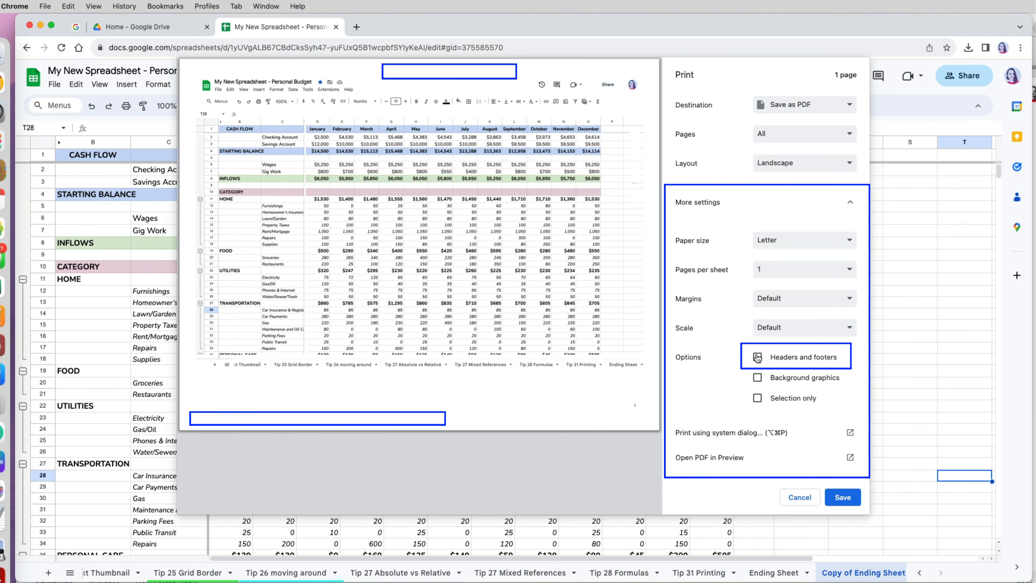
pyautogui.click(757, 358)
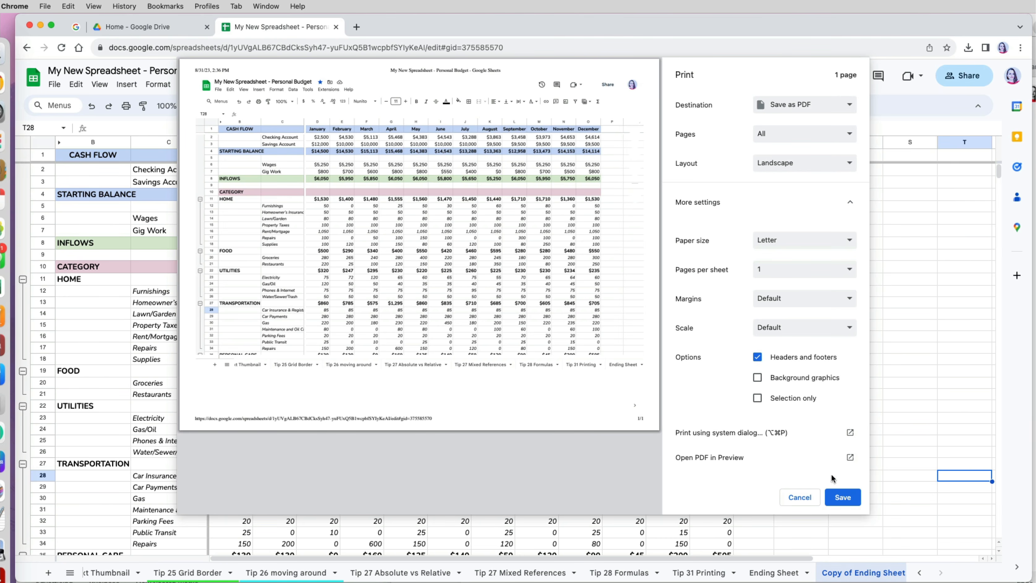
pyautogui.click(840, 497)
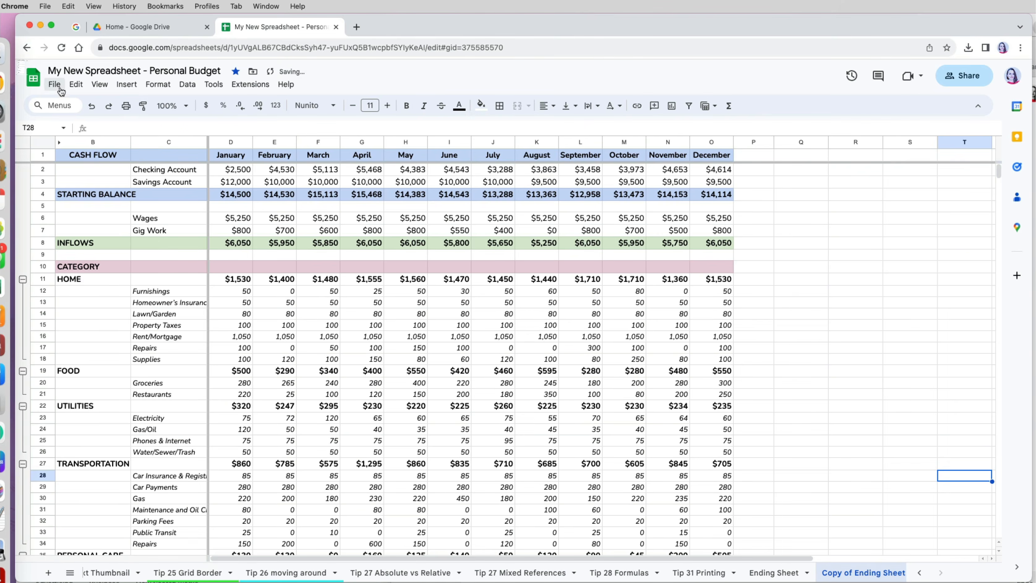
pyautogui.click(55, 71)
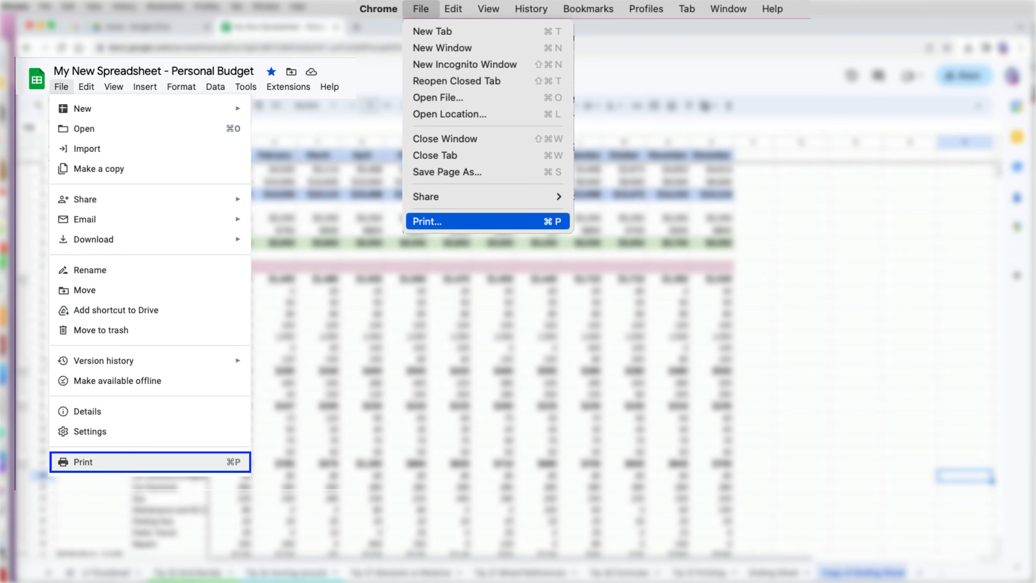
pyautogui.click(45, 5)
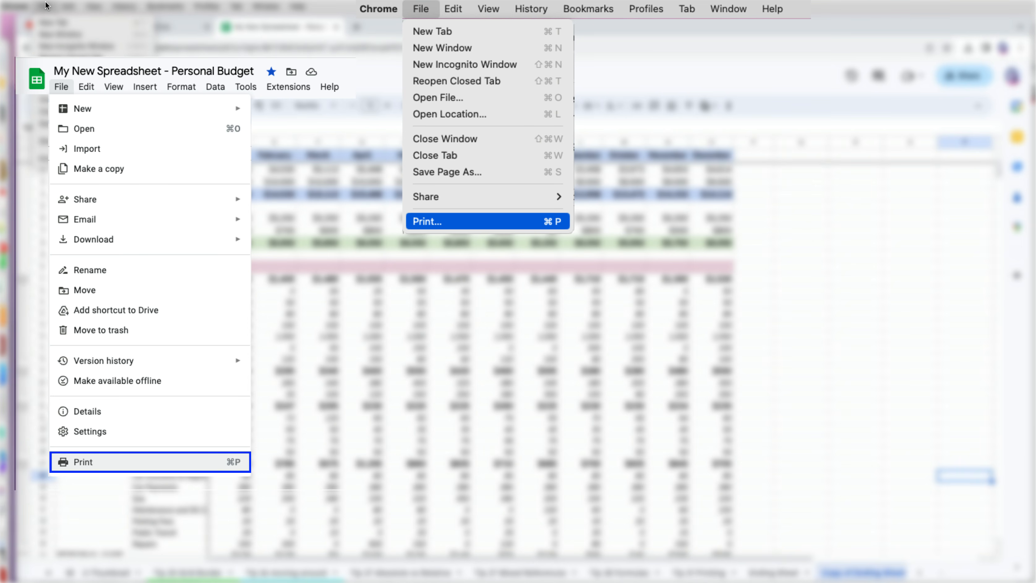